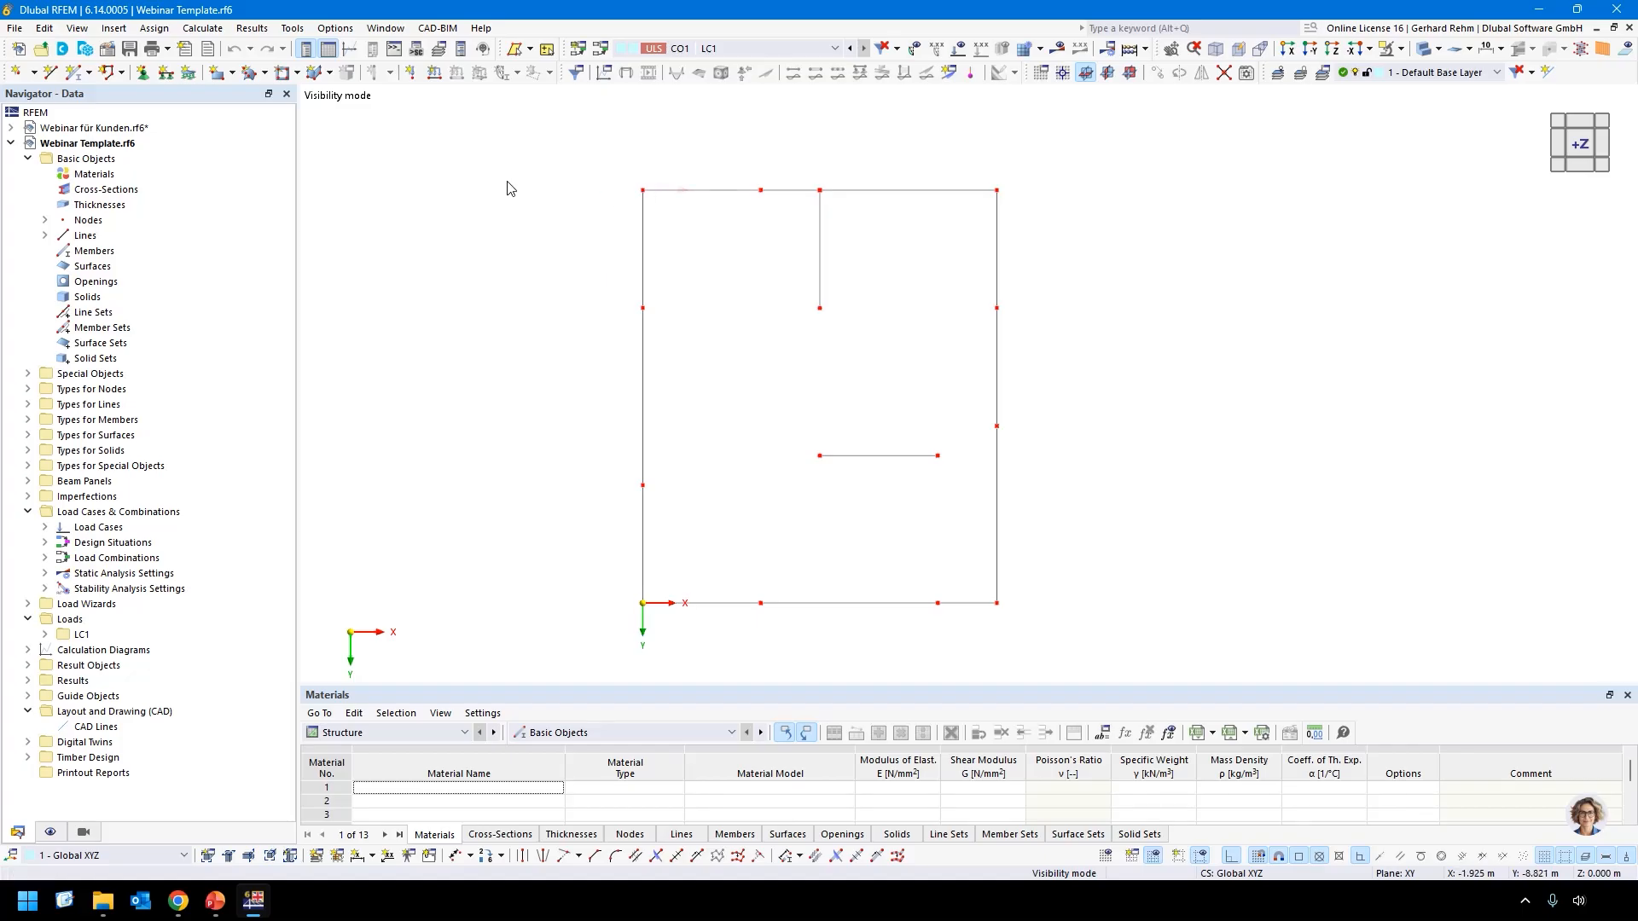
Set Rigid as the member type for new single members and end the placement without drawing any.
{"action": "left_click", "coordinate": [73, 73]}
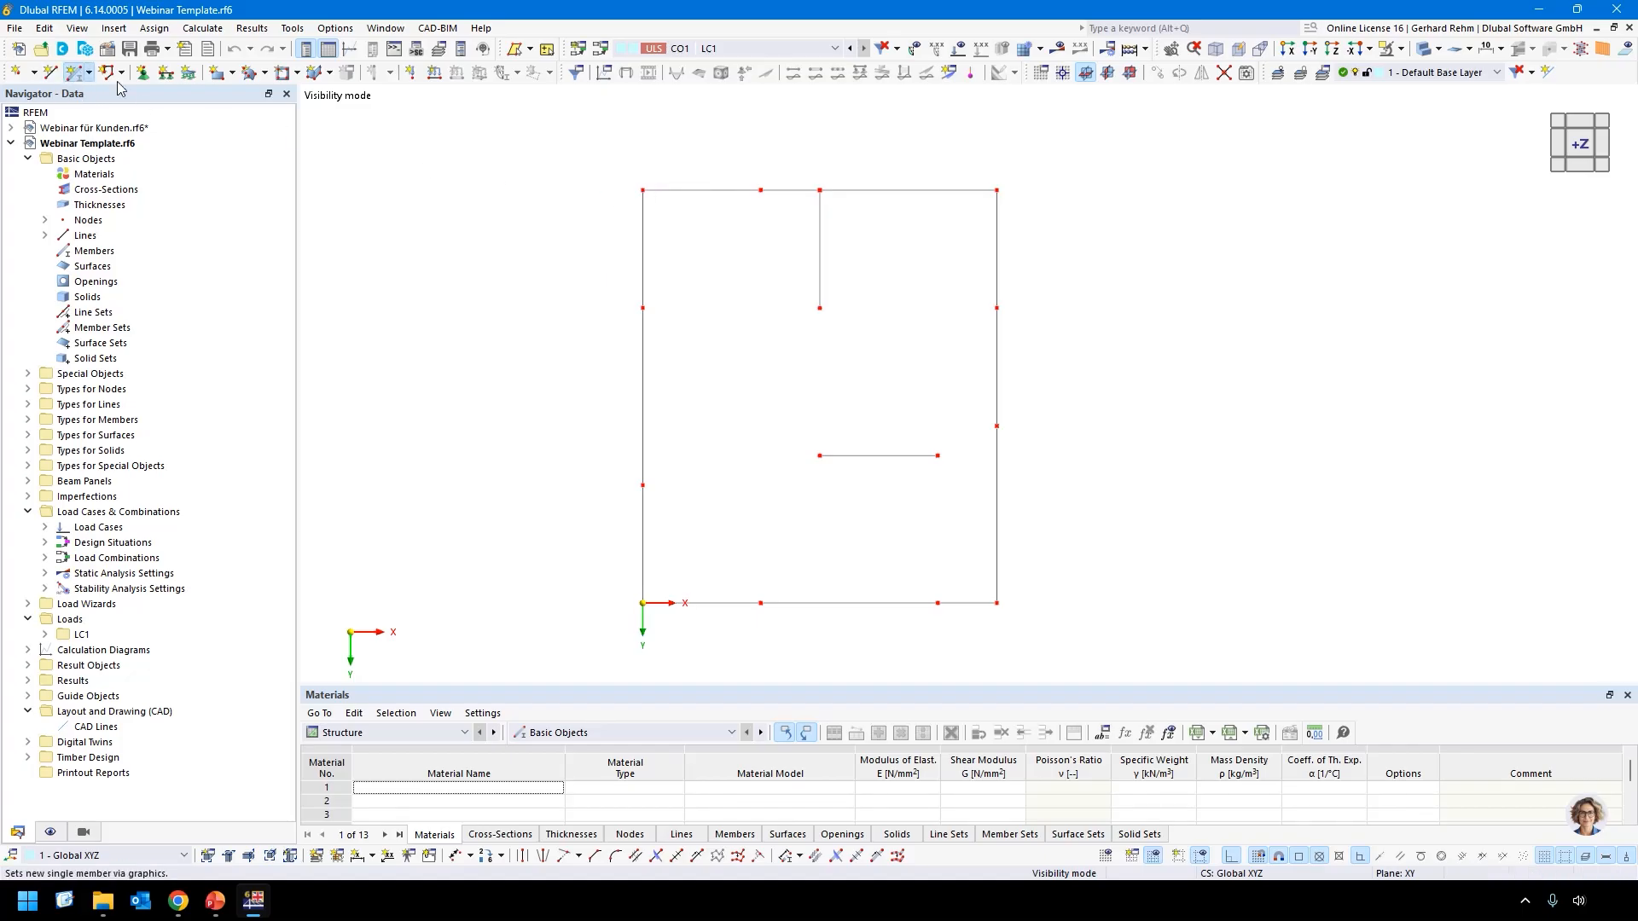
{"action": "double_click", "coordinate": [565, 297]}
{"action": "left_click", "coordinate": [474, 213]}
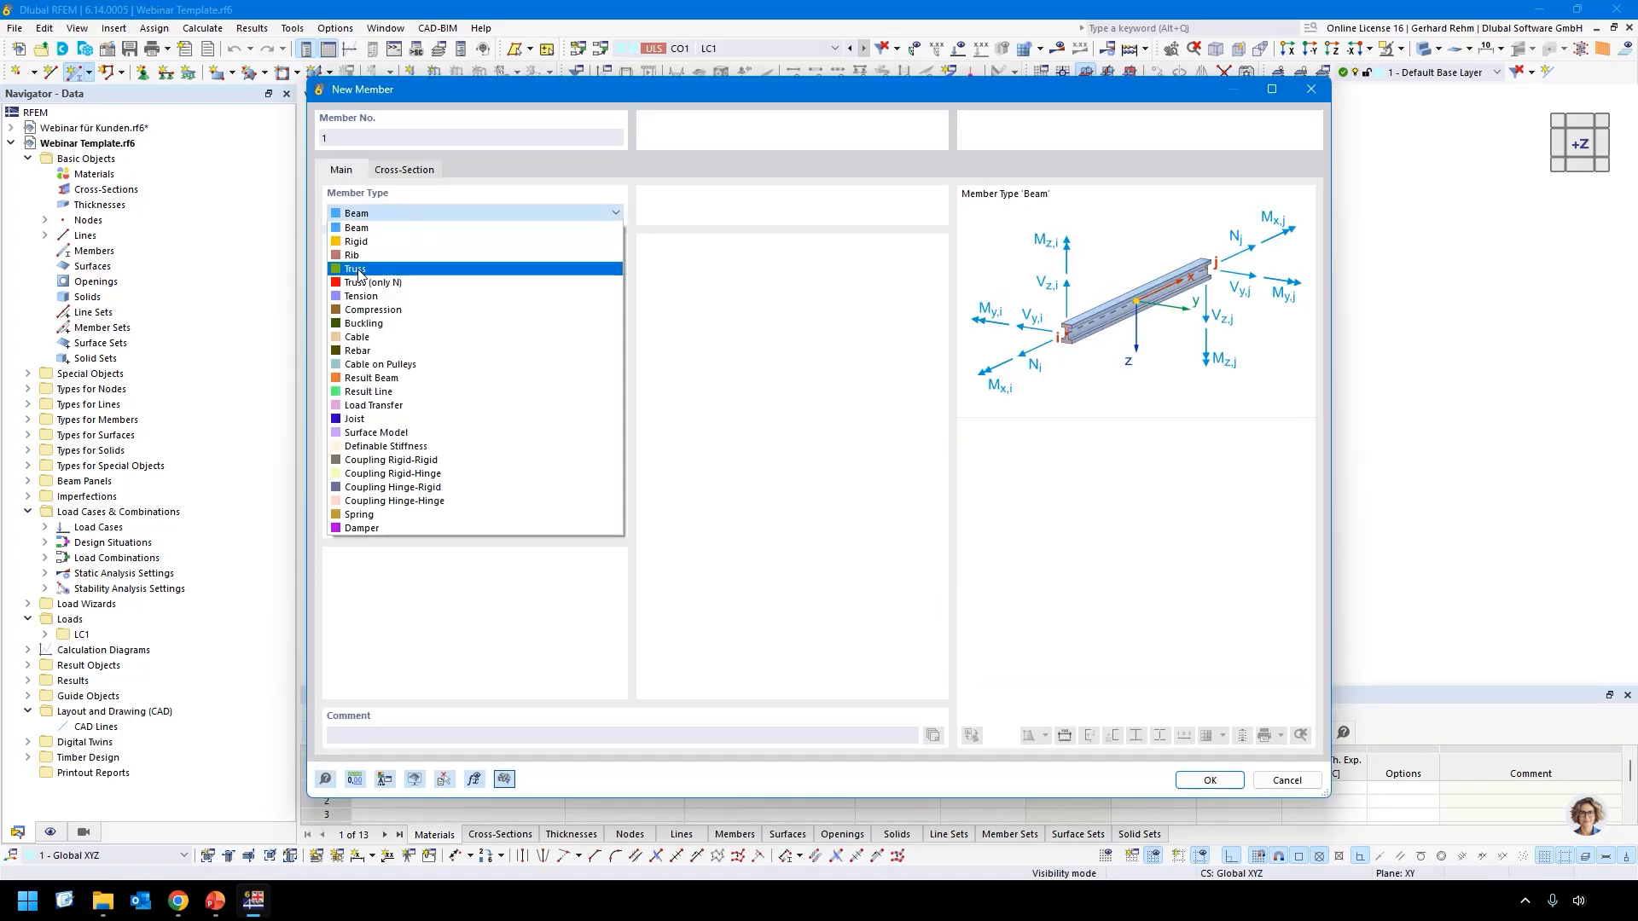
{"action": "left_click", "coordinate": [373, 242]}
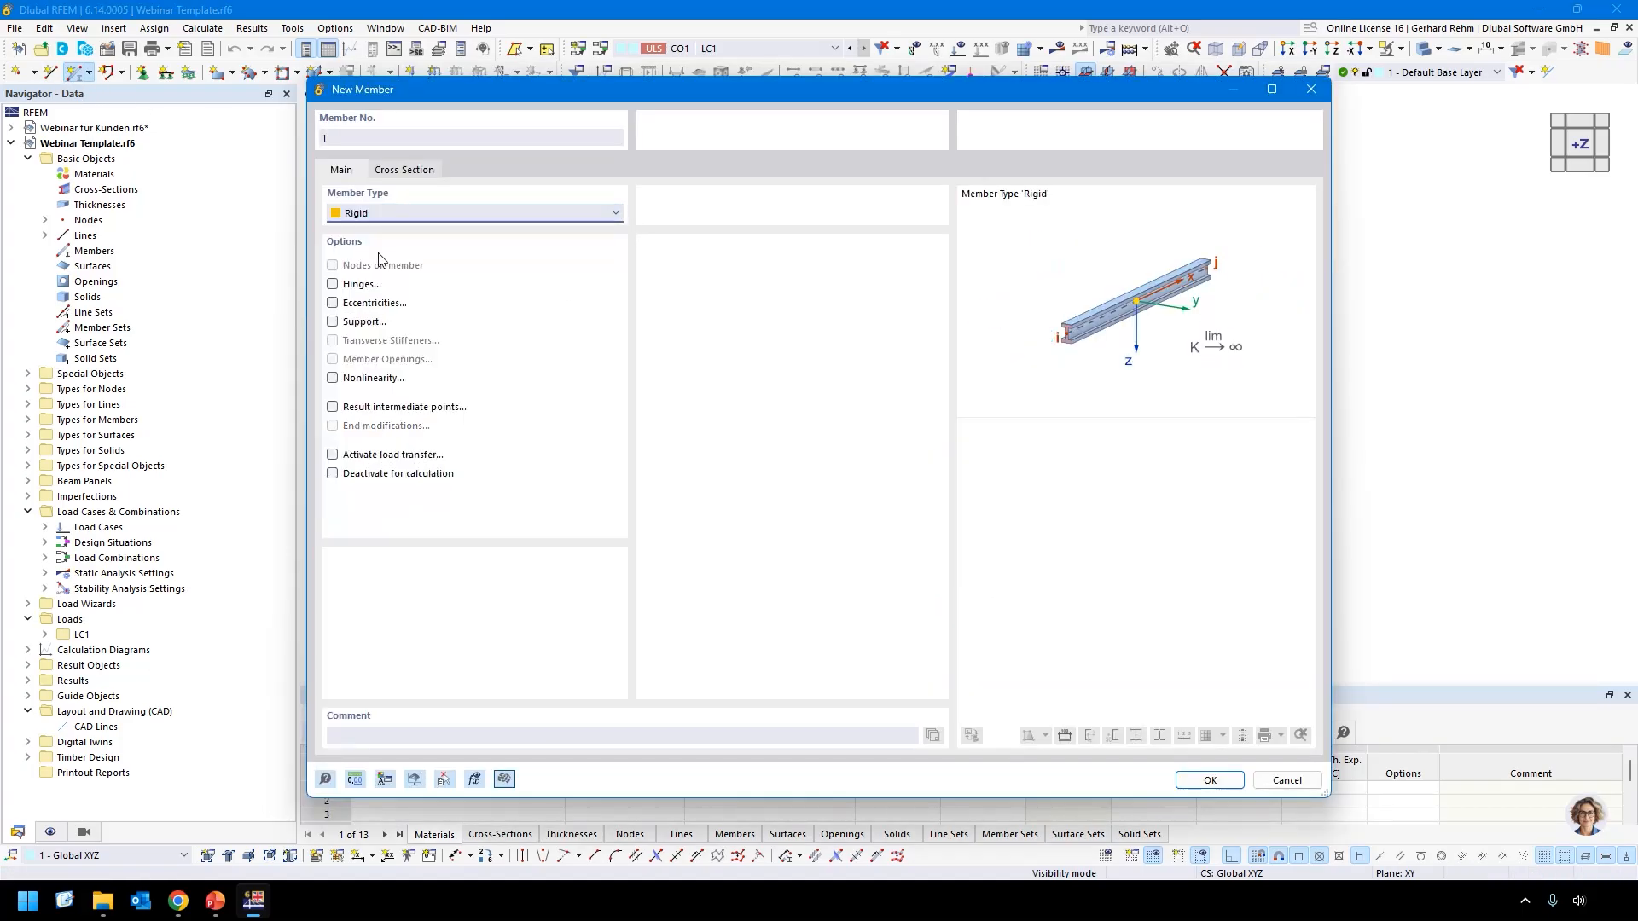
{"action": "left_click", "coordinate": [1210, 781]}
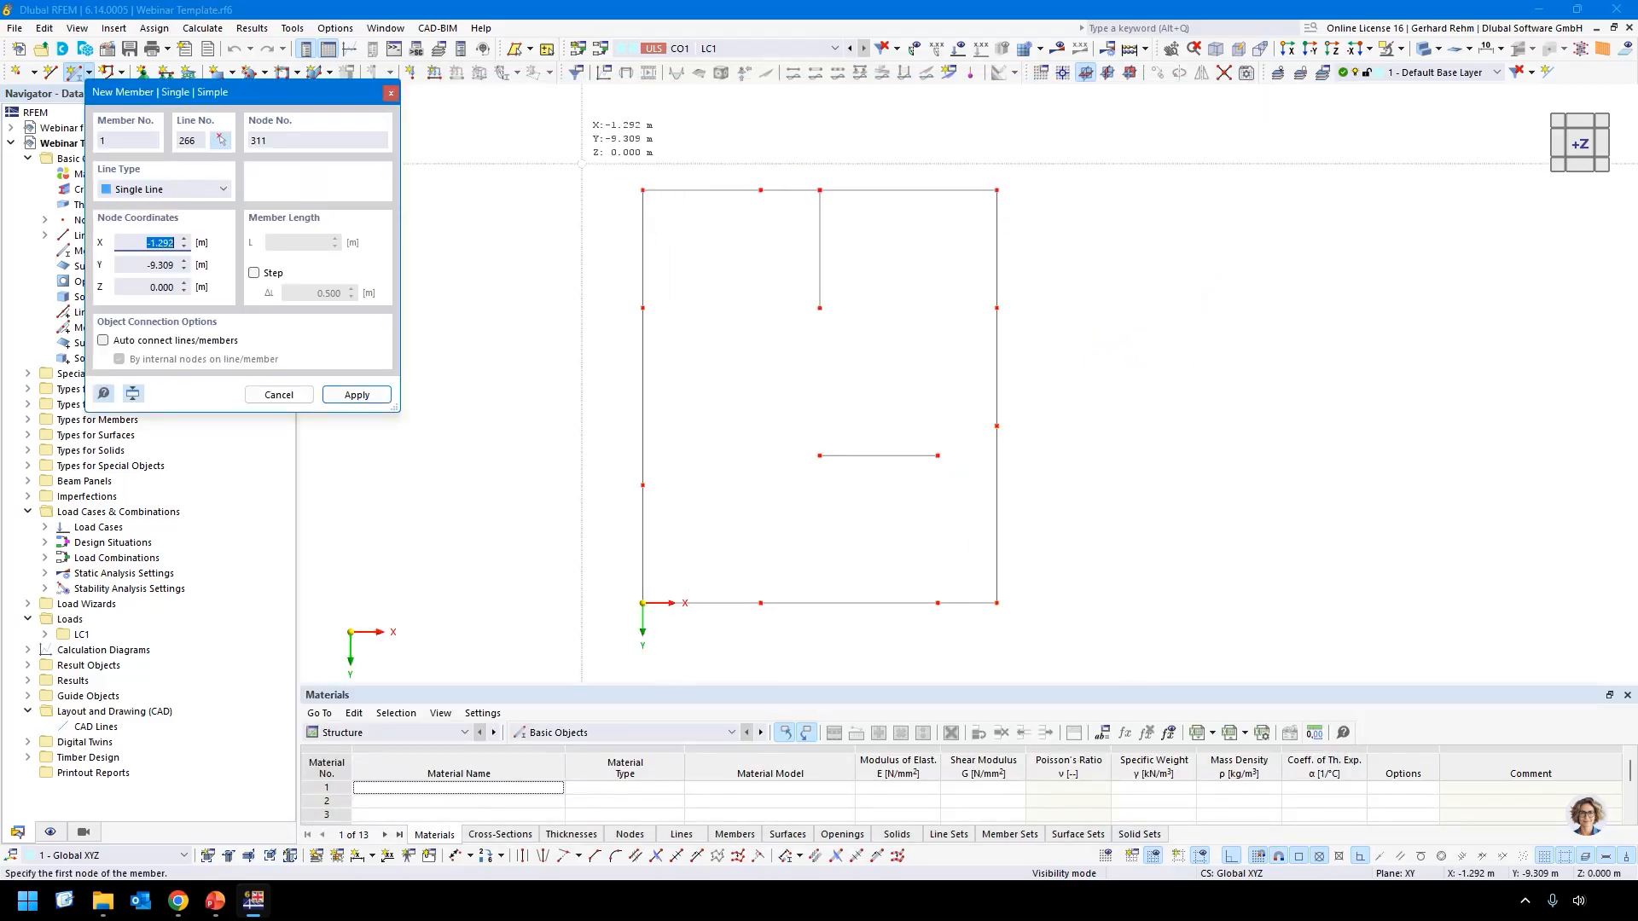
{"action": "key", "text": "Escape"}
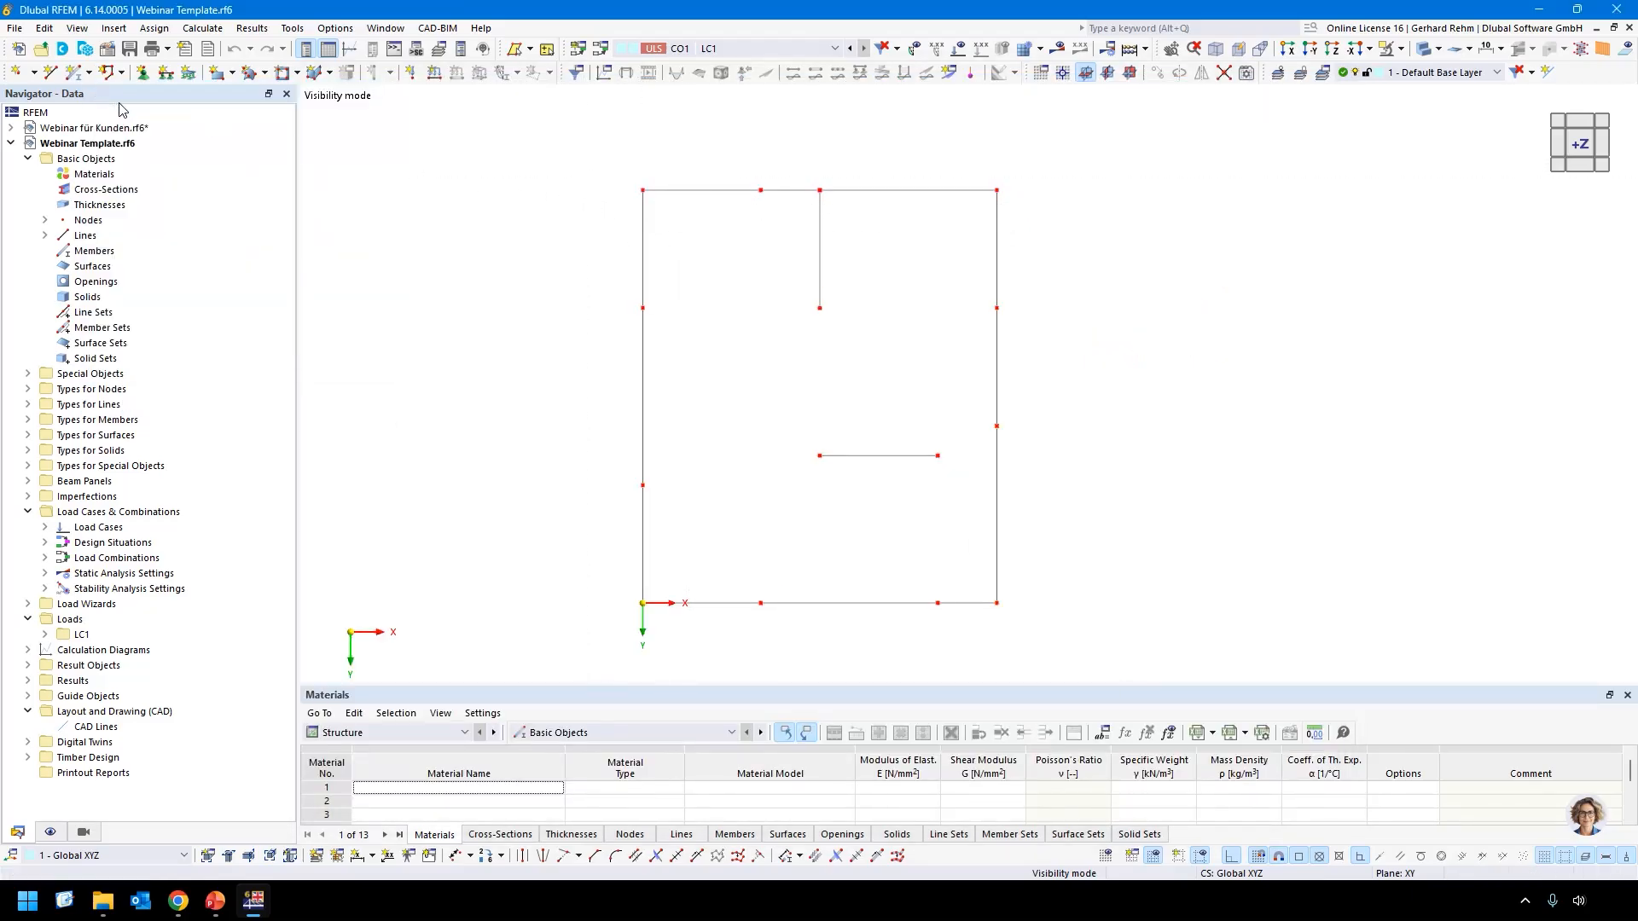
Turn the wall segments on the outer edges and the two interior wall lines into rigid members.
{"action": "left_click_drag", "start_coordinate": [663, 253], "coordinate": [551, 143]}
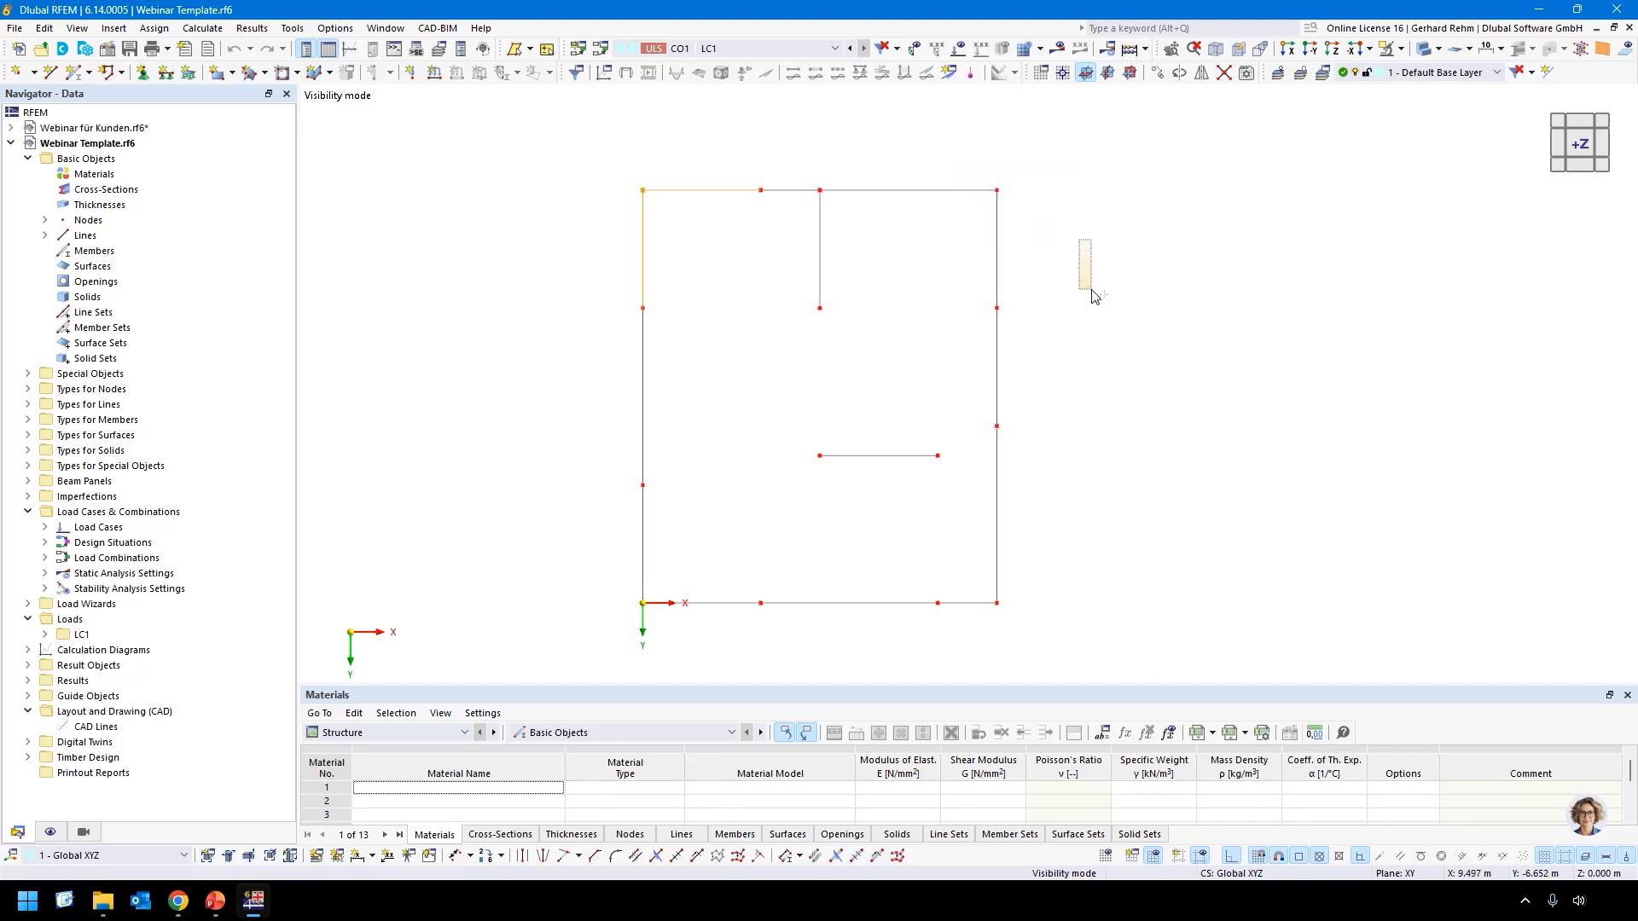
{"action": "left_click_drag", "start_coordinate": [658, 643], "coordinate": [631, 589]}
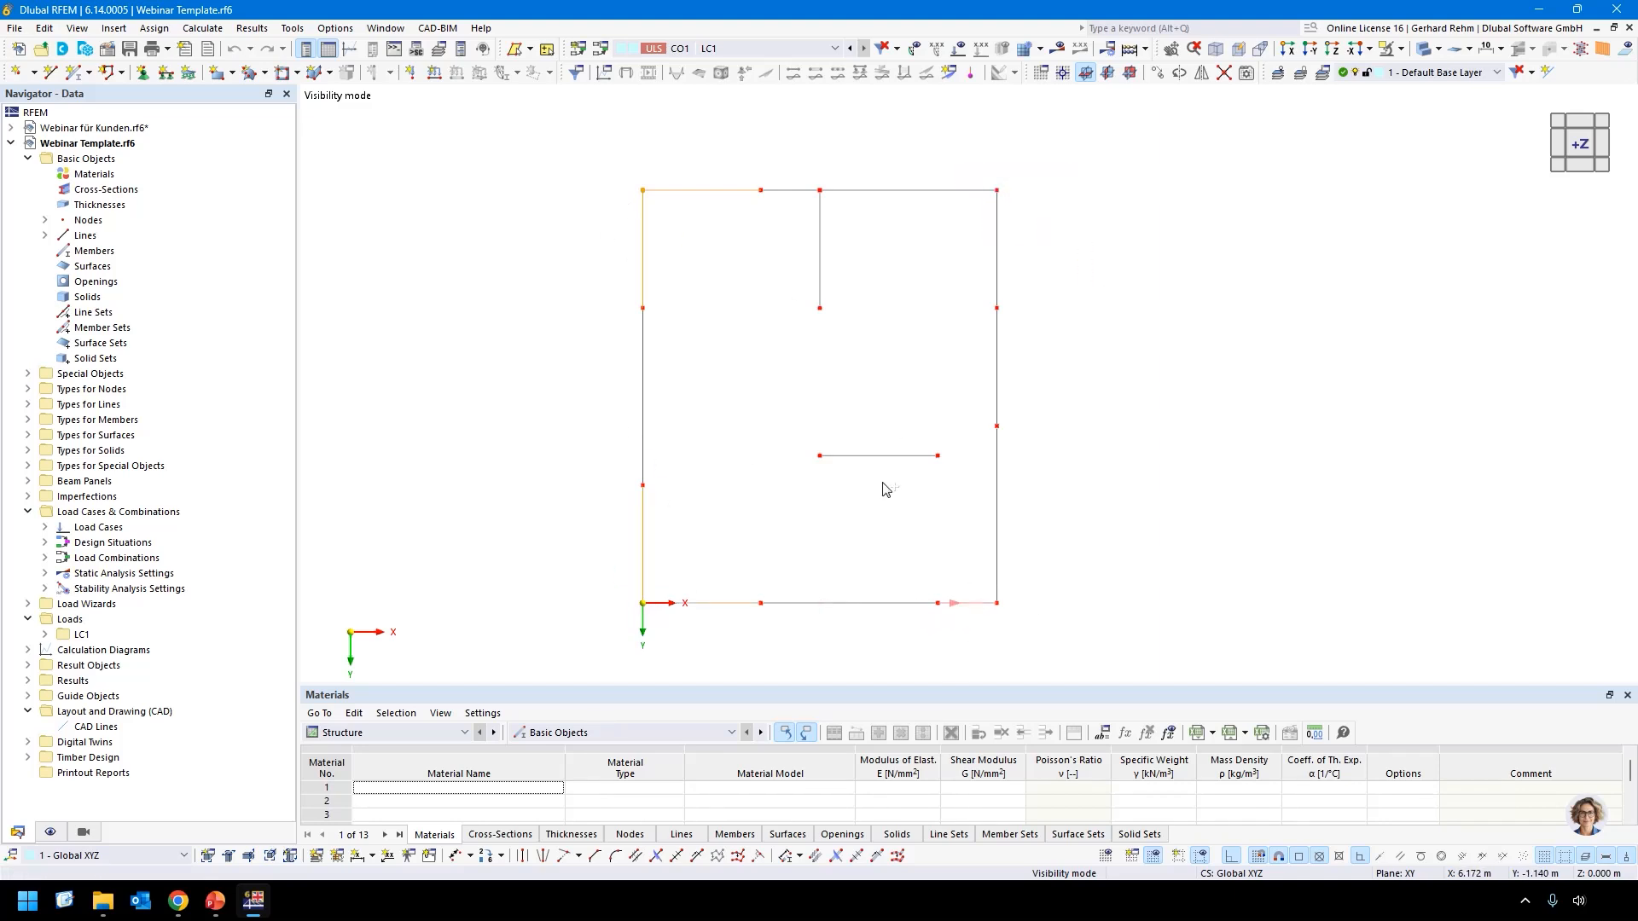
{"action": "left_click", "coordinate": [860, 456]}
{"action": "left_click", "coordinate": [821, 242]}
{"action": "double_click", "coordinate": [617, 295]}
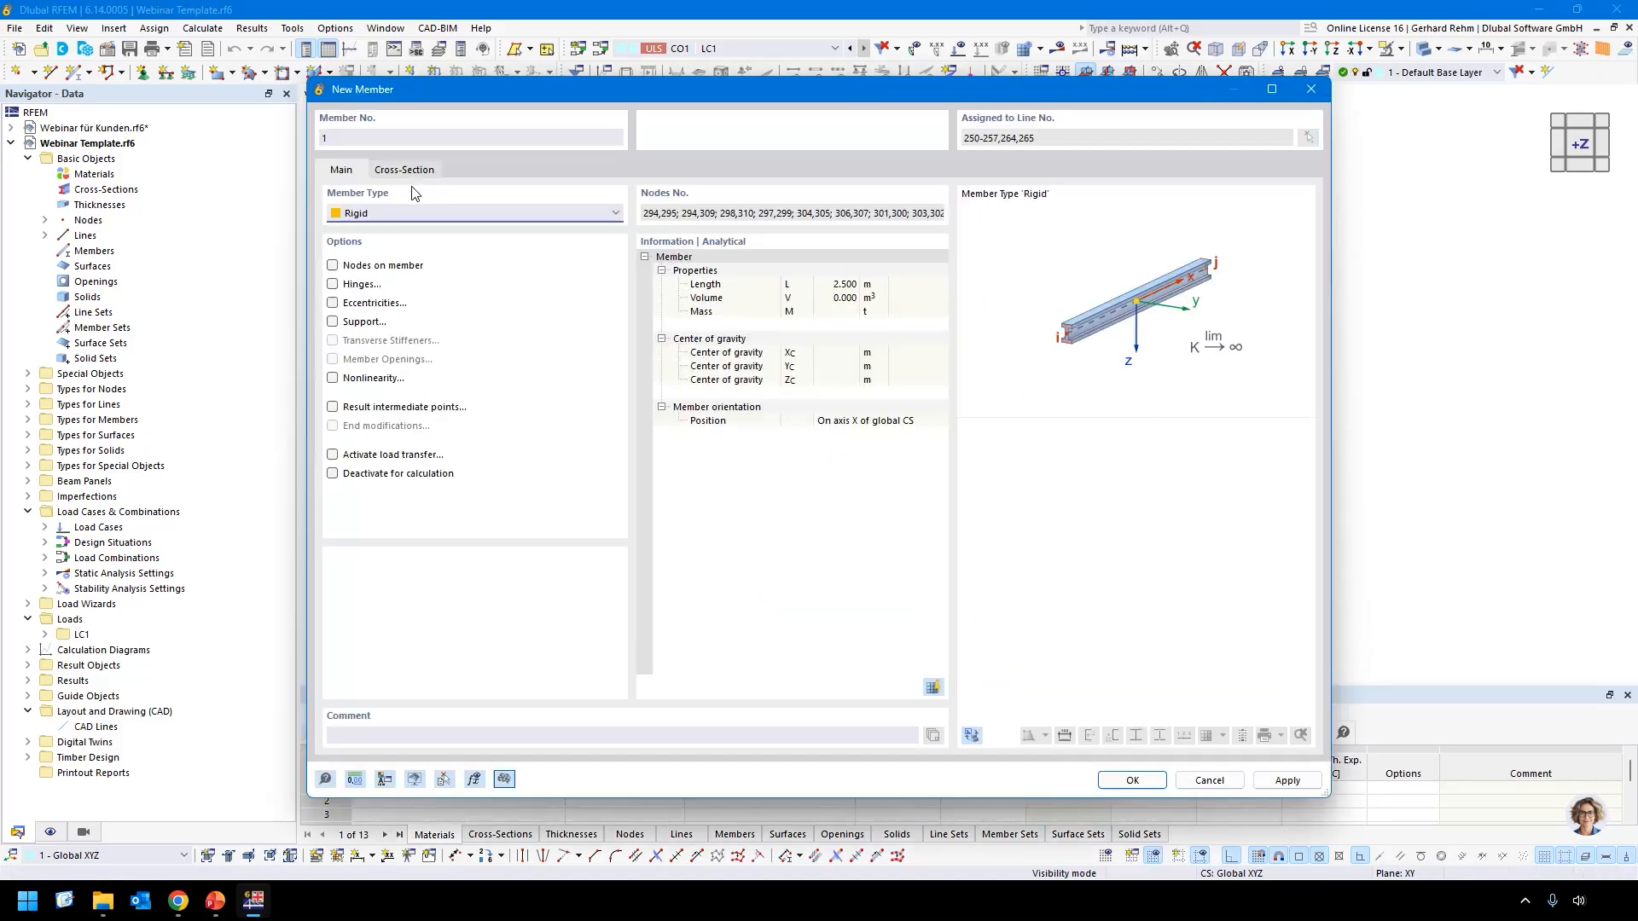
{"action": "left_click", "coordinate": [1131, 779]}
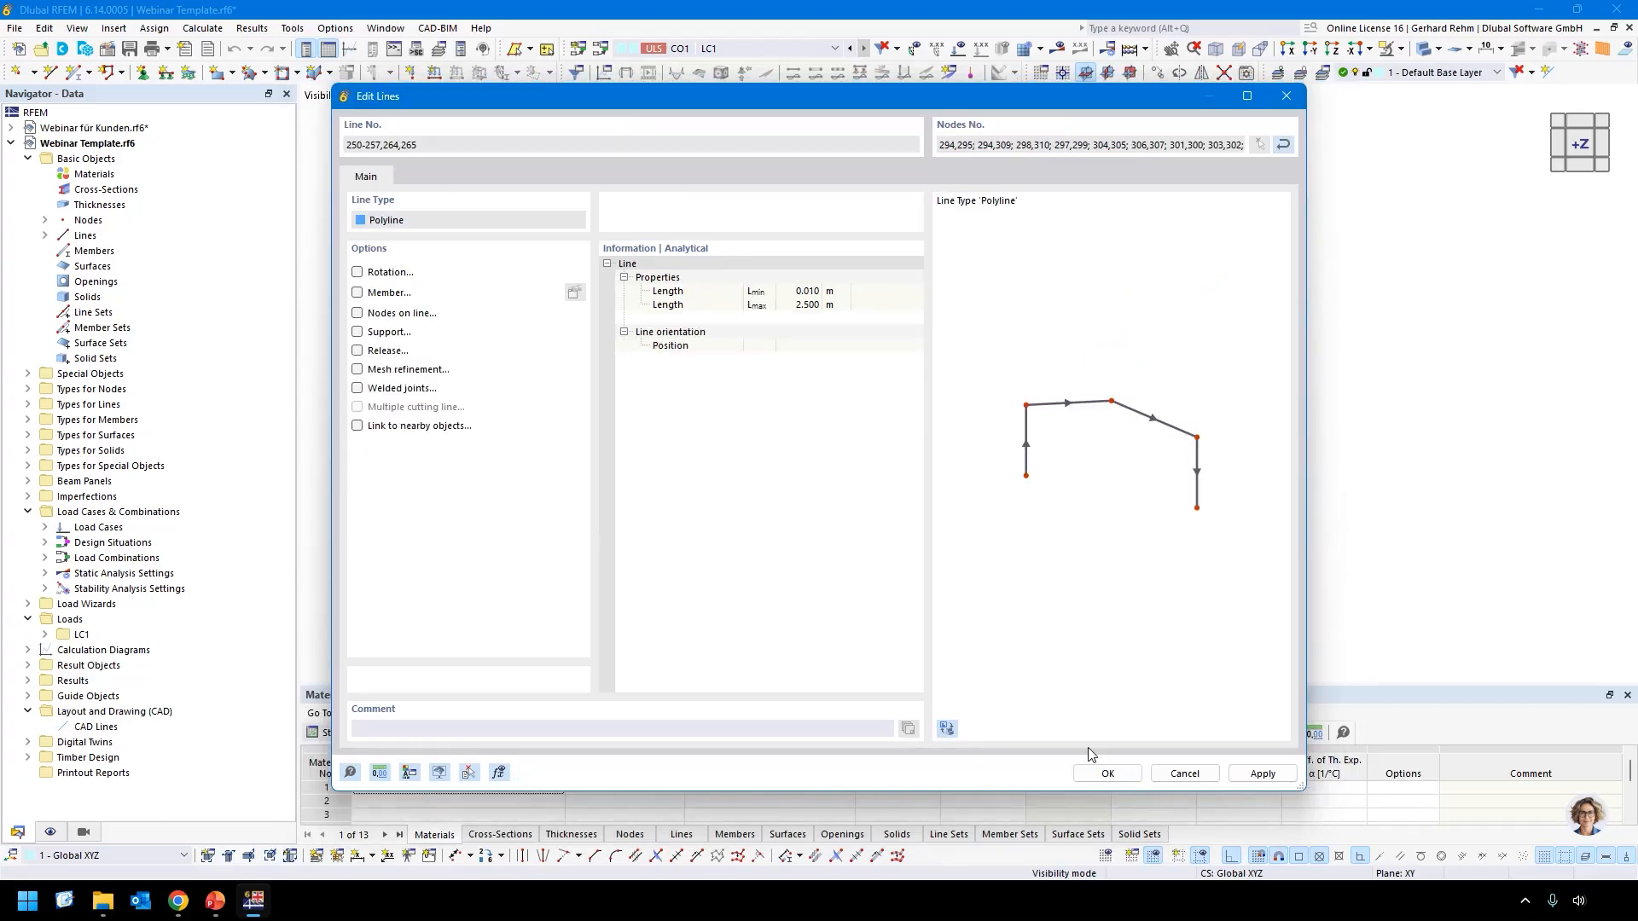
{"action": "left_click", "coordinate": [1111, 778]}
{"action": "left_click", "coordinate": [1053, 464]}
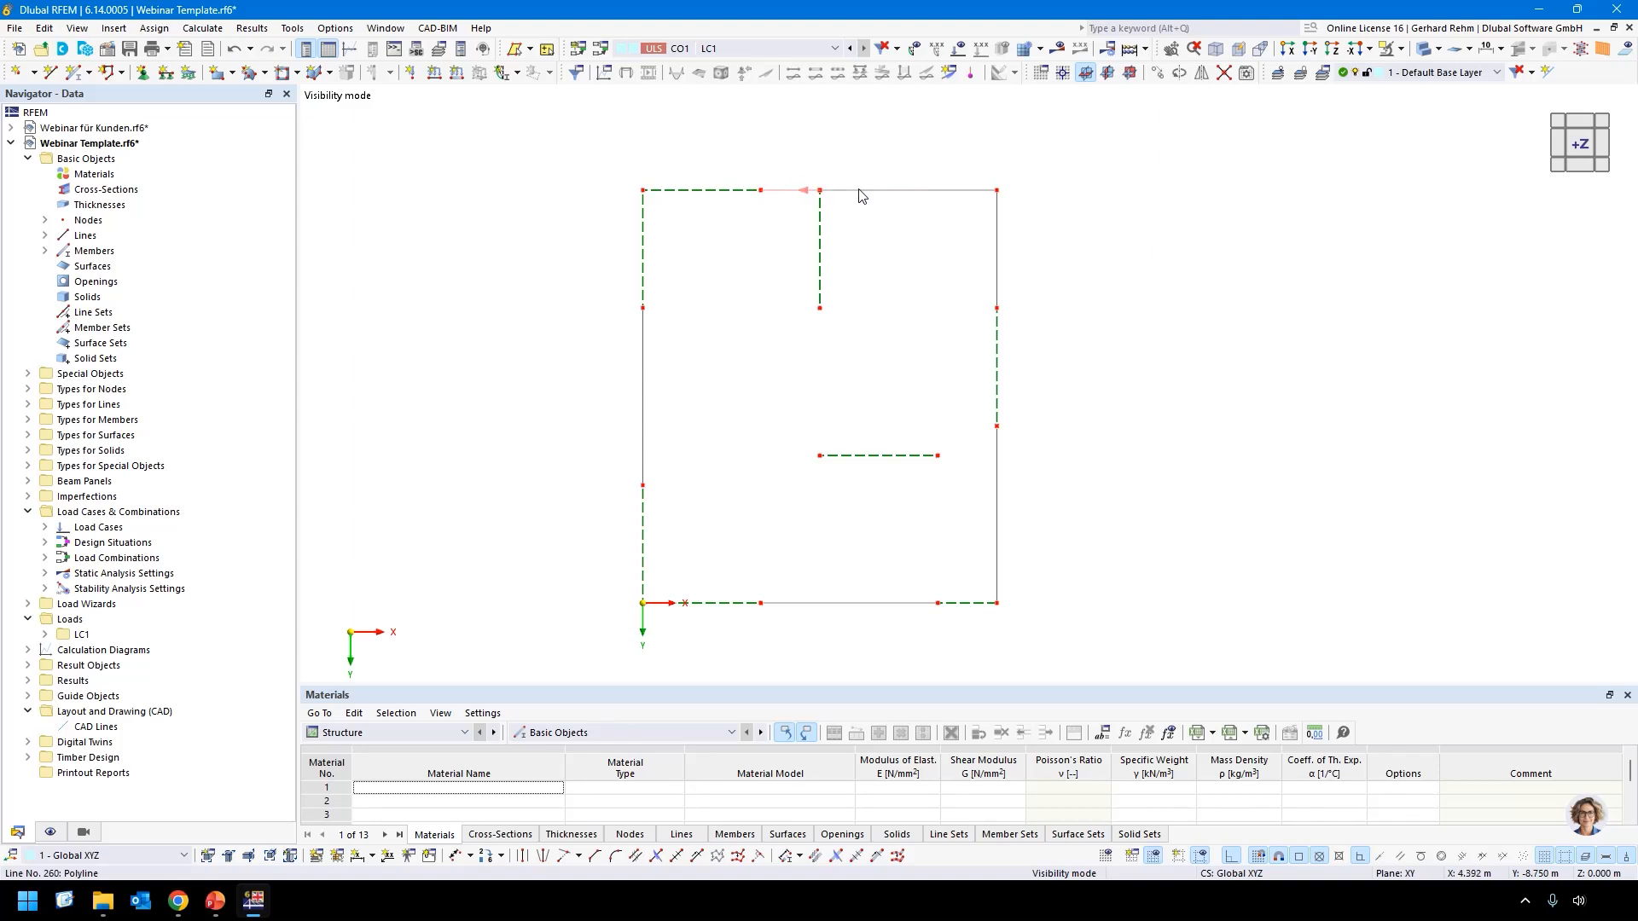
Turn the remaining perimeter lines between the wall segments into members of type Coupling Rigid-Rigid.
{"action": "left_click", "coordinate": [997, 226], "text": "ctrl"}
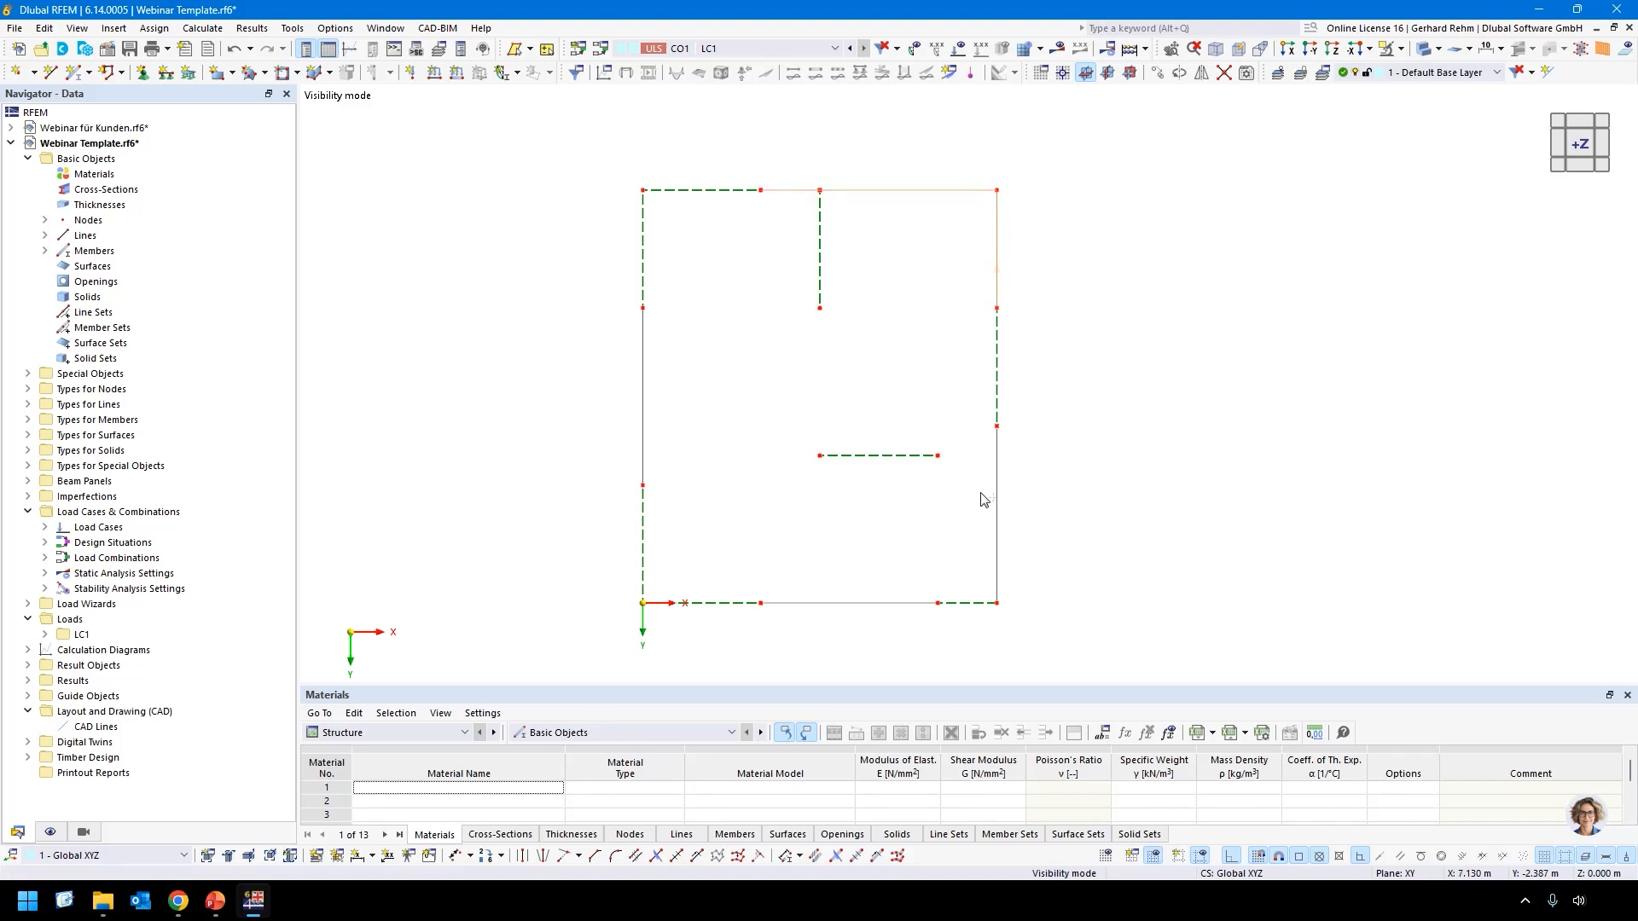
{"action": "left_click", "coordinate": [997, 501], "text": "ctrl"}
{"action": "left_click", "coordinate": [837, 604], "text": "ctrl"}
{"action": "left_click", "coordinate": [643, 362], "text": "ctrl"}
{"action": "double_click", "coordinate": [643, 362]}
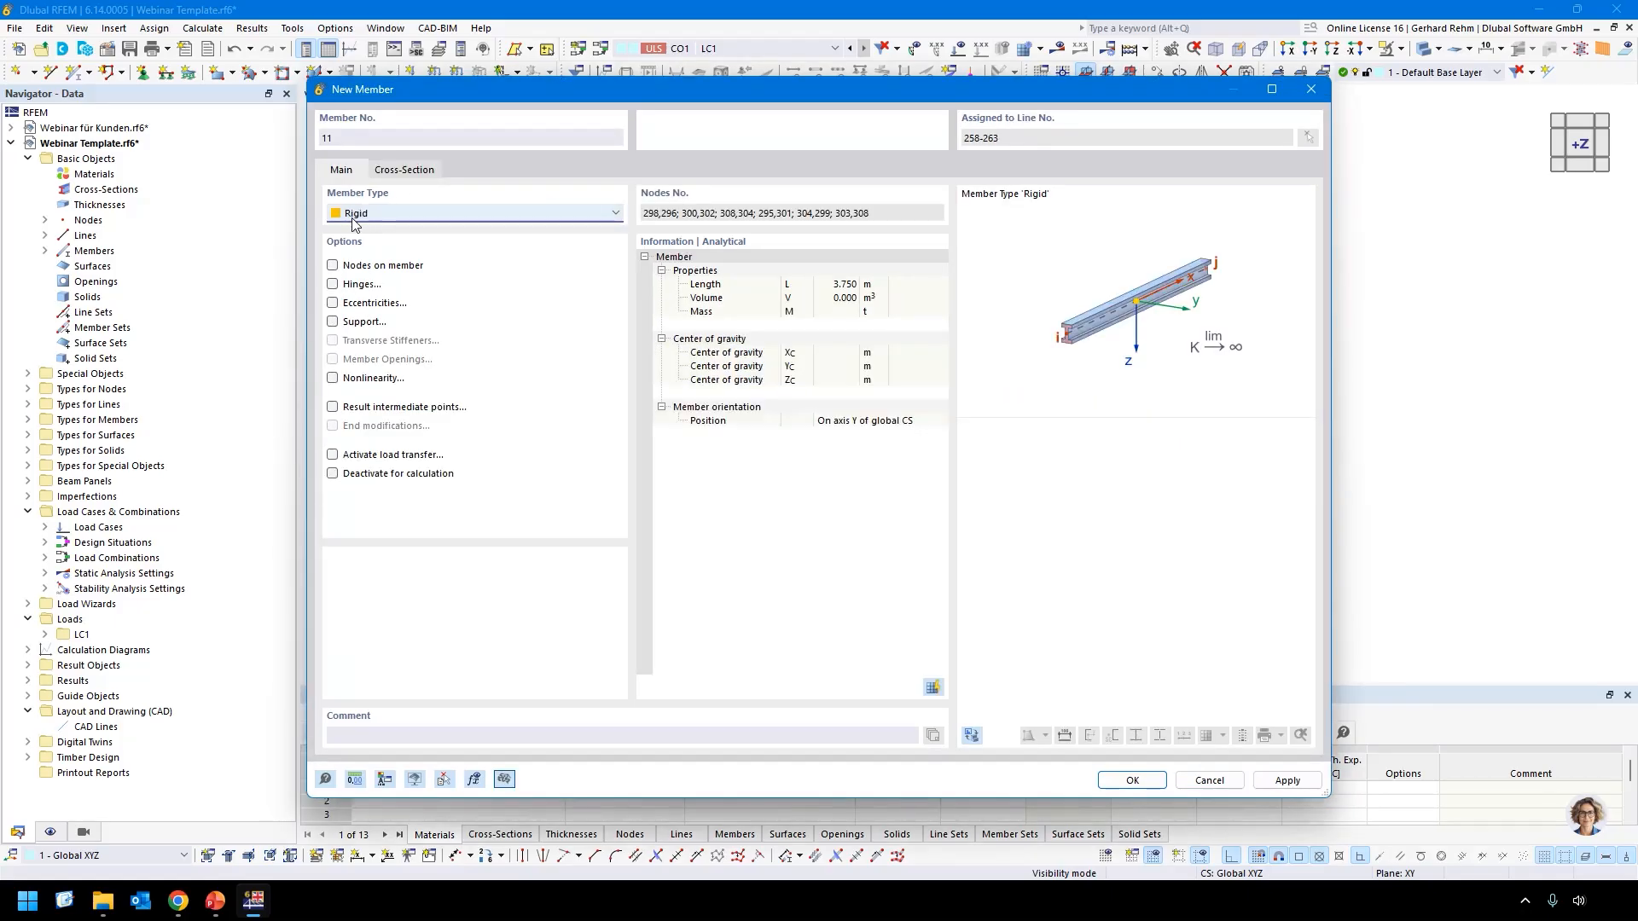
{"action": "left_click", "coordinate": [353, 218]}
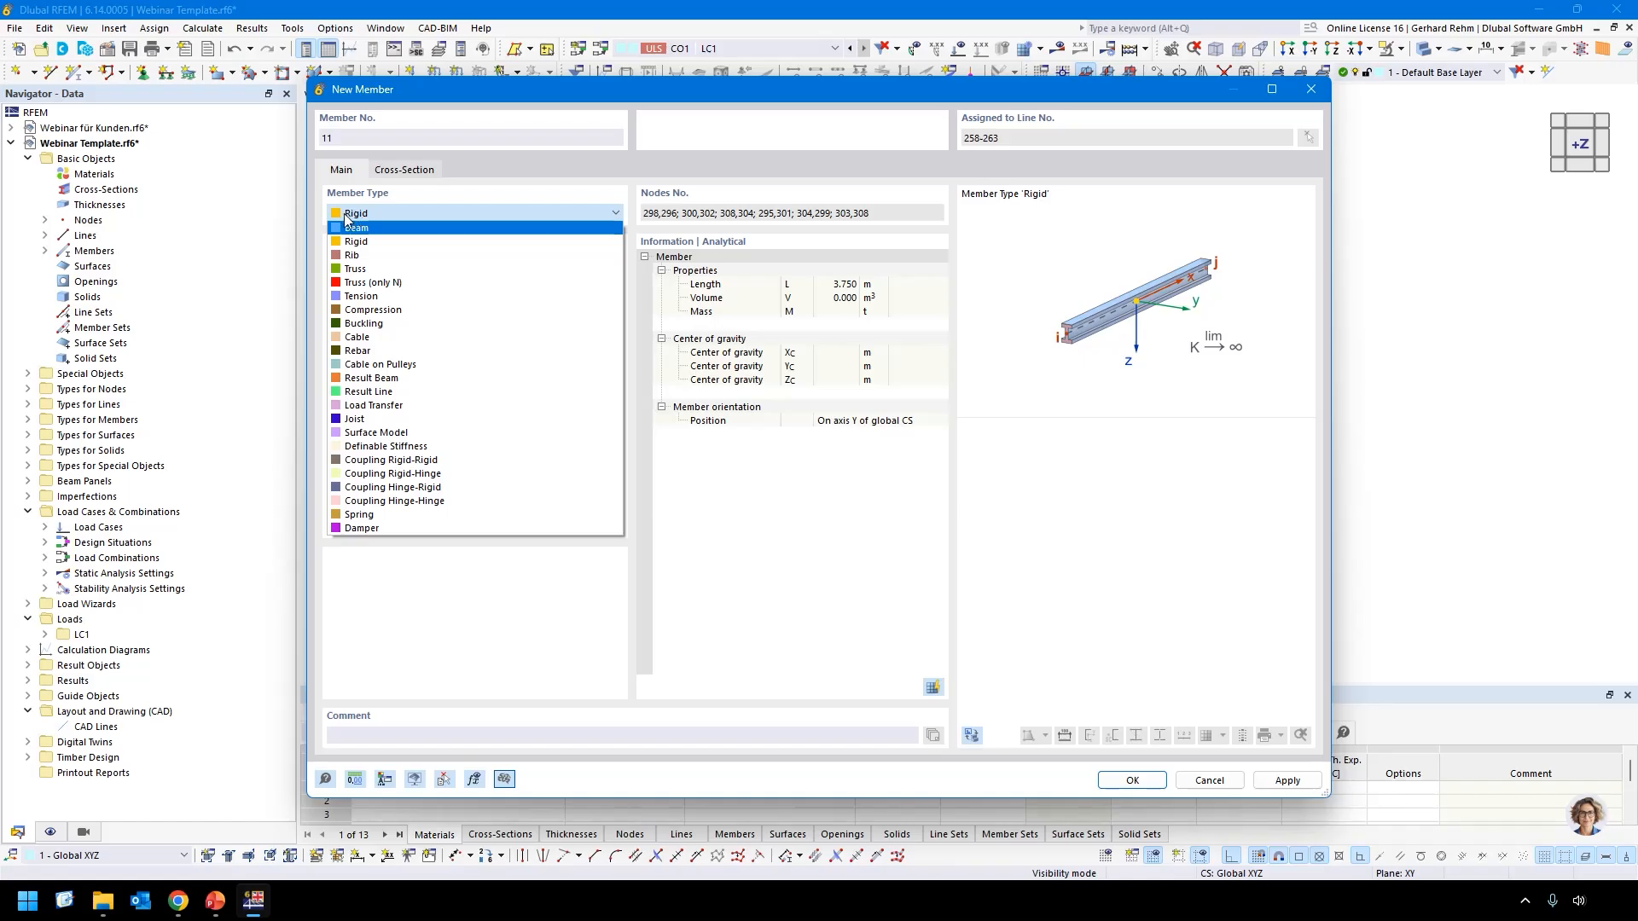
{"action": "left_click", "coordinate": [385, 459]}
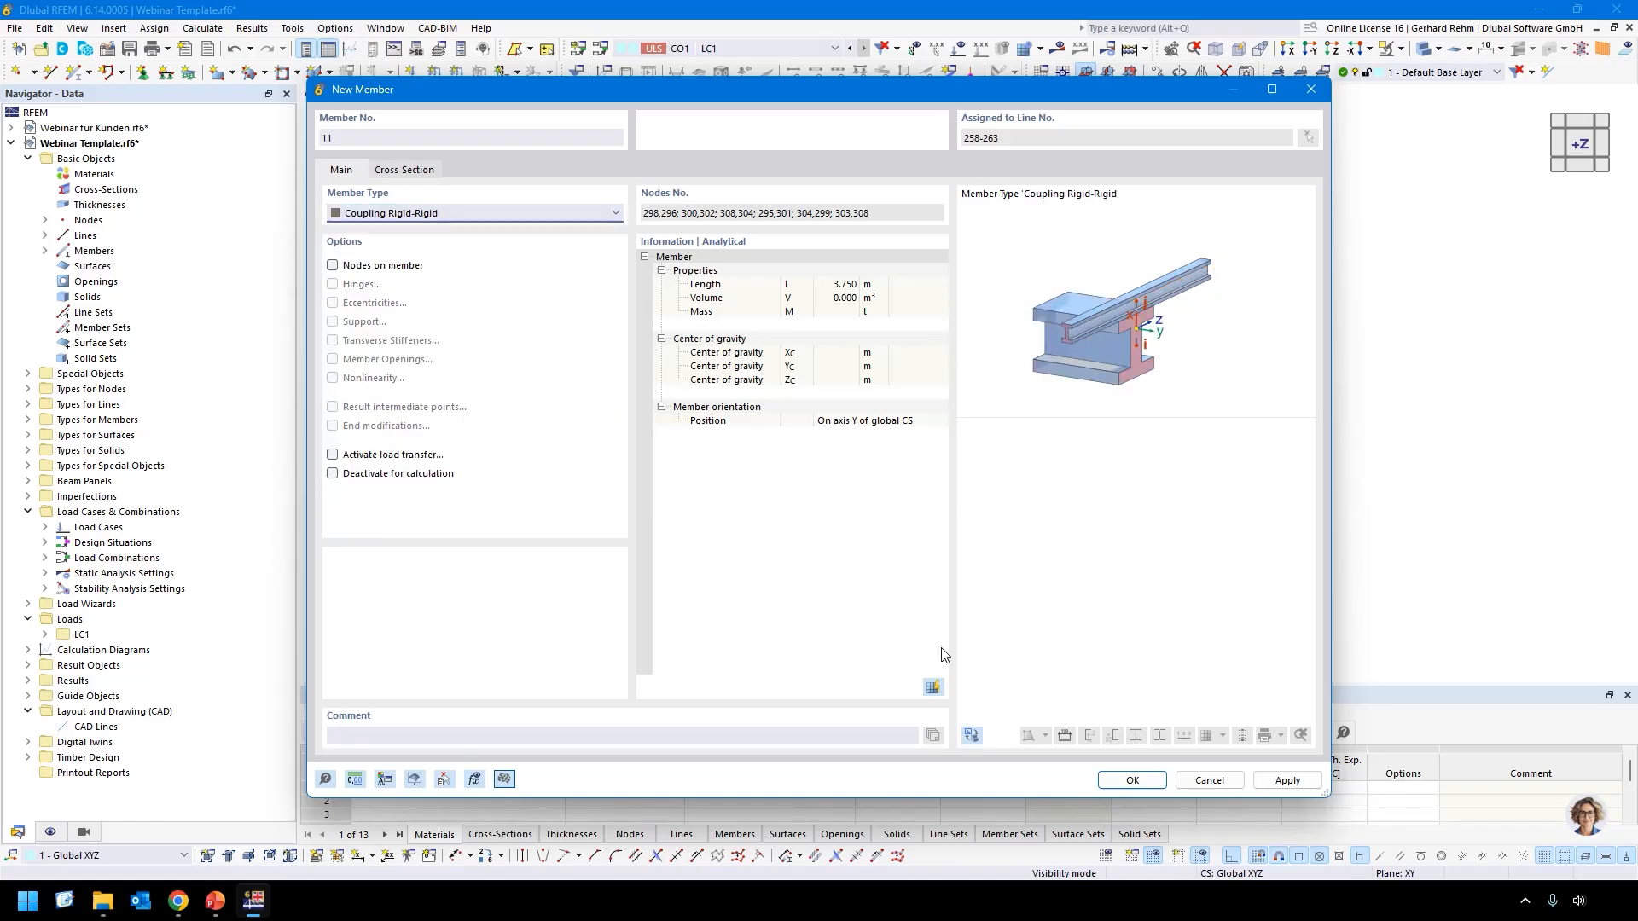
{"action": "left_click", "coordinate": [1129, 782]}
{"action": "left_click", "coordinate": [1086, 772]}
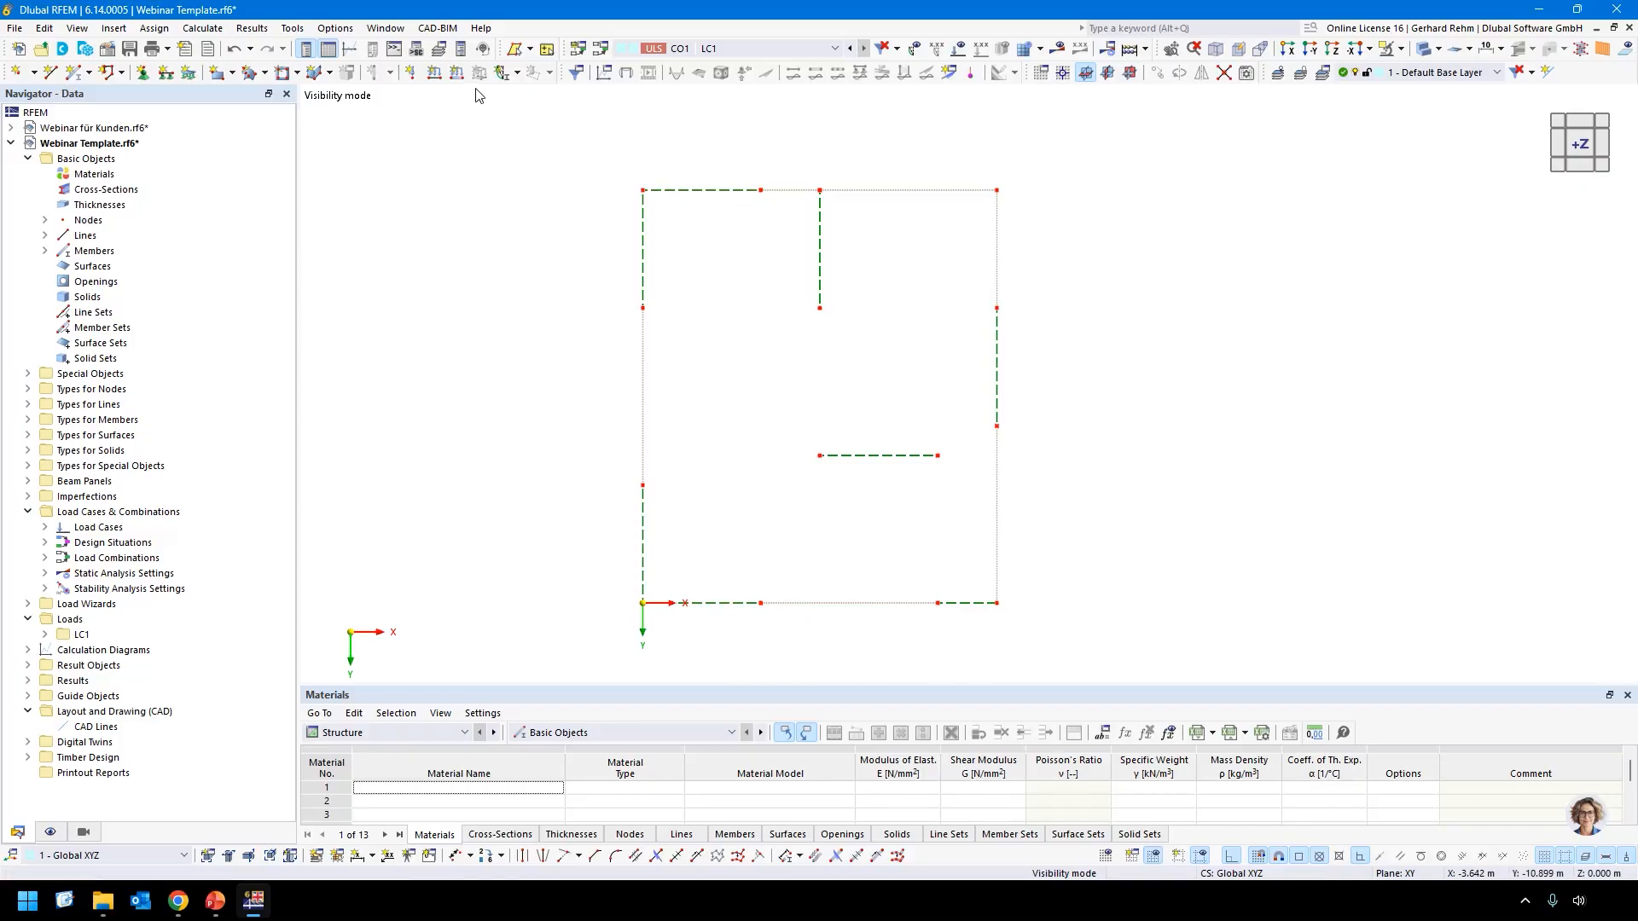
Create a uniform 6.03 kN/m member load in LC1, global X on true length, on all members of the left edge.
{"action": "left_click", "coordinate": [457, 74]}
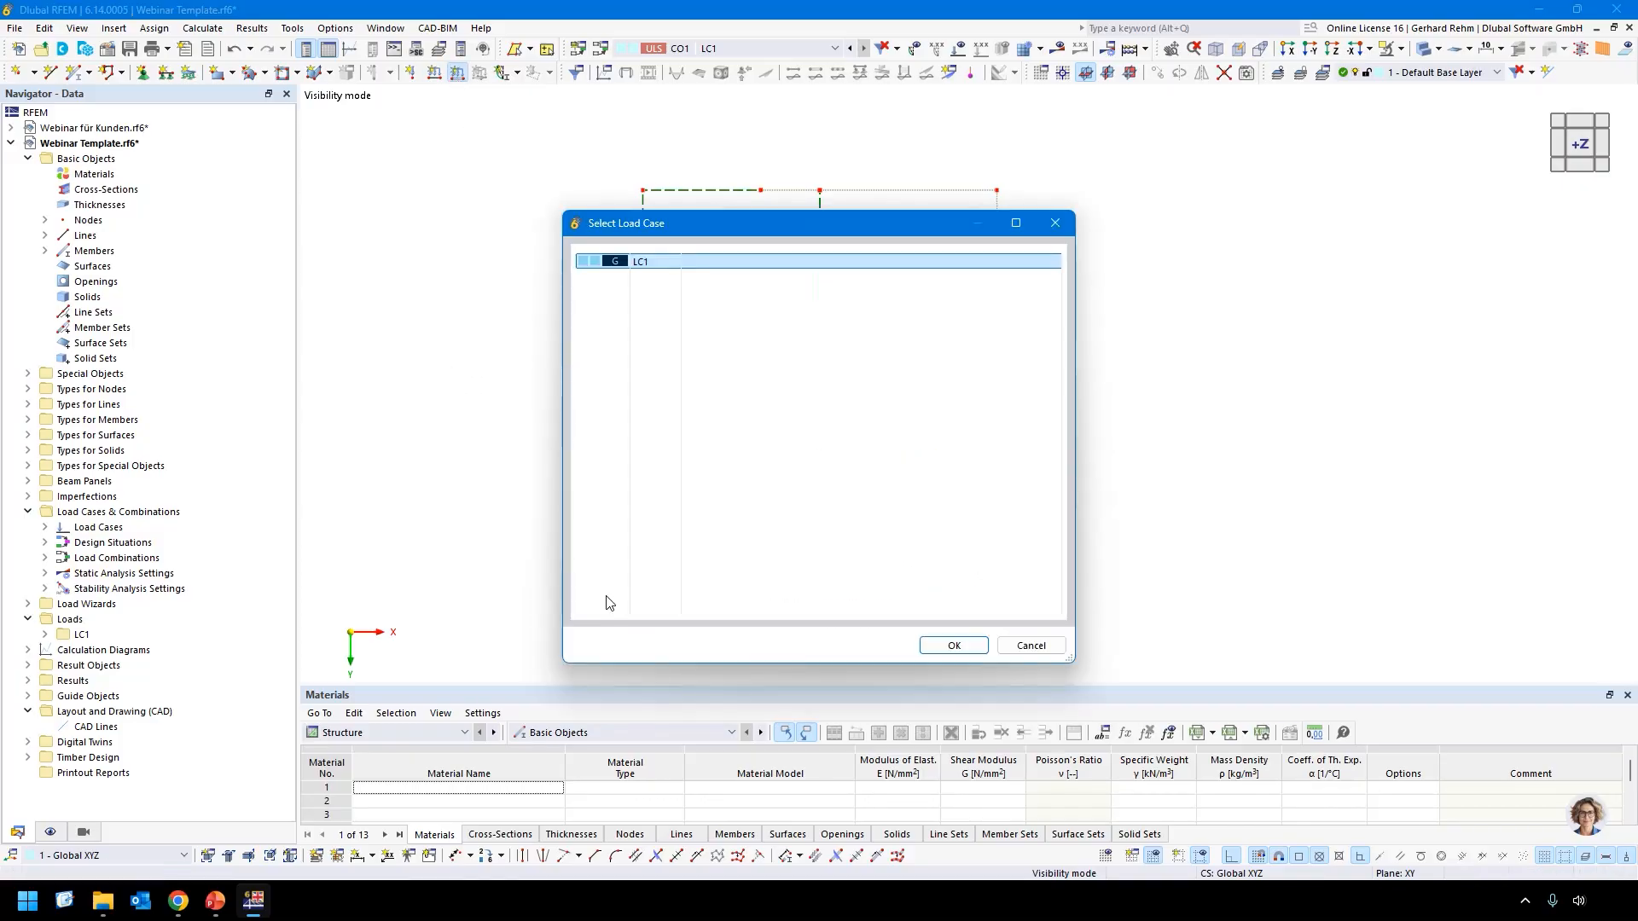
{"action": "left_click", "coordinate": [978, 648]}
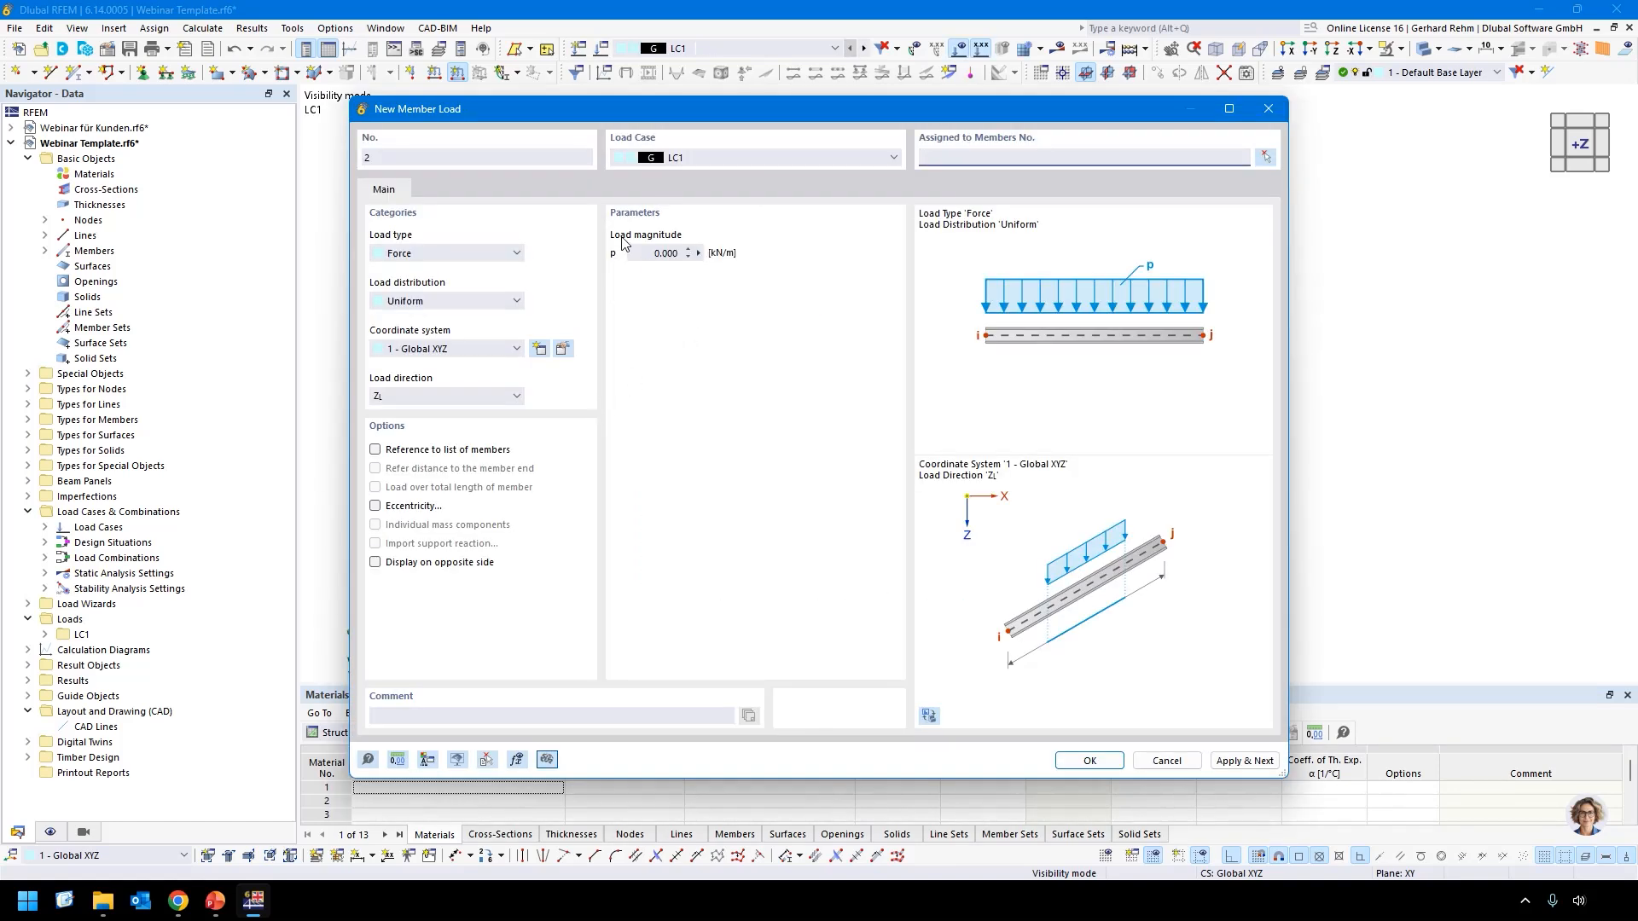
{"action": "type", "text": "6"}
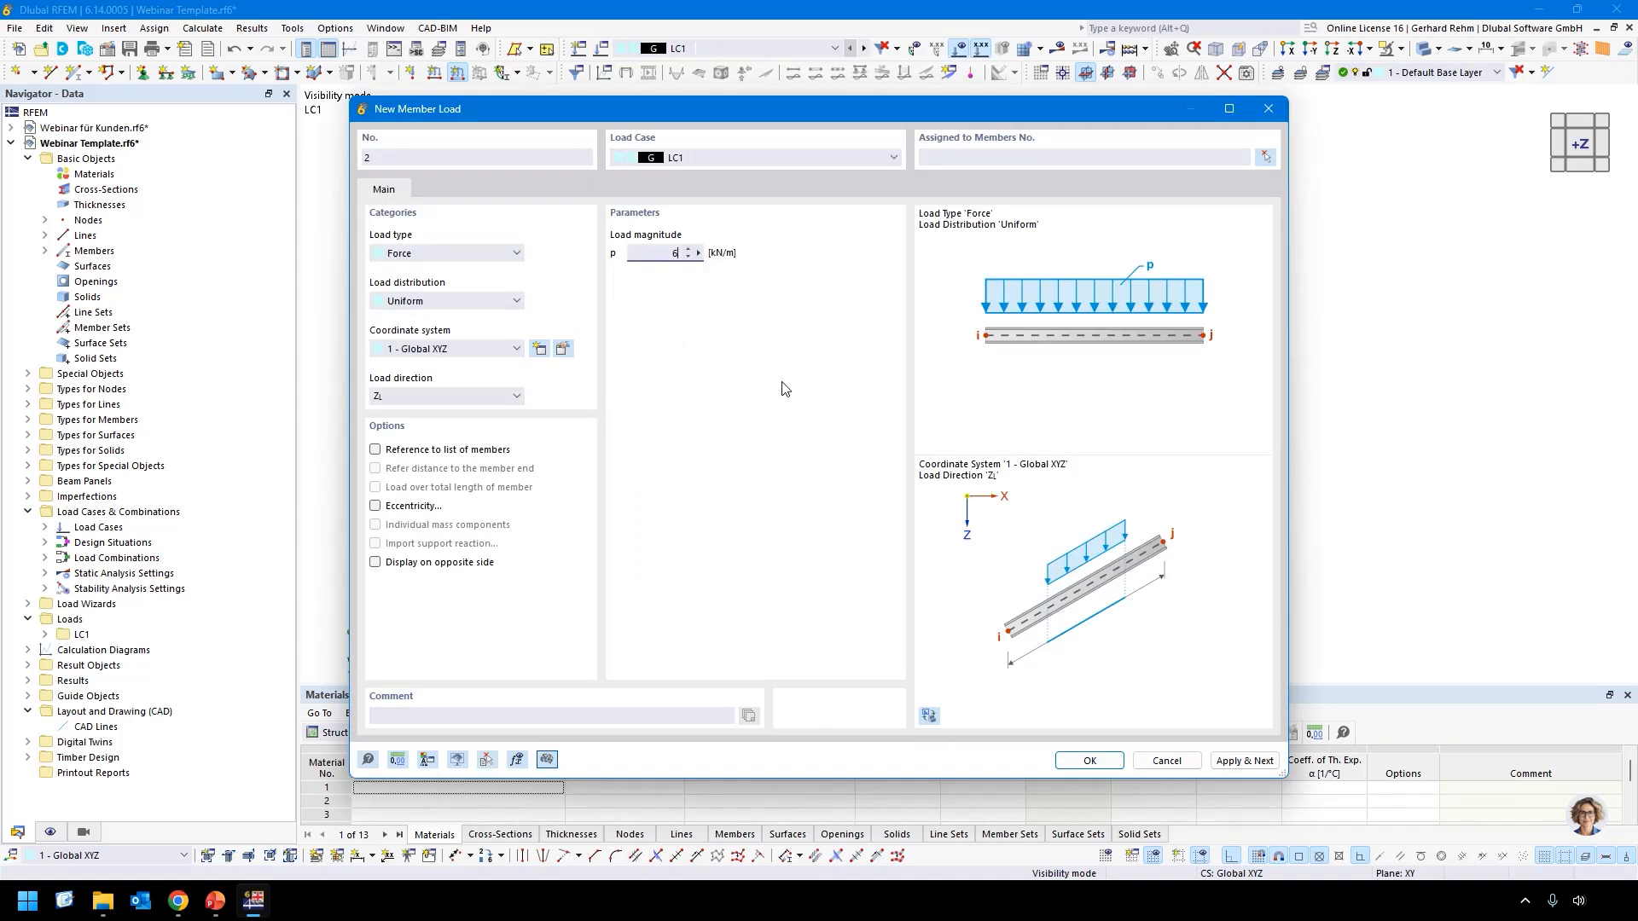
{"action": "type", "text": ",03"}
{"action": "left_click", "coordinate": [422, 396]}
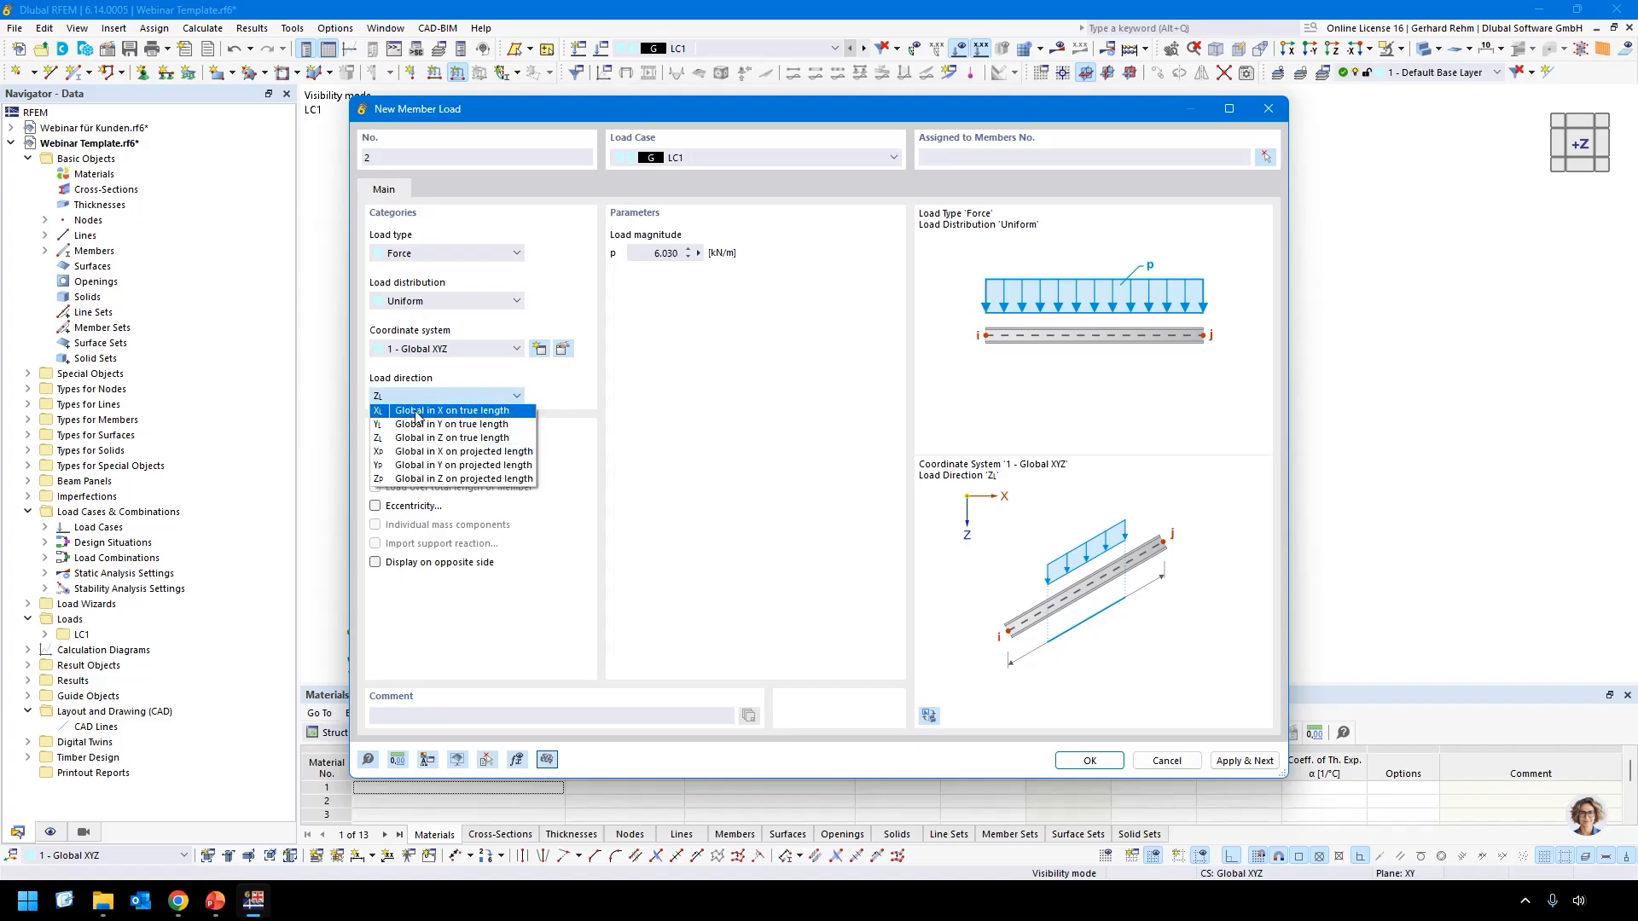
{"action": "left_click", "coordinate": [420, 415]}
{"action": "left_click", "coordinate": [1089, 760]}
{"action": "left_click_drag", "start_coordinate": [543, 155], "coordinate": [670, 657]}
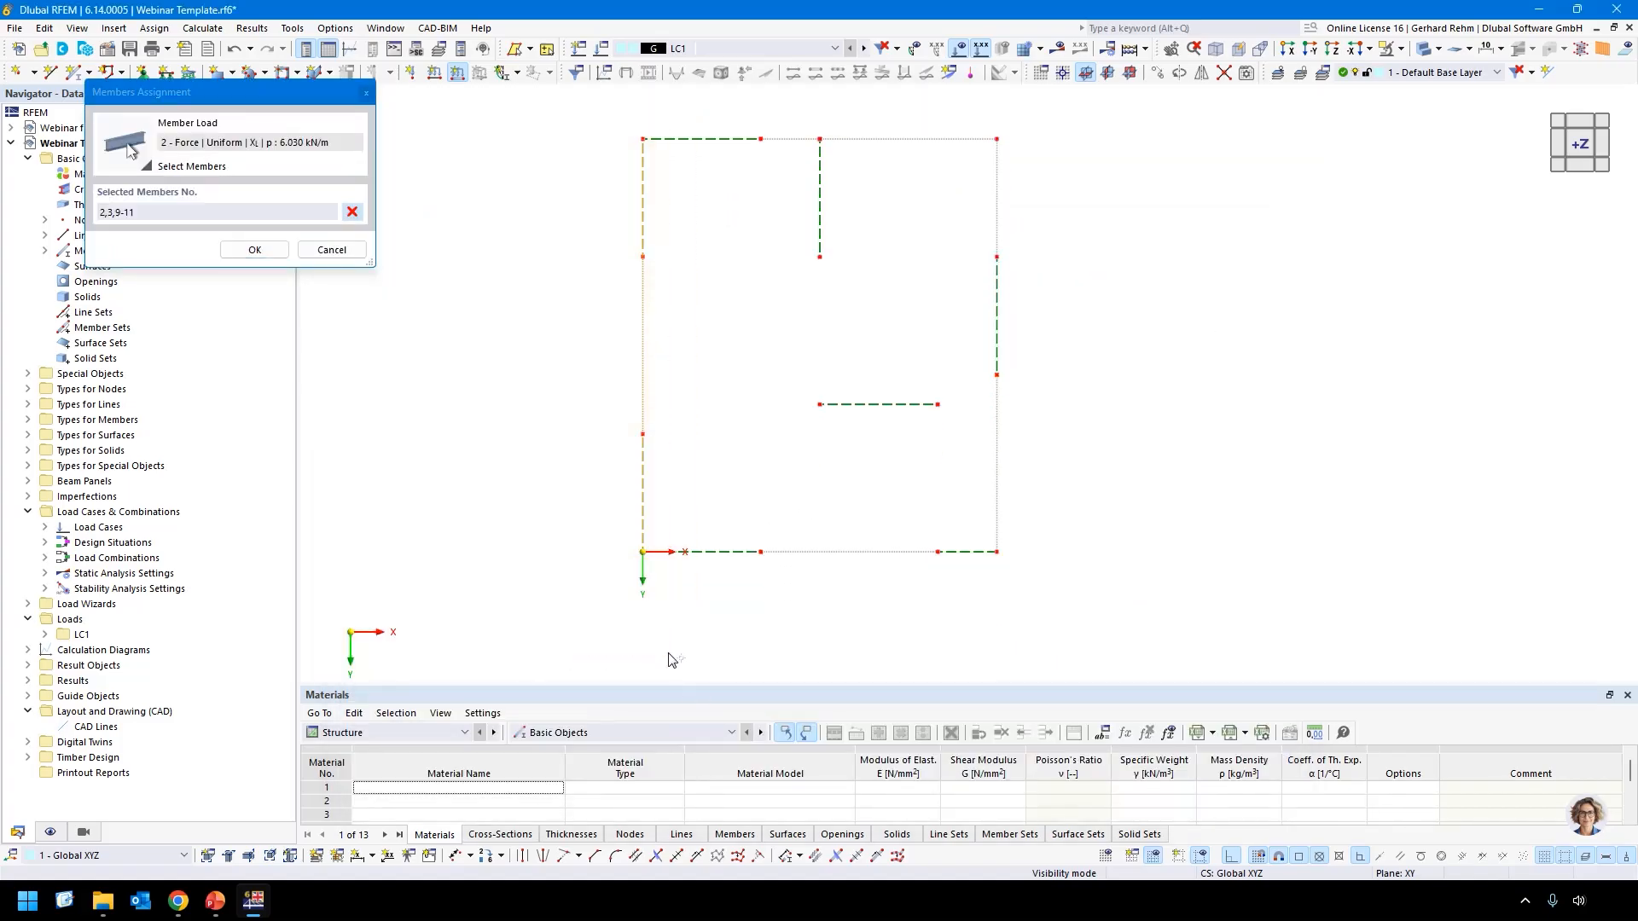
{"action": "left_click", "coordinate": [254, 249]}
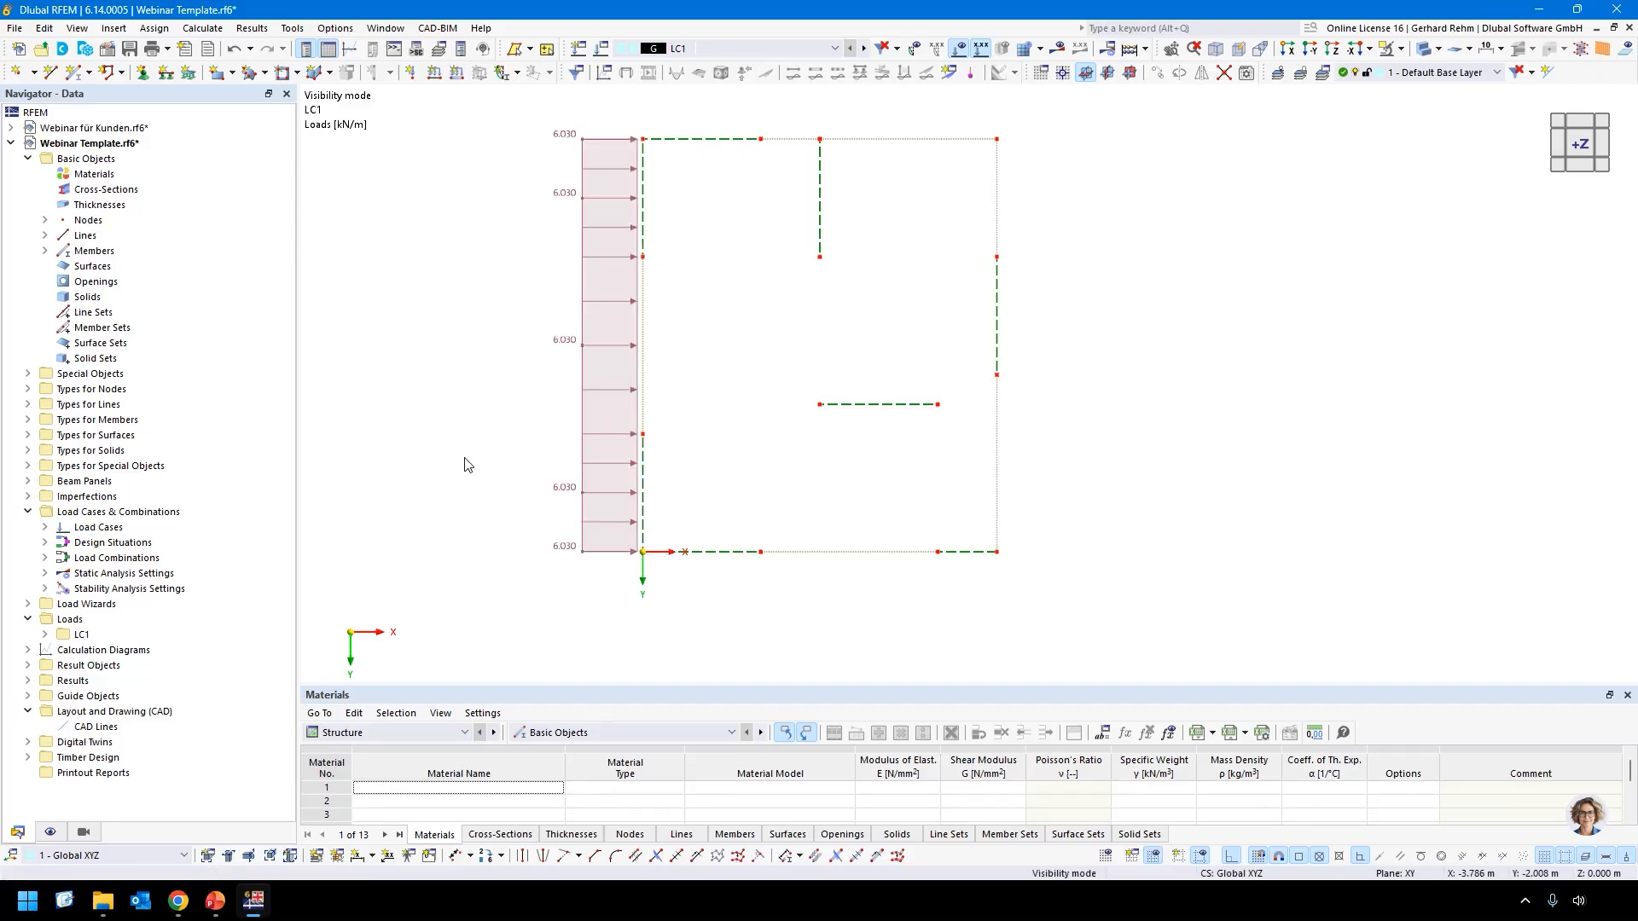
Copy the two rigid wall members on the lower edge to the free area right of the plan.
{"action": "right_click", "coordinate": [429, 543]}
{"action": "left_click", "coordinate": [380, 591]}
{"action": "middle_click_drag", "start_coordinate": [750, 483], "coordinate": [795, 518]}
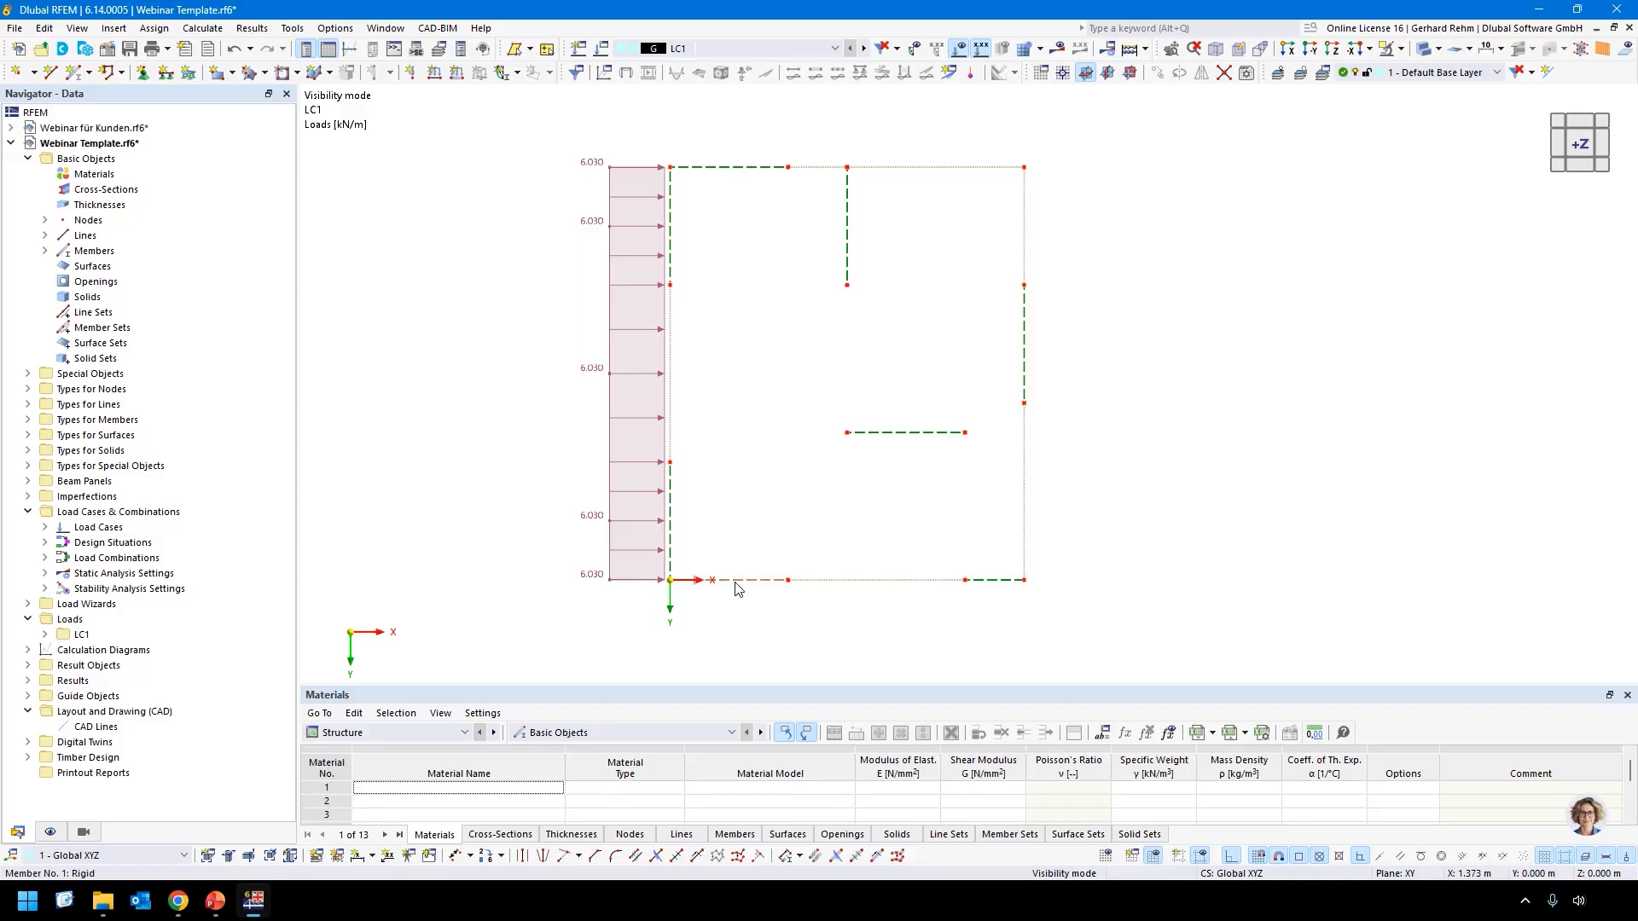
{"action": "mouse_move", "coordinate": [737, 588]}
{"action": "middle_click_drag", "start_coordinate": [736, 605], "coordinate": [705, 544]}
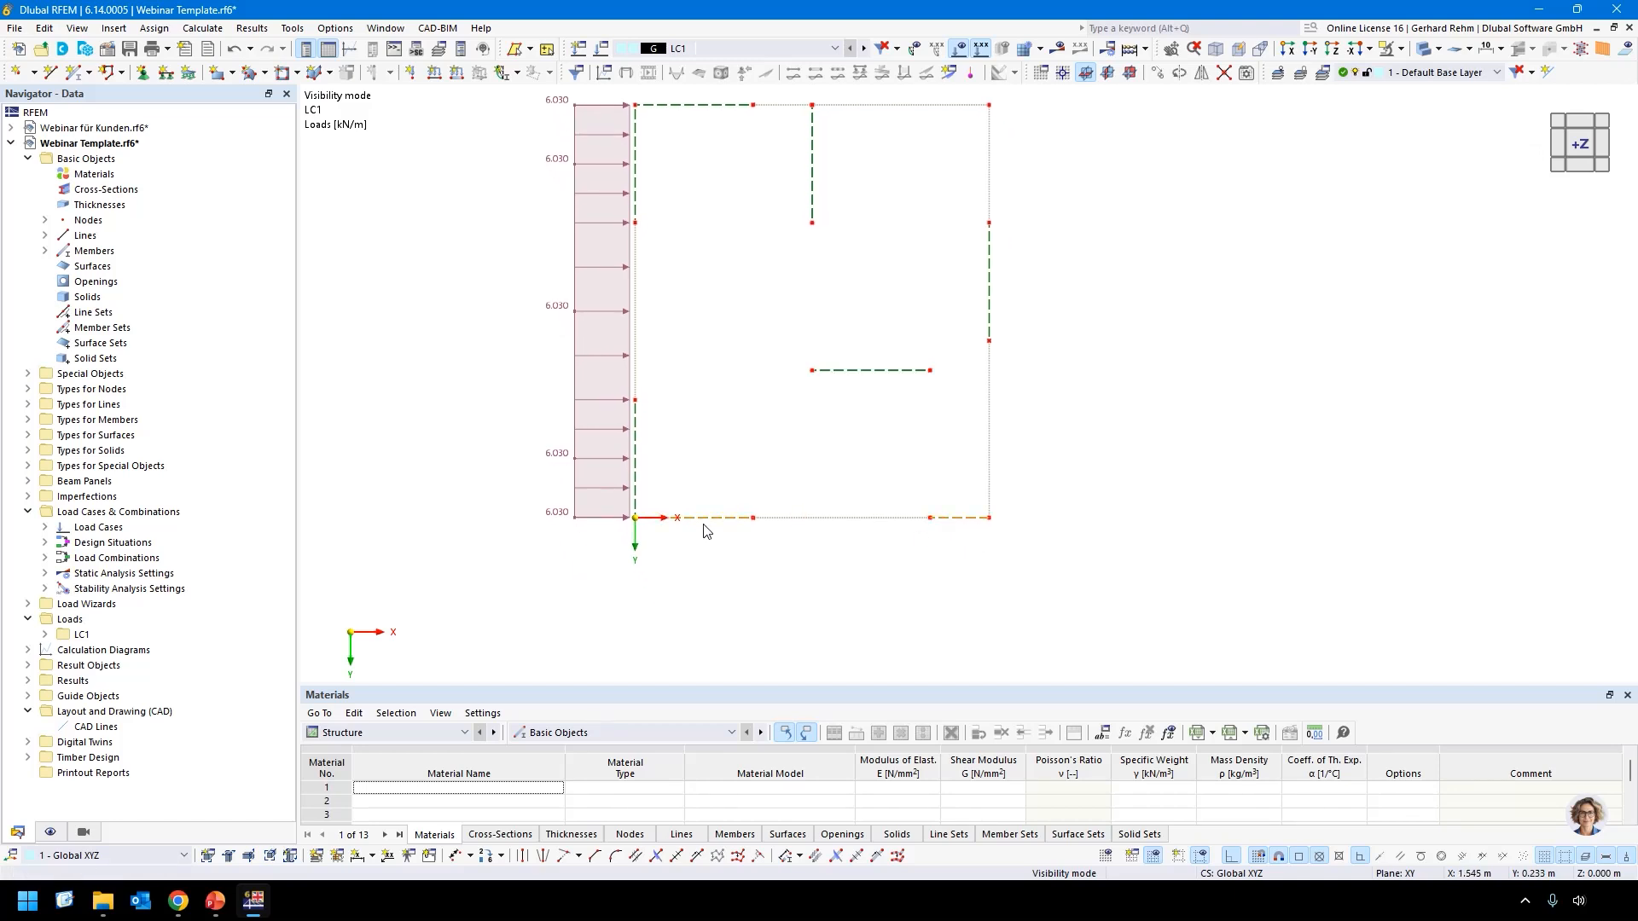
{"action": "left_click_drag", "start_coordinate": [700, 517], "coordinate": [1370, 467], "text": "ctrl"}
{"action": "middle_click_drag", "start_coordinate": [1411, 549], "coordinate": [1063, 572]}
Highlight the longer and the shorter copied wall members in turn to compare them.
{"action": "left_click_drag", "start_coordinate": [844, 451], "coordinate": [1126, 583]}
{"action": "left_click_drag", "start_coordinate": [1144, 418], "coordinate": [1258, 517]}
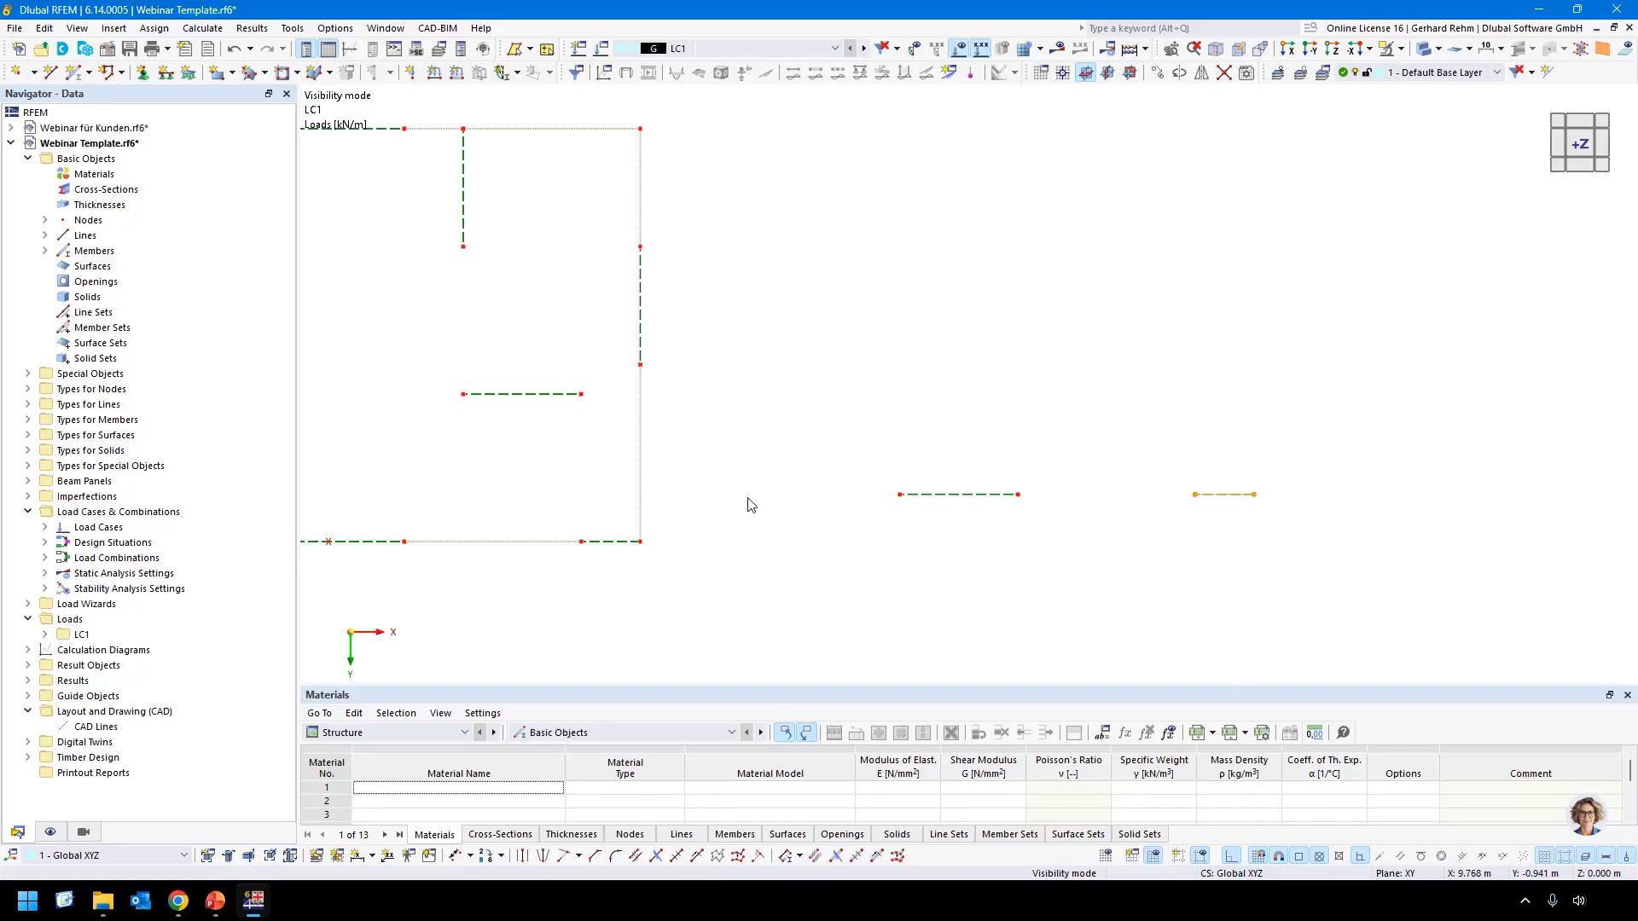
{"action": "left_click", "coordinate": [819, 515]}
{"action": "left_click_drag", "start_coordinate": [858, 434], "coordinate": [1070, 551]}
{"action": "left_click_drag", "start_coordinate": [1116, 428], "coordinate": [1288, 548]}
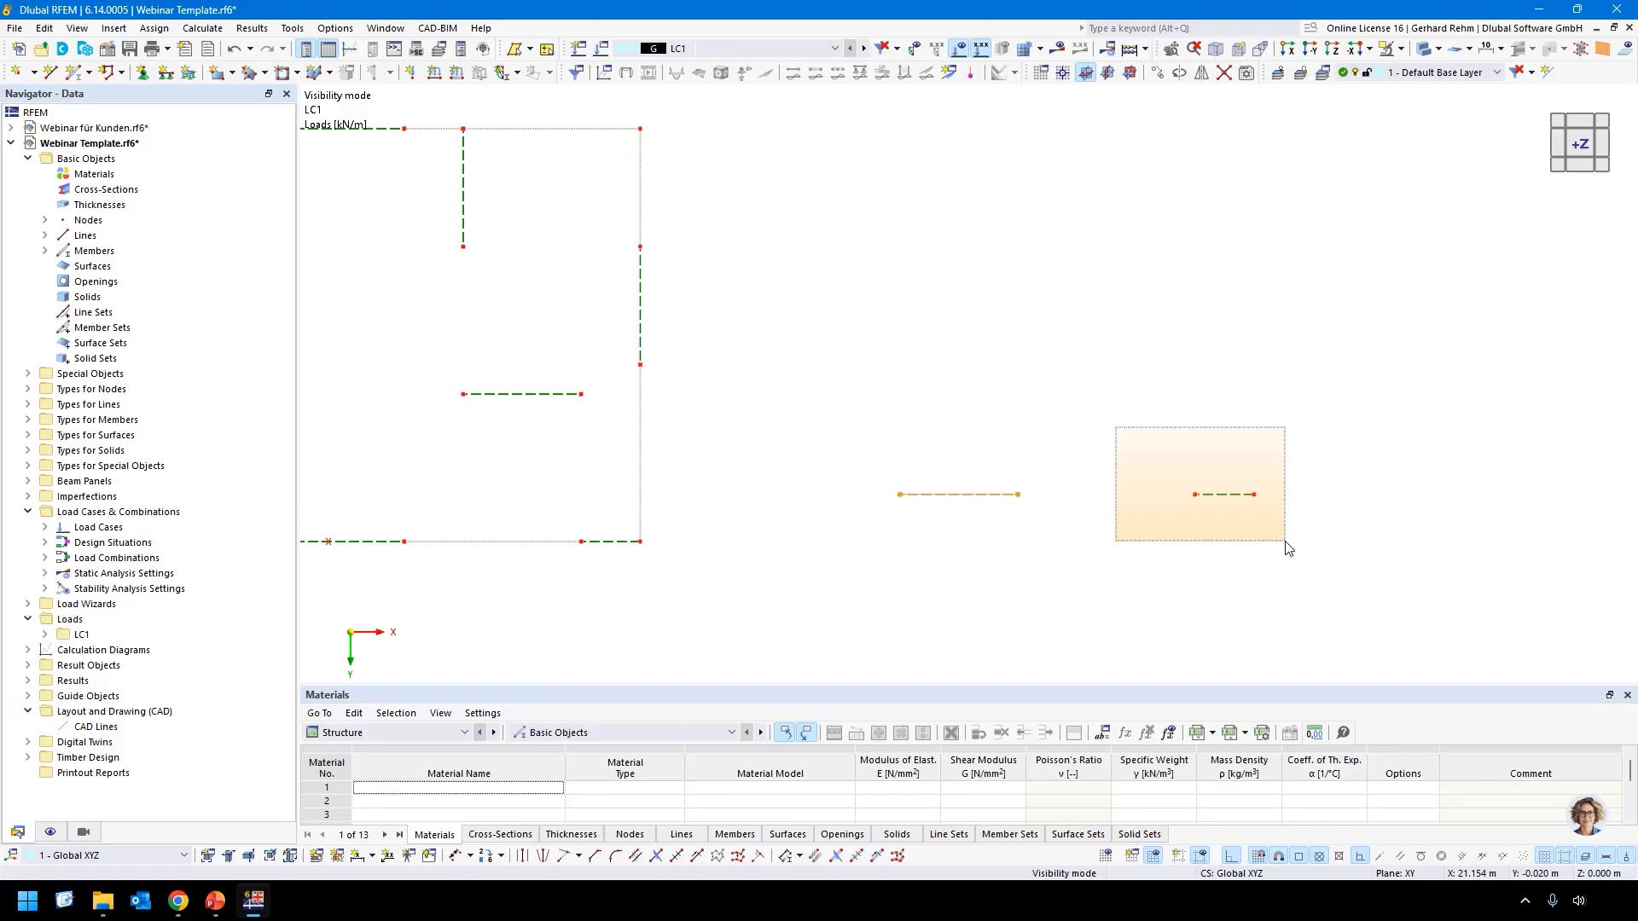
{"action": "key", "text": "Escape"}
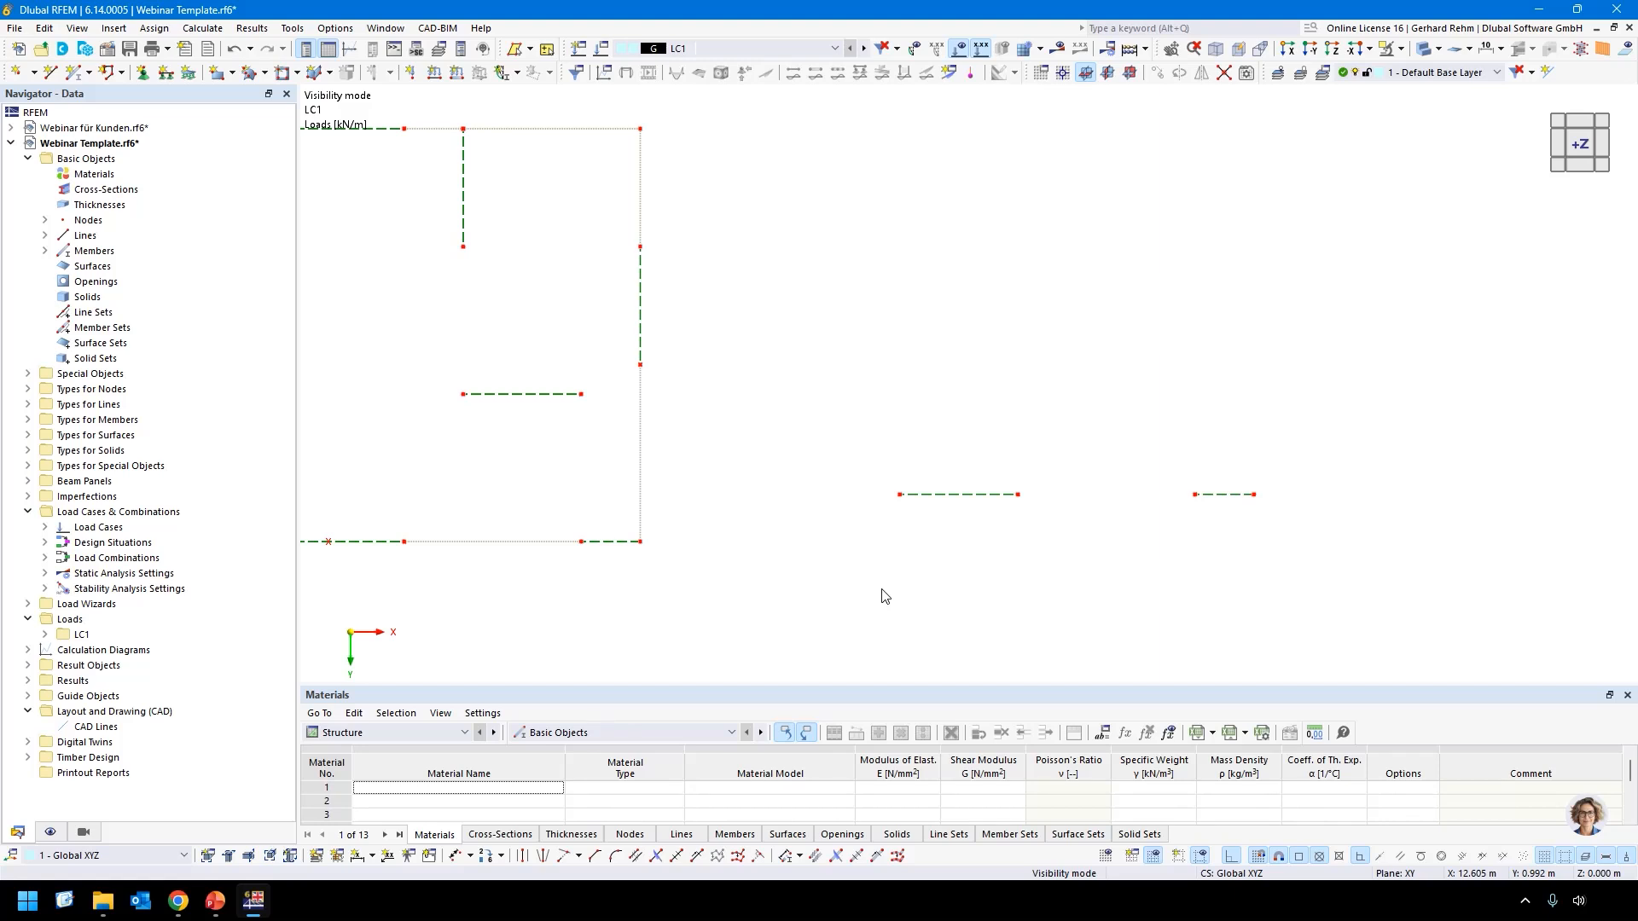
Delete the two copied wall members beside the plan.
{"action": "left_click_drag", "start_coordinate": [849, 584], "coordinate": [1269, 384]}
{"action": "key", "text": "Delete"}
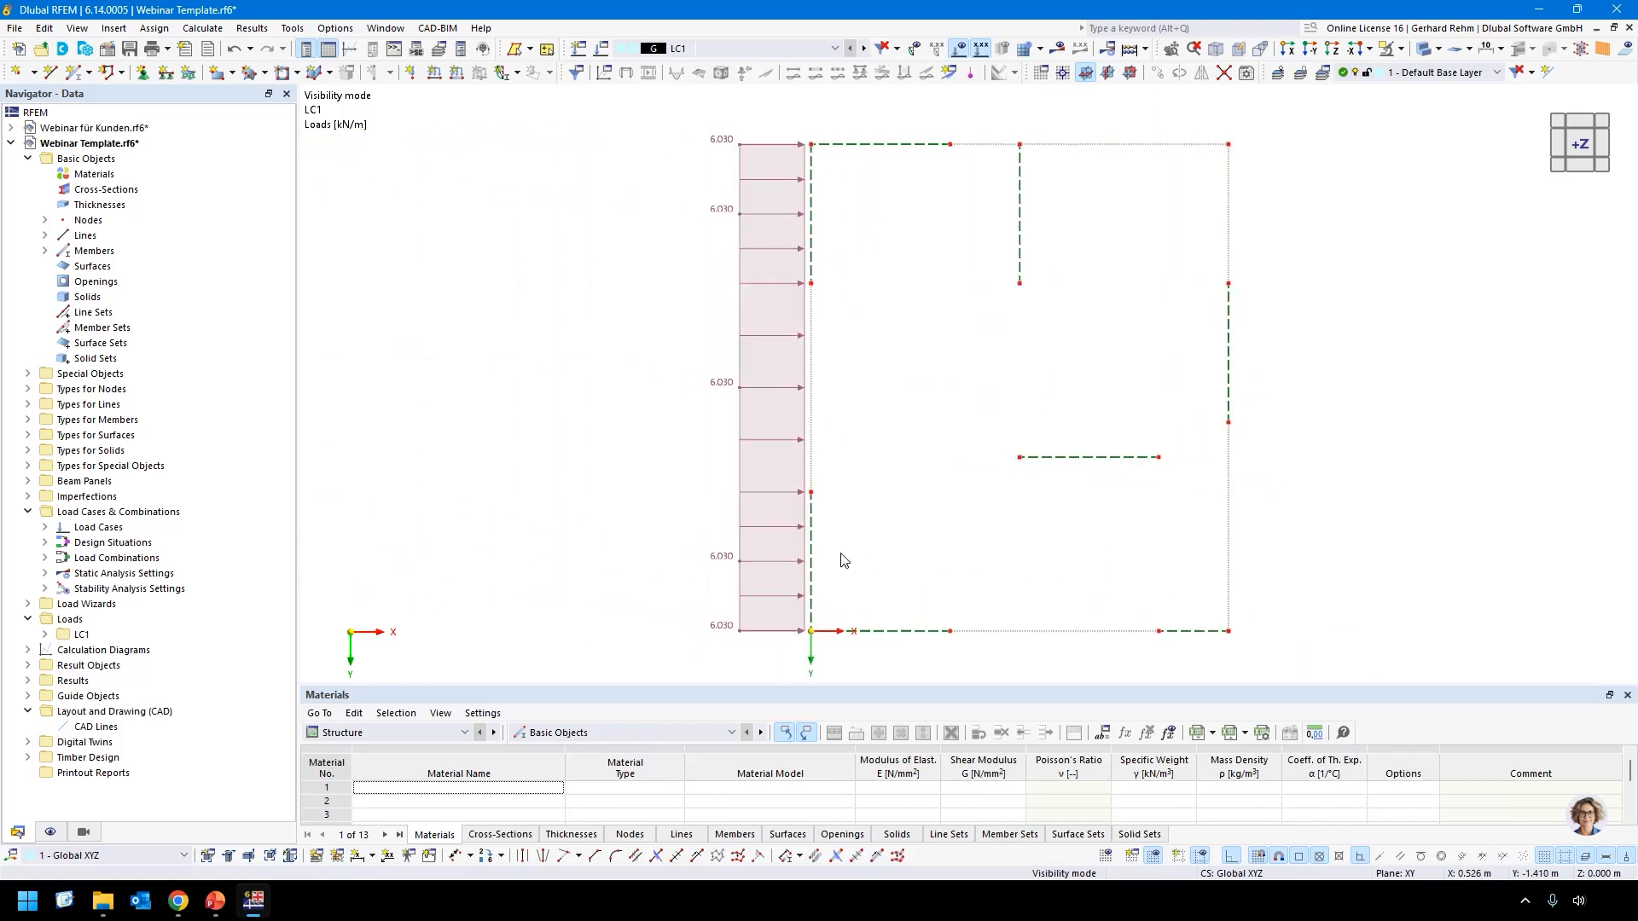
Hide the loads in the model view and show the nodal supports in an enlarged table.
{"action": "left_click", "coordinate": [958, 48]}
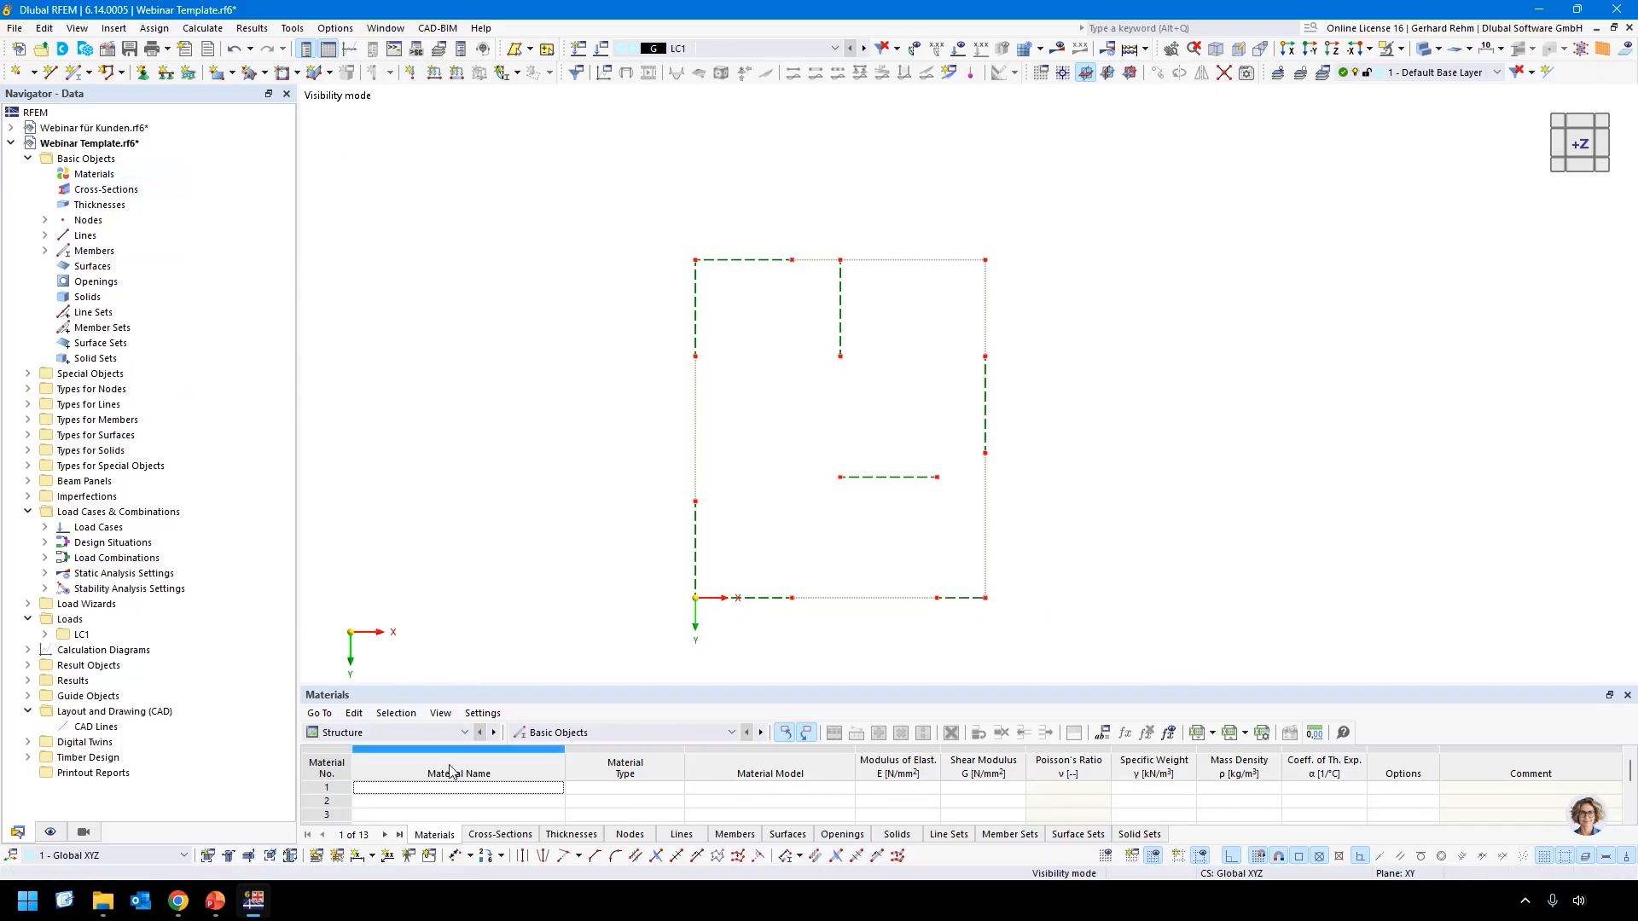
{"action": "left_click", "coordinate": [565, 733]}
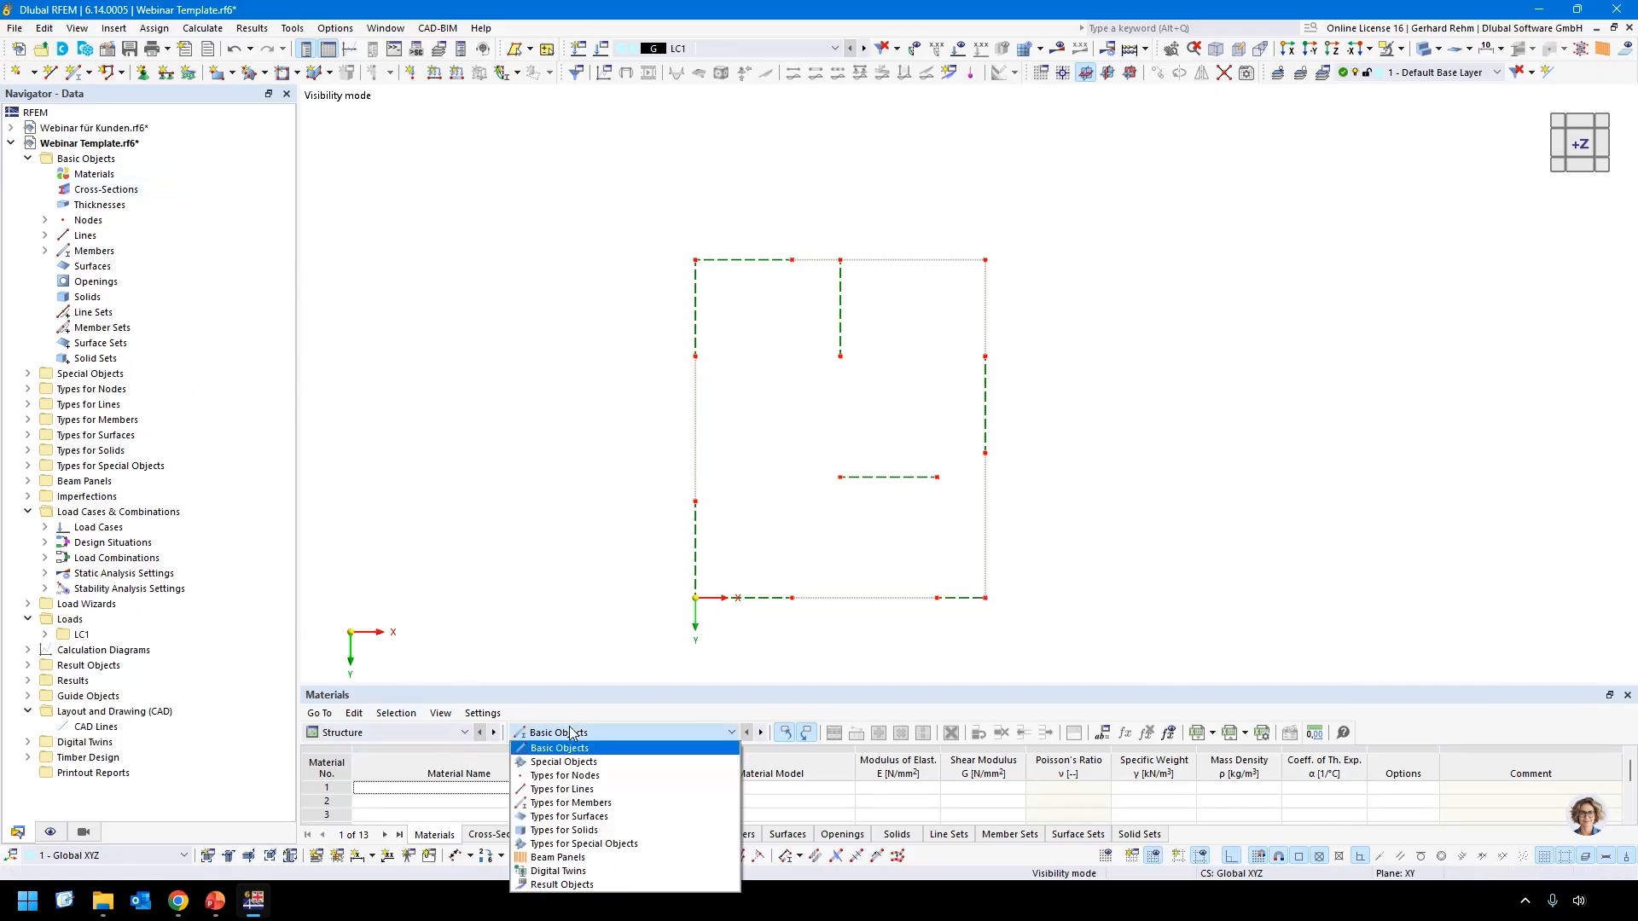
{"action": "left_click", "coordinate": [619, 776]}
{"action": "left_click_drag", "start_coordinate": [621, 687], "coordinate": [622, 561]}
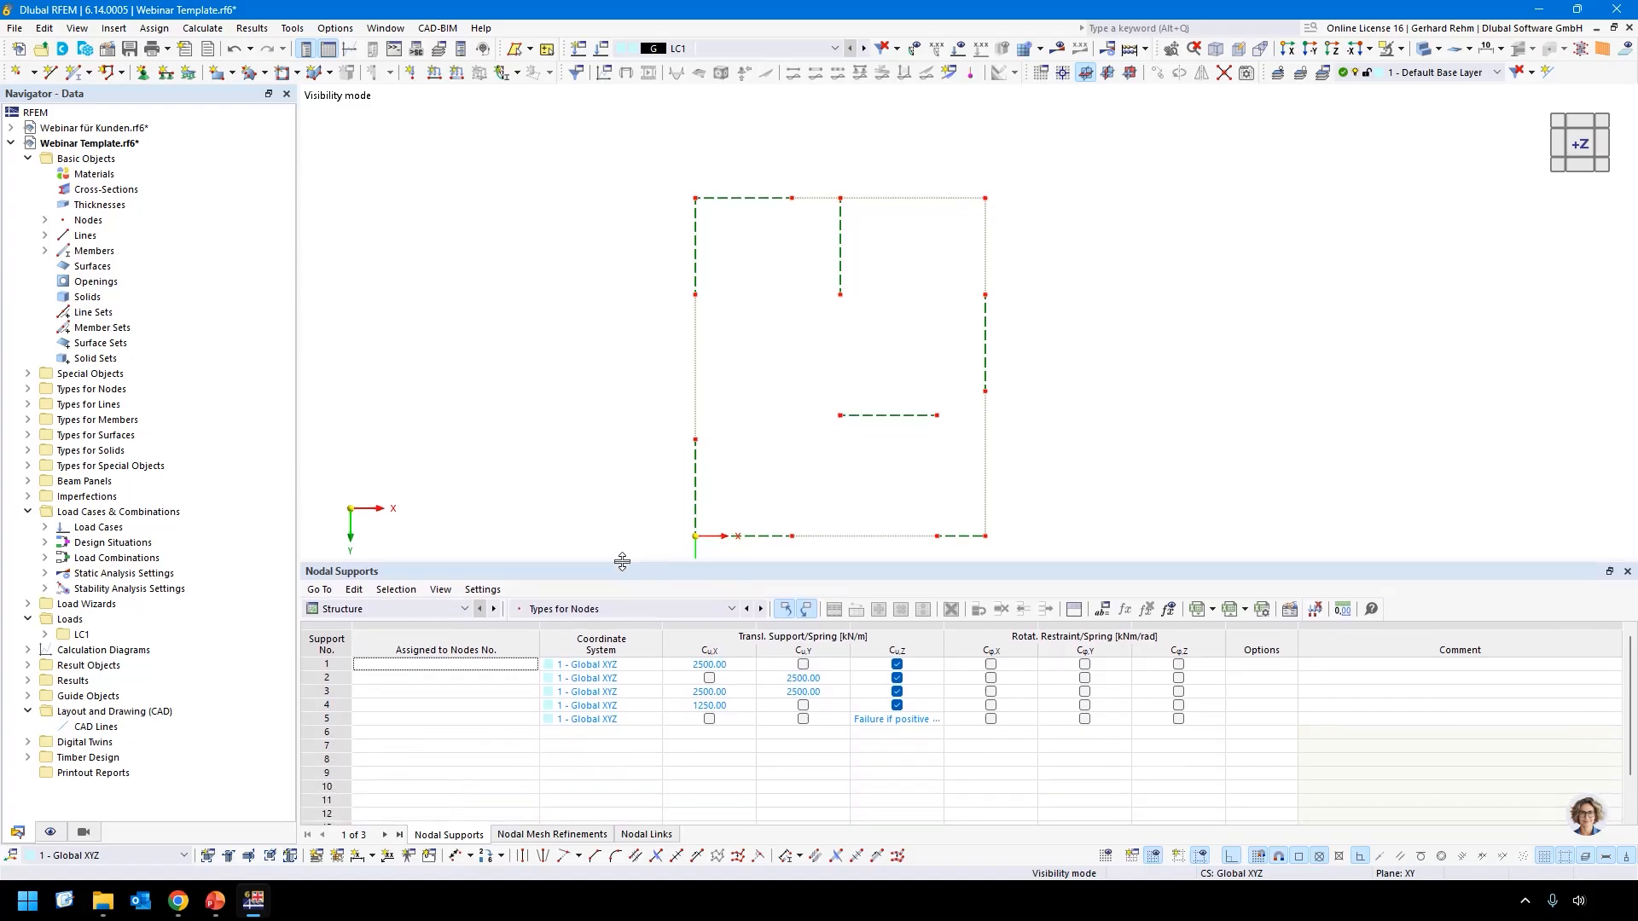
Assign nodal support 1 with the 2500 kN/m X spring to the right end node of the horizontal interior wall.
{"action": "left_click", "coordinate": [696, 666]}
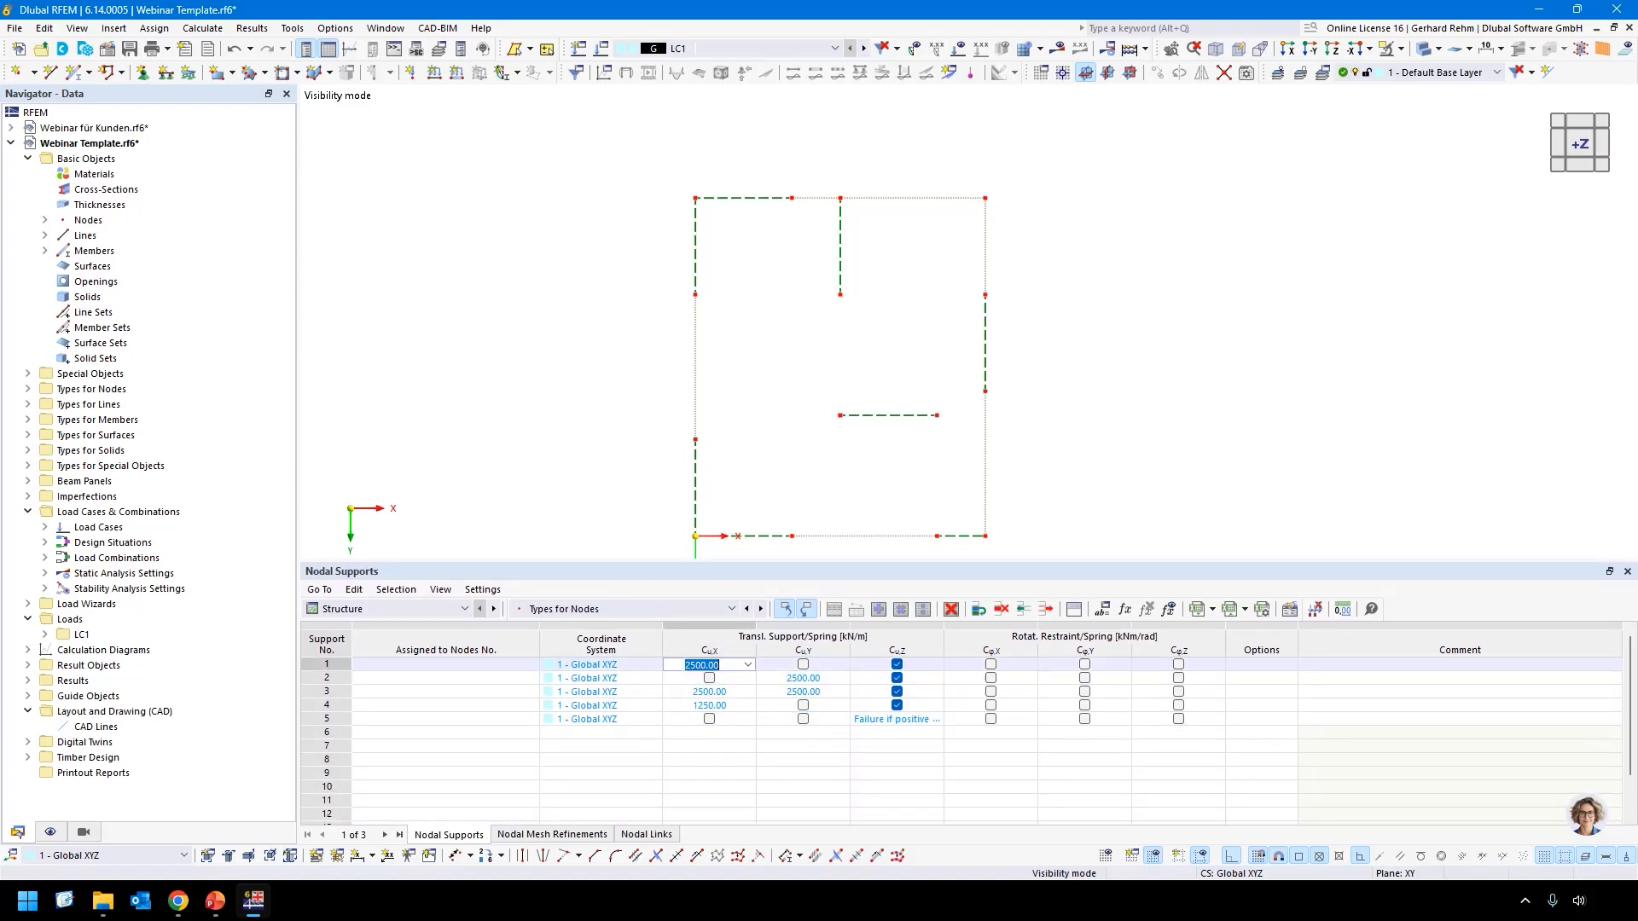
{"action": "left_click", "coordinate": [687, 665]}
{"action": "left_click", "coordinate": [528, 668]}
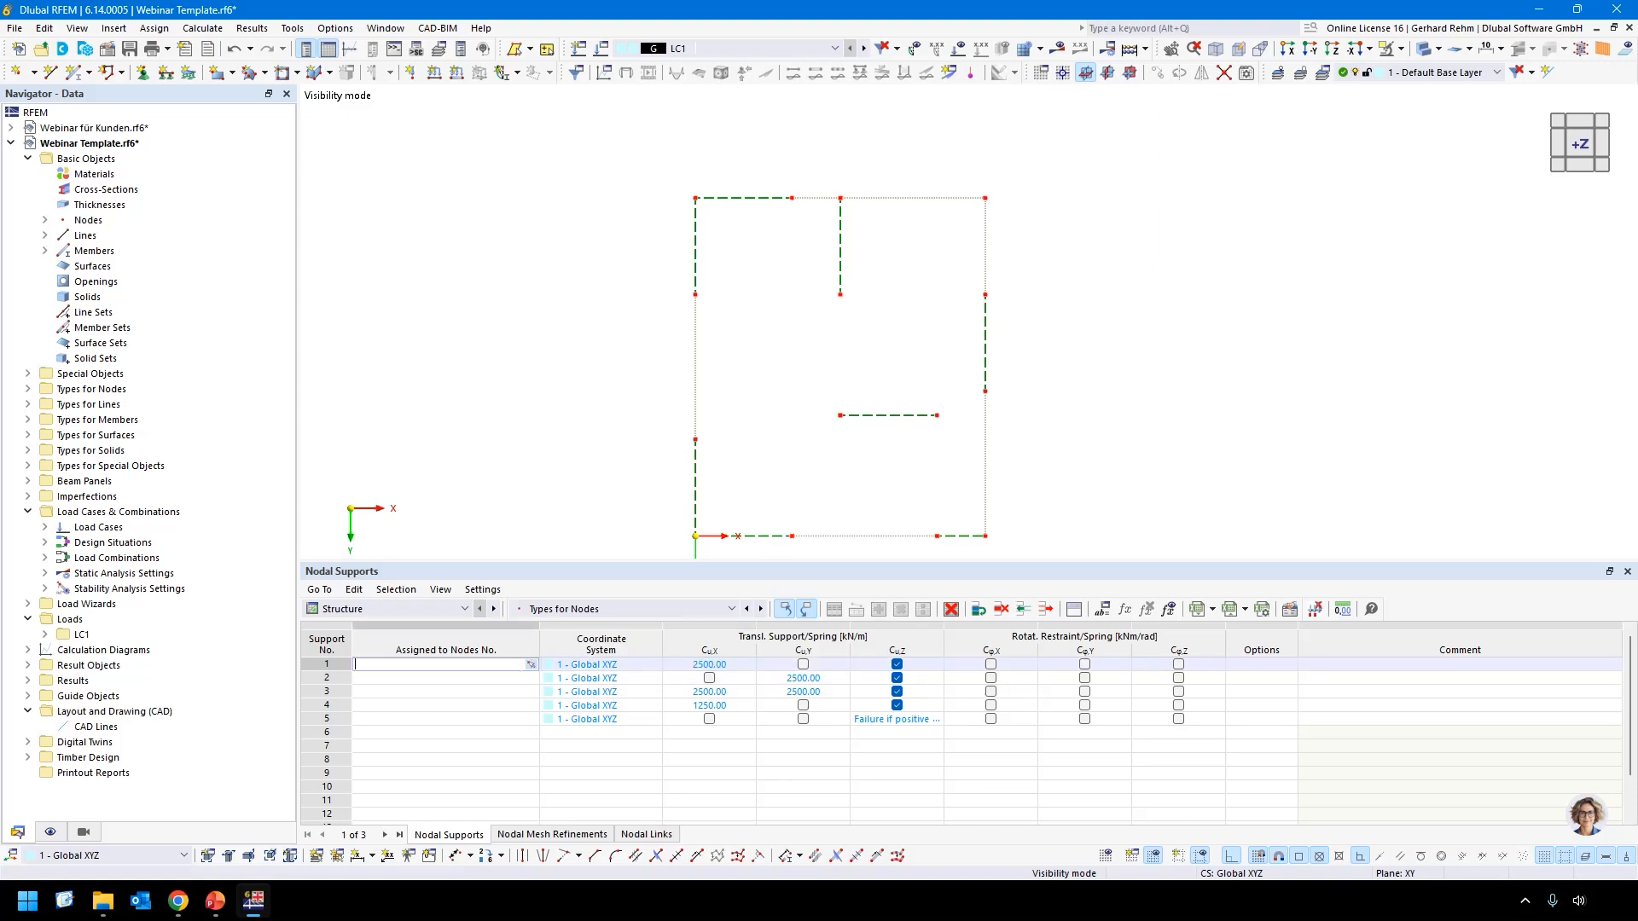
{"action": "left_click", "coordinate": [531, 666]}
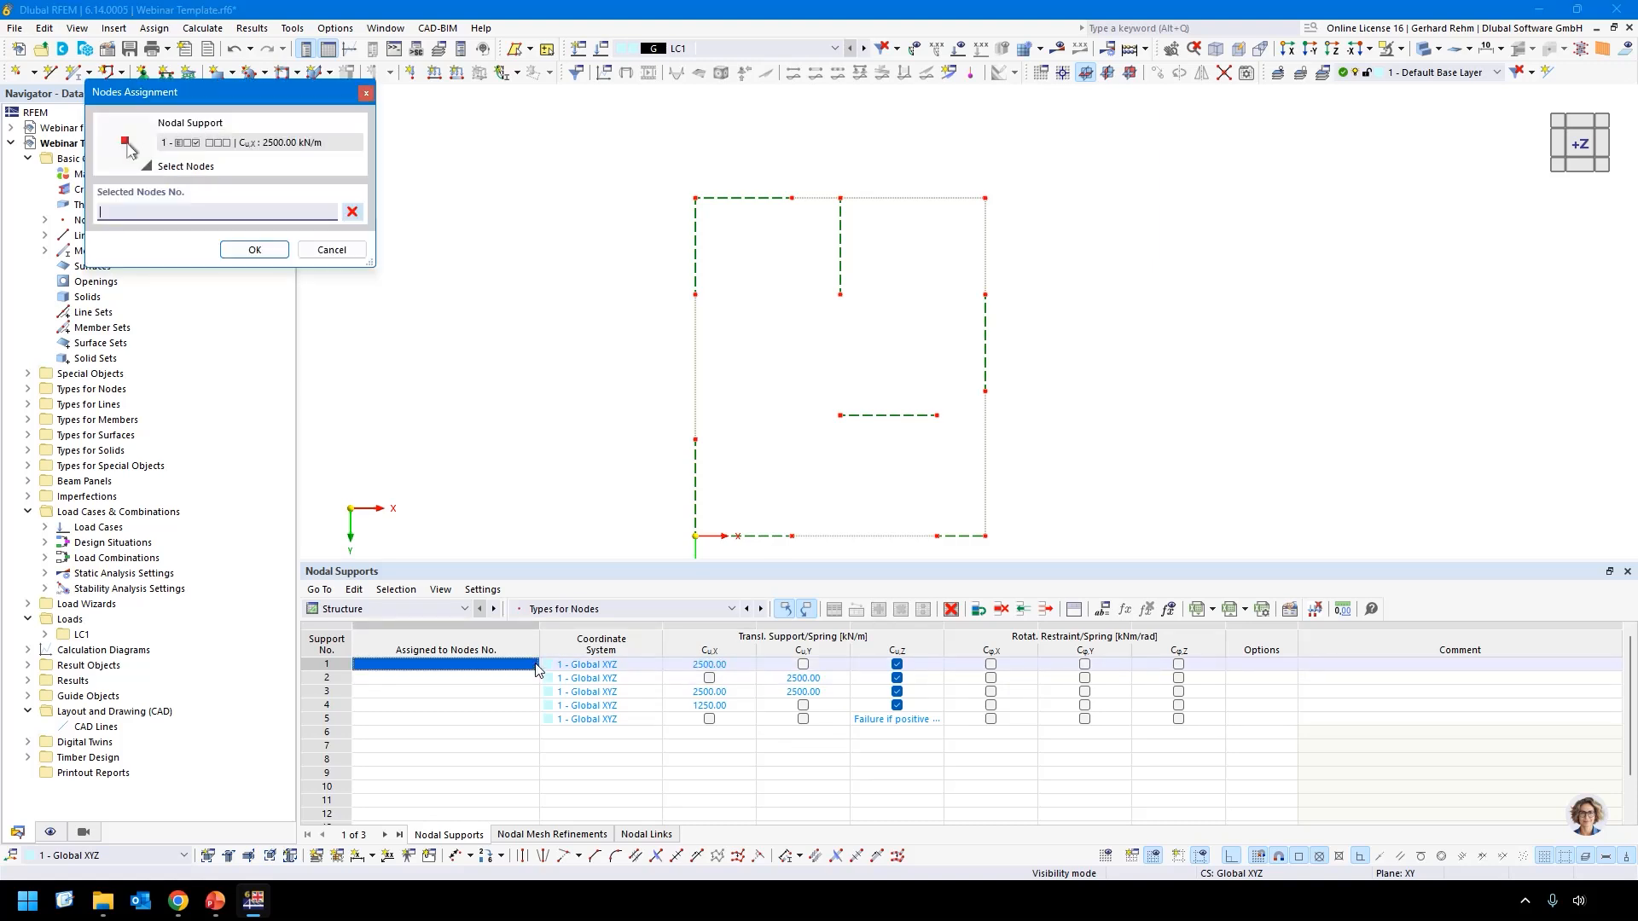
{"action": "left_click", "coordinate": [938, 417]}
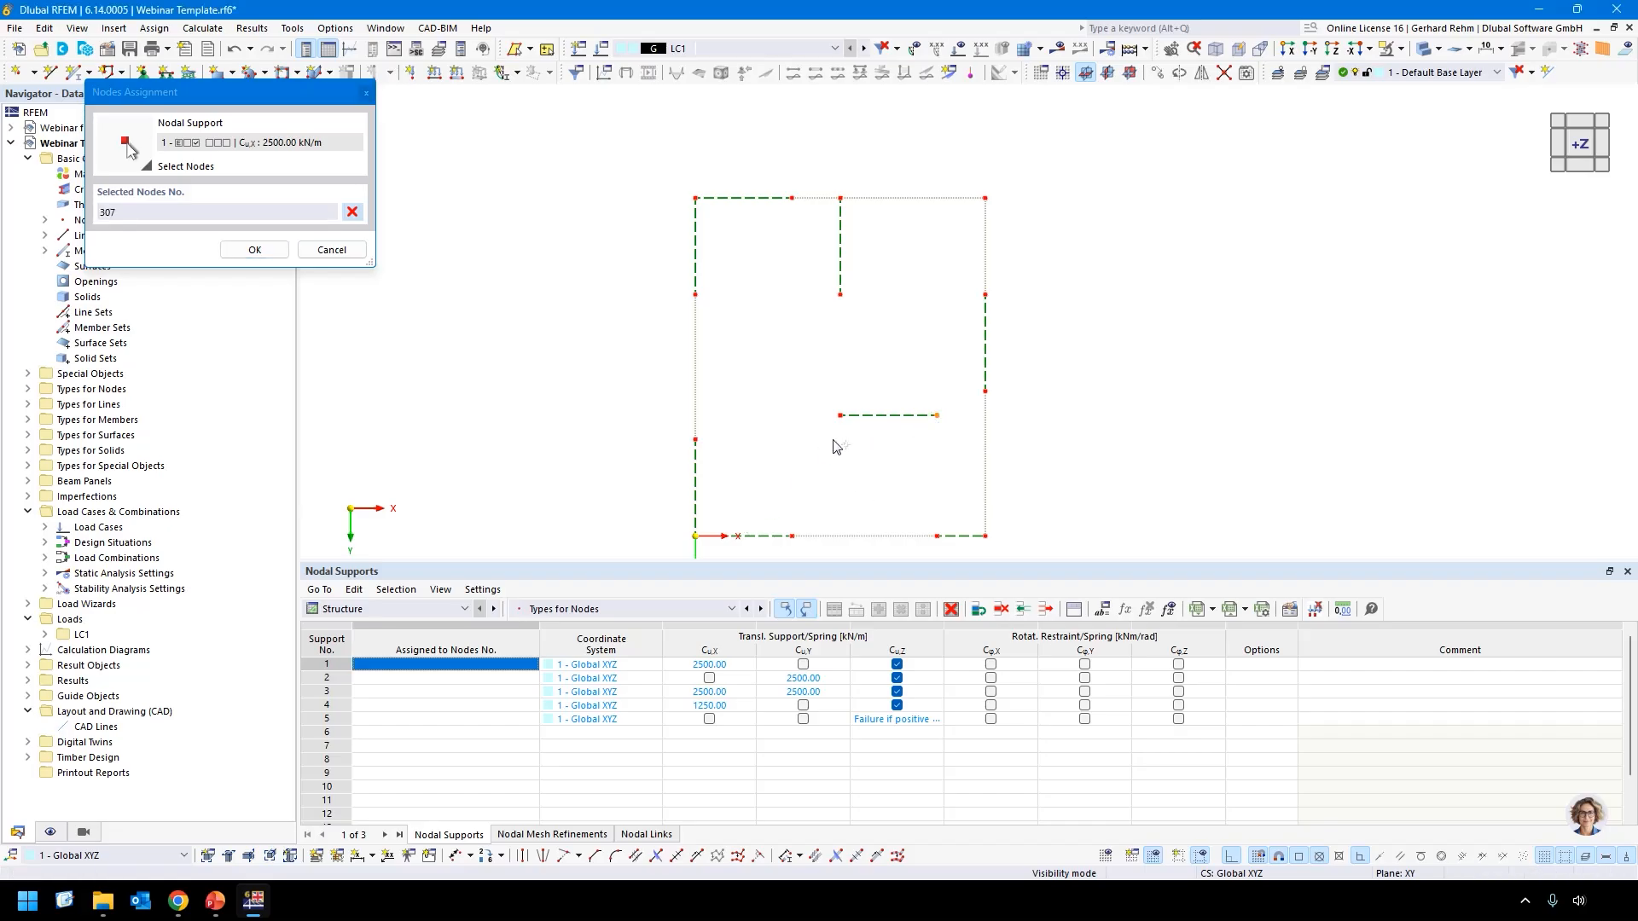
{"action": "left_click", "coordinate": [253, 249]}
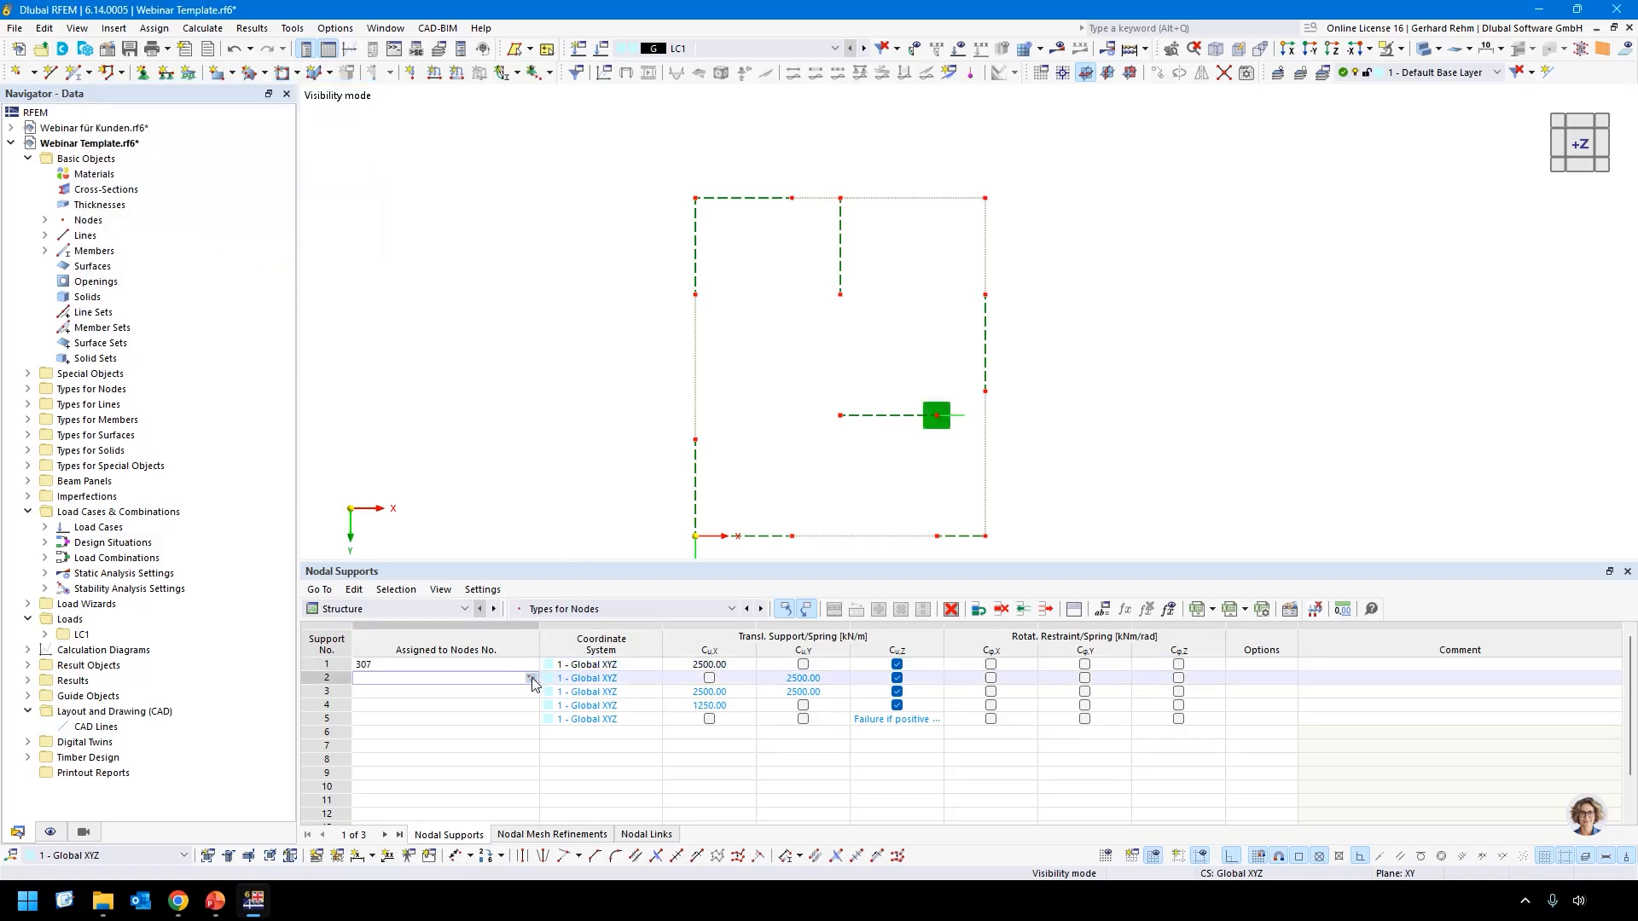
Assign nodal support 2 with the 2500 kN/m Y spring to the upper end nodes of the vertical interior wall and the right outer wall.
{"action": "left_click", "coordinate": [531, 678]}
{"action": "left_click", "coordinate": [840, 198]}
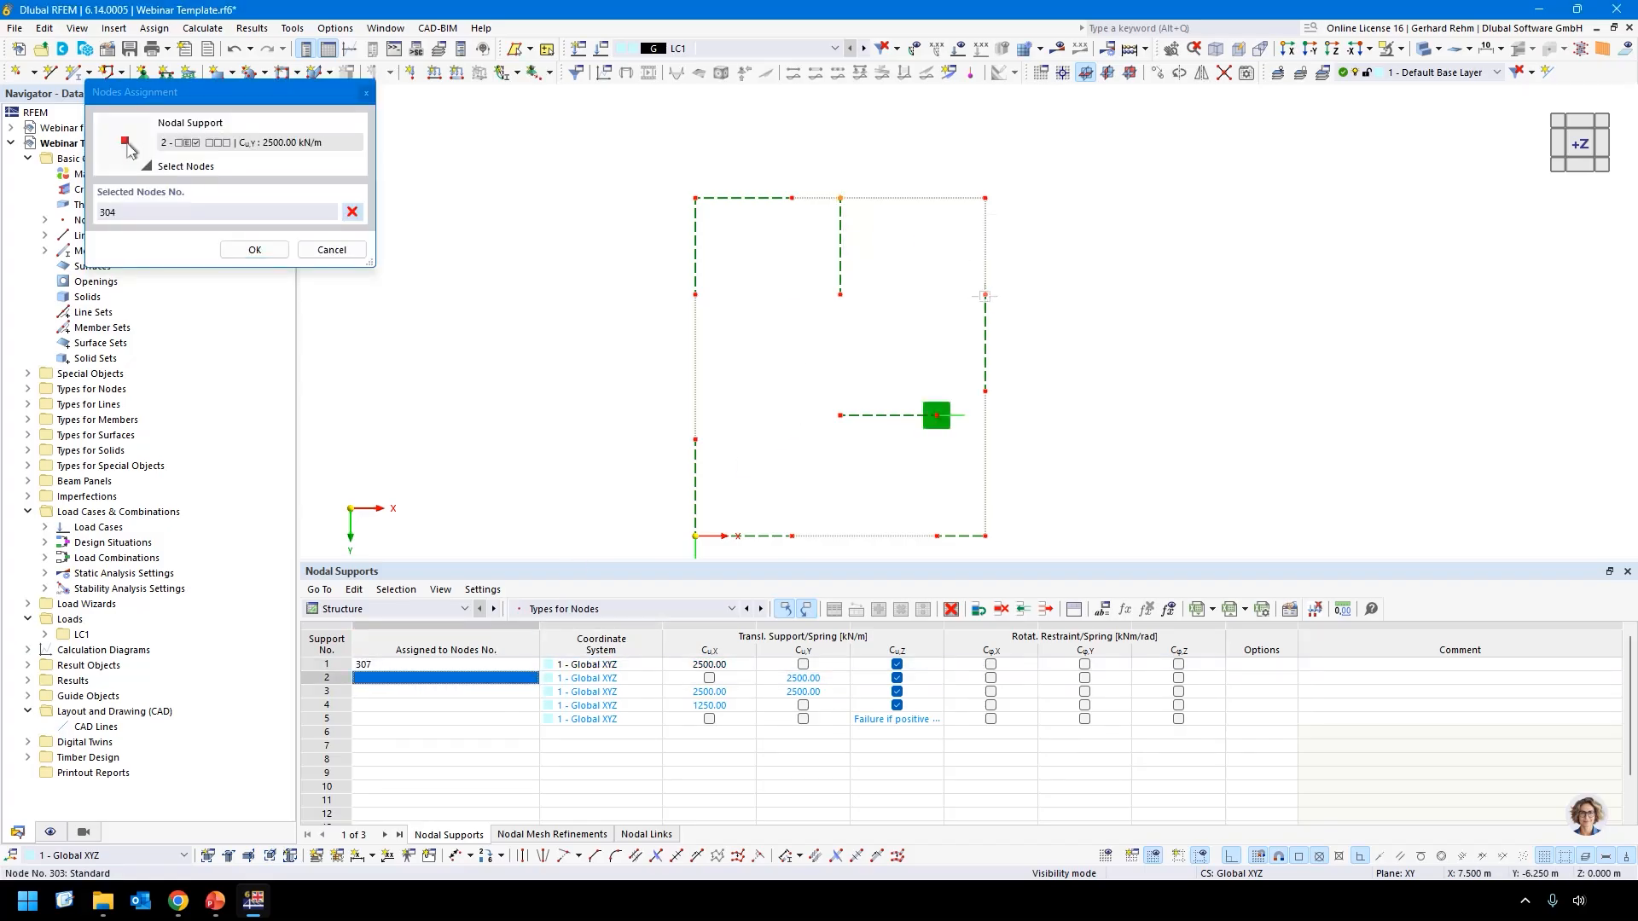
{"action": "left_click", "coordinate": [985, 295]}
{"action": "left_click", "coordinate": [252, 249]}
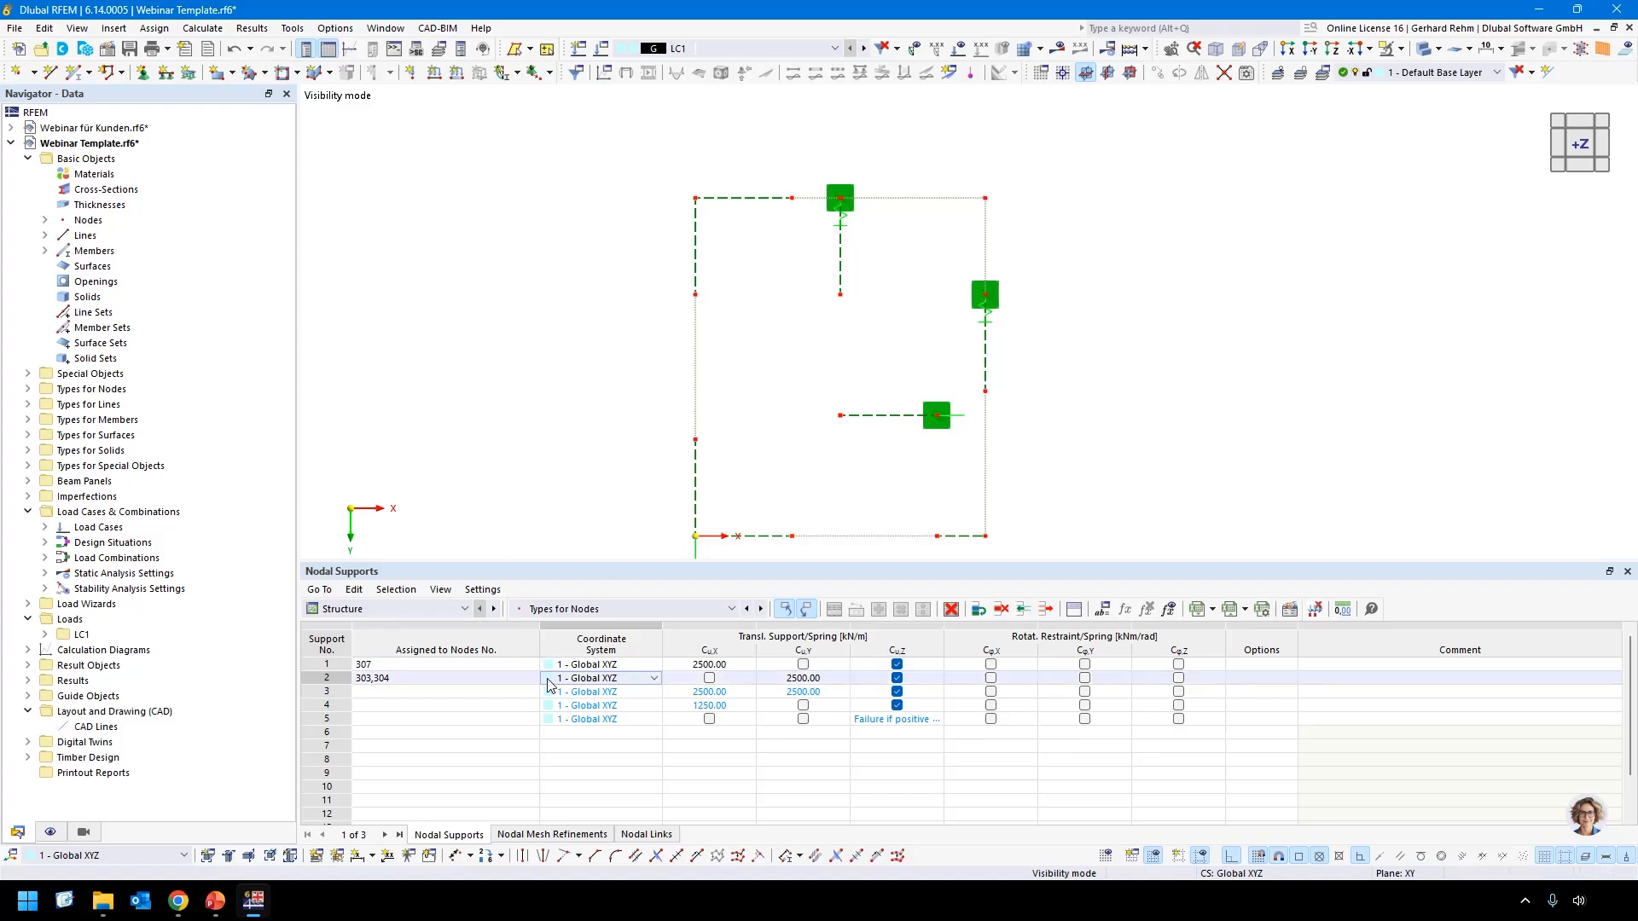
Assign nodal support 3 with 2500 kN/m springs in X and Y to the lower-left and upper-left corner nodes of the plan.
{"action": "left_click", "coordinate": [478, 692]}
{"action": "left_click", "coordinate": [530, 692]}
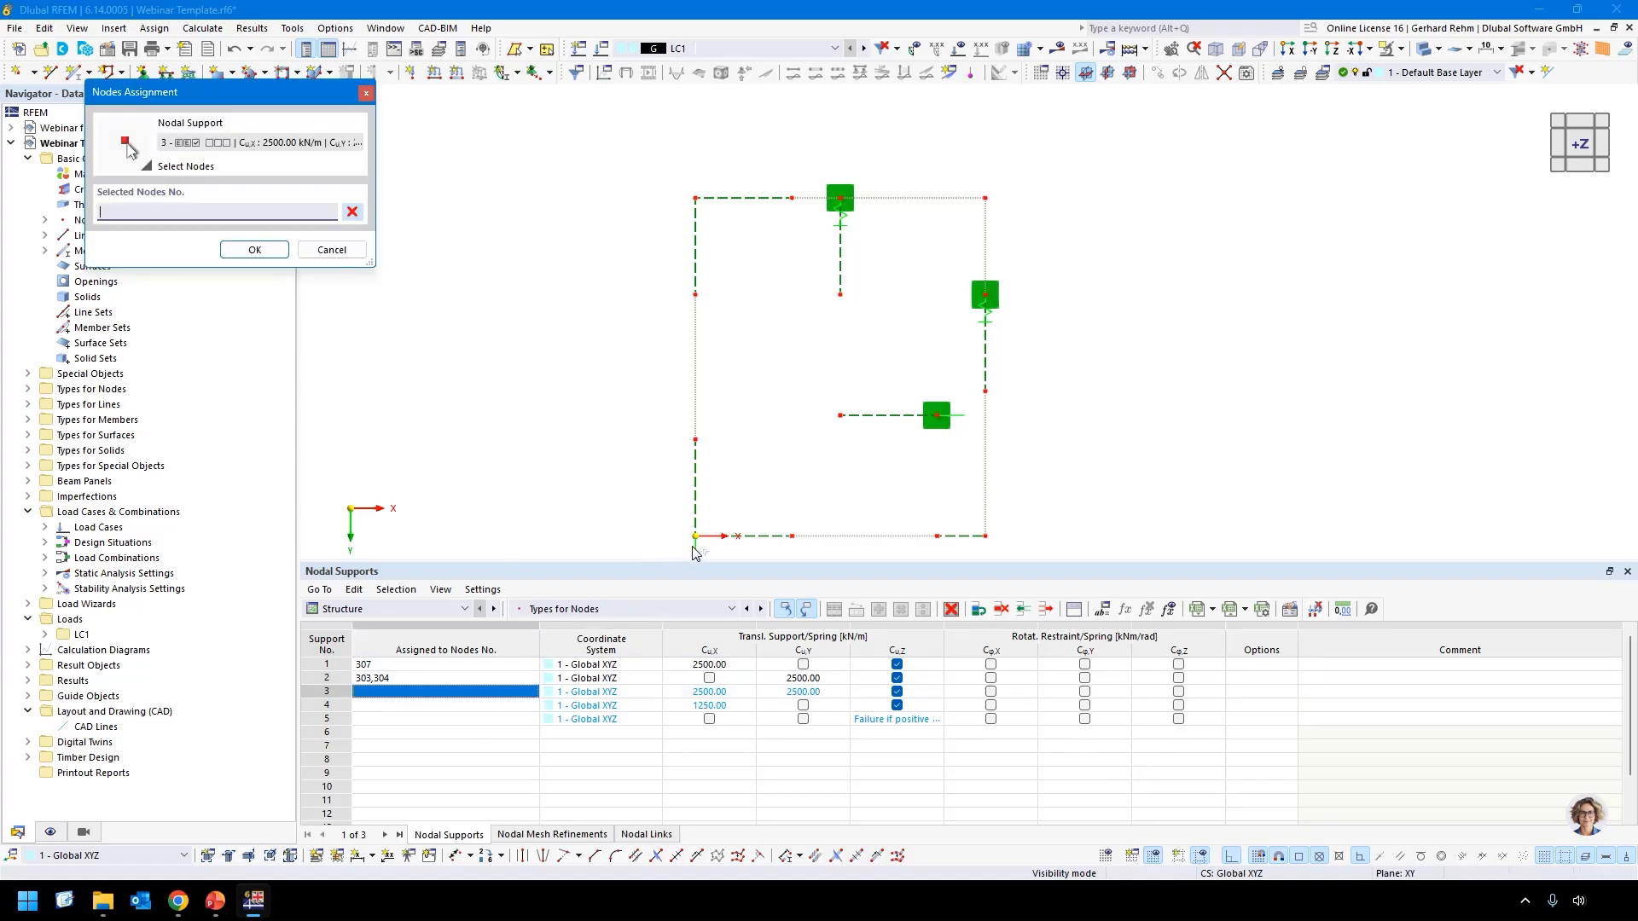
{"action": "left_click", "coordinate": [695, 536]}
{"action": "left_click", "coordinate": [695, 198]}
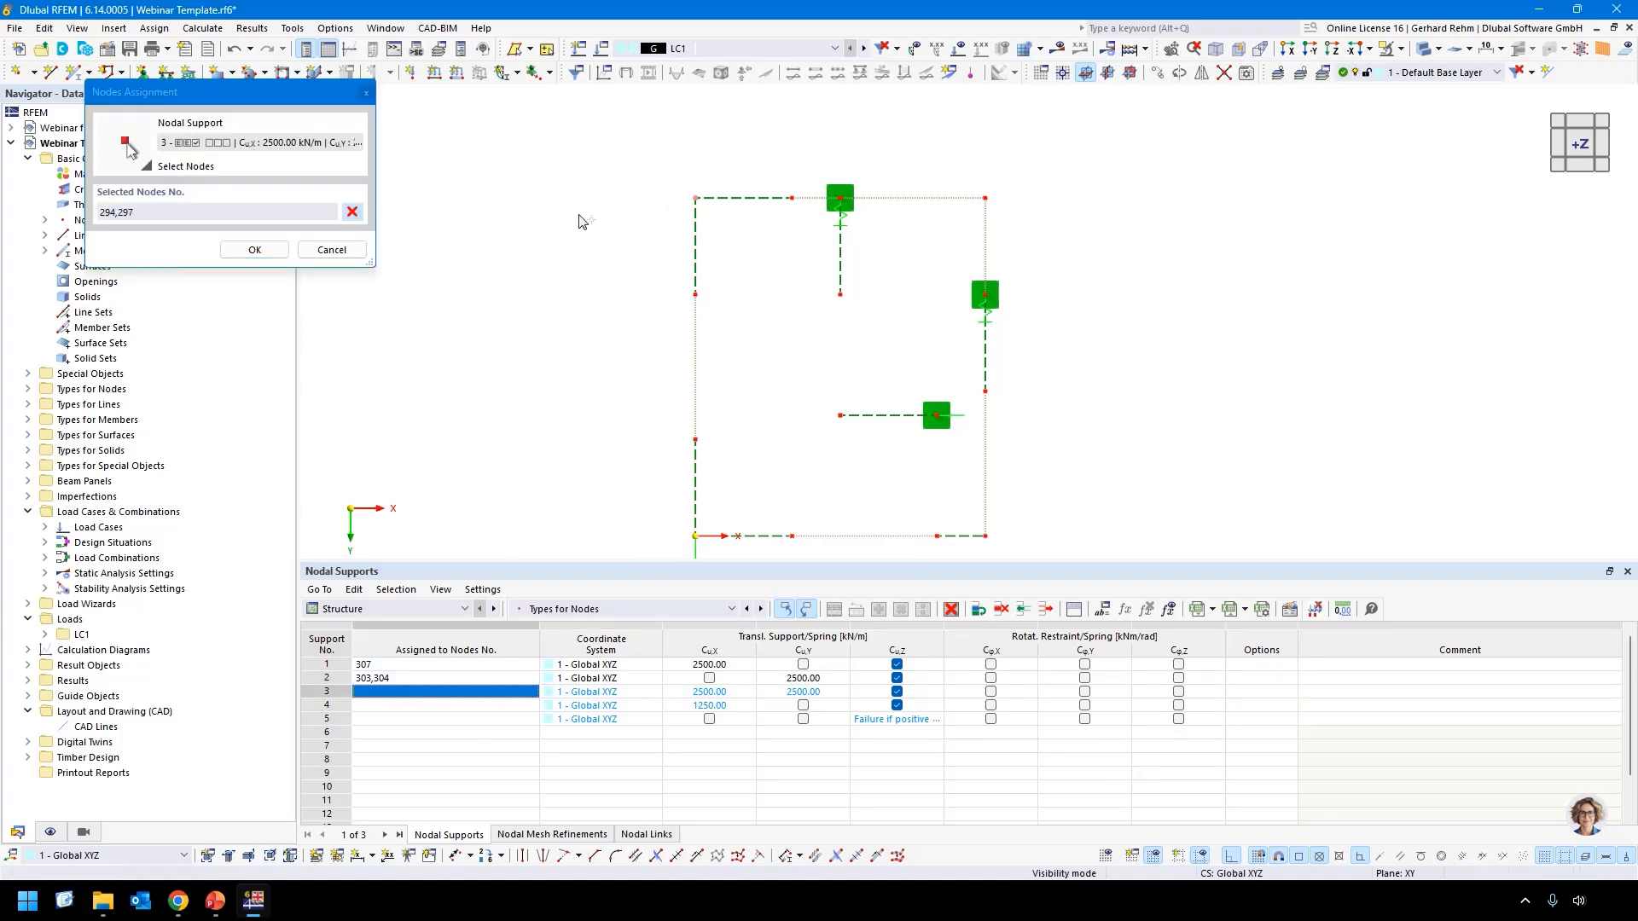
{"action": "left_click", "coordinate": [255, 249]}
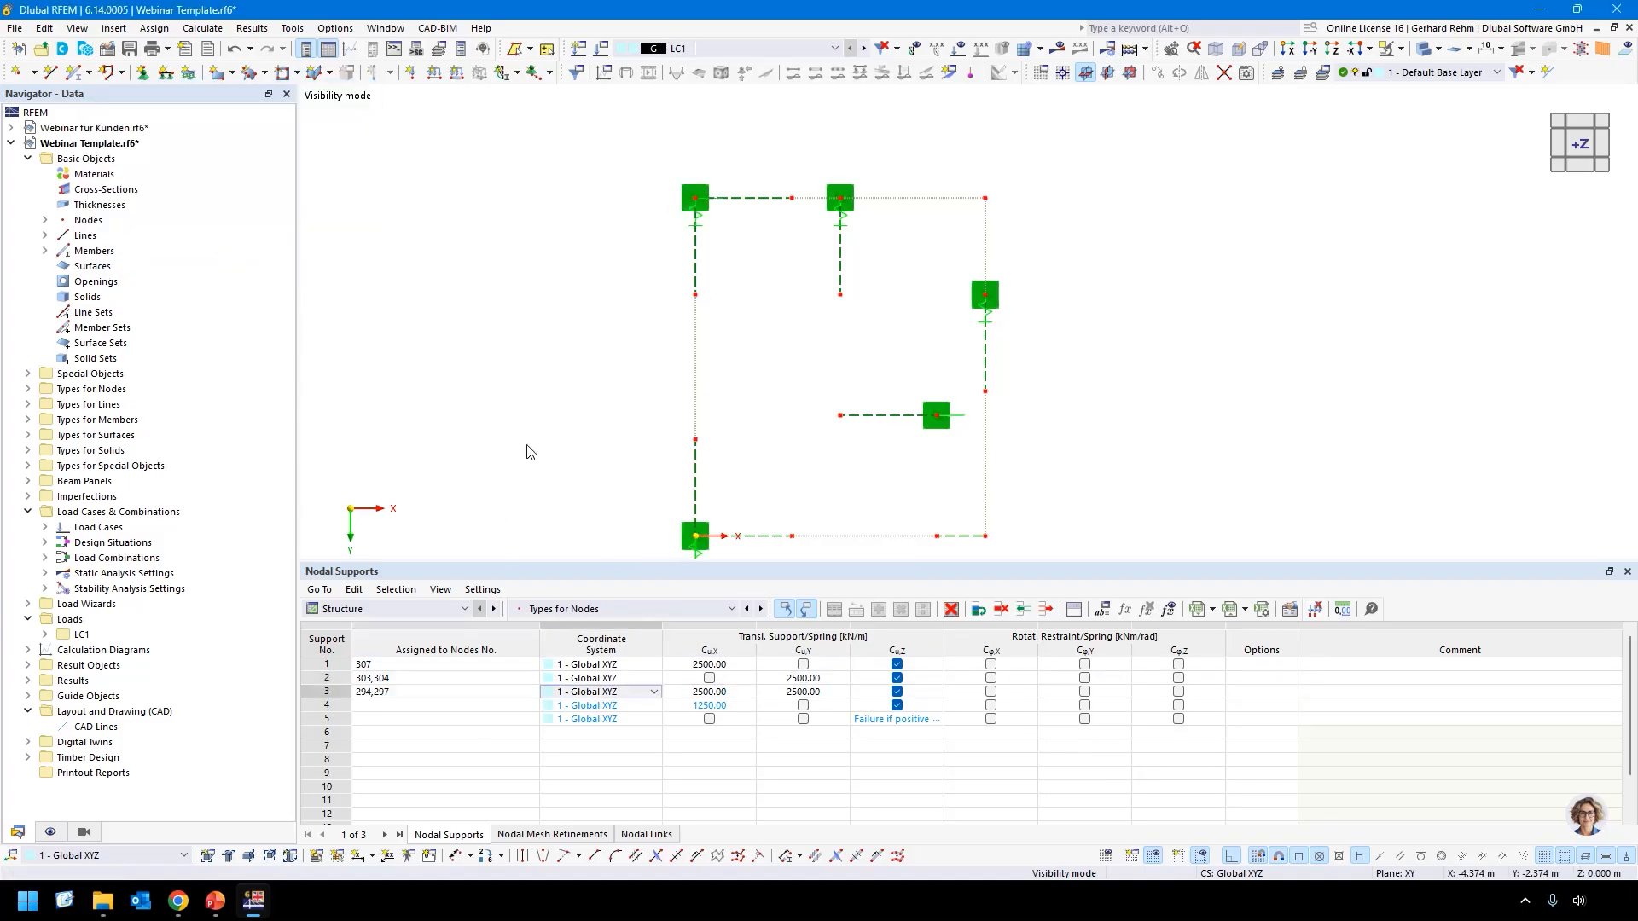
Assign nodal support 4 with the 1250 kN/m X spring to the lower-right corner node of the plan.
{"action": "left_click", "coordinate": [479, 707]}
{"action": "left_click", "coordinate": [531, 707]}
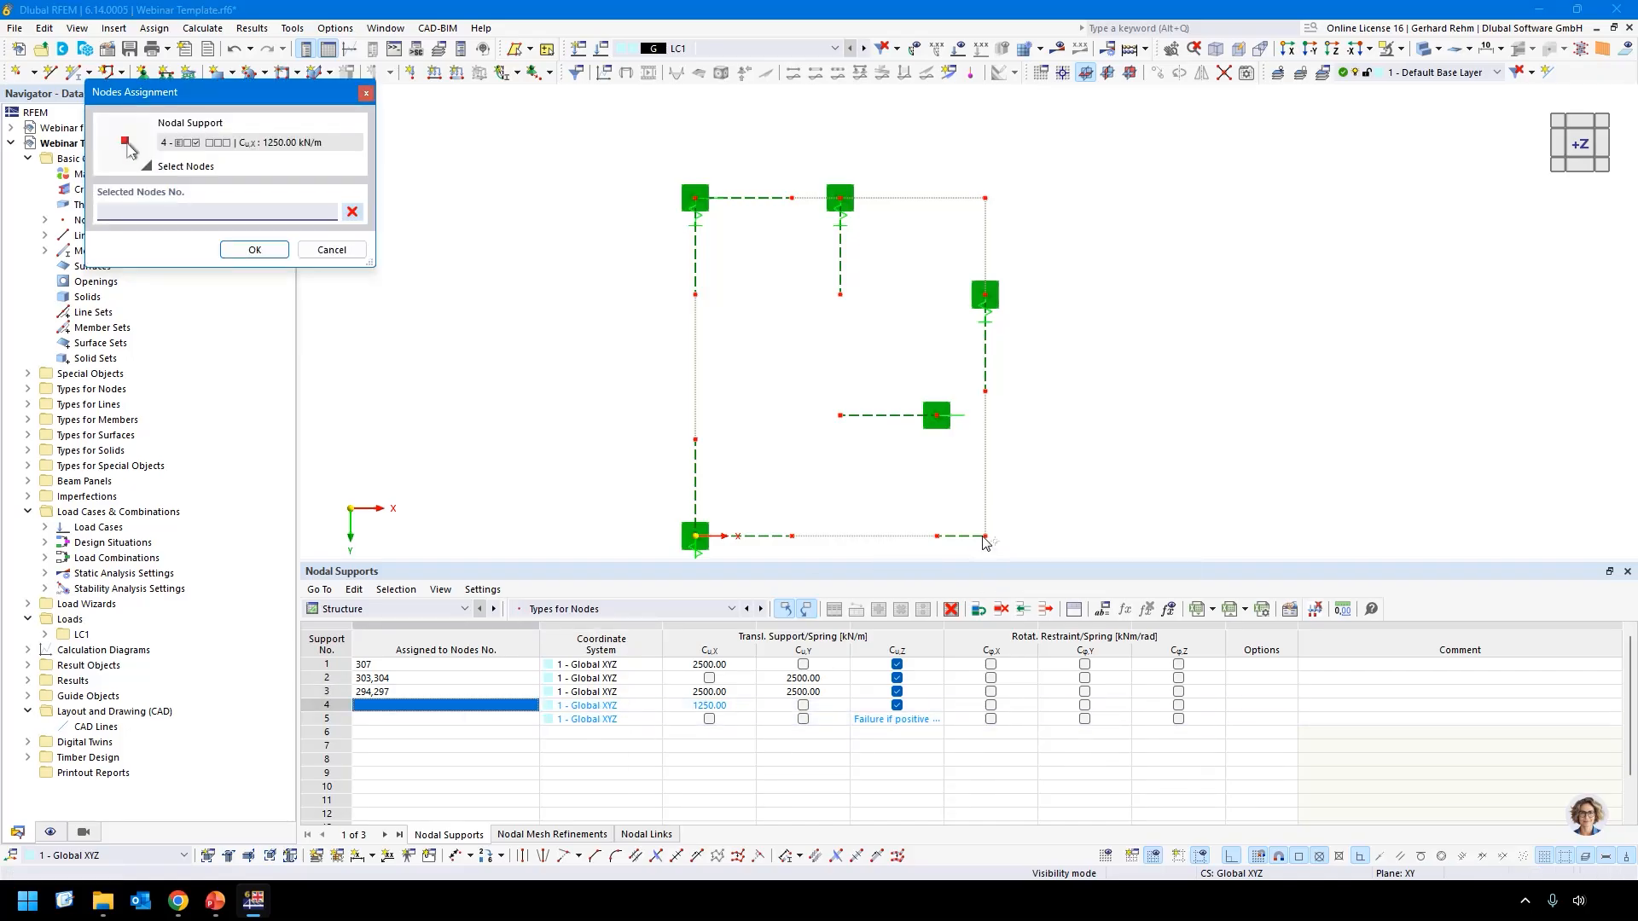
{"action": "left_click", "coordinate": [985, 538]}
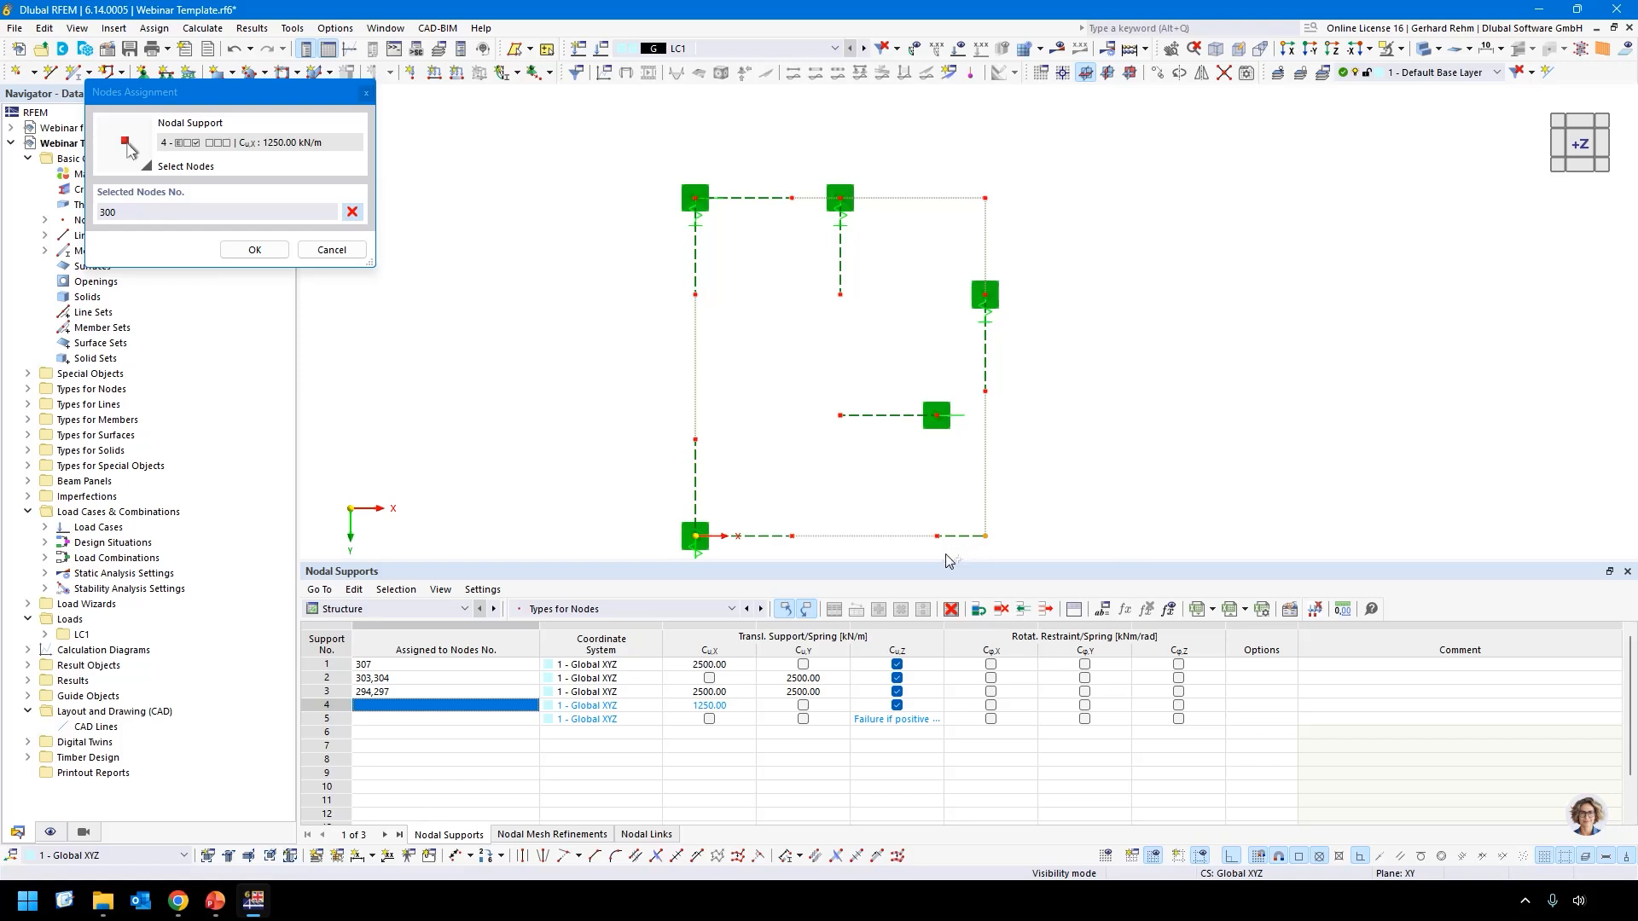
{"action": "left_click", "coordinate": [240, 250]}
{"action": "scroll", "coordinate": [443, 399], "scroll_direction": "down", "scroll_amount": 1}
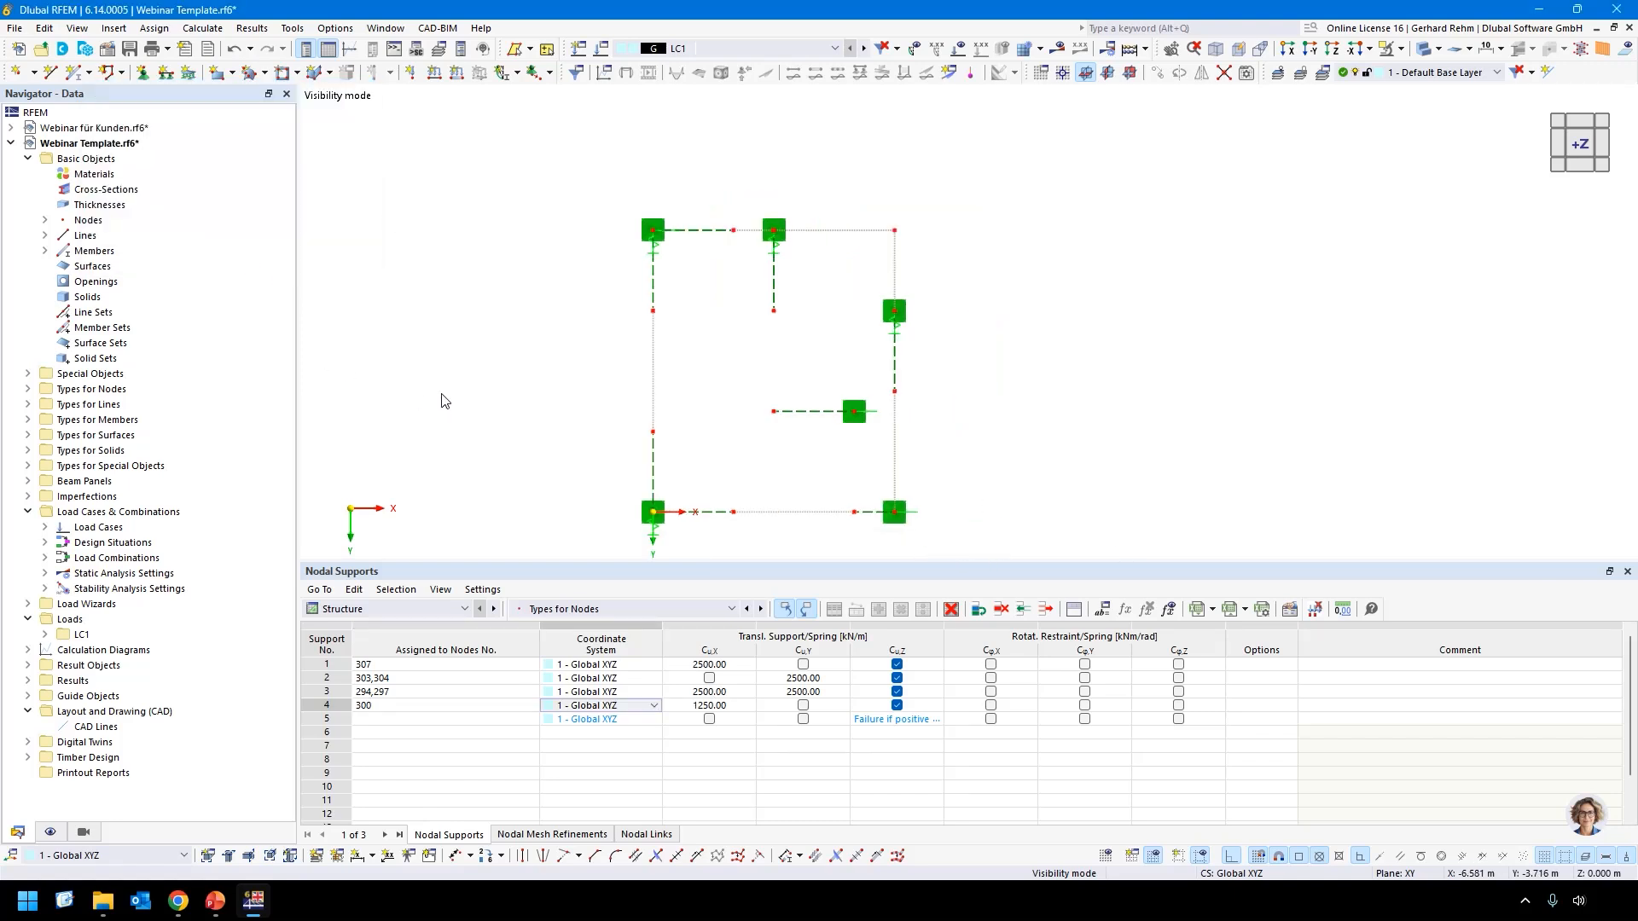
{"action": "middle_click_drag", "start_coordinate": [490, 441], "coordinate": [517, 423]}
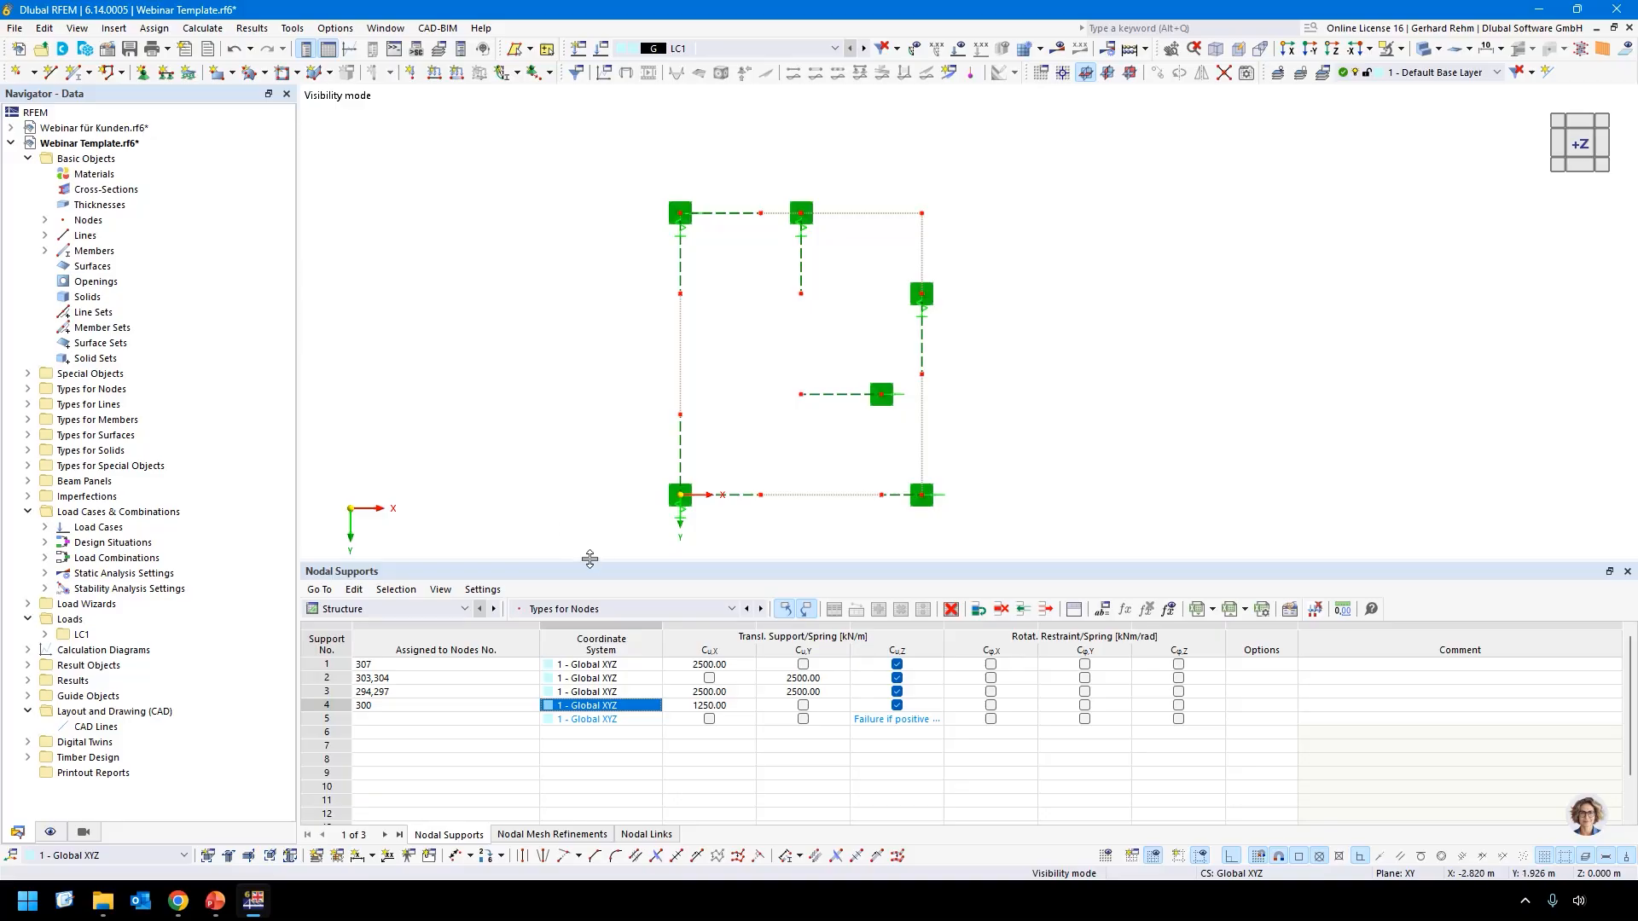
Shrink the nodal supports table to enlarge the model view, and try to calculate the structure.
{"action": "left_click_drag", "start_coordinate": [588, 560], "coordinate": [589, 685]}
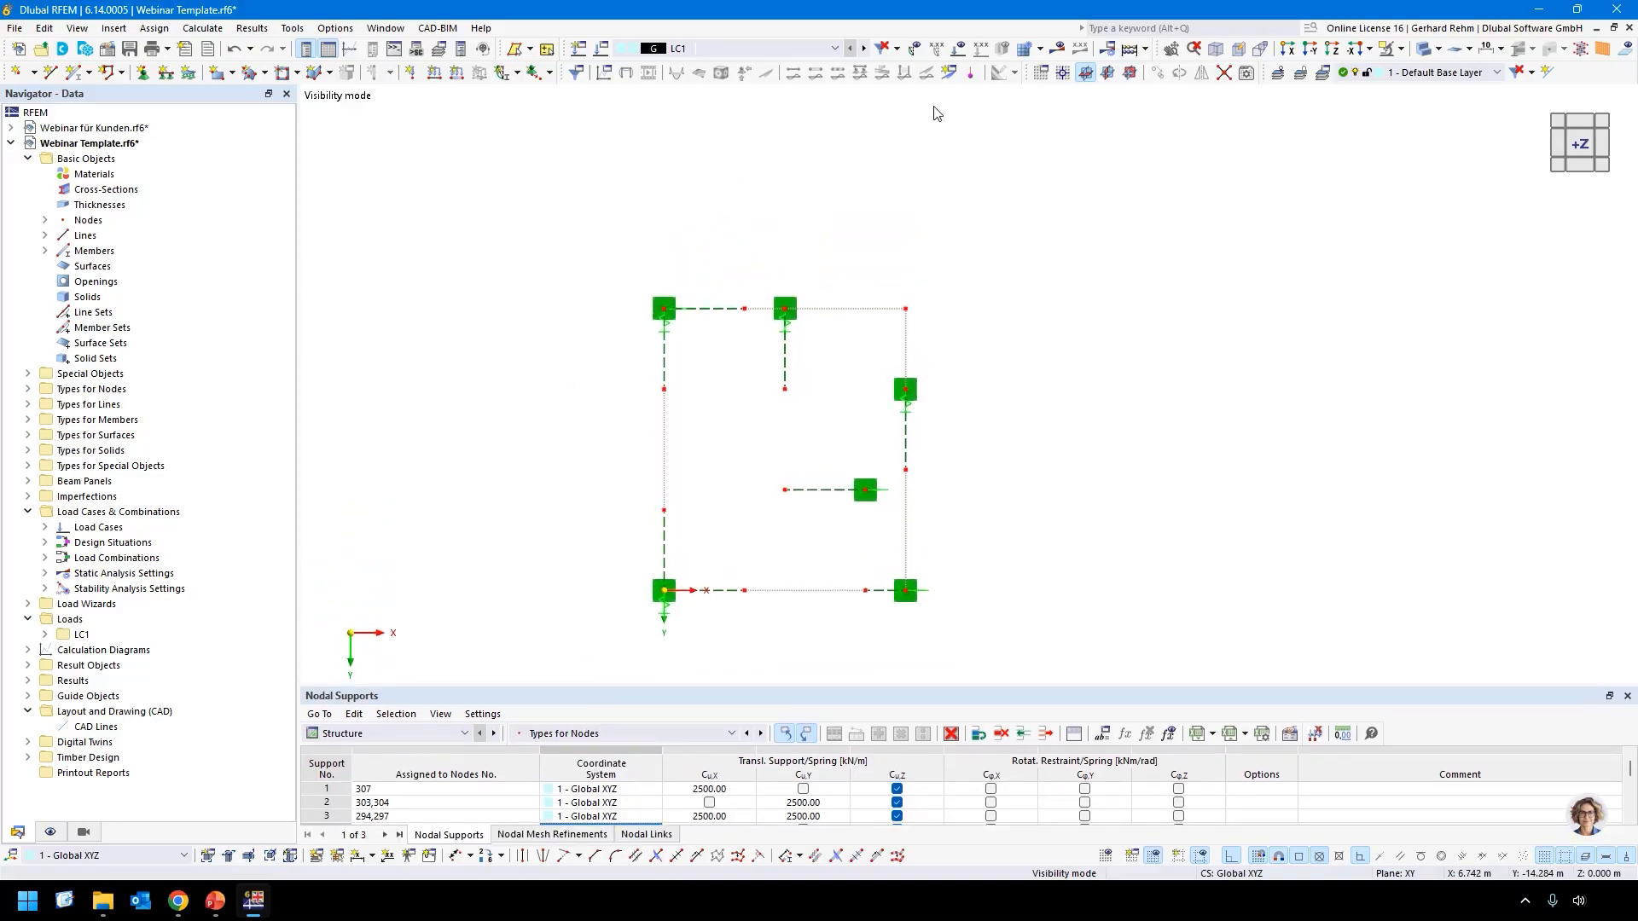
{"action": "left_click", "coordinate": [1056, 50]}
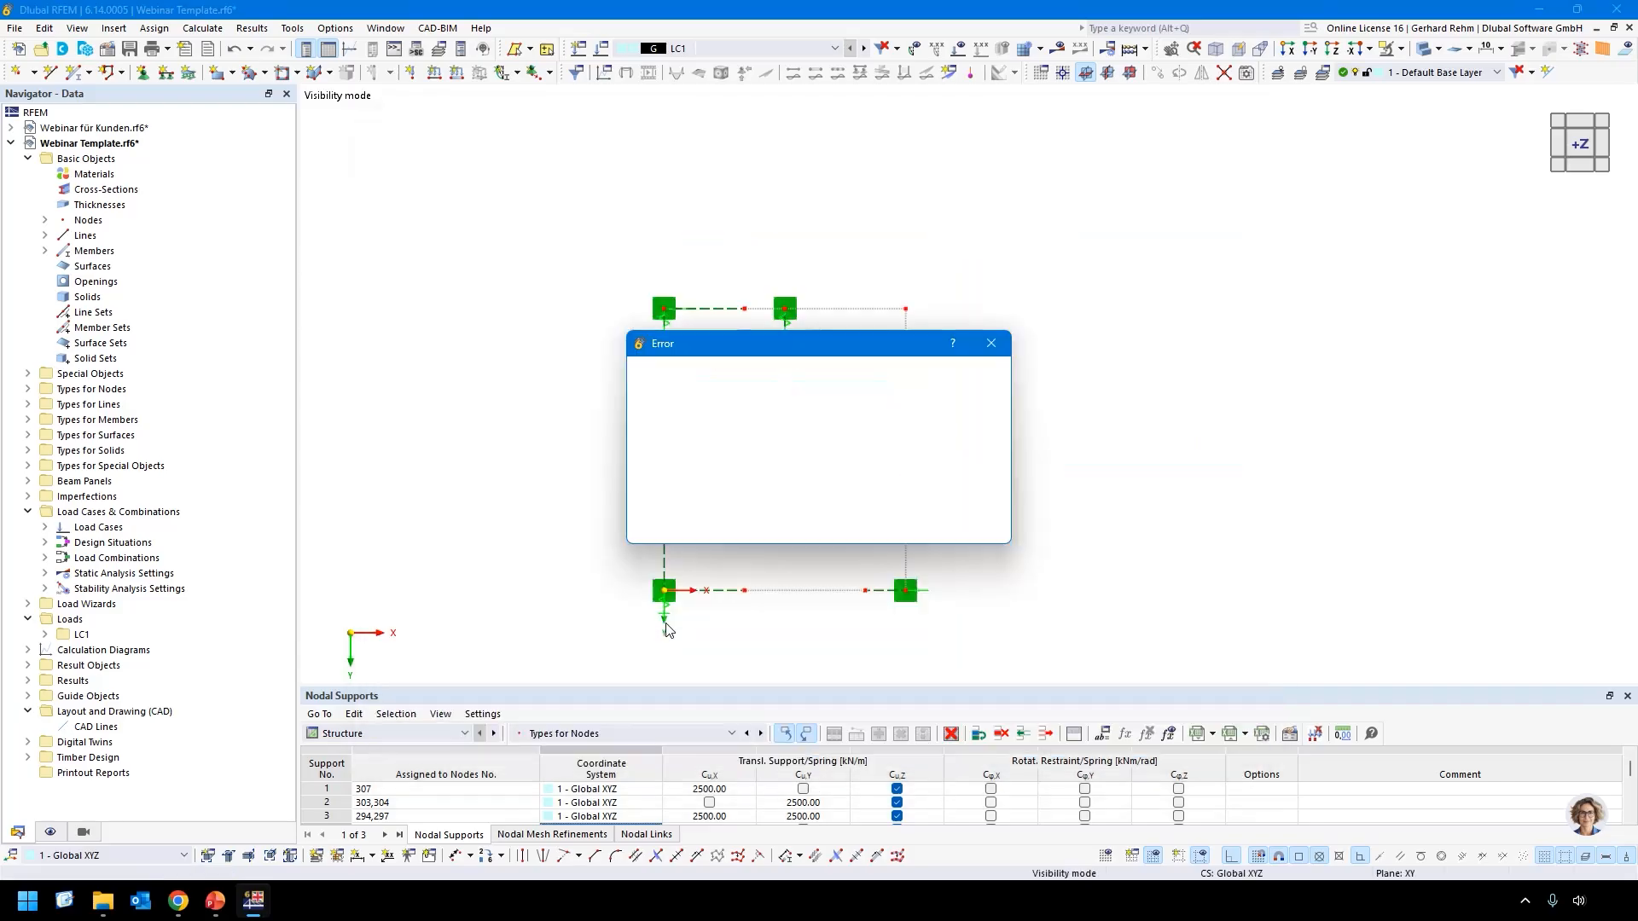
{"action": "left_click", "coordinate": [966, 526]}
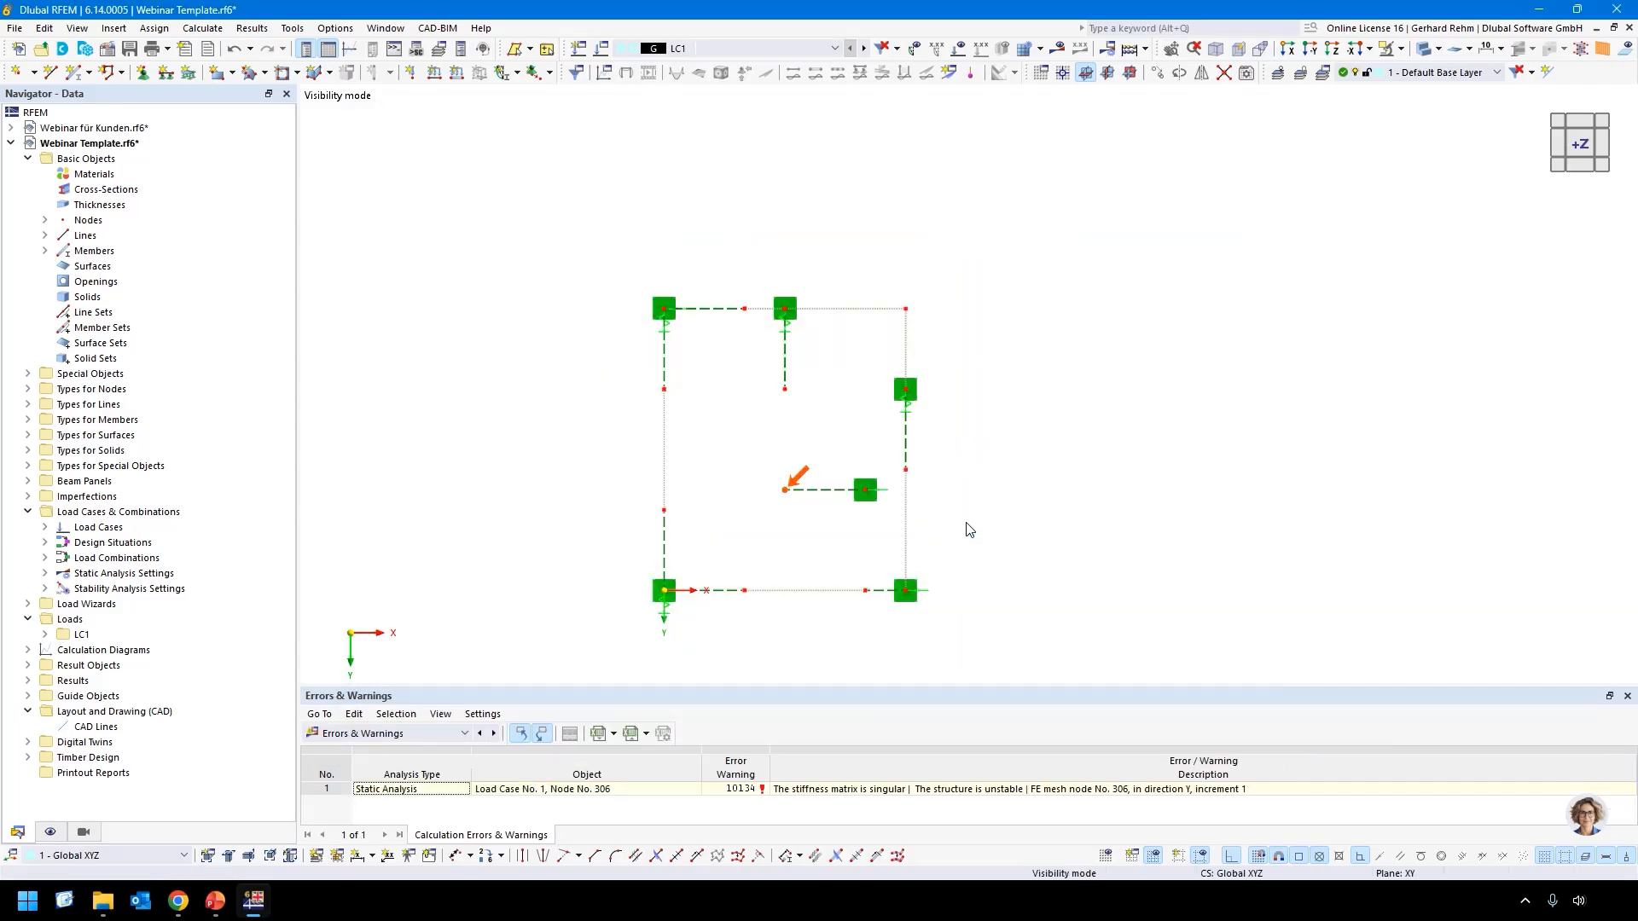
Add a Coupling Rigid-Rigid member from the horizontal interior wall's right end node horizontally to the right outer wall.
{"action": "scroll", "coordinate": [888, 503], "scroll_direction": "up", "scroll_amount": 3}
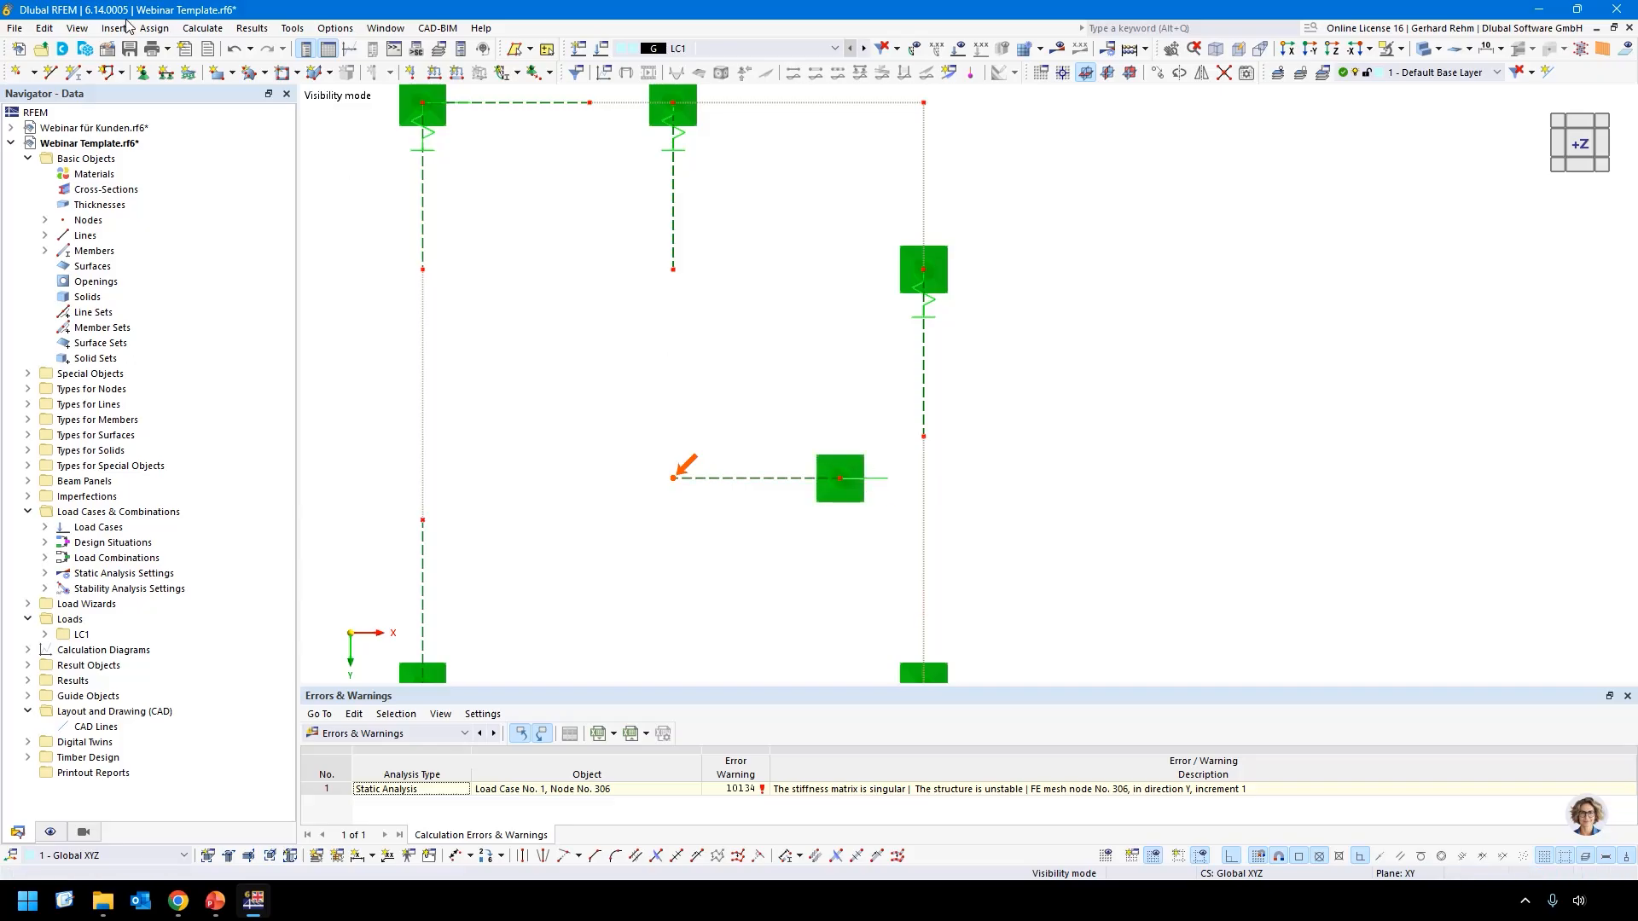
{"action": "left_click", "coordinate": [75, 72]}
{"action": "left_click", "coordinate": [418, 271]}
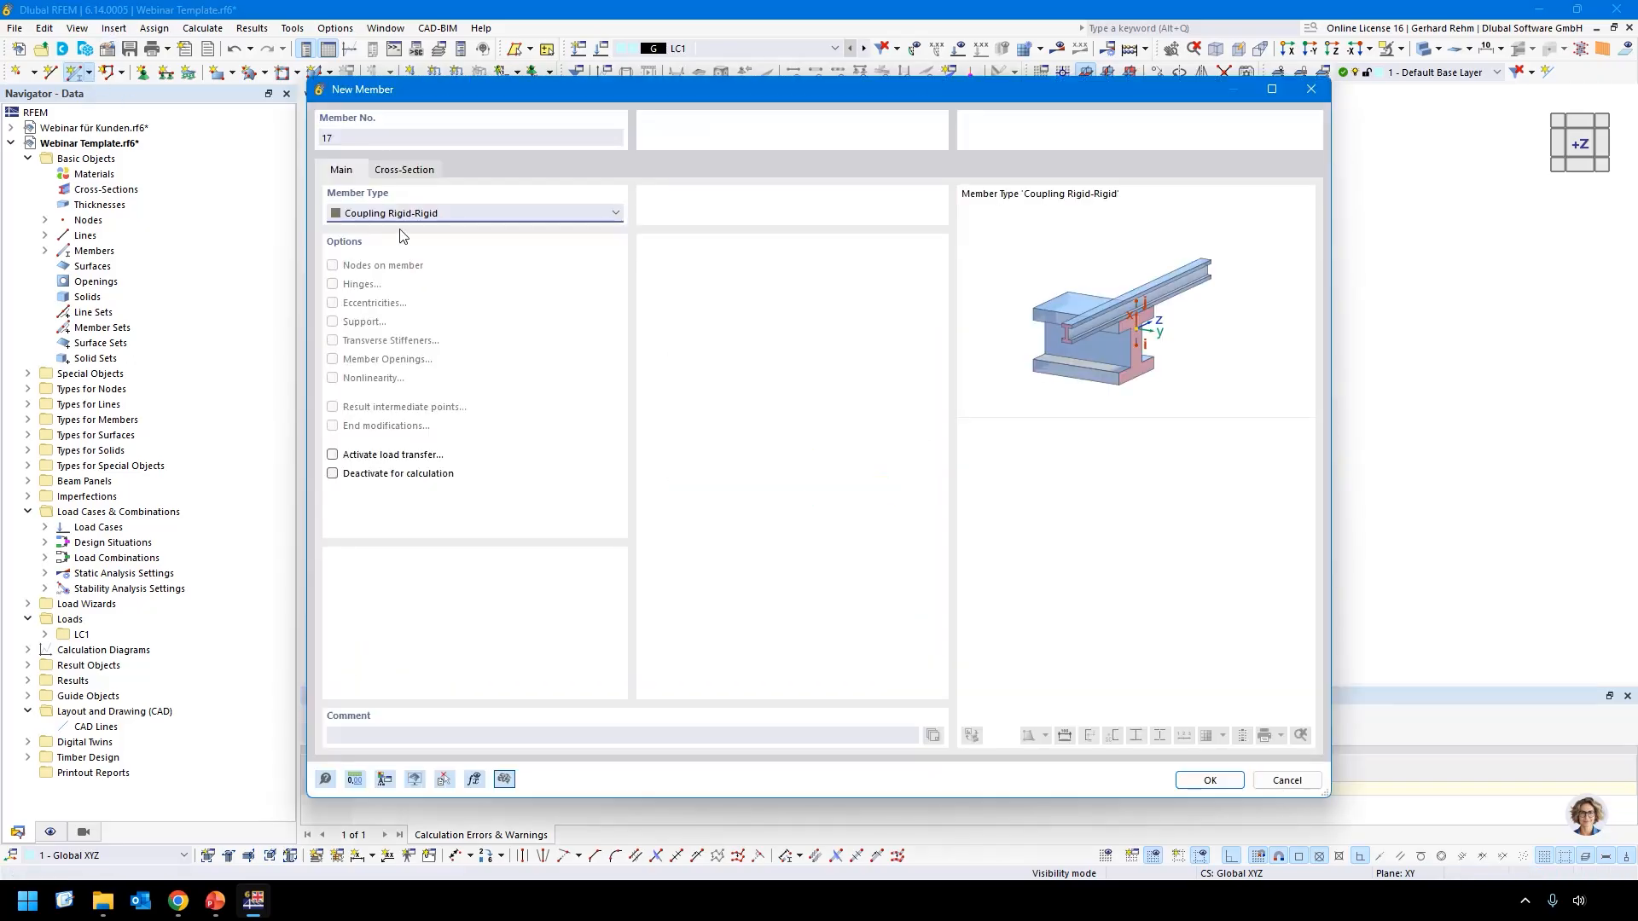
{"action": "left_click", "coordinate": [1210, 780]}
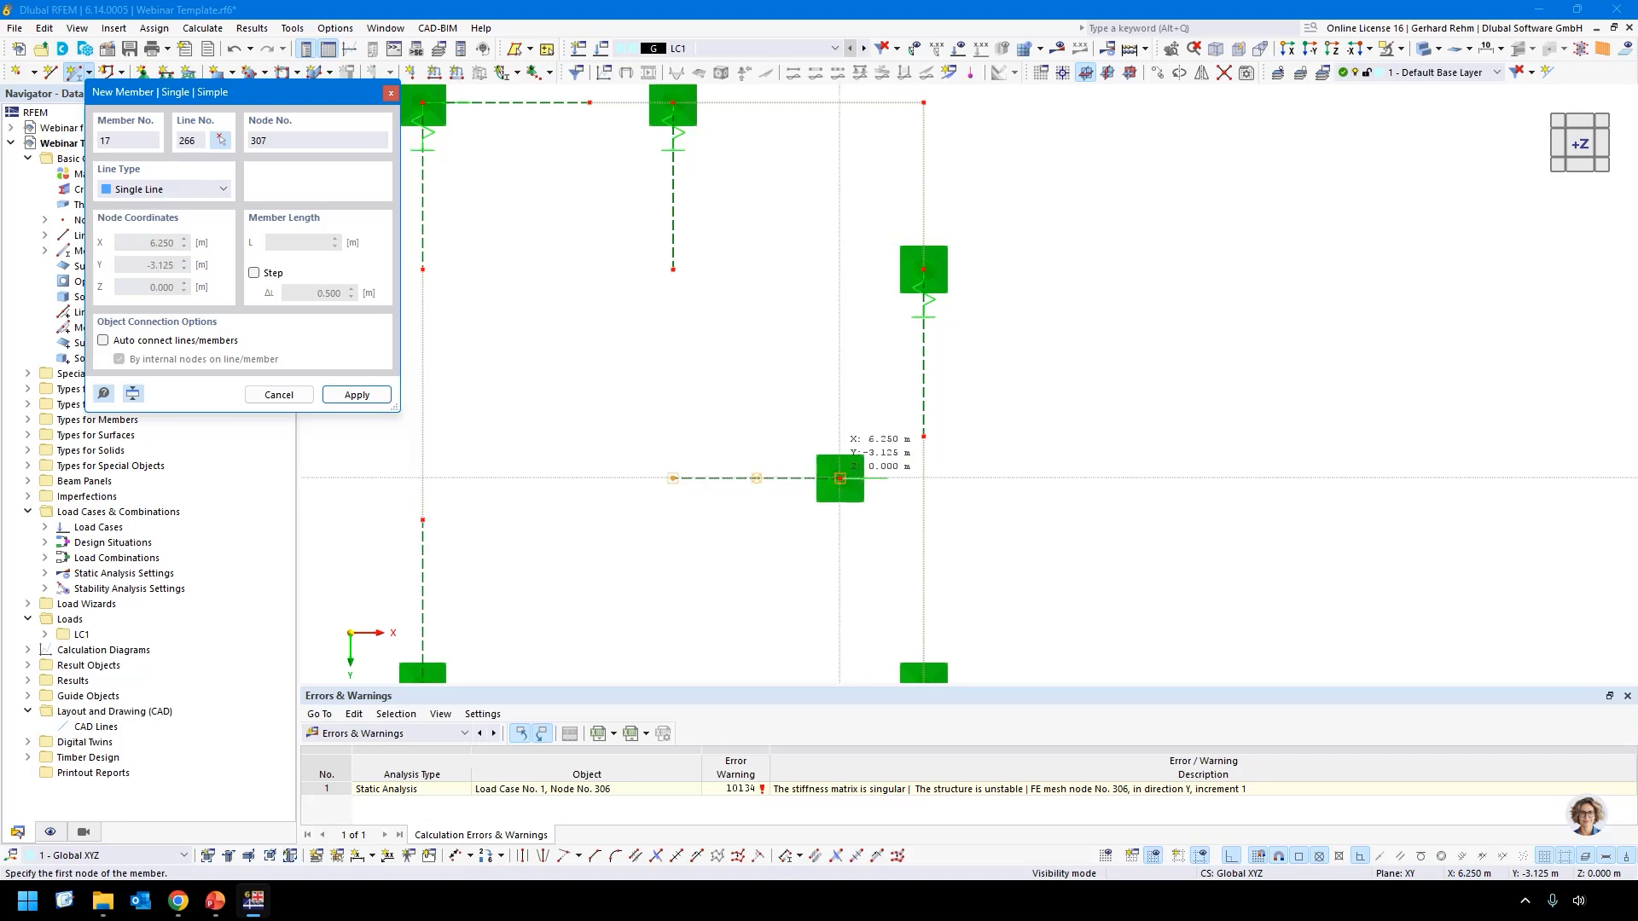
{"action": "left_click", "coordinate": [924, 477]}
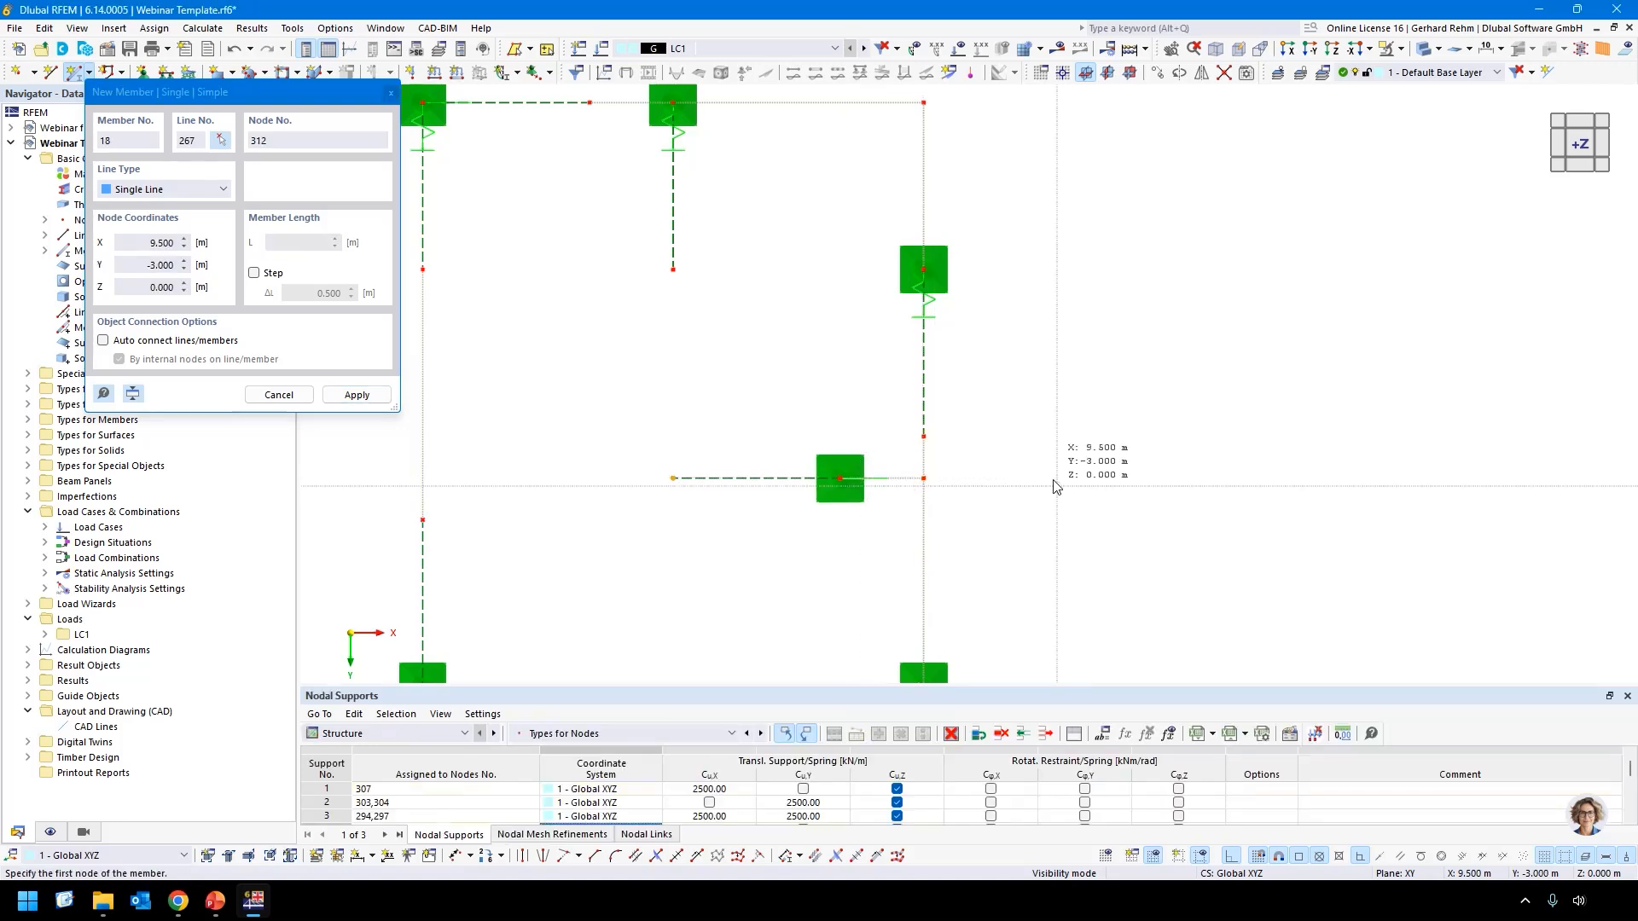
{"action": "right_click", "coordinate": [1194, 419]}
{"action": "key", "text": "Escape"}
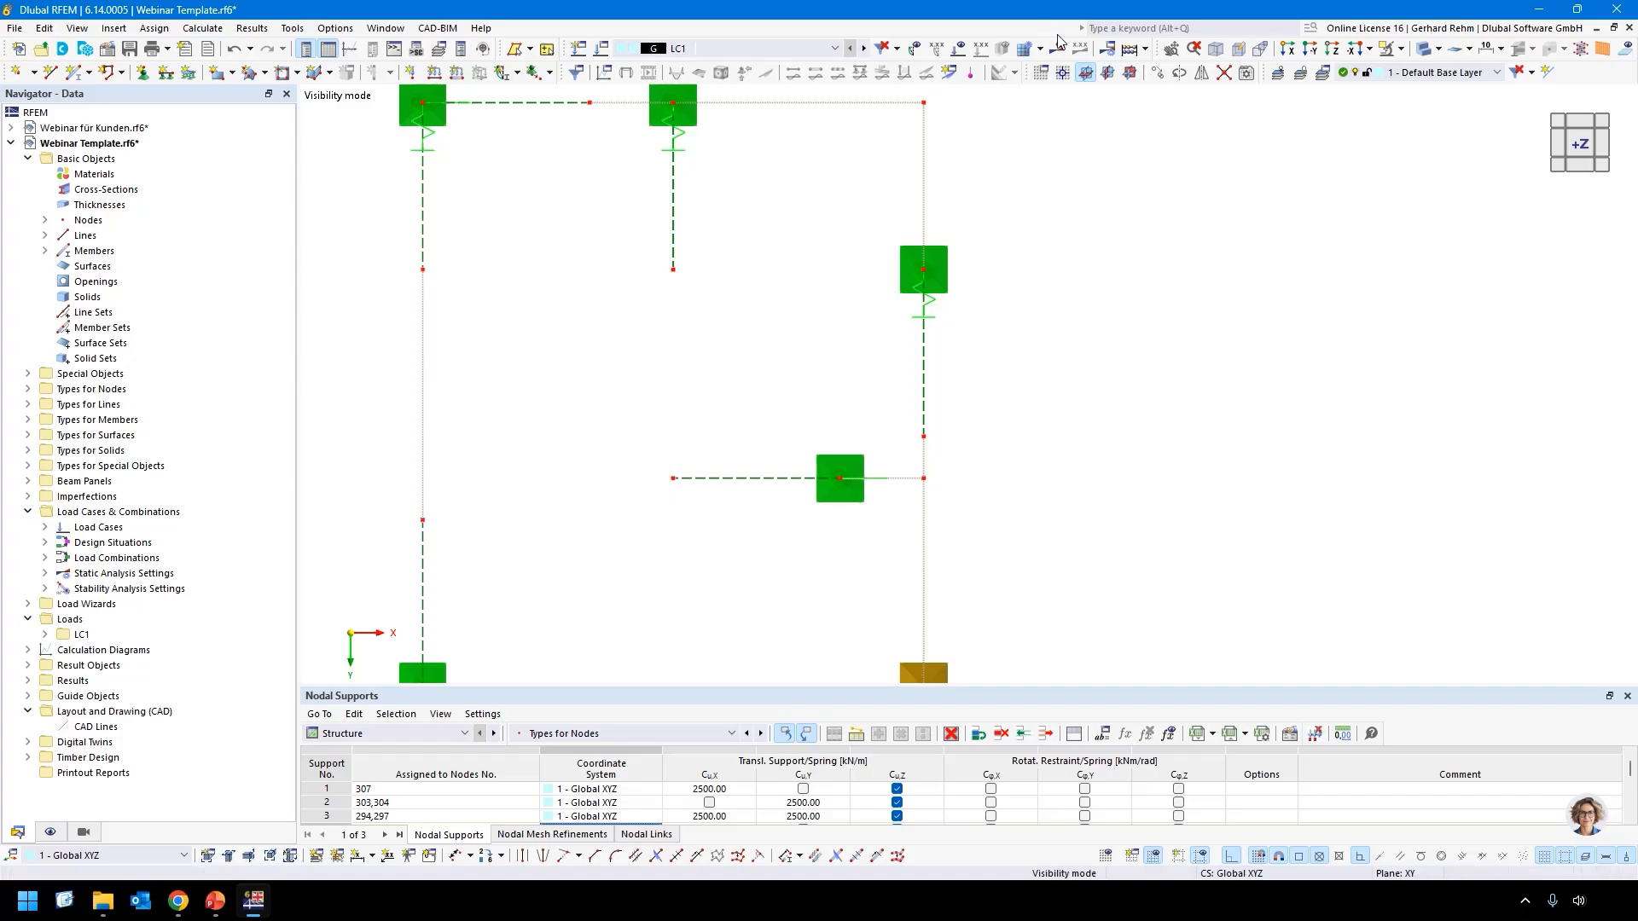
Calculate the model again and examine the support reaction forces for LC1 over the whole plan.
{"action": "left_click", "coordinate": [1057, 50]}
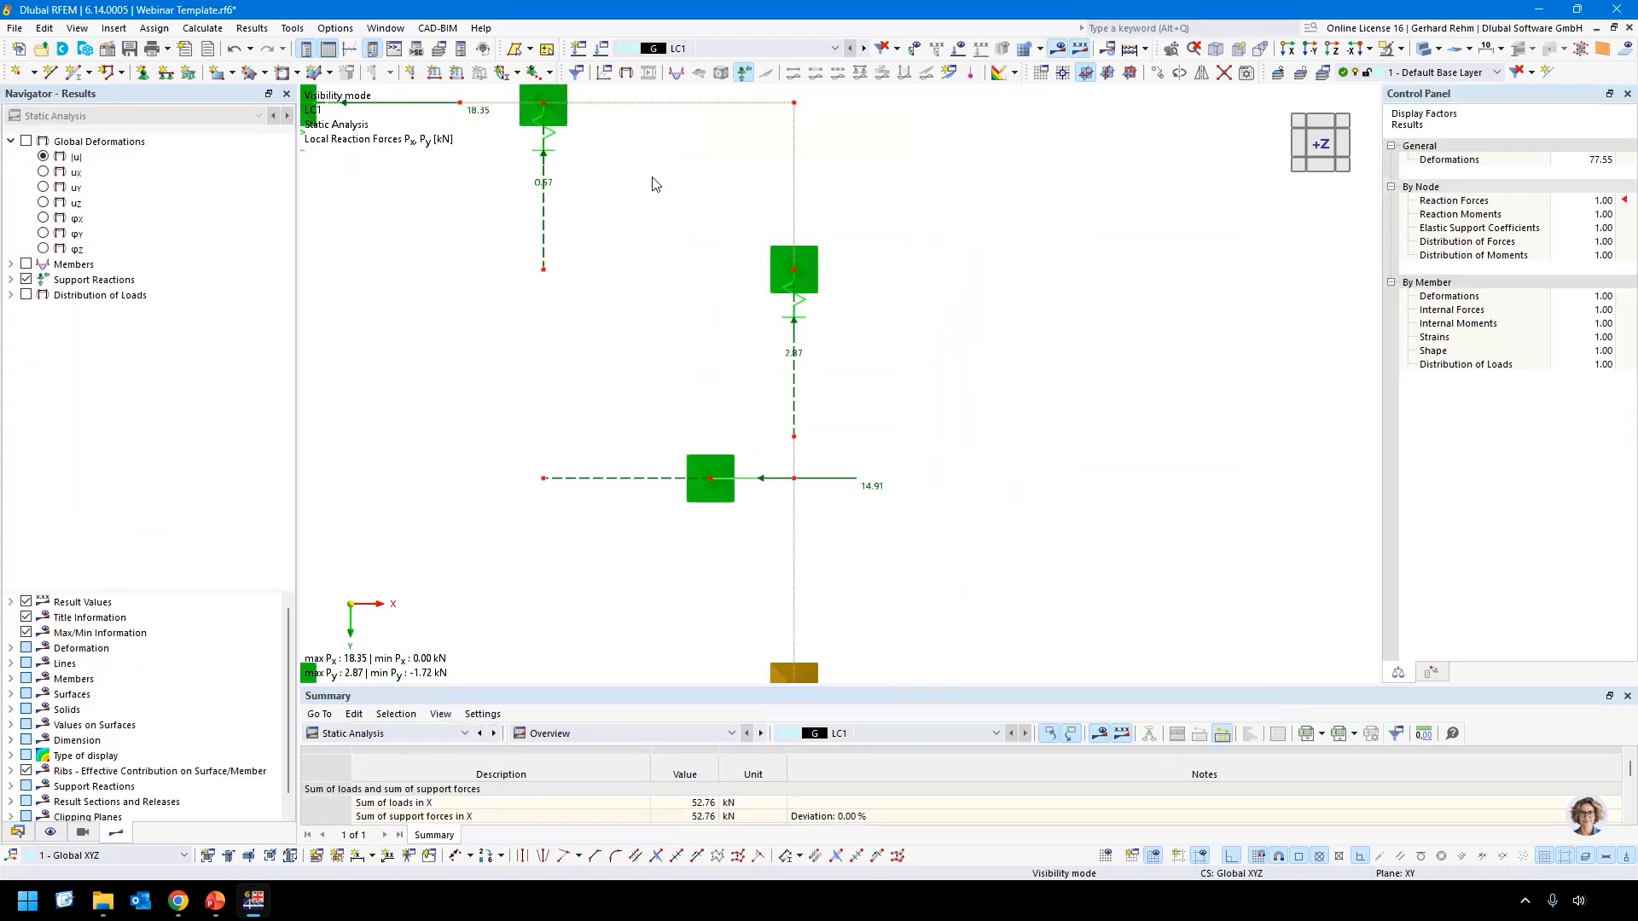
{"action": "middle_click_drag", "start_coordinate": [653, 337], "coordinate": [827, 315]}
{"action": "scroll", "coordinate": [826, 320], "scroll_direction": "down", "scroll_amount": 2}
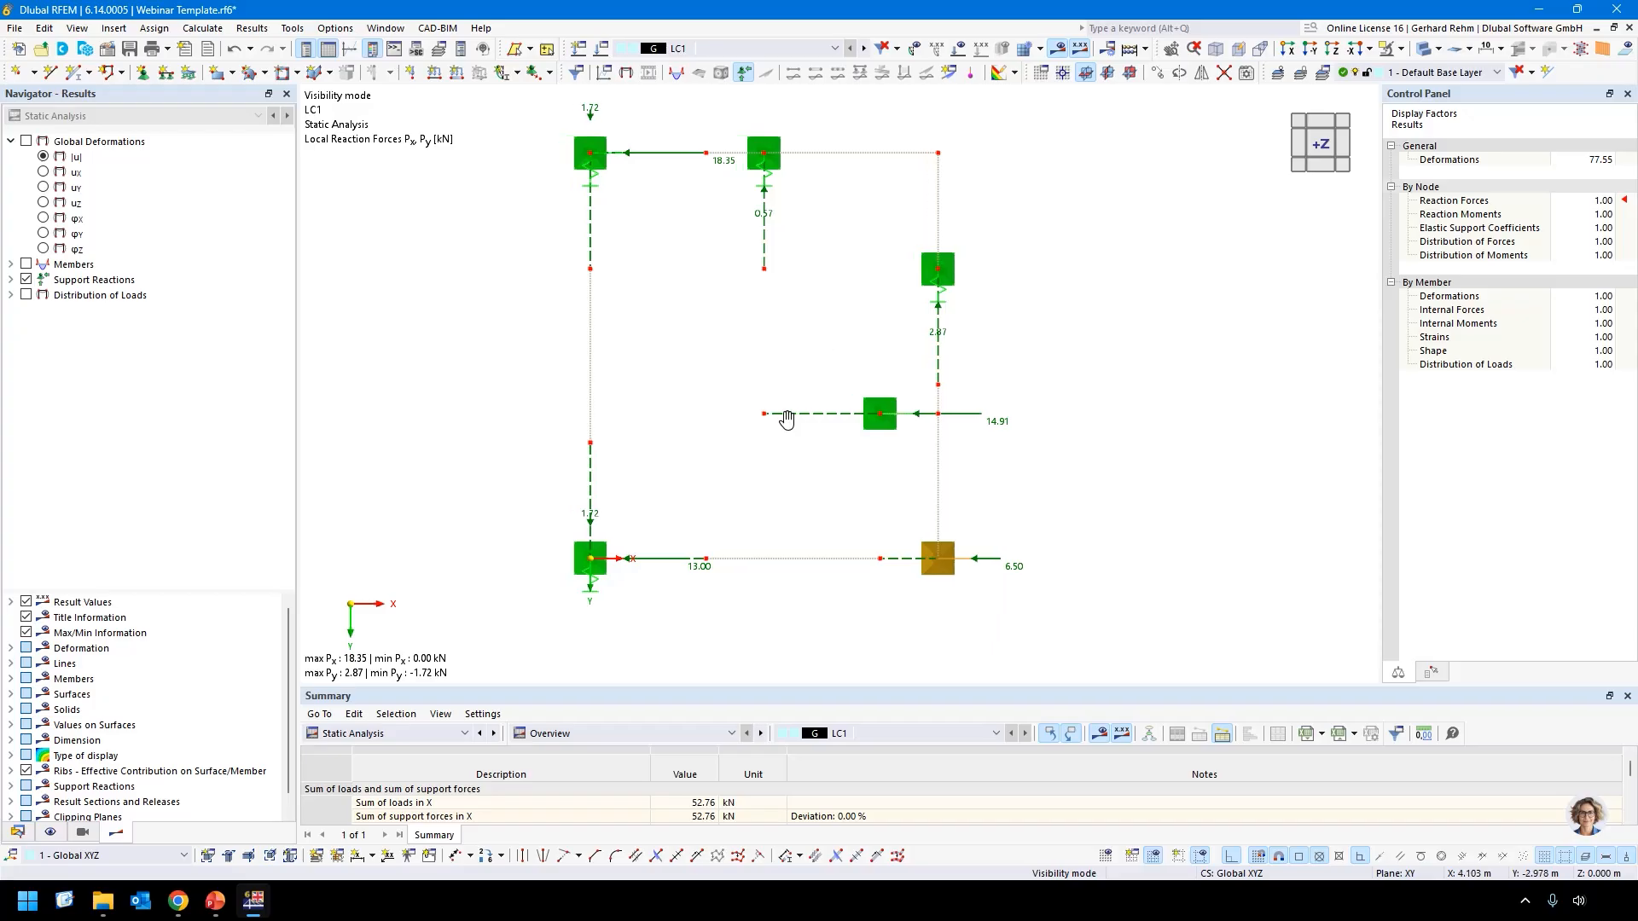
{"action": "middle_click_drag", "start_coordinate": [772, 422], "coordinate": [871, 434]}
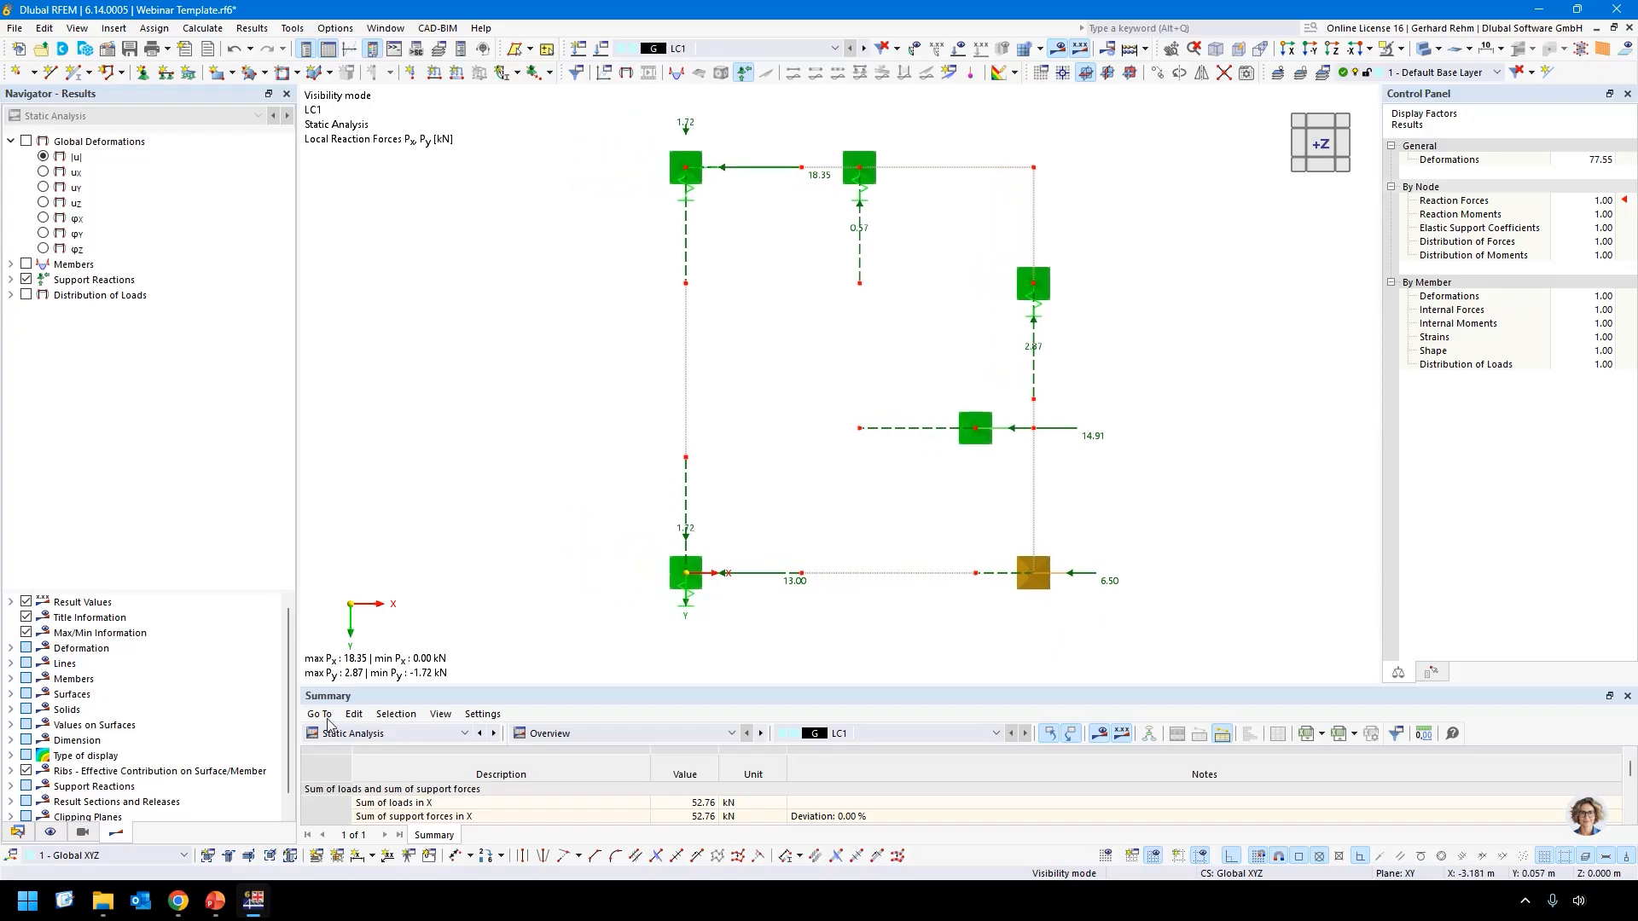
Hide the node types in the model display so that only the walls and reaction forces are shown.
{"action": "left_click", "coordinate": [49, 832]}
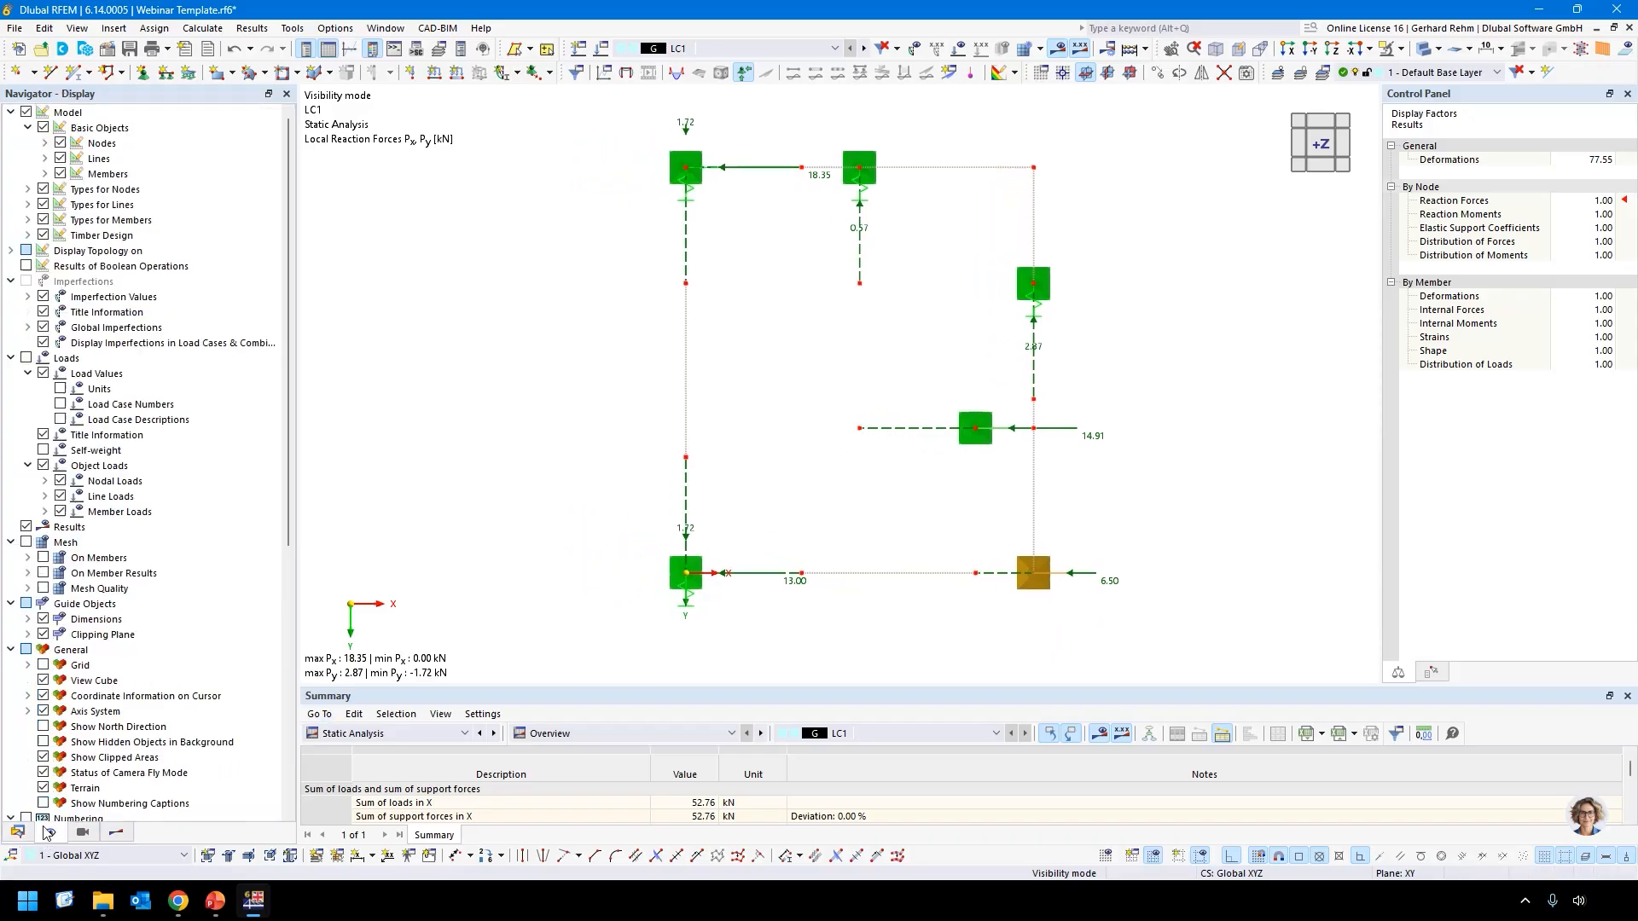
{"action": "left_click", "coordinate": [43, 189]}
{"action": "middle_click_drag", "start_coordinate": [576, 343], "coordinate": [569, 362]}
{"action": "scroll", "coordinate": [576, 359], "scroll_direction": "up", "scroll_amount": 1}
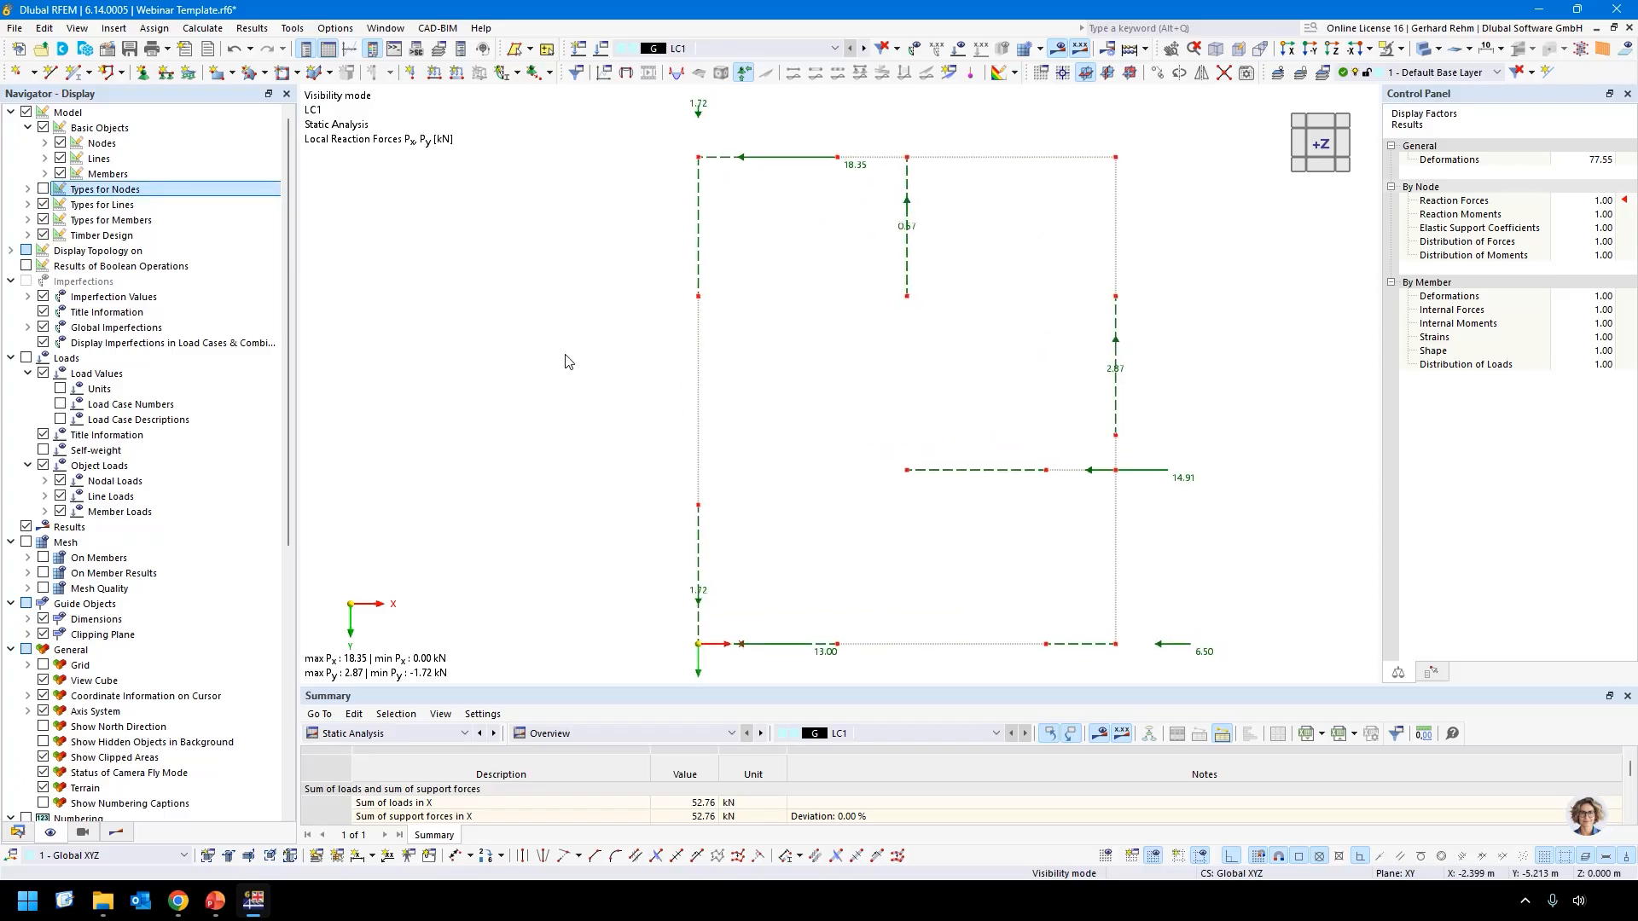
Capture the reaction force plot and paste it beside the reference drawing on the Force distribution slide in PowerPoint.
{"action": "key", "text": "Print"}
{"action": "left_click_drag", "start_coordinate": [680, 89], "coordinate": [1243, 670]}
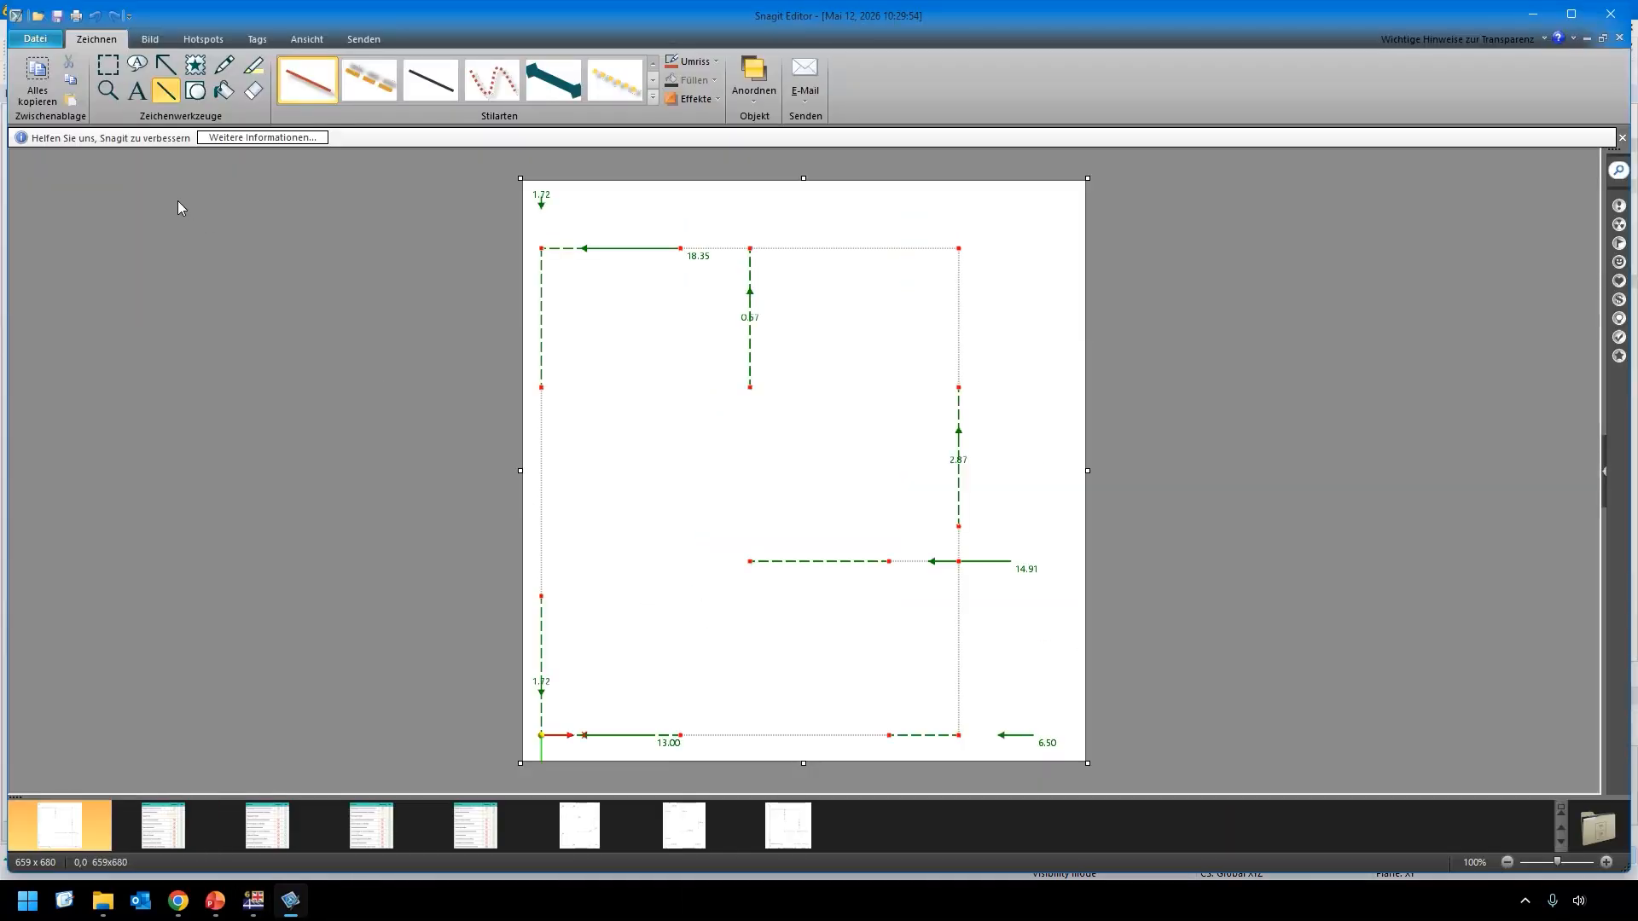
{"action": "mouse_move", "coordinate": [215, 899]}
{"action": "left_click", "coordinate": [253, 832]}
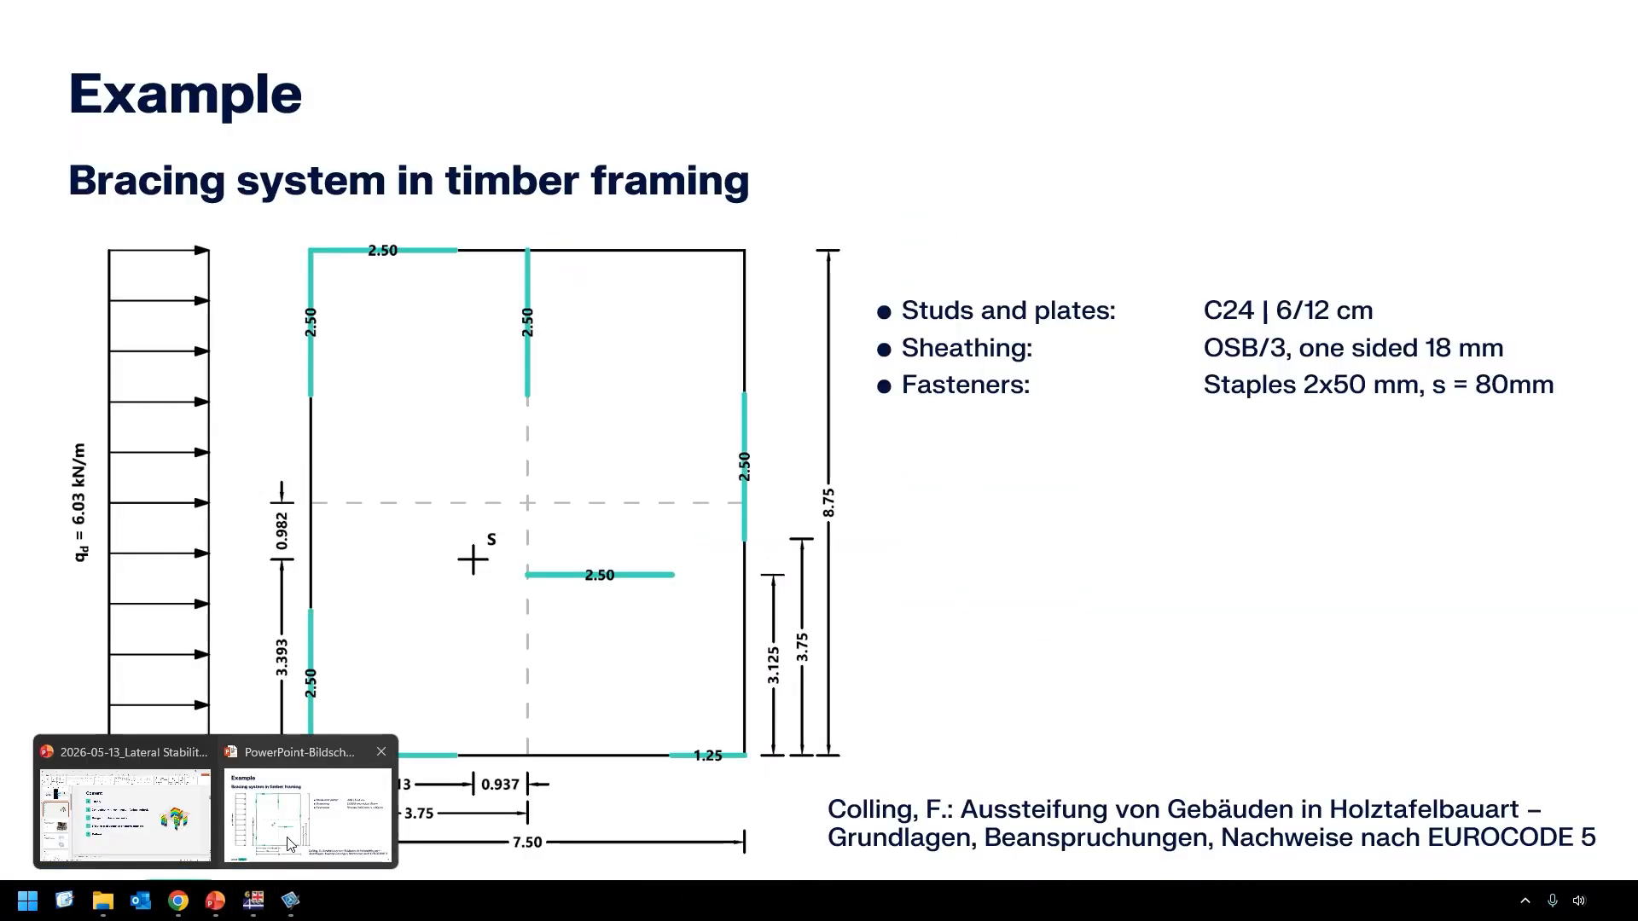
{"action": "left_click", "coordinate": [640, 621]}
{"action": "key", "text": "Escape"}
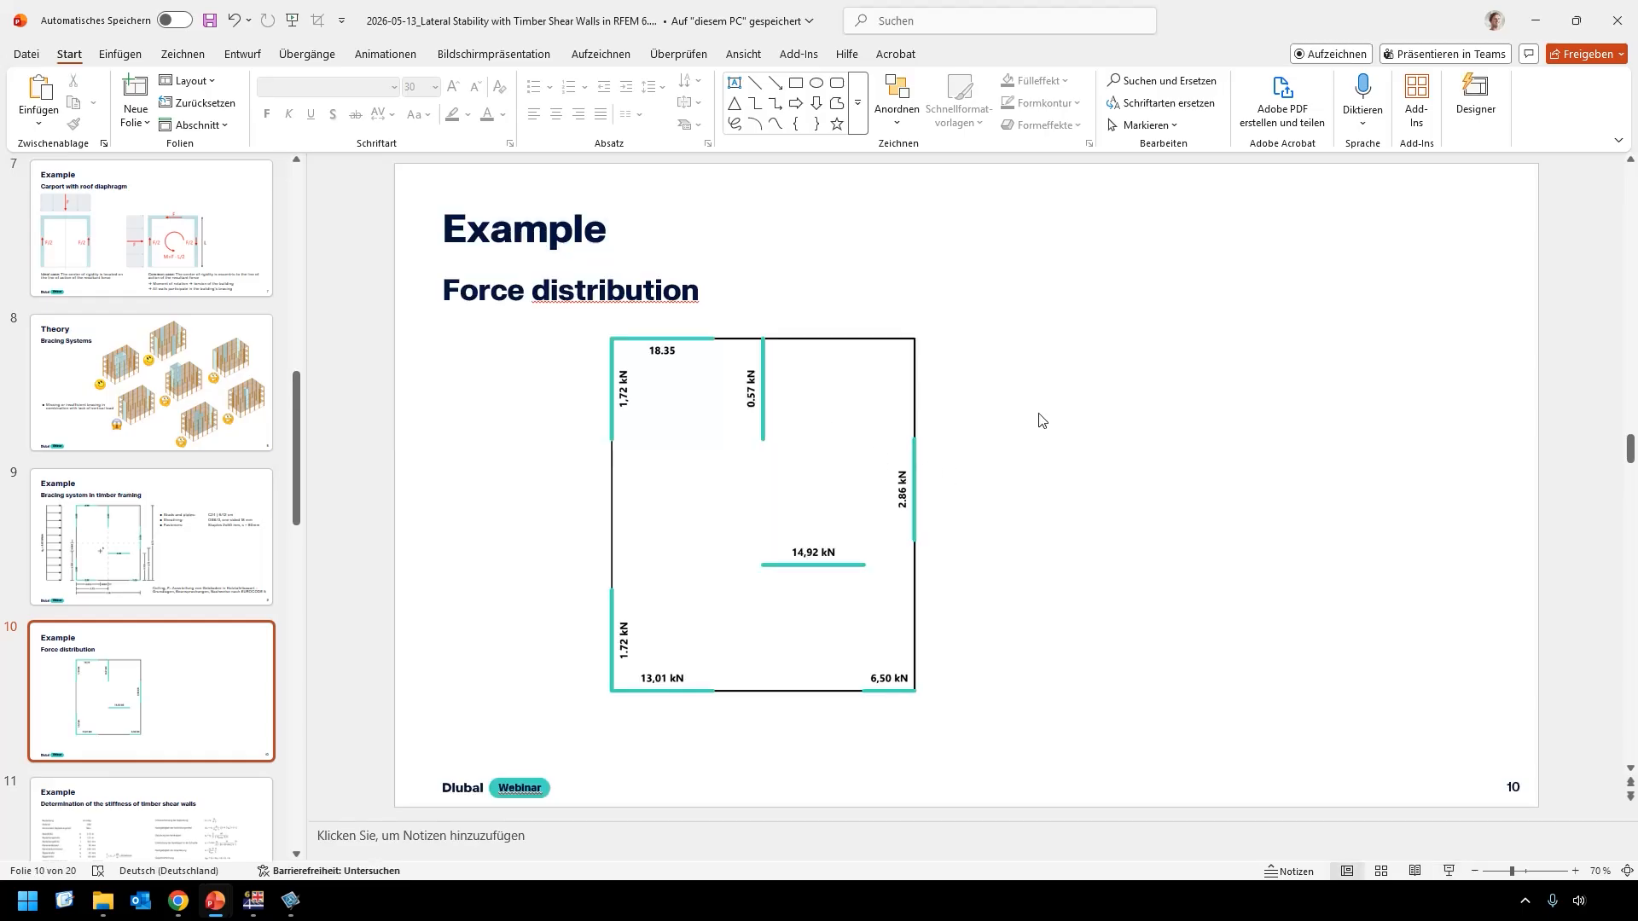
{"action": "key", "text": "ctrl+v"}
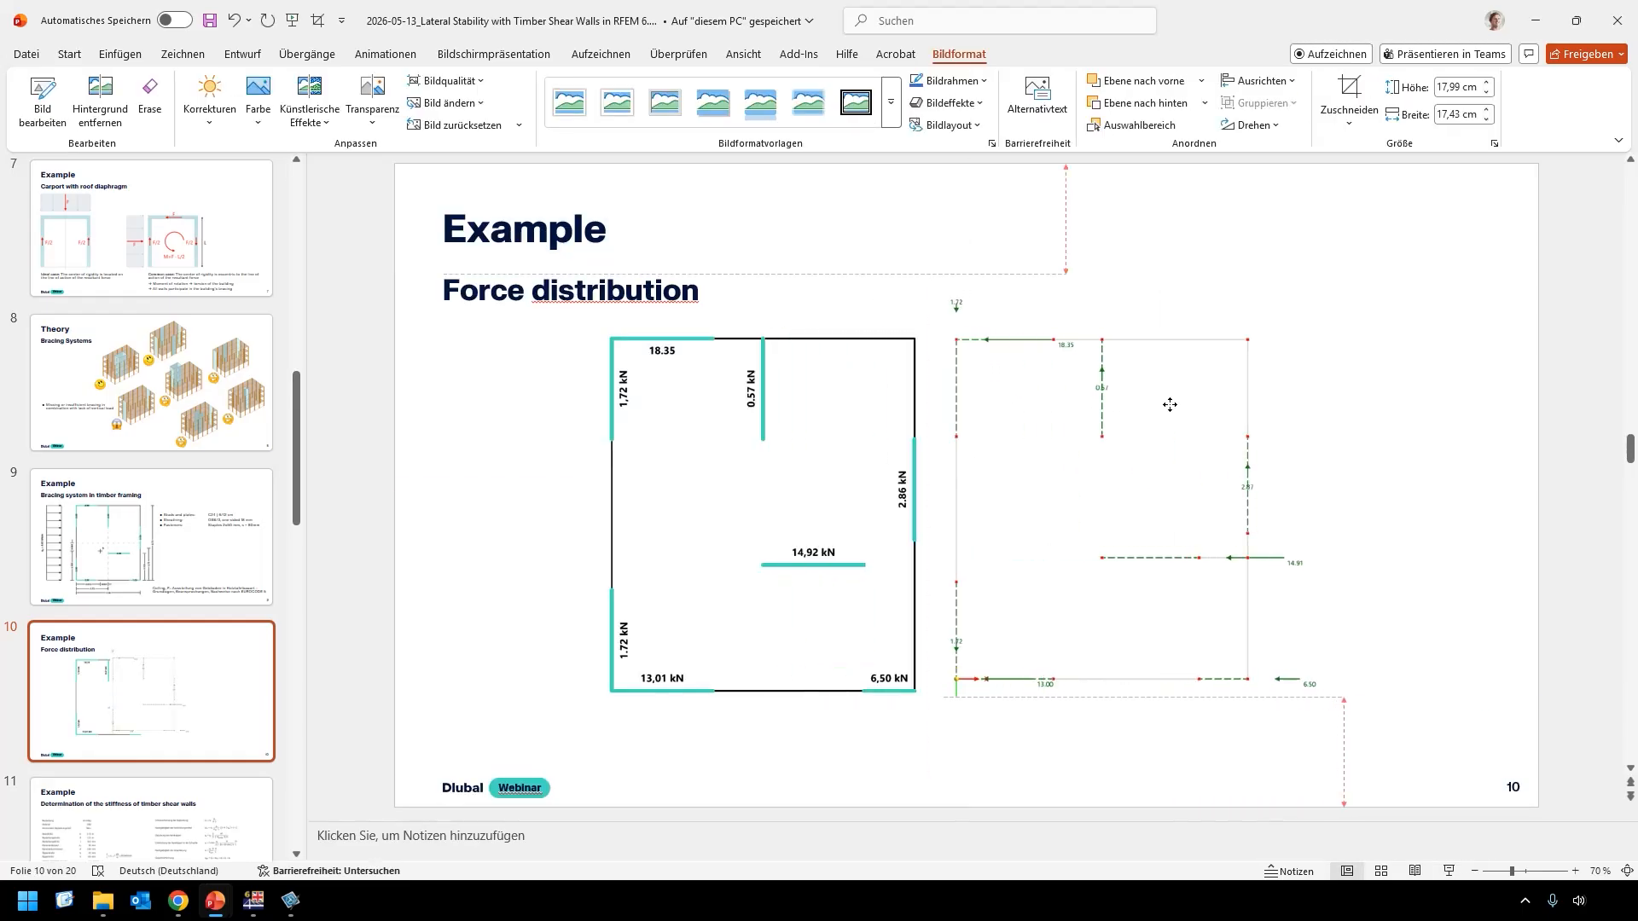
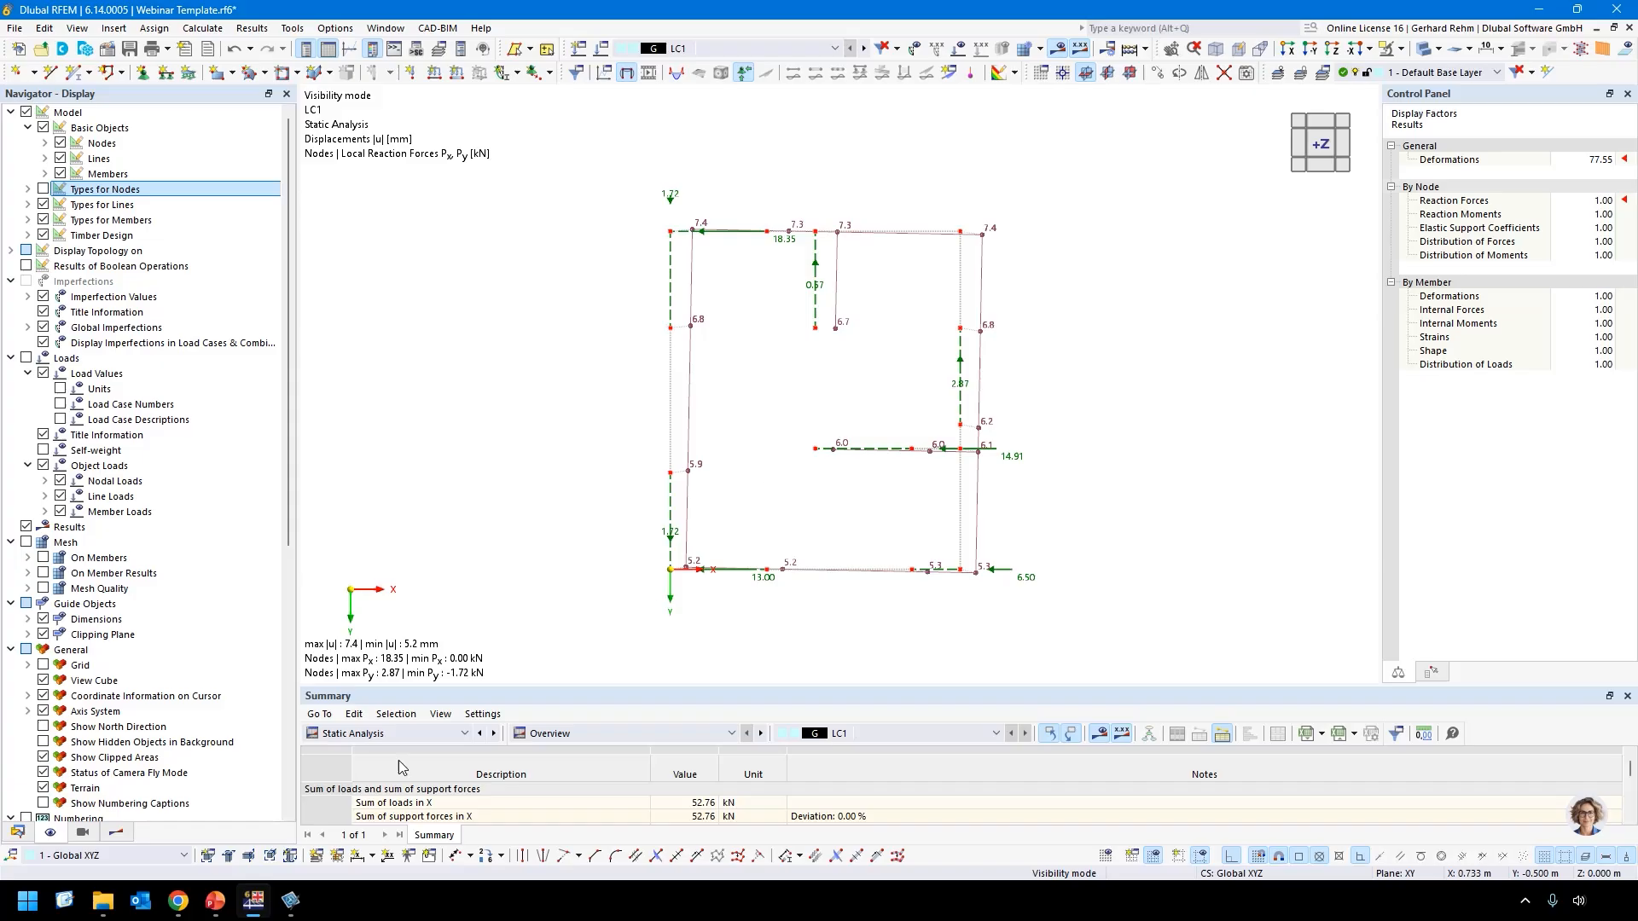
Review the Bracing system in timber framing slide in PowerPoint and return to RFEM.
{"action": "left_click", "coordinate": [215, 900]}
{"action": "scroll", "coordinate": [731, 590], "scroll_direction": "up", "scroll_amount": 1}
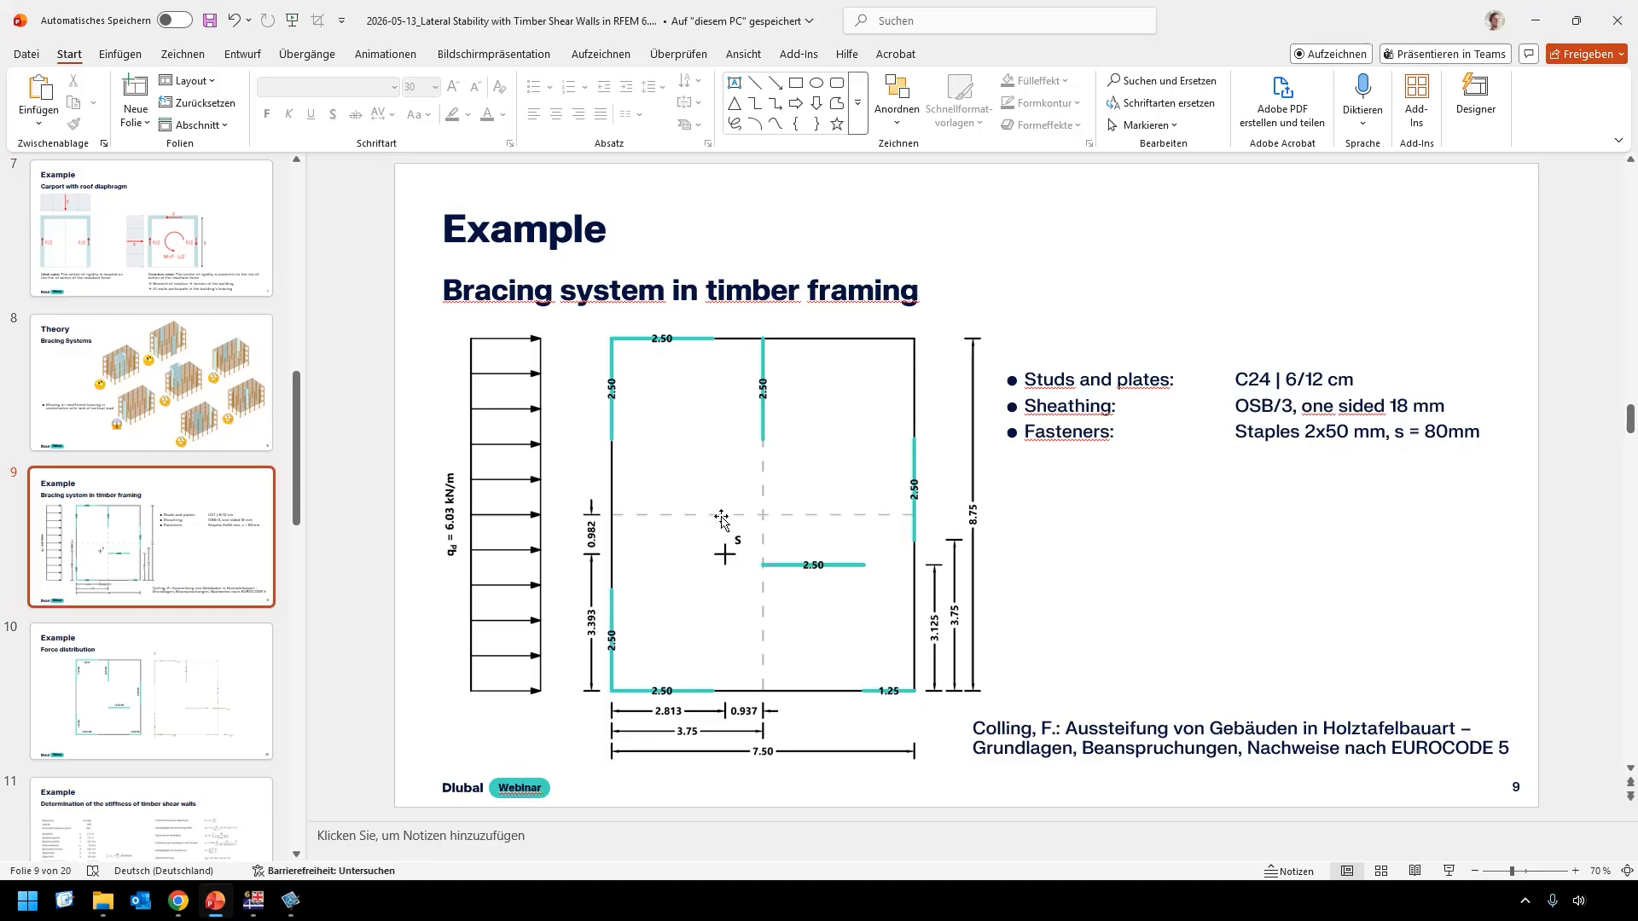
{"action": "key", "text": "alt+Tab"}
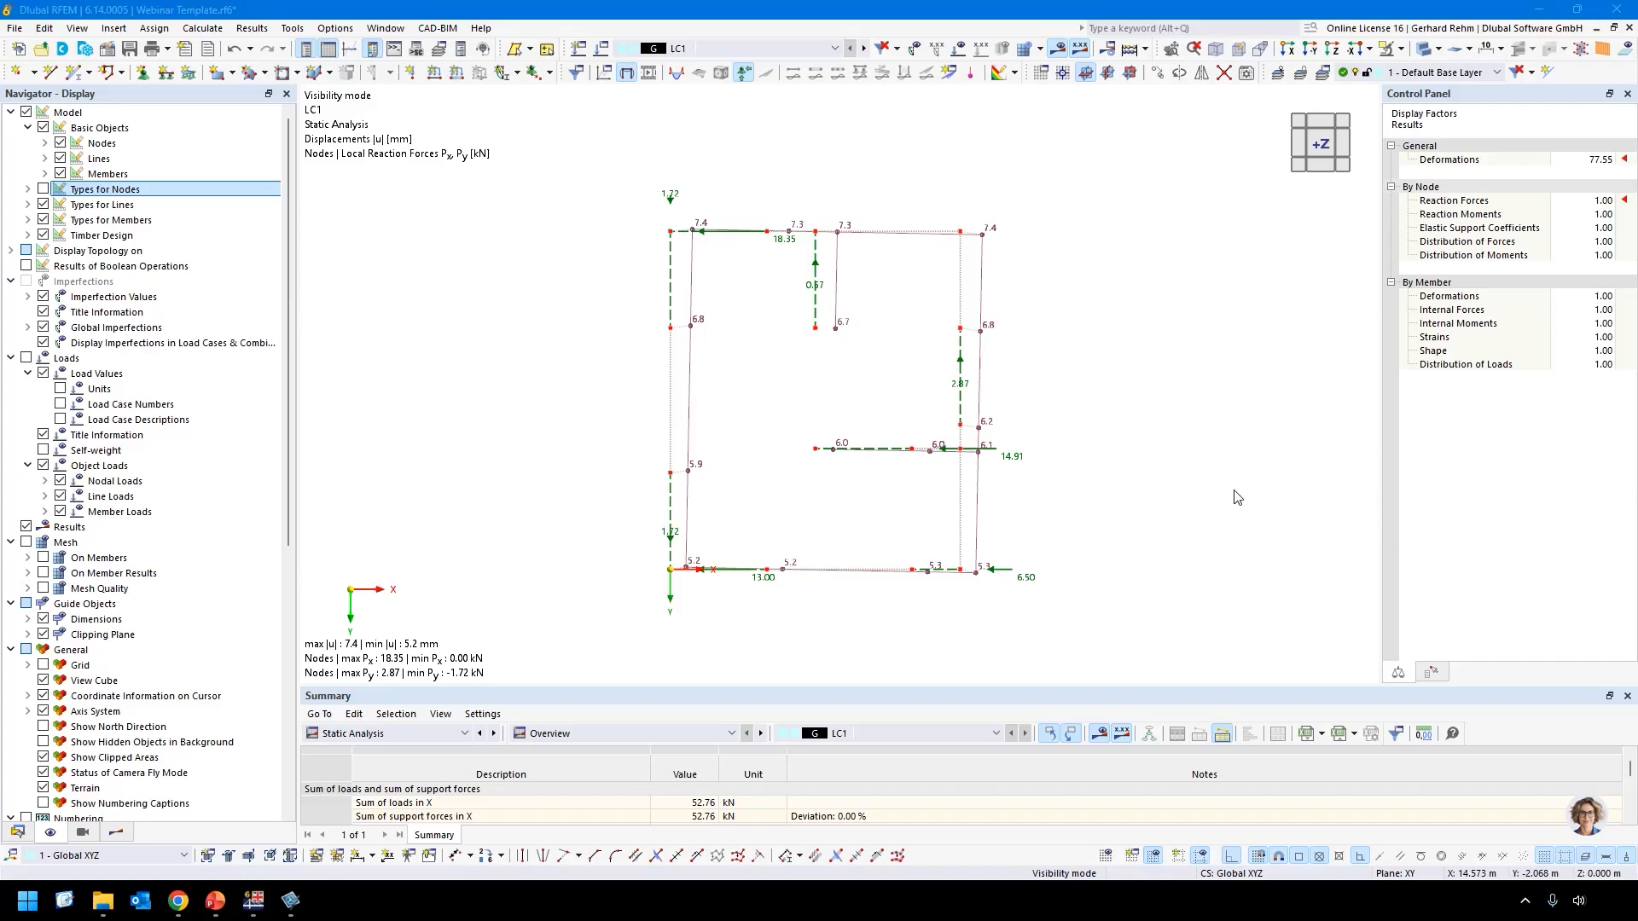
Select the entire floor plan and delete all its members while keeping the underlying lines and nodes.
{"action": "scroll", "coordinate": [1113, 426], "scroll_direction": "down", "scroll_amount": 1}
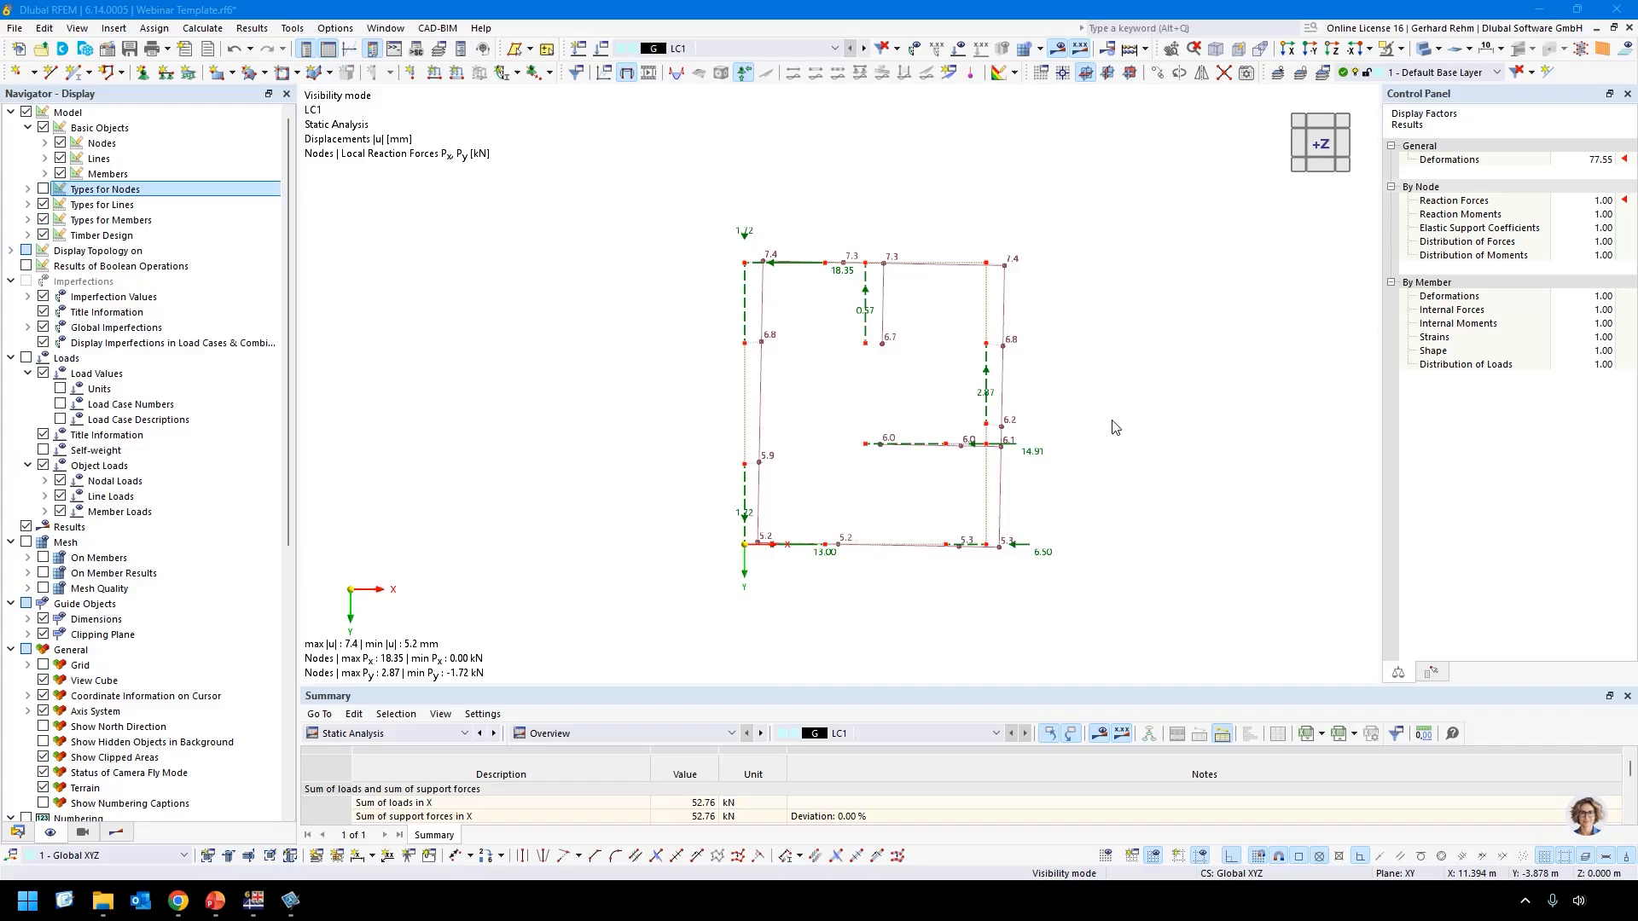
{"action": "scroll", "coordinate": [1112, 427], "scroll_direction": "down", "scroll_amount": 1}
{"action": "left_click_drag", "start_coordinate": [665, 222], "coordinate": [1139, 570]}
{"action": "right_click", "coordinate": [803, 330]}
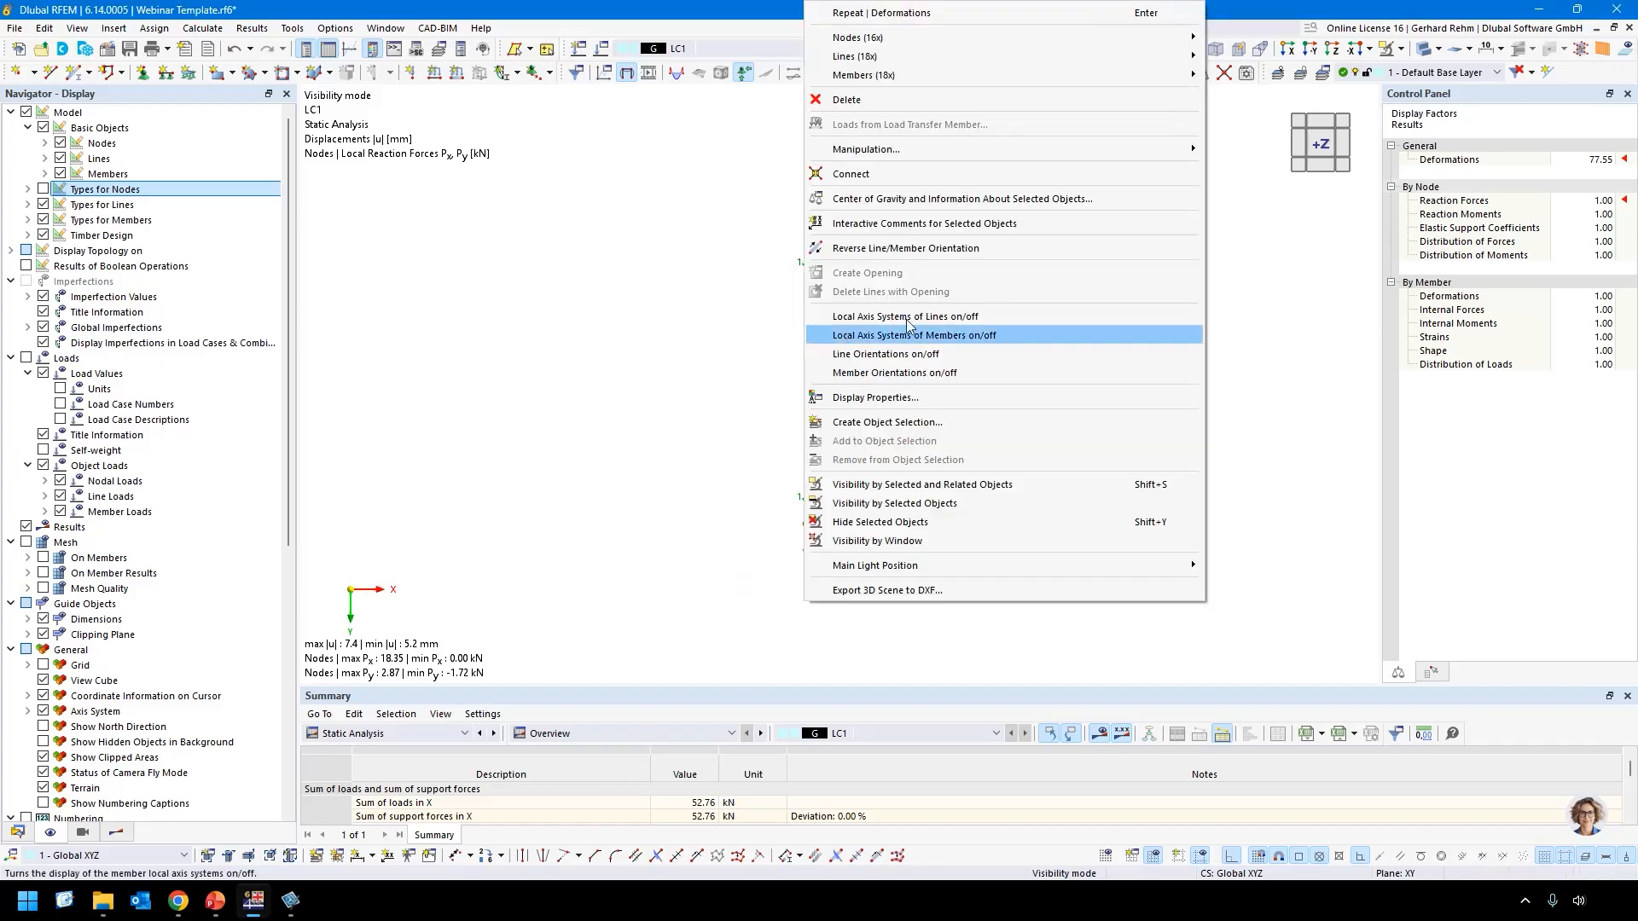
{"action": "mouse_move", "coordinate": [1194, 74]}
{"action": "left_click", "coordinate": [1266, 118]}
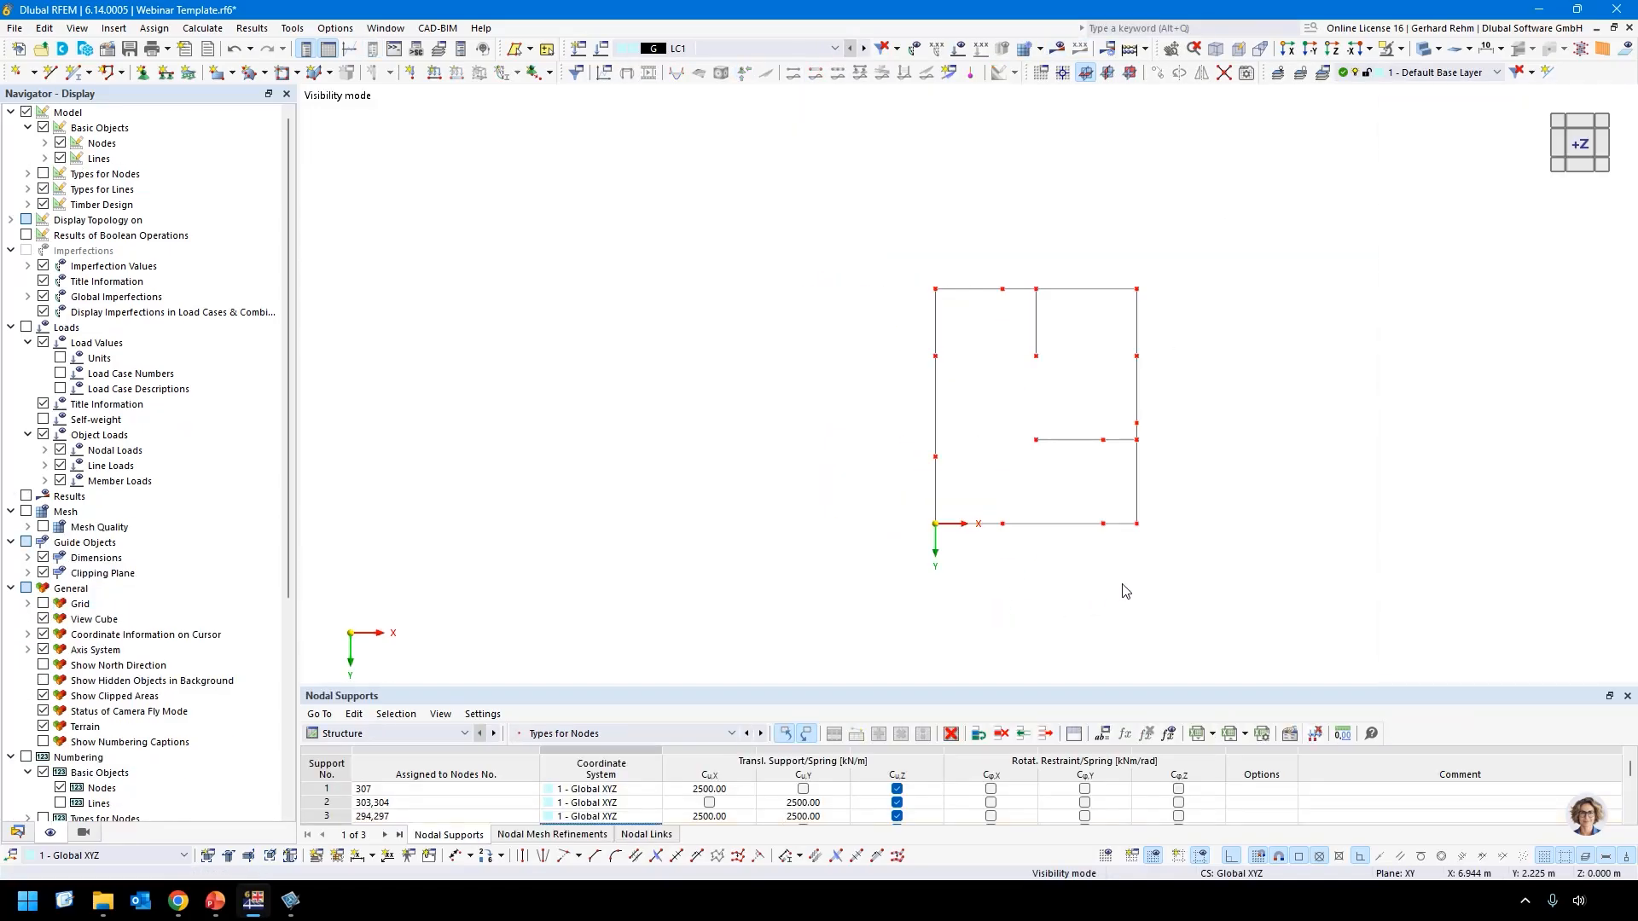
Delete the short line linking the horizontal interior wall to the right outer wall, along with its leftover node on that outer wall.
{"action": "scroll", "coordinate": [1126, 478], "scroll_direction": "up", "scroll_amount": 3}
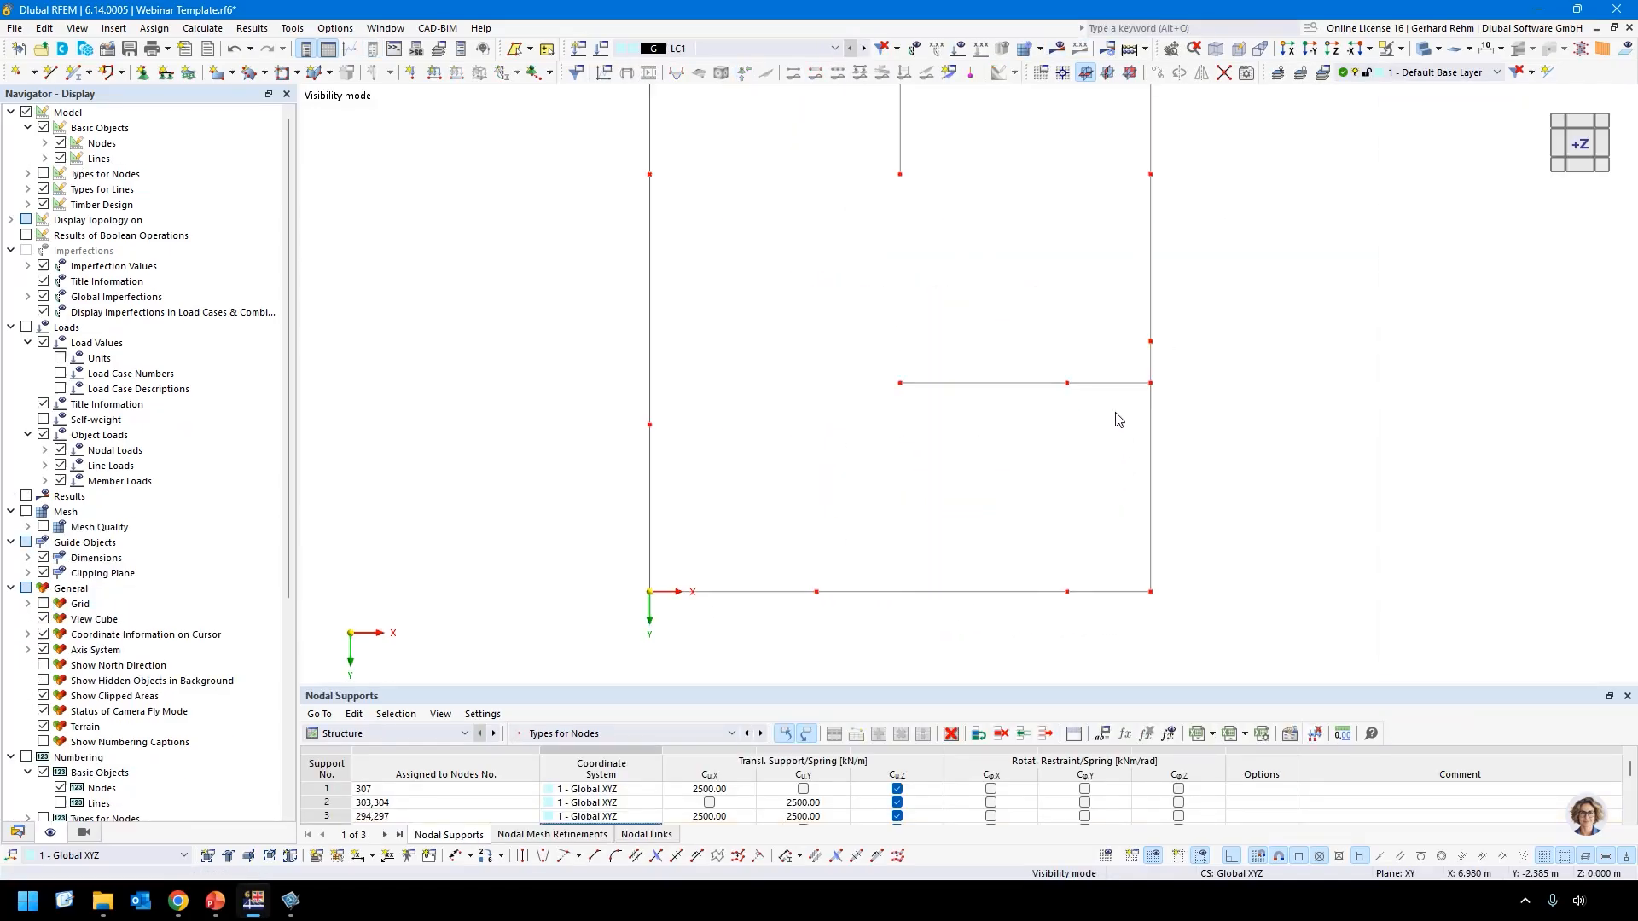
{"action": "right_click", "coordinate": [1150, 383]}
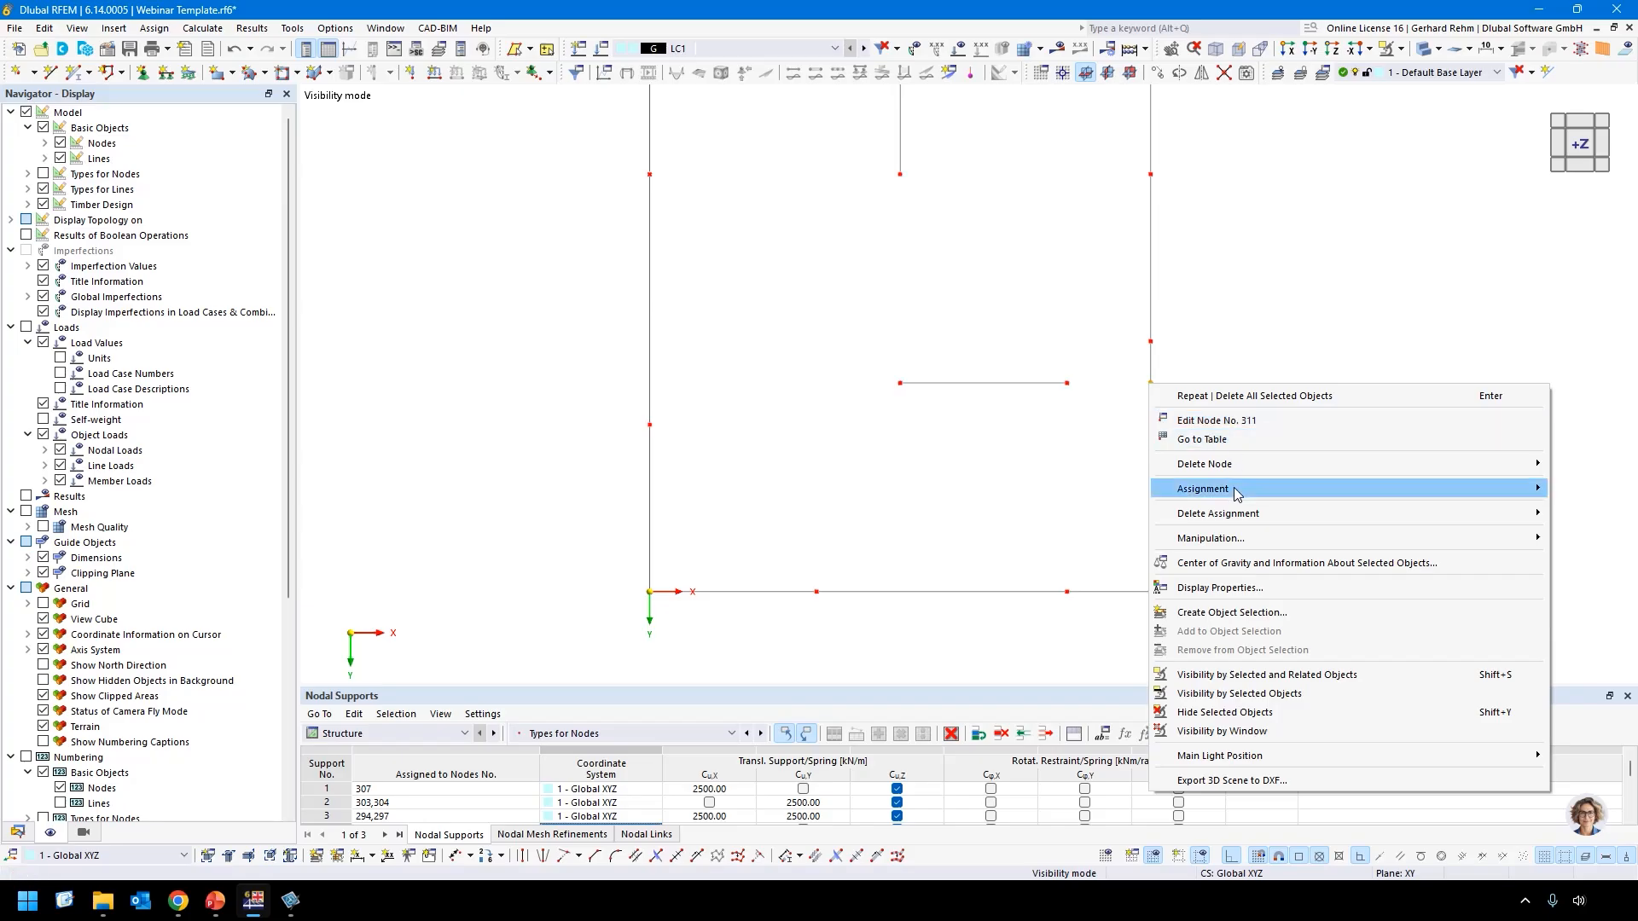
{"action": "mouse_move", "coordinate": [1236, 492]}
{"action": "left_click", "coordinate": [995, 487]}
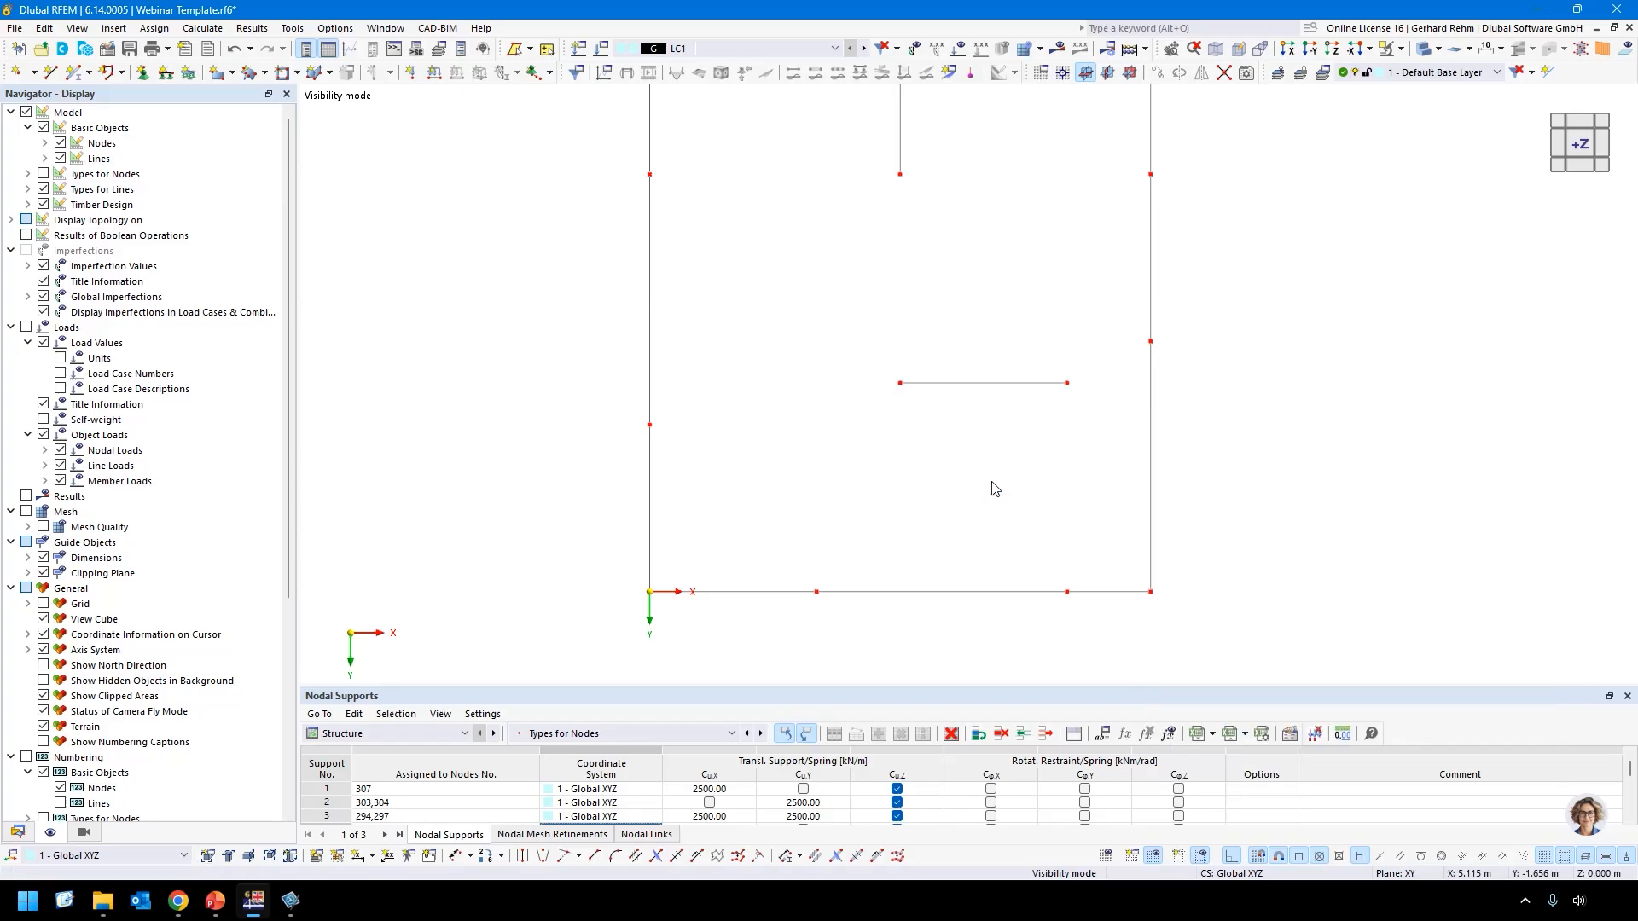
Try to apply a uniform line load of 6.03 kN/m in the global X direction to the left outer wall lines.
{"action": "scroll", "coordinate": [994, 482], "scroll_direction": "down", "scroll_amount": 4}
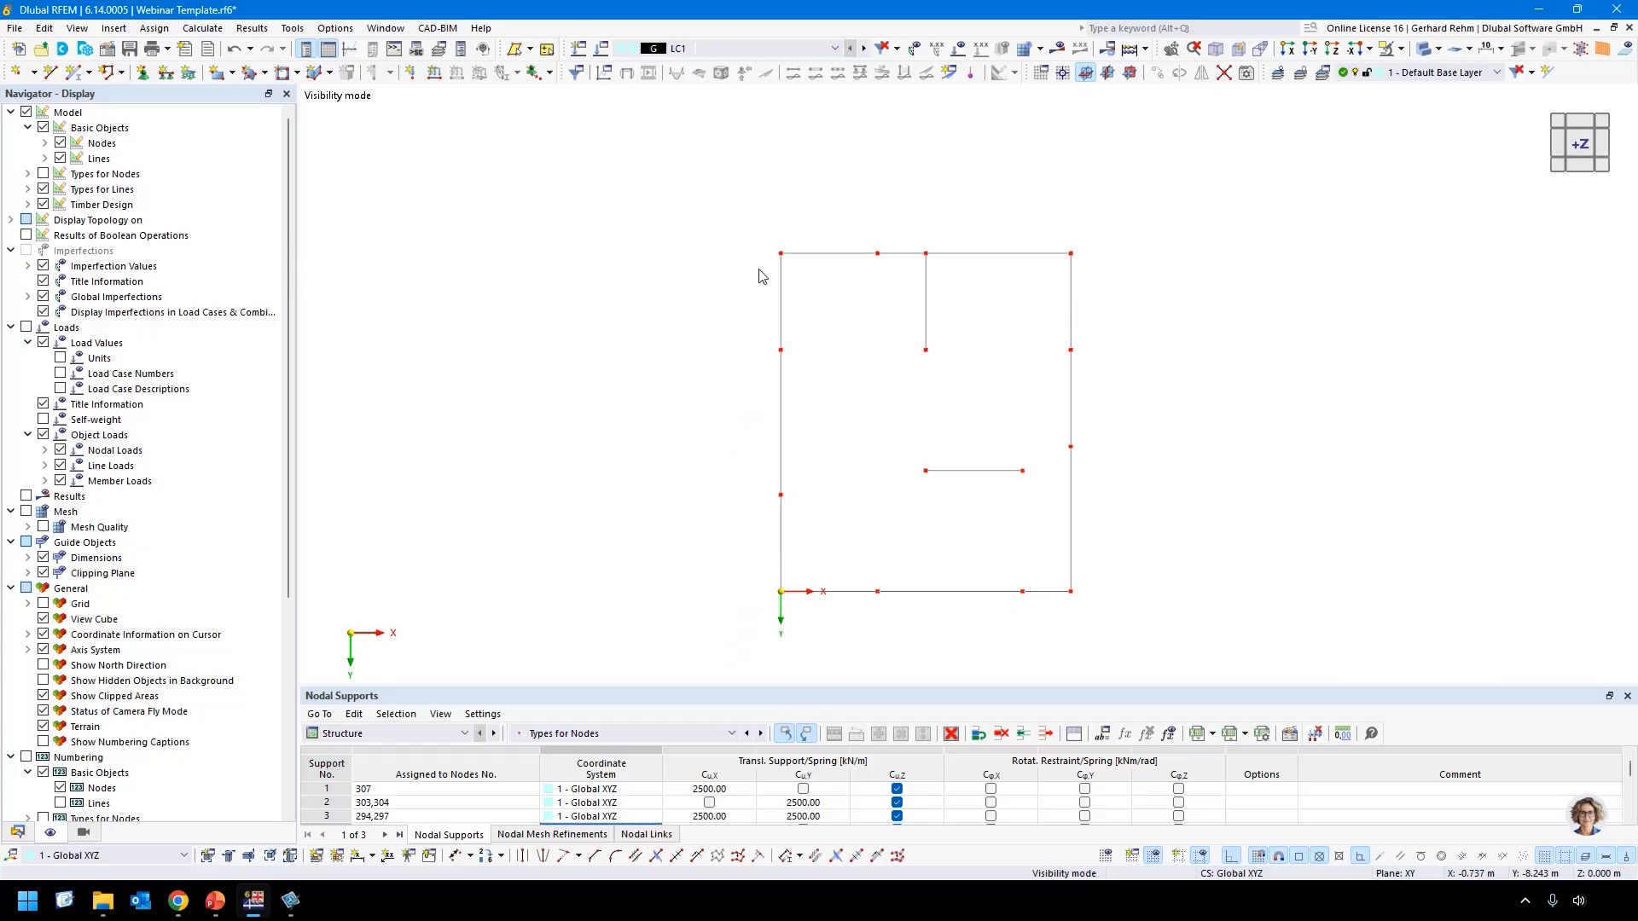
{"action": "left_click", "coordinate": [435, 72]}
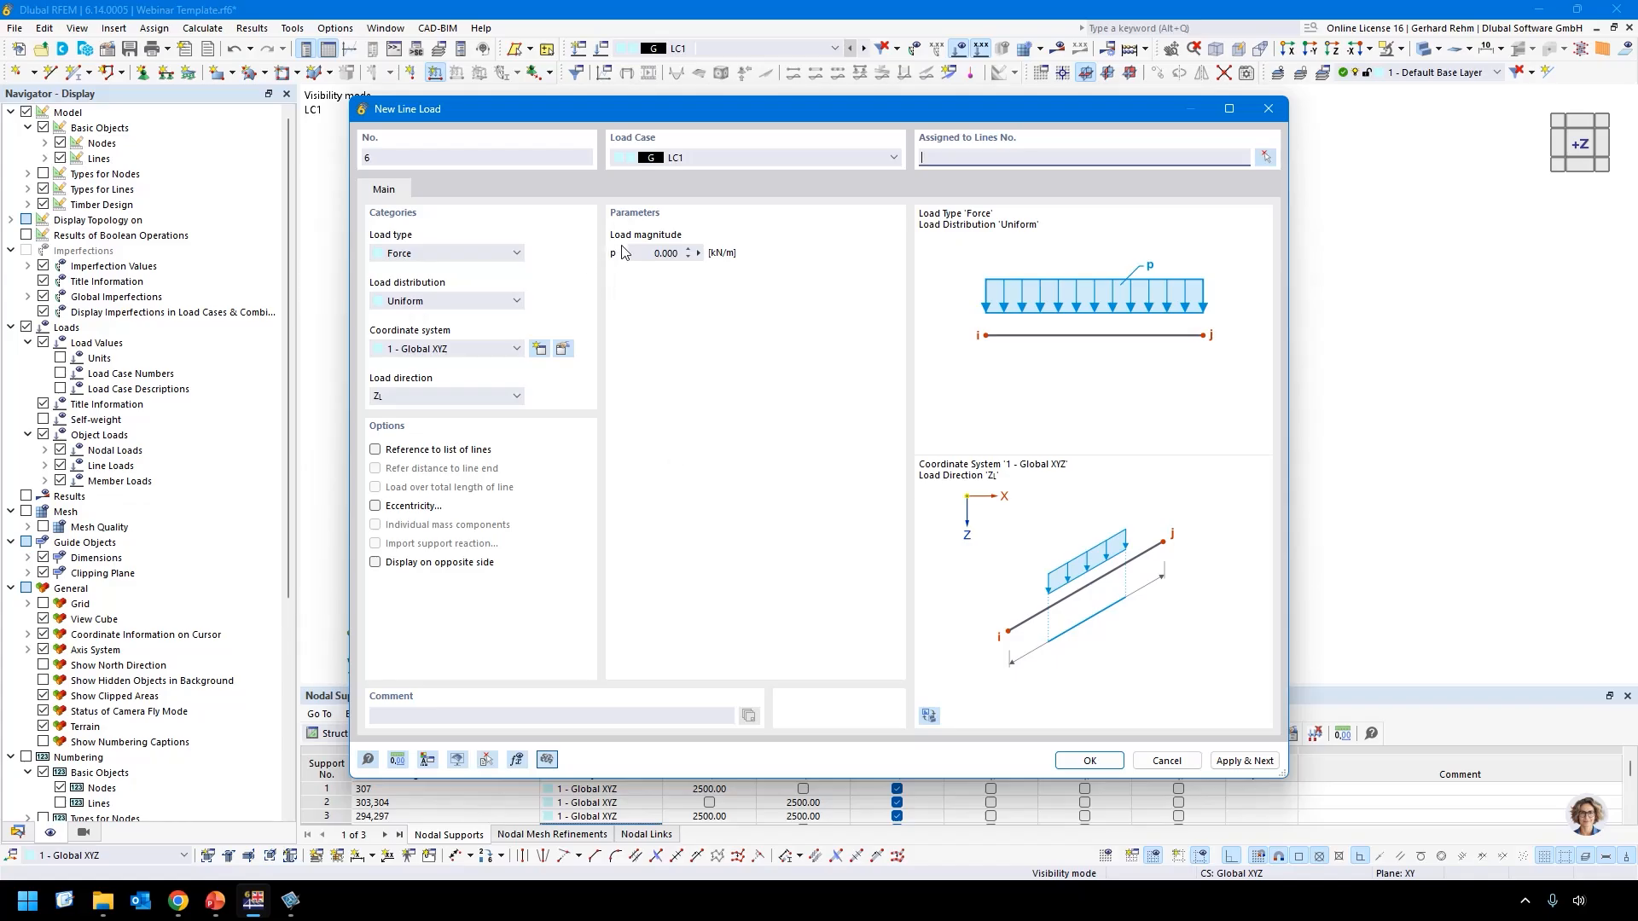
{"action": "left_click", "coordinate": [435, 395]}
{"action": "left_click", "coordinate": [410, 409]}
{"action": "left_click", "coordinate": [652, 253]}
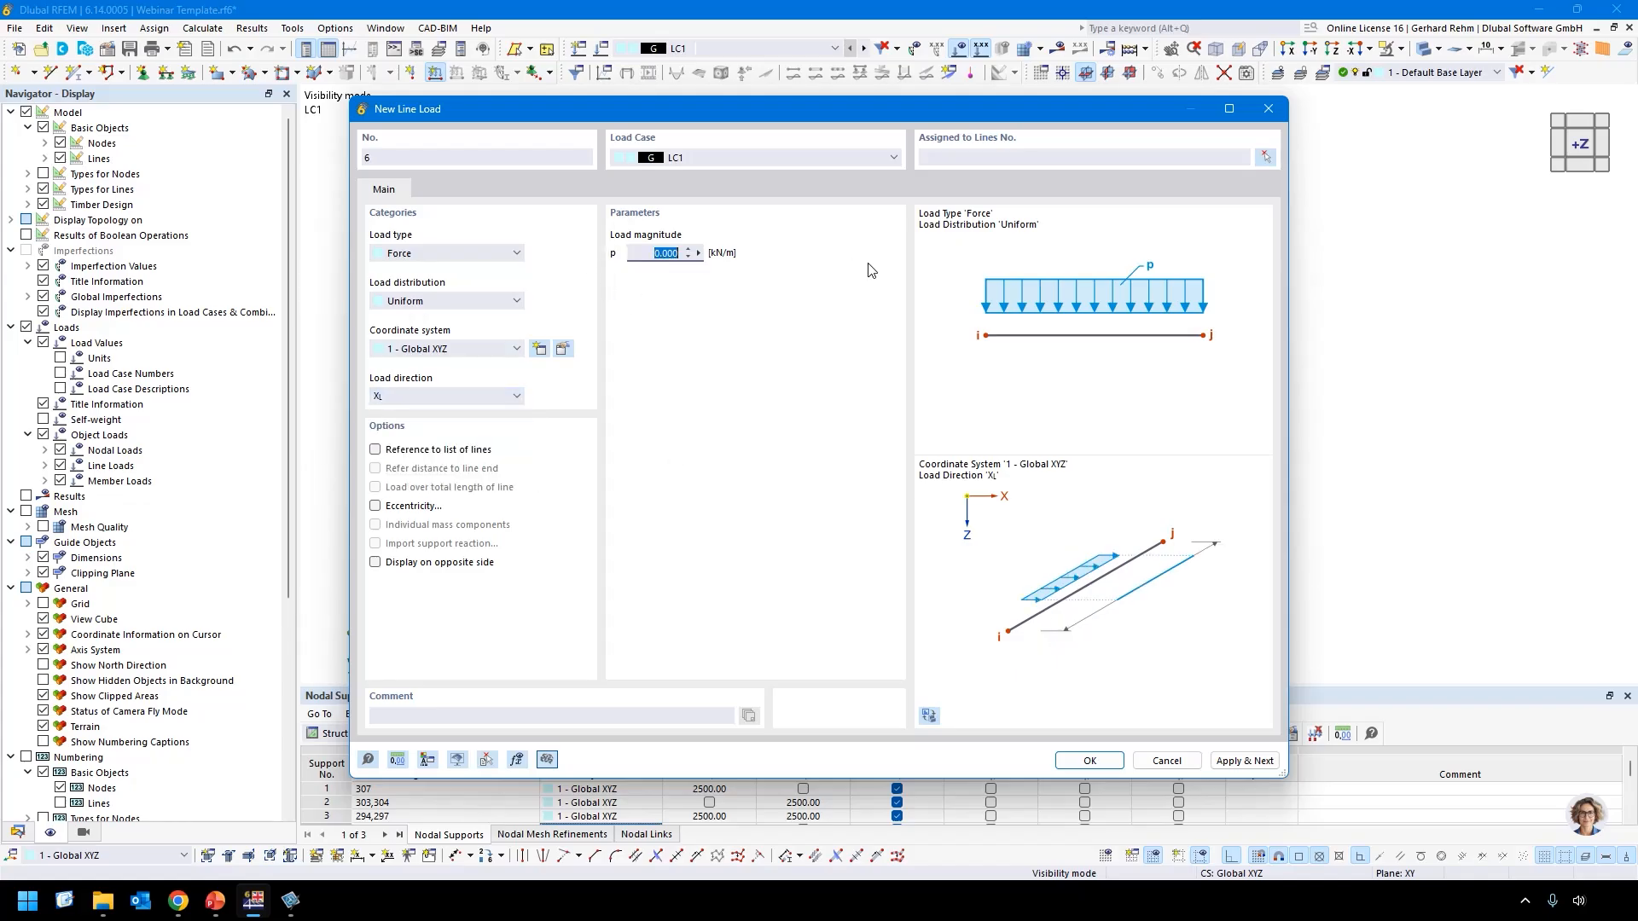
{"action": "type", "text": "6,03"}
{"action": "left_click", "coordinate": [1089, 759]}
{"action": "left_click_drag", "start_coordinate": [840, 675], "coordinate": [815, 622]}
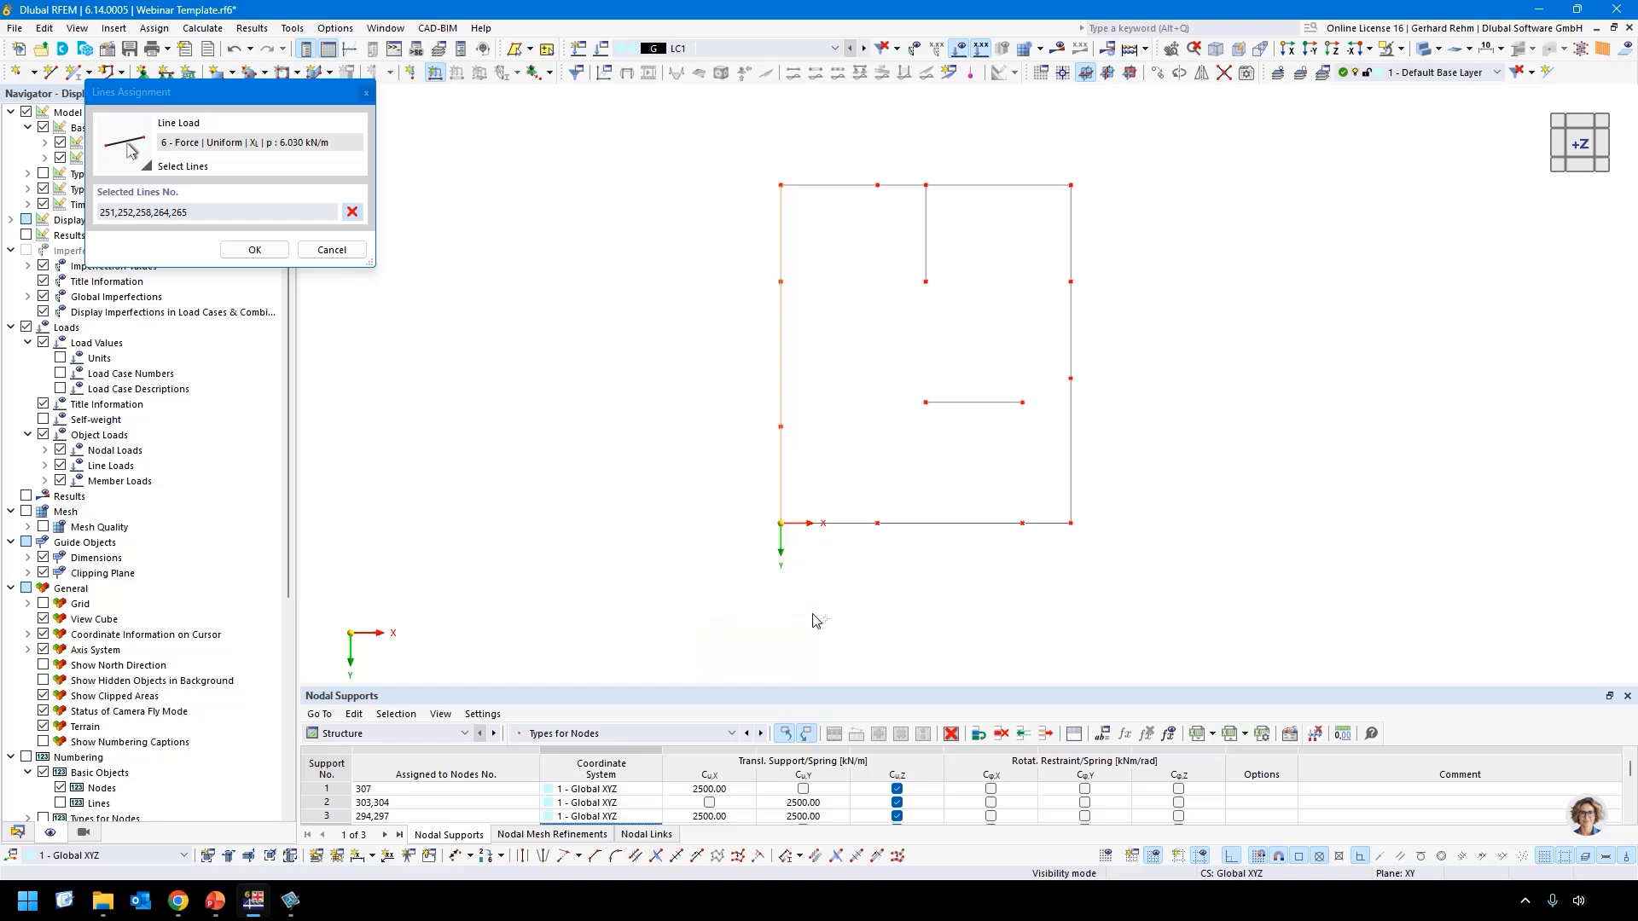
{"action": "left_click", "coordinate": [255, 250]}
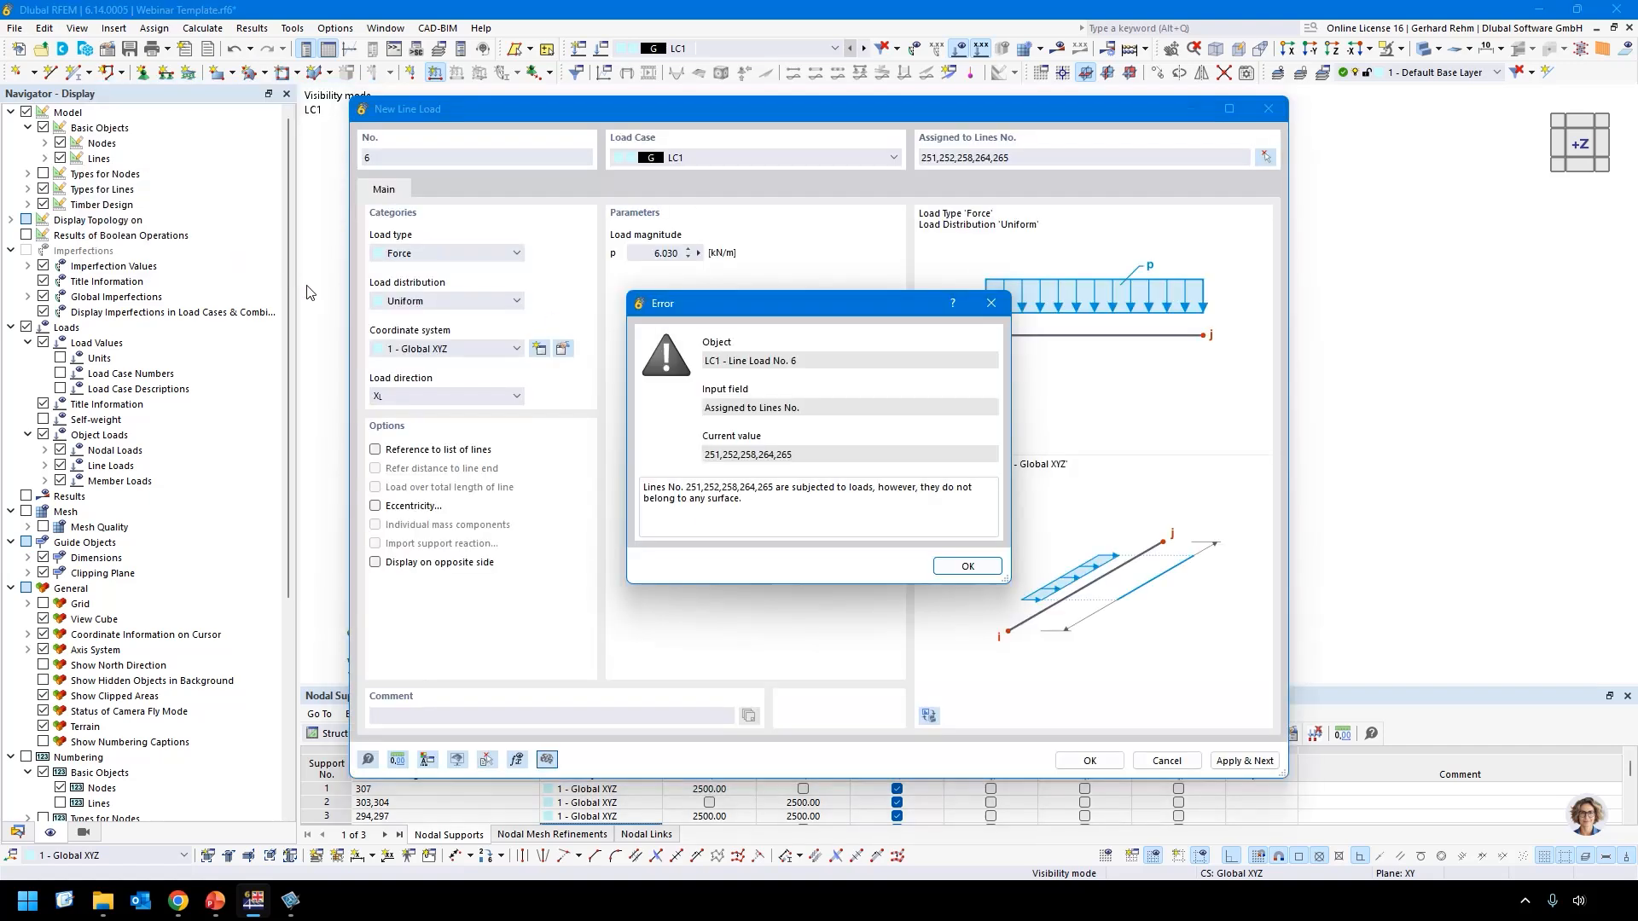
{"action": "left_click", "coordinate": [967, 567]}
{"action": "left_click", "coordinate": [1166, 760]}
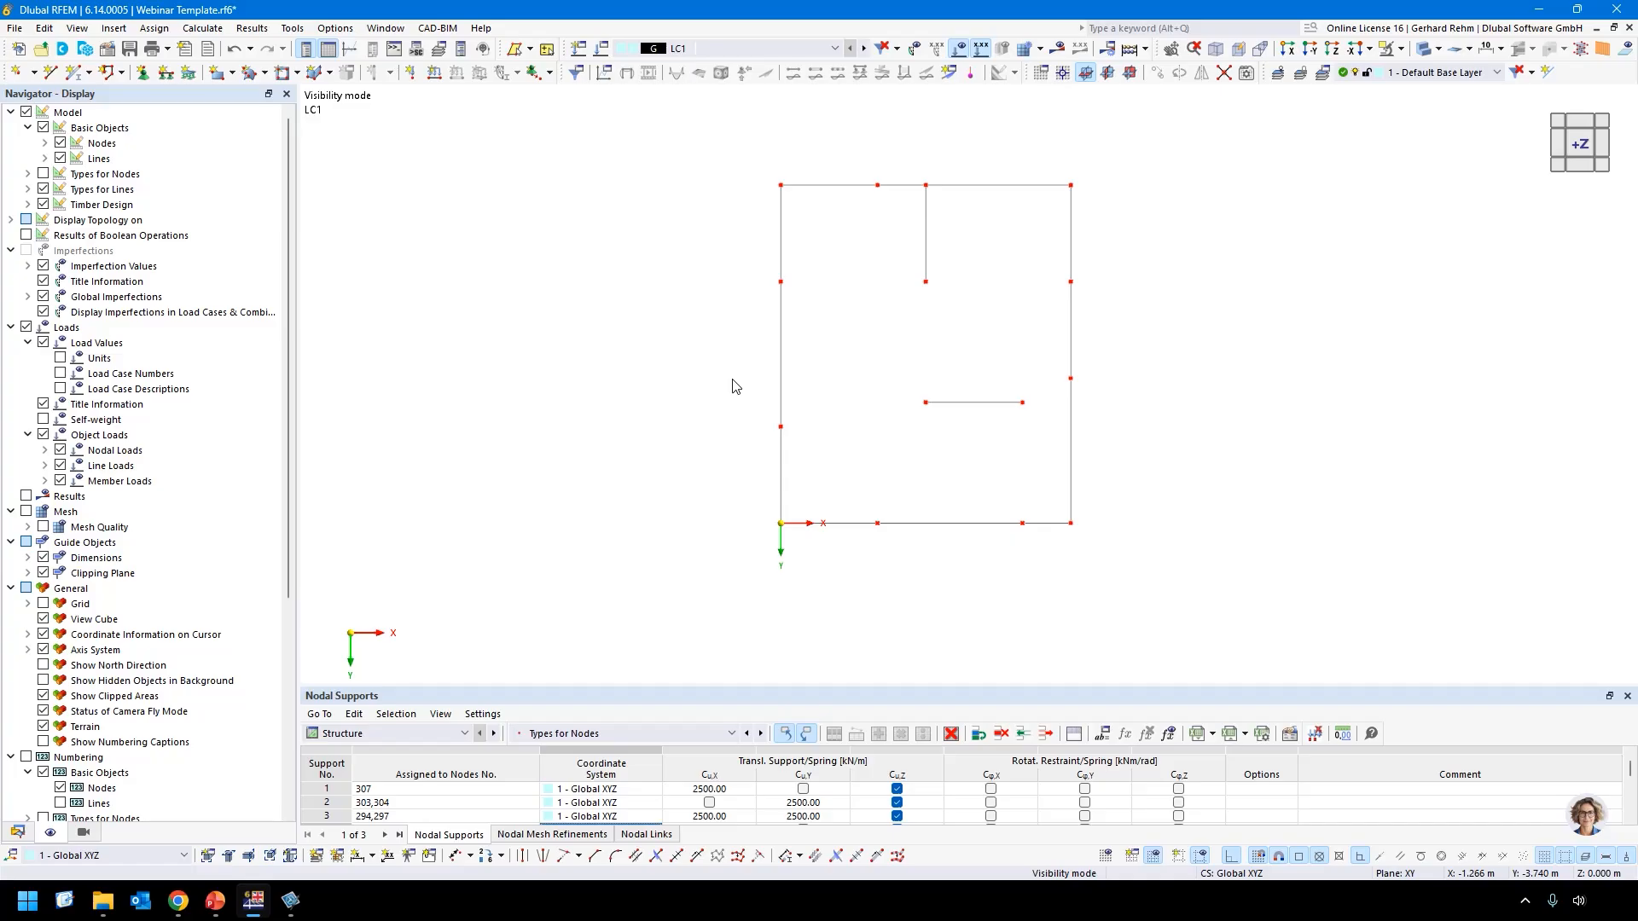
Start a new thickness of type Stiffness Matrix and set its bulk density to 1 kg/m³.
{"action": "left_click", "coordinate": [18, 832]}
{"action": "right_click", "coordinate": [94, 204]}
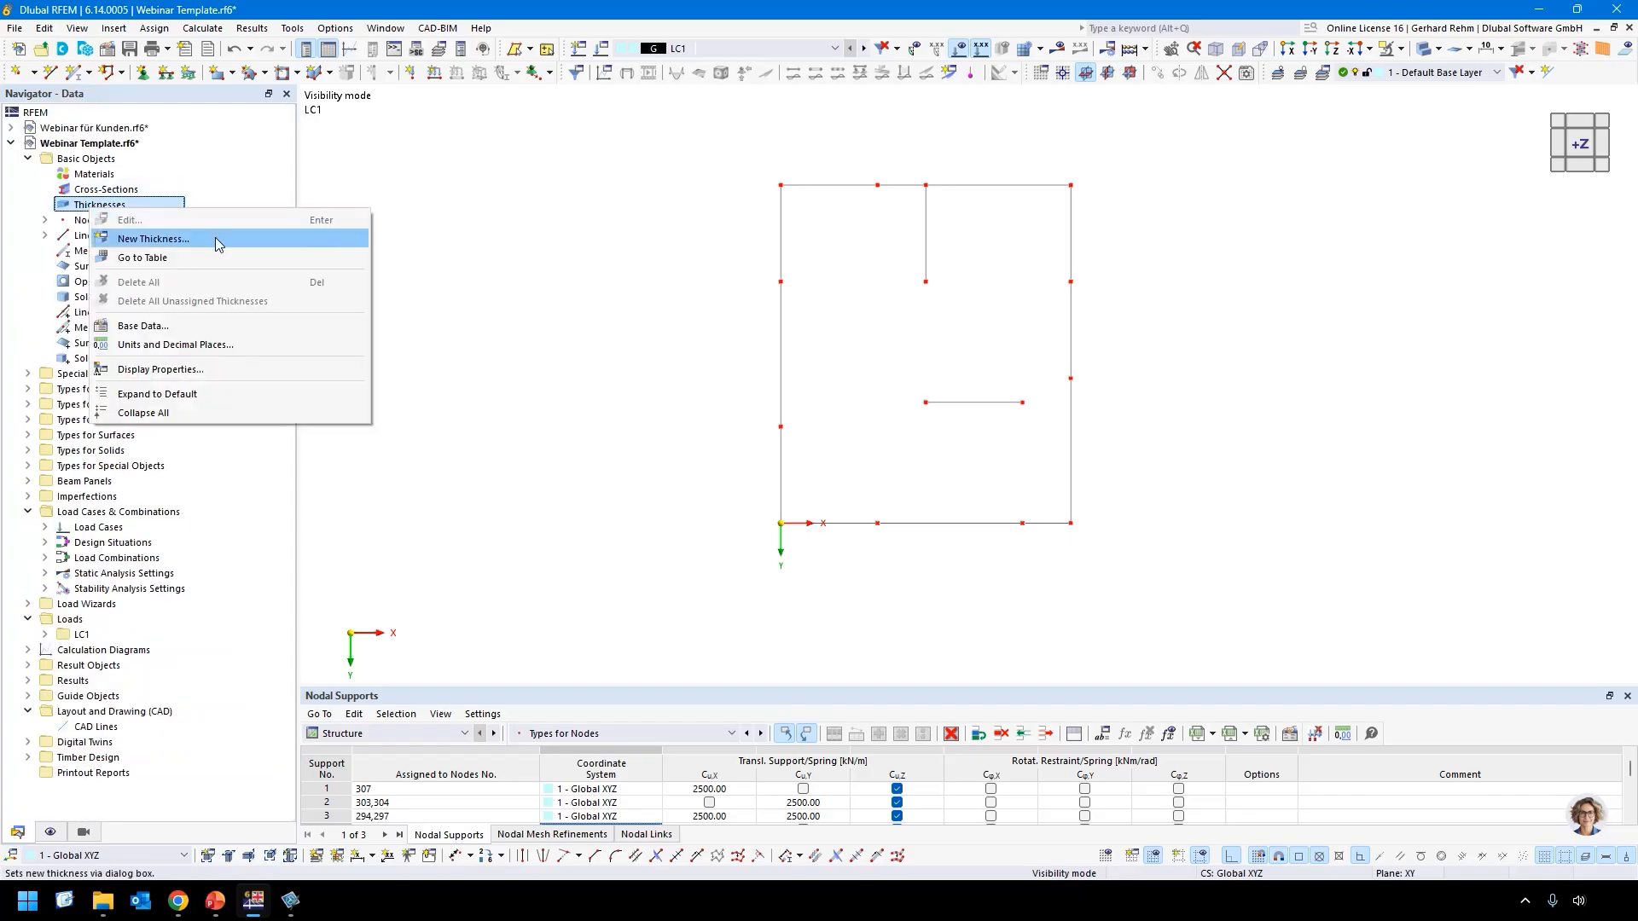
{"action": "left_click", "coordinate": [219, 238]}
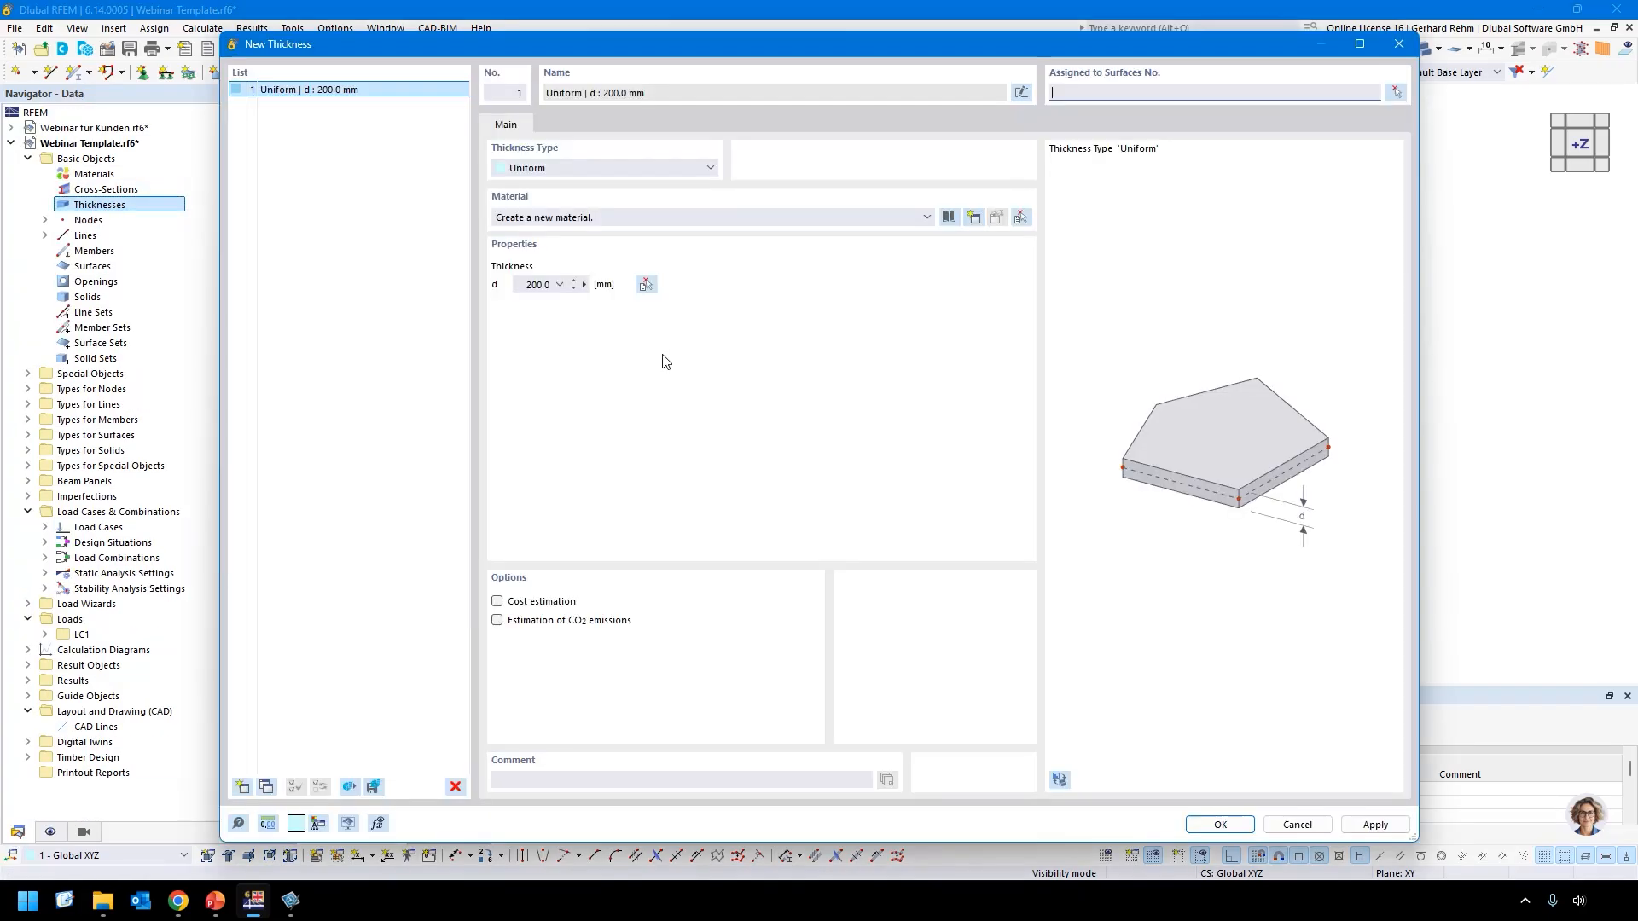
{"action": "left_click", "coordinate": [519, 170]}
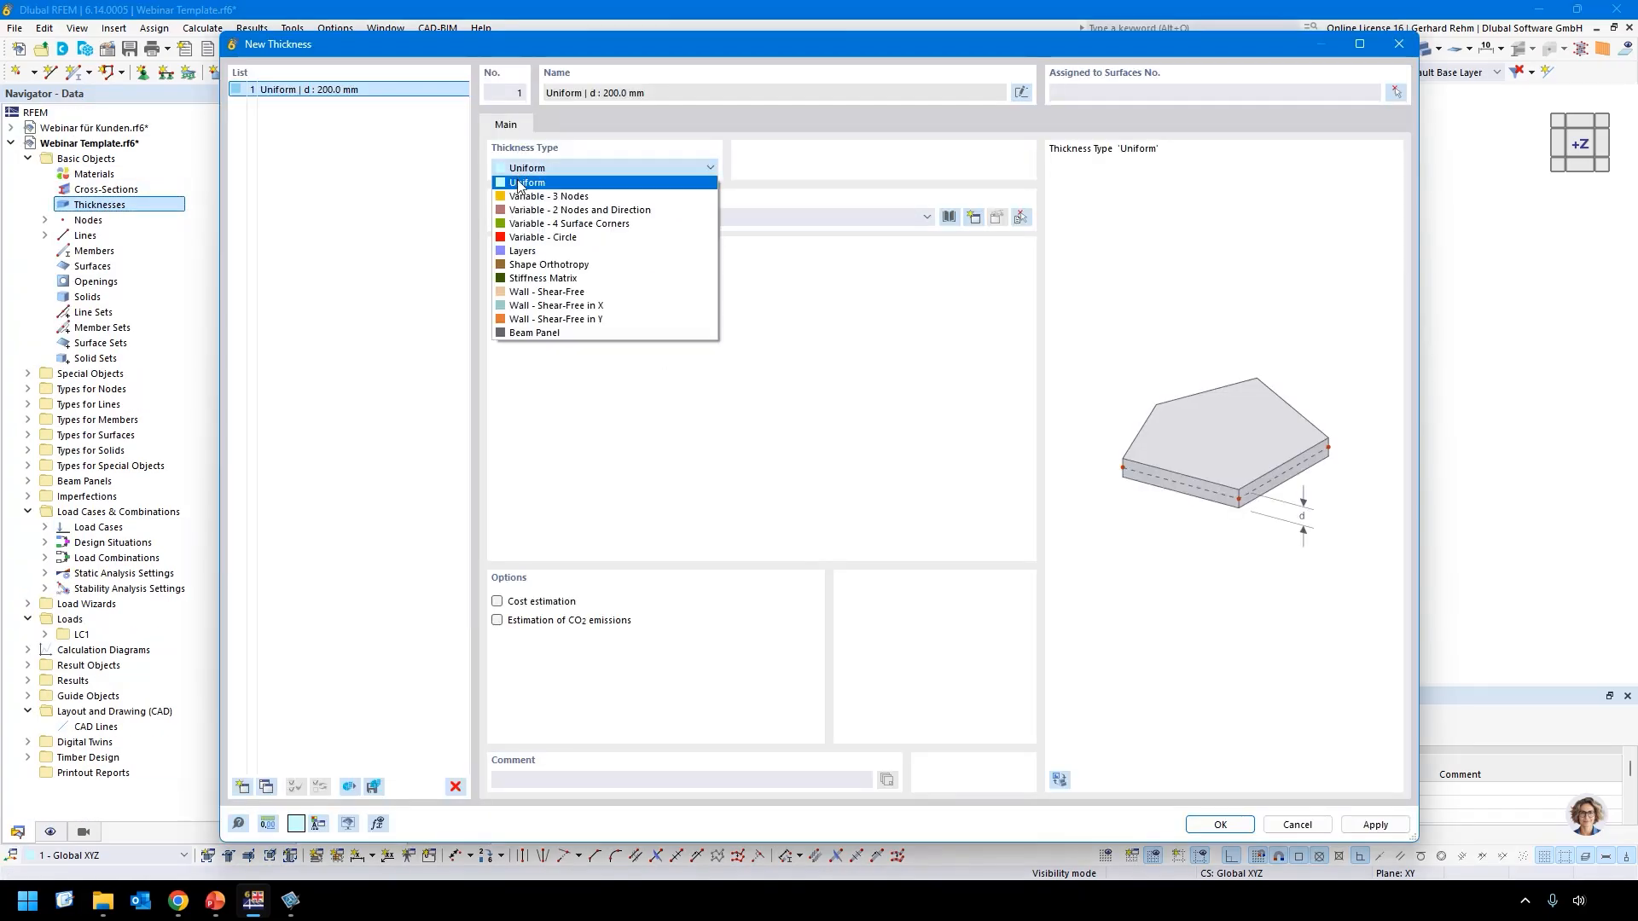
{"action": "left_click", "coordinate": [531, 279]}
{"action": "left_click", "coordinate": [573, 128]}
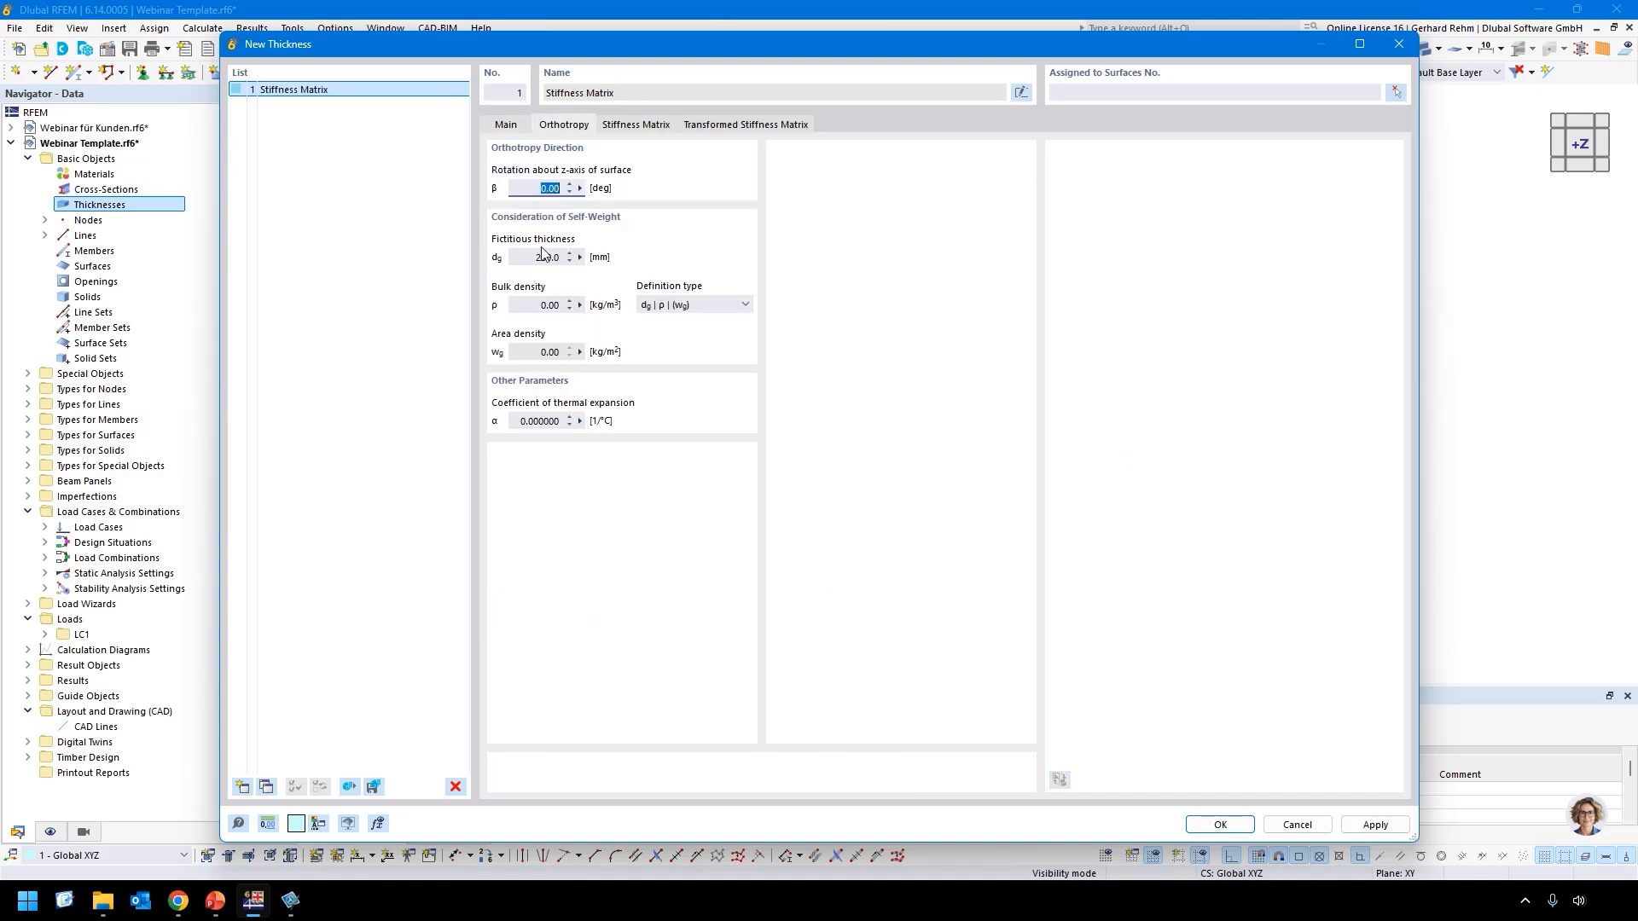
{"action": "left_click", "coordinate": [533, 305]}
{"action": "type", "text": "1"}
{"action": "key", "text": "Tab"}
Set the bending/torsional stiffness elements D11, D22 and D33 of the new thickness to 1 kNm.
{"action": "left_click", "coordinate": [636, 125]}
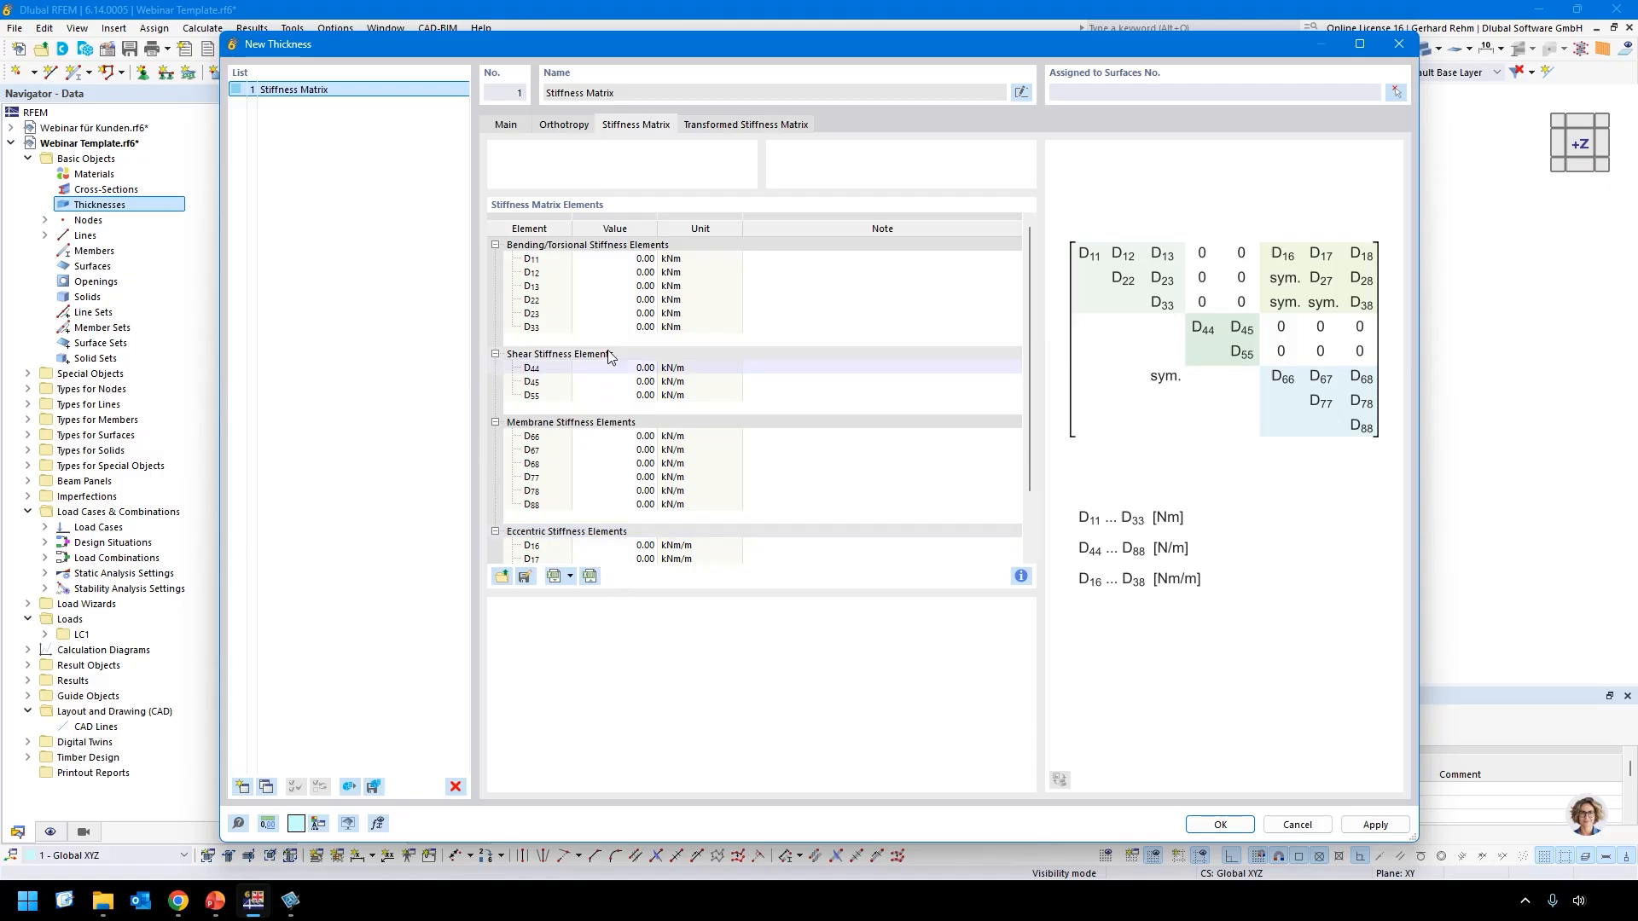
{"action": "left_click", "coordinate": [607, 262]}
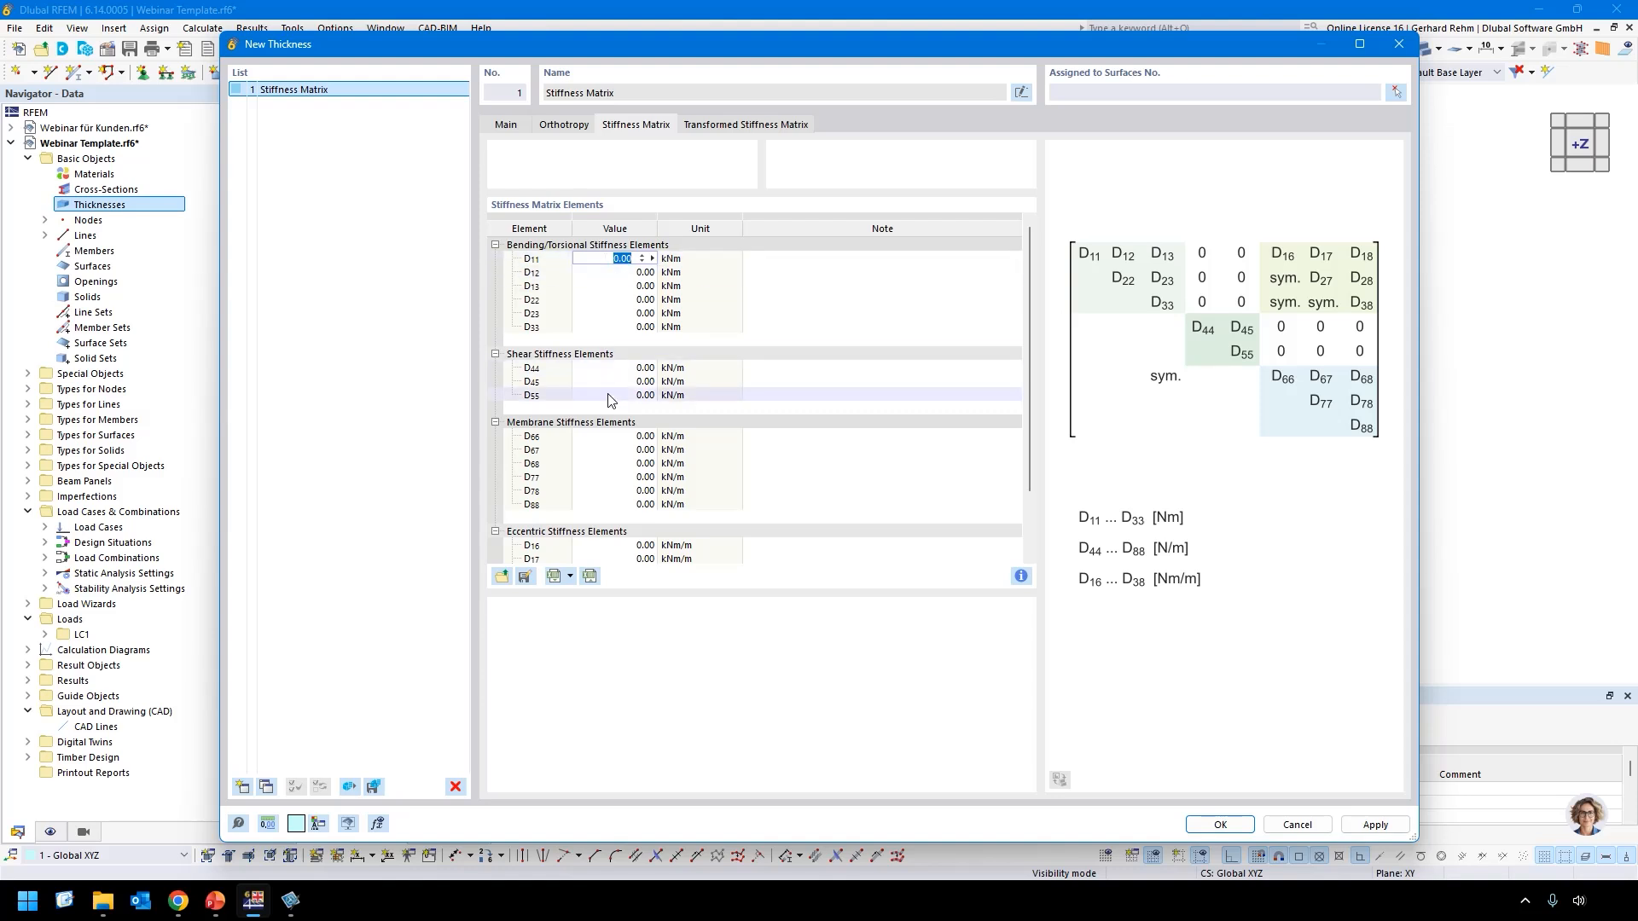
{"action": "type", "text": "1"}
{"action": "left_click", "coordinate": [609, 300]}
{"action": "type", "text": "1"}
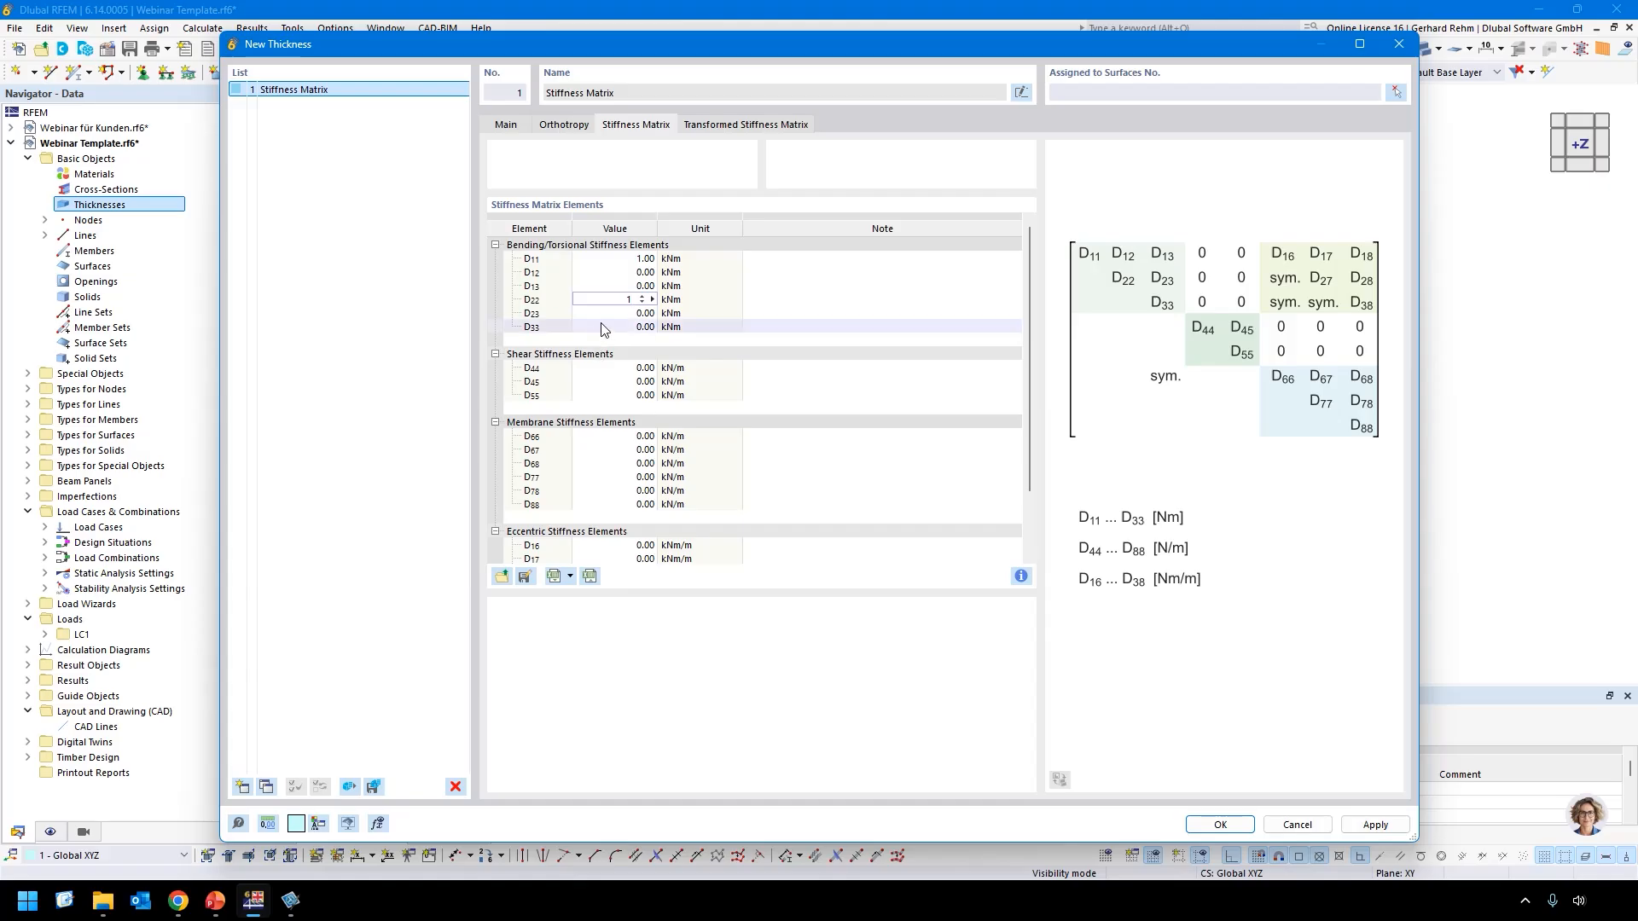
{"action": "left_click", "coordinate": [602, 328]}
{"action": "type", "text": "1"}
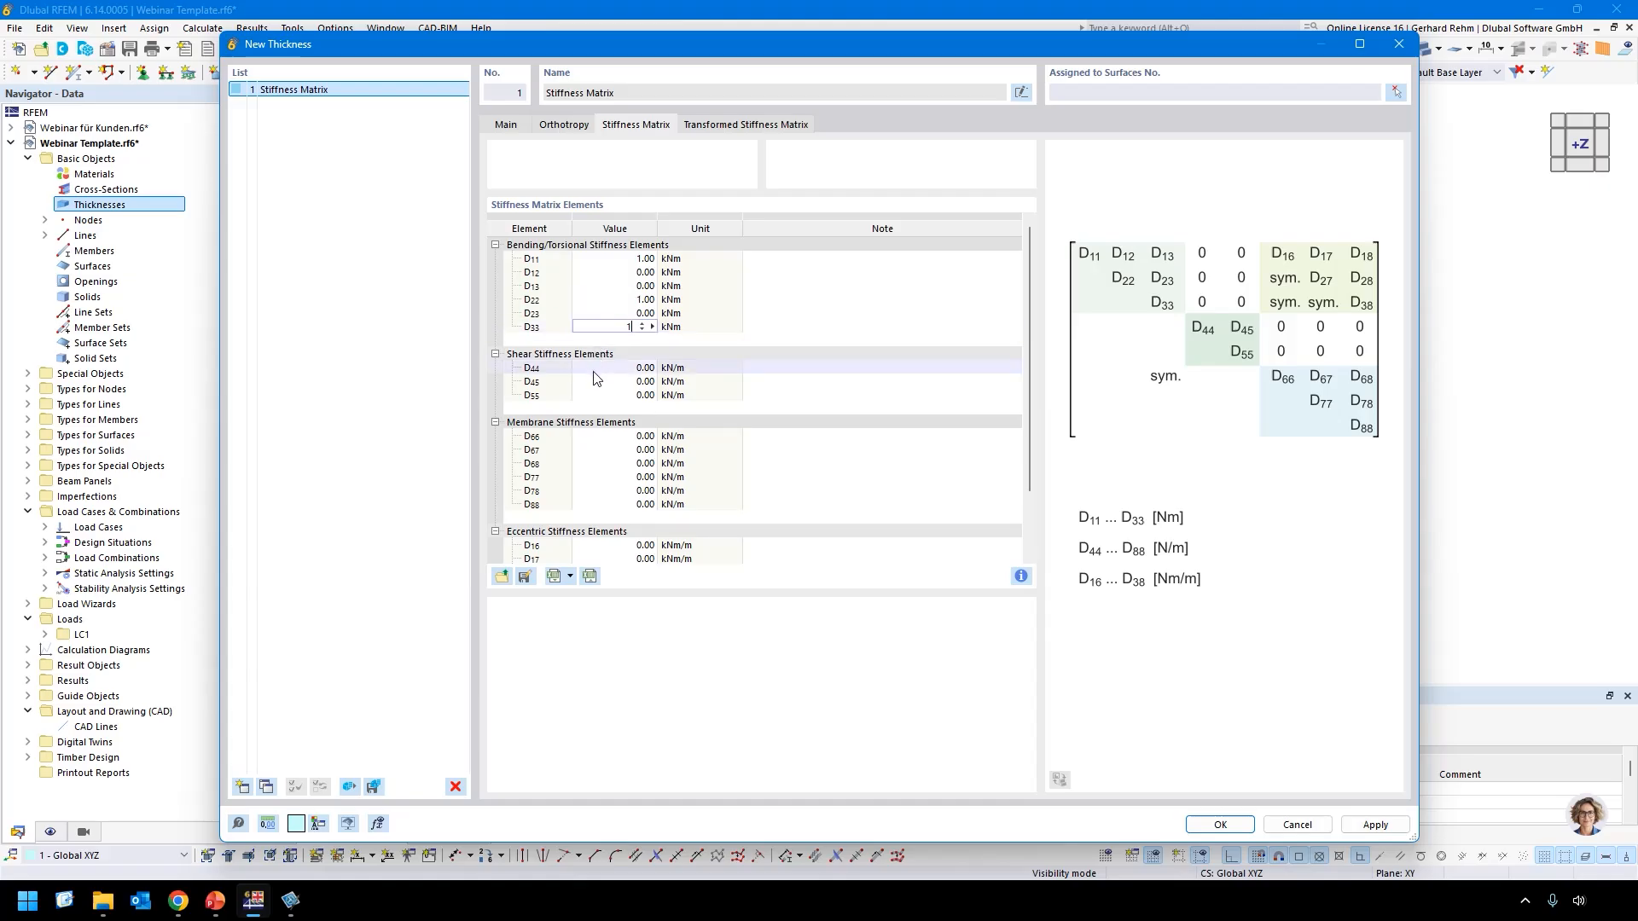
{"action": "left_click", "coordinate": [605, 299]}
{"action": "left_click", "coordinate": [605, 327]}
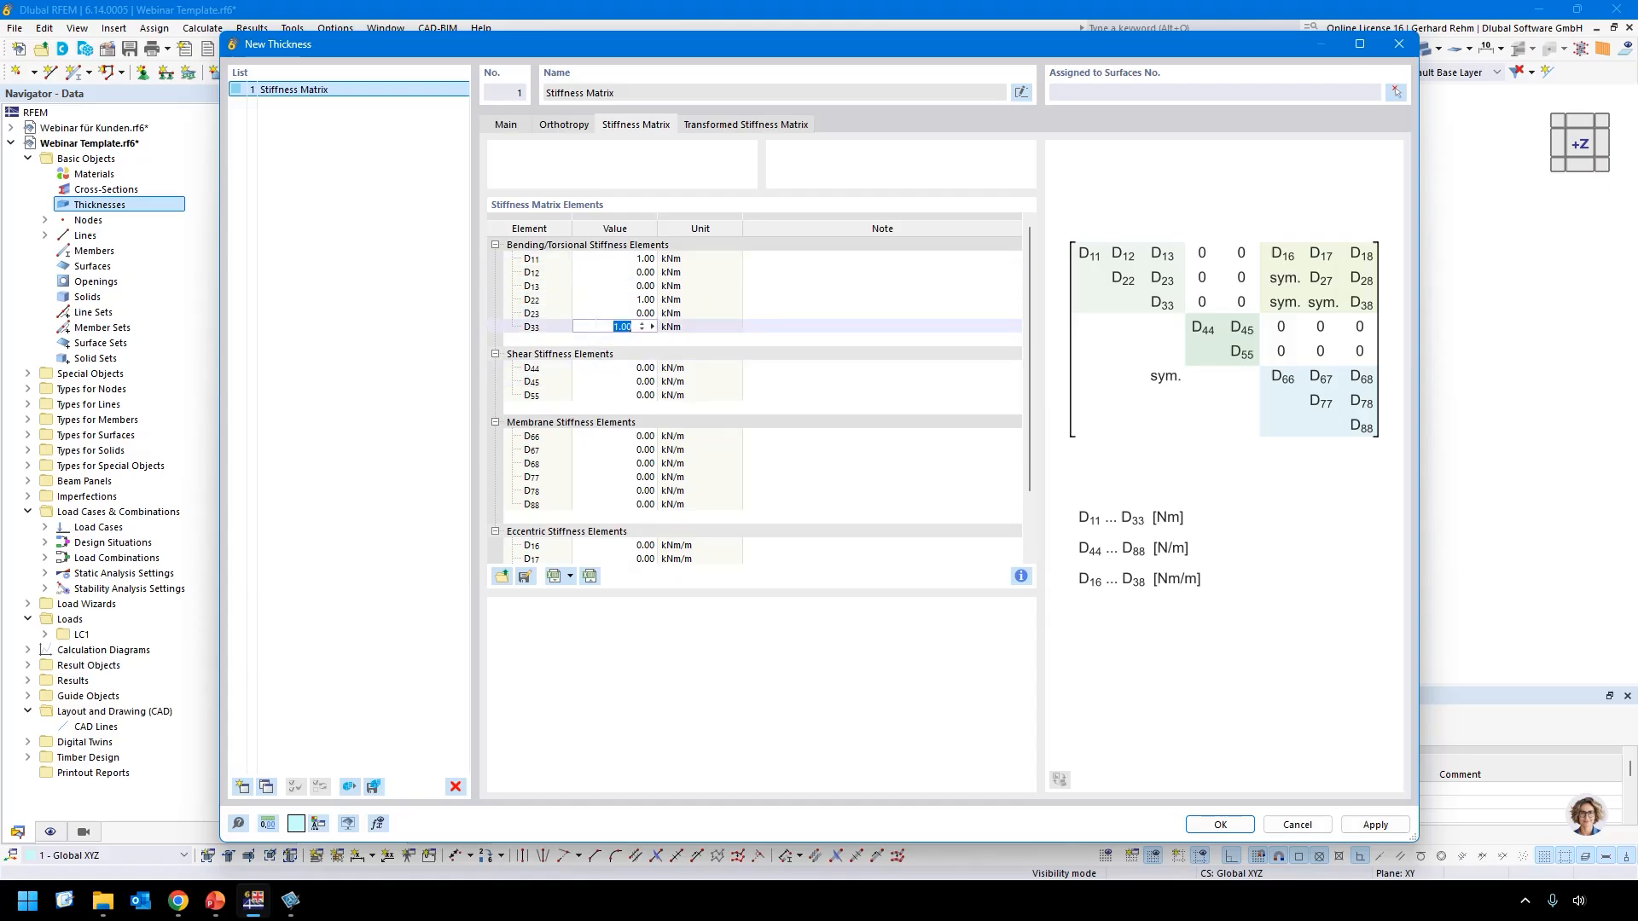
Set the shear stiffness elements D44 and D55 to 1 kN/m.
{"action": "left_click", "coordinate": [609, 368]}
{"action": "type", "text": "1"}
{"action": "left_click", "coordinate": [609, 395]}
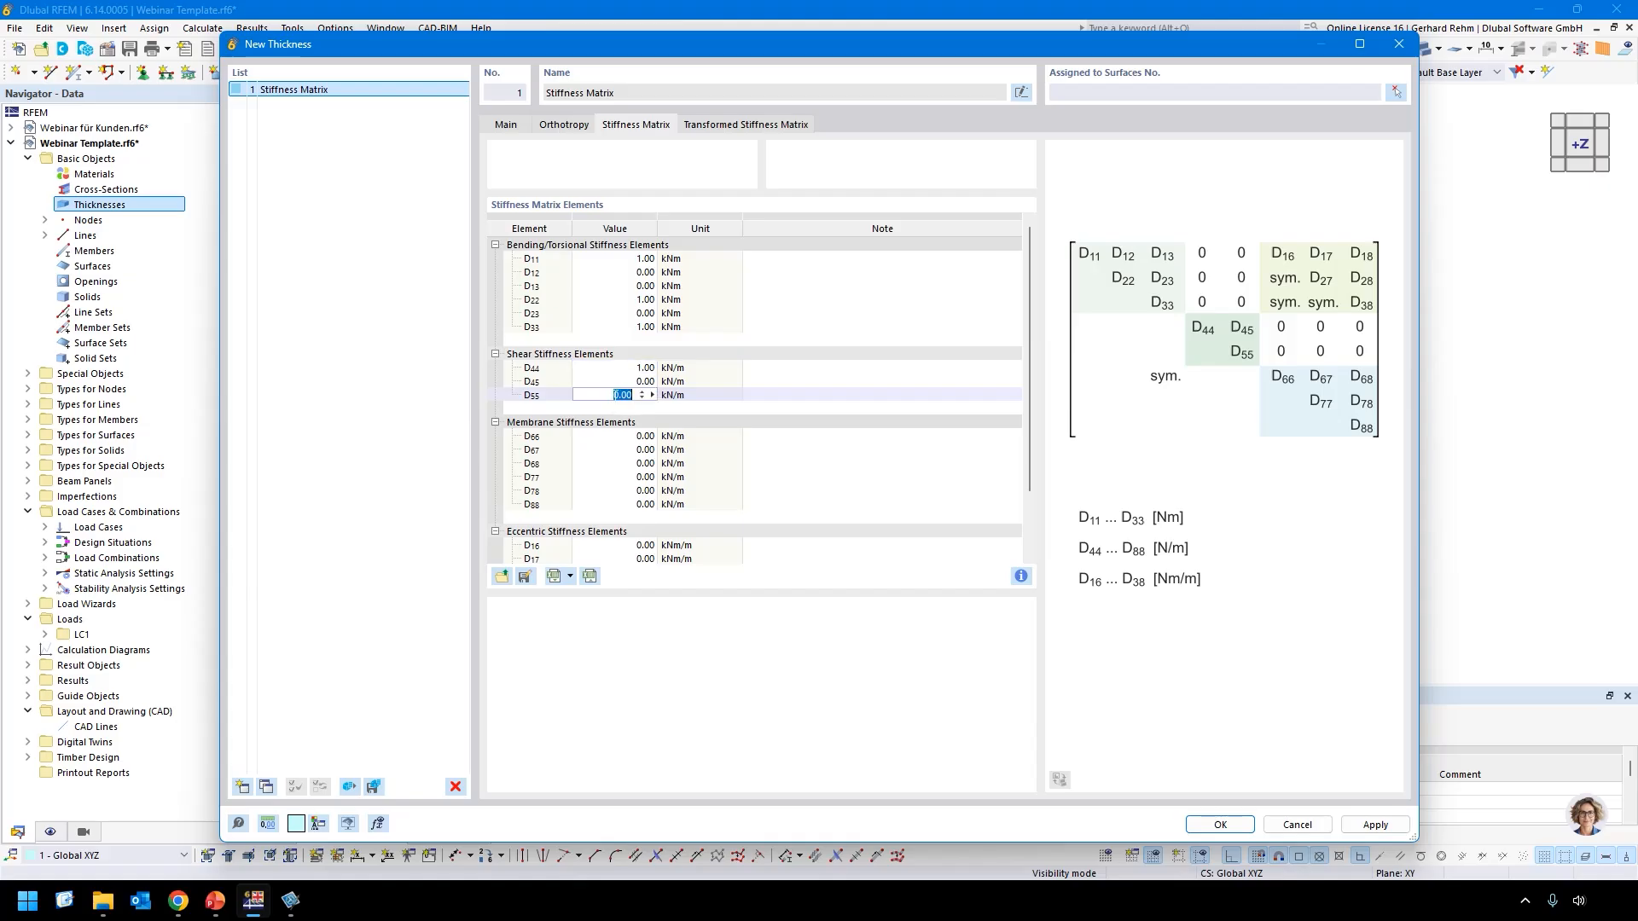
{"action": "type", "text": "1"}
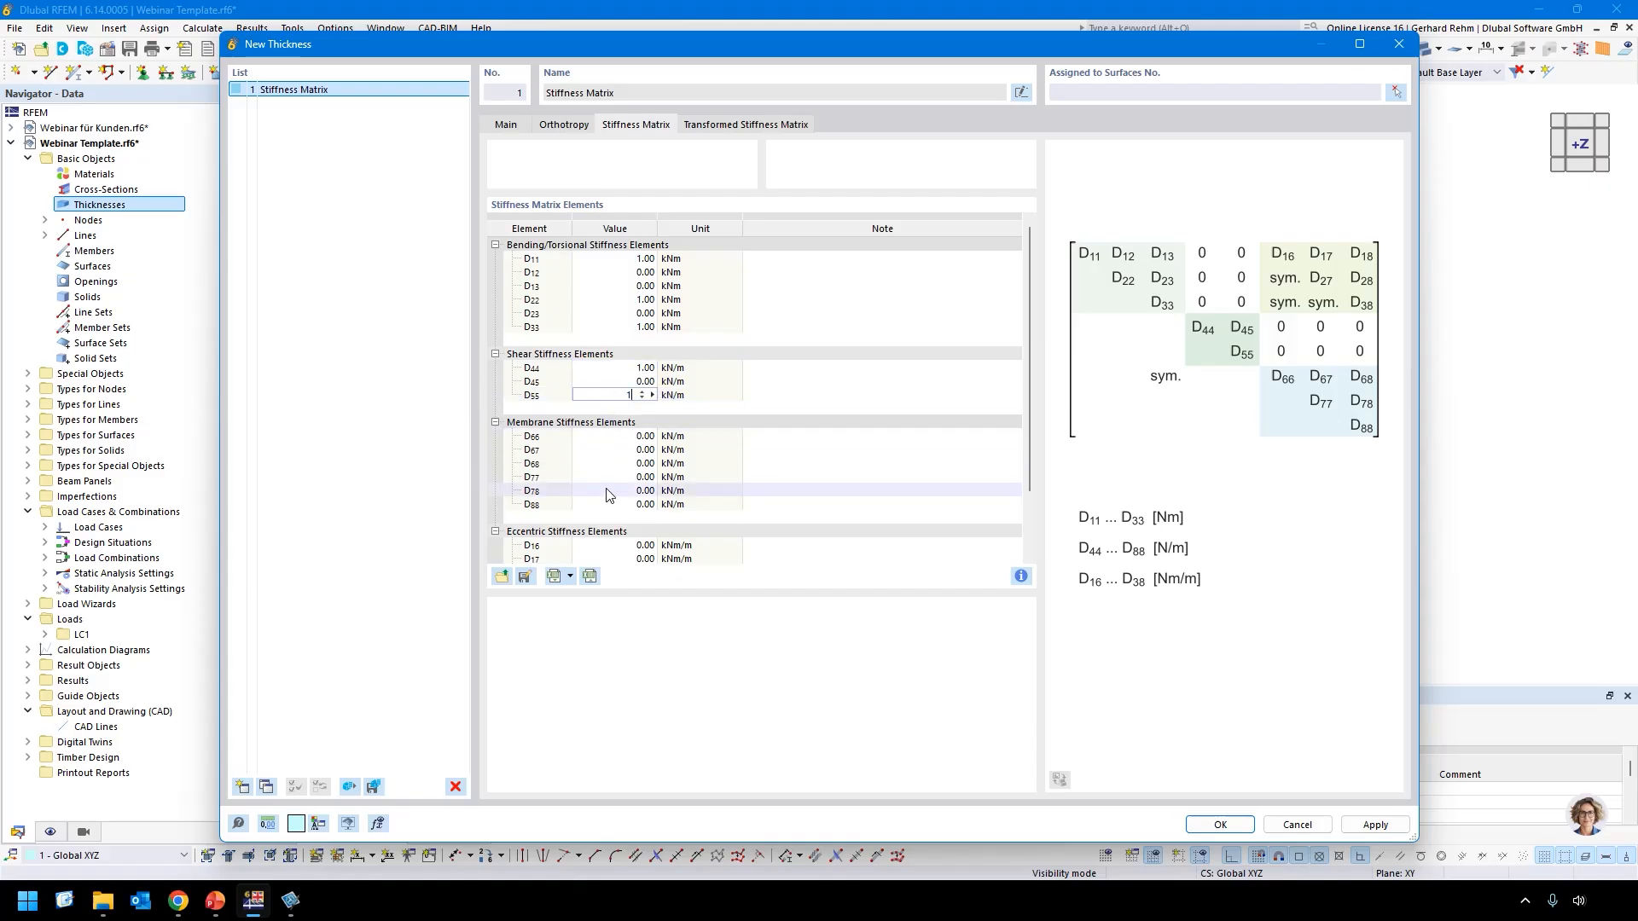
Set the membrane stiffness elements D66, D77 and D88 to 1.00e+11 kN/m and save the thickness.
{"action": "left_click", "coordinate": [614, 436]}
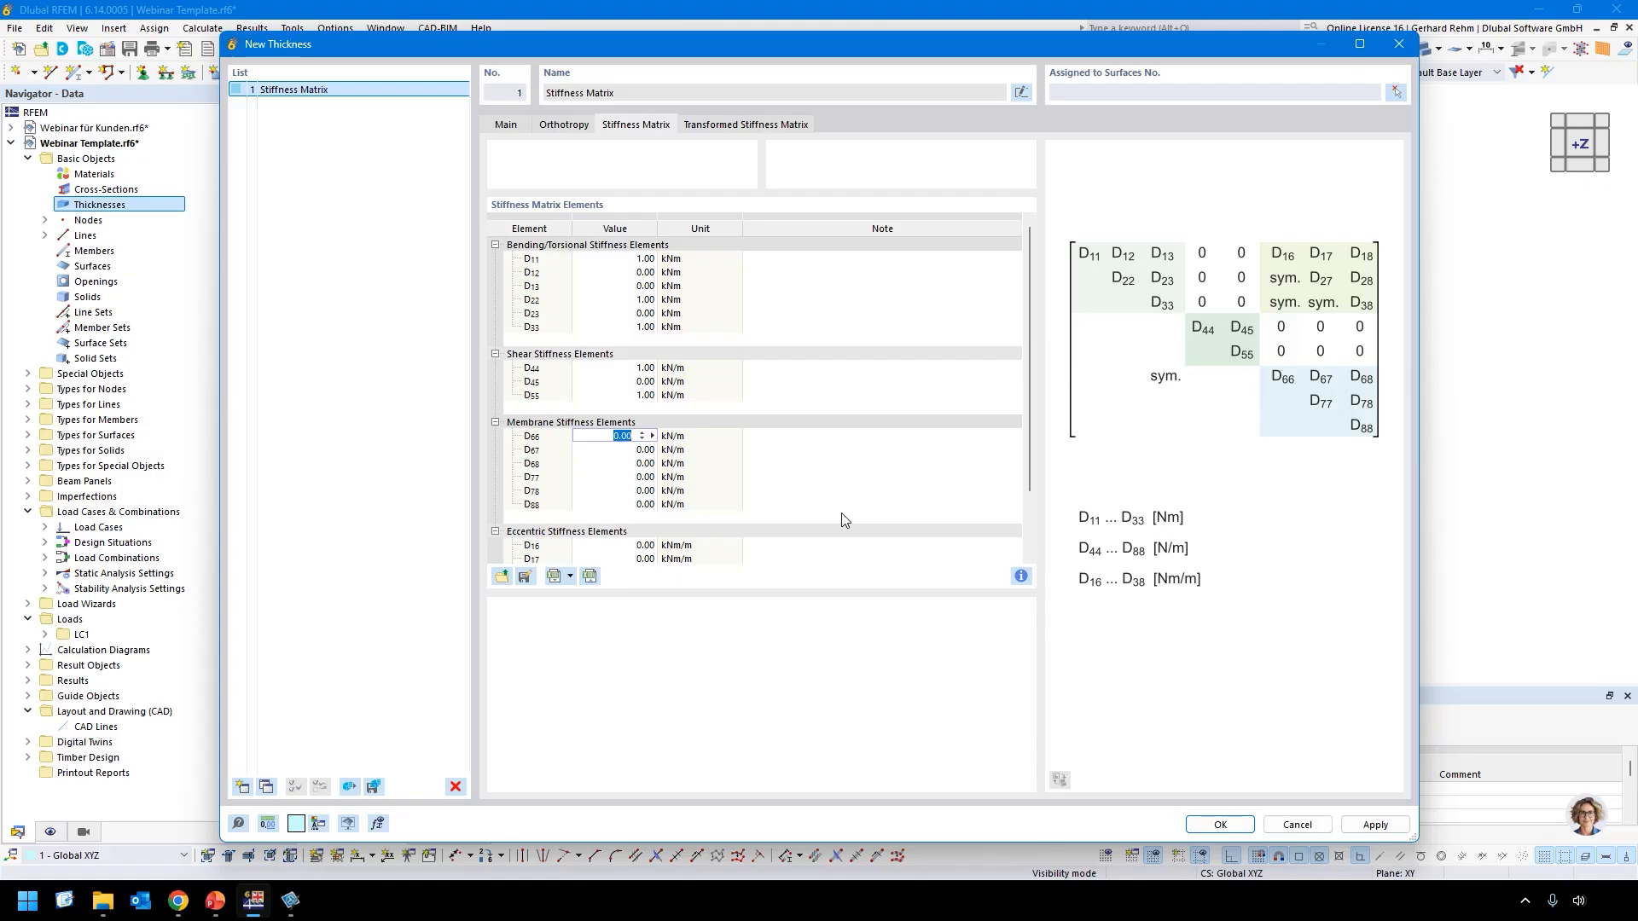
{"action": "type", "text": "1.00e+11"}
{"action": "key", "text": "Down"}
{"action": "key", "text": "Down"}
{"action": "key", "text": "Down"}
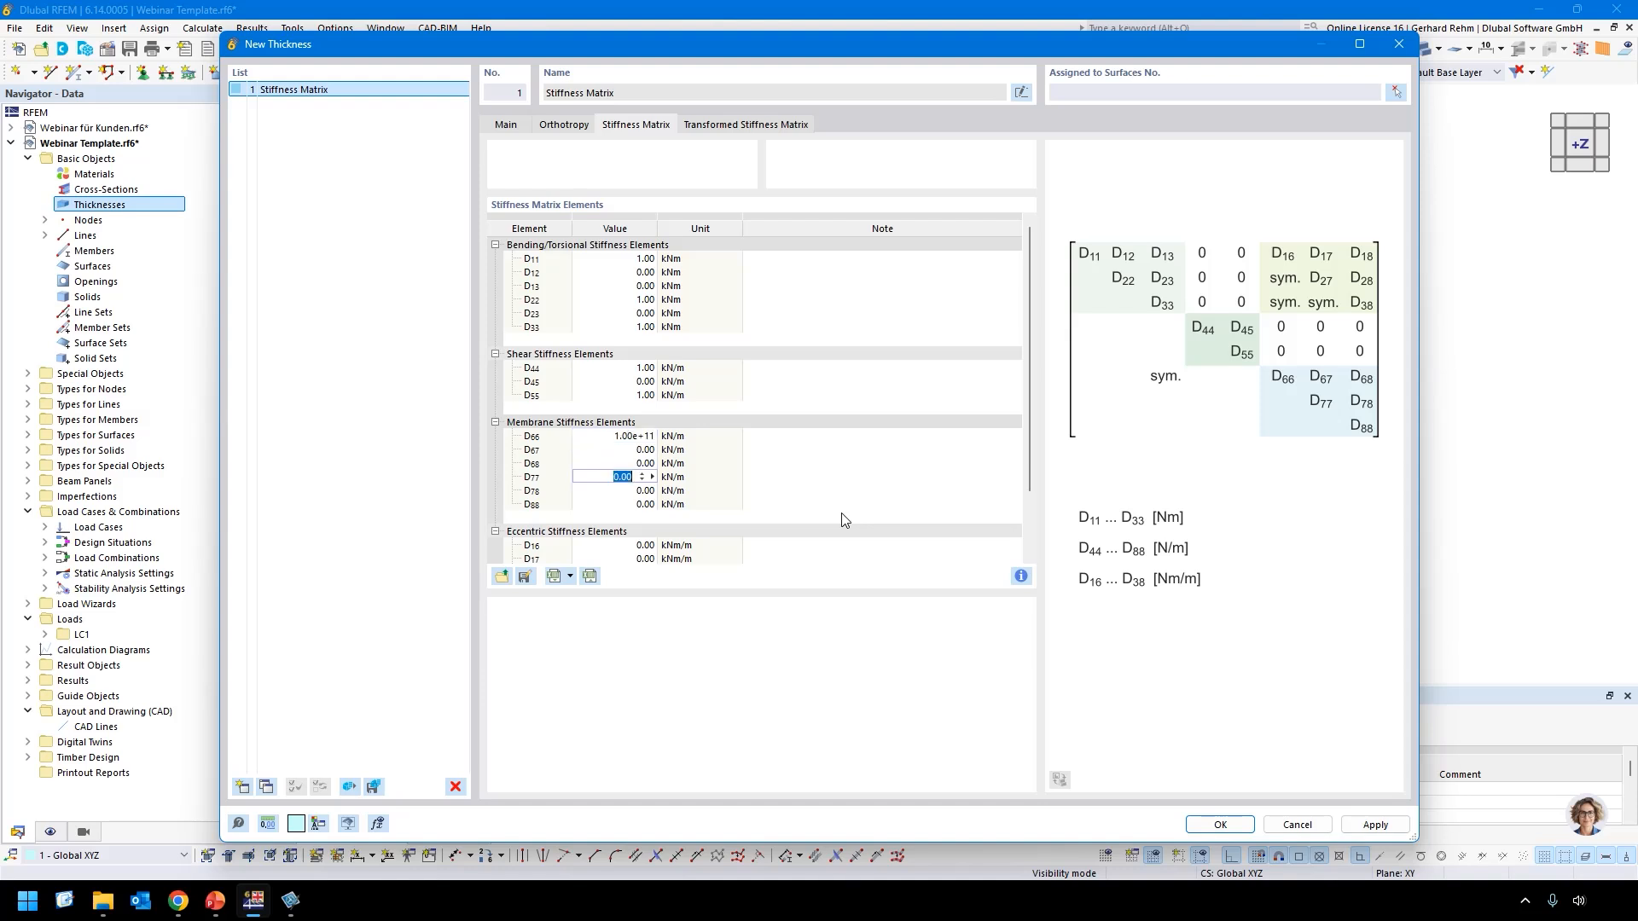
{"action": "type", "text": "1.00e+11"}
{"action": "key", "text": "Down"}
{"action": "key", "text": "Down"}
{"action": "type", "text": "1"}
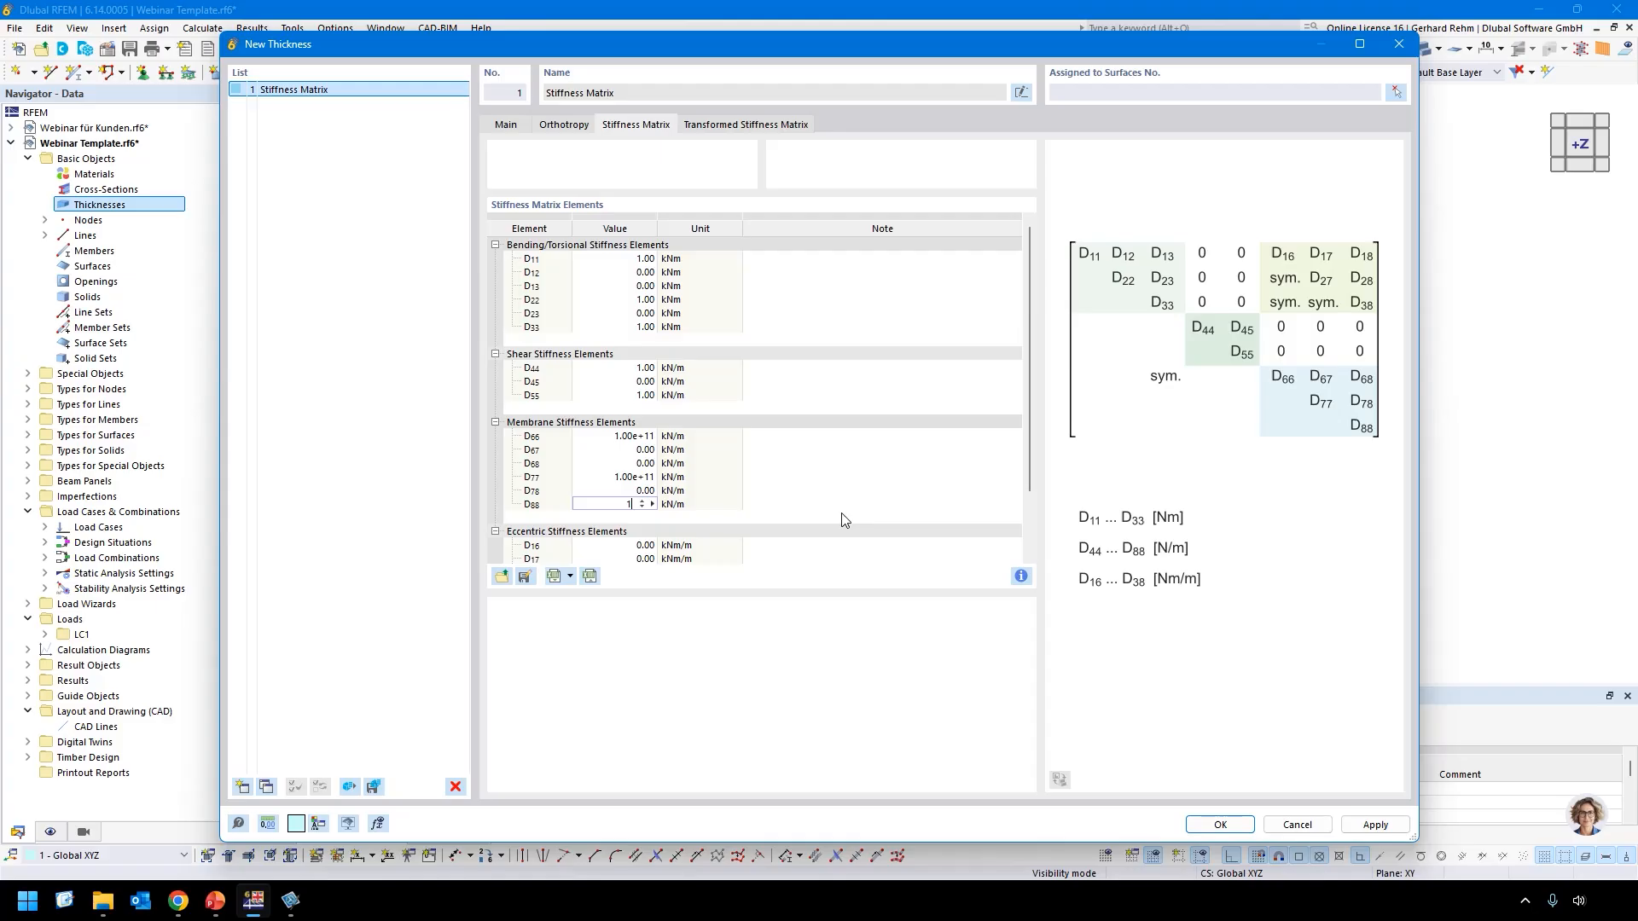
{"action": "key", "text": "Down"}
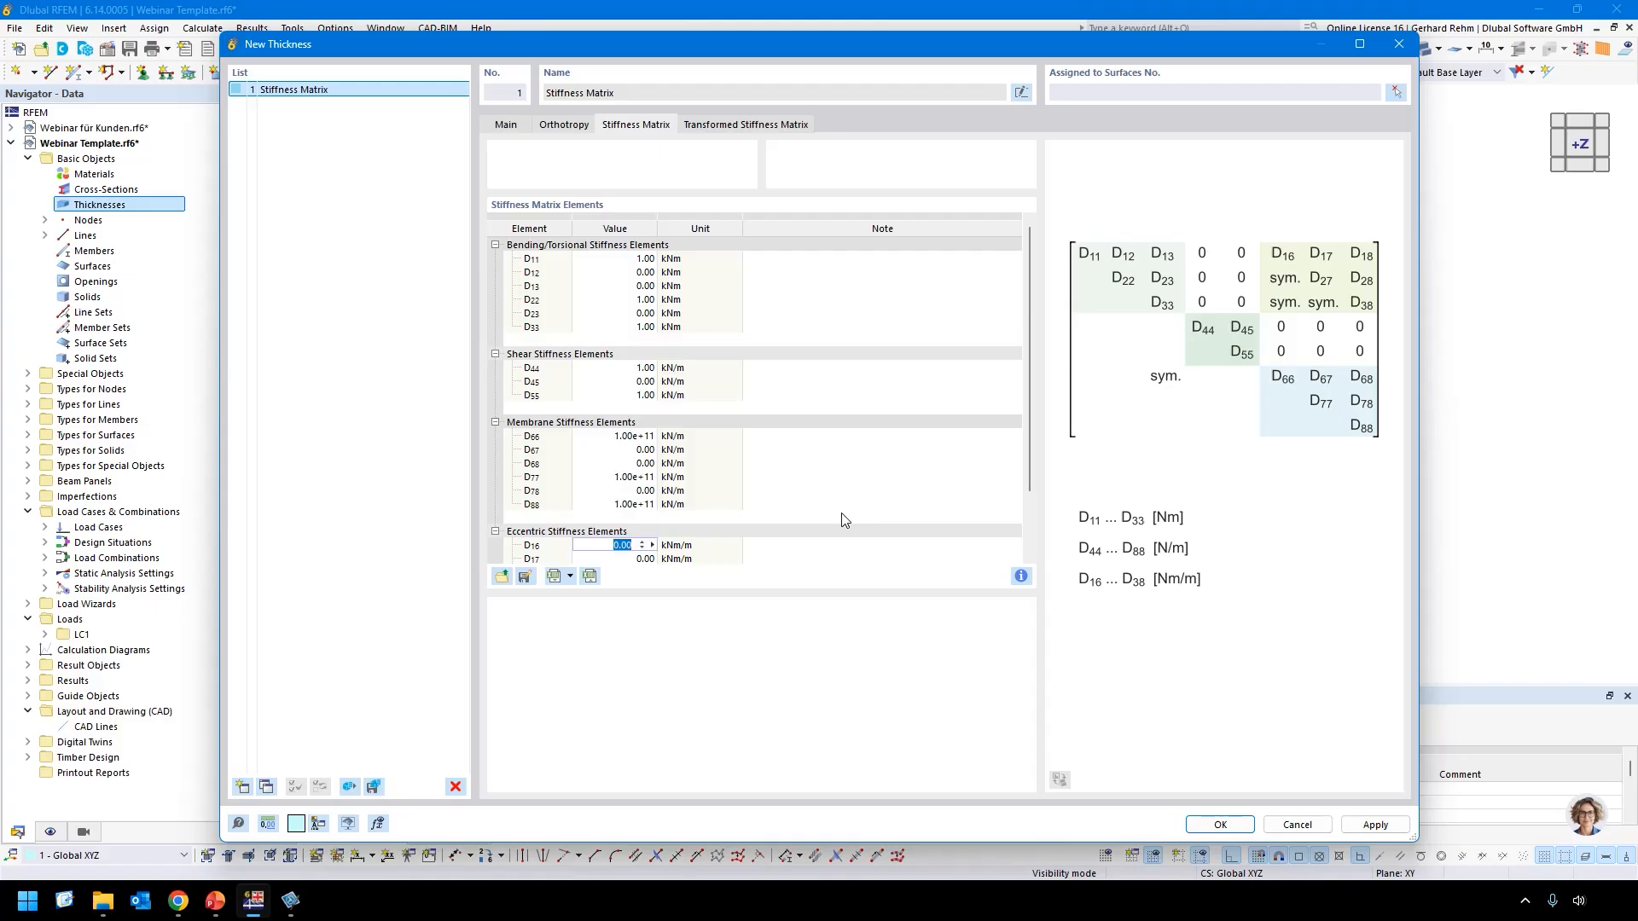
{"action": "left_click", "coordinate": [1210, 824]}
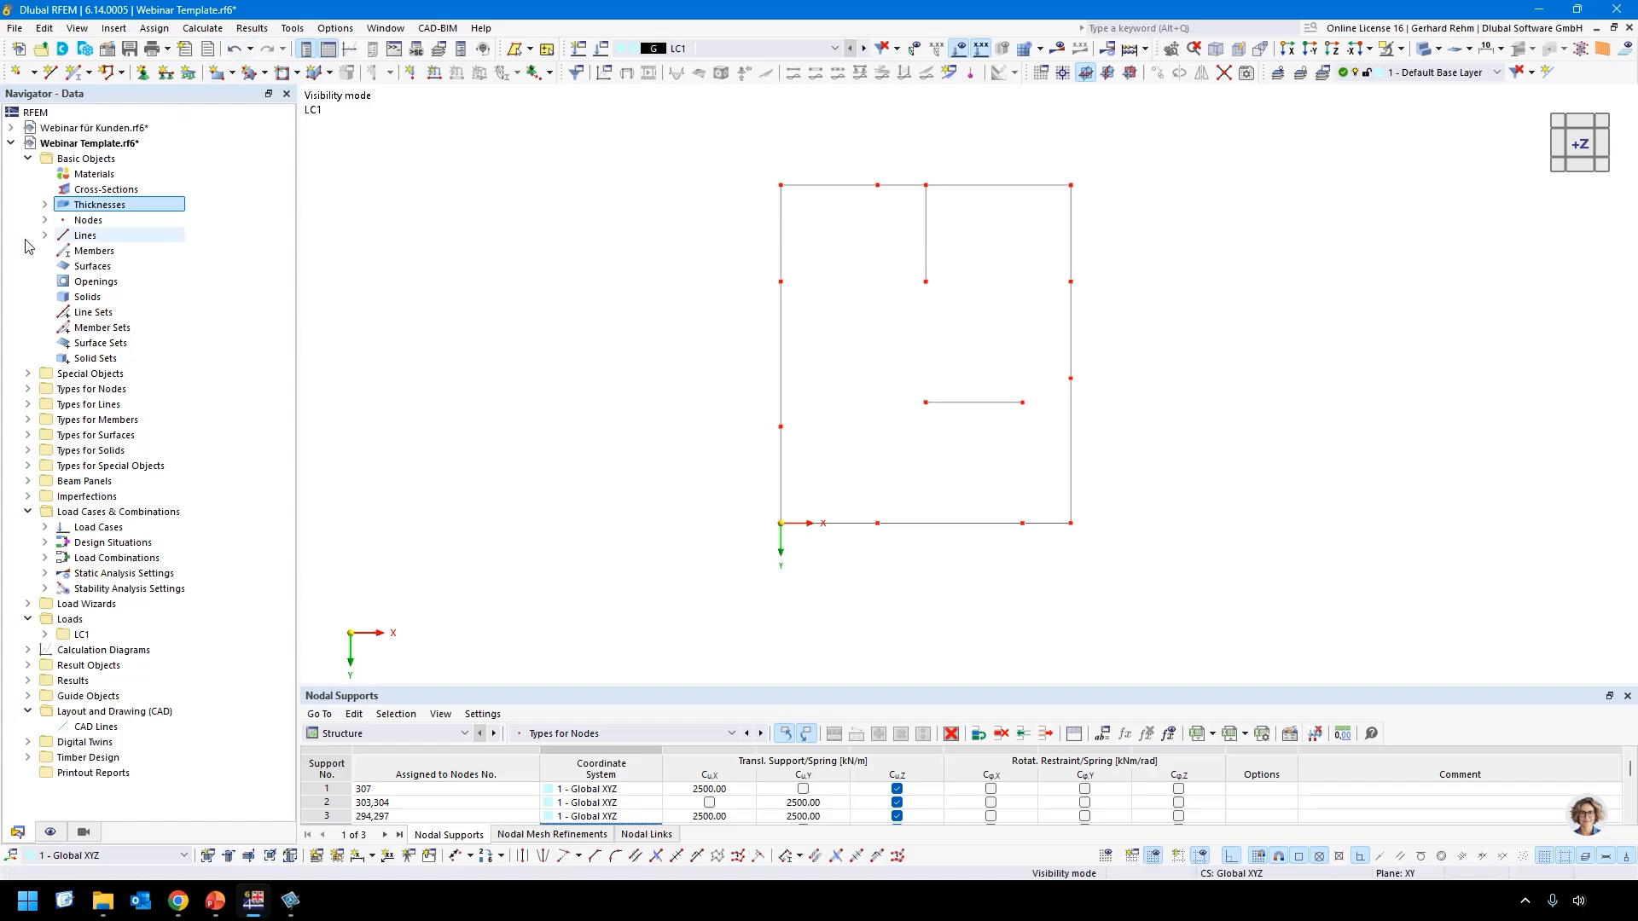
Create a standard surface with the Stiffness Matrix thickness from the floor plan's outer boundary lines and display it transparently.
{"action": "left_click", "coordinate": [231, 72]}
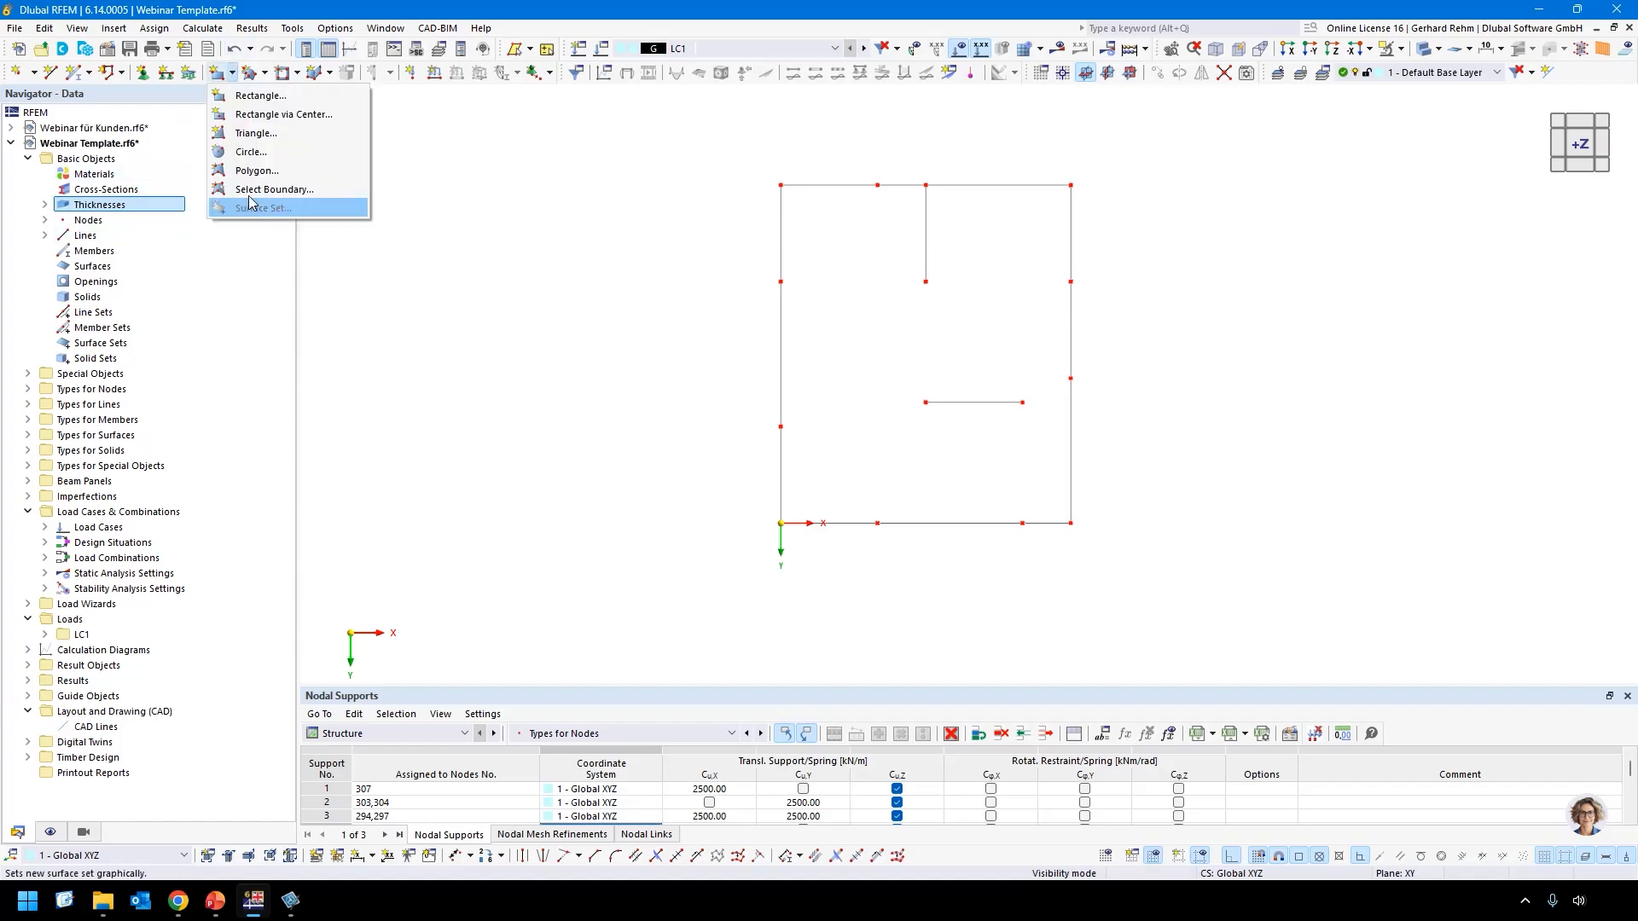
{"action": "left_click", "coordinate": [265, 207]}
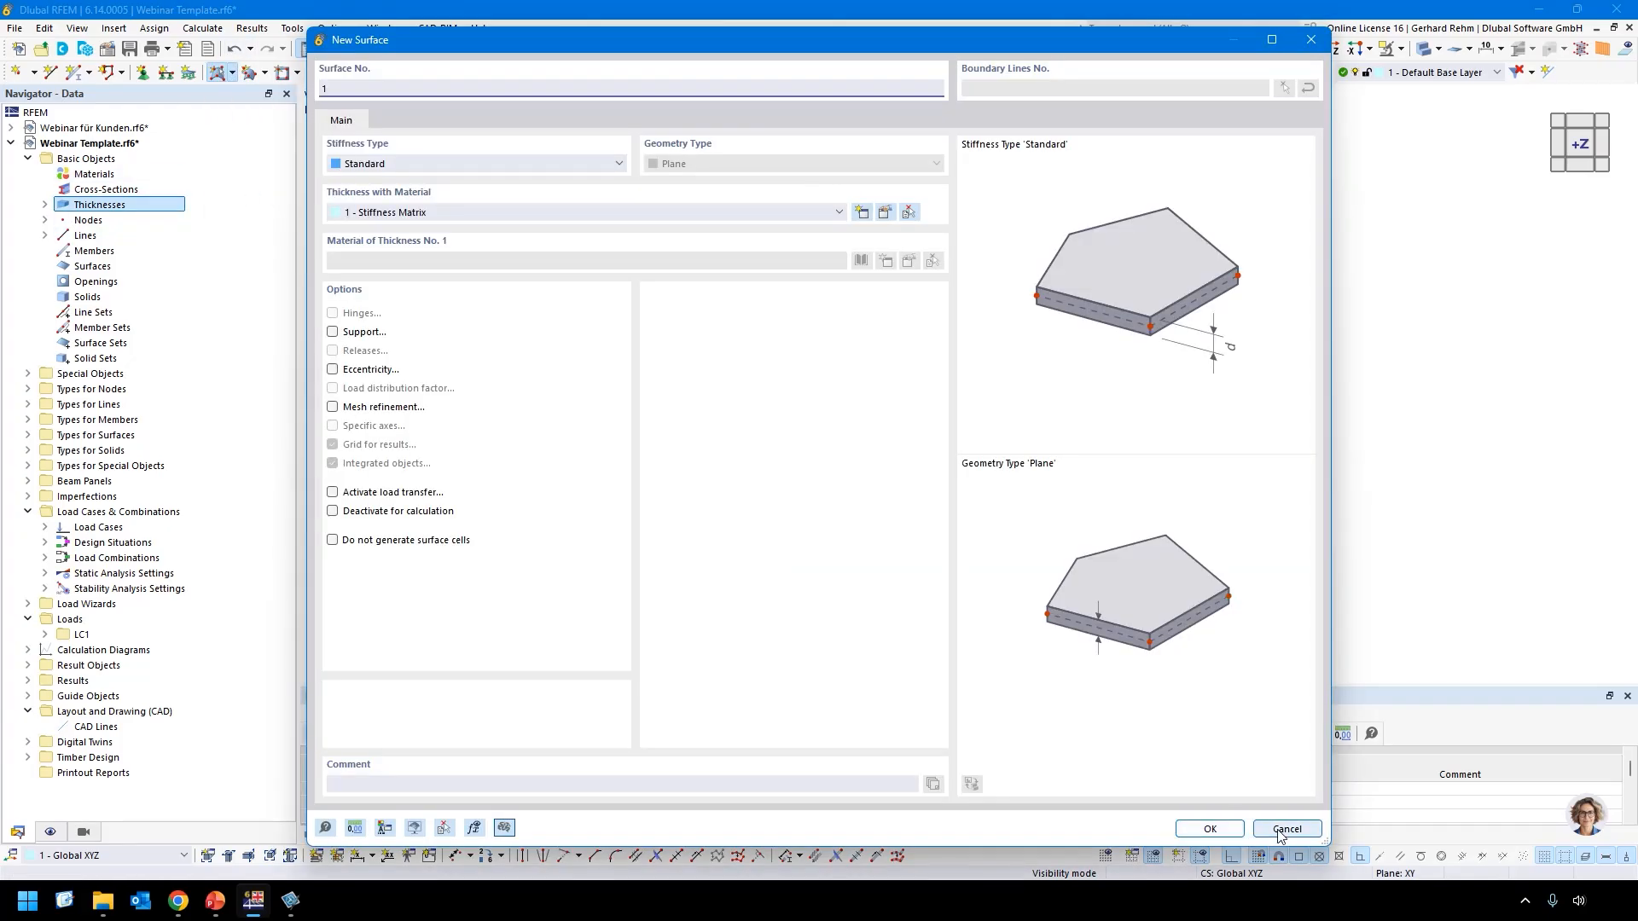
{"action": "left_click", "coordinate": [1214, 831]}
{"action": "left_click", "coordinate": [838, 186]}
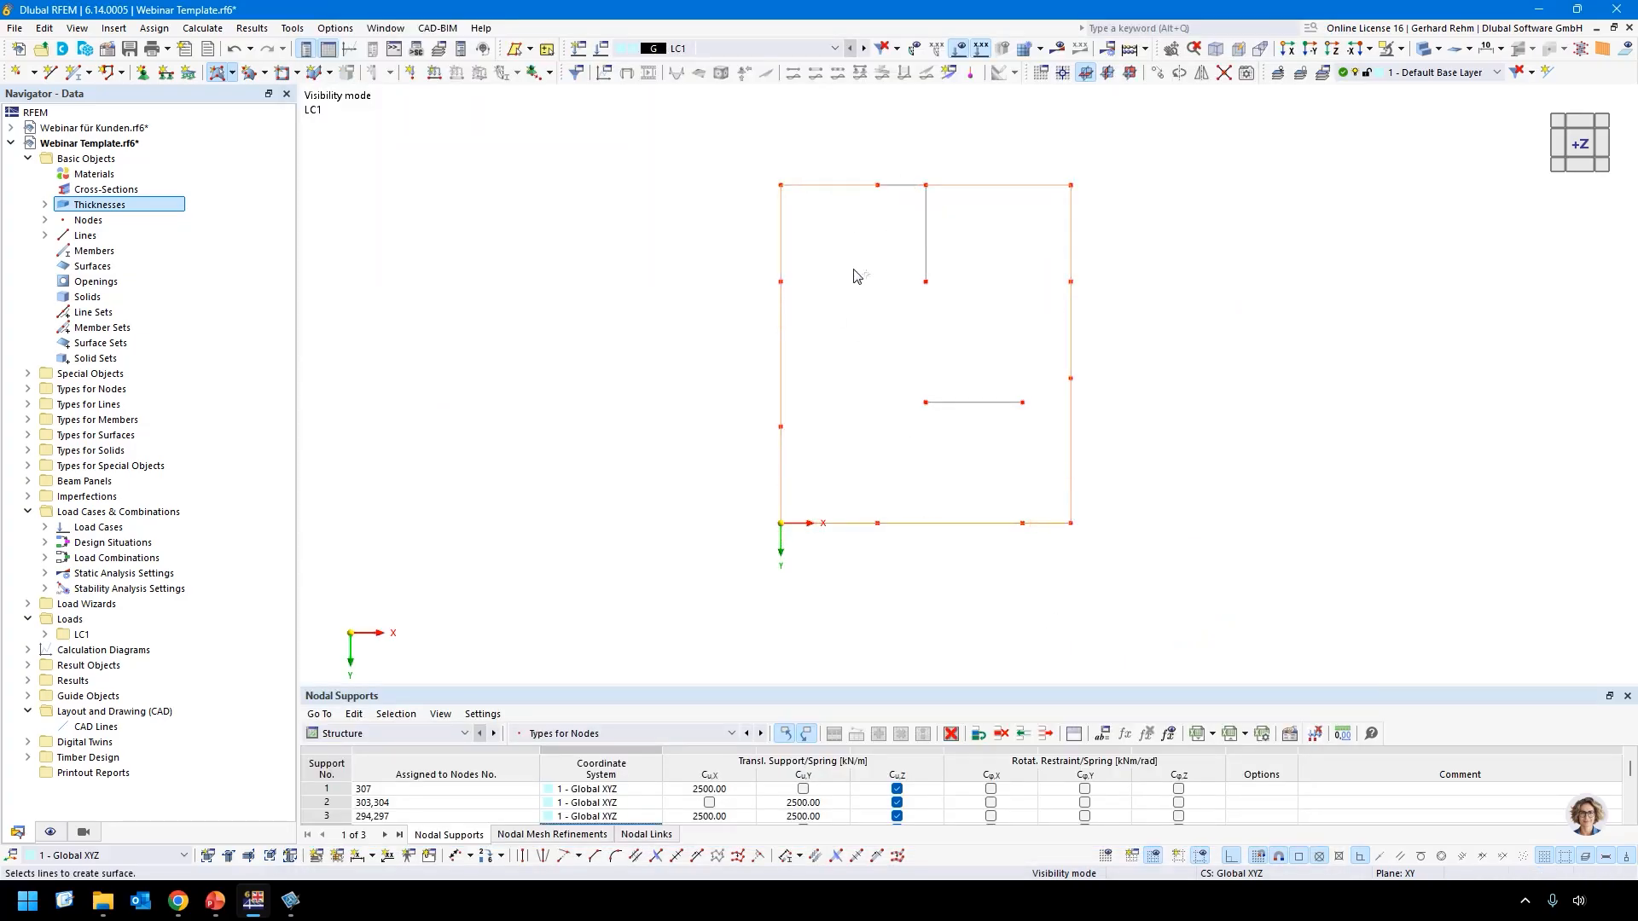
{"action": "left_click", "coordinate": [904, 185]}
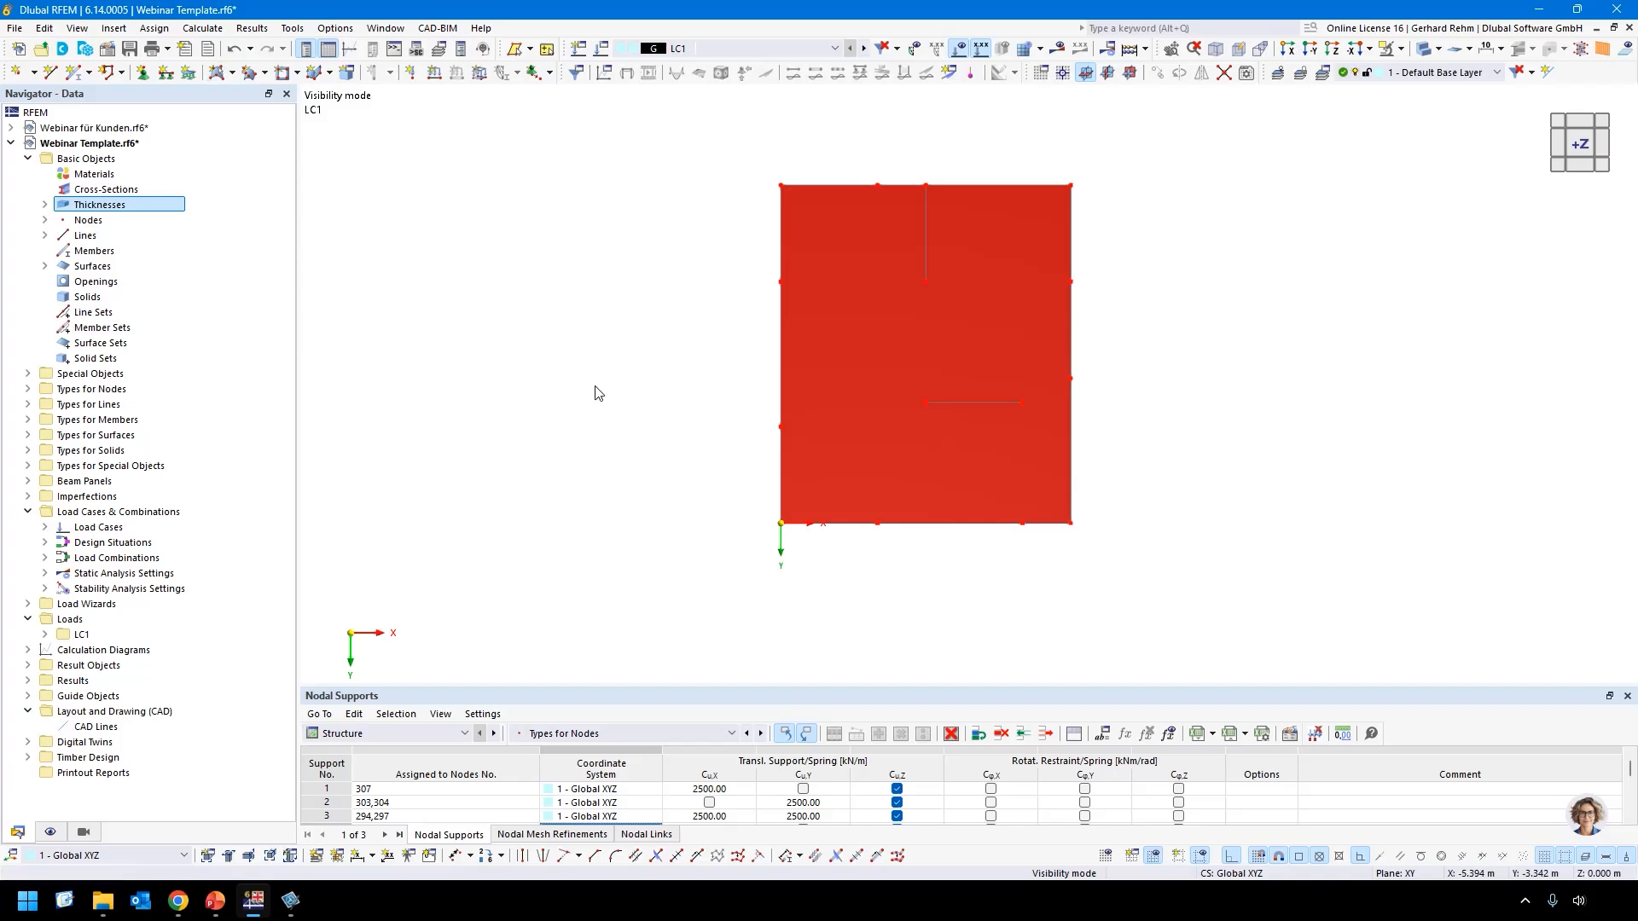
{"action": "left_click", "coordinate": [1424, 51]}
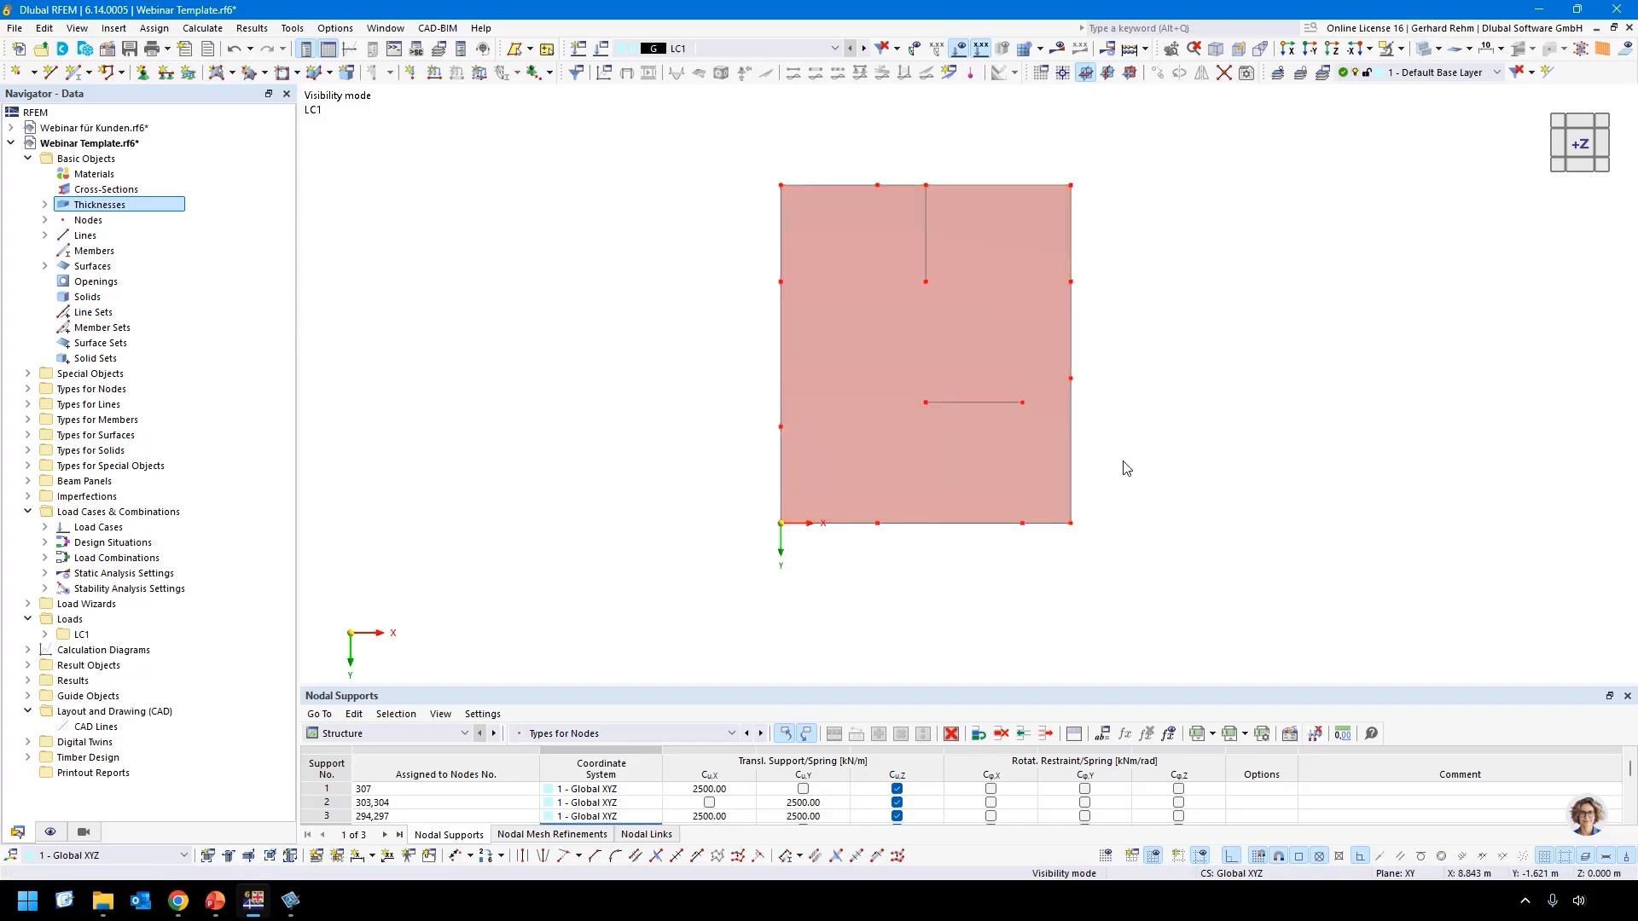
Apply a uniform line load of 6.03 kN/m in the global X direction to the left edge lines of the floor surface.
{"action": "left_click", "coordinate": [434, 72]}
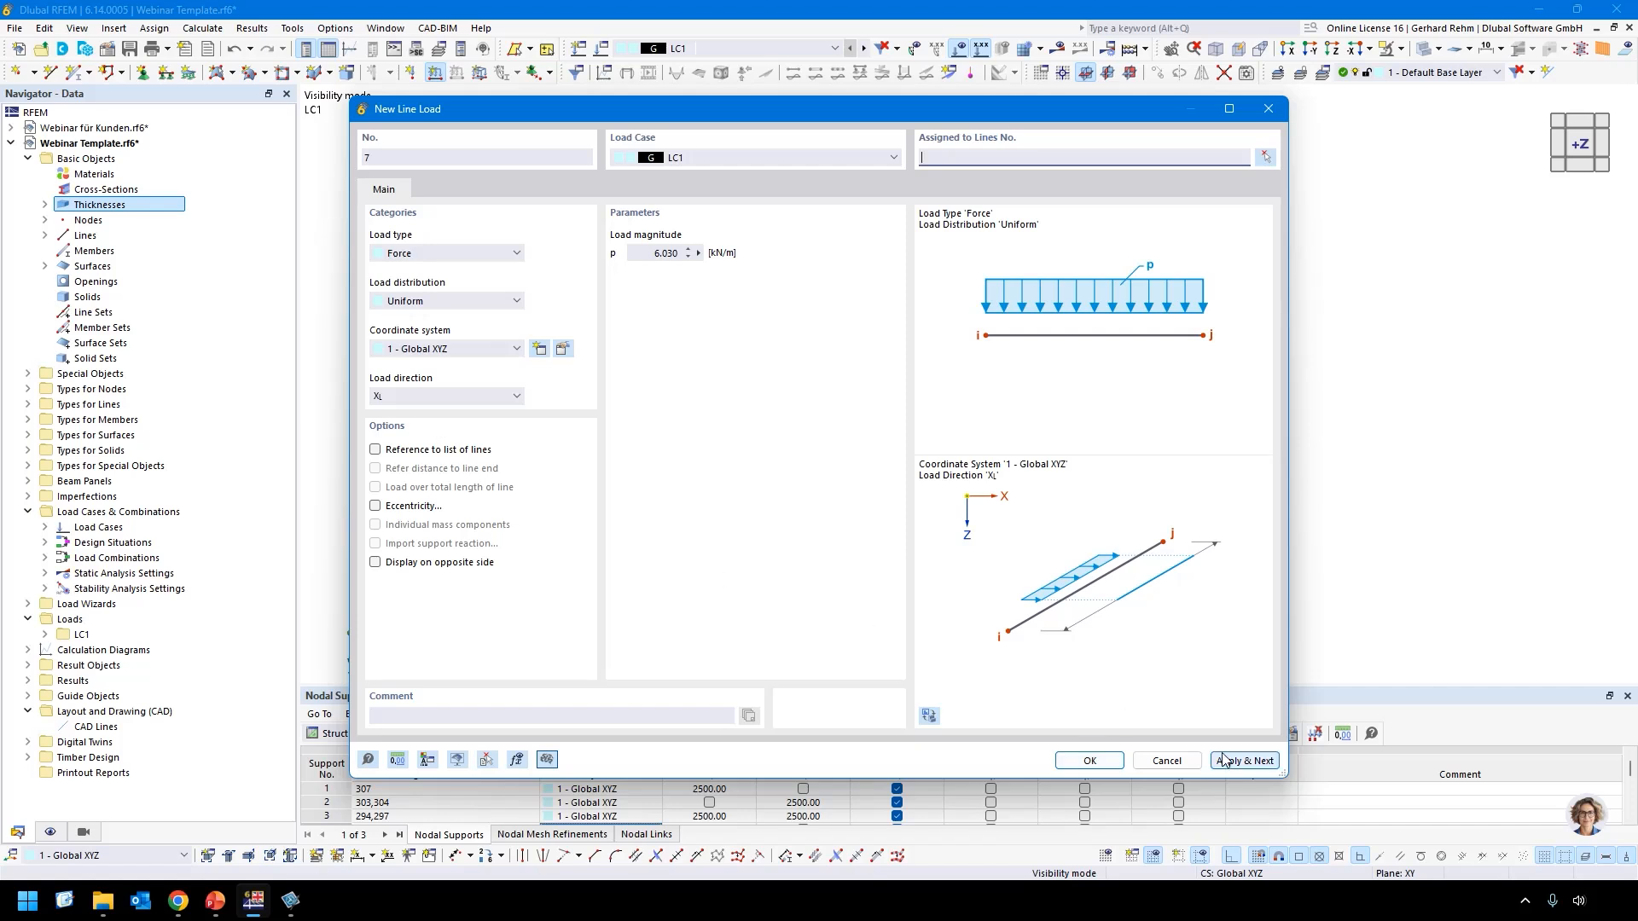
{"action": "left_click", "coordinate": [1089, 760]}
{"action": "left_click_drag", "start_coordinate": [730, 171], "coordinate": [827, 574]}
{"action": "left_click", "coordinate": [254, 249]}
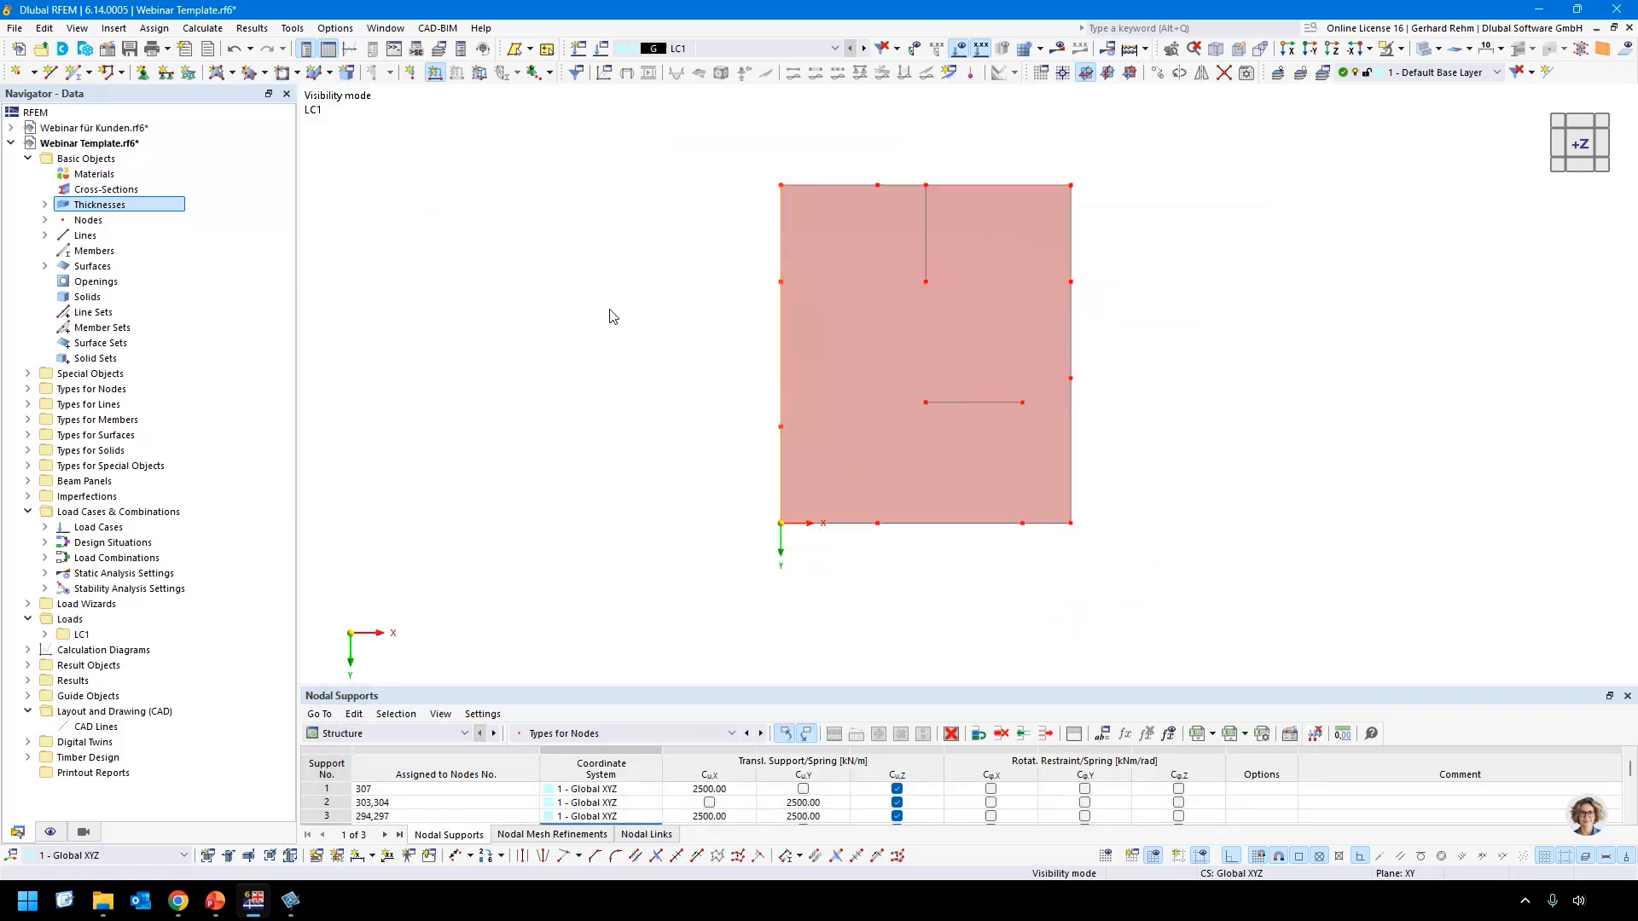
{"action": "right_click", "coordinate": [486, 271]}
{"action": "left_click", "coordinate": [587, 260]}
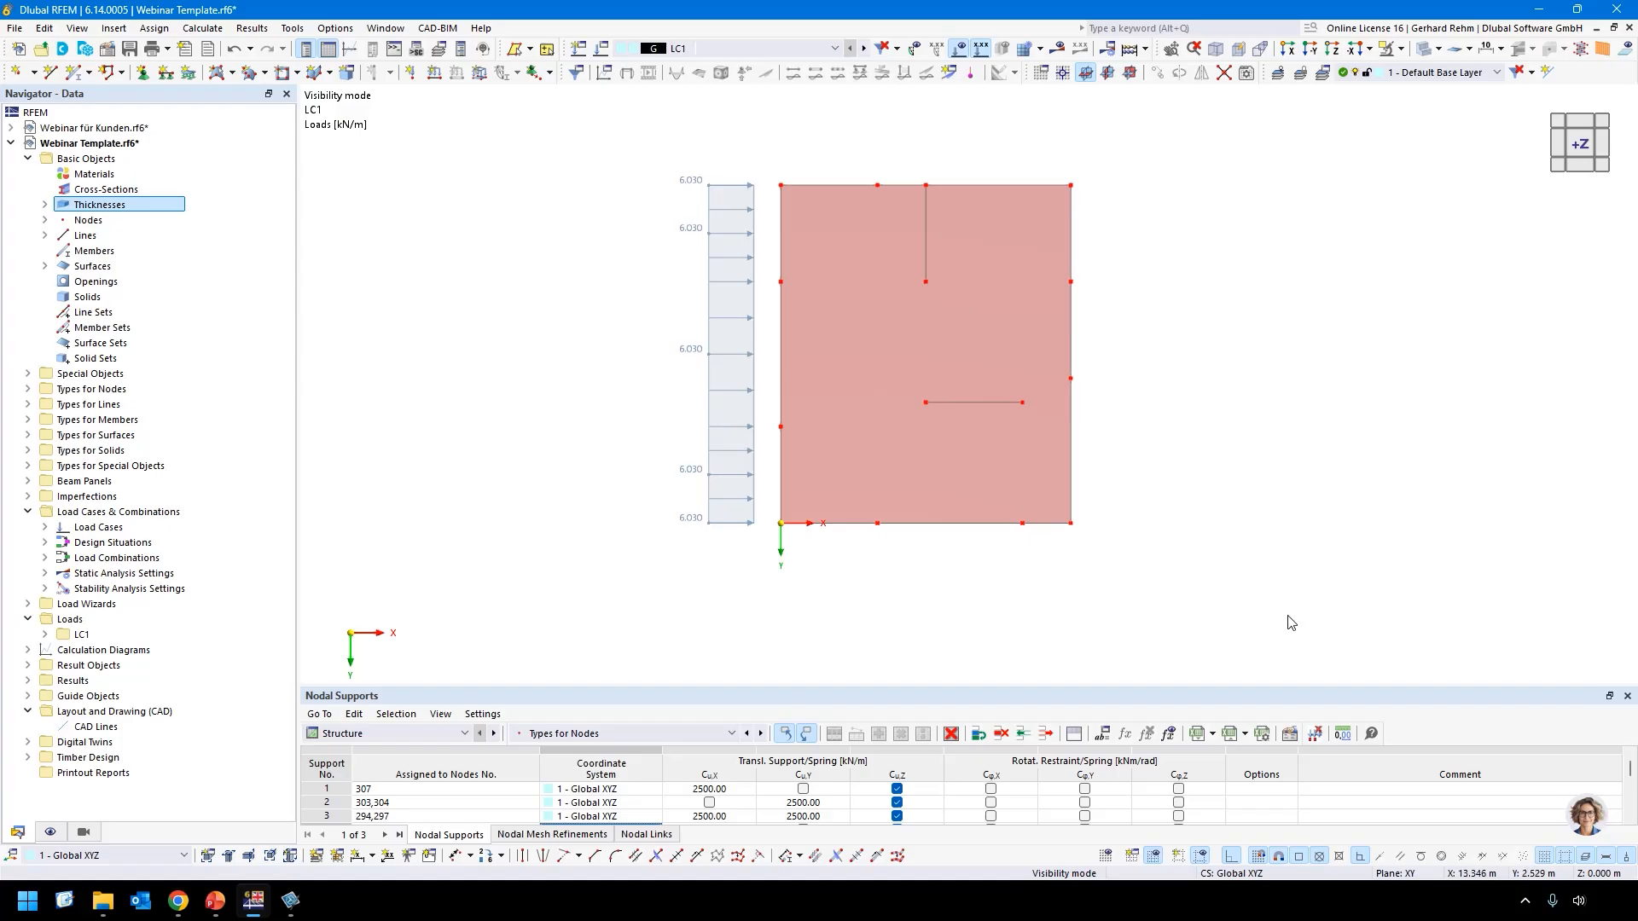
Select wall lines 250, 252-257 and 264 on the perimeter and interior and open Extrude Line into Surface for them.
{"action": "middle_click_drag", "start_coordinate": [1225, 590], "coordinate": [1119, 360], "text": "ctrl"}
{"action": "right_click", "coordinate": [1119, 360]}
{"action": "scroll", "coordinate": [1066, 511], "scroll_direction": "up", "scroll_amount": 5}
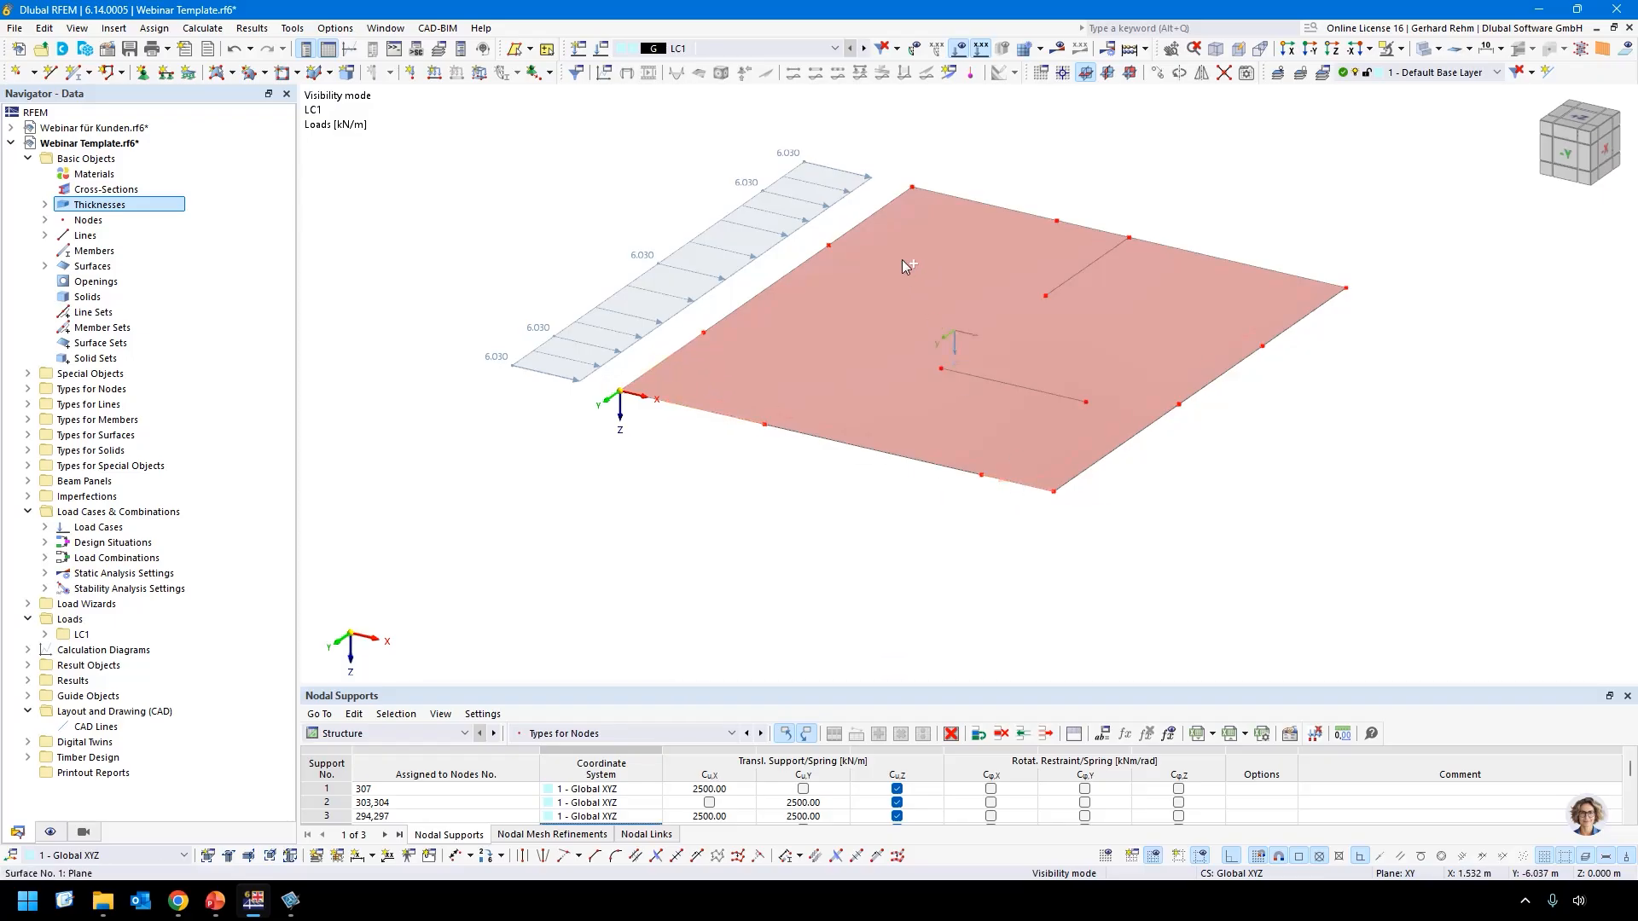
{"action": "left_click", "coordinate": [872, 213]}
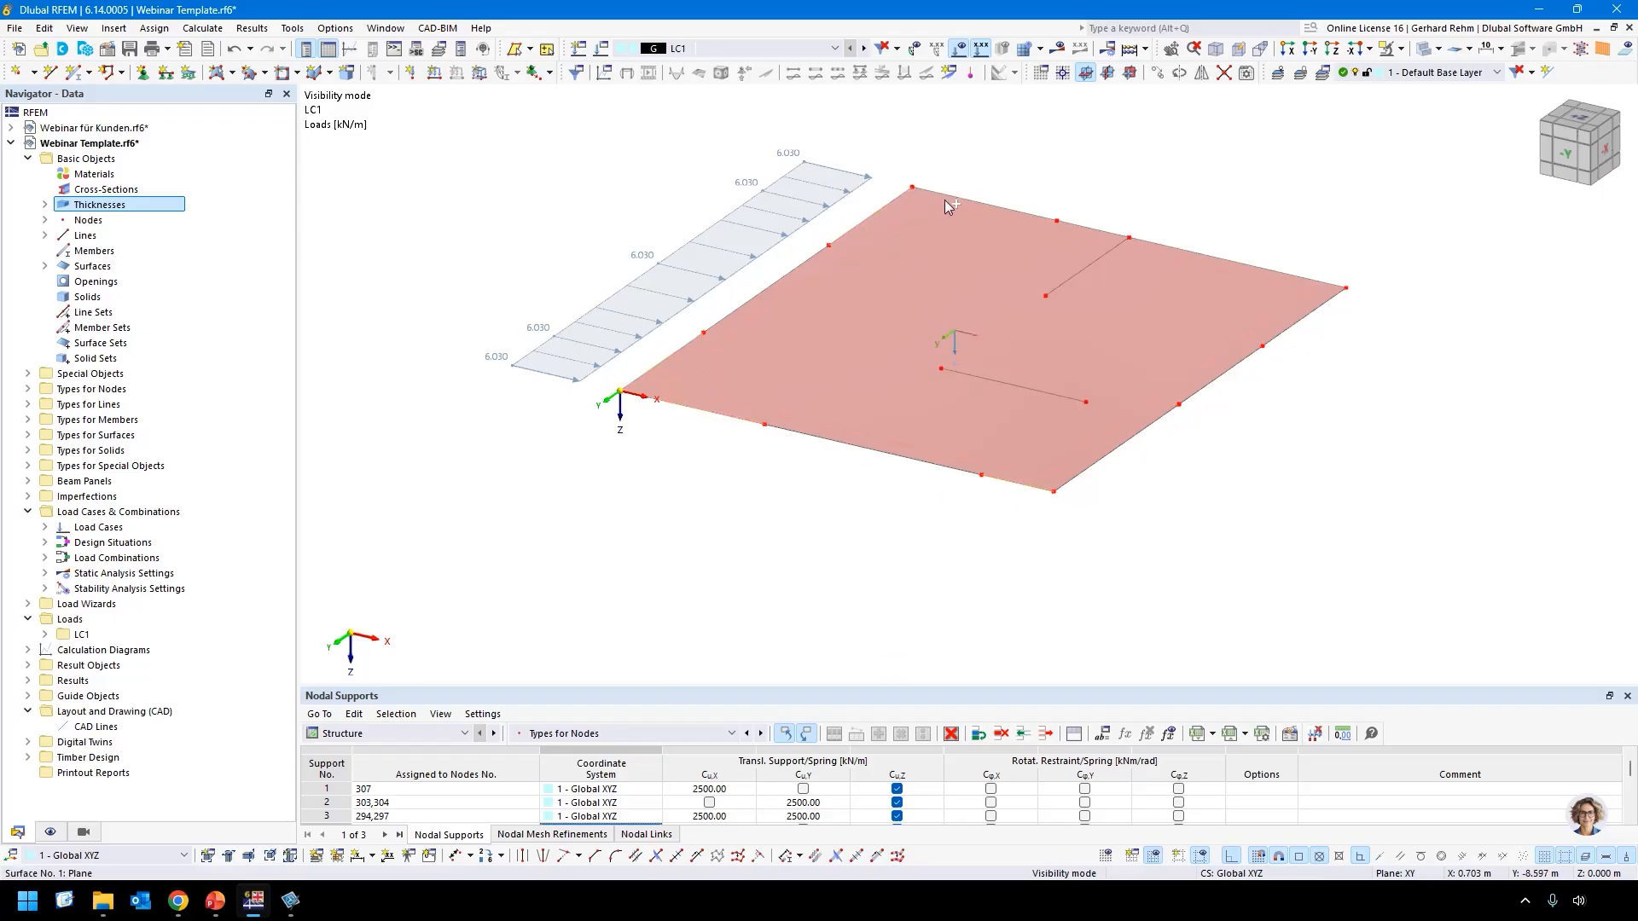
{"action": "left_click", "coordinate": [1117, 247]}
{"action": "right_click", "coordinate": [1020, 385]}
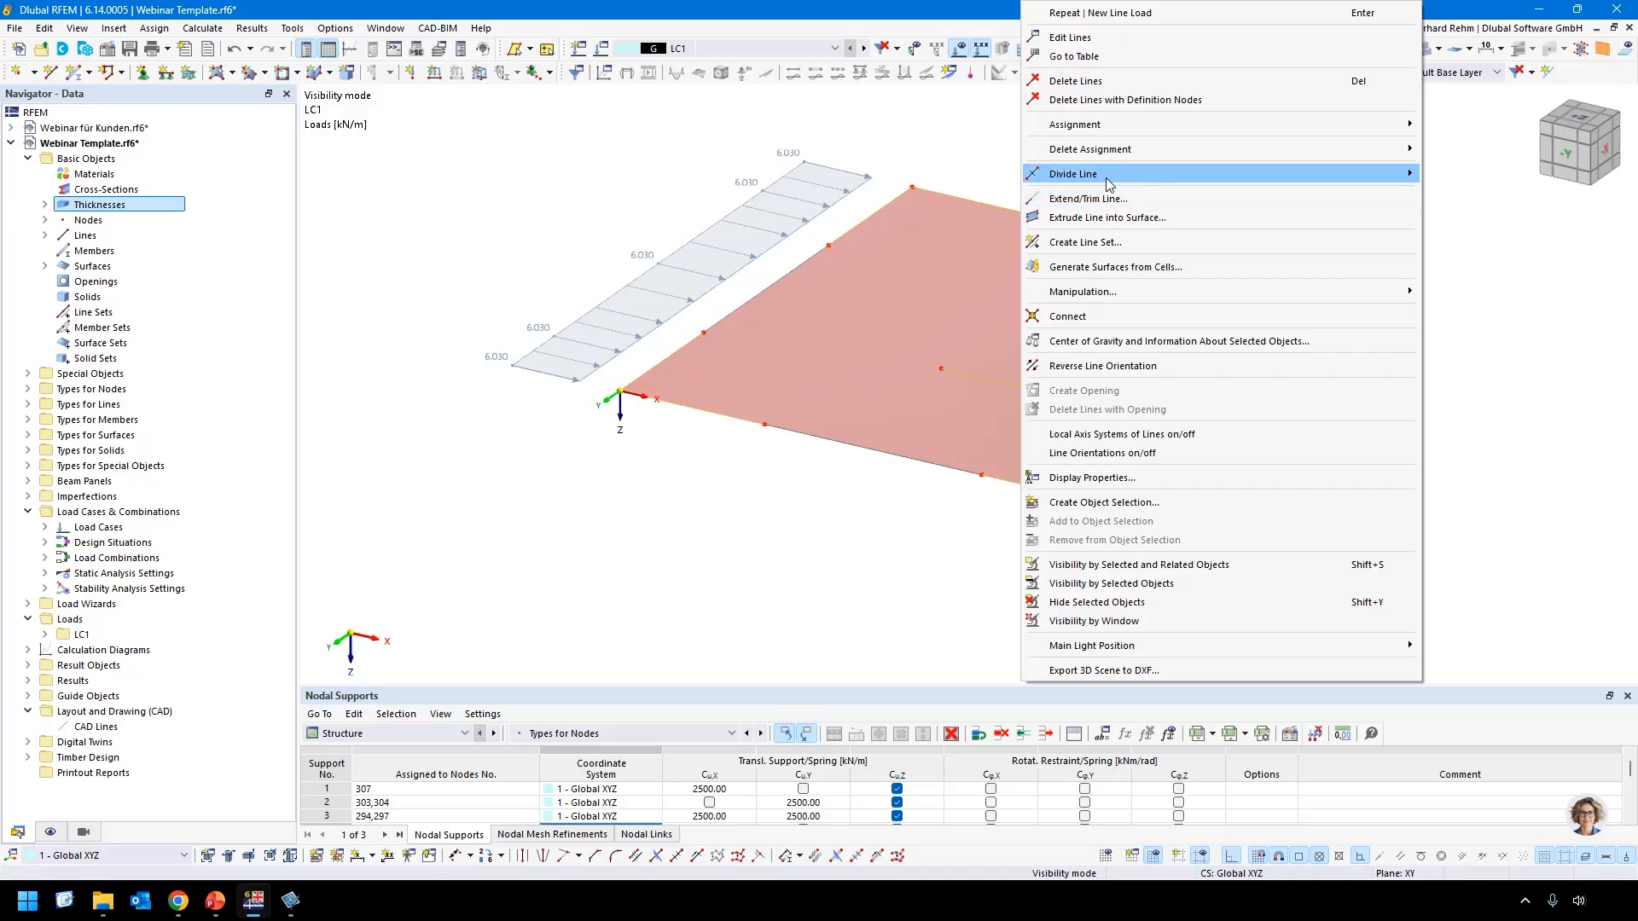
{"action": "left_click", "coordinate": [1075, 218]}
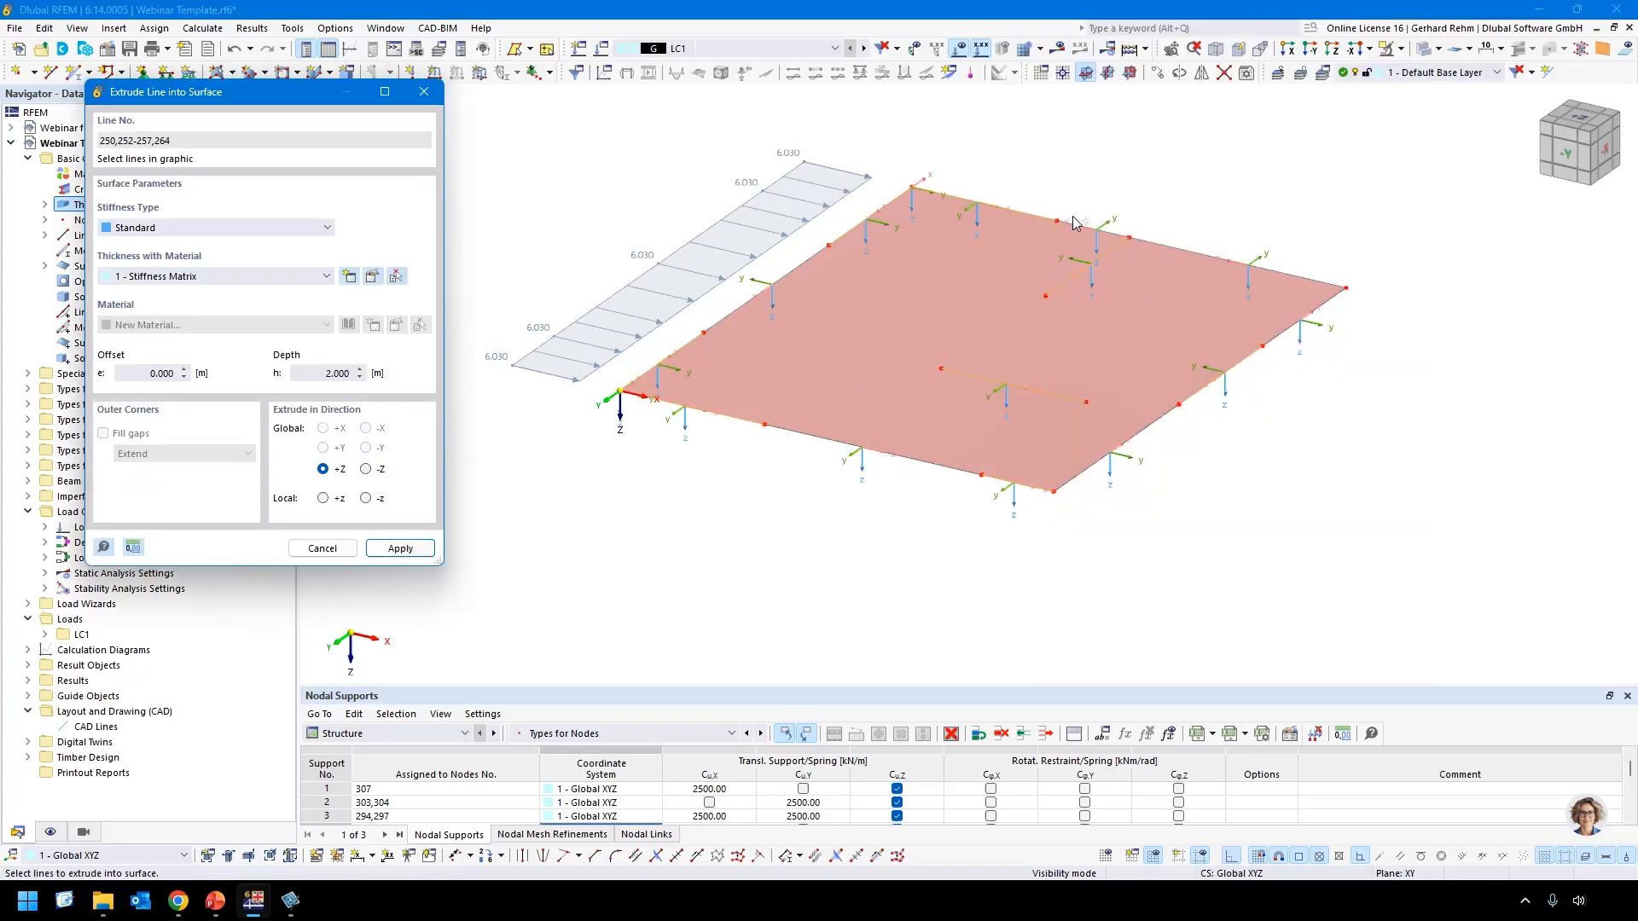
{"action": "left_click", "coordinate": [351, 278]}
{"action": "left_click", "coordinate": [373, 91]}
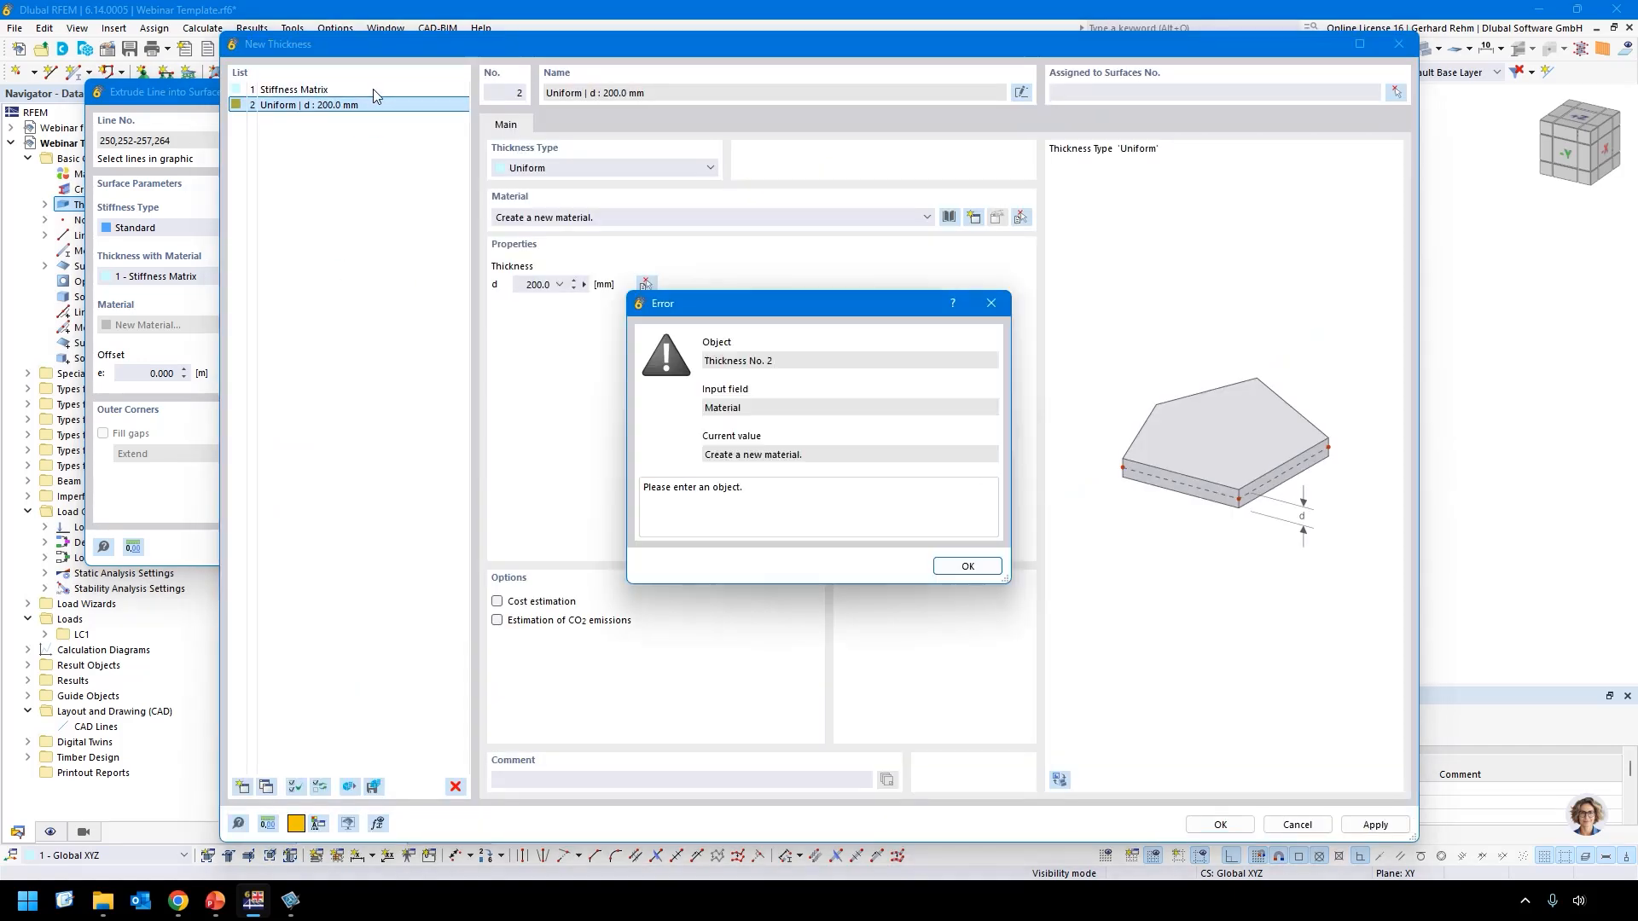
{"action": "left_click", "coordinate": [962, 565]}
{"action": "left_click", "coordinate": [574, 169]}
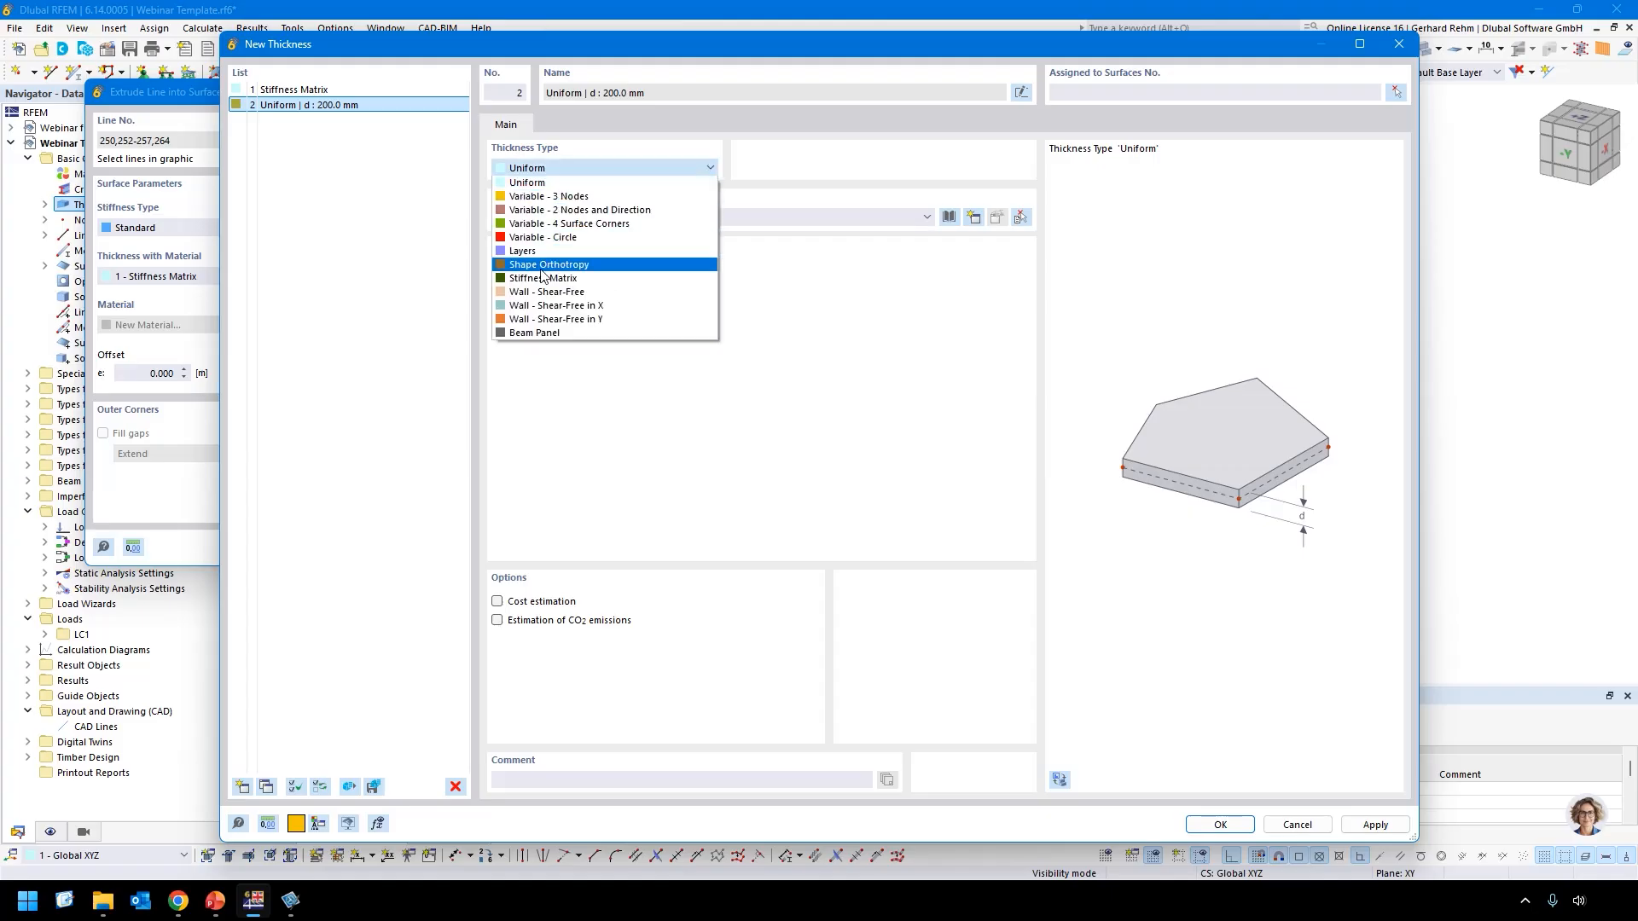
{"action": "left_click", "coordinate": [543, 278]}
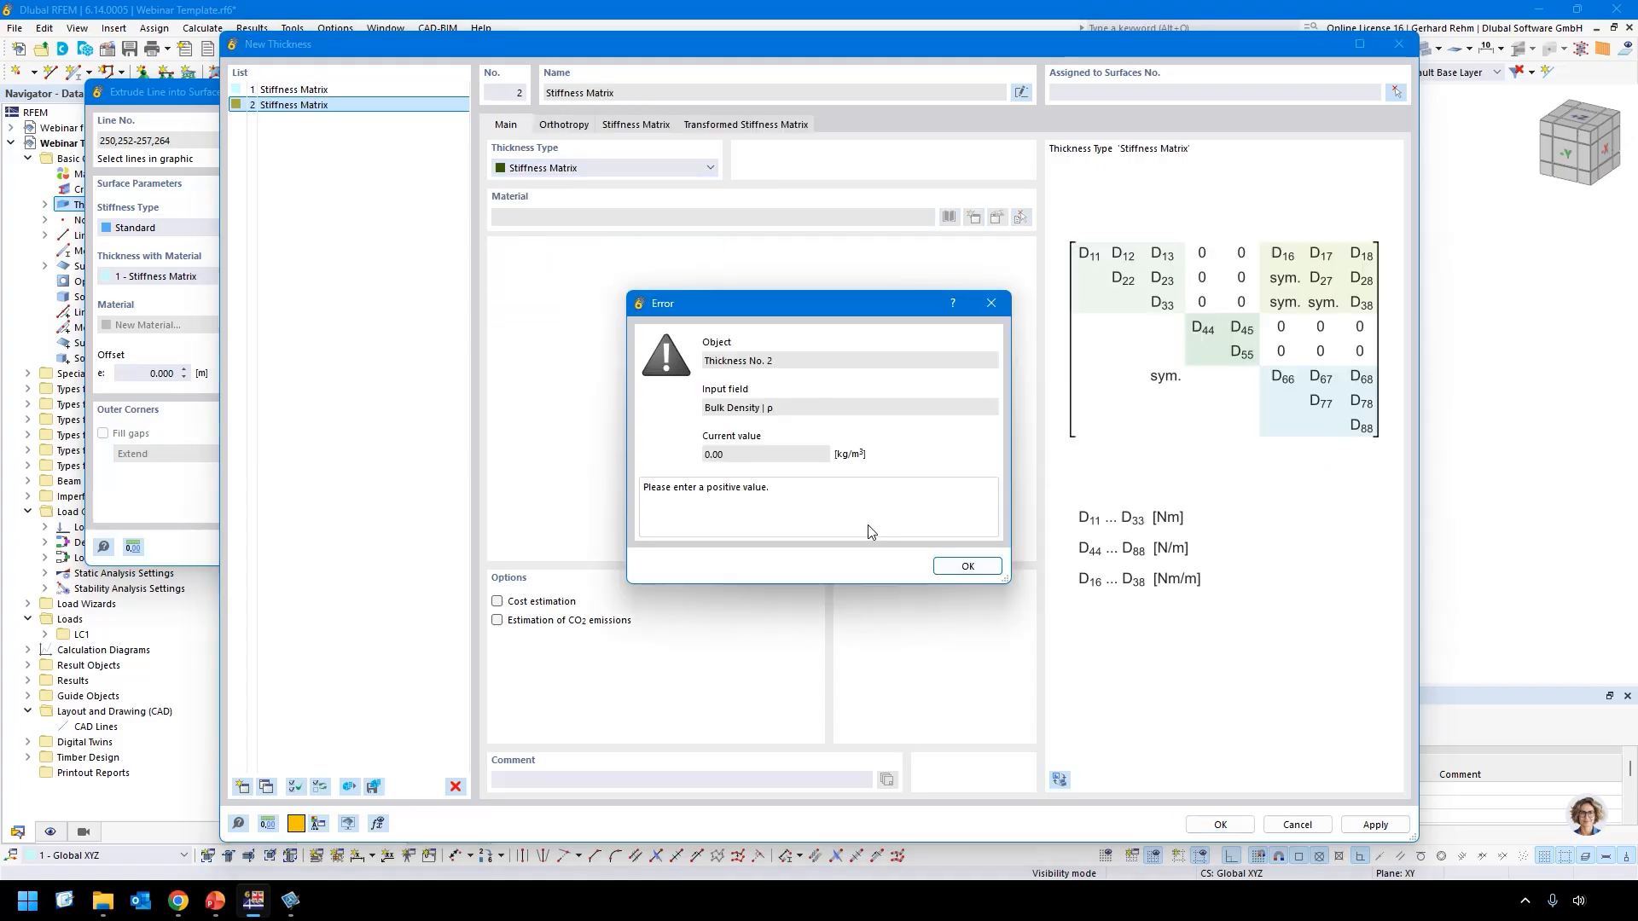
{"action": "left_click", "coordinate": [967, 565]}
{"action": "left_click", "coordinate": [1021, 93]}
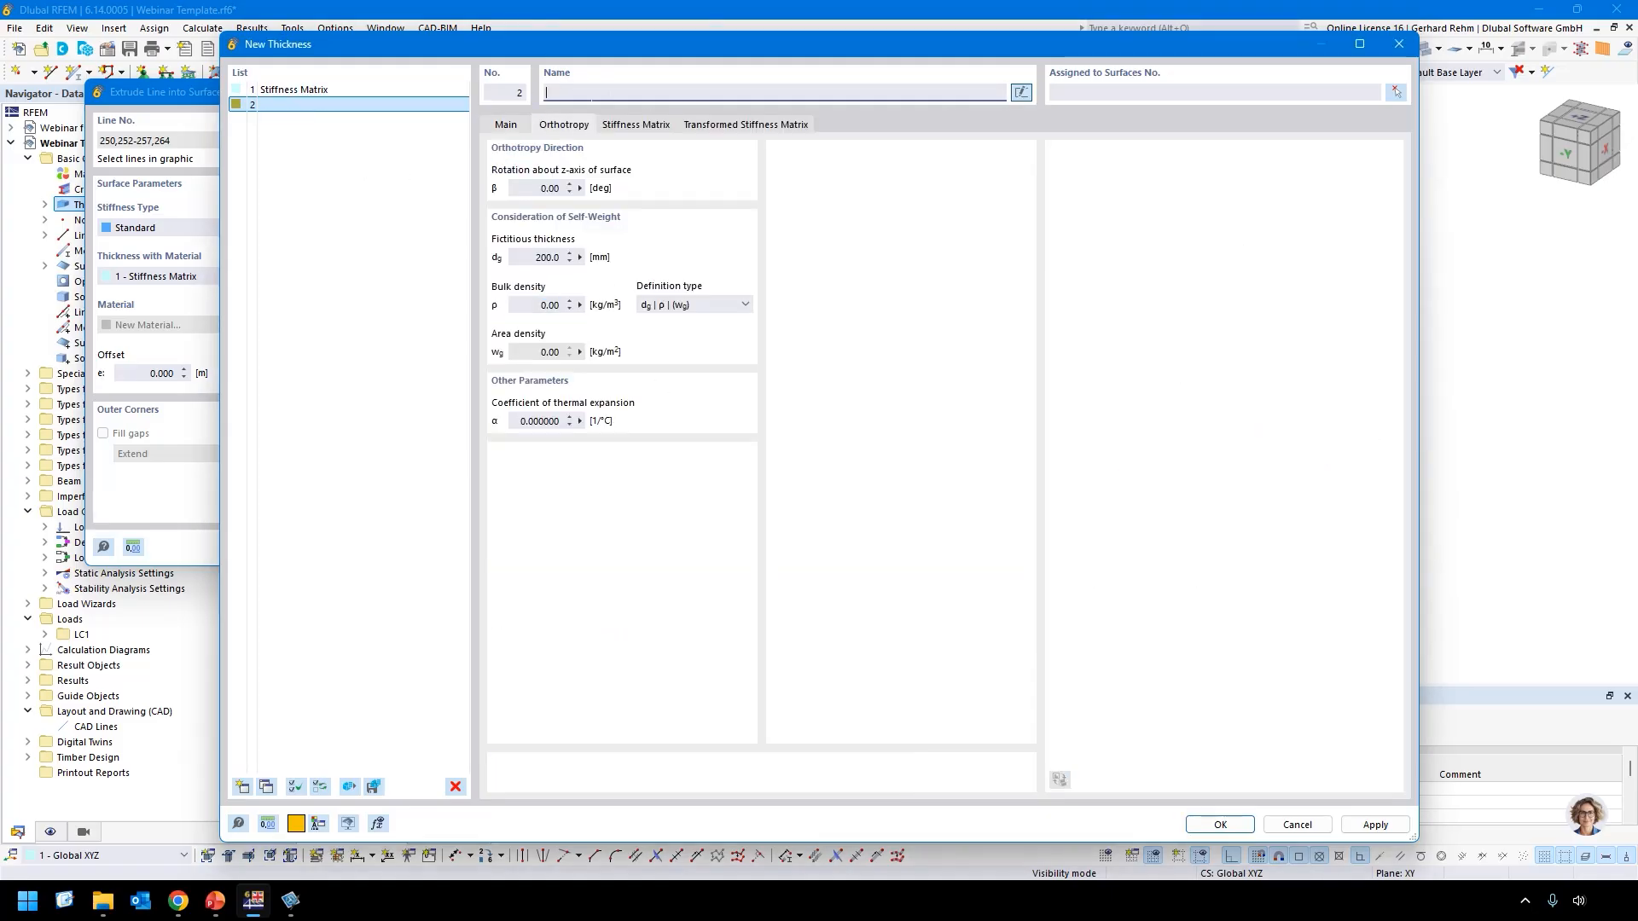
{"action": "type", "text": "Walls"}
{"action": "left_click", "coordinate": [545, 304]}
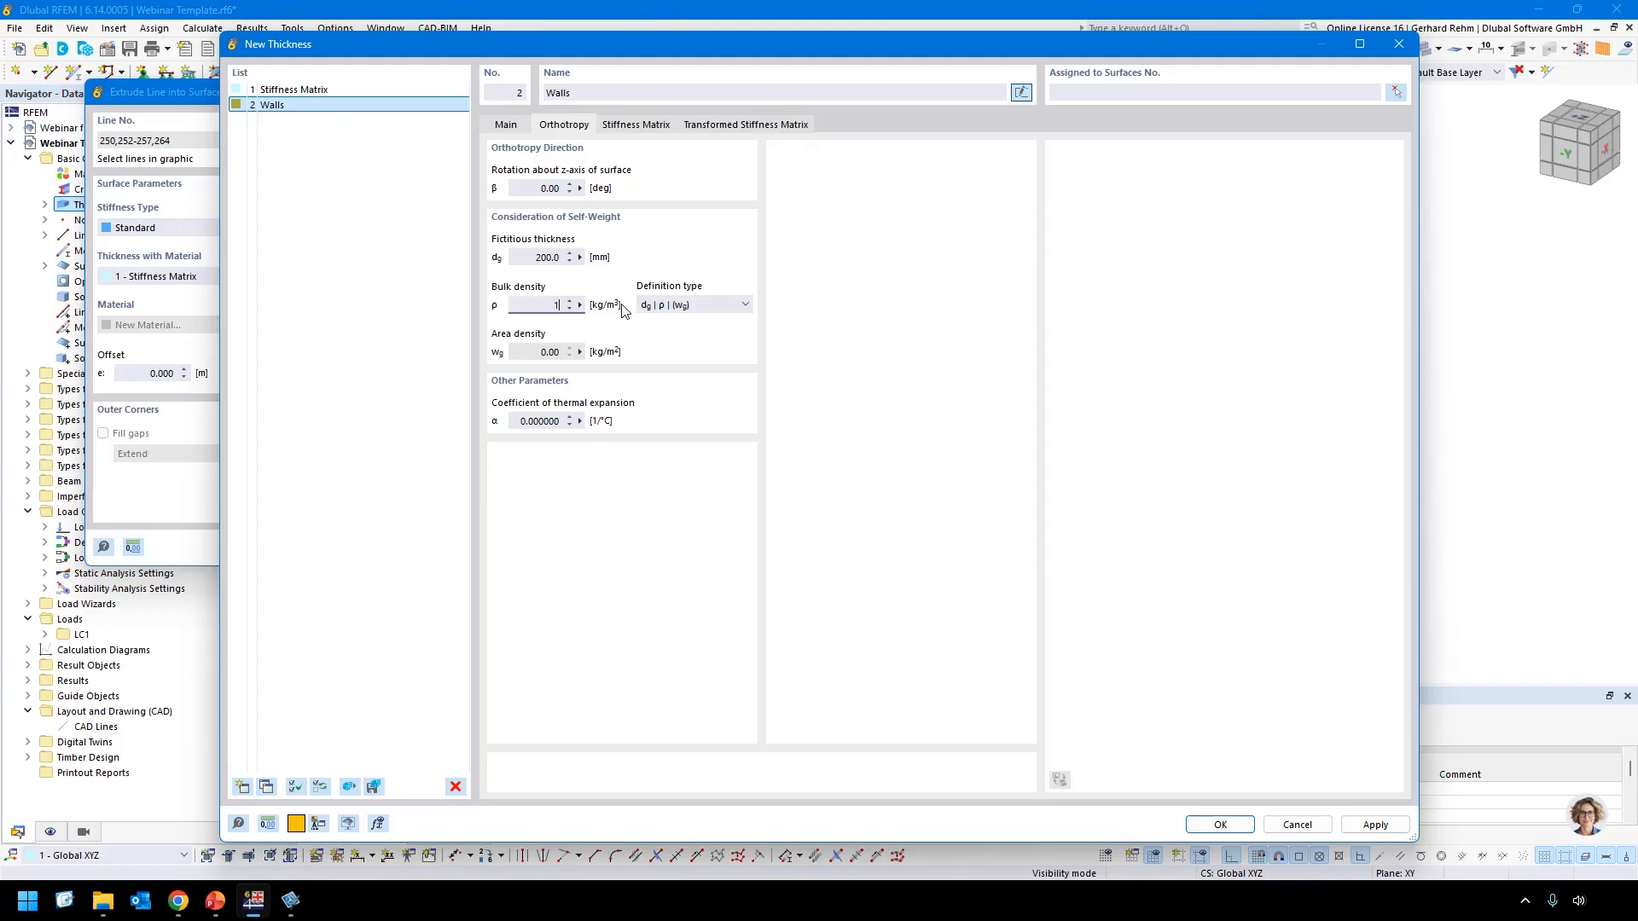
{"action": "left_click", "coordinate": [635, 125]}
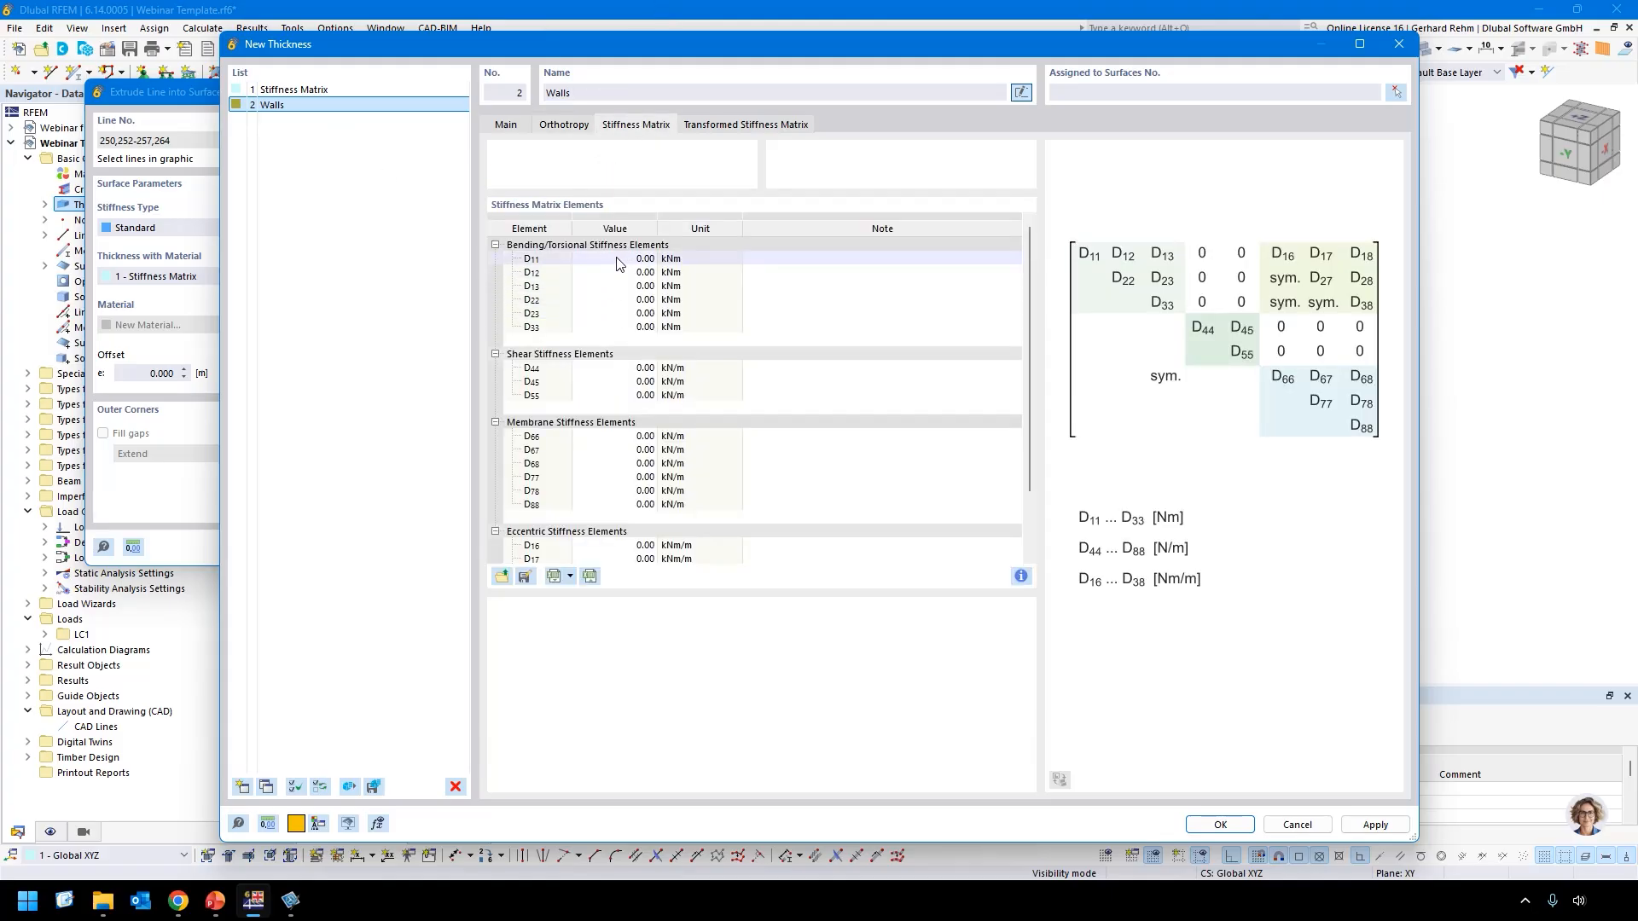
{"action": "left_click", "coordinate": [456, 787]}
{"action": "left_click", "coordinate": [836, 505]}
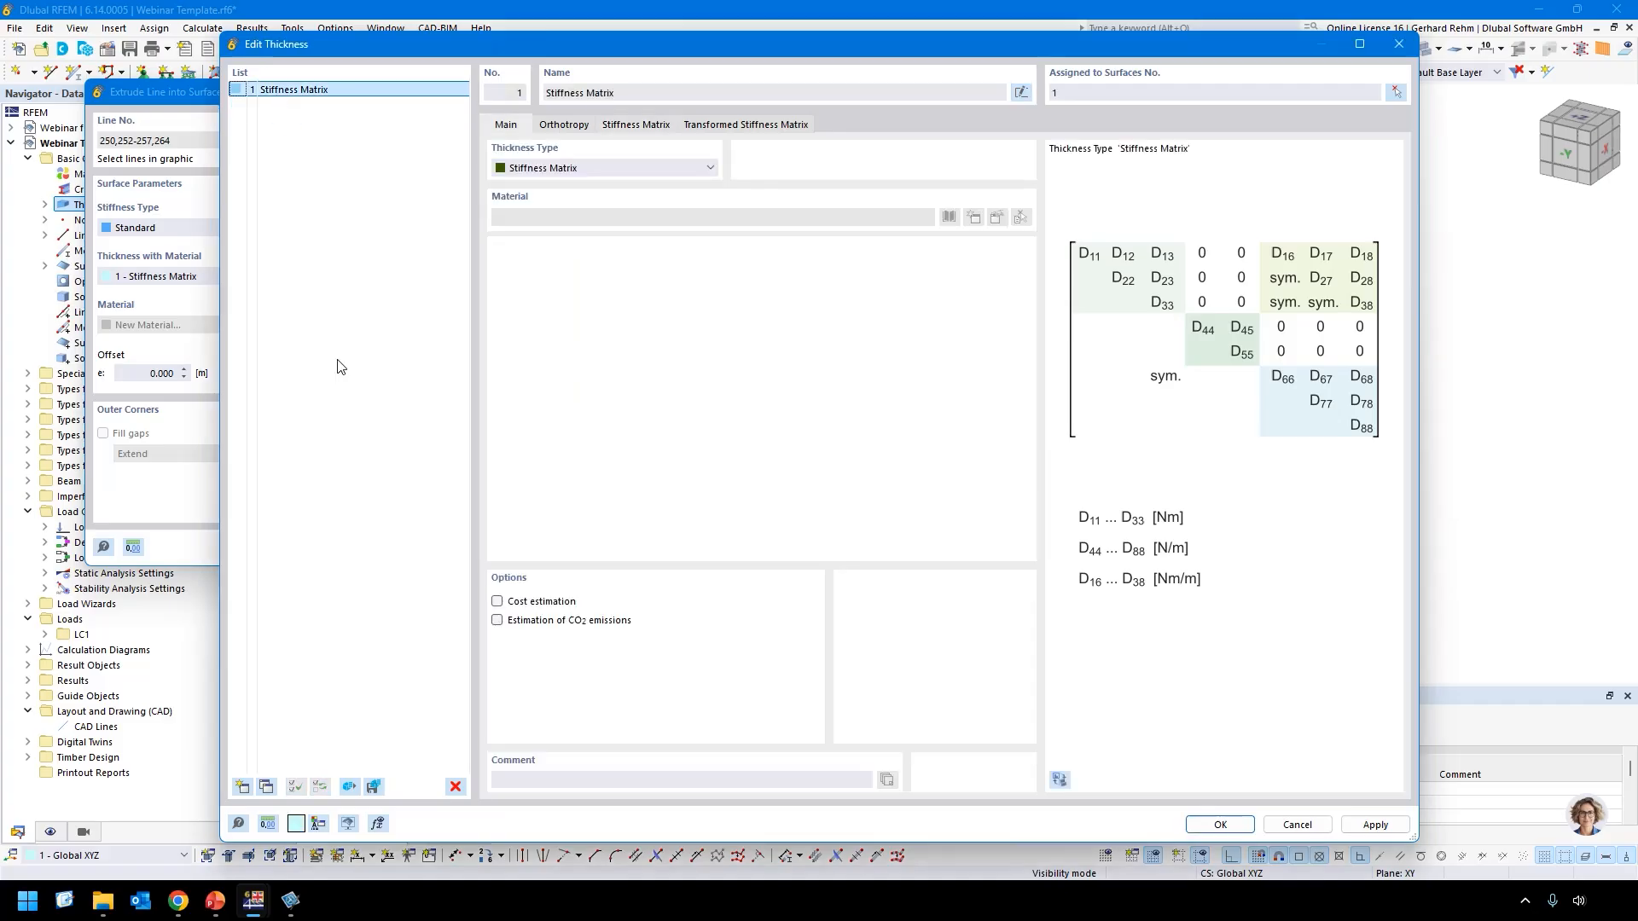
Duplicate the Stiffness Matrix thickness, rename the original as Diaphragm and name the copy Walls.
{"action": "left_click", "coordinate": [320, 785]}
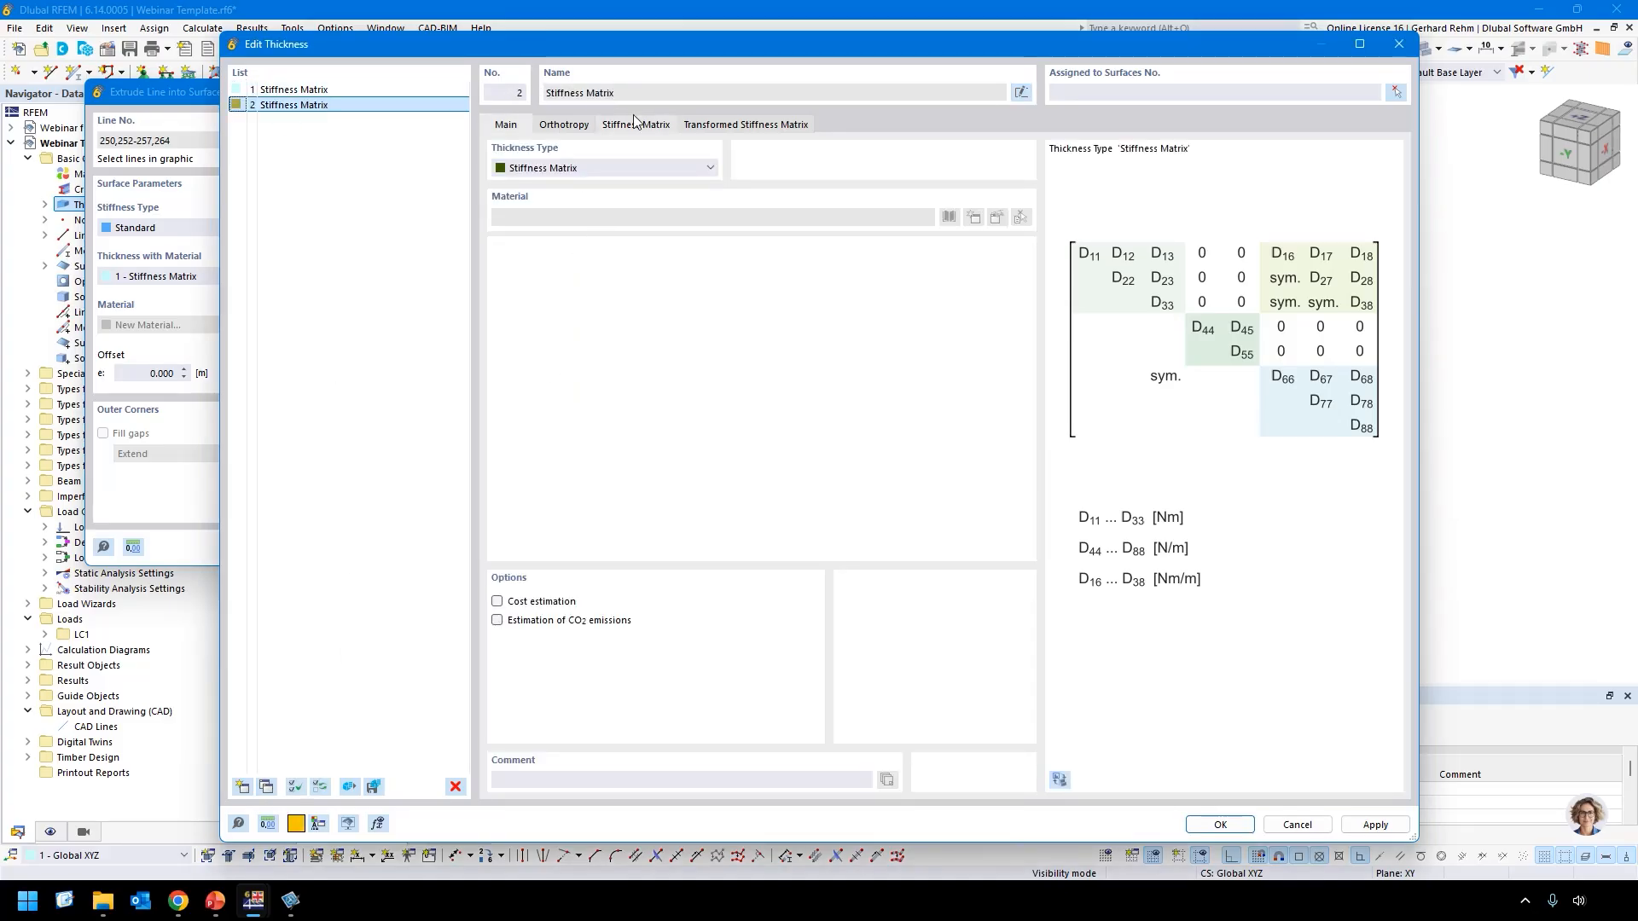
{"action": "left_click", "coordinate": [312, 89]}
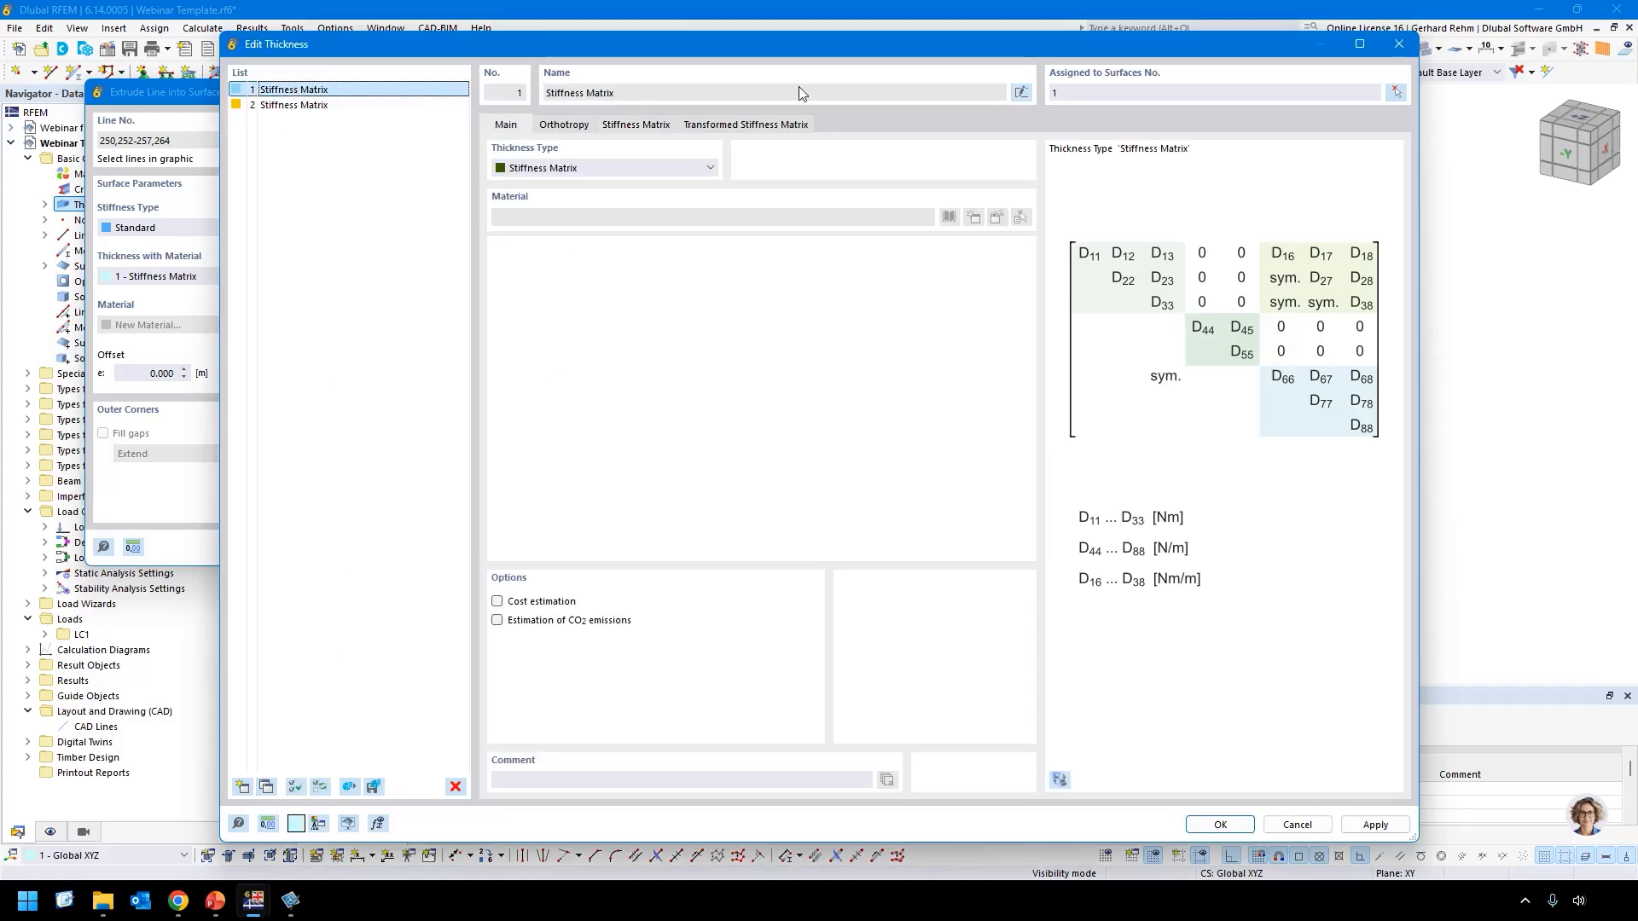
{"action": "left_click", "coordinate": [1021, 92]}
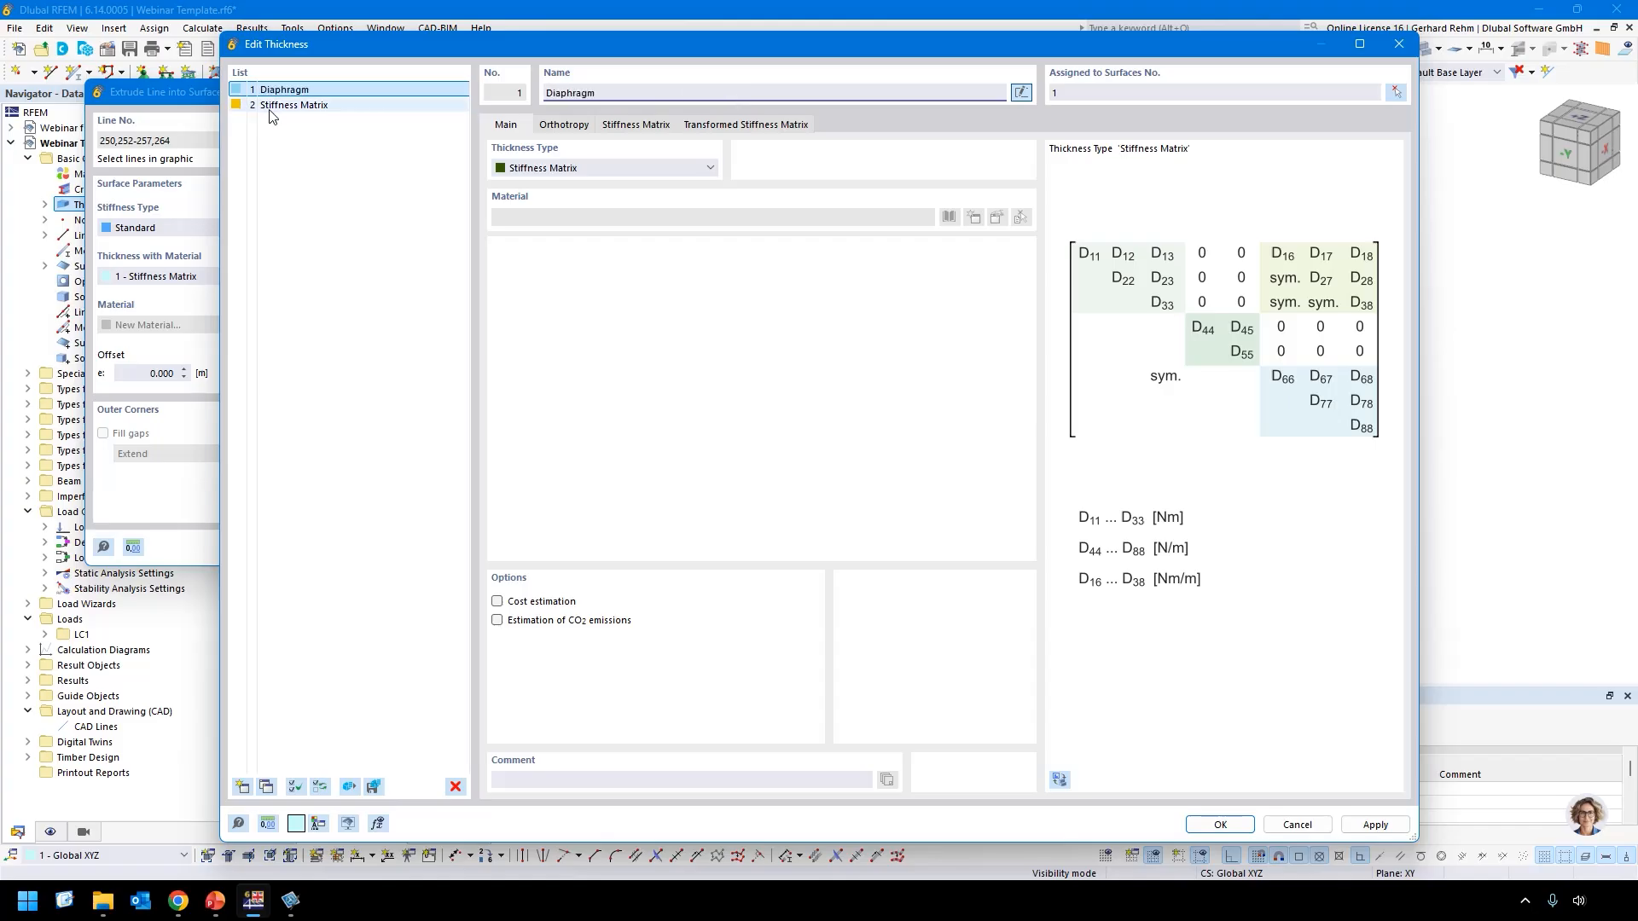
{"action": "left_click", "coordinate": [295, 104]}
{"action": "left_click", "coordinate": [1021, 92]}
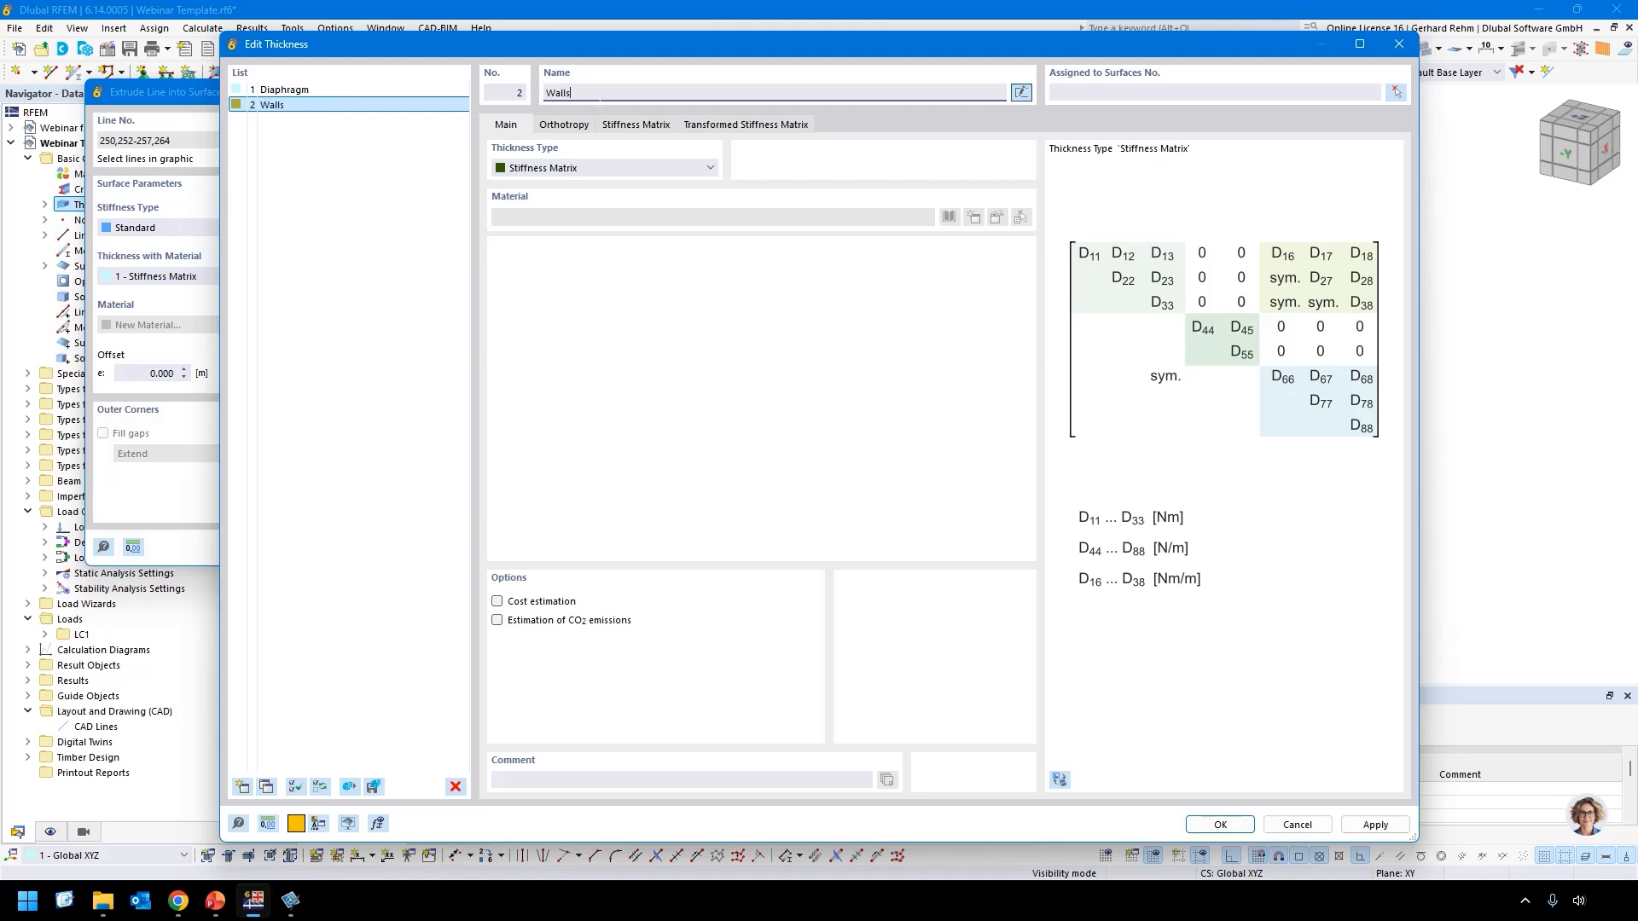
Set the membrane stiffness element D88 of the Walls thickness to 1e6 kN/m and save it for the extrusion.
{"action": "left_click", "coordinate": [661, 128]}
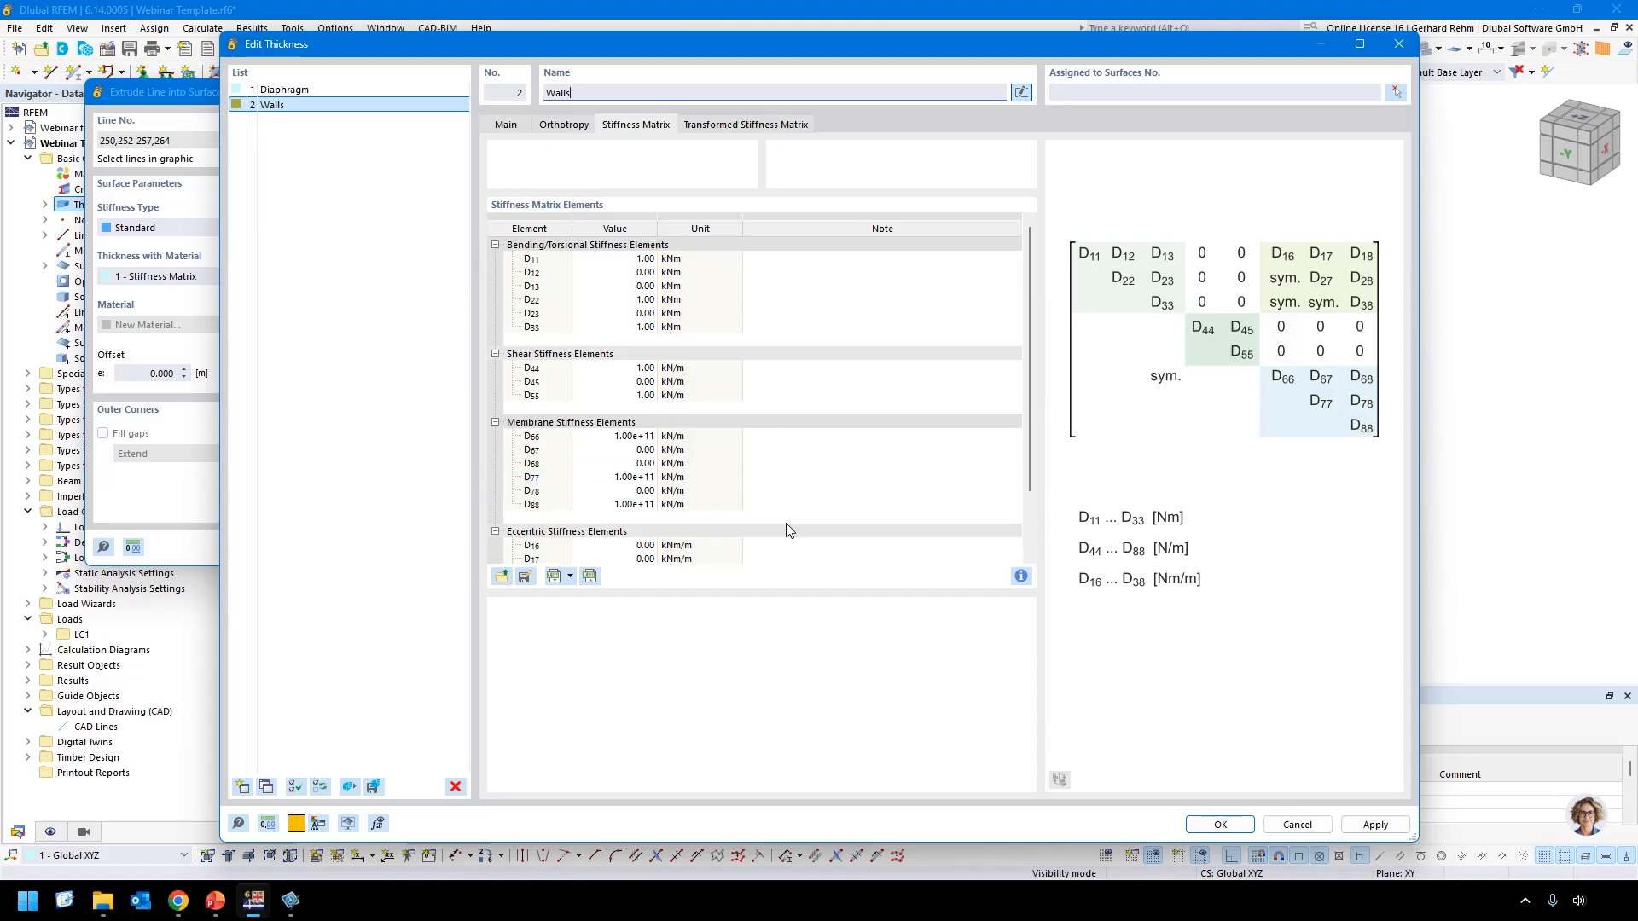
{"action": "left_click", "coordinate": [606, 504]}
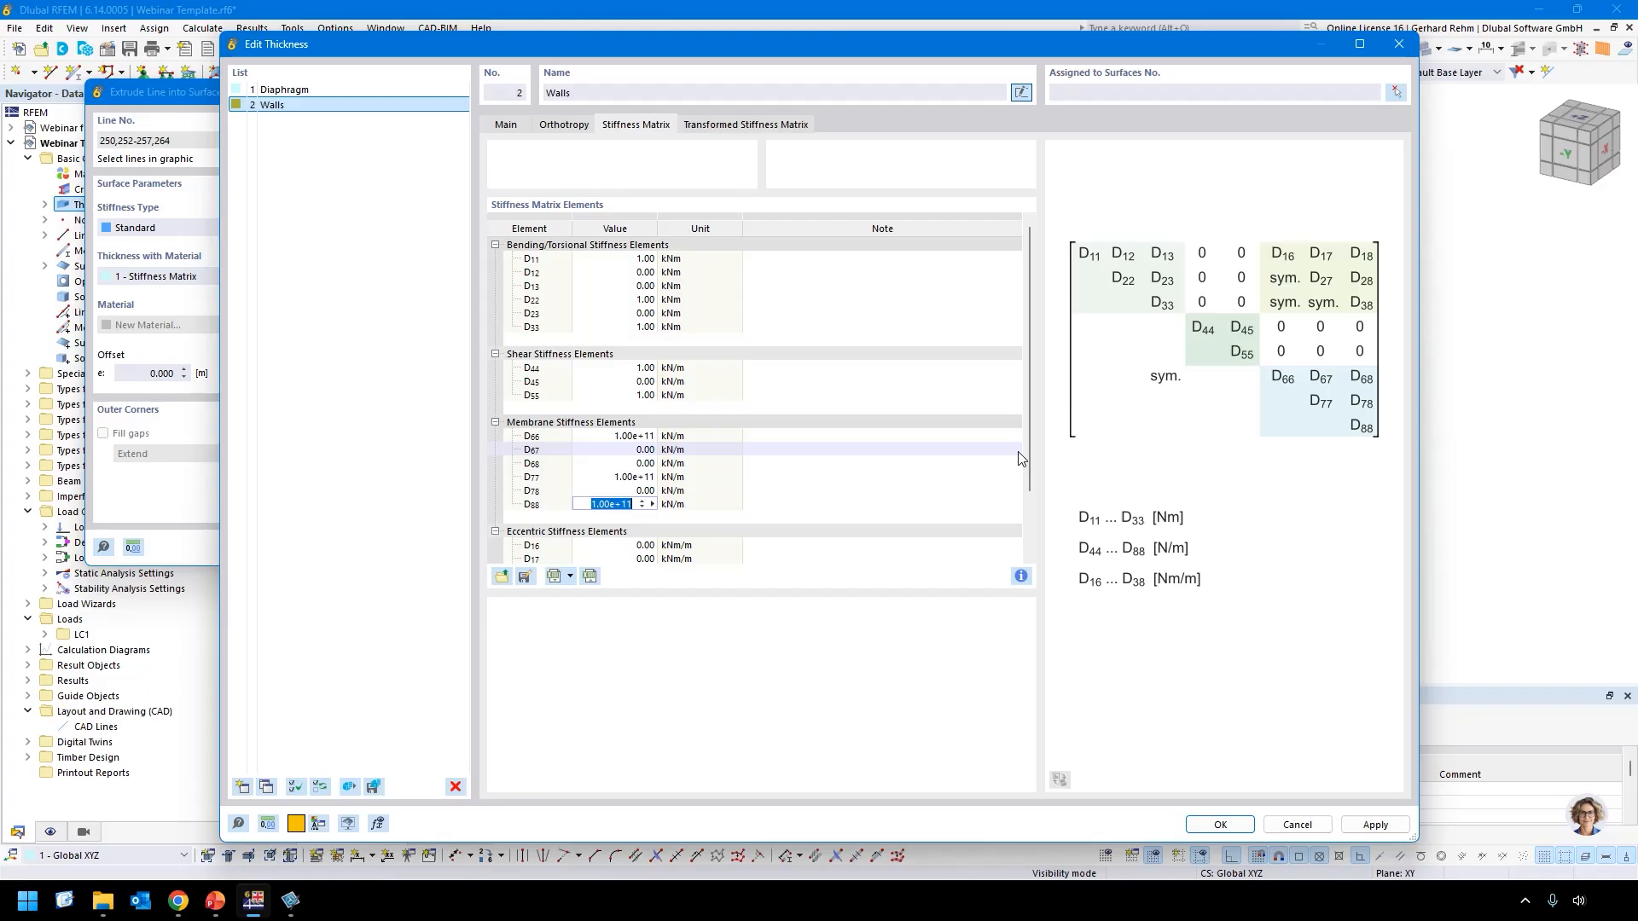
{"action": "type", "text": "1e6"}
{"action": "key", "text": "Return"}
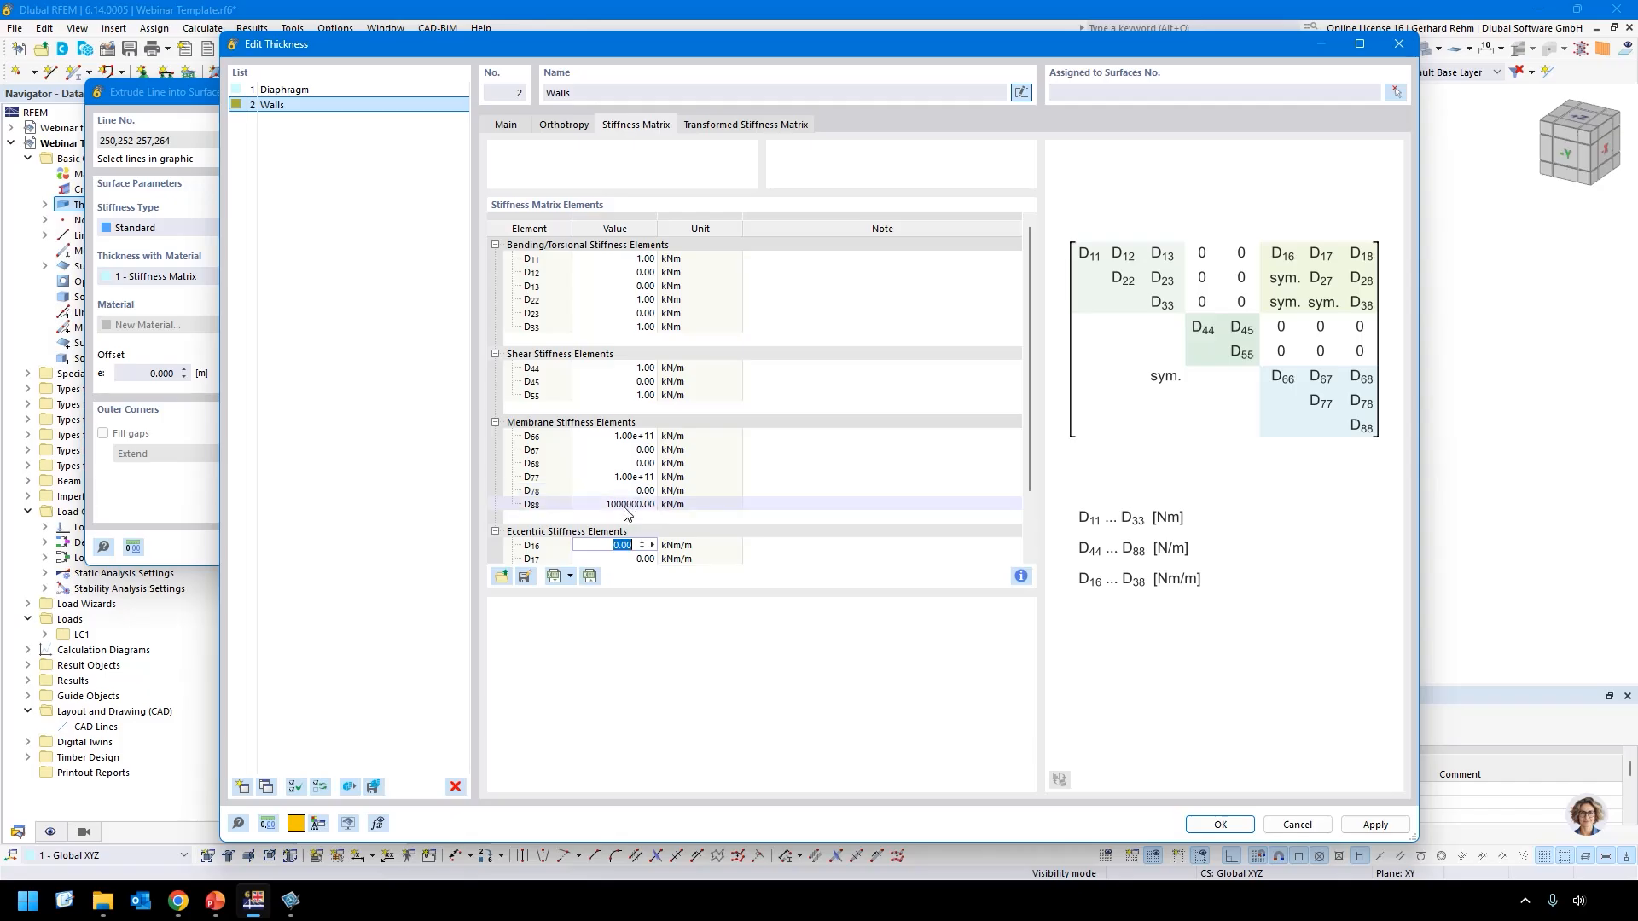
{"action": "left_click", "coordinate": [1236, 826]}
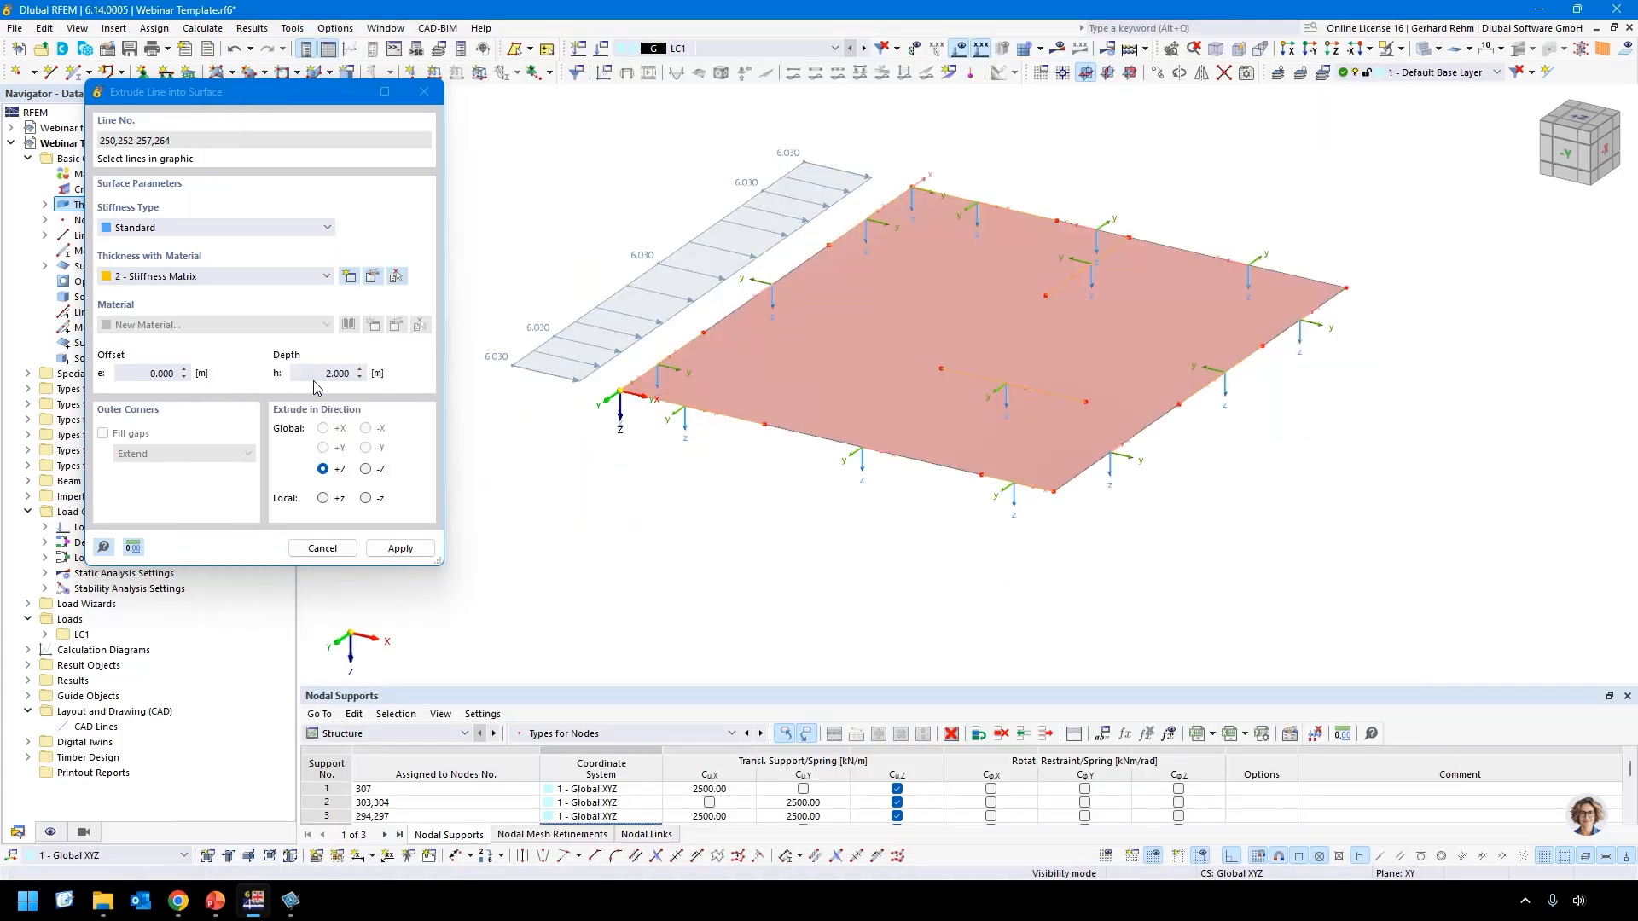
Extrude the selected wall lines 2.7 m in the global +Z direction as standard surfaces with thickness 2.
{"action": "type", "text": "7."}
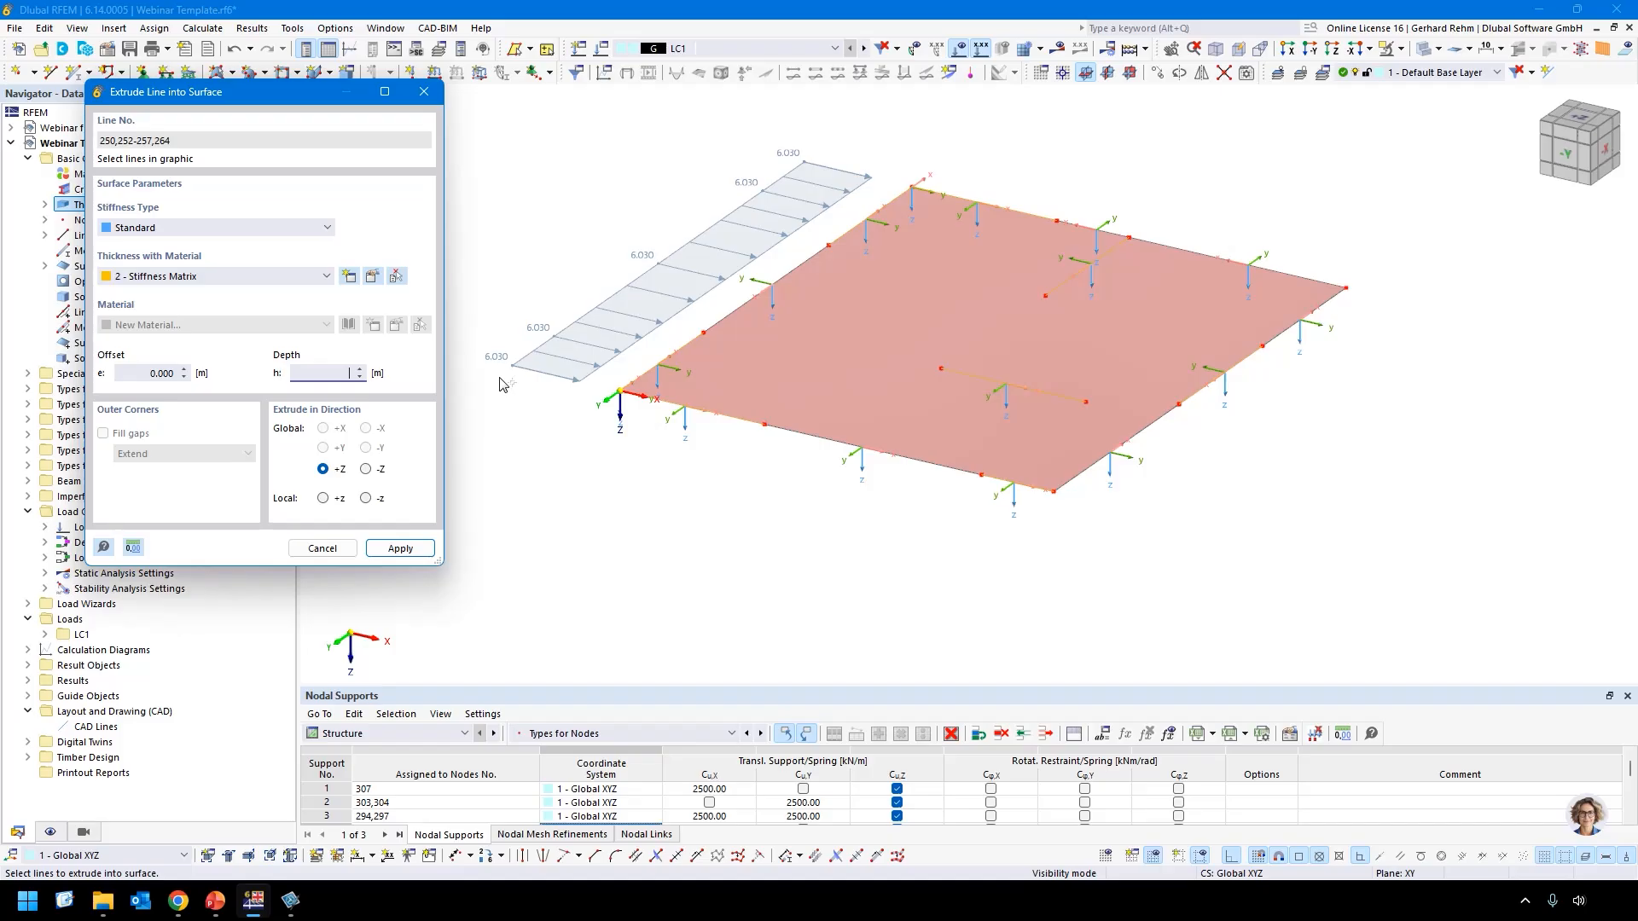
{"action": "left_click", "coordinate": [408, 548]}
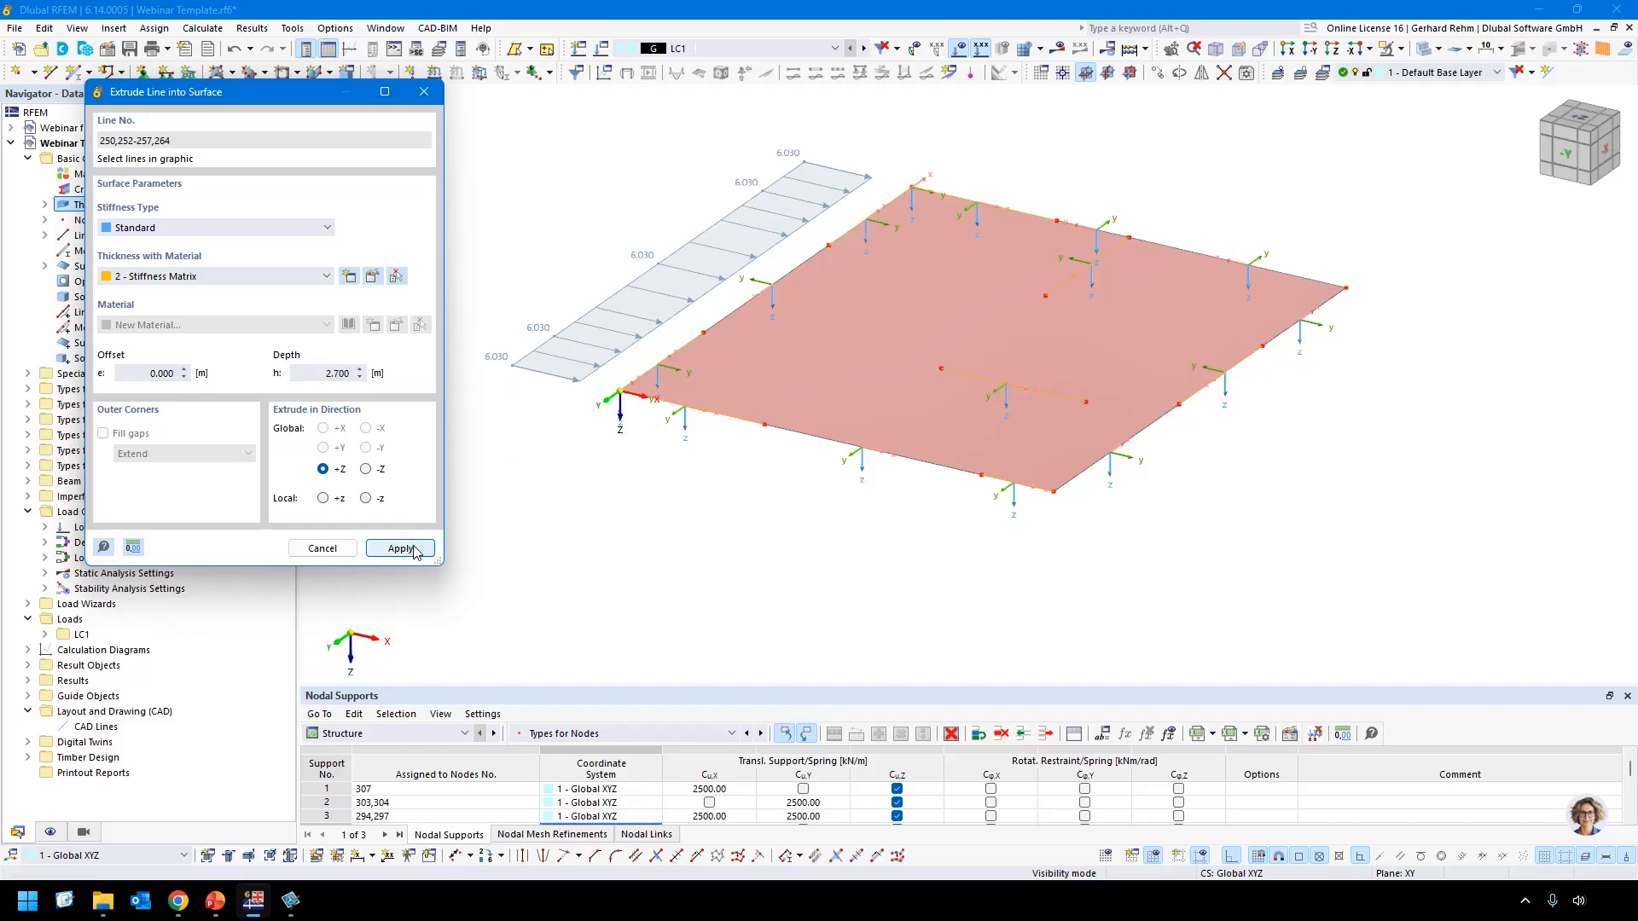
{"action": "key", "text": "Escape"}
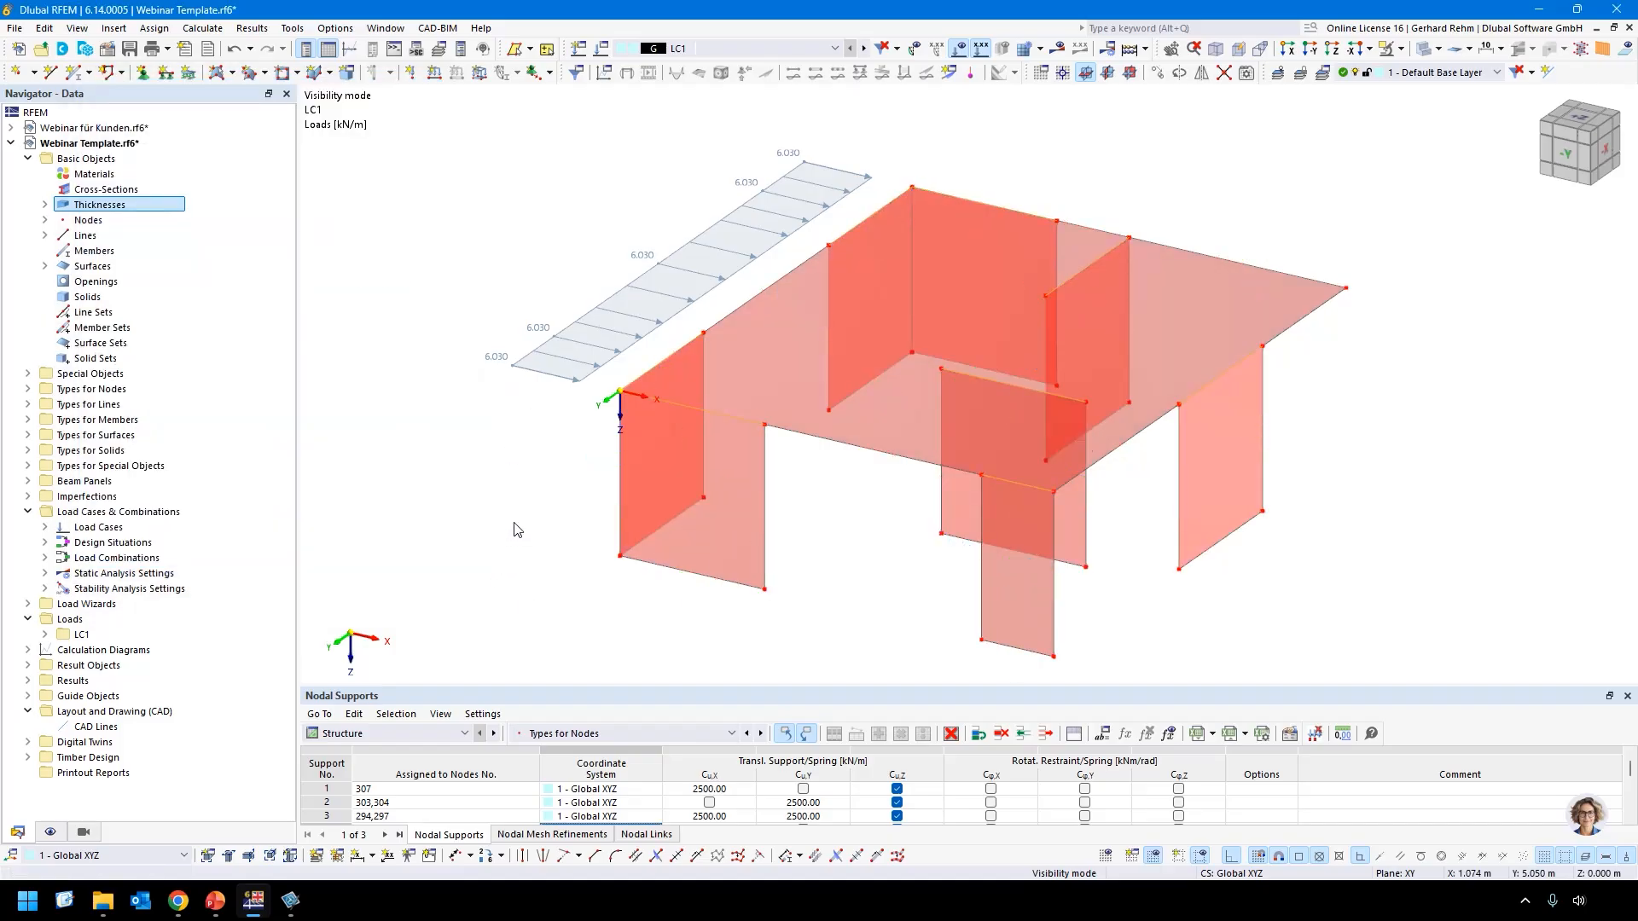
Assign line support 1, with all three translations fixed and rotations free, to the base lines of all extruded walls.
{"action": "scroll", "coordinate": [522, 501], "scroll_direction": "down", "scroll_amount": 1}
{"action": "scroll", "coordinate": [522, 502], "scroll_direction": "down", "scroll_amount": 1}
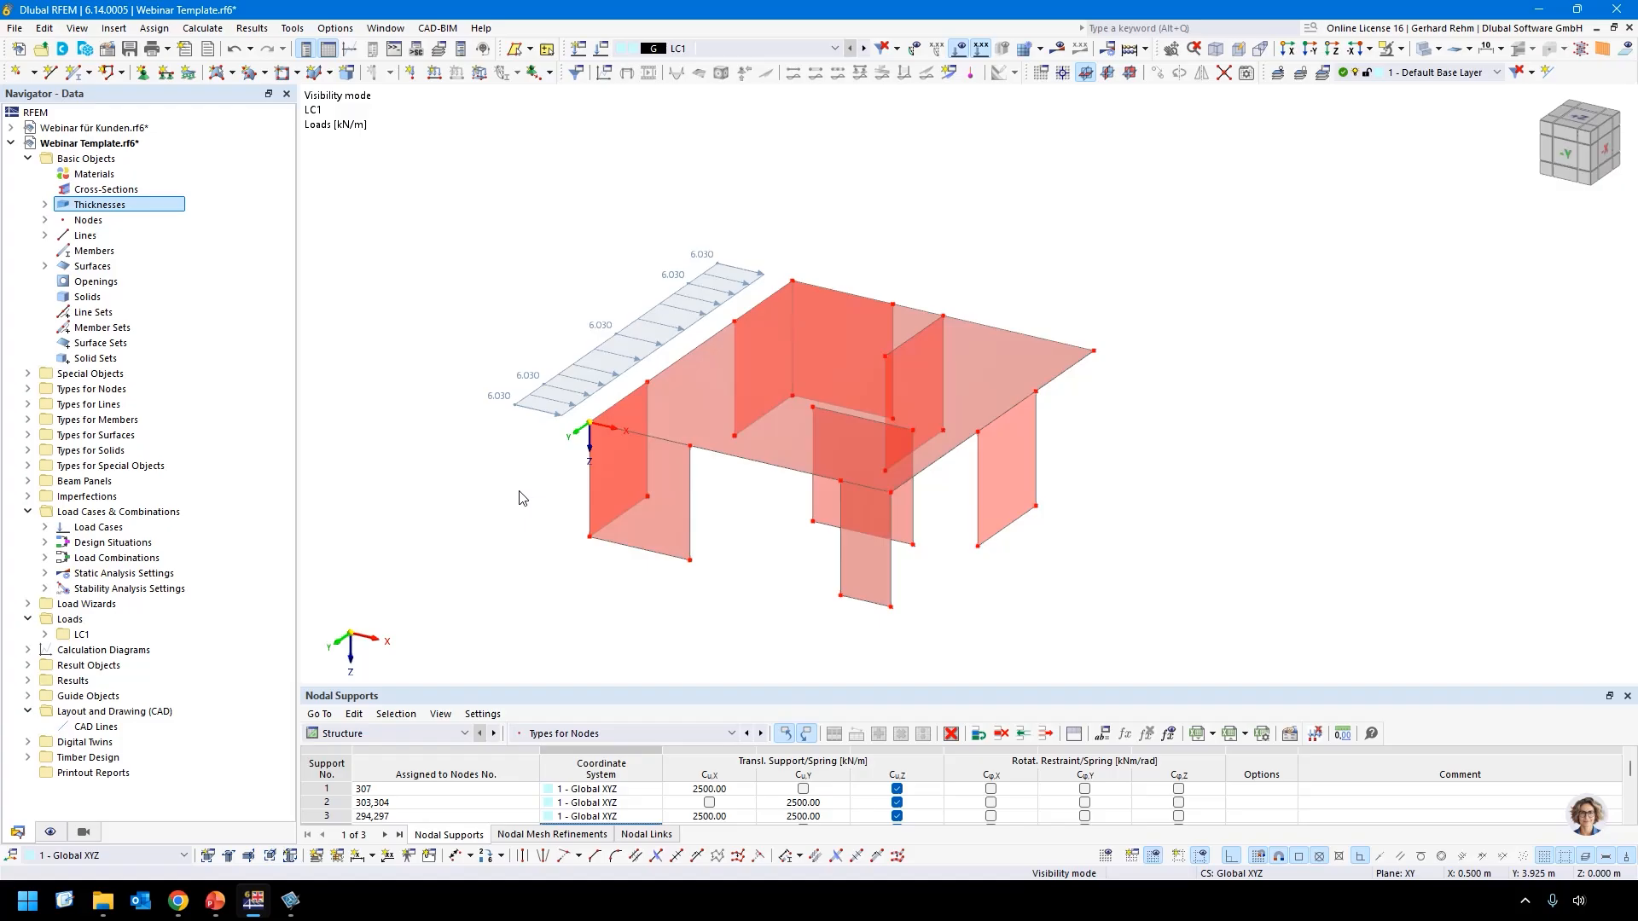
{"action": "middle_click_drag", "start_coordinate": [523, 501], "coordinate": [508, 423]}
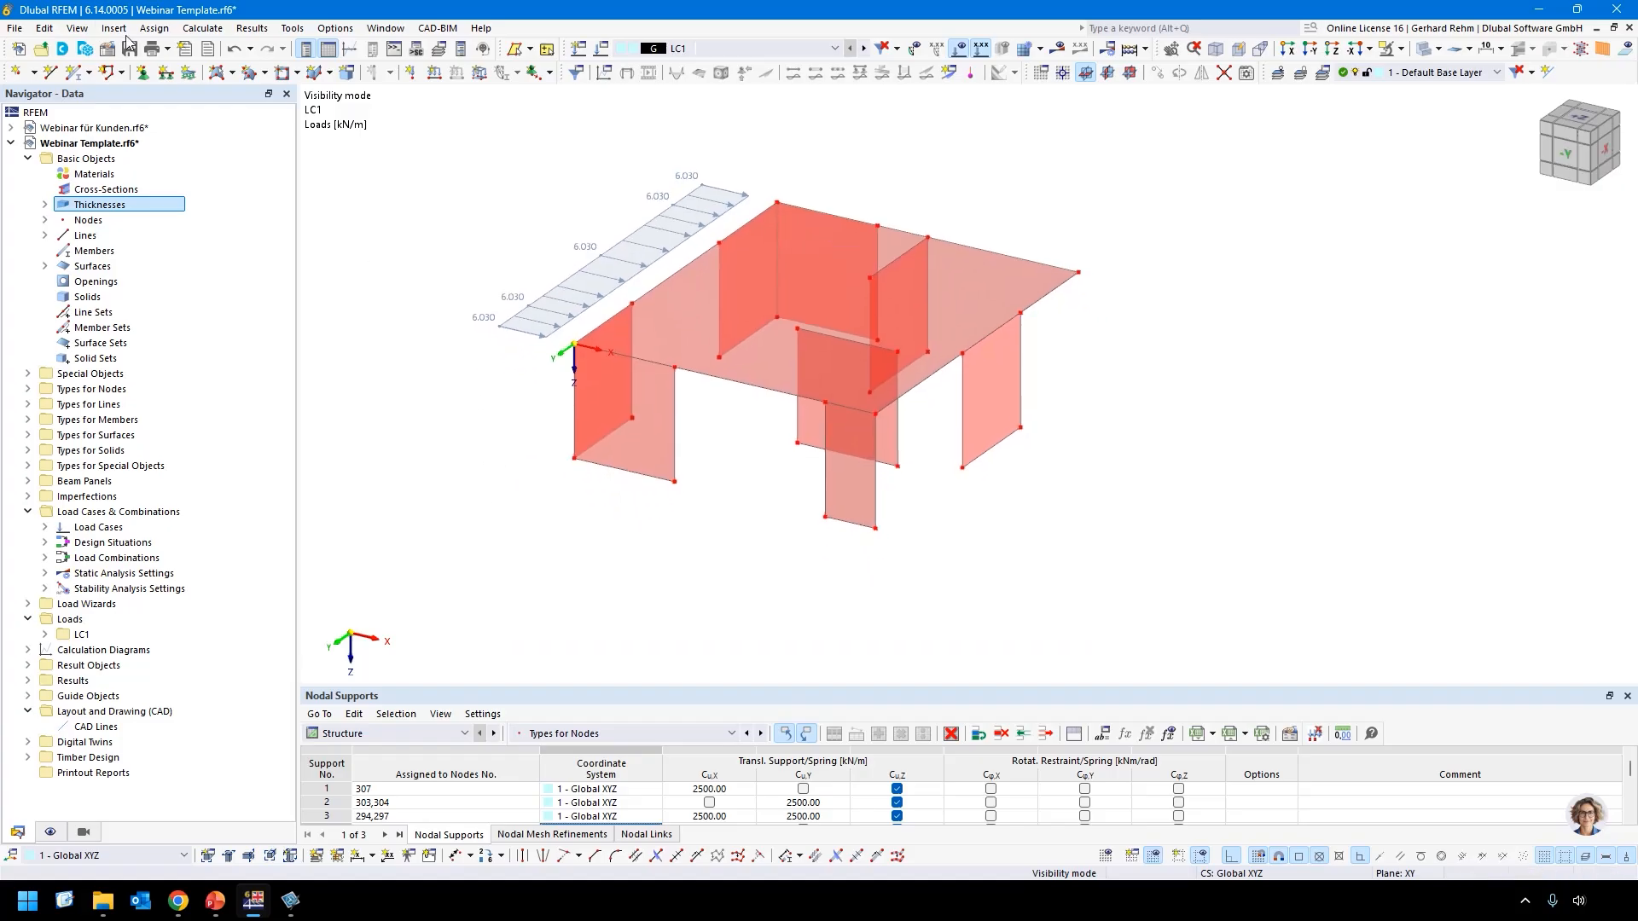
{"action": "left_click", "coordinate": [171, 77]}
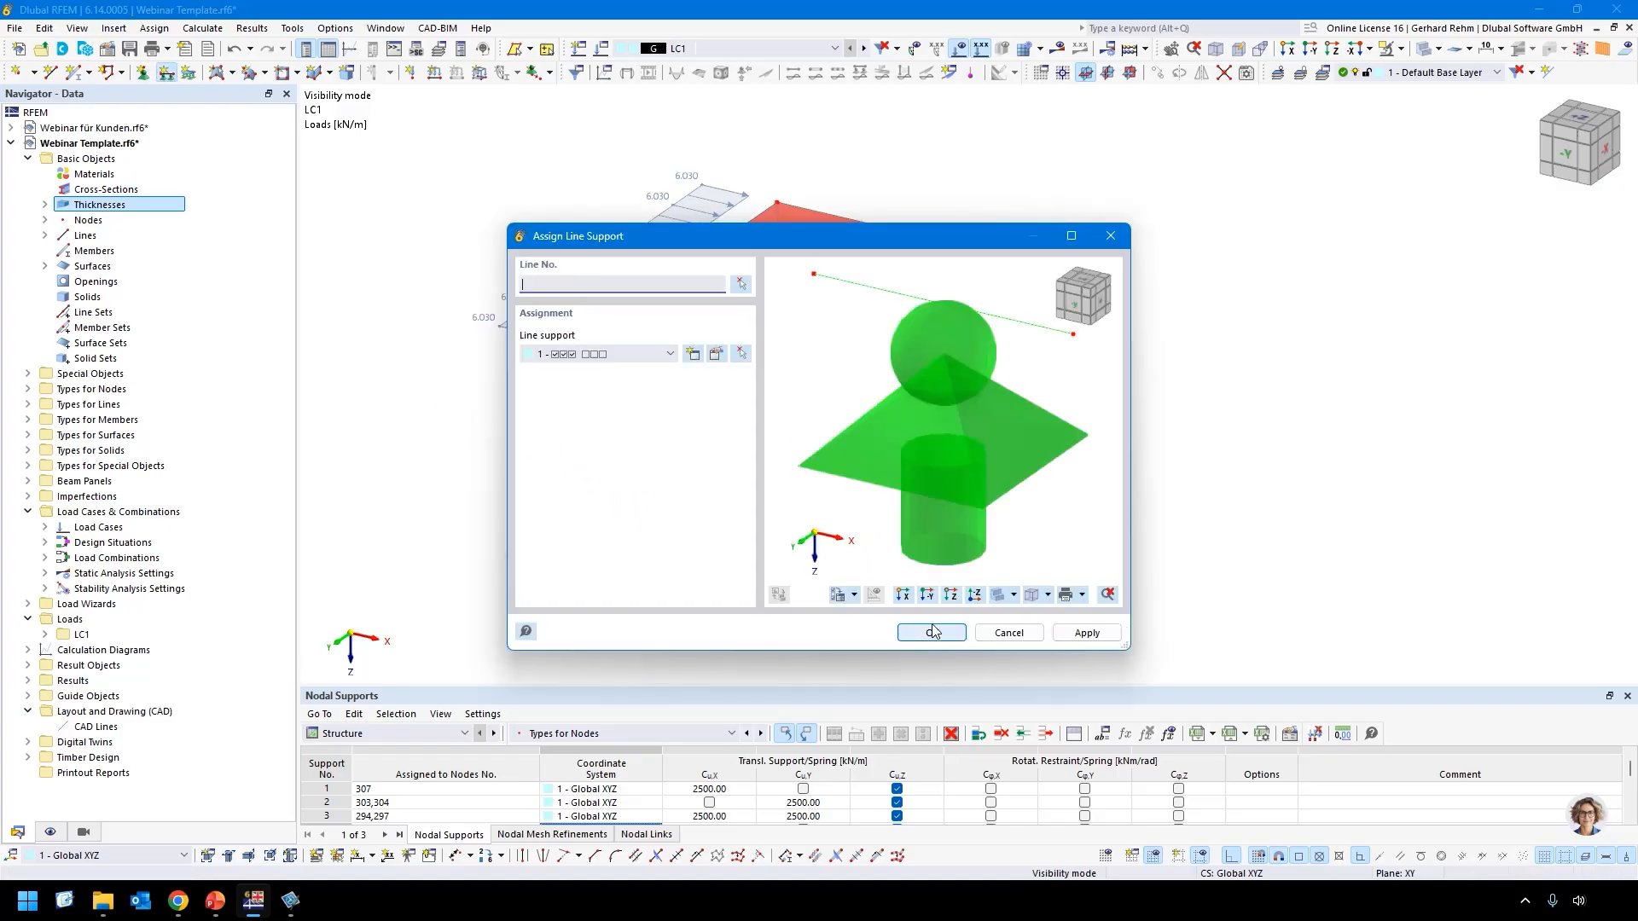
{"action": "left_click", "coordinate": [932, 632]}
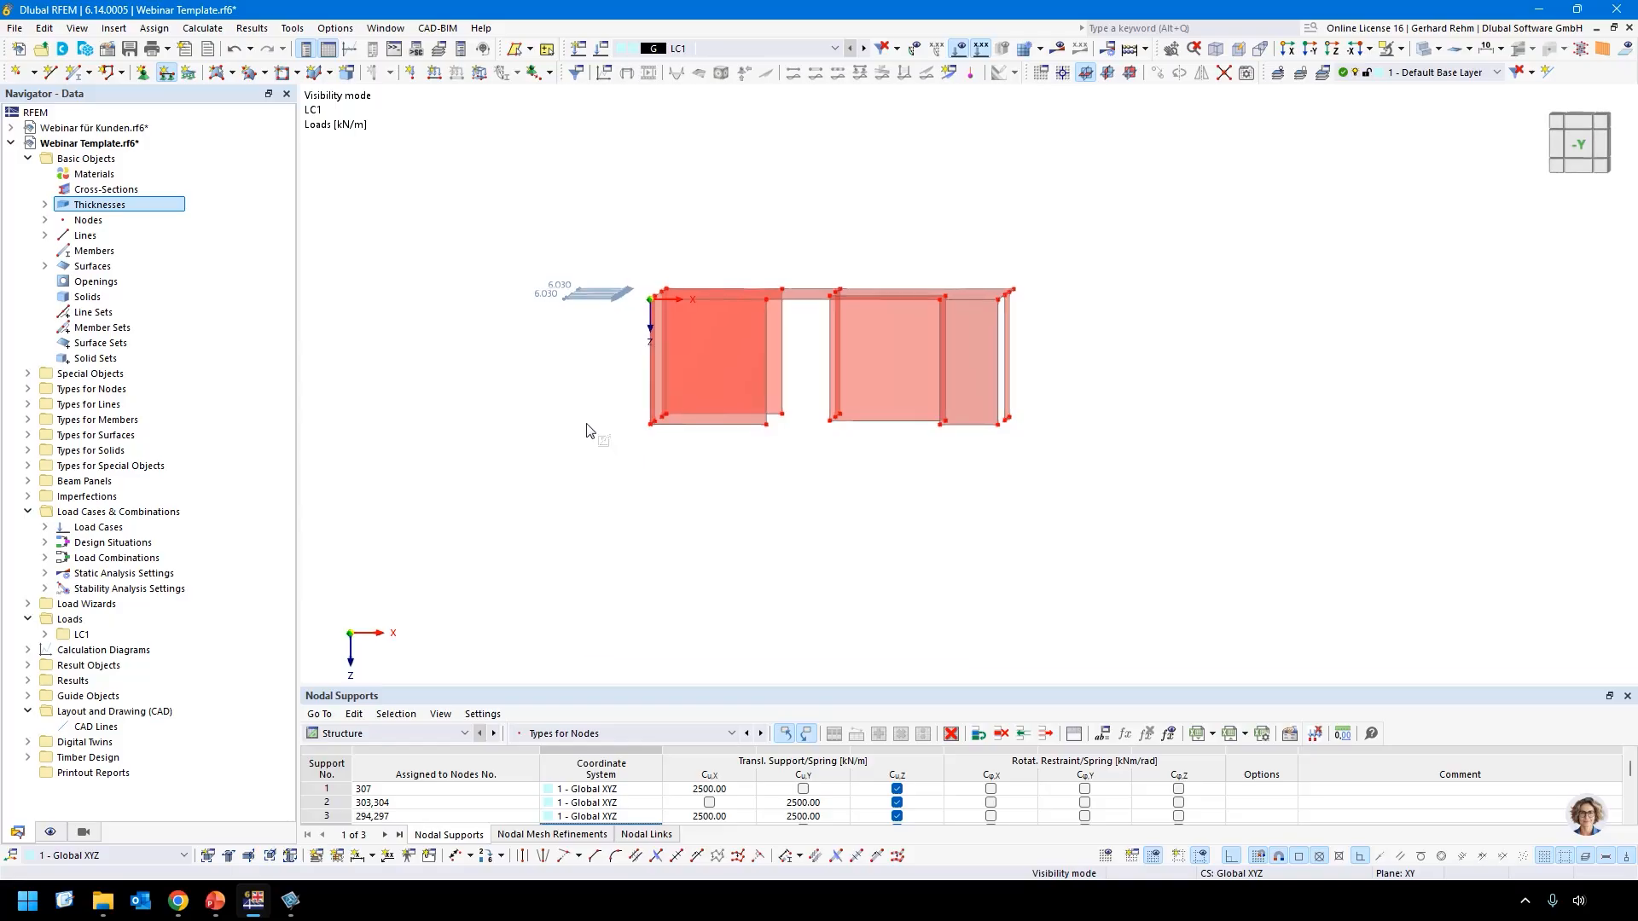
{"action": "left_click_drag", "start_coordinate": [558, 384], "coordinate": [1121, 497]}
{"action": "key", "text": "Escape"}
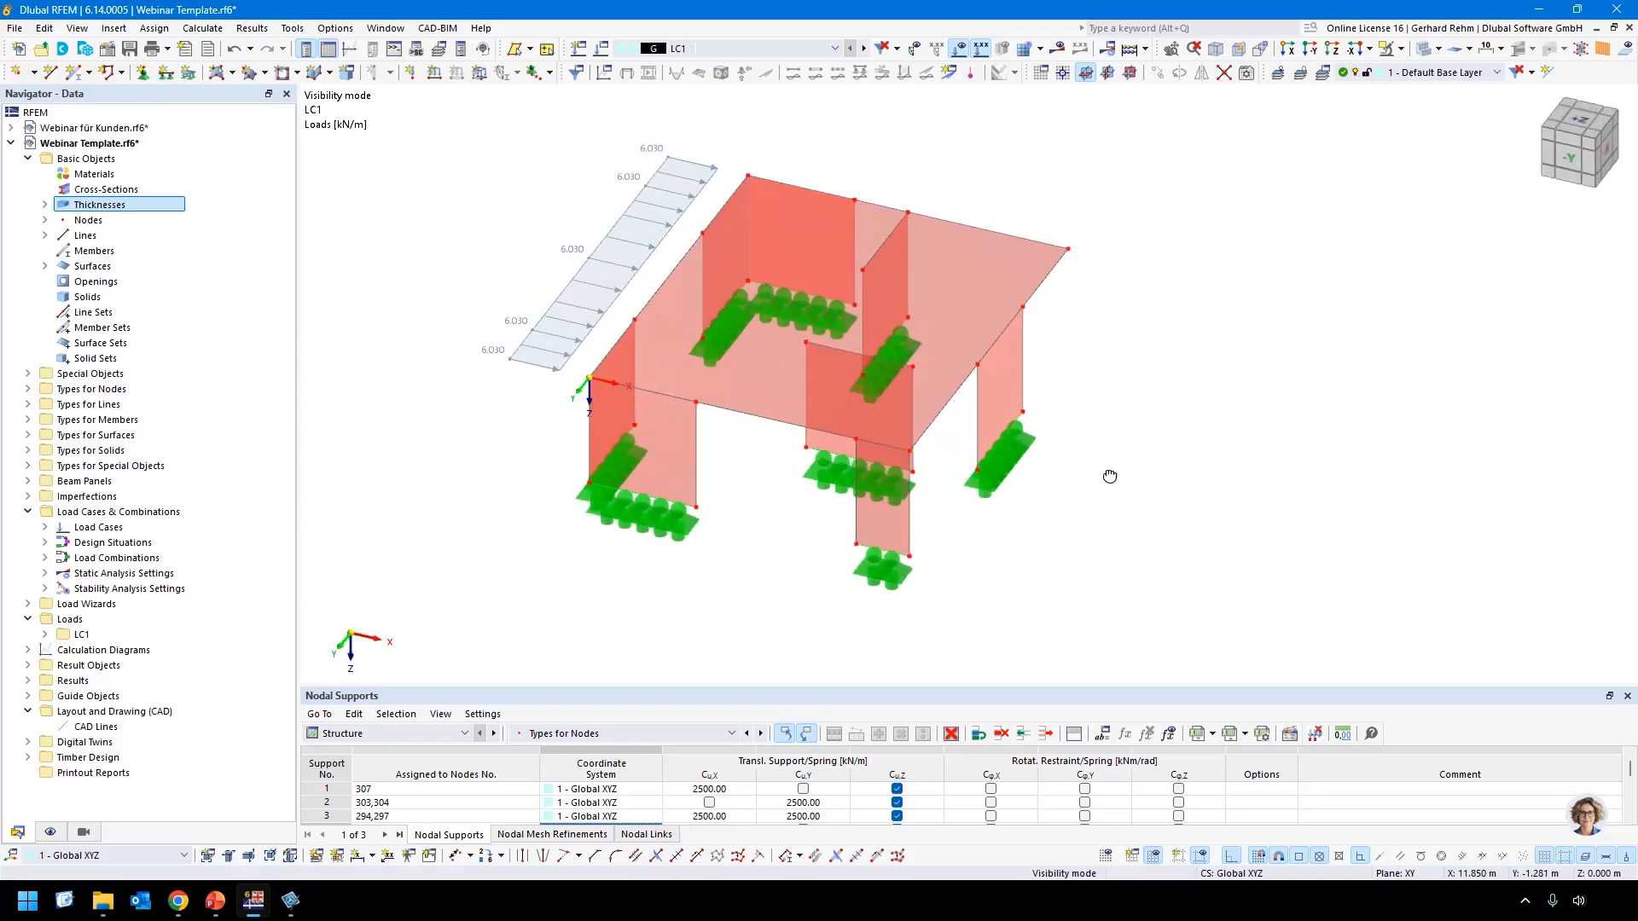
Calculate load case LC1 and show the support reactions in plan view with the global deformations hidden.
{"action": "middle_click_drag", "start_coordinate": [439, 574], "coordinate": [566, 607]}
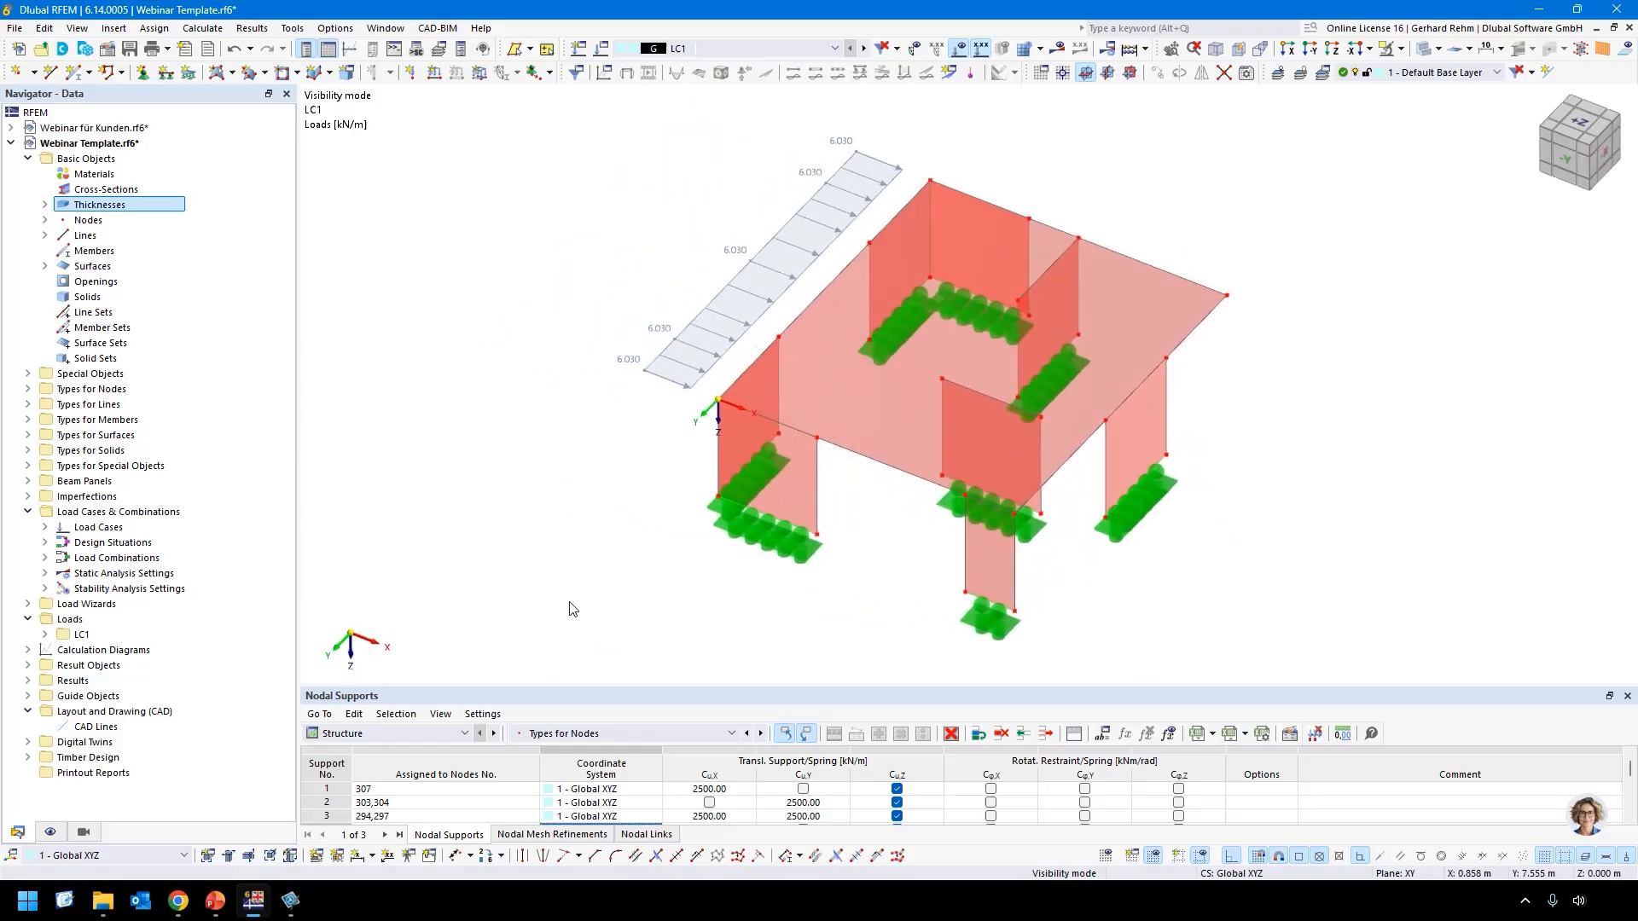
{"action": "left_click", "coordinate": [1058, 49]}
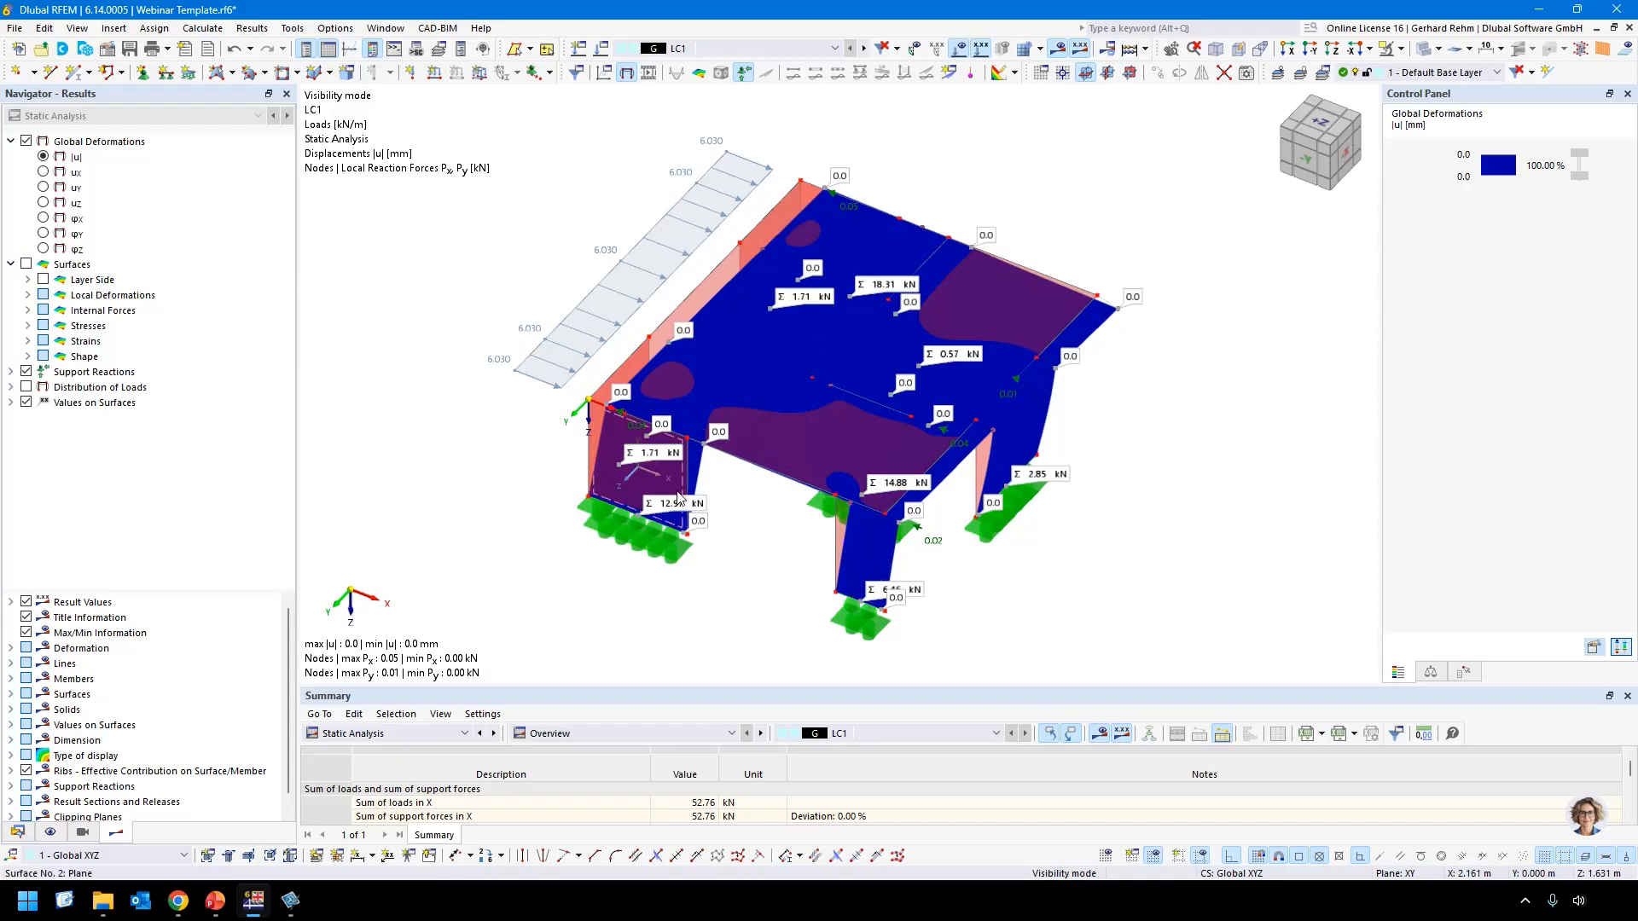
{"action": "left_click", "coordinate": [26, 140]}
{"action": "key", "text": "ctrl+3"}
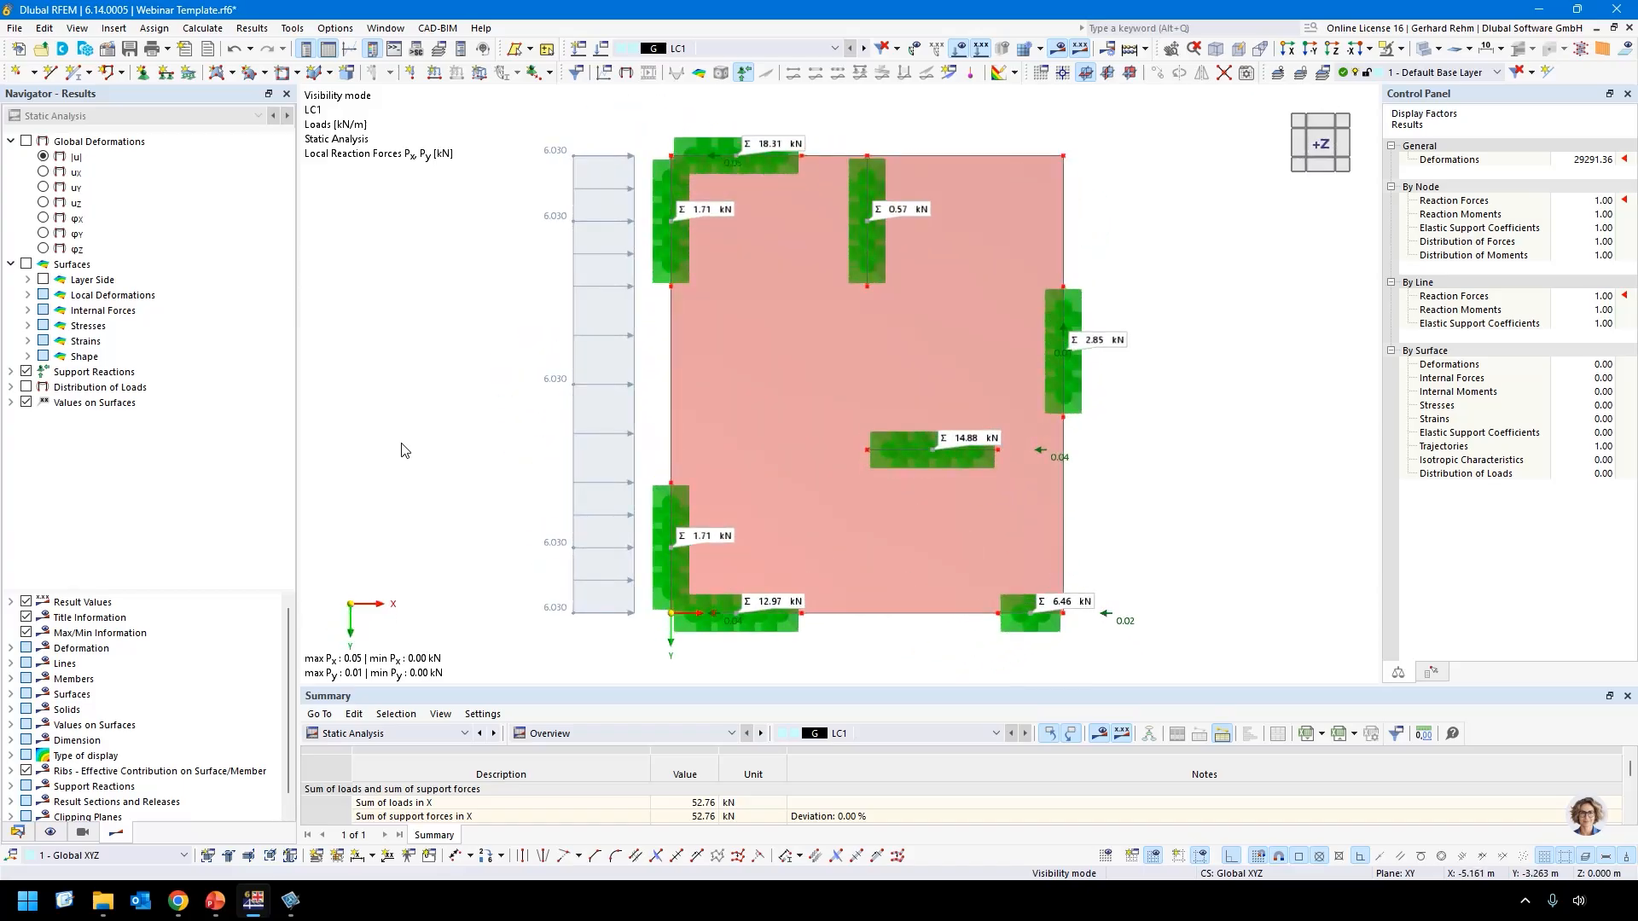
Display the node types and delete the nodal support assignments at floor level, accepting the deletion of the LC1 results.
{"action": "key", "text": "ctrl+7"}
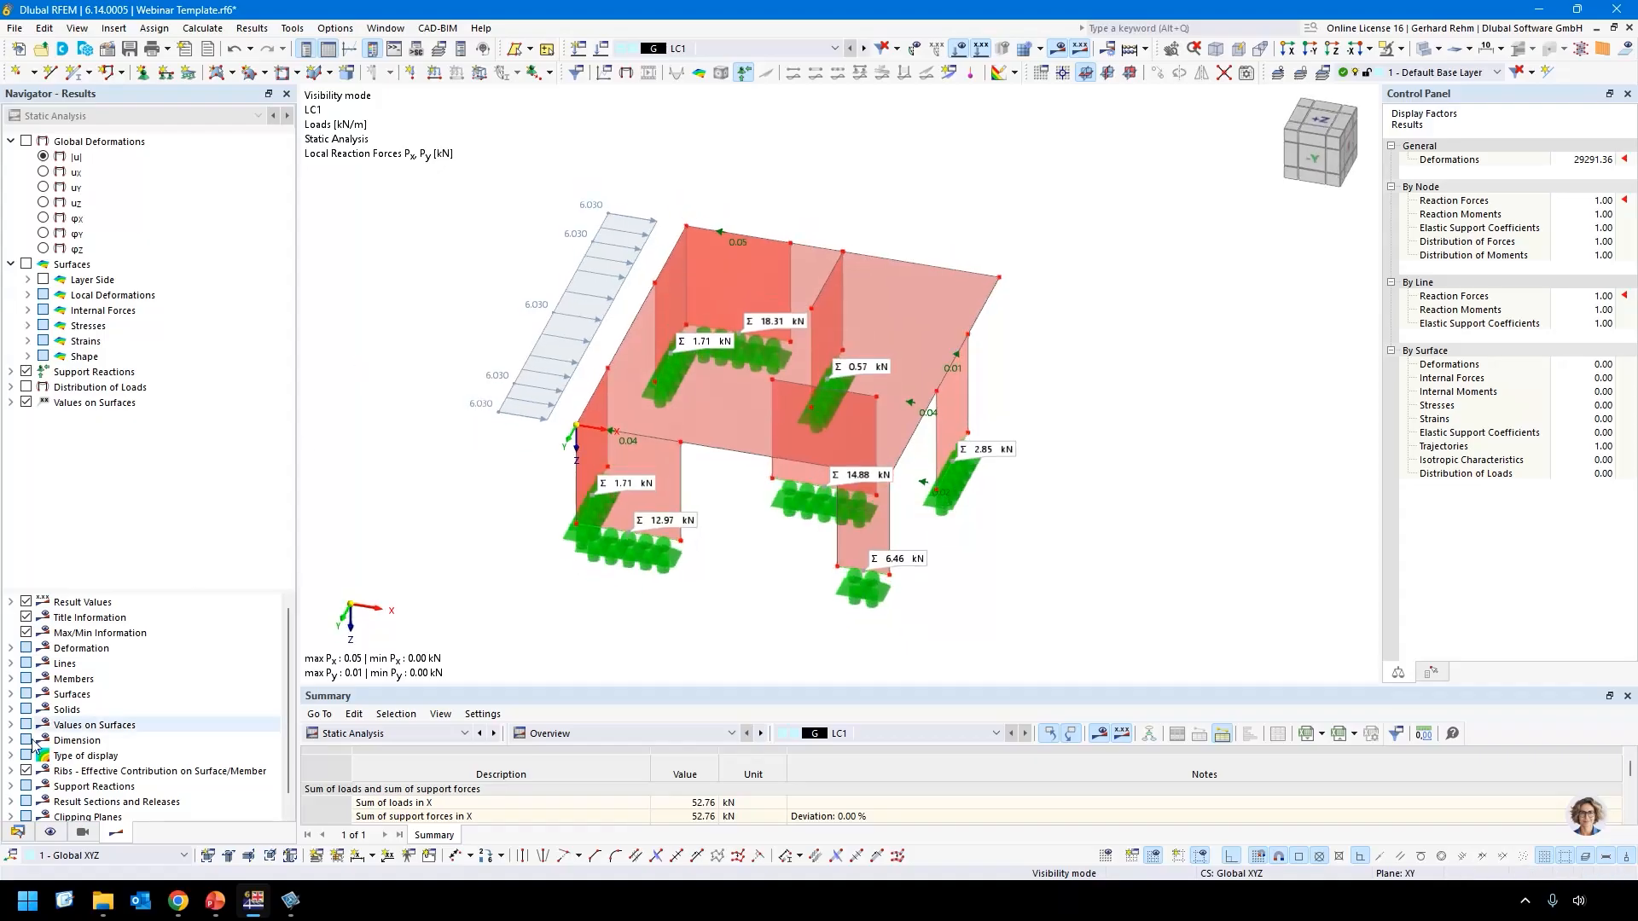
{"action": "left_click", "coordinate": [50, 832]}
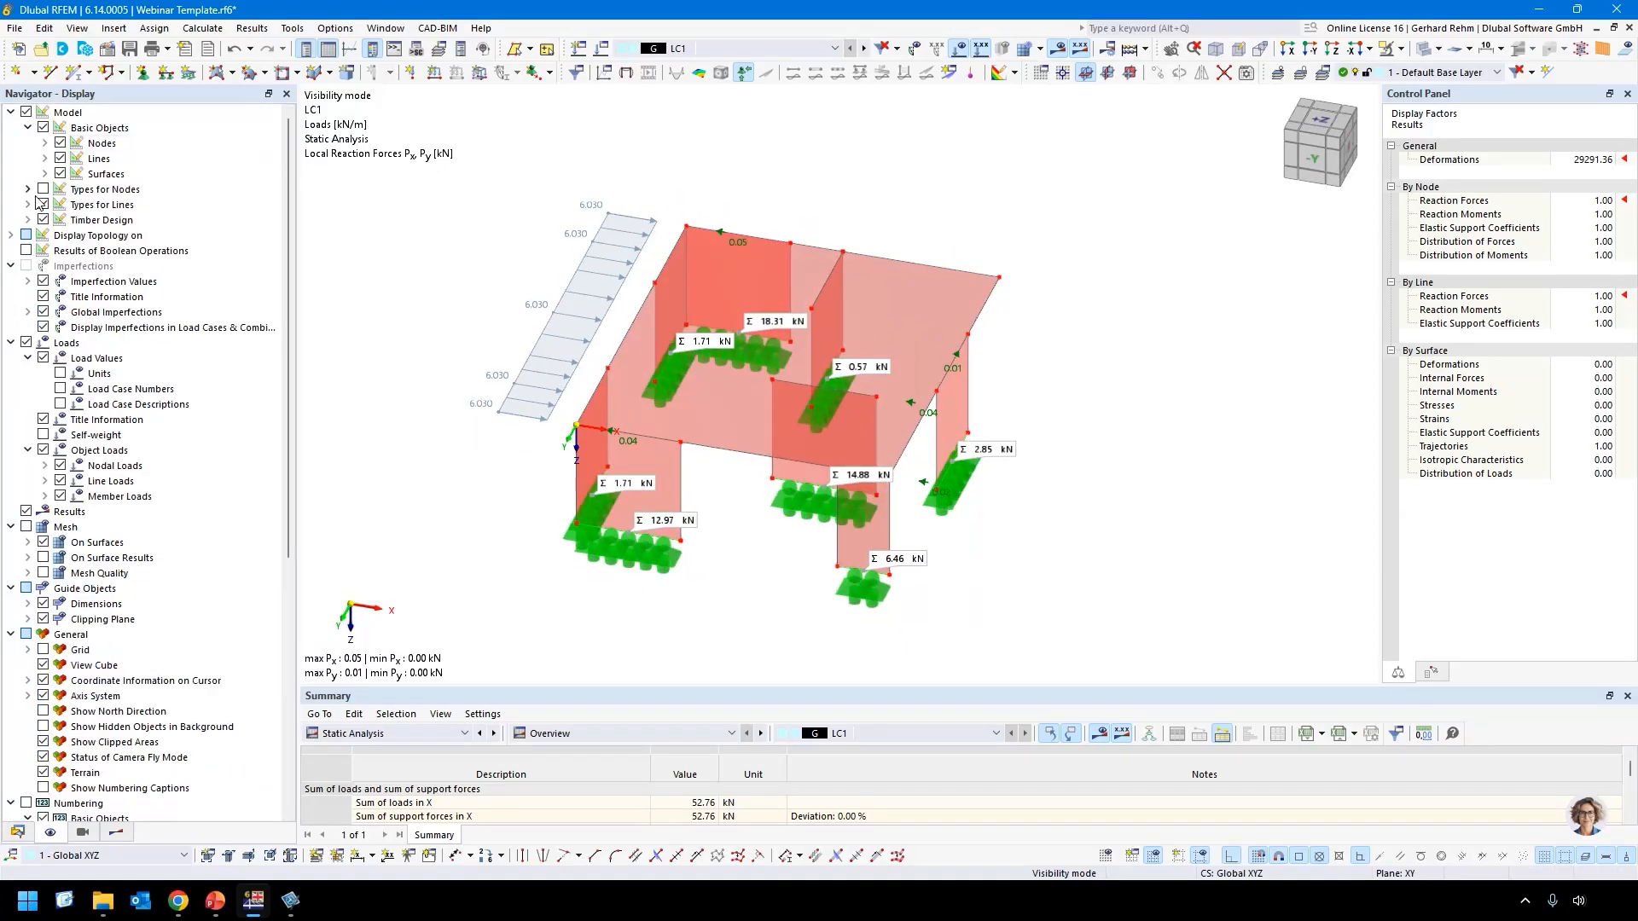
{"action": "left_click", "coordinate": [43, 188]}
{"action": "key", "text": "ctrl+2"}
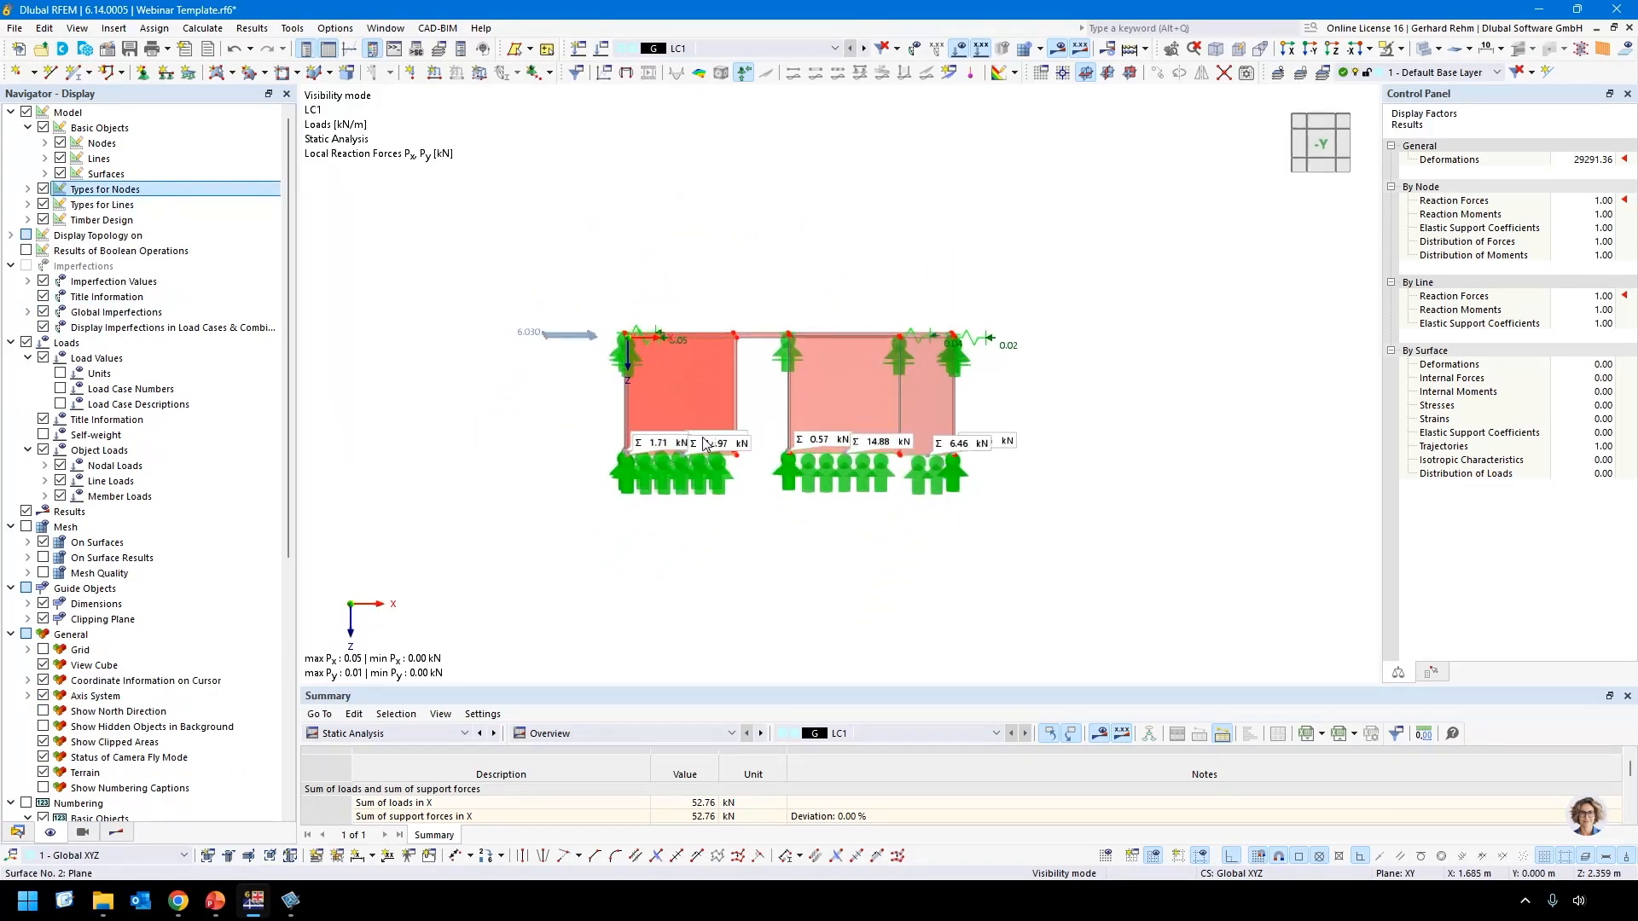
{"action": "left_click_drag", "start_coordinate": [552, 290], "coordinate": [1039, 420]}
{"action": "right_click", "coordinate": [972, 369]}
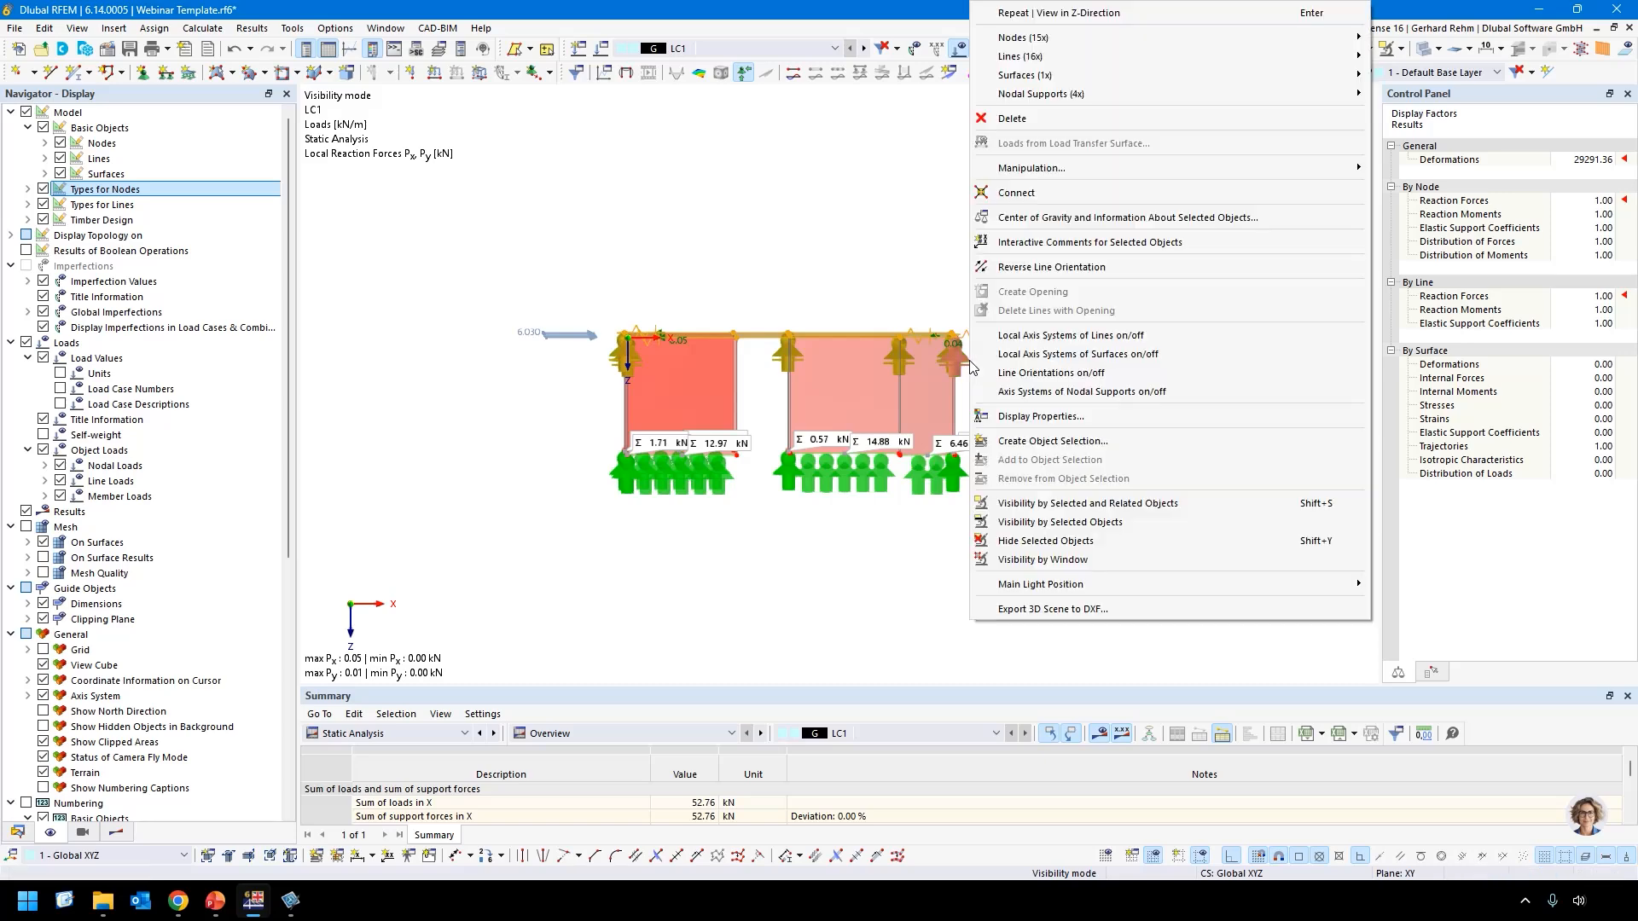
{"action": "mouse_move", "coordinate": [1097, 96]}
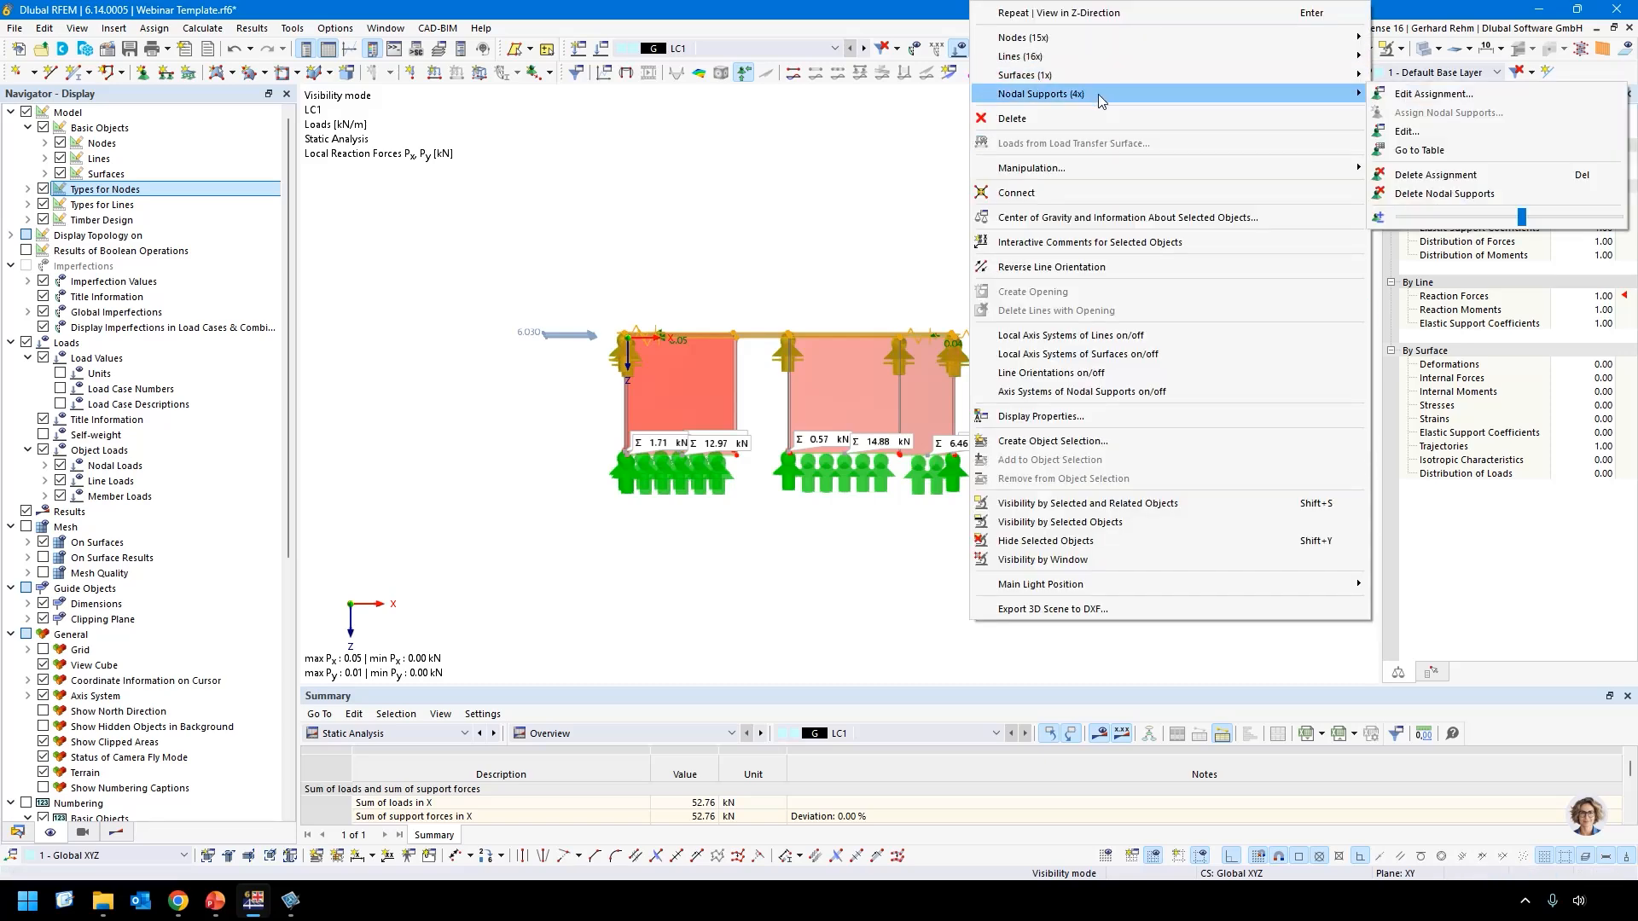
{"action": "left_click", "coordinate": [1441, 175]}
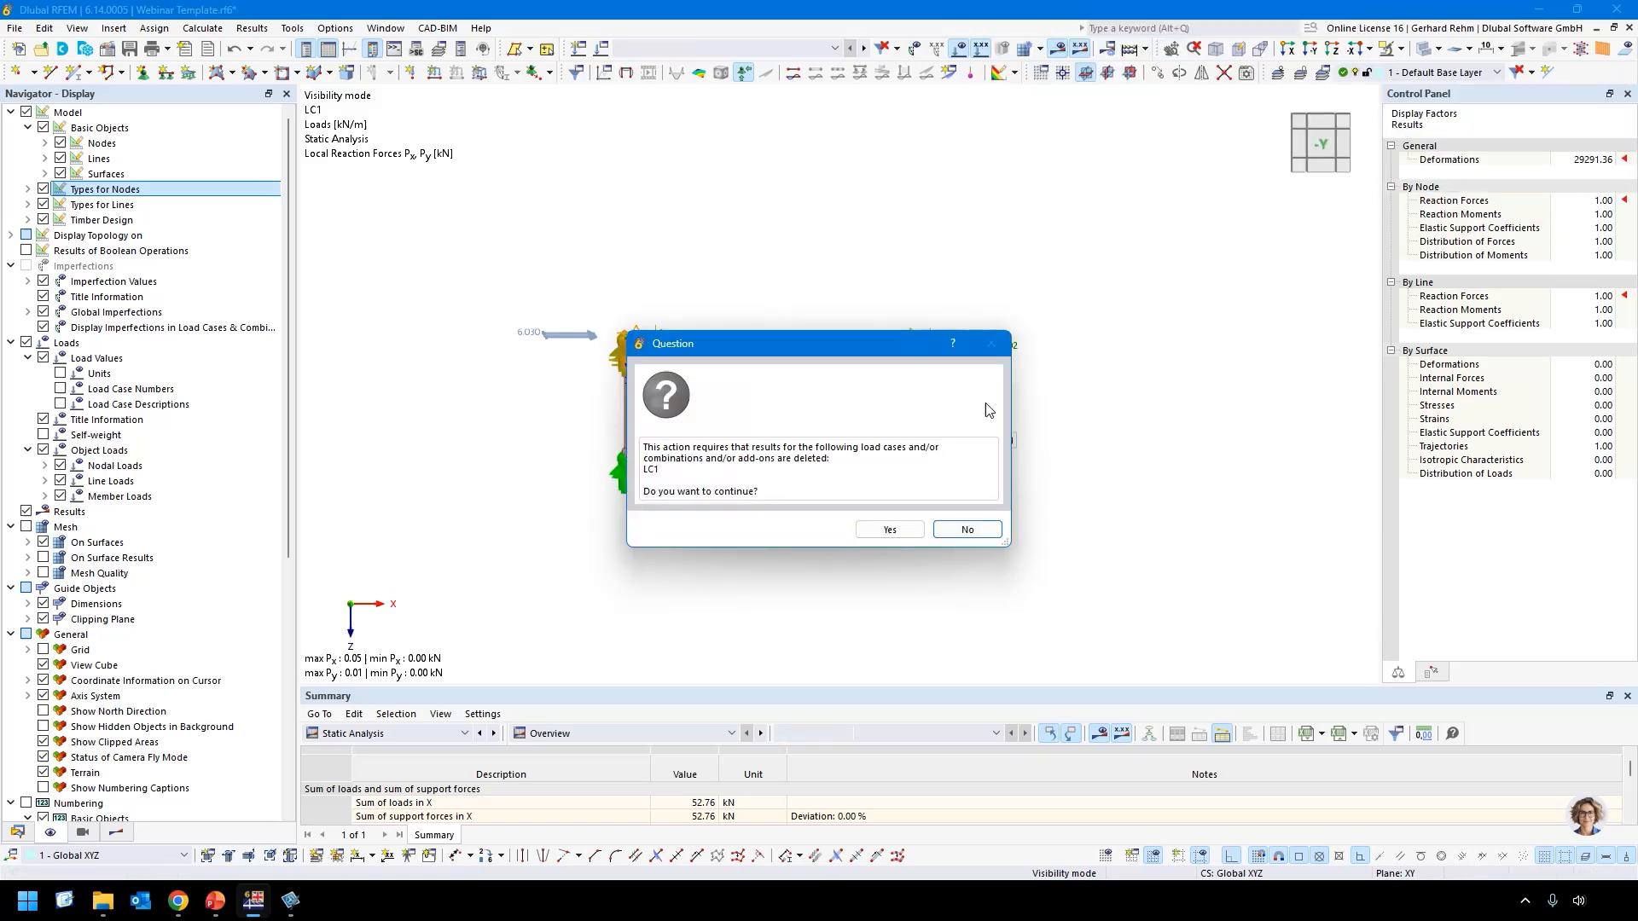
{"action": "left_click", "coordinate": [888, 530]}
Recalculate load case LC1 without the nodal supports and view the line support reactions from above.
{"action": "left_click", "coordinate": [1063, 51]}
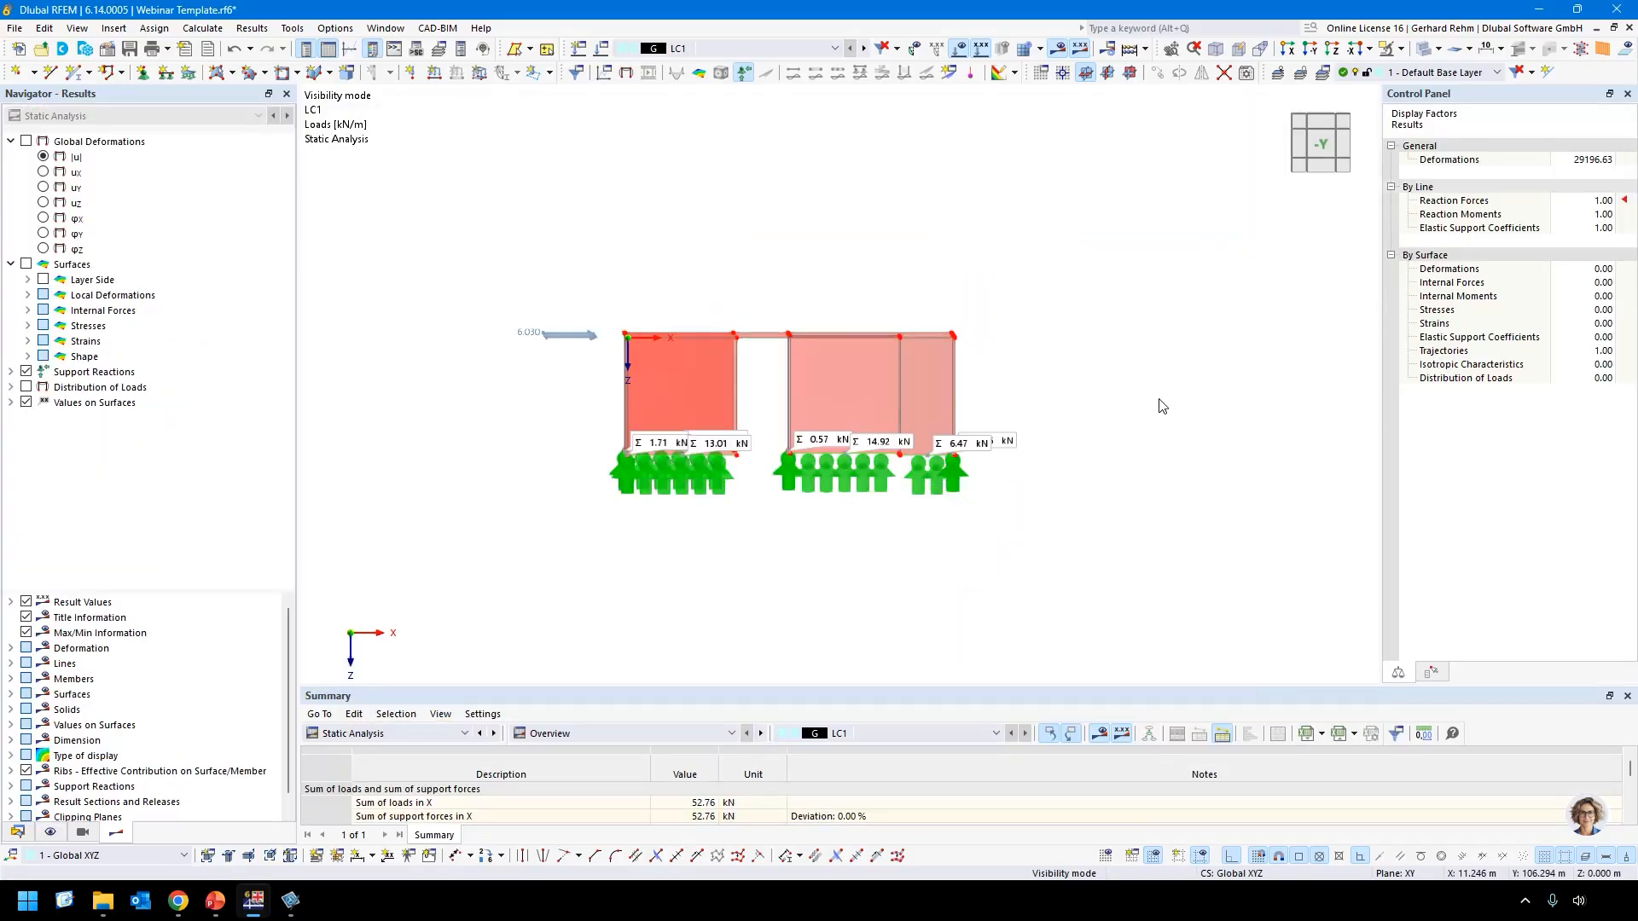
{"action": "key", "text": "ctrl+3"}
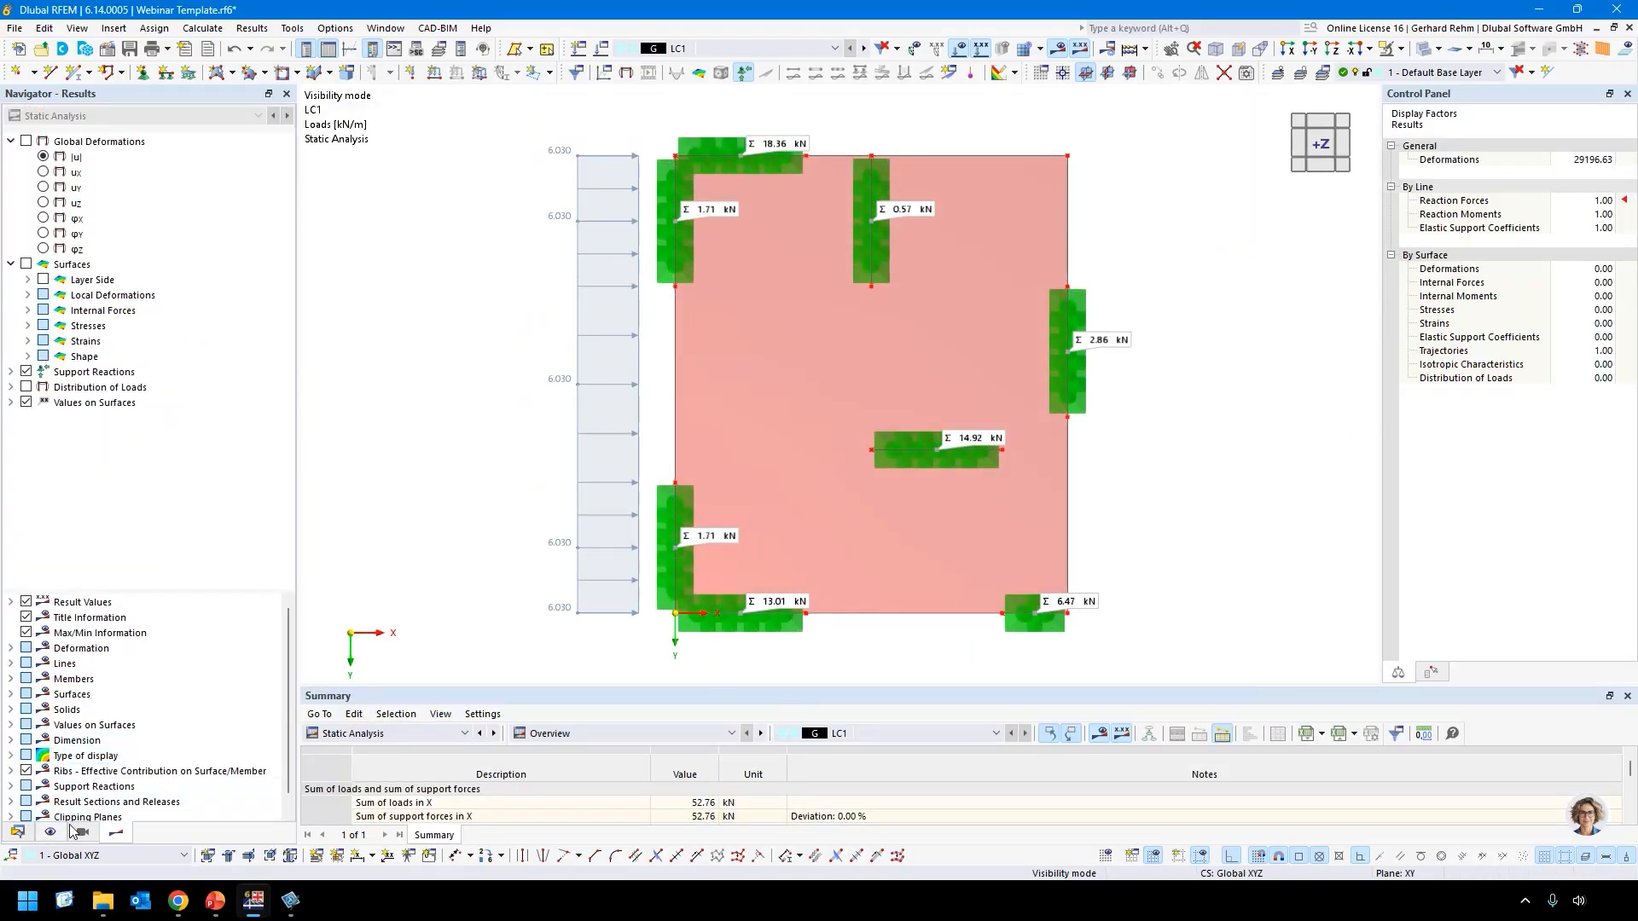
{"action": "scroll", "coordinate": [93, 757], "scroll_direction": "down", "scroll_amount": 1}
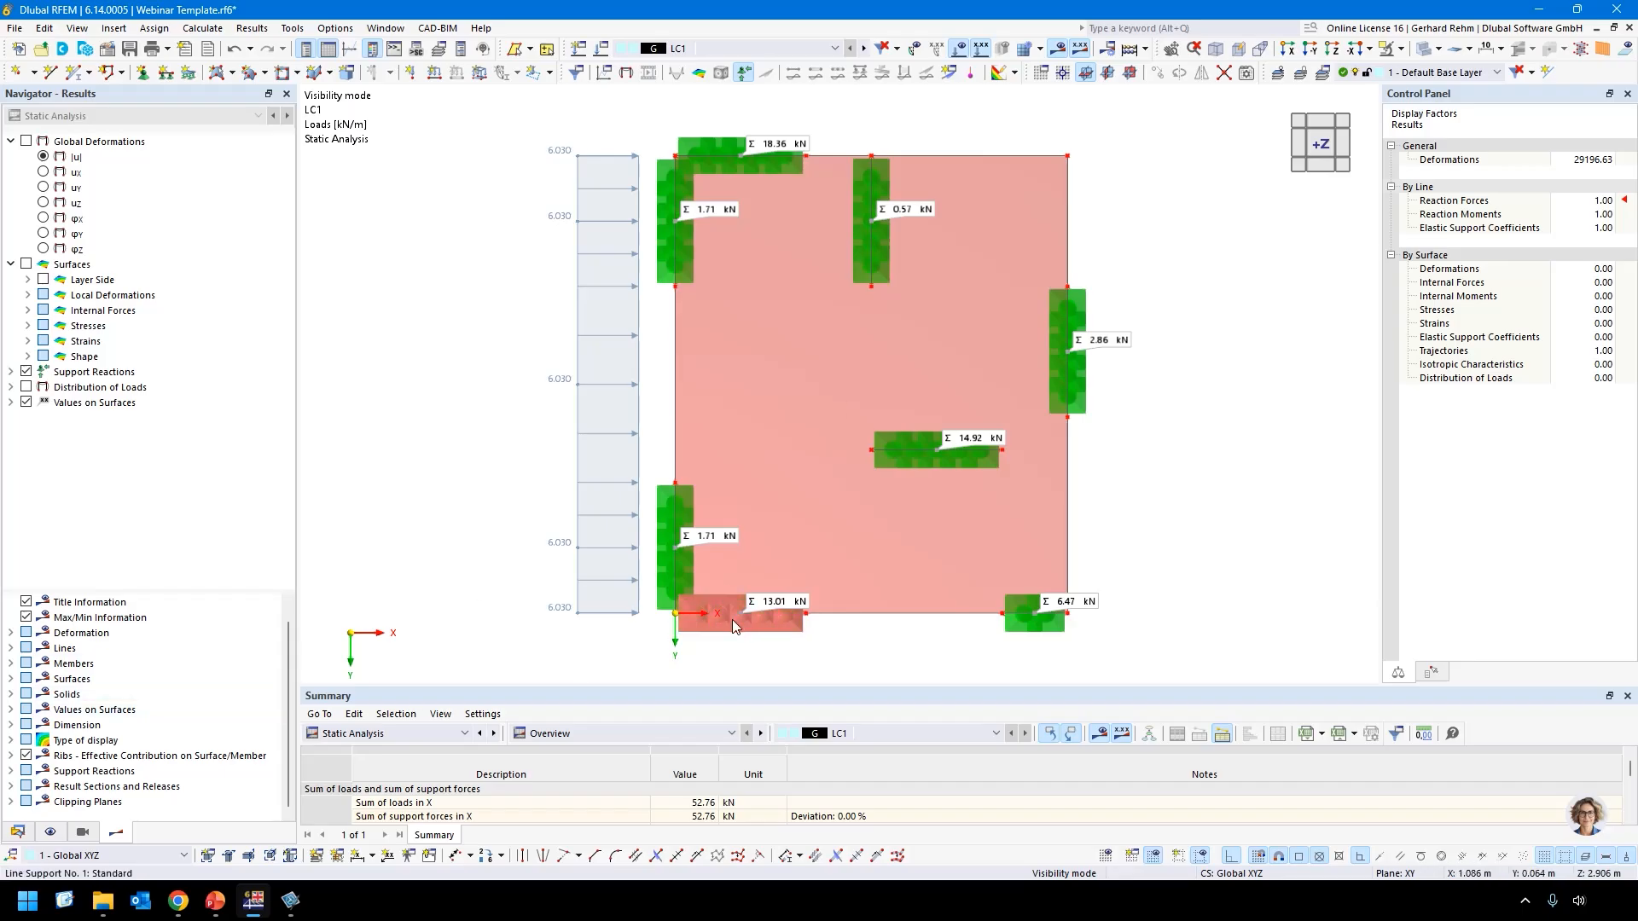
Expand the support reaction display options down to the Info settings and check which summary values are enabled.
{"action": "left_click", "coordinate": [10, 771]}
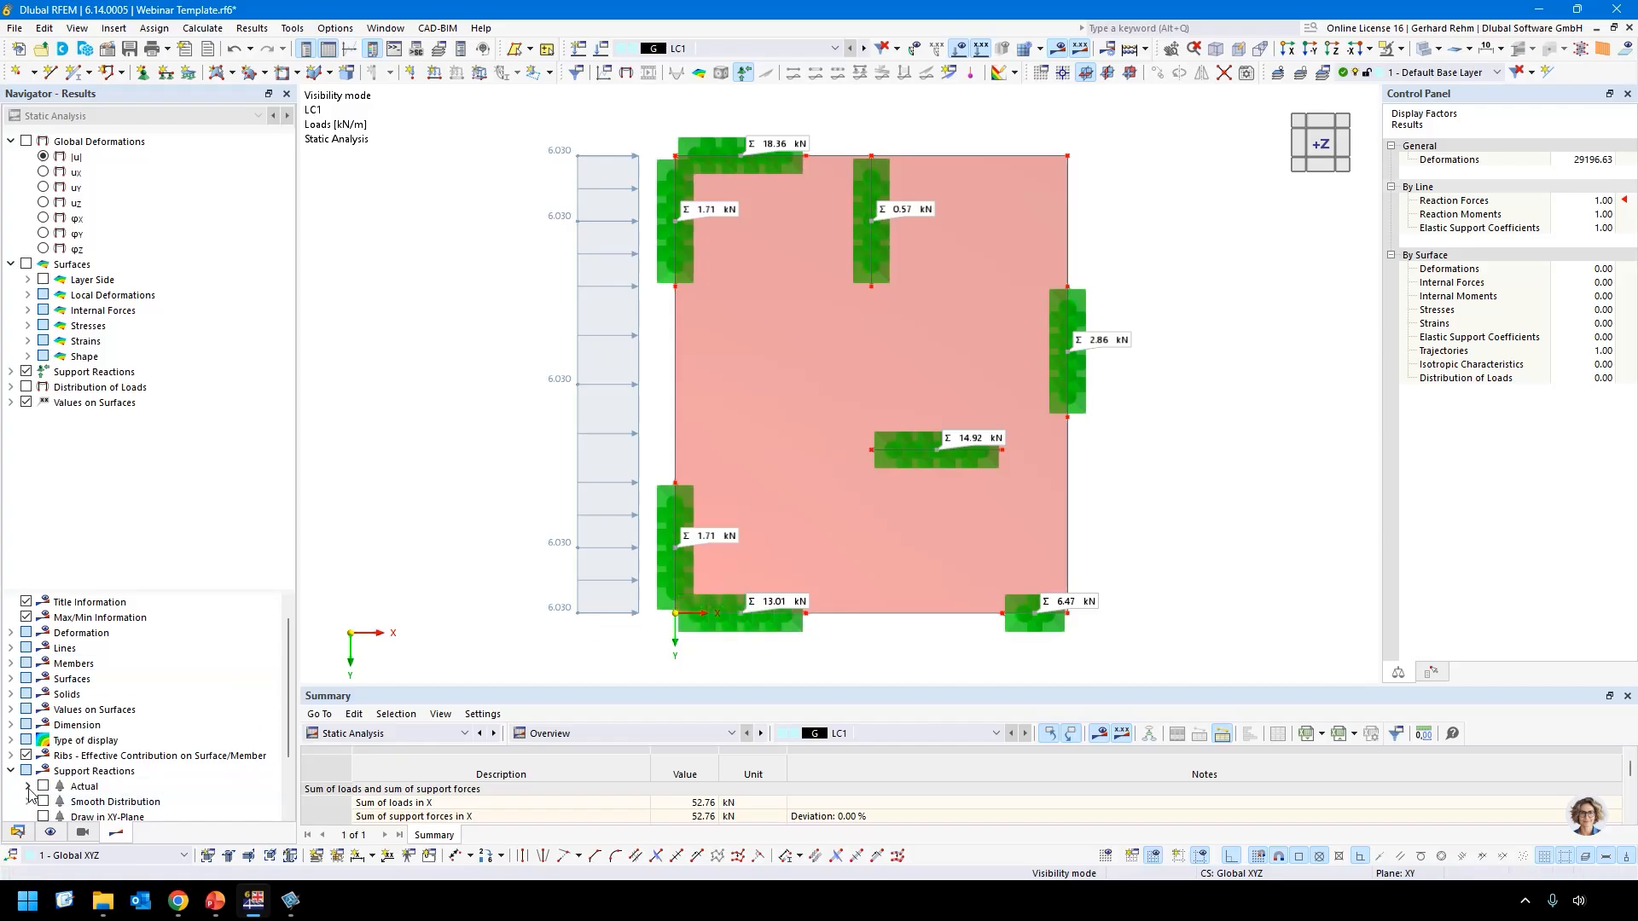
{"action": "scroll", "coordinate": [45, 792], "scroll_direction": "down", "scroll_amount": 2}
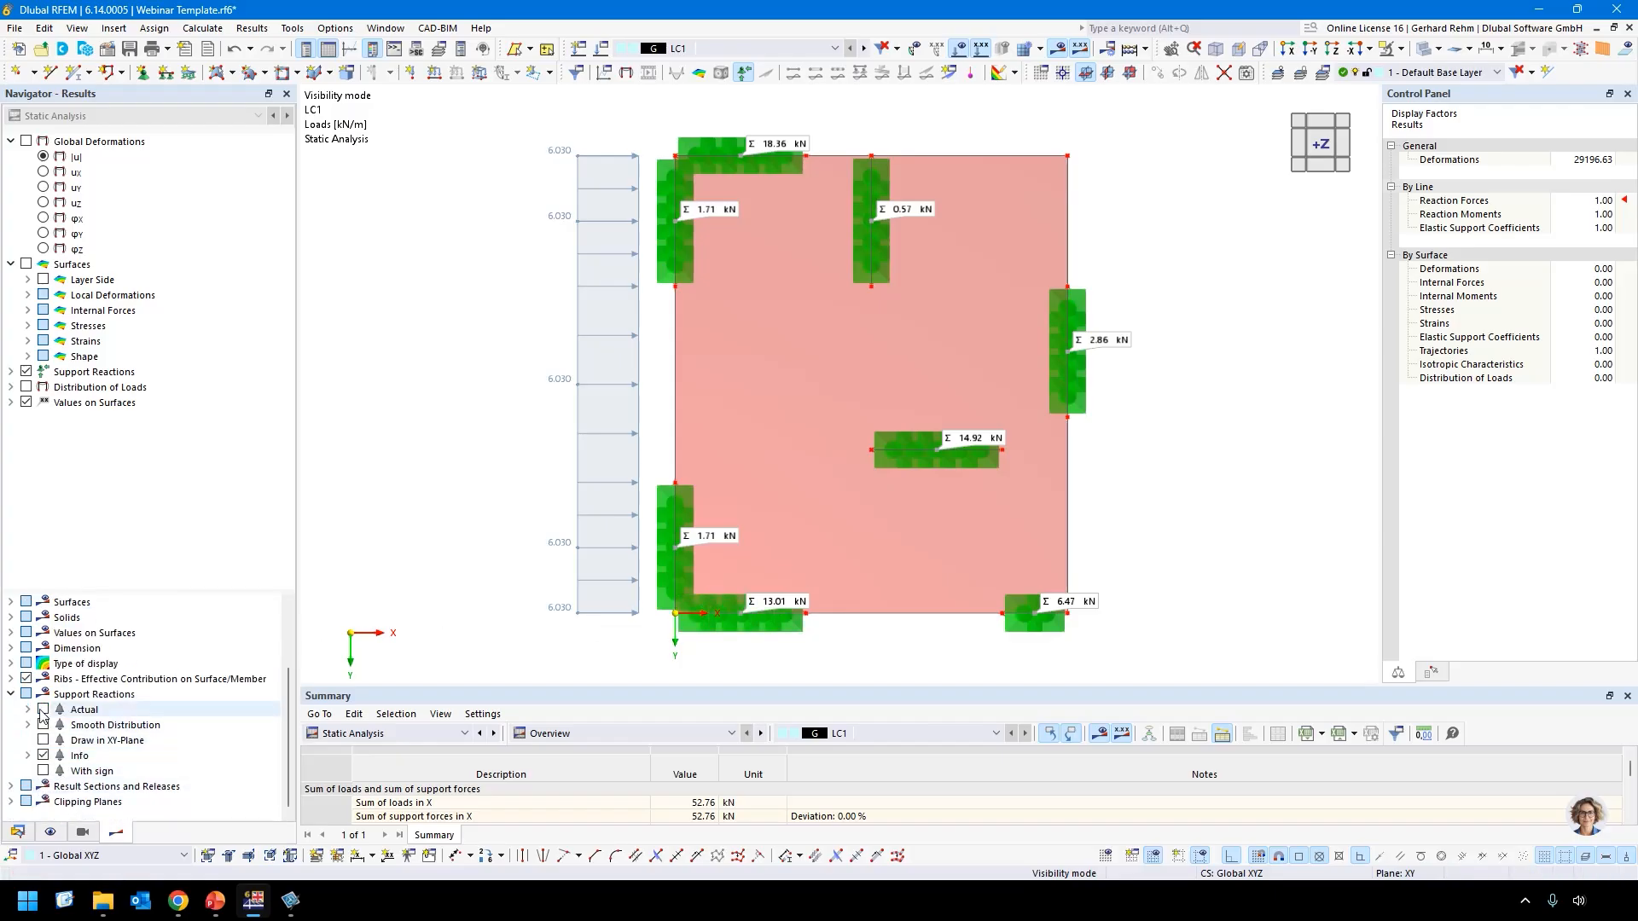
{"action": "left_click", "coordinate": [29, 756]}
{"action": "scroll", "coordinate": [36, 756], "scroll_direction": "down", "scroll_amount": 2}
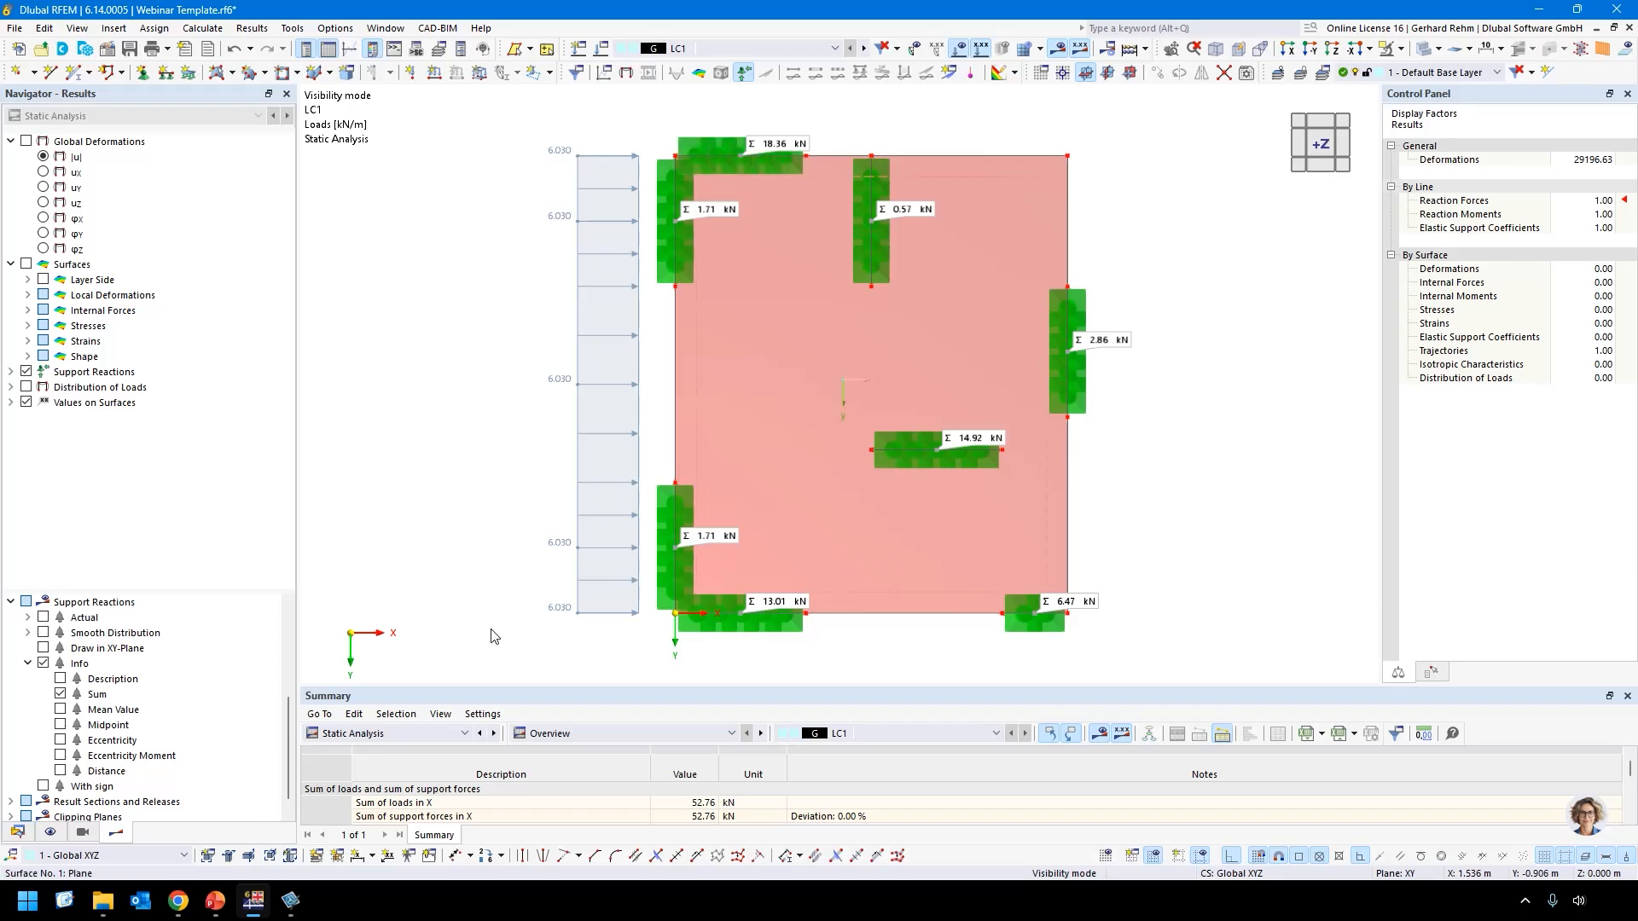
Hide the line types and the loads, and capture the plan view with the wall reaction sums as an image.
{"action": "left_click", "coordinate": [53, 833]}
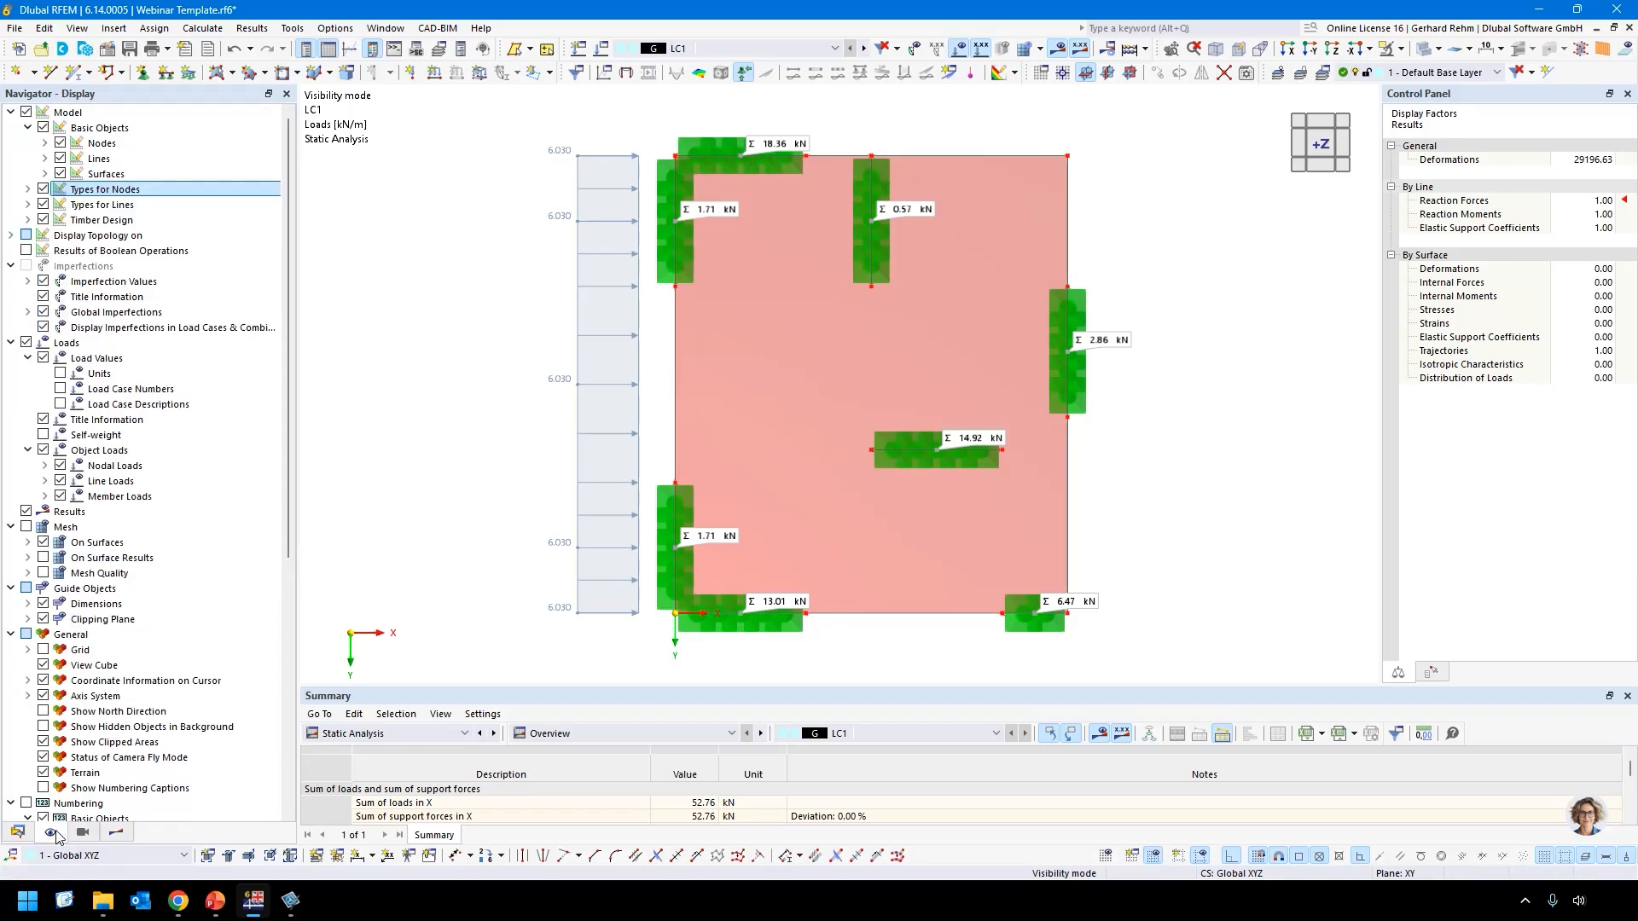
{"action": "left_click", "coordinate": [43, 205]}
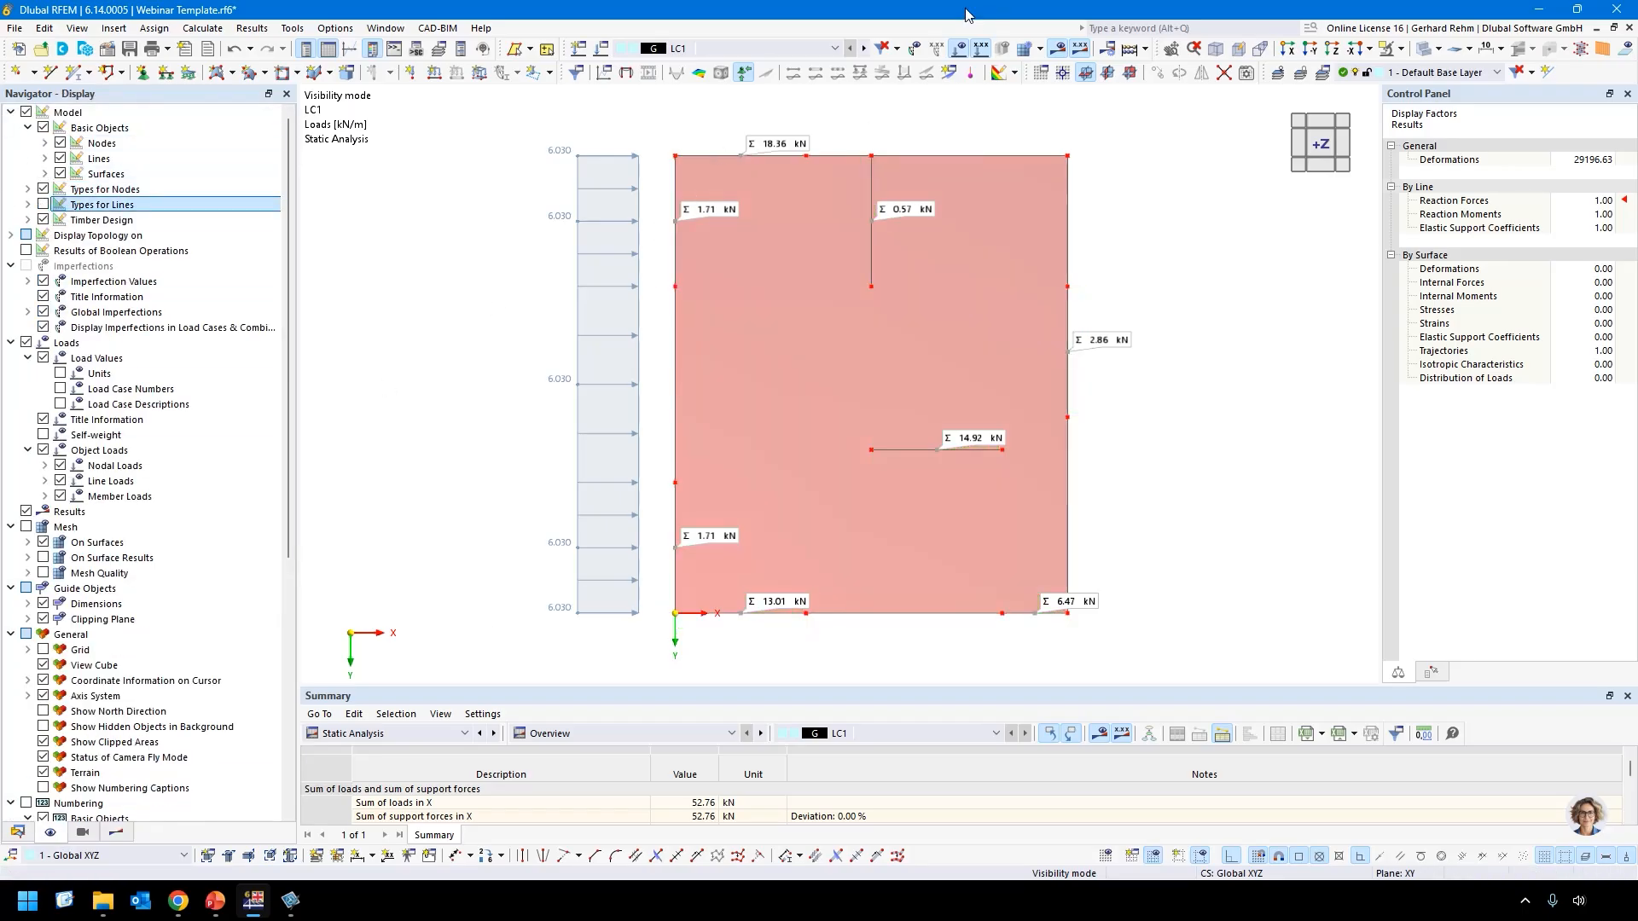
{"action": "left_click", "coordinate": [958, 48]}
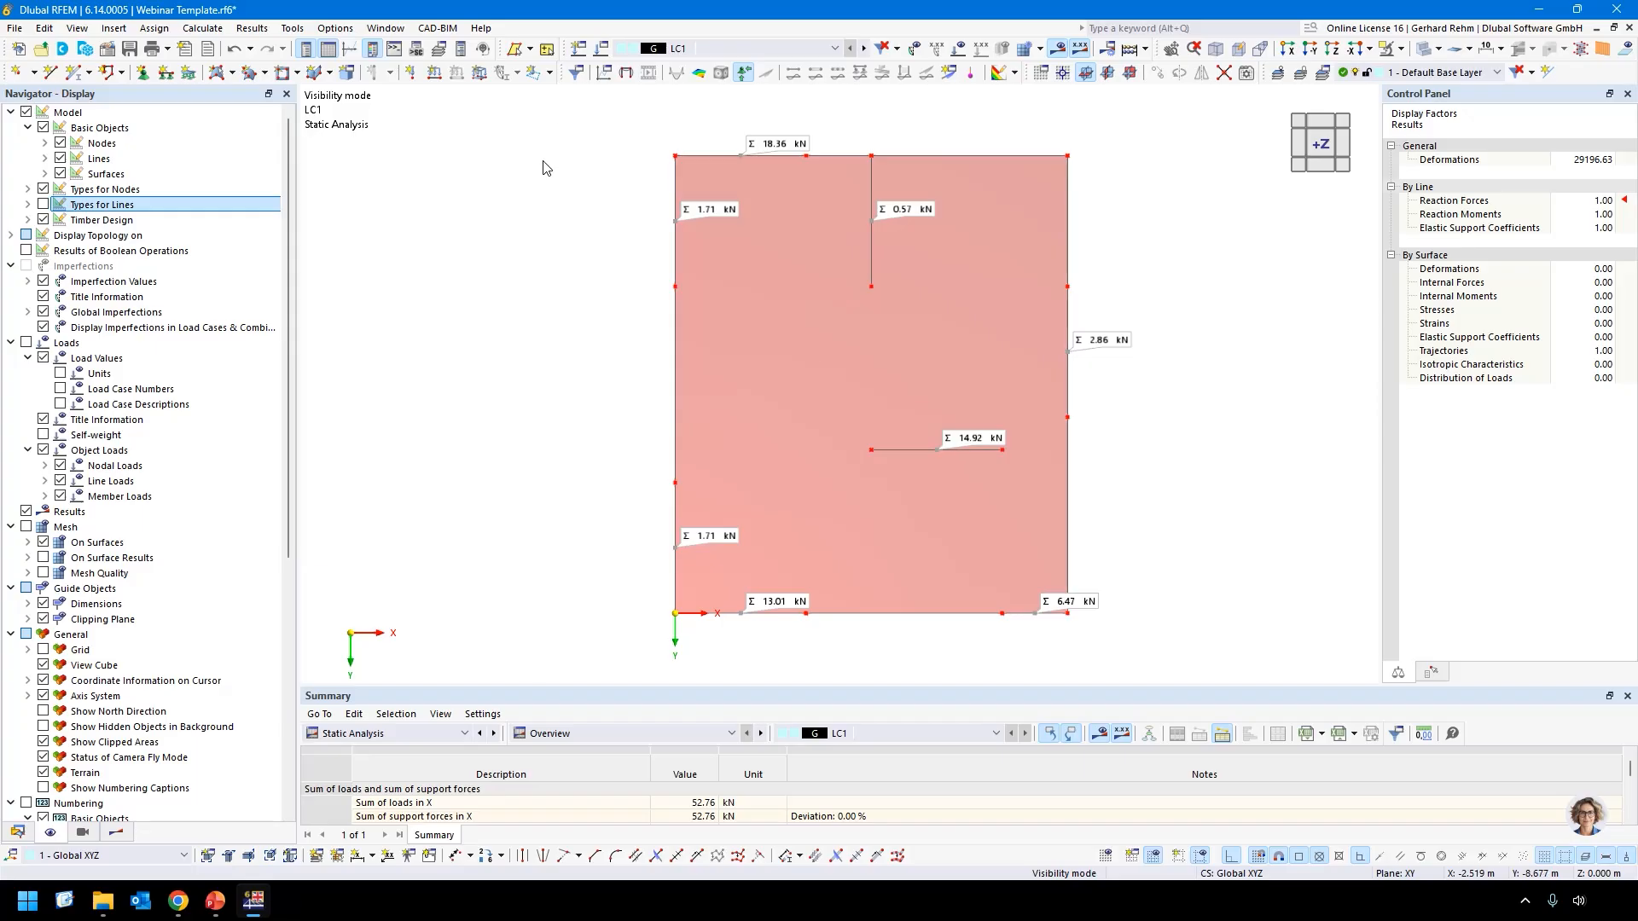
{"action": "key", "text": "Print"}
{"action": "left_click_drag", "start_coordinate": [657, 106], "coordinate": [1174, 653]}
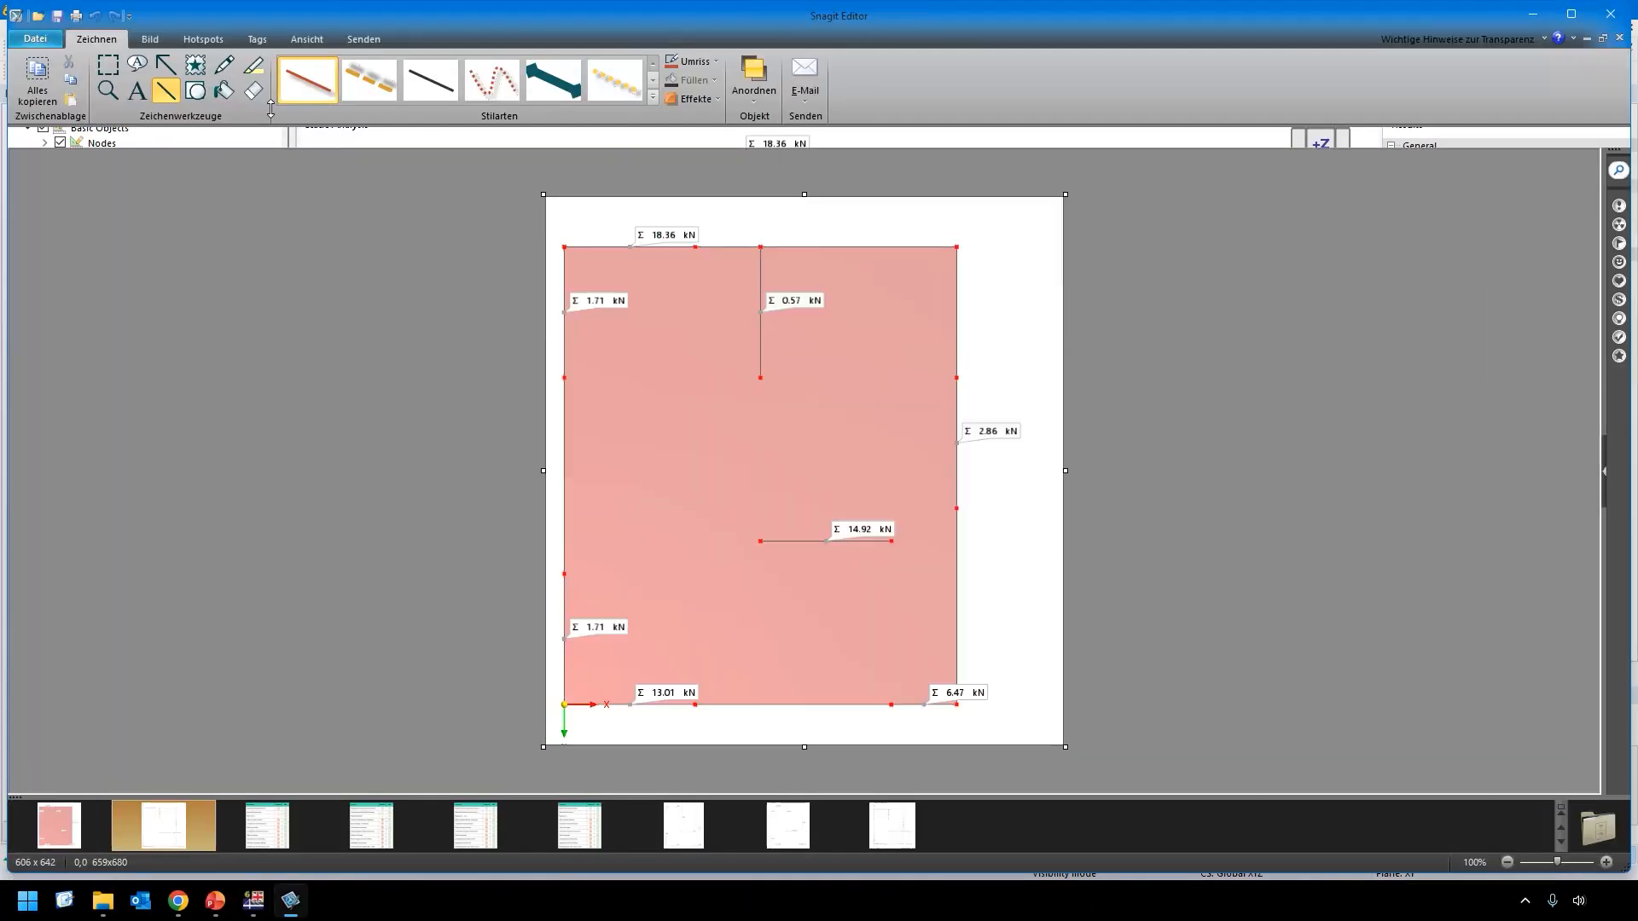
Switch to PowerPoint, paste the capture beside the diagram on the Force distribution slide, enlarge it to match and start the slide show.
{"action": "left_click", "coordinate": [215, 901]}
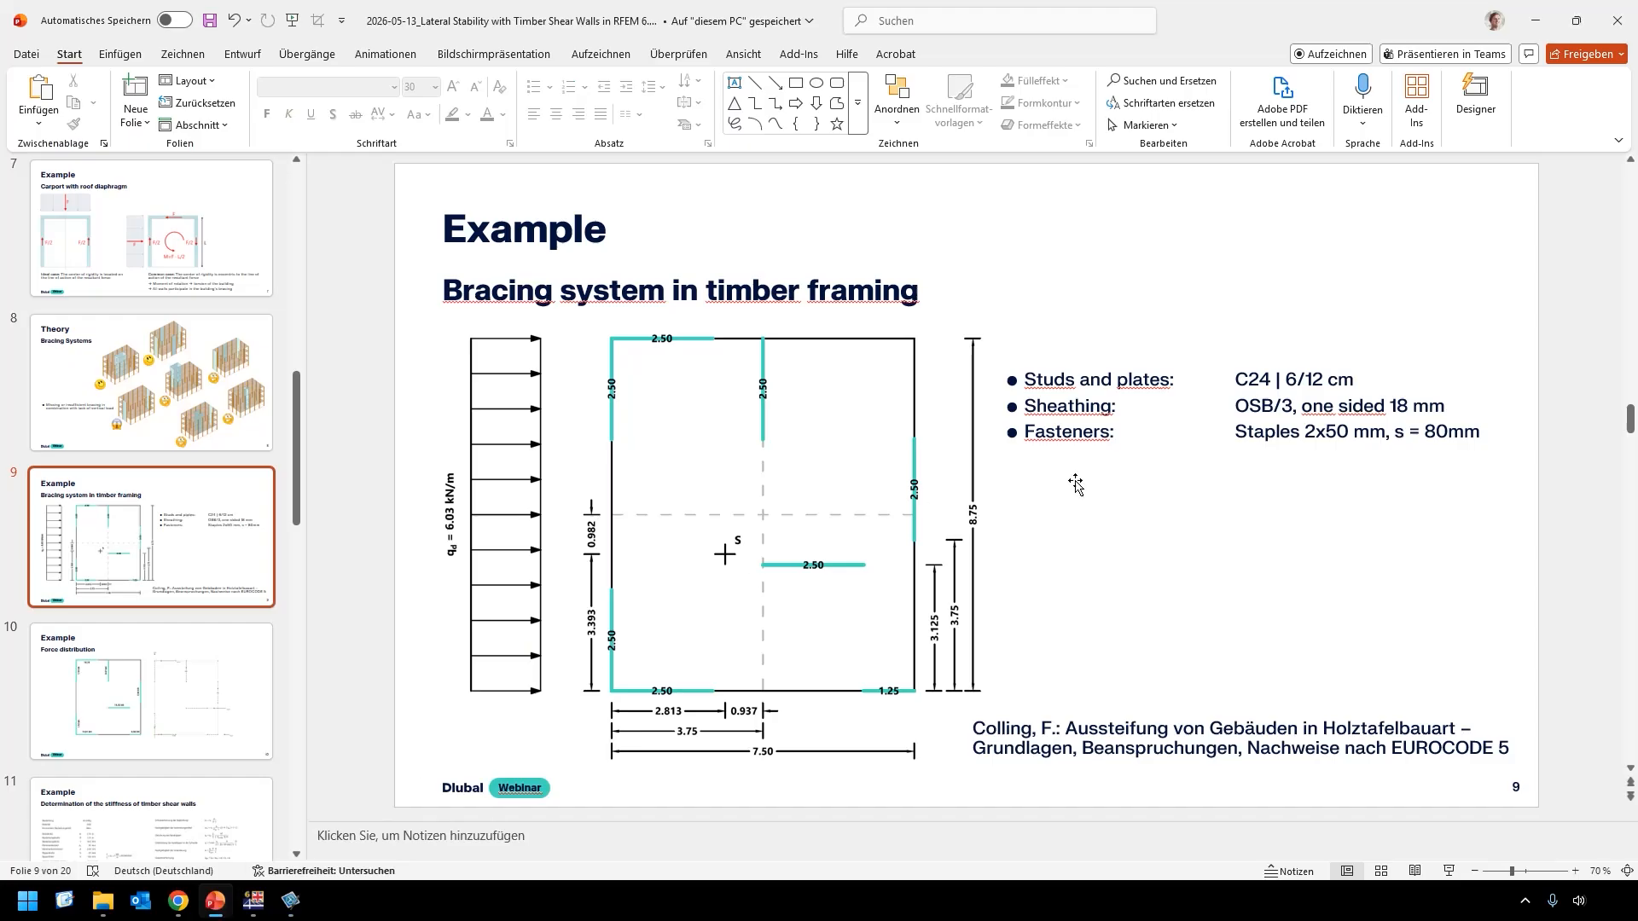
{"action": "scroll", "coordinate": [853, 508], "scroll_direction": "down", "scroll_amount": 1}
{"action": "key", "text": "ctrl+v"}
{"action": "left_click_drag", "start_coordinate": [1092, 460], "coordinate": [1268, 467]}
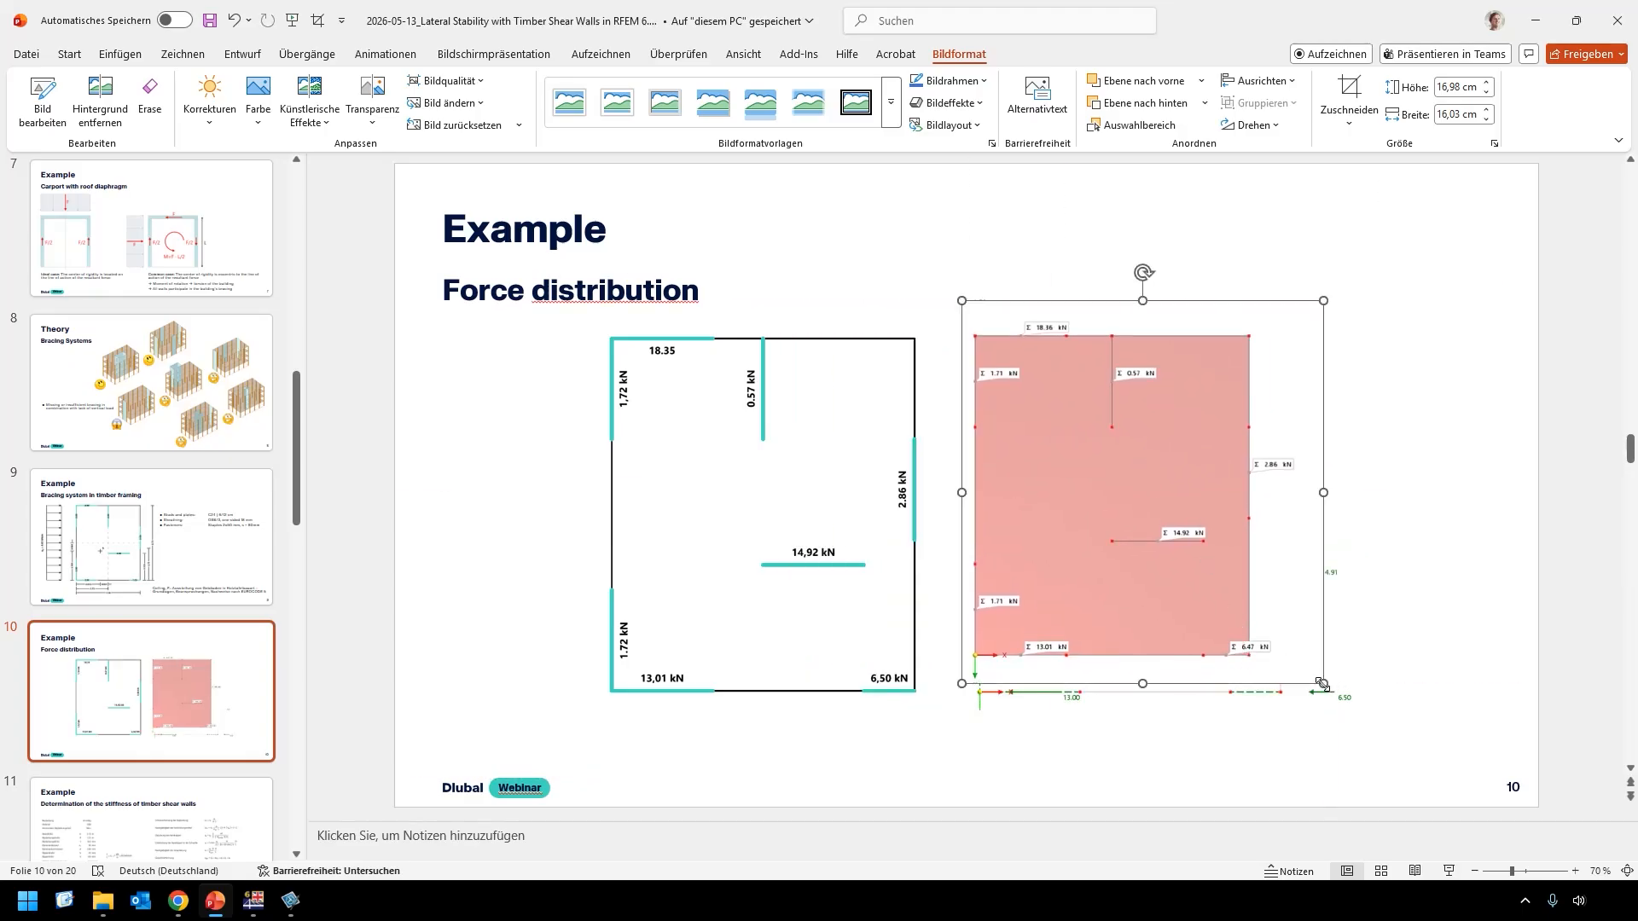
{"action": "left_click_drag", "start_coordinate": [1329, 680], "coordinate": [1359, 722]}
{"action": "left_click", "coordinate": [1448, 871]}
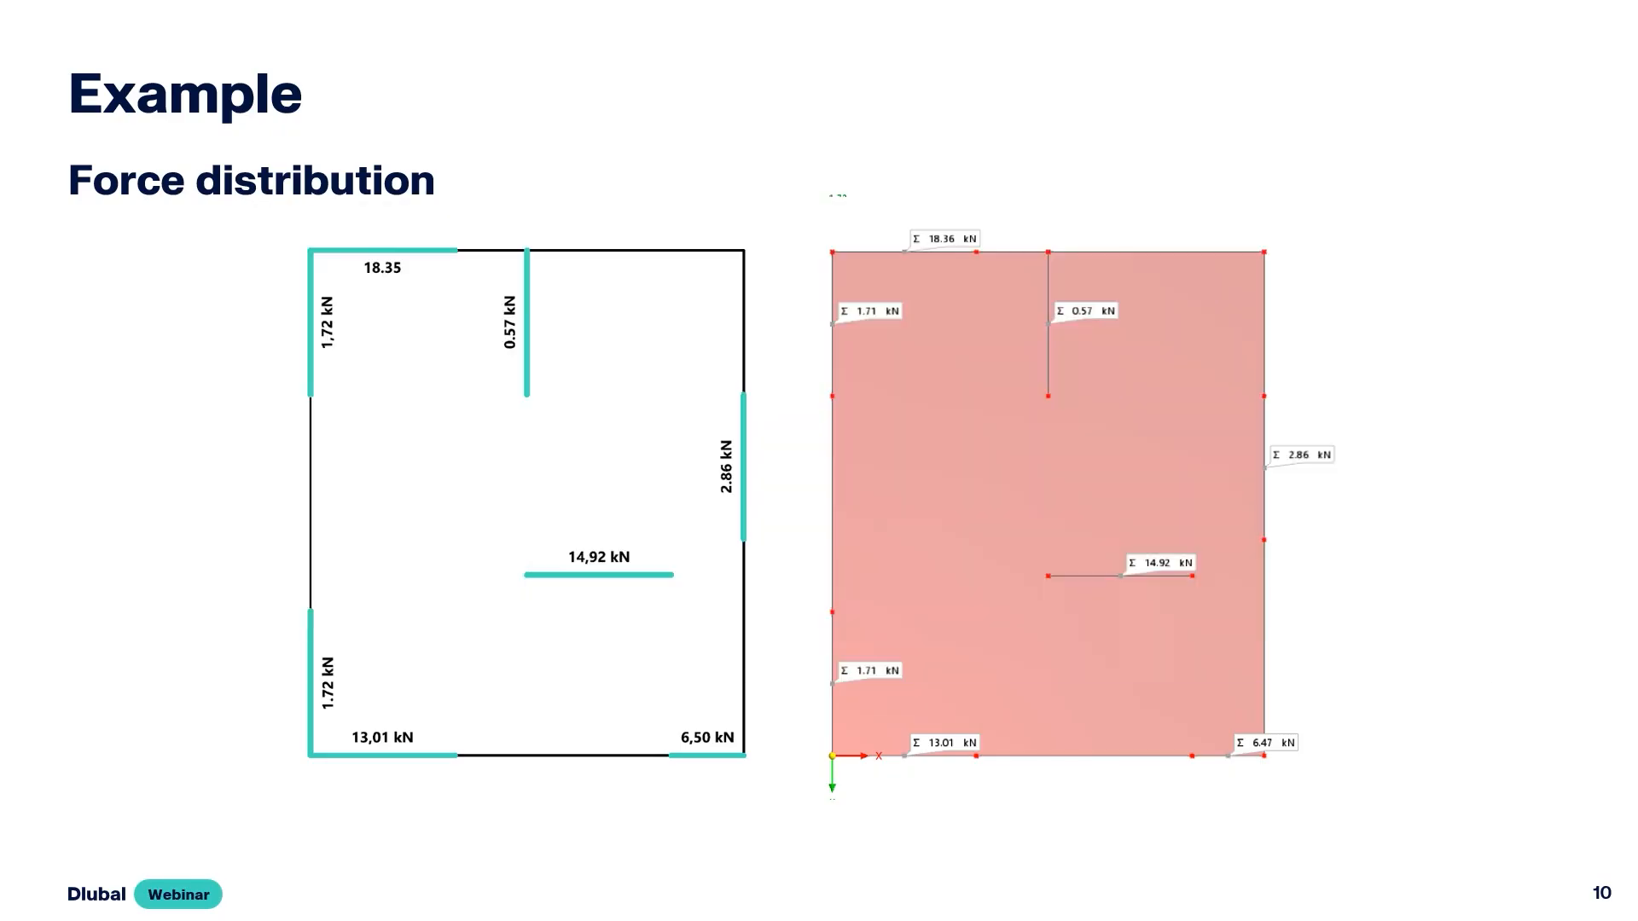
Switch back to RFEM and view the global deformations |u| of the floor and walls in 3D.
{"action": "key", "text": "alt+Tab"}
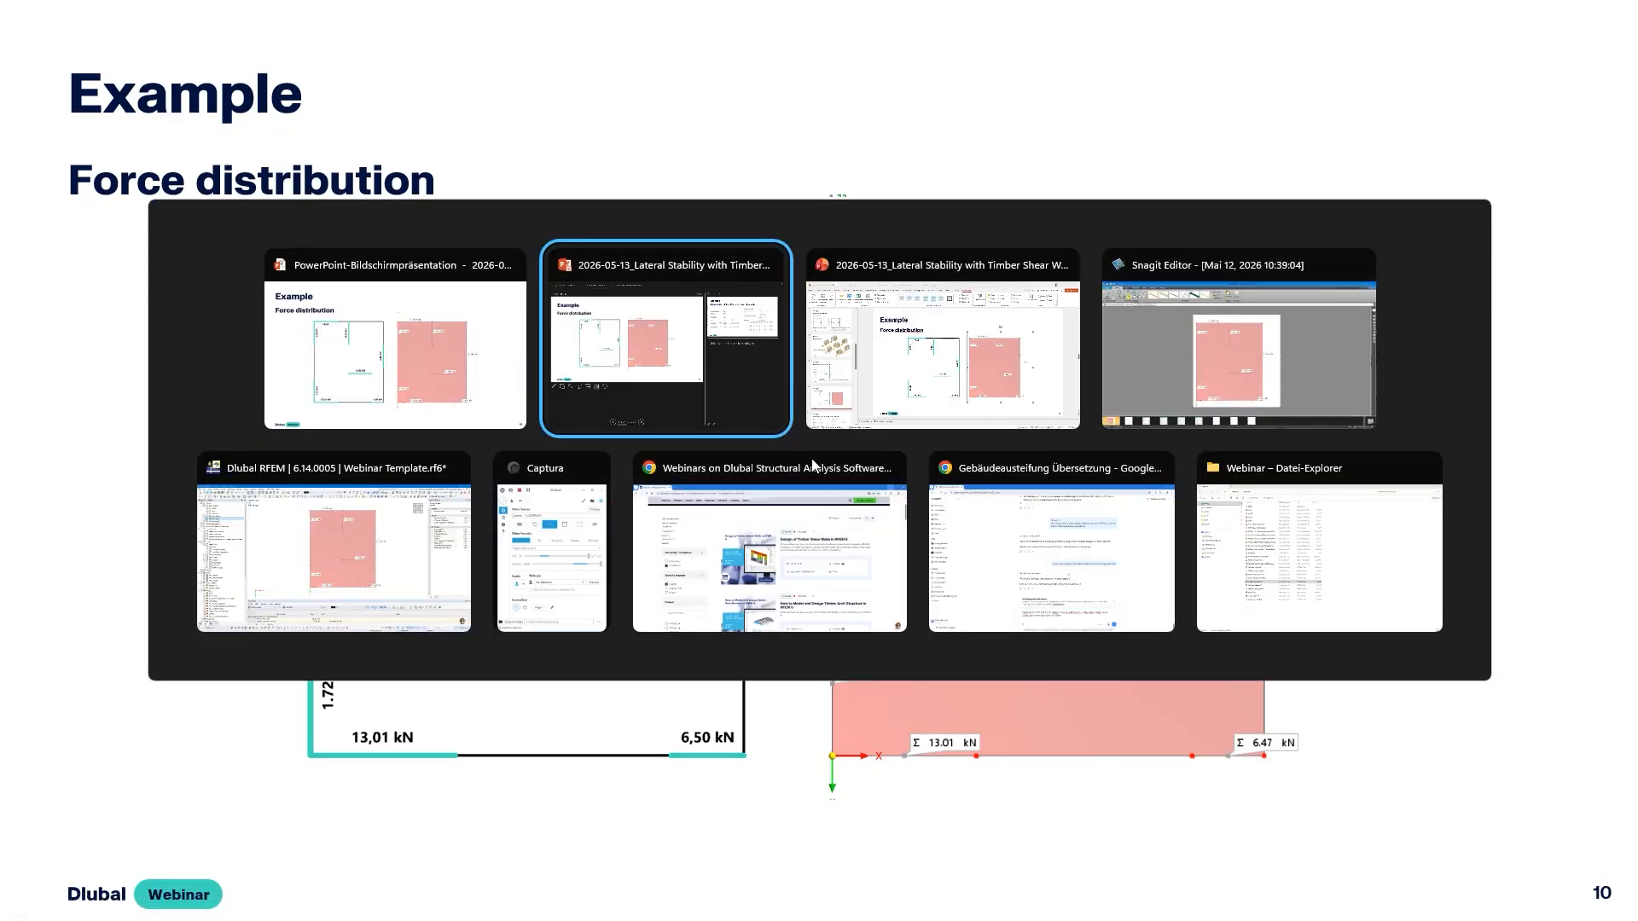
{"action": "key", "text": "Tab"}
{"action": "key", "text": "Tab"}
{"action": "key", "text": "Tab"}
{"action": "middle_click_drag", "start_coordinate": [938, 539], "coordinate": [738, 357], "text": "ctrl"}
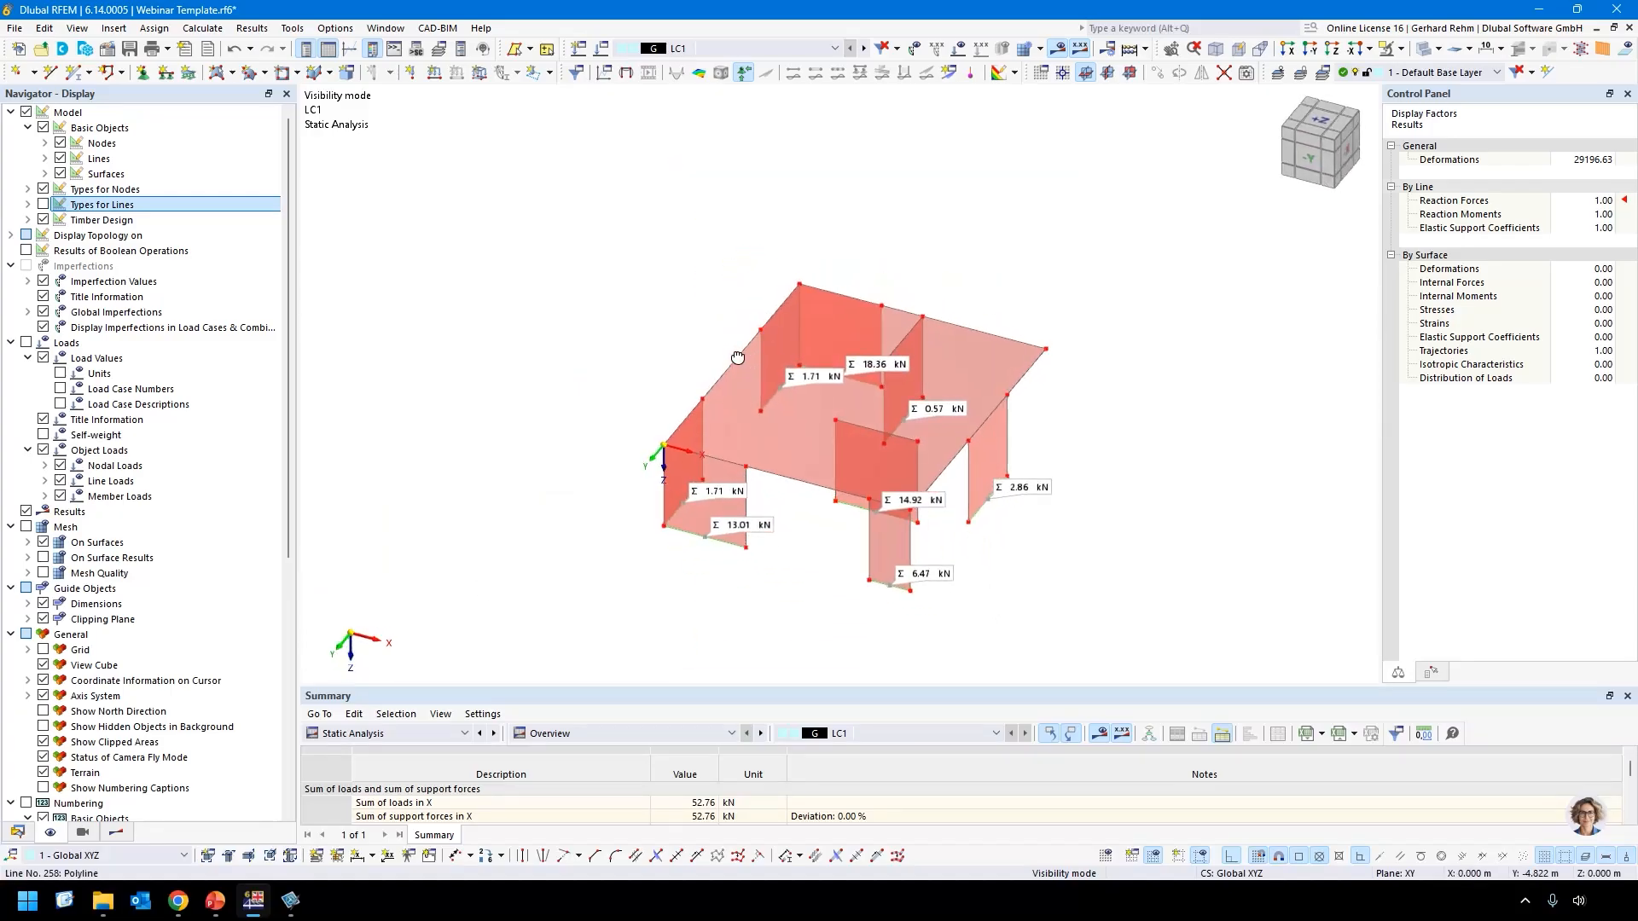
{"action": "left_click", "coordinate": [115, 831]}
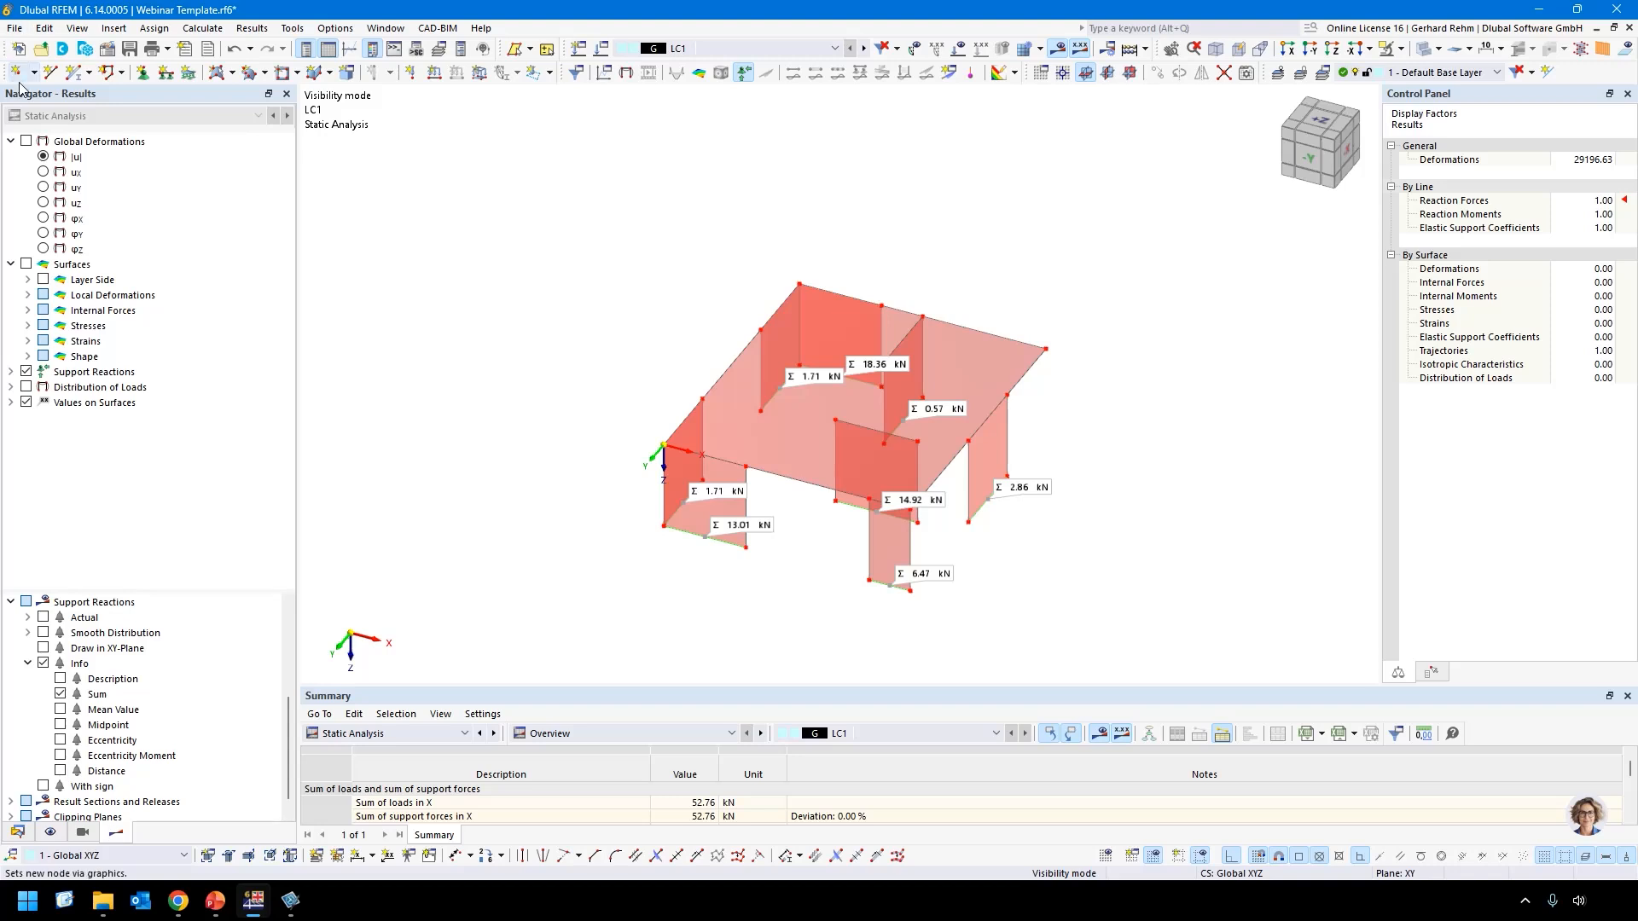
{"action": "left_click", "coordinate": [27, 140]}
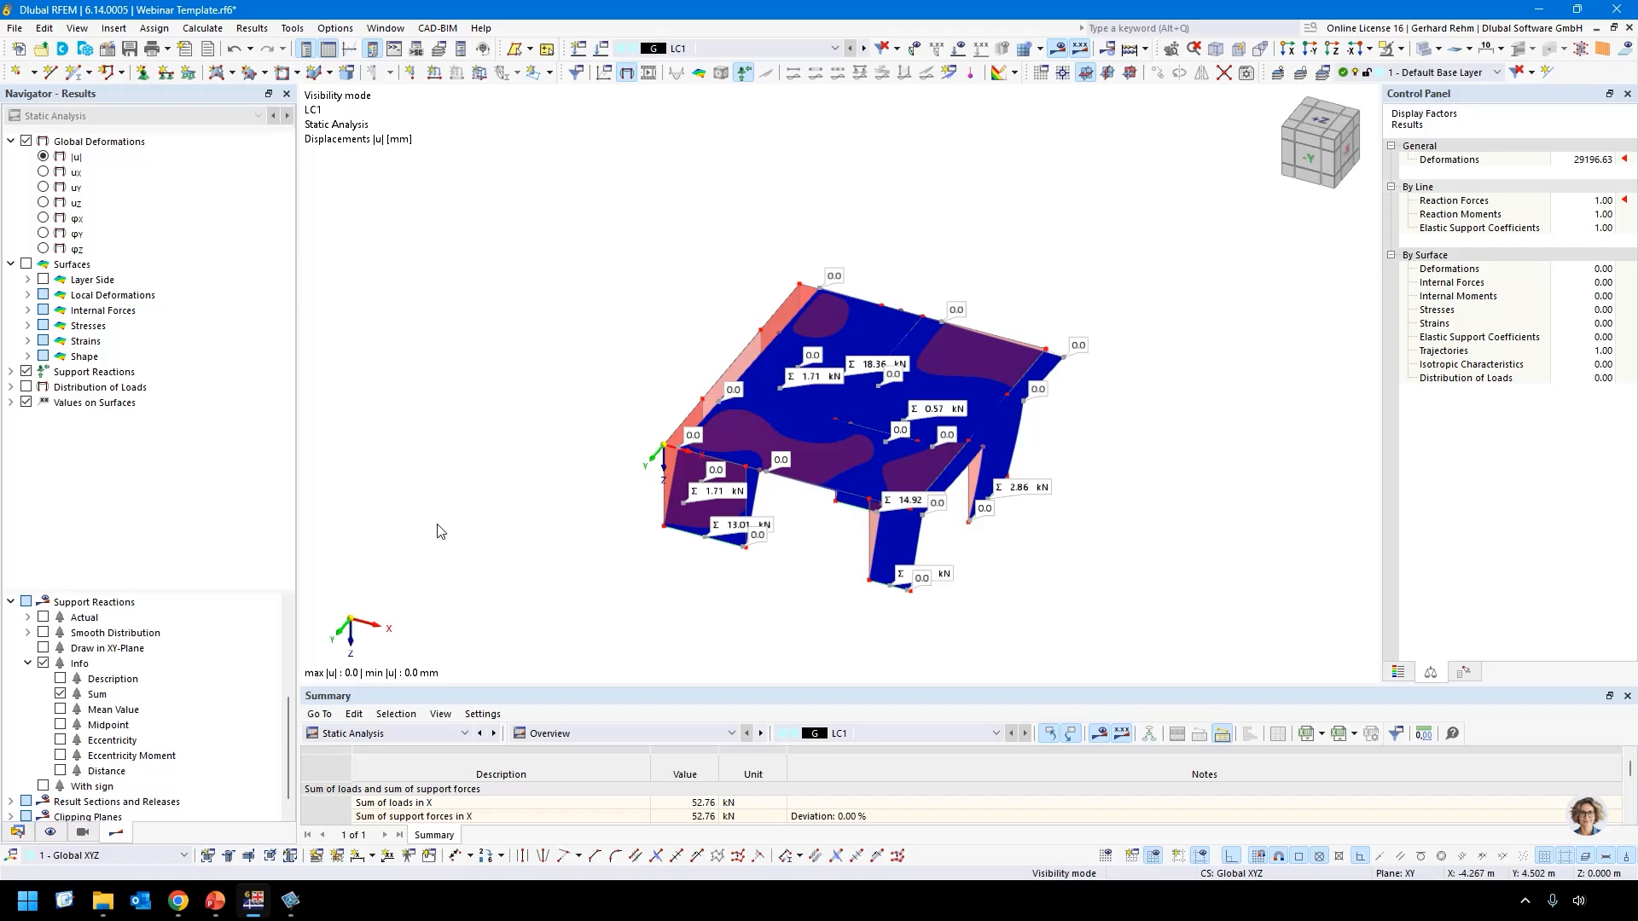
Return to the PowerPoint slide show and review the slide on determining the stiffness of timber shear walls.
{"action": "mouse_move", "coordinate": [215, 900]}
{"action": "mouse_move", "coordinate": [255, 808]}
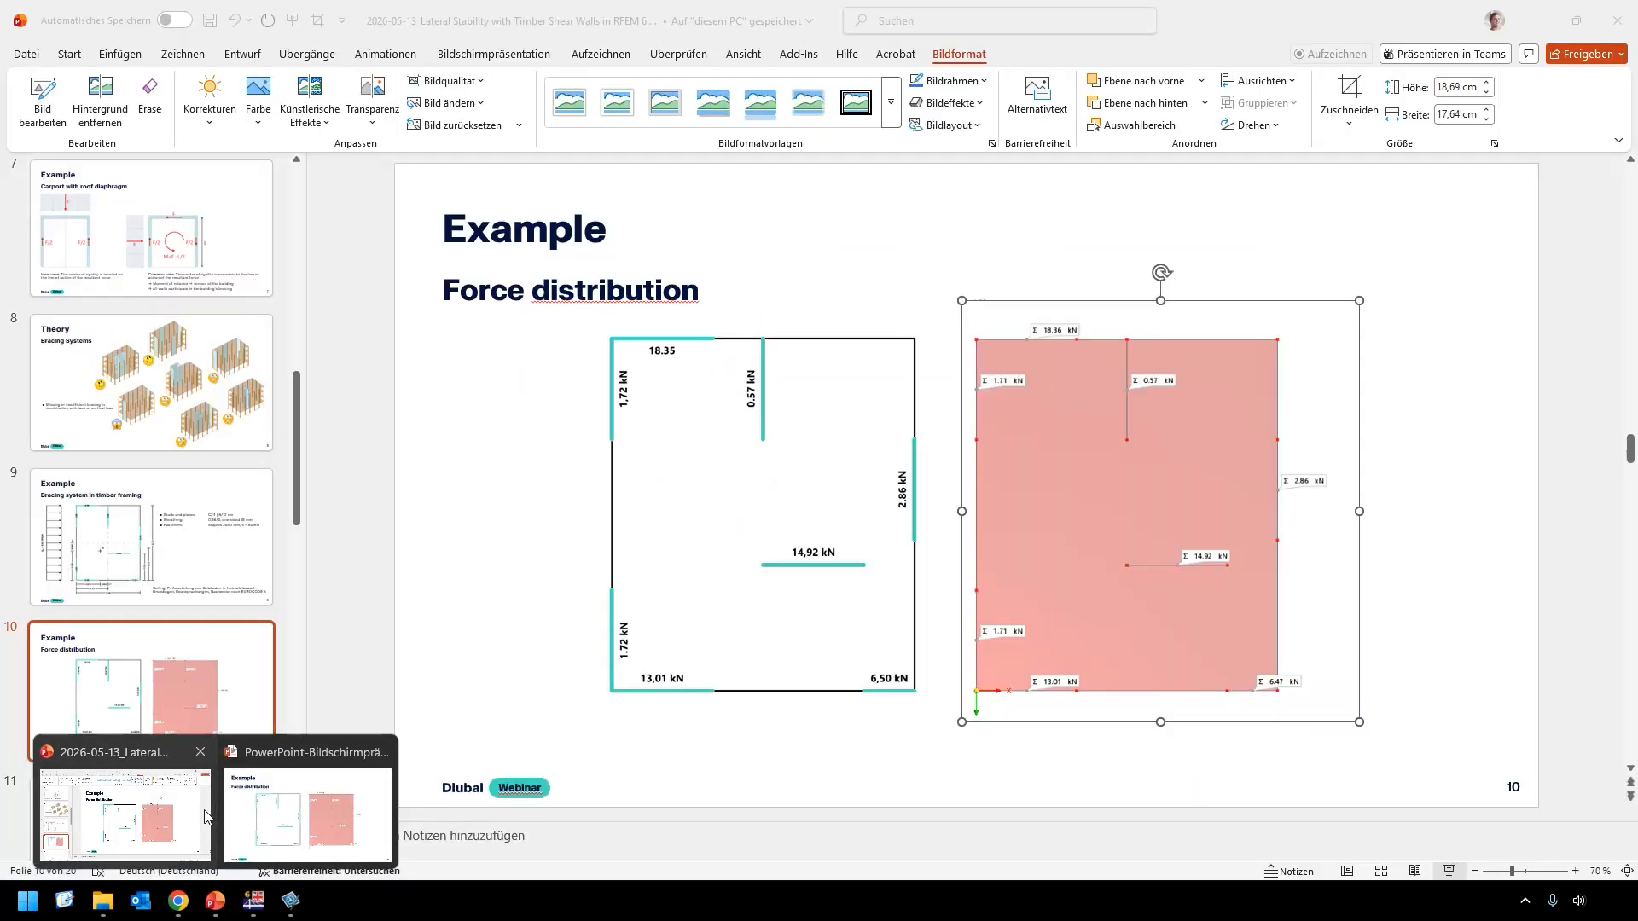
{"action": "left_click", "coordinate": [296, 835]}
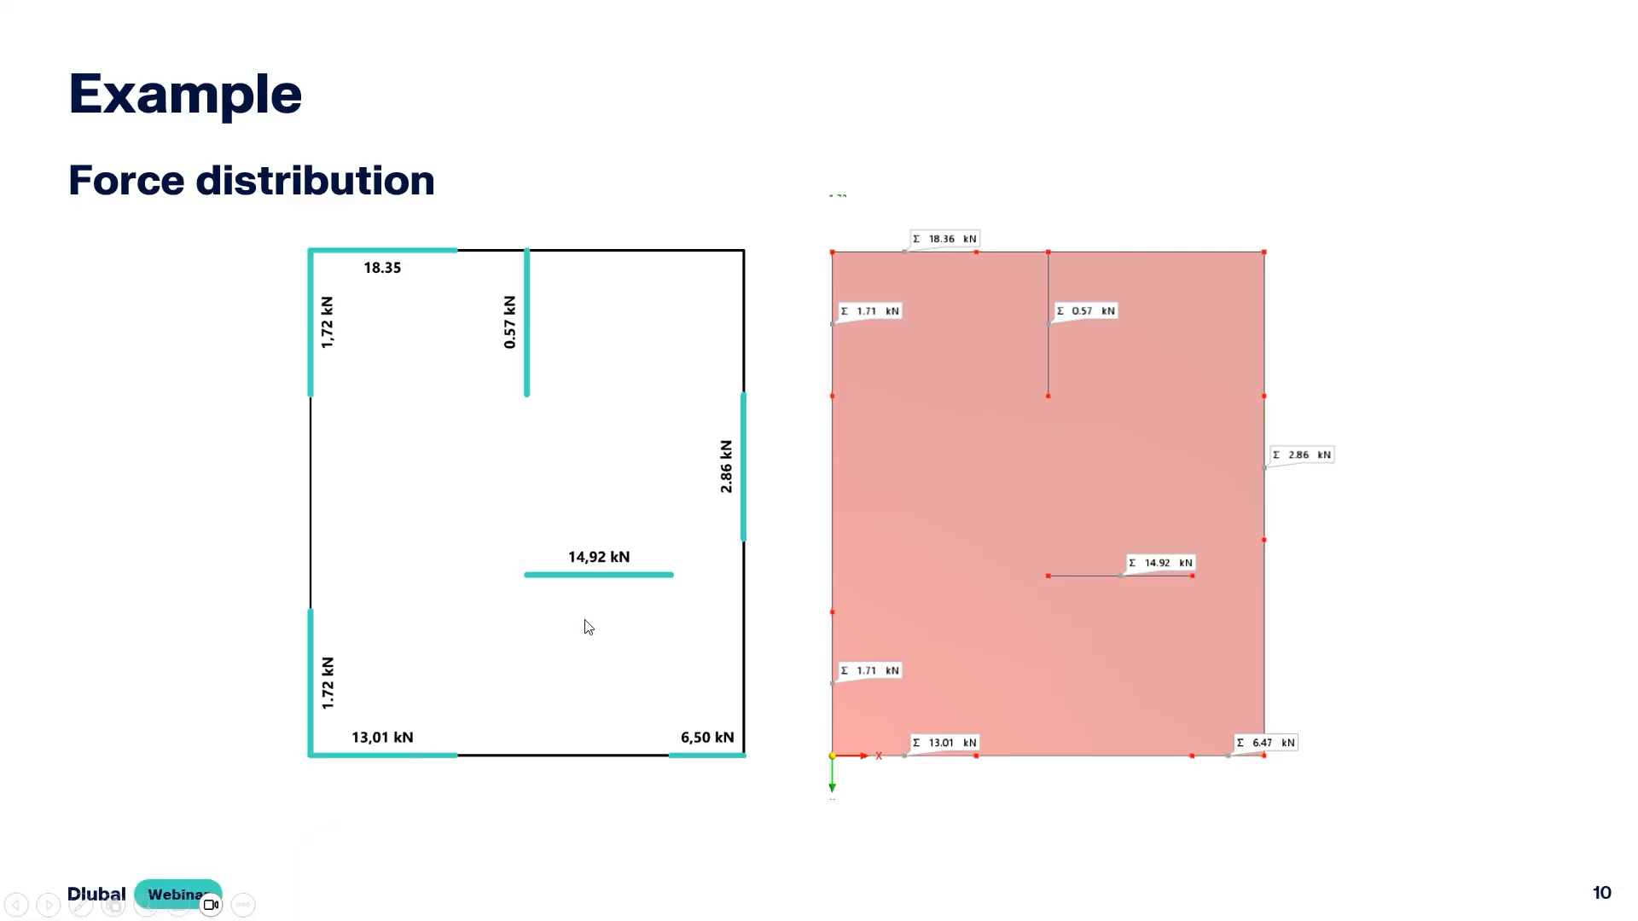
{"action": "left_click", "coordinate": [585, 628]}
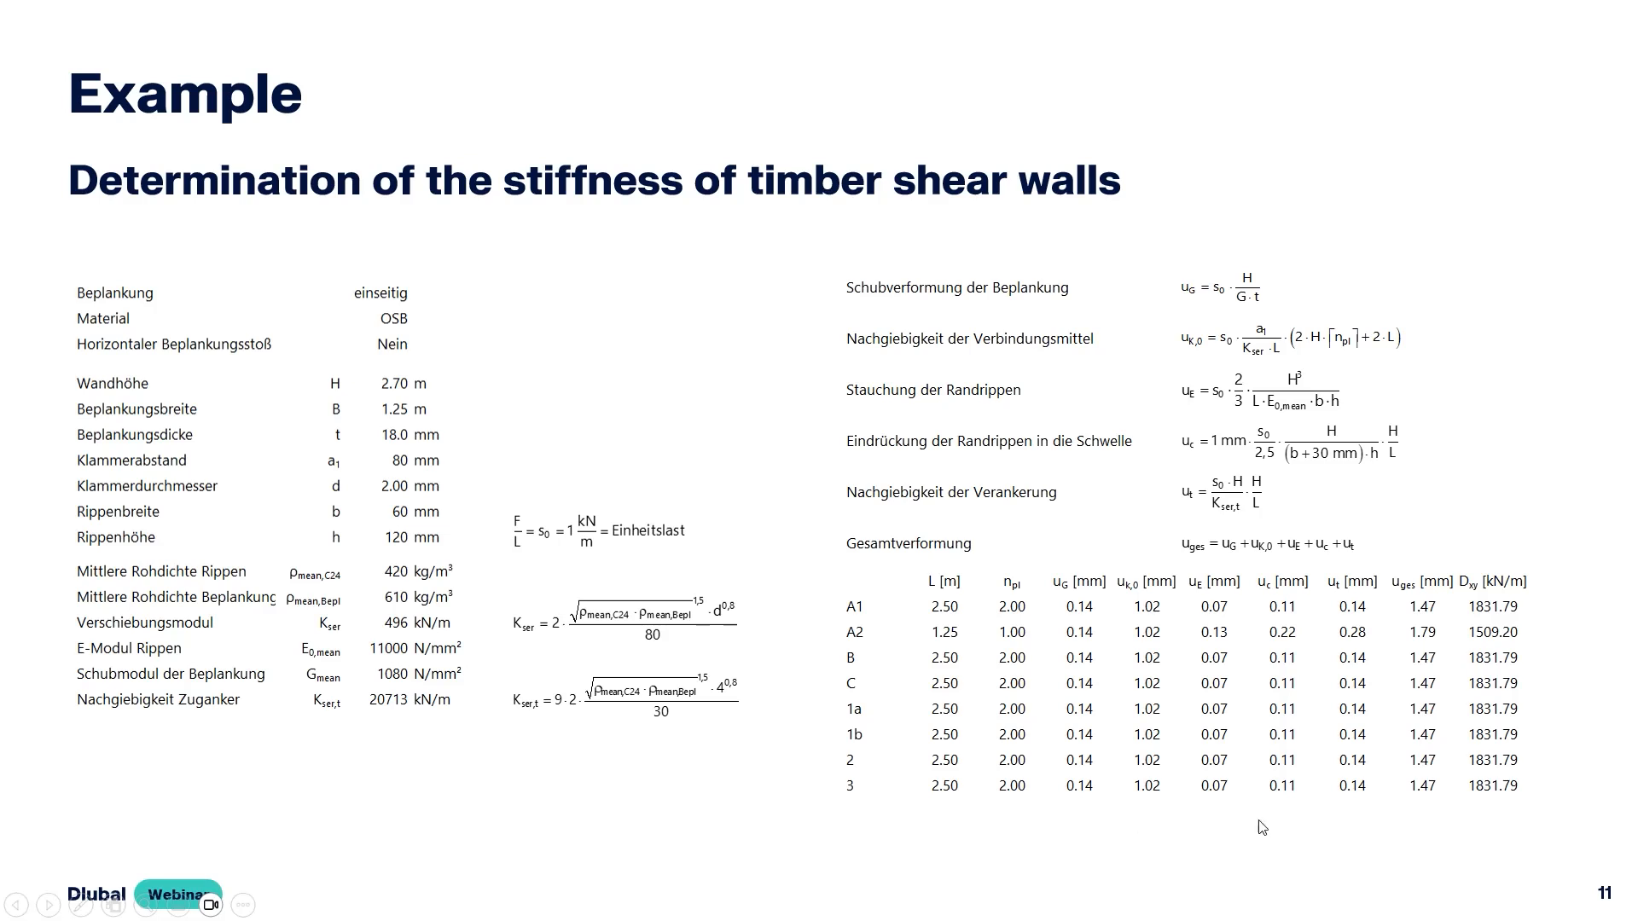
{"action": "left_click", "coordinate": [1484, 611]}
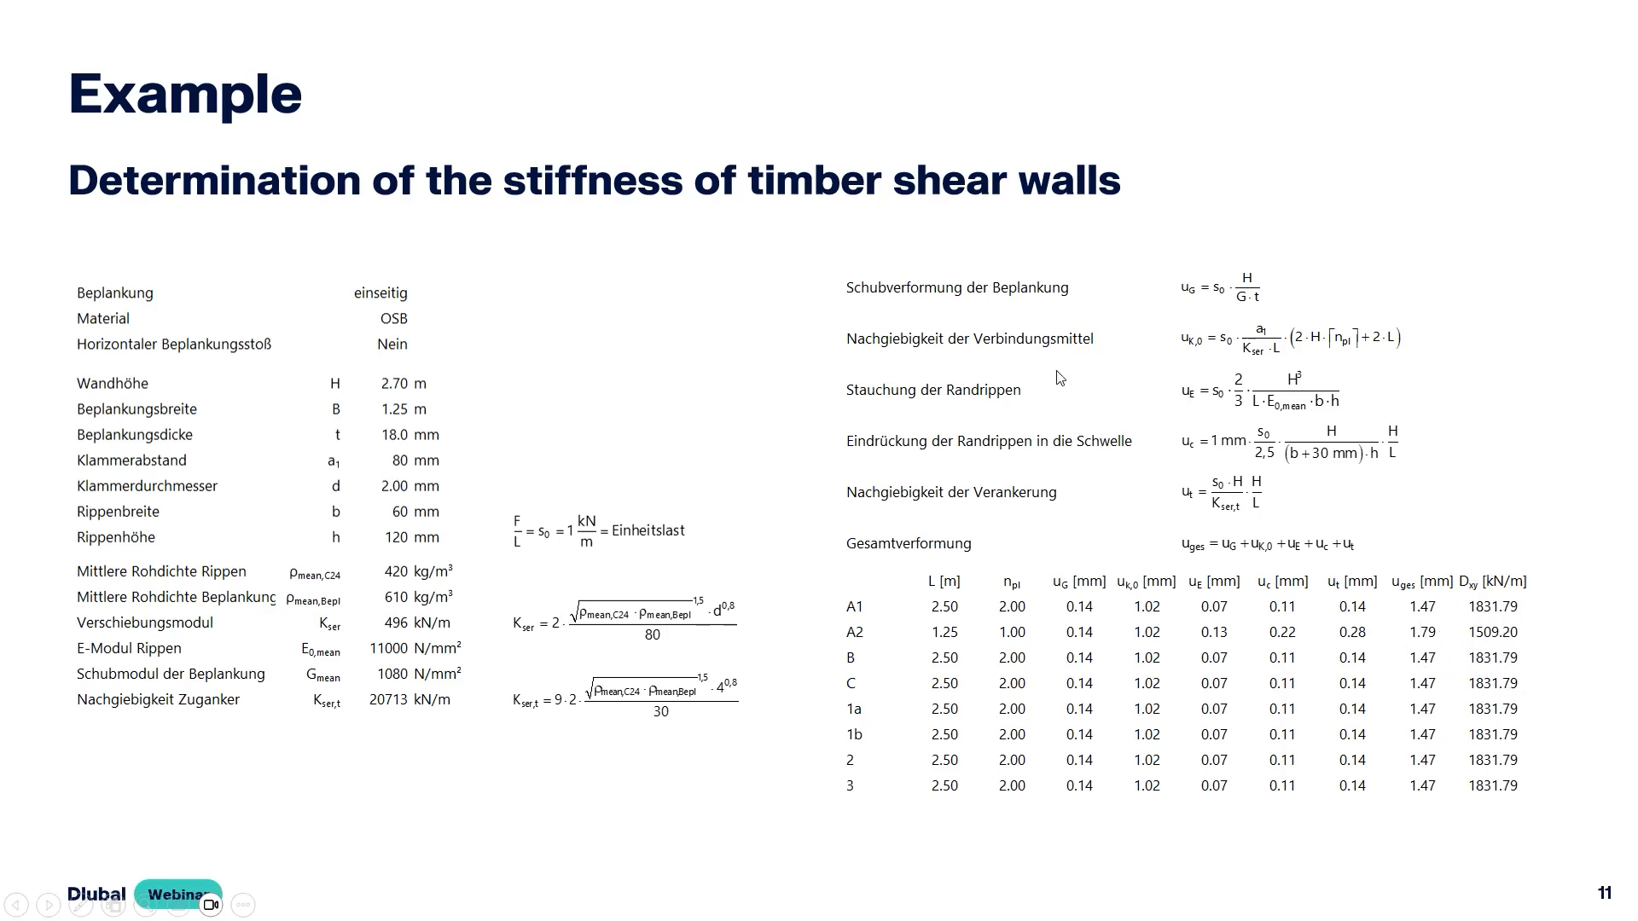
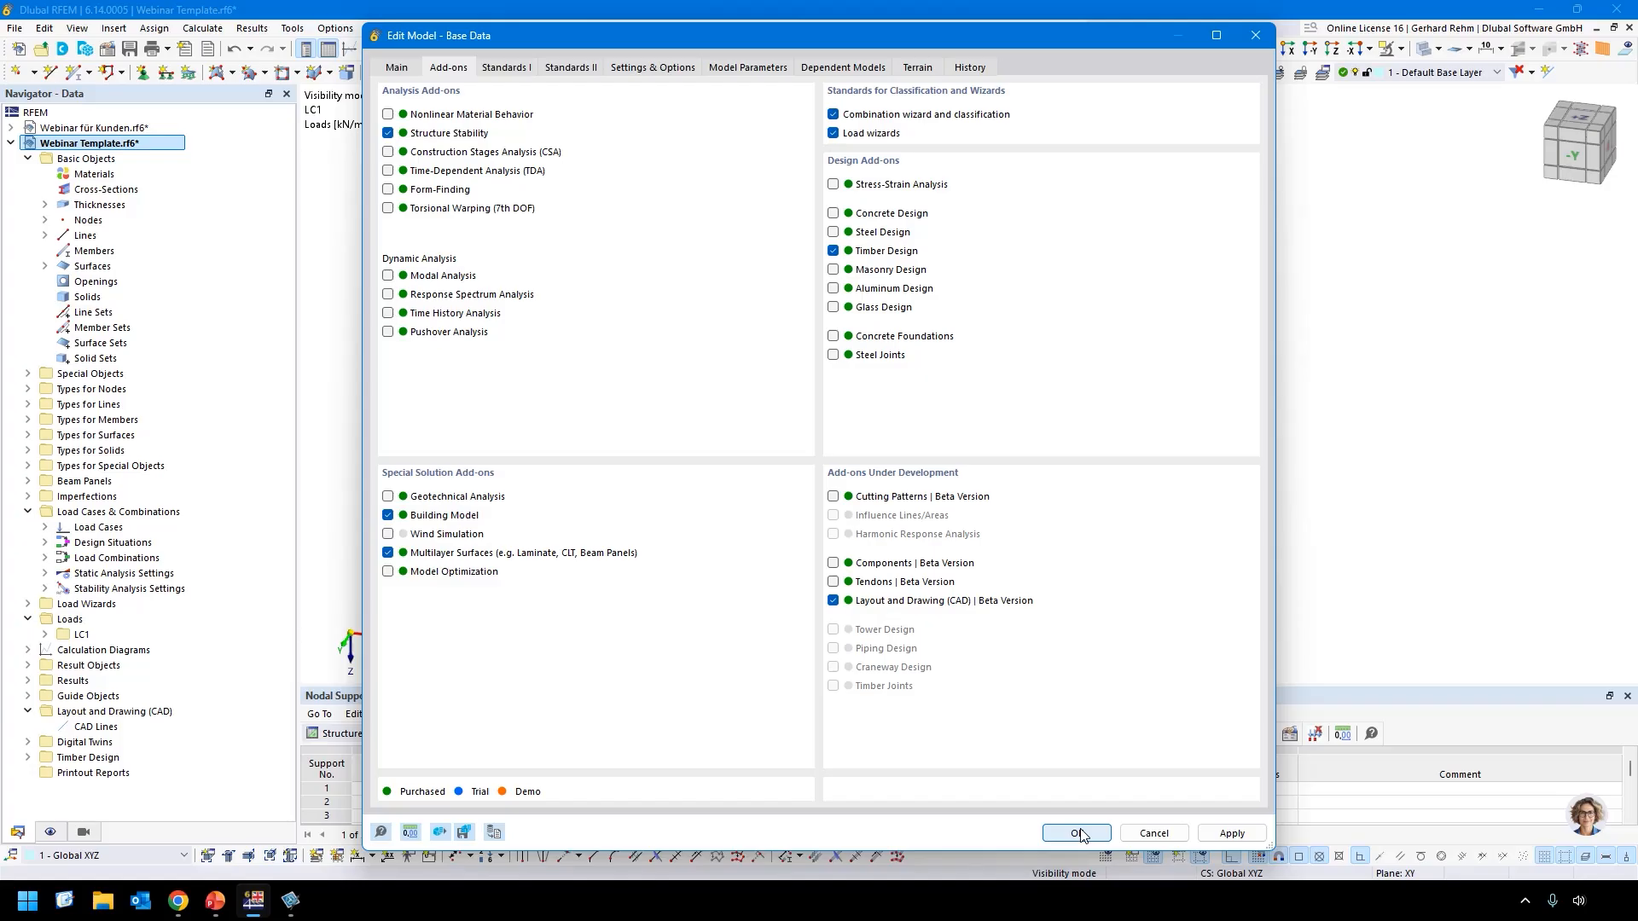
Activate the Building Model add-on in RFEM and define a building story from 0.000 m to 2.700 m with a rigid floor diaphragm.
{"action": "left_click", "coordinate": [1078, 833]}
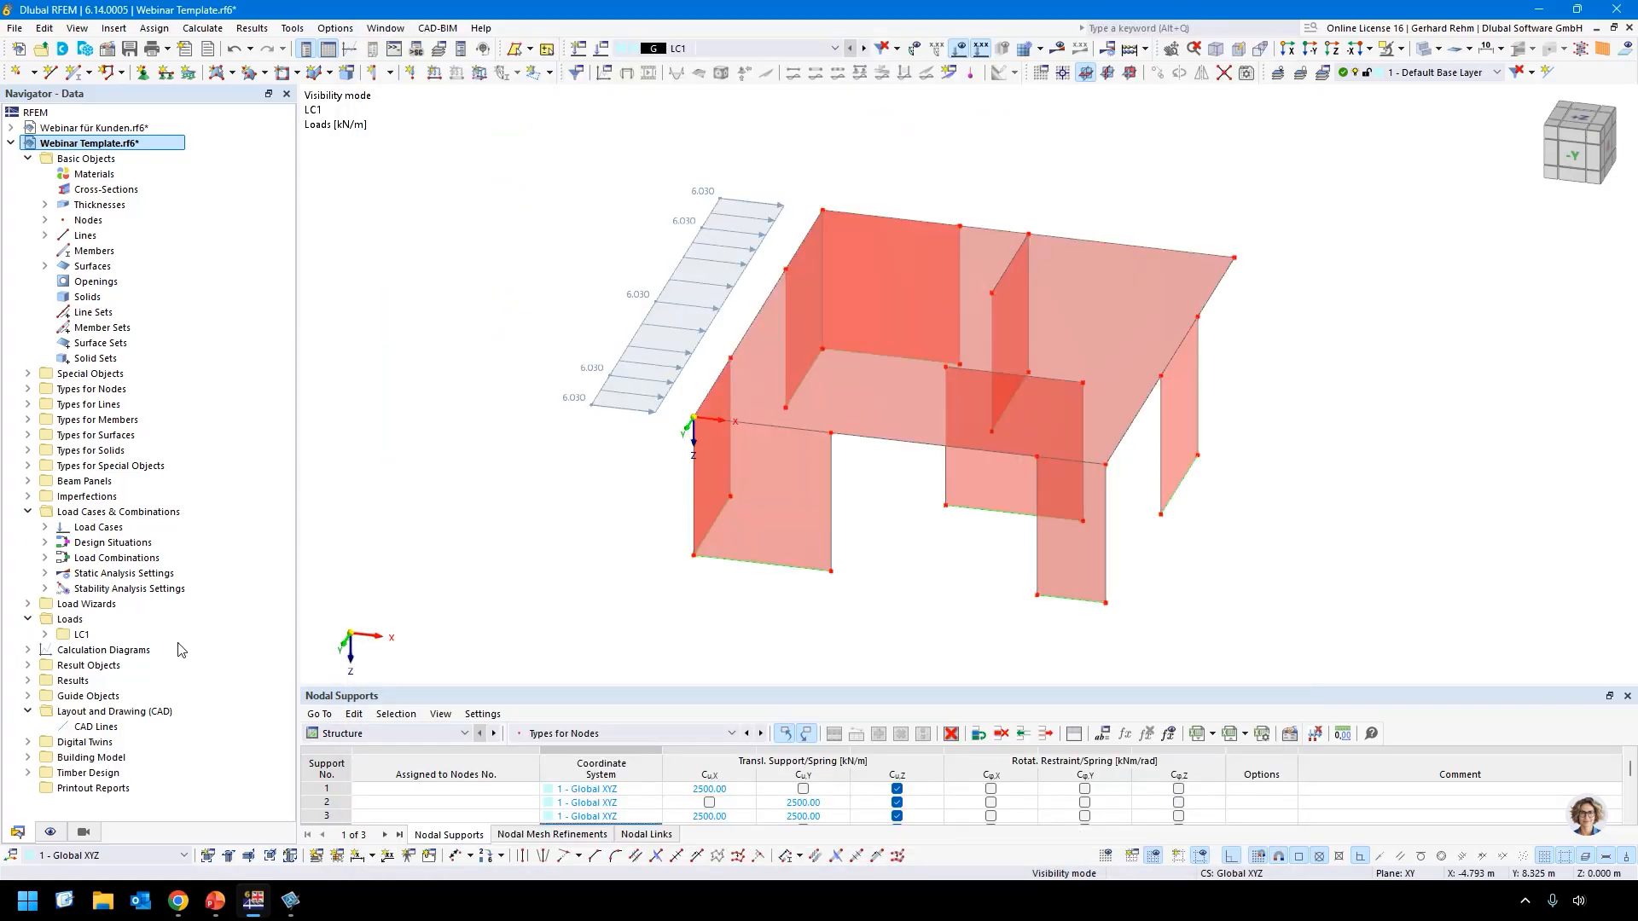
{"action": "double_click", "coordinate": [119, 757]}
{"action": "double_click", "coordinate": [109, 772]}
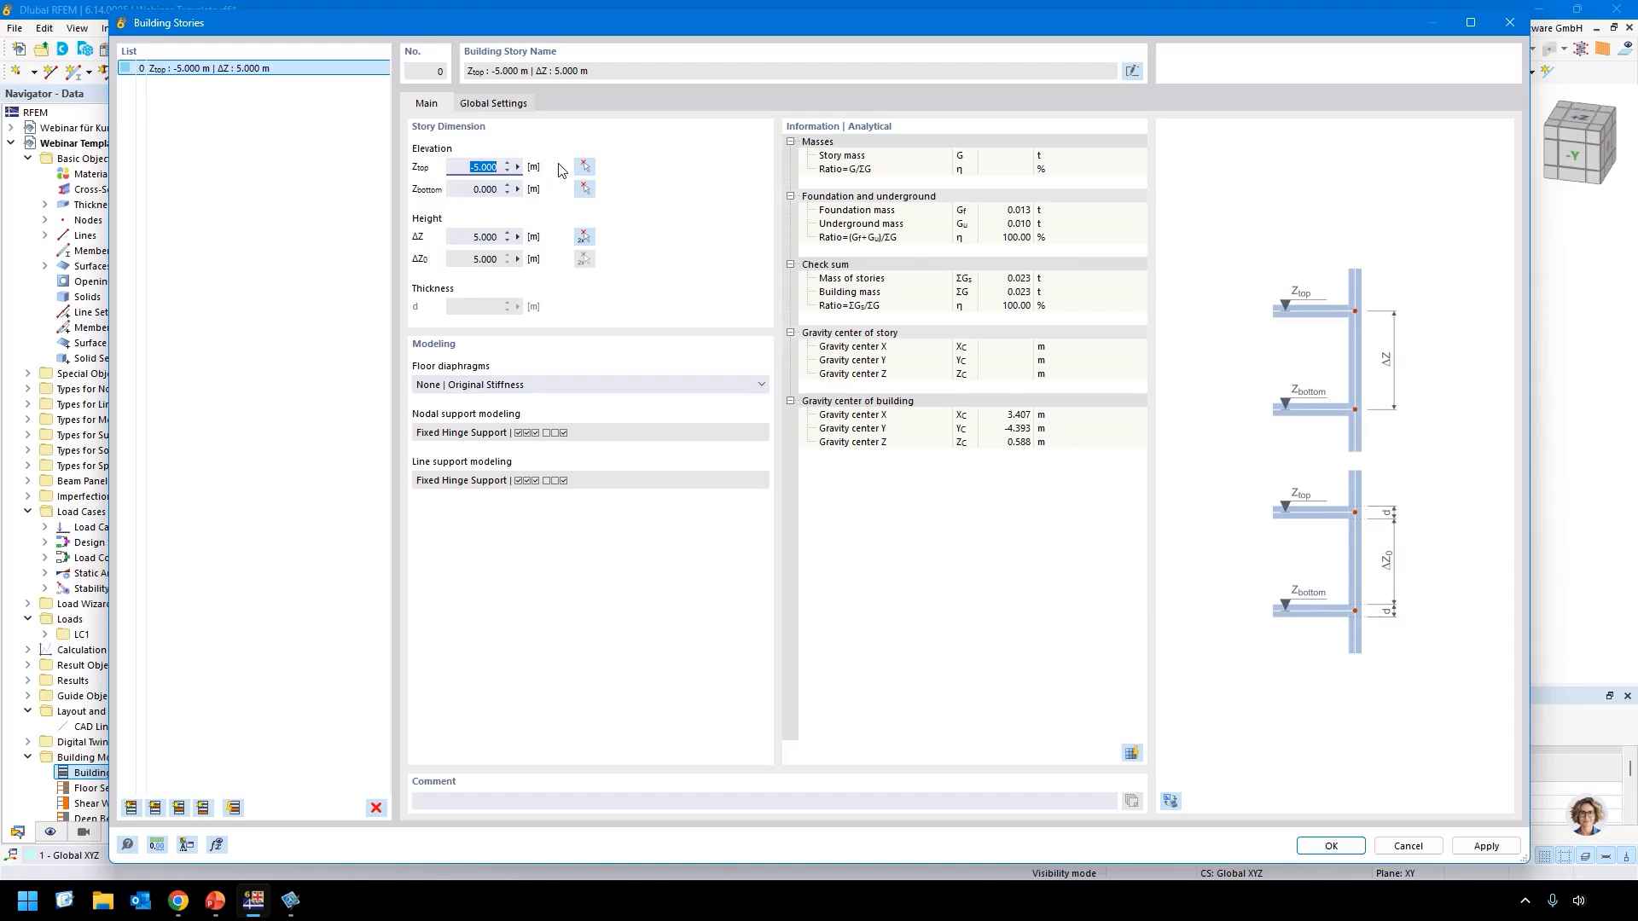
{"action": "type", "text": "0"}
{"action": "key", "text": "Tab"}
{"action": "type", "text": "2,"}
{"action": "left_click", "coordinate": [462, 386]}
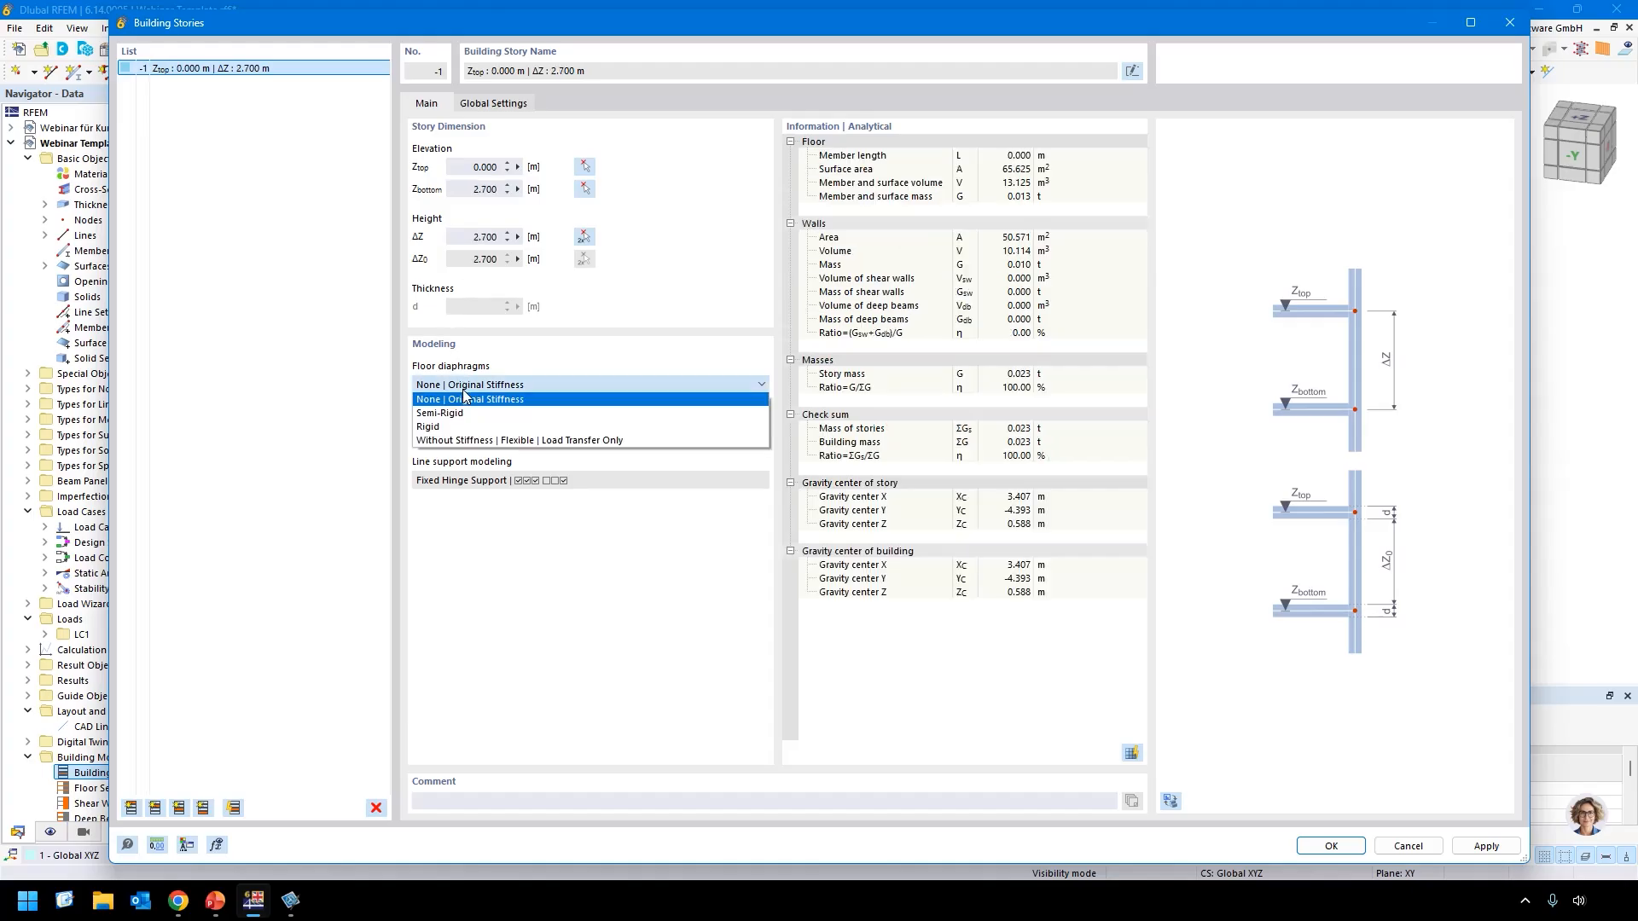
{"action": "left_click", "coordinate": [465, 430]}
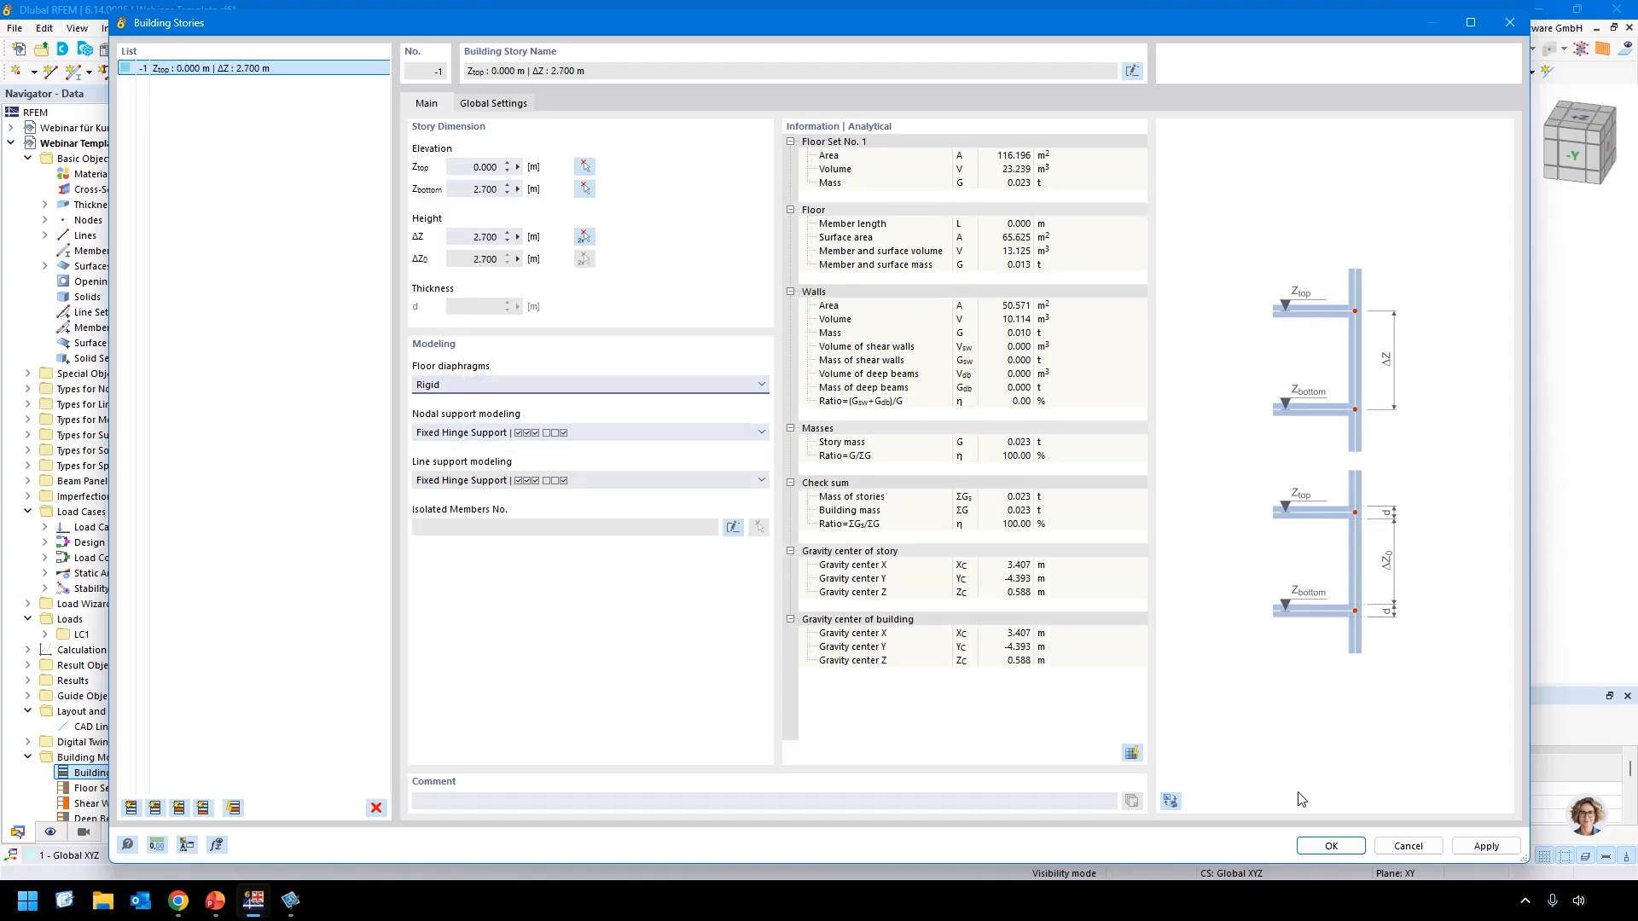
{"action": "left_click", "coordinate": [1330, 845]}
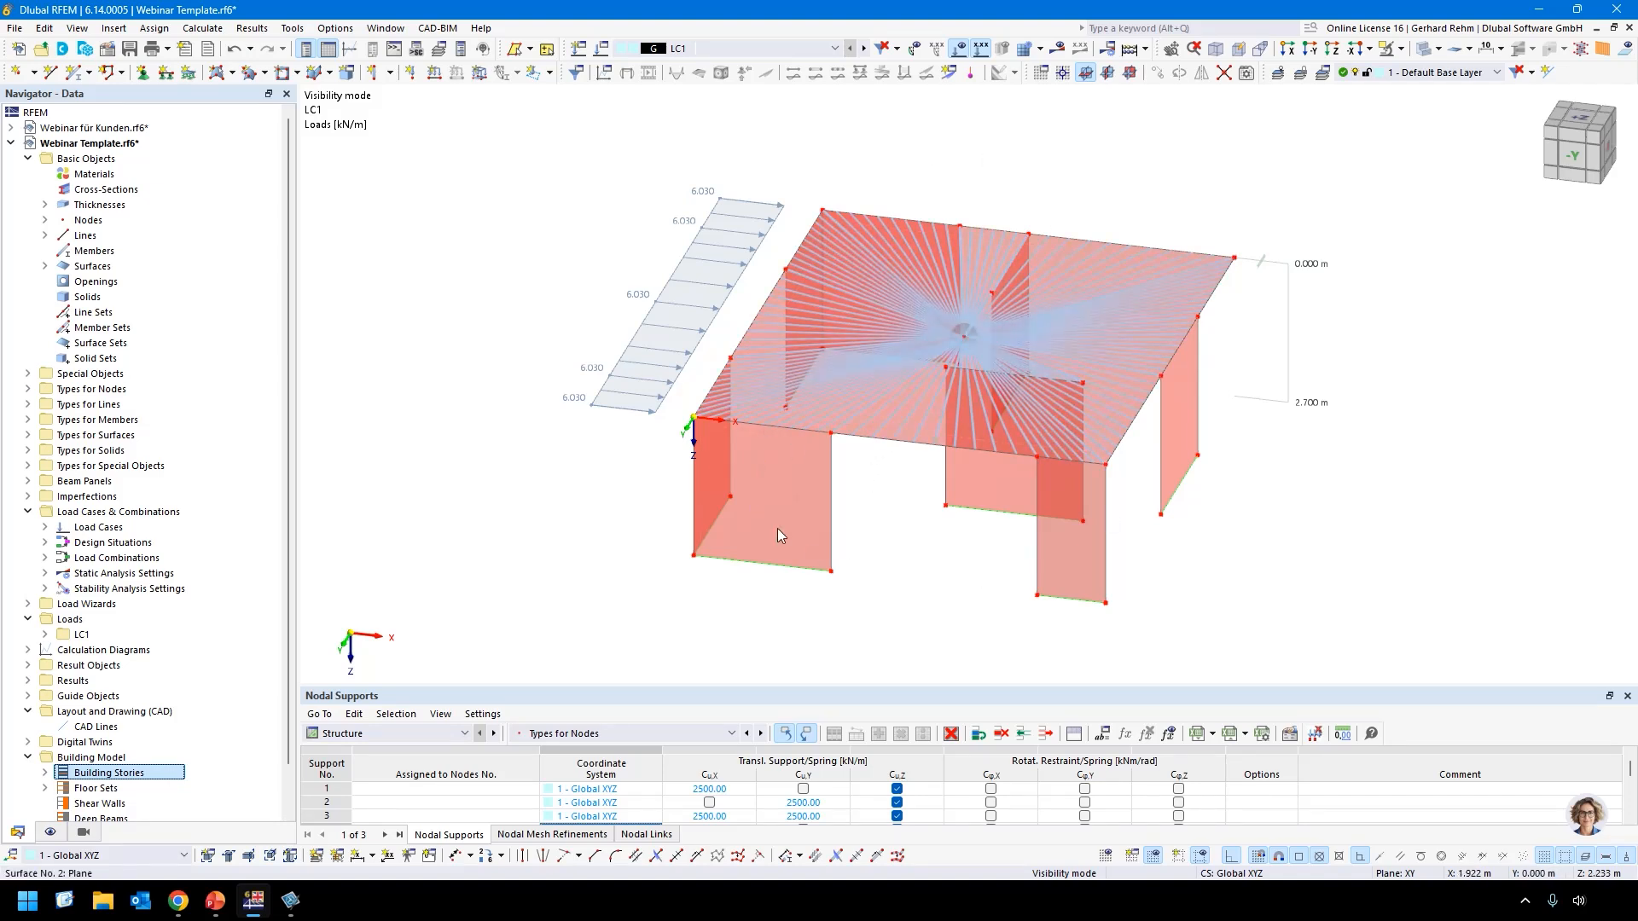
Check the floor slab's rigid diaphragm and calculate load case LC1 with the building story.
{"action": "left_click", "coordinate": [861, 428]}
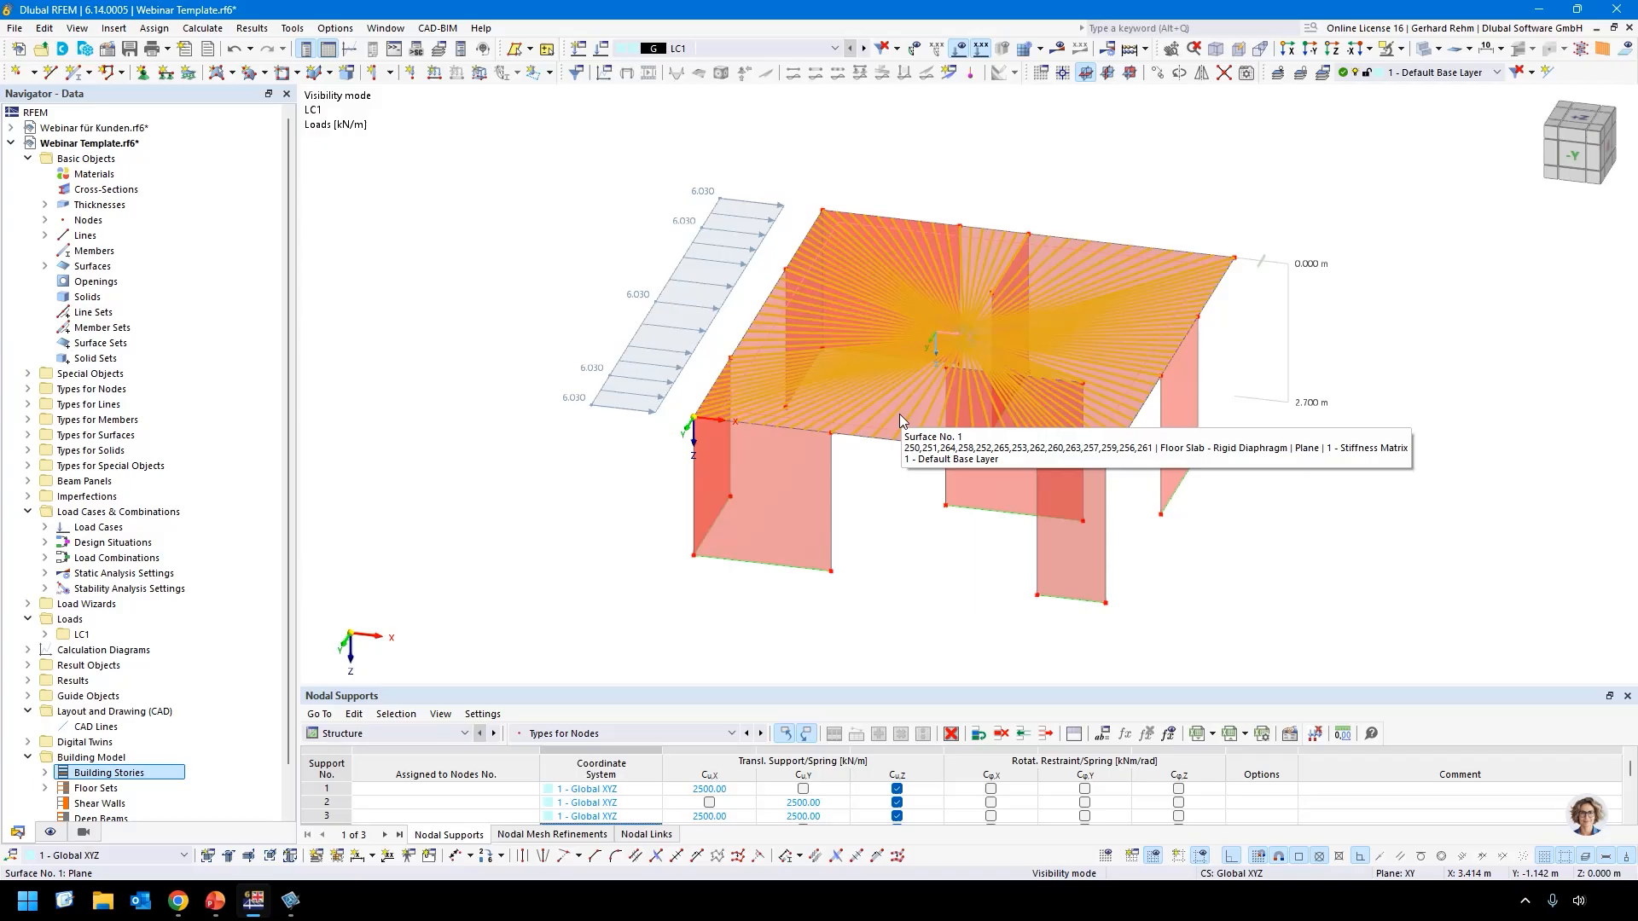
{"action": "left_click", "coordinate": [904, 593]}
{"action": "left_click", "coordinate": [1058, 48]}
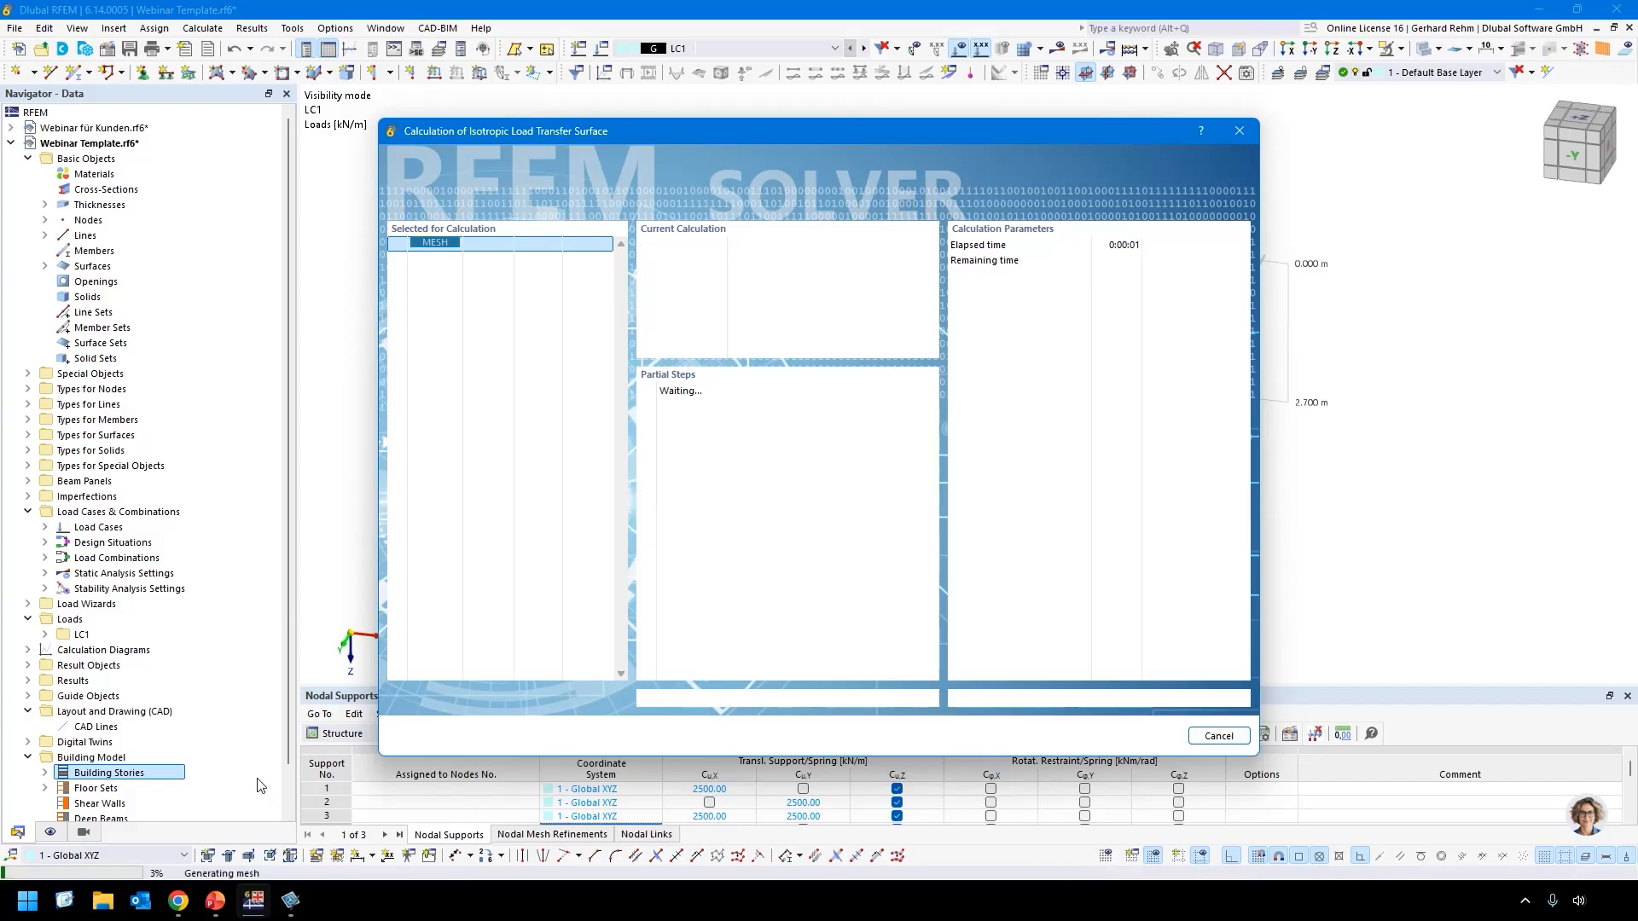
Switch to the PowerPoint slide show and go back to the Bracing system in timber framing slide for the reference rigidity center dimensions.
{"action": "mouse_move", "coordinate": [214, 903]}
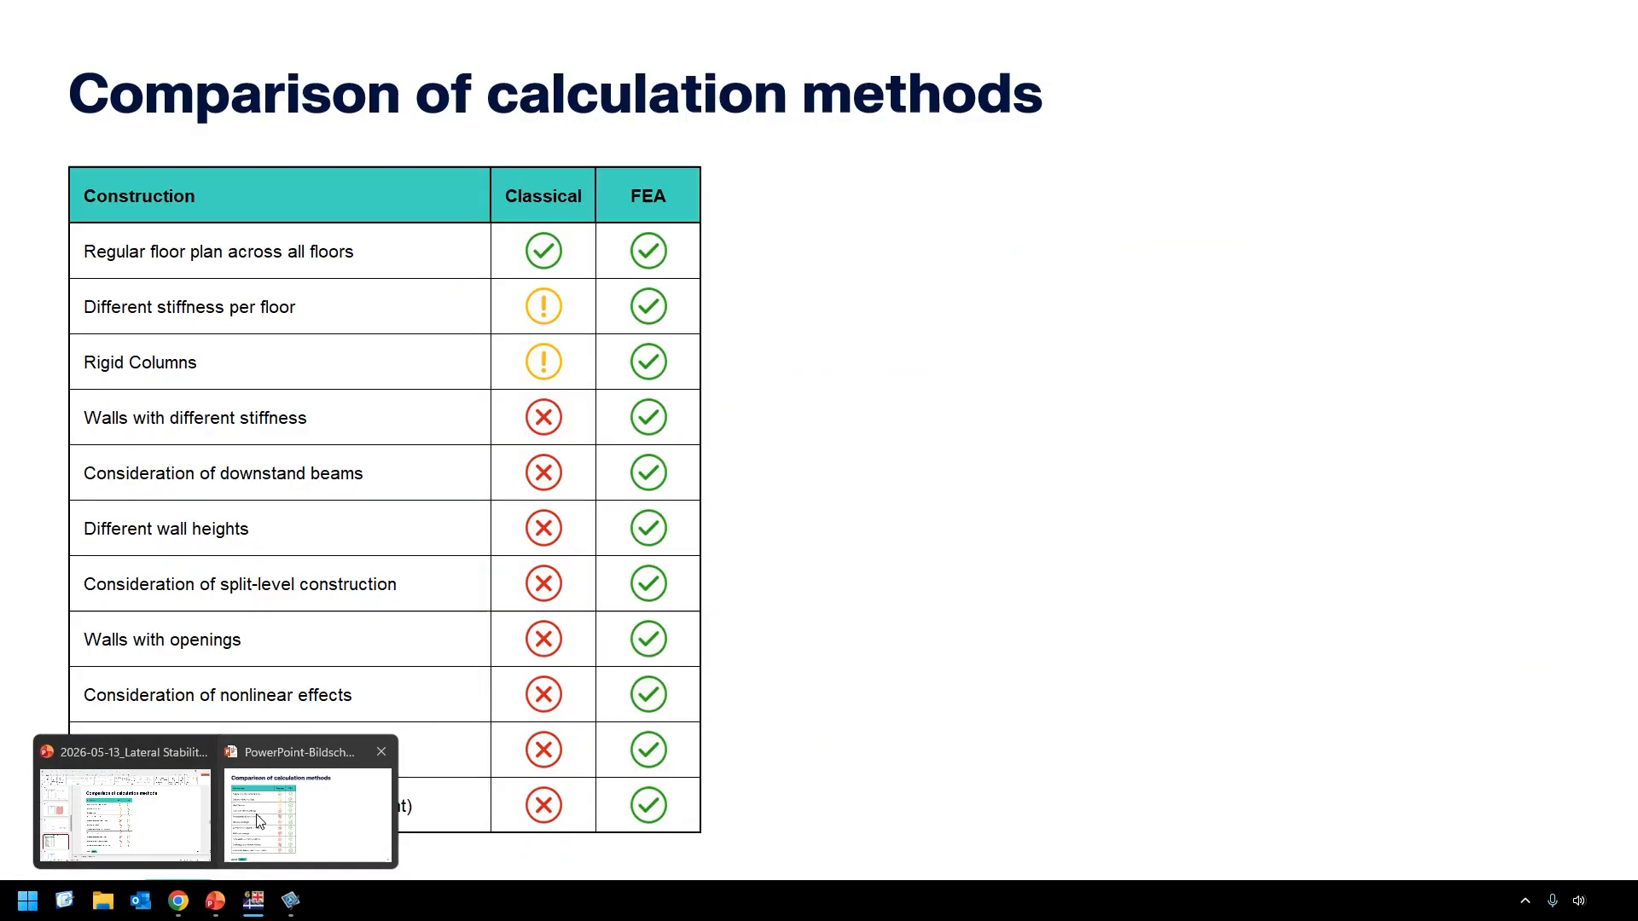
{"action": "left_click", "coordinate": [256, 811]}
{"action": "key", "text": "Left"}
{"action": "key", "text": "Left"}
{"action": "key", "text": "Left"}
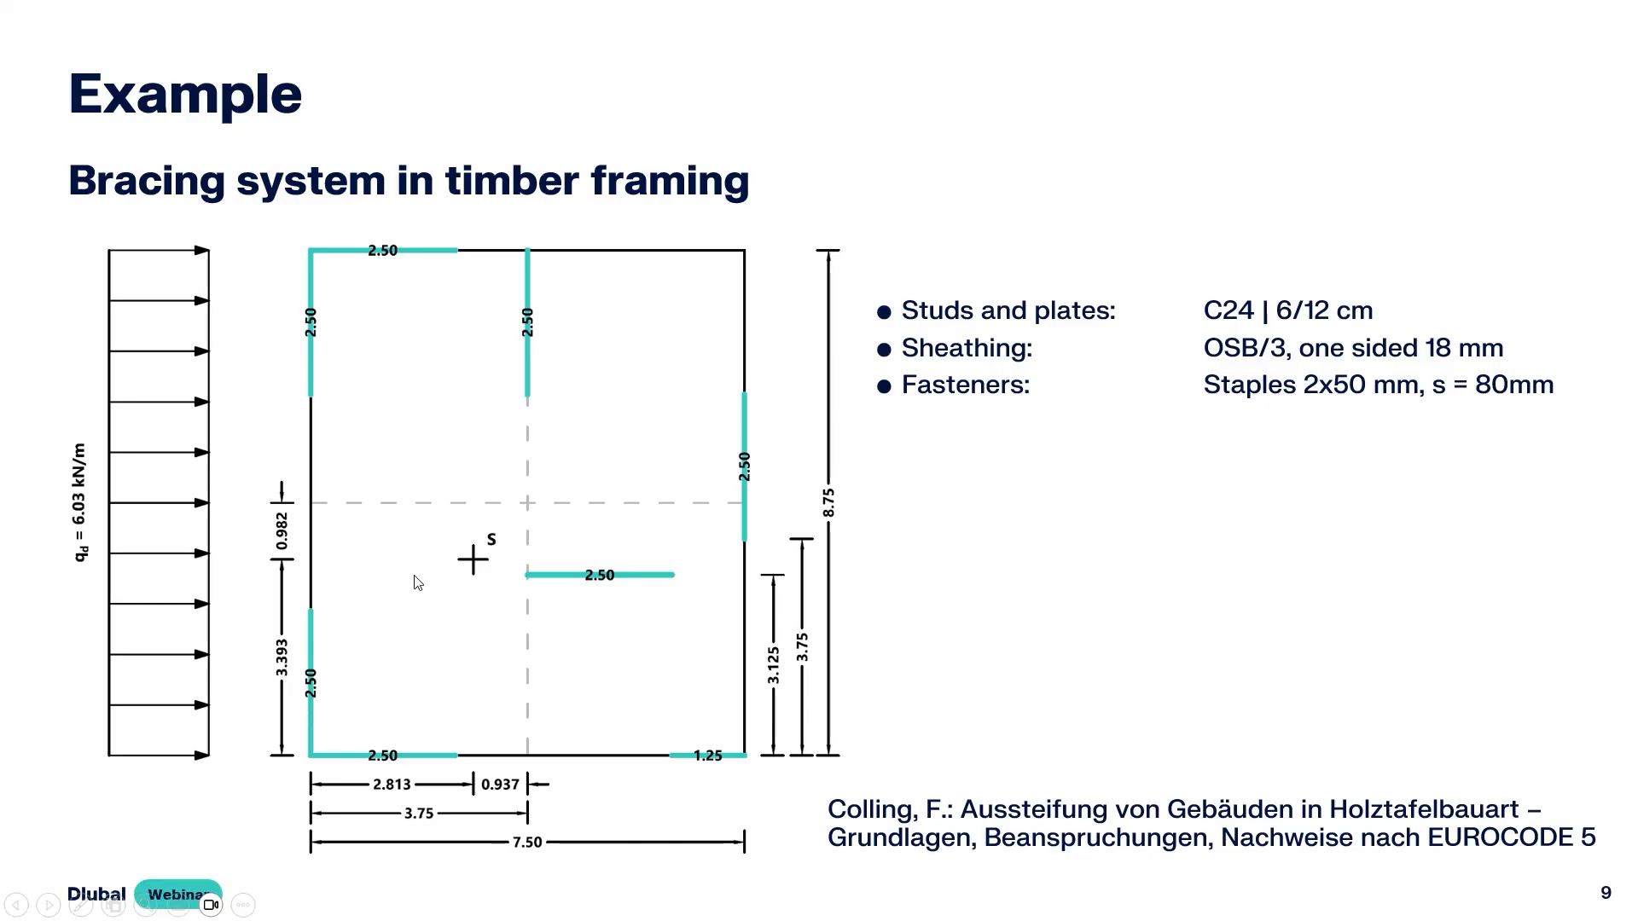
Switch back to RFEM and read the X and Y coordinates of the story's center of rigidity.
{"action": "key", "text": "alt+Tab"}
{"action": "left_click", "coordinate": [586, 370]}
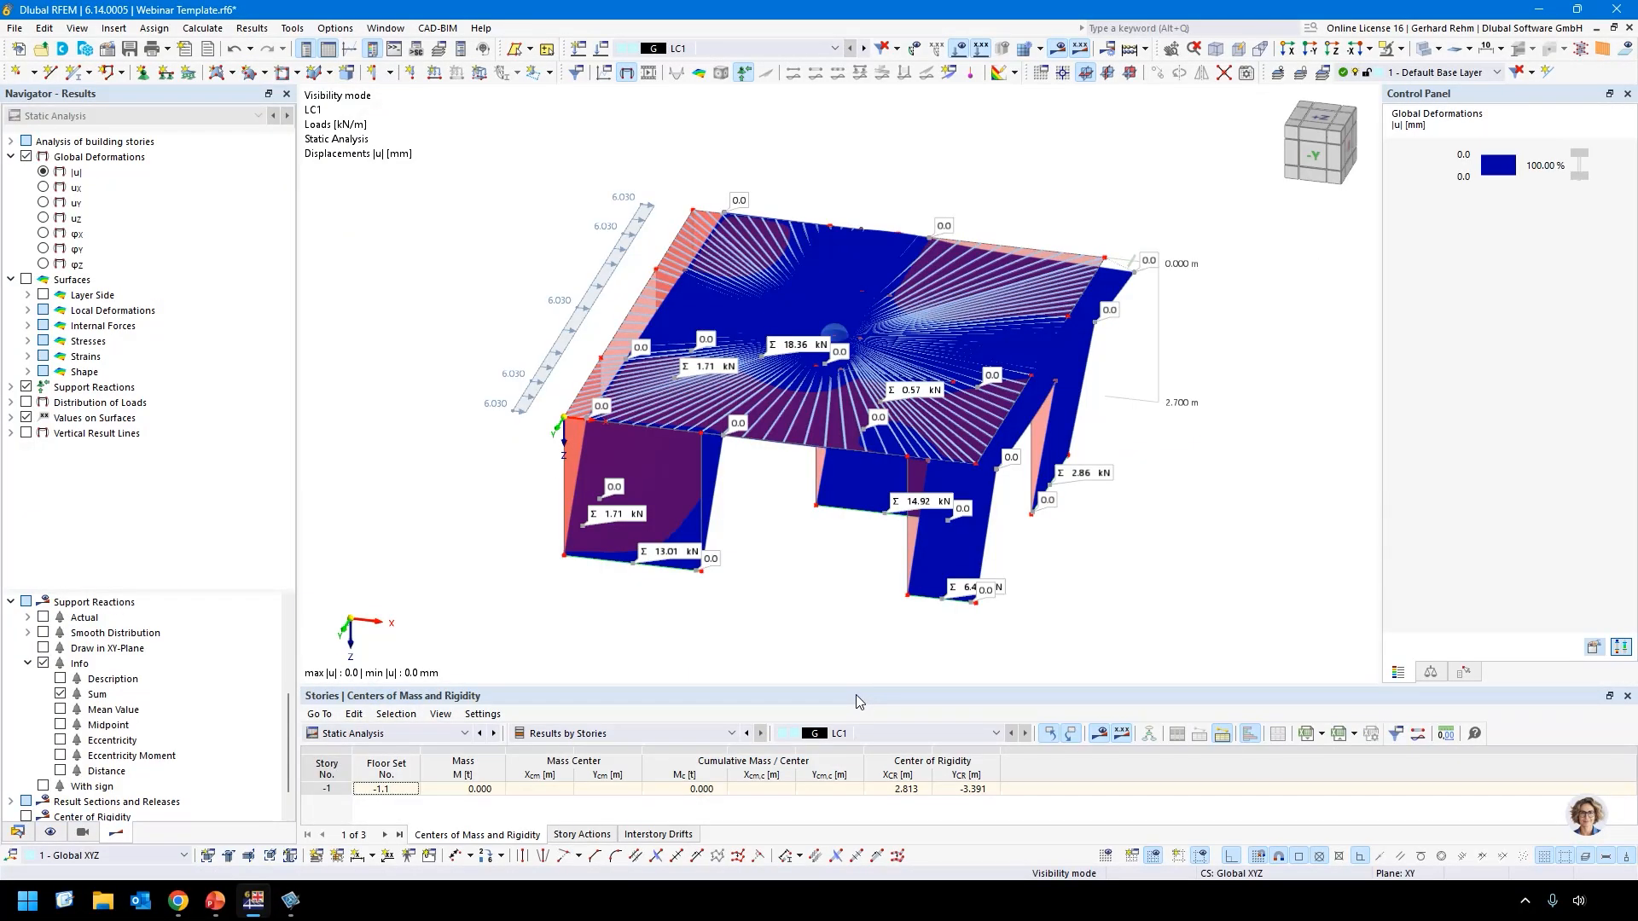
{"action": "left_click", "coordinate": [907, 795]}
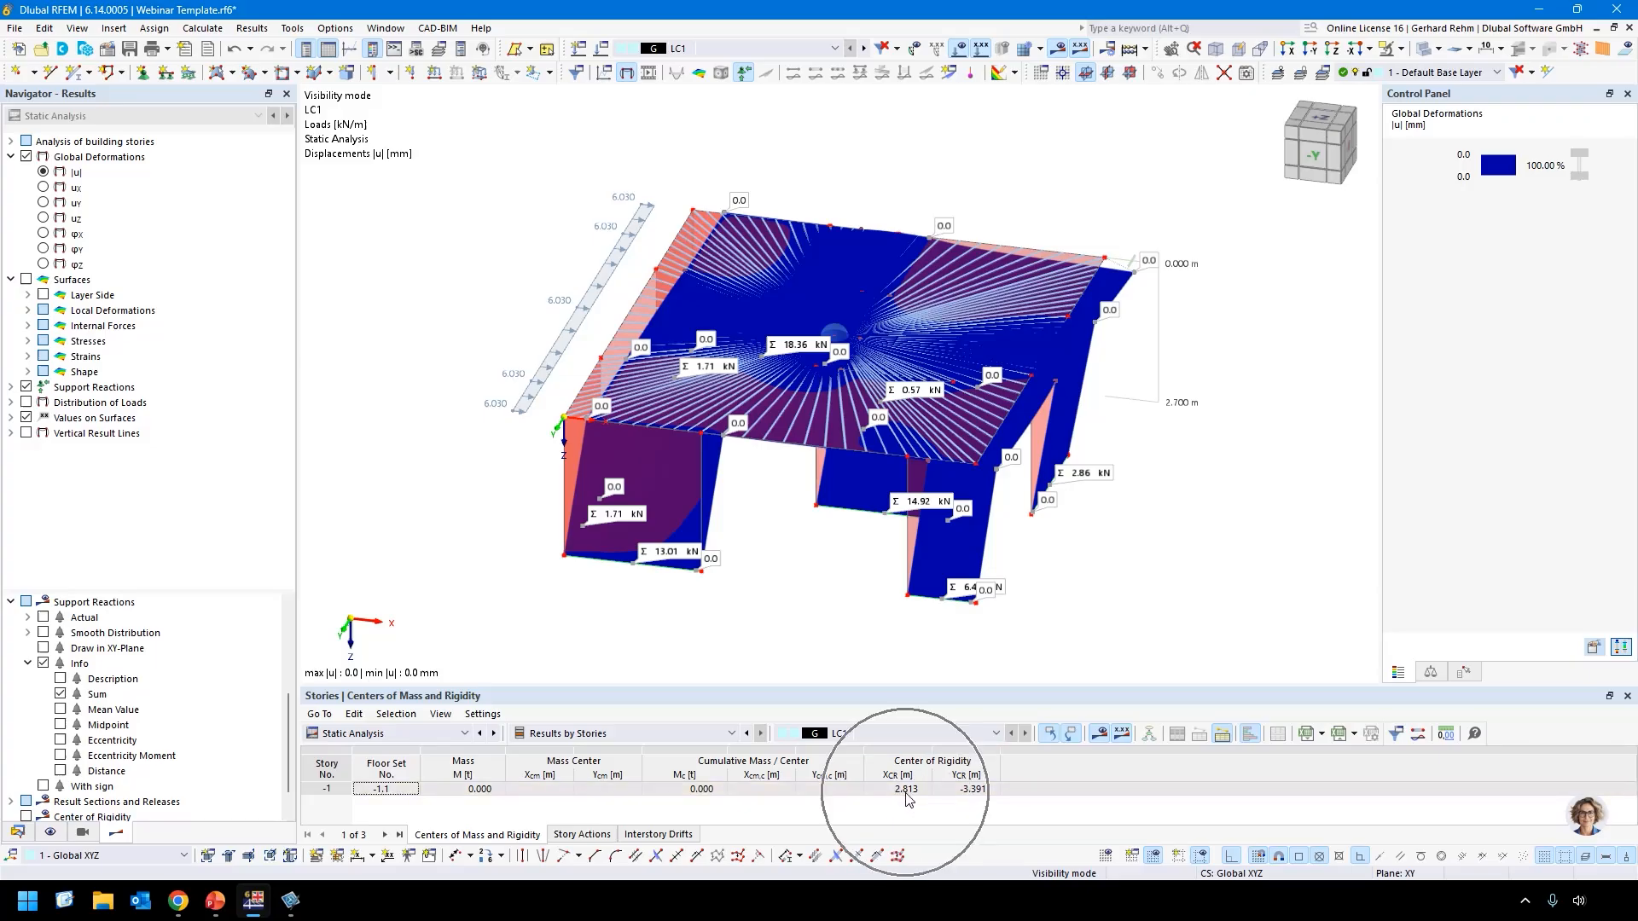
{"action": "left_click", "coordinate": [975, 793]}
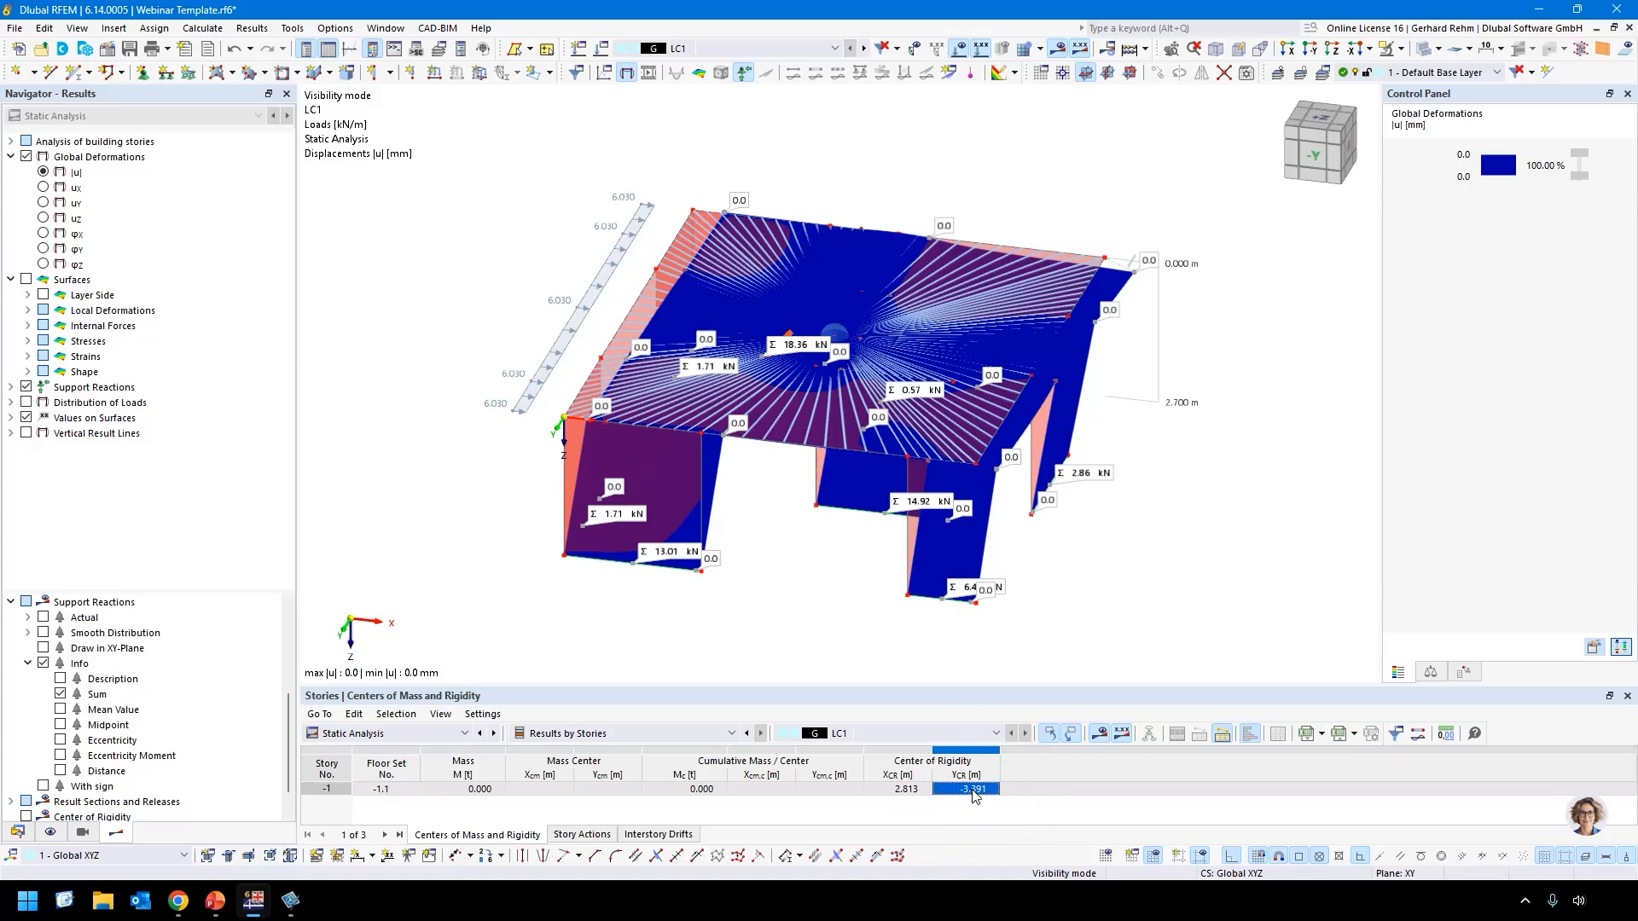
View the floor from above without the global deformations and mark the center of rigidity from its X coordinate result.
{"action": "left_click", "coordinate": [694, 544]}
{"action": "key", "text": "ctrl+3"}
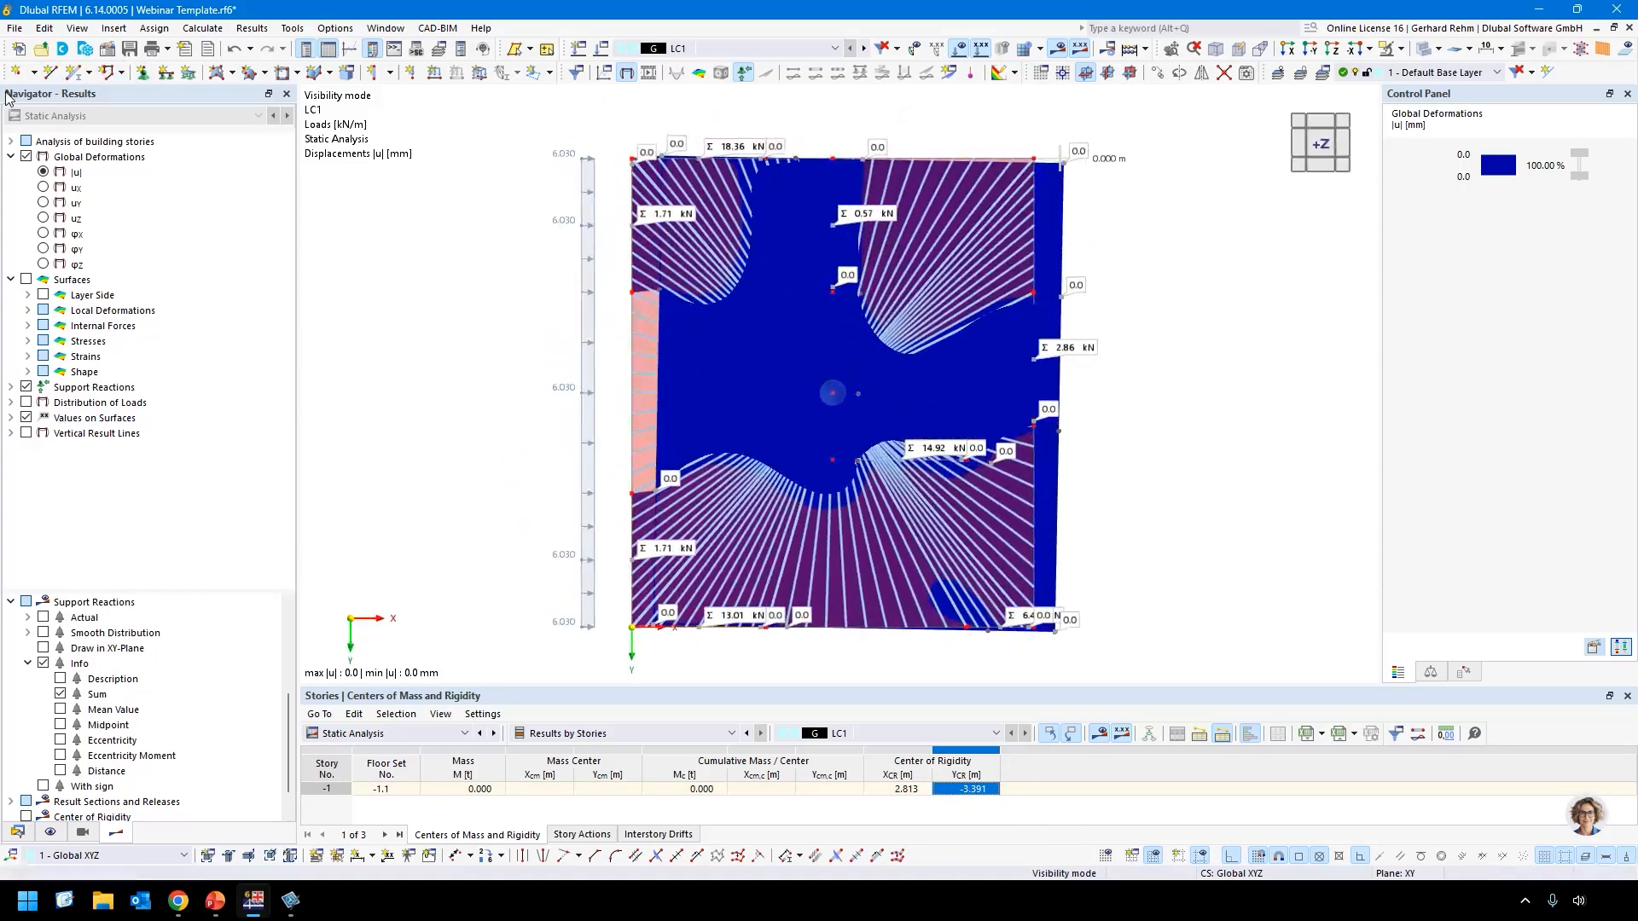
{"action": "left_click", "coordinate": [27, 157]}
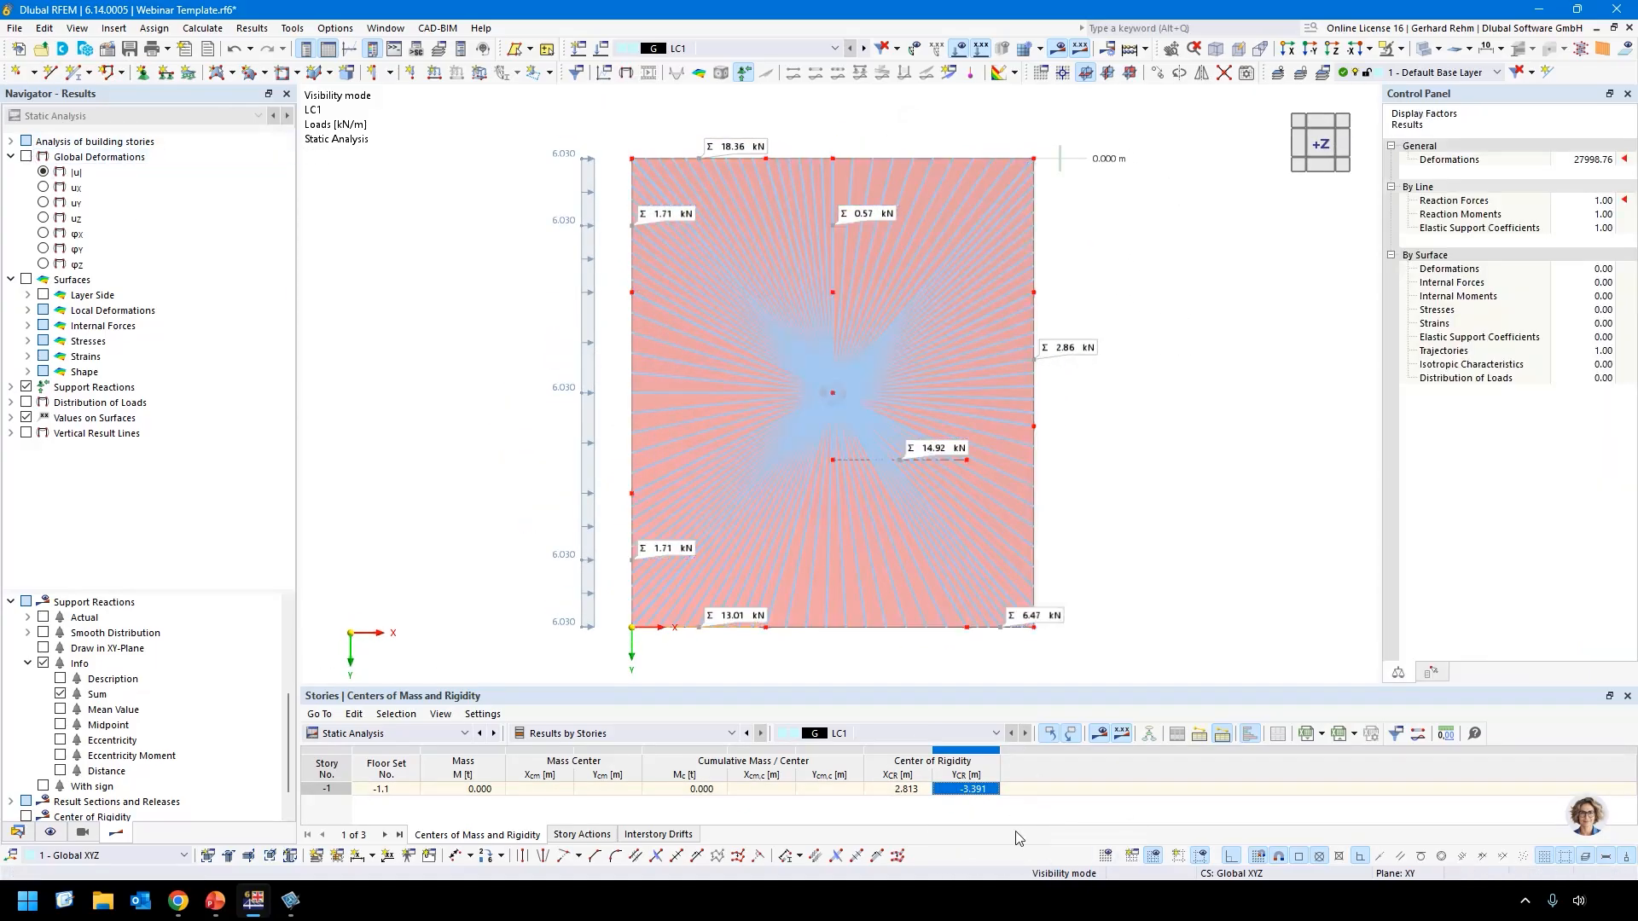
{"action": "left_click", "coordinate": [897, 788]}
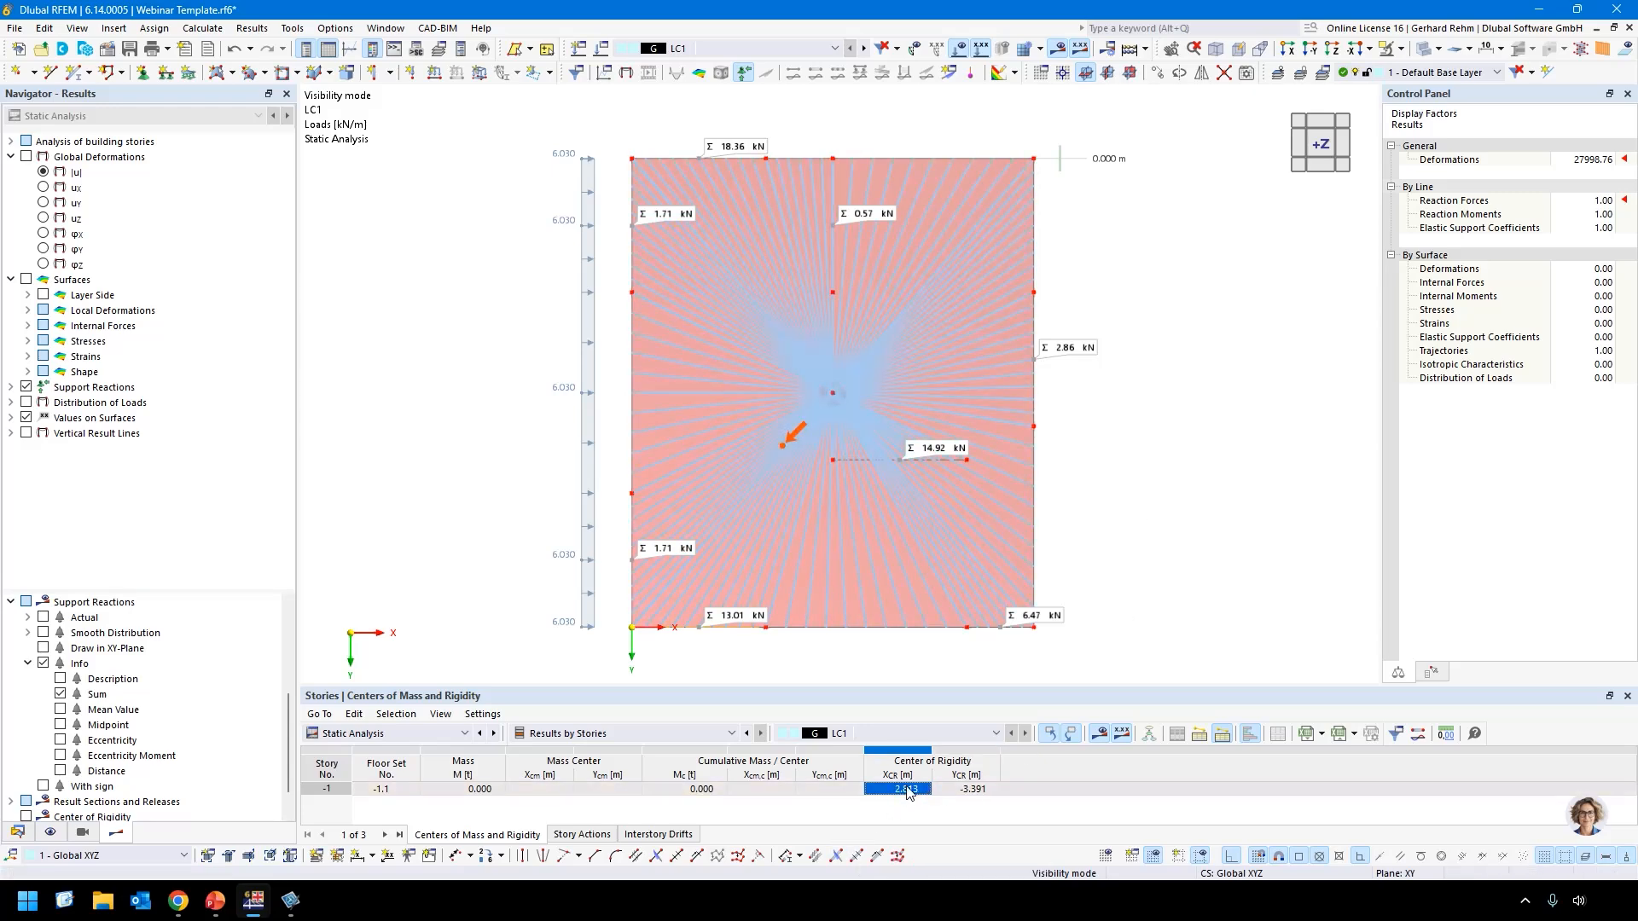
{"action": "scroll", "coordinate": [445, 328], "scroll_direction": "down", "scroll_amount": 1}
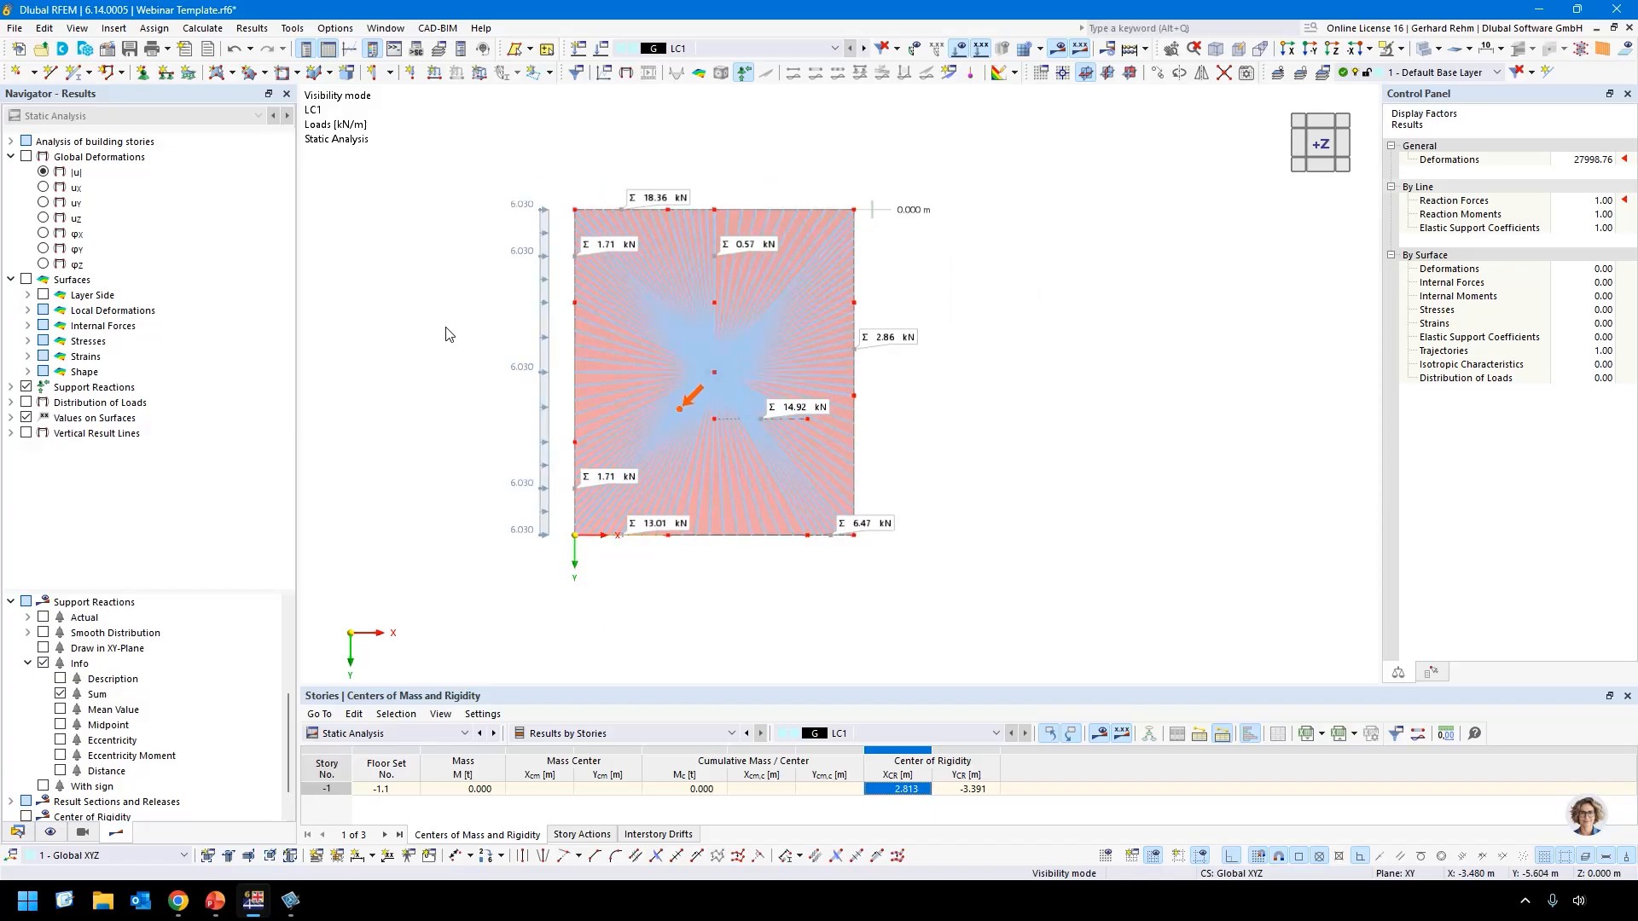
Undo the building story with its rigid floor diaphragm and the removal of the second structure.
{"action": "middle_click_drag", "start_coordinate": [450, 426], "coordinate": [383, 247], "text": "ctrl"}
{"action": "left_click", "coordinate": [493, 272]}
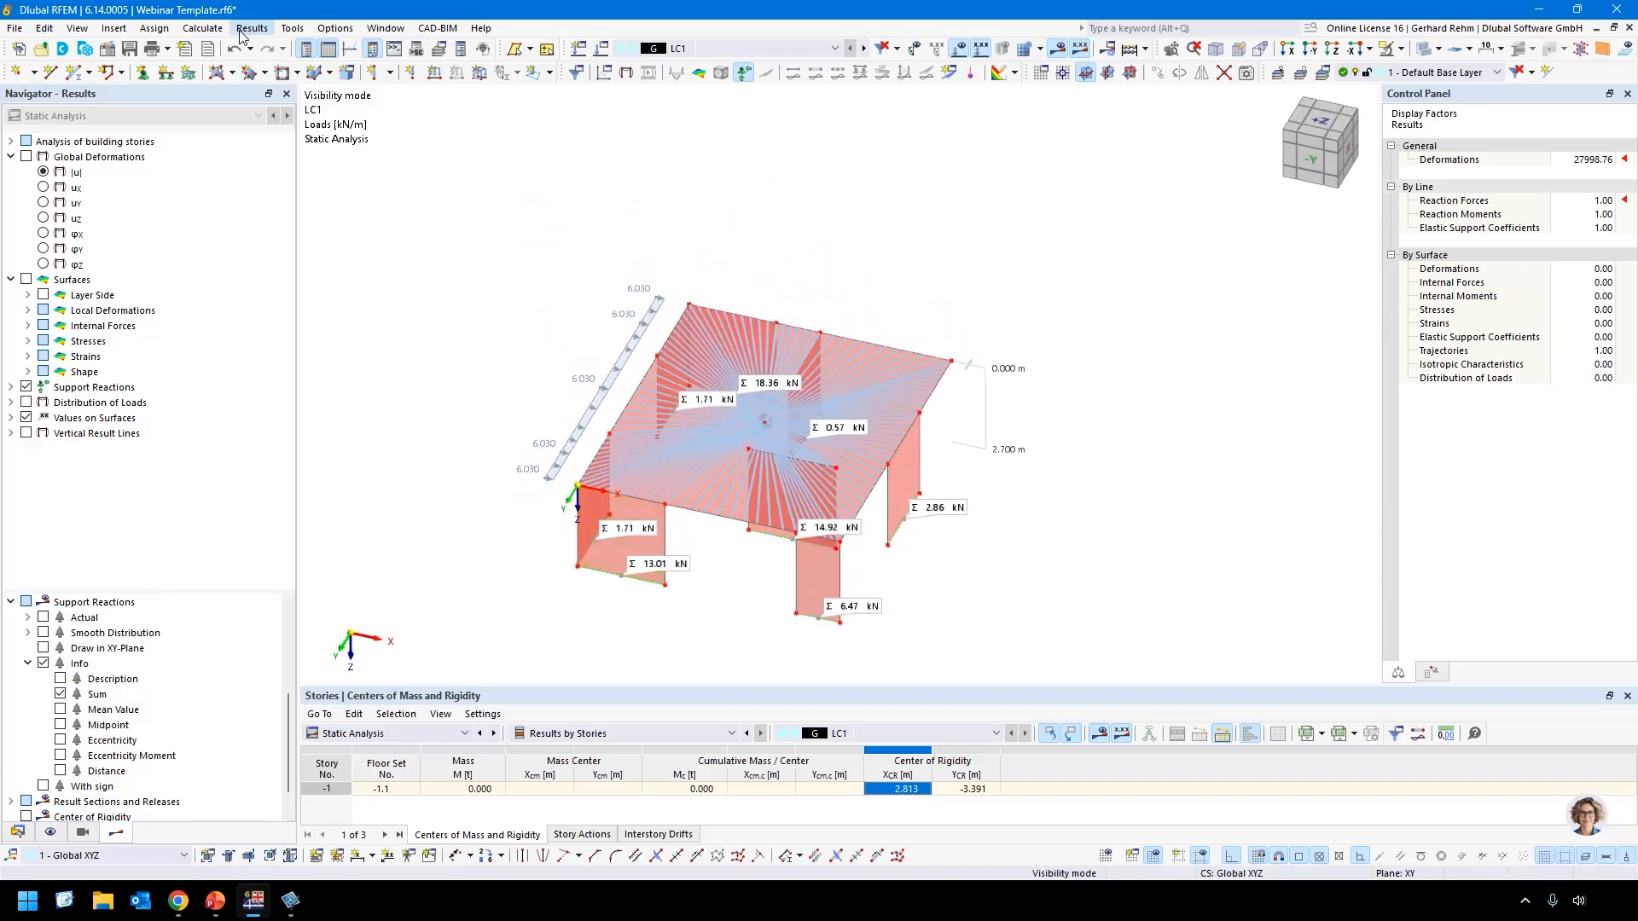
{"action": "left_click", "coordinate": [231, 50]}
{"action": "left_click", "coordinate": [887, 527]}
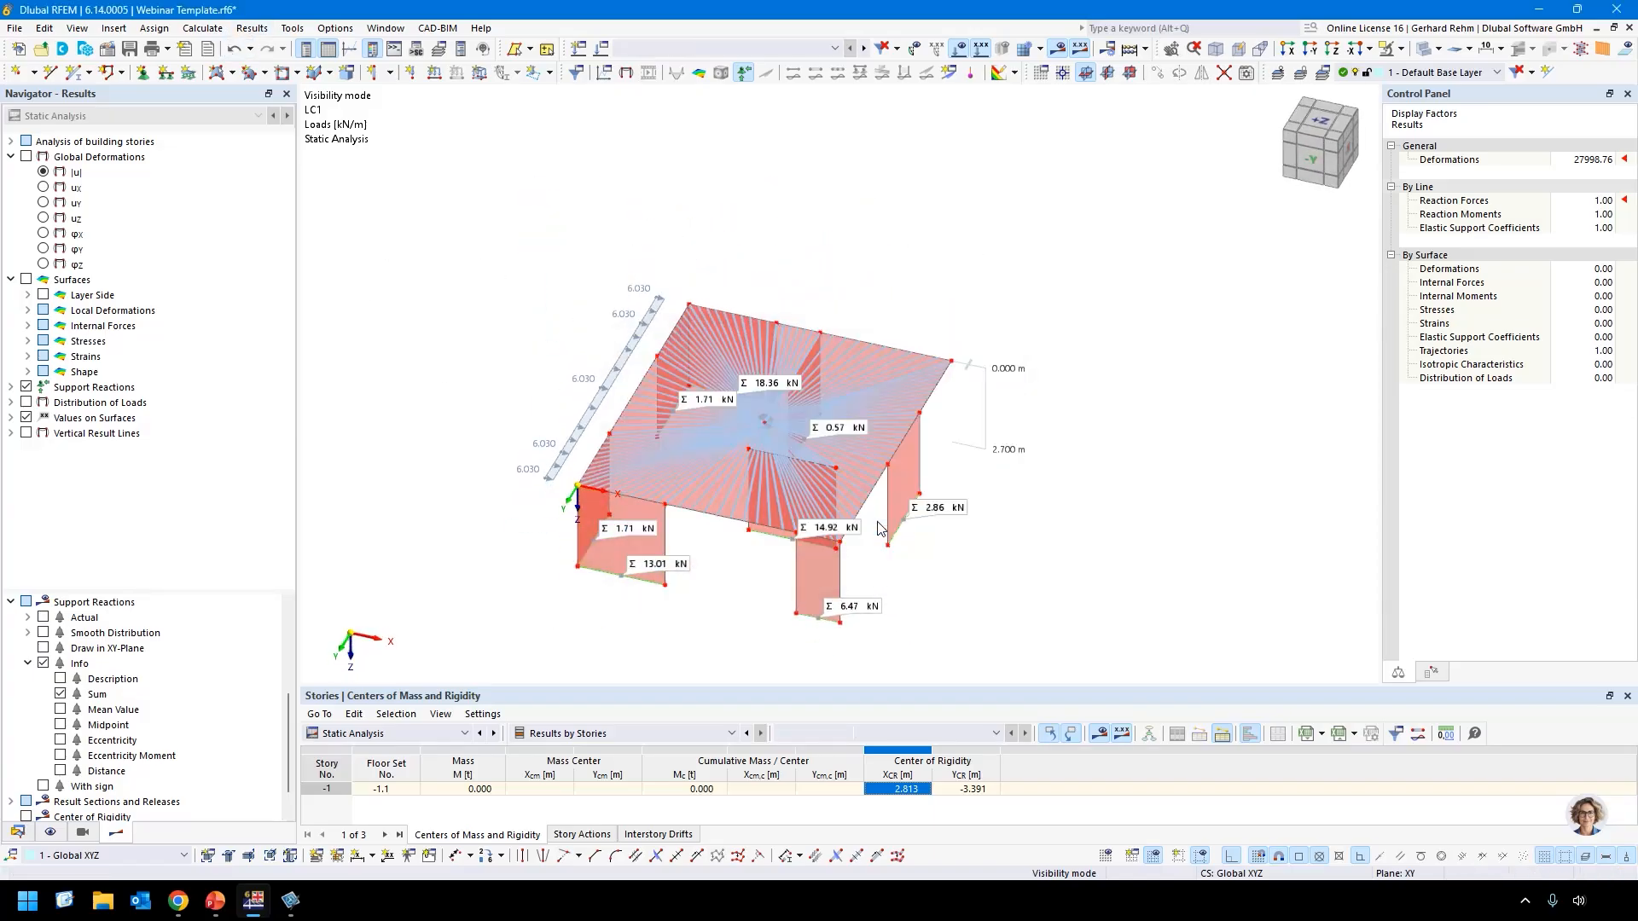
{"action": "left_click", "coordinate": [237, 56]}
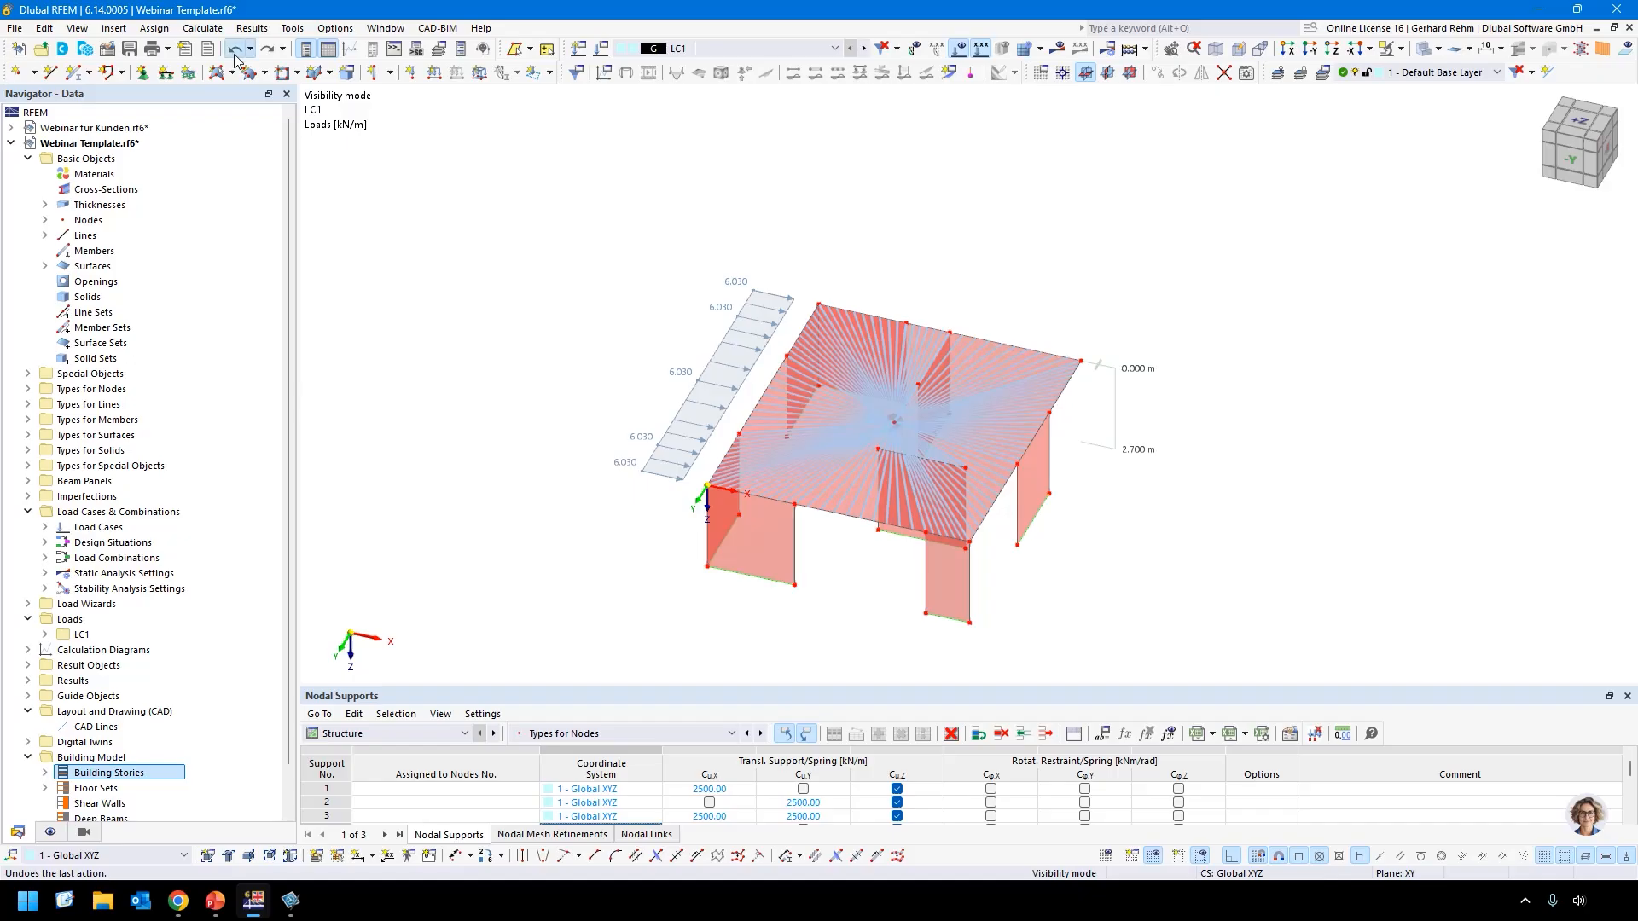
{"action": "left_click", "coordinate": [236, 57]}
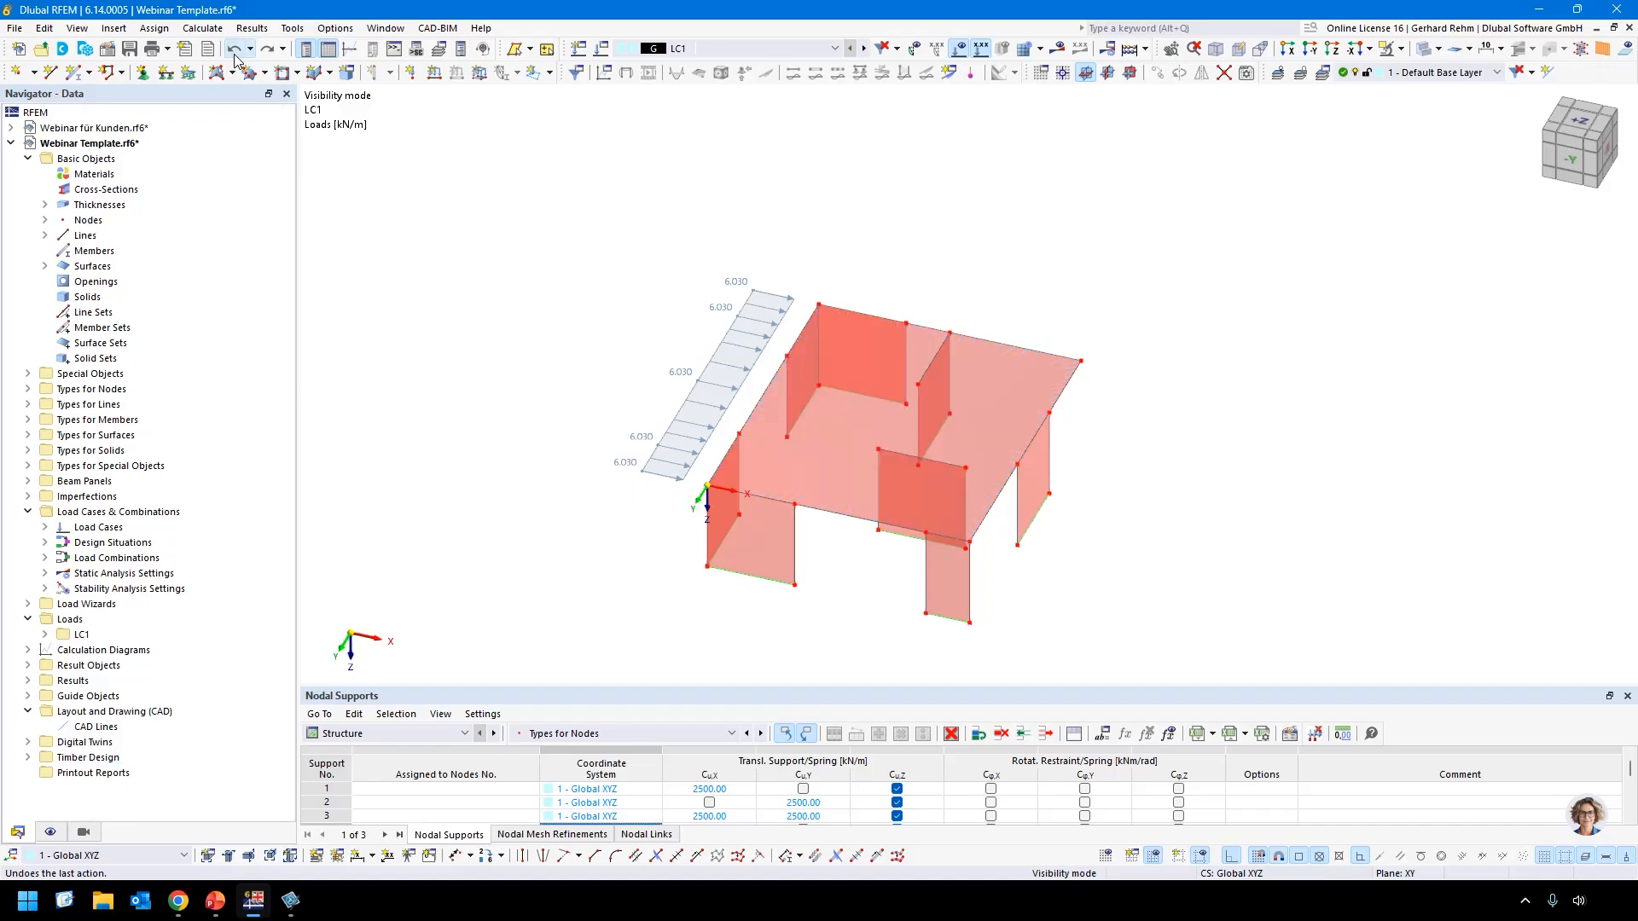
{"action": "left_click", "coordinate": [237, 56]}
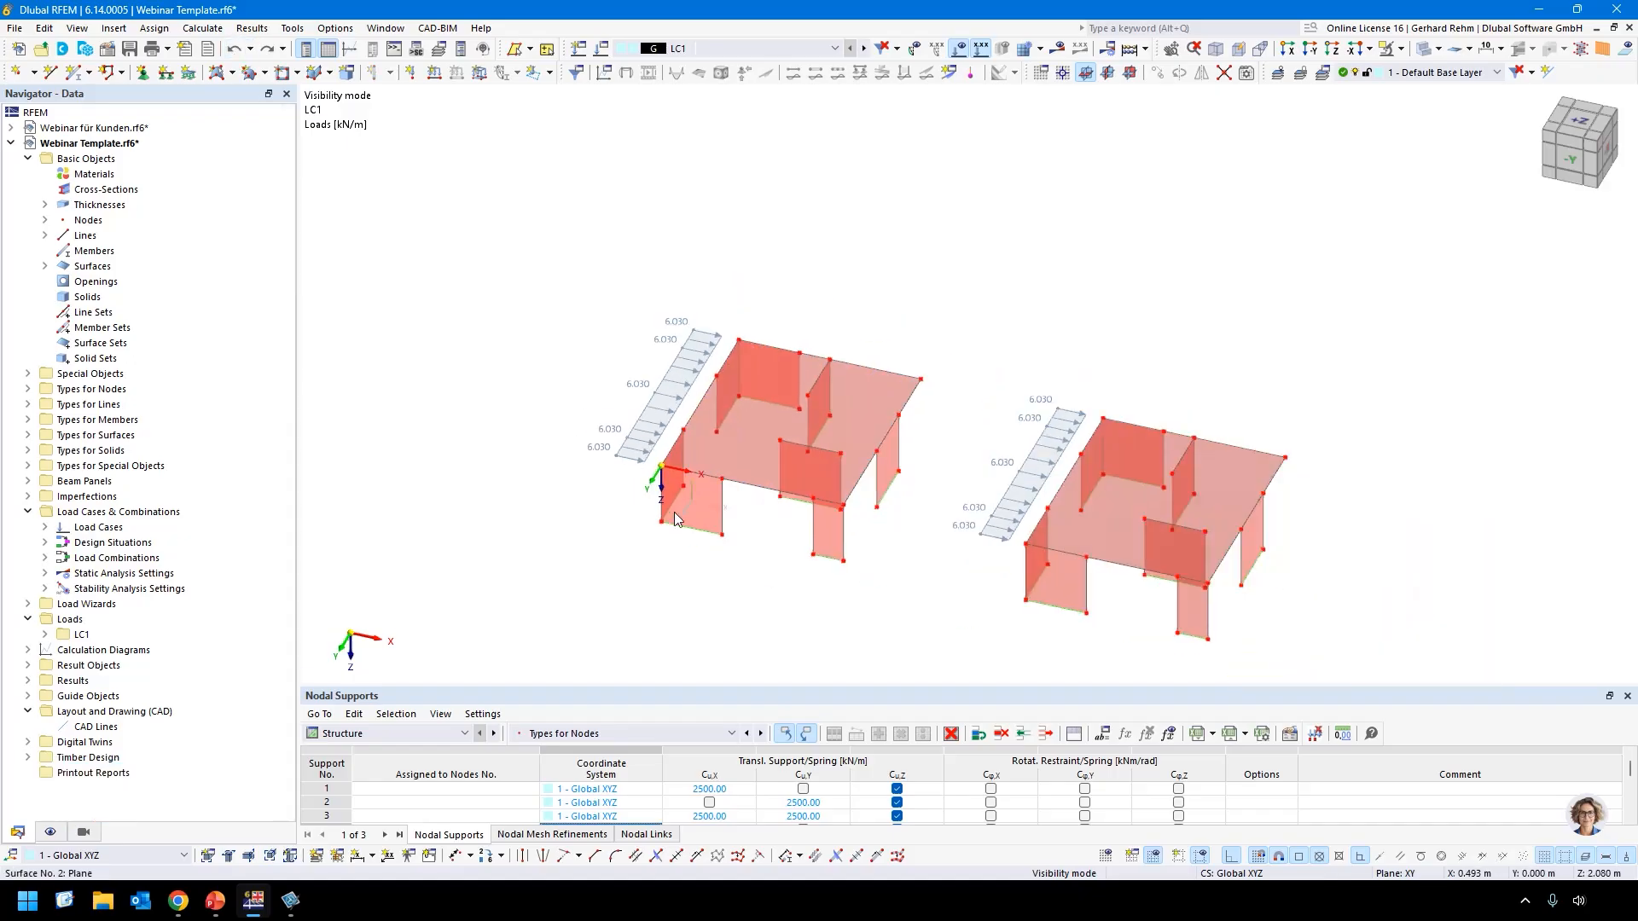
Delete the complete structure at the coordinate origin, including its walls, floor and line load.
{"action": "middle_click_drag", "start_coordinate": [661, 515], "coordinate": [731, 537], "text": "ctrl"}
{"action": "left_click_drag", "start_coordinate": [792, 549], "coordinate": [322, 167]}
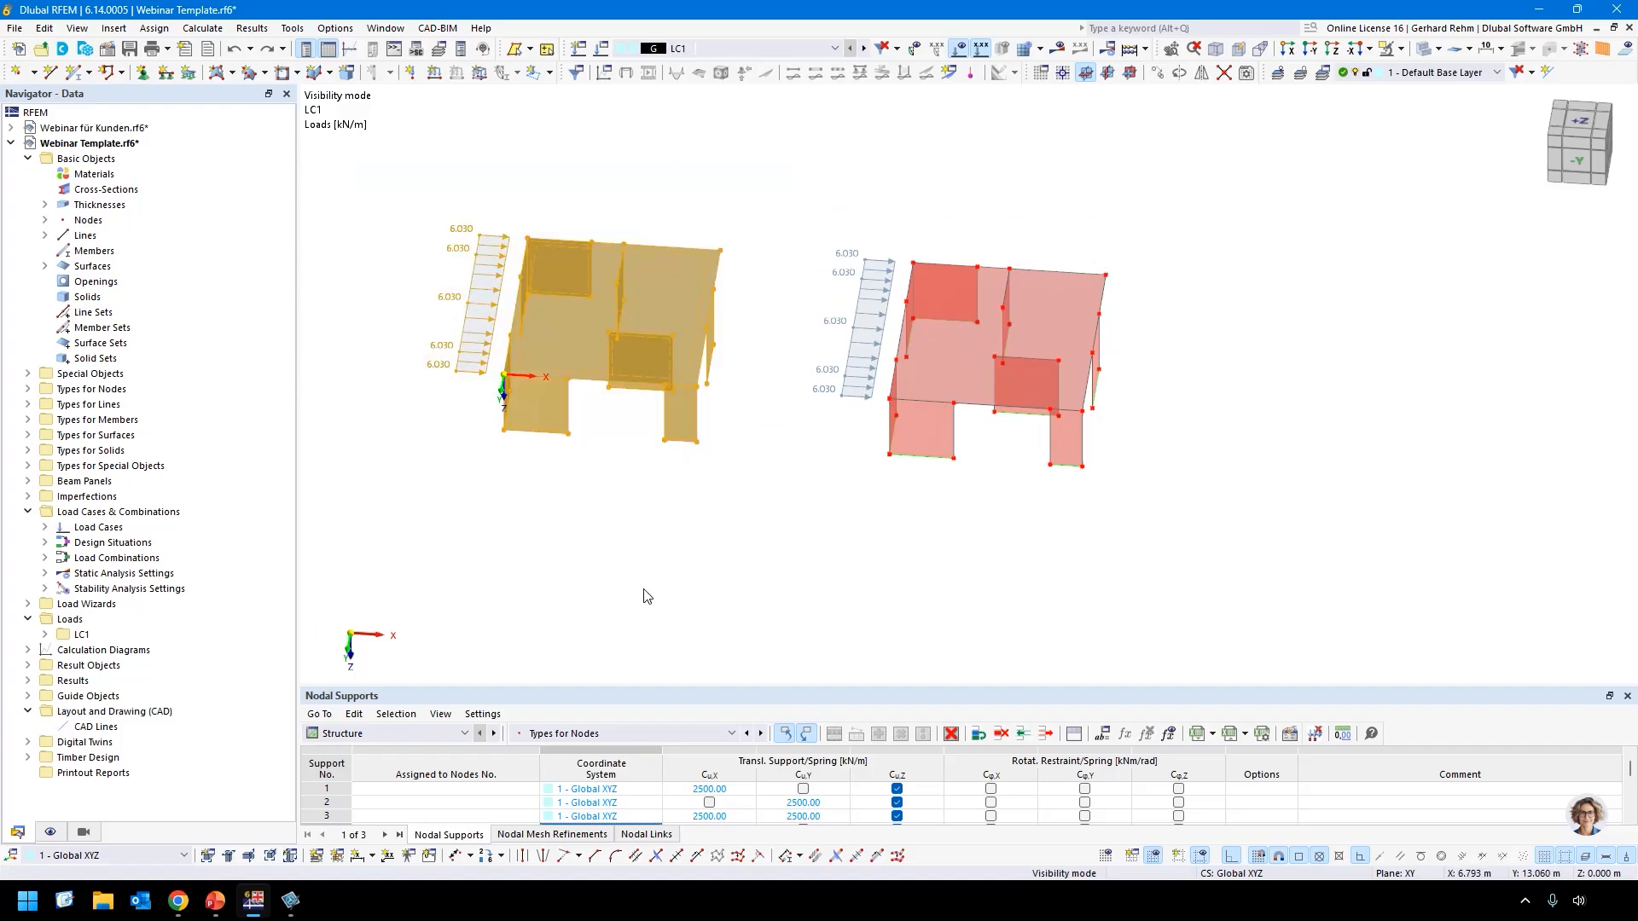
{"action": "key", "text": "Delete"}
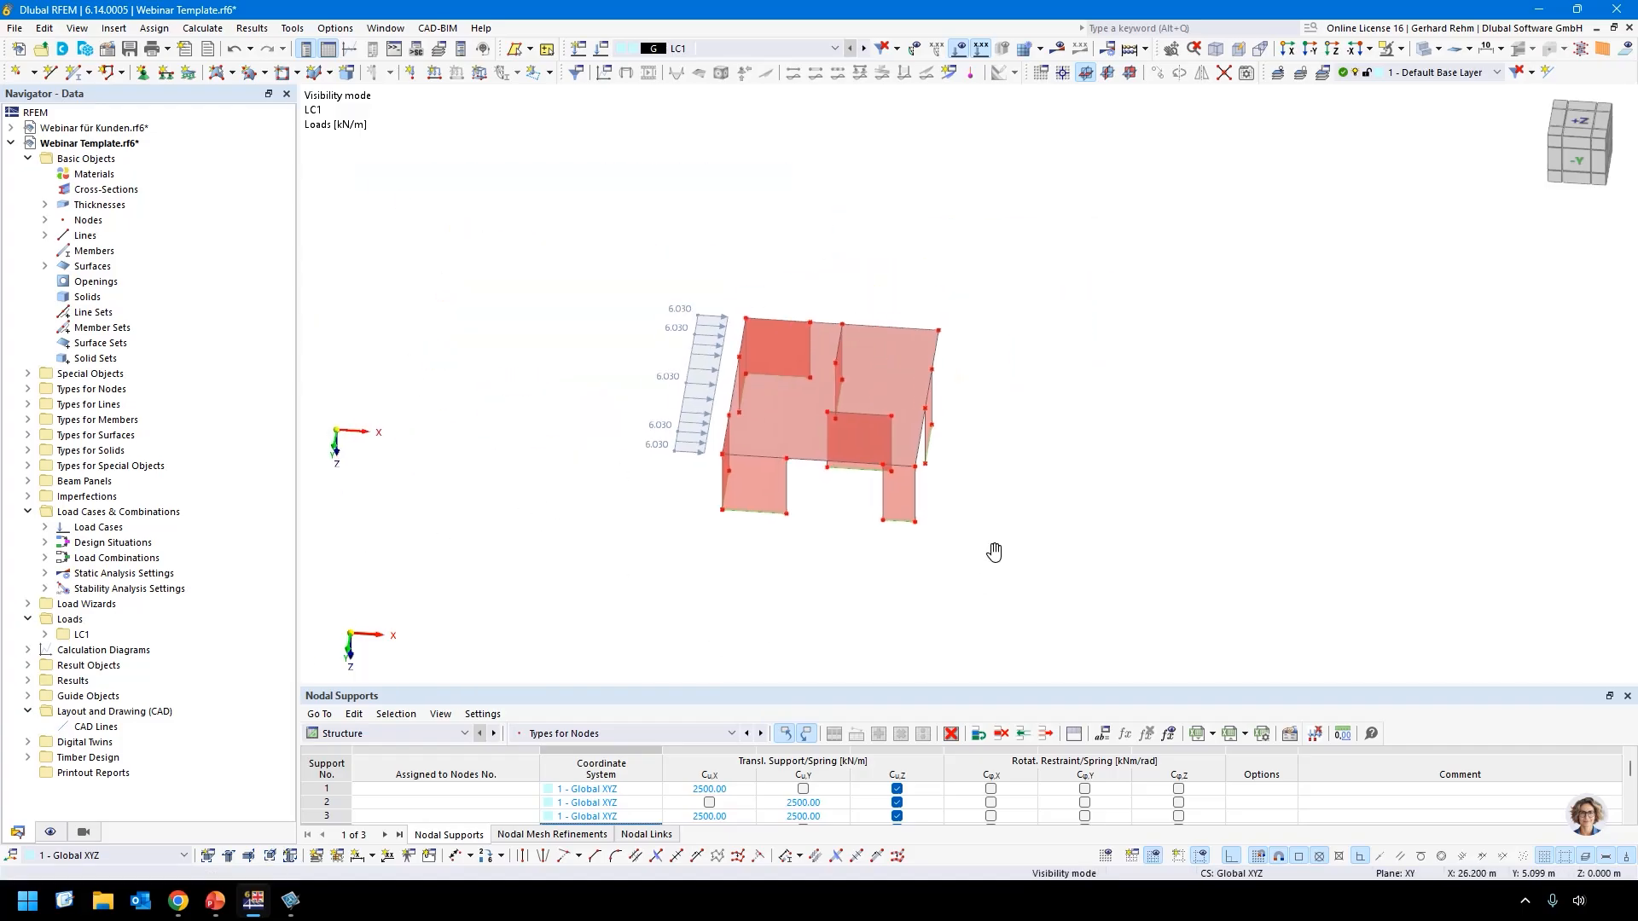
Check the stiffness matrix of the Walls 1,25m thickness assigned to the short front wall of the remaining structure.
{"action": "double_click", "coordinate": [892, 506]}
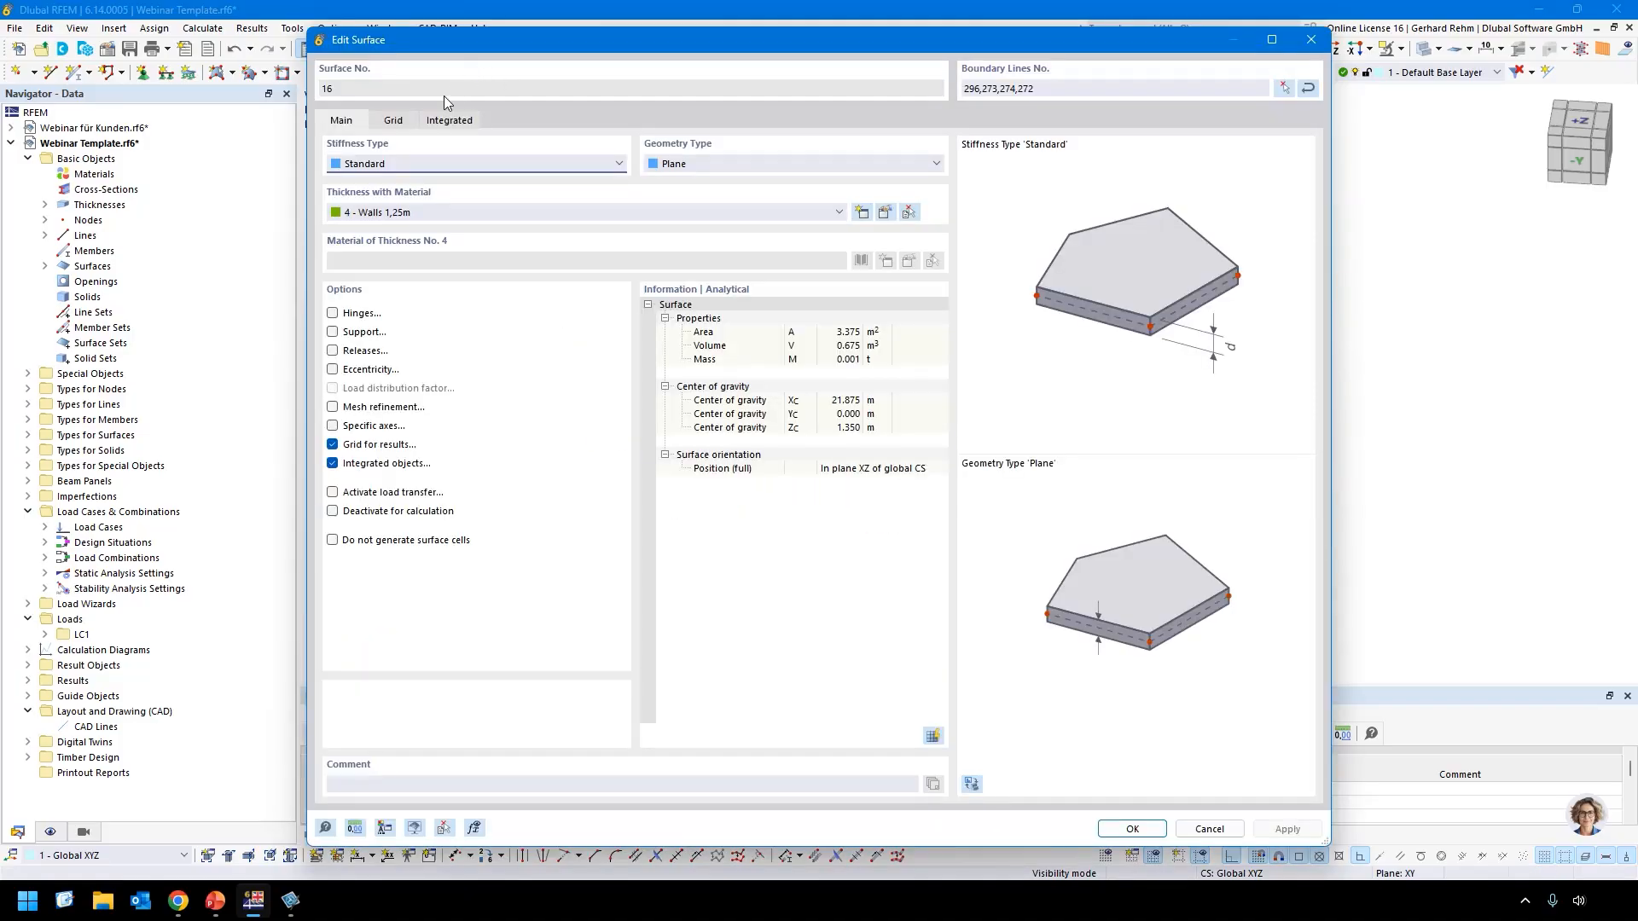
{"action": "left_click", "coordinate": [449, 122]}
{"action": "left_click", "coordinate": [342, 120]}
{"action": "left_click", "coordinate": [891, 213]}
{"action": "left_click", "coordinate": [658, 125]}
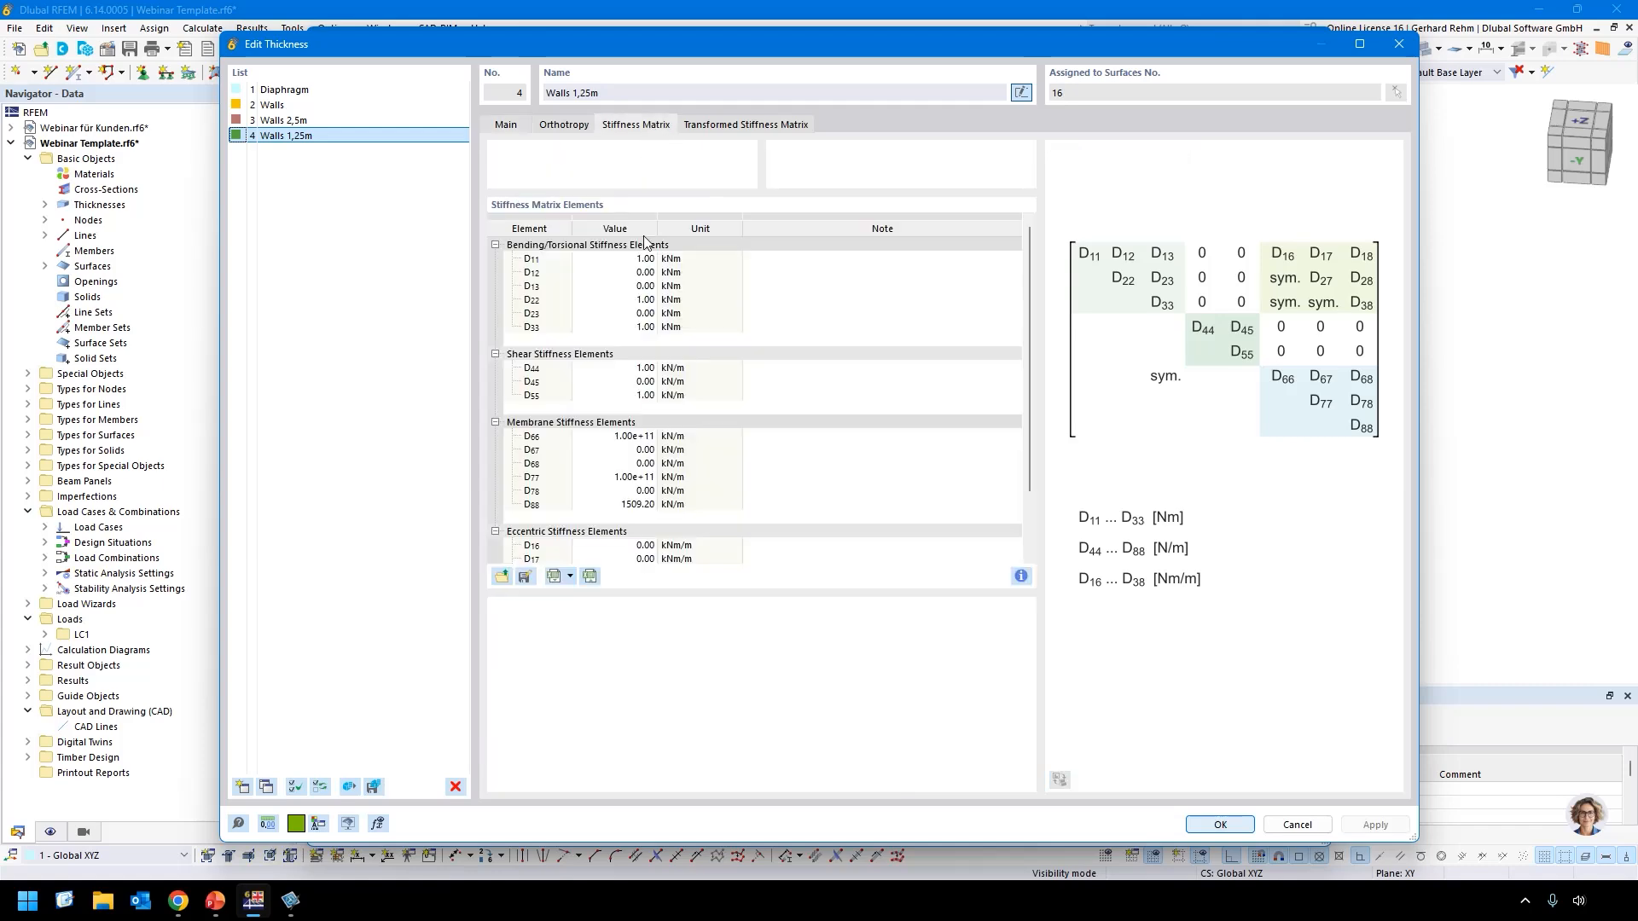
{"action": "left_click", "coordinate": [1220, 824]}
{"action": "left_click", "coordinate": [1216, 748]}
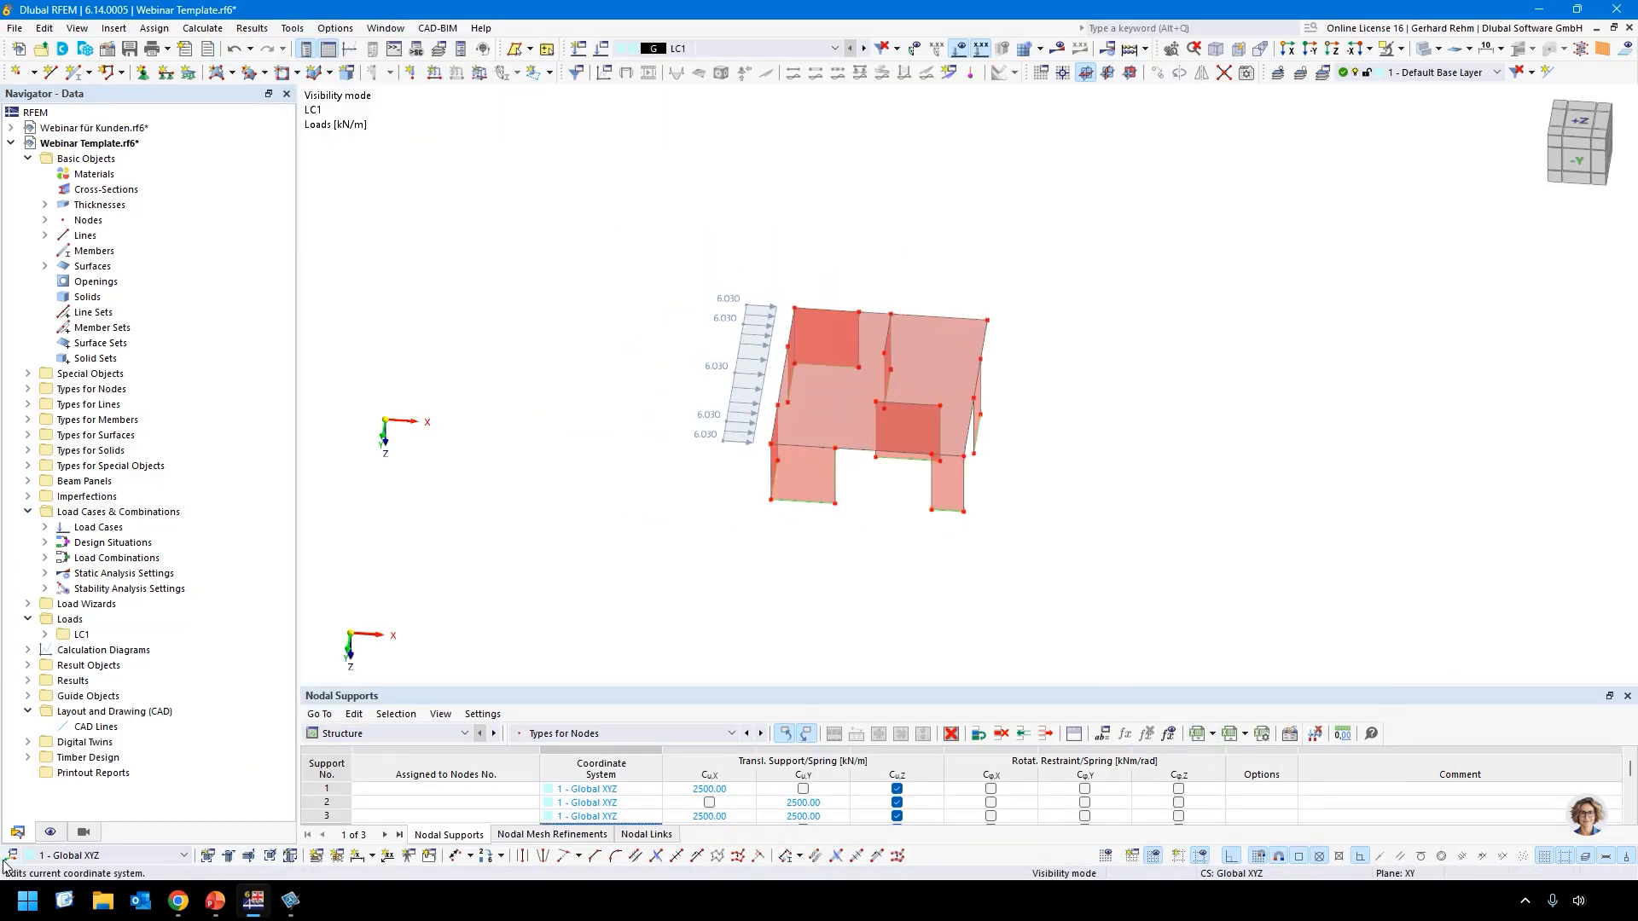
Copy the whole remaining structure with its load and insert it offset by 15 m in X.
{"action": "left_click_drag", "start_coordinate": [1118, 629], "coordinate": [575, 205]}
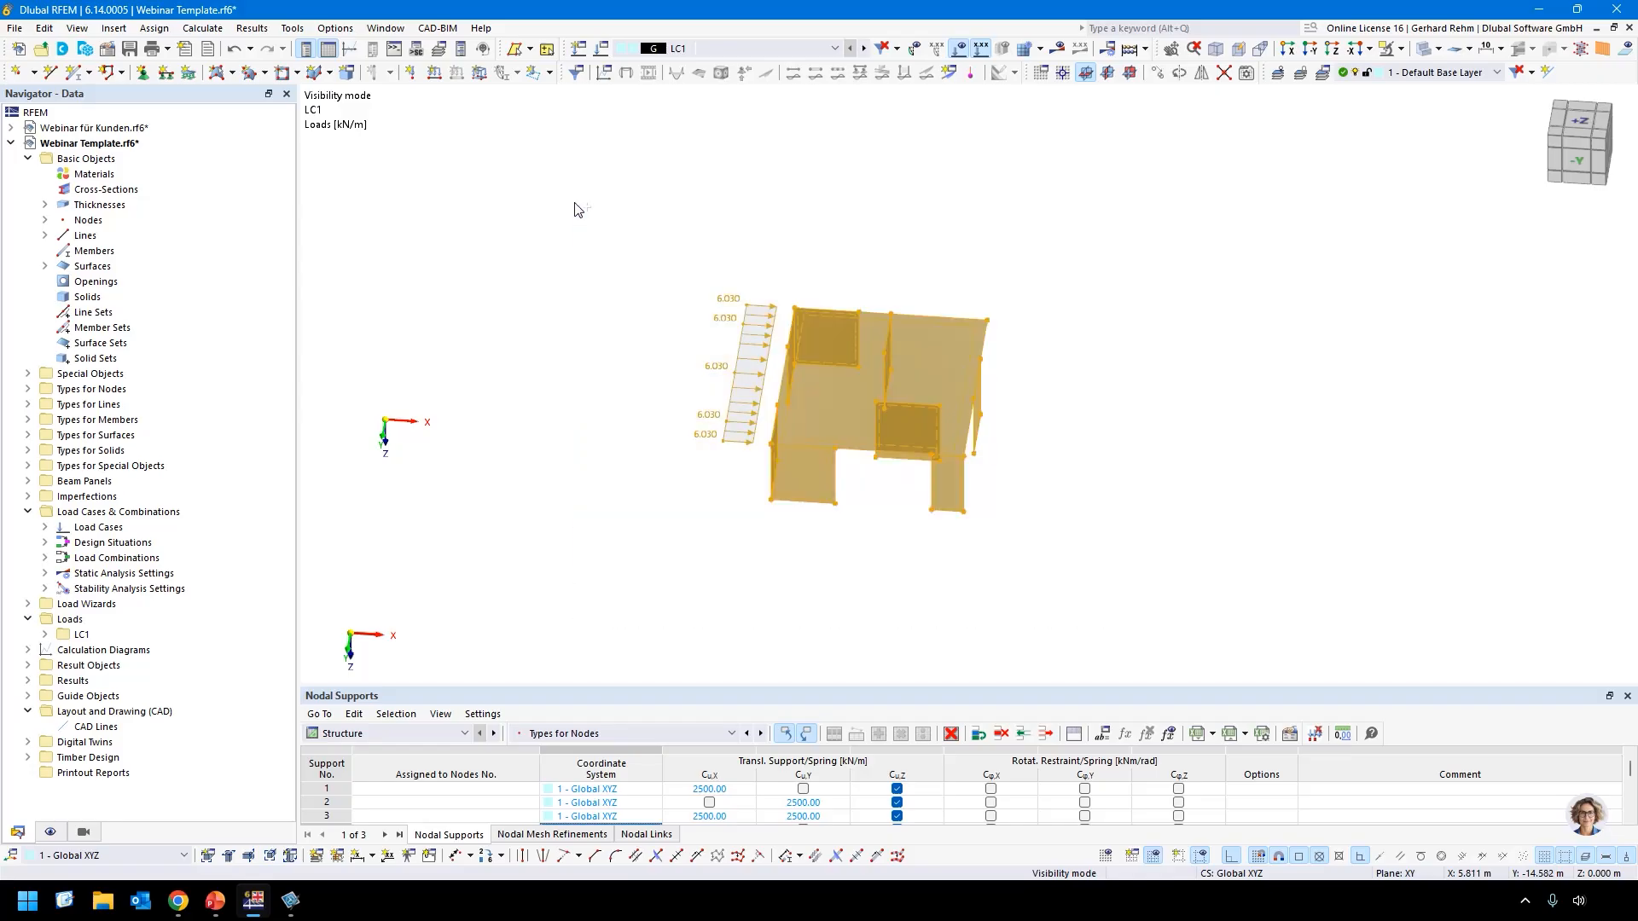
{"action": "key", "text": "ctrl+c"}
{"action": "key", "text": "ctrl+v"}
{"action": "type", "text": "15"}
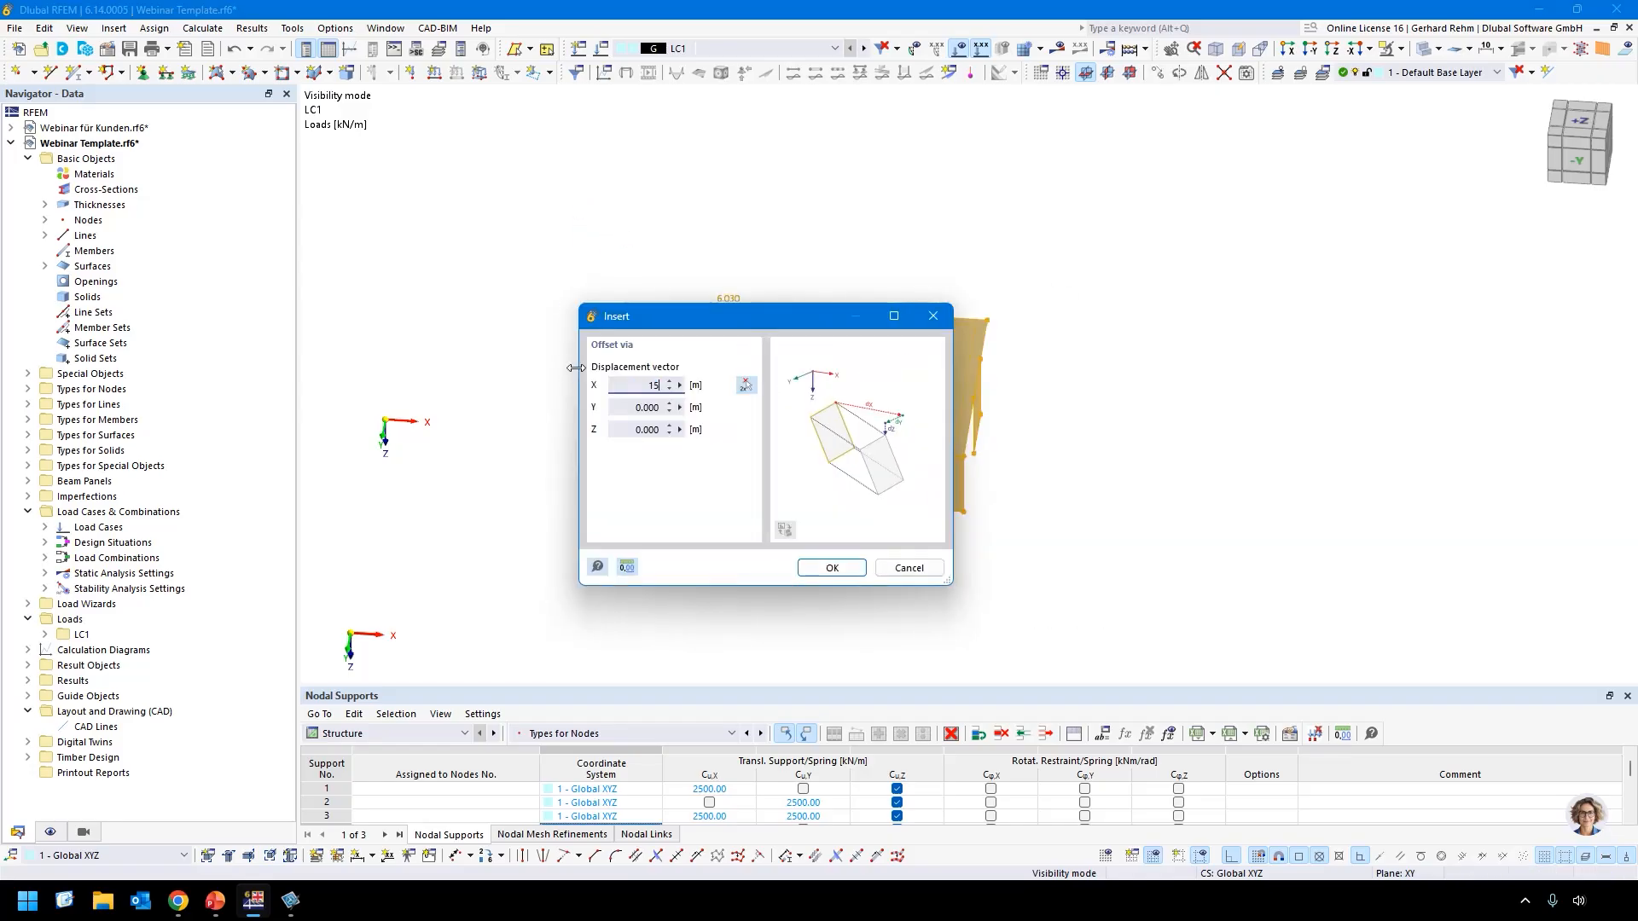
{"action": "key", "text": "Return"}
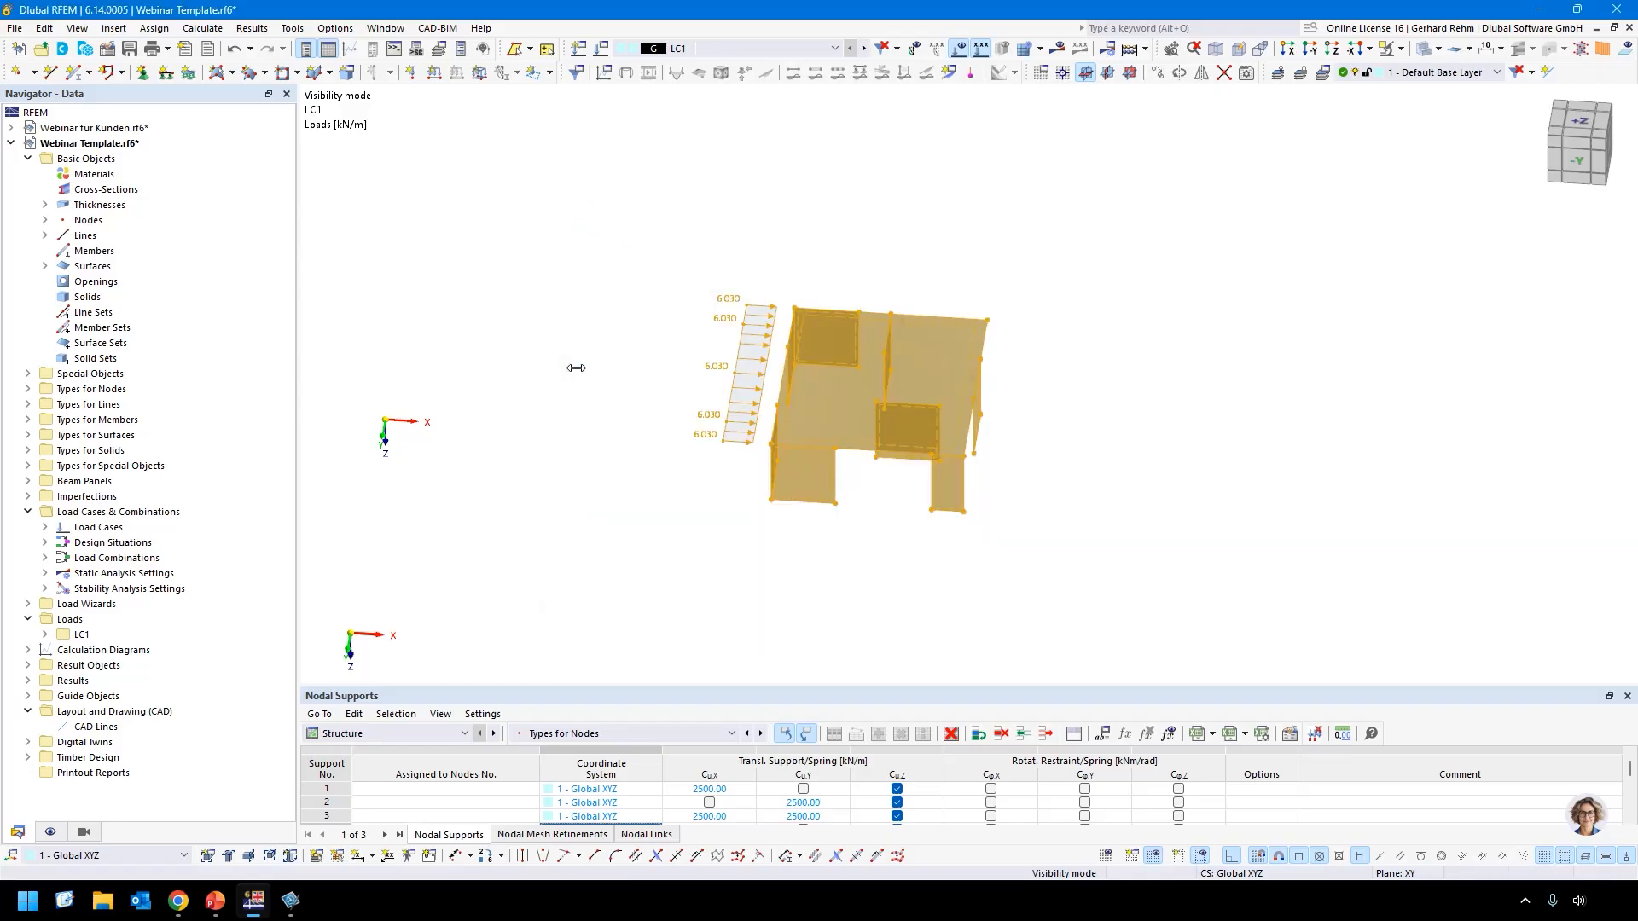
{"action": "left_click", "coordinate": [1070, 537]}
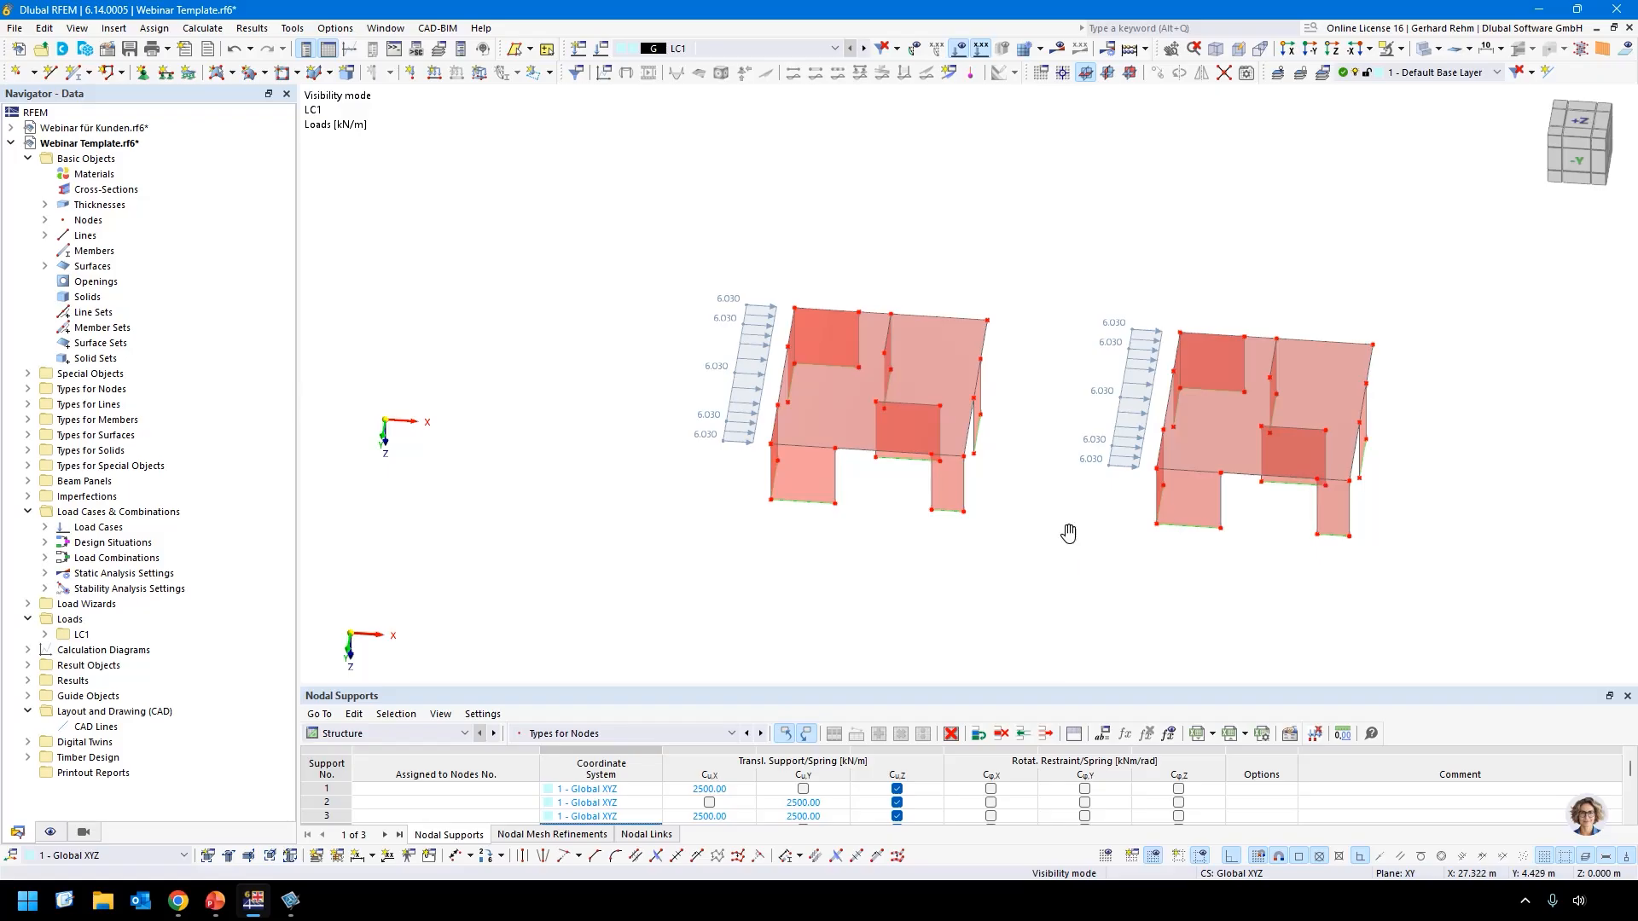
{"action": "middle_click_drag", "start_coordinate": [1068, 533], "coordinate": [783, 548]}
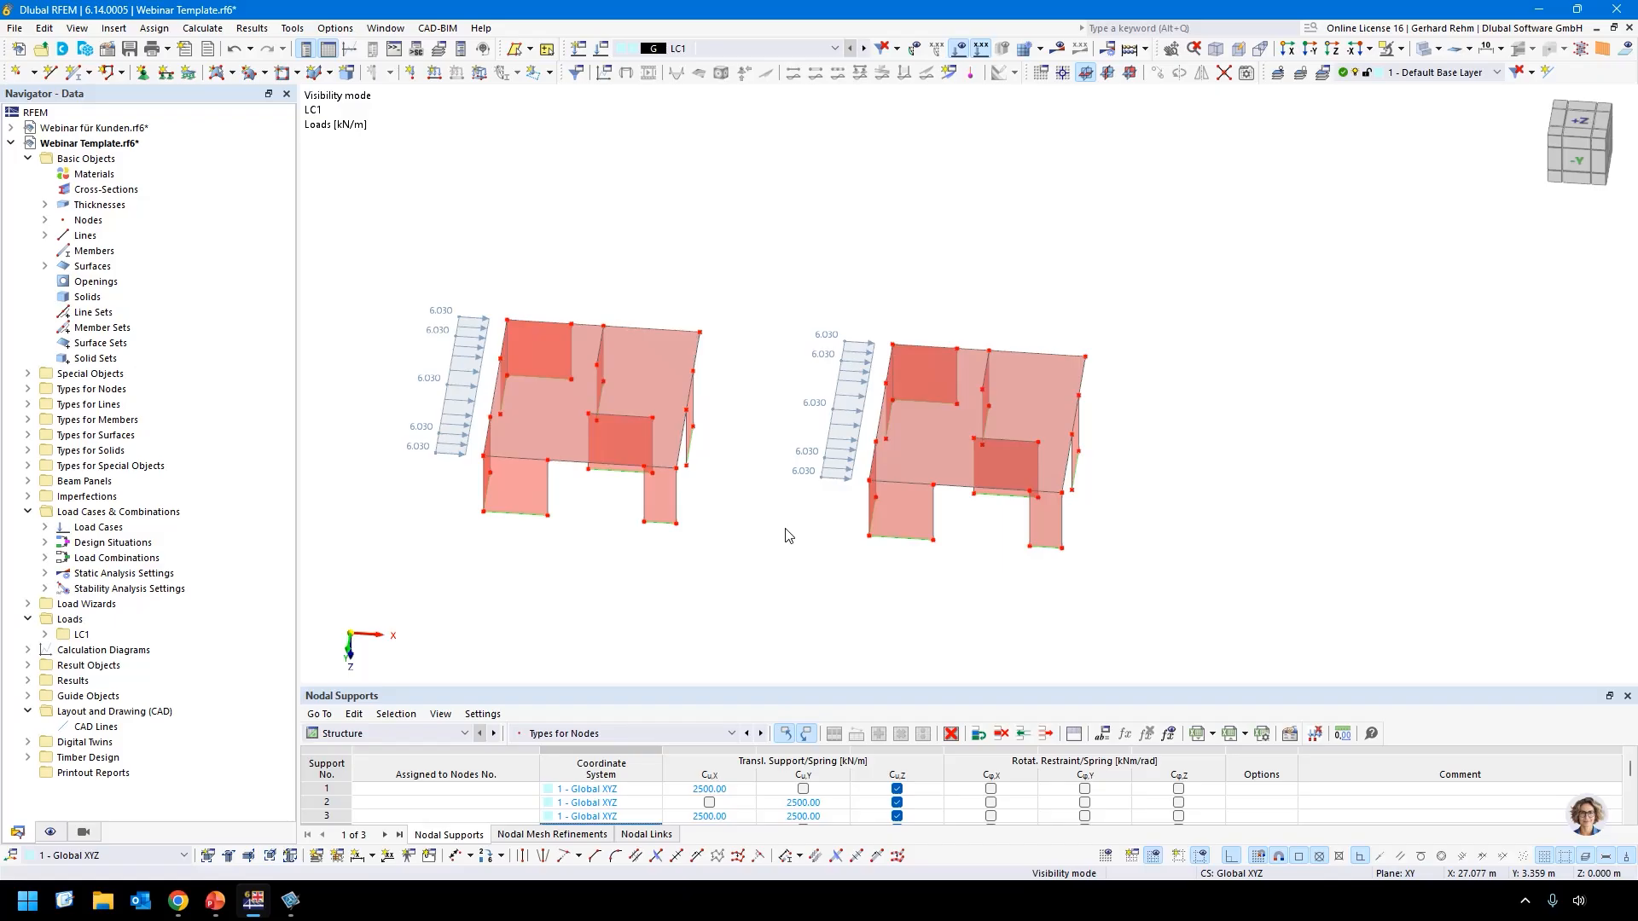
Edit all walls of the copied structure together and create a new thickness of type Beam Panel for them.
{"action": "middle_click_drag", "start_coordinate": [816, 597], "coordinate": [830, 458], "text": "ctrl"}
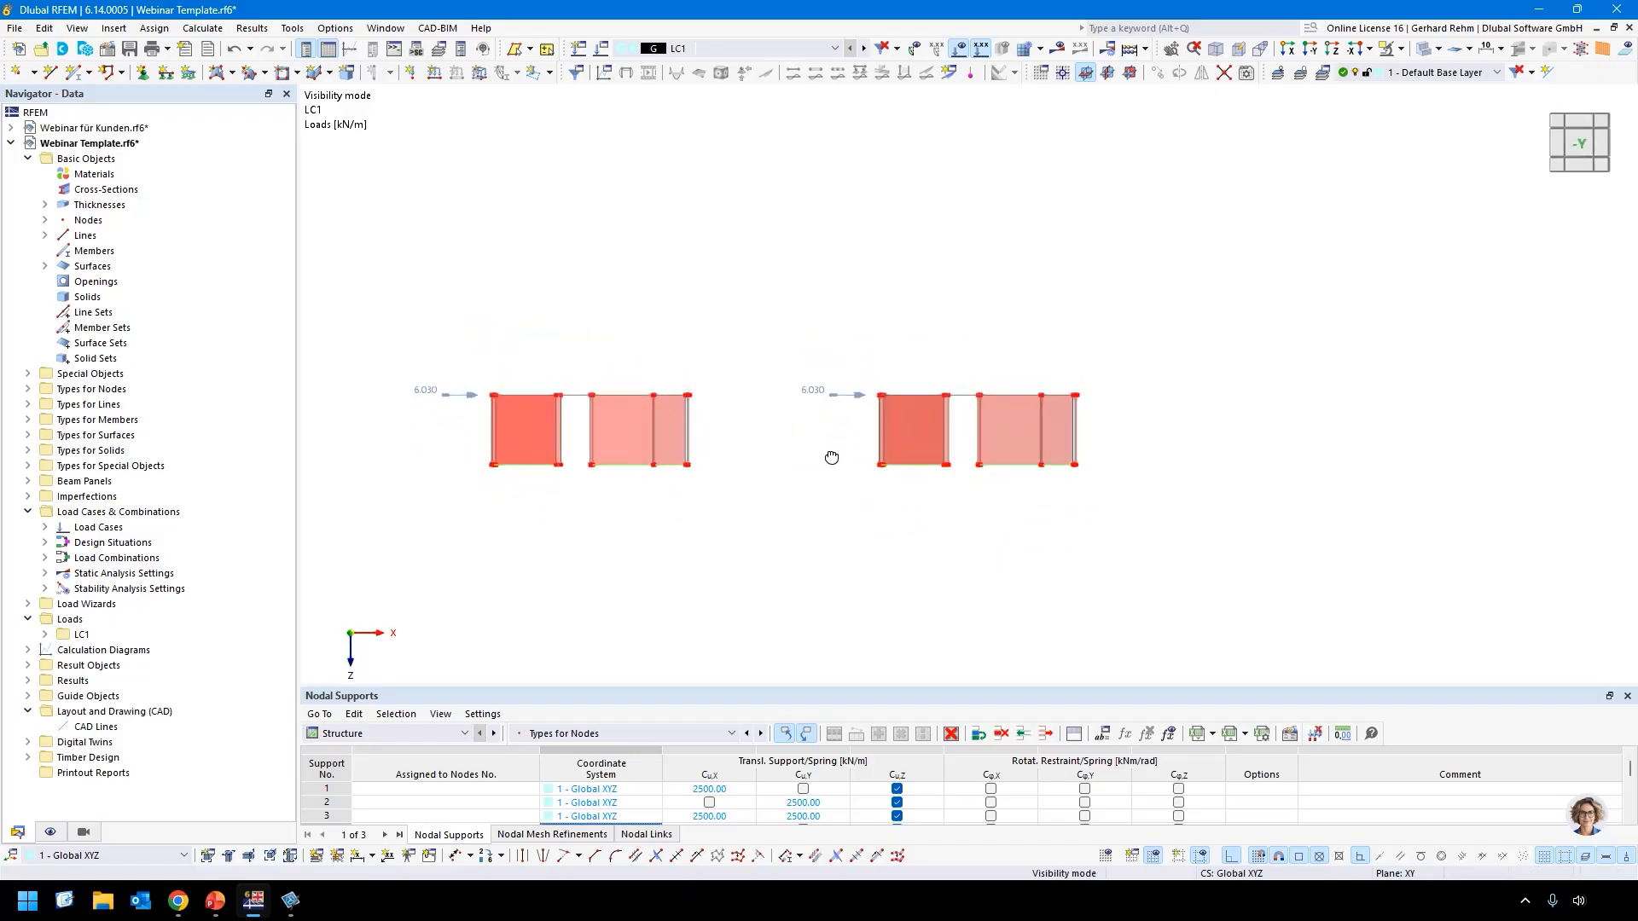
{"action": "left_click_drag", "start_coordinate": [1159, 524], "coordinate": [798, 413]}
{"action": "scroll", "coordinate": [915, 414], "scroll_direction": "up", "scroll_amount": 2}
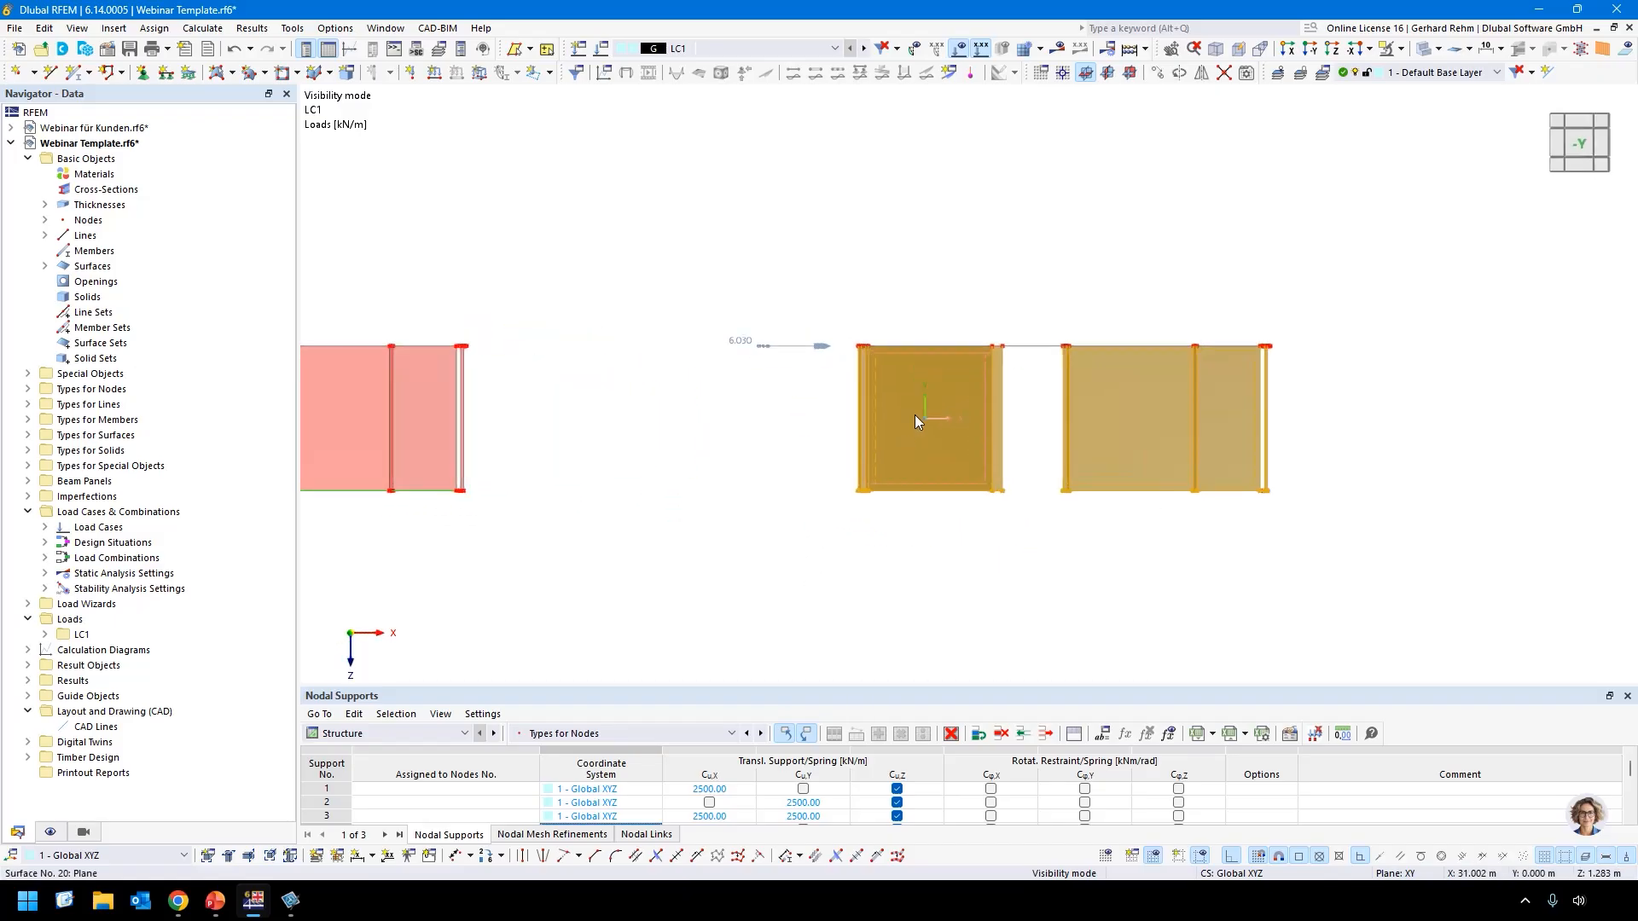
{"action": "double_click", "coordinate": [914, 414]}
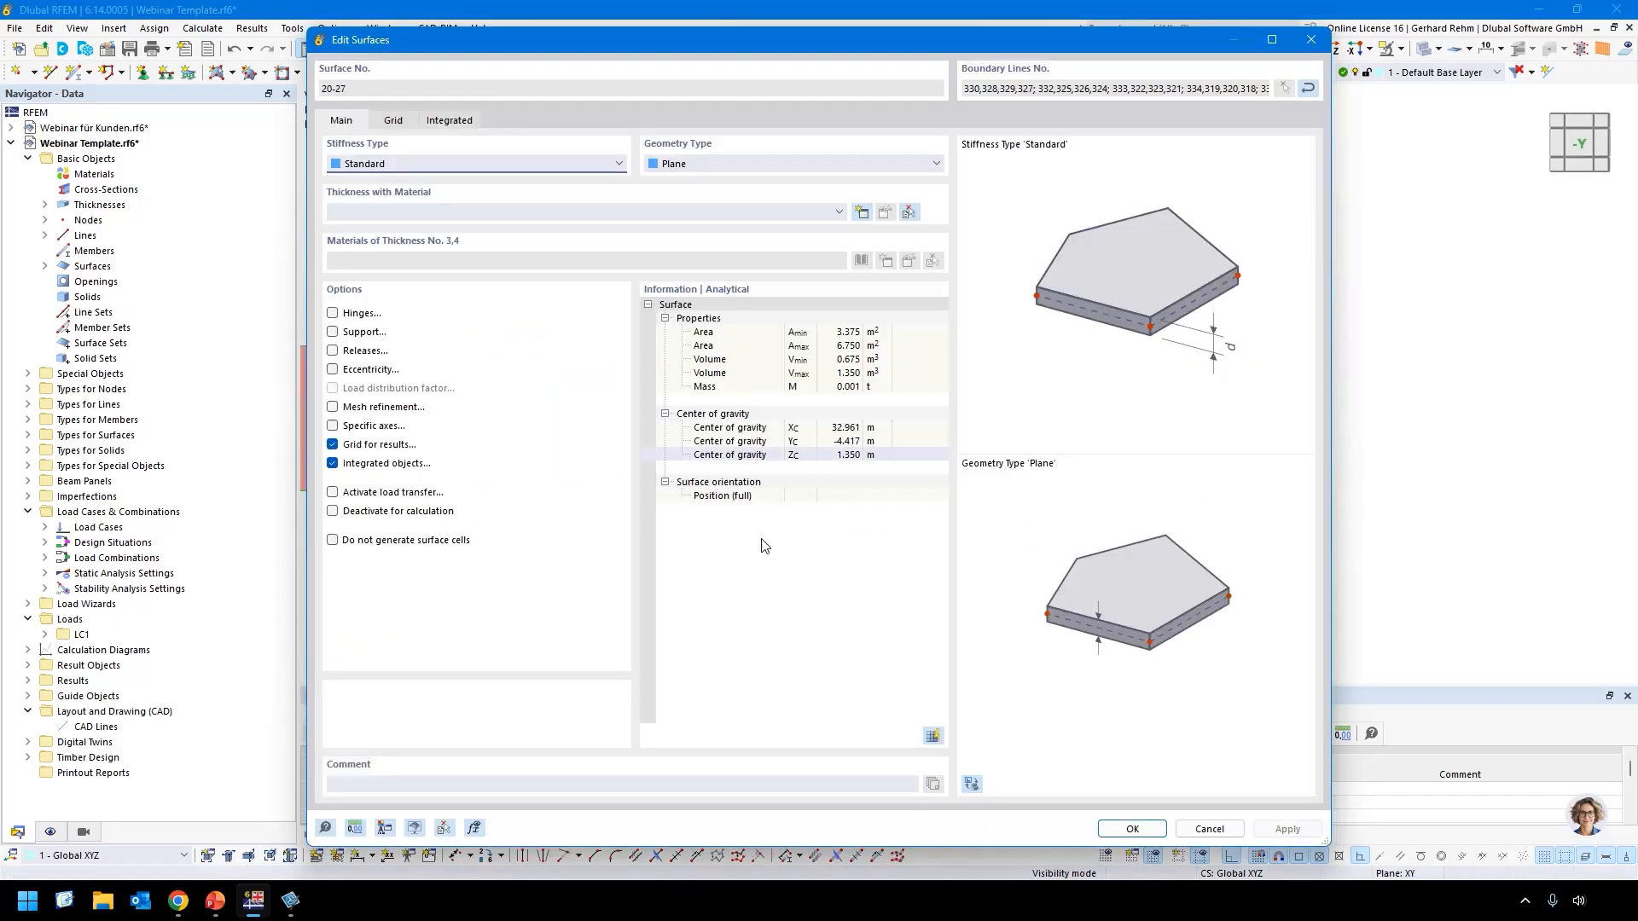
{"action": "left_click", "coordinate": [861, 213]}
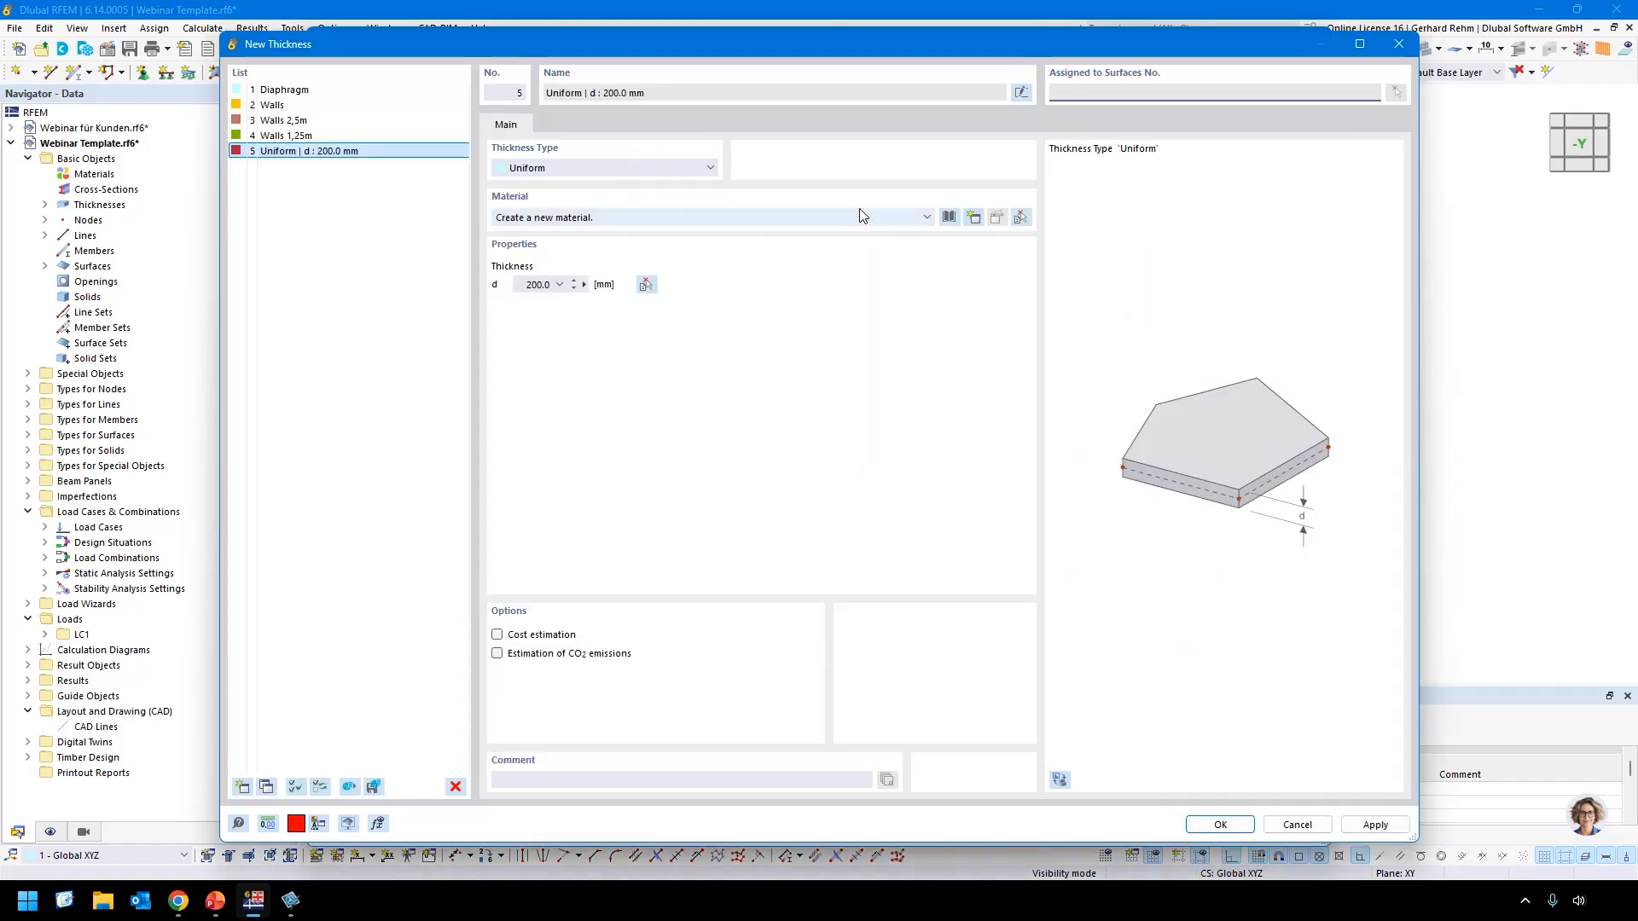
{"action": "left_click", "coordinate": [611, 167]}
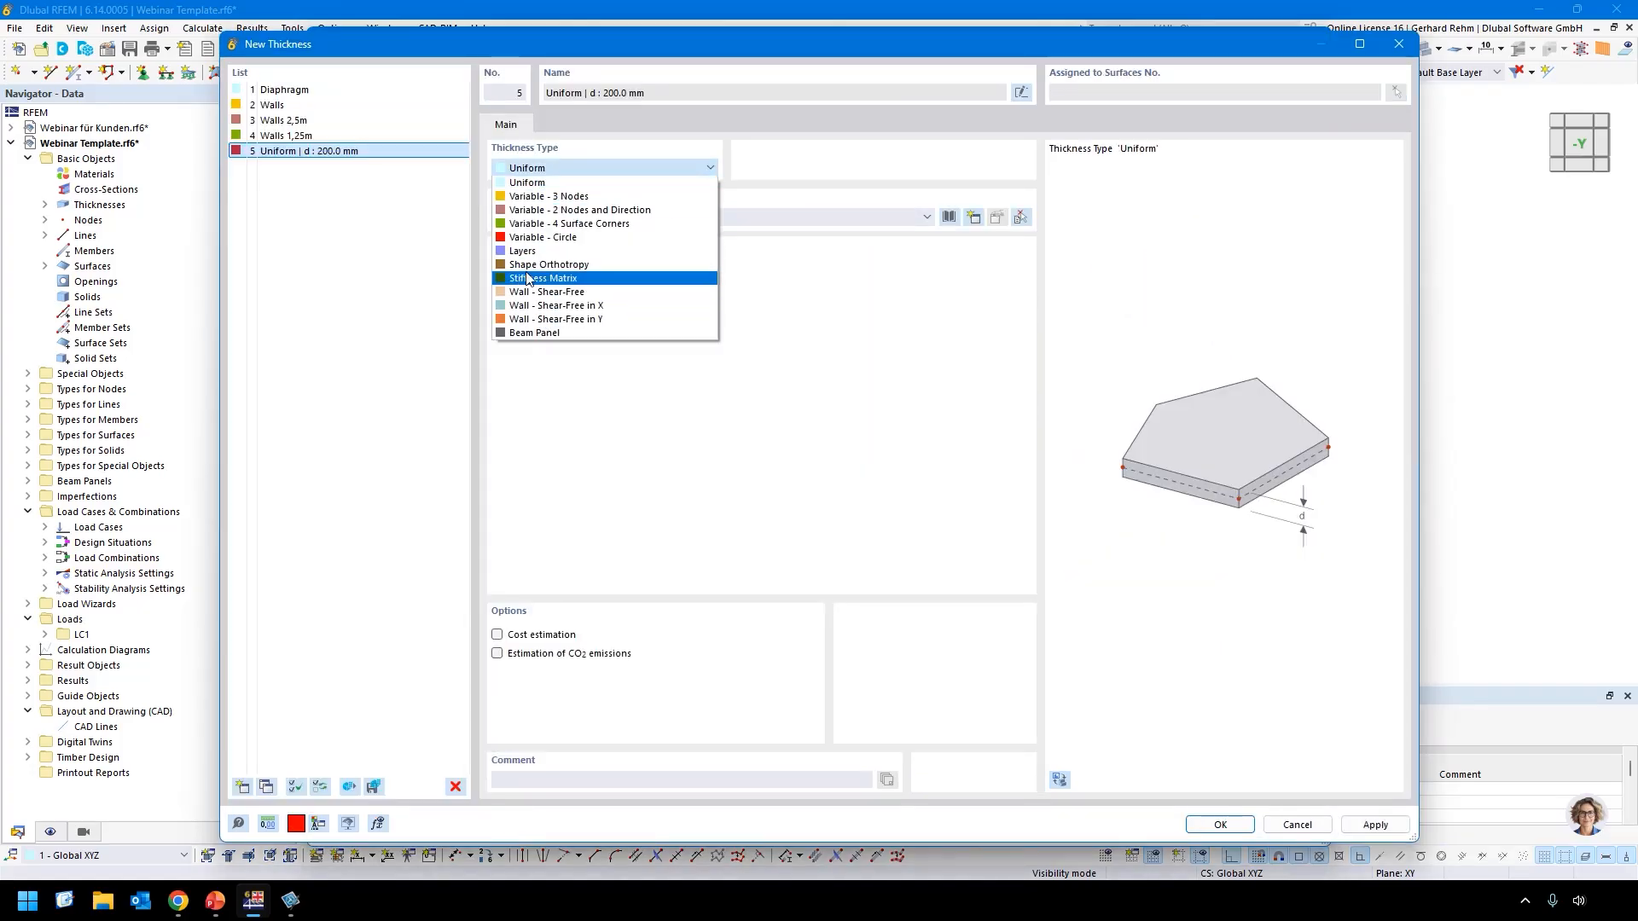
{"action": "left_click", "coordinate": [528, 334]}
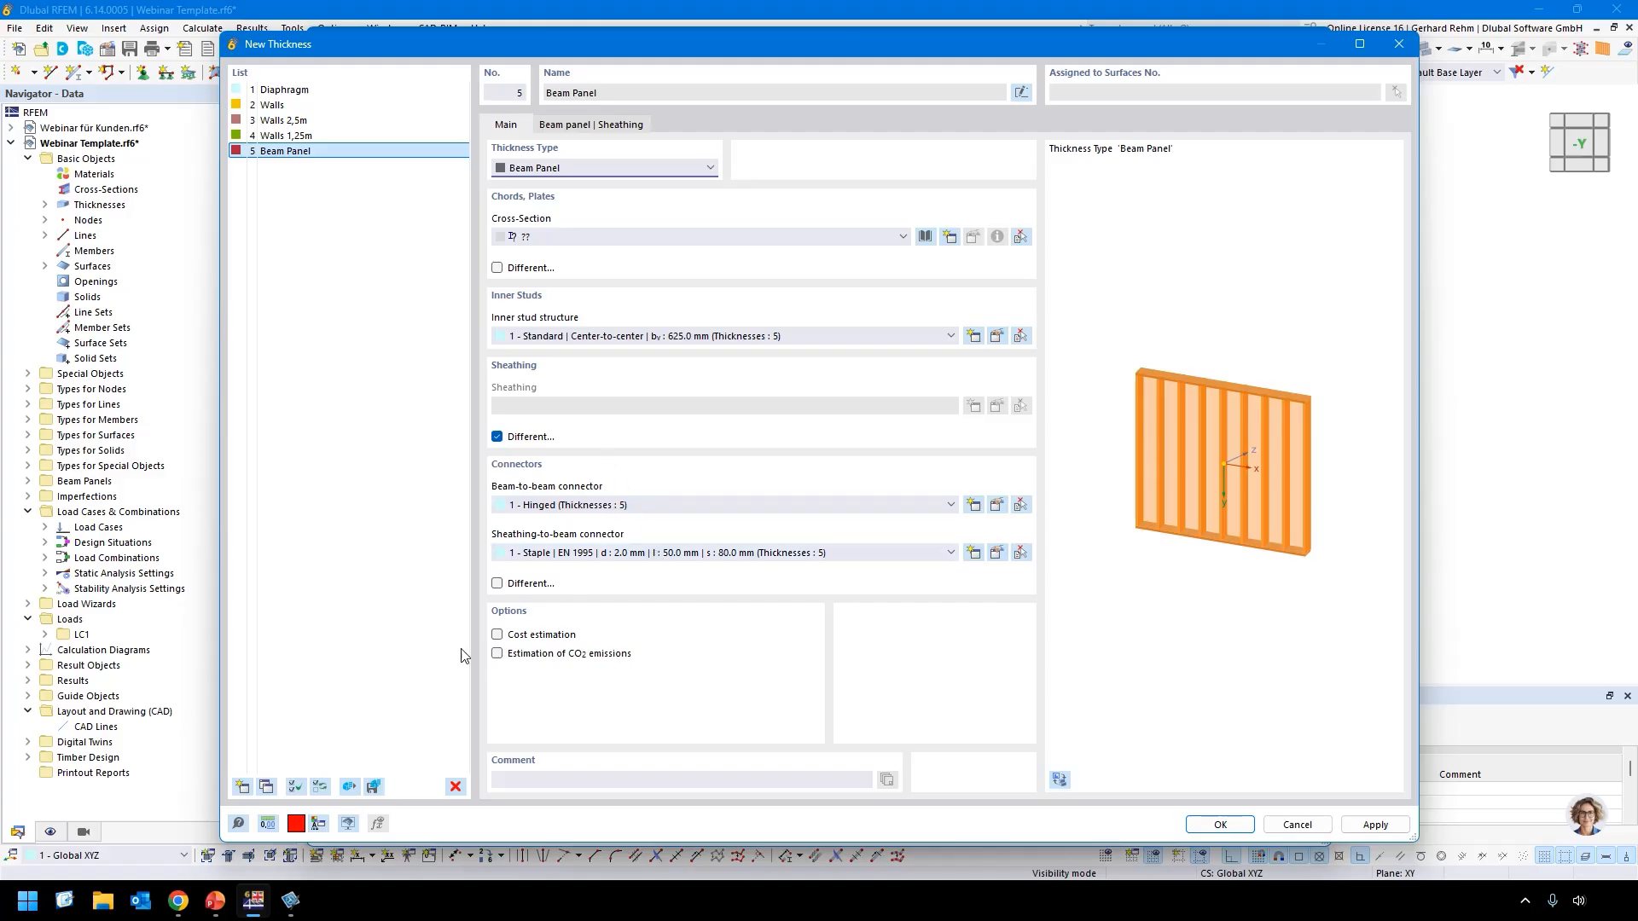
Load the template 6/12 | 18mm OSB into the beam panel thickness and assign it to the copied structure's walls.
{"action": "left_click", "coordinate": [348, 788]}
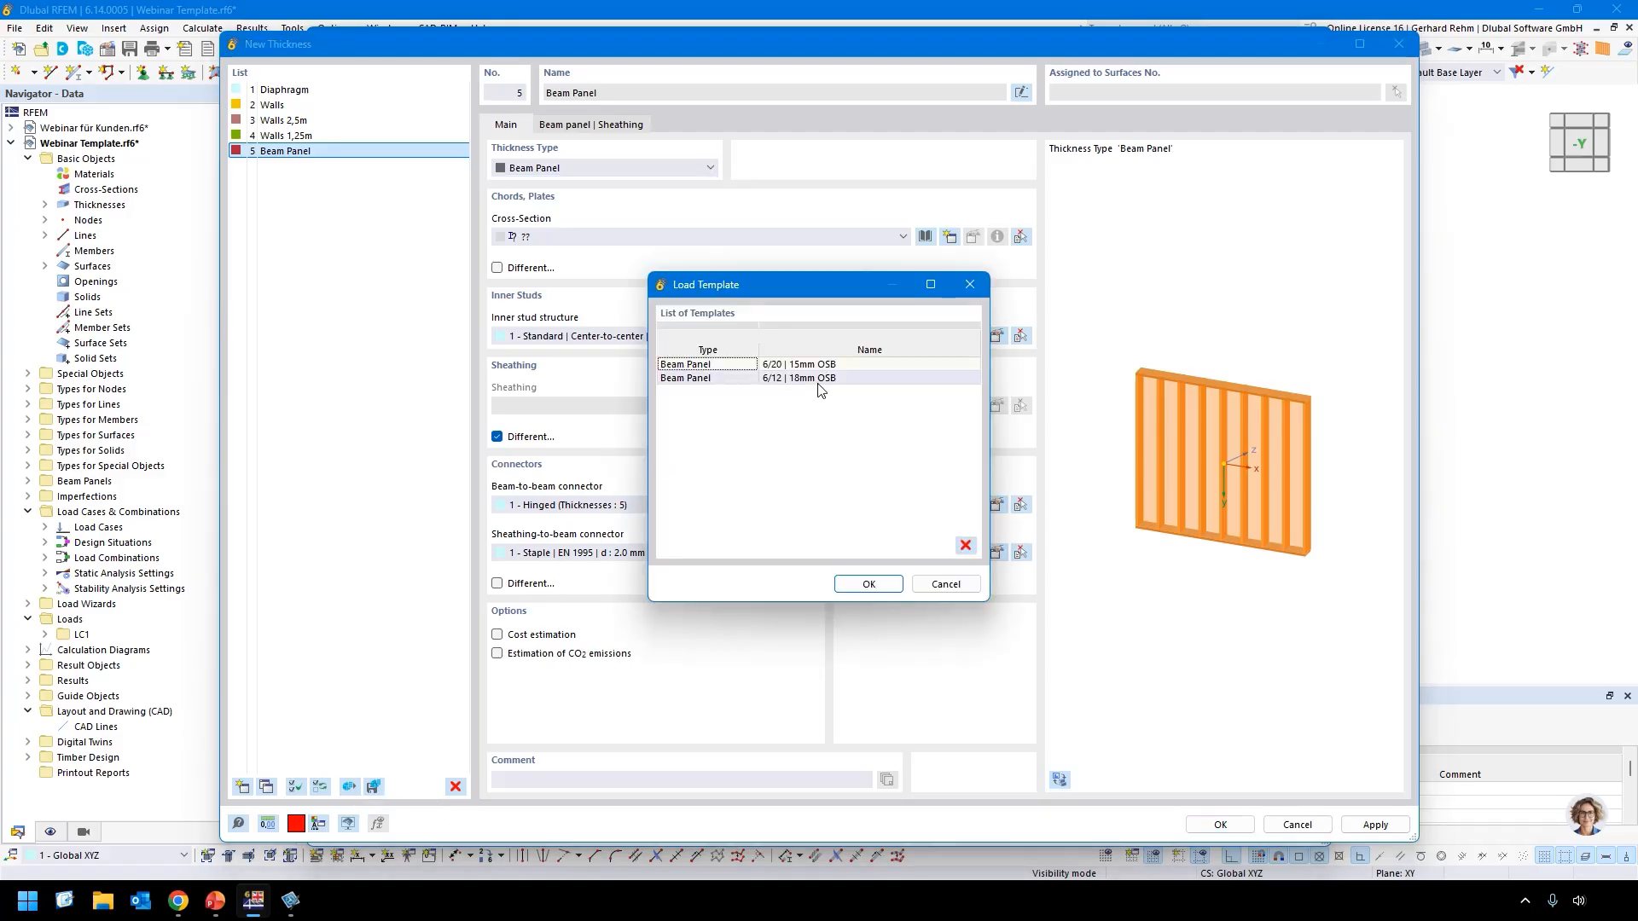
{"action": "left_click", "coordinate": [786, 379]}
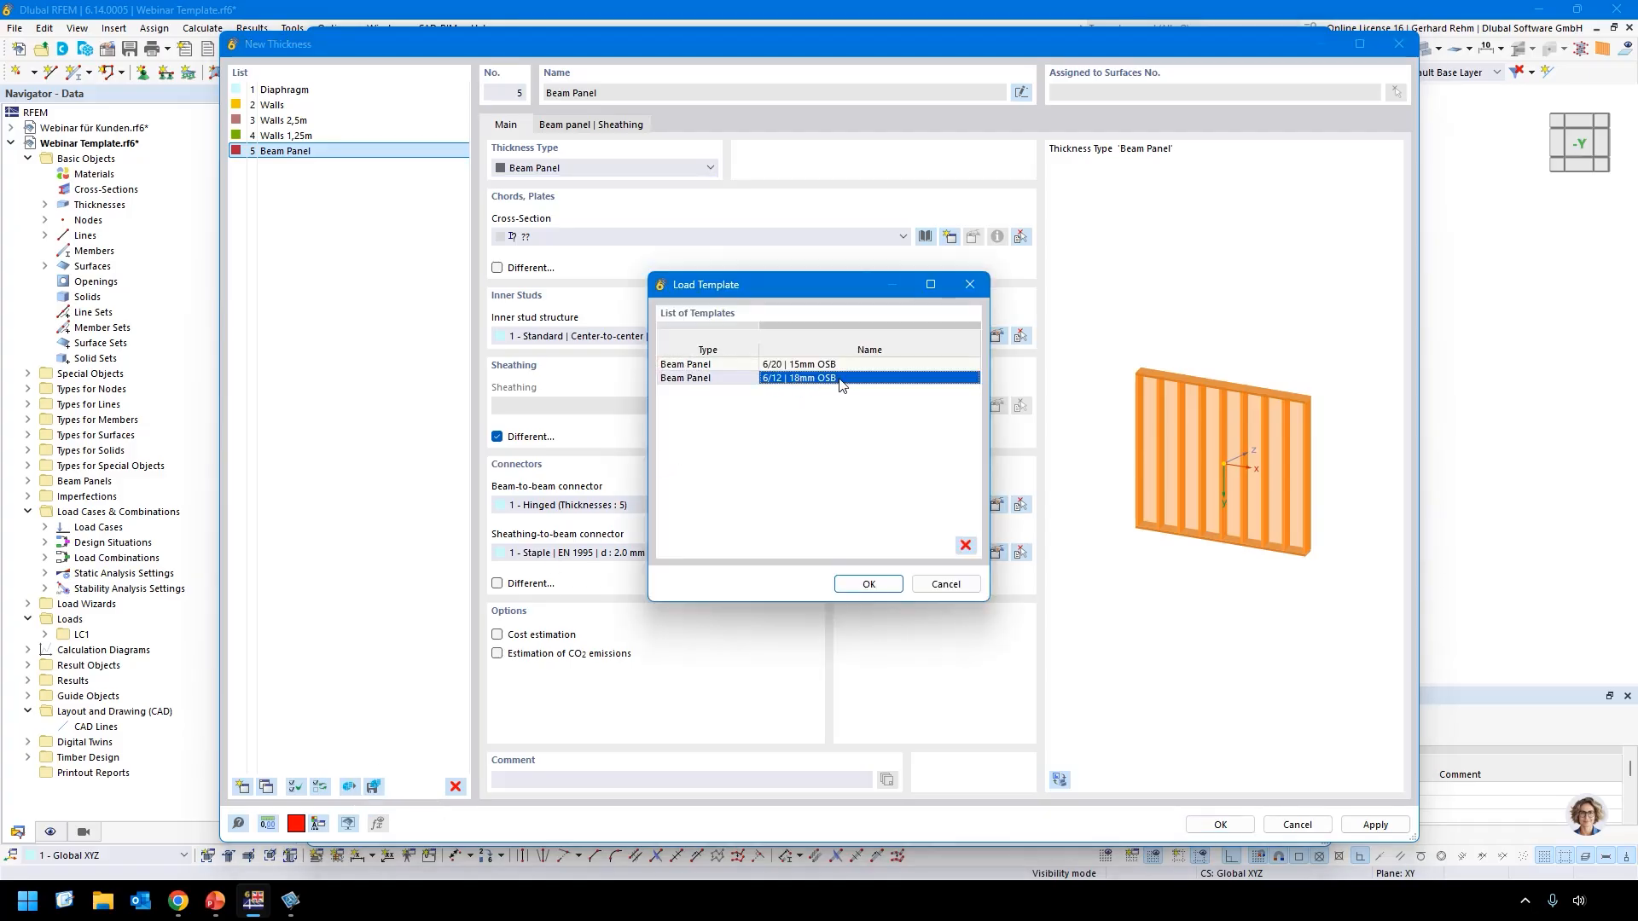
{"action": "left_click", "coordinate": [867, 584]}
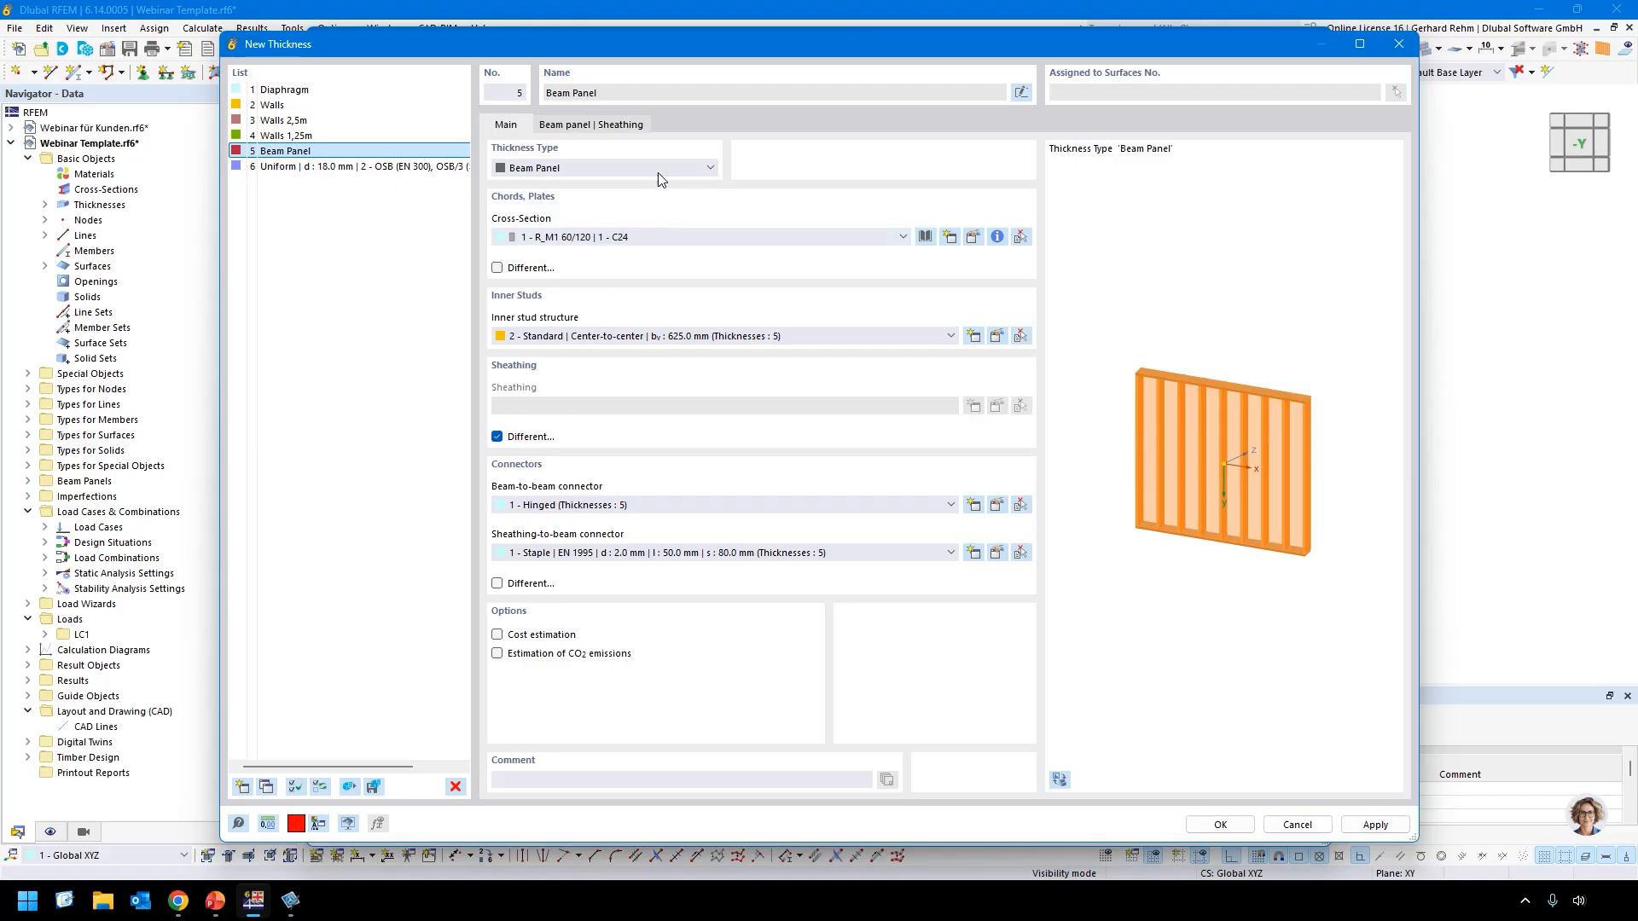
{"action": "left_click", "coordinate": [1220, 824]}
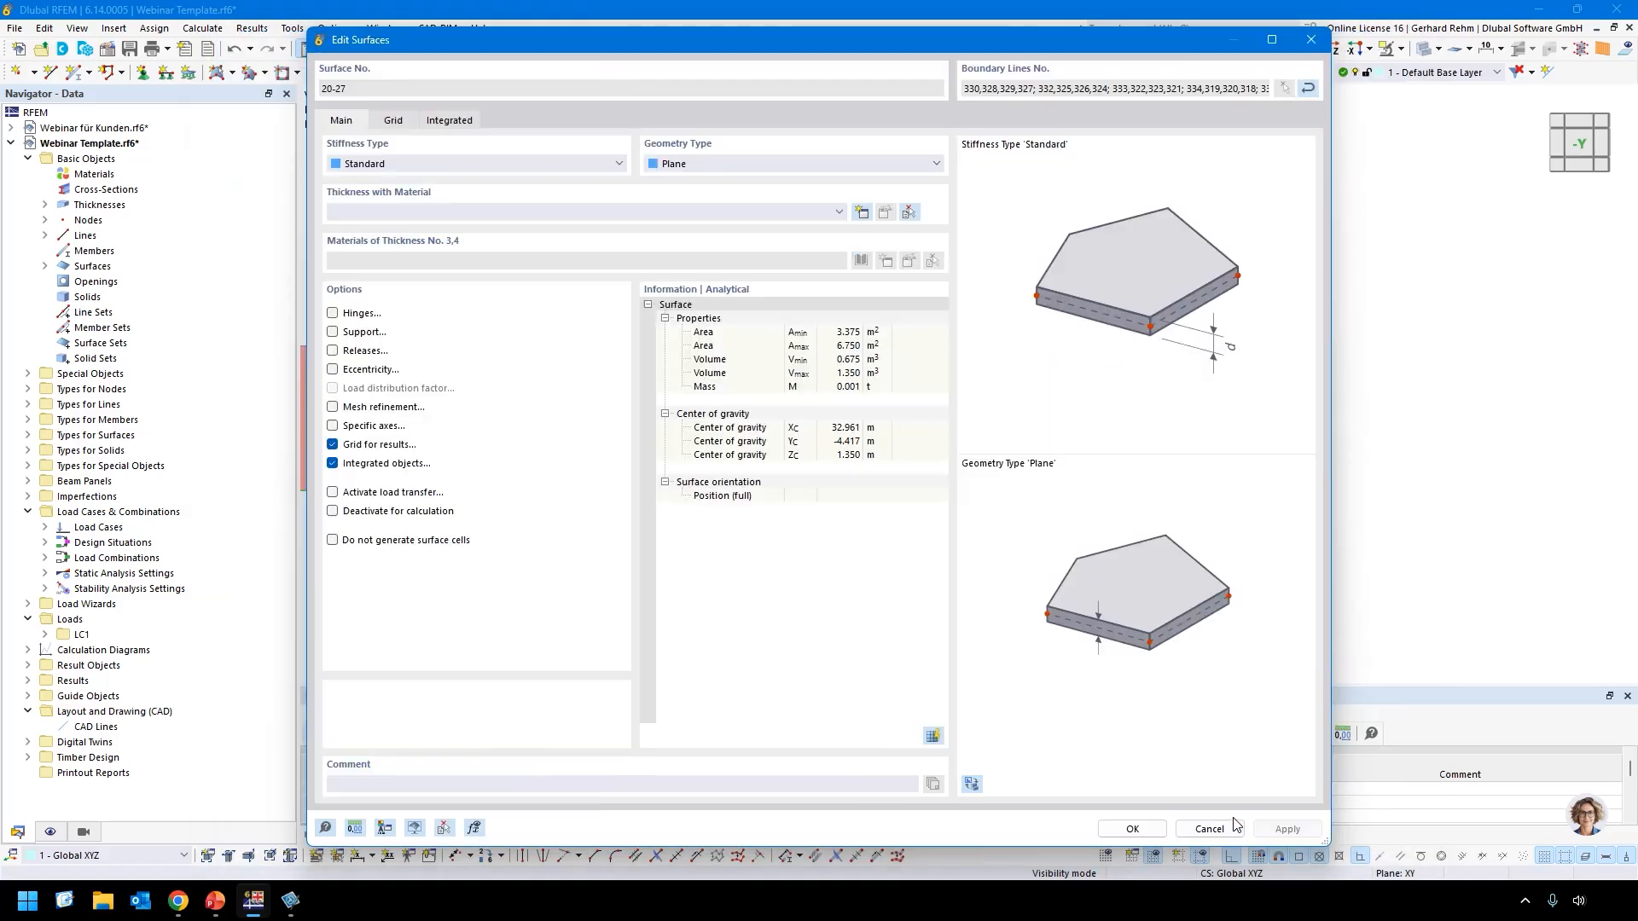
{"action": "left_click", "coordinate": [1148, 831]}
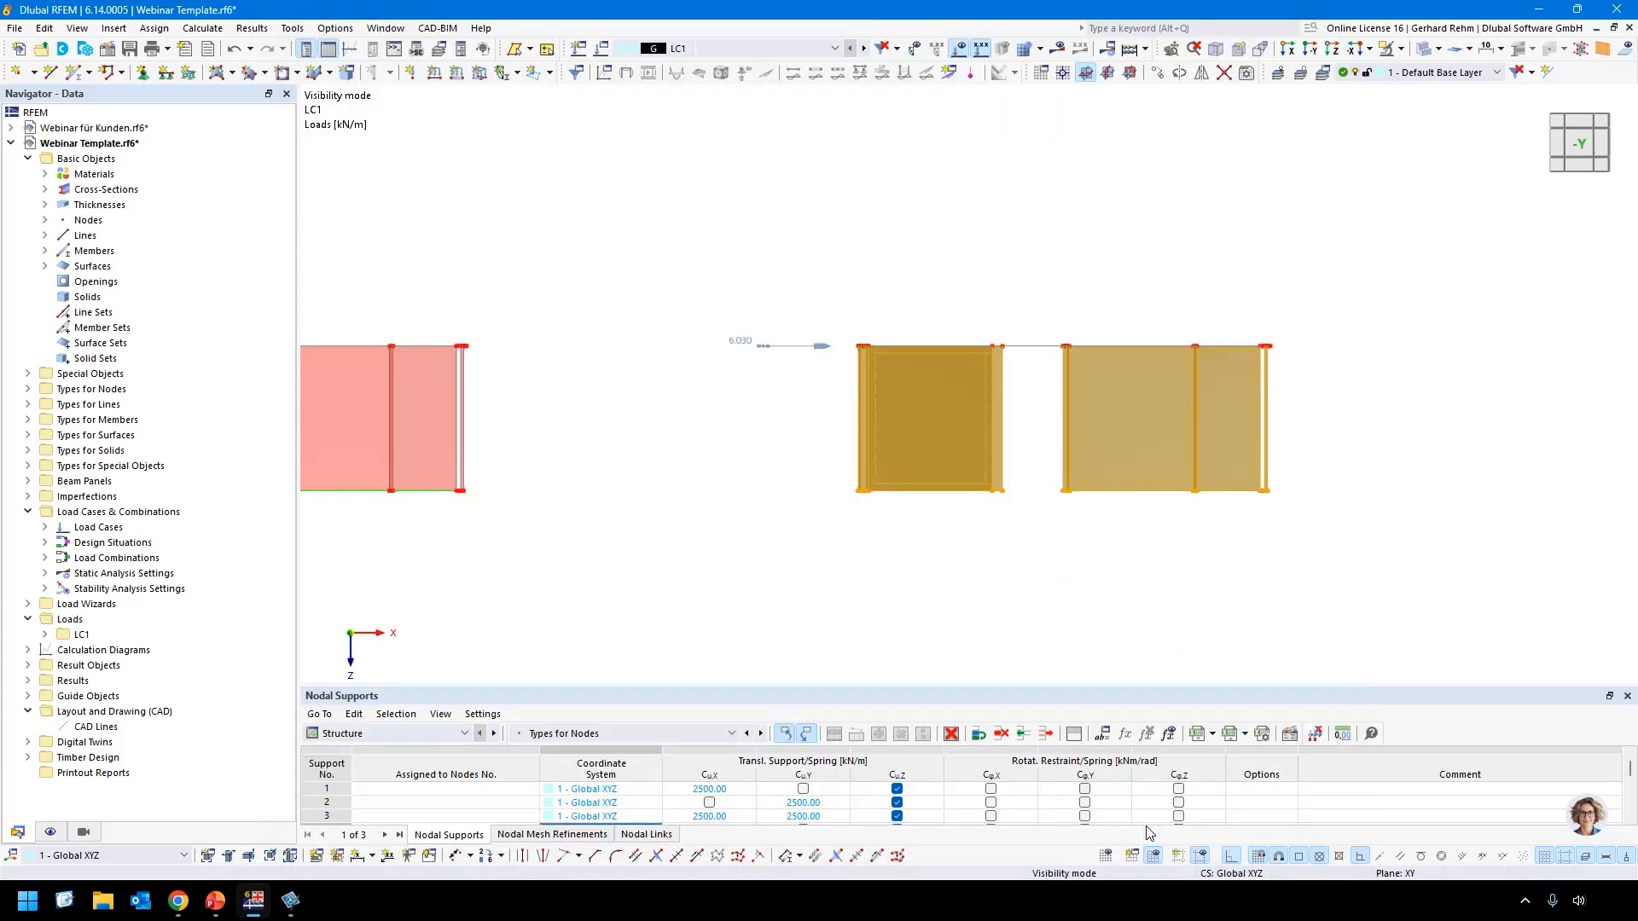
Calculate load case LC1 for both structures with the copied structure's walls as beam panels.
{"action": "middle_click_drag", "start_coordinate": [1007, 444], "coordinate": [775, 438], "text": "ctrl"}
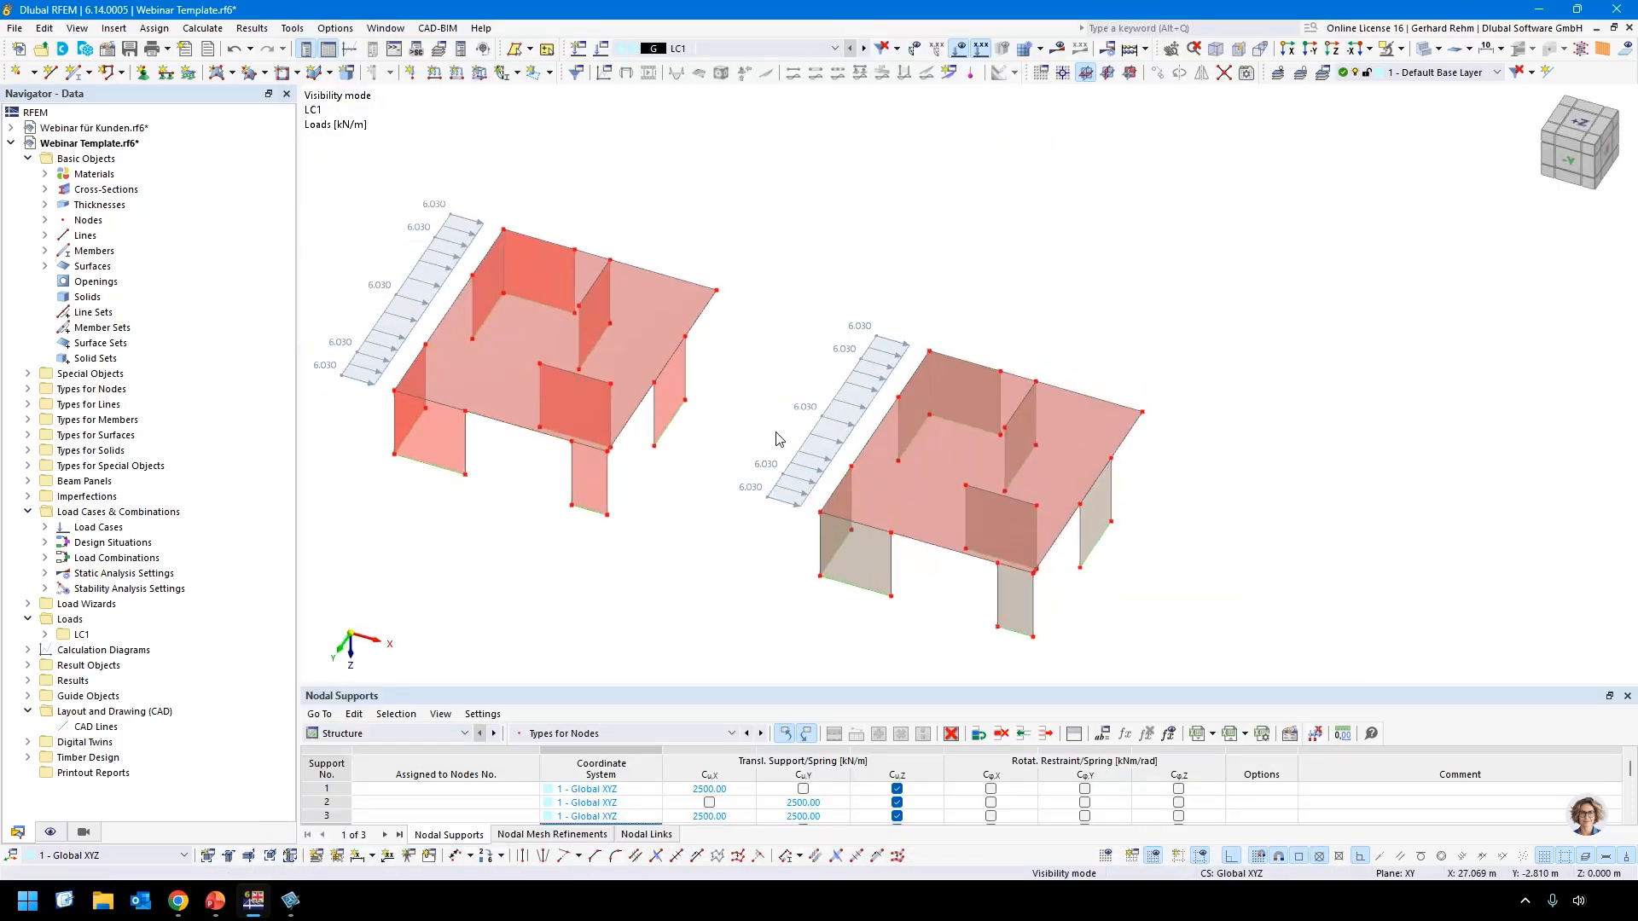
{"action": "scroll", "coordinate": [724, 367], "scroll_direction": "up", "scroll_amount": 5}
{"action": "middle_click_drag", "start_coordinate": [724, 367], "coordinate": [1006, 319]}
{"action": "scroll", "coordinate": [1015, 322], "scroll_direction": "down", "scroll_amount": 4}
{"action": "middle_click_drag", "start_coordinate": [956, 370], "coordinate": [868, 406]}
{"action": "scroll", "coordinate": [869, 406], "scroll_direction": "down", "scroll_amount": 1}
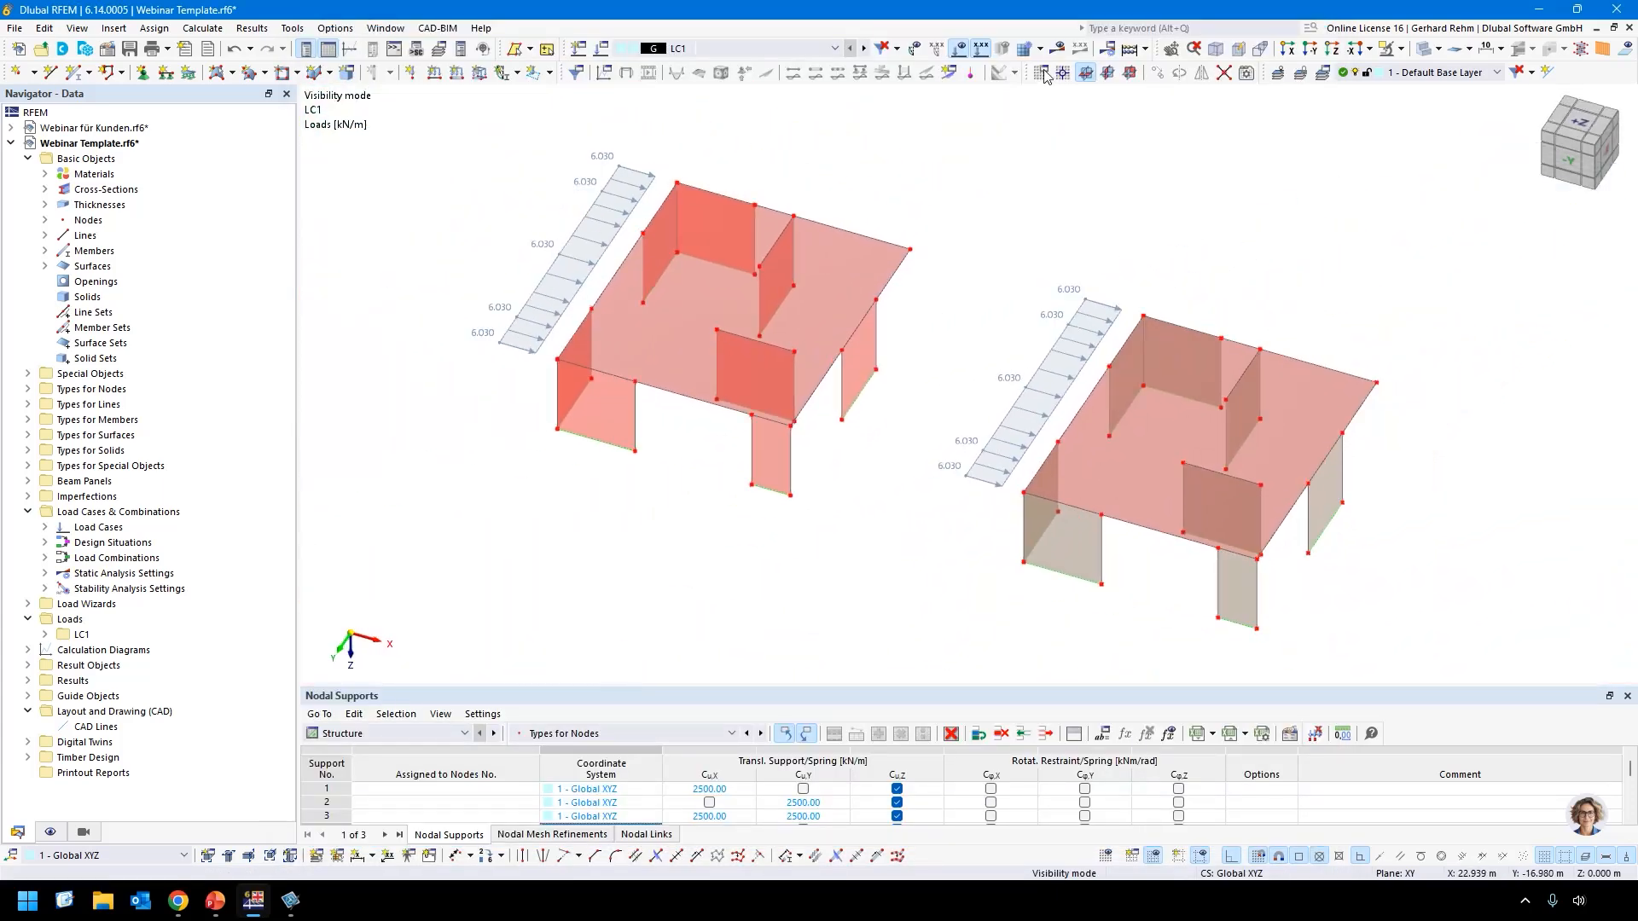
{"action": "left_click", "coordinate": [1058, 51]}
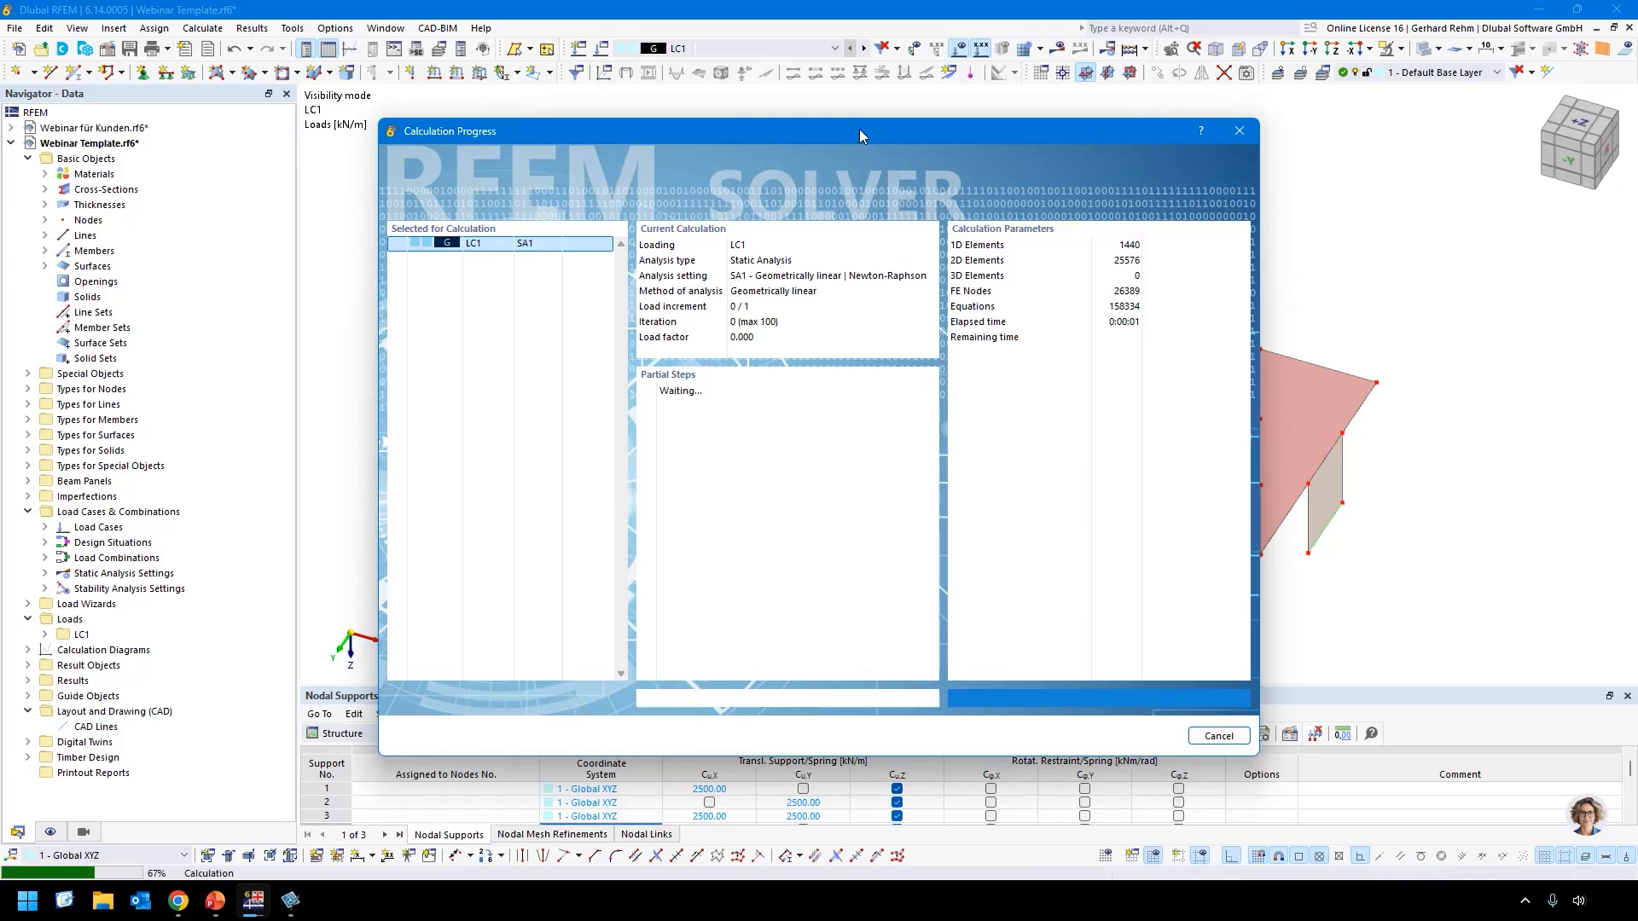
{"action": "left_click_drag", "start_coordinate": [858, 130], "coordinate": [807, 549]}
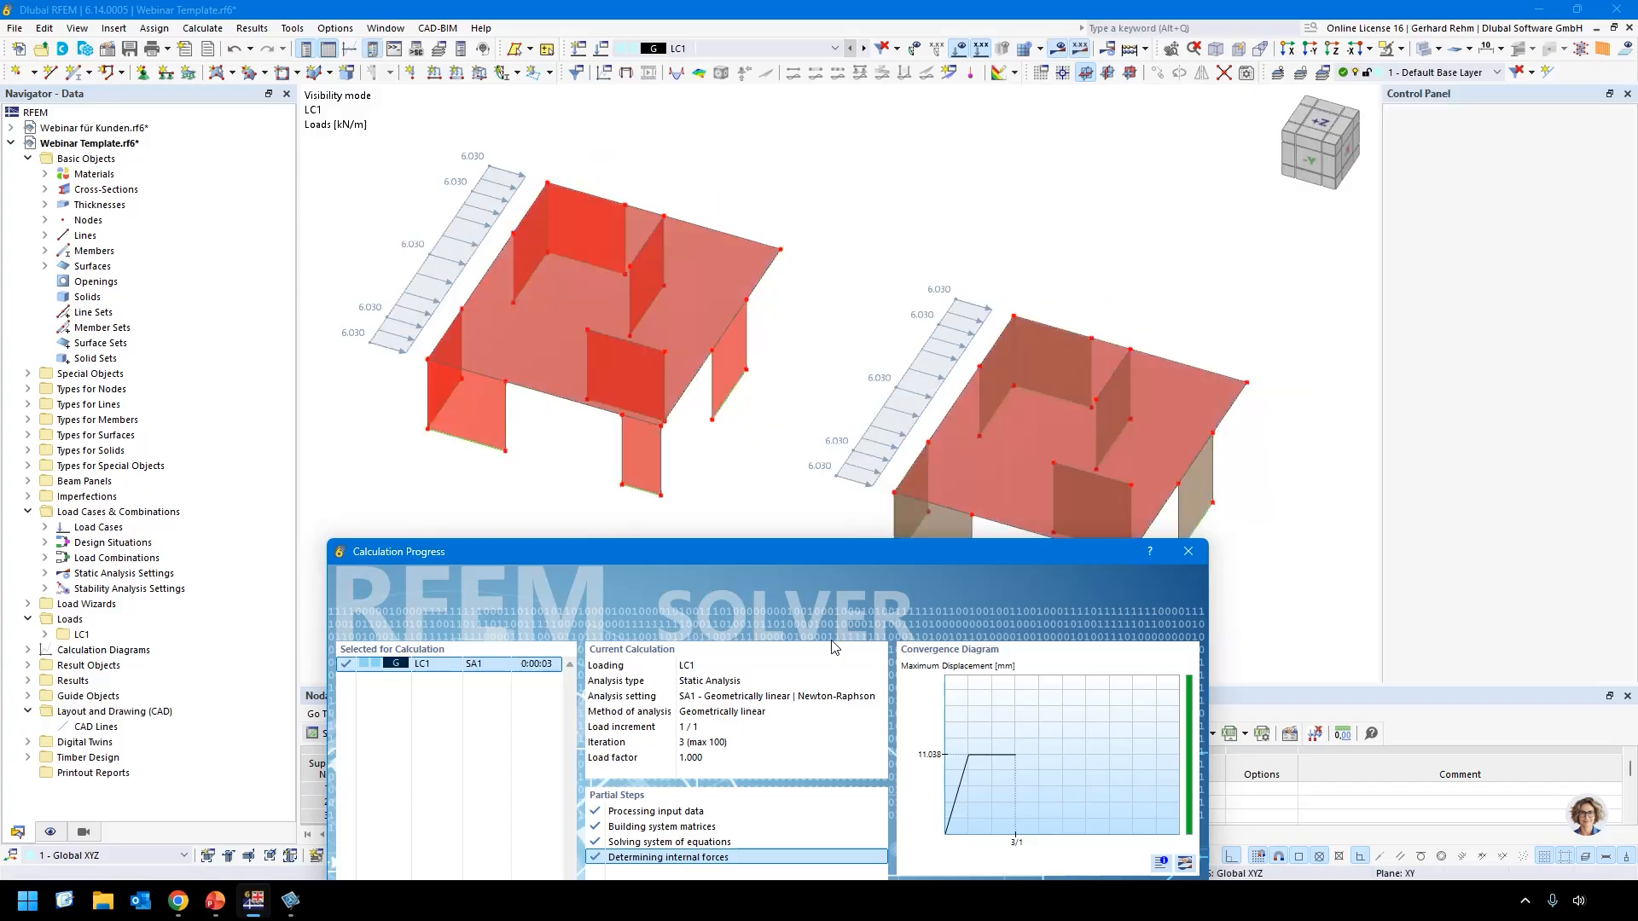
Hide the results, display the generated beam panel model and examine the studs, plates and fasteners of the copied structure's front wall.
{"action": "left_click", "coordinate": [1064, 50]}
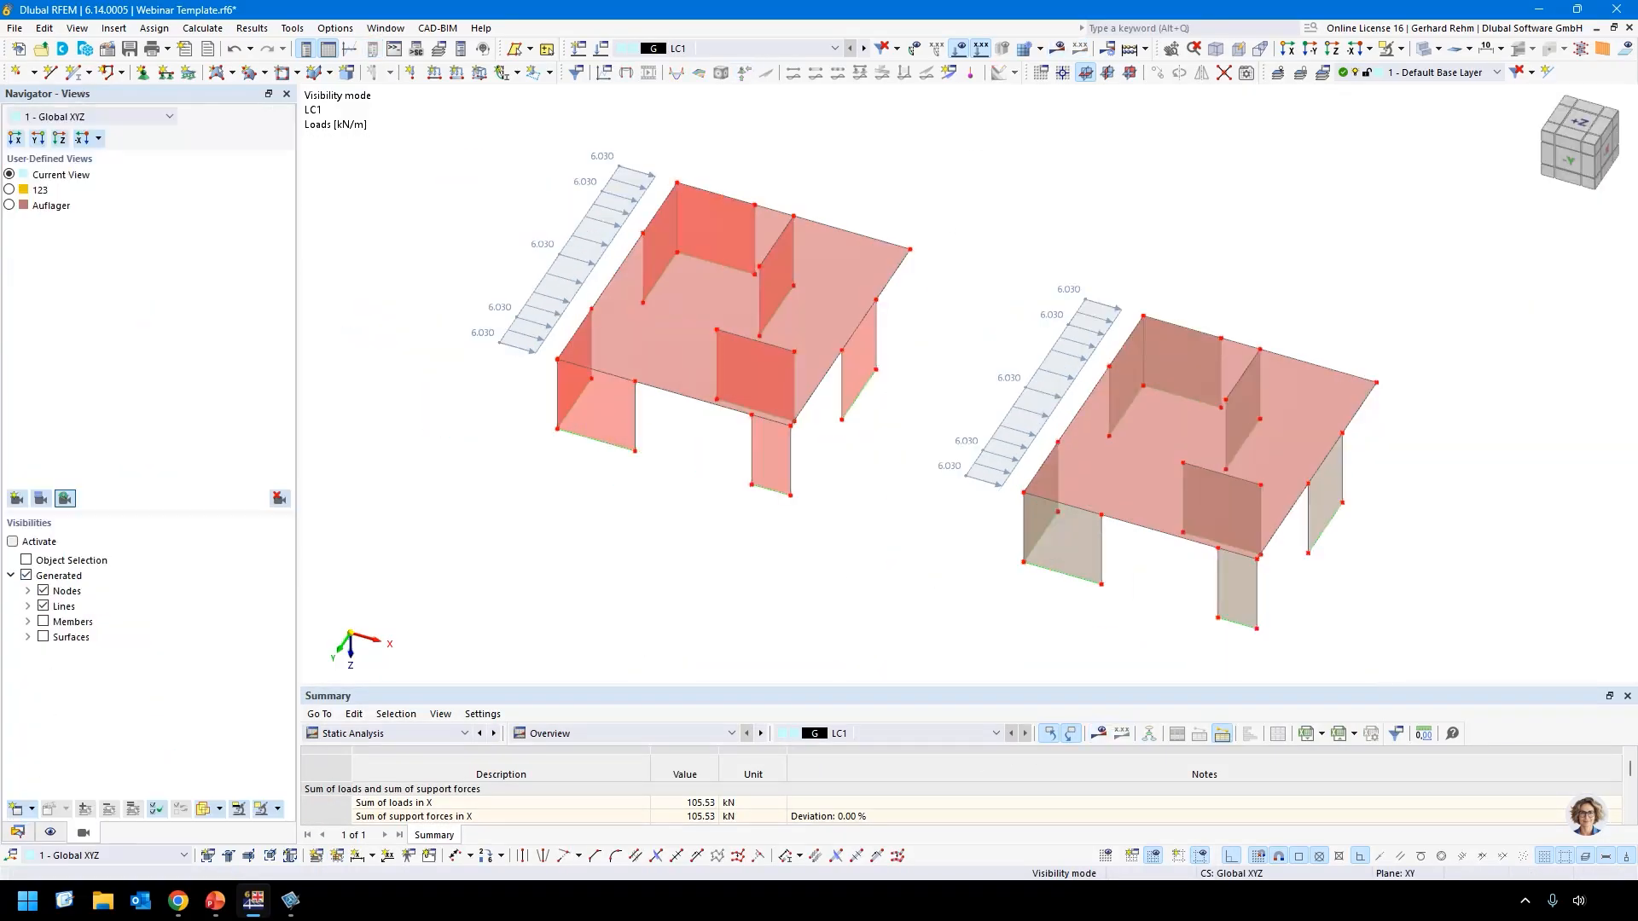
{"action": "left_click", "coordinate": [1605, 51]}
{"action": "scroll", "coordinate": [1166, 585], "scroll_direction": "up", "scroll_amount": 8}
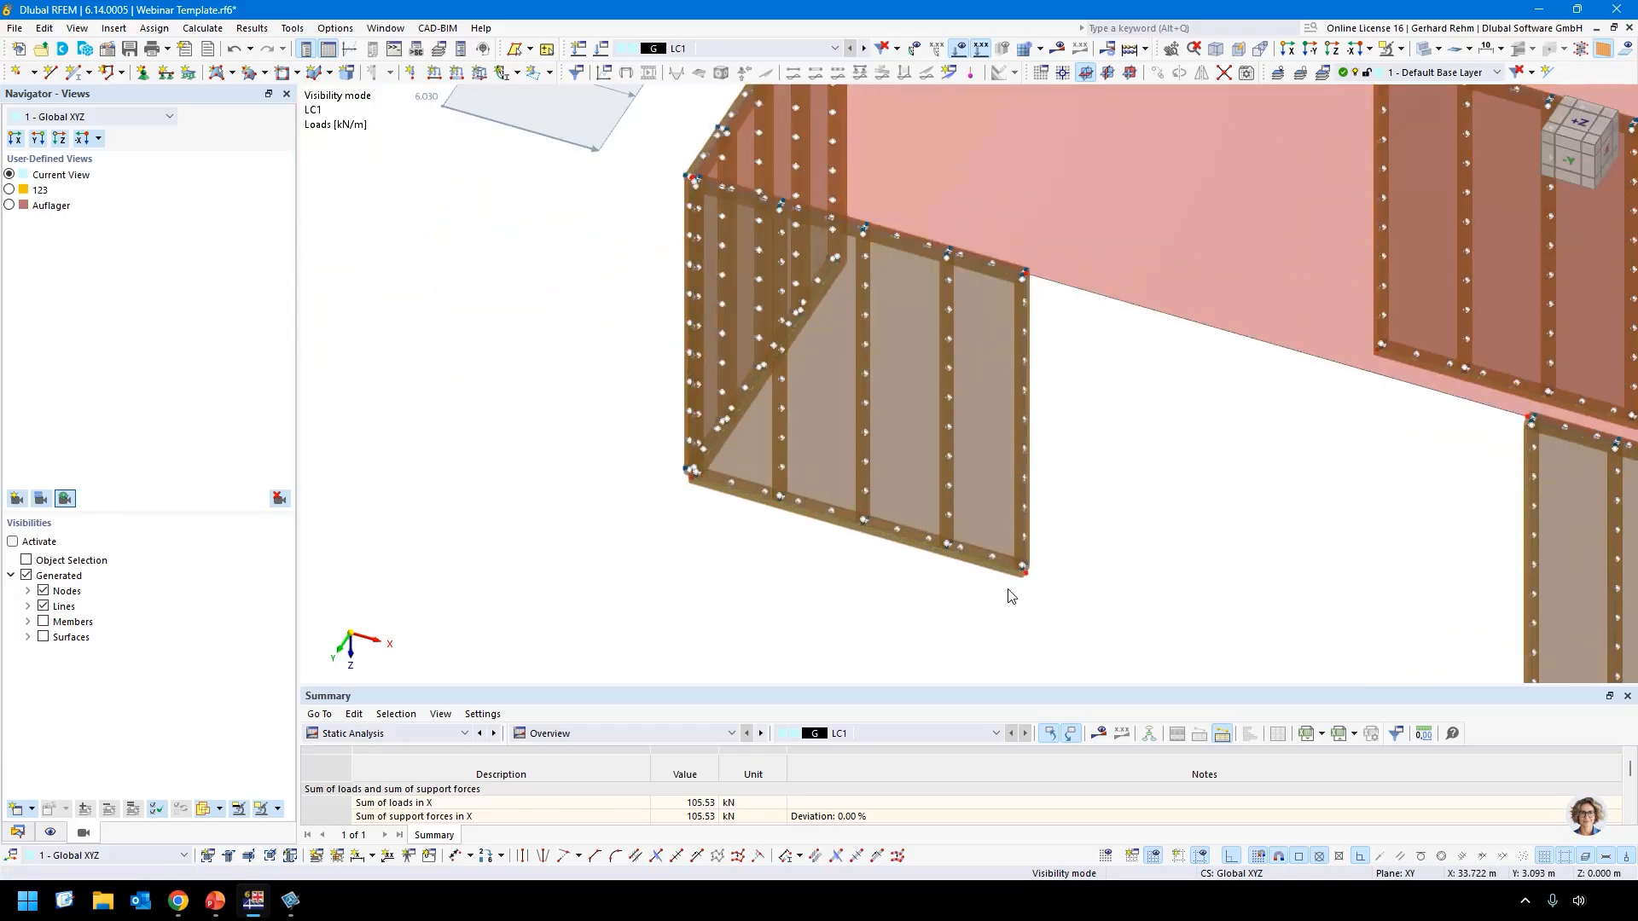
{"action": "scroll", "coordinate": [1010, 596], "scroll_direction": "up", "scroll_amount": 6}
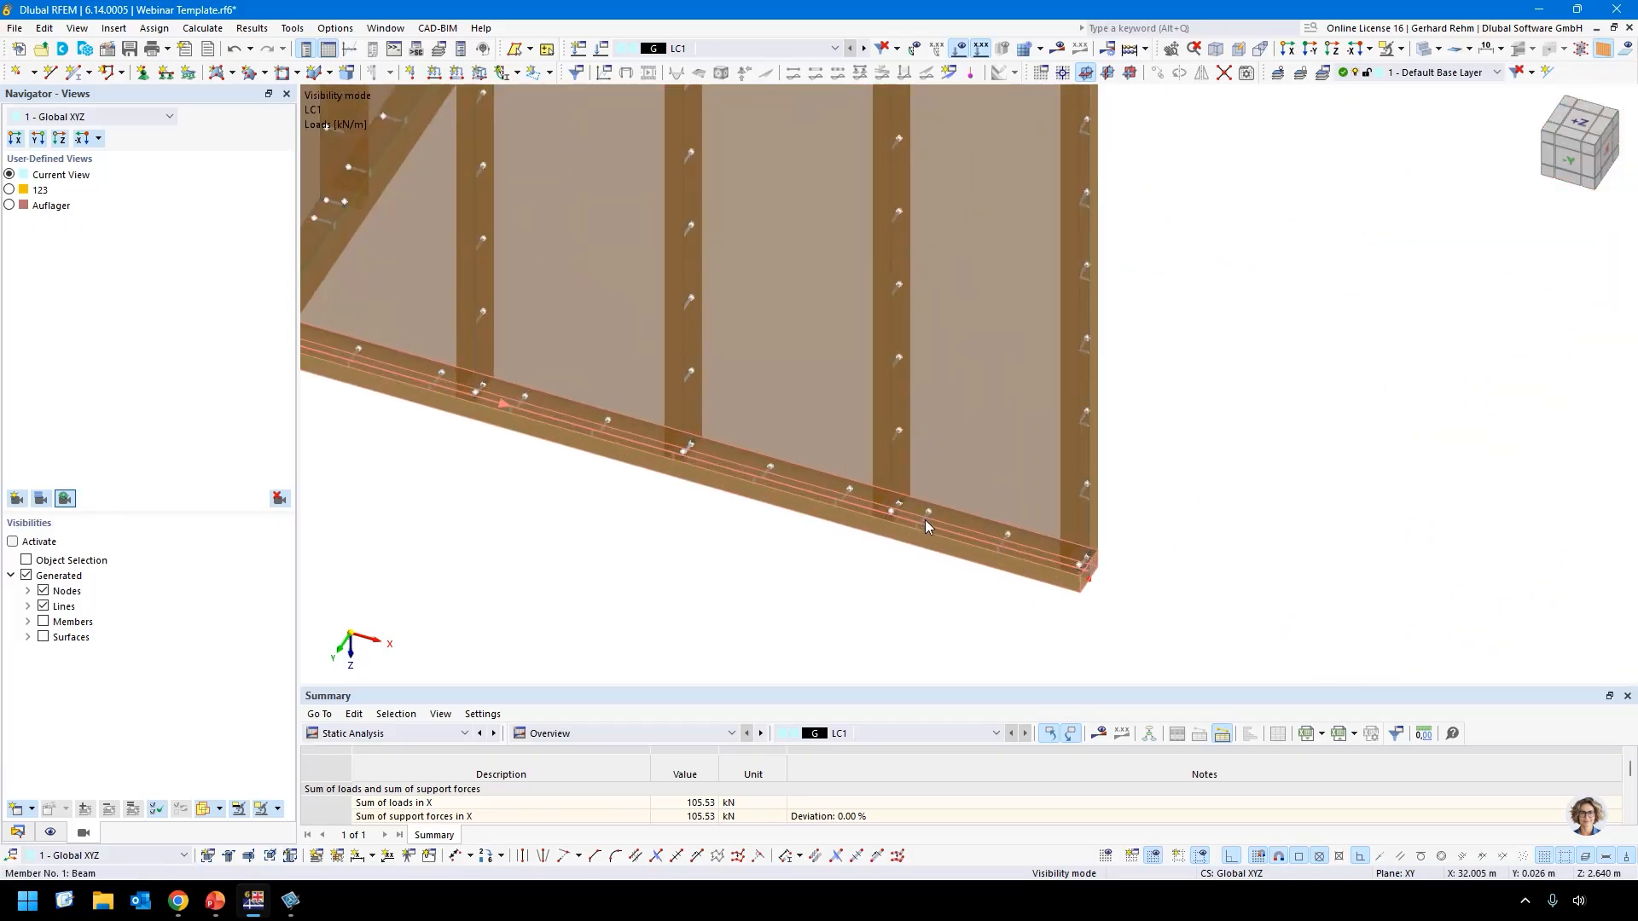
{"action": "scroll", "coordinate": [926, 518], "scroll_direction": "down", "scroll_amount": 4}
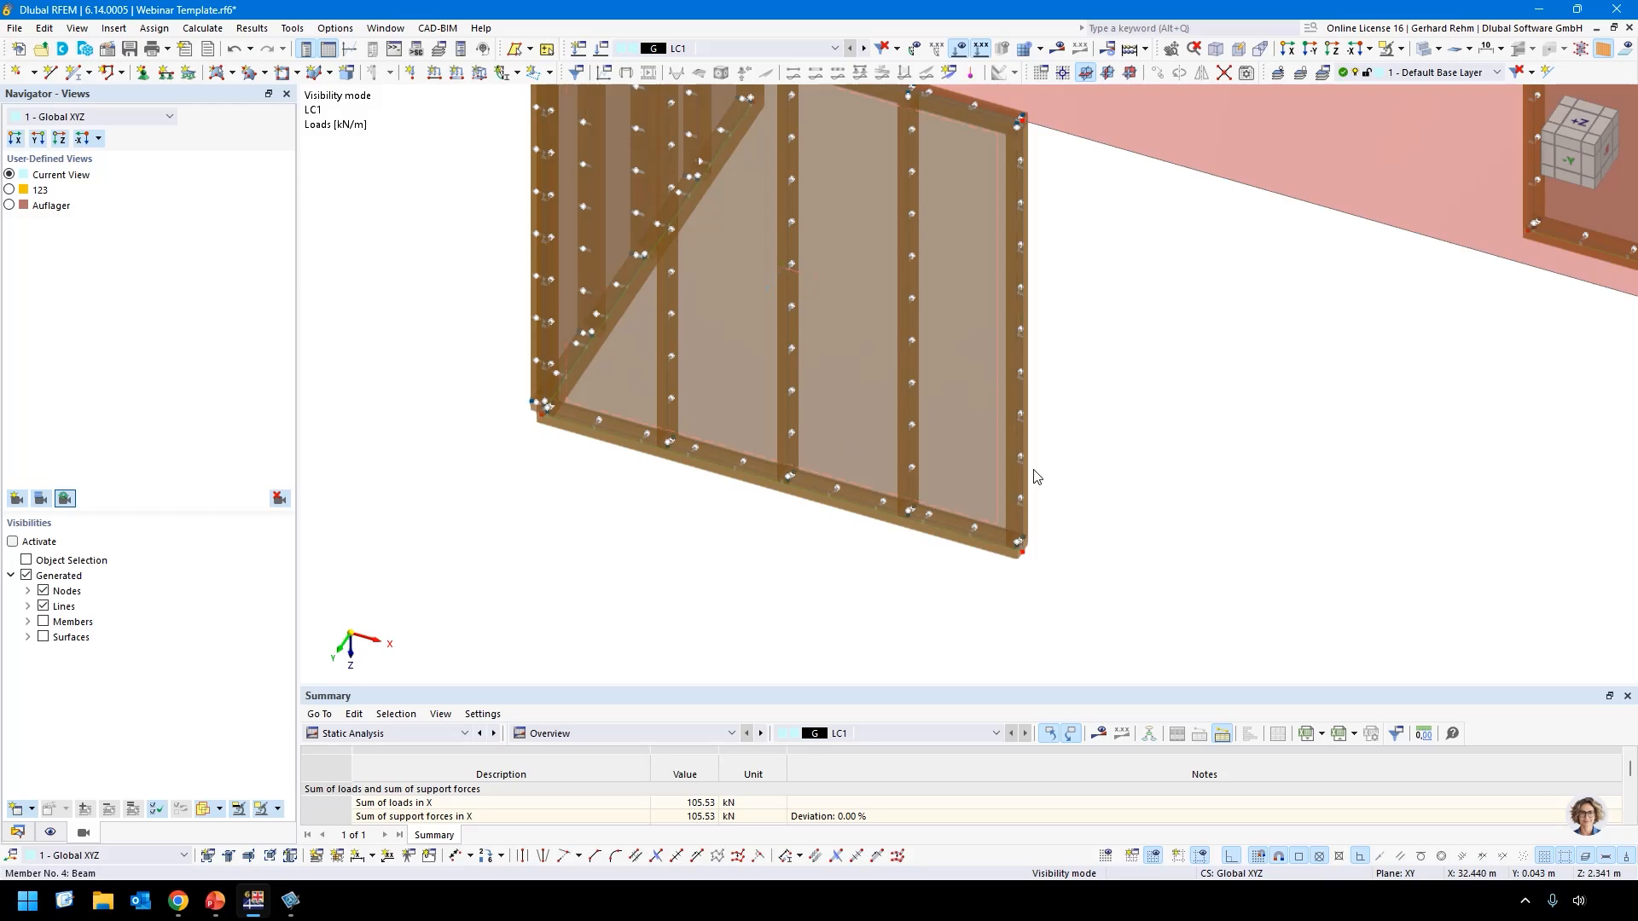
{"action": "scroll", "coordinate": [1011, 439], "scroll_direction": "down", "scroll_amount": 5}
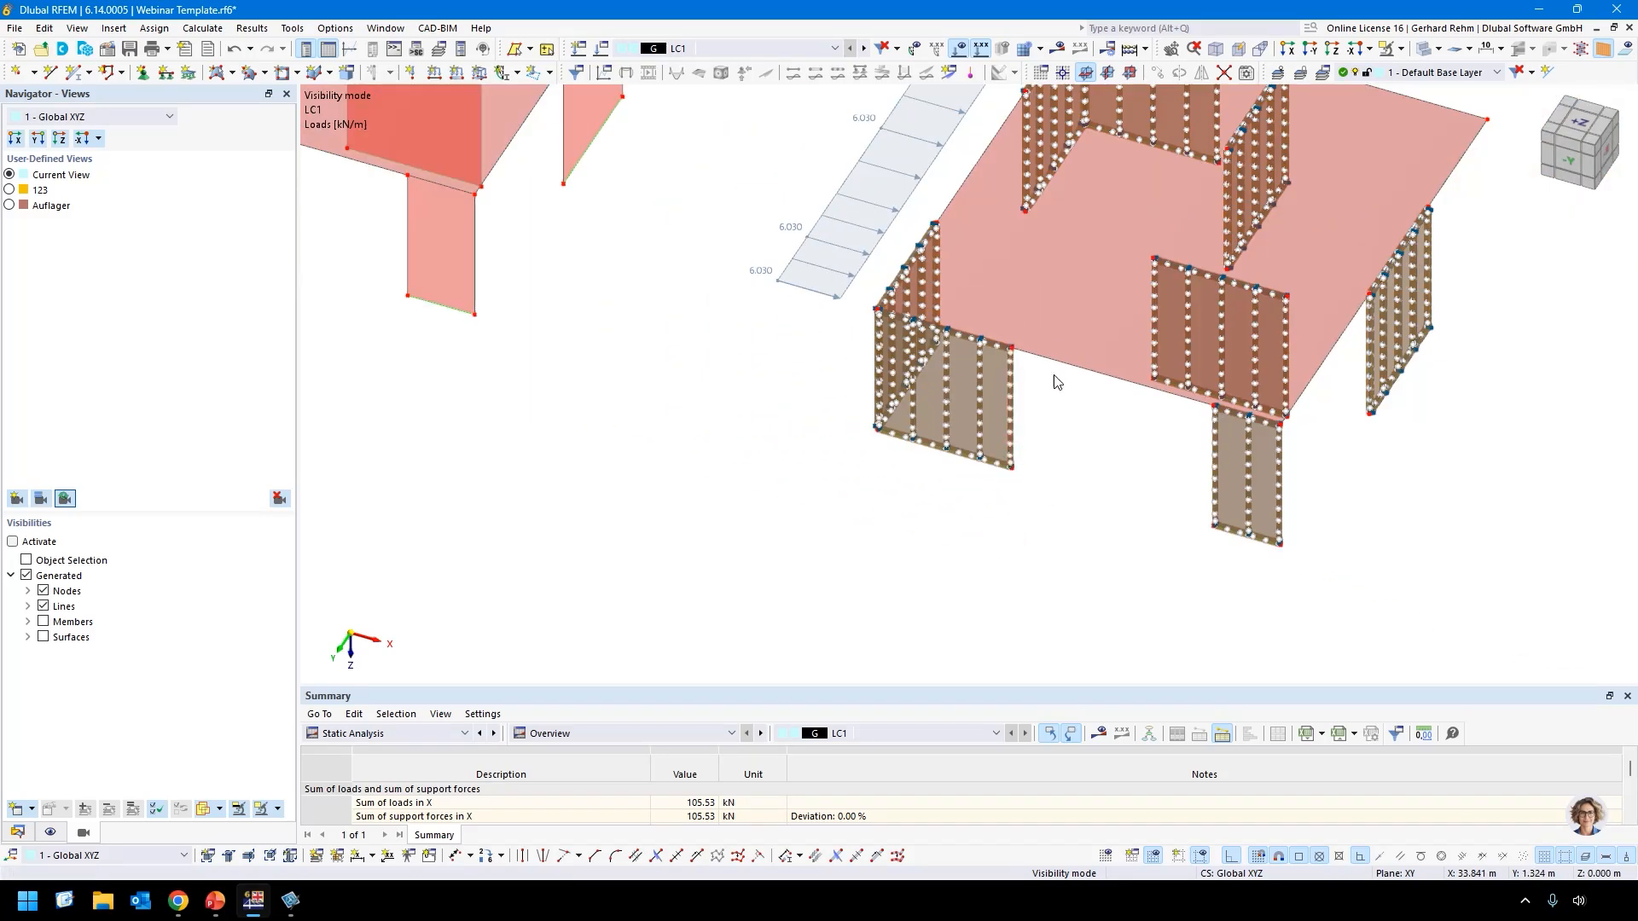
Hide the loads and return the copied structure from the beam panel model to the surface model display.
{"action": "left_click", "coordinate": [966, 51]}
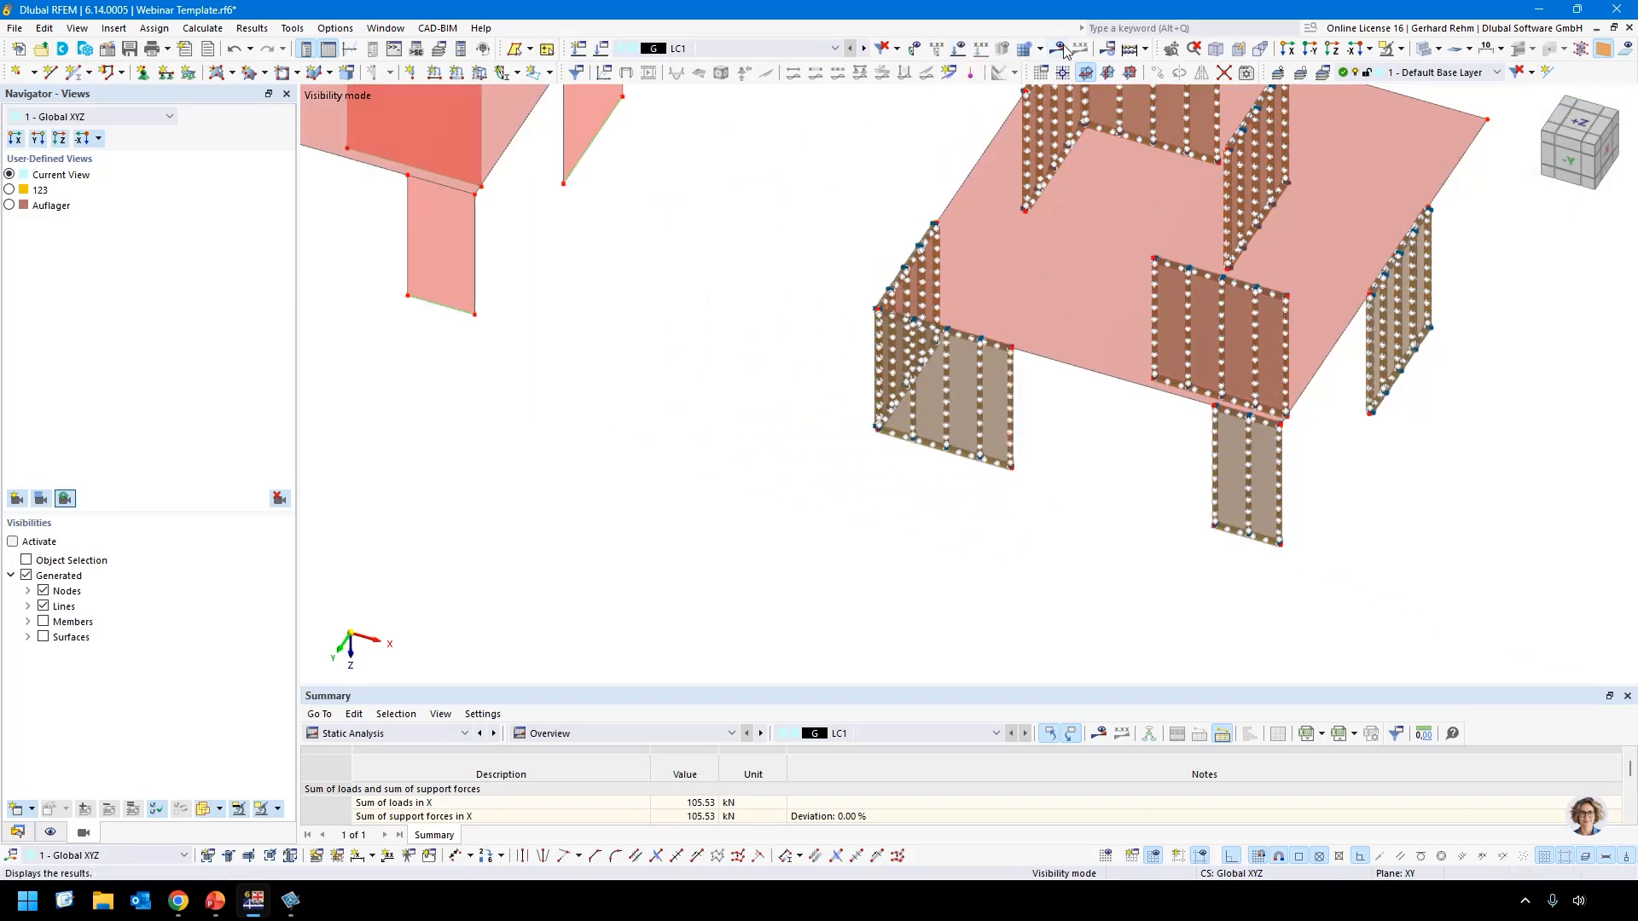
{"action": "left_click", "coordinate": [1066, 56]}
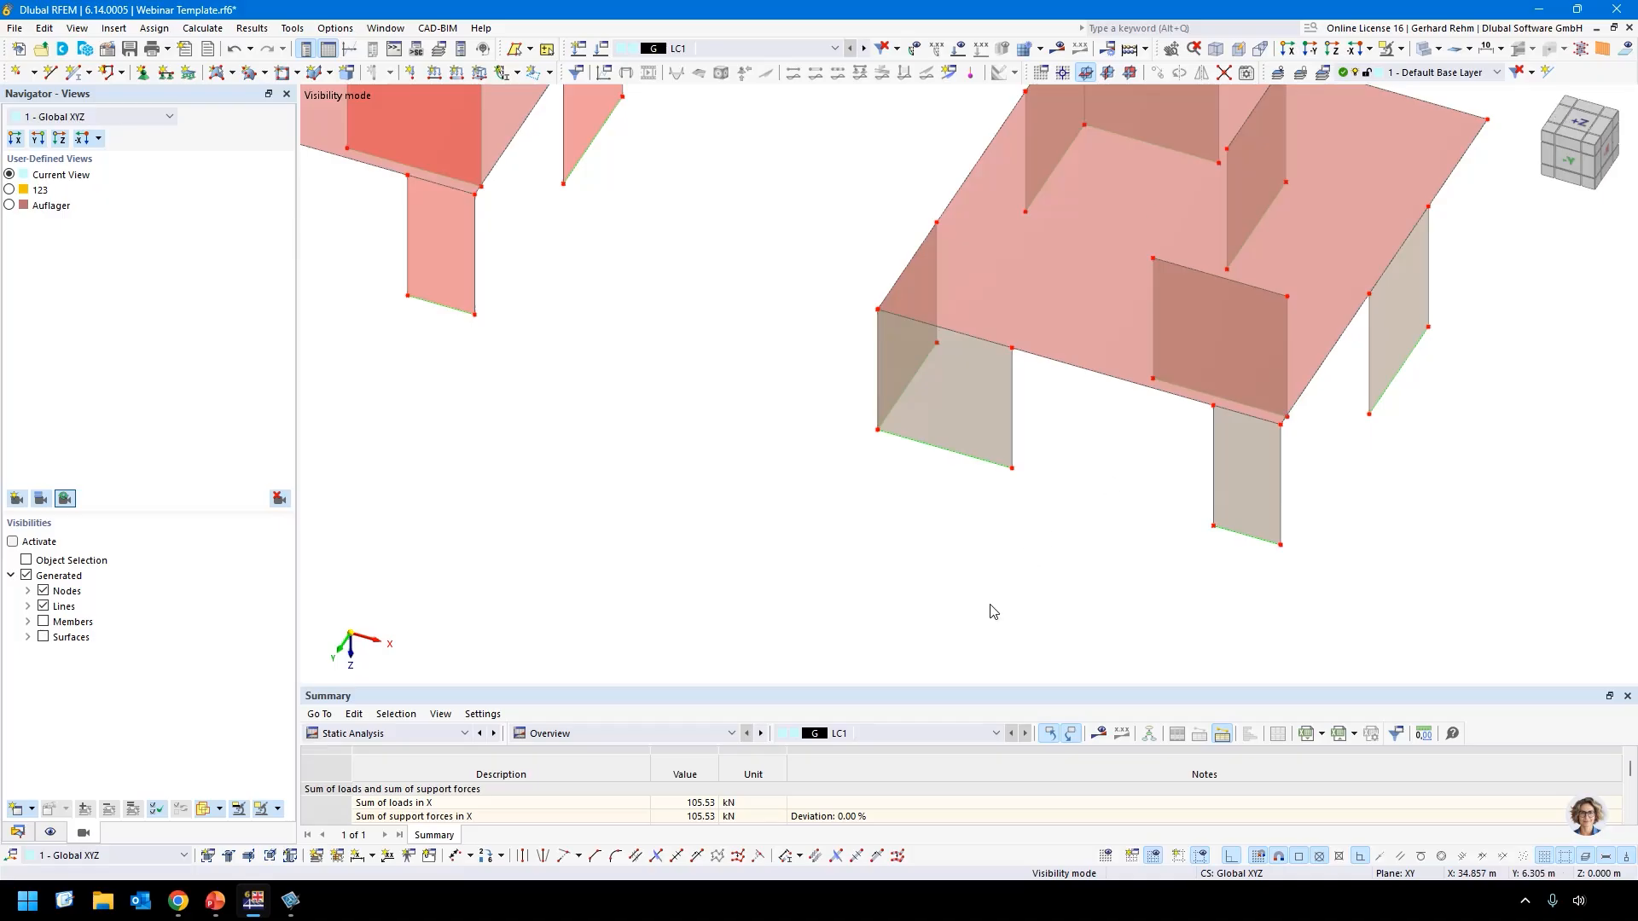
{"action": "right_click", "coordinate": [972, 420]}
{"action": "key", "text": "Escape"}
Open the Beam Panel thickness and examine its front and back sheathing settings without changing anything.
{"action": "left_click", "coordinate": [20, 832]}
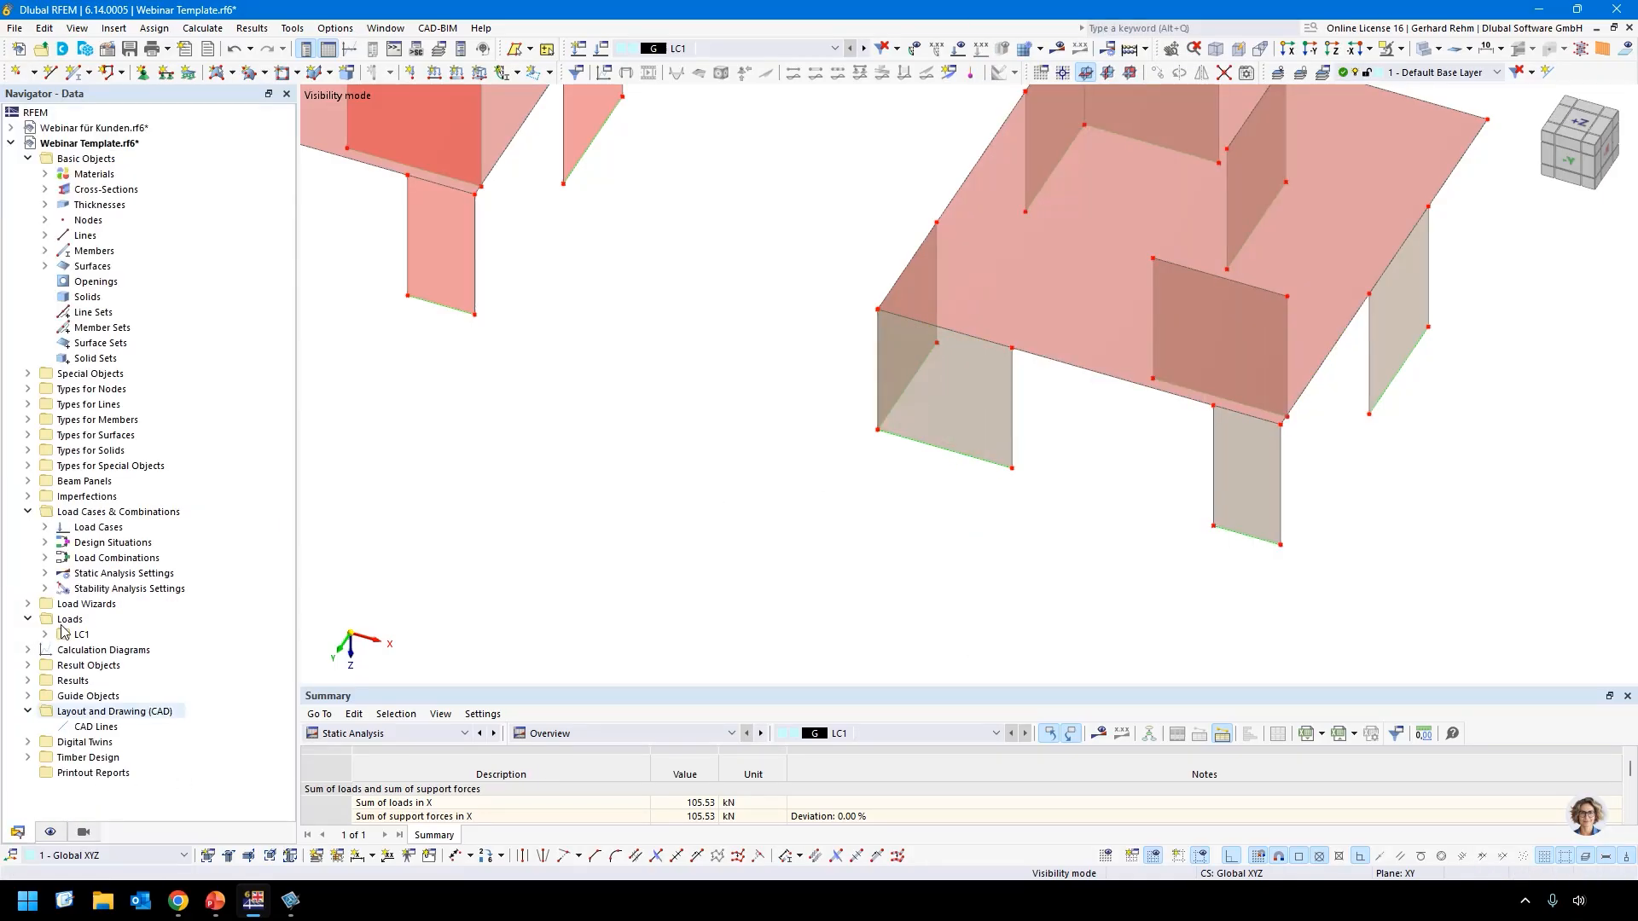
{"action": "double_click", "coordinate": [96, 205]}
{"action": "left_click", "coordinate": [120, 296]}
{"action": "double_click", "coordinate": [117, 281]}
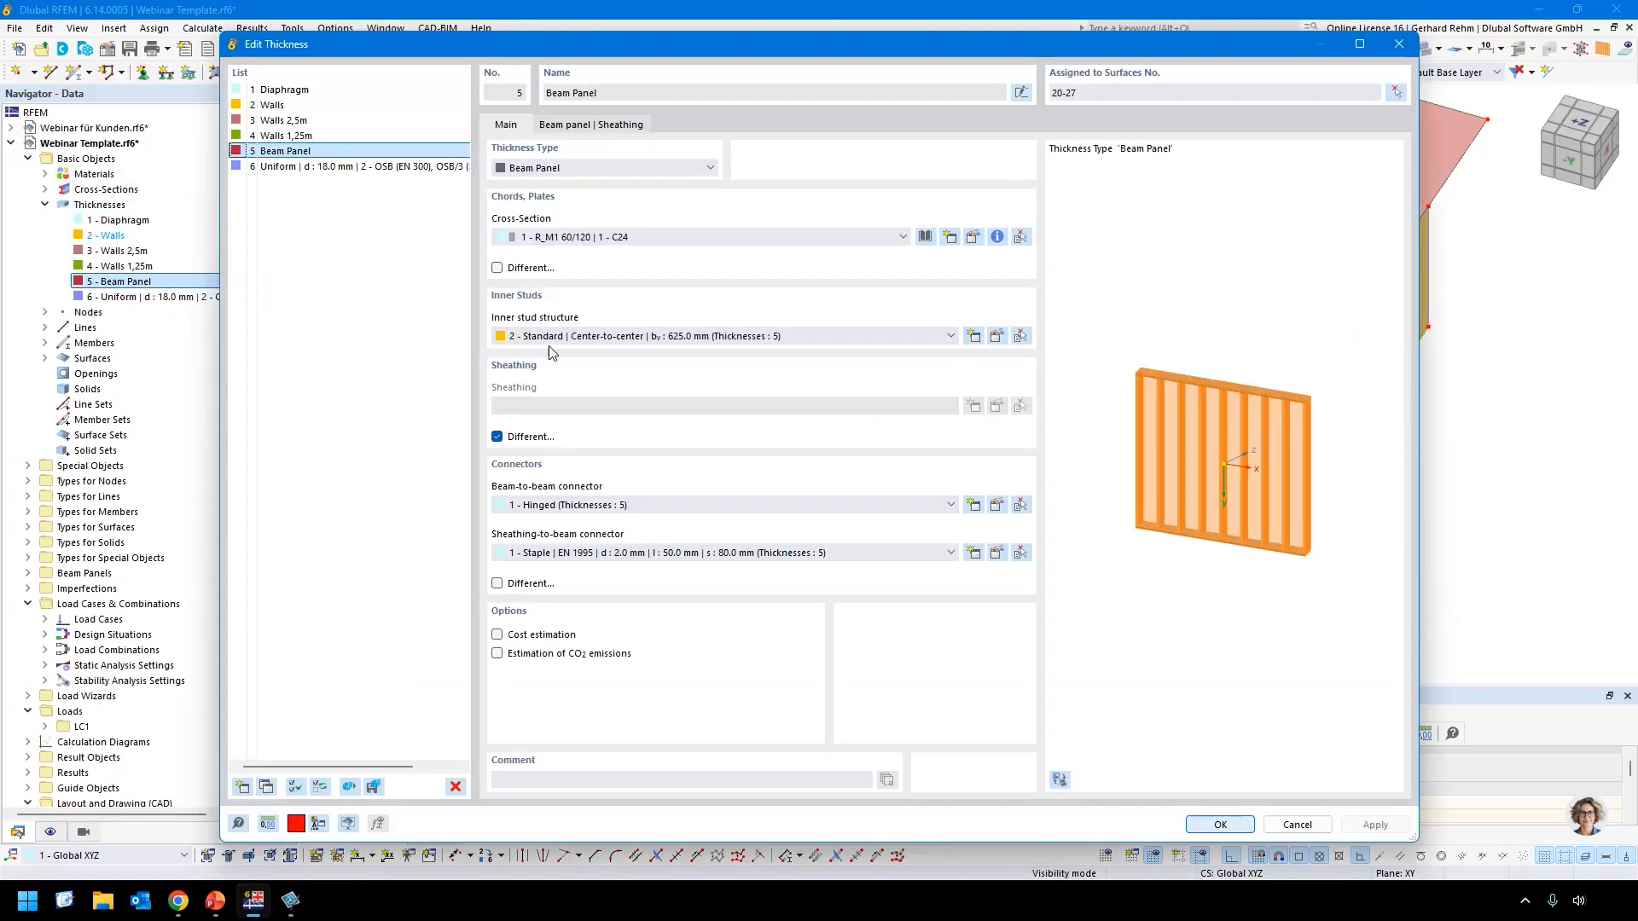
{"action": "left_click", "coordinate": [578, 128]}
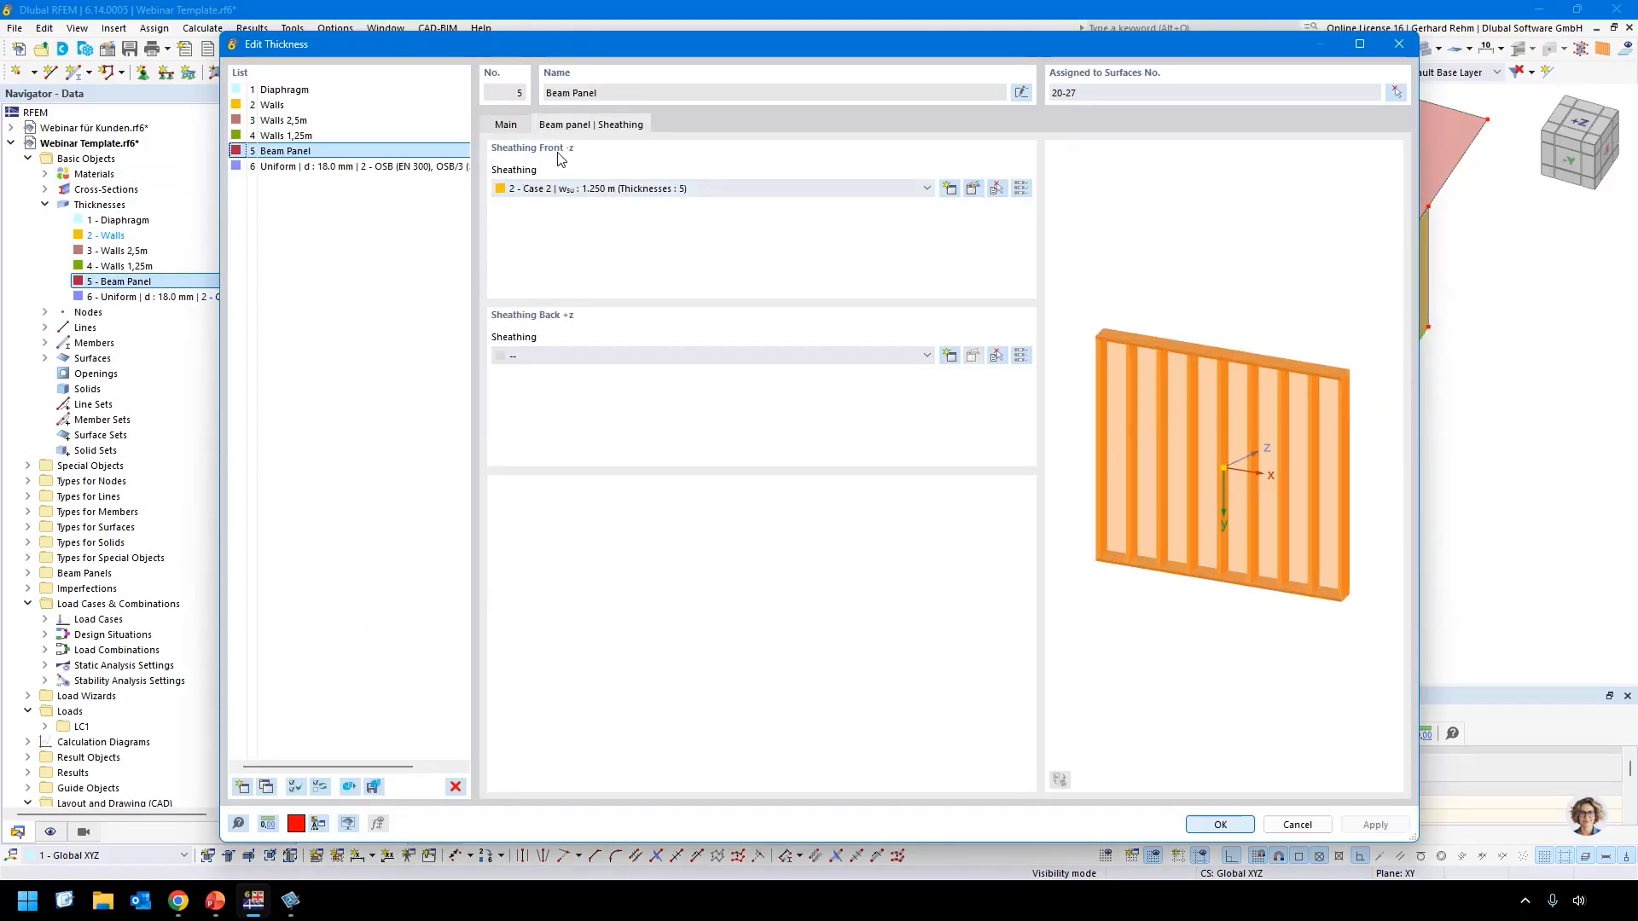
{"action": "key", "text": "ctrl"}
{"action": "key", "text": "ctrl"}
{"action": "key", "text": "ctrl"}
{"action": "left_click", "coordinate": [1298, 824]}
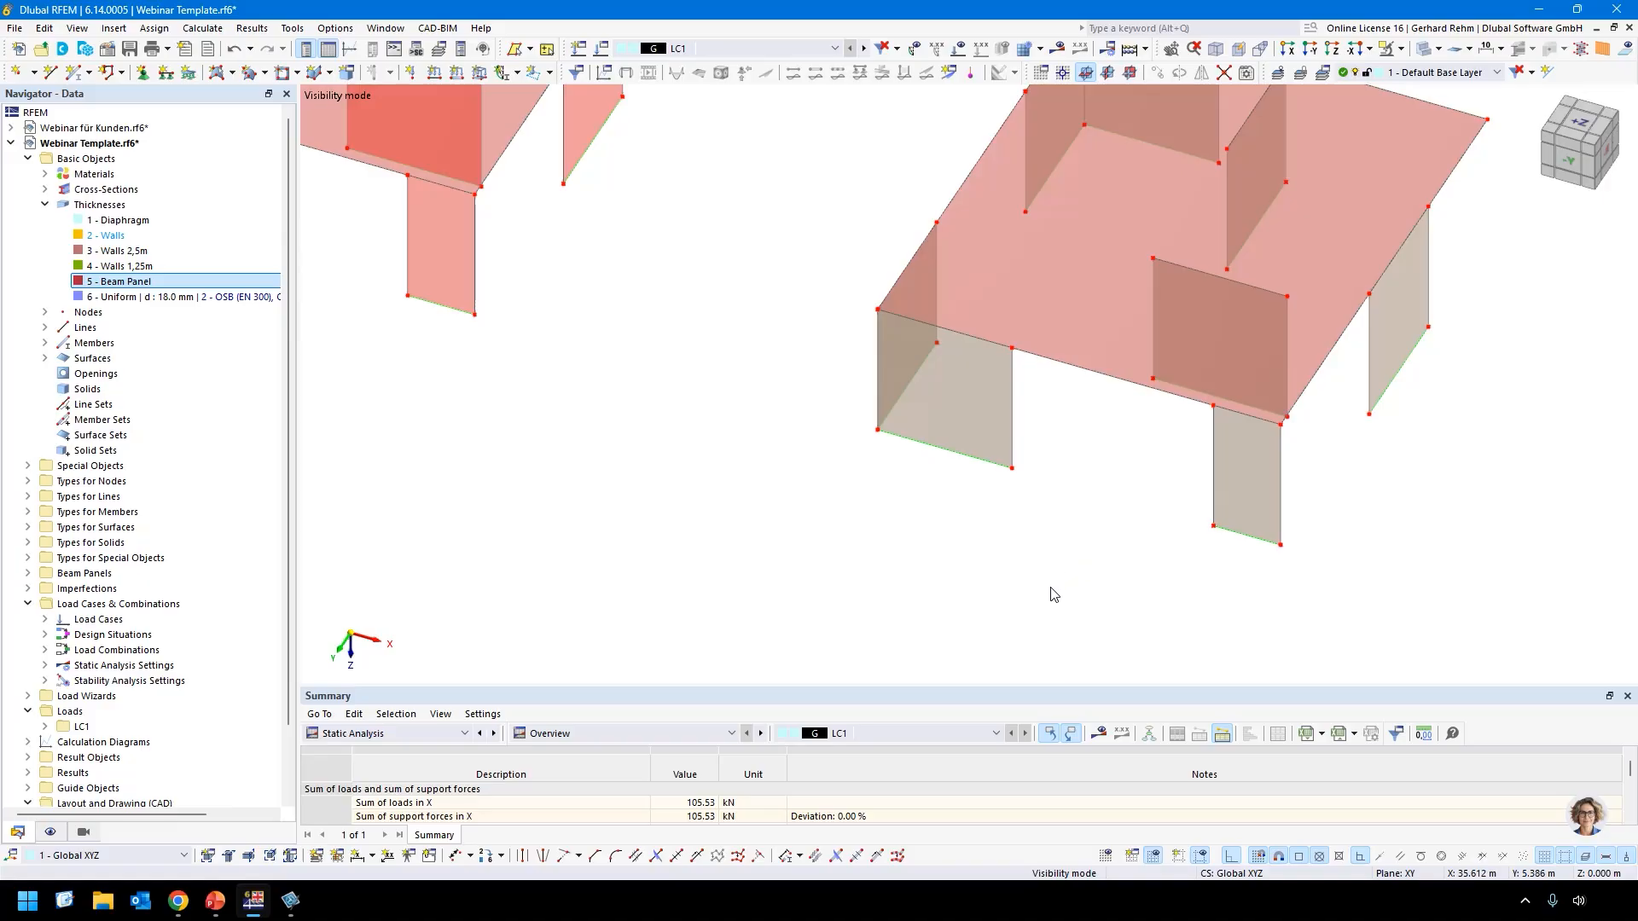
Display the local axis systems of the surfaces in both structures.
{"action": "middle_click_drag", "start_coordinate": [1054, 594], "coordinate": [921, 529], "text": "ctrl"}
{"action": "right_click", "coordinate": [973, 458]}
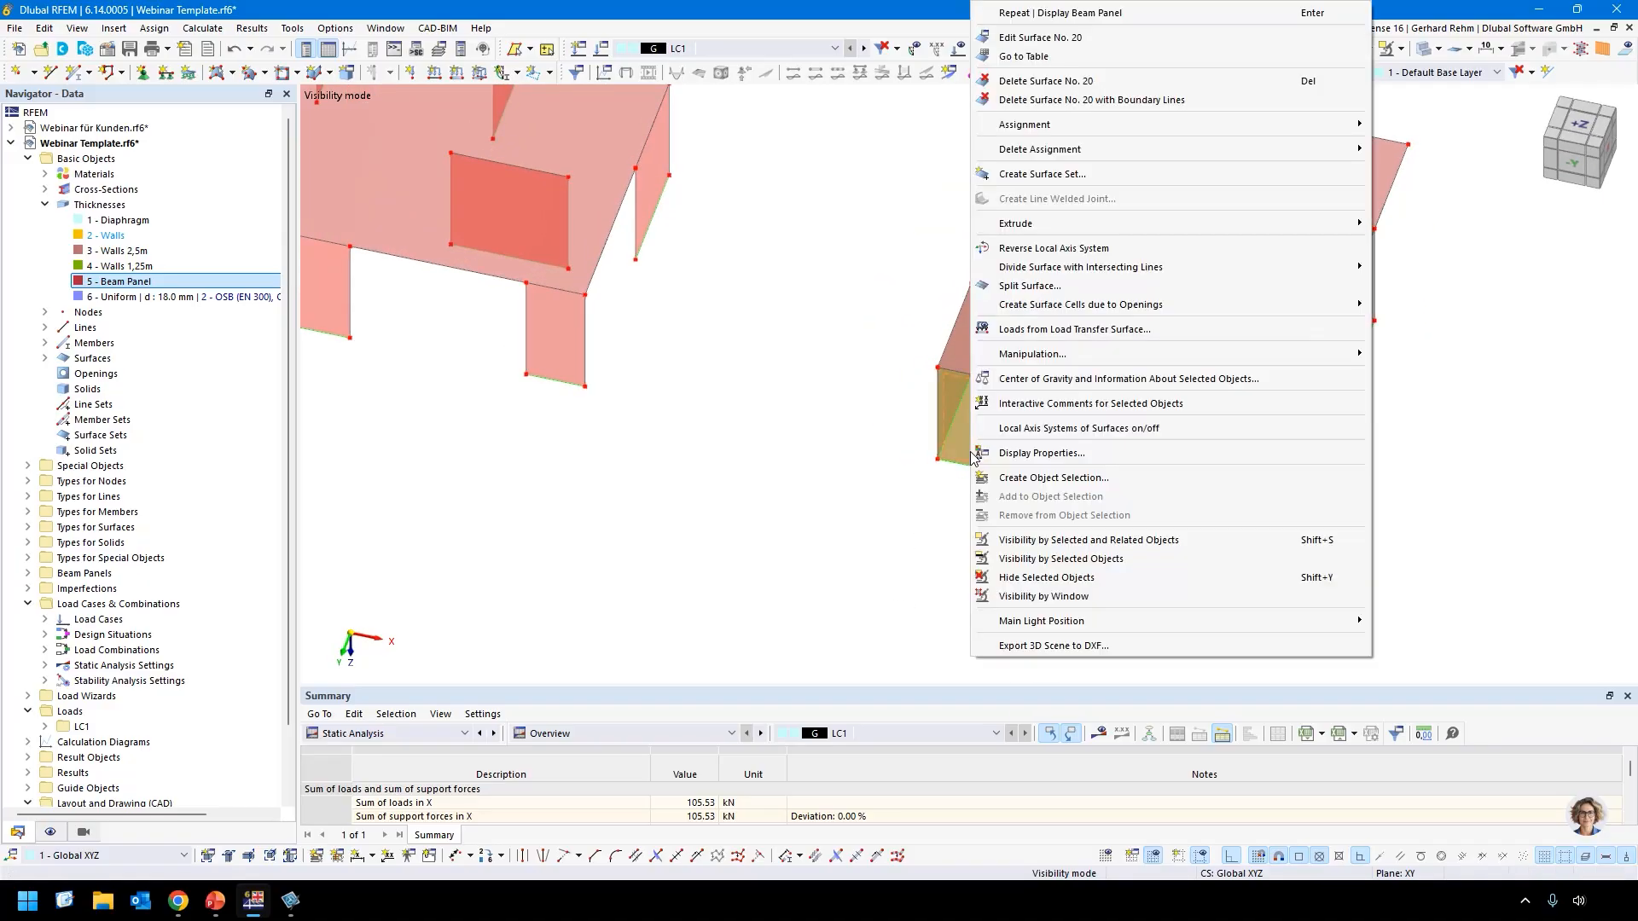
{"action": "left_click", "coordinate": [1088, 429]}
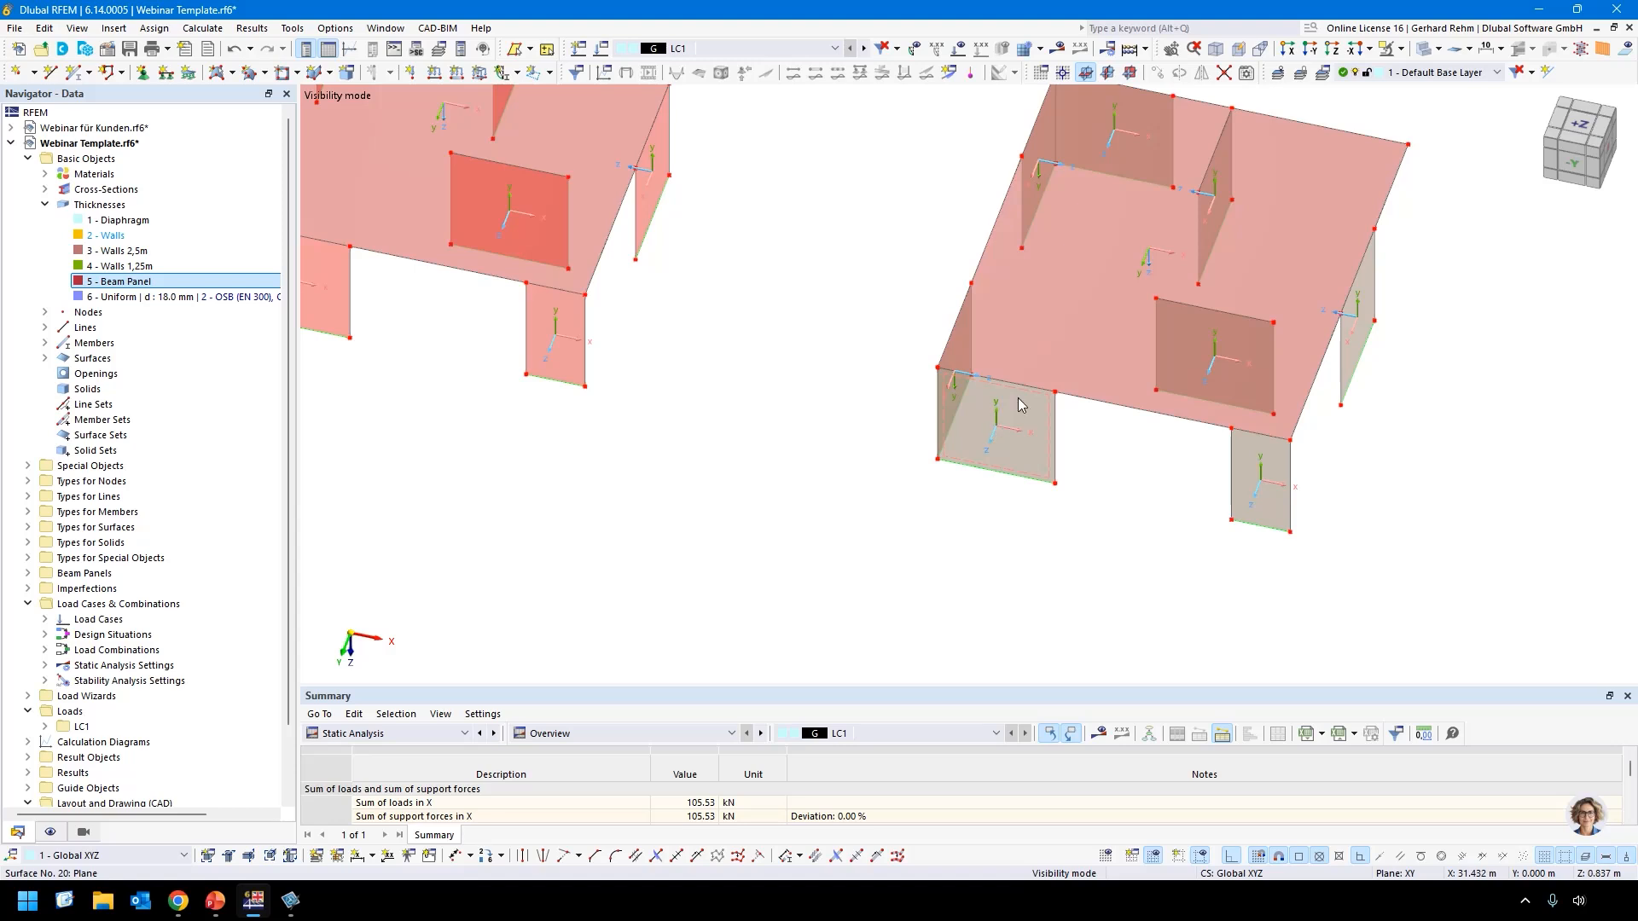
{"action": "middle_click_drag", "start_coordinate": [969, 596], "coordinate": [1096, 618], "text": "ctrl"}
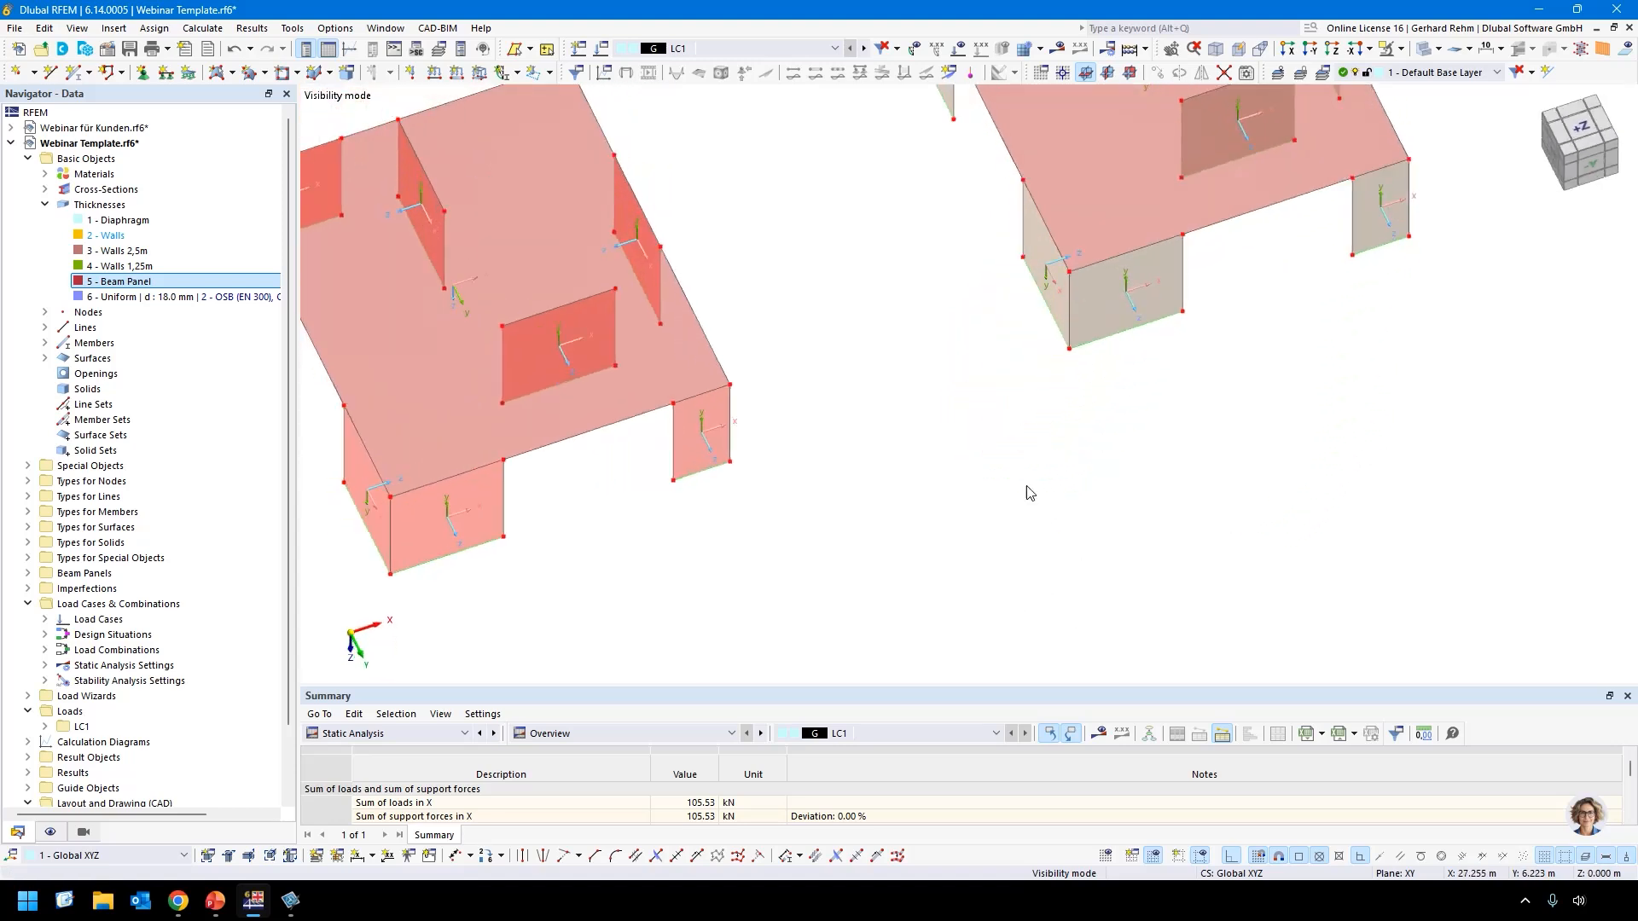
Reverse the local axis systems of the copied structure's two outer walls along the minus-X edge, accepting deletion of the results.
{"action": "scroll", "coordinate": [1047, 266], "scroll_direction": "up", "scroll_amount": 2}
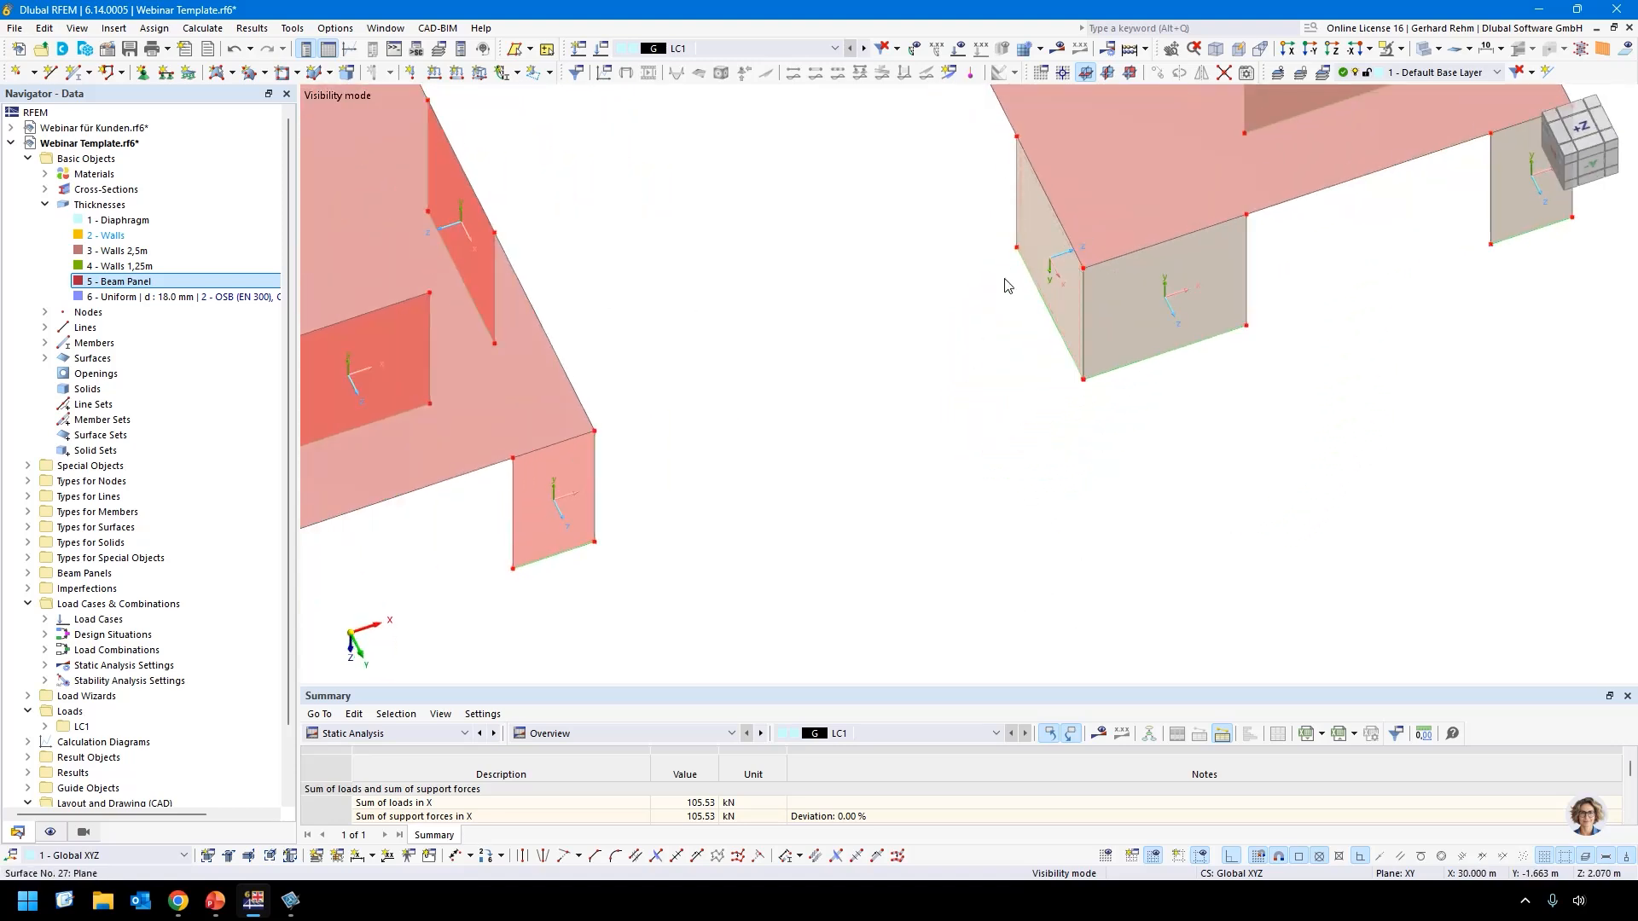
{"action": "right_click", "coordinate": [1028, 244]}
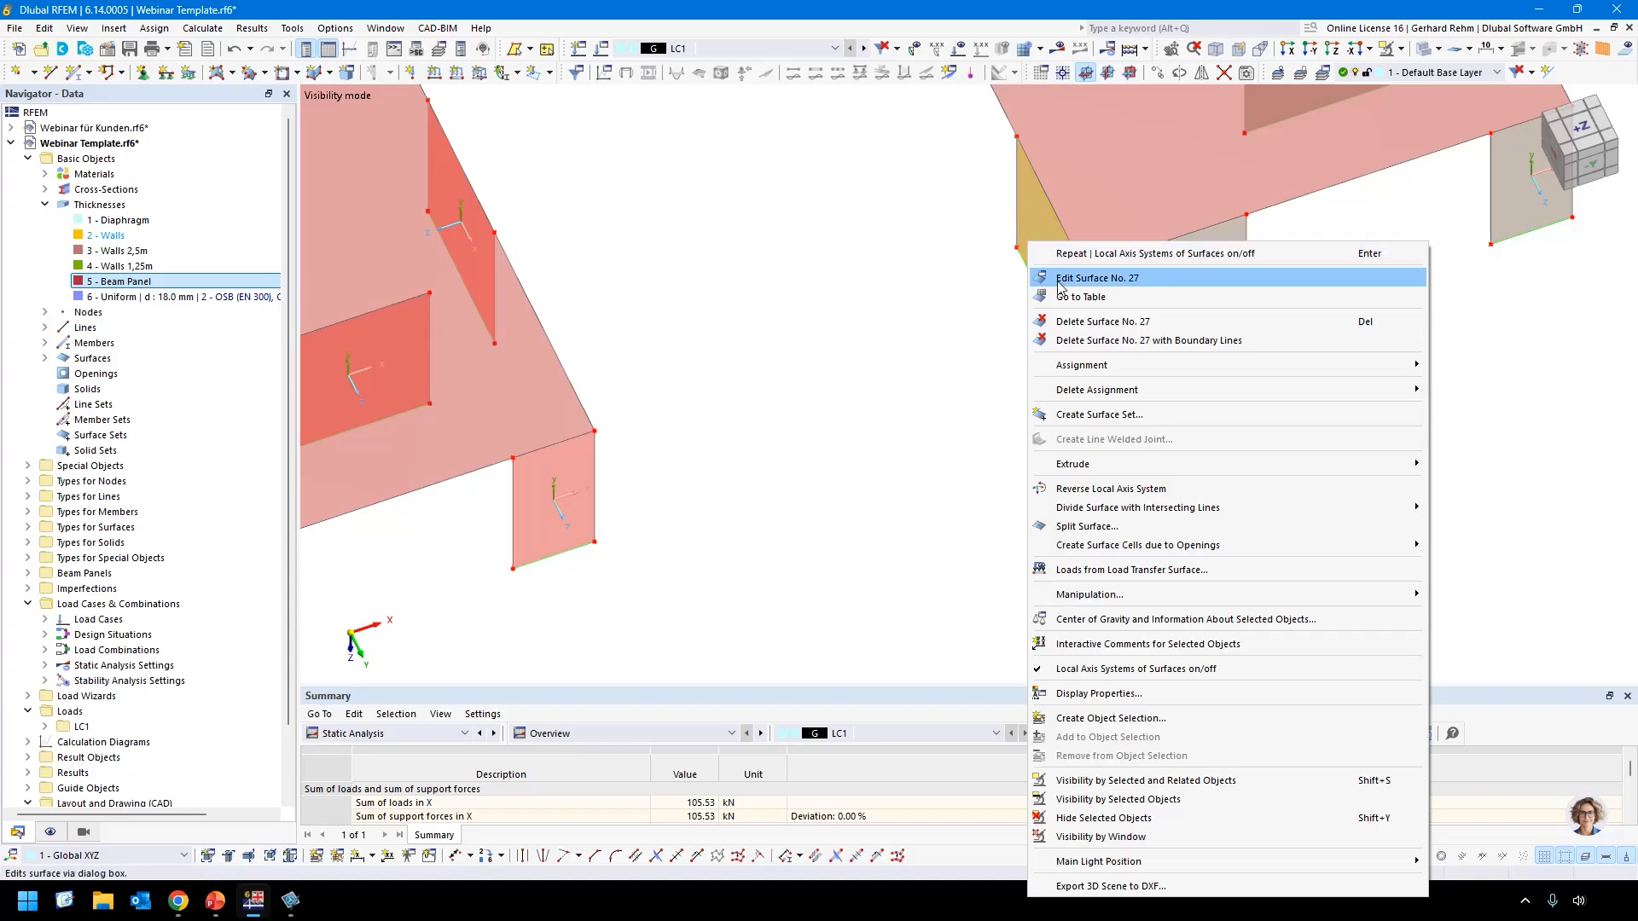
{"action": "left_click", "coordinate": [1090, 488]}
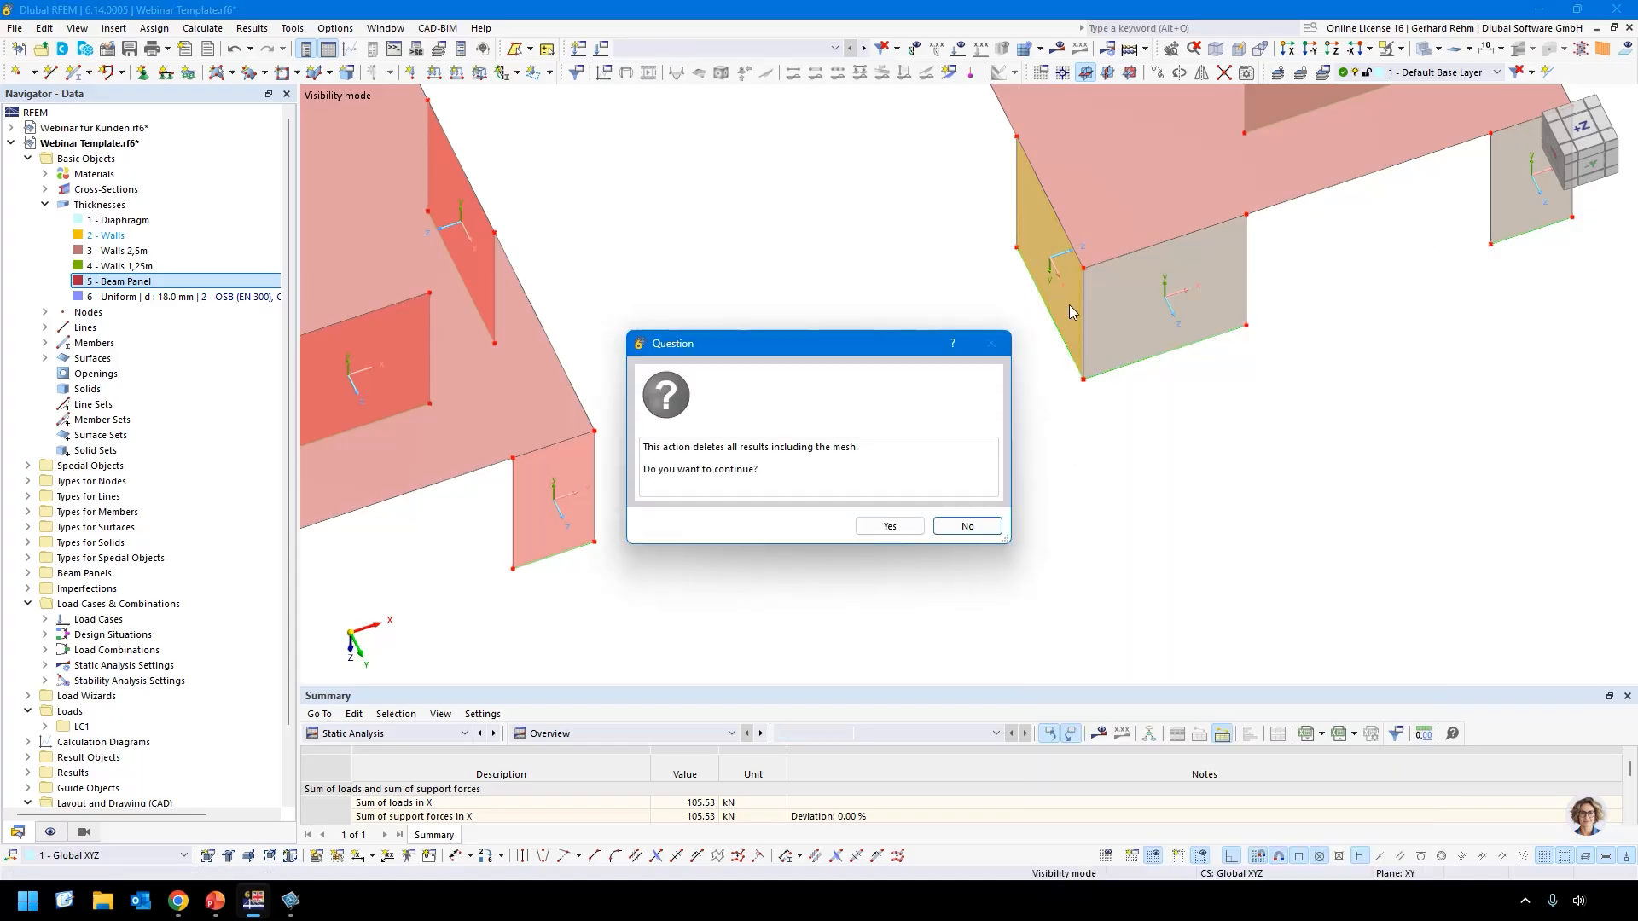
{"action": "left_click", "coordinate": [888, 525]}
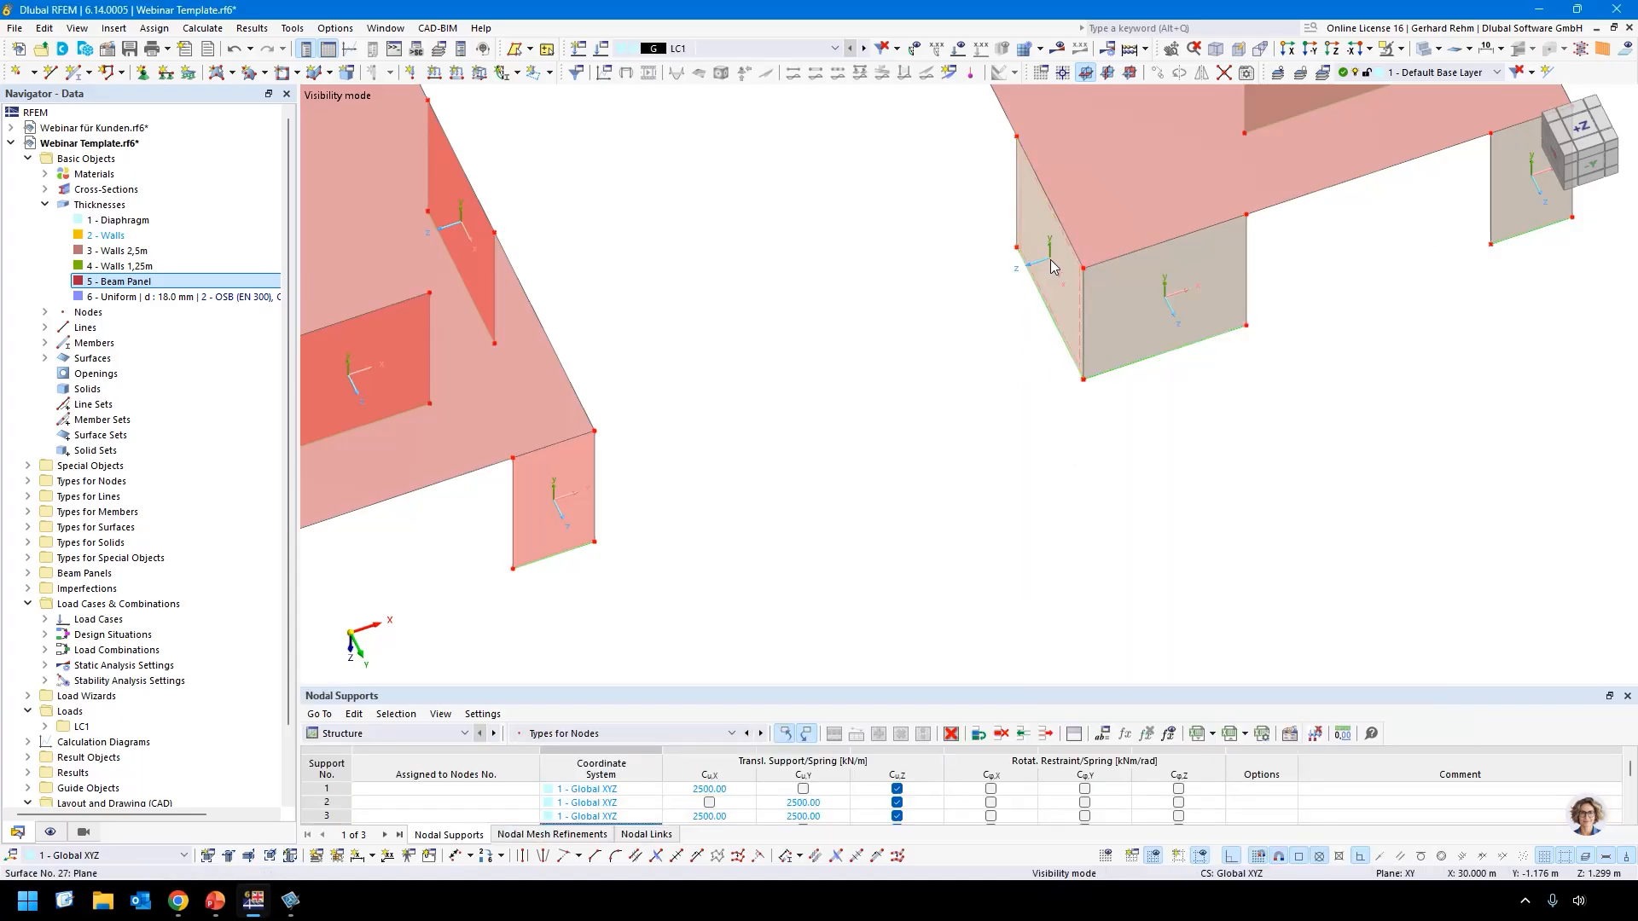
{"action": "middle_click_drag", "start_coordinate": [951, 307], "coordinate": [840, 555]}
{"action": "middle_click_drag", "start_coordinate": [837, 307], "coordinate": [920, 341]}
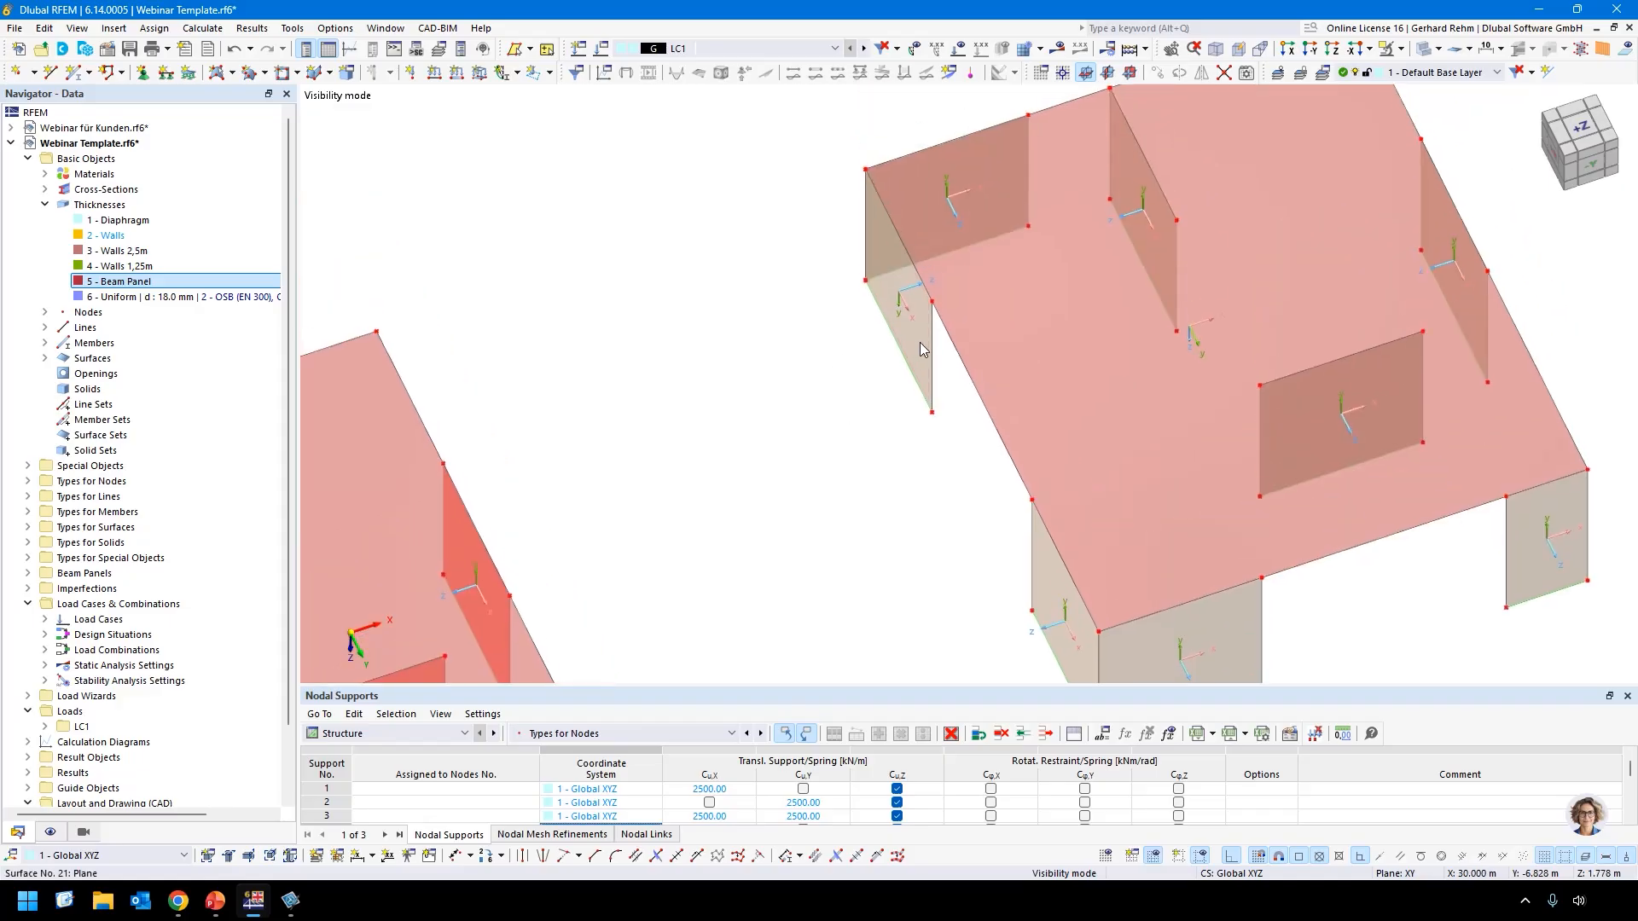
{"action": "left_click", "coordinate": [919, 341]}
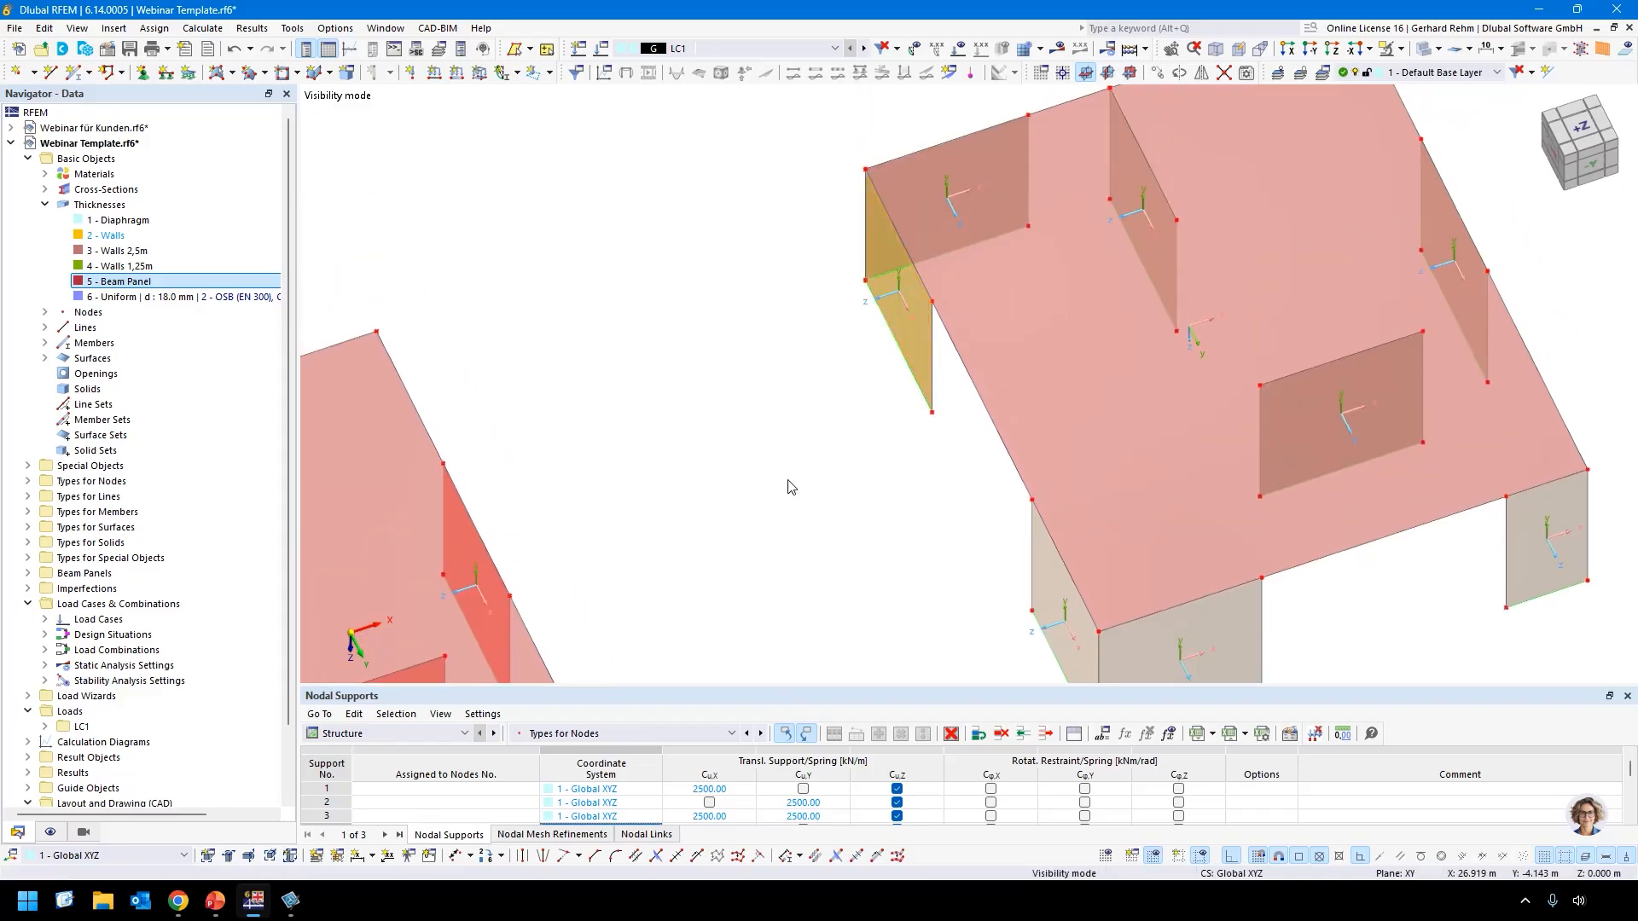
Reverse the local axes of the copied structure's rear wall, the inner wall joining it and the plus-X outer wall, and check them in plan.
{"action": "middle_click_drag", "start_coordinate": [787, 480], "coordinate": [1288, 424], "text": "ctrl"}
{"action": "left_click", "coordinate": [787, 368]}
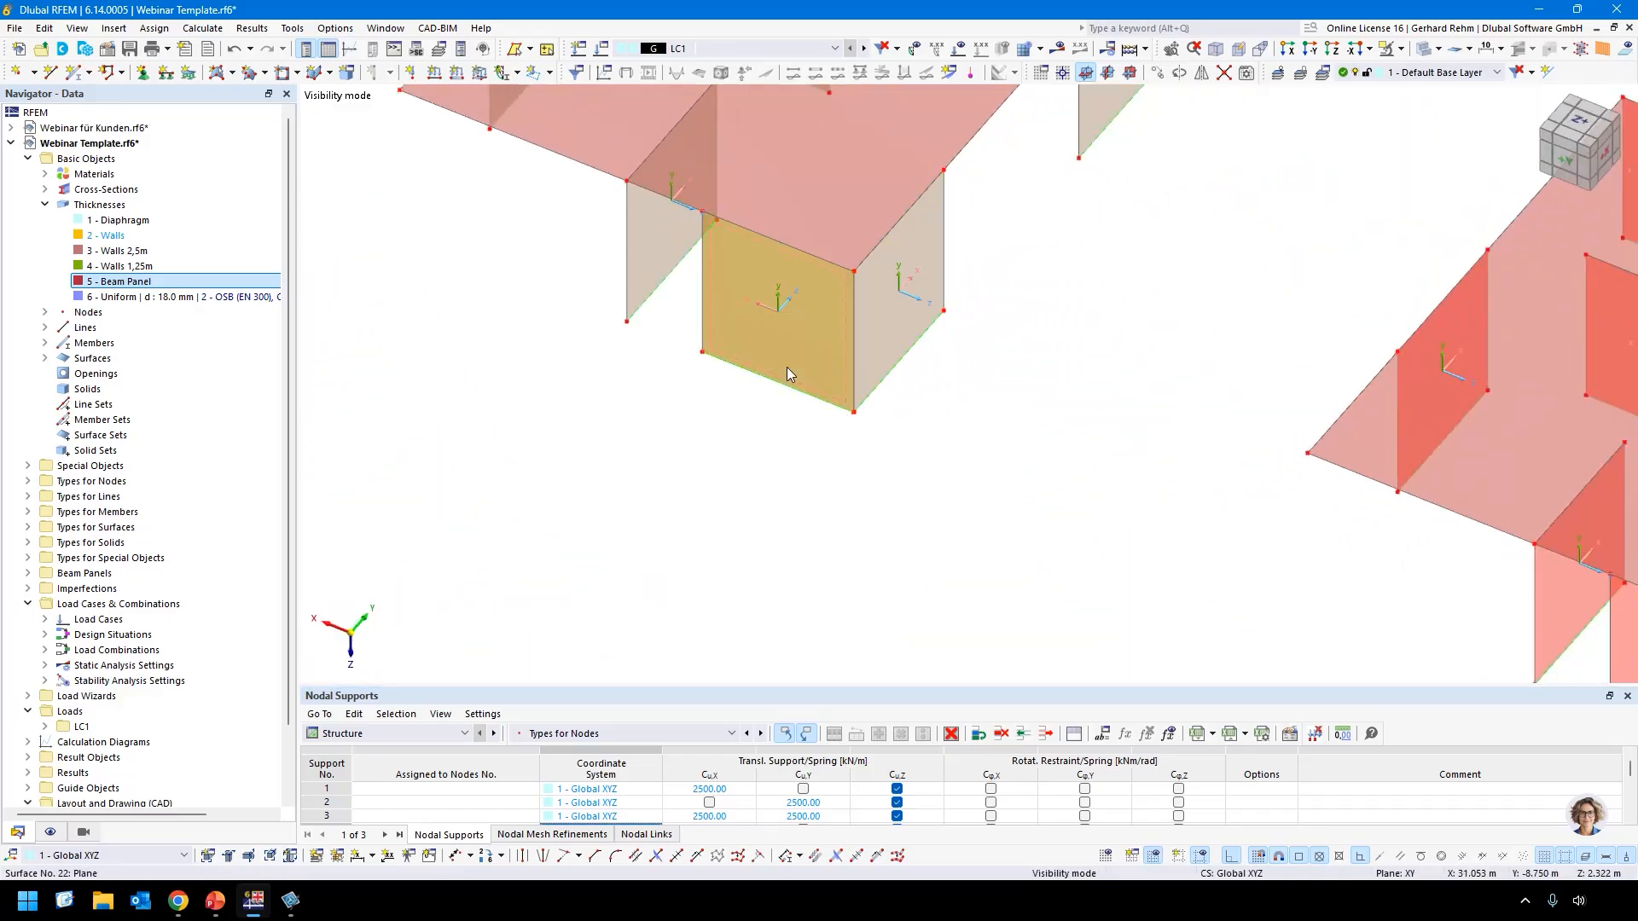
{"action": "scroll", "coordinate": [681, 453], "scroll_direction": "down", "scroll_amount": 2}
{"action": "middle_click_drag", "start_coordinate": [682, 453], "coordinate": [1012, 362], "text": "ctrl"}
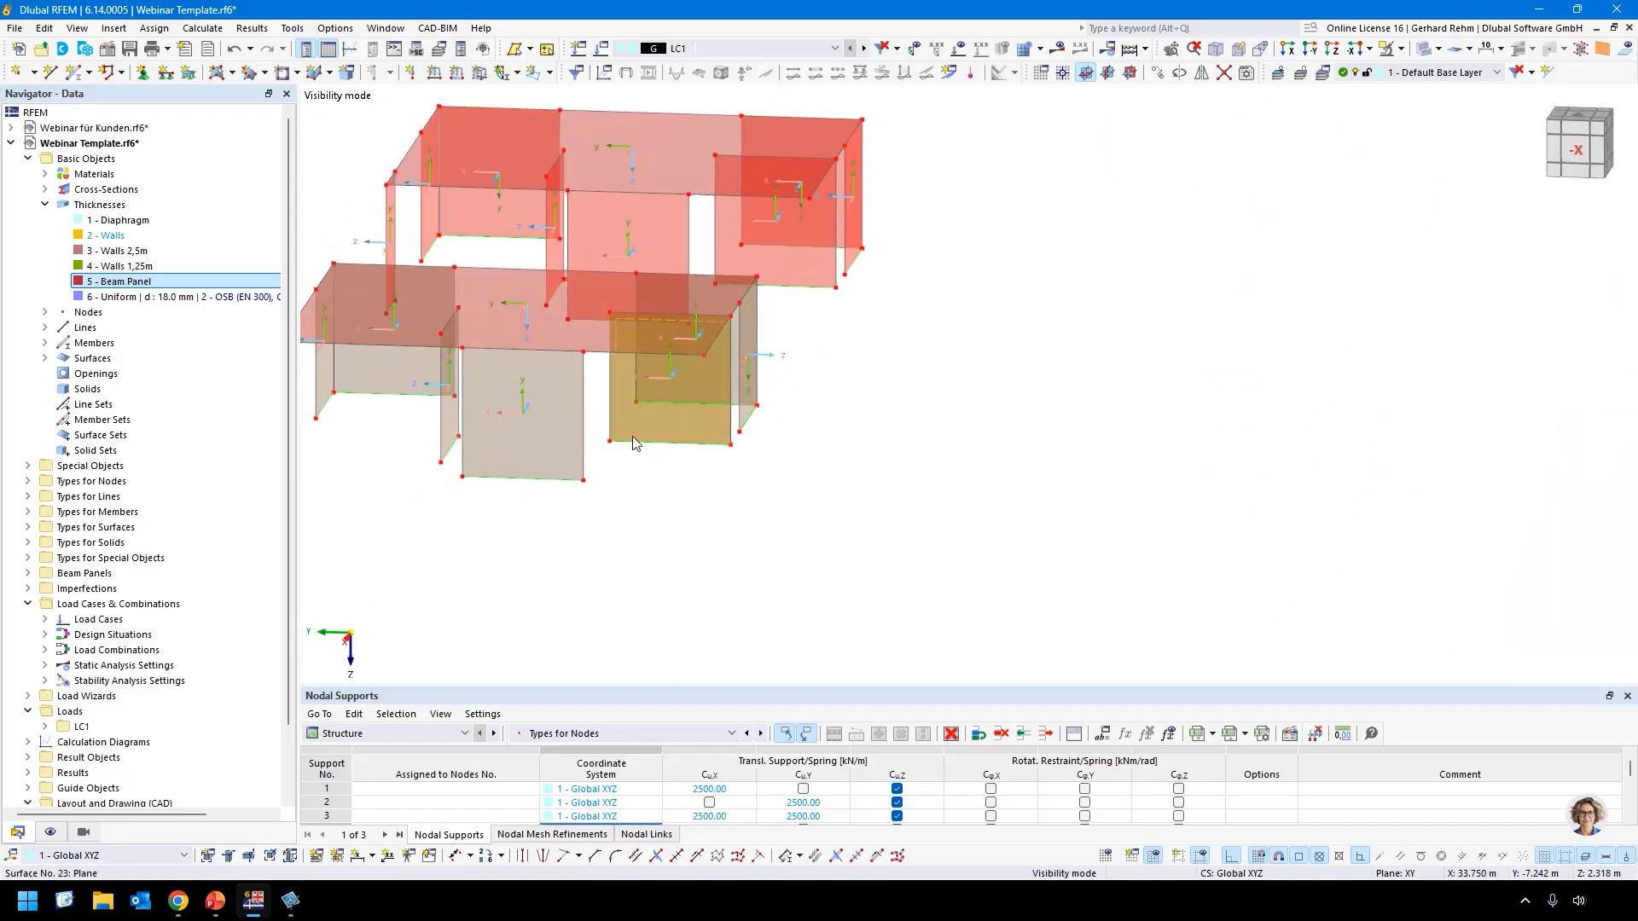
{"action": "left_click", "coordinate": [530, 454], "text": "ctrl"}
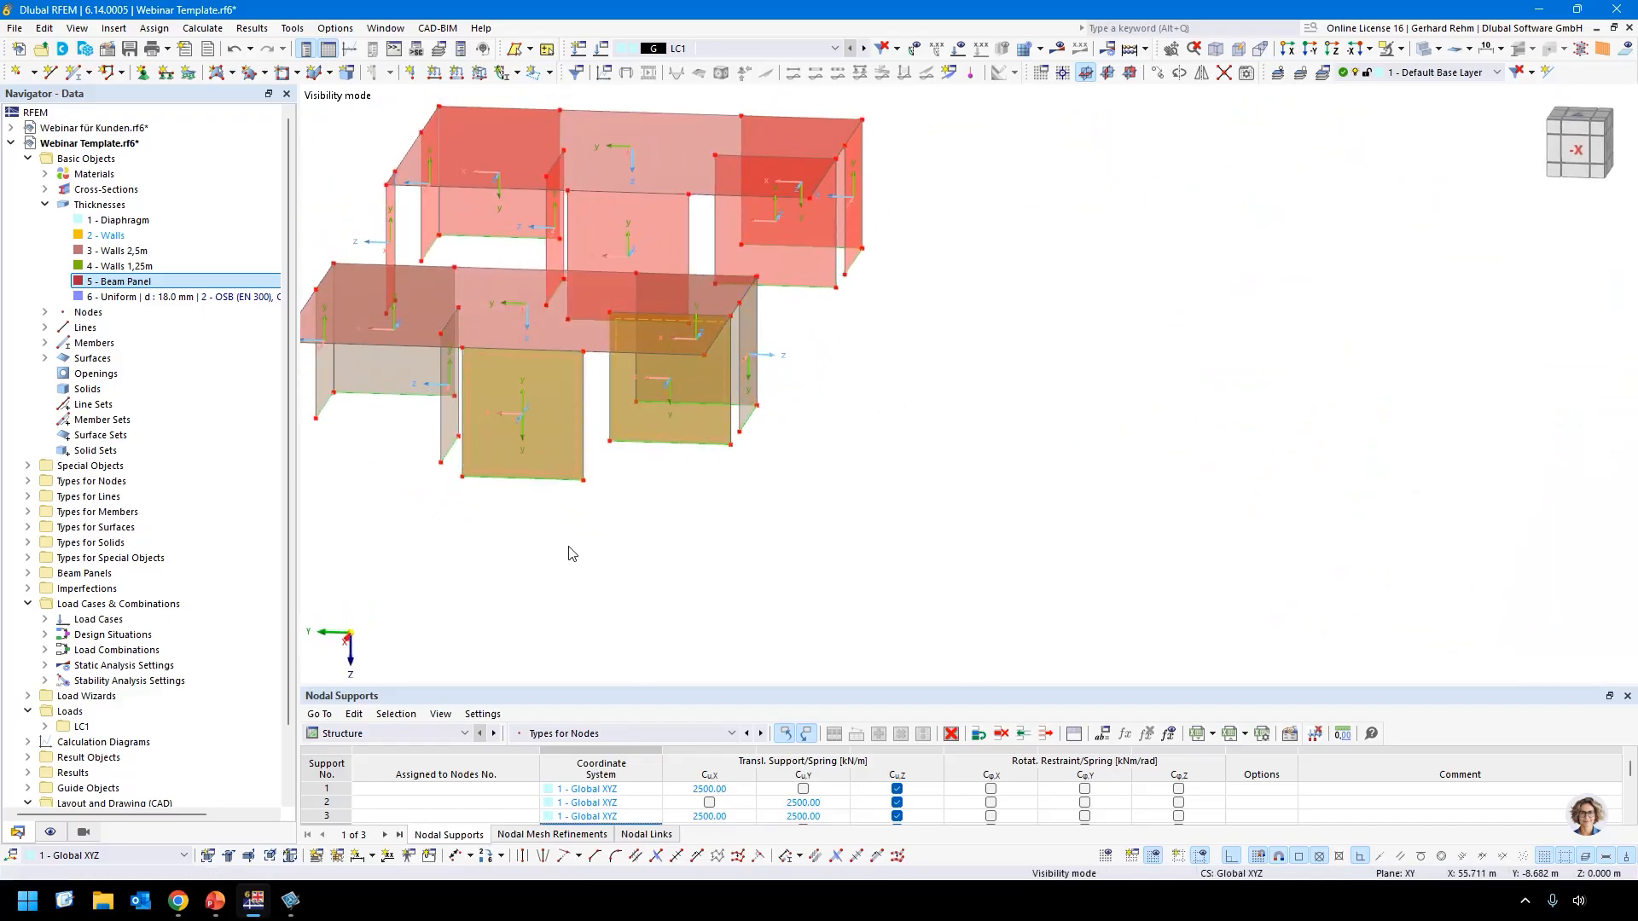
{"action": "middle_click_drag", "start_coordinate": [571, 553], "coordinate": [778, 534], "text": "ctrl"}
{"action": "scroll", "coordinate": [780, 536], "scroll_direction": "up", "scroll_amount": 2}
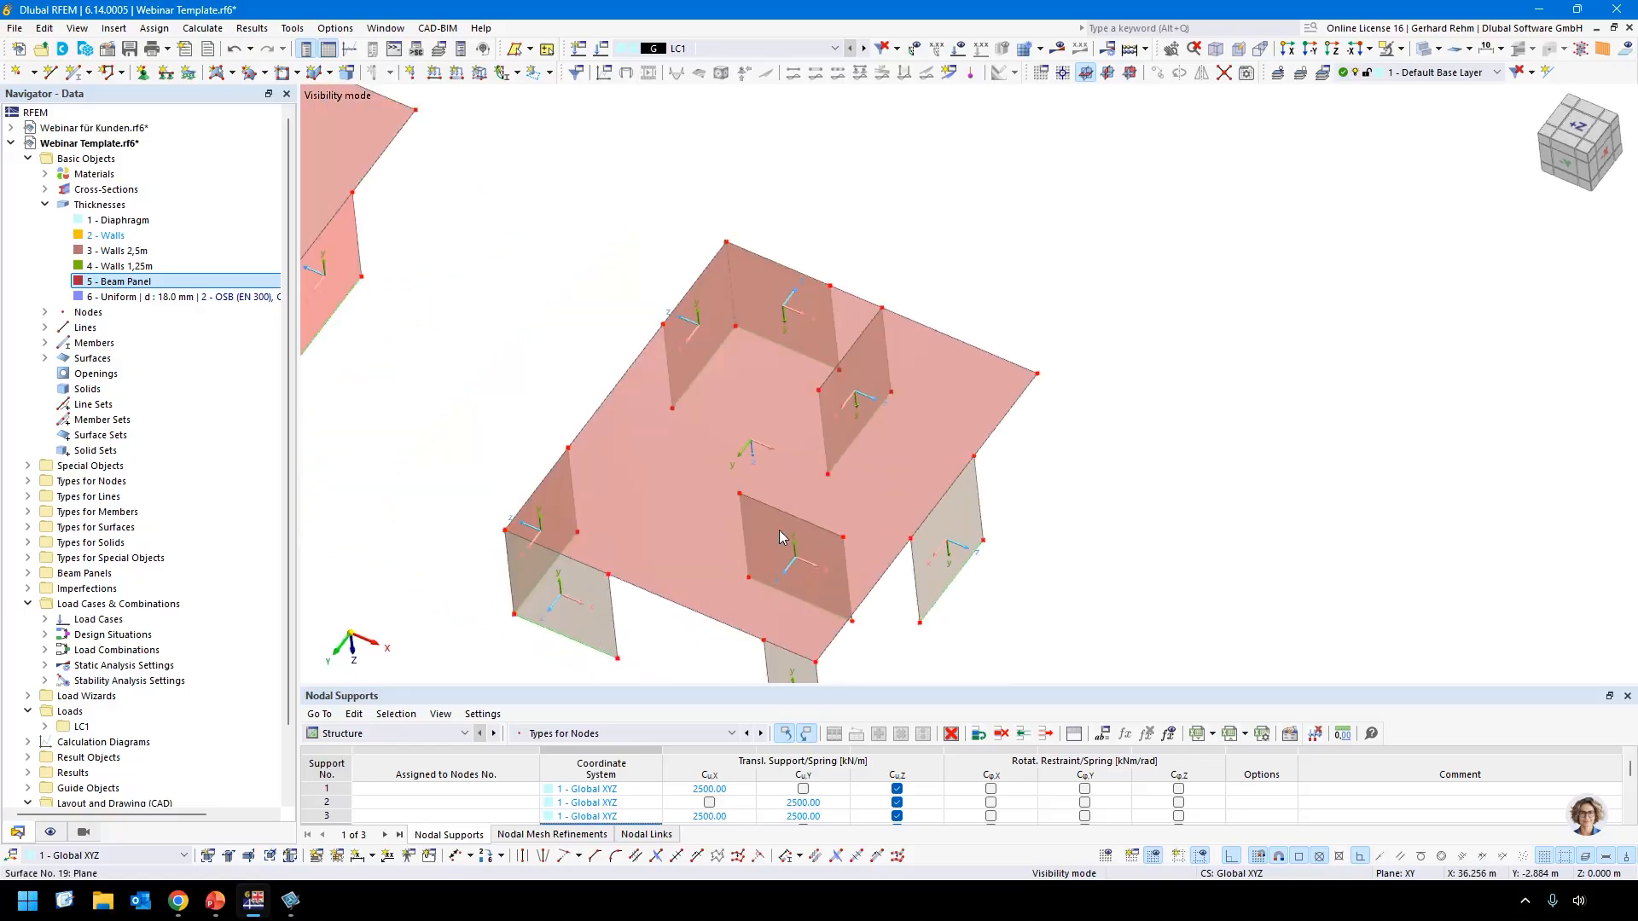
{"action": "key", "text": "ctrl+3"}
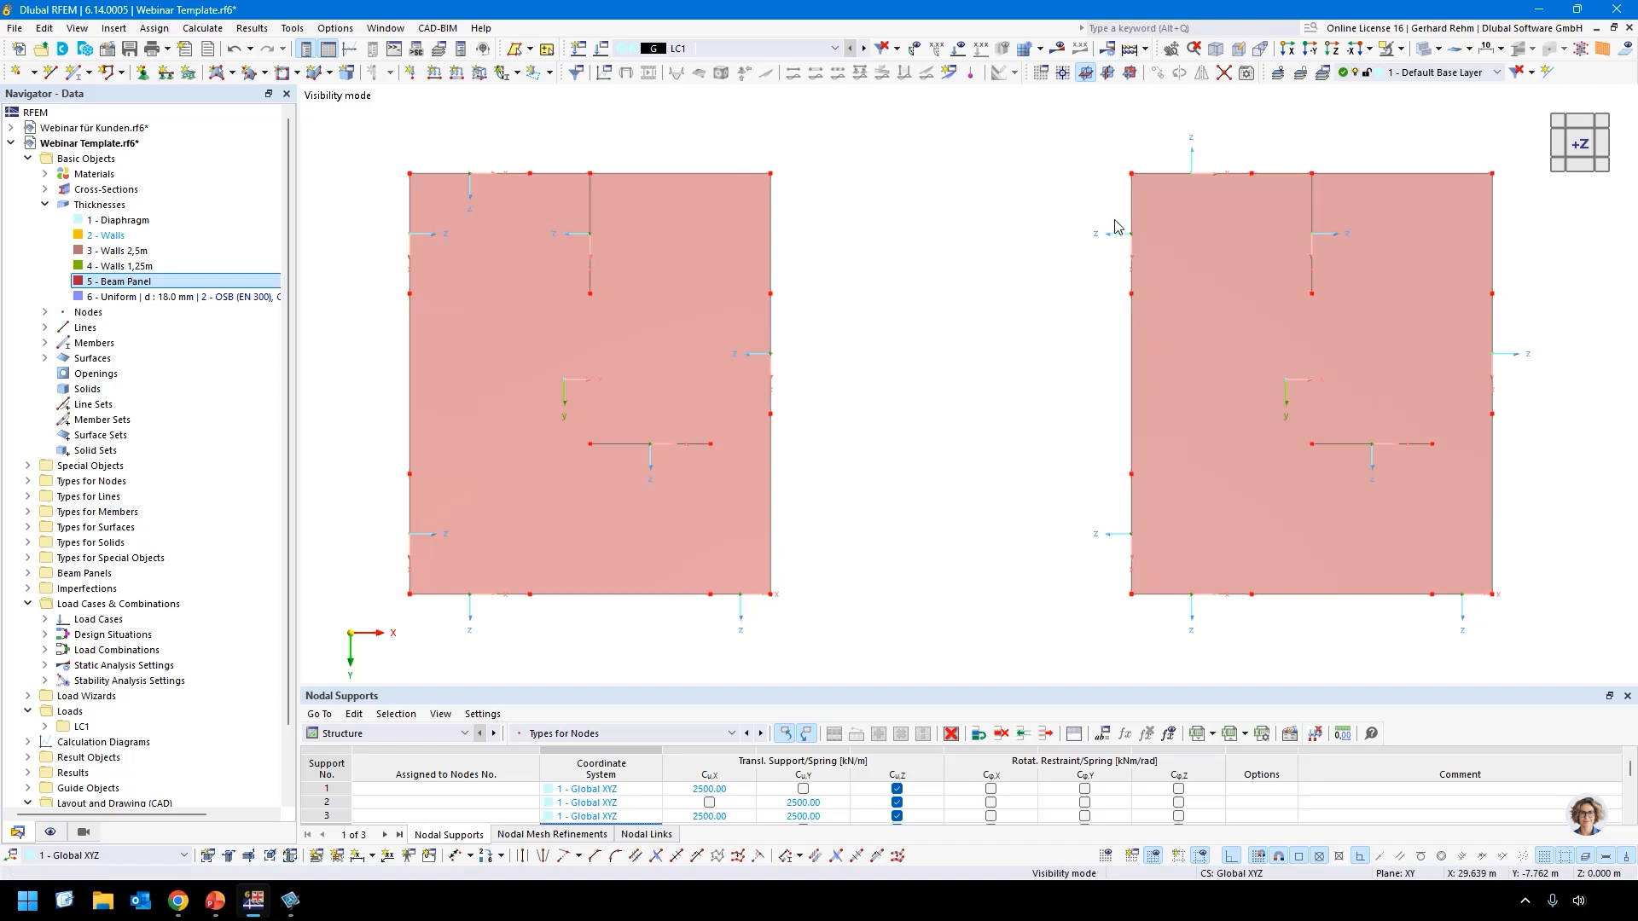
Display the beam panel model in an isometric view and examine the bottom plate connection at the copied structure's front corner.
{"action": "middle_click_drag", "start_coordinate": [1489, 533], "coordinate": [1148, 522]}
{"action": "scroll", "coordinate": [1113, 550], "scroll_direction": "down", "scroll_amount": 2}
{"action": "middle_click_drag", "start_coordinate": [1298, 597], "coordinate": [1168, 443], "text": "ctrl"}
{"action": "middle_click_drag", "start_coordinate": [690, 657], "coordinate": [736, 543]}
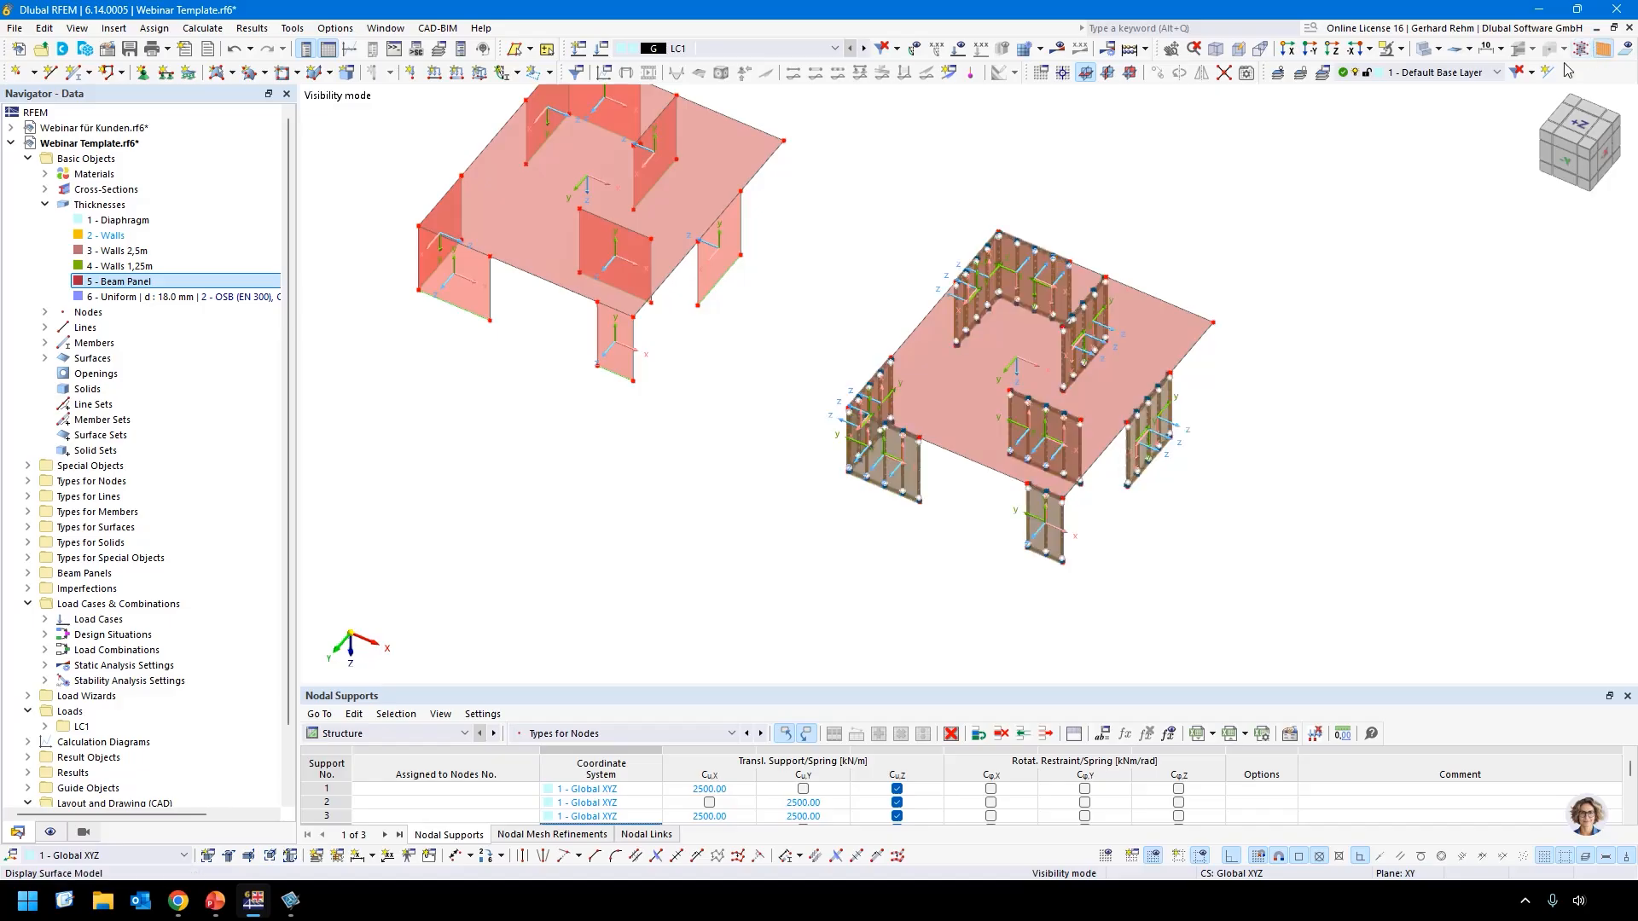
{"action": "scroll", "coordinate": [1098, 504], "scroll_direction": "up", "scroll_amount": 4}
{"action": "scroll", "coordinate": [1097, 504], "scroll_direction": "down", "scroll_amount": 2}
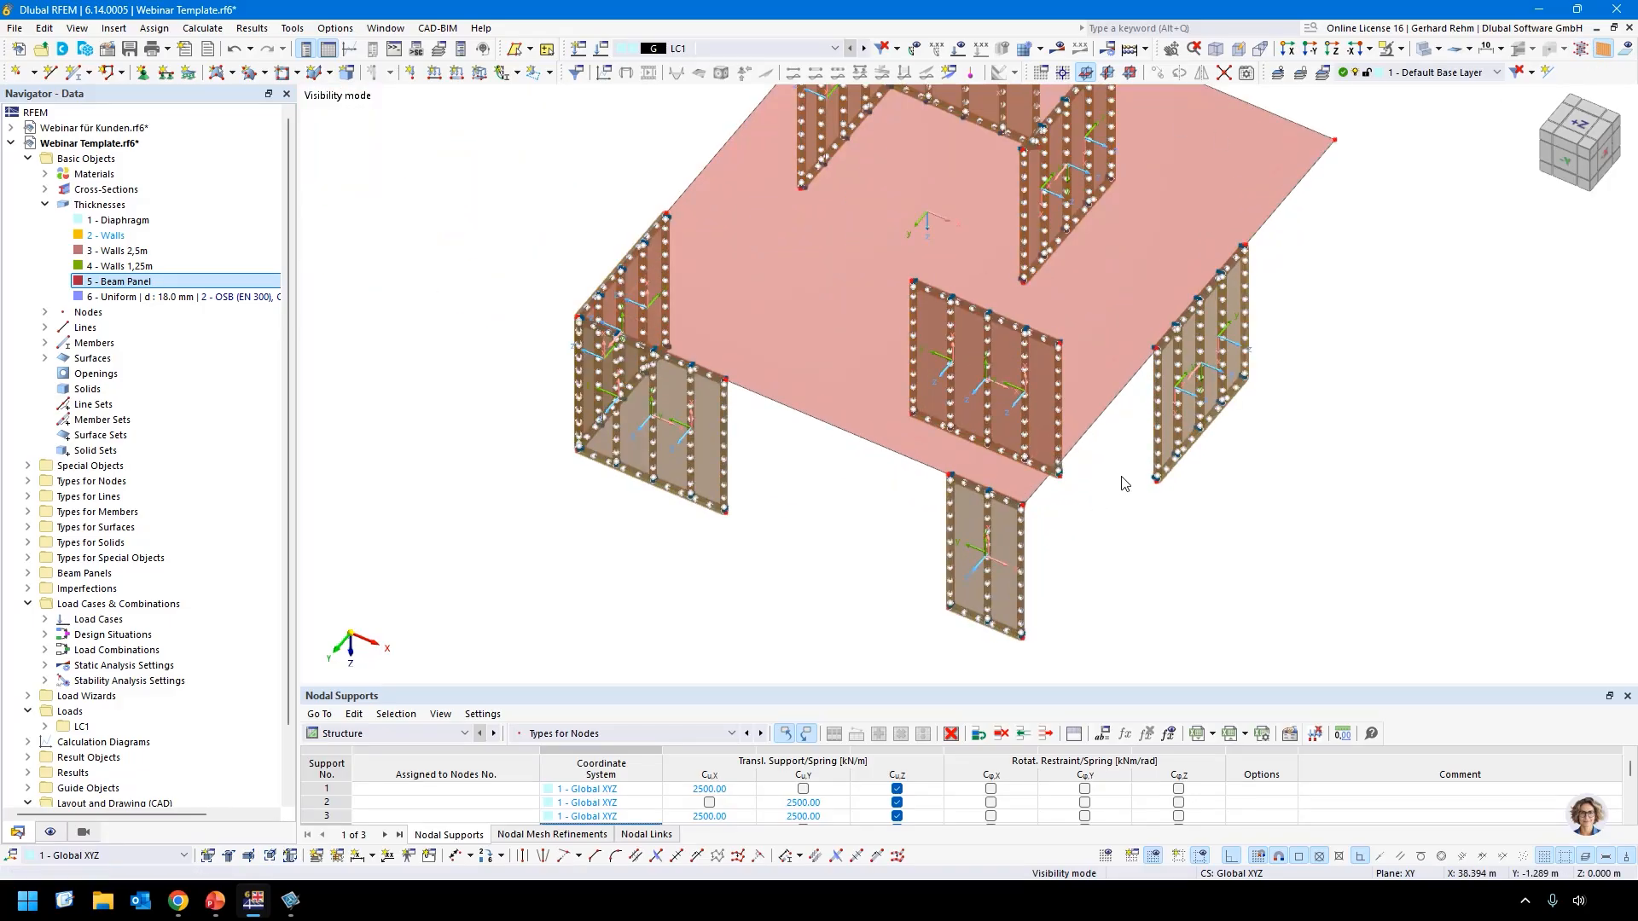
{"action": "scroll", "coordinate": [1096, 510], "scroll_direction": "down", "scroll_amount": 3}
{"action": "mouse_move", "coordinate": [1096, 512]}
{"action": "middle_mouse_down"}
{"action": "mouse_move", "coordinate": [987, 504]}
{"action": "mouse_move", "coordinate": [1101, 498]}
{"action": "mouse_move", "coordinate": [1113, 522]}
{"action": "middle_mouse_up"}
{"action": "scroll", "coordinate": [990, 340], "scroll_direction": "up", "scroll_amount": 6}
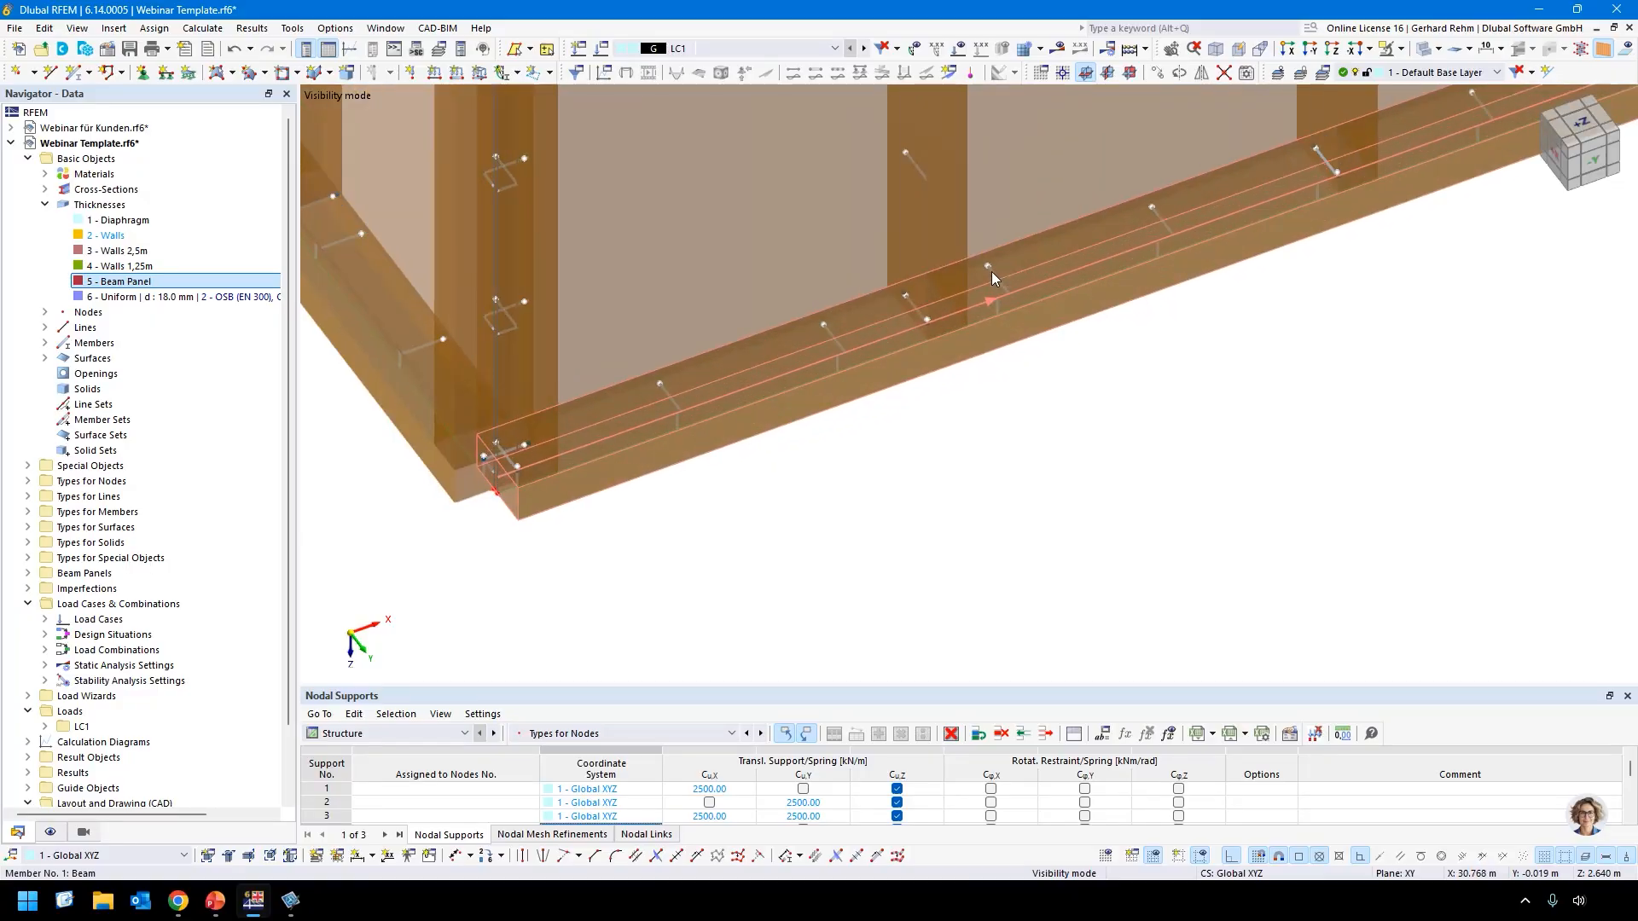
Switch the model to wireframe and inspect the spring constants of the line hinge between sheathing and bottom plate.
{"action": "left_click", "coordinate": [1422, 50]}
{"action": "left_click", "coordinate": [1423, 49]}
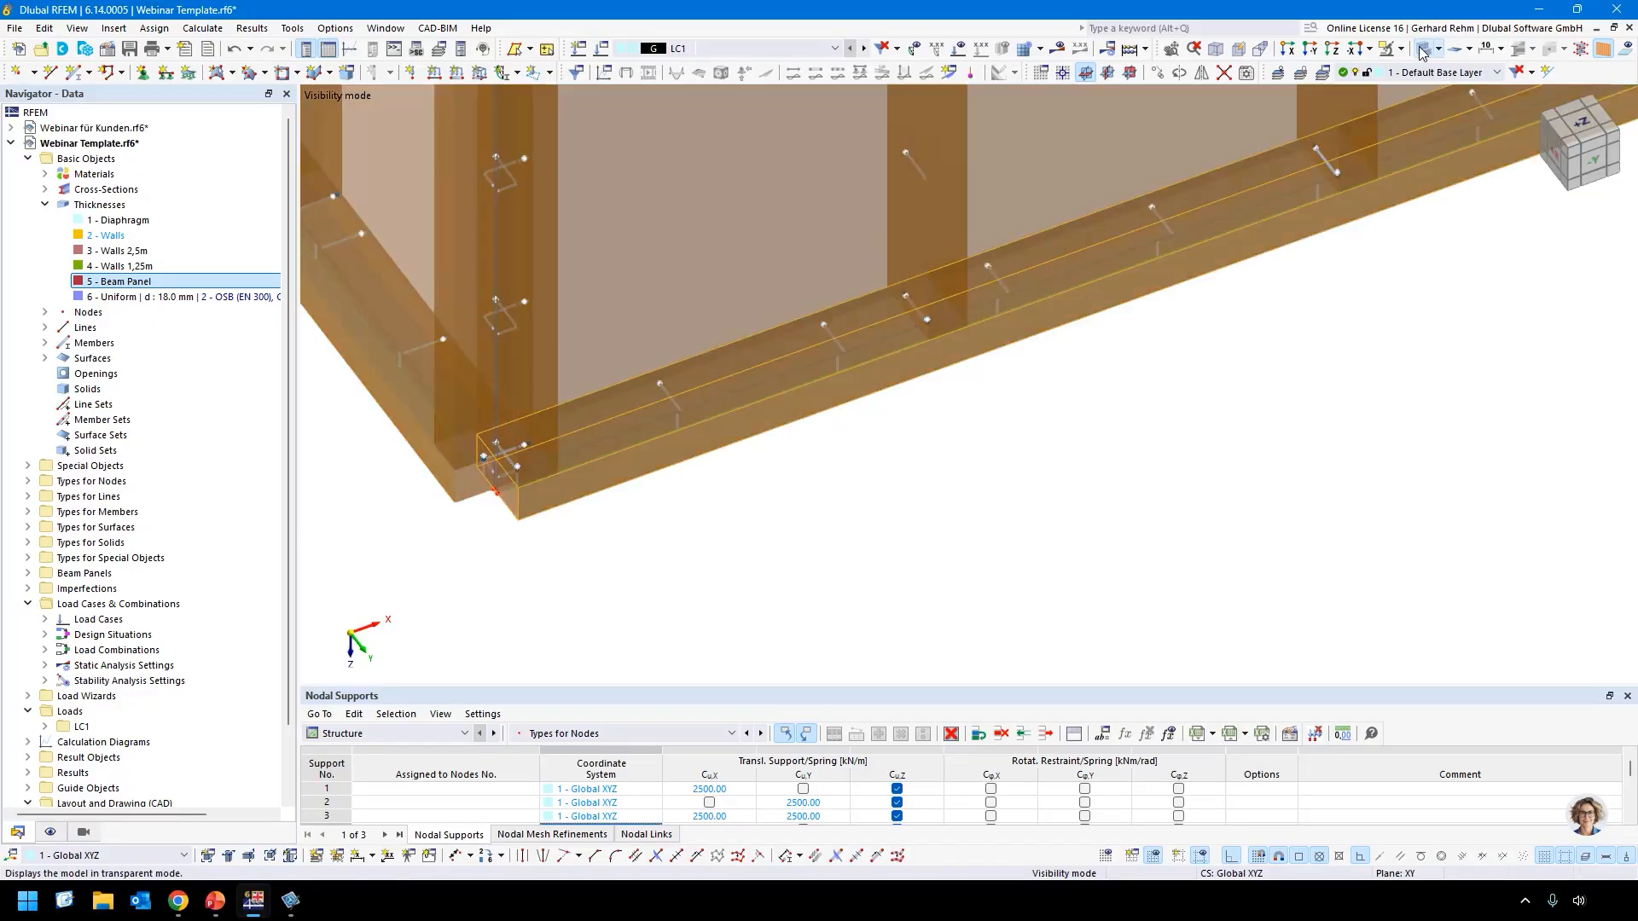
{"action": "double_click", "coordinate": [992, 279]}
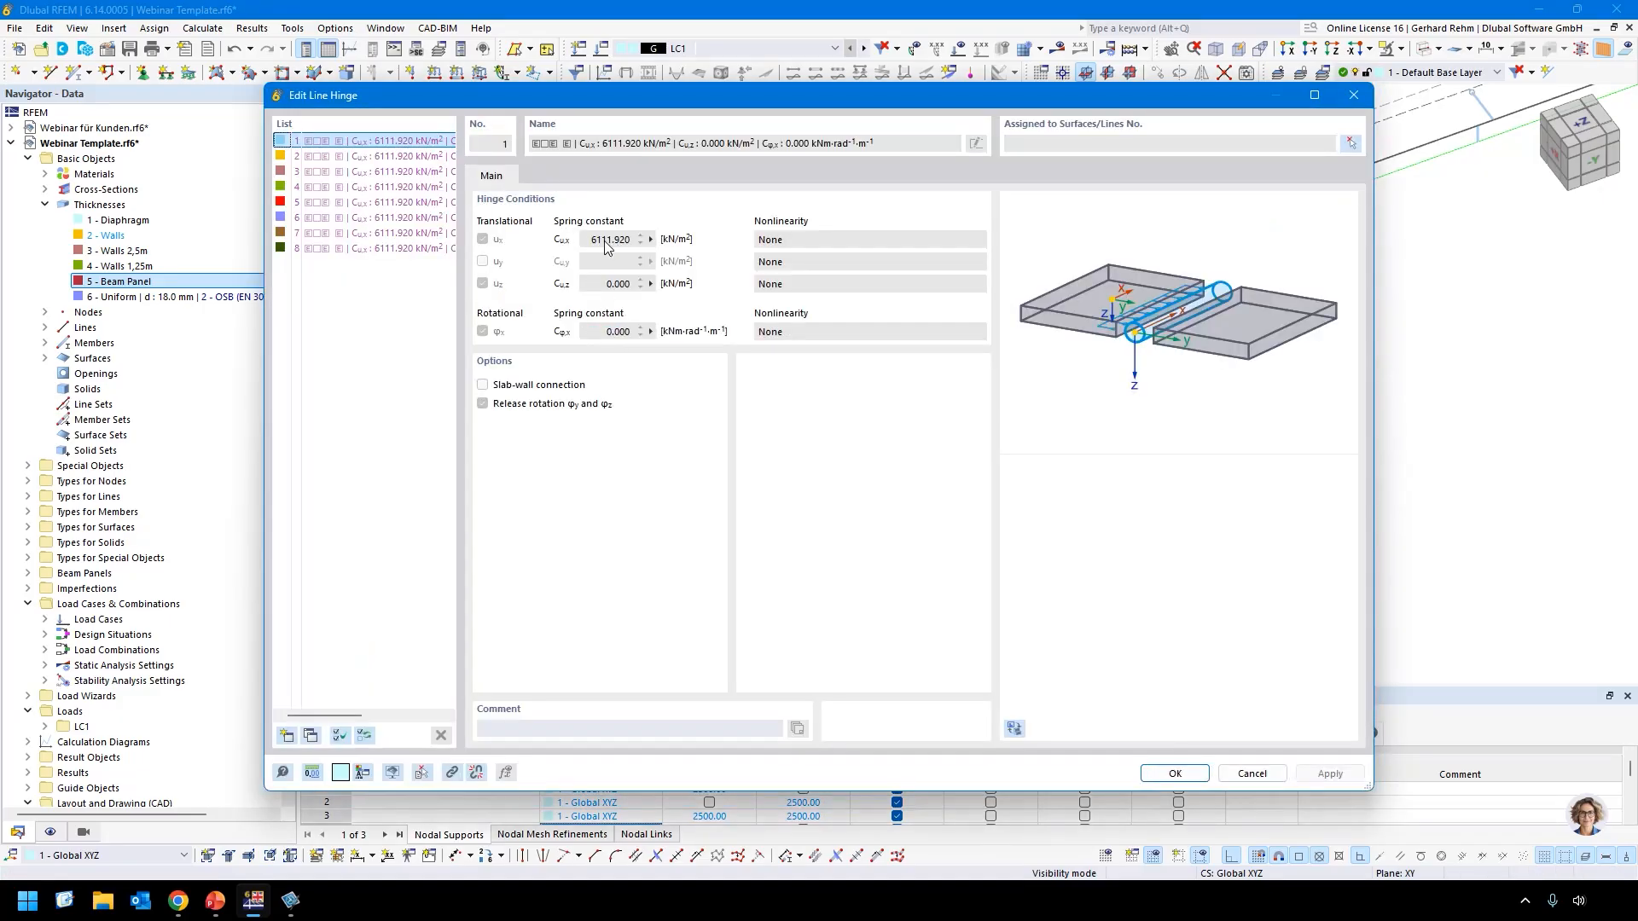
{"action": "left_click", "coordinate": [1252, 773]}
{"action": "left_click", "coordinate": [1028, 697]}
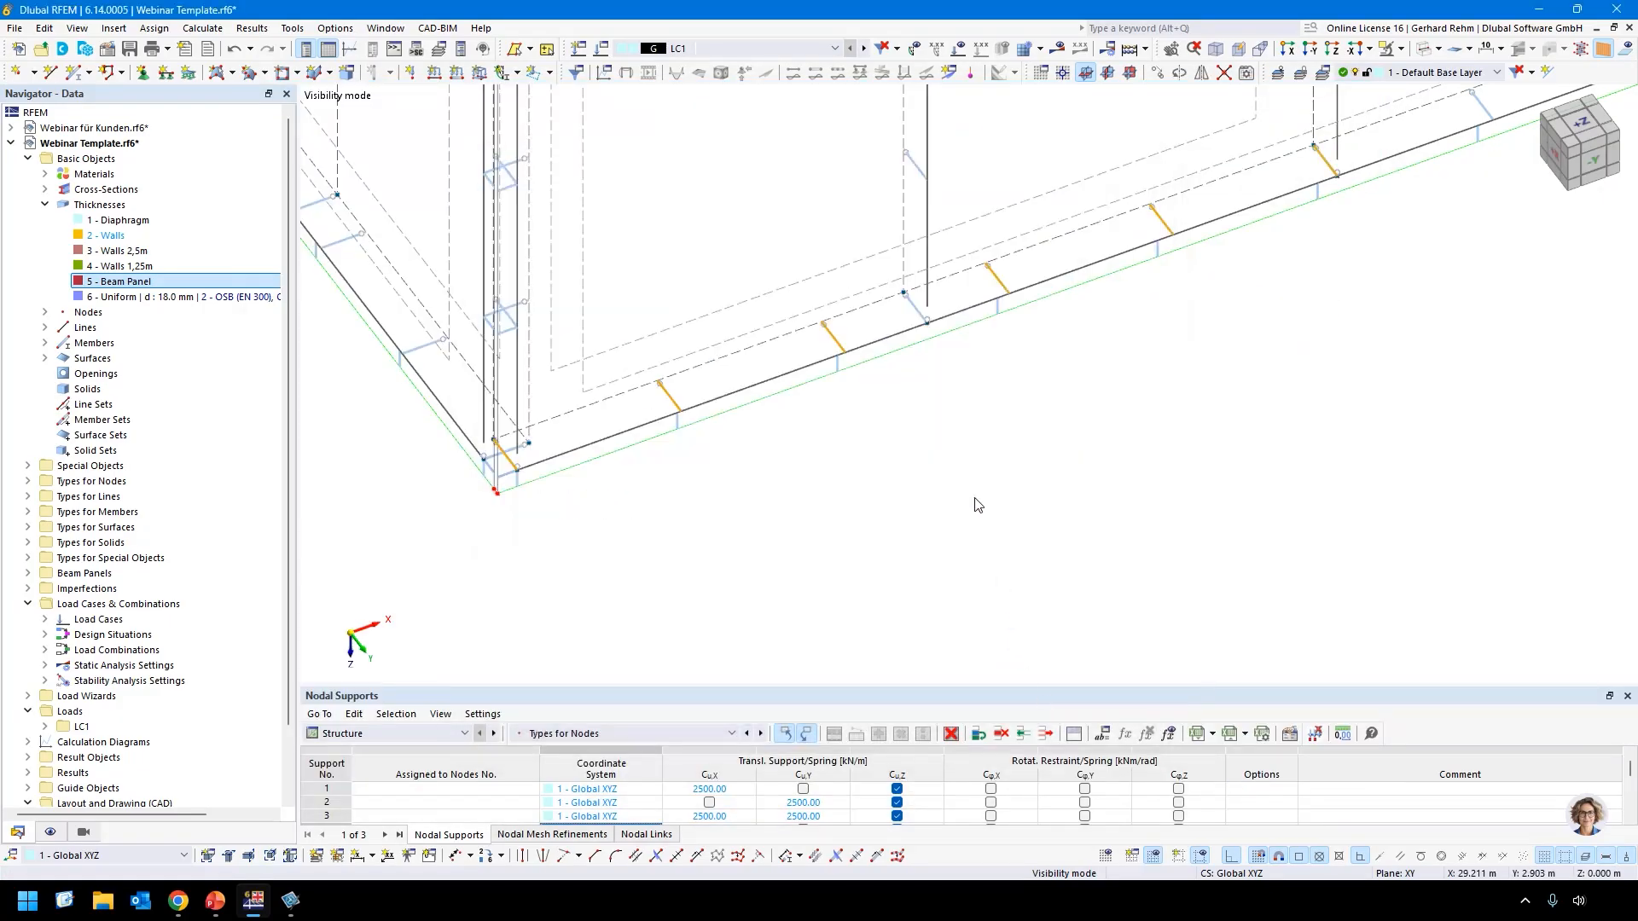
Recalculate load case LC1 from the surface model display, show the results and hide the surfaces' local axis systems.
{"action": "scroll", "coordinate": [976, 505], "scroll_direction": "down", "scroll_amount": 5}
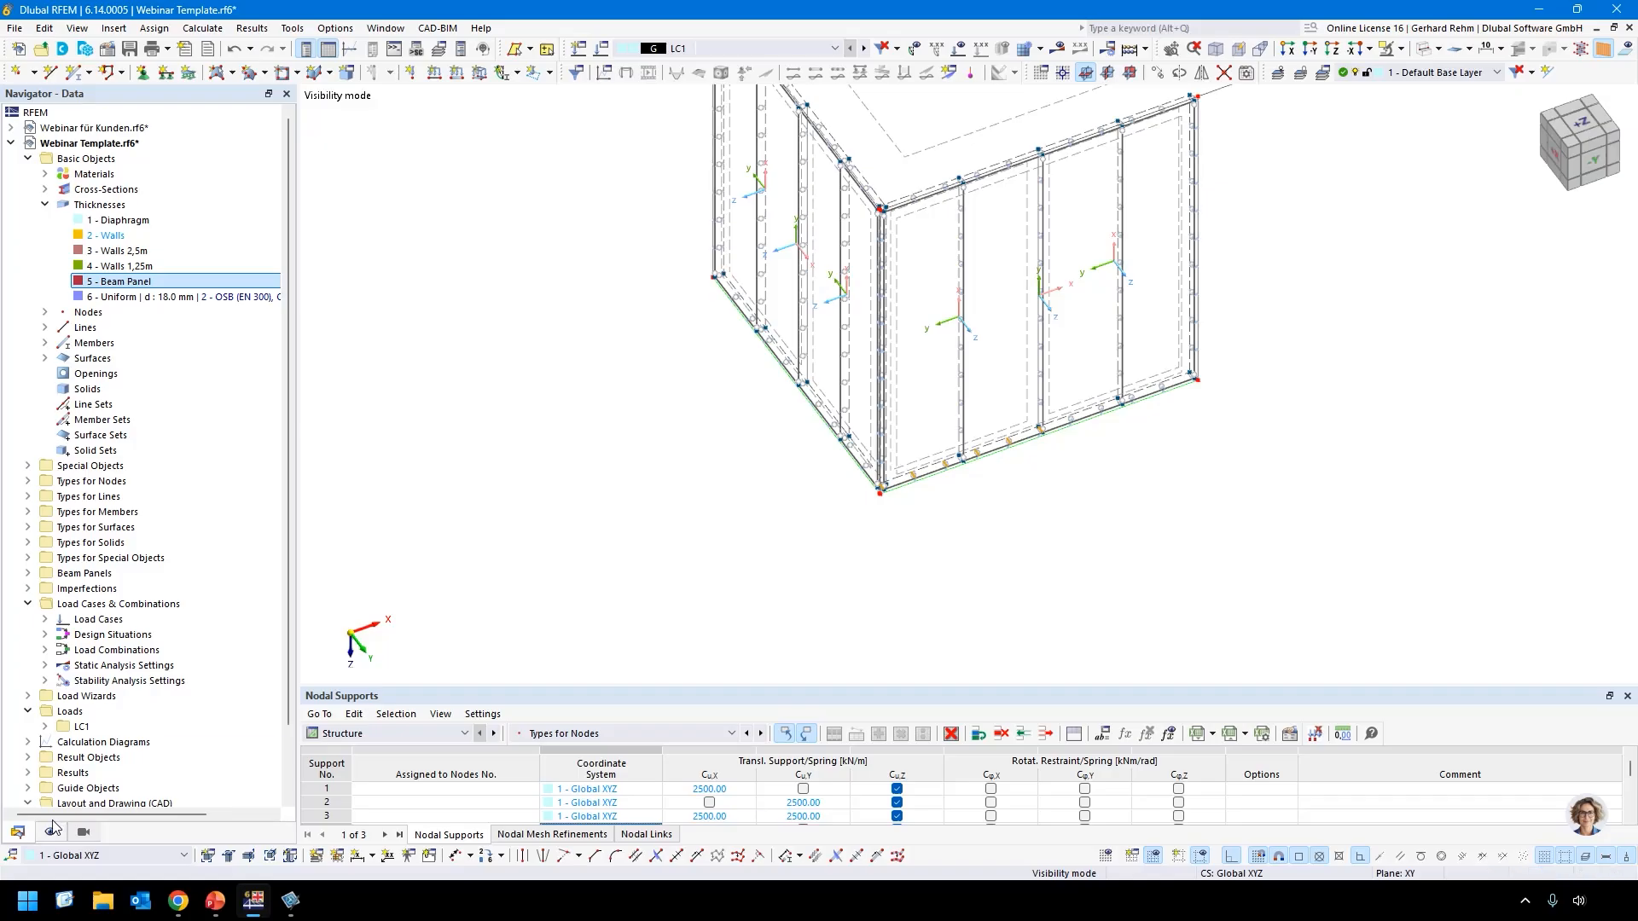
{"action": "scroll", "coordinate": [990, 471], "scroll_direction": "down", "scroll_amount": 5}
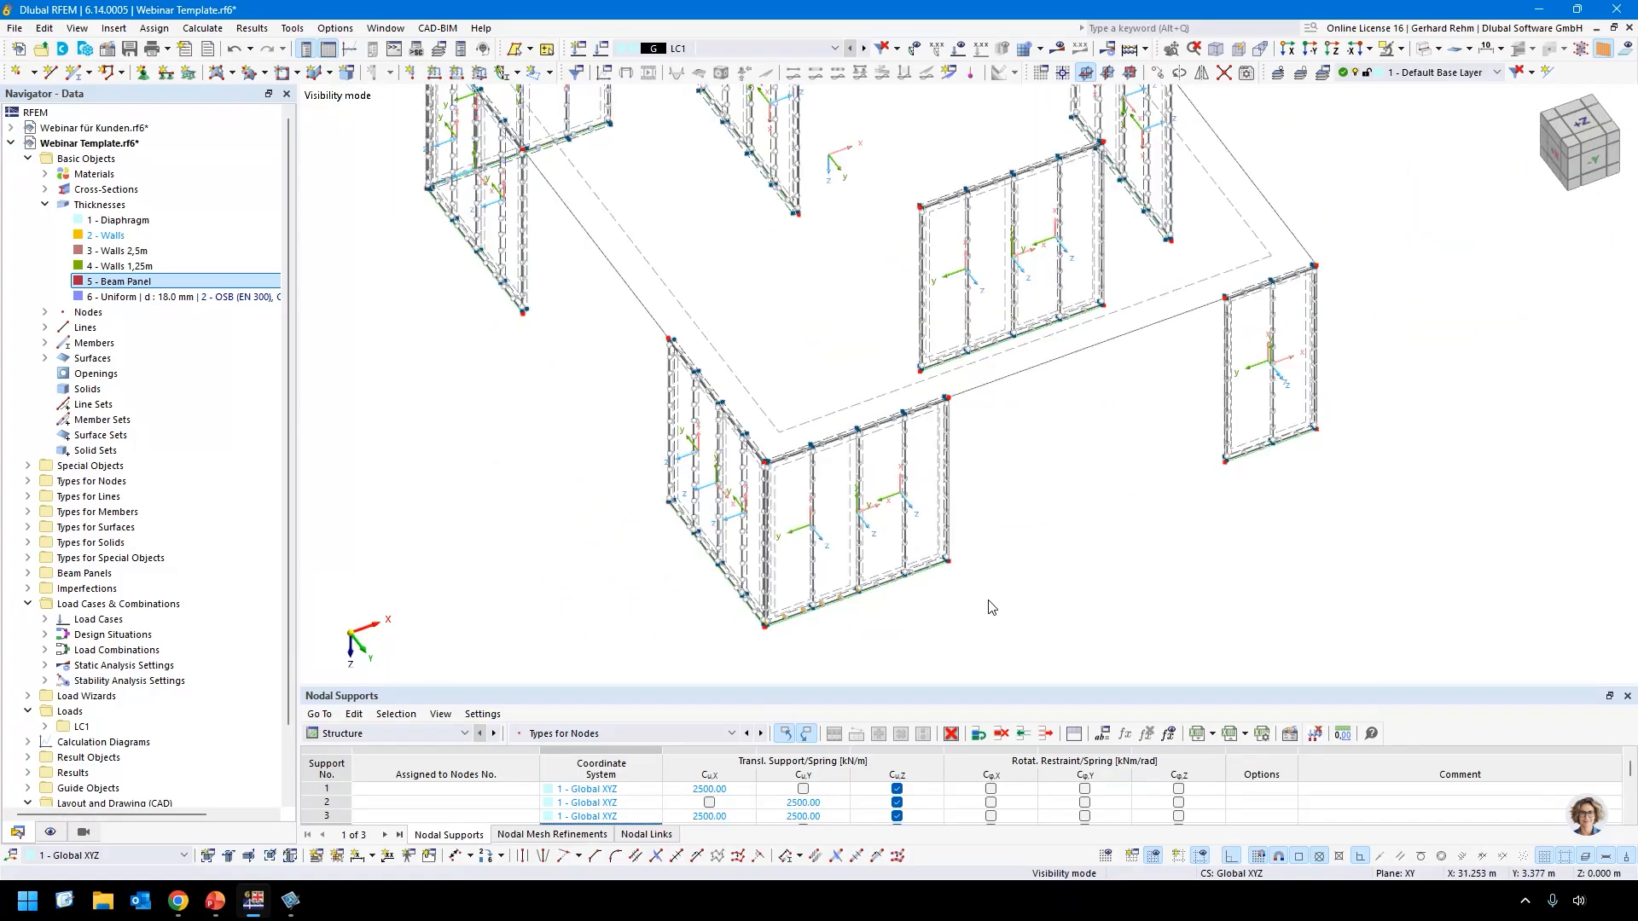
{"action": "scroll", "coordinate": [990, 607], "scroll_direction": "down", "scroll_amount": 3}
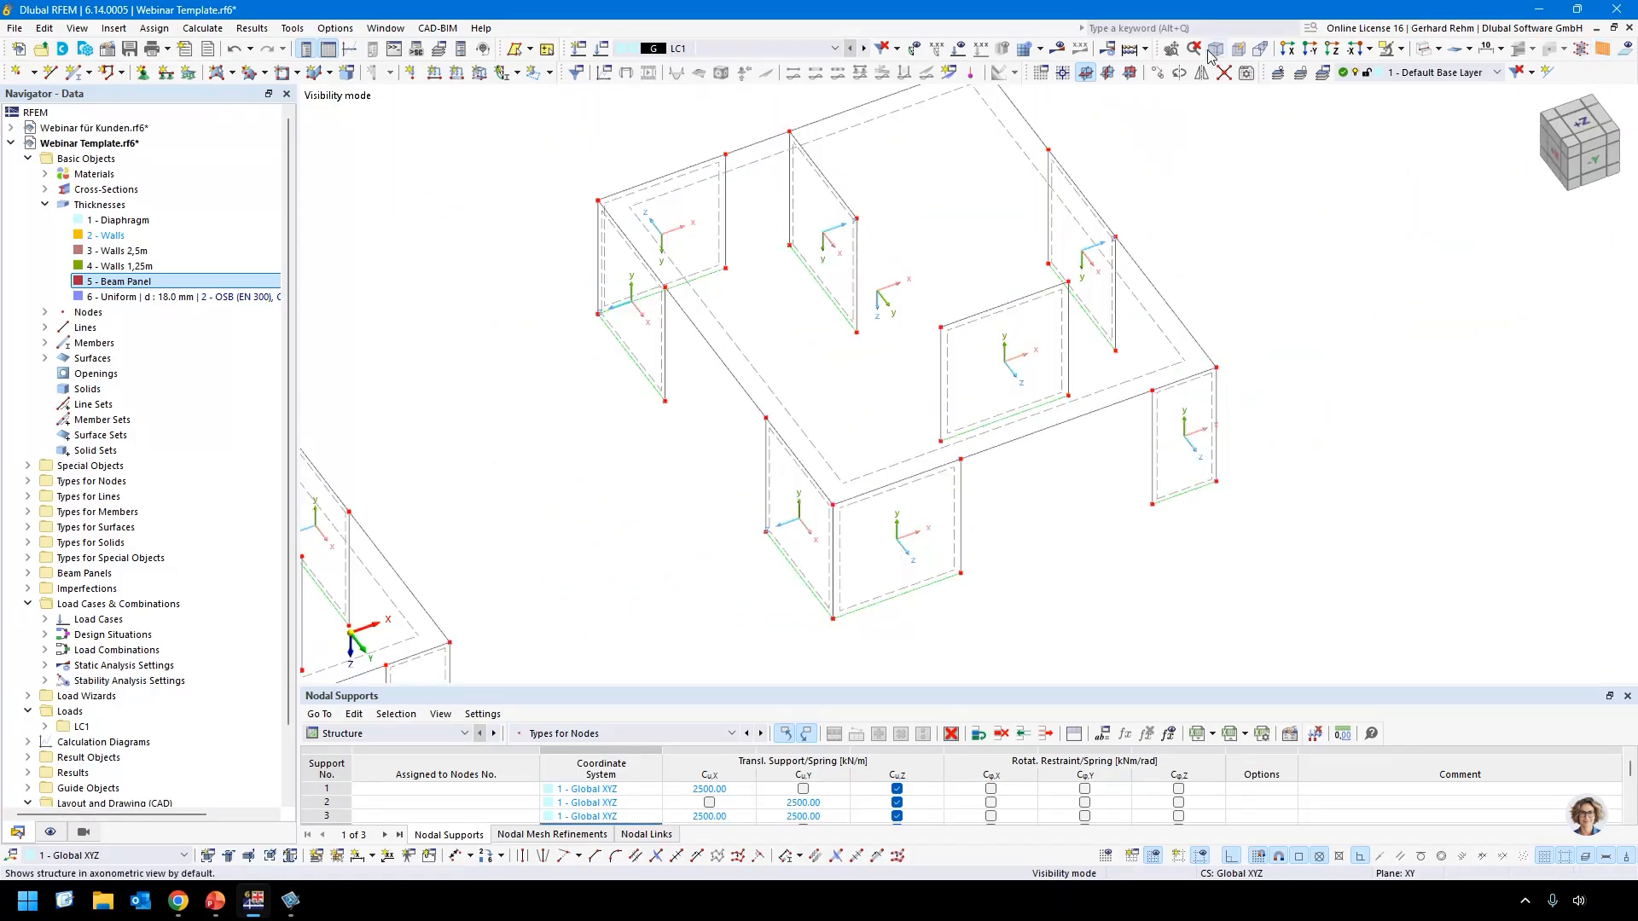
{"action": "left_click", "coordinate": [1058, 48]}
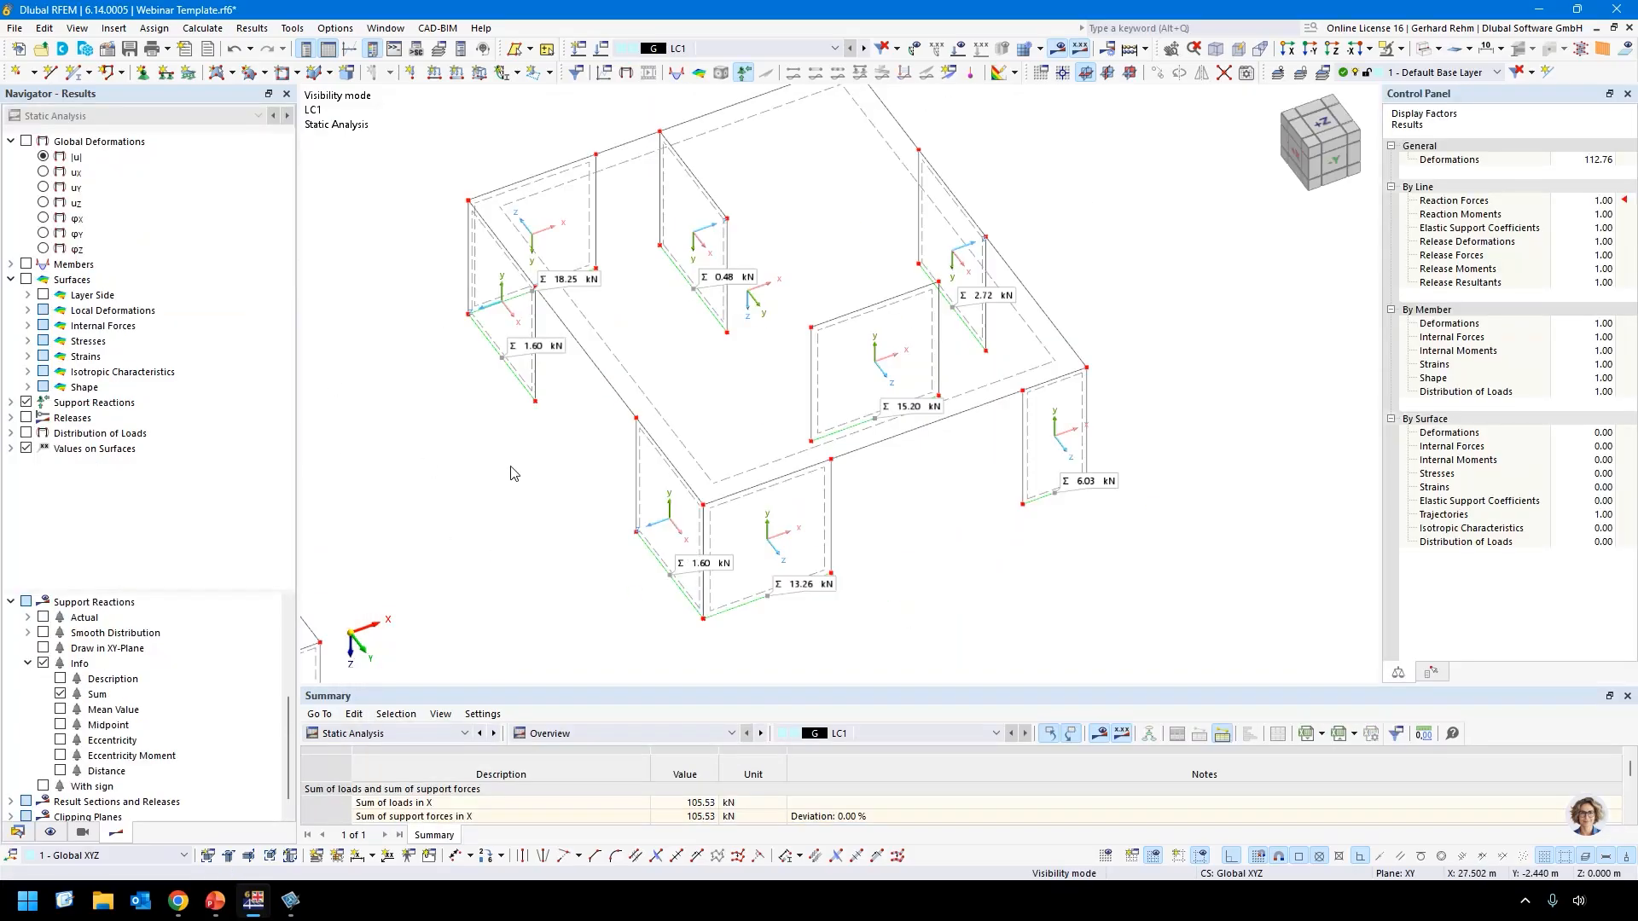
{"action": "right_click", "coordinate": [641, 512]}
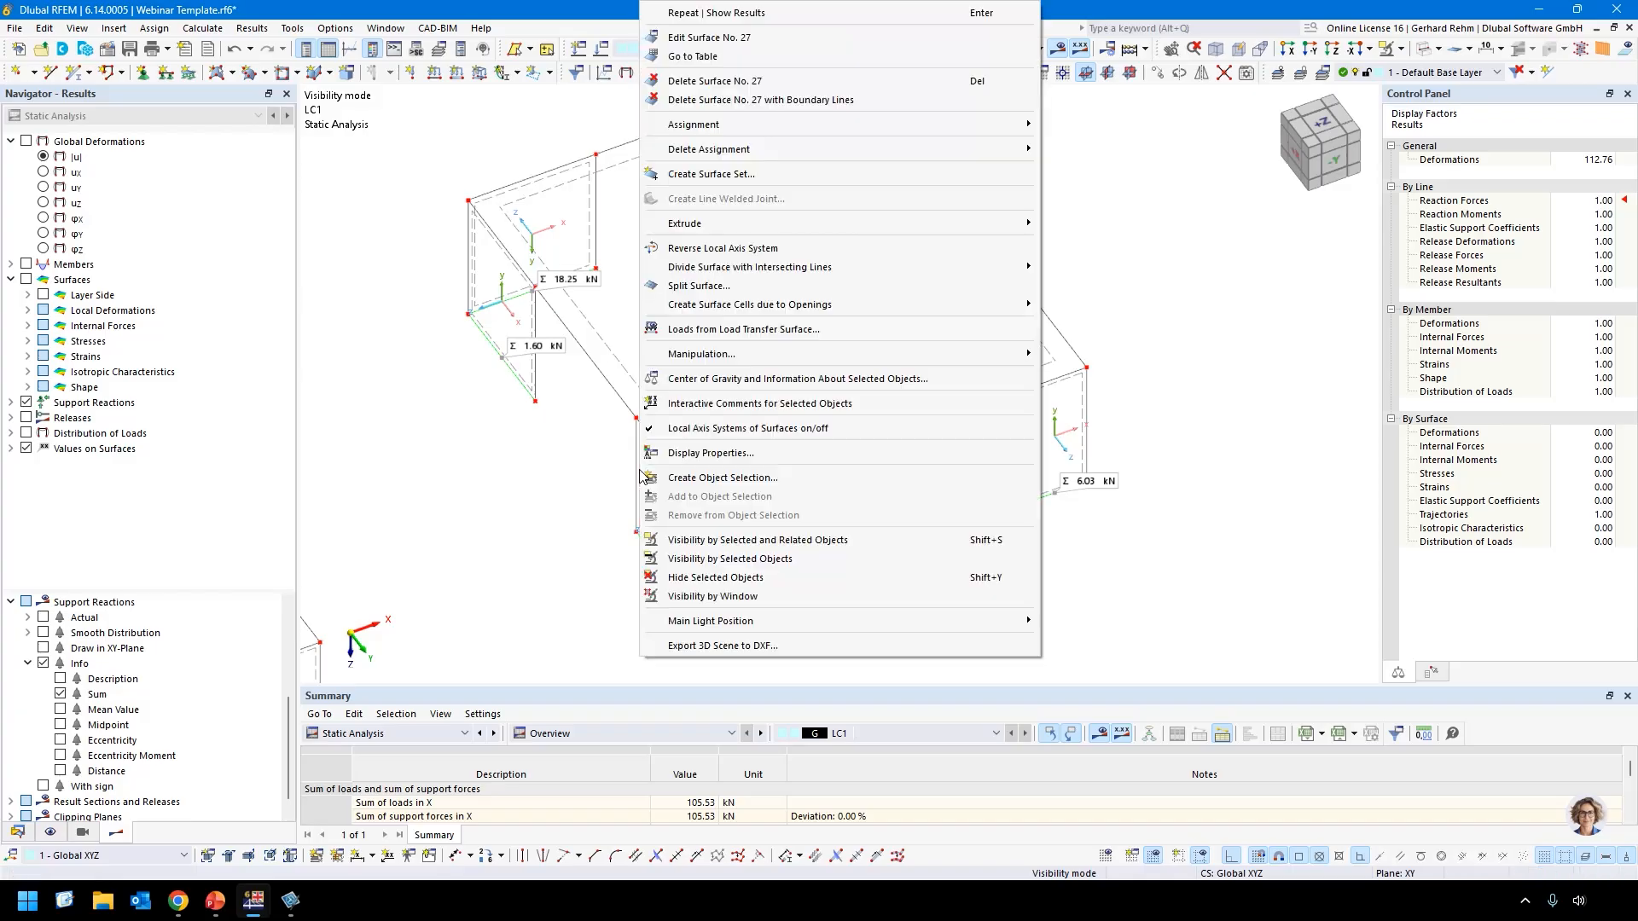
{"action": "left_click", "coordinate": [725, 428]}
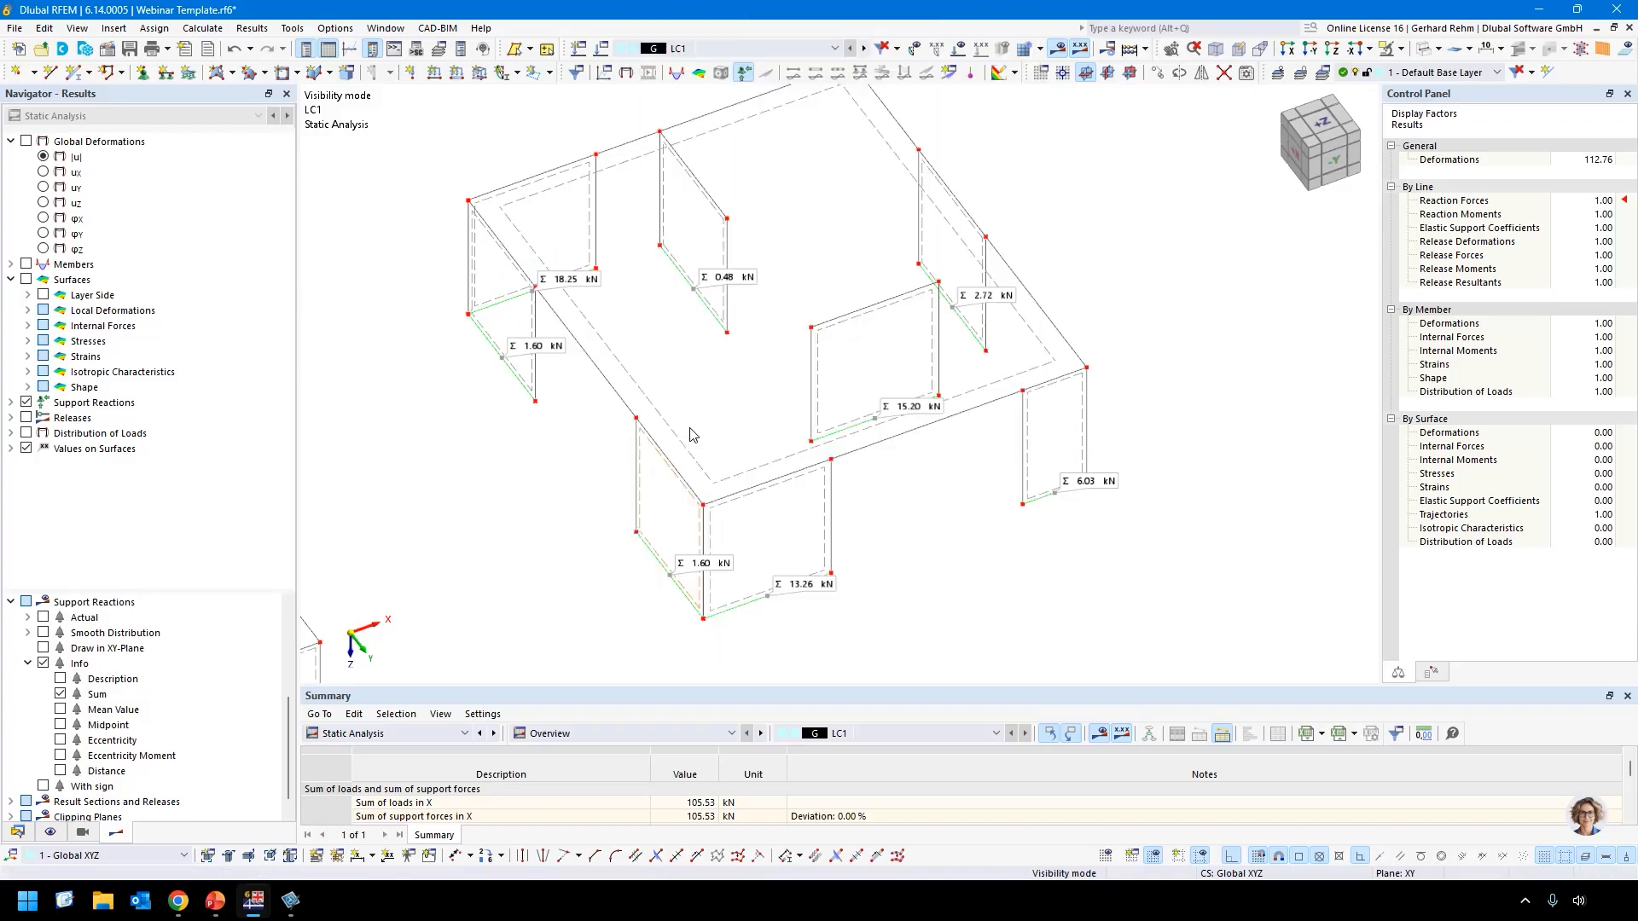
Compare the wall support forces of both structures in plan view and display their global deformations |u|.
{"action": "key", "text": "ctrl+3"}
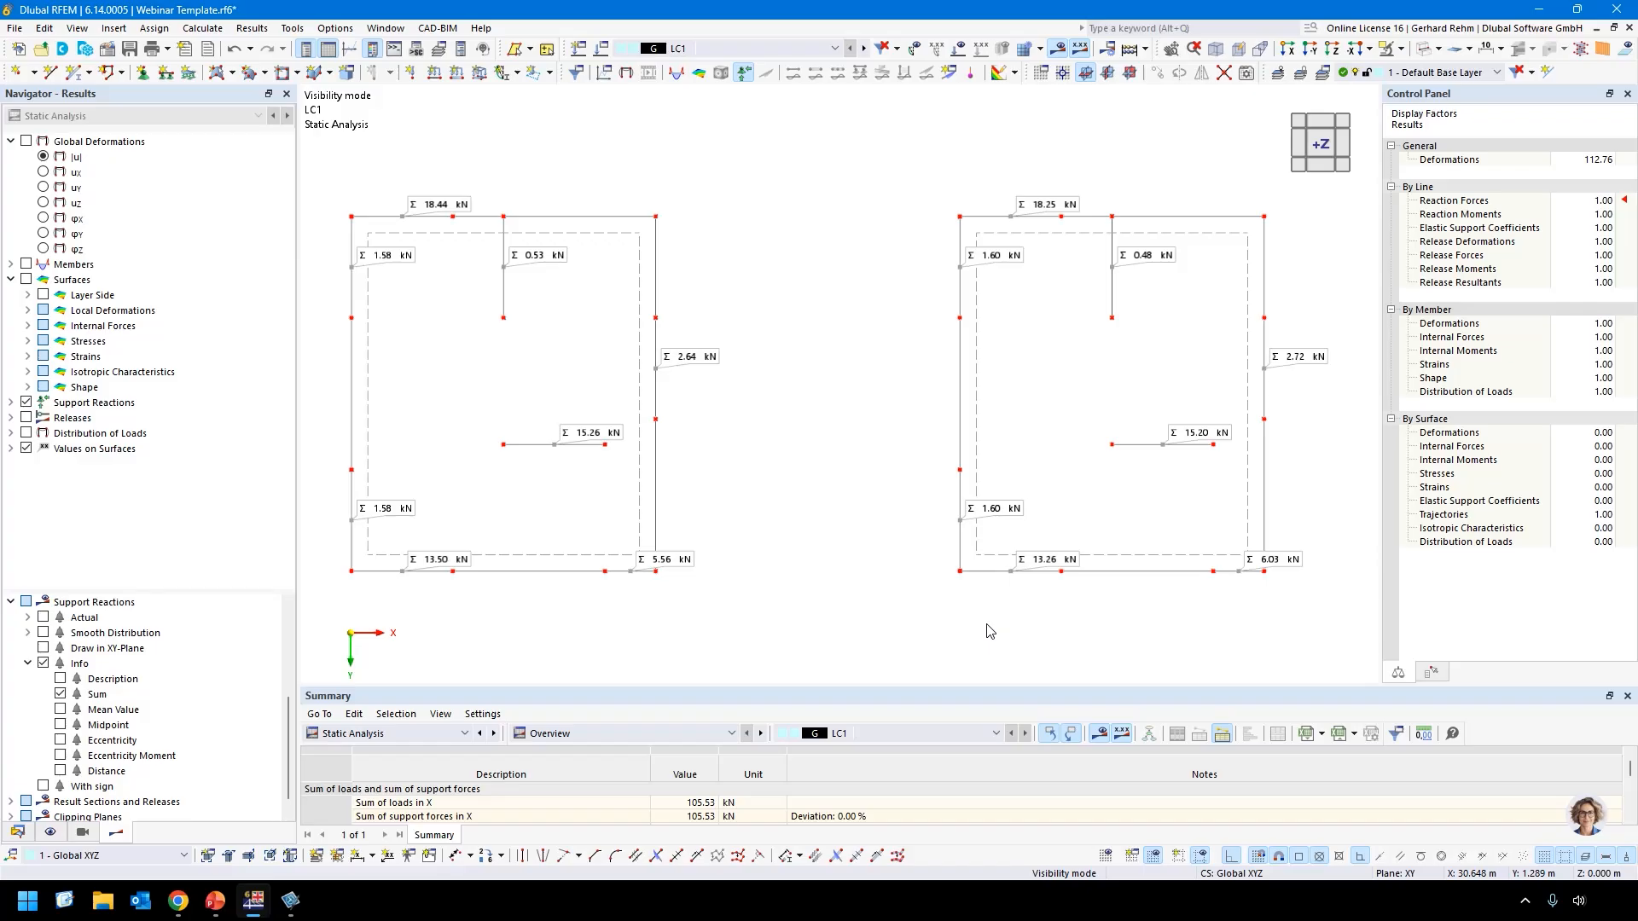
{"action": "scroll", "coordinate": [869, 505], "scroll_direction": "down", "scroll_amount": 1}
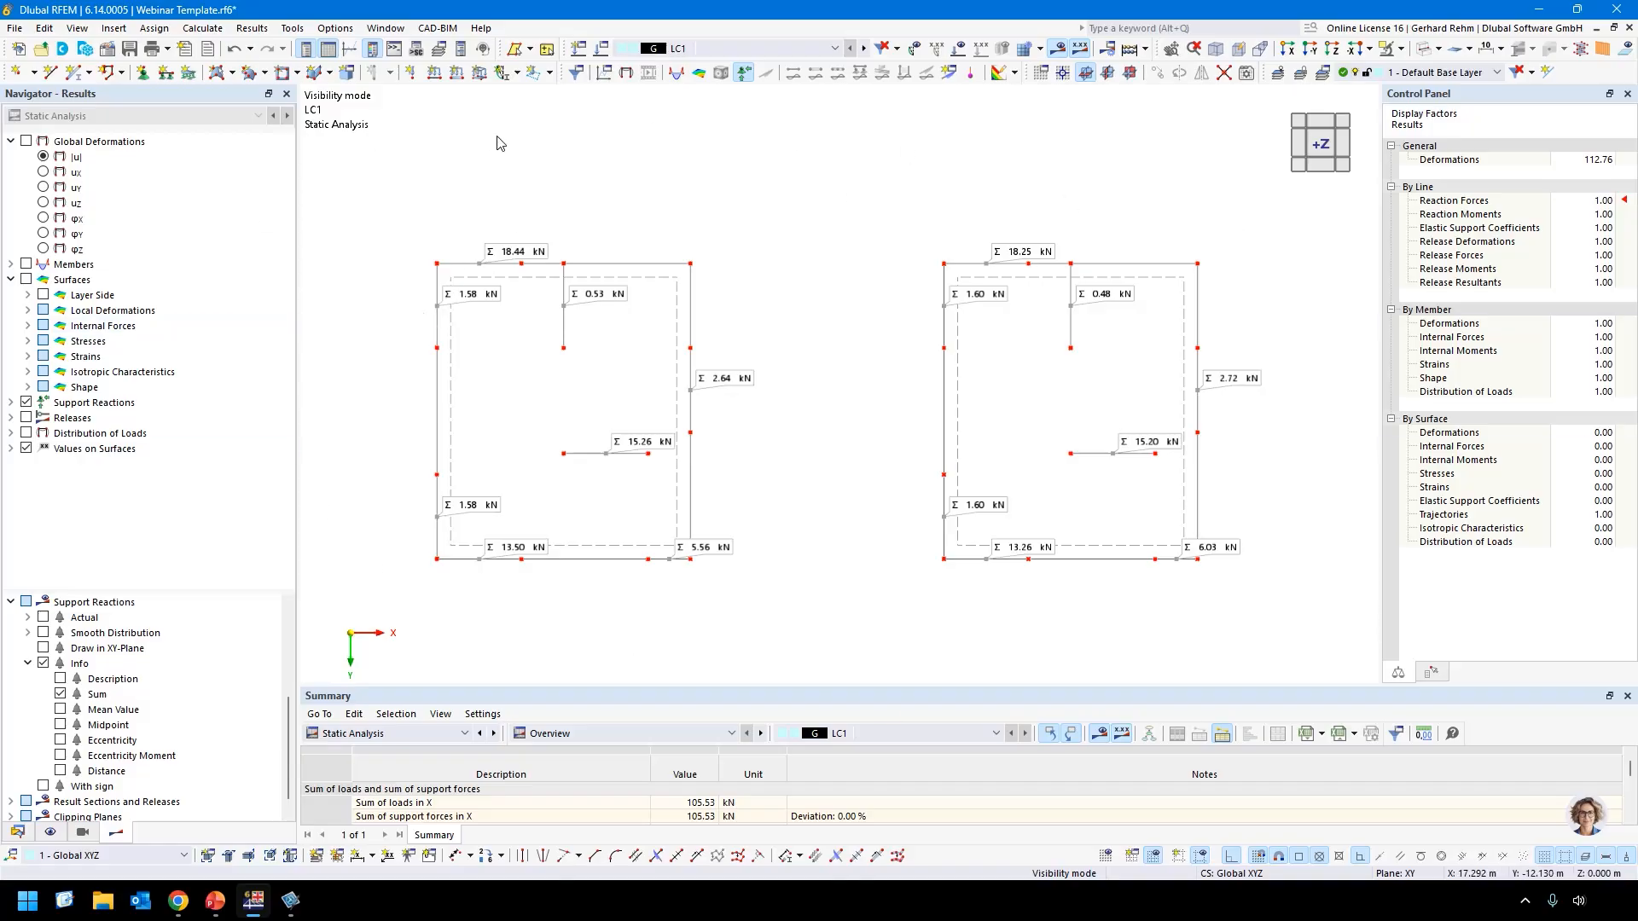
{"action": "left_click", "coordinate": [43, 157]}
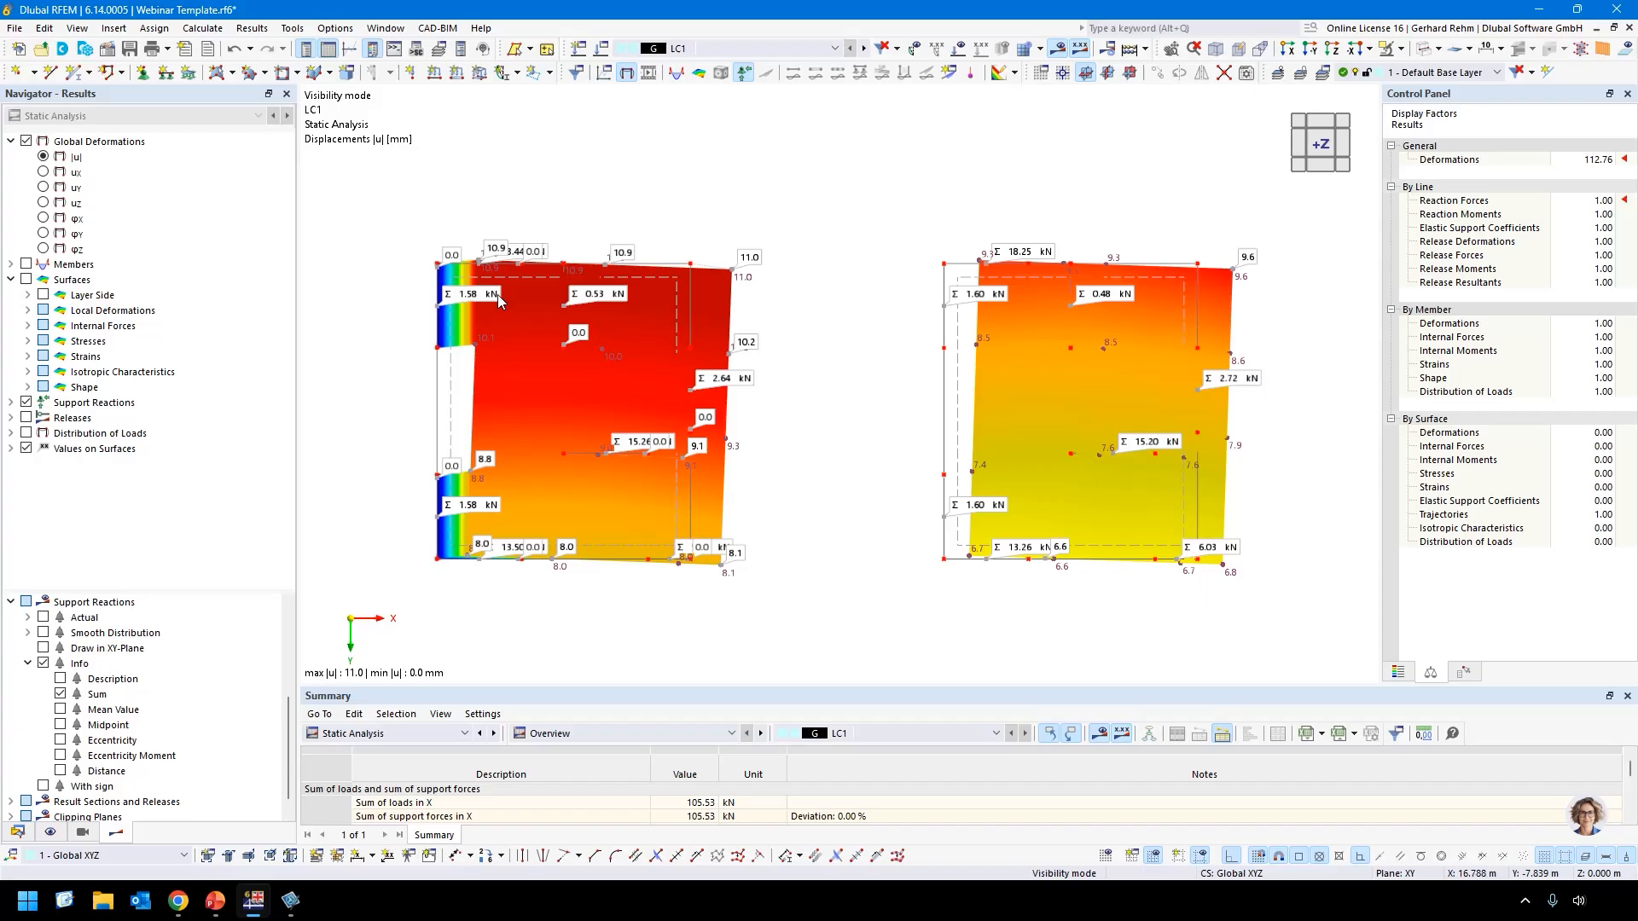
Turn on the display of Types for Lines so the line supports under both buildings show in an isometric view.
{"action": "middle_click_drag", "start_coordinate": [737, 580], "coordinate": [711, 365], "text": "ctrl"}
{"action": "right_click", "coordinate": [710, 365]}
{"action": "left_click", "coordinate": [615, 580]}
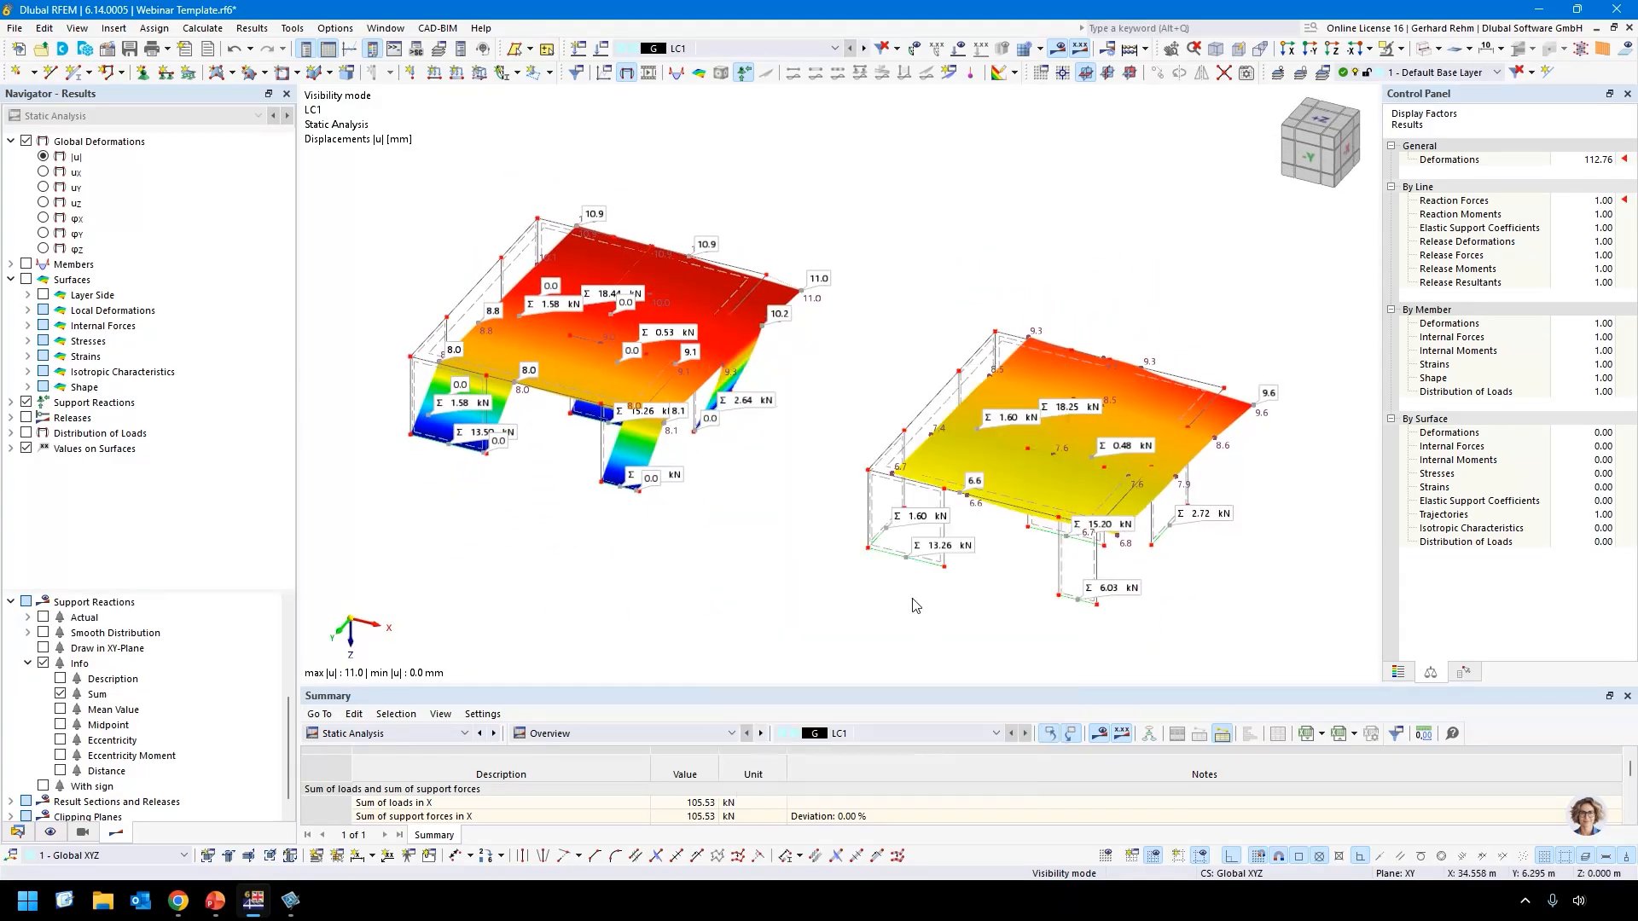
{"action": "scroll", "coordinate": [904, 554], "scroll_direction": "up", "scroll_amount": 5}
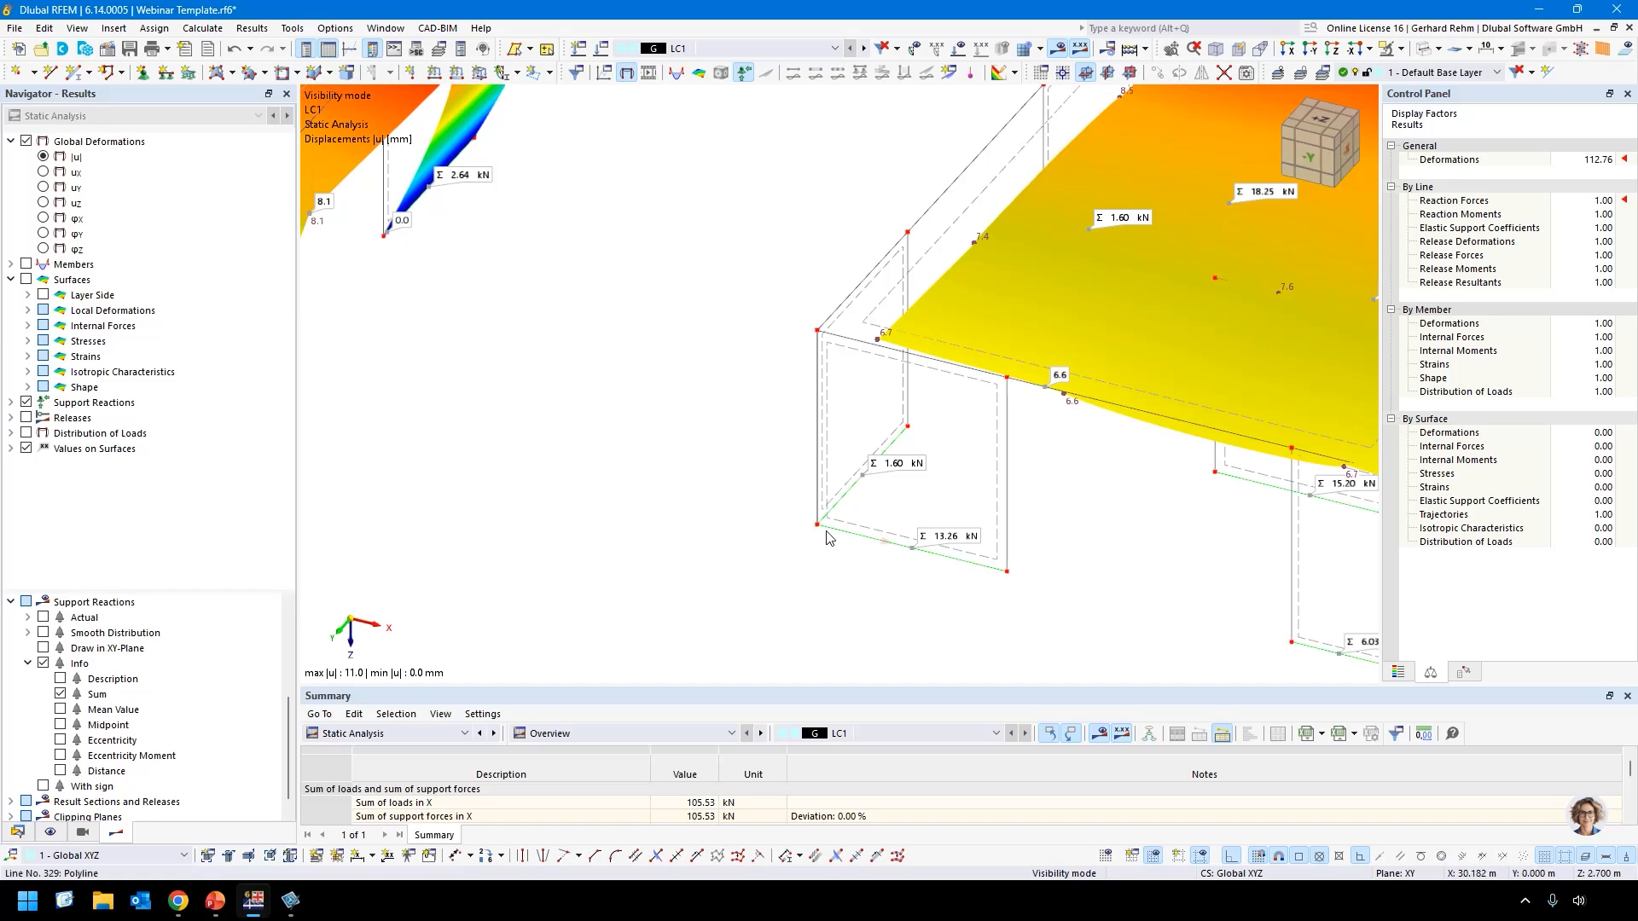
{"action": "scroll", "coordinate": [826, 537], "scroll_direction": "down", "scroll_amount": 2}
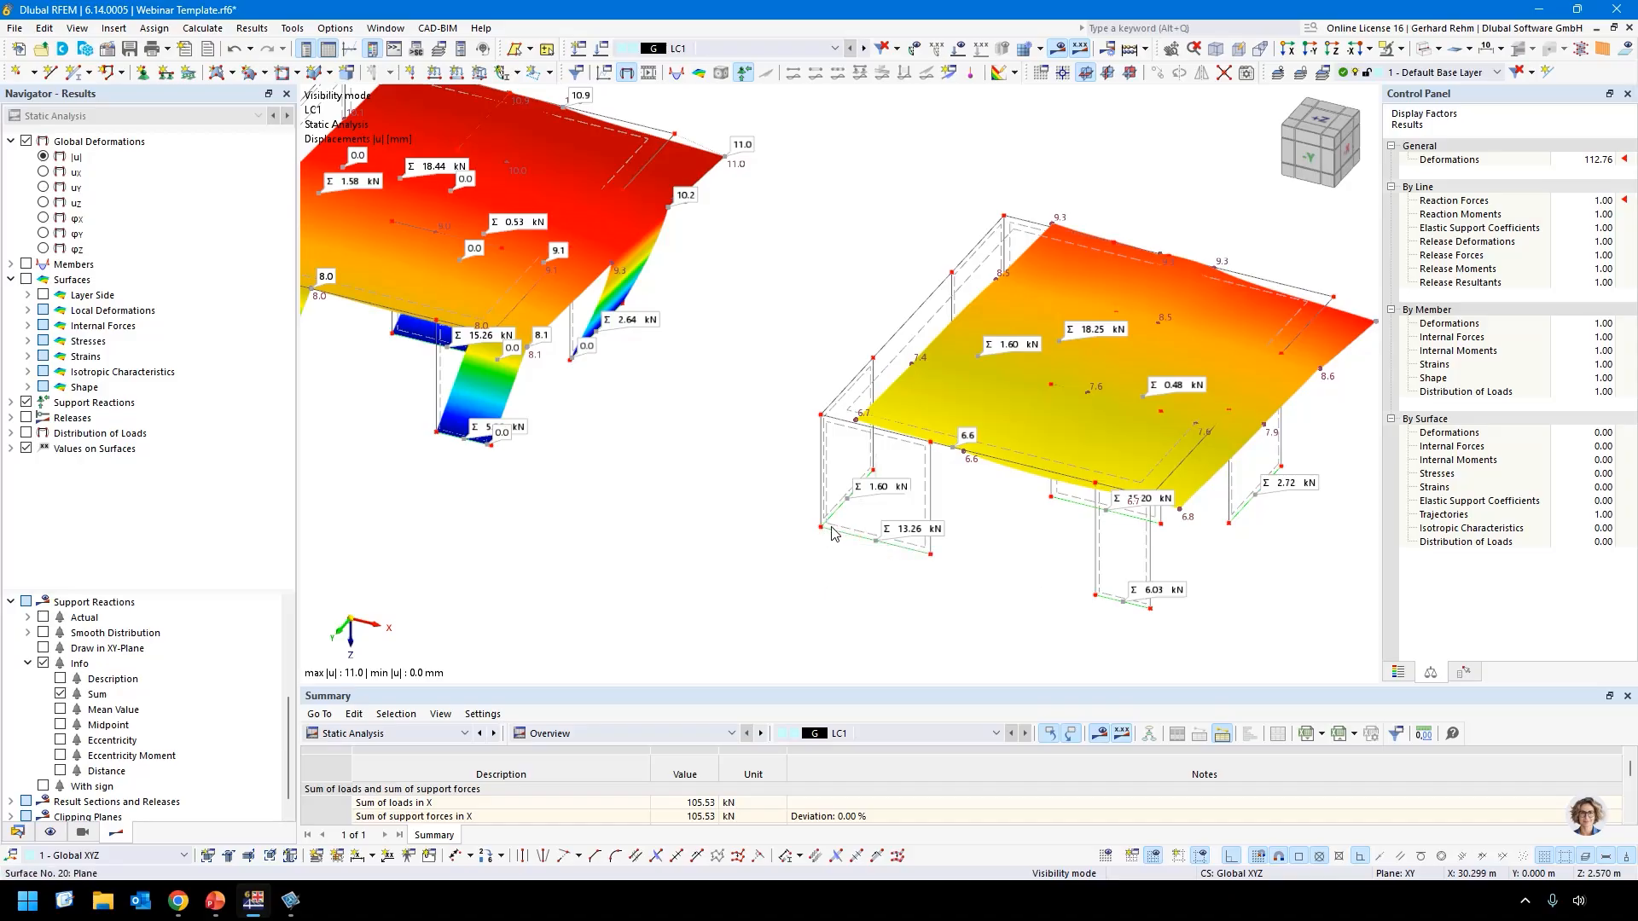
{"action": "scroll", "coordinate": [824, 535], "scroll_direction": "up", "scroll_amount": 4}
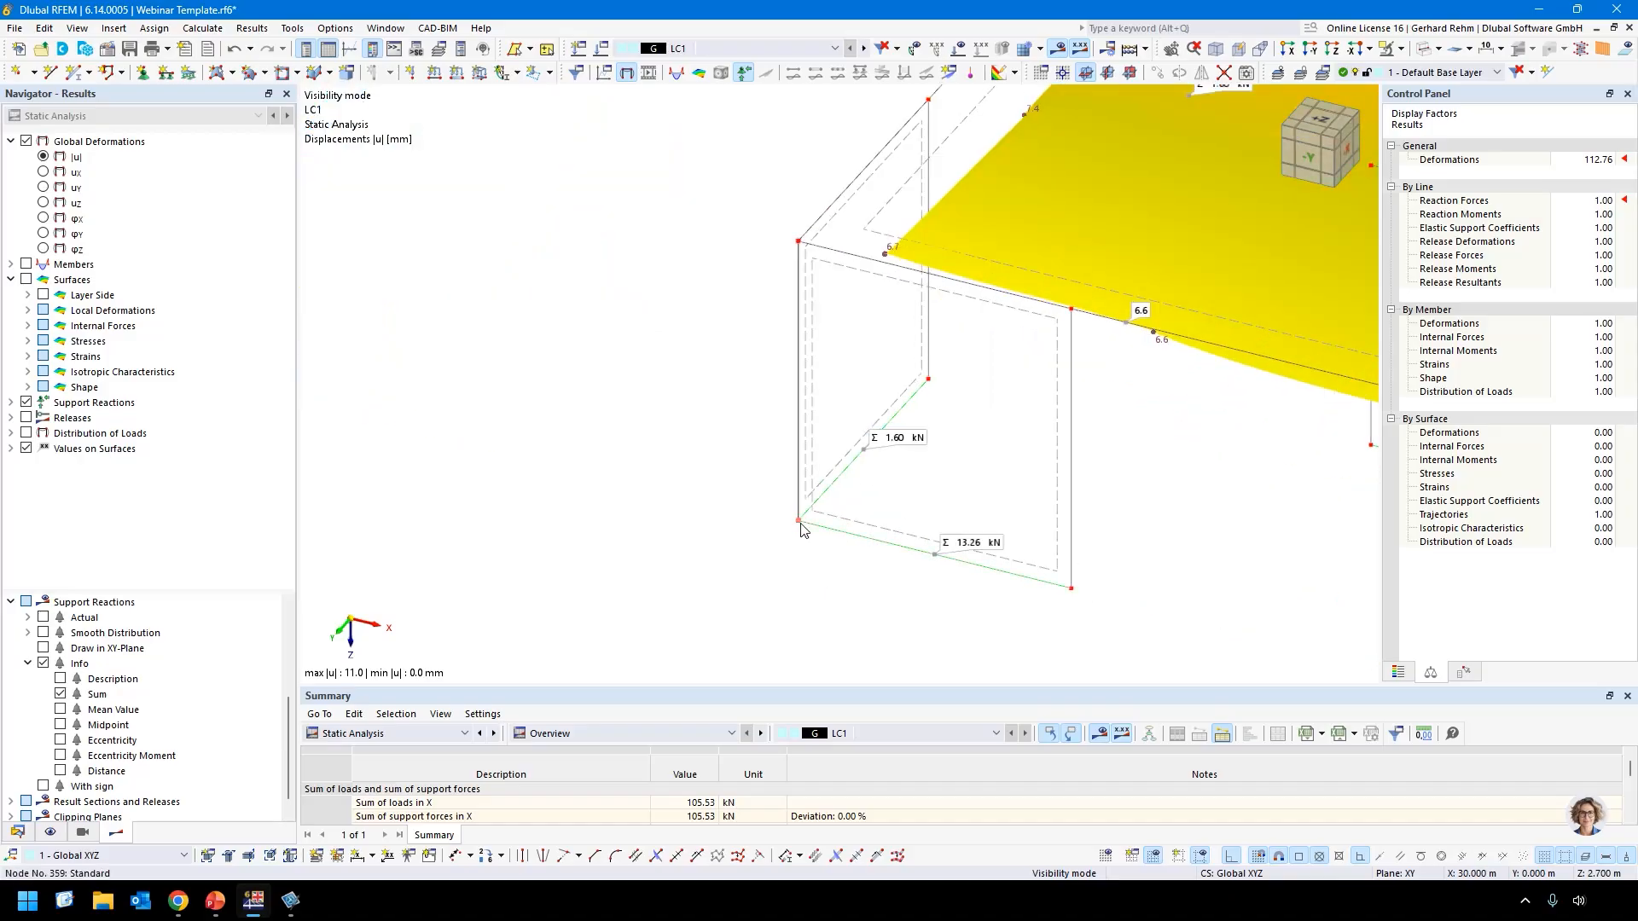
{"action": "scroll", "coordinate": [801, 529], "scroll_direction": "down", "scroll_amount": 3}
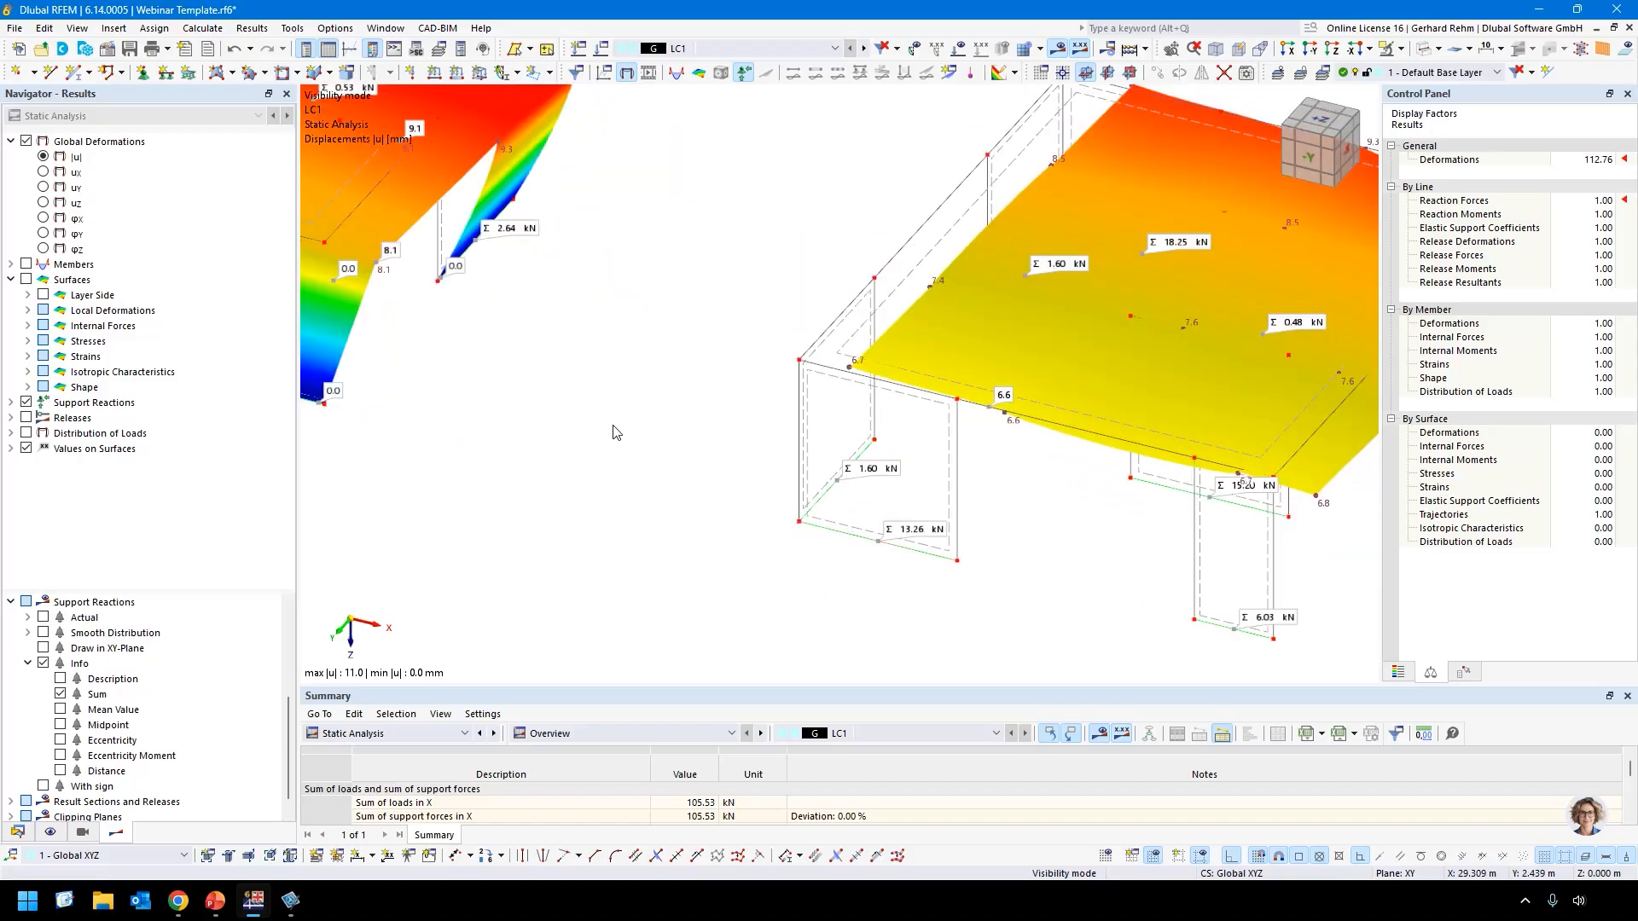
{"action": "left_click", "coordinate": [50, 832]}
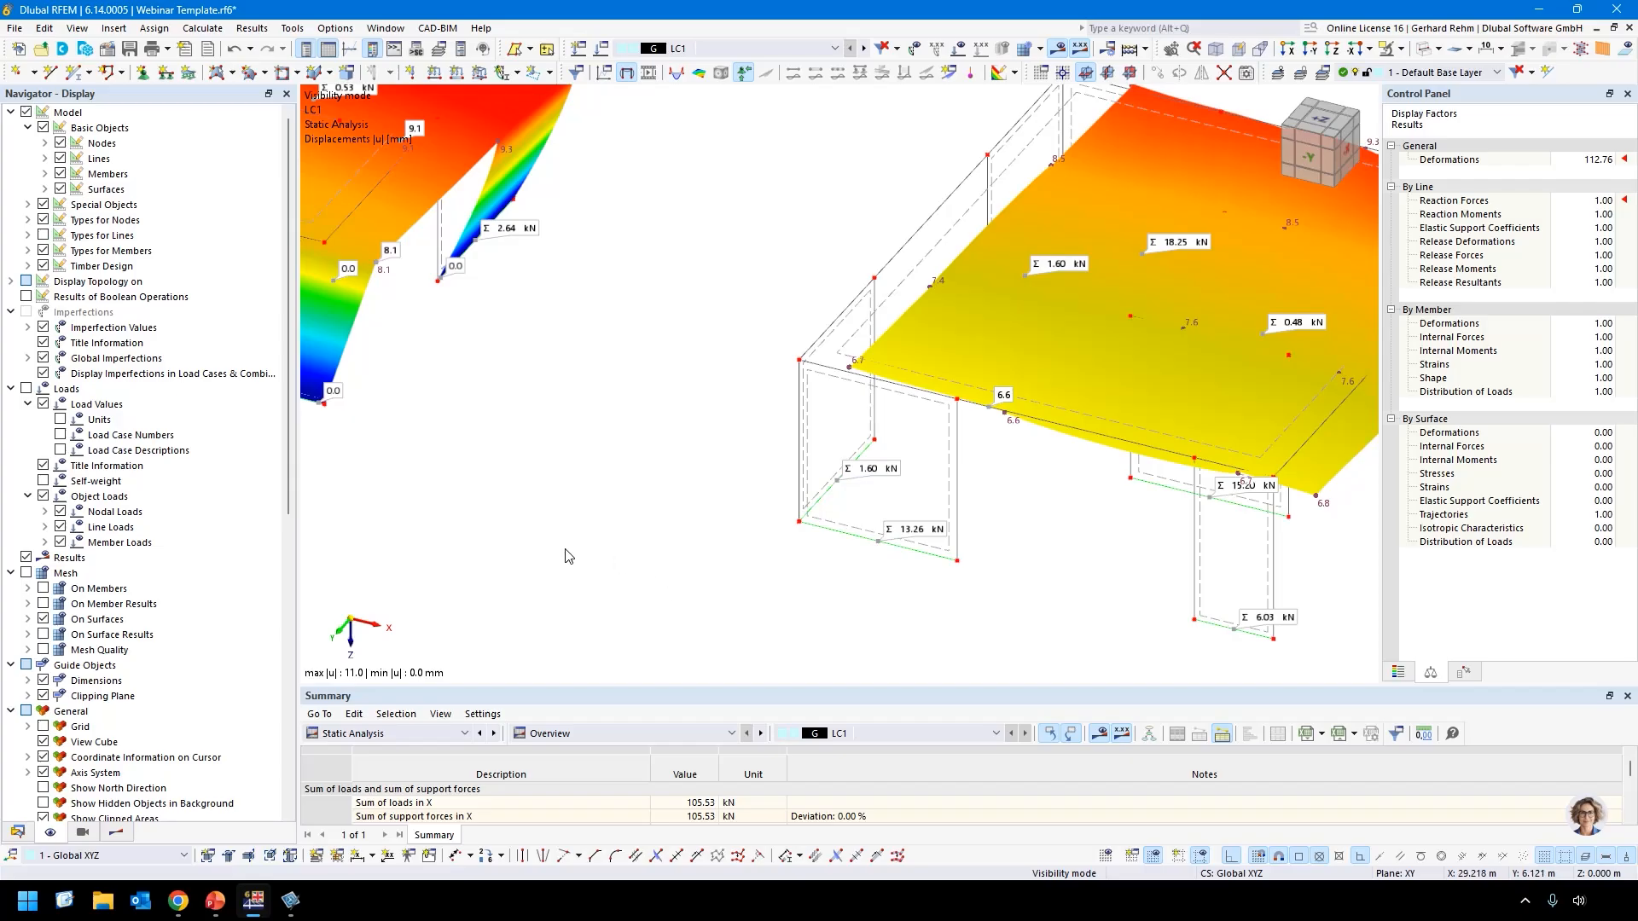
{"action": "middle_click_drag", "start_coordinate": [740, 499], "coordinate": [591, 466]}
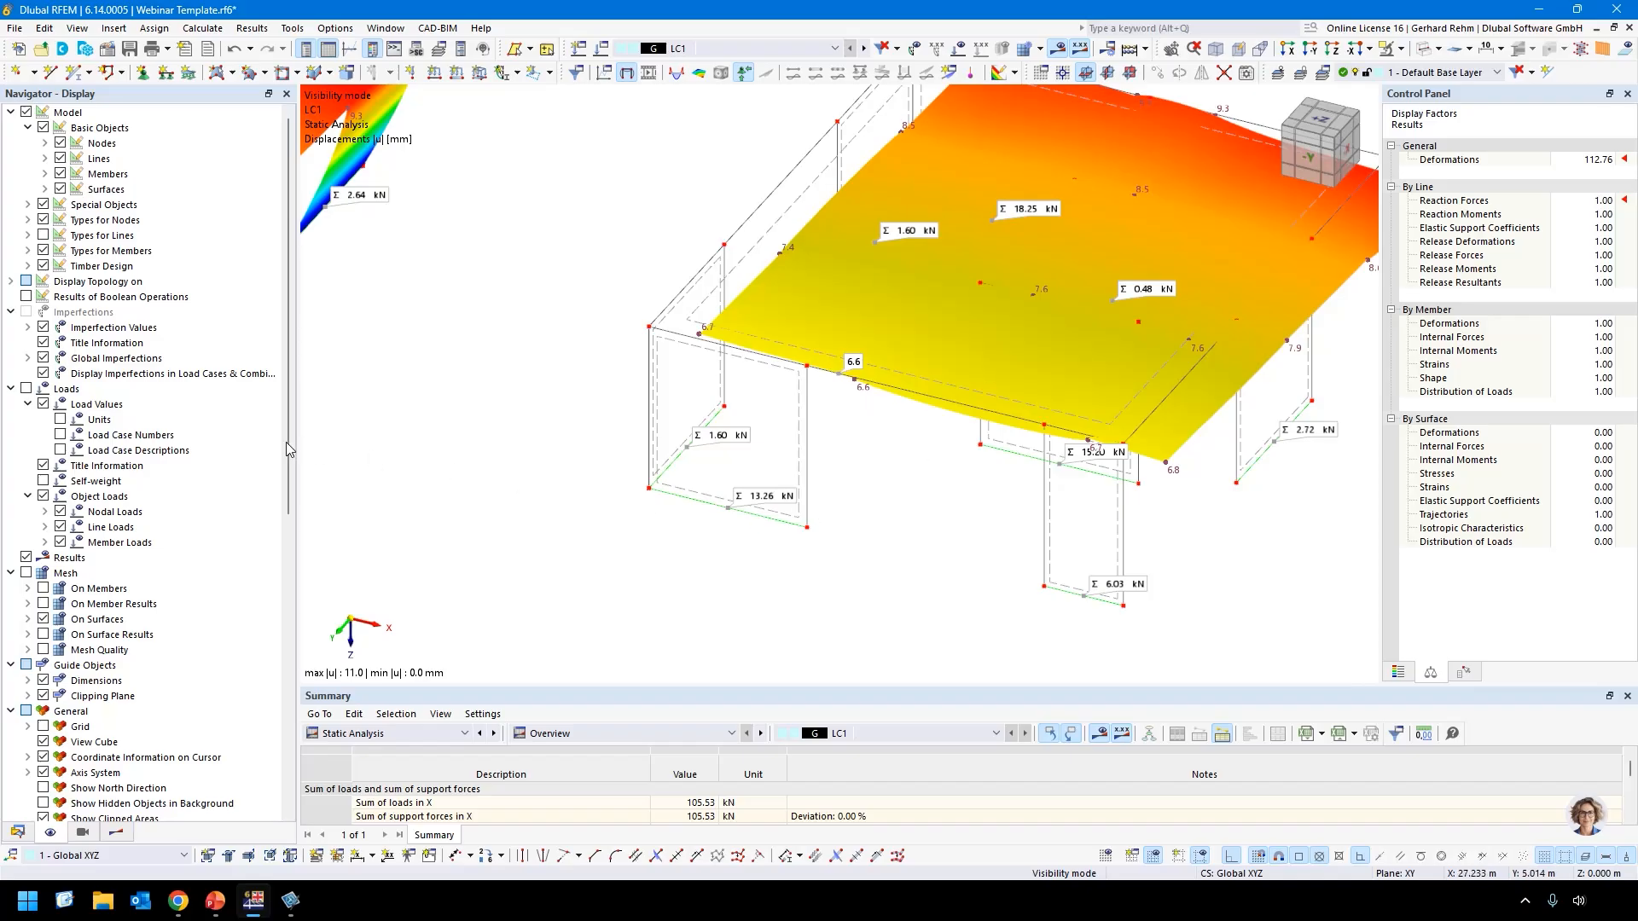
{"action": "left_click", "coordinate": [43, 235]}
{"action": "scroll", "coordinate": [575, 525], "scroll_direction": "down", "scroll_amount": 2}
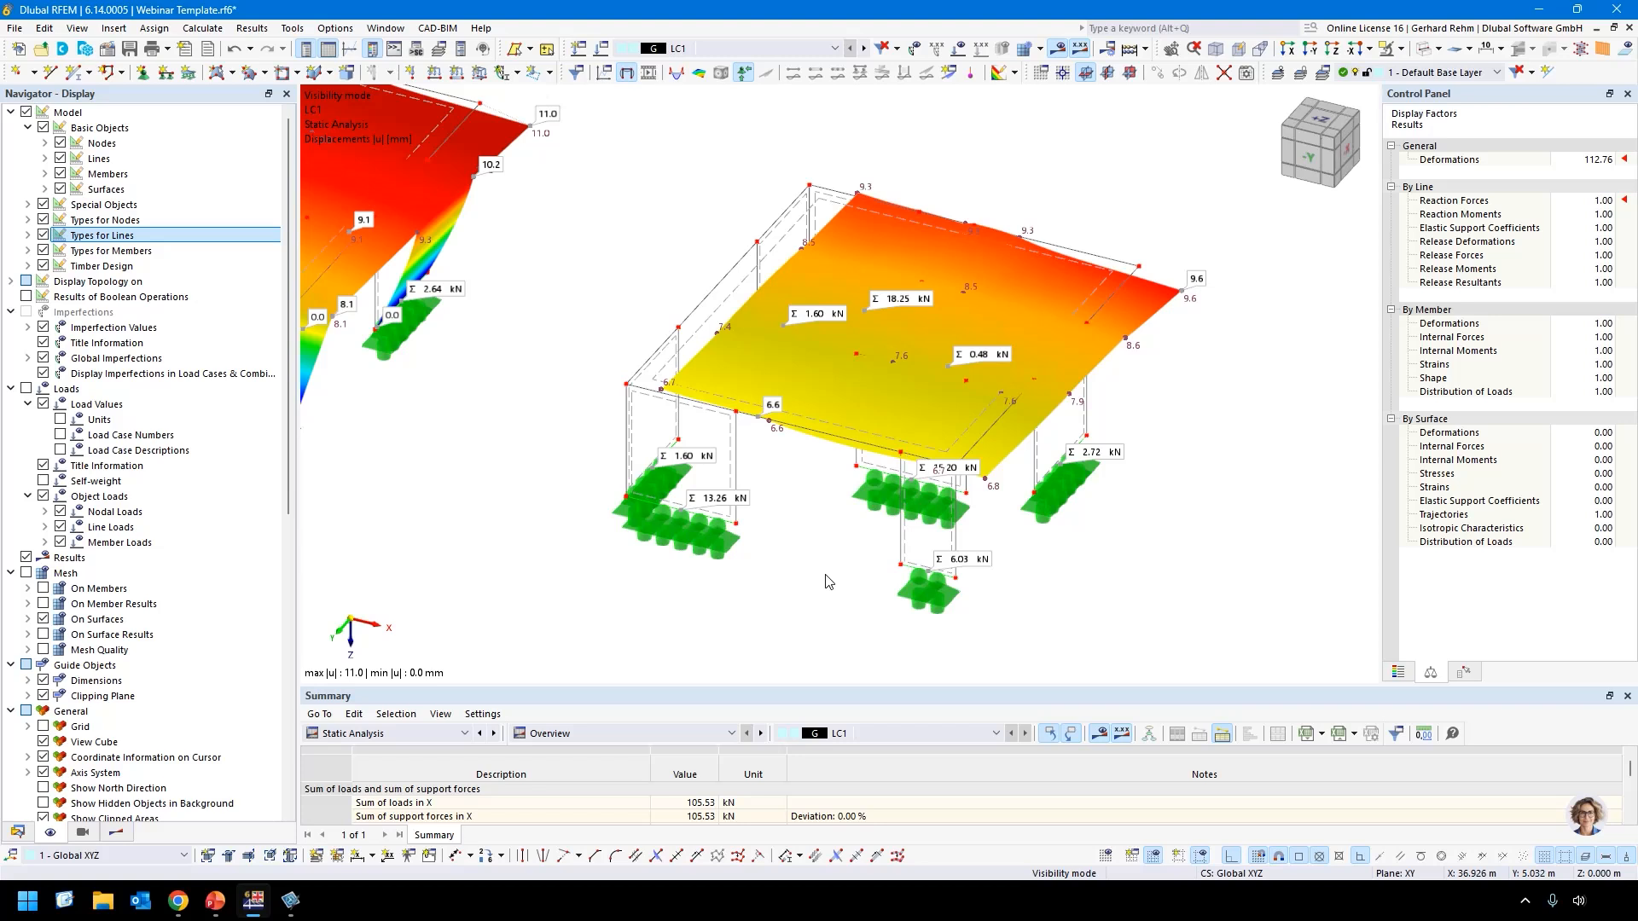
Set the uz nonlinearity of the line support assigned to line 329 to Partial Activity.
{"action": "double_click", "coordinate": [708, 535]}
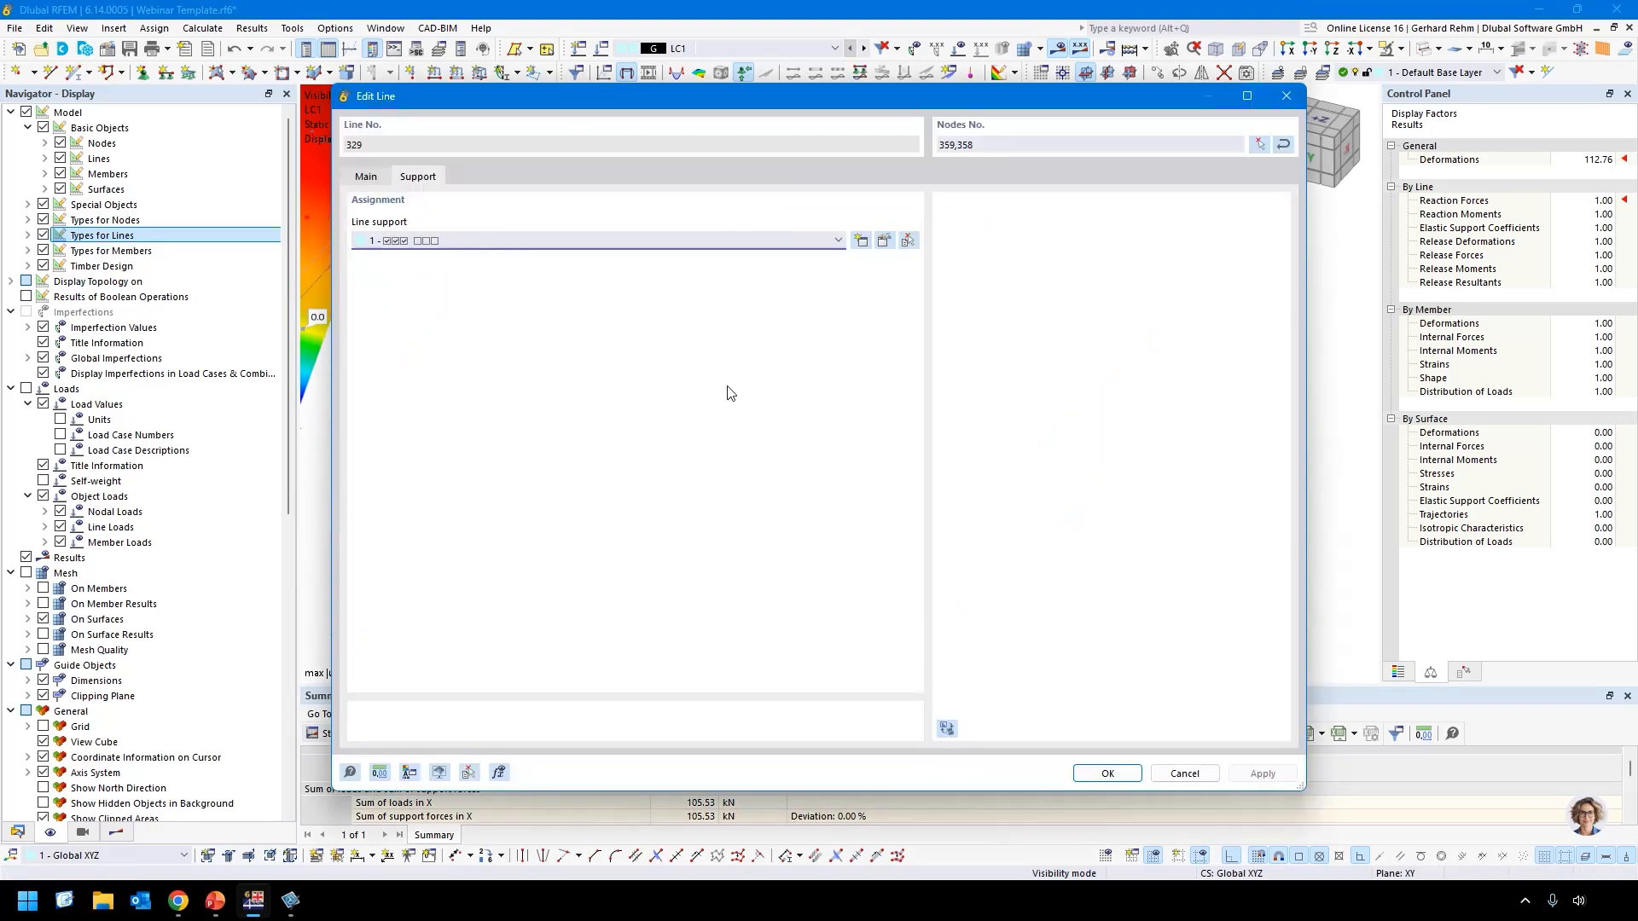
{"action": "left_click", "coordinate": [883, 240]}
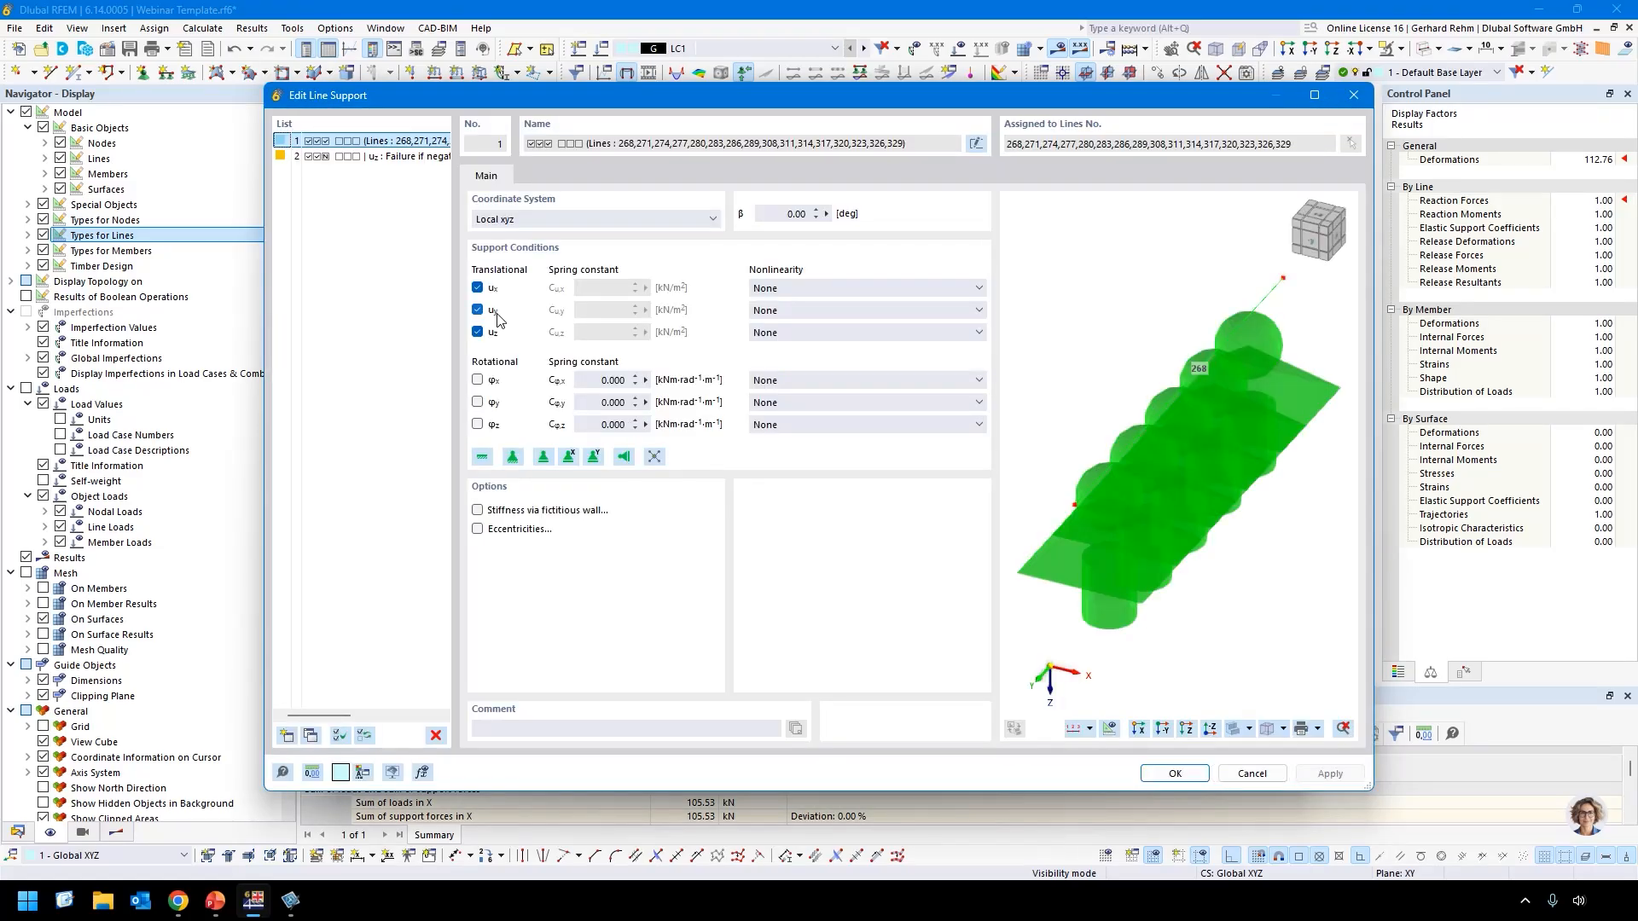
{"action": "left_click", "coordinate": [798, 333]}
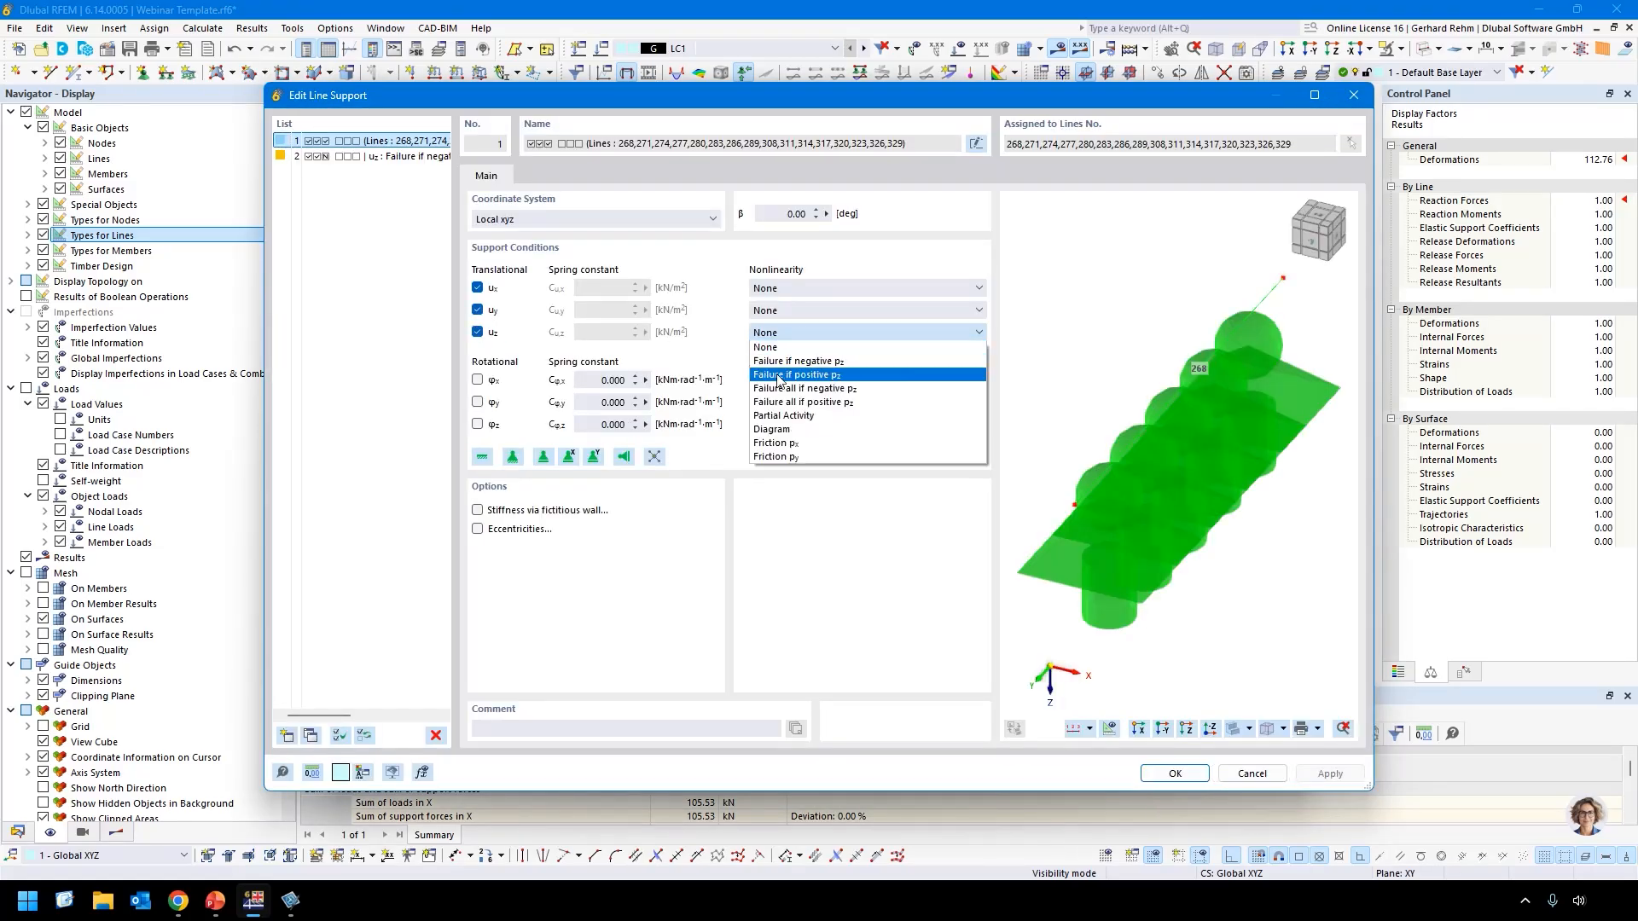
{"action": "left_click", "coordinate": [770, 416]}
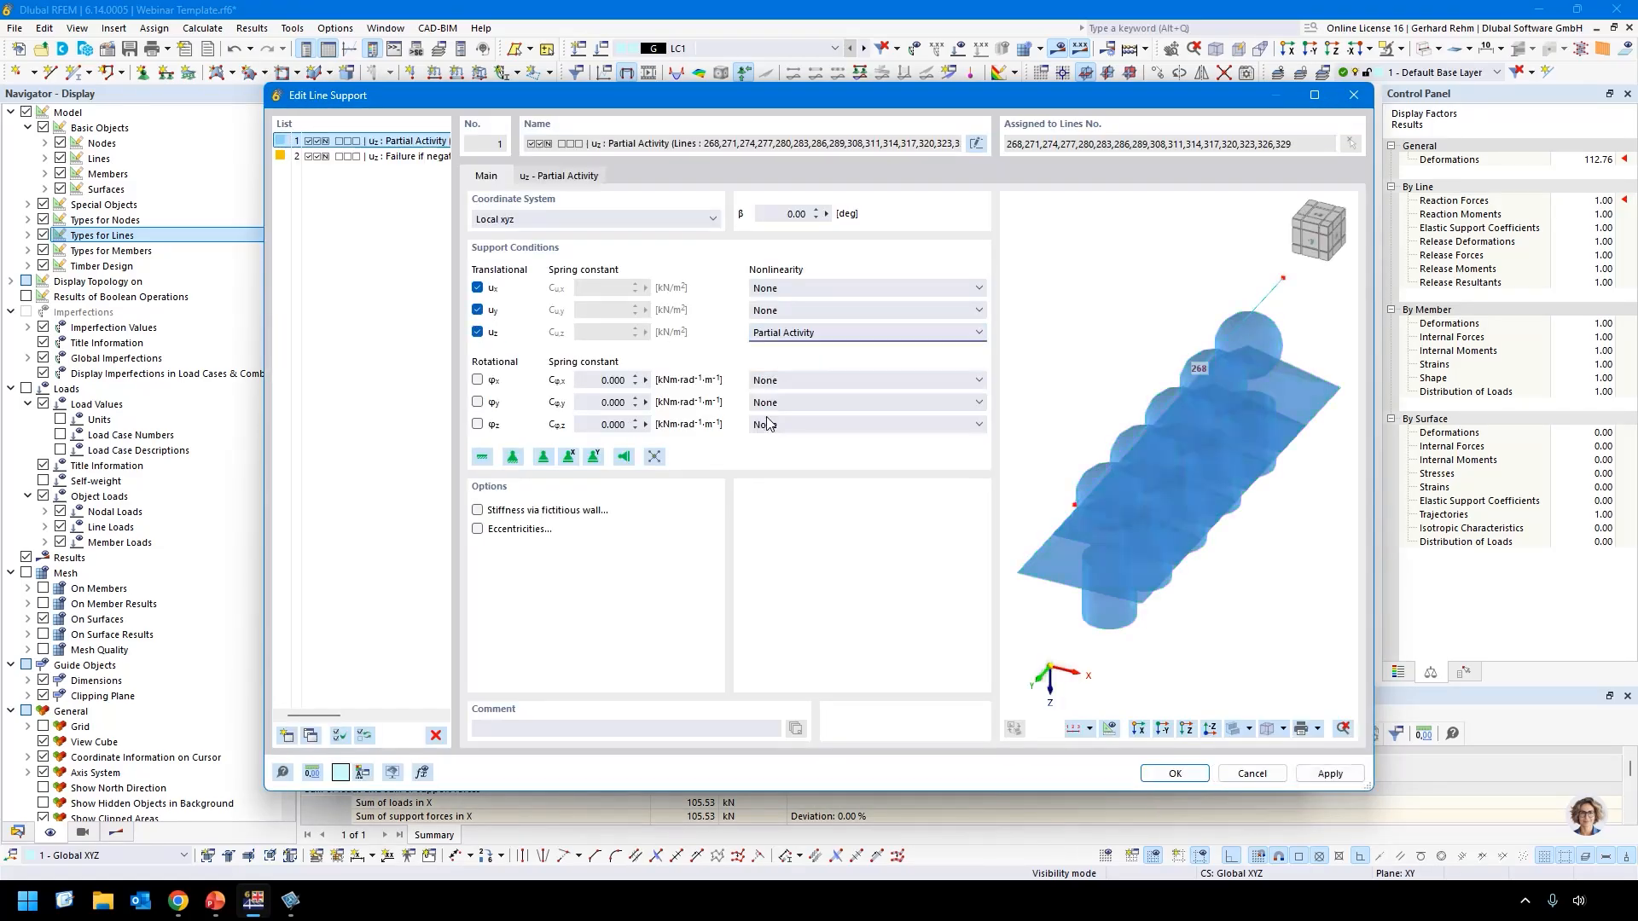
Set the negative-zone slippage of the support's uz partial activity to 1.0 mm and apply it, accepting deletion of the LC1 results.
{"action": "left_click", "coordinate": [587, 175]}
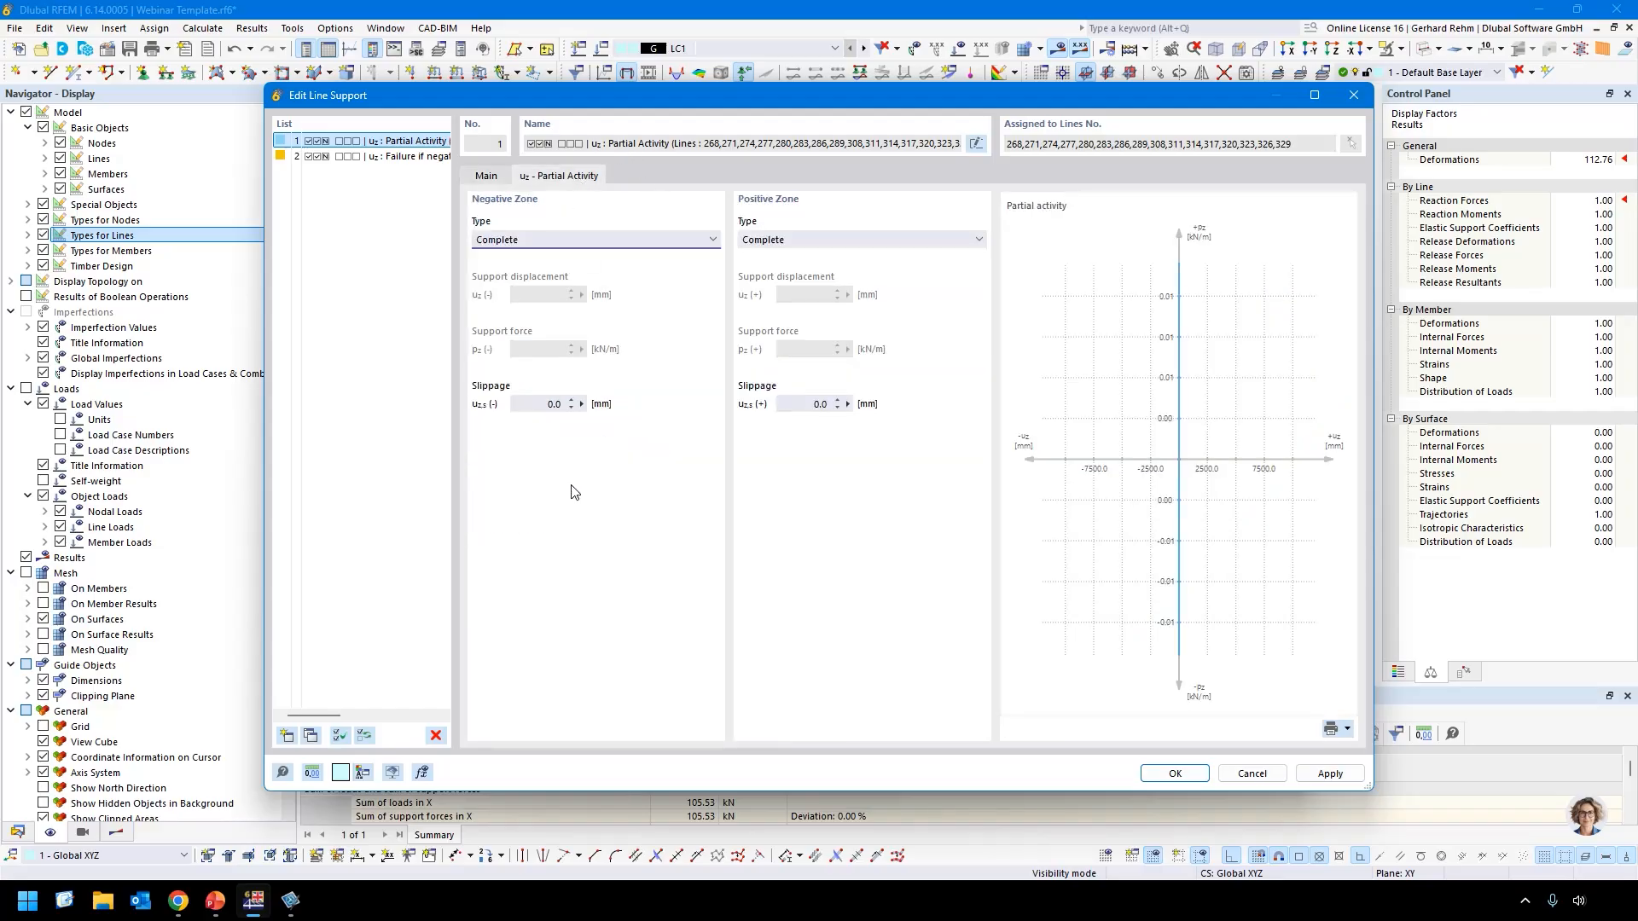
{"action": "key", "text": "Tab"}
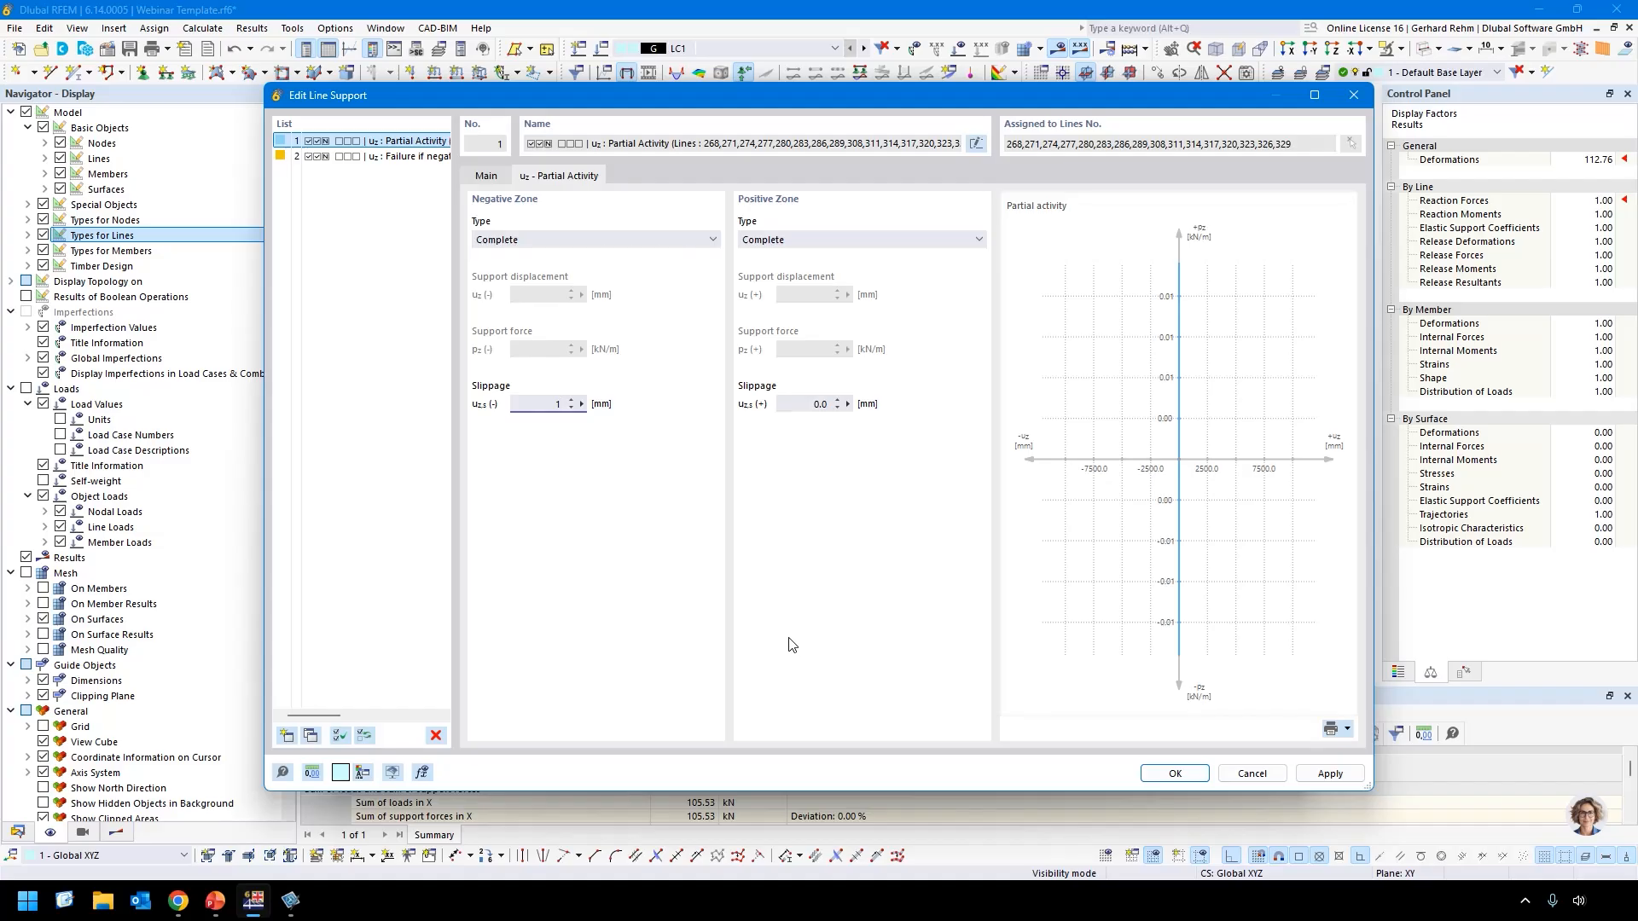
{"action": "key", "text": "Tab"}
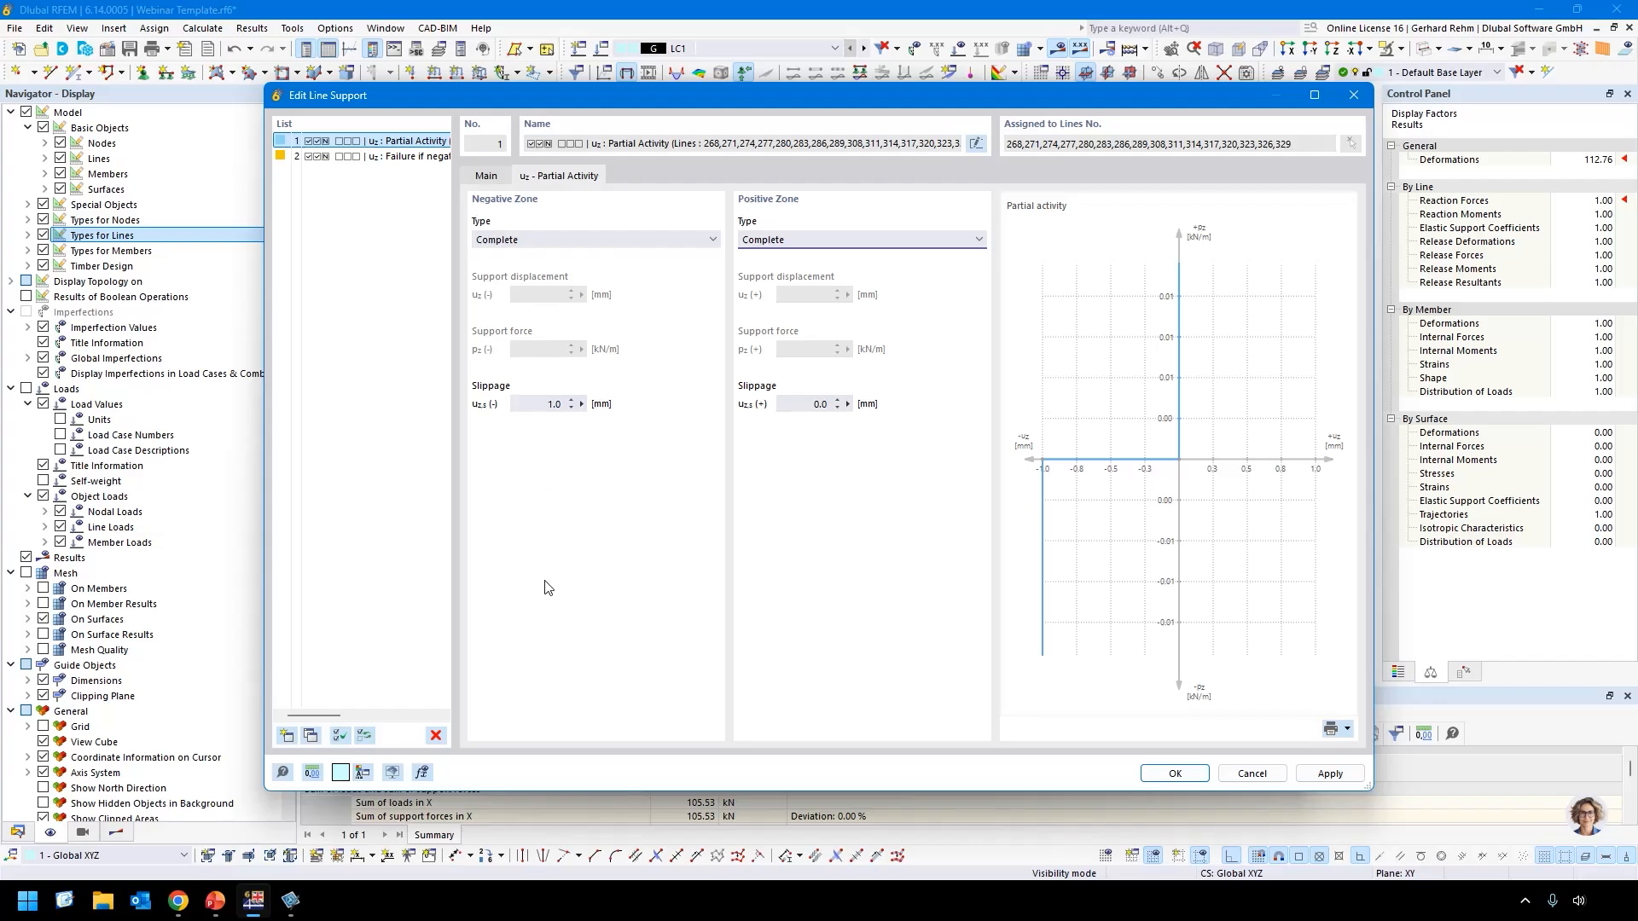
{"action": "left_click", "coordinate": [1174, 774]}
{"action": "left_click", "coordinate": [883, 530]}
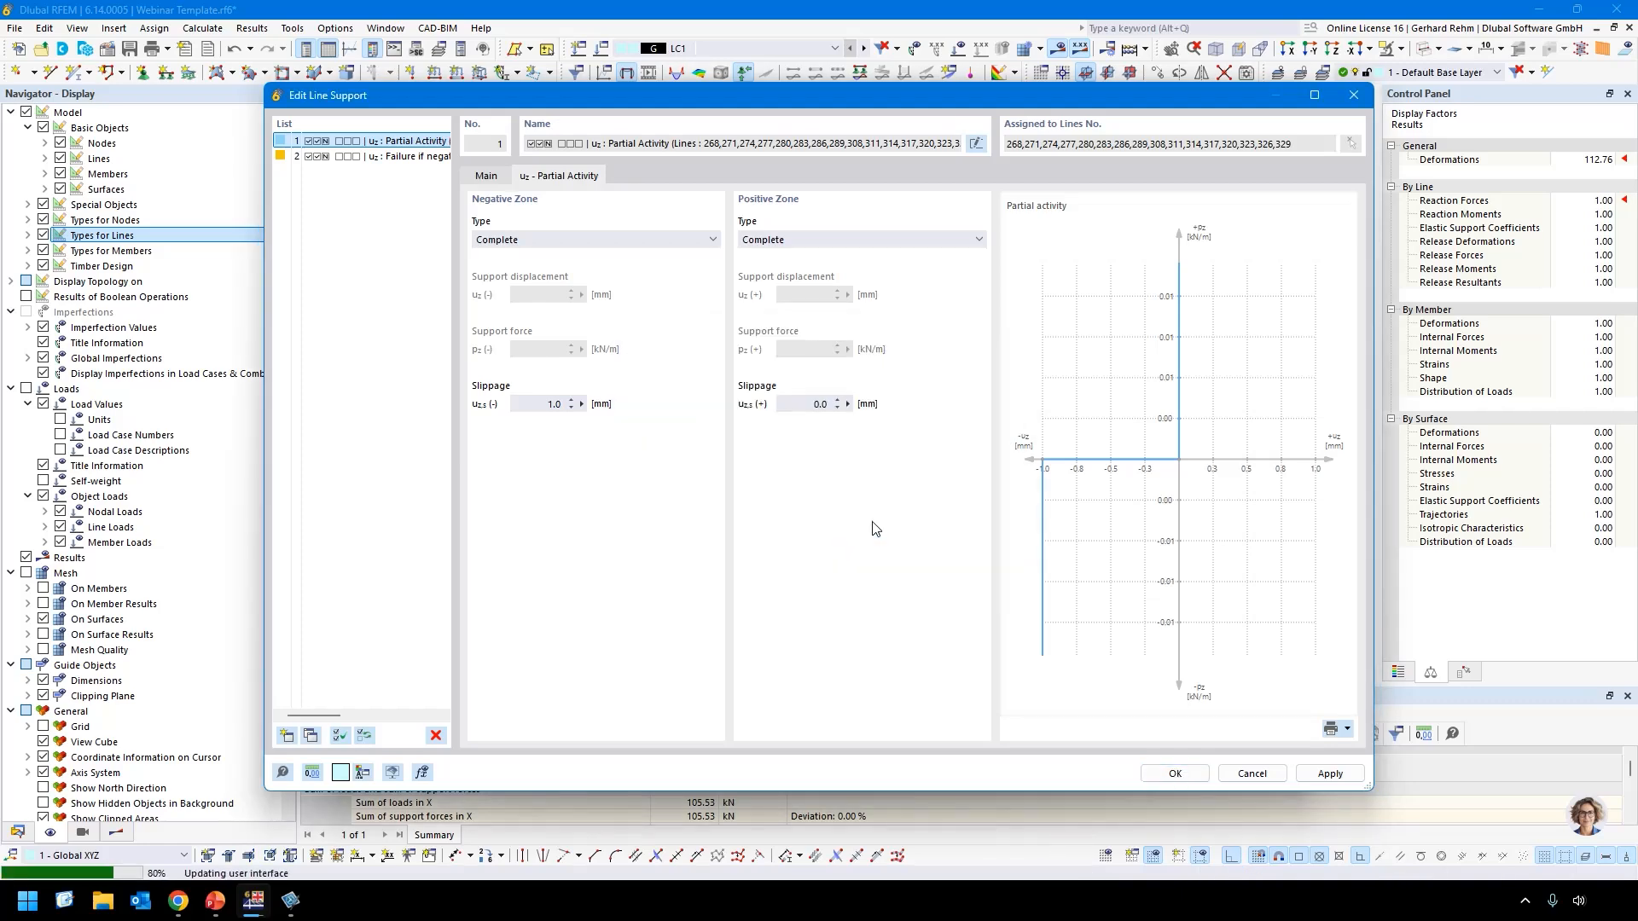
{"action": "left_click", "coordinate": [1114, 772]}
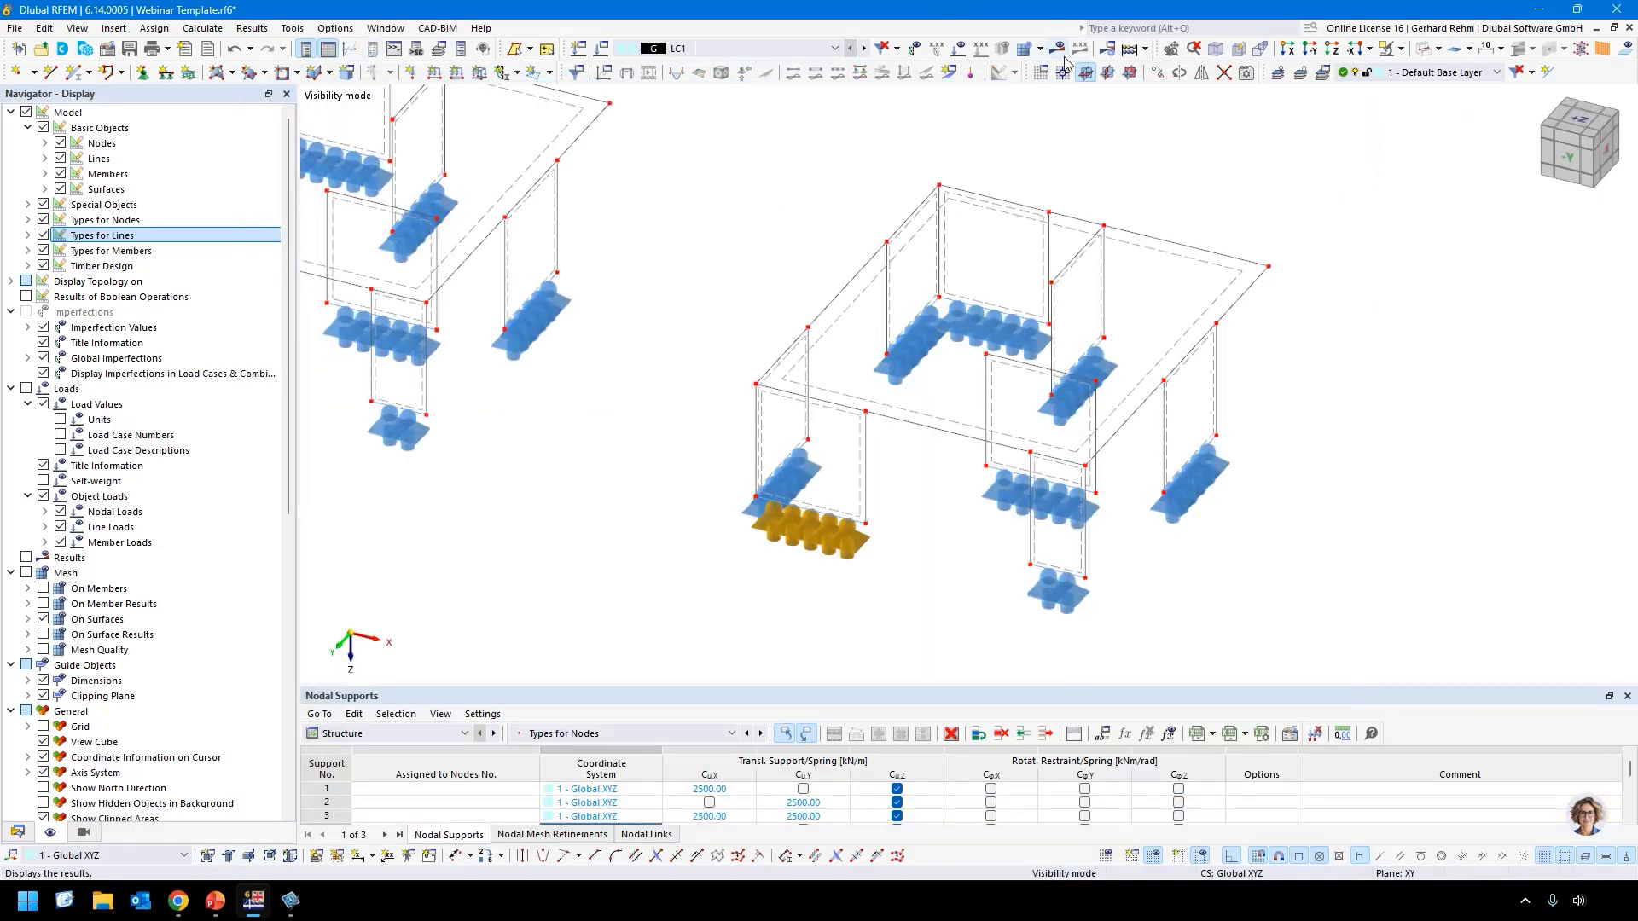
Calculate LC1 with the slipping line supports and bring the results of both buildings into view.
{"action": "left_click", "coordinate": [1063, 52]}
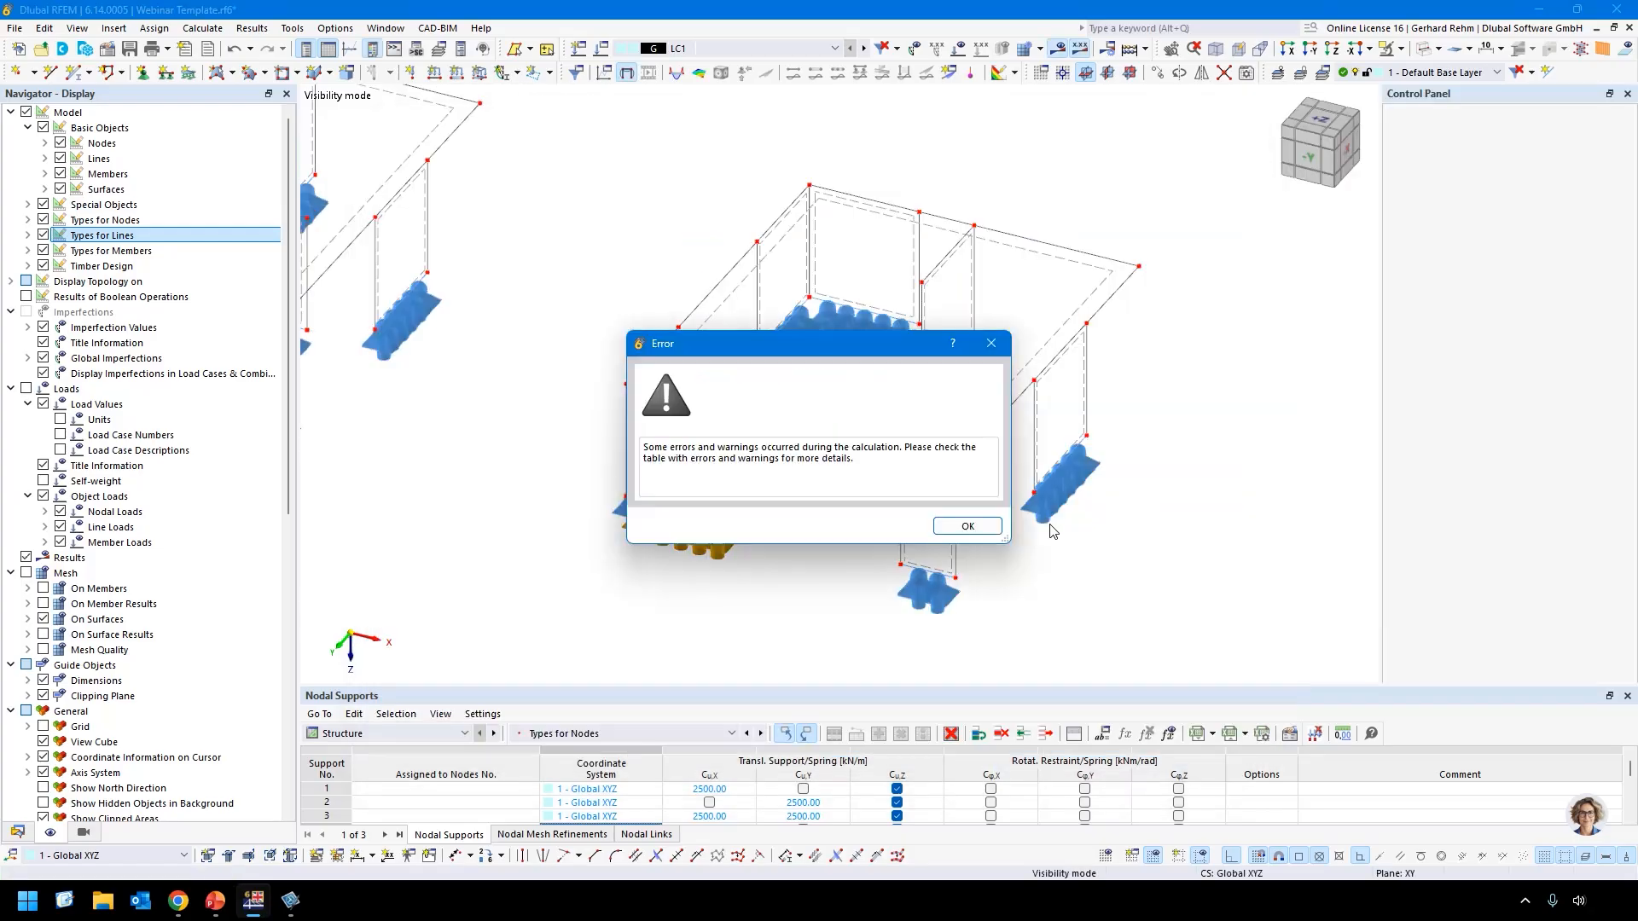
{"action": "left_click", "coordinate": [970, 522]}
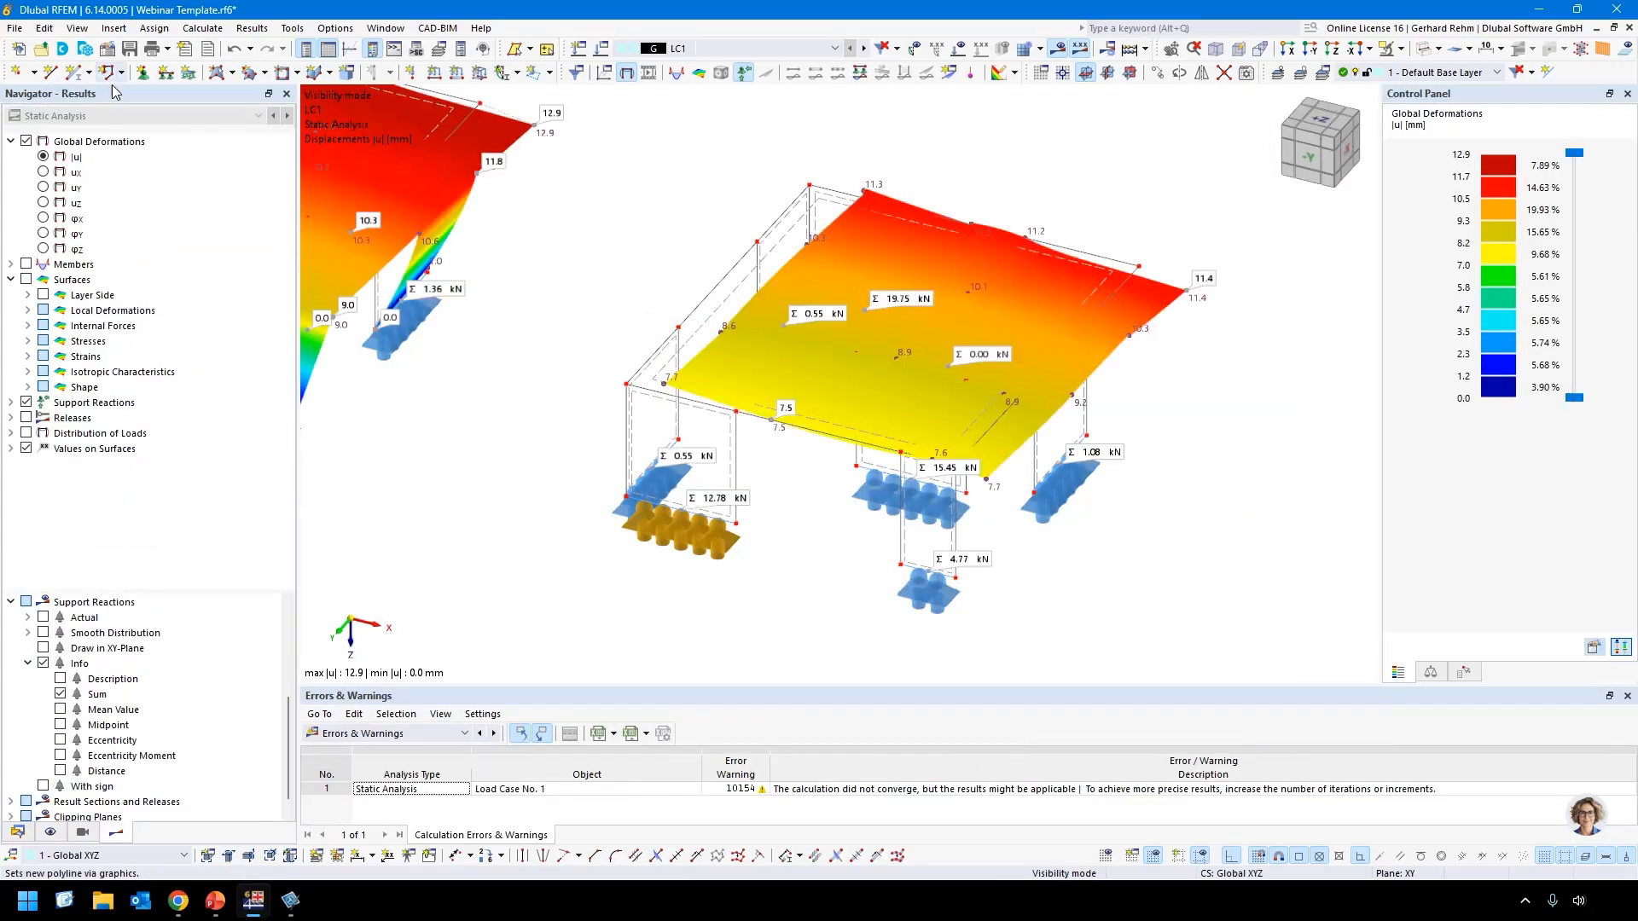
{"action": "scroll", "coordinate": [499, 309], "scroll_direction": "down", "scroll_amount": 3}
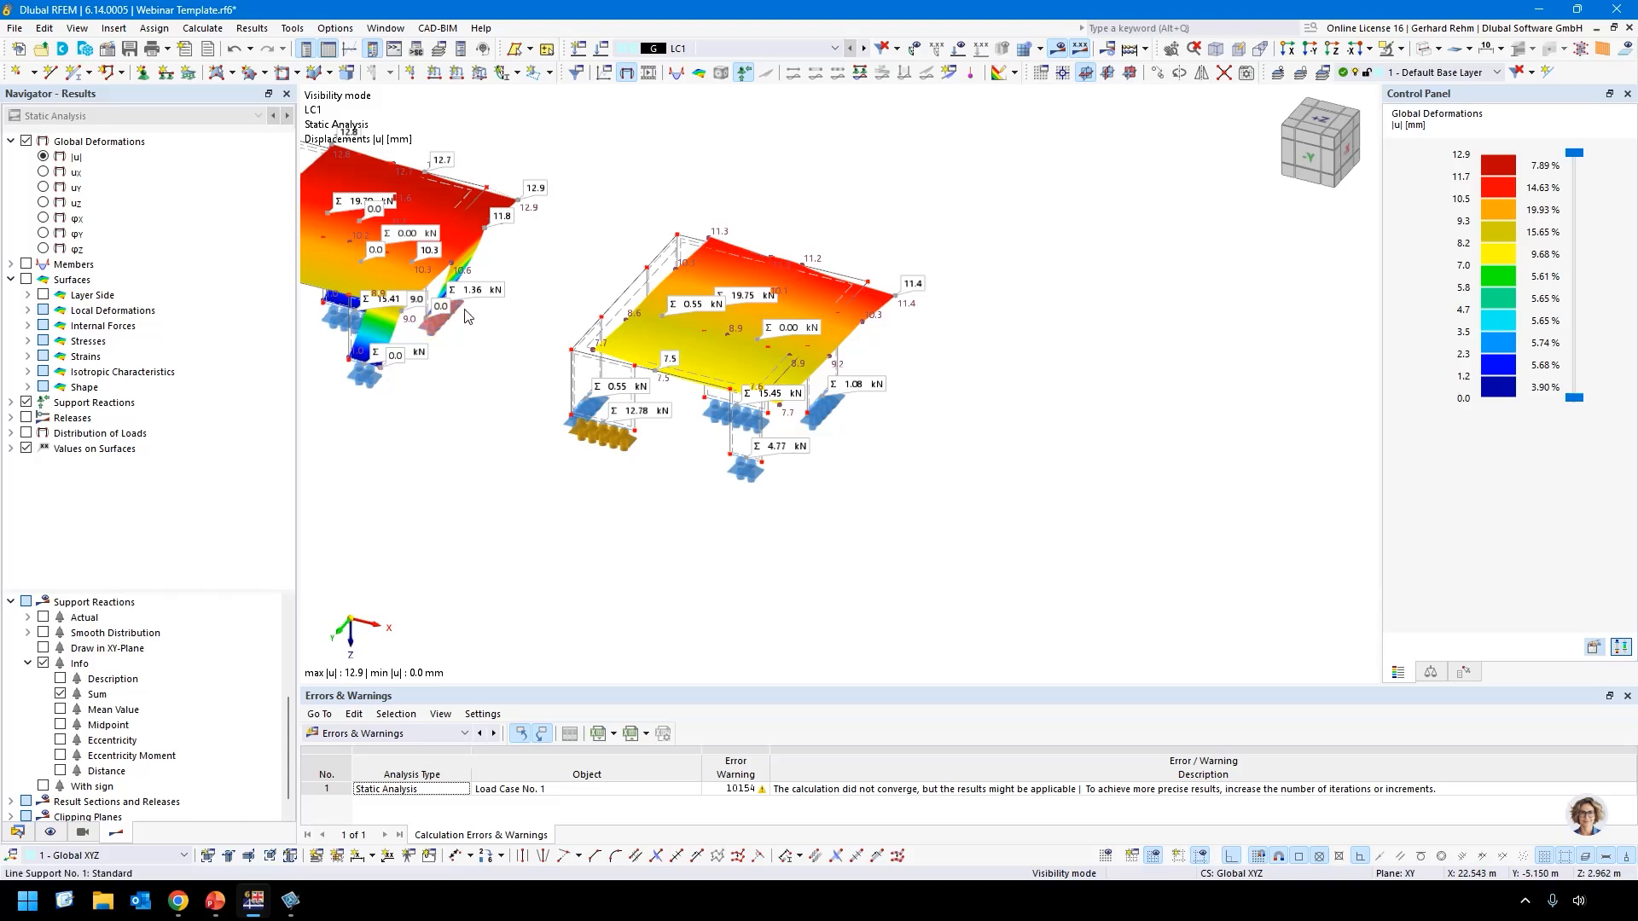
{"action": "middle_click_drag", "start_coordinate": [454, 309], "coordinate": [630, 310]}
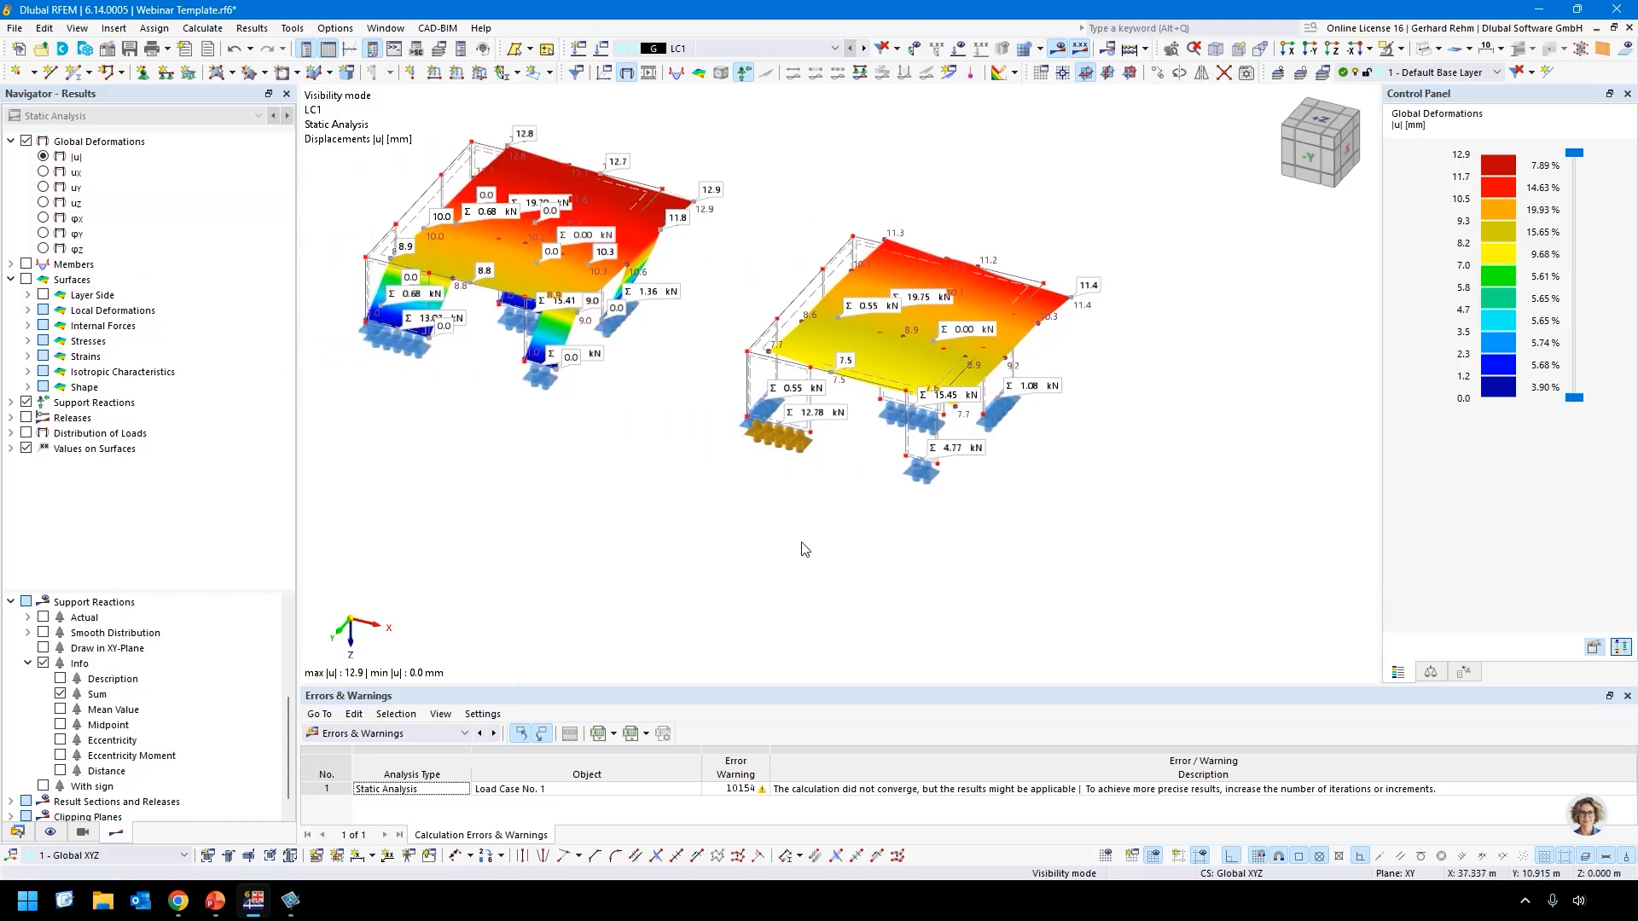
Replace the rigid uz restraint of the same line support with a 2e8 kN/m² spring and apply it, accepting deletion of the LC1 results.
{"action": "double_click", "coordinate": [789, 441]}
{"action": "left_click", "coordinate": [883, 240]}
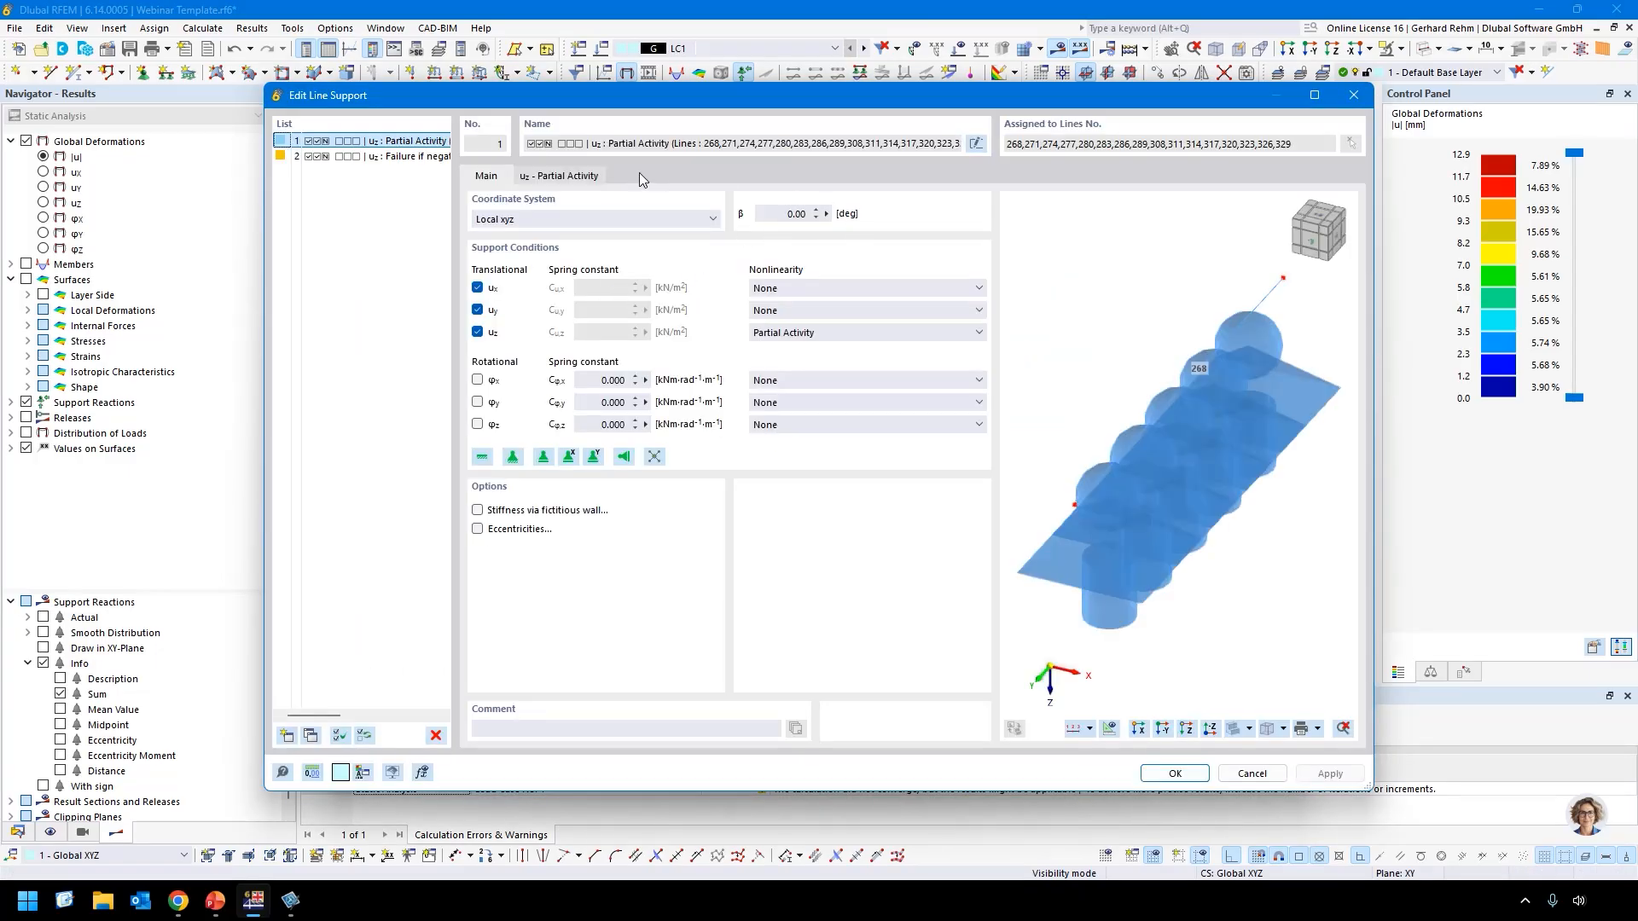
{"action": "left_click", "coordinate": [560, 176]}
{"action": "left_click", "coordinate": [548, 404]}
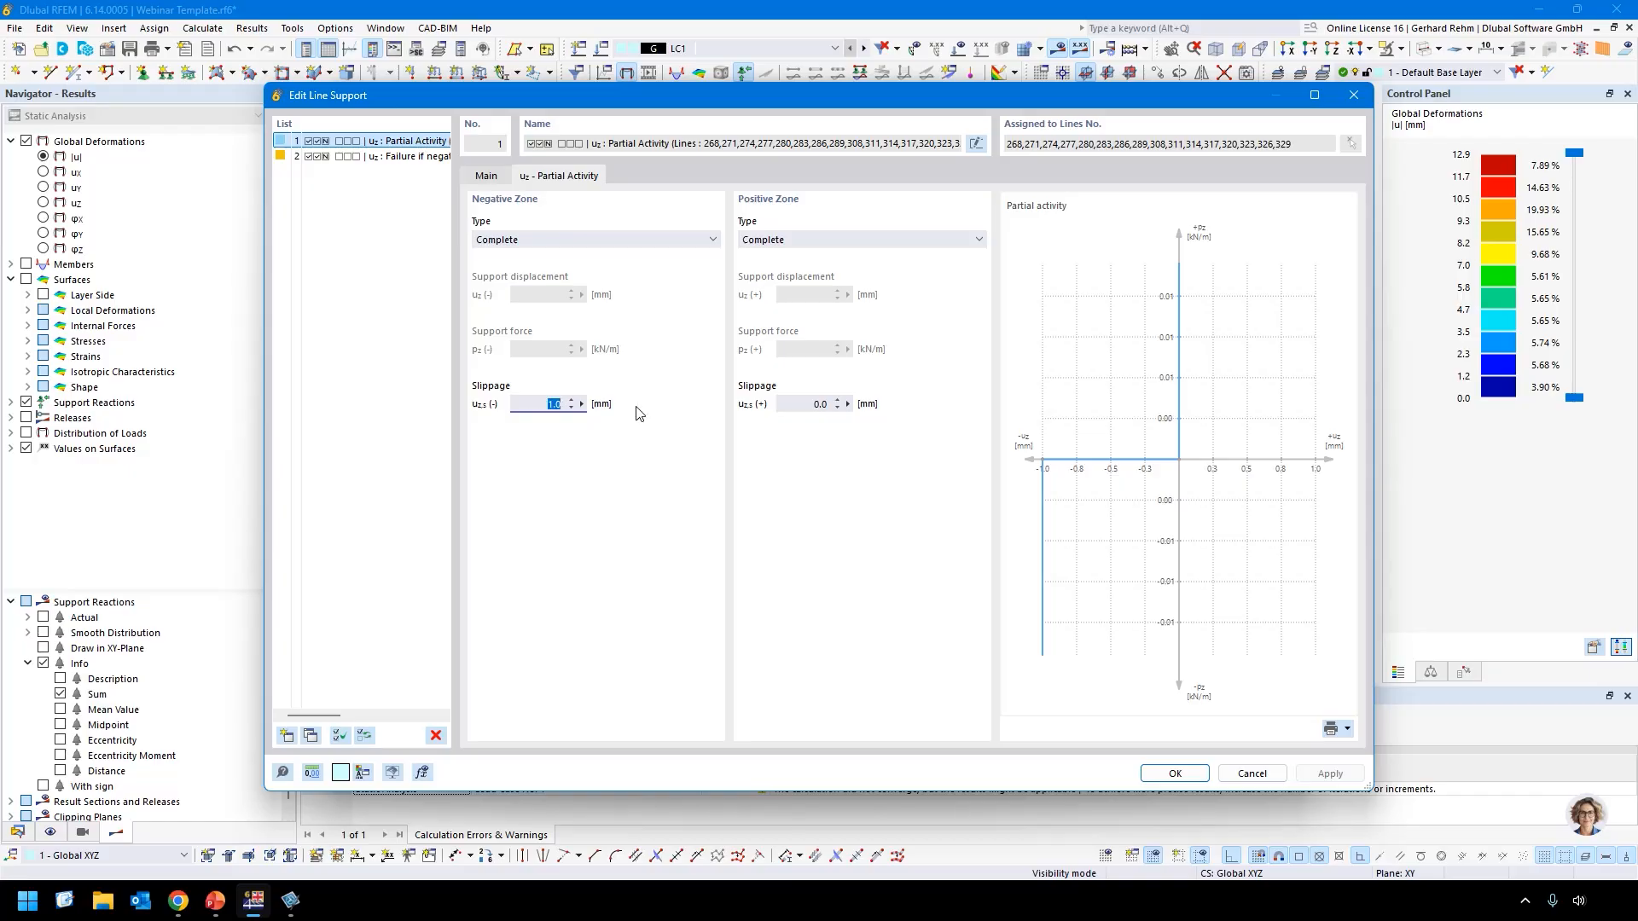
{"action": "left_click", "coordinate": [486, 176]}
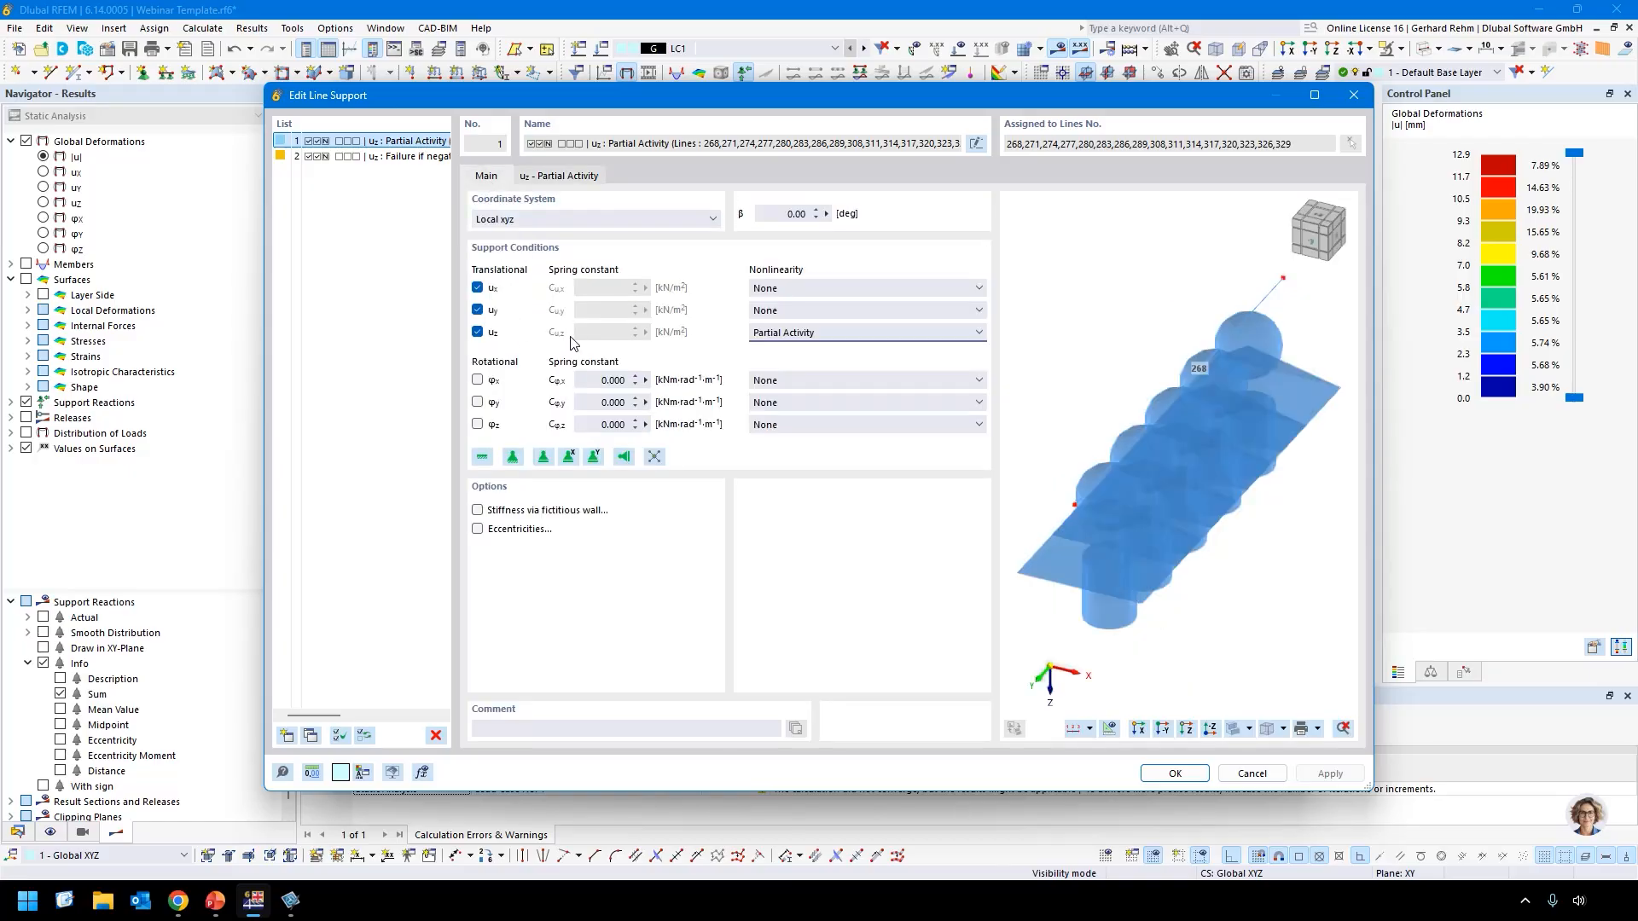
{"action": "left_click", "coordinate": [476, 332]}
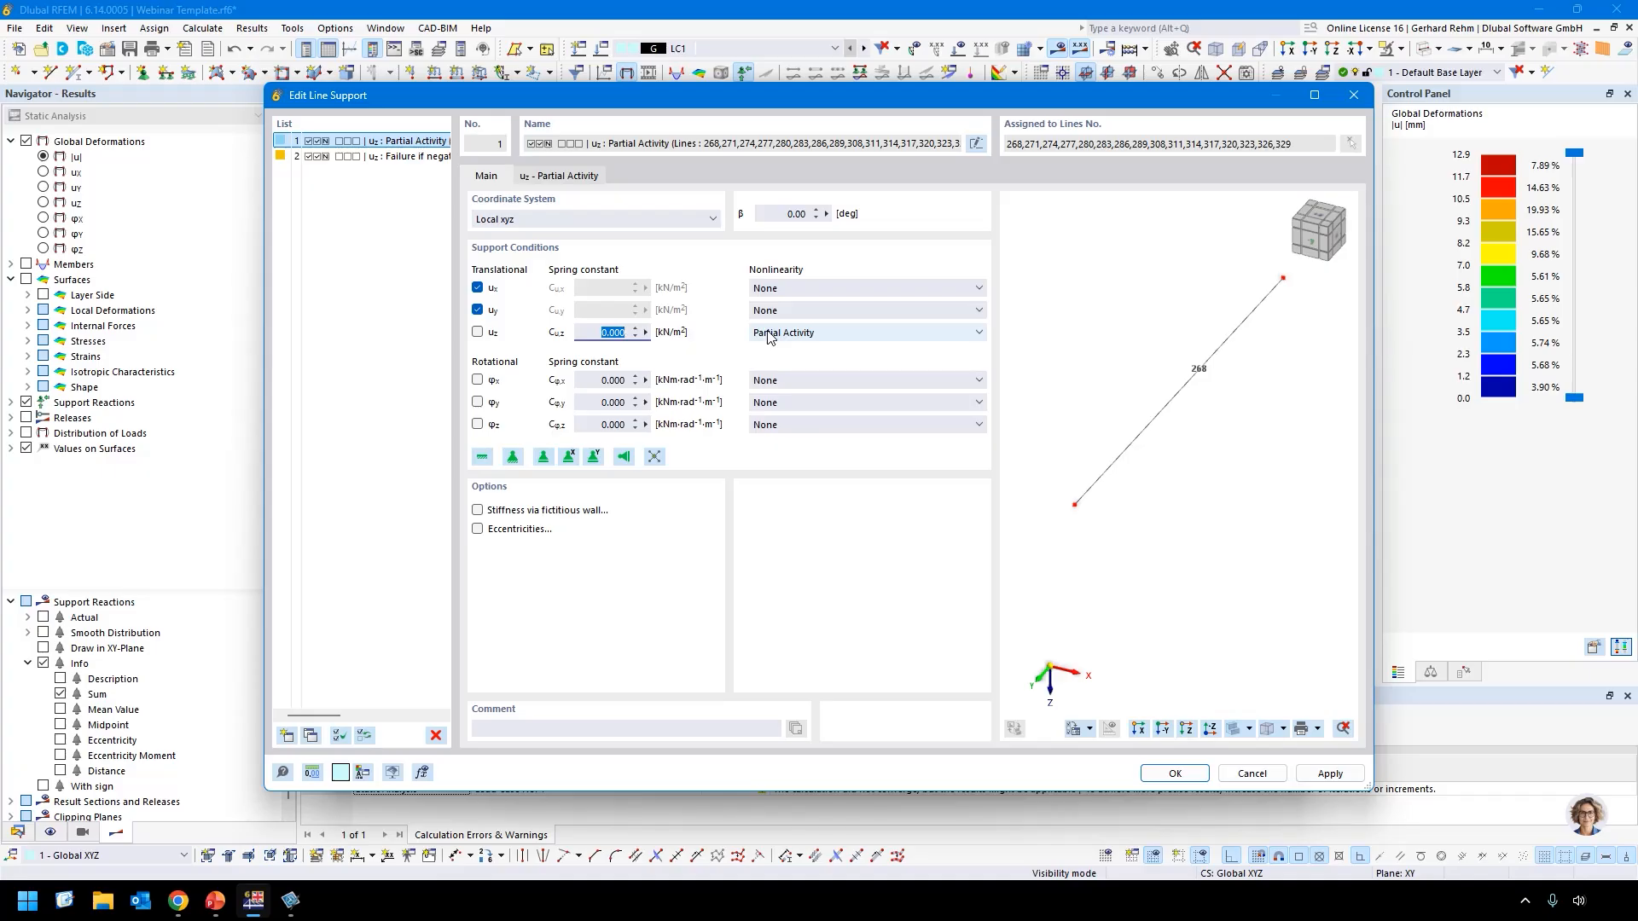
{"action": "type", "text": "2e8"}
{"action": "key", "text": "Tab"}
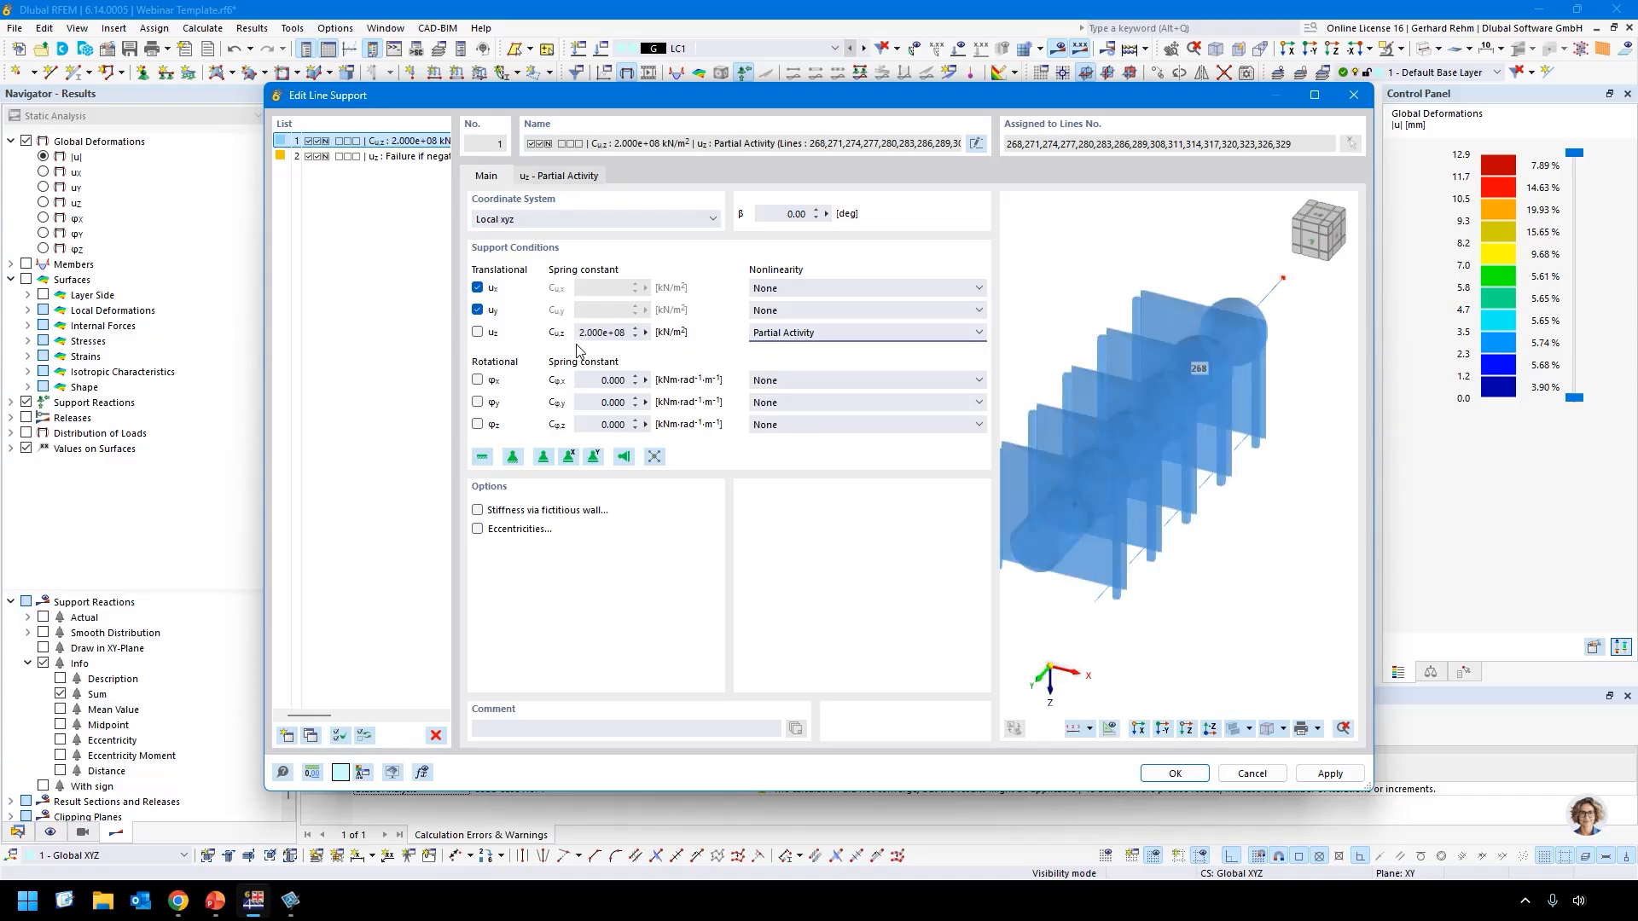
{"action": "left_click", "coordinate": [568, 176]}
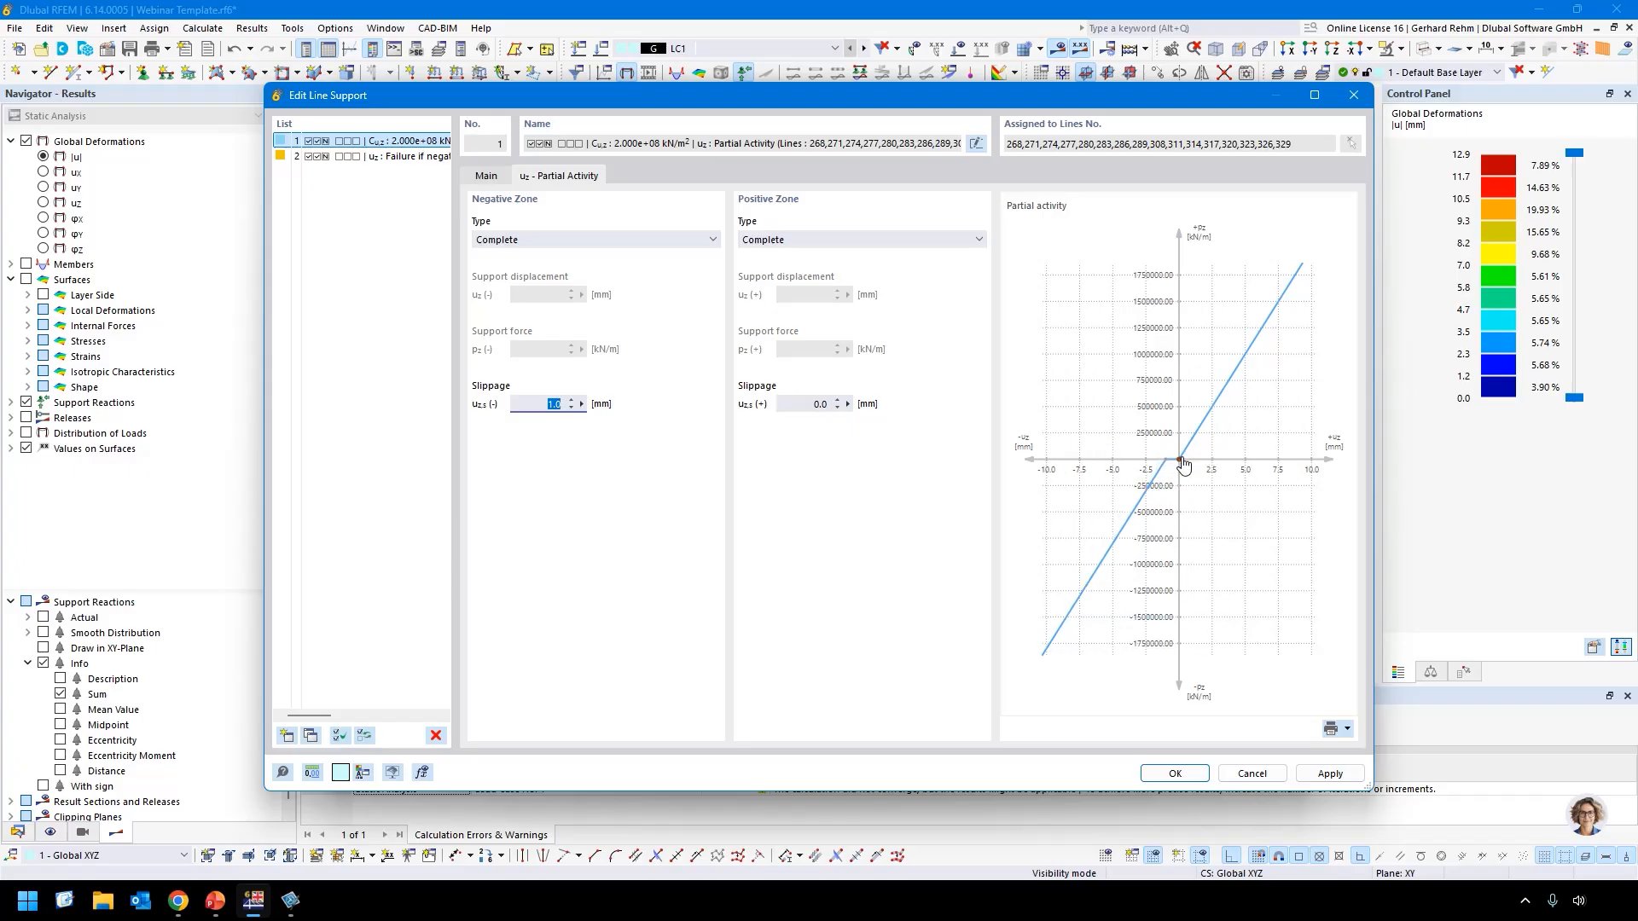
{"action": "left_click", "coordinate": [1169, 773]}
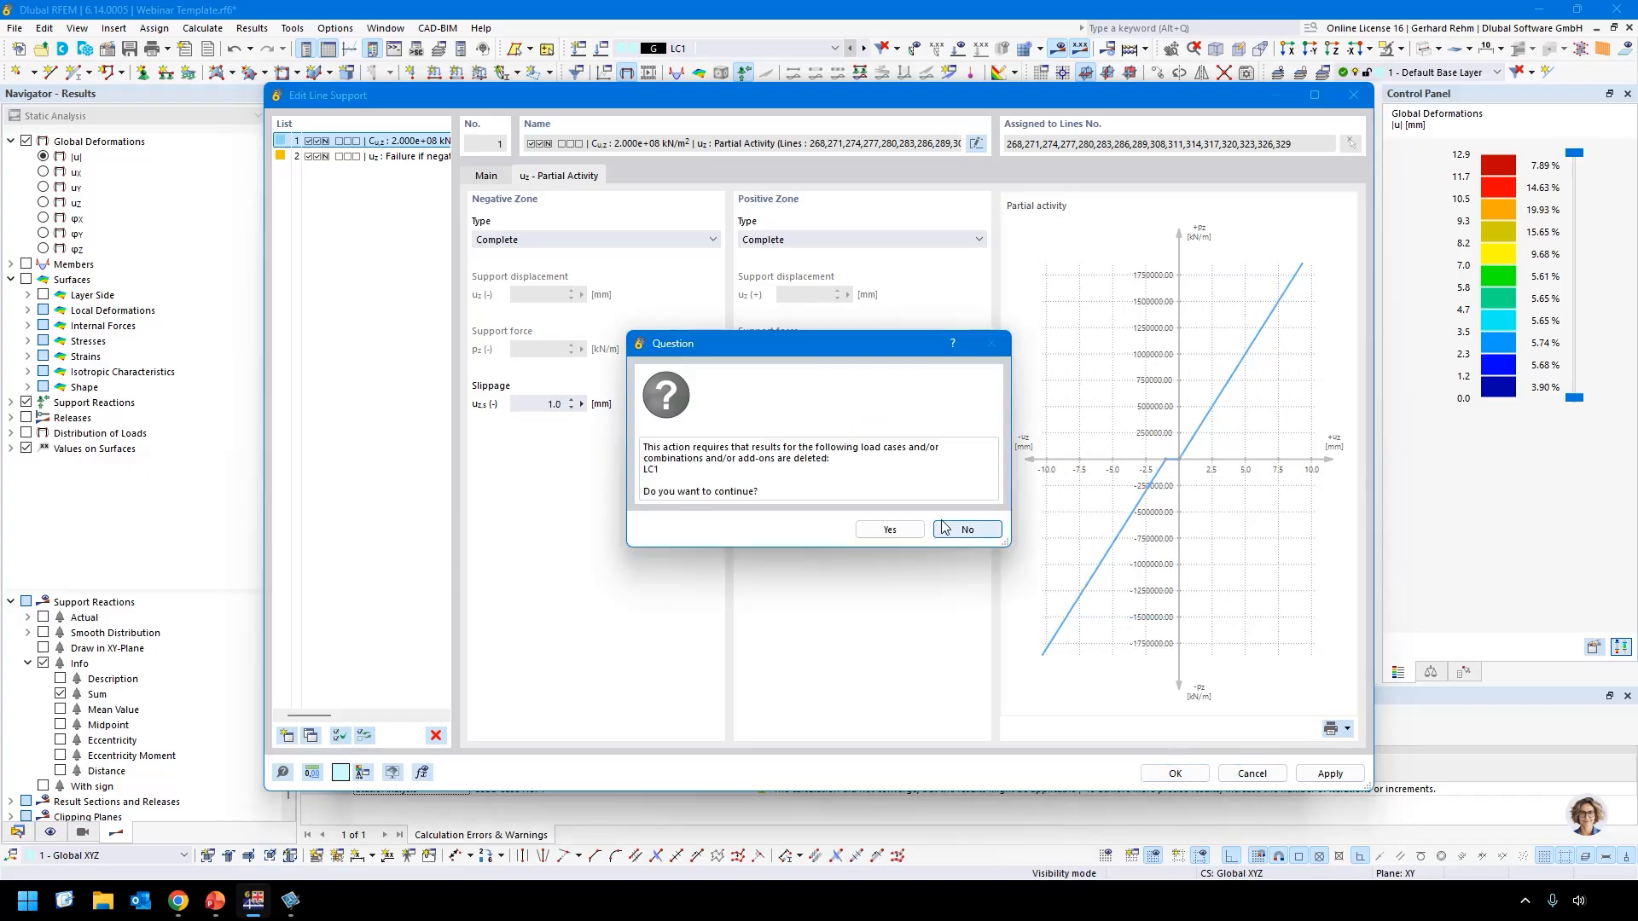
{"action": "left_click", "coordinate": [911, 539]}
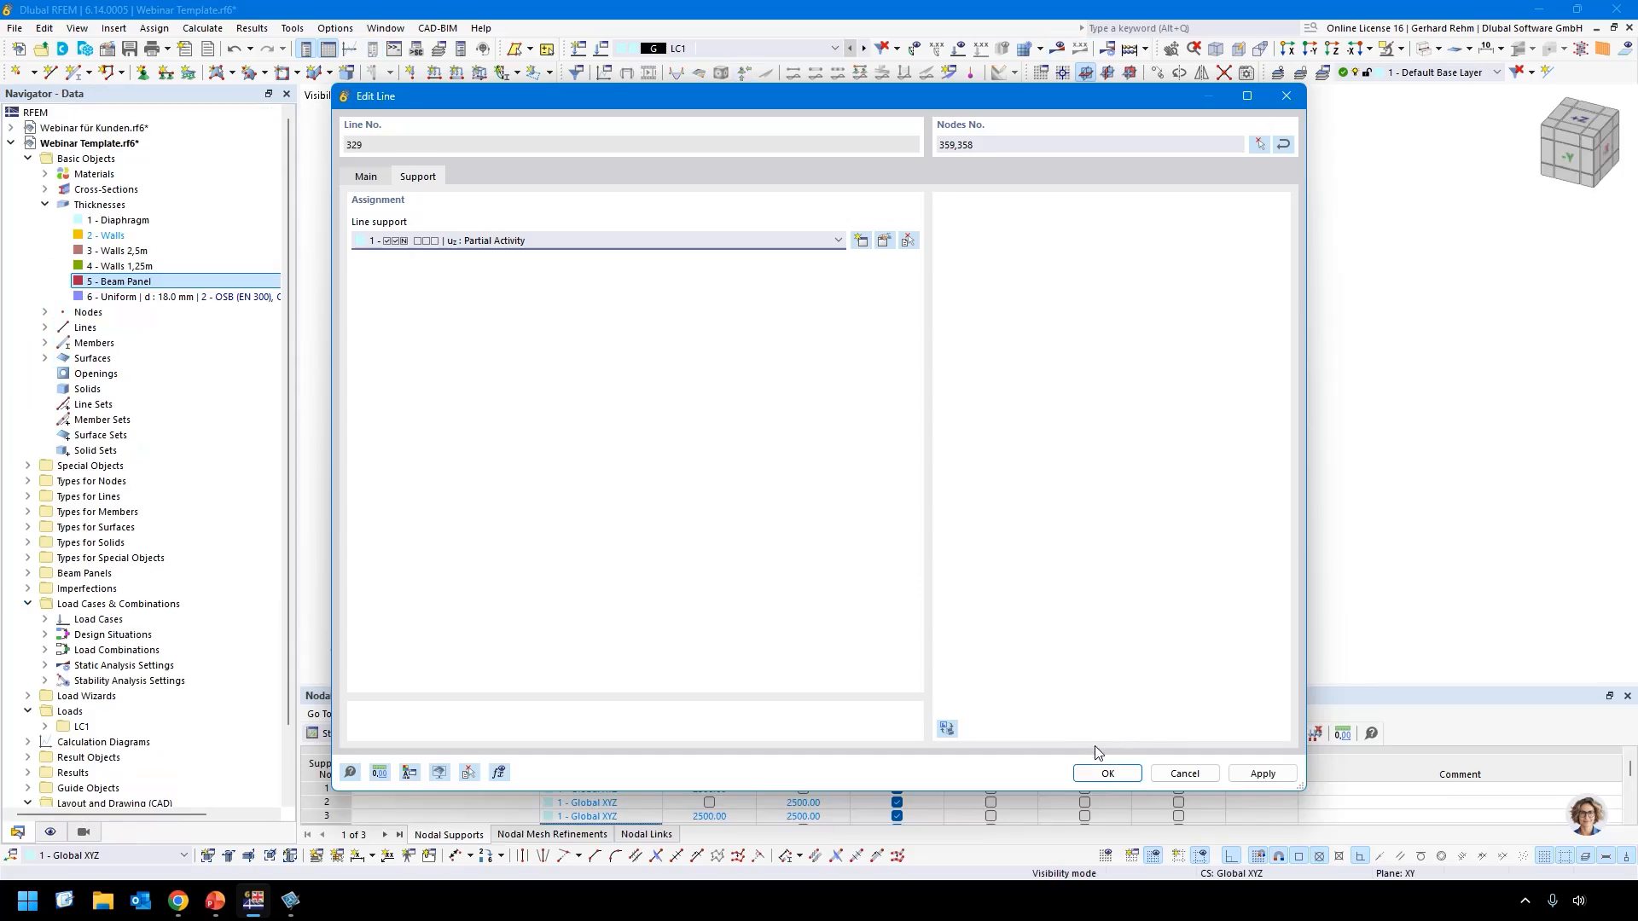
{"action": "left_click", "coordinate": [1102, 773]}
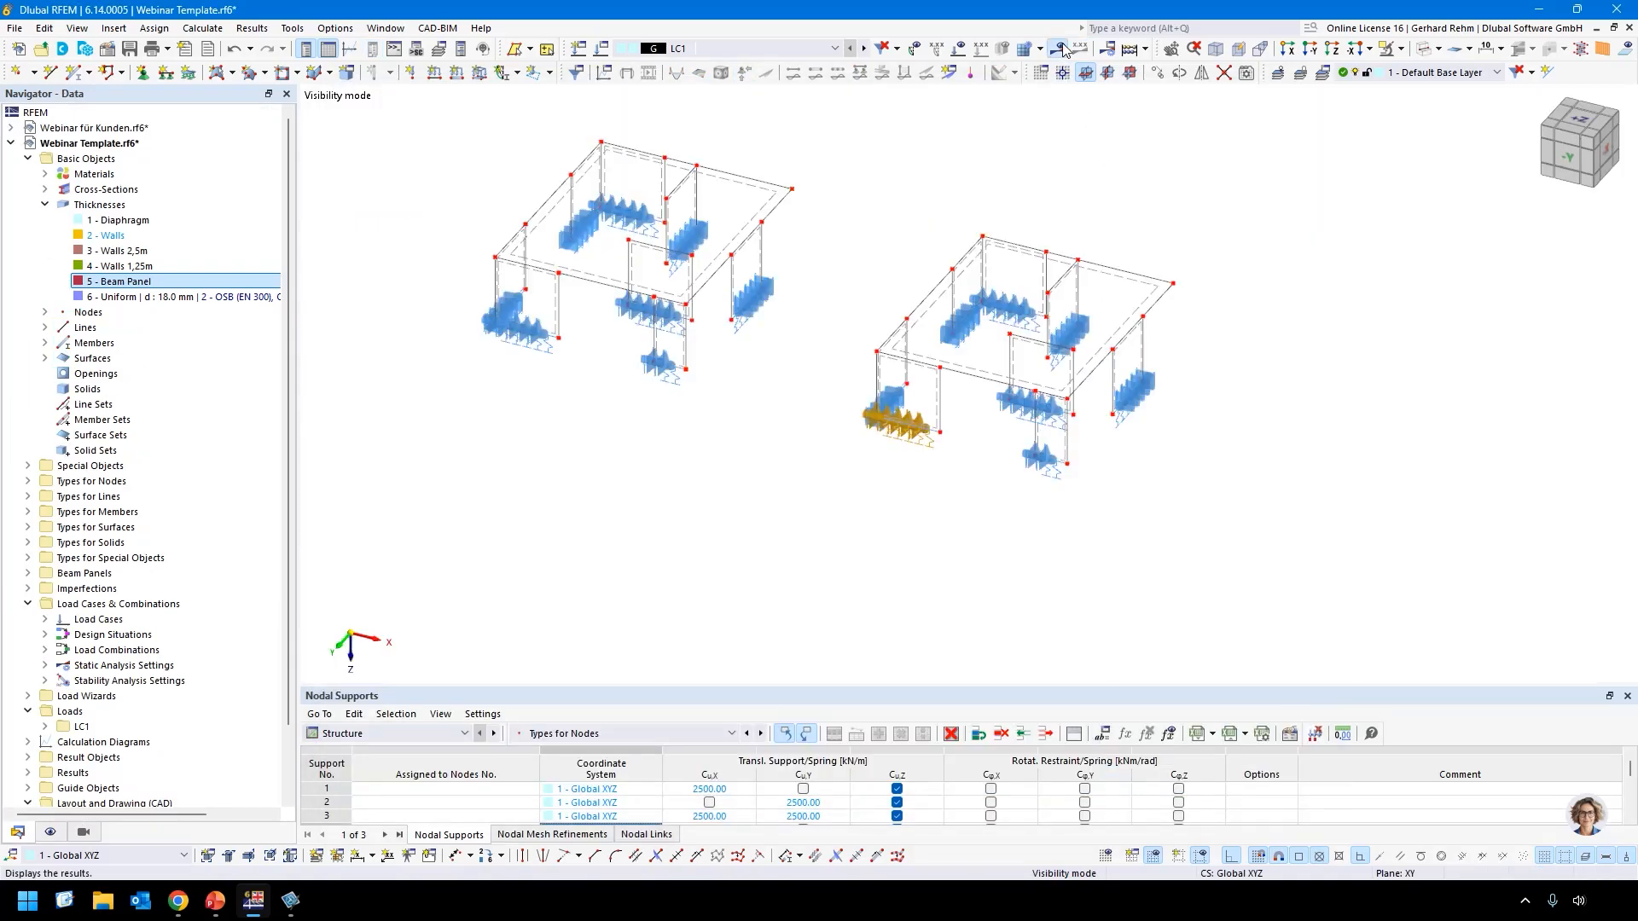
Recalculate LC1 with the spring supports and examine the support forces beneath the walls.
{"action": "left_click", "coordinate": [1058, 48]}
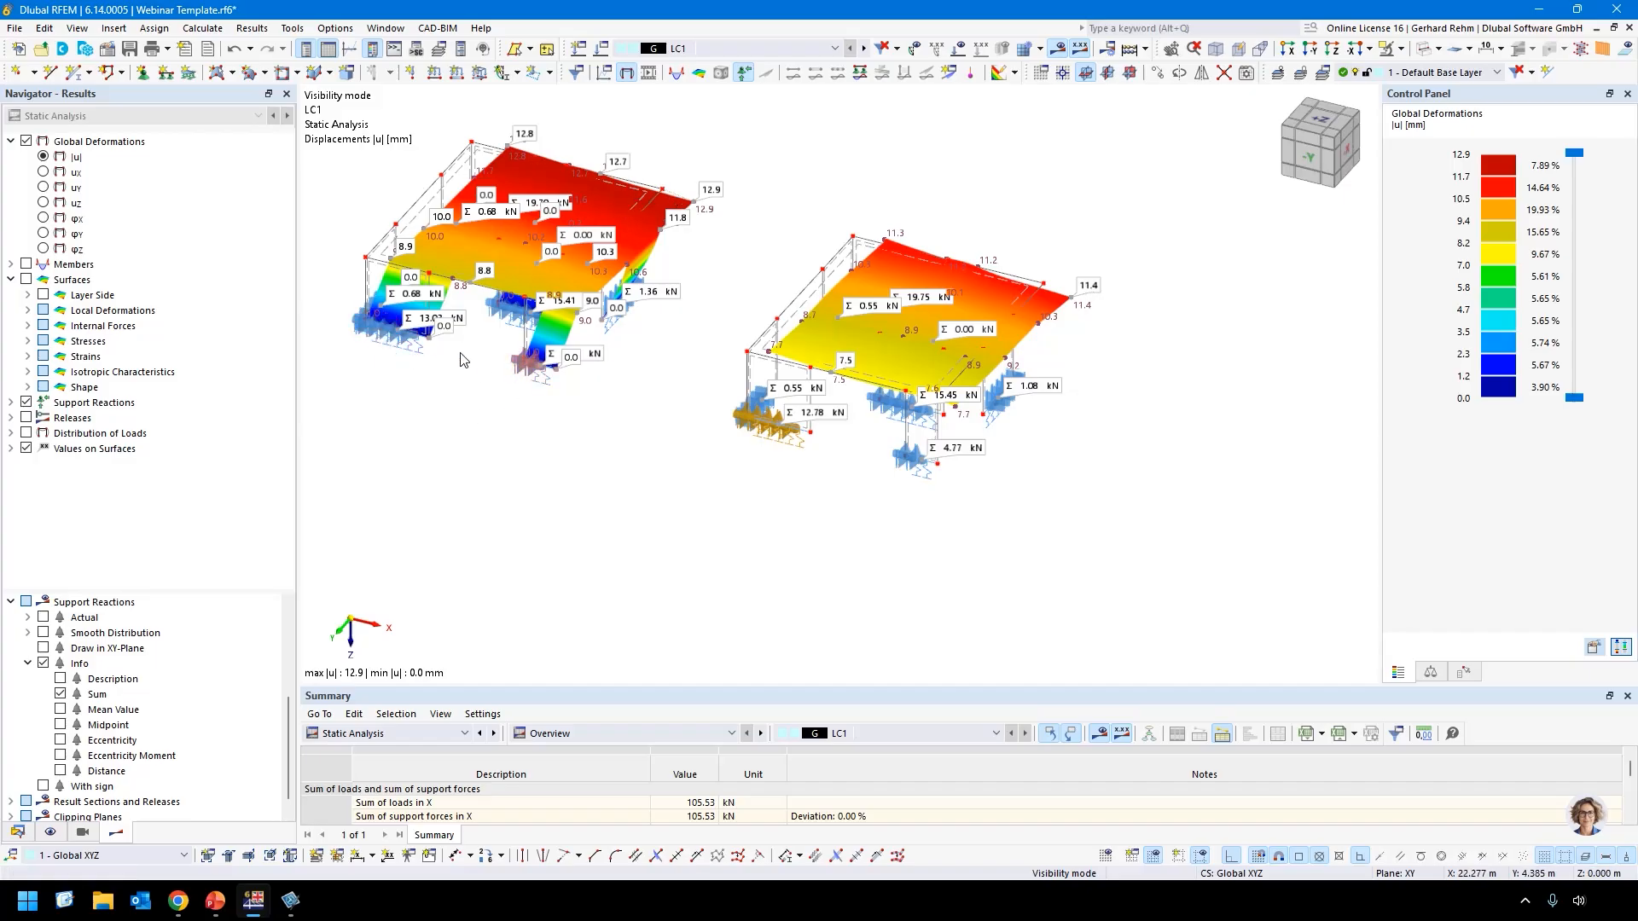
{"action": "left_click", "coordinate": [382, 338]}
{"action": "scroll", "coordinate": [406, 347], "scroll_direction": "up", "scroll_amount": 5}
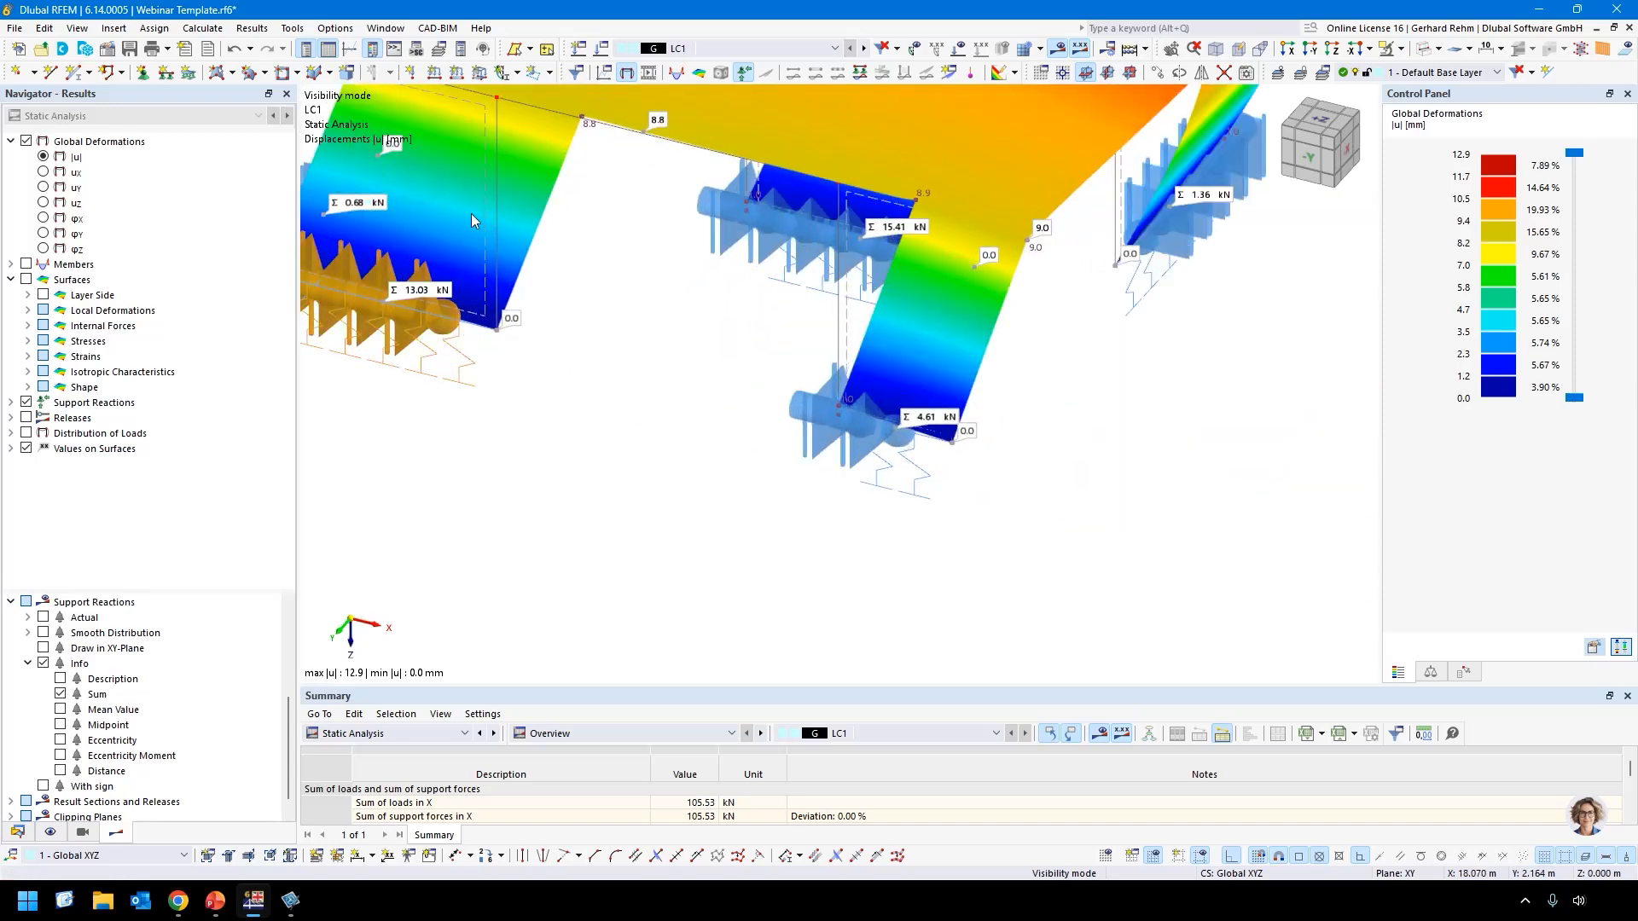
{"action": "scroll", "coordinate": [476, 198], "scroll_direction": "down", "scroll_amount": 5}
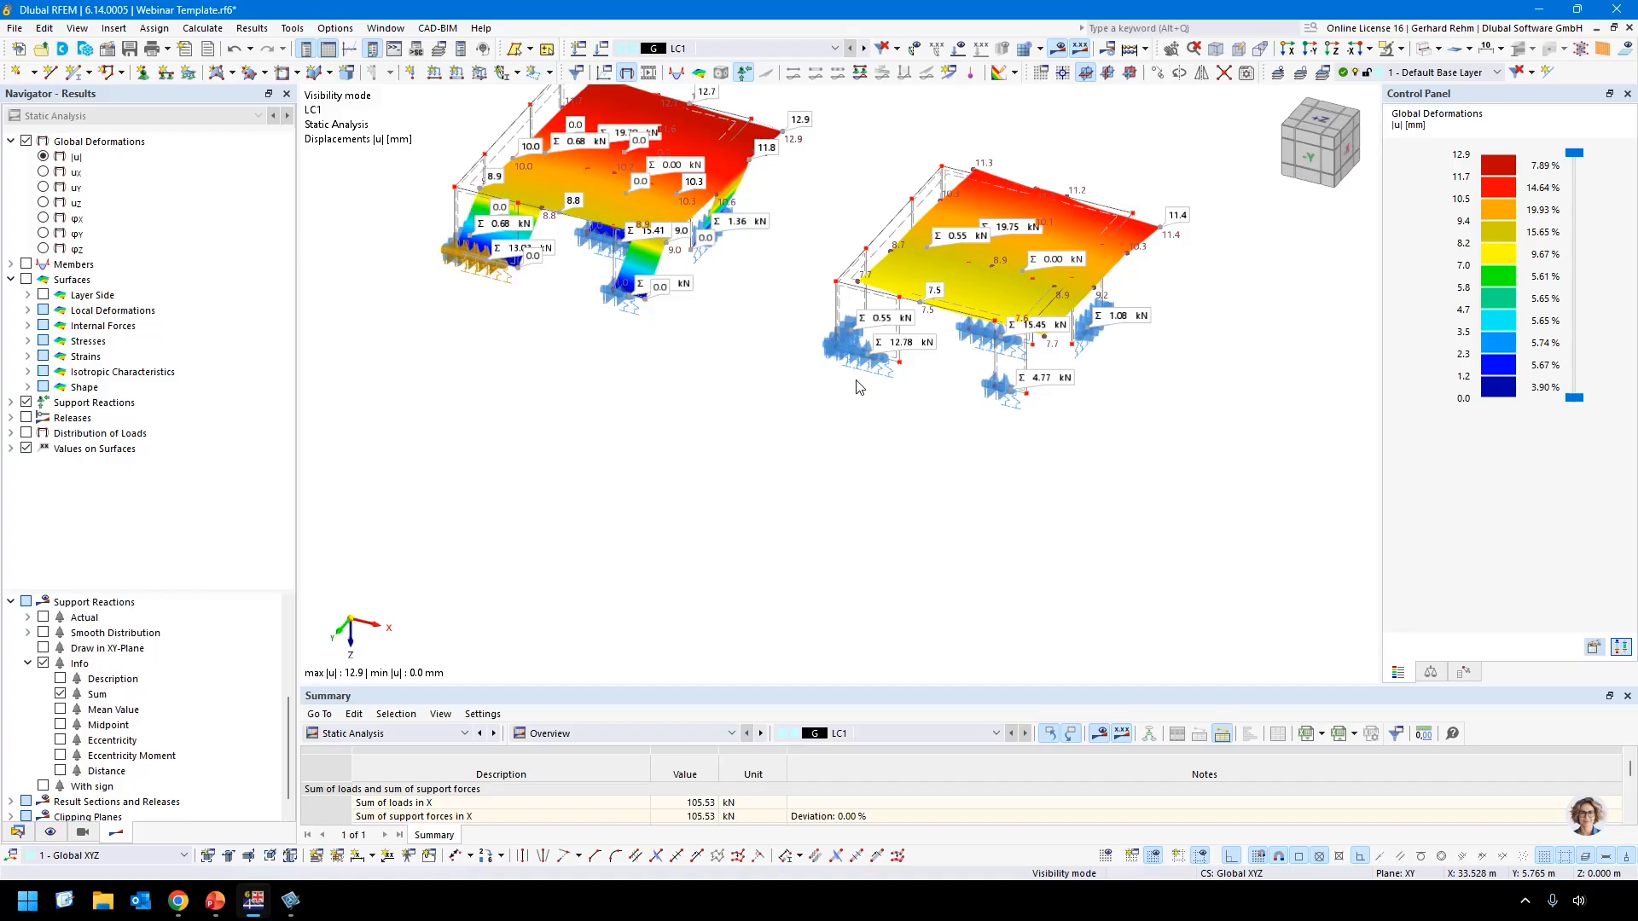
Undo the spring and partial activity changes to the line support, accepting deletion of the LC1 results.
{"action": "key", "text": "ctrl+z"}
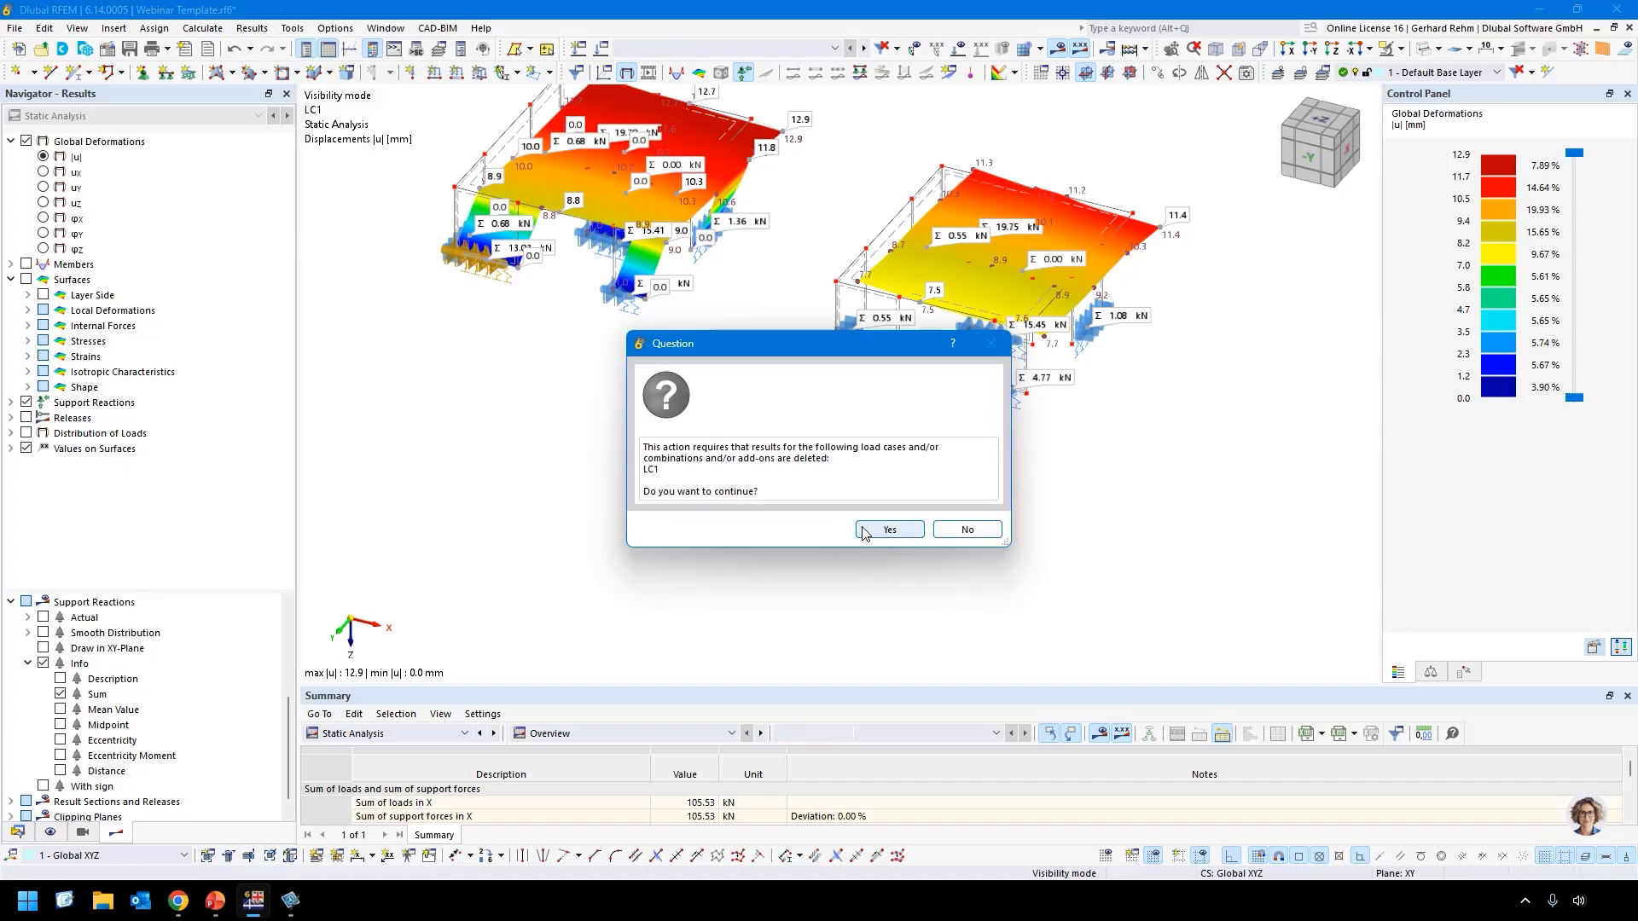
{"action": "left_click", "coordinate": [870, 530]}
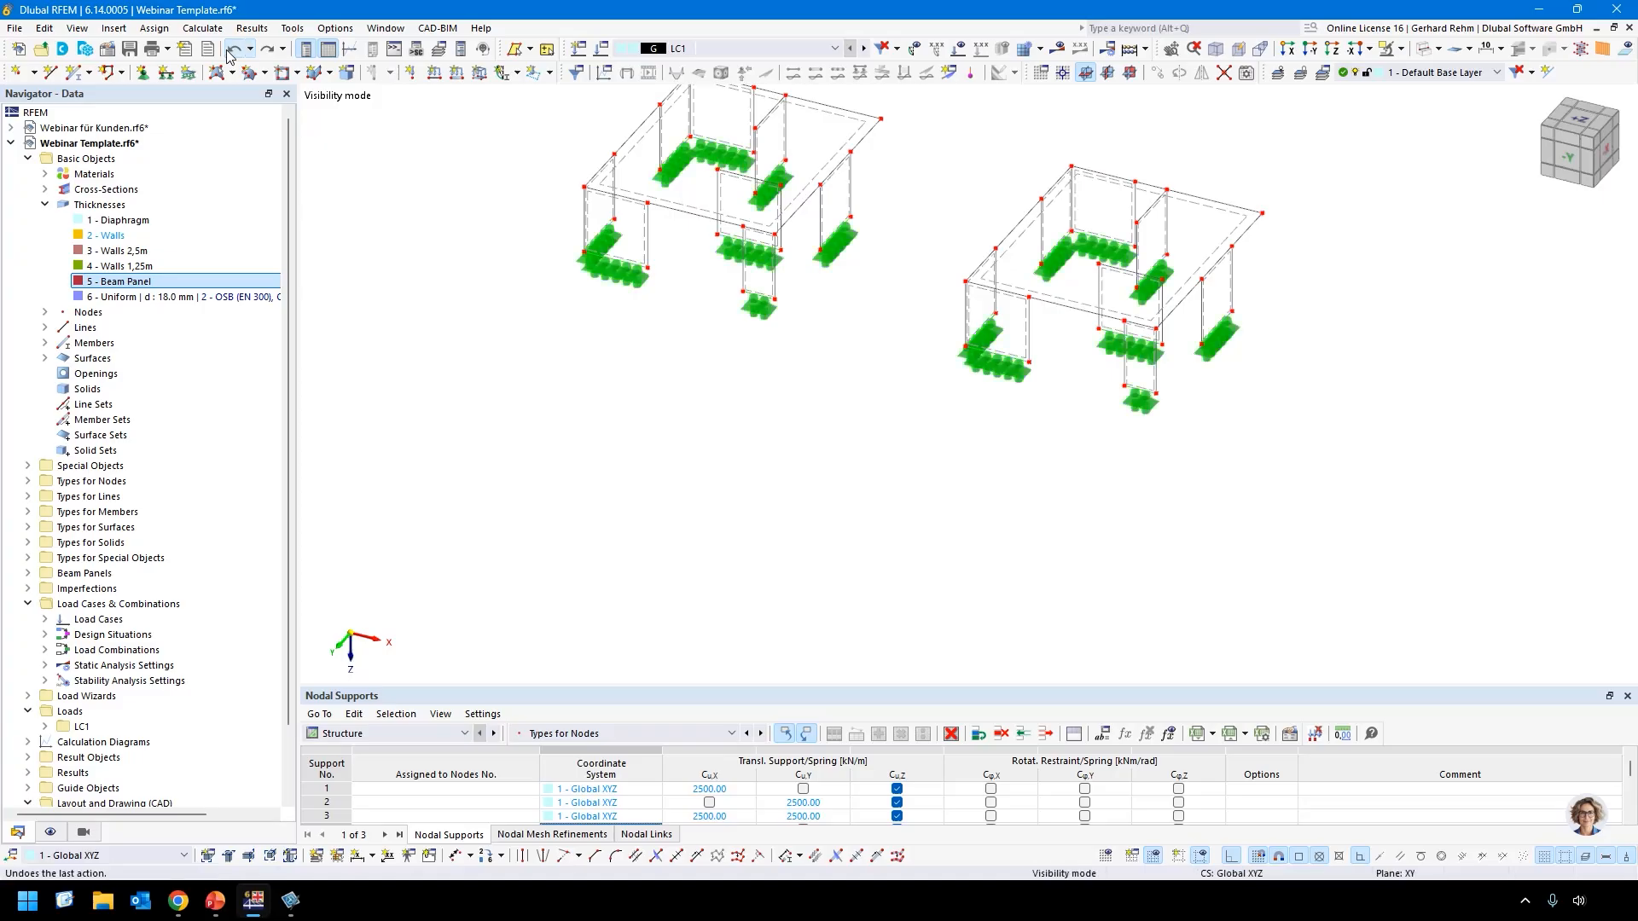
Assign a new line support with the uz nonlinearity Failure if negative pz to all supported lines of the second building, accepting mesh deletion.
{"action": "middle_click_drag", "start_coordinate": [836, 354], "coordinate": [833, 453]}
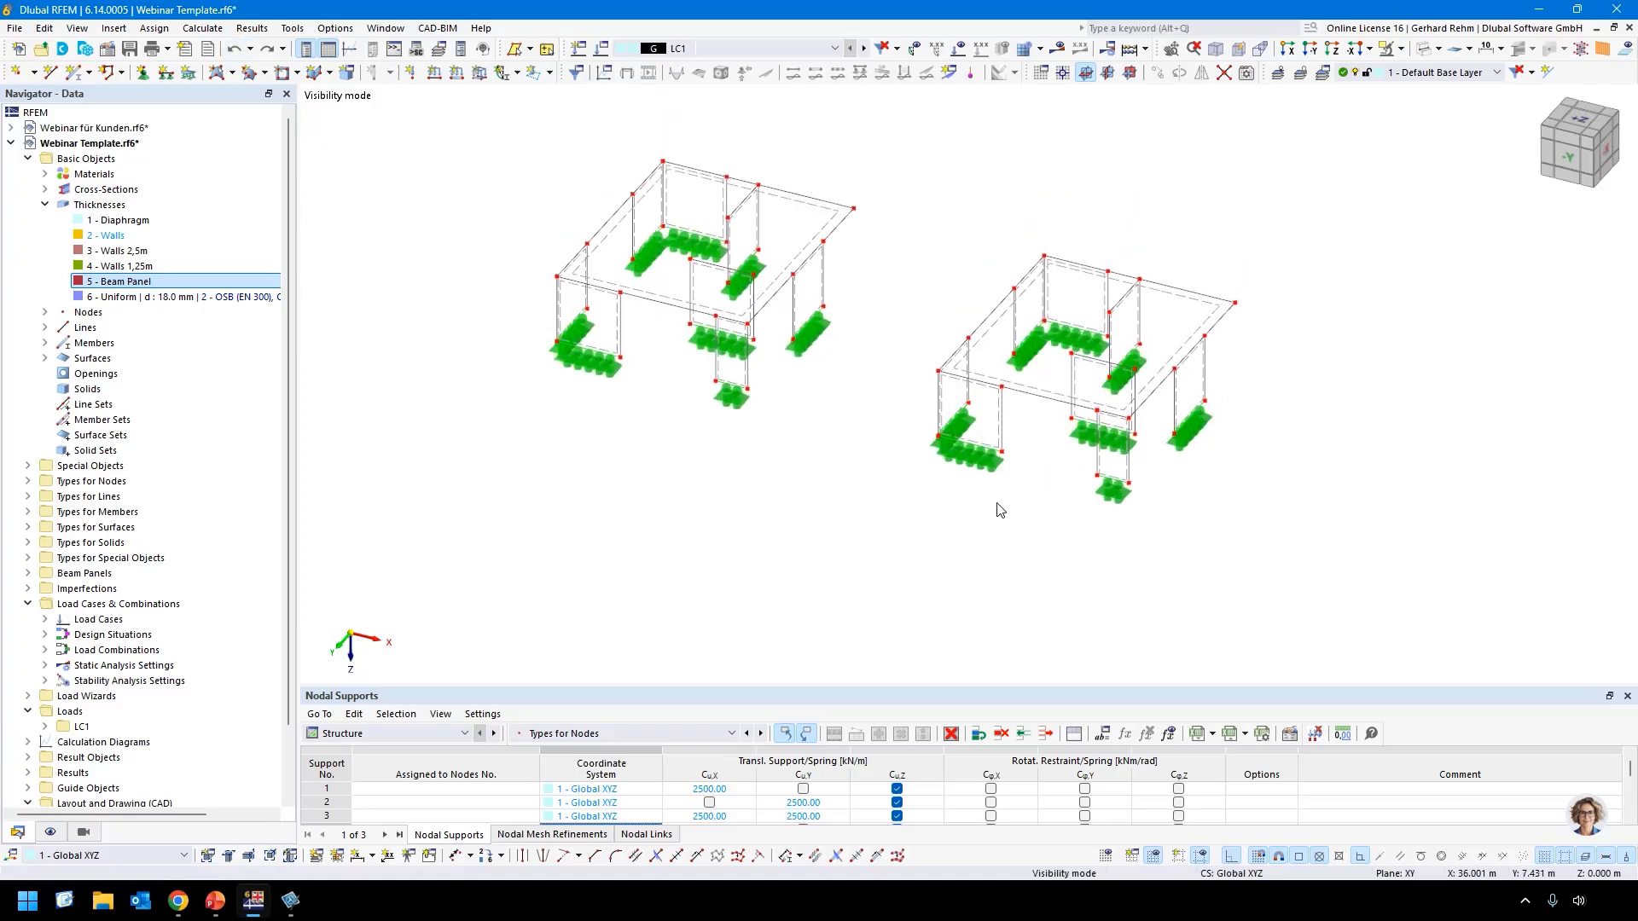
{"action": "double_click", "coordinate": [981, 465]}
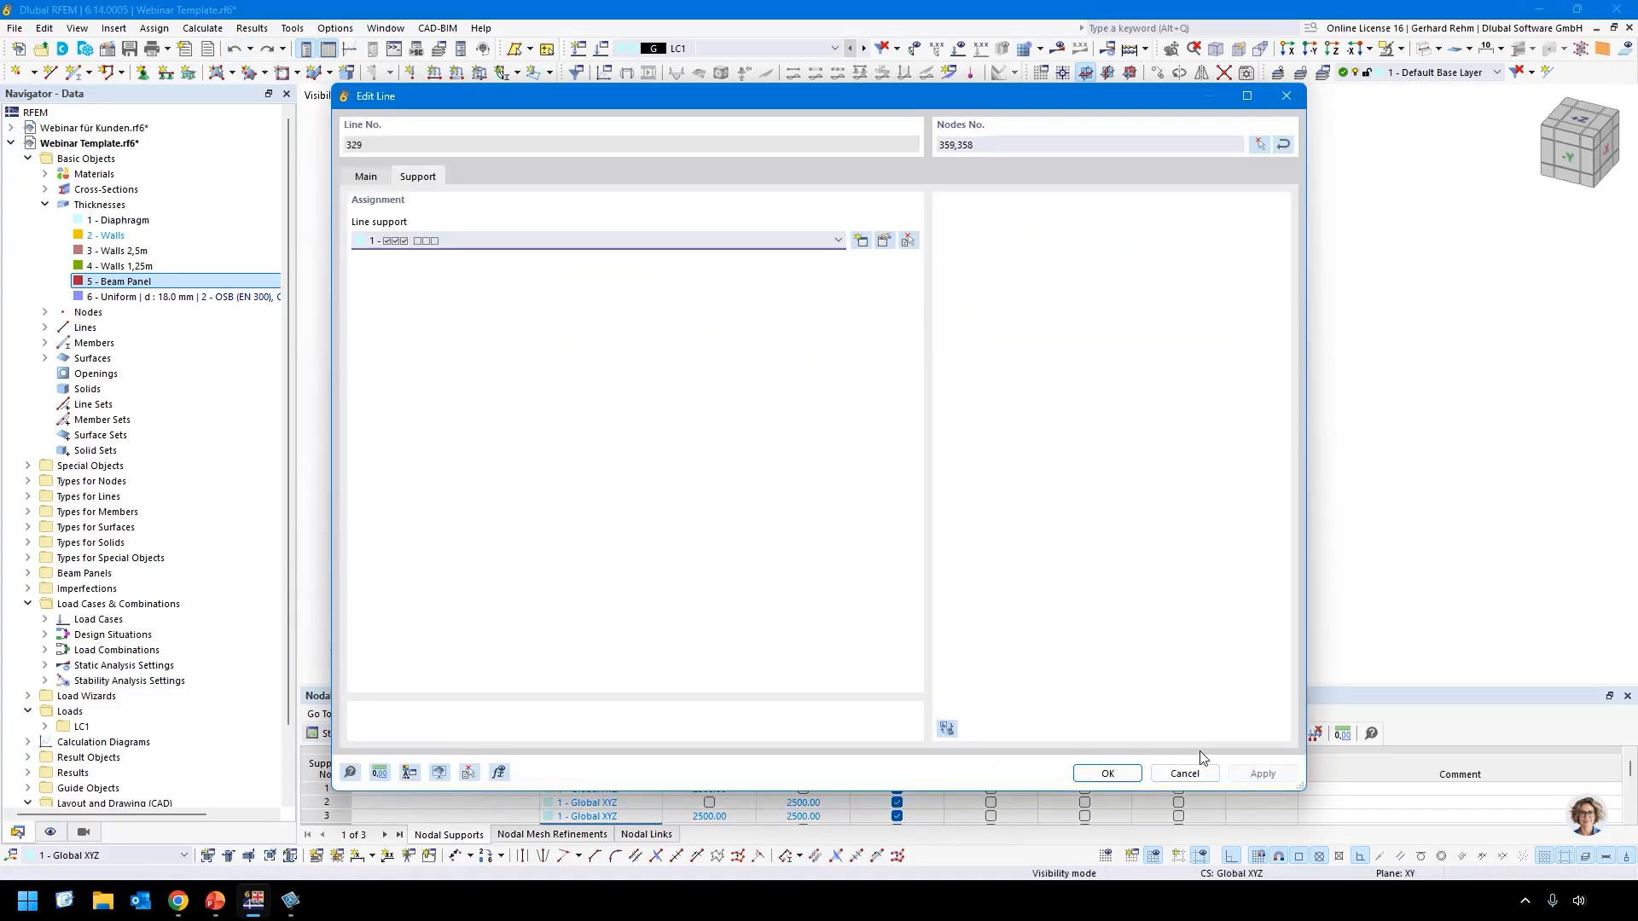
{"action": "left_click", "coordinate": [1186, 773]}
{"action": "left_click_drag", "start_coordinate": [906, 187], "coordinate": [1264, 616]}
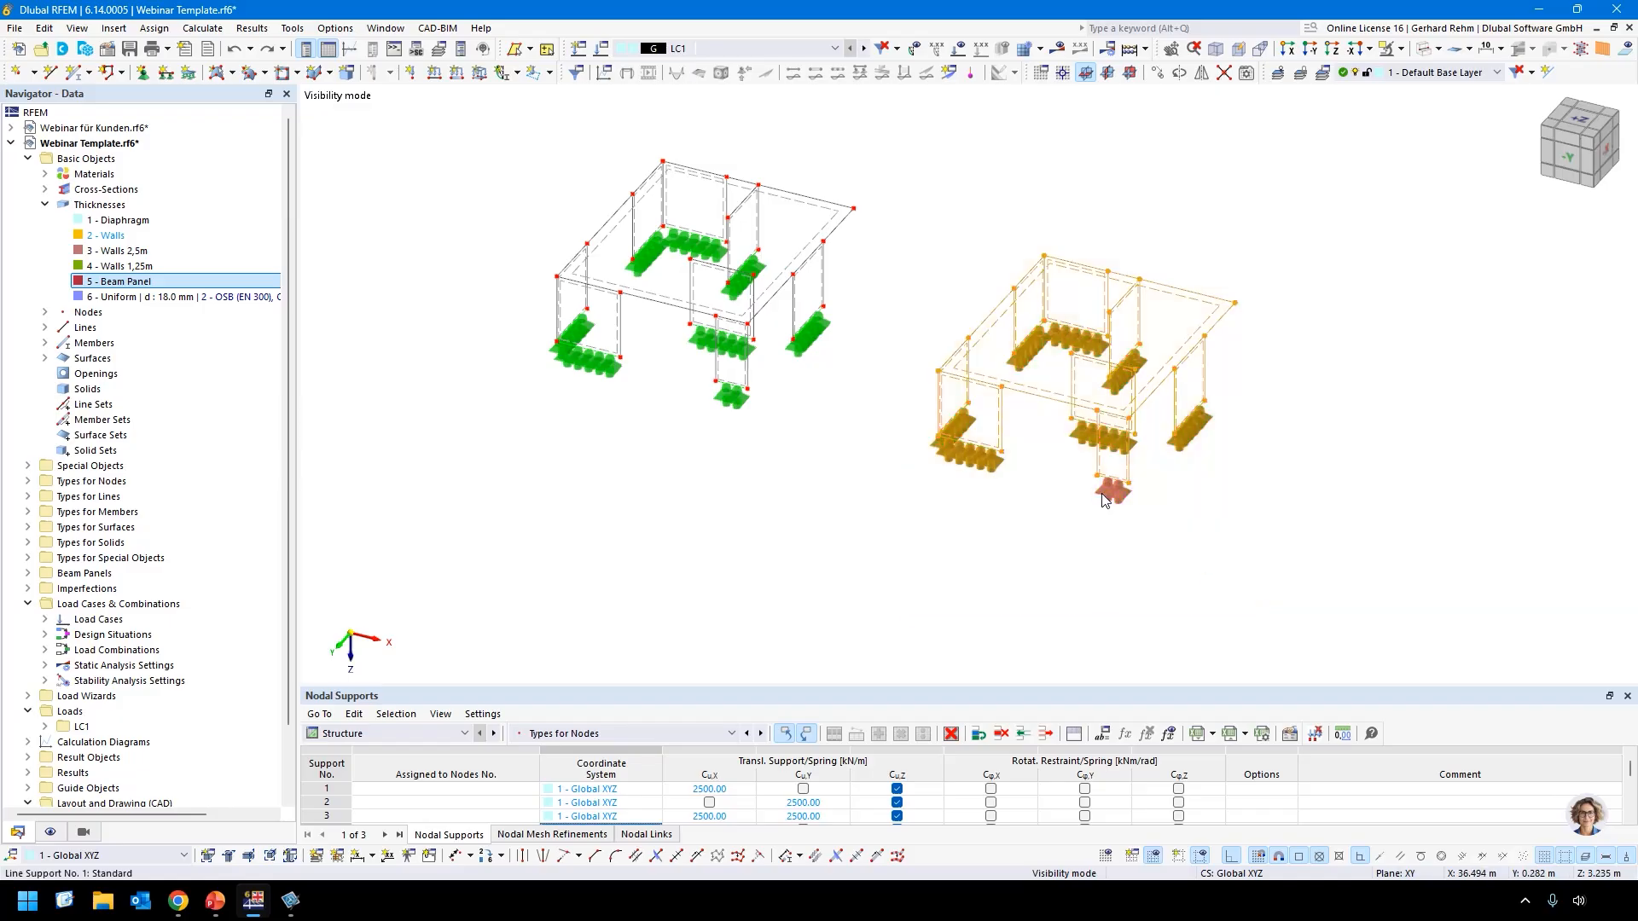
{"action": "double_click", "coordinate": [1109, 497]}
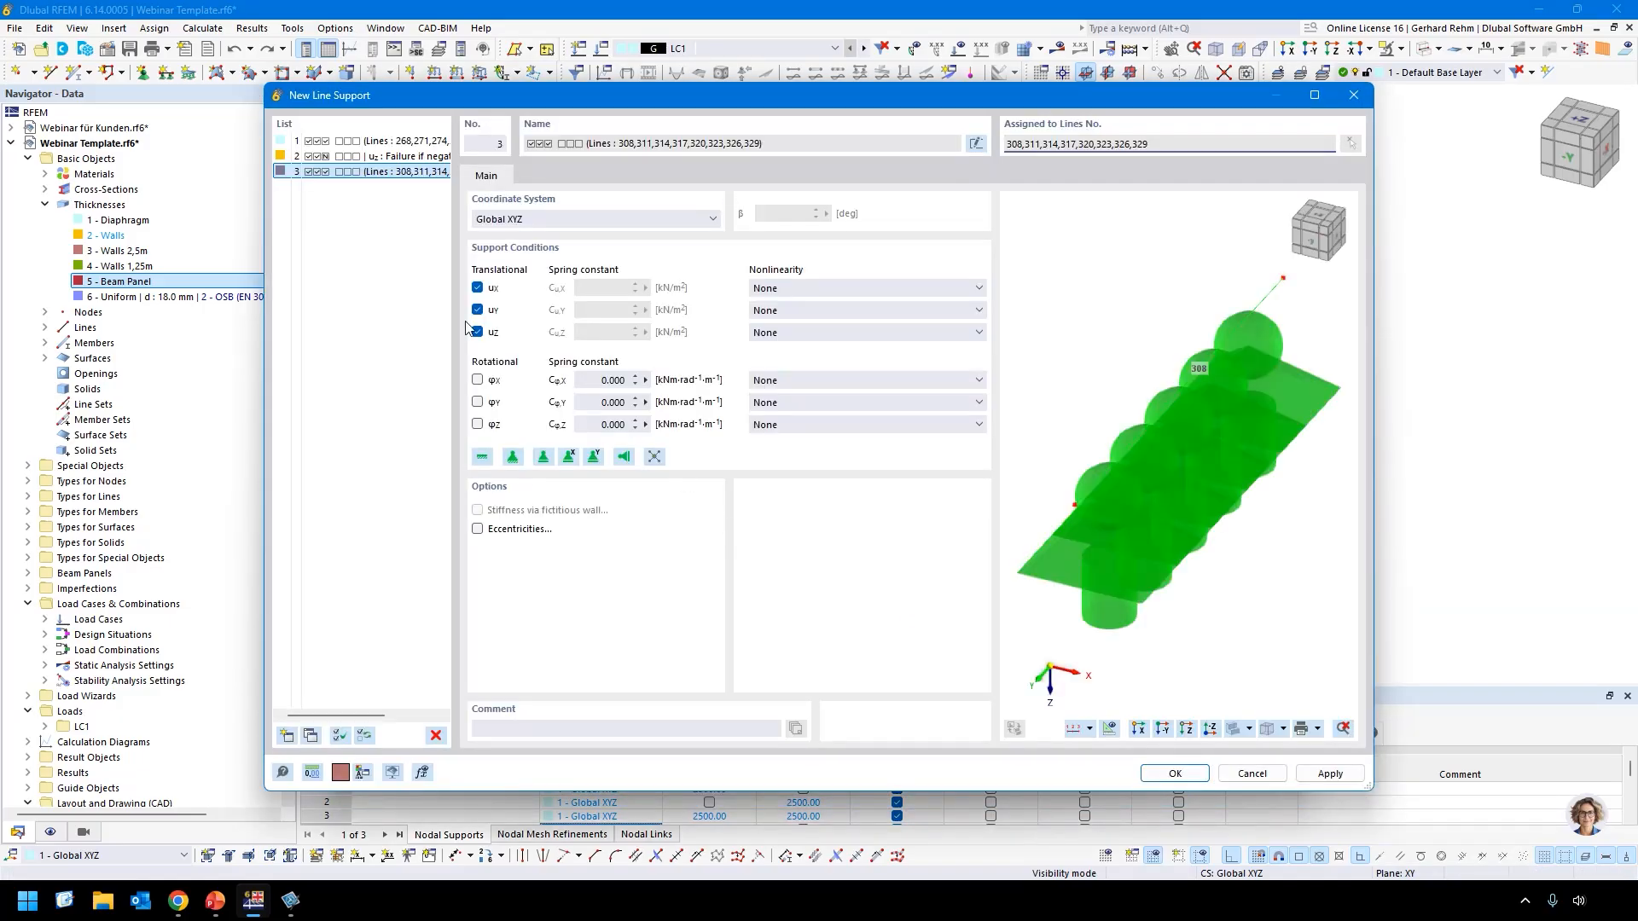
{"action": "left_click", "coordinate": [806, 333]}
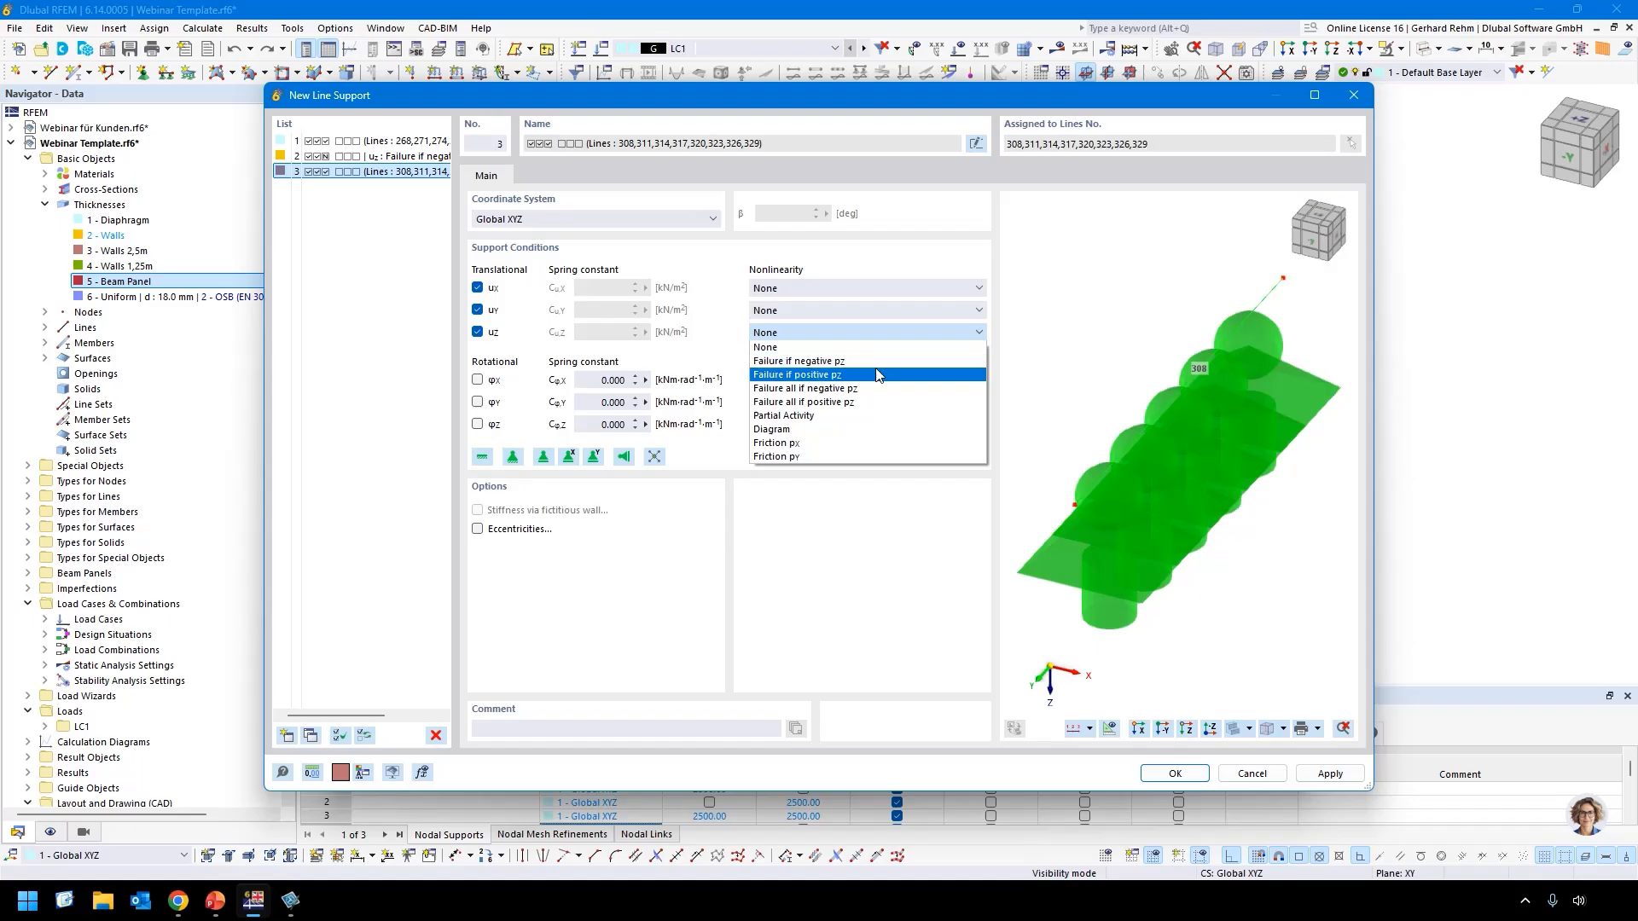
{"action": "left_click", "coordinate": [849, 362]}
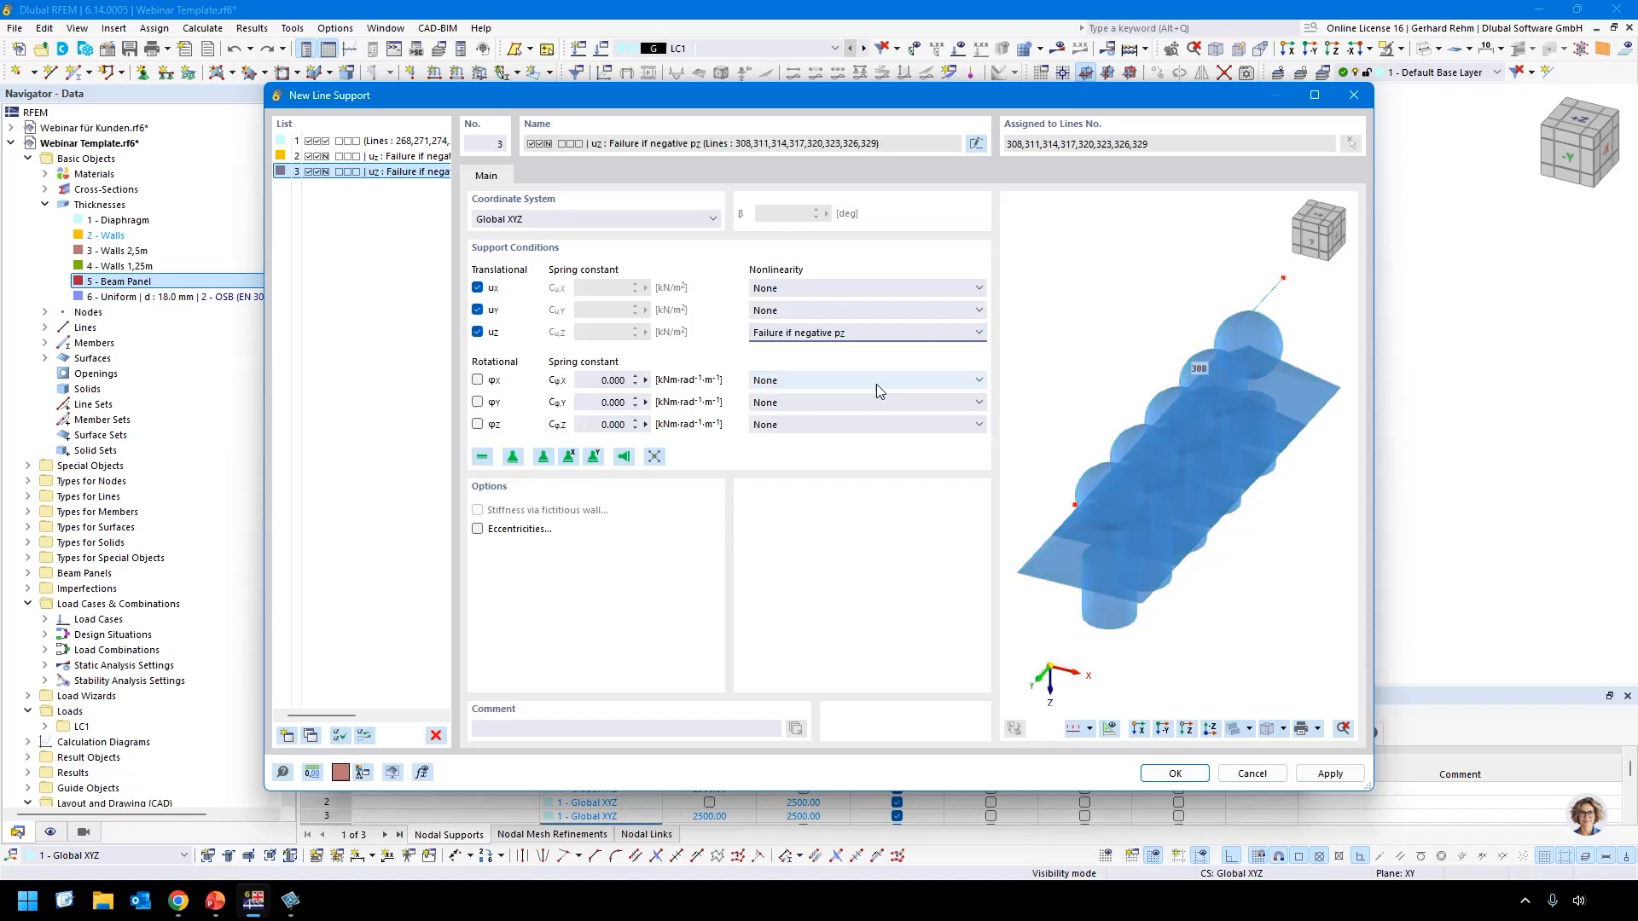
{"action": "left_click", "coordinate": [1171, 773]}
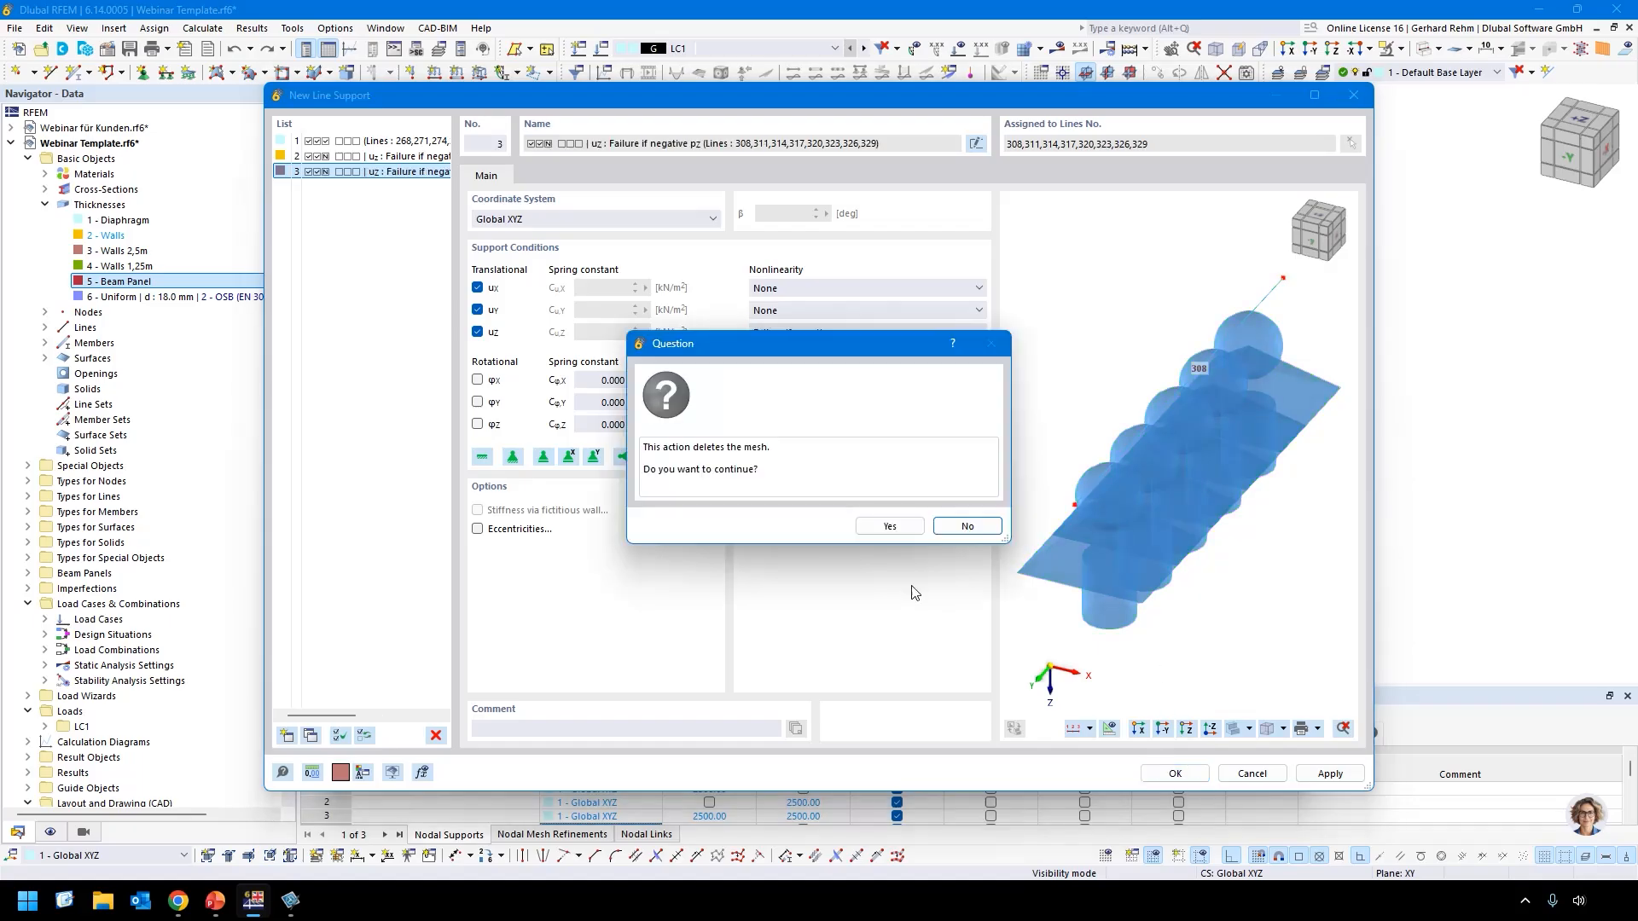
{"action": "left_click", "coordinate": [874, 531]}
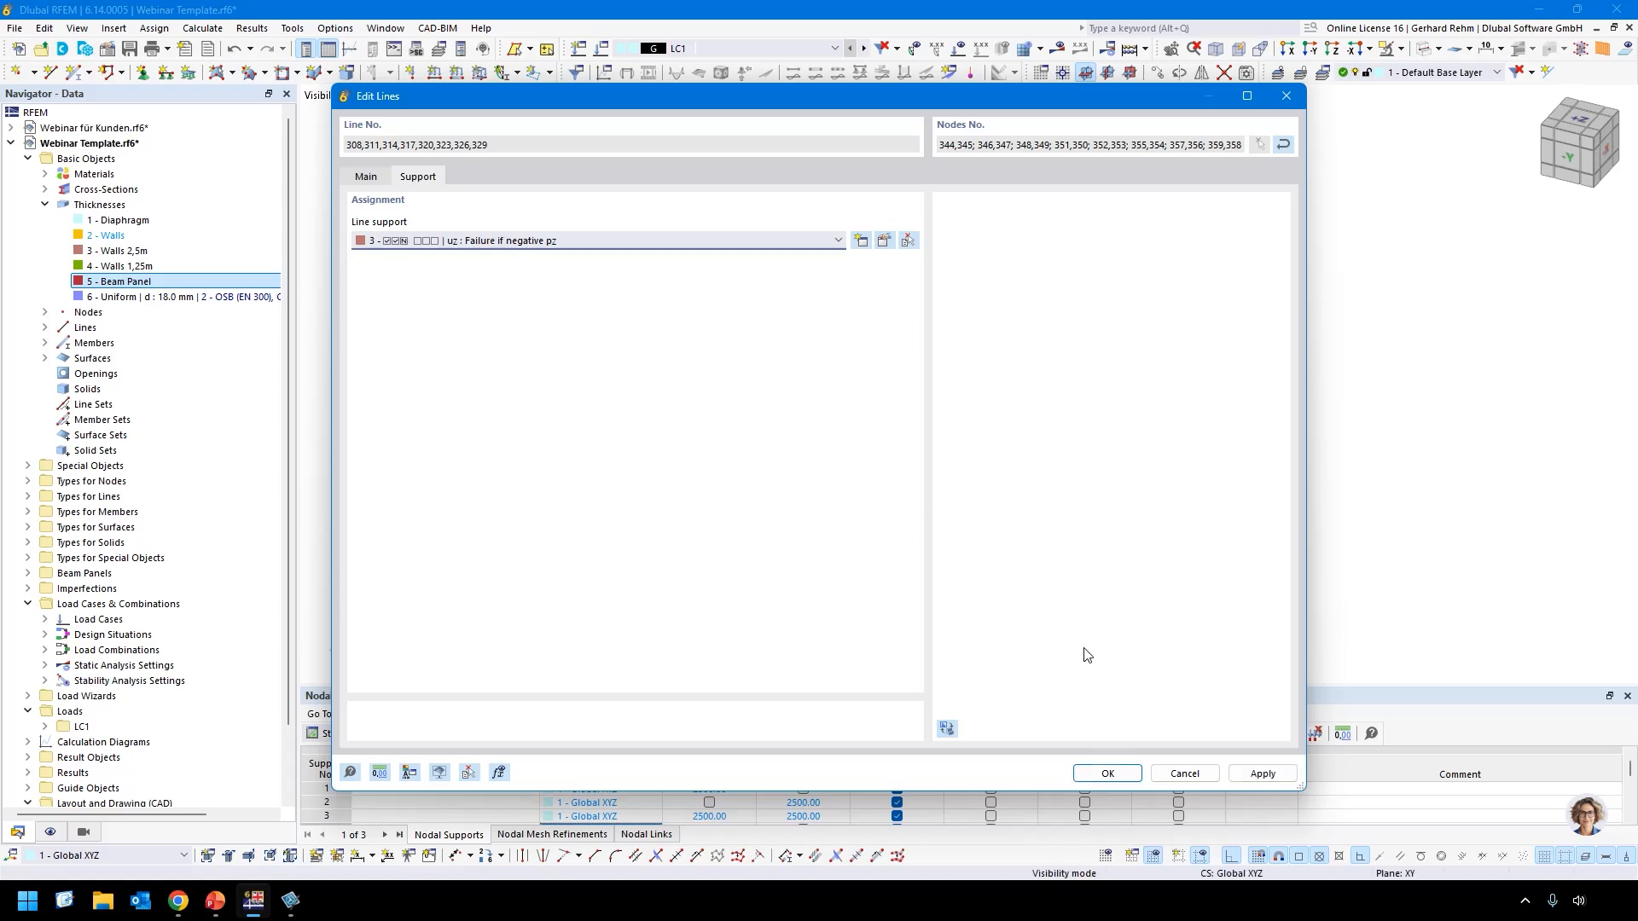
{"action": "left_click", "coordinate": [1107, 773]}
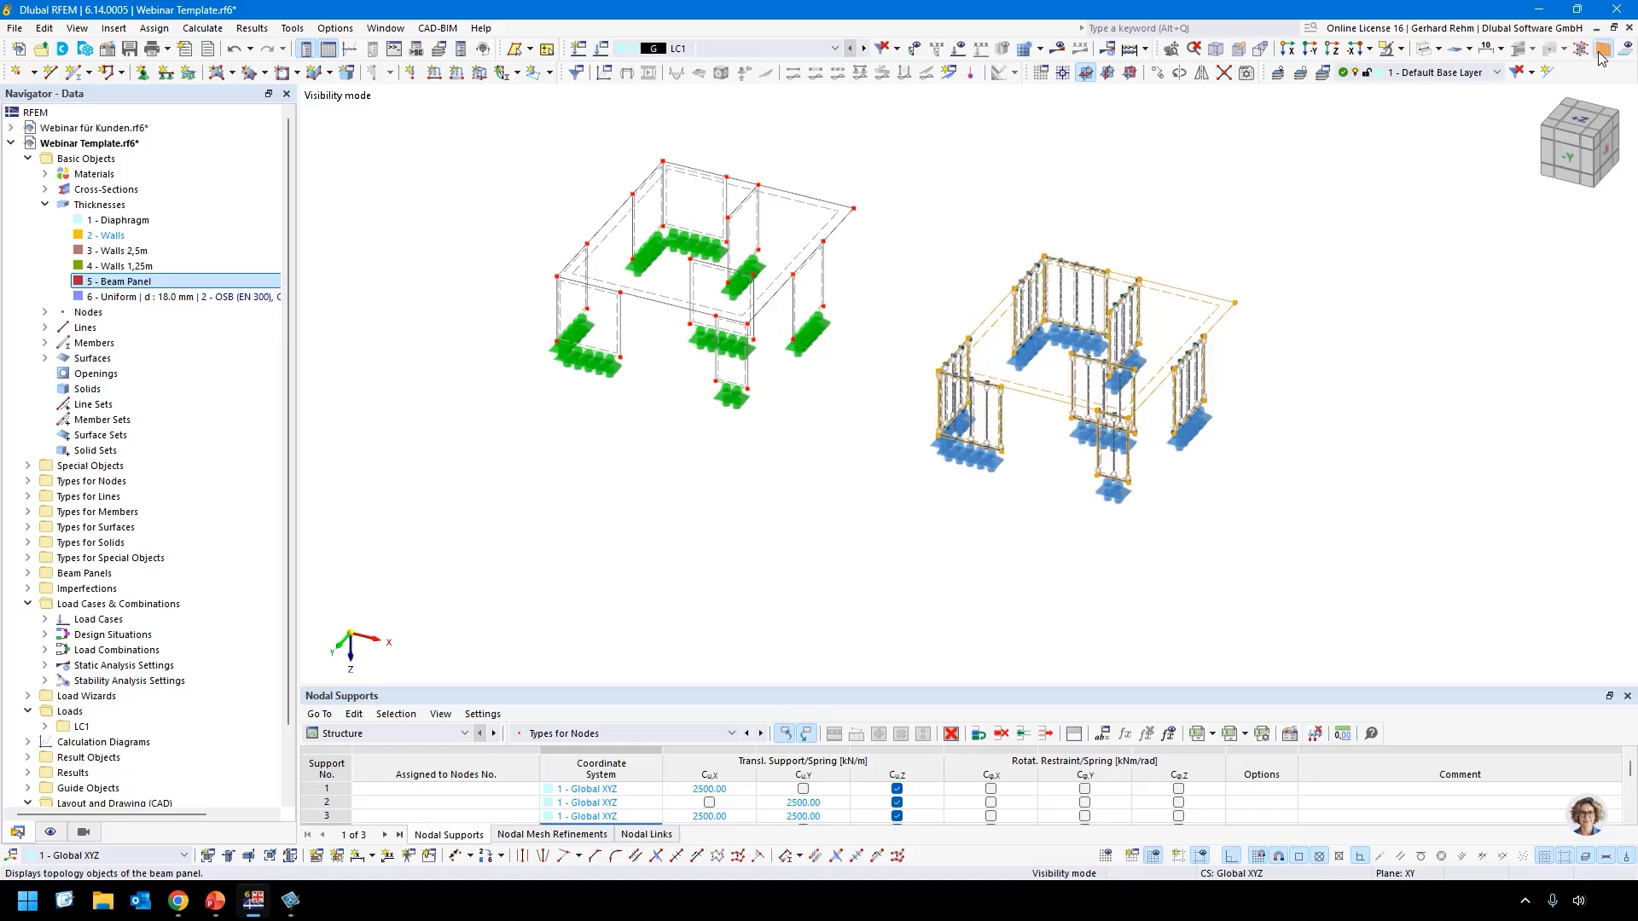
Restrict the generated visibility to the members of material C24, leaving out nodes, lines and surfaces.
{"action": "scroll", "coordinate": [1009, 421], "scroll_direction": "up", "scroll_amount": 5}
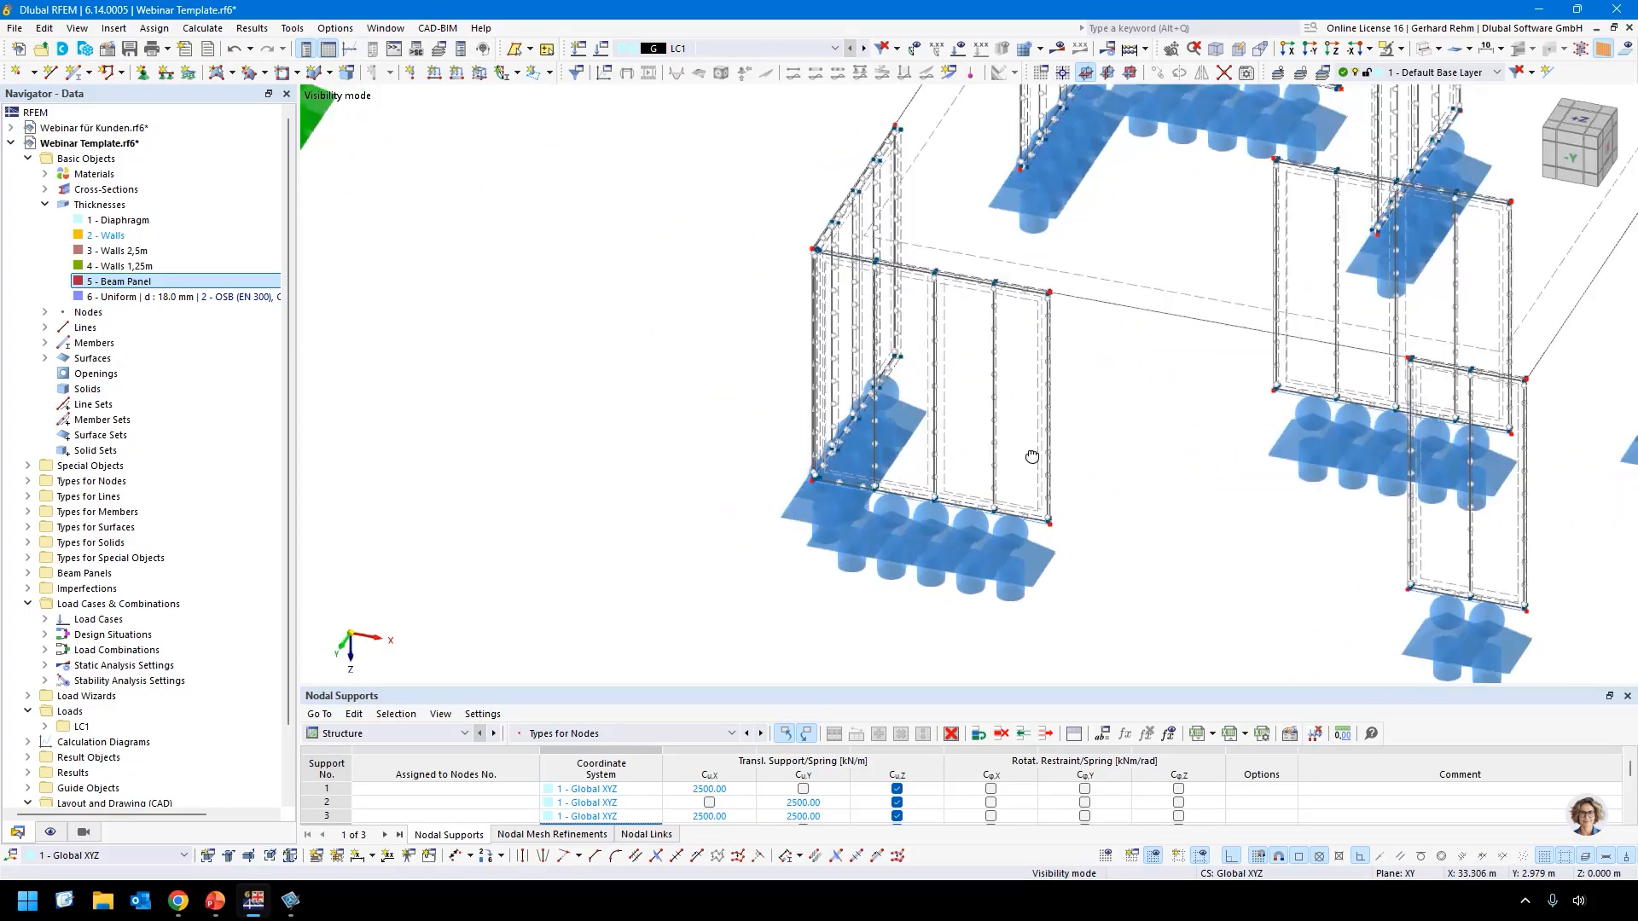
{"action": "left_click", "coordinate": [83, 832]}
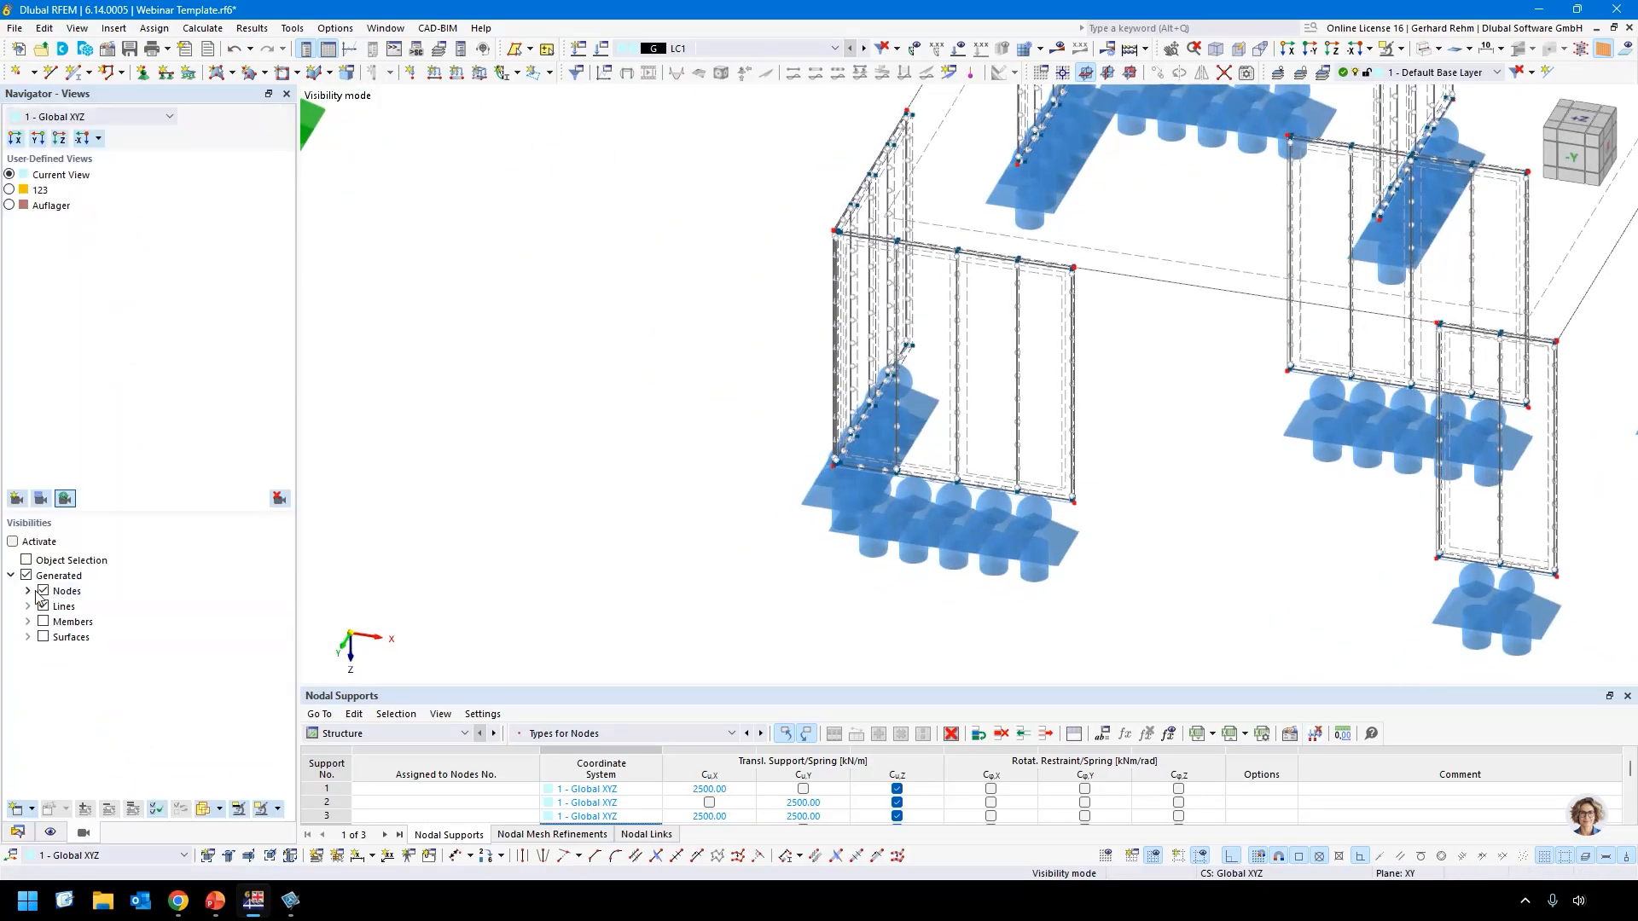
{"action": "left_click", "coordinate": [45, 621]}
{"action": "left_click", "coordinate": [43, 590]}
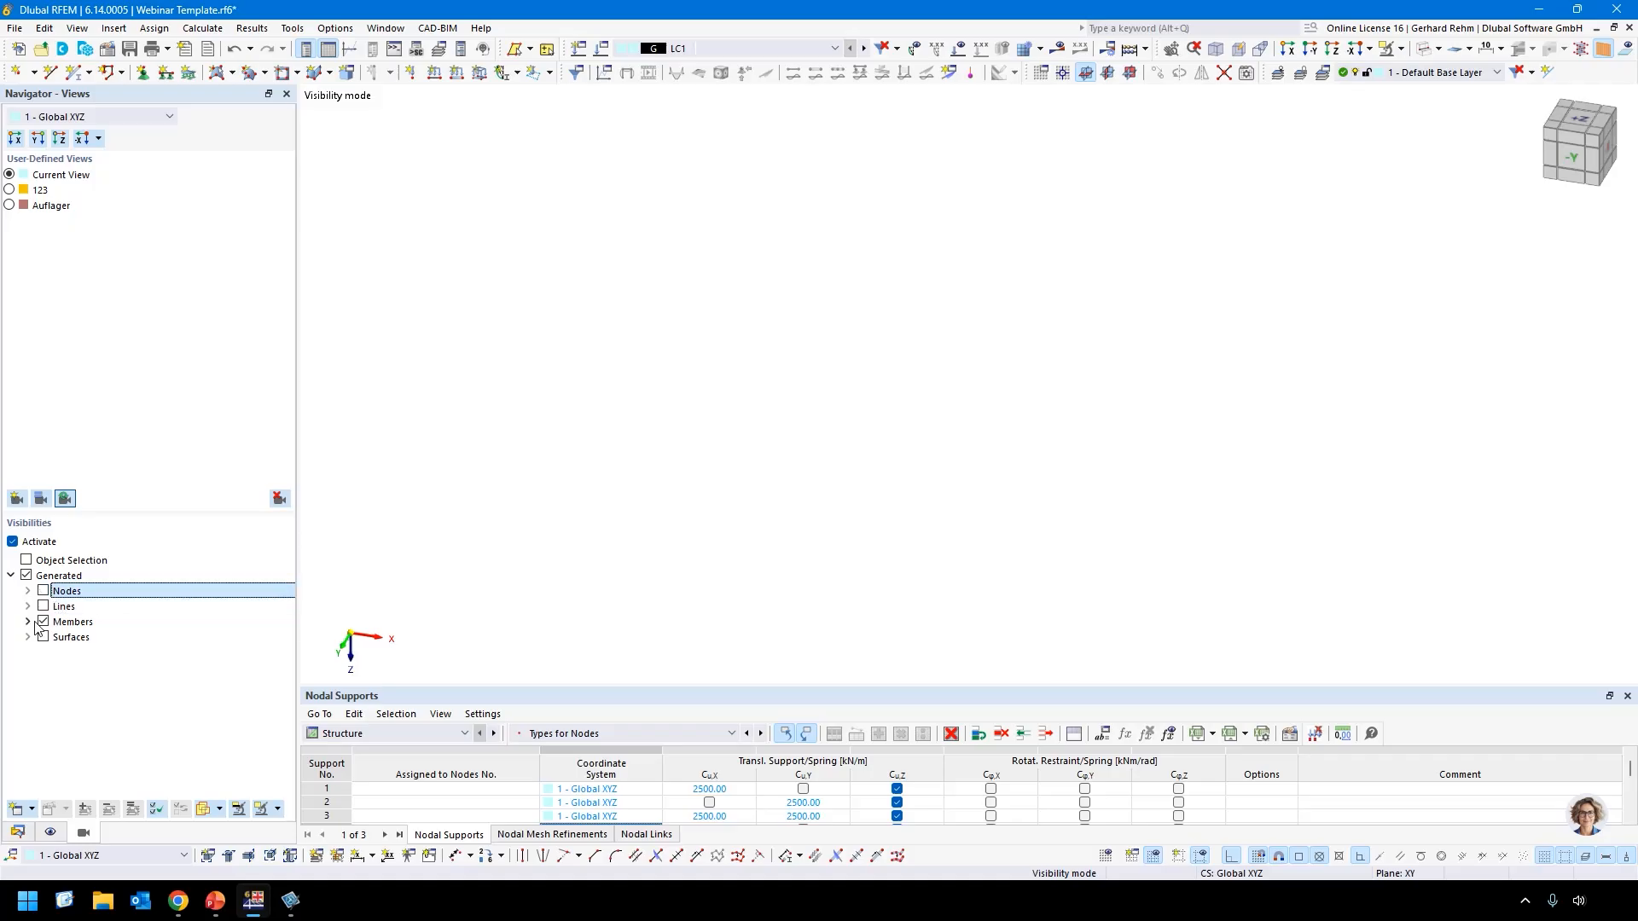
{"action": "left_click", "coordinate": [27, 621]}
{"action": "left_click", "coordinate": [45, 637]}
{"action": "left_click", "coordinate": [79, 652]}
{"action": "left_click", "coordinate": [78, 652]}
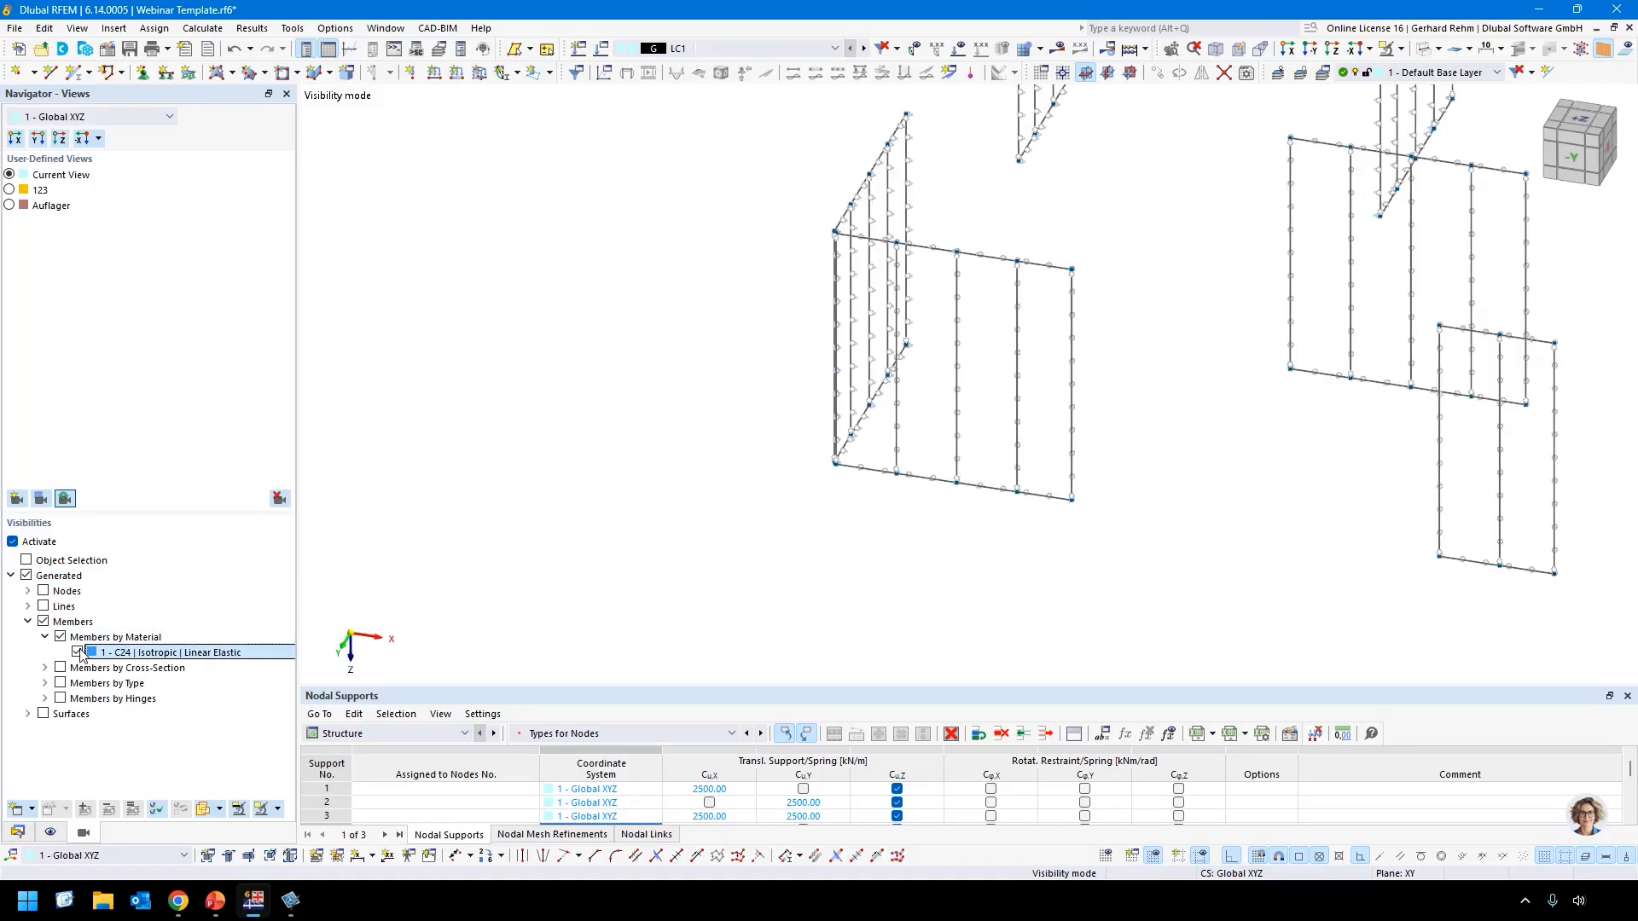
Hide the special objects in the model display so the wall studs can be picked clearly.
{"action": "scroll", "coordinate": [706, 372], "scroll_direction": "up", "scroll_amount": 2}
{"action": "scroll", "coordinate": [842, 337], "scroll_direction": "up", "scroll_amount": 4}
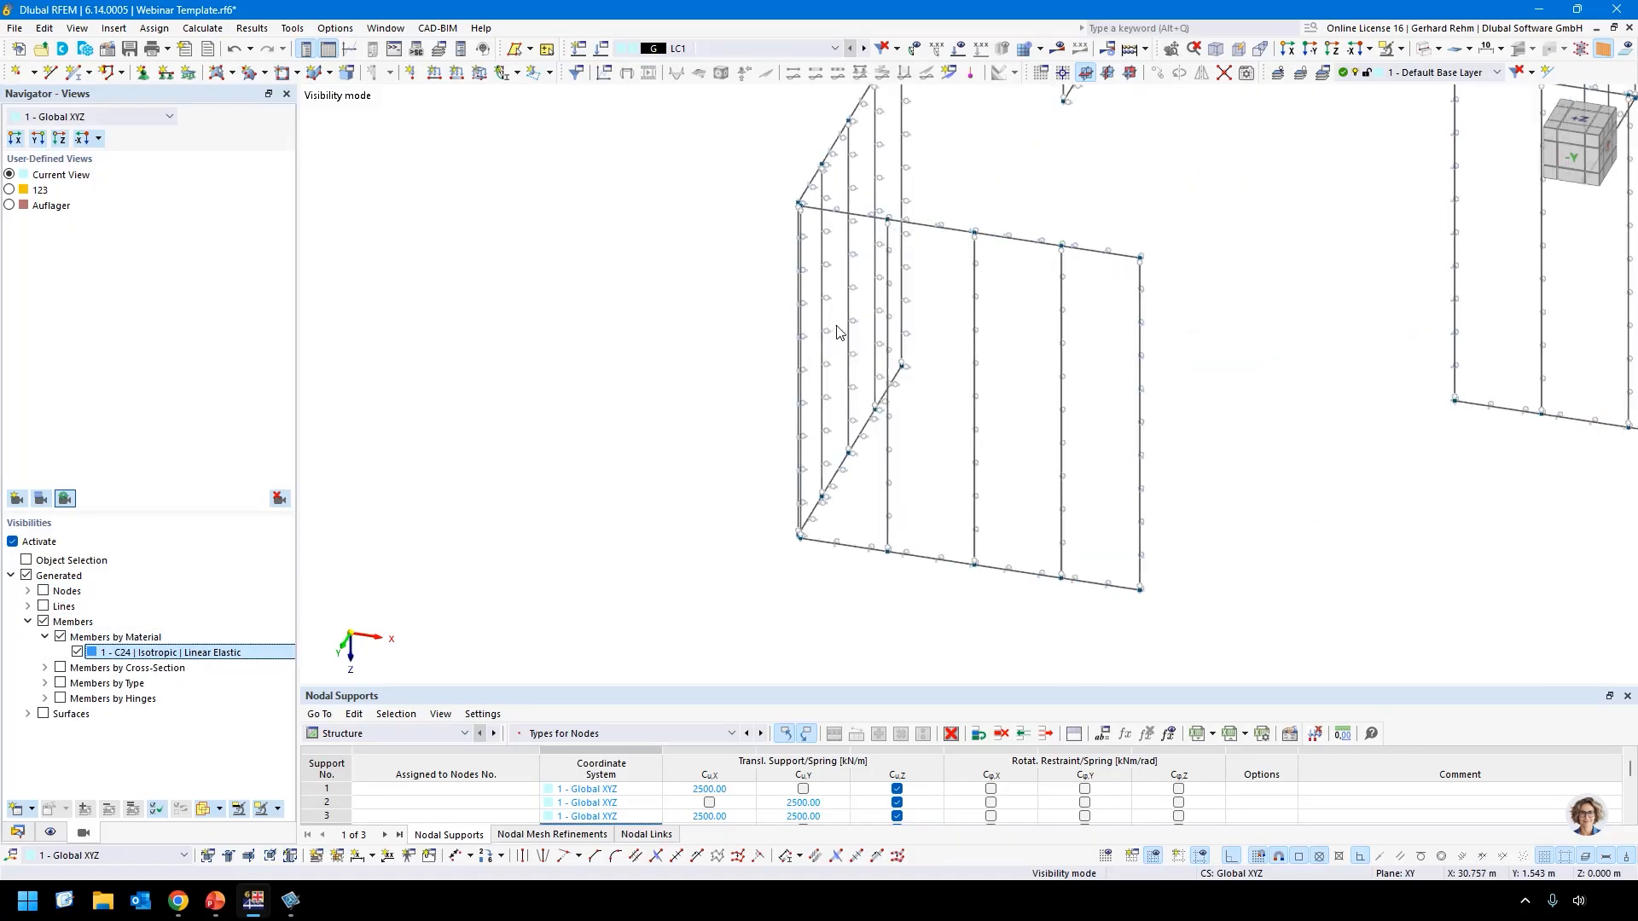
{"action": "left_click", "coordinate": [50, 832]}
{"action": "left_click", "coordinate": [43, 205]}
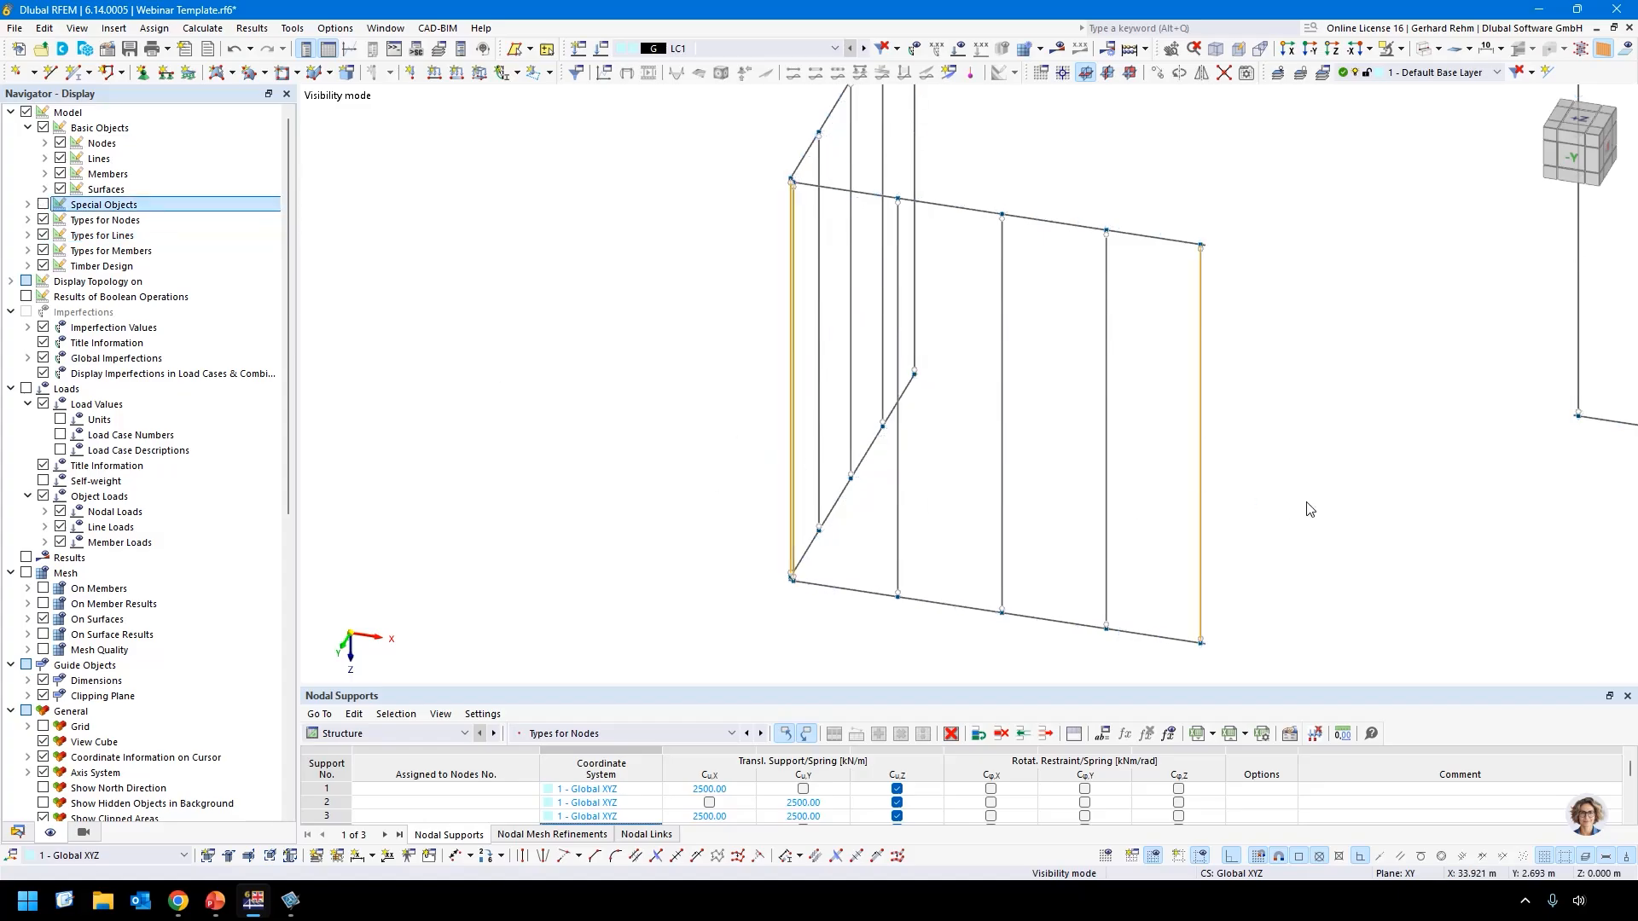
Select the vertical end studs of every wall panel in the second building and show only these members.
{"action": "scroll", "coordinate": [1163, 515], "scroll_direction": "down", "scroll_amount": 5}
{"action": "left_click", "coordinate": [984, 467]}
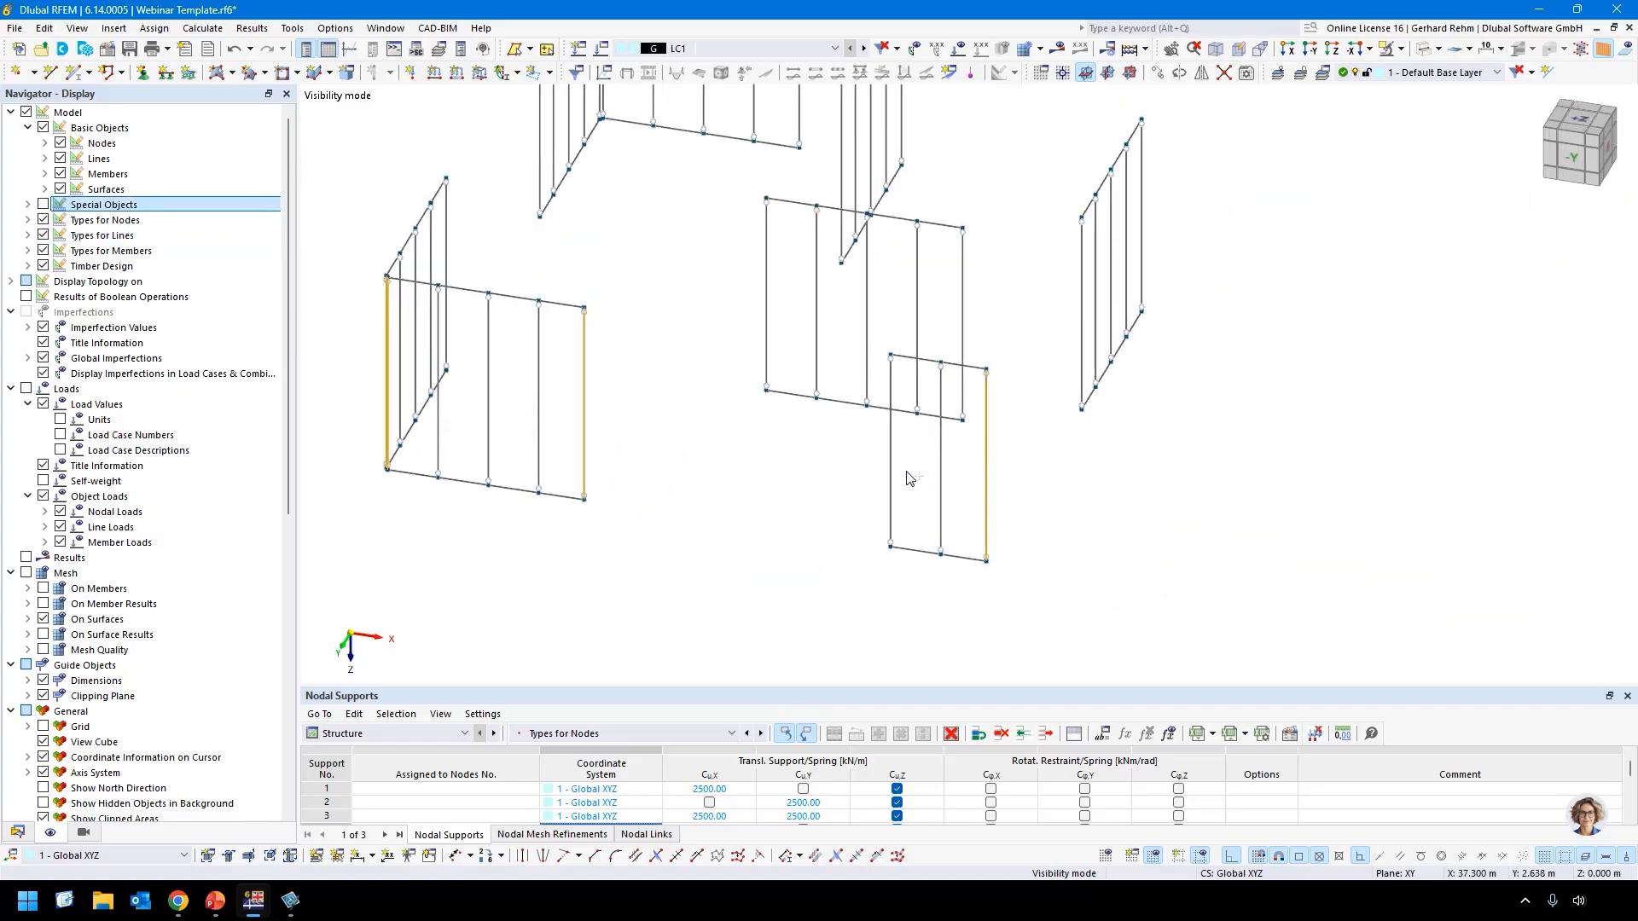
{"action": "left_click", "coordinate": [893, 478]}
{"action": "left_click", "coordinate": [767, 294]}
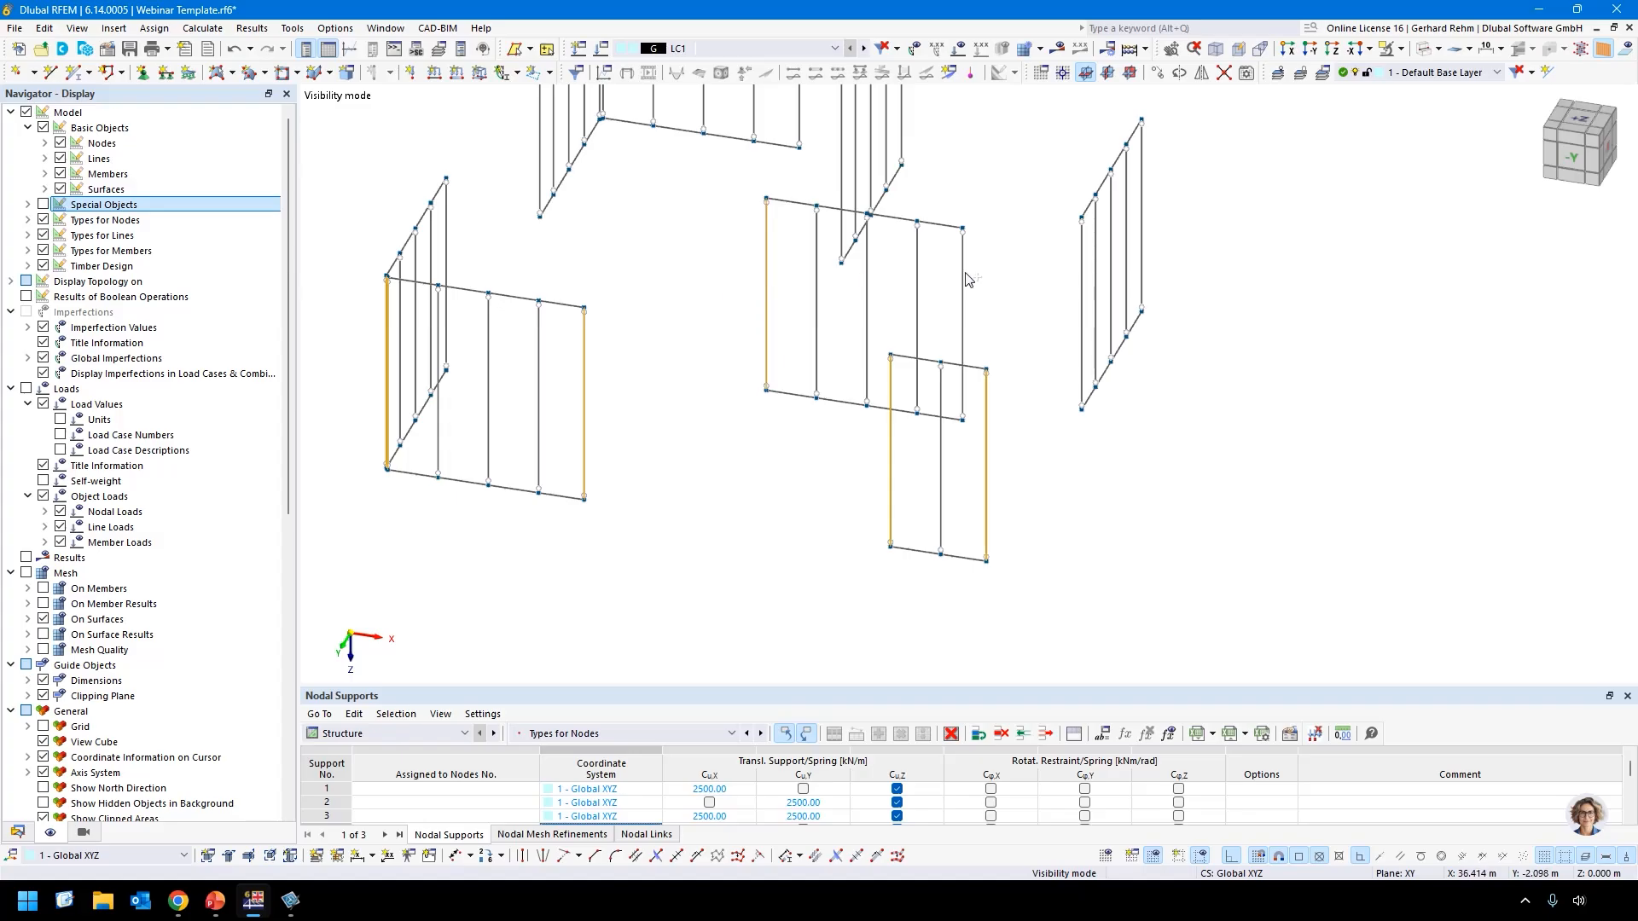
{"action": "left_click", "coordinate": [964, 277]}
{"action": "middle_click_drag", "start_coordinate": [1160, 247], "coordinate": [921, 449], "text": "ctrl"}
{"action": "left_click", "coordinate": [1064, 371]}
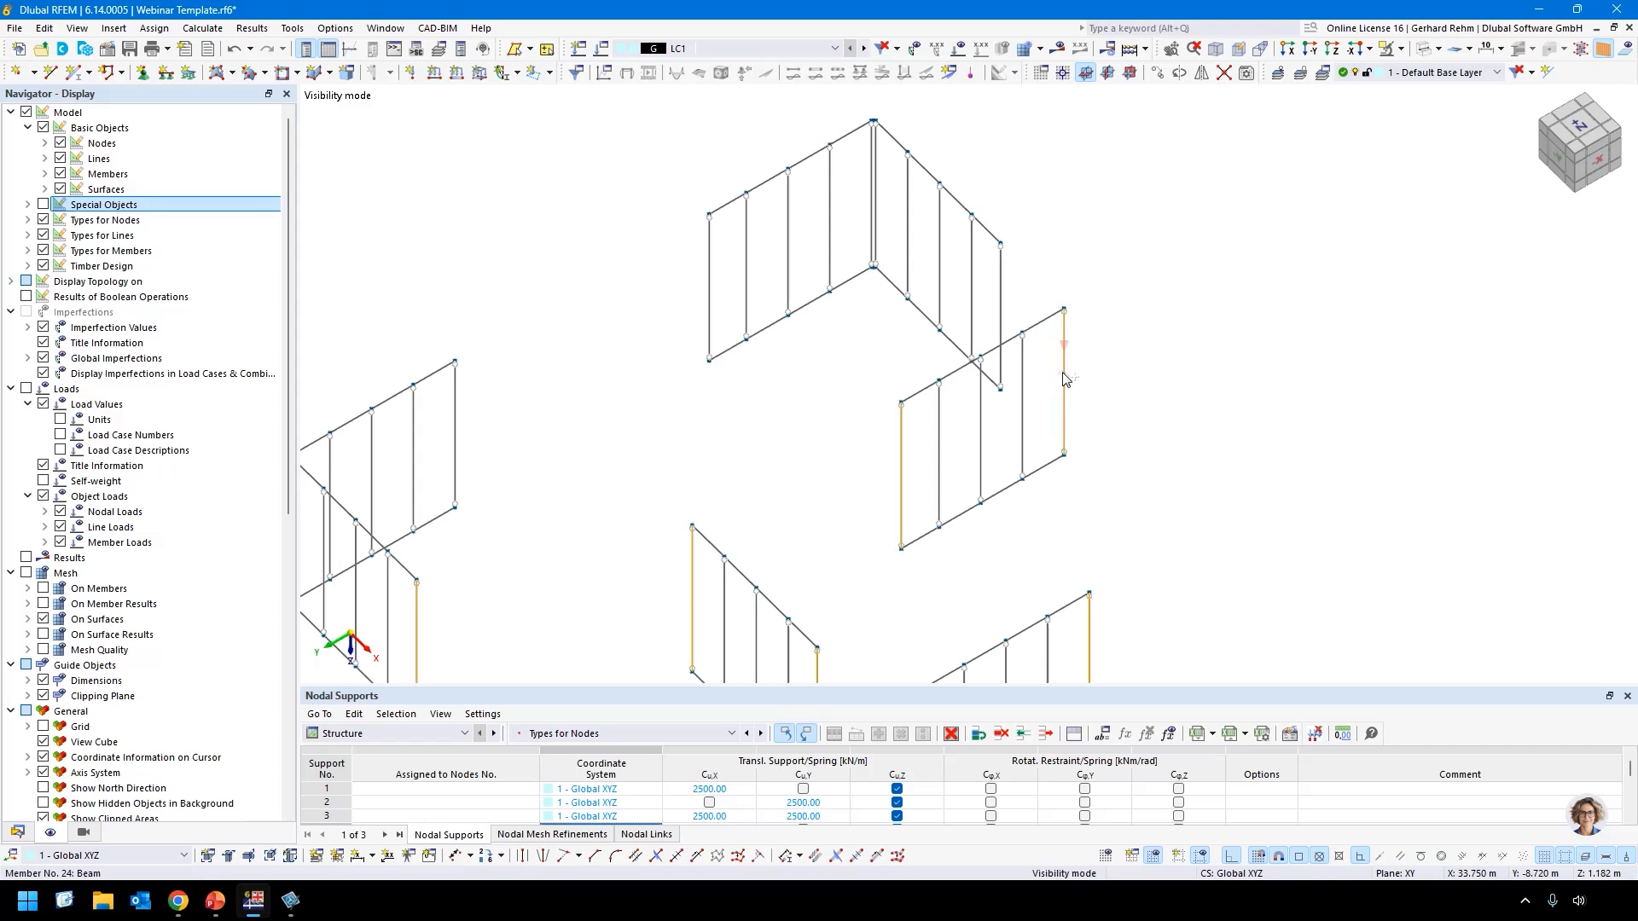
{"action": "left_click", "coordinate": [1000, 275]}
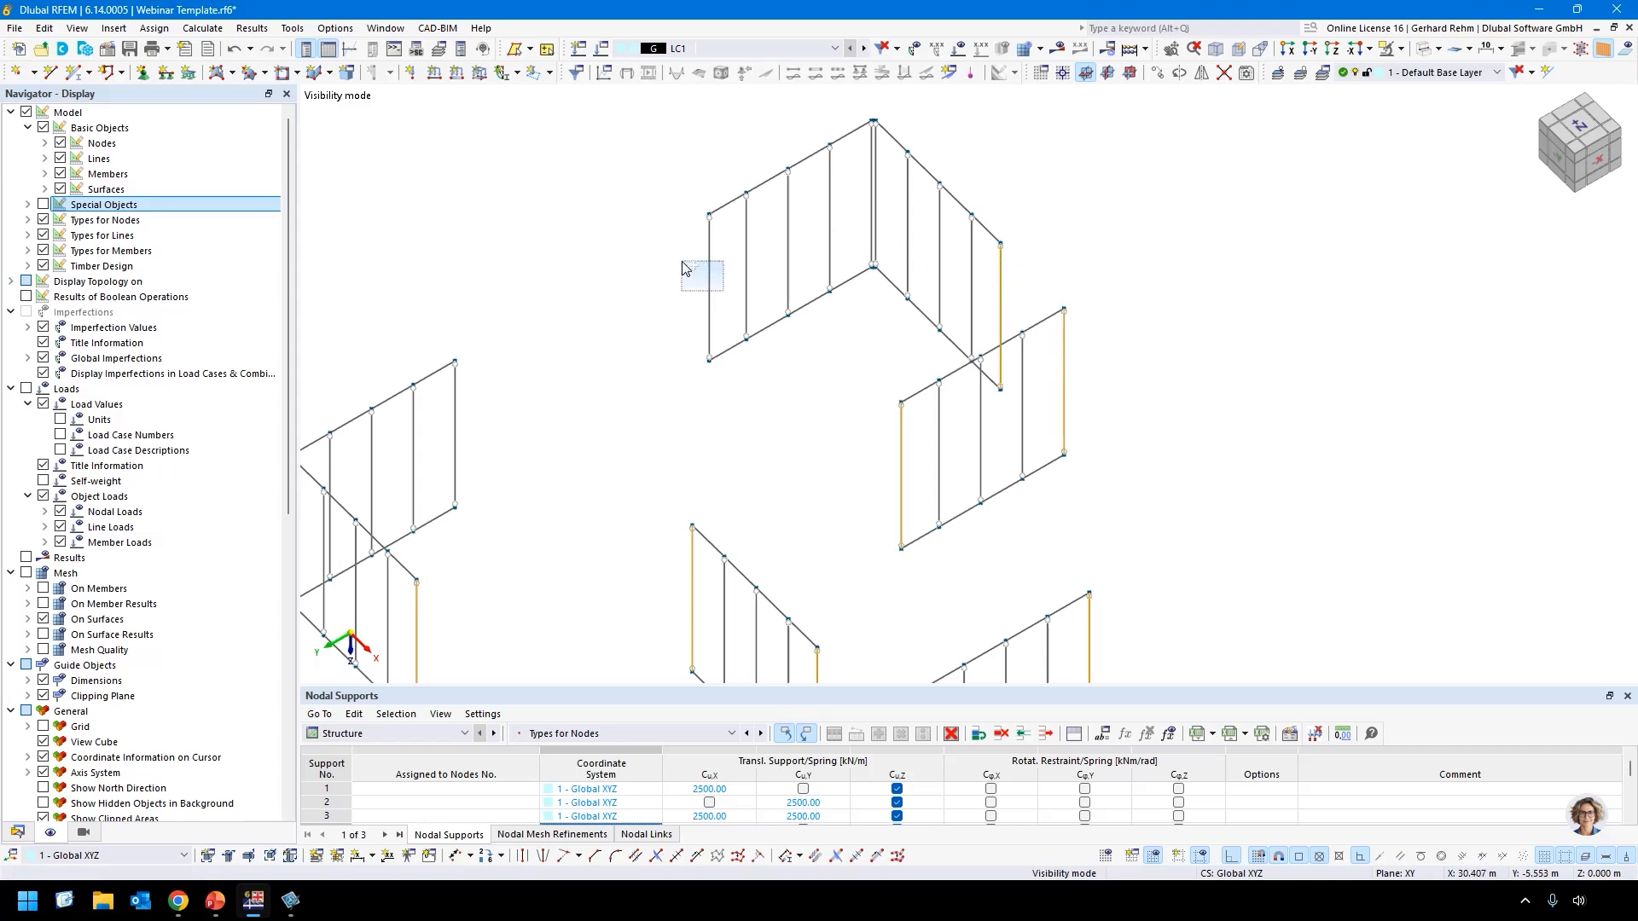
{"action": "left_click", "coordinate": [709, 271]}
{"action": "left_click", "coordinate": [874, 209]}
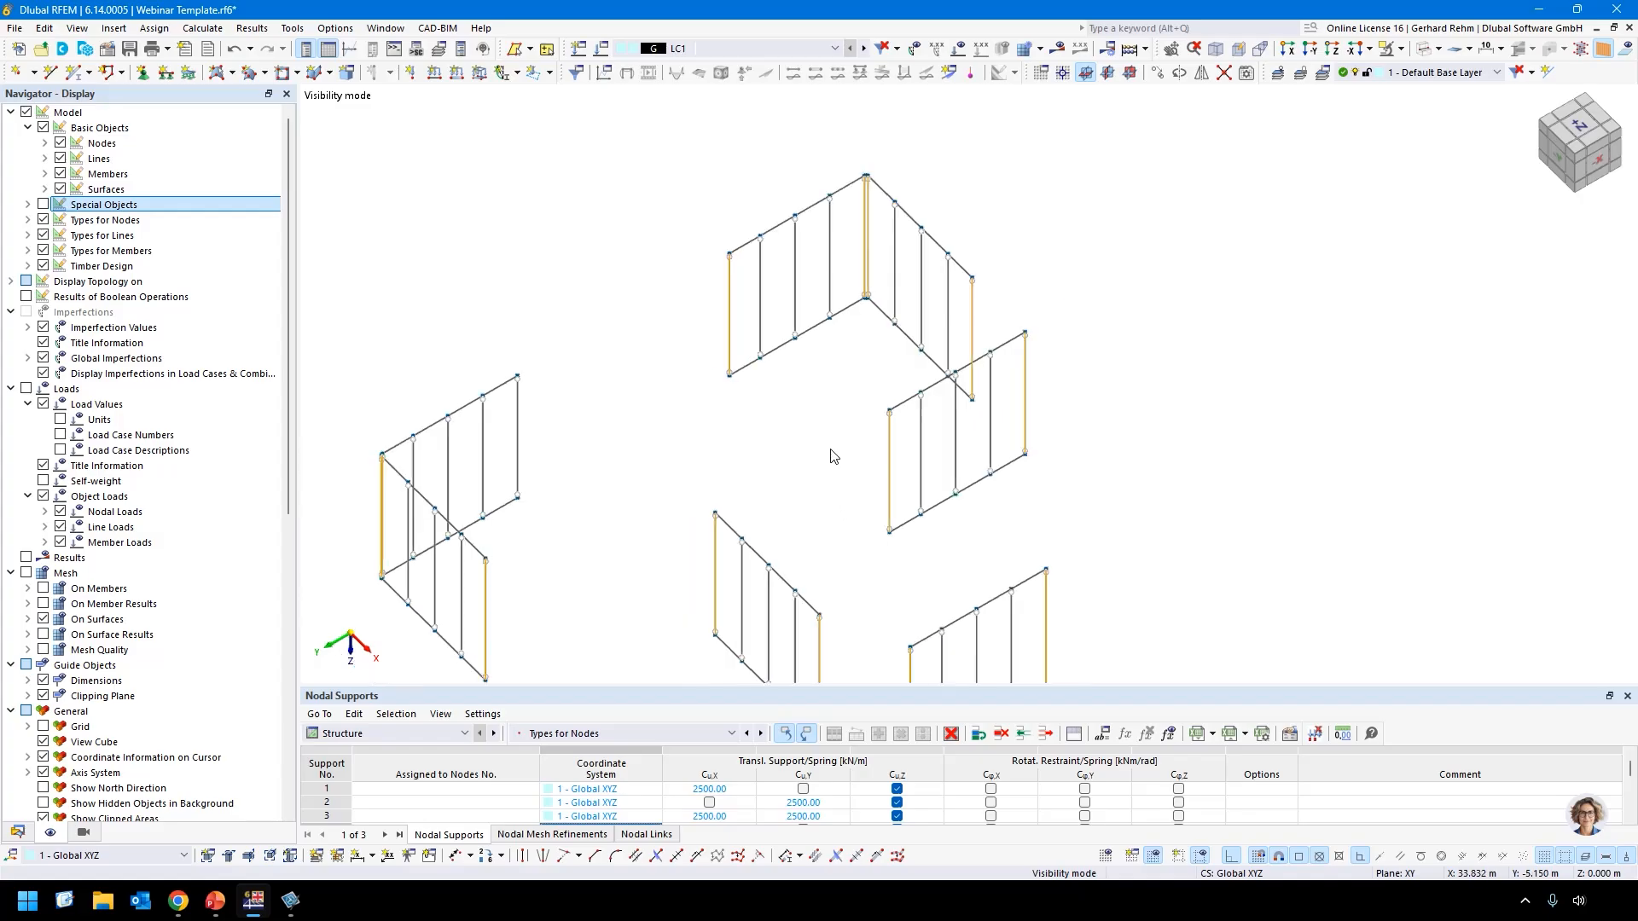
{"action": "left_click", "coordinate": [1387, 49]}
Create a new nodal support for the studs' end nodes with uX, uY and φZ free and uZ set to Failure if positive PZ.
{"action": "middle_click_drag", "start_coordinate": [1106, 426], "coordinate": [1313, 307], "text": "ctrl"}
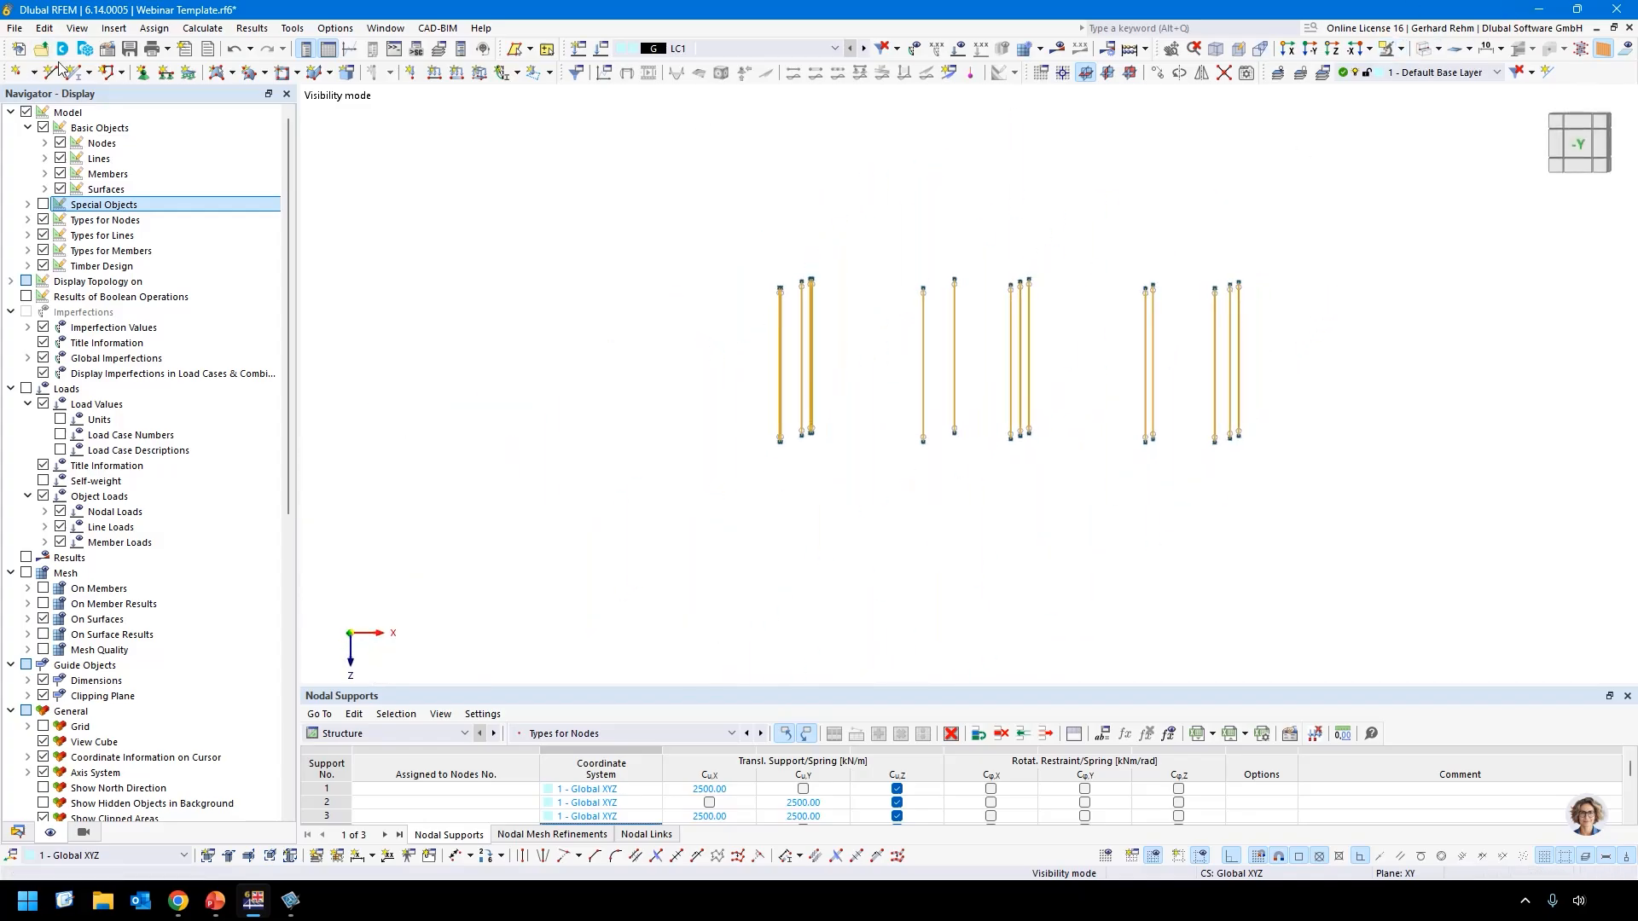
{"action": "left_click", "coordinate": [142, 73]}
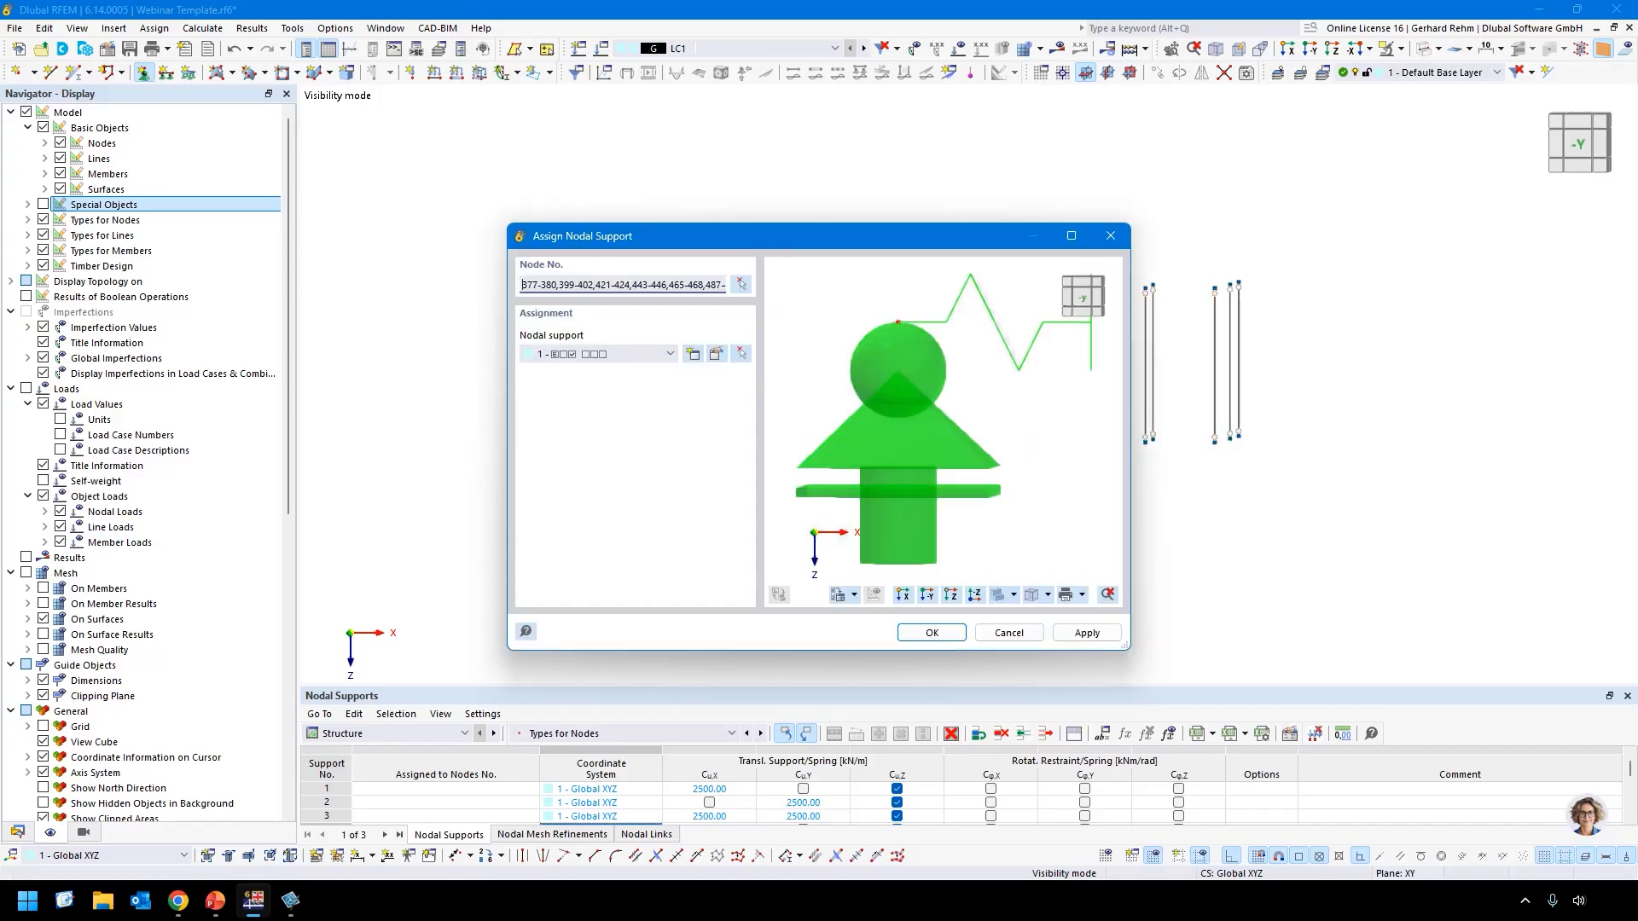
{"action": "left_click", "coordinate": [692, 353]}
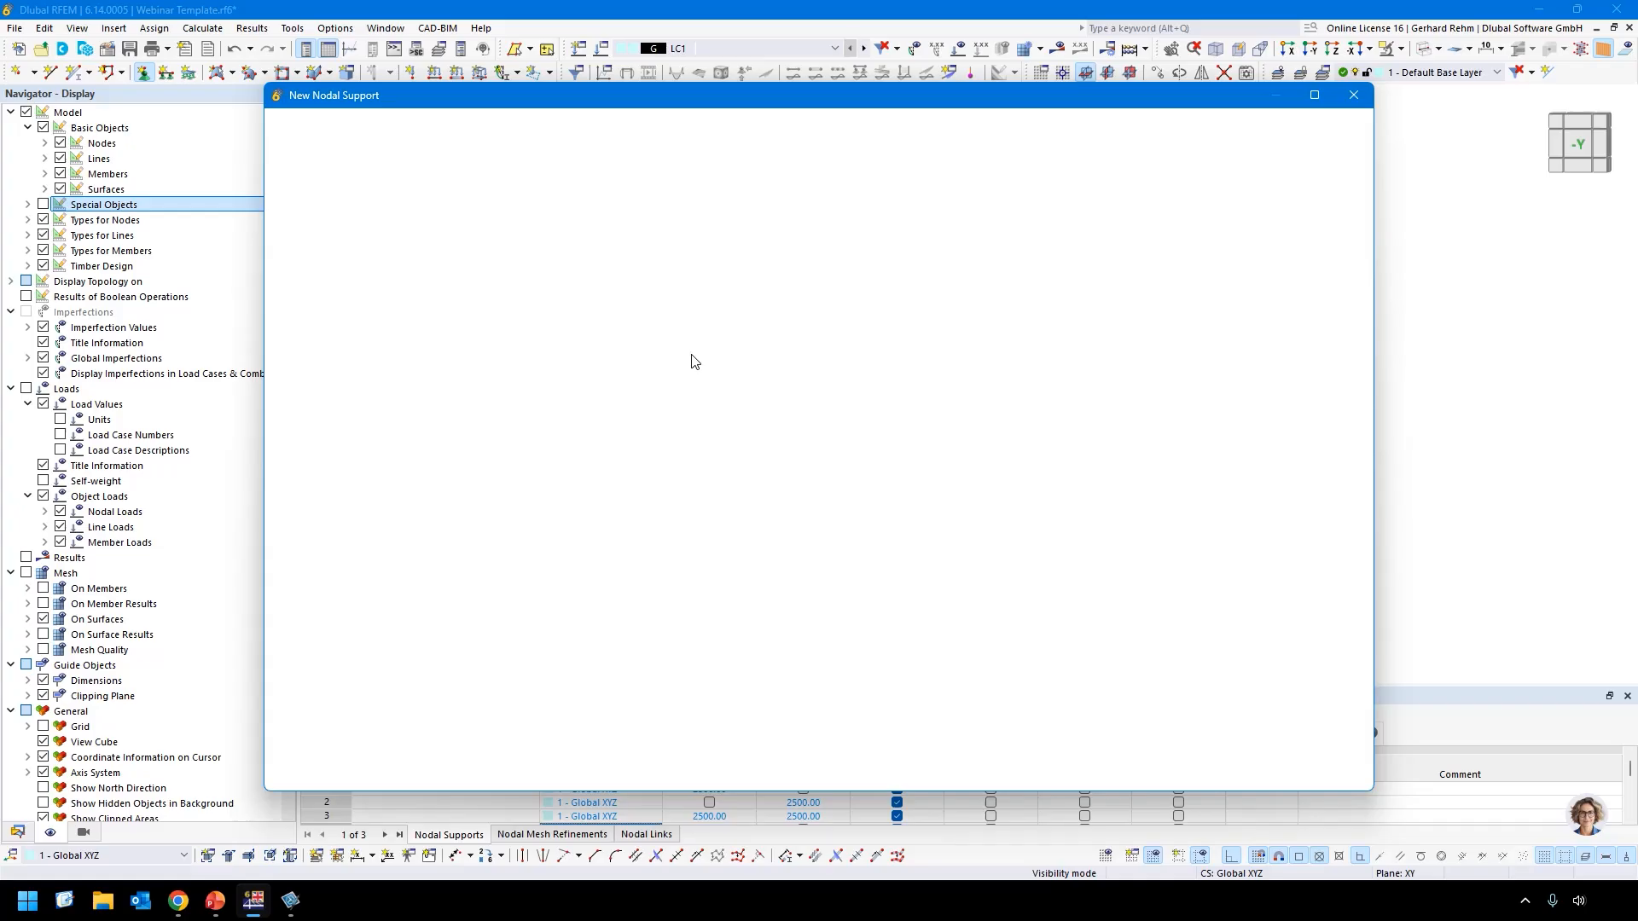
{"action": "left_click", "coordinate": [477, 288]}
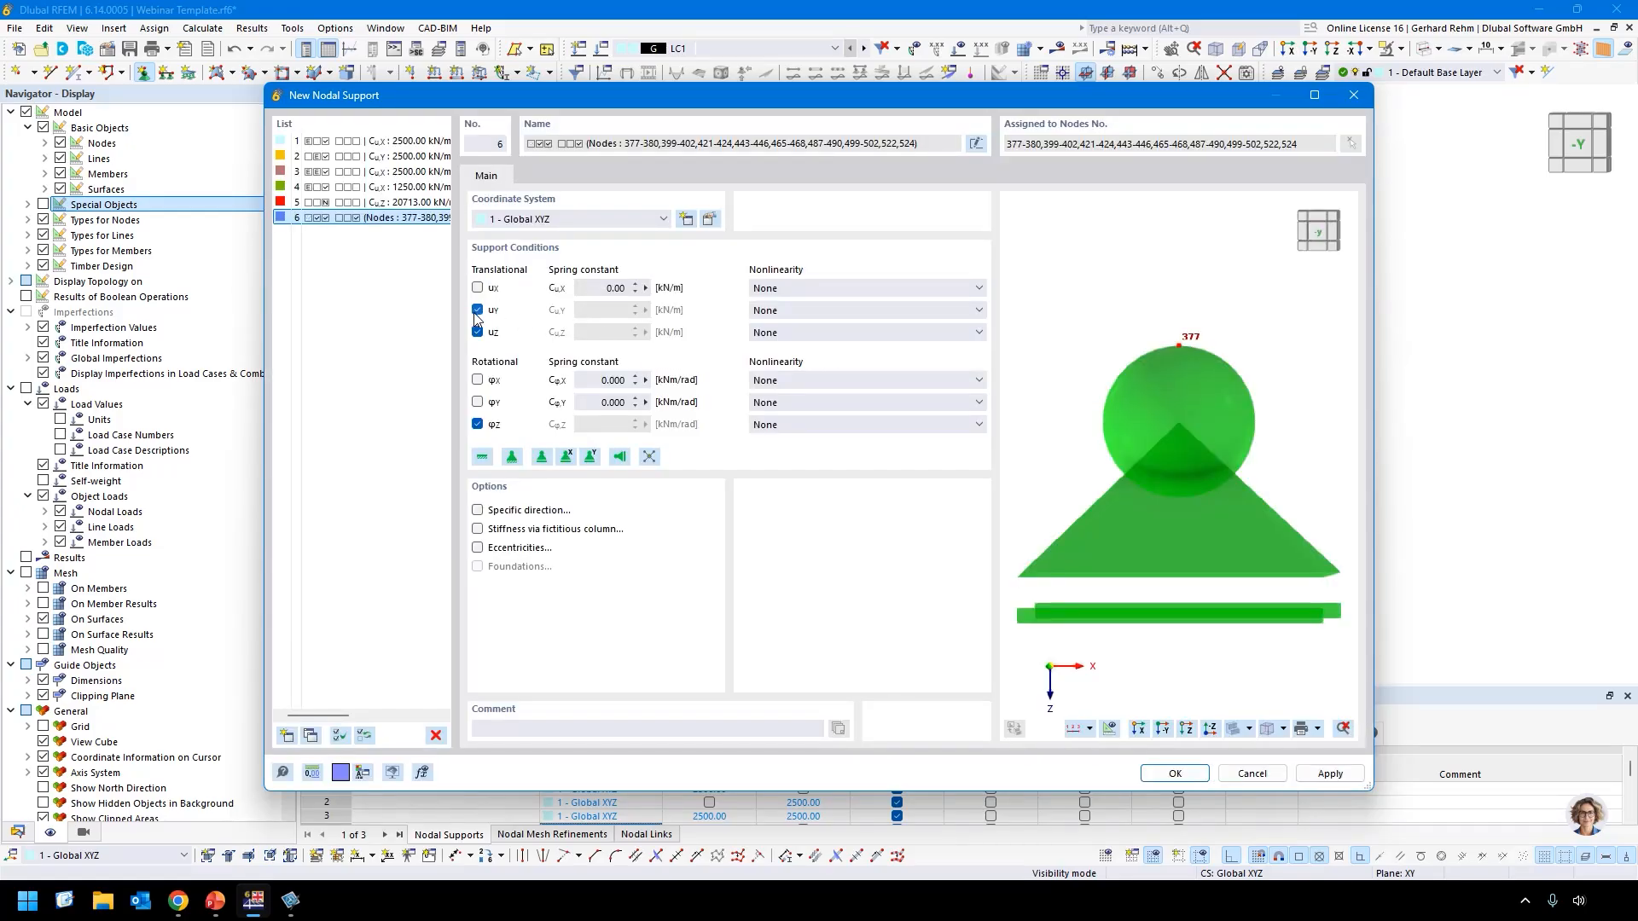
{"action": "left_click", "coordinate": [477, 311]}
{"action": "left_click", "coordinate": [477, 424]}
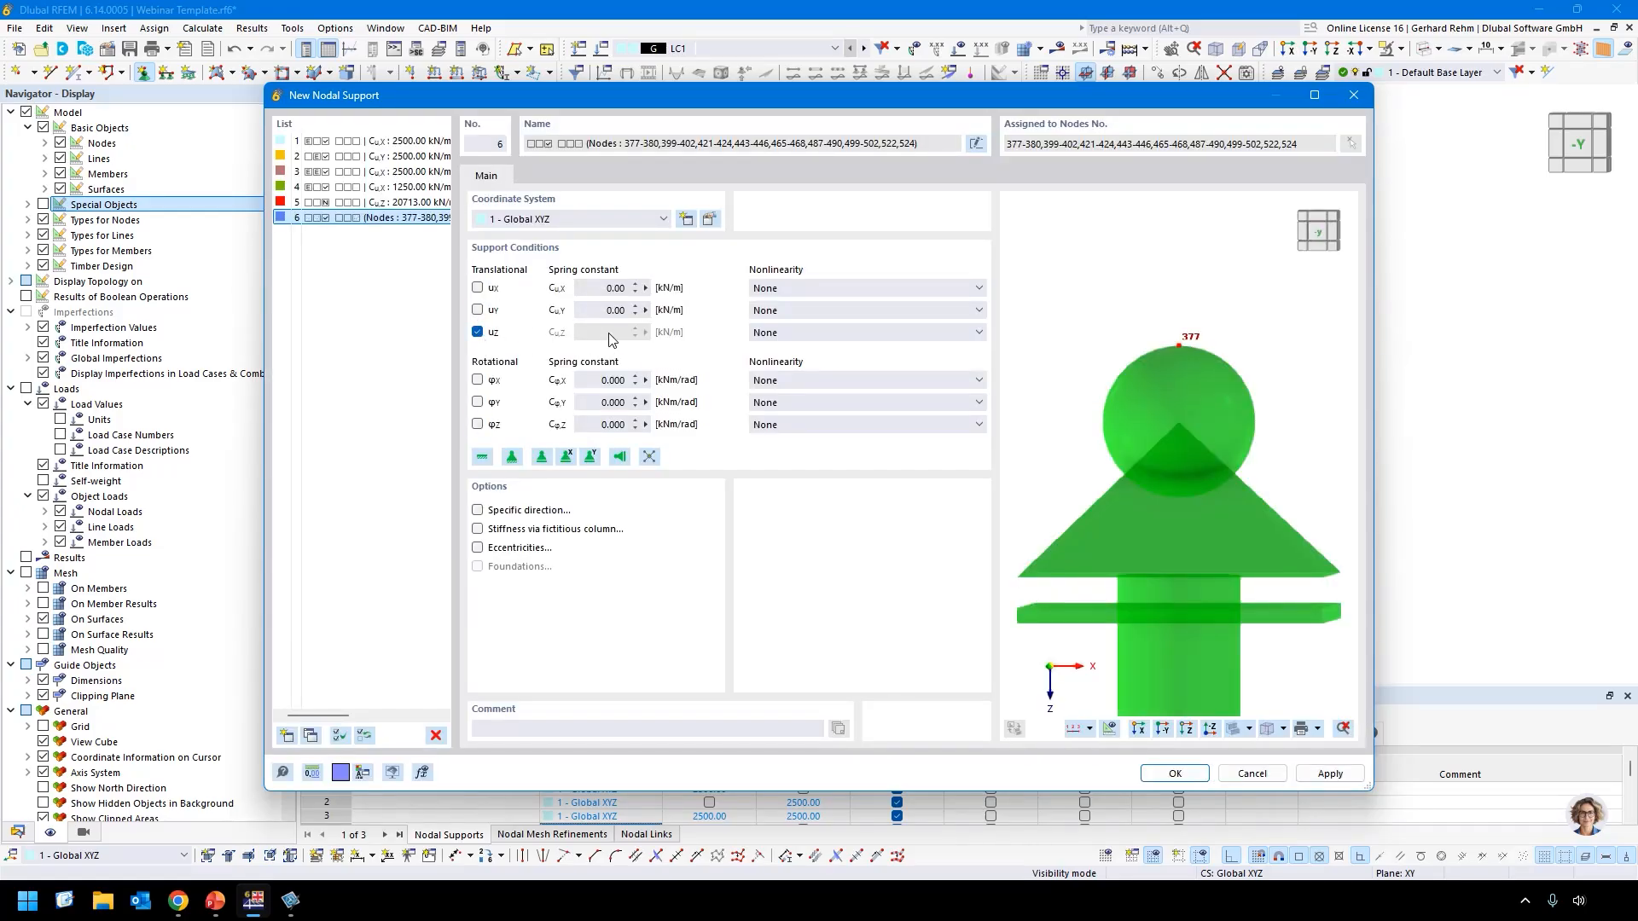
{"action": "left_click", "coordinate": [476, 332]}
{"action": "left_click", "coordinate": [478, 332]}
{"action": "left_click", "coordinate": [747, 333]}
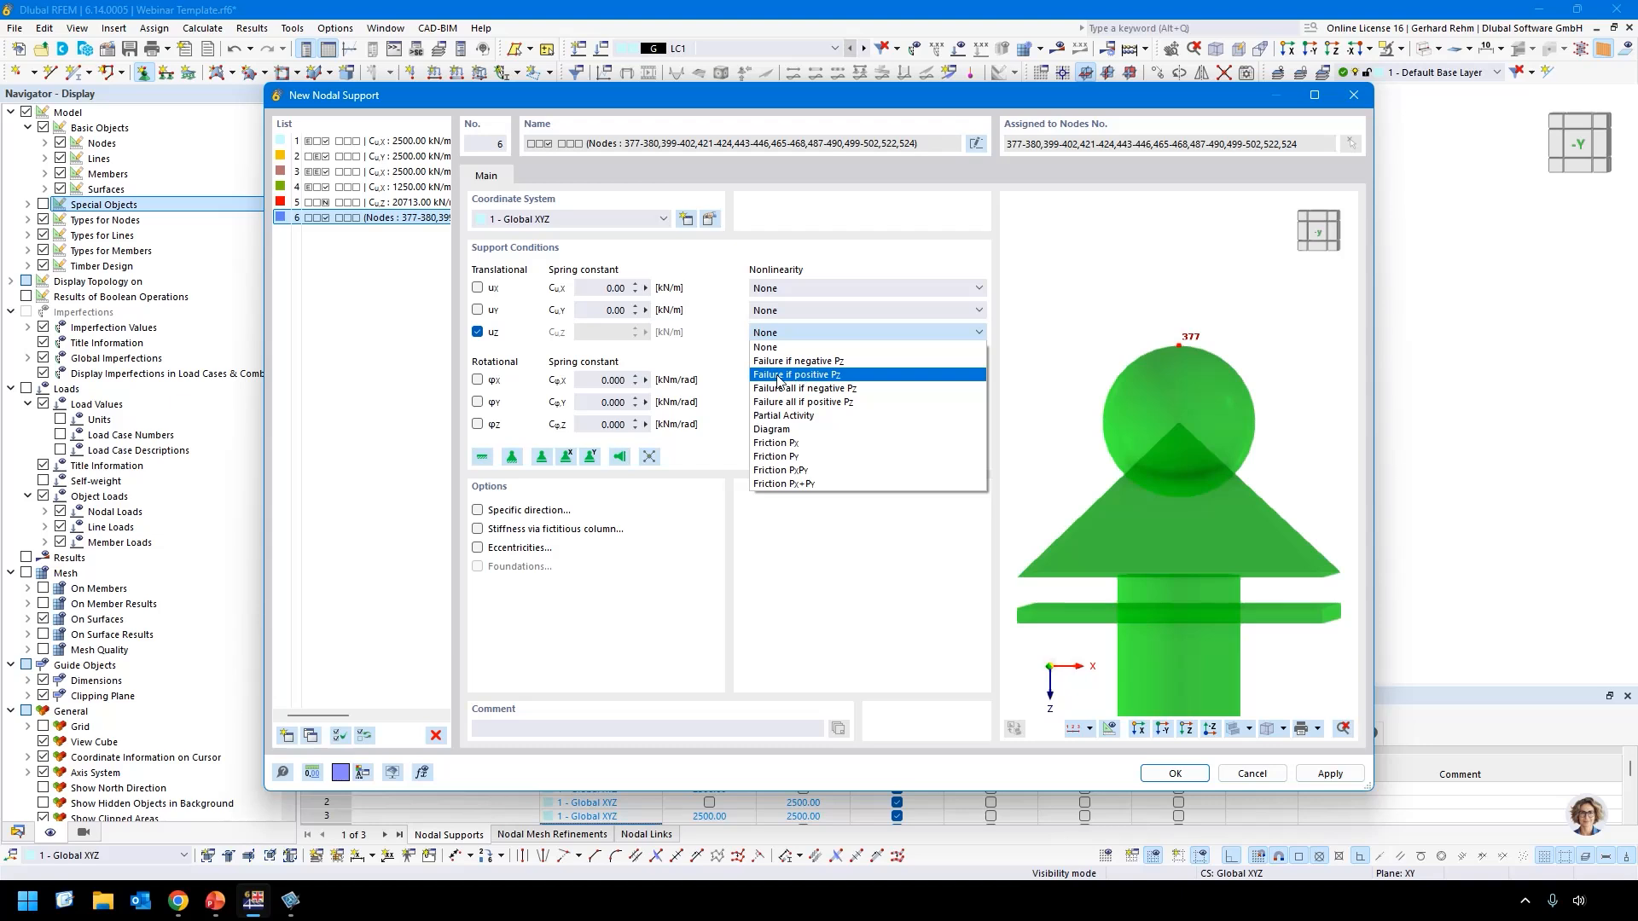
{"action": "left_click", "coordinate": [809, 377]}
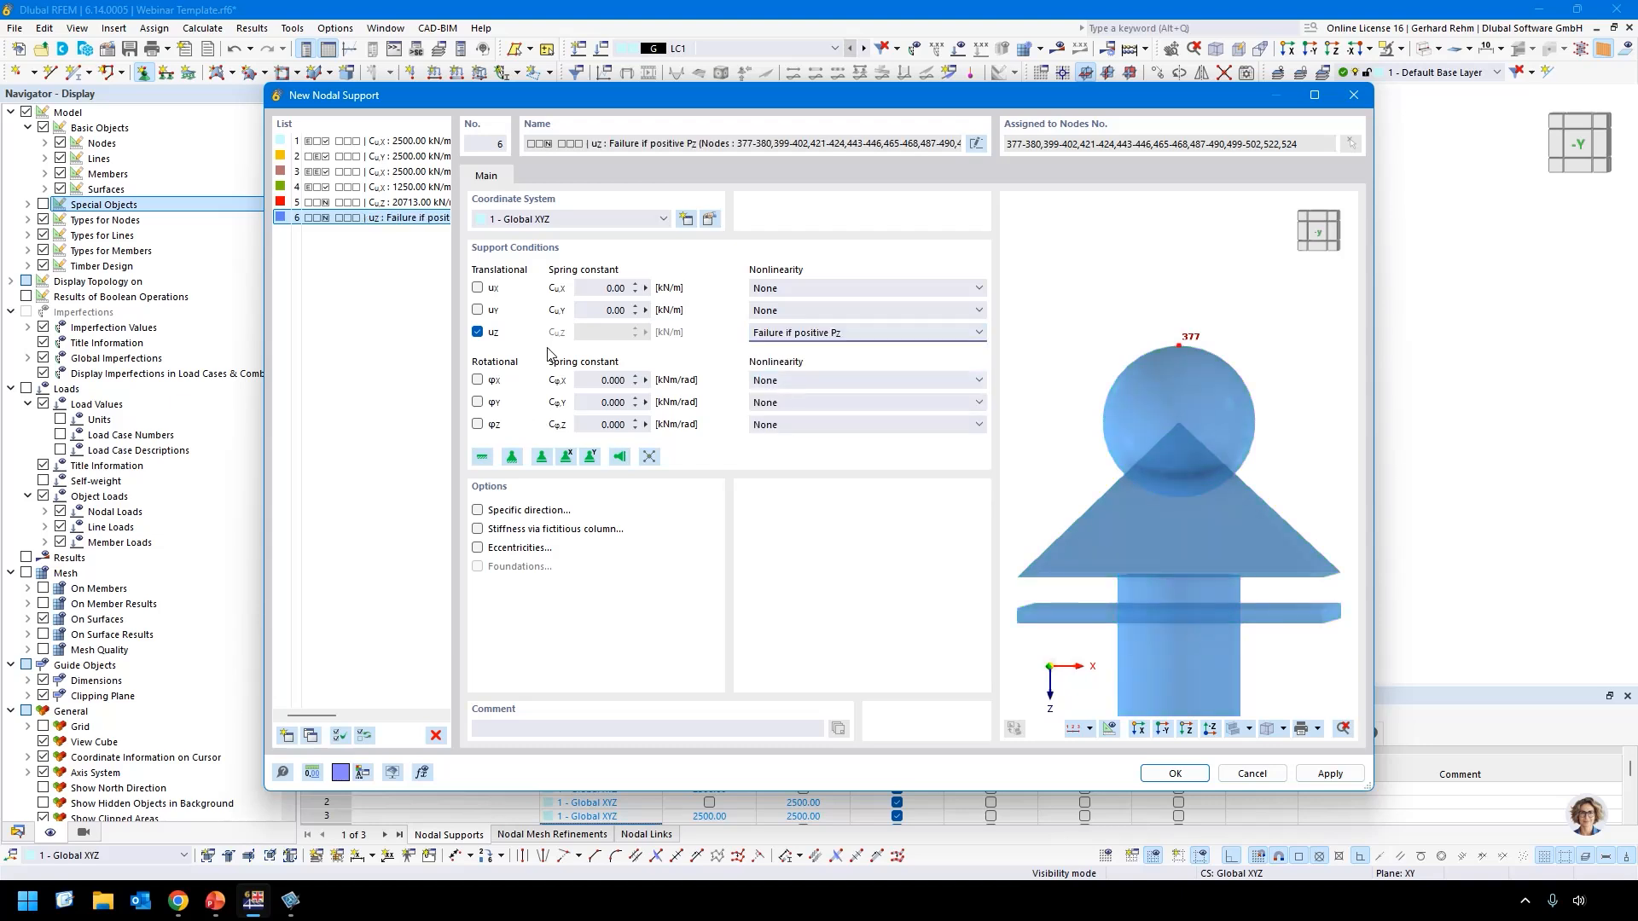
Replace the rigid uZ restraint with a spring constant of 20713 kN/m and assign the nodal support to the studs' end nodes.
{"action": "left_click", "coordinate": [478, 331]}
{"action": "key", "text": "Tab"}
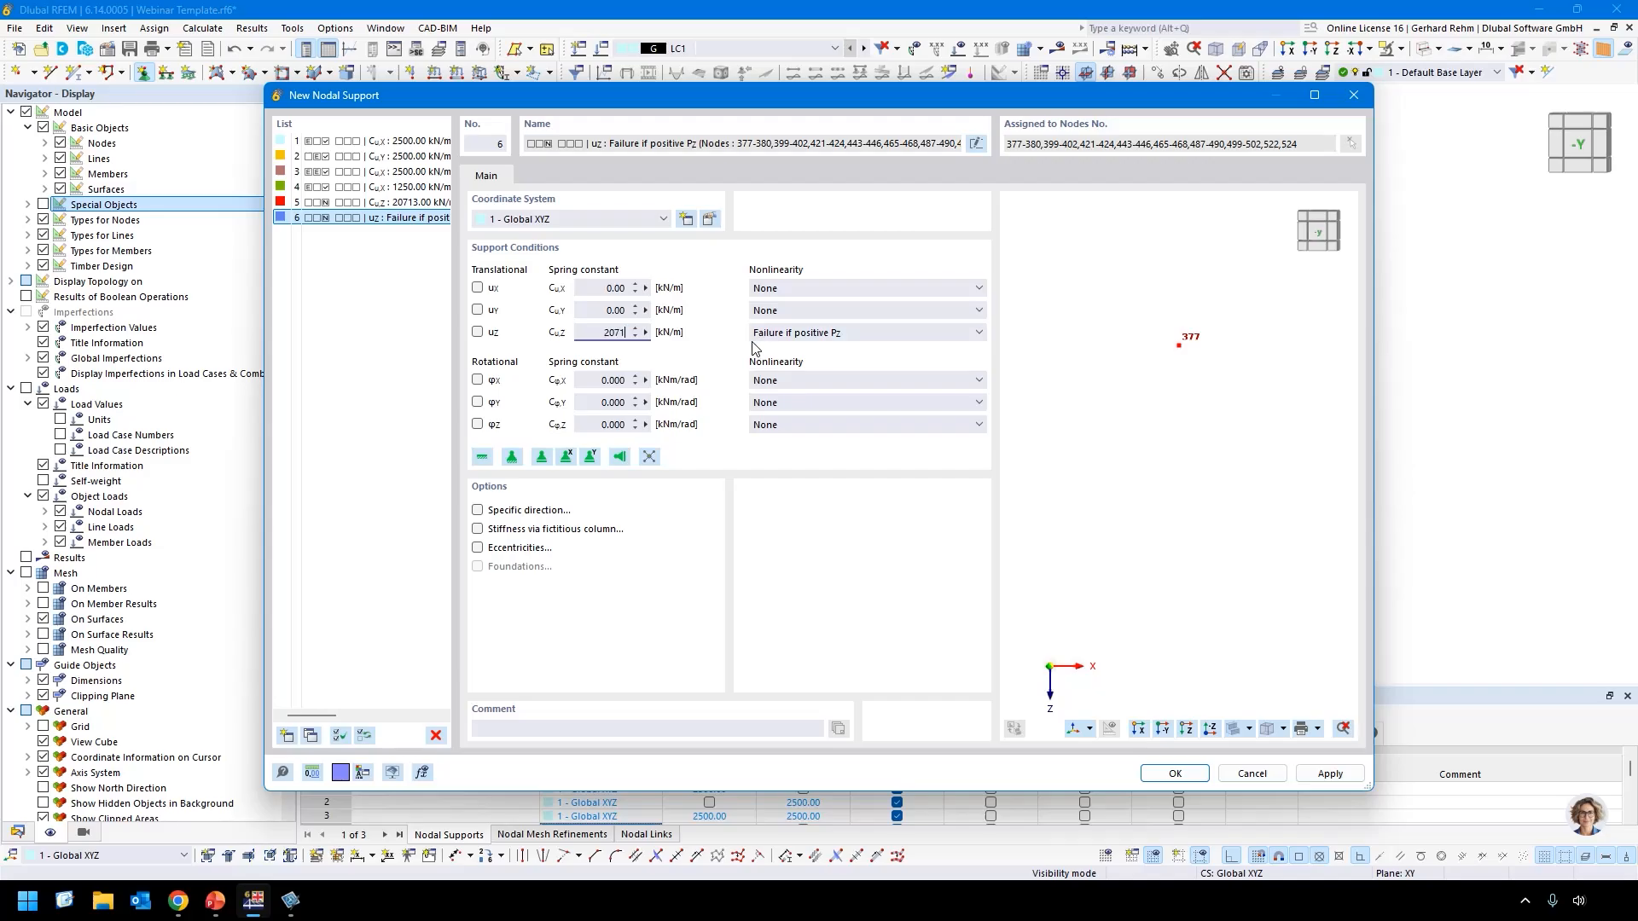
{"action": "type", "text": "20713"}
{"action": "key", "text": "Tab"}
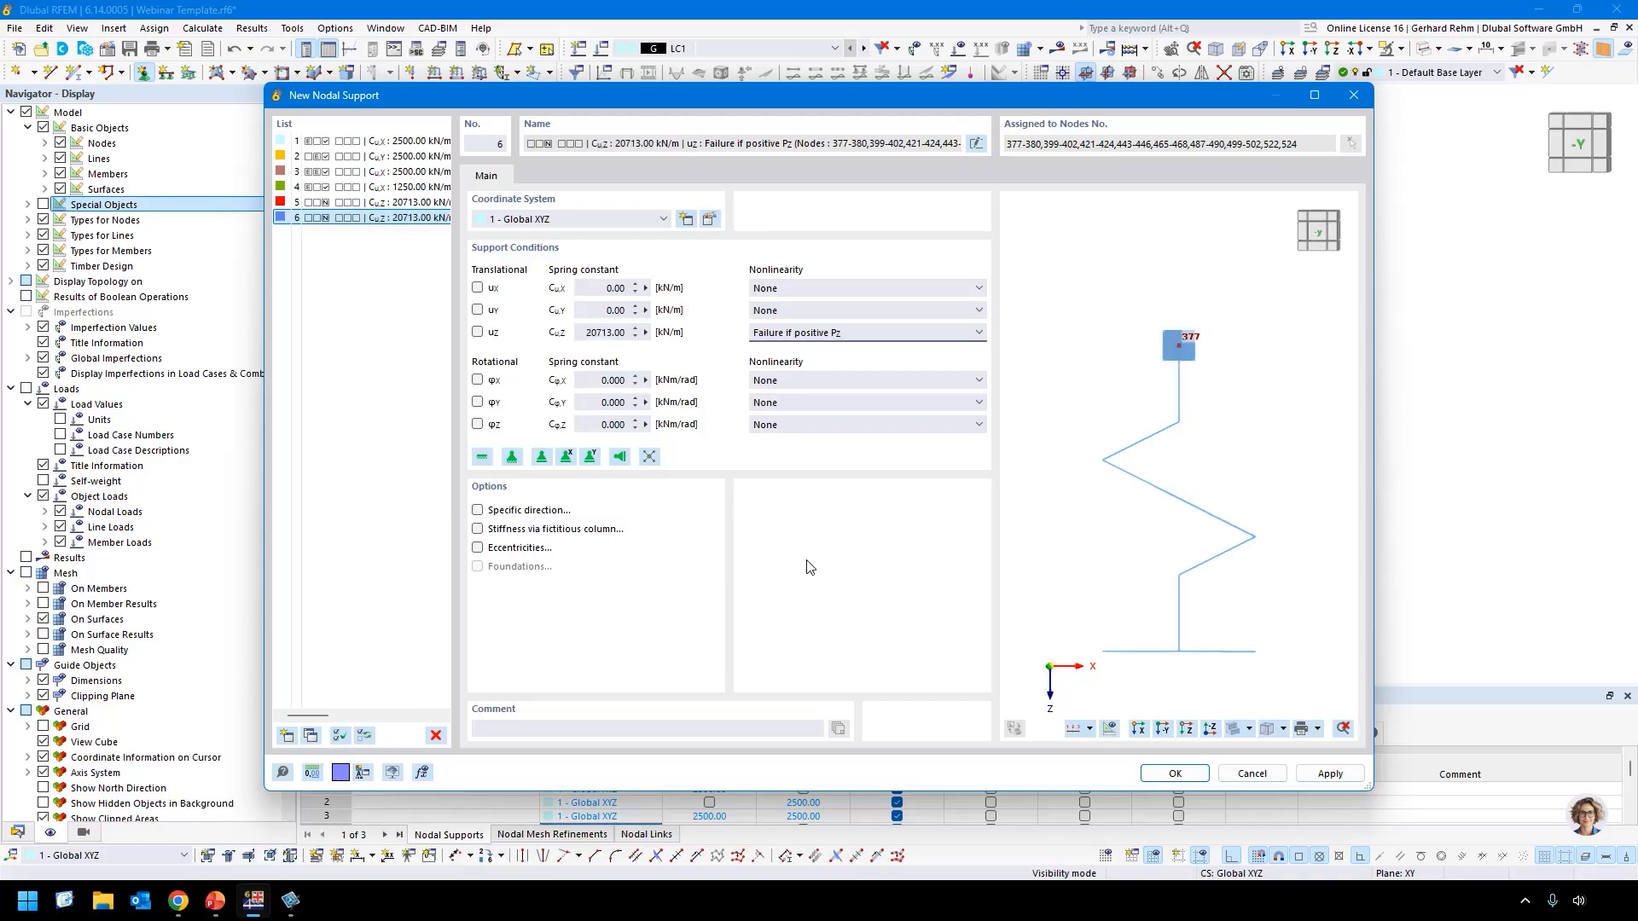
{"action": "left_click", "coordinate": [1161, 774]}
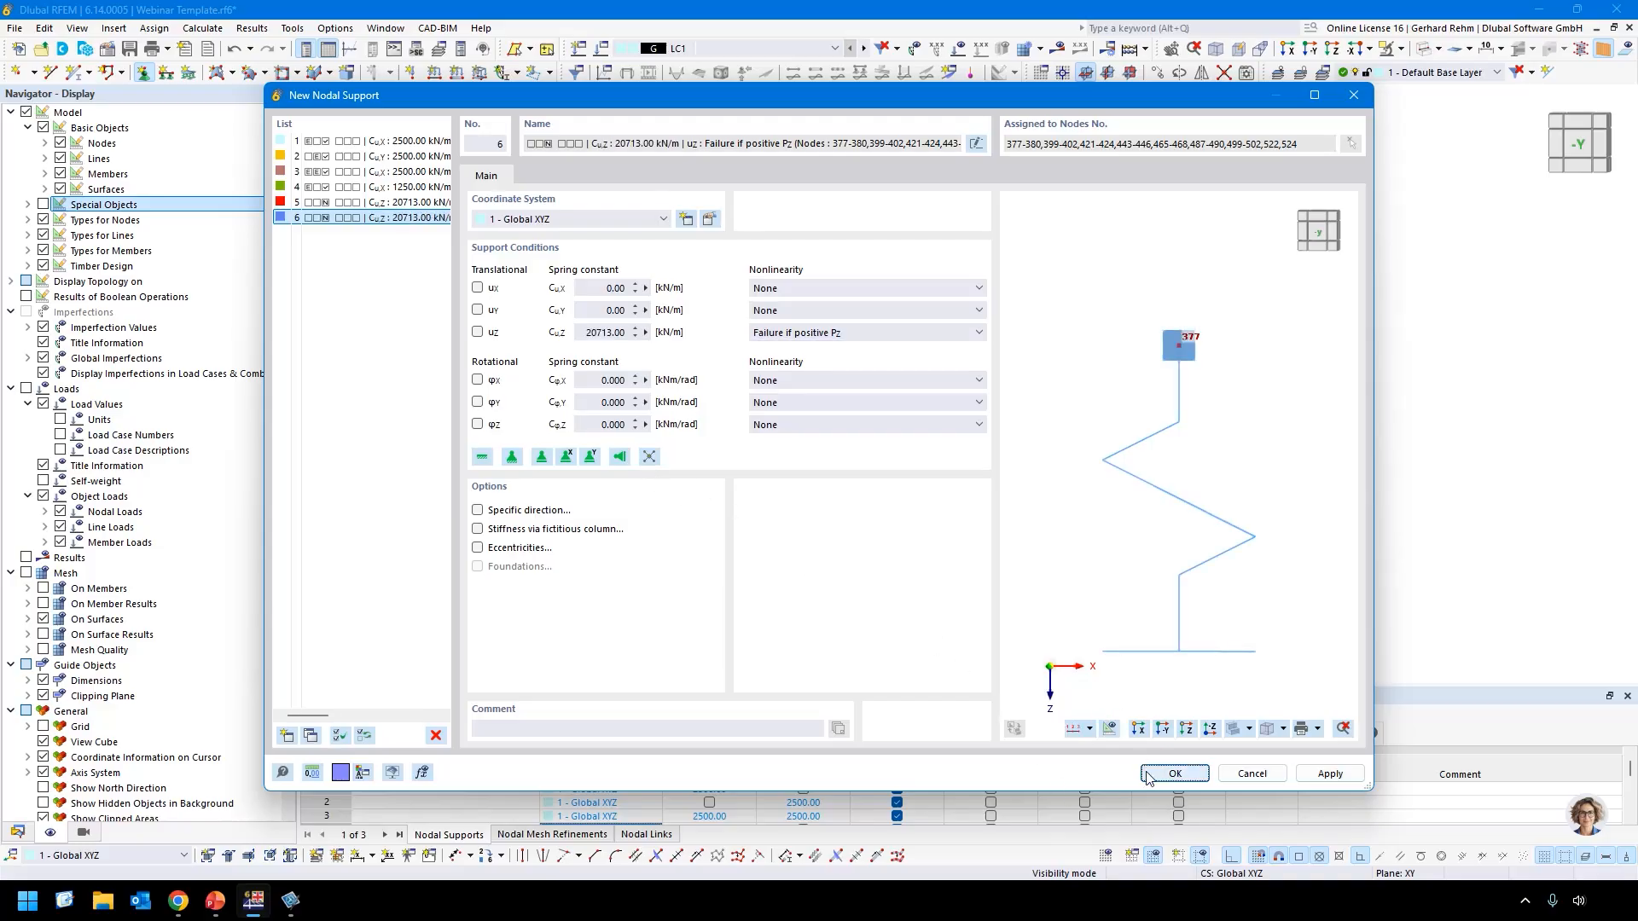
{"action": "left_click", "coordinate": [1175, 774]}
{"action": "left_click", "coordinate": [932, 635]}
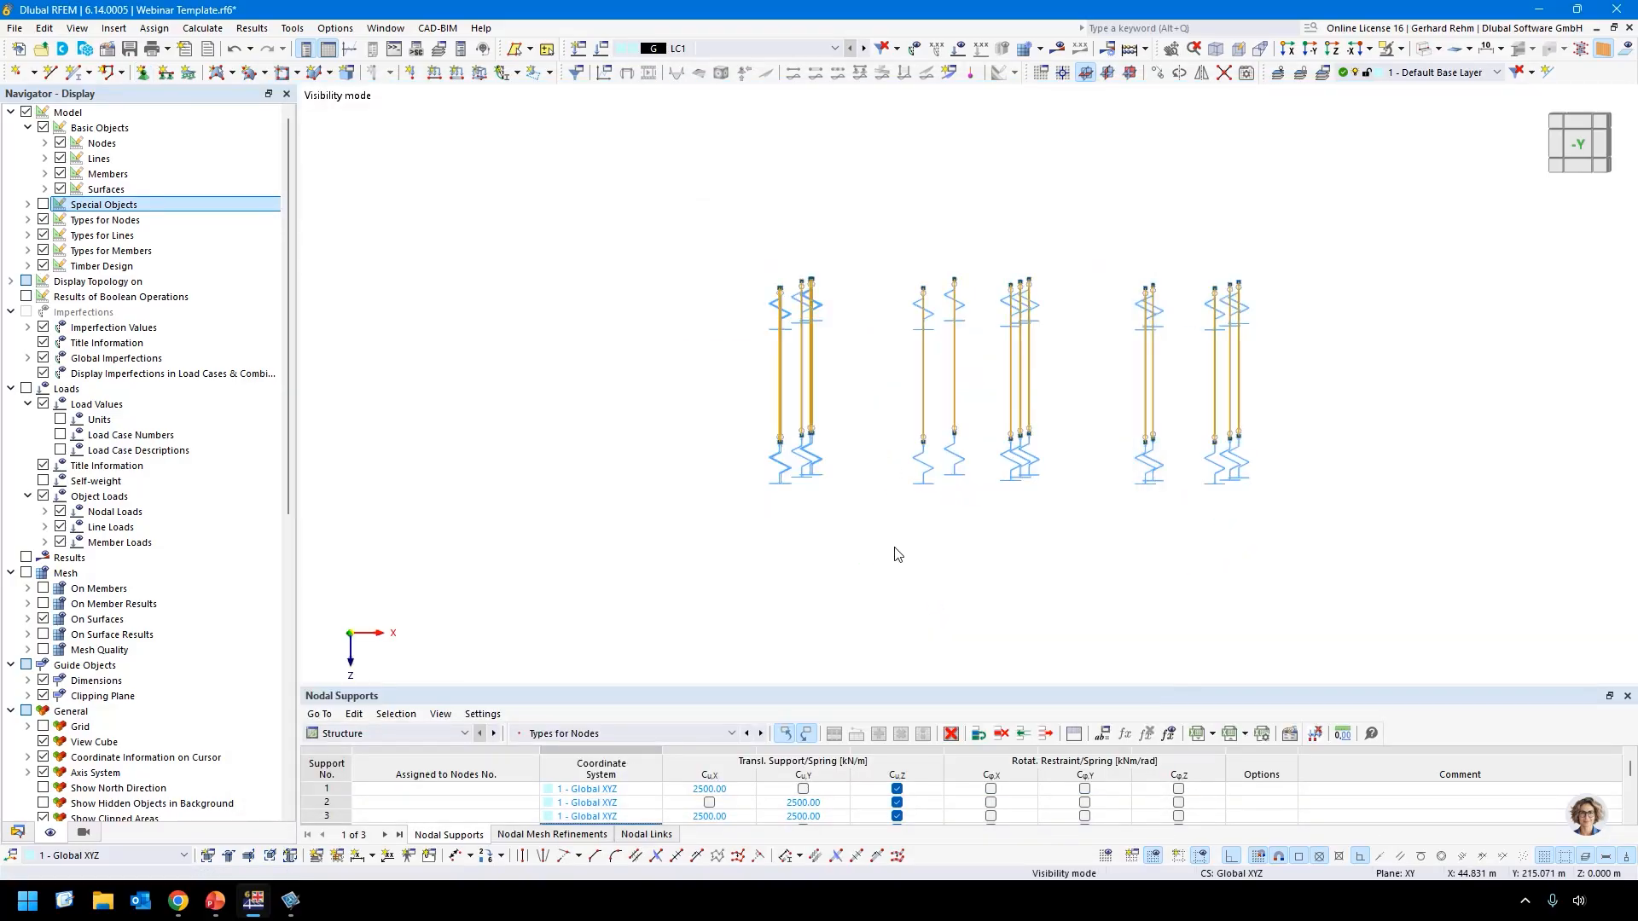
Delete the nodal support assignment from all upper end nodes of the studs.
{"action": "left_click_drag", "start_coordinate": [671, 224], "coordinate": [1308, 354]}
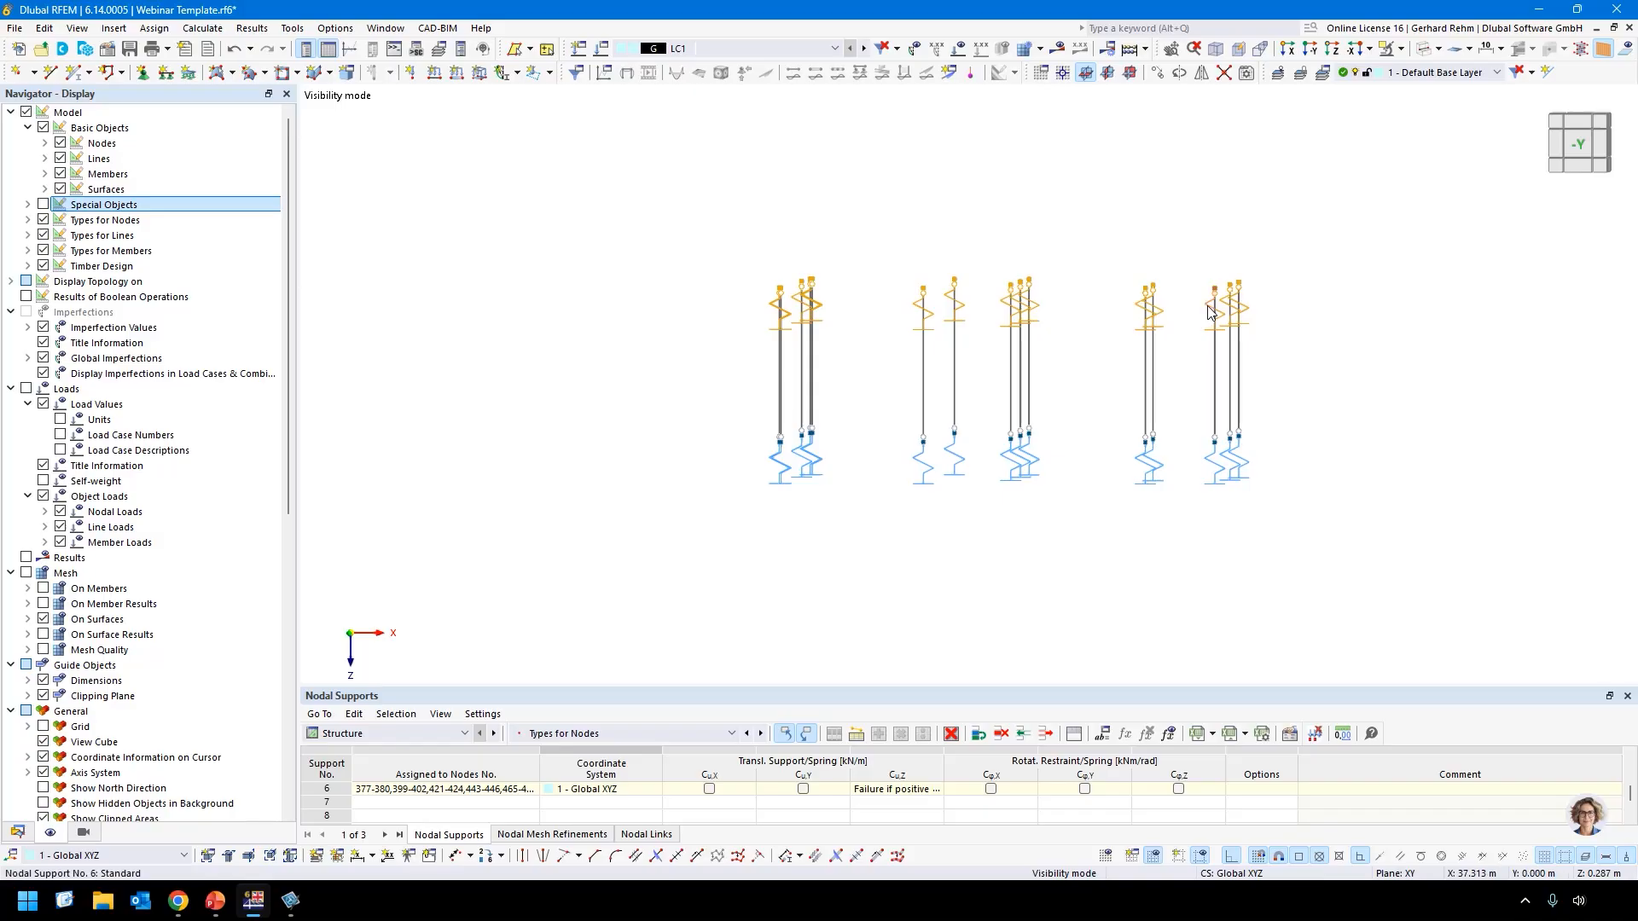
{"action": "right_click", "coordinate": [1209, 311]}
{"action": "mouse_move", "coordinate": [1292, 361]}
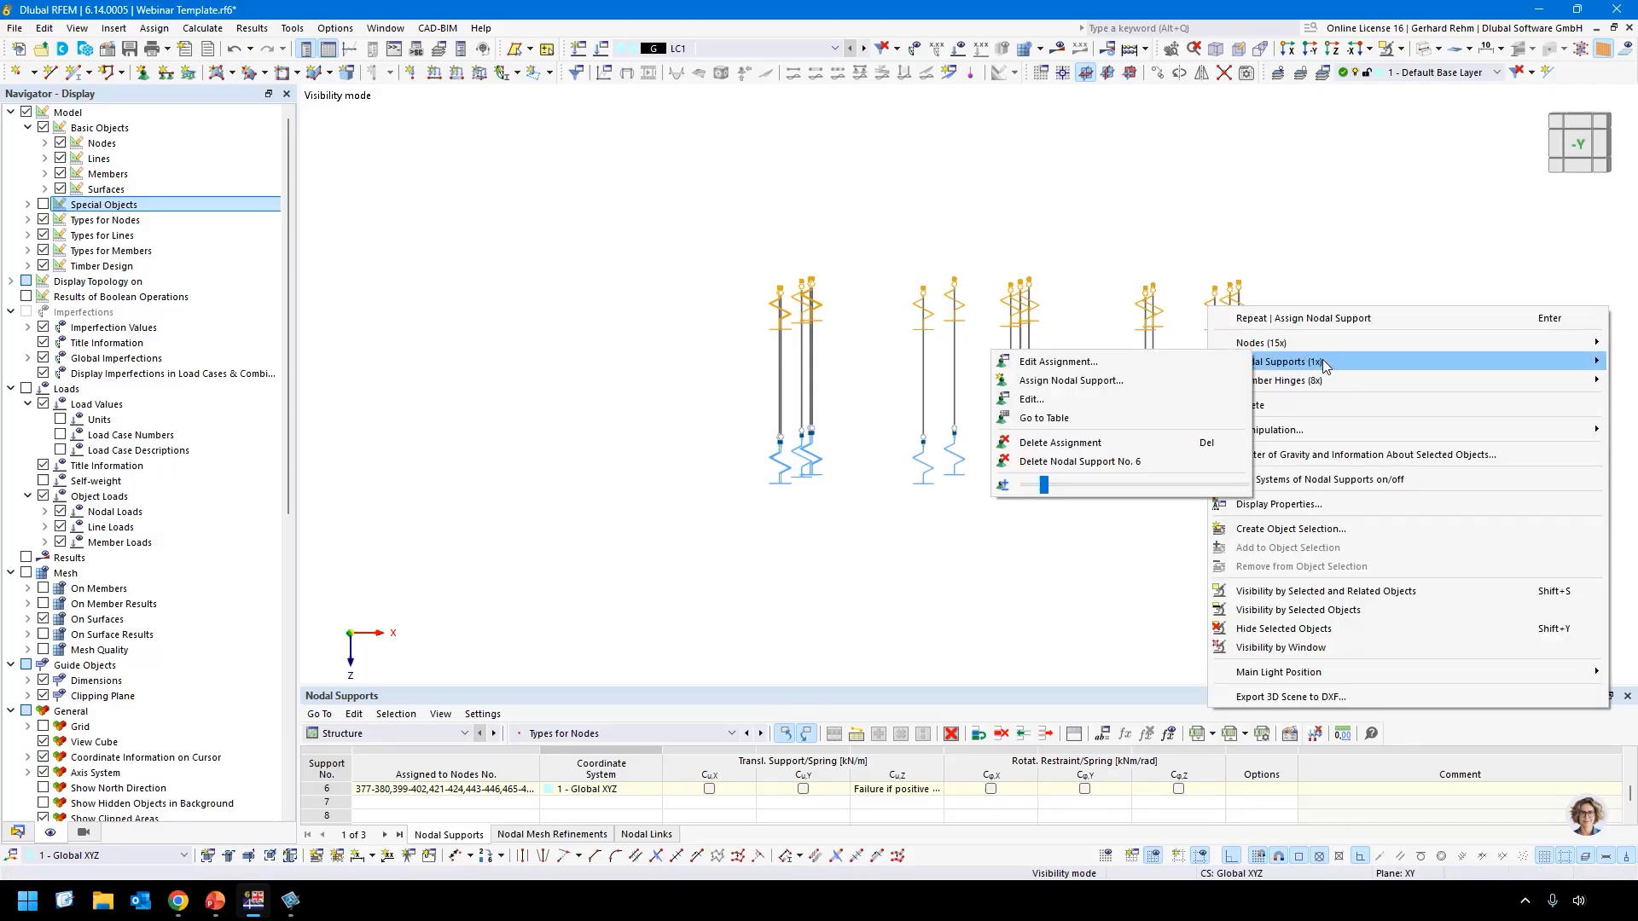
{"action": "left_click", "coordinate": [1058, 443]}
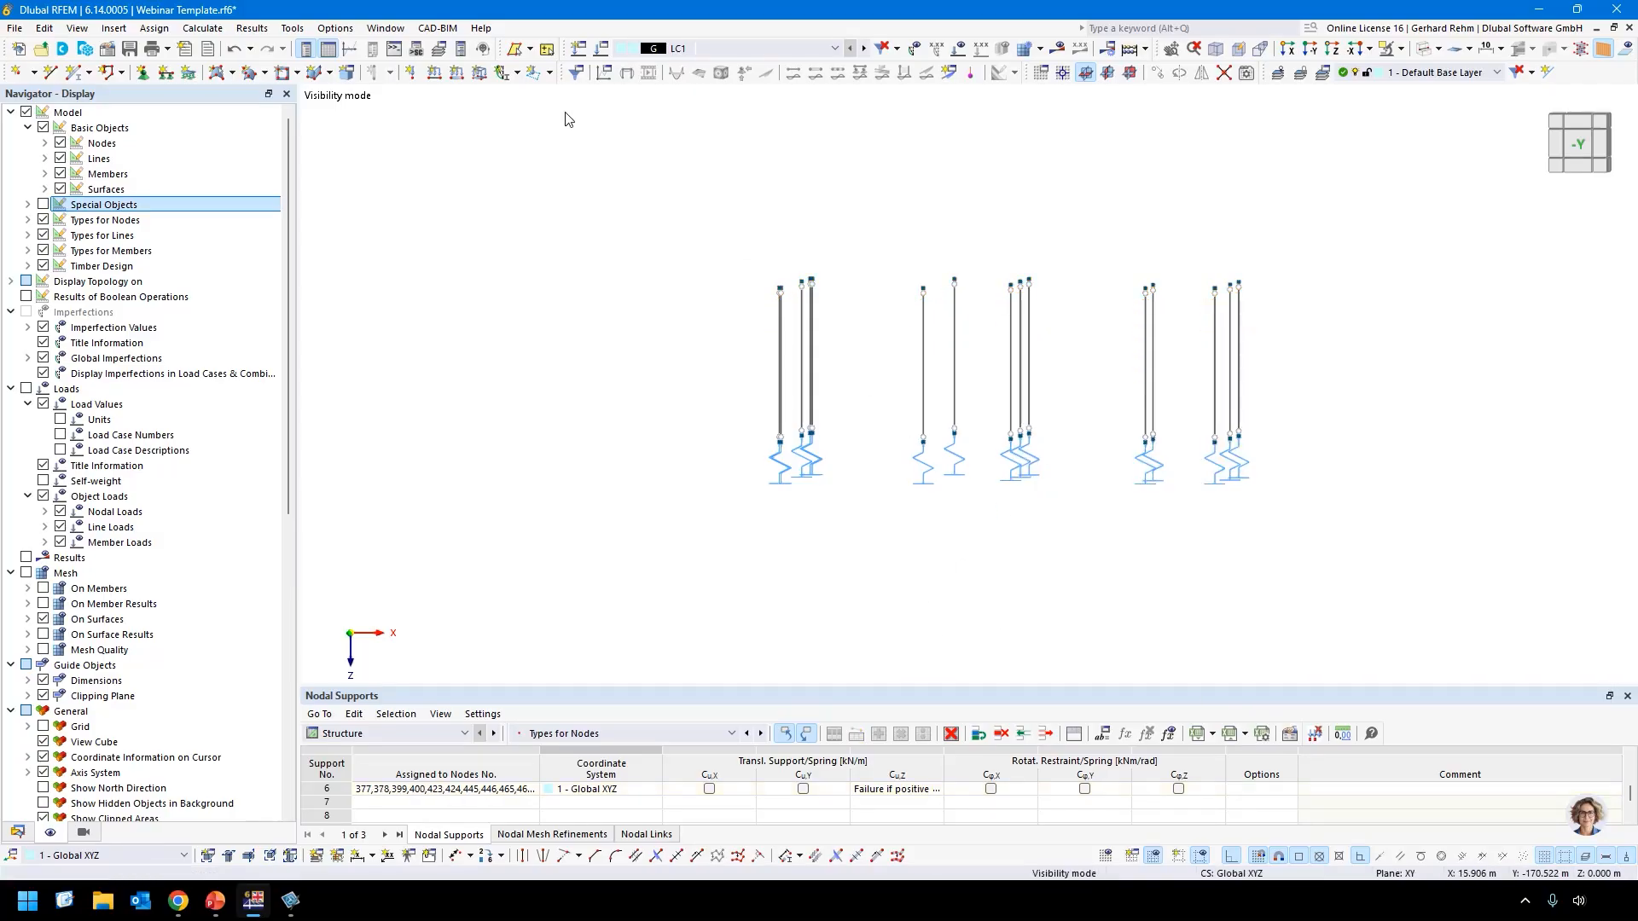
Bring both buildings with their walls and supports back into view.
{"action": "scroll", "coordinate": [567, 117], "scroll_direction": "down", "scroll_amount": 2}
{"action": "left_click", "coordinate": [1402, 50]}
{"action": "left_click", "coordinate": [1416, 194]}
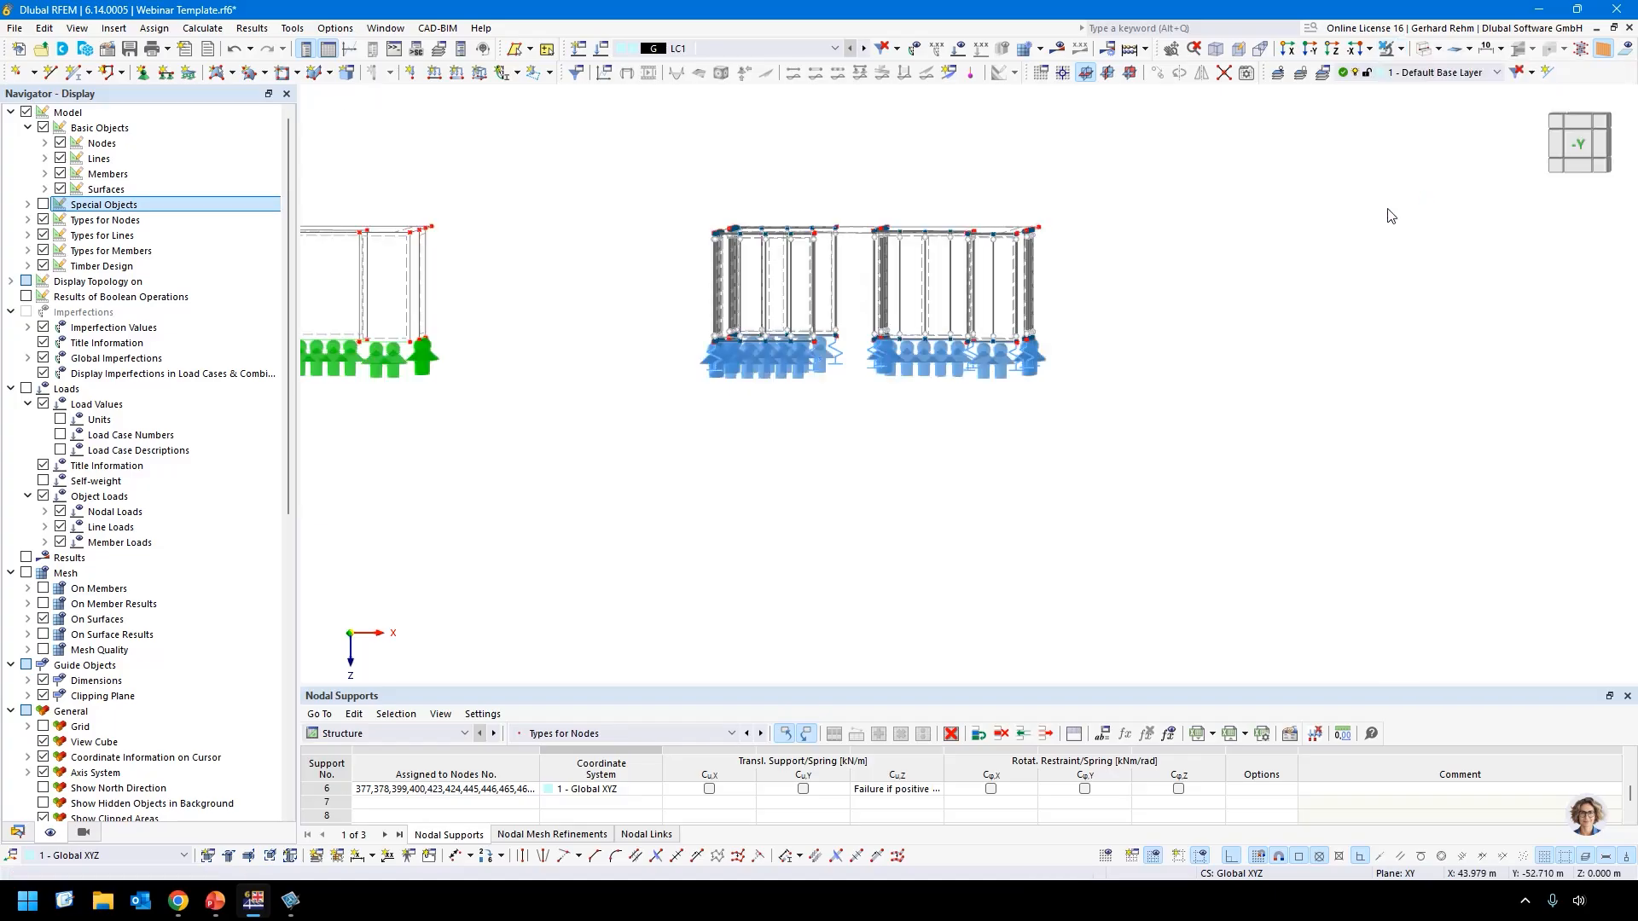
Calculate the LC1 results for both buildings and hide the global deformations, leaving the support reactions displayed.
{"action": "scroll", "coordinate": [1152, 388], "scroll_direction": "up", "scroll_amount": 2}
{"action": "right_click", "coordinate": [1151, 389]}
{"action": "middle_click_drag", "start_coordinate": [702, 475], "coordinate": [981, 339]}
{"action": "scroll", "coordinate": [981, 340], "scroll_direction": "down", "scroll_amount": 2}
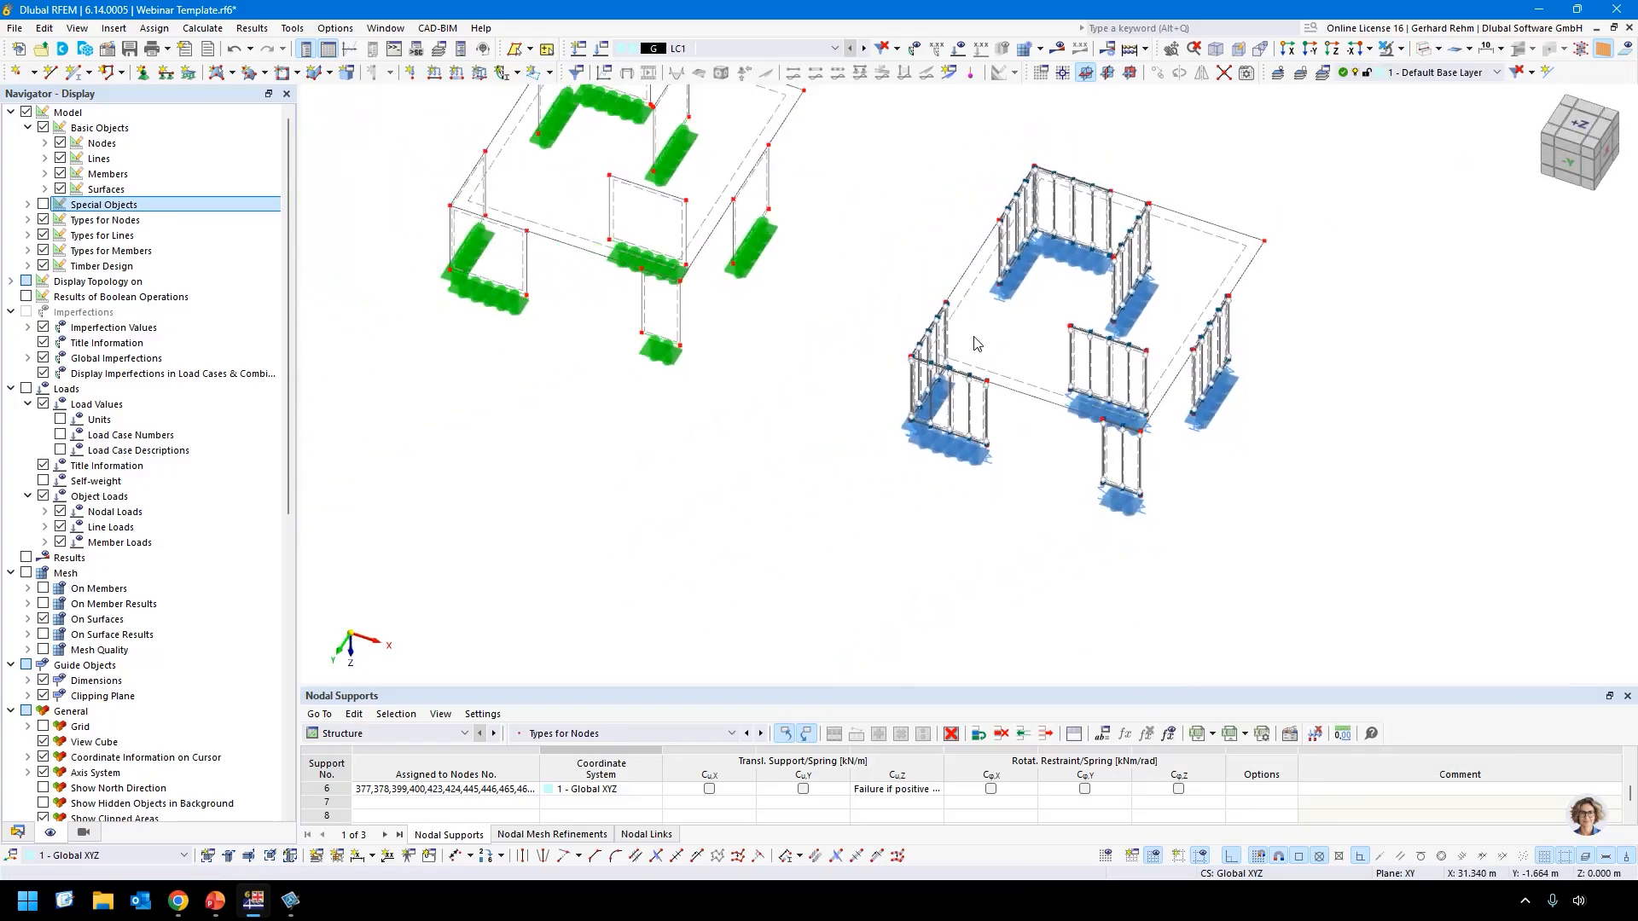
{"action": "left_click", "coordinate": [1058, 50]}
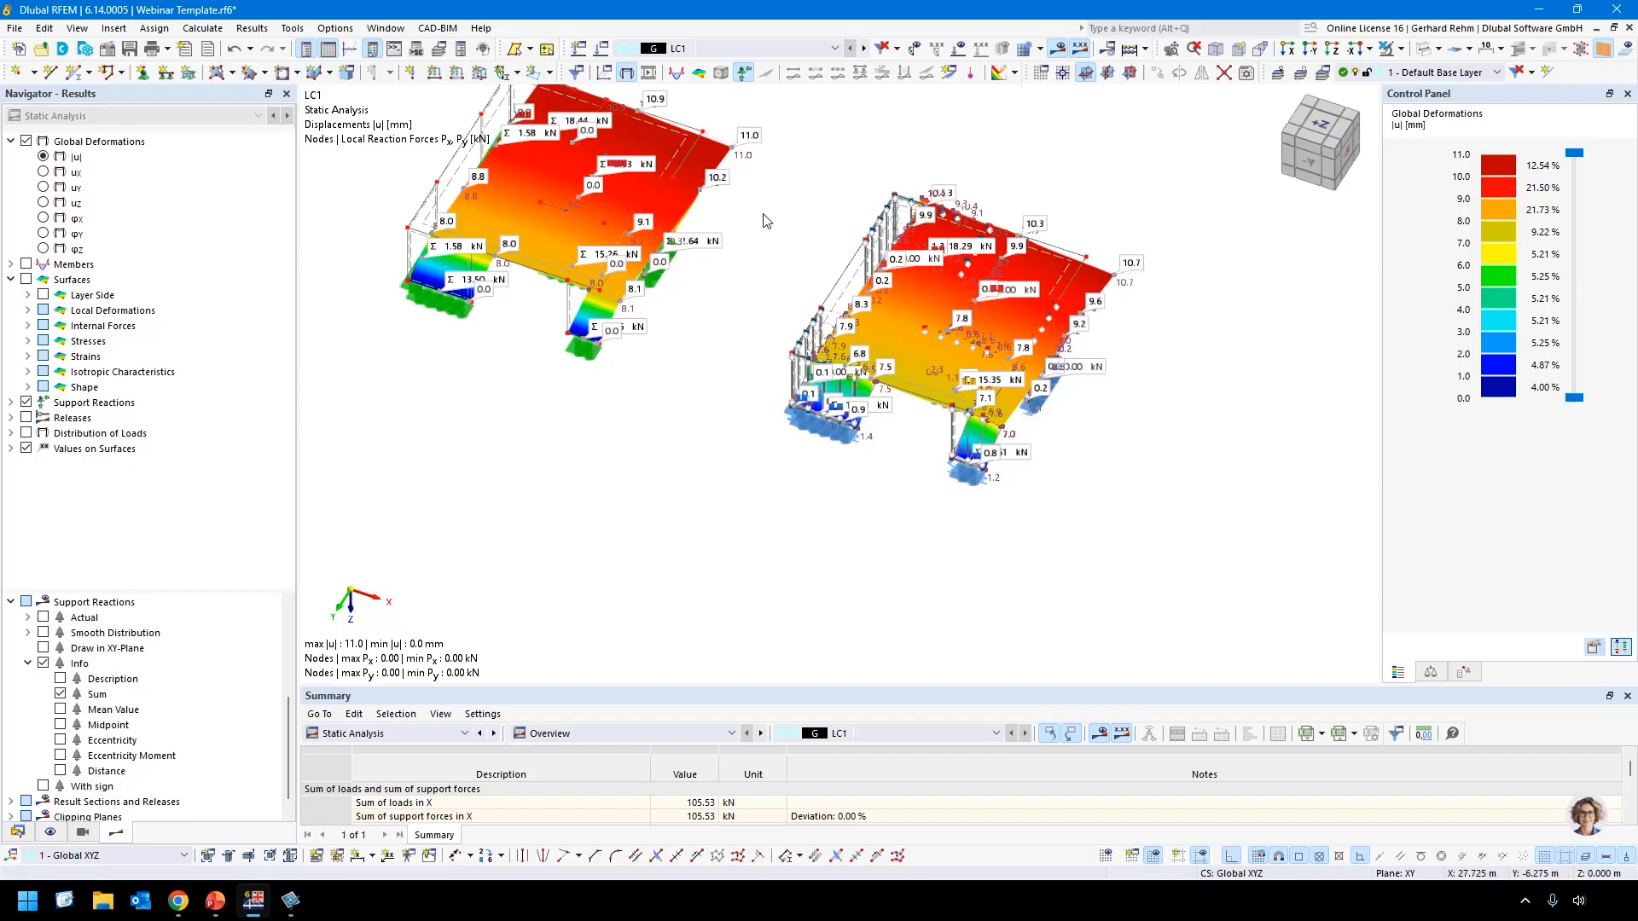
{"action": "middle_click_drag", "start_coordinate": [653, 400], "coordinate": [653, 460]}
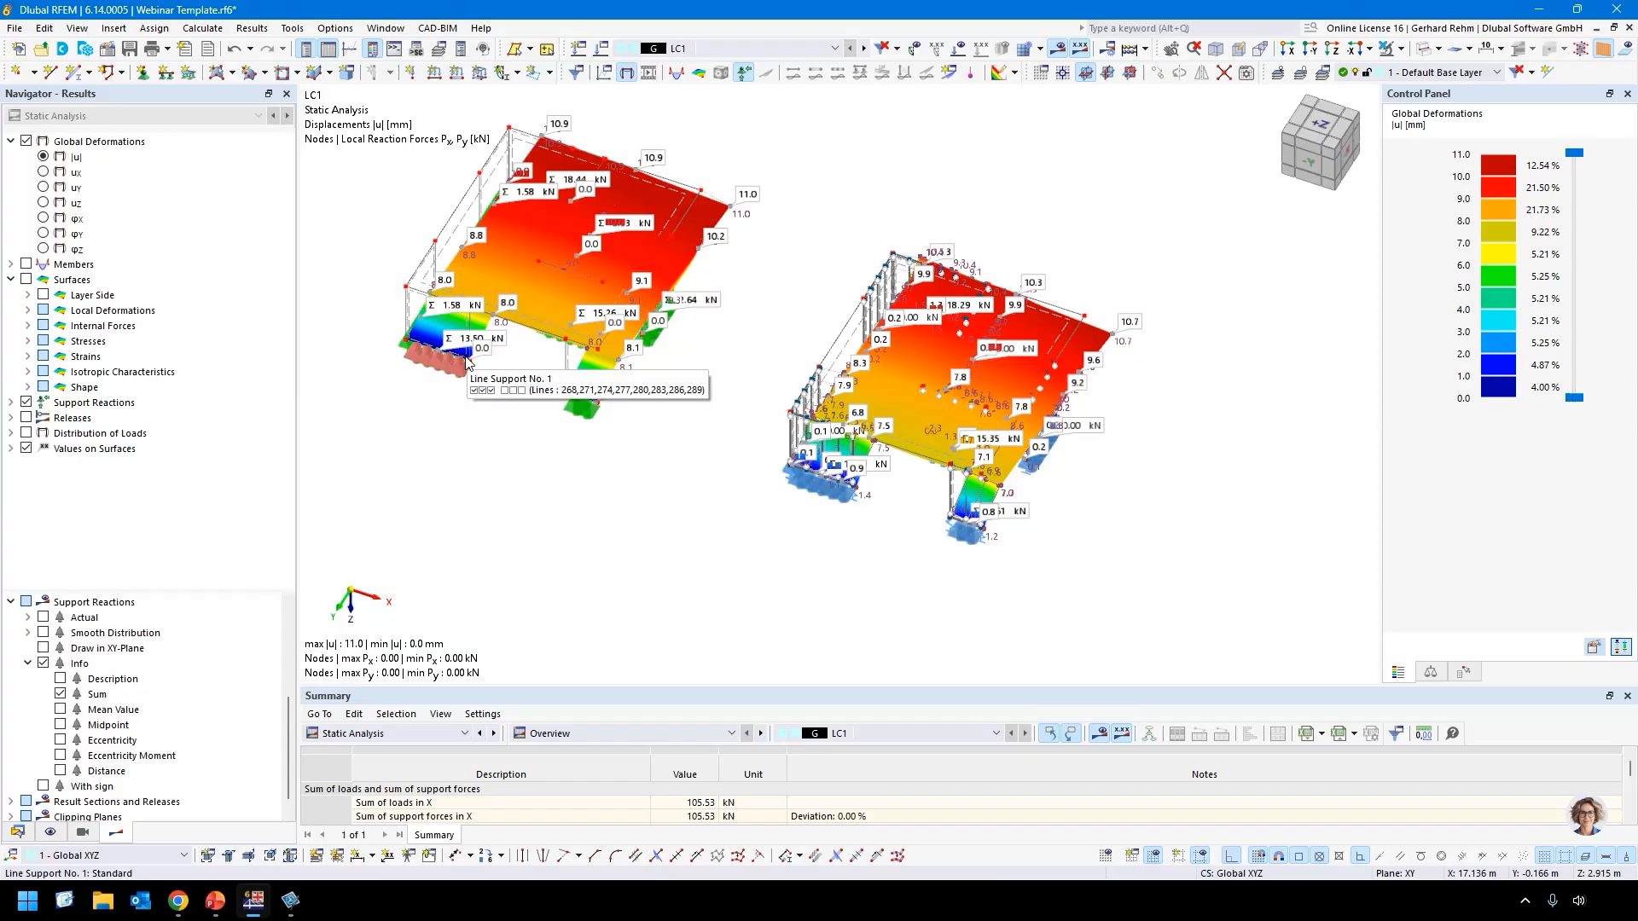
{"action": "left_click", "coordinate": [26, 142]}
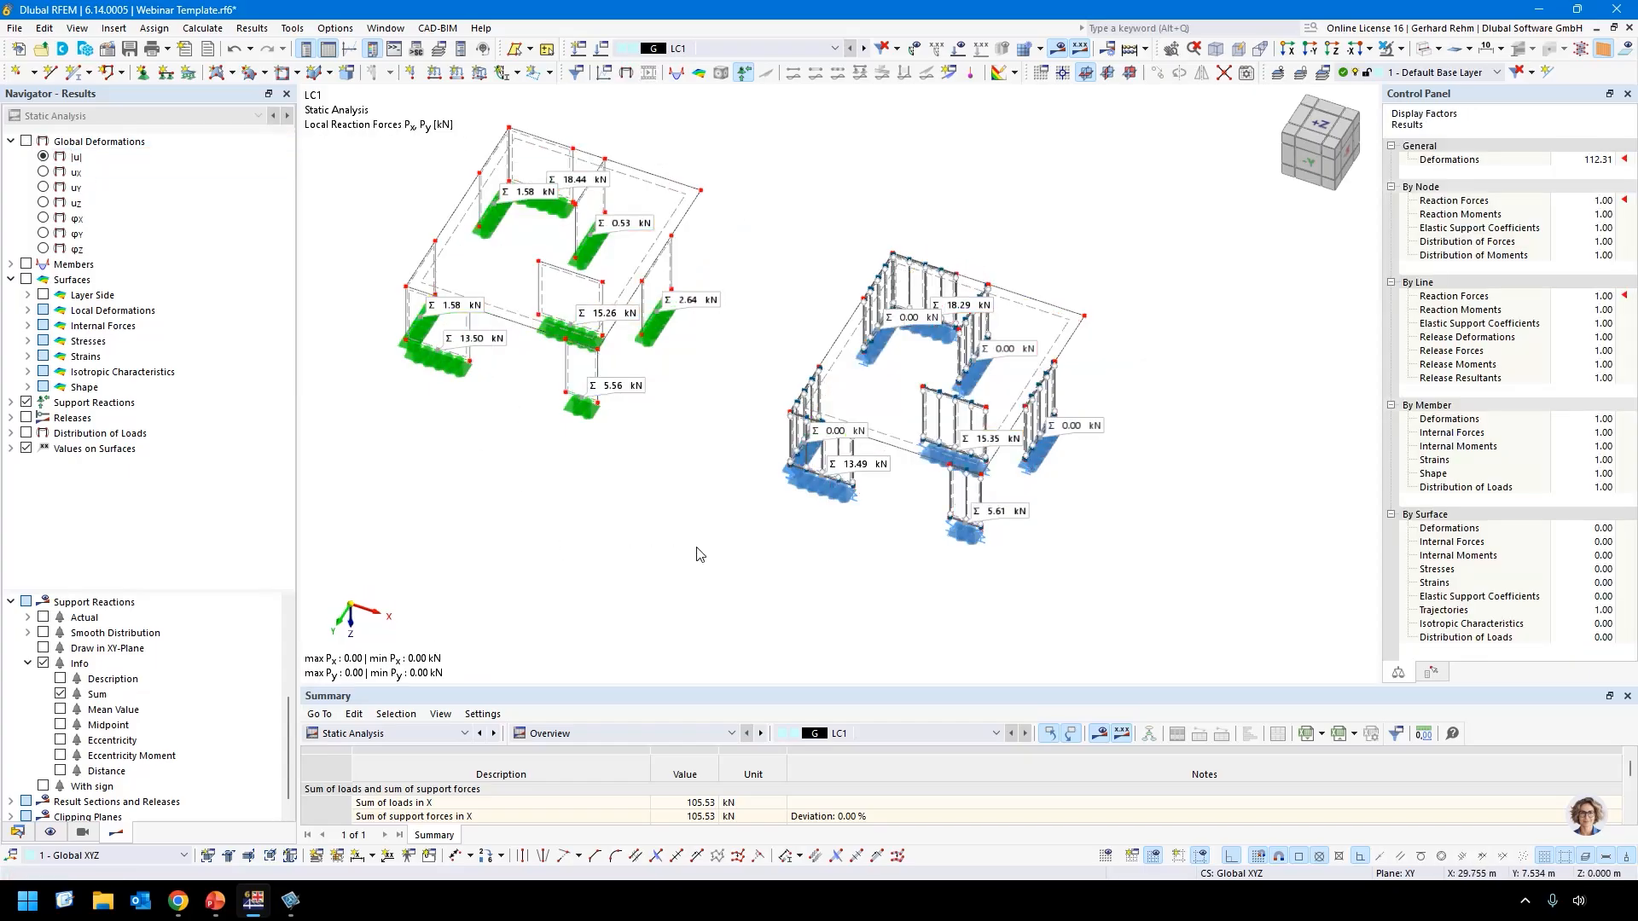
Change the coordinate system of the second building's compression-only line support to Local xyz.
{"action": "scroll", "coordinate": [809, 483], "scroll_direction": "up", "scroll_amount": 2}
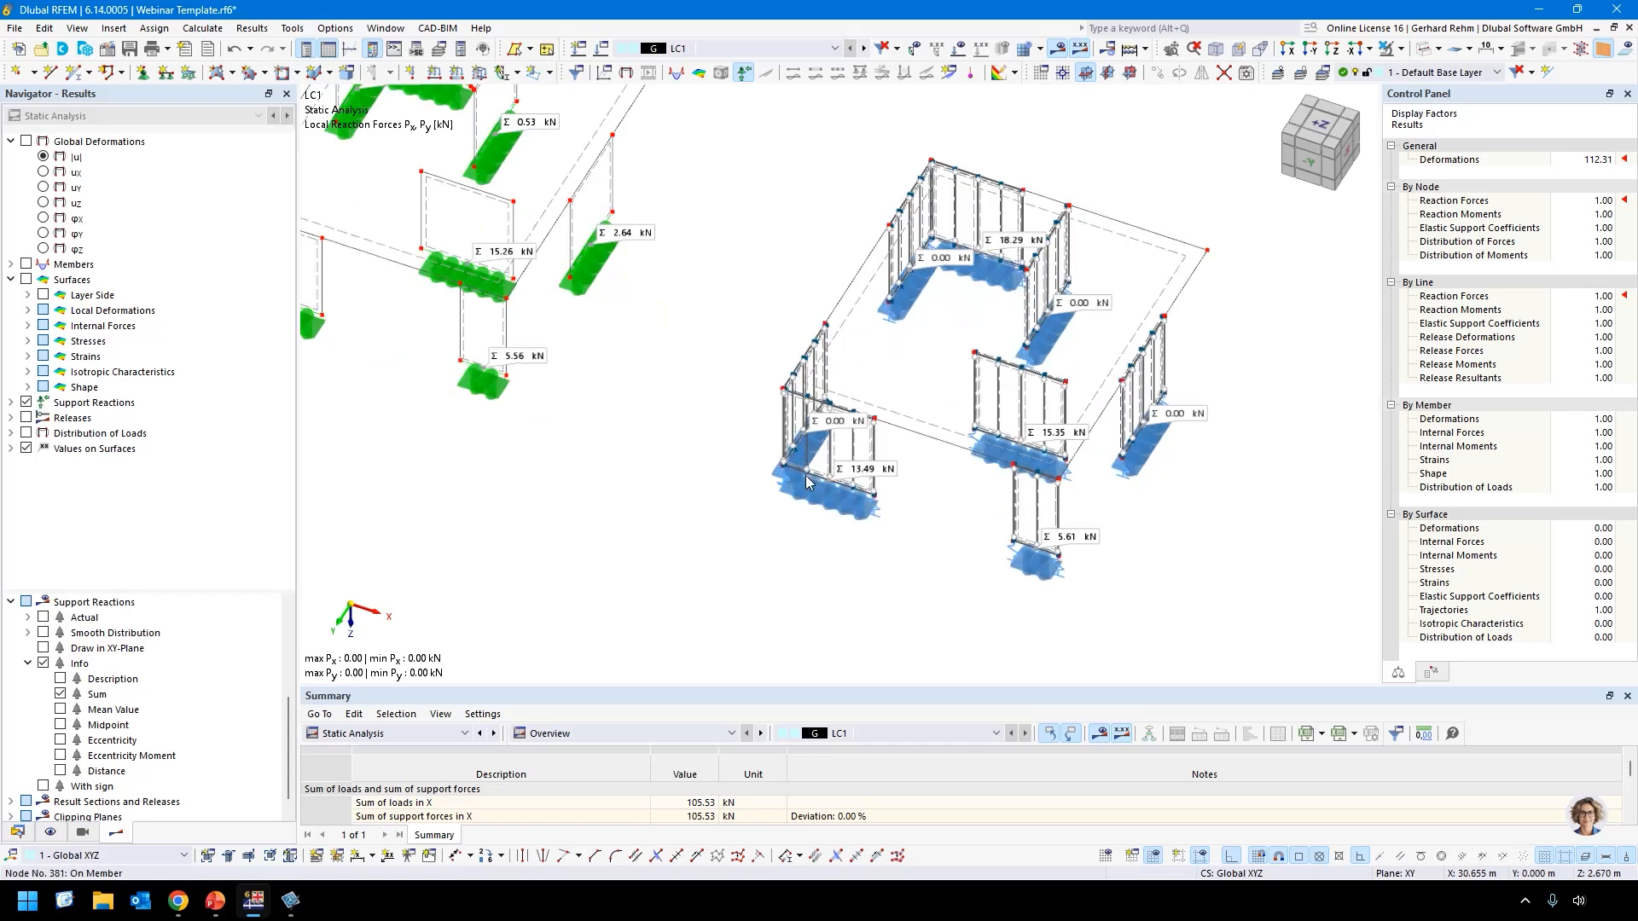
{"action": "double_click", "coordinate": [806, 462]}
{"action": "left_click", "coordinate": [886, 242]}
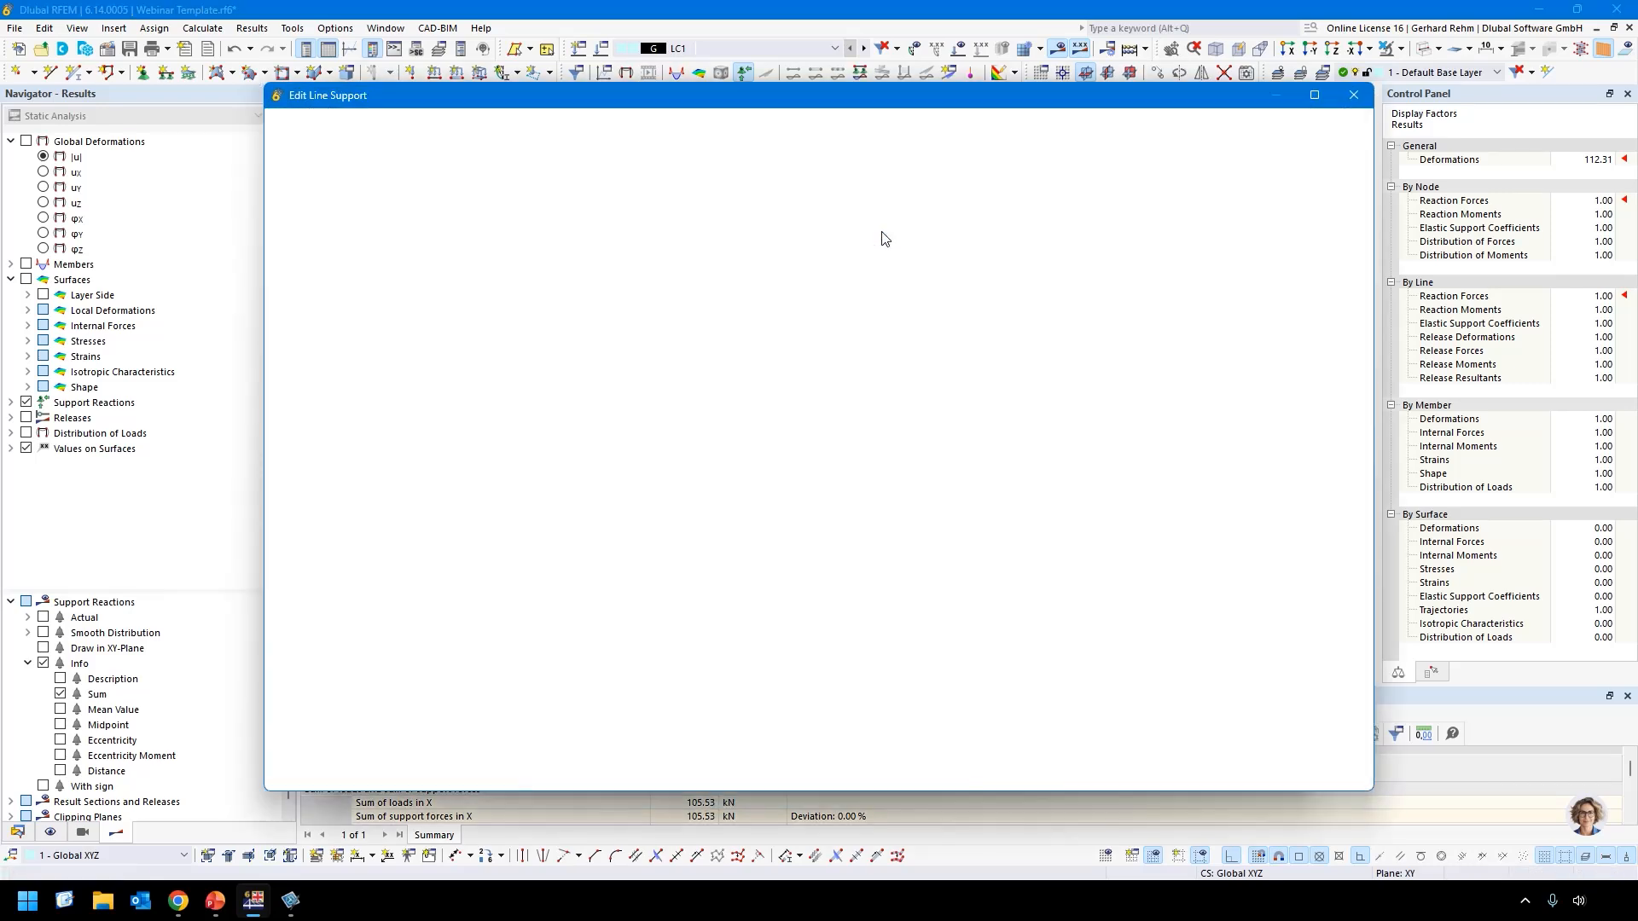
{"action": "left_click", "coordinate": [493, 221]}
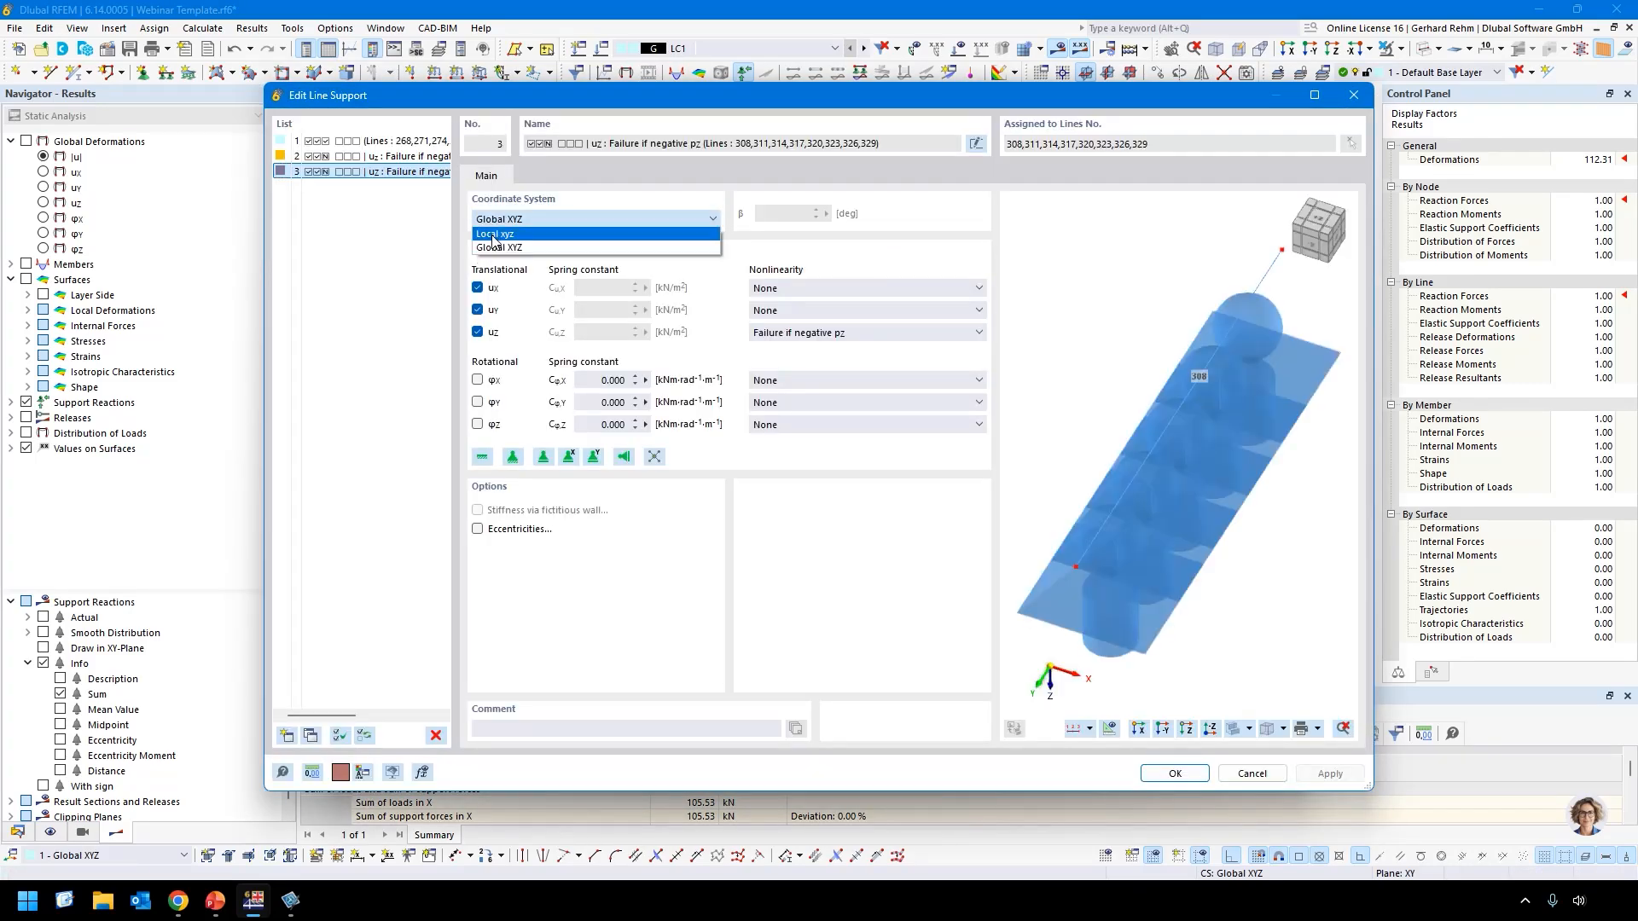
{"action": "left_click", "coordinate": [494, 237]}
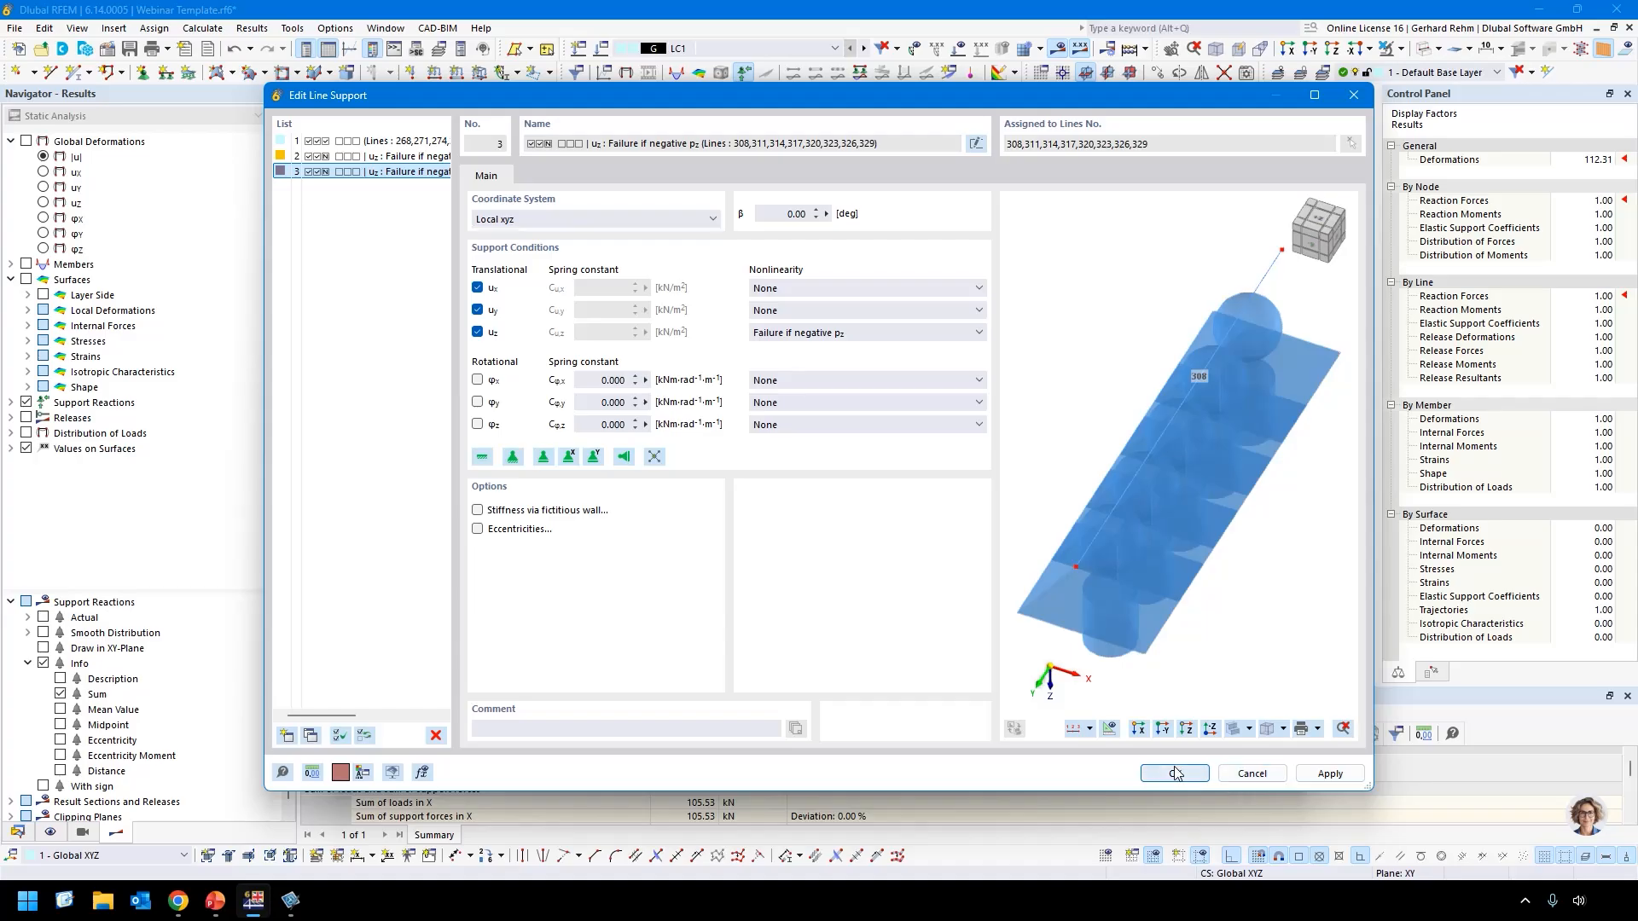
{"action": "left_click", "coordinate": [888, 523]}
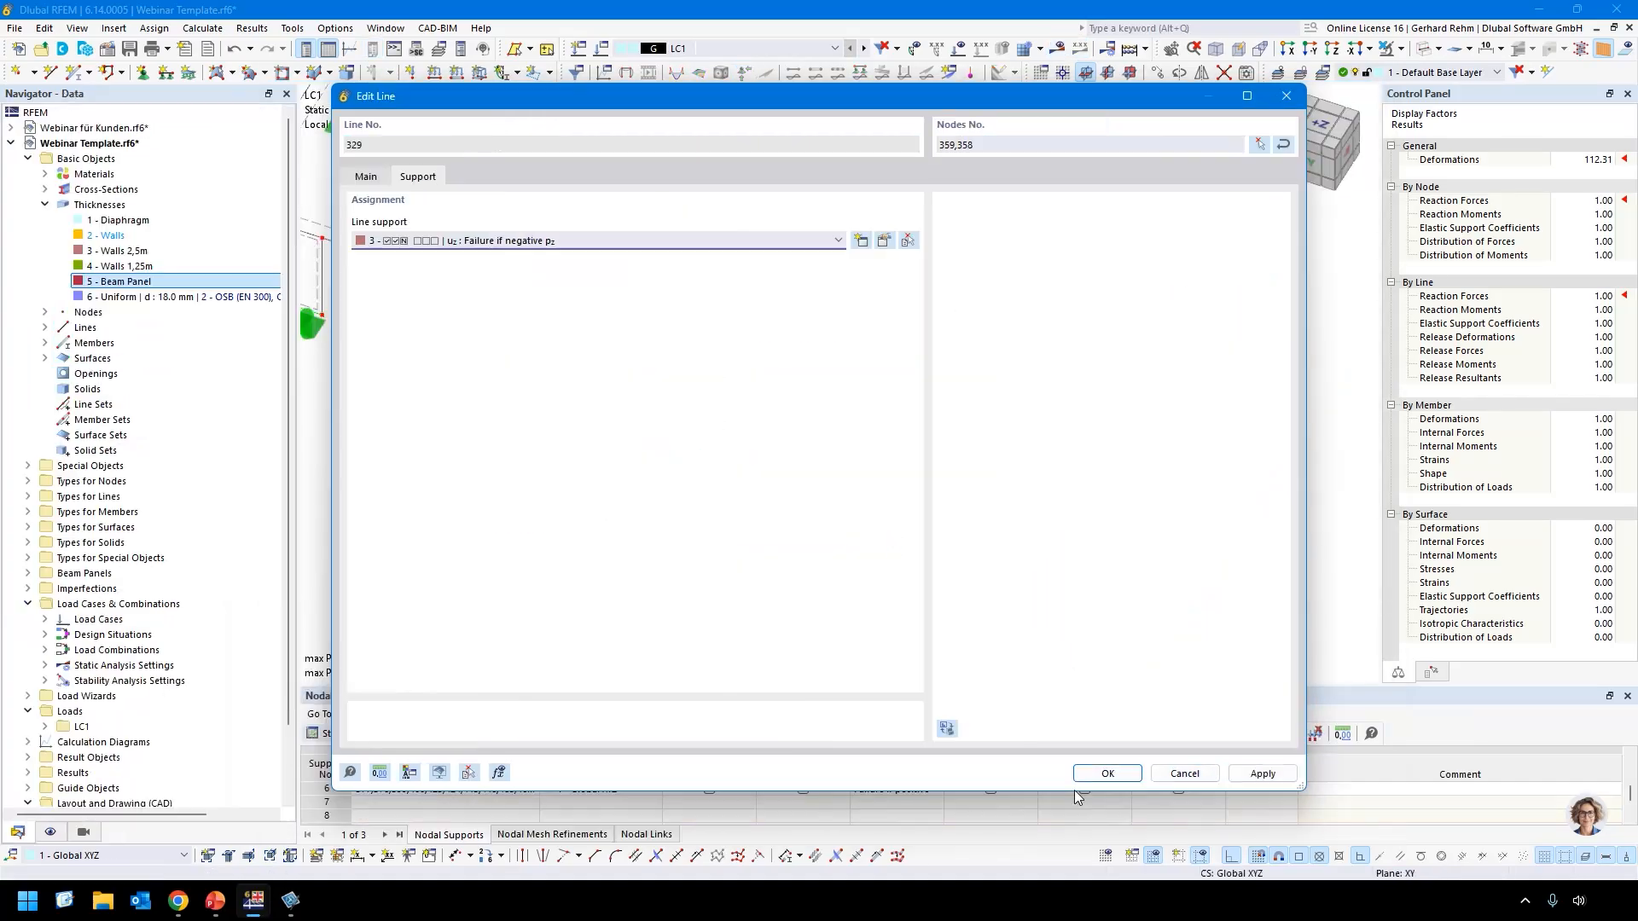
{"action": "left_click", "coordinate": [1109, 778]}
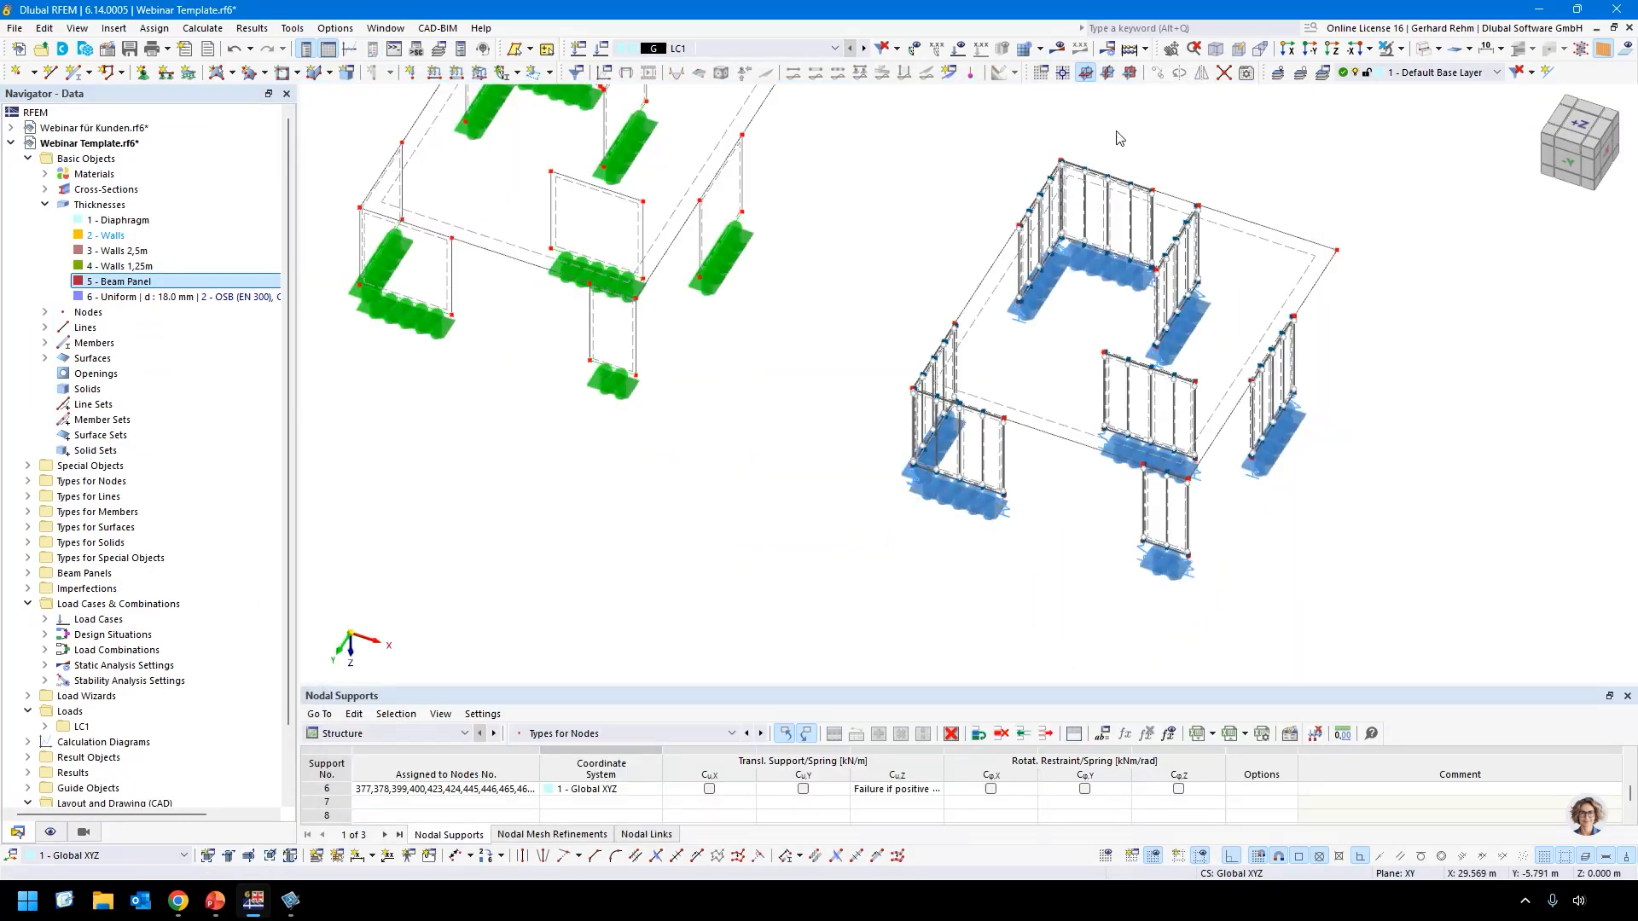
Recalculate LC1 and compare the line support reaction sums of both buildings from above.
{"action": "left_click", "coordinate": [1057, 48]}
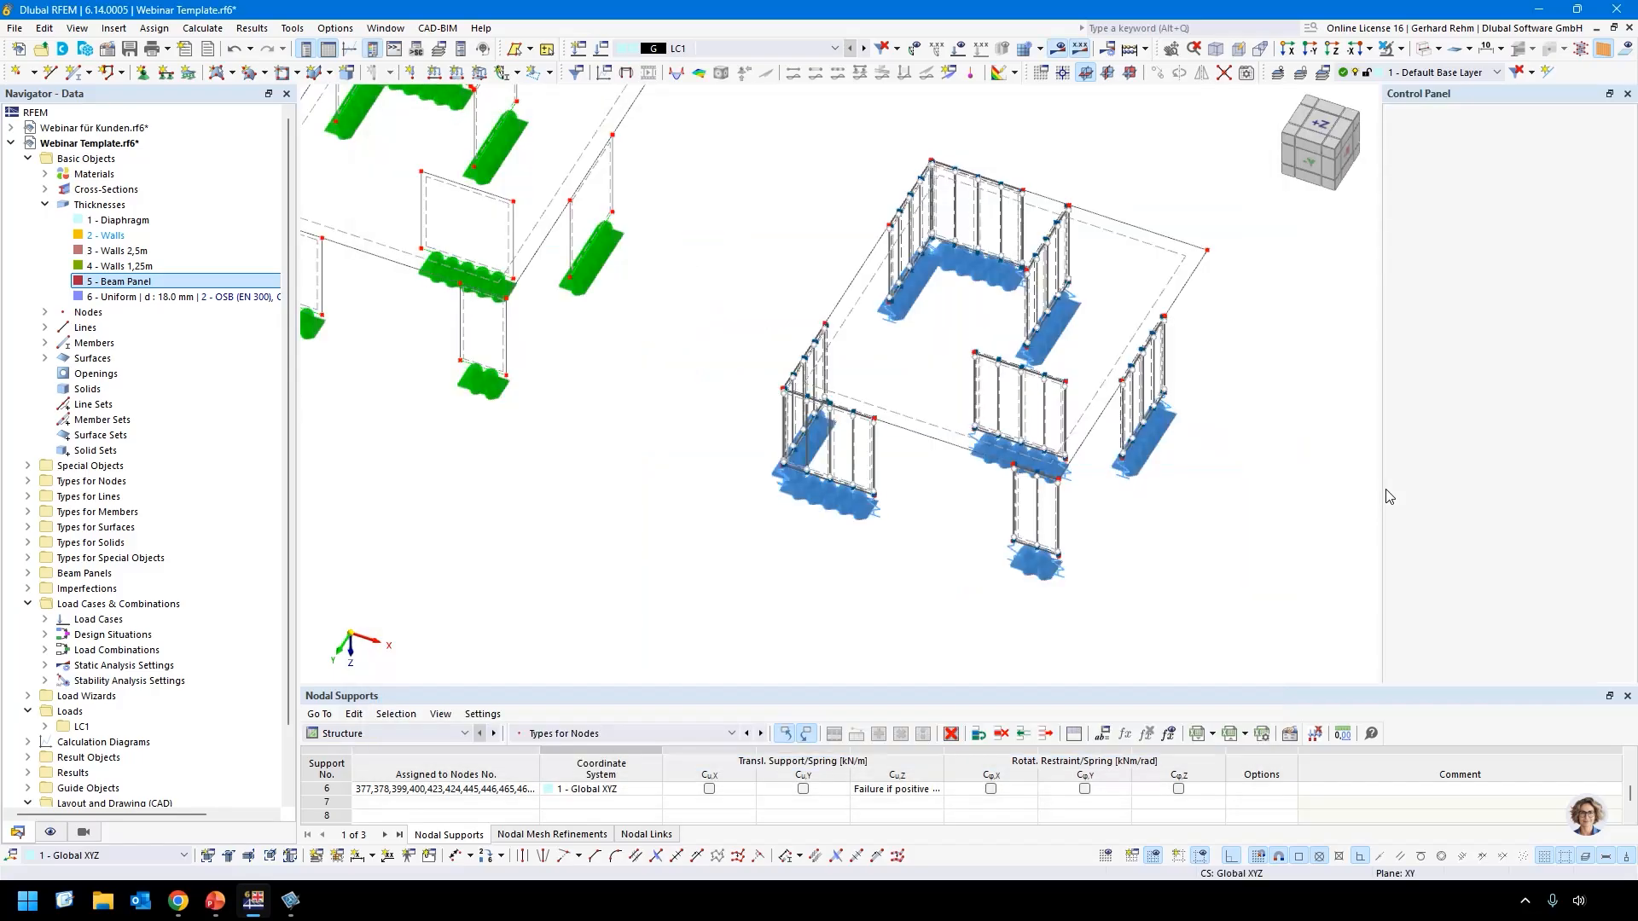
{"action": "key", "text": "ctrl+3"}
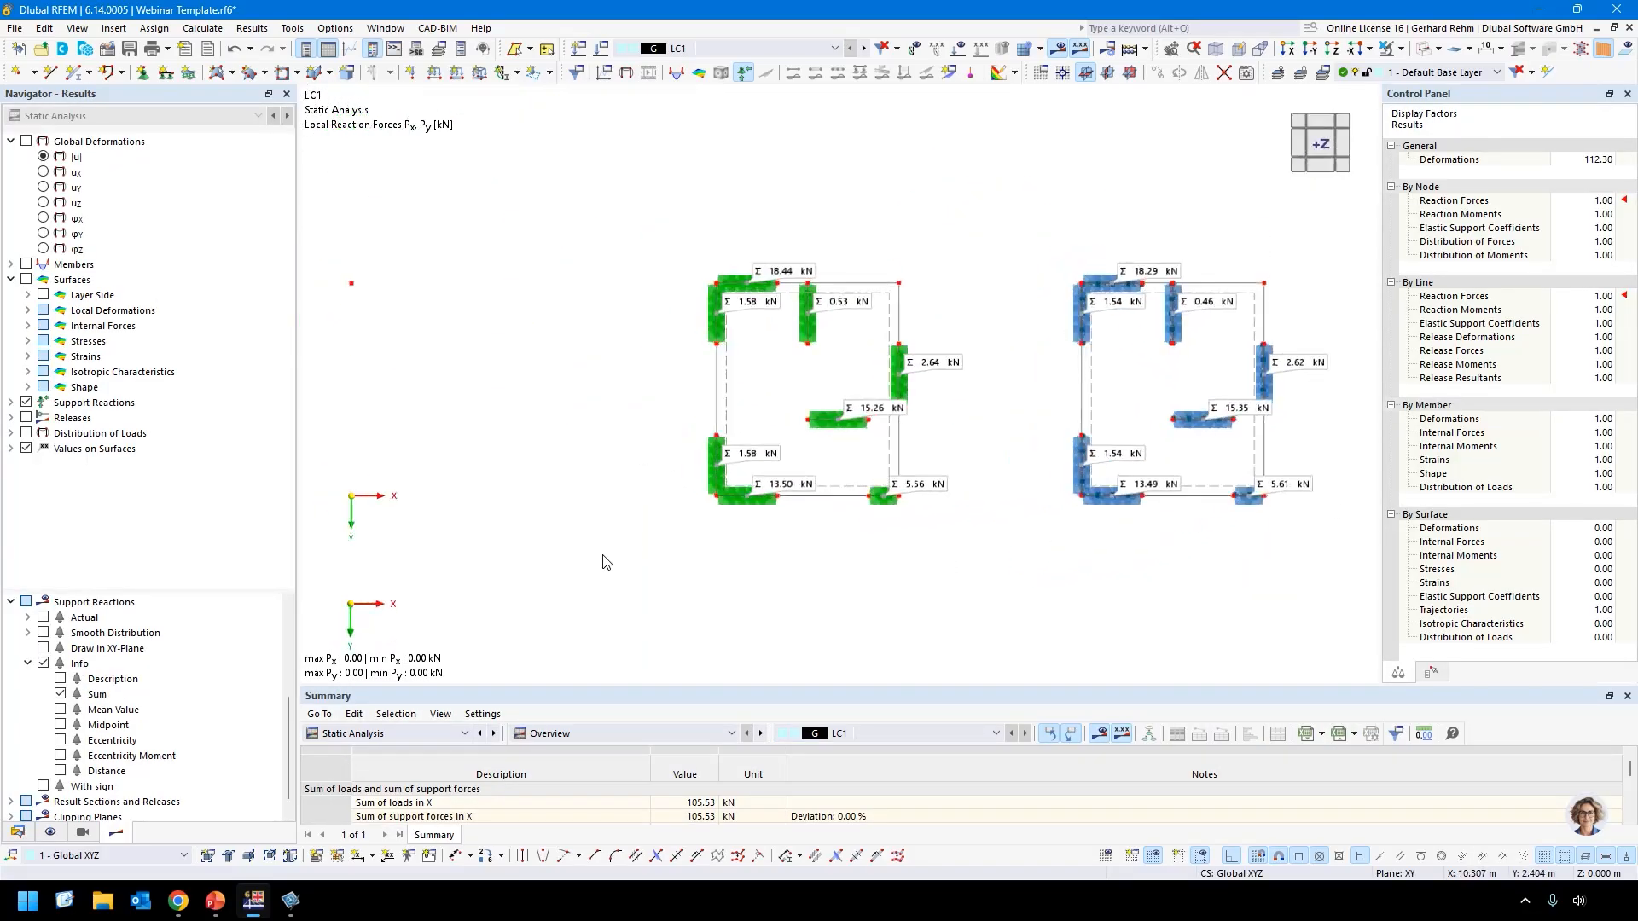
{"action": "middle_click_drag", "start_coordinate": [1159, 597], "coordinate": [988, 596]}
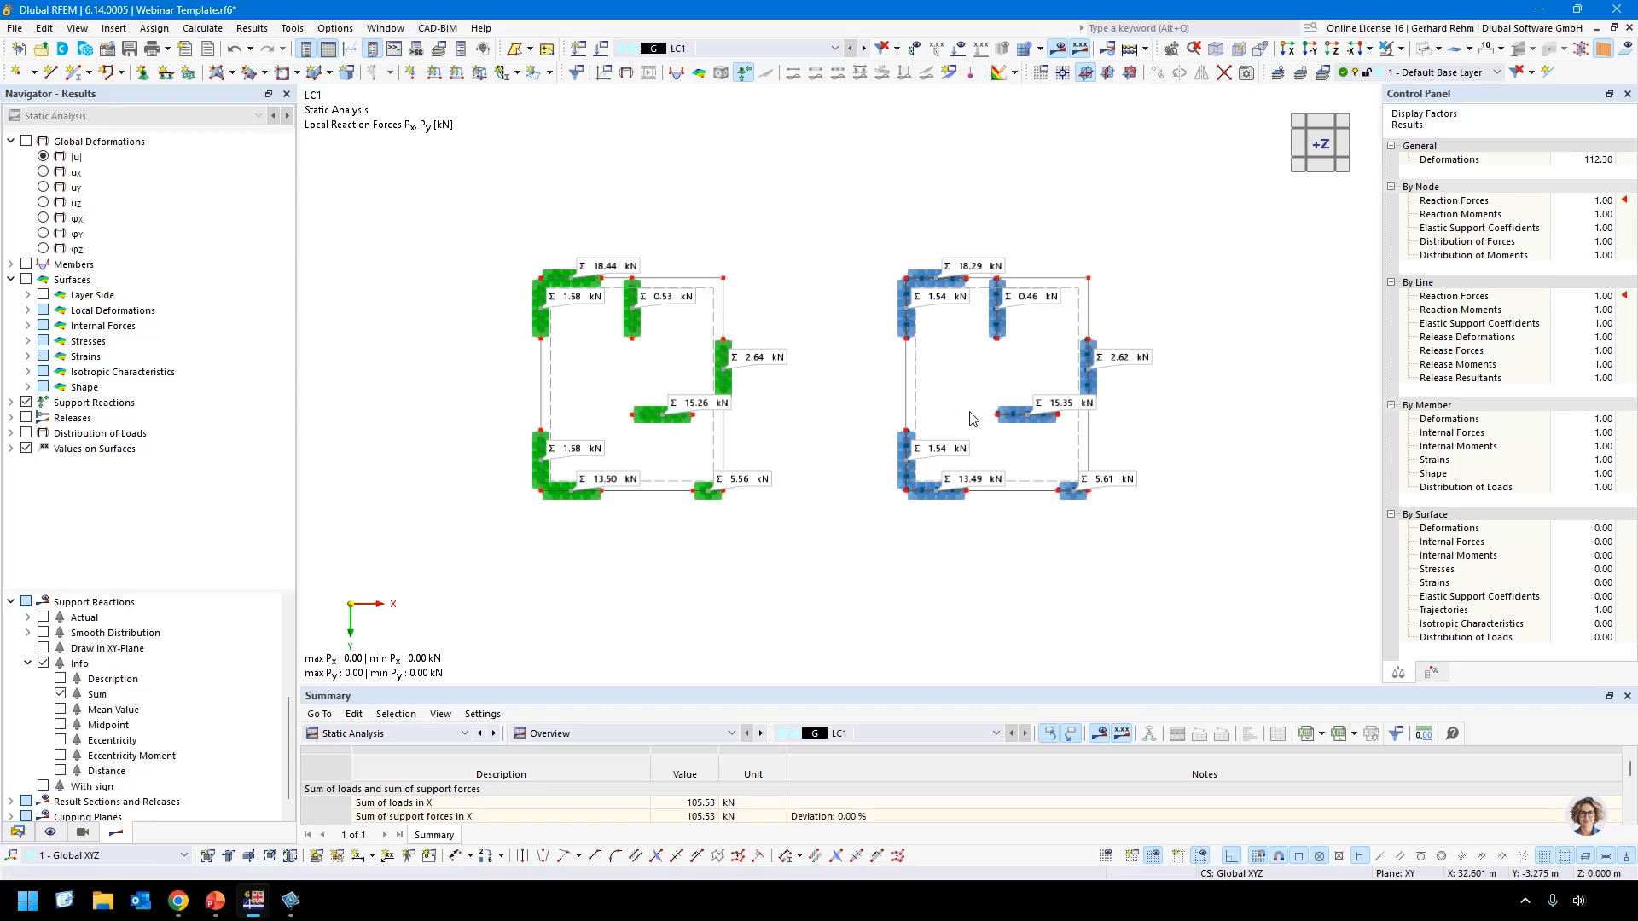
{"action": "middle_click_drag", "start_coordinate": [826, 344], "coordinate": [750, 208], "text": "ctrl"}
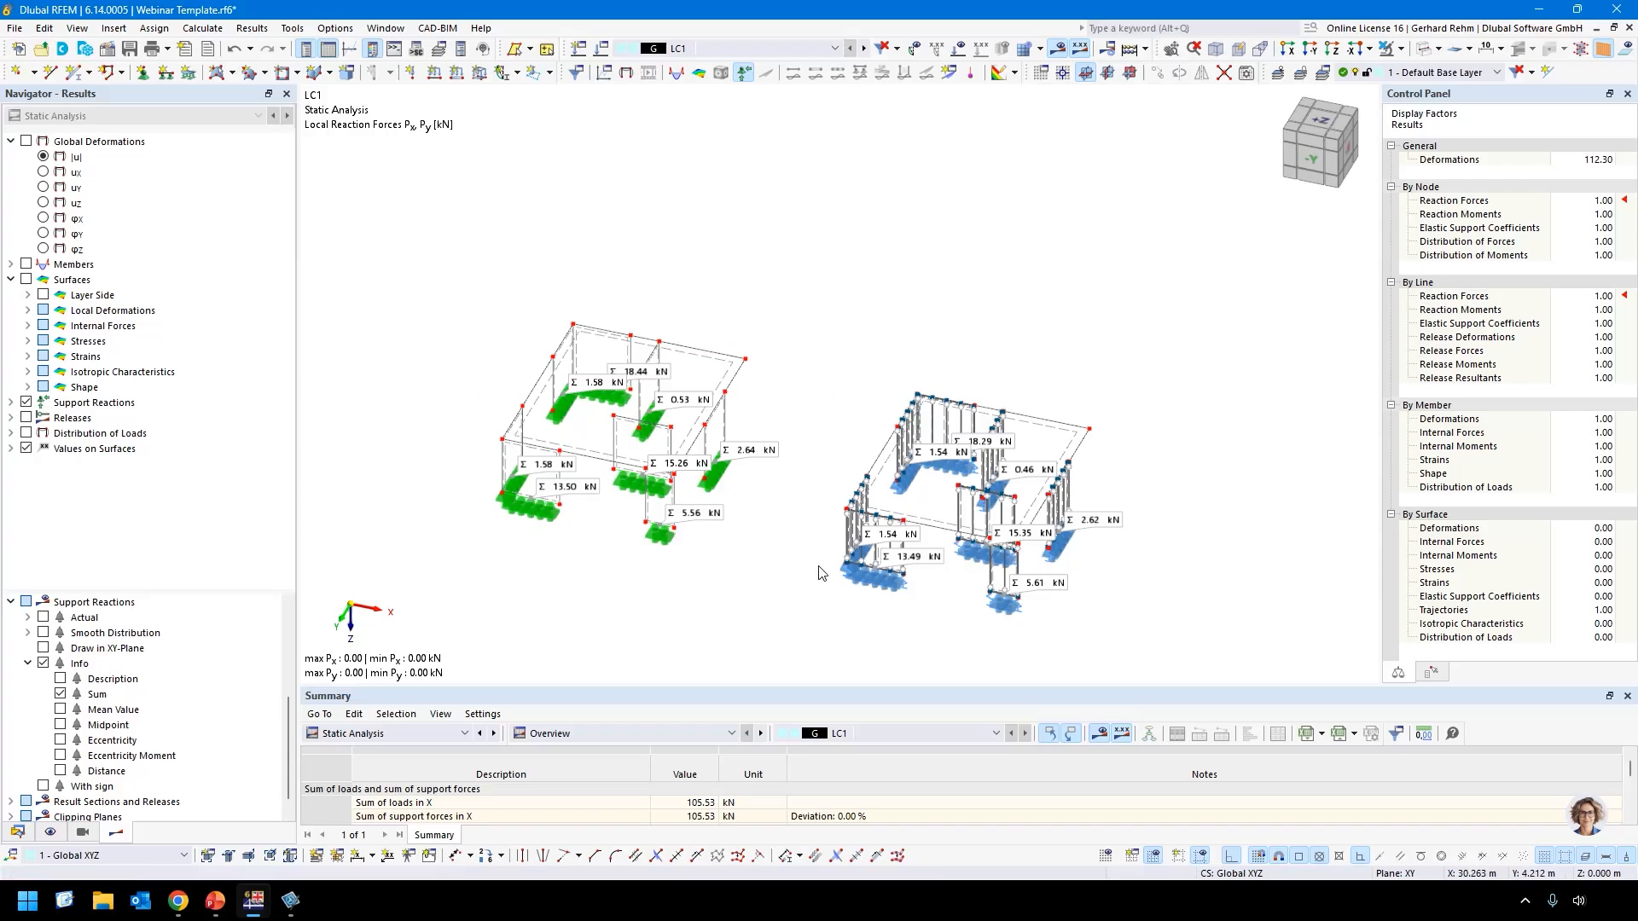
{"action": "scroll", "coordinate": [858, 558], "scroll_direction": "up", "scroll_amount": 3}
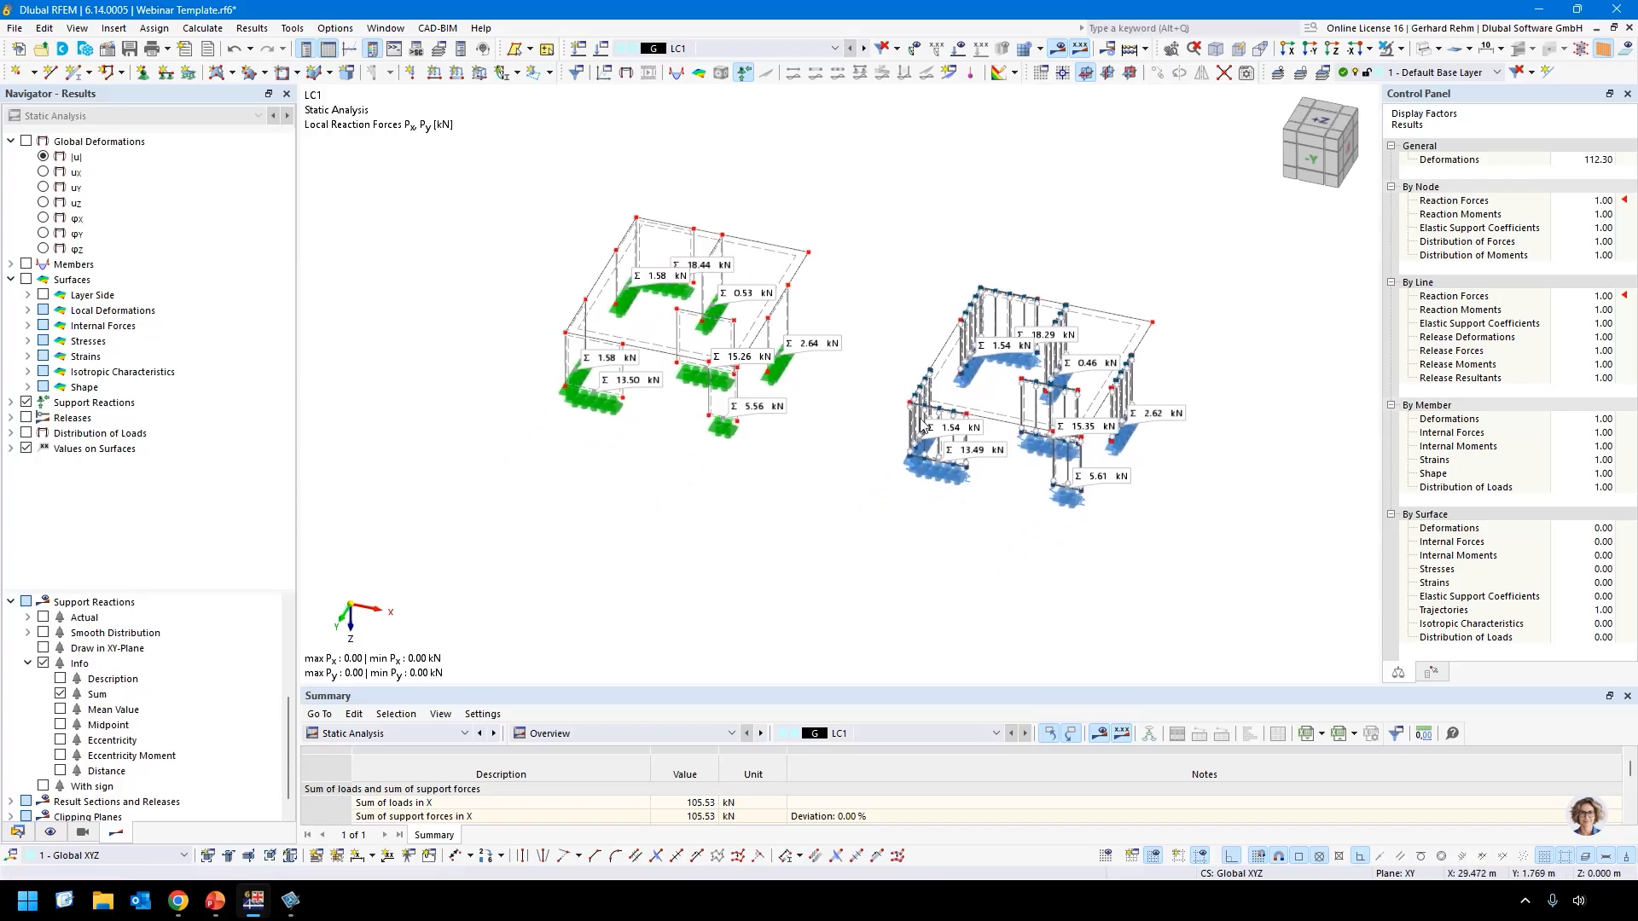
Display the global deformations |u|, examine the front corner walls of the second building, and hide the deformations again.
{"action": "left_click", "coordinate": [28, 142]}
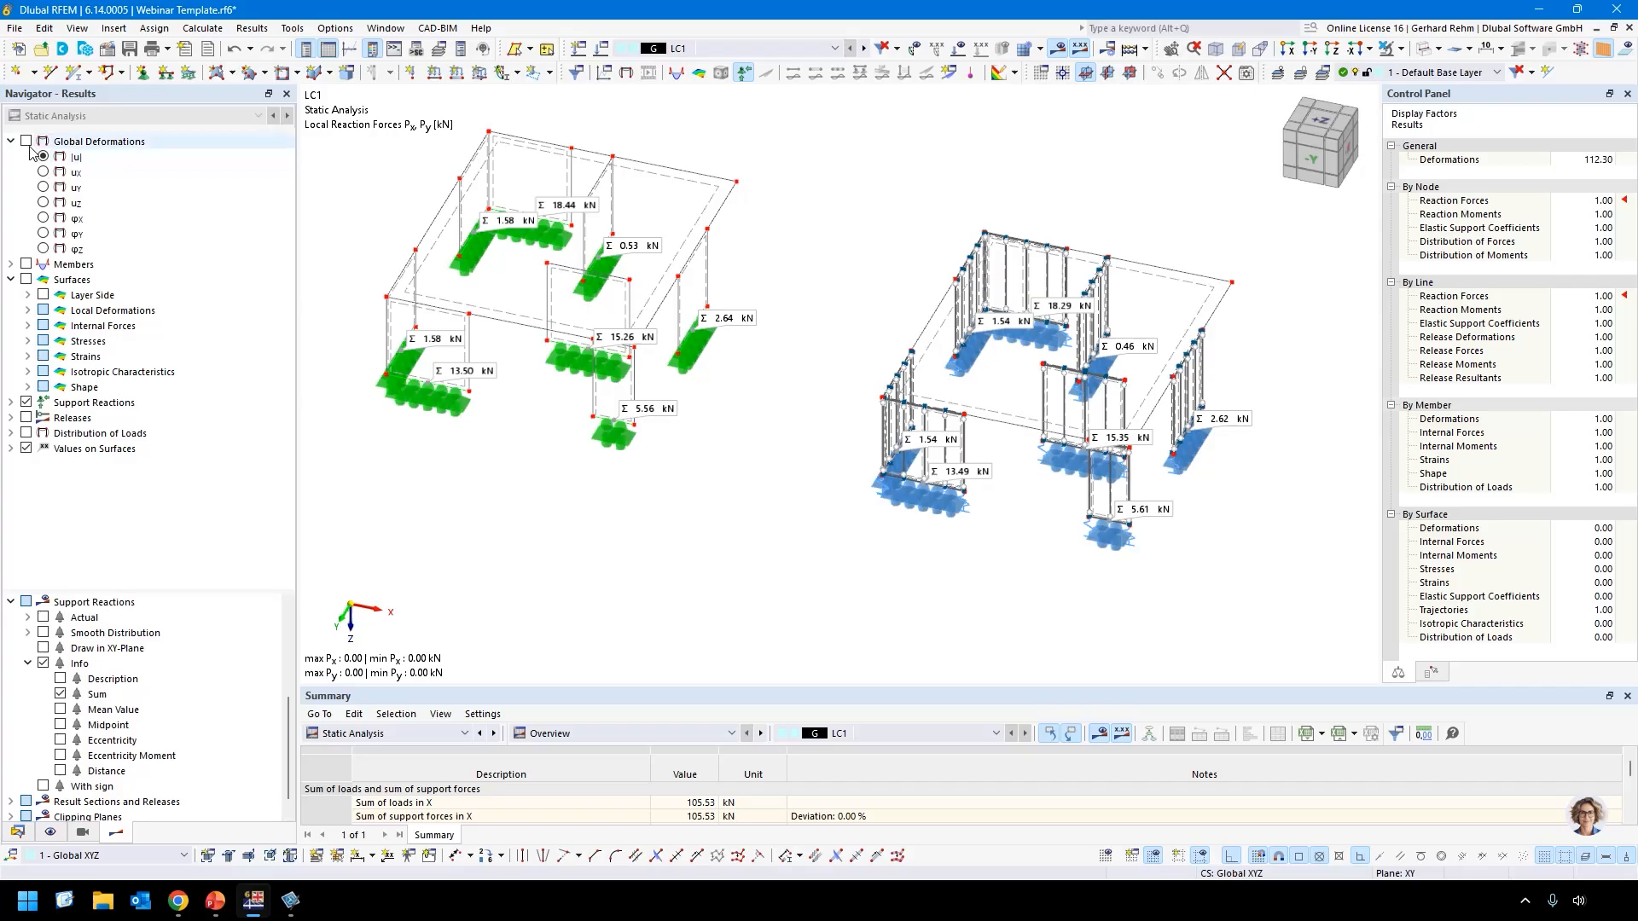
{"action": "left_click", "coordinate": [27, 142]}
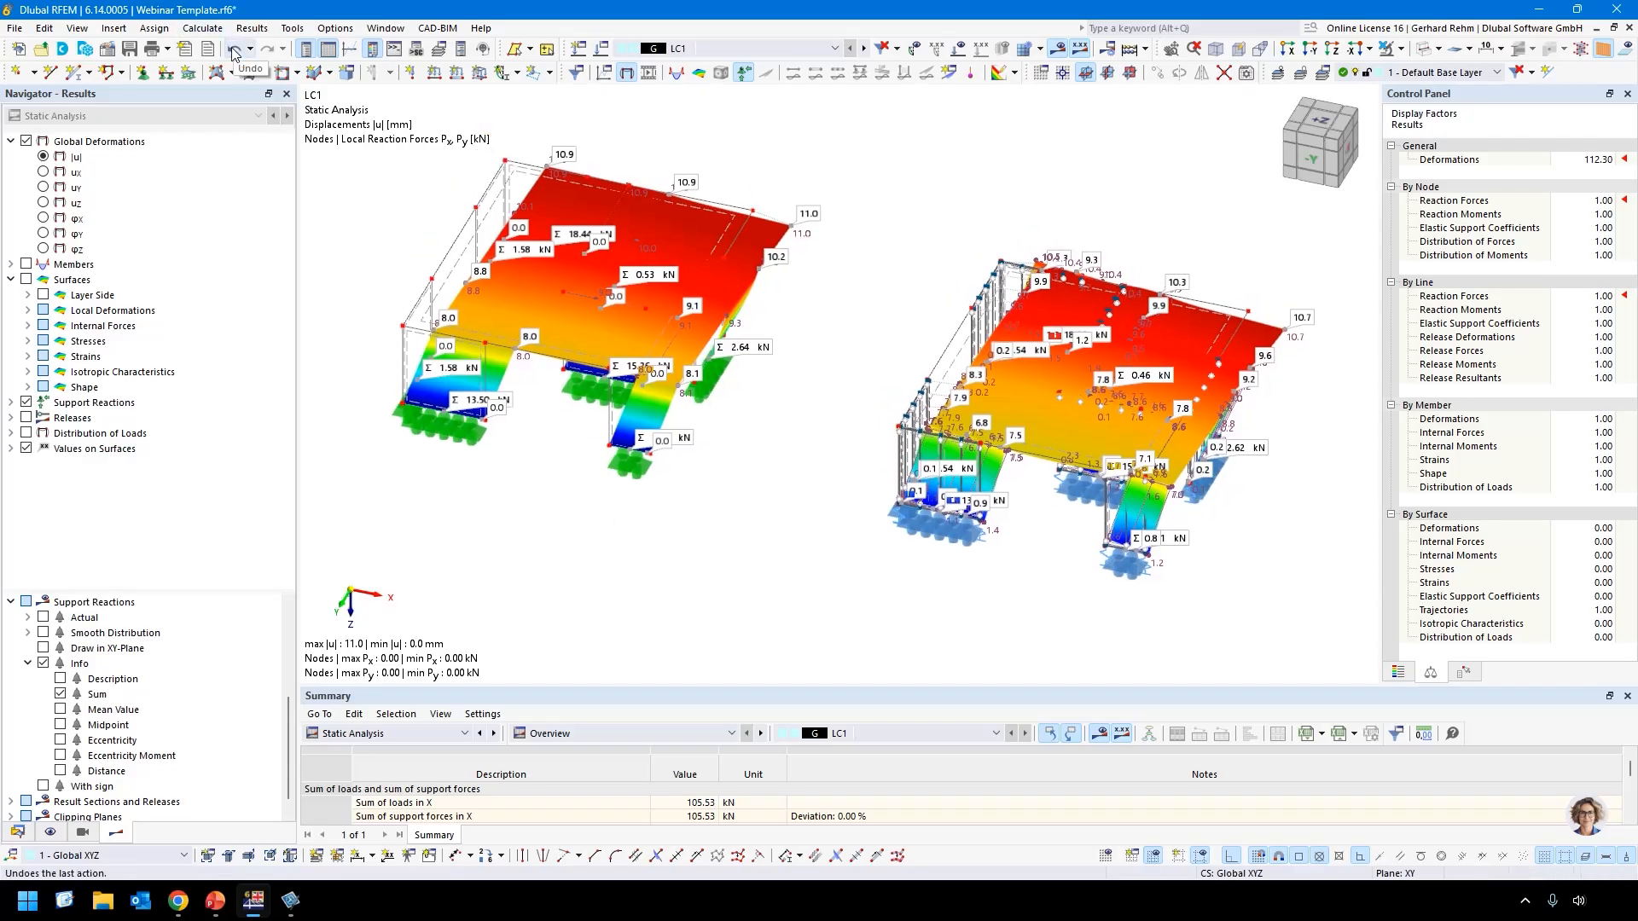
{"action": "scroll", "coordinate": [903, 495], "scroll_direction": "up", "scroll_amount": 5}
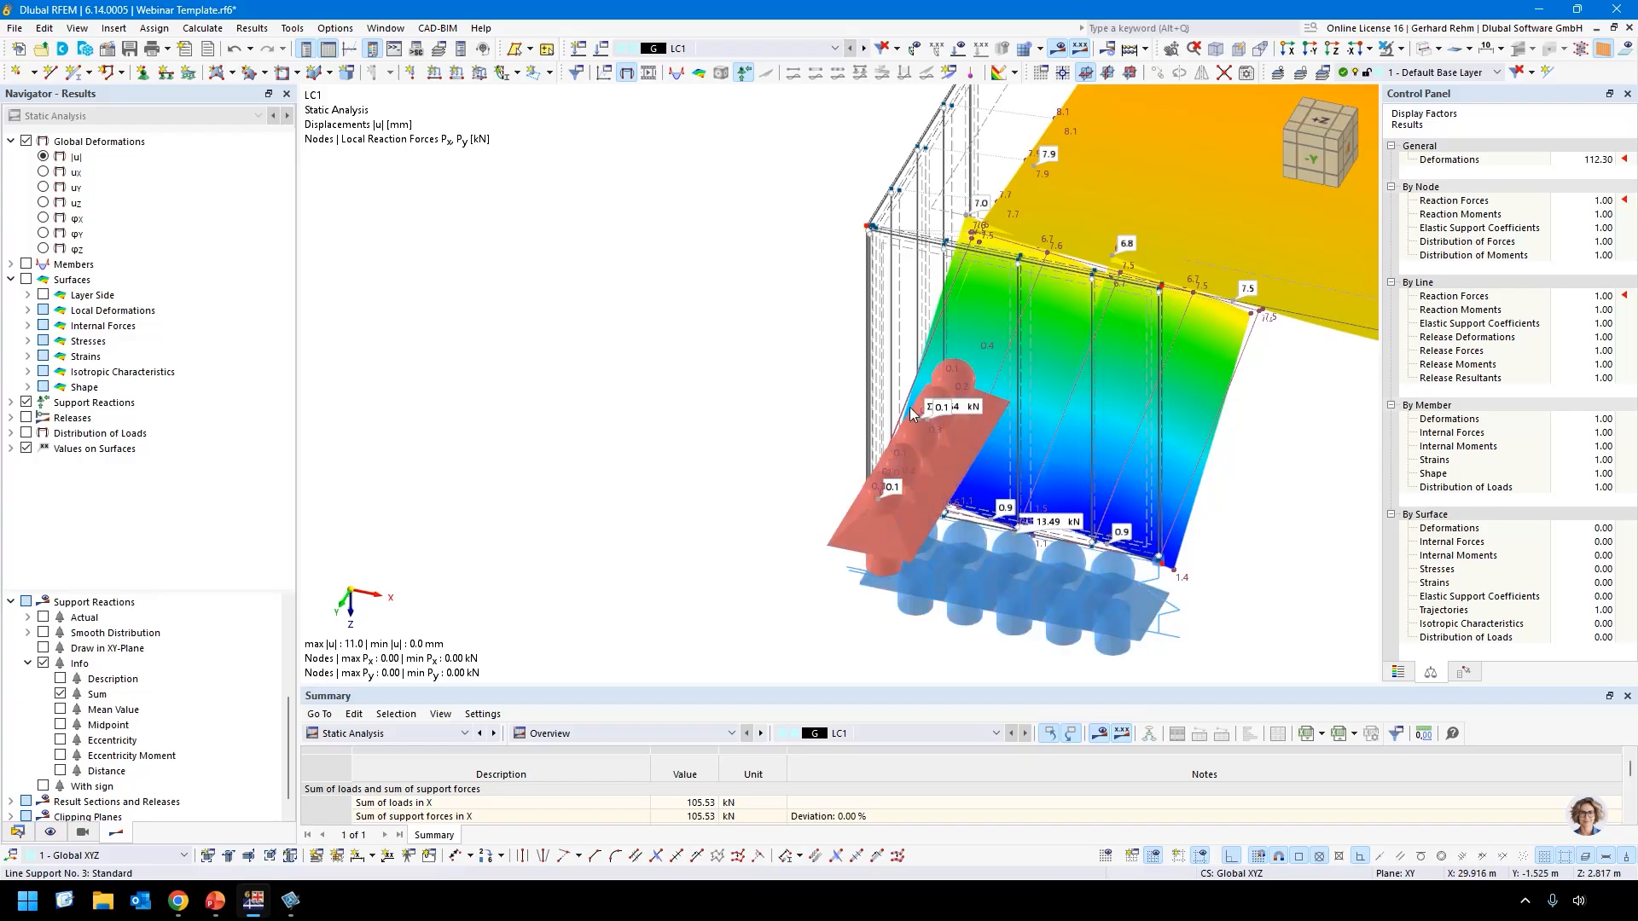
{"action": "scroll", "coordinate": [910, 407], "scroll_direction": "down", "scroll_amount": 5}
{"action": "scroll", "coordinate": [671, 326], "scroll_direction": "down", "scroll_amount": 3}
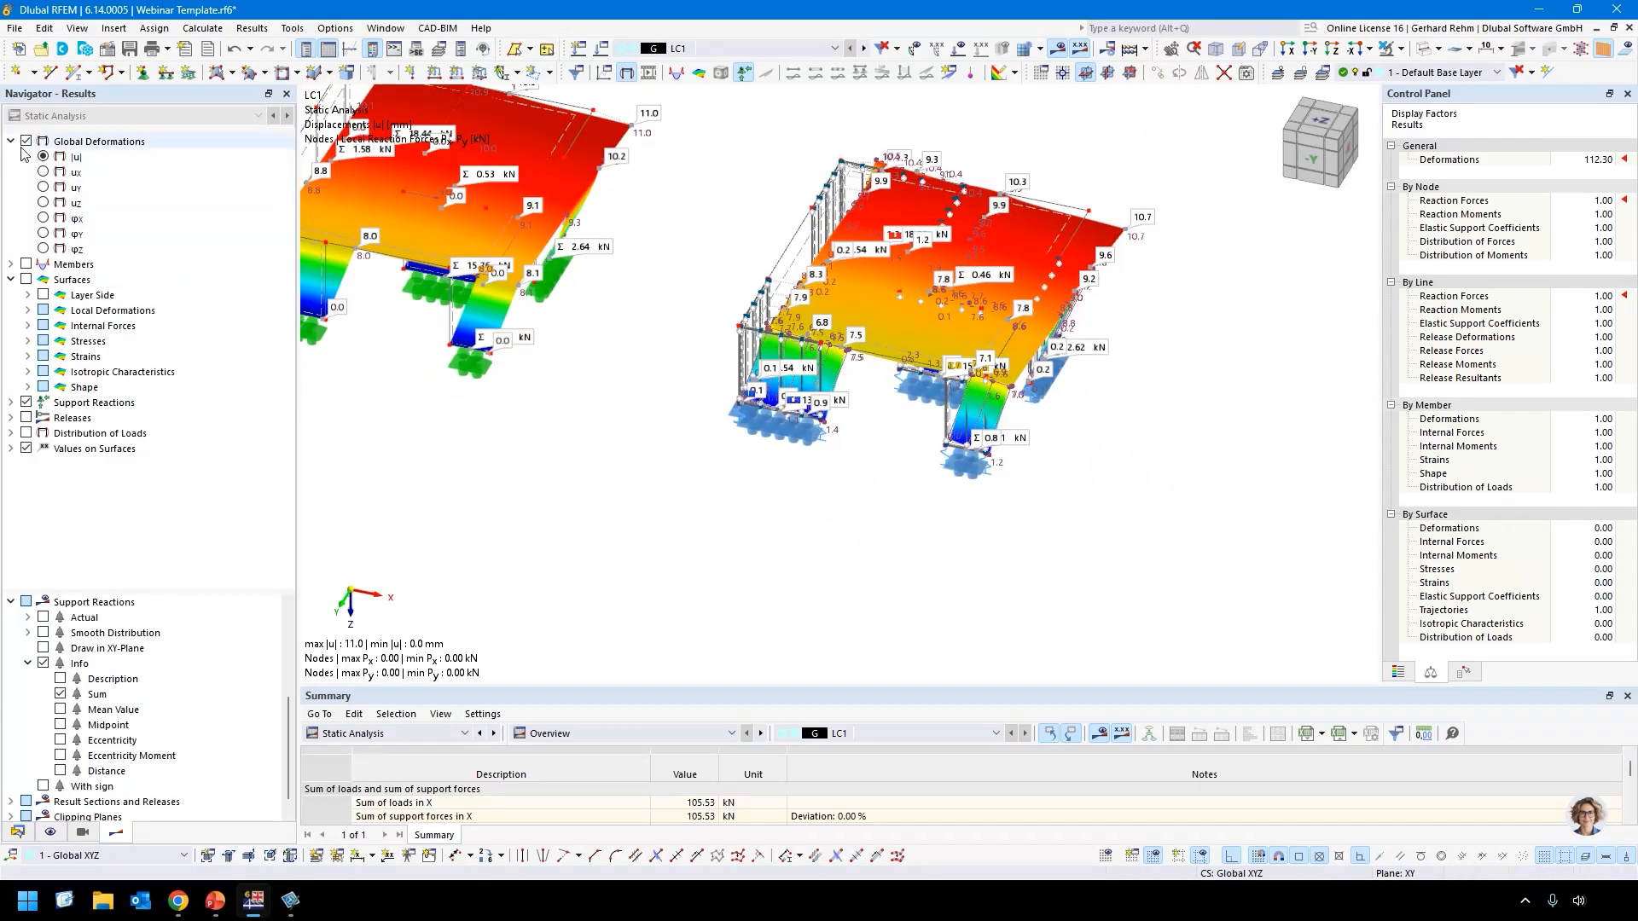
{"action": "left_click", "coordinate": [27, 140]}
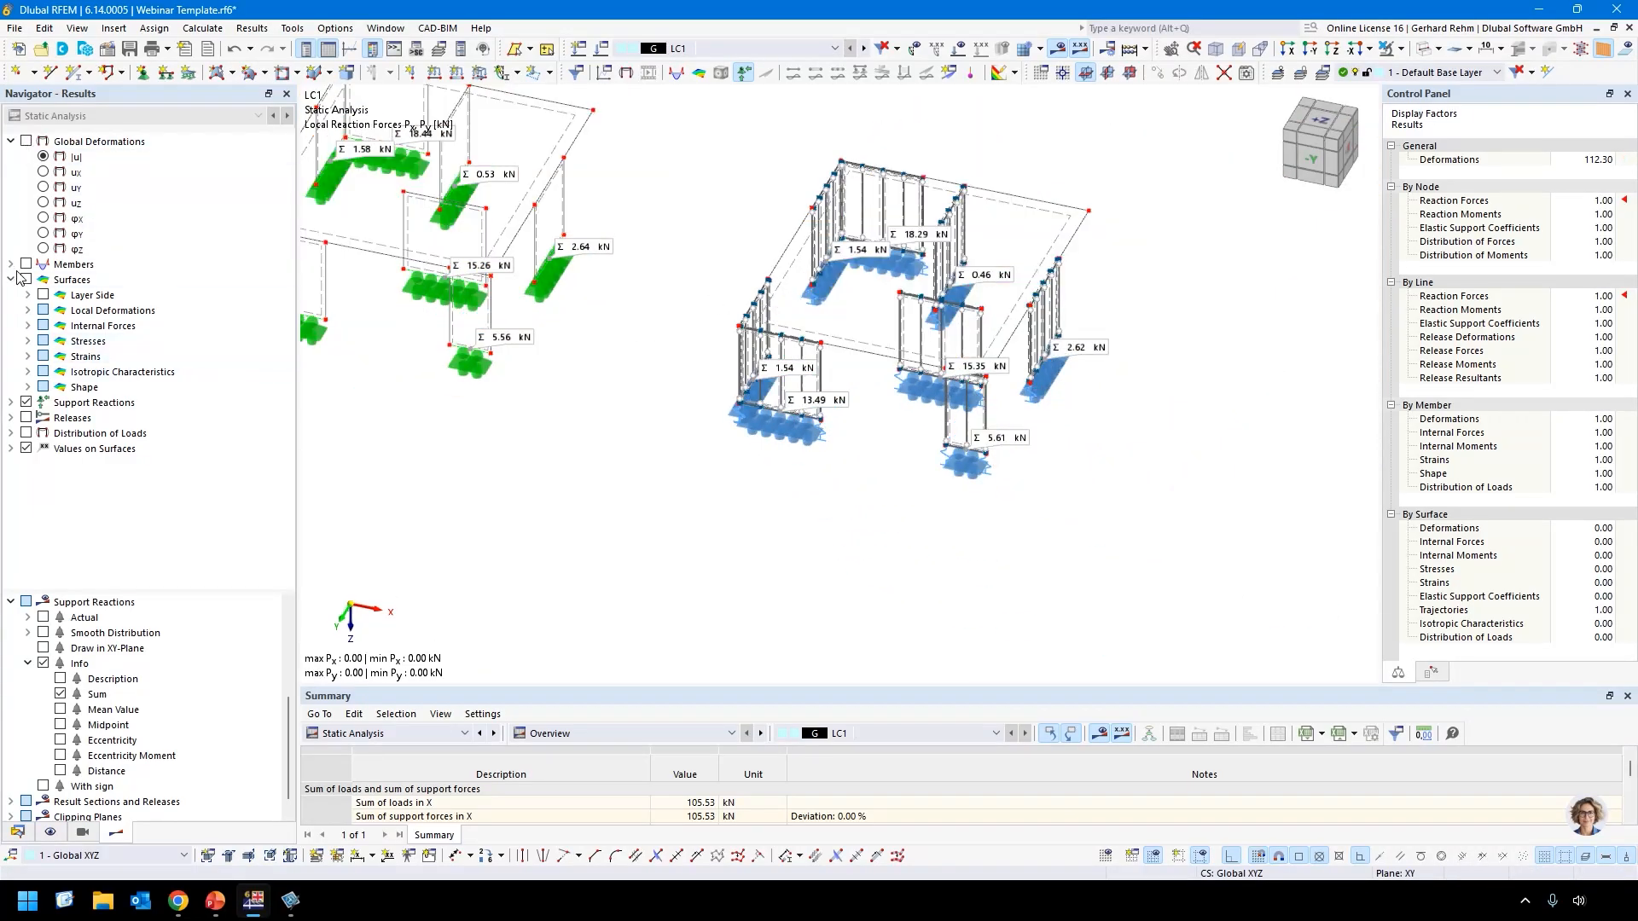
Display only the local reaction force Pz for the nodal supports, with Px and Py switched off.
{"action": "left_click", "coordinate": [11, 403]}
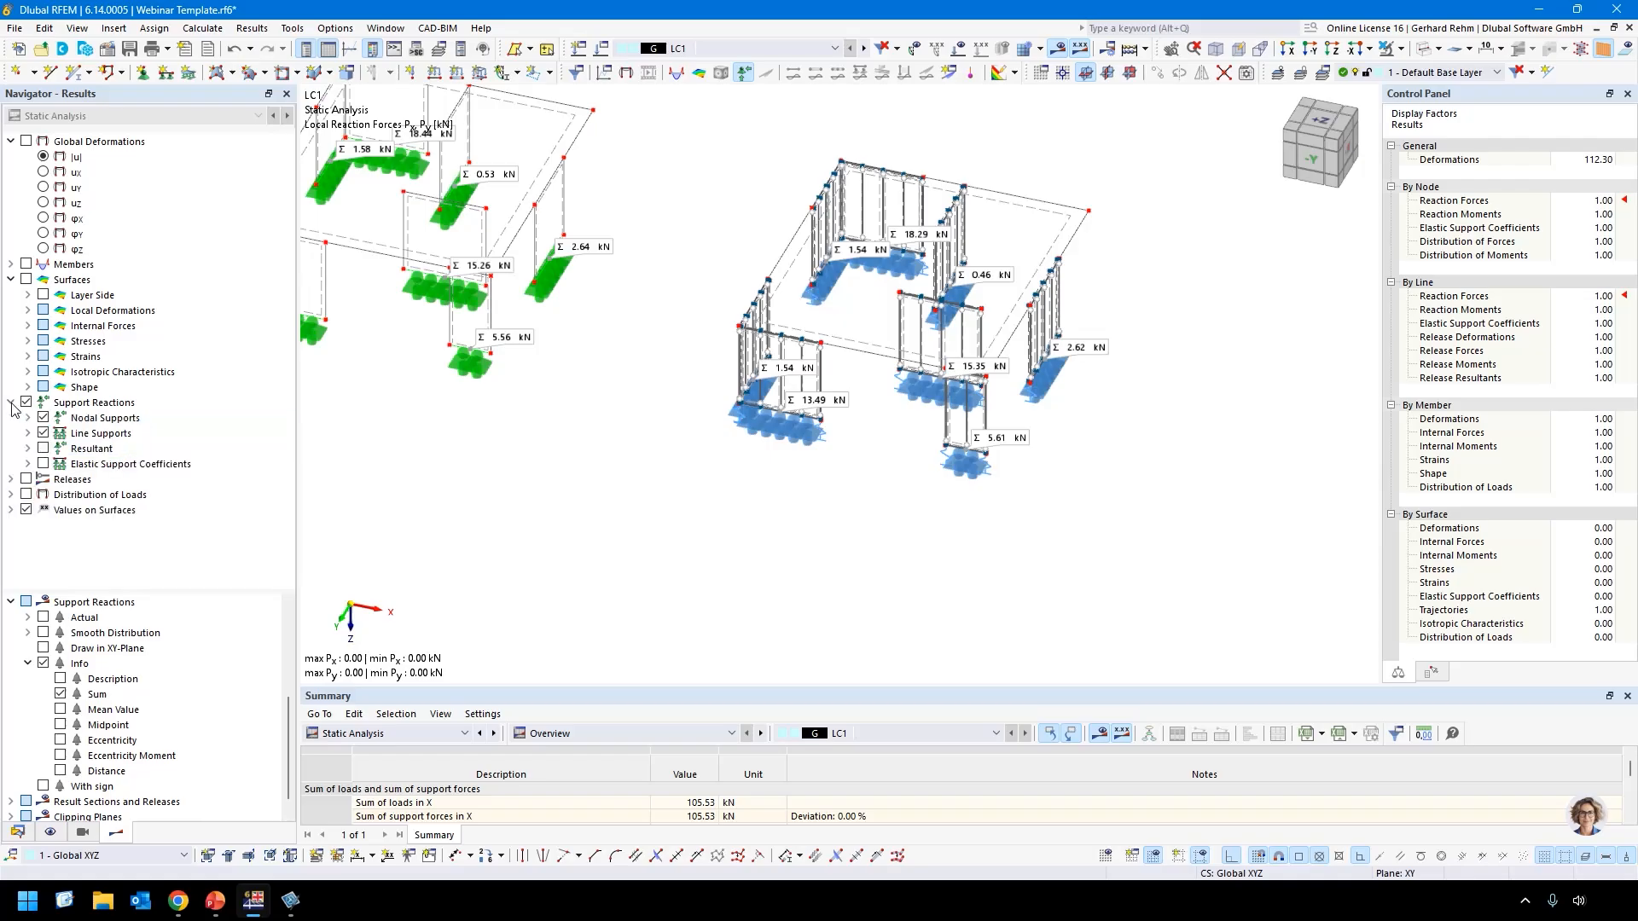
{"action": "left_click", "coordinate": [28, 418]}
{"action": "left_click", "coordinate": [59, 463]}
{"action": "left_click", "coordinate": [60, 478]}
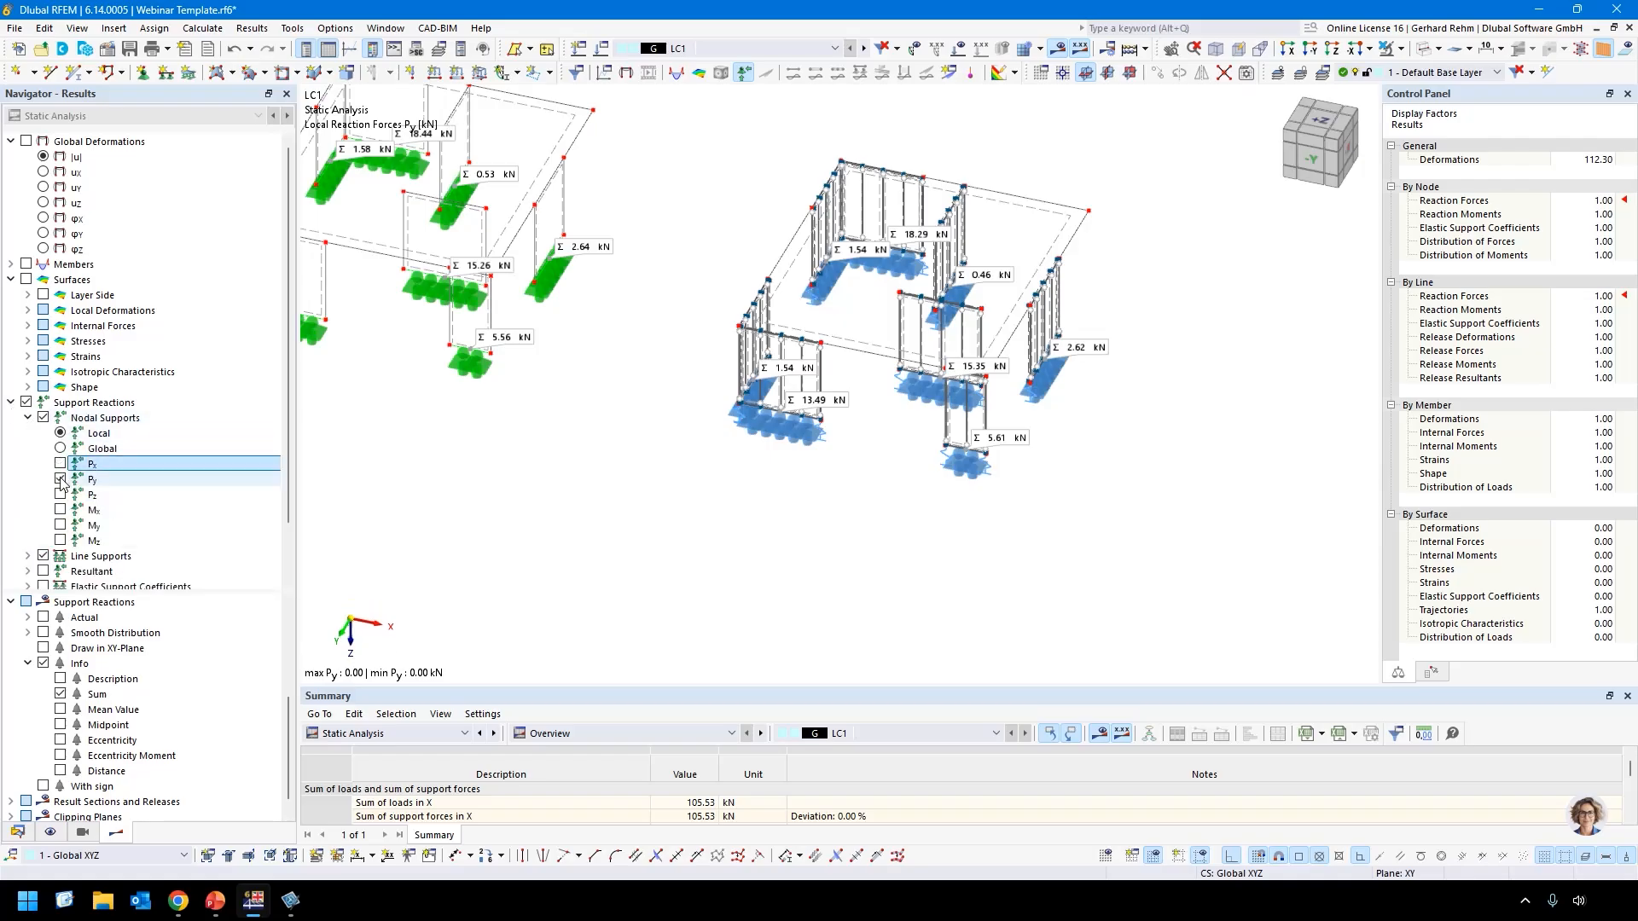
{"action": "left_click", "coordinate": [60, 494]}
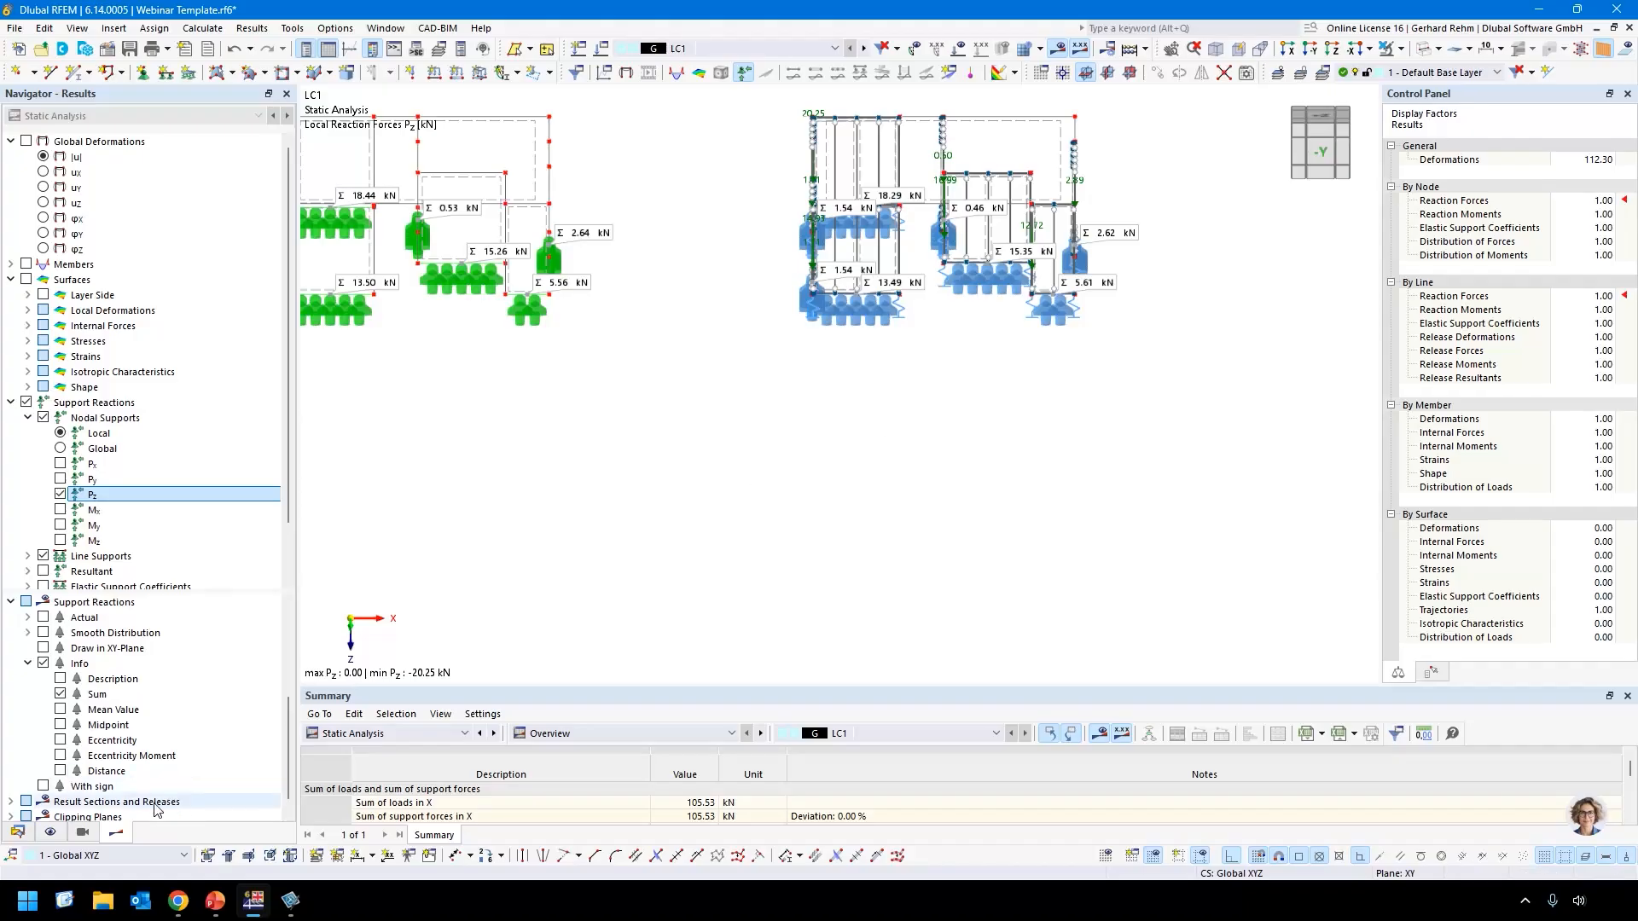
Replace the C24 member visibility filter with the nodes that have the 20713 kN/m nodal support.
{"action": "left_click", "coordinate": [82, 832]}
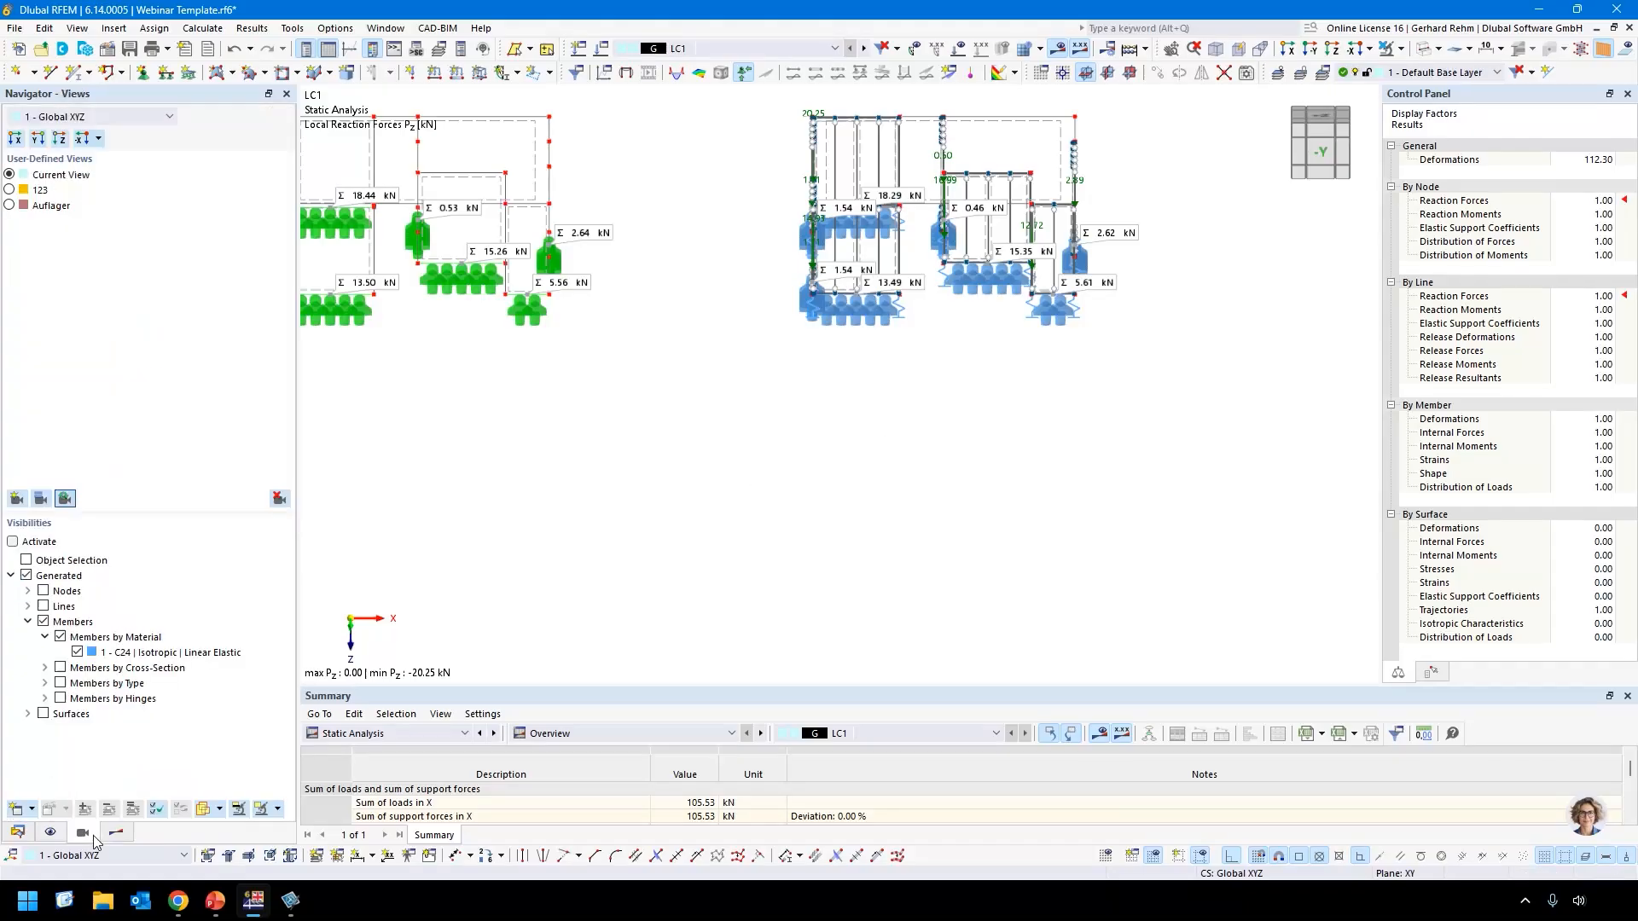
{"action": "left_click", "coordinate": [44, 621]}
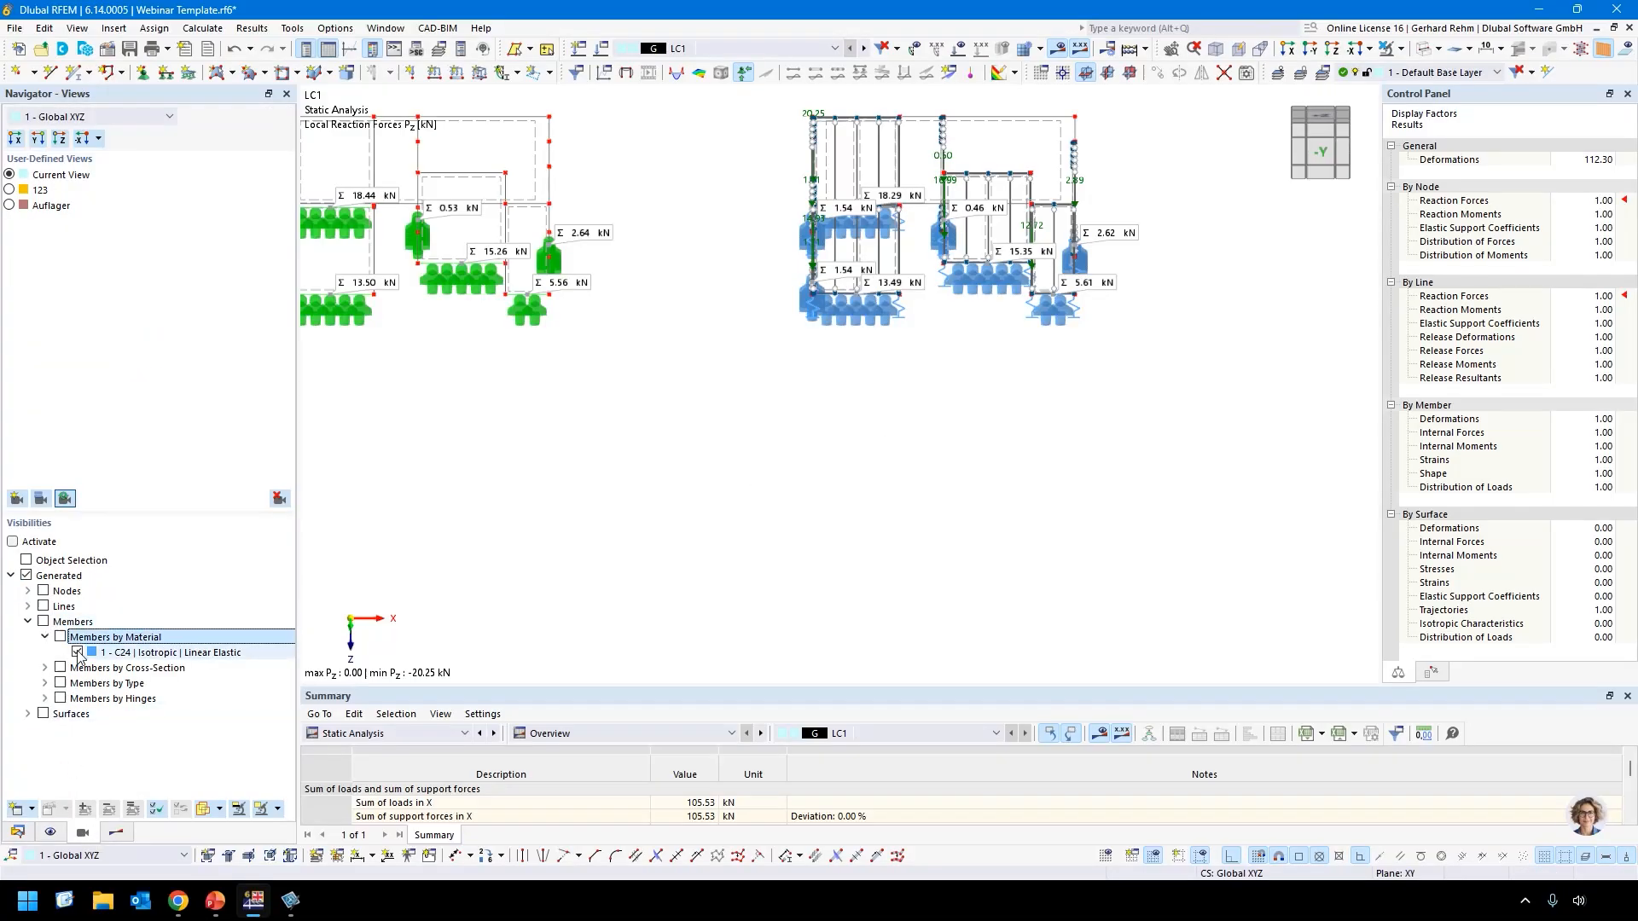
{"action": "left_click", "coordinate": [29, 622]}
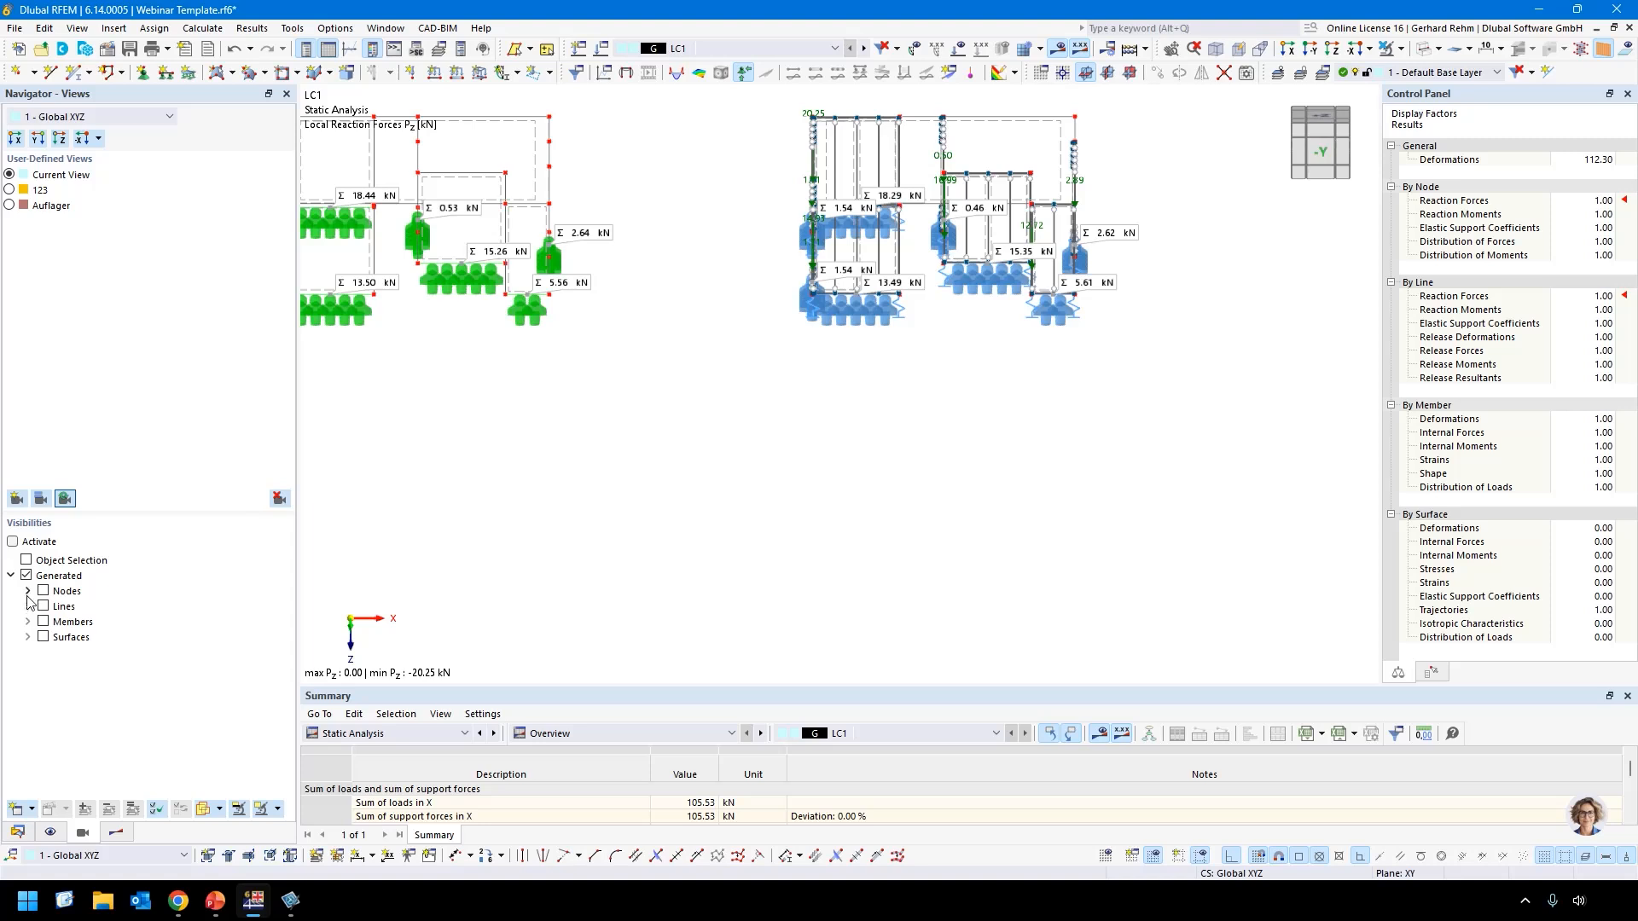
{"action": "left_click", "coordinate": [28, 591]}
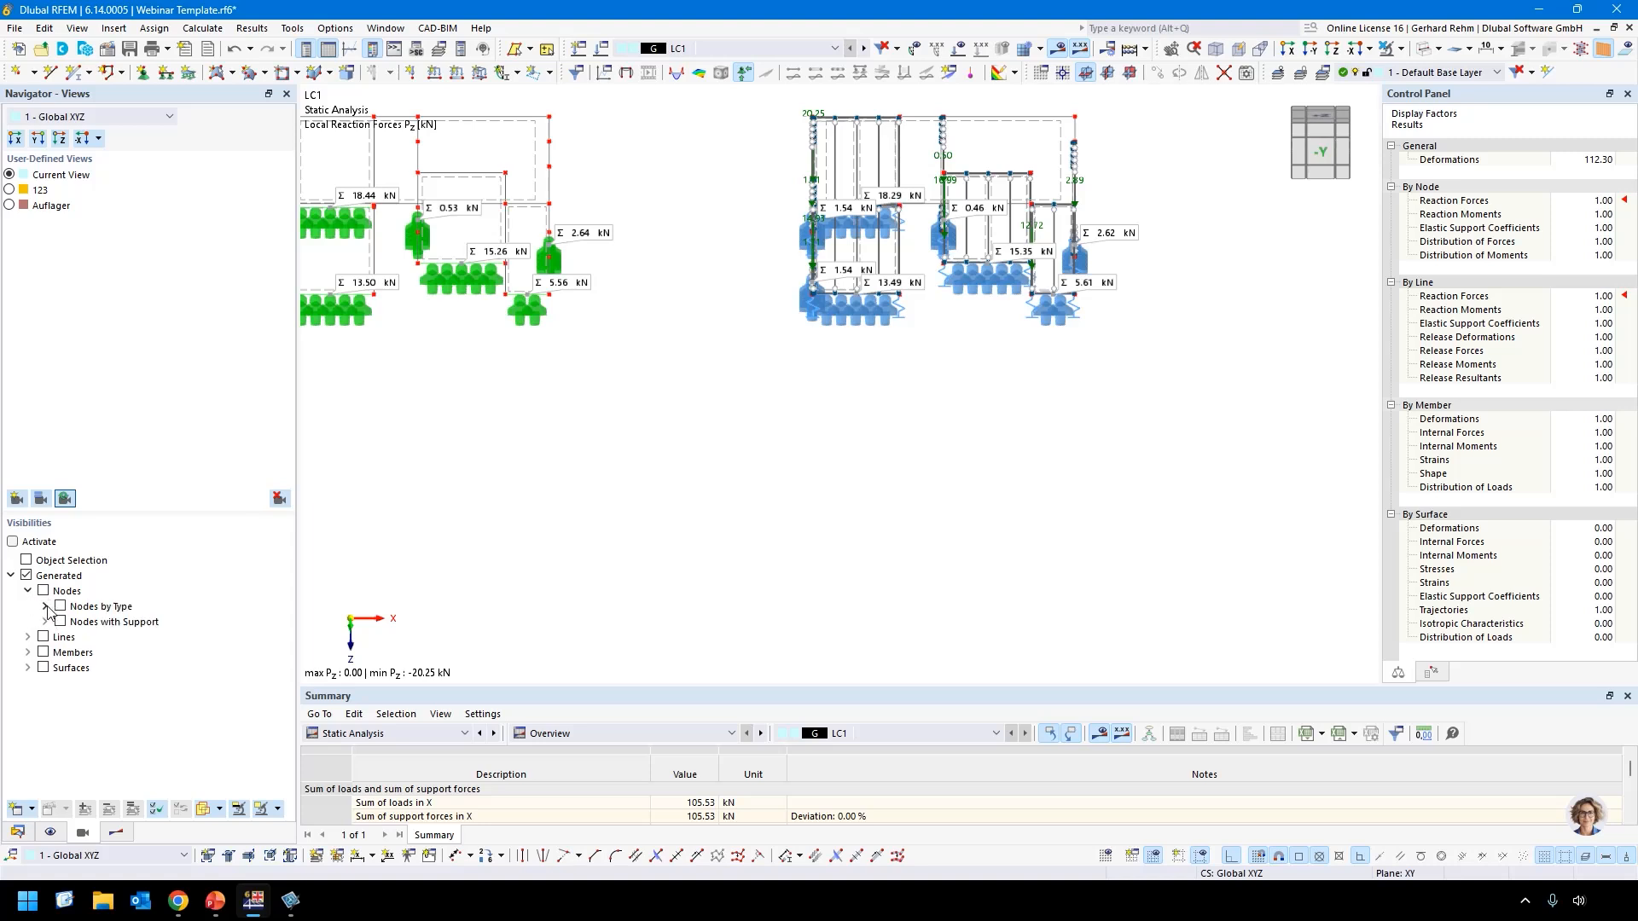
{"action": "left_click", "coordinate": [46, 607]}
{"action": "left_click", "coordinate": [46, 606]}
{"action": "left_click", "coordinate": [46, 622]}
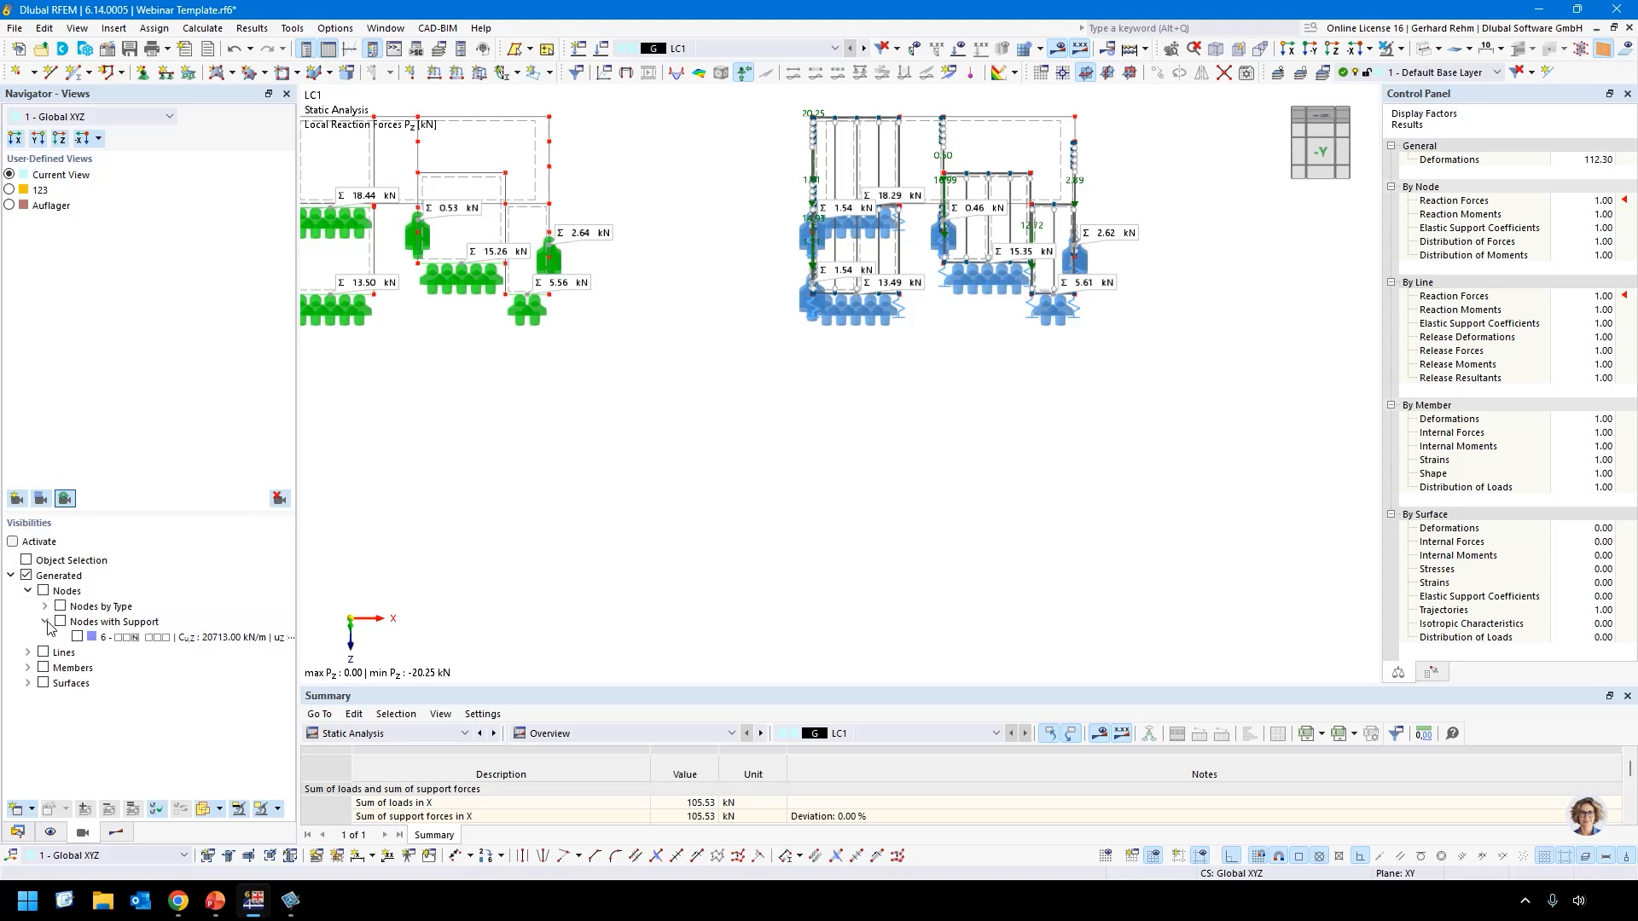
{"action": "left_click", "coordinate": [78, 636]}
Add the lines with the line support "Failure if negative pz" to the visible objects.
{"action": "left_click", "coordinate": [28, 653]}
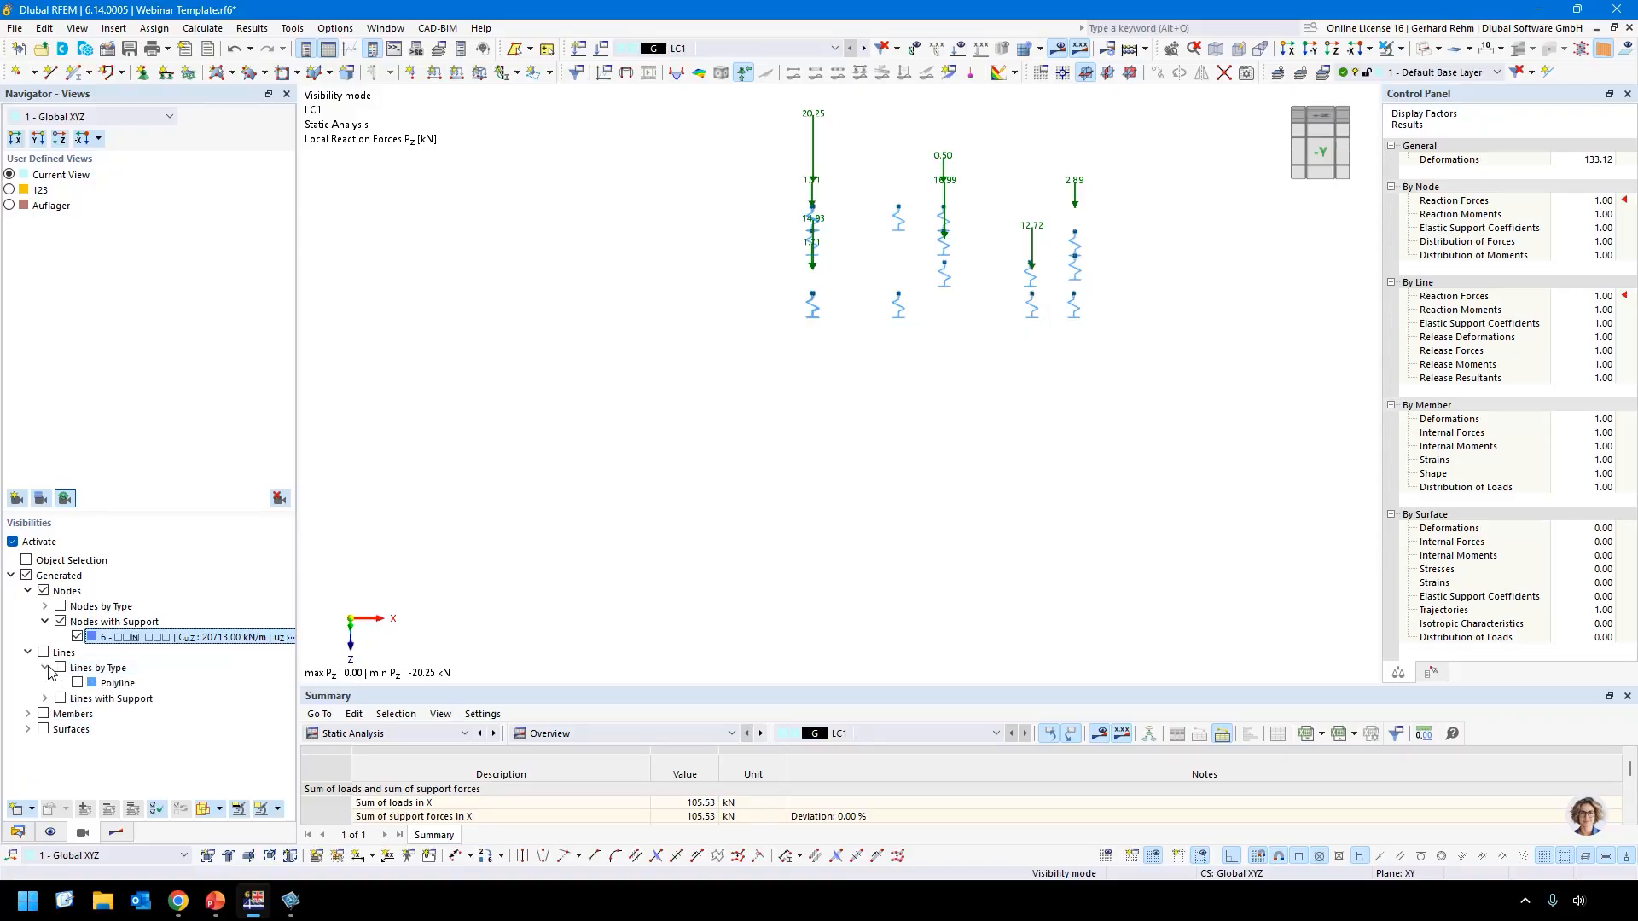
{"action": "left_click", "coordinate": [46, 683]}
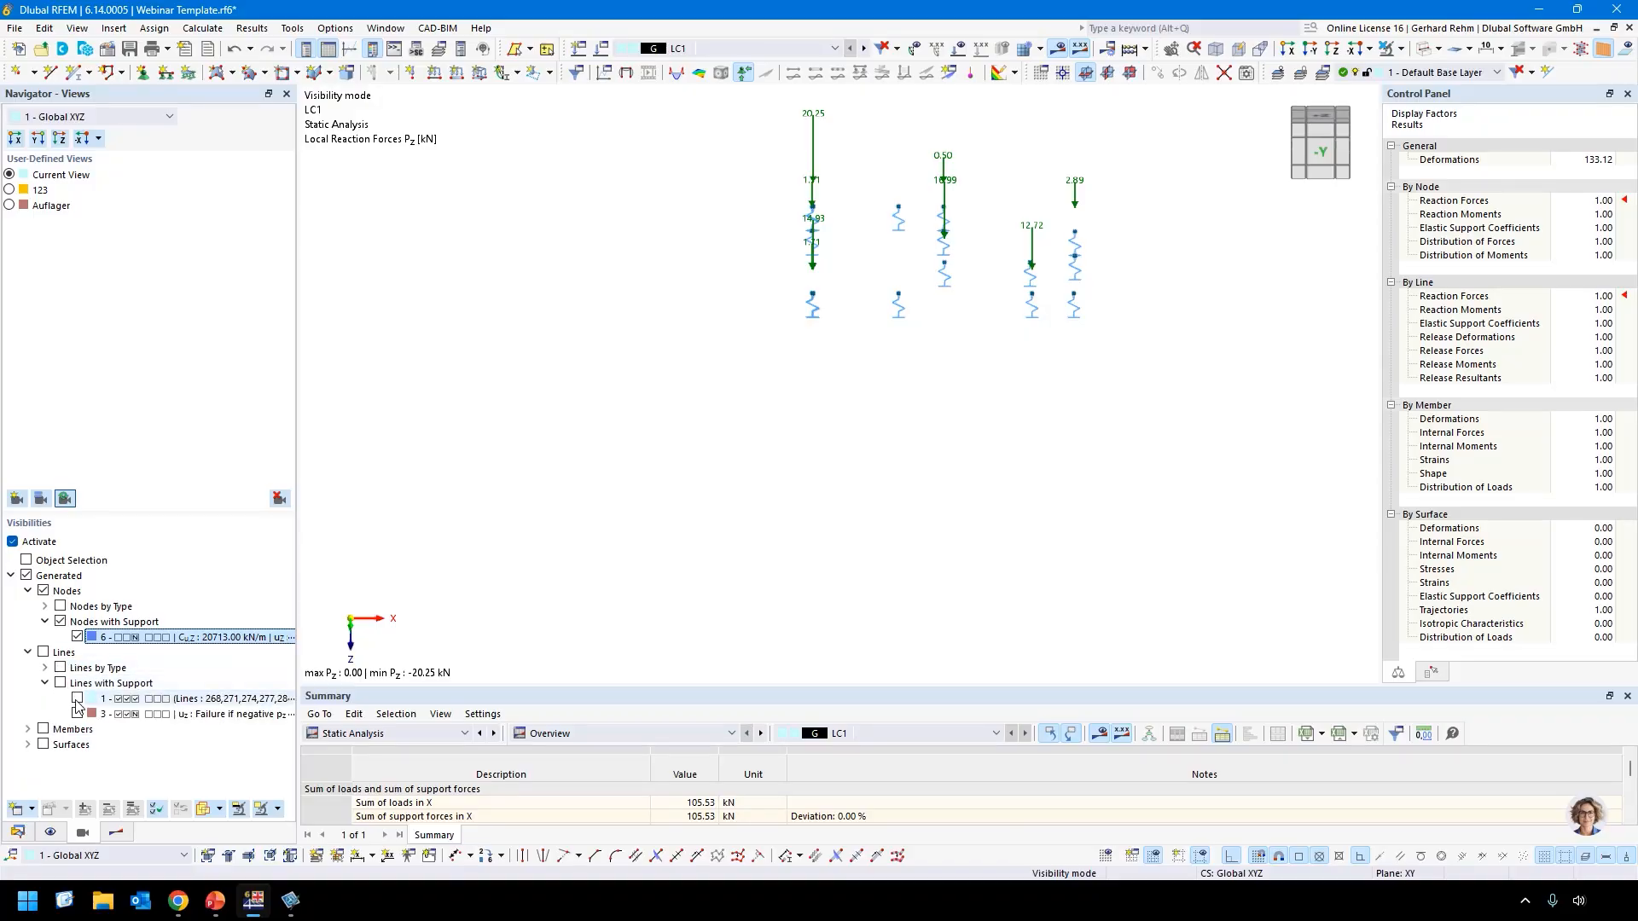
{"action": "left_click", "coordinate": [77, 714]}
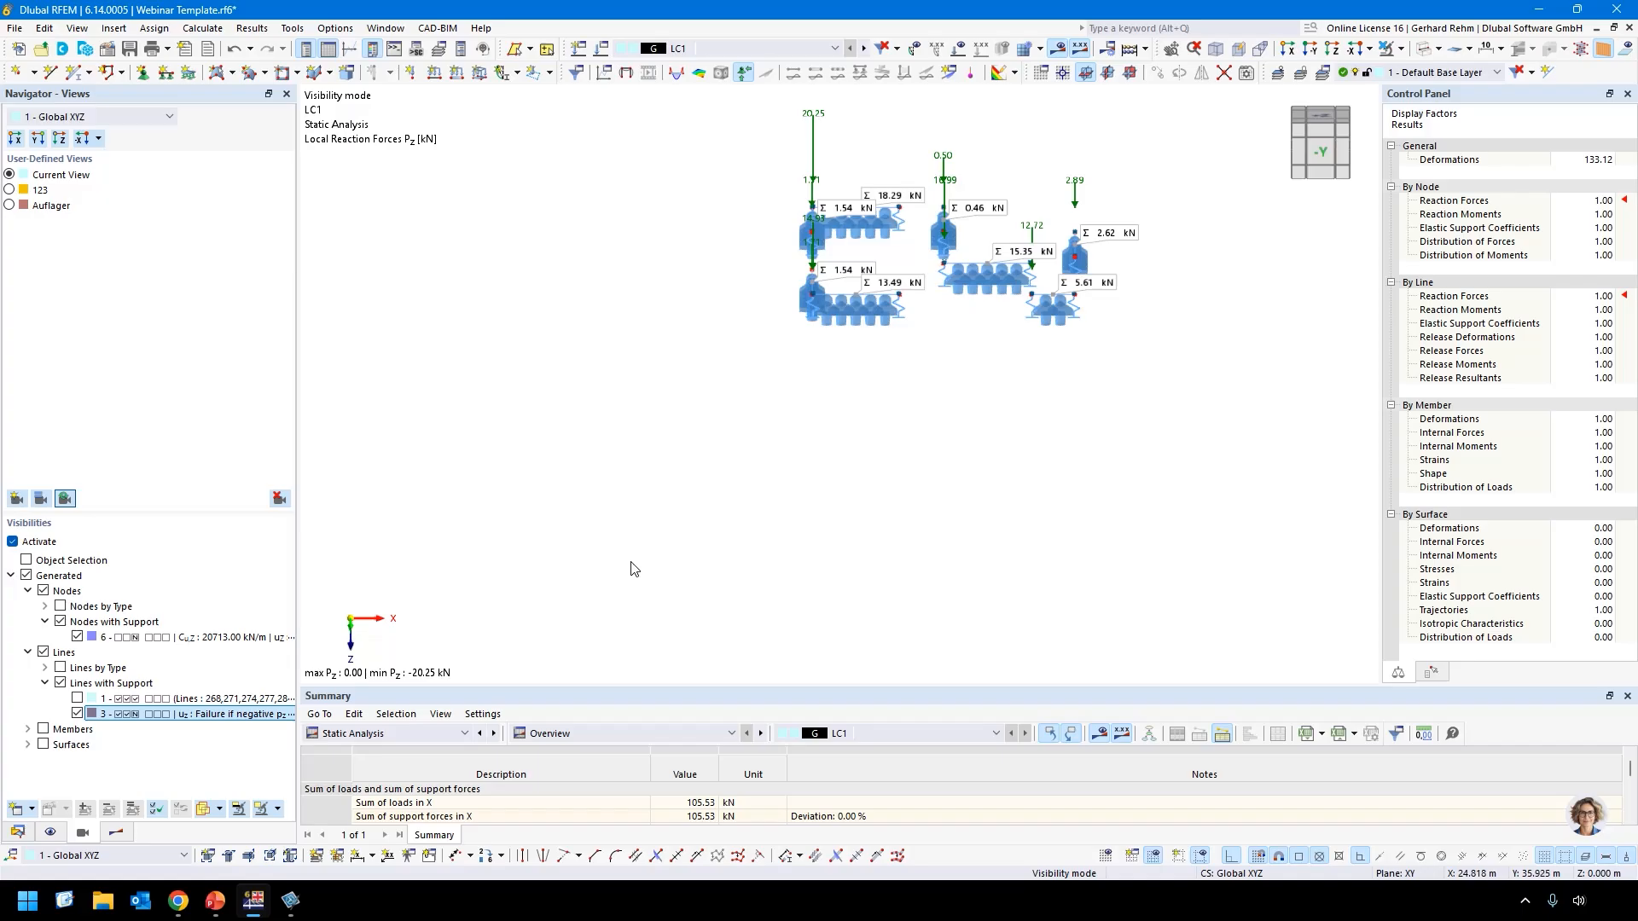
Hide the Types for Nodes and Types for Lines graphics and examine the vertical reactions at the second building's wall ends.
{"action": "left_click", "coordinate": [50, 833]}
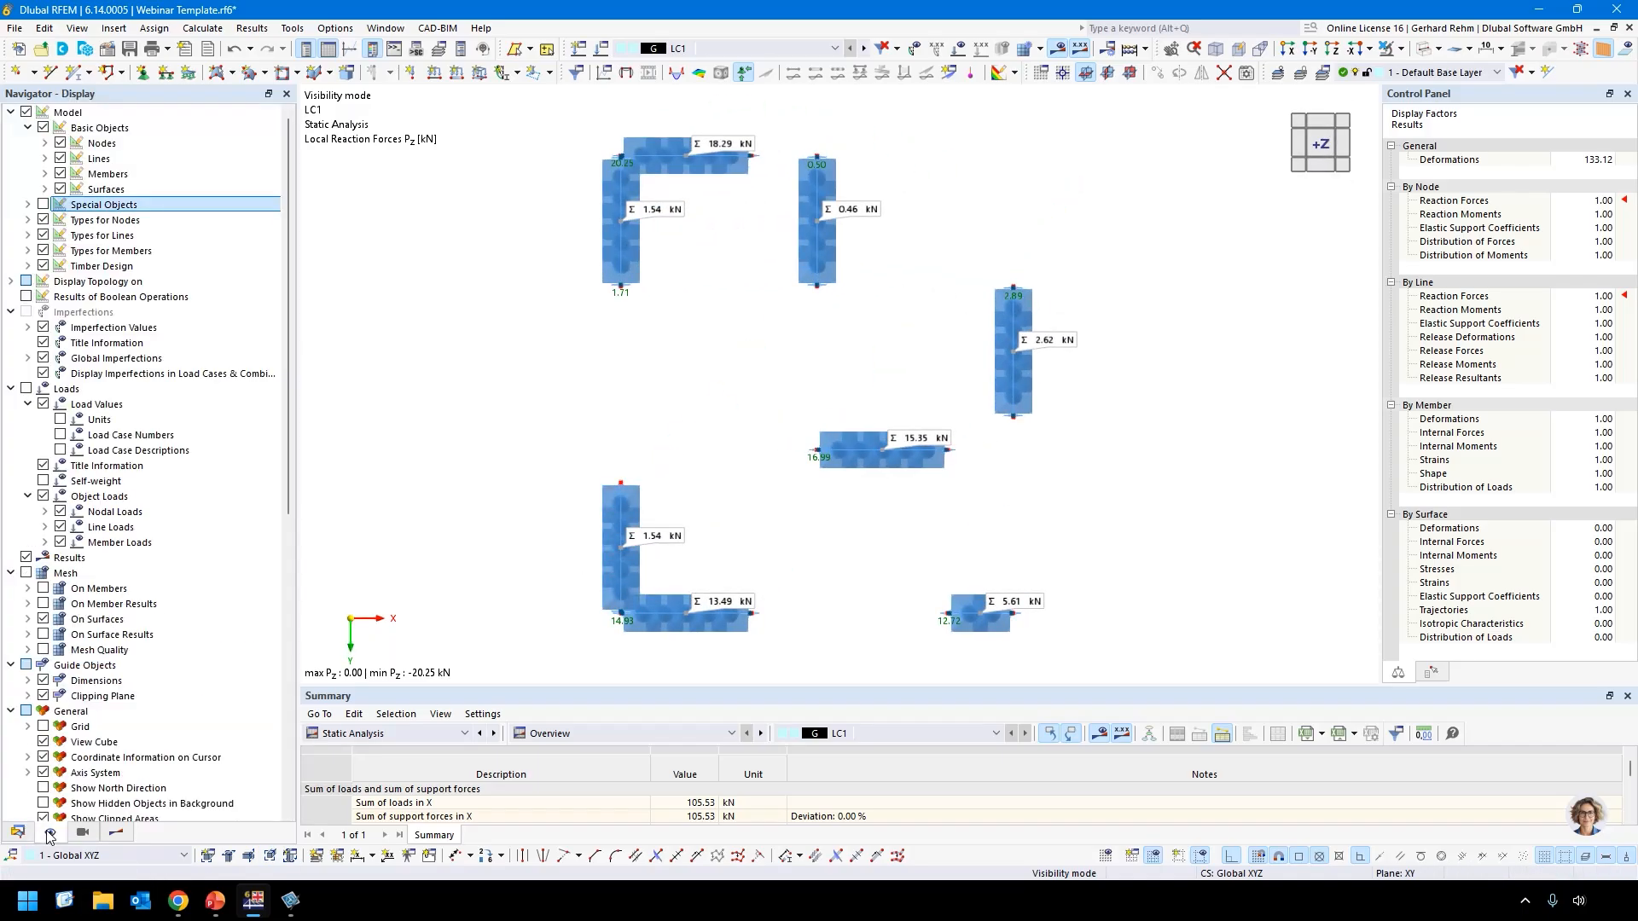
{"action": "left_click", "coordinate": [42, 220]}
{"action": "left_click", "coordinate": [42, 235]}
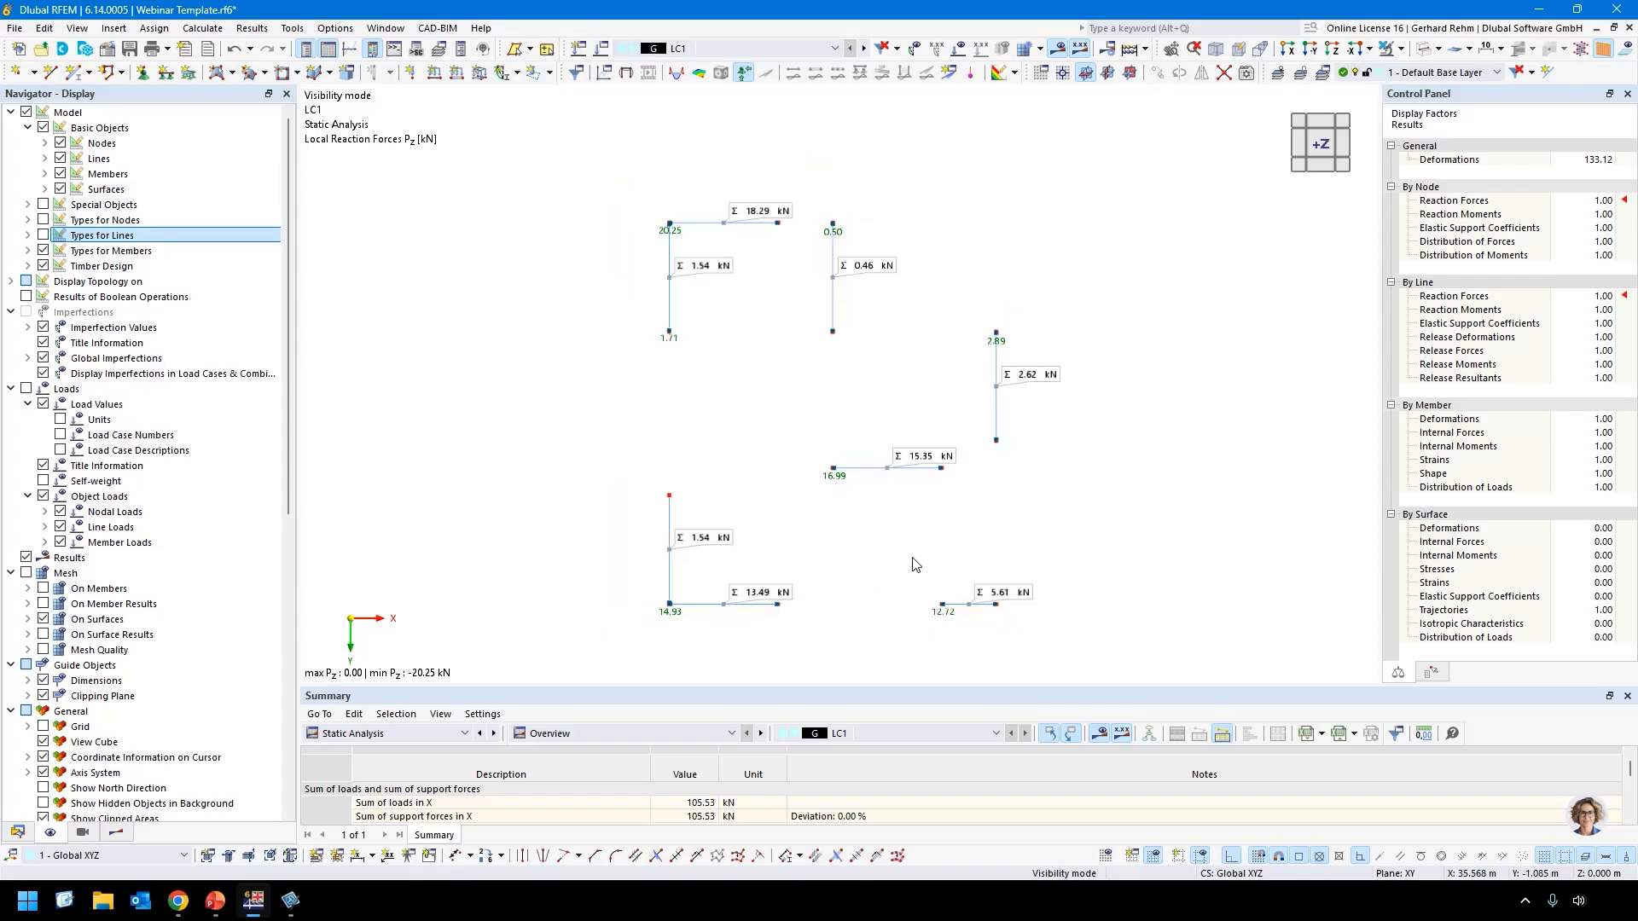
{"action": "scroll", "coordinate": [915, 565], "scroll_direction": "up", "scroll_amount": 1}
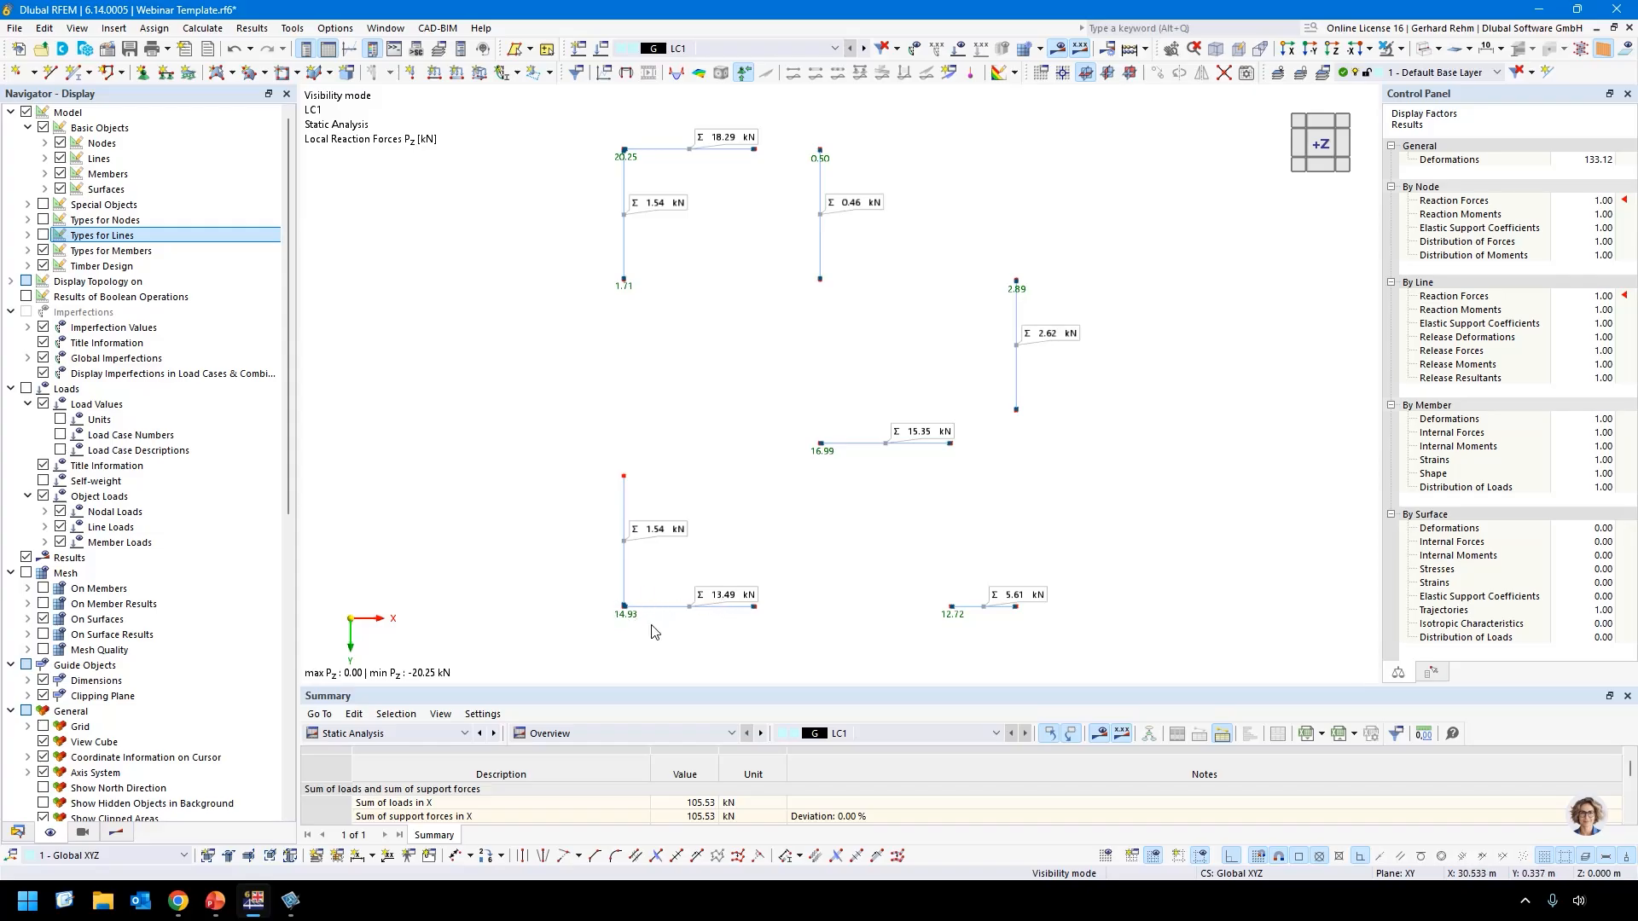
{"action": "middle_click_drag", "start_coordinate": [702, 631], "coordinate": [635, 426], "text": "ctrl"}
{"action": "right_click", "coordinate": [637, 425]}
{"action": "left_click", "coordinate": [479, 449]}
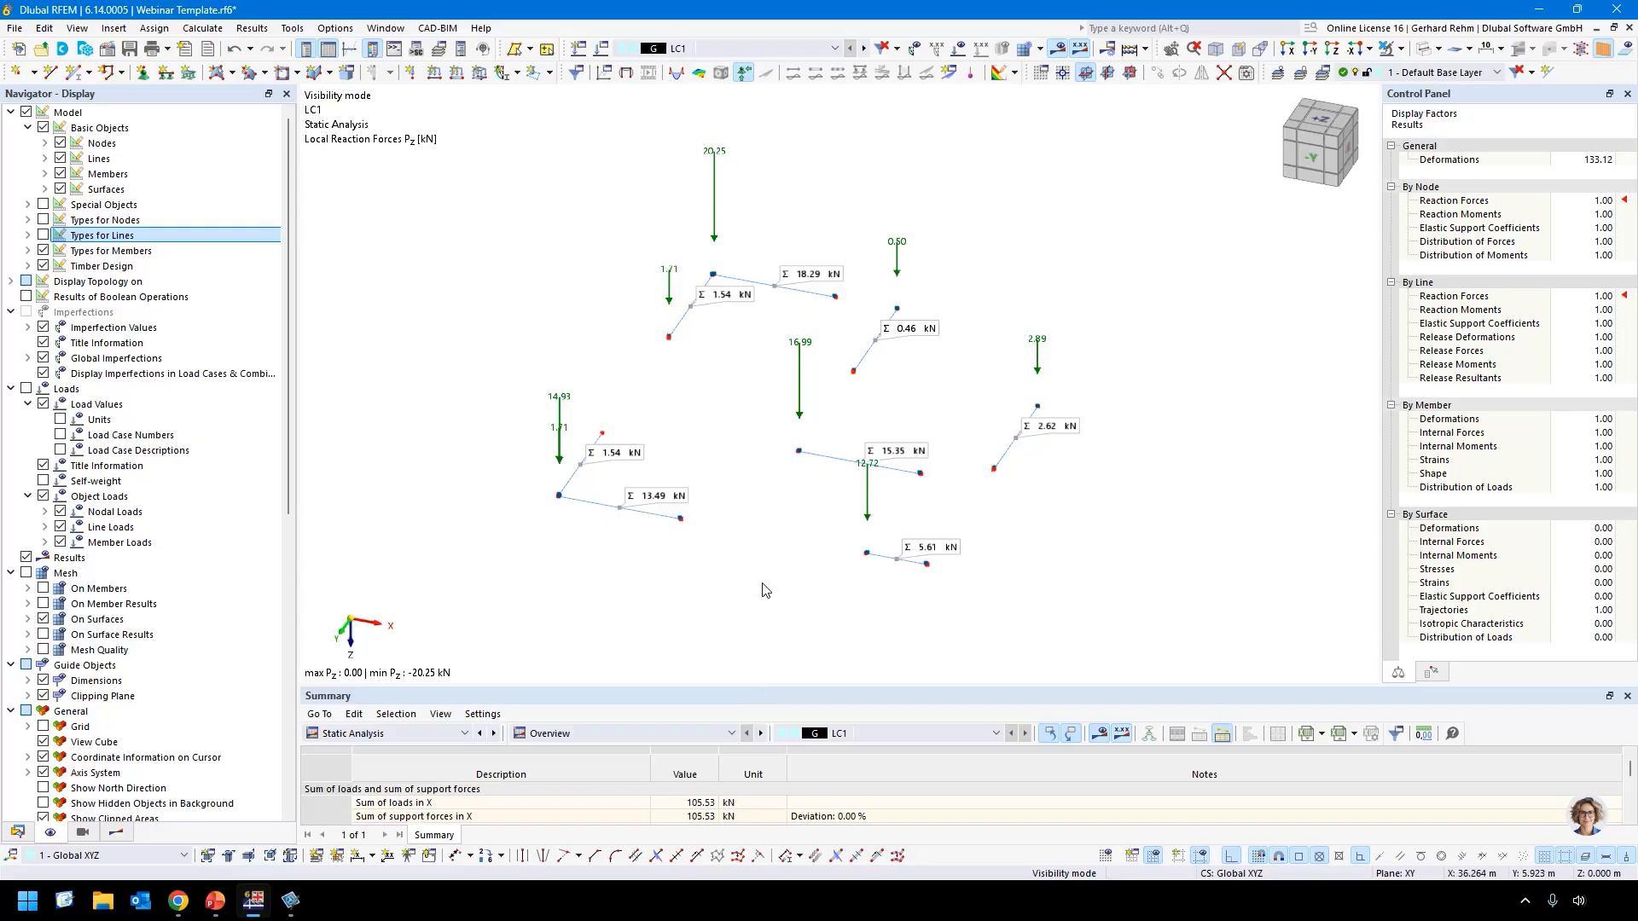
Show the Types for Nodes and Types for Lines graphics again and cancel the visibility mode to display the full model.
{"action": "scroll", "coordinate": [765, 589], "scroll_direction": "down", "scroll_amount": 1}
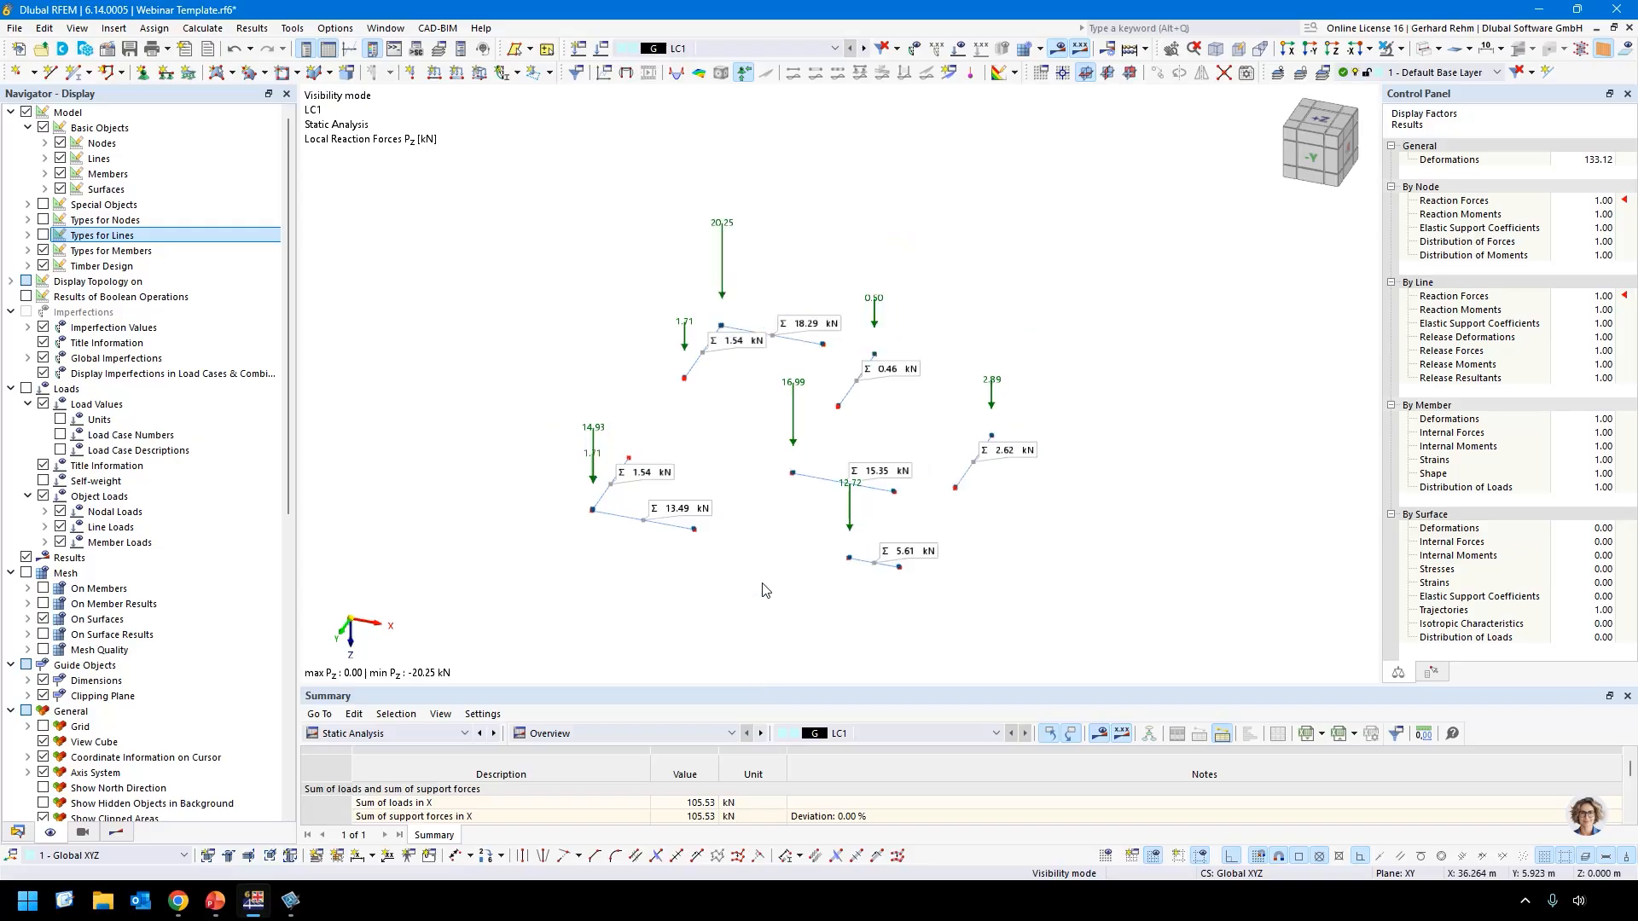
{"action": "left_click", "coordinate": [42, 220]}
{"action": "left_click", "coordinate": [43, 236]}
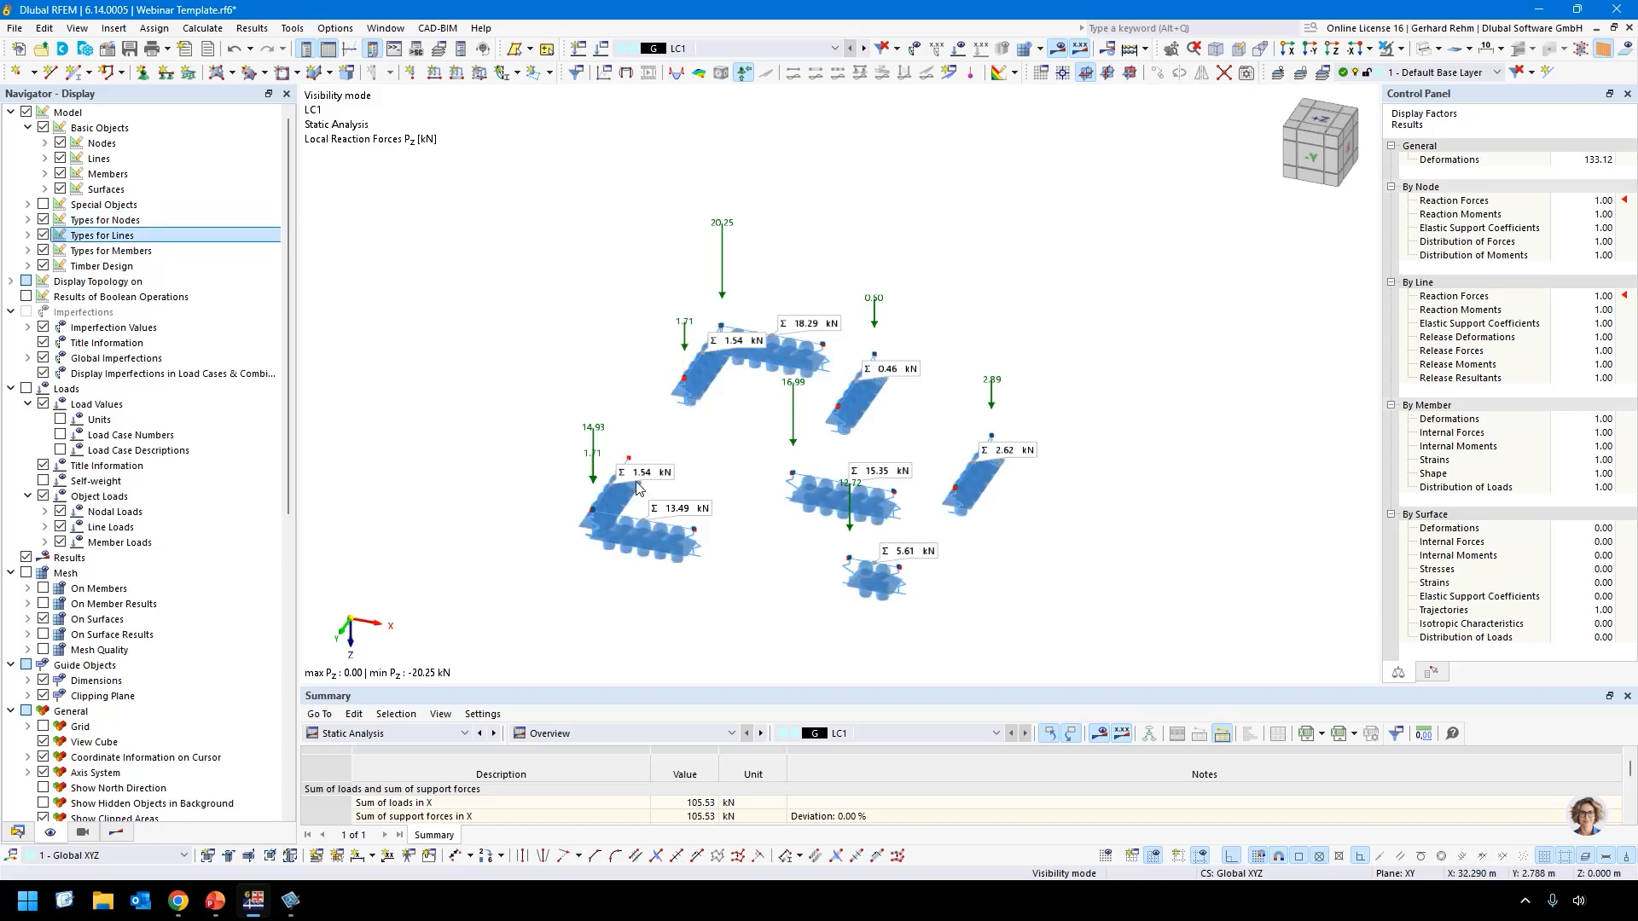
{"action": "scroll", "coordinate": [617, 408], "scroll_direction": "up", "scroll_amount": 5}
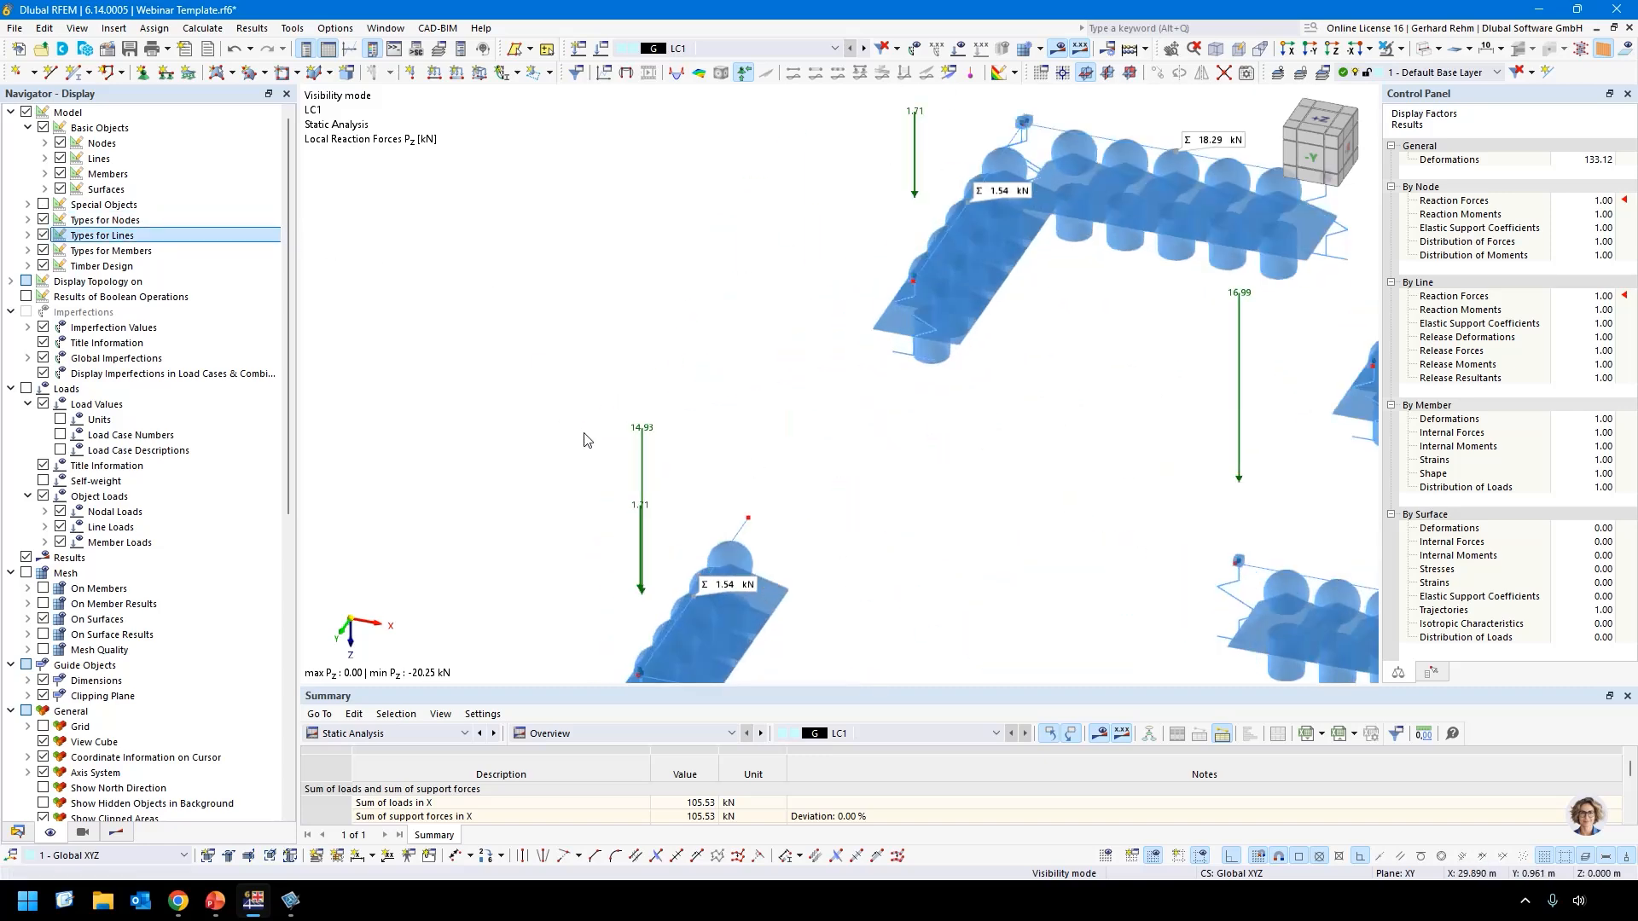
{"action": "scroll", "coordinate": [656, 606], "scroll_direction": "down", "scroll_amount": 3}
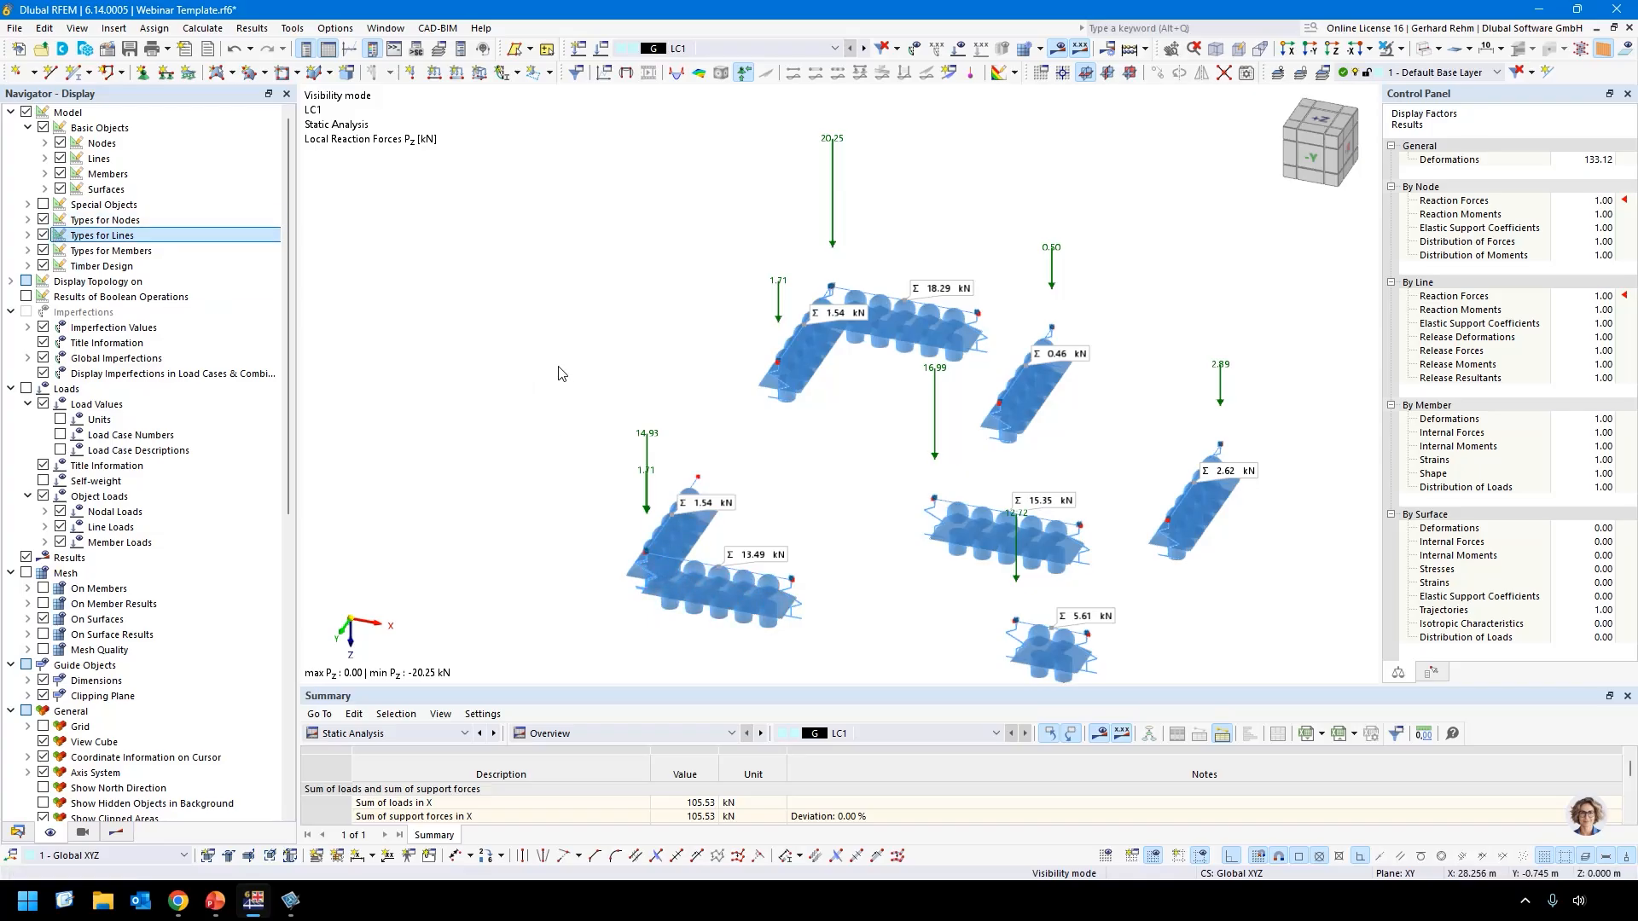
{"action": "scroll", "coordinate": [558, 374], "scroll_direction": "down", "scroll_amount": 1}
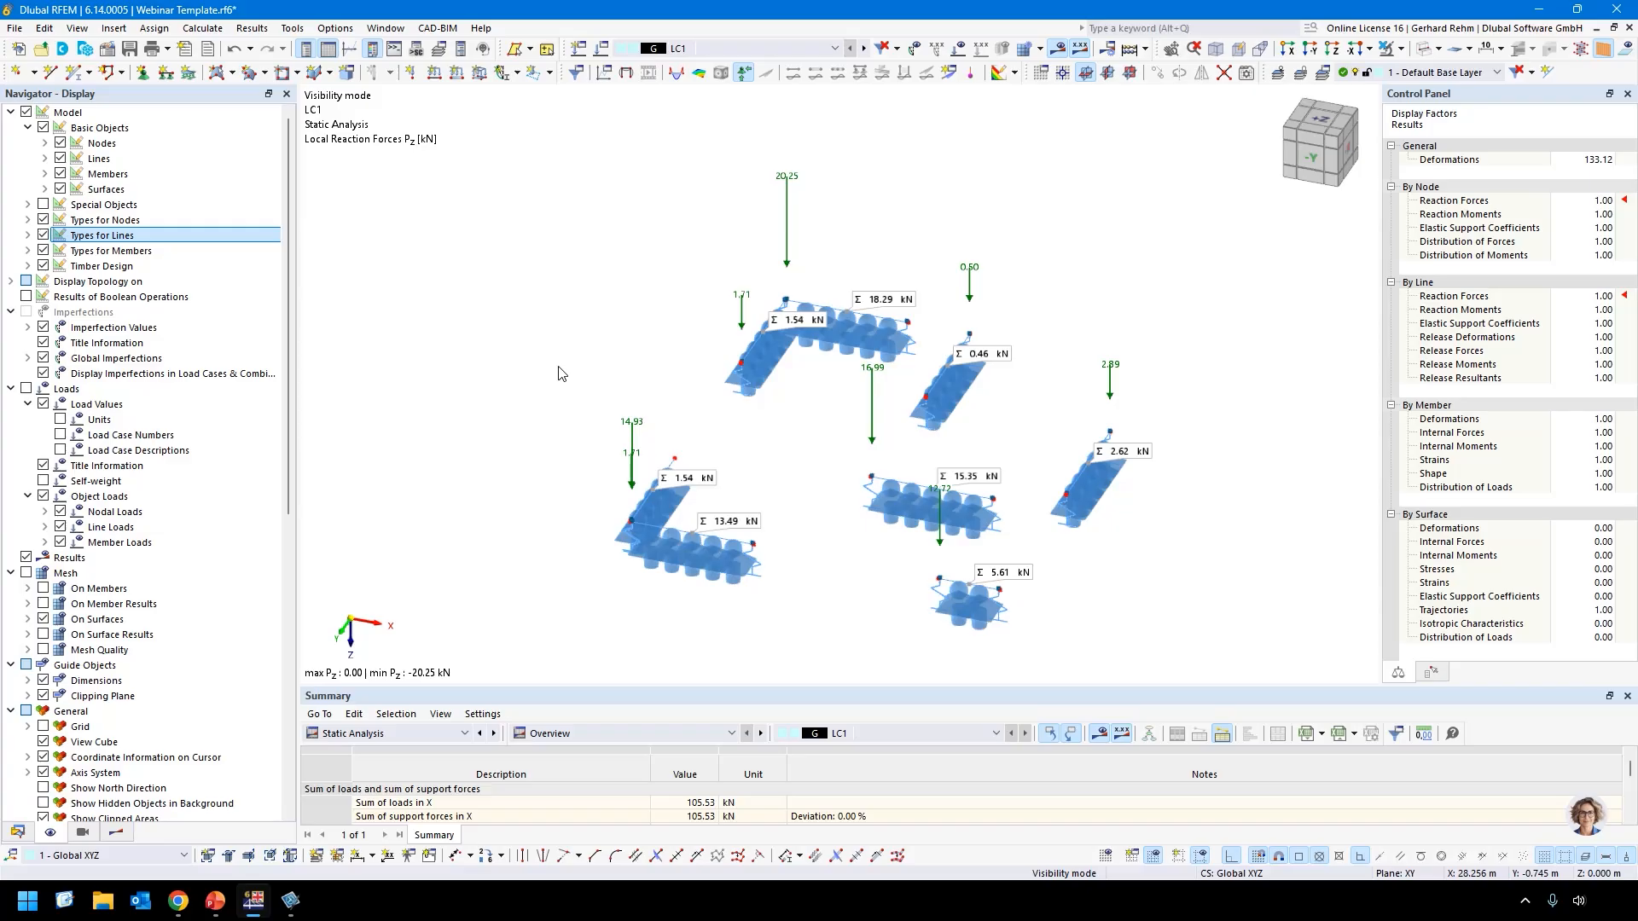
{"action": "left_click", "coordinate": [1400, 49]}
{"action": "left_click", "coordinate": [1399, 196]}
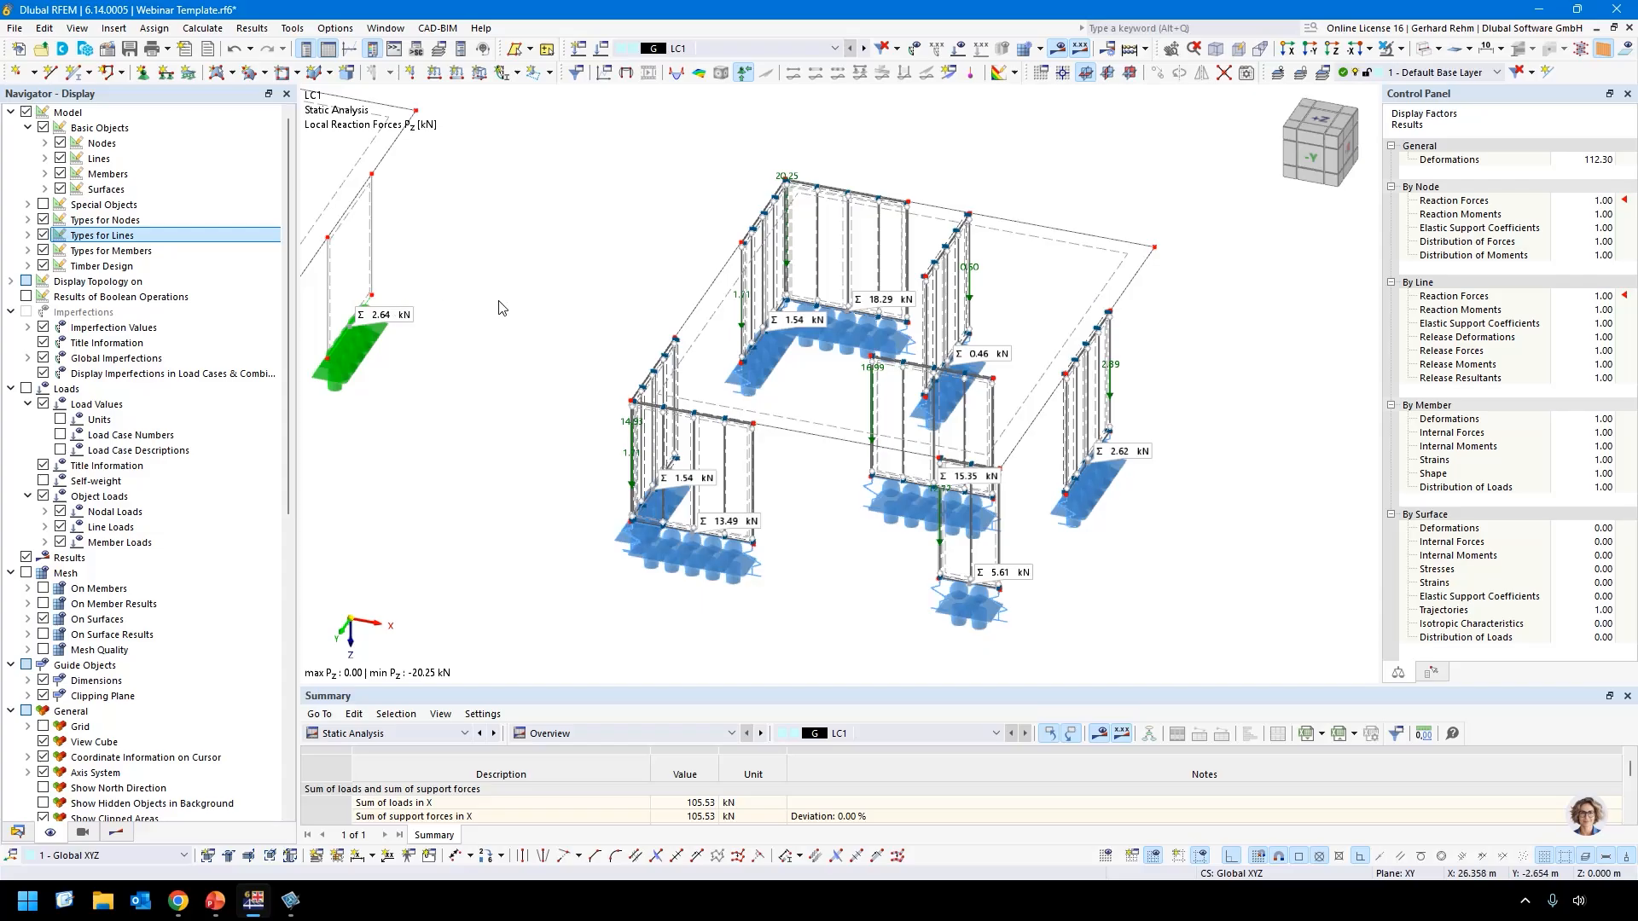
Undo the second building's nodal springs and compression-only line supports, accepting deletion of the LC1 results, and recalculate the model.
{"action": "scroll", "coordinate": [499, 301], "scroll_direction": "down", "scroll_amount": 2}
{"action": "left_click", "coordinate": [236, 54]}
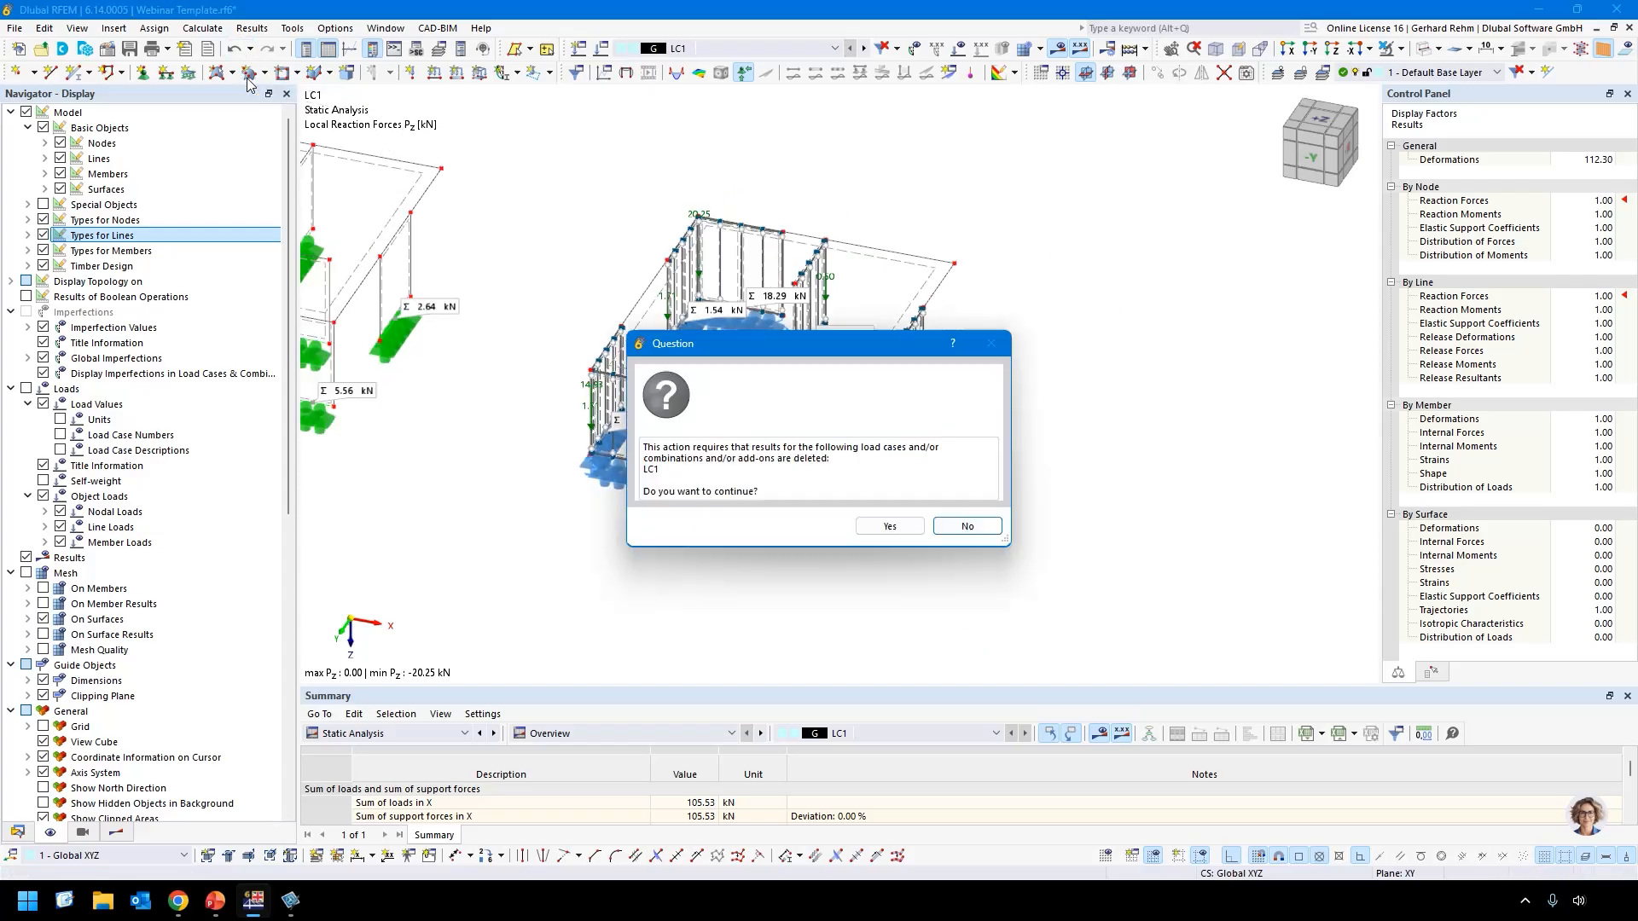
{"action": "left_click", "coordinate": [890, 530]}
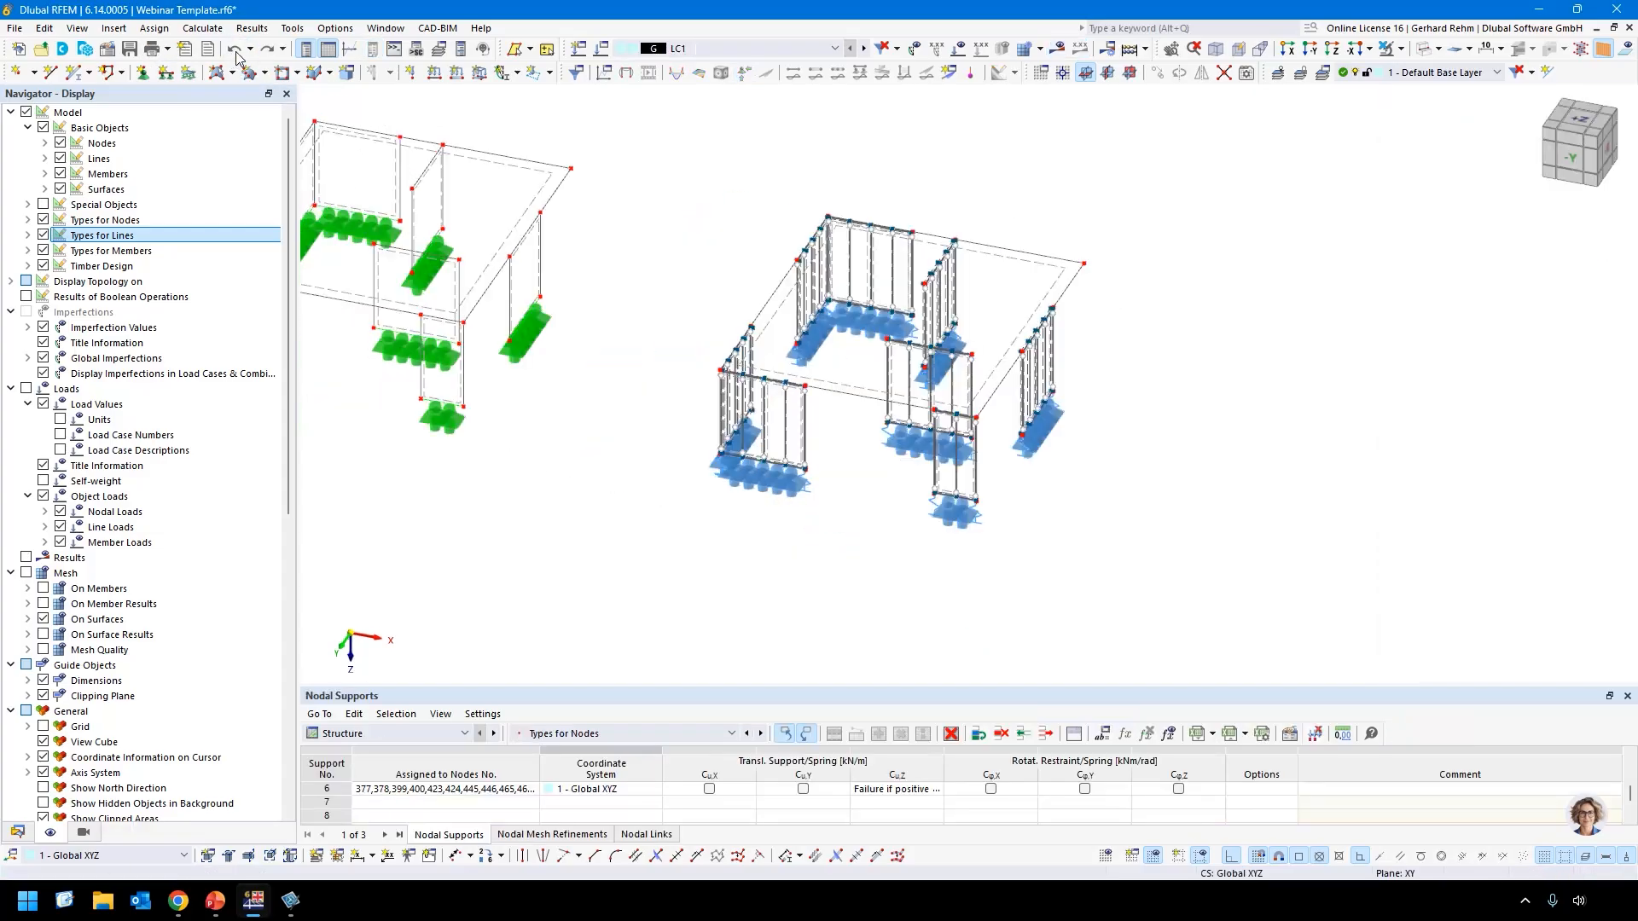
{"action": "left_click", "coordinate": [237, 52]}
{"action": "left_click", "coordinate": [889, 526]}
{"action": "left_click", "coordinate": [236, 53]}
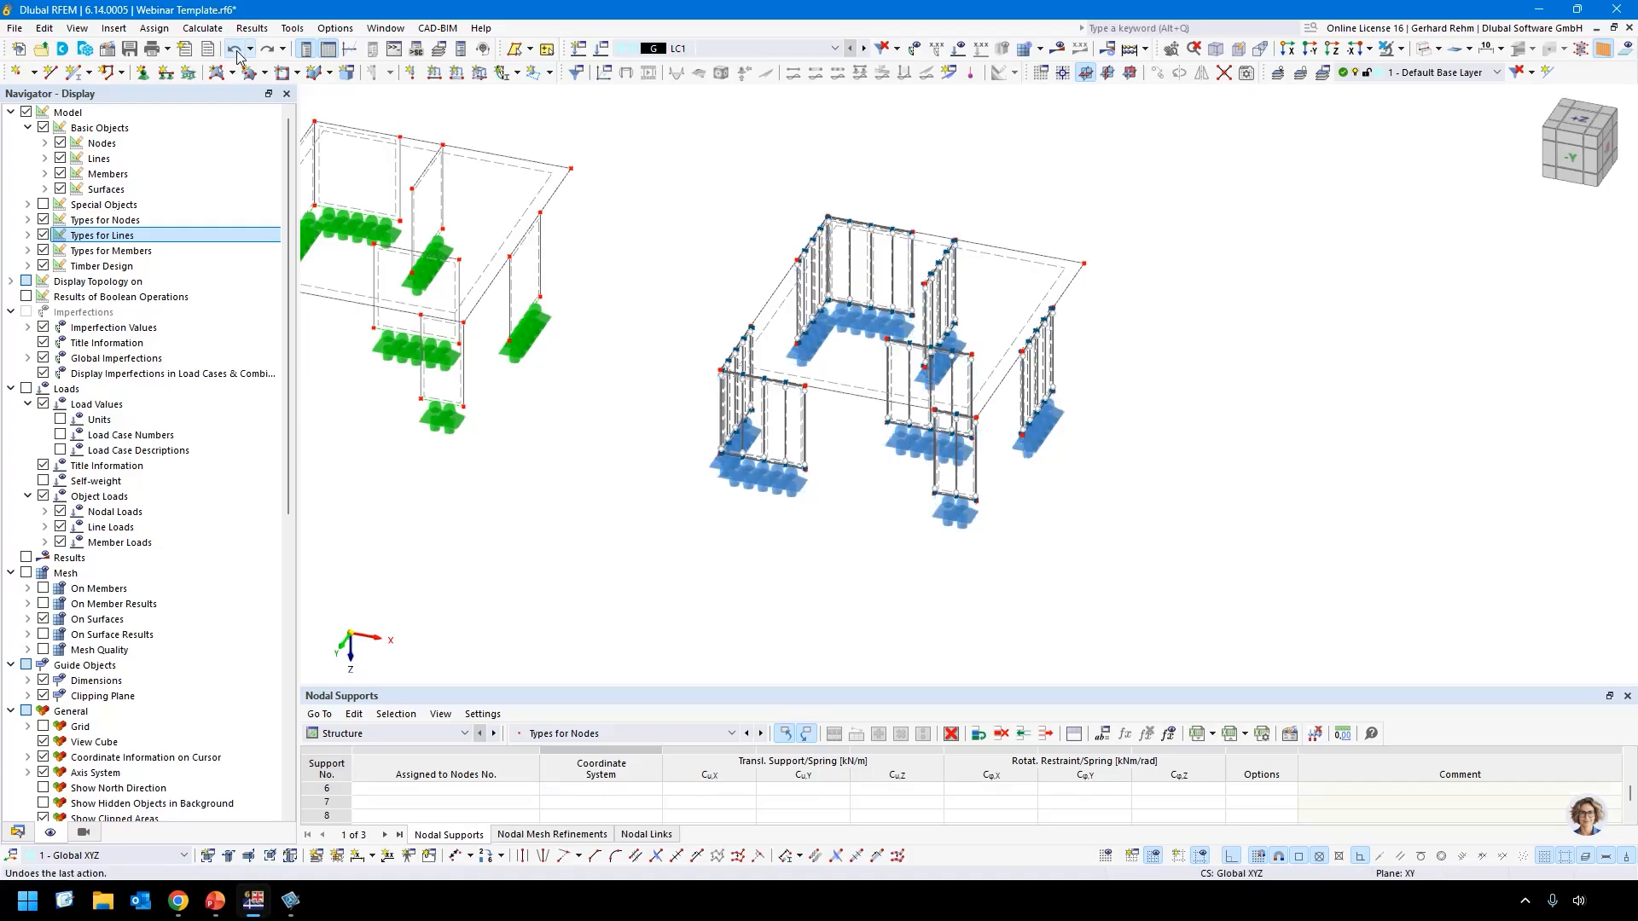
{"action": "left_click", "coordinate": [237, 53]}
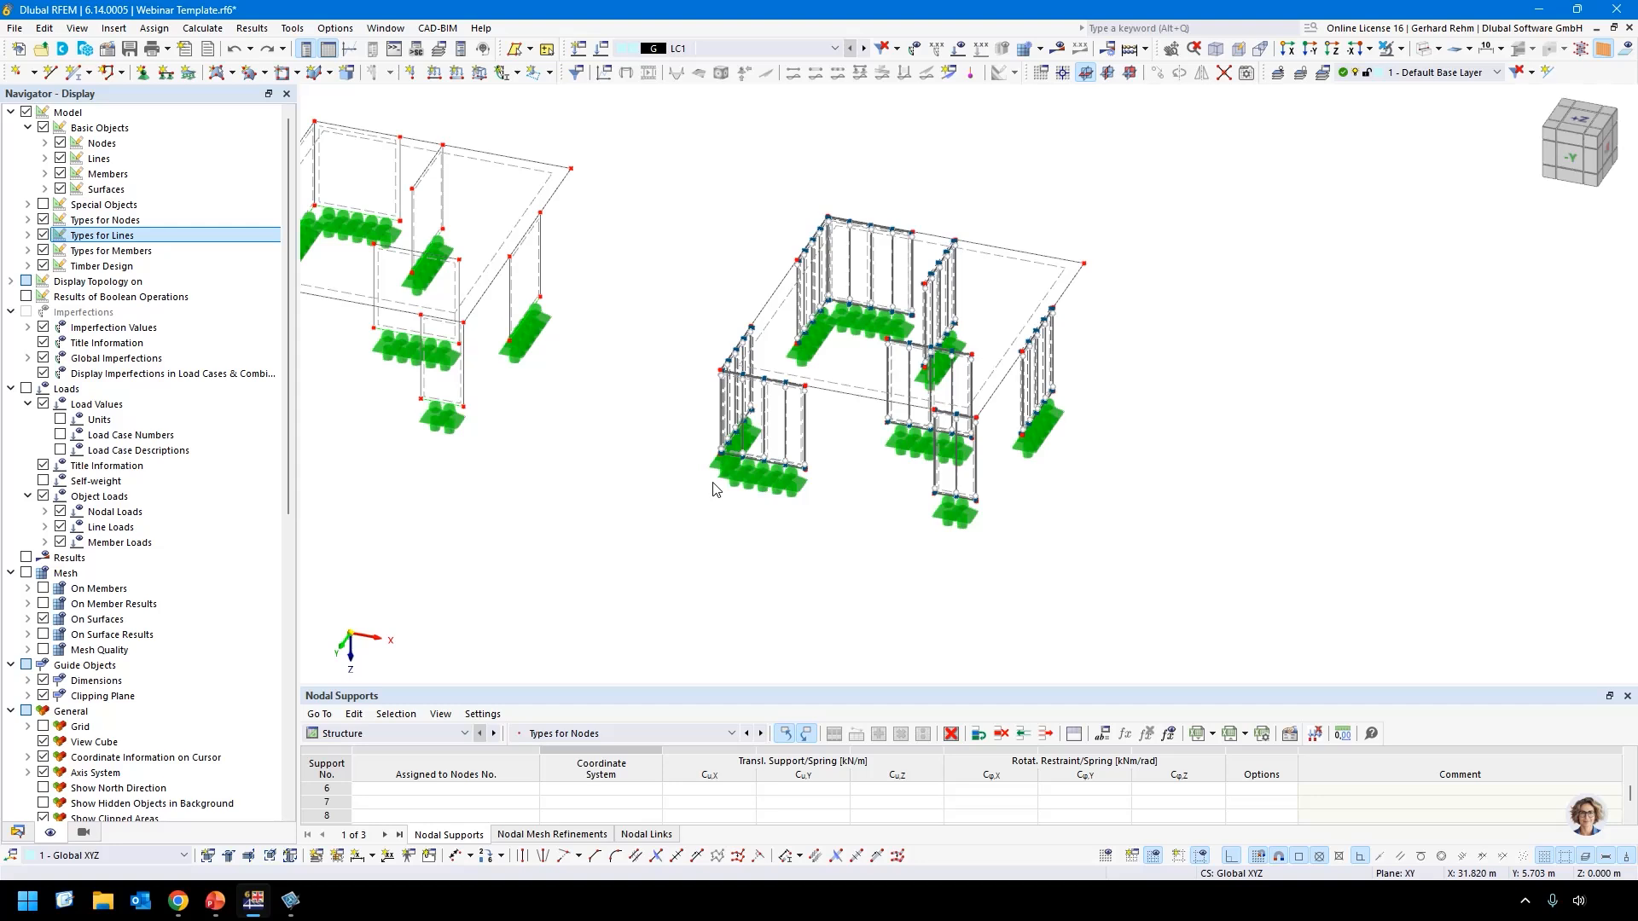
{"action": "left_click", "coordinate": [1058, 50]}
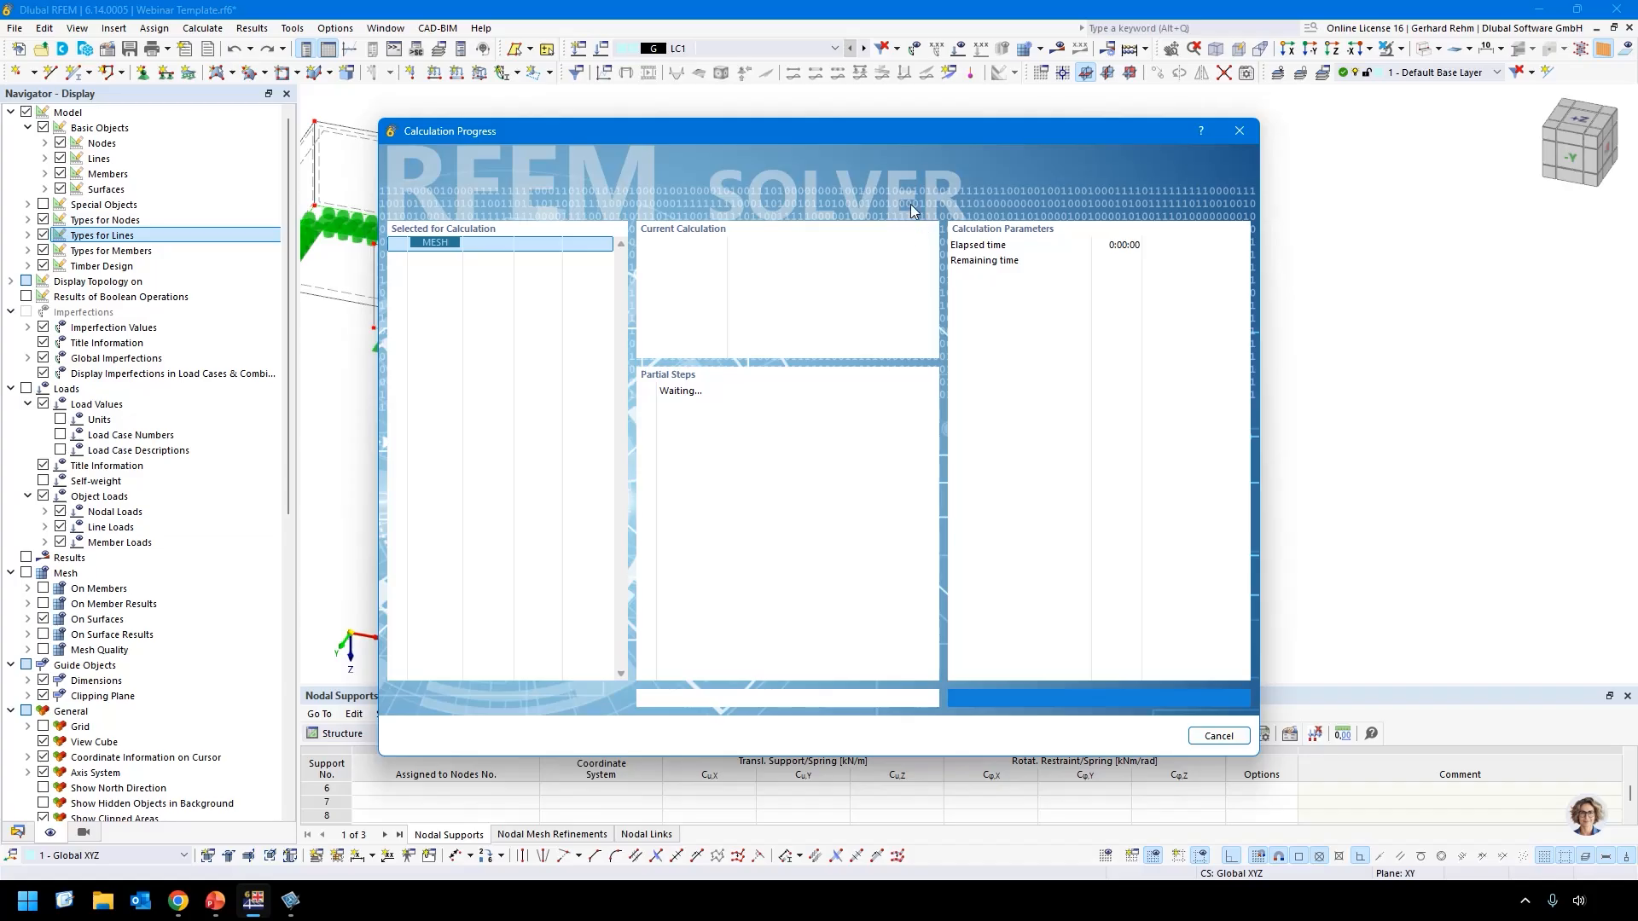
{"action": "left_click_drag", "start_coordinate": [767, 135], "coordinate": [1160, 158]}
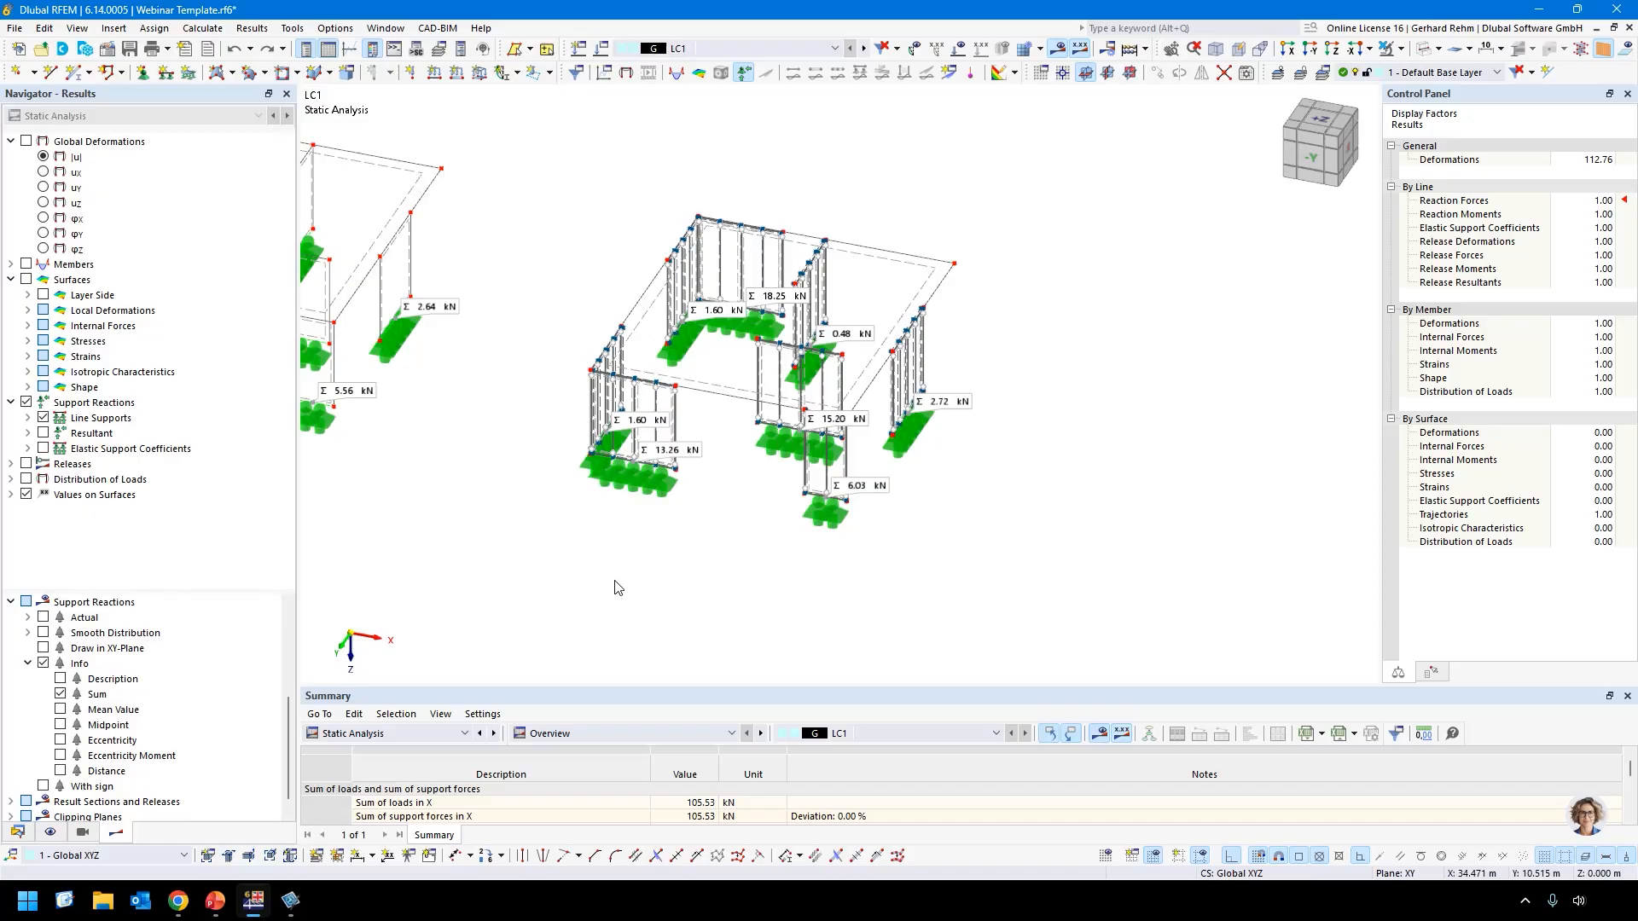
Open the result diagram of the line support under the second building's front wall (line 329) and show only pz.
{"action": "right_click", "coordinate": [624, 487]}
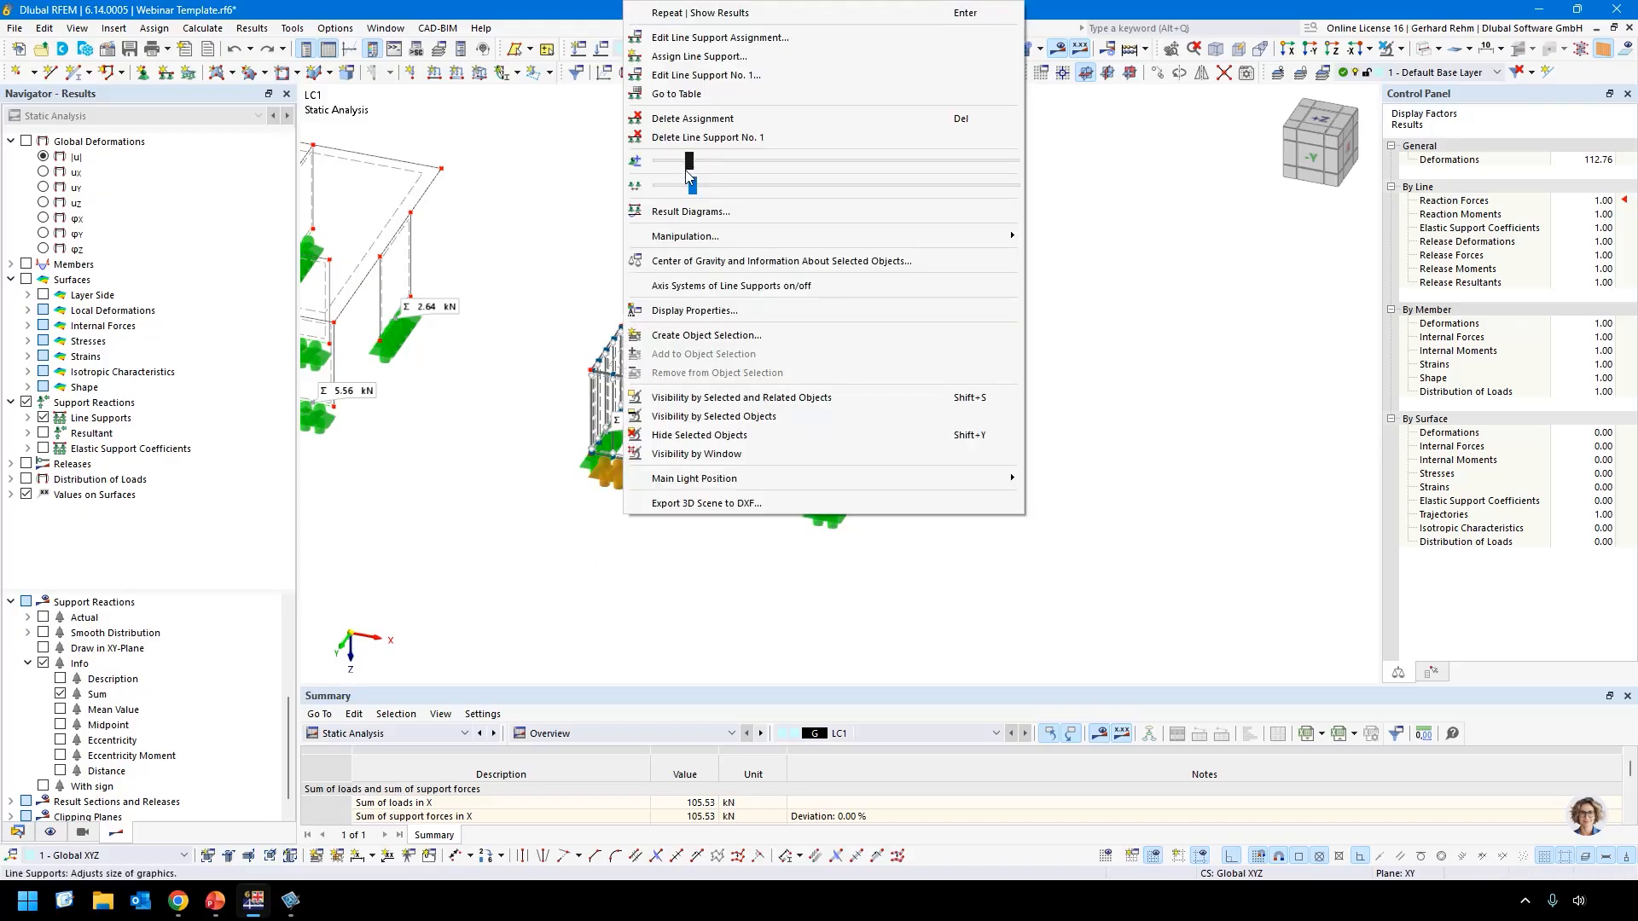
{"action": "left_click", "coordinate": [690, 220]}
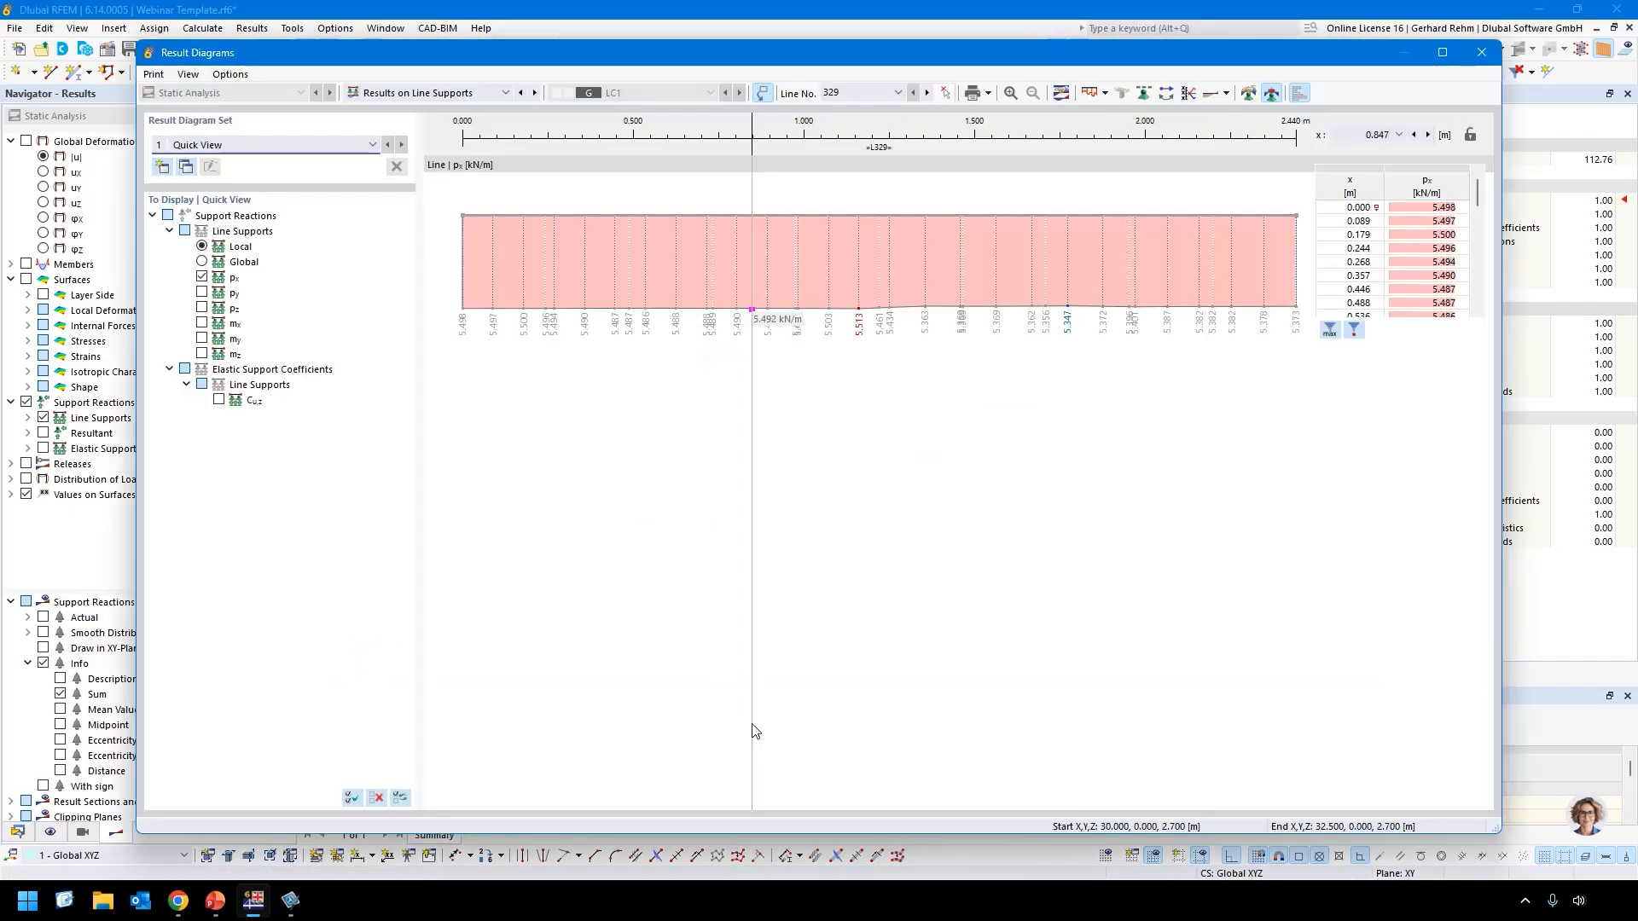
{"action": "left_click", "coordinate": [202, 277]}
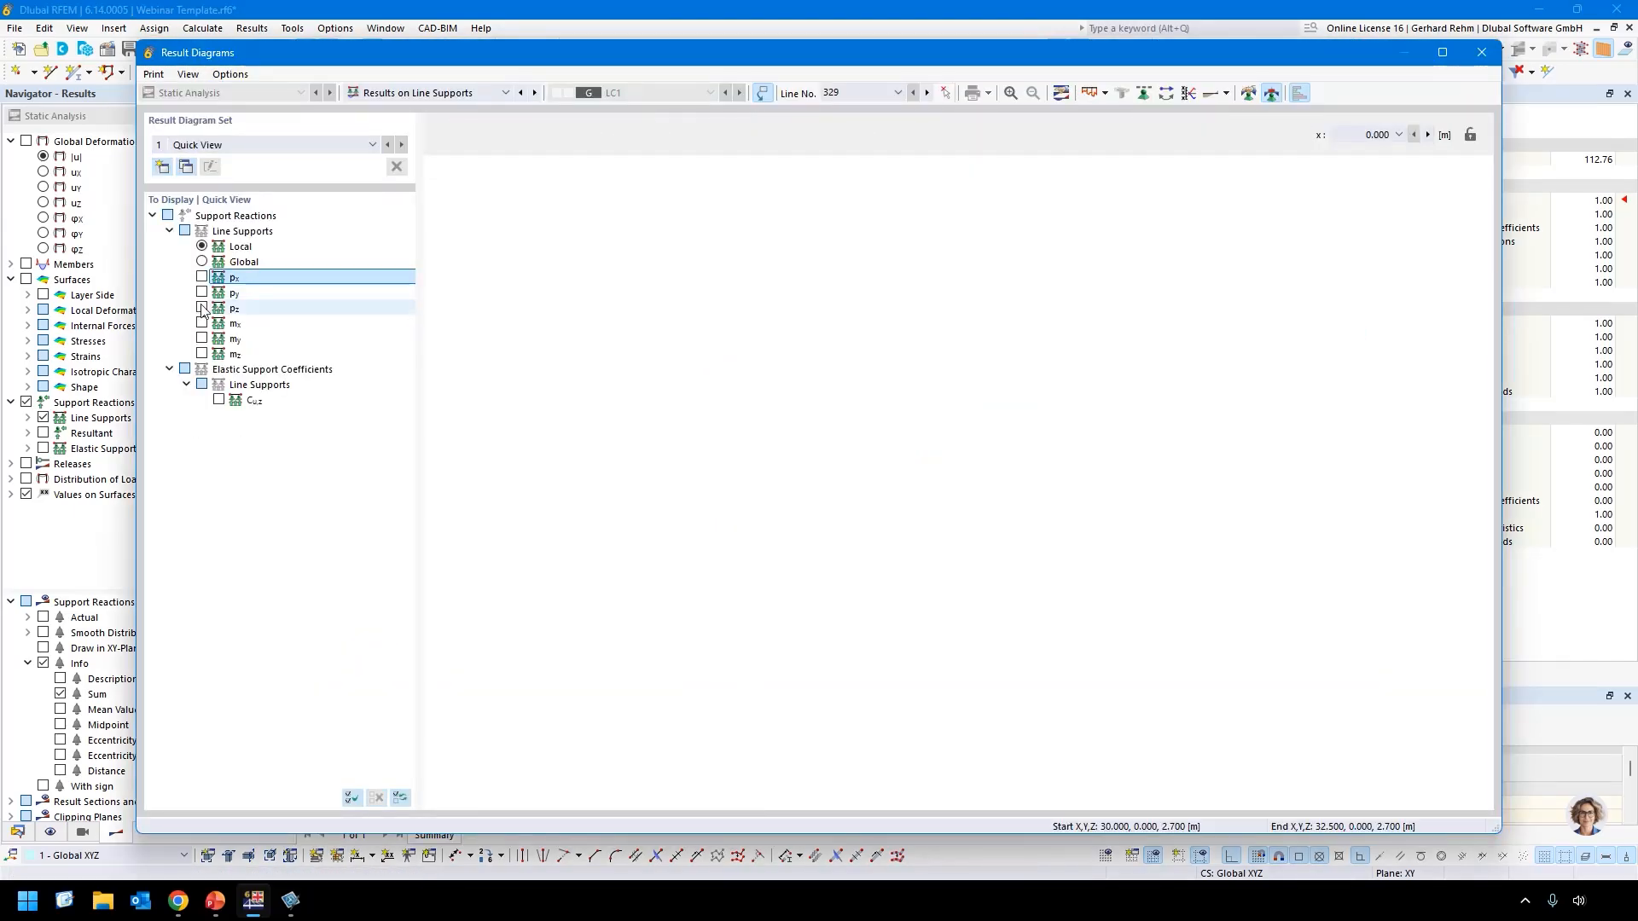
{"action": "left_click", "coordinate": [202, 308]}
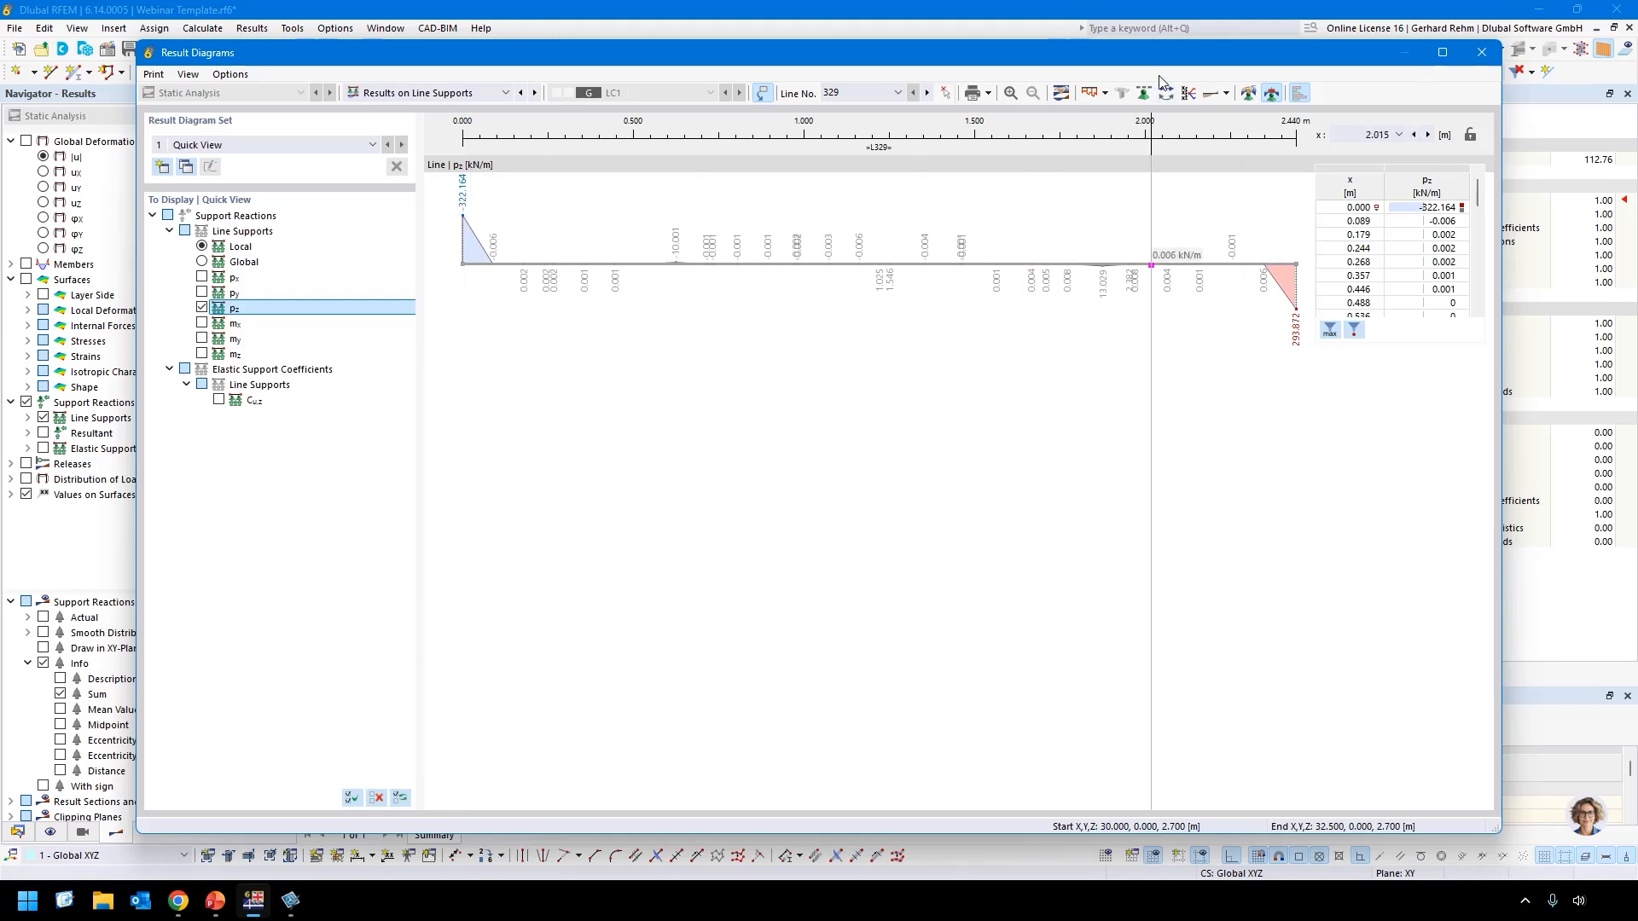
Add a constant smooth range for pz from 0 to 1.25 m along line 329.
{"action": "left_click", "coordinate": [1250, 98]}
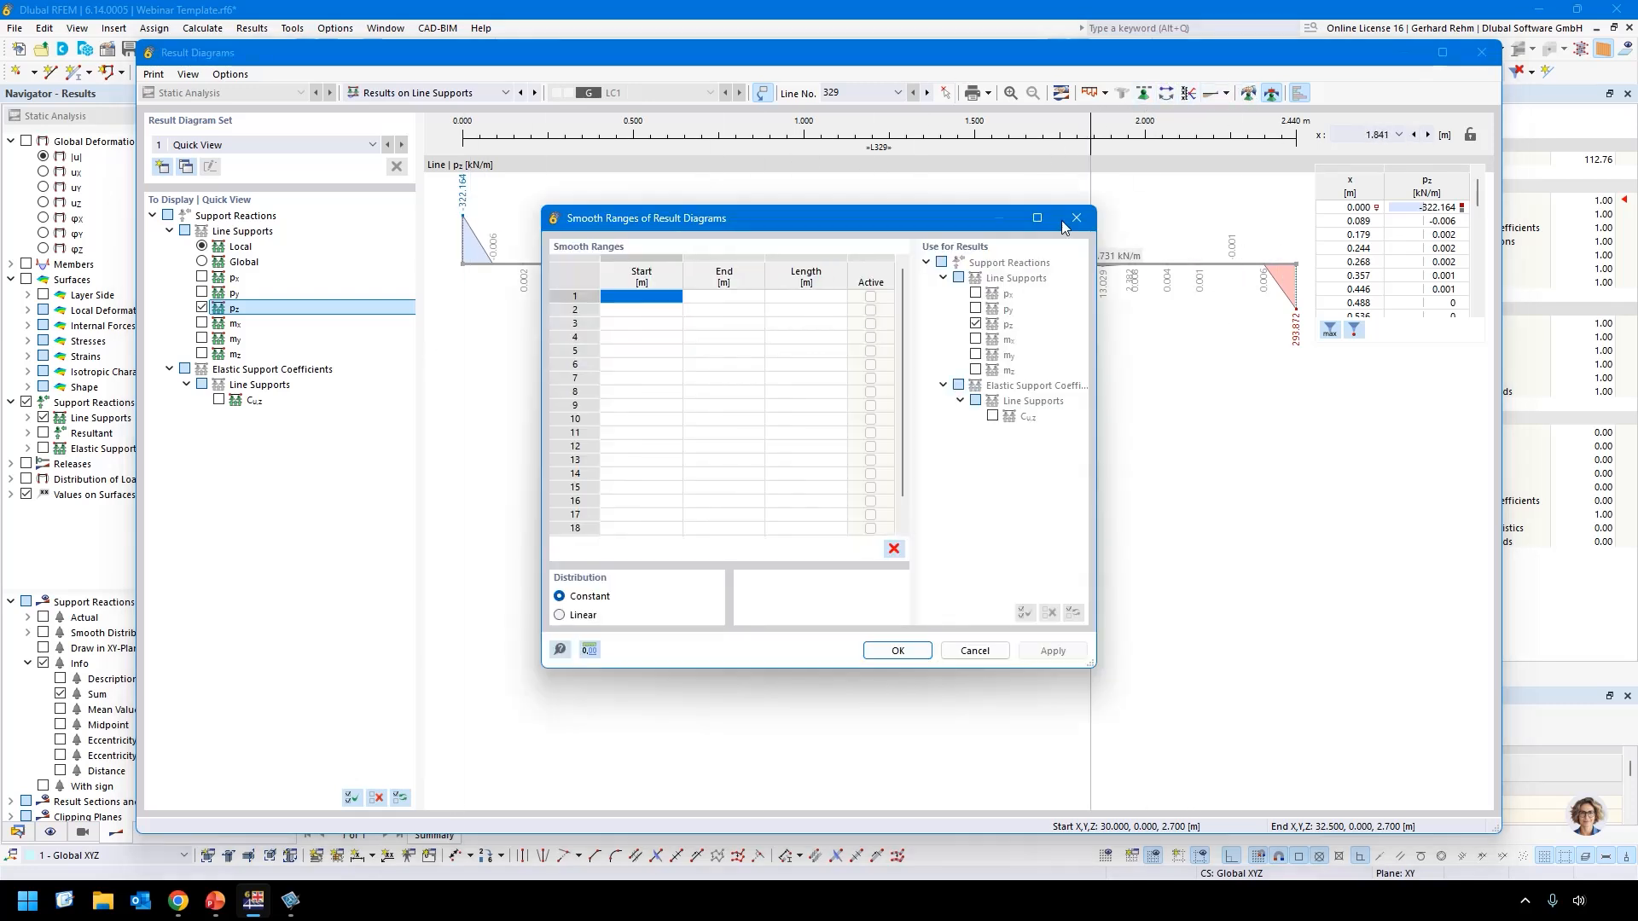
{"action": "left_click", "coordinate": [637, 286]}
{"action": "left_click", "coordinate": [657, 295]}
{"action": "type", "text": "0"}
{"action": "key", "text": "Tab"}
{"action": "type", "text": "1,25"}
{"action": "key", "text": "Tab"}
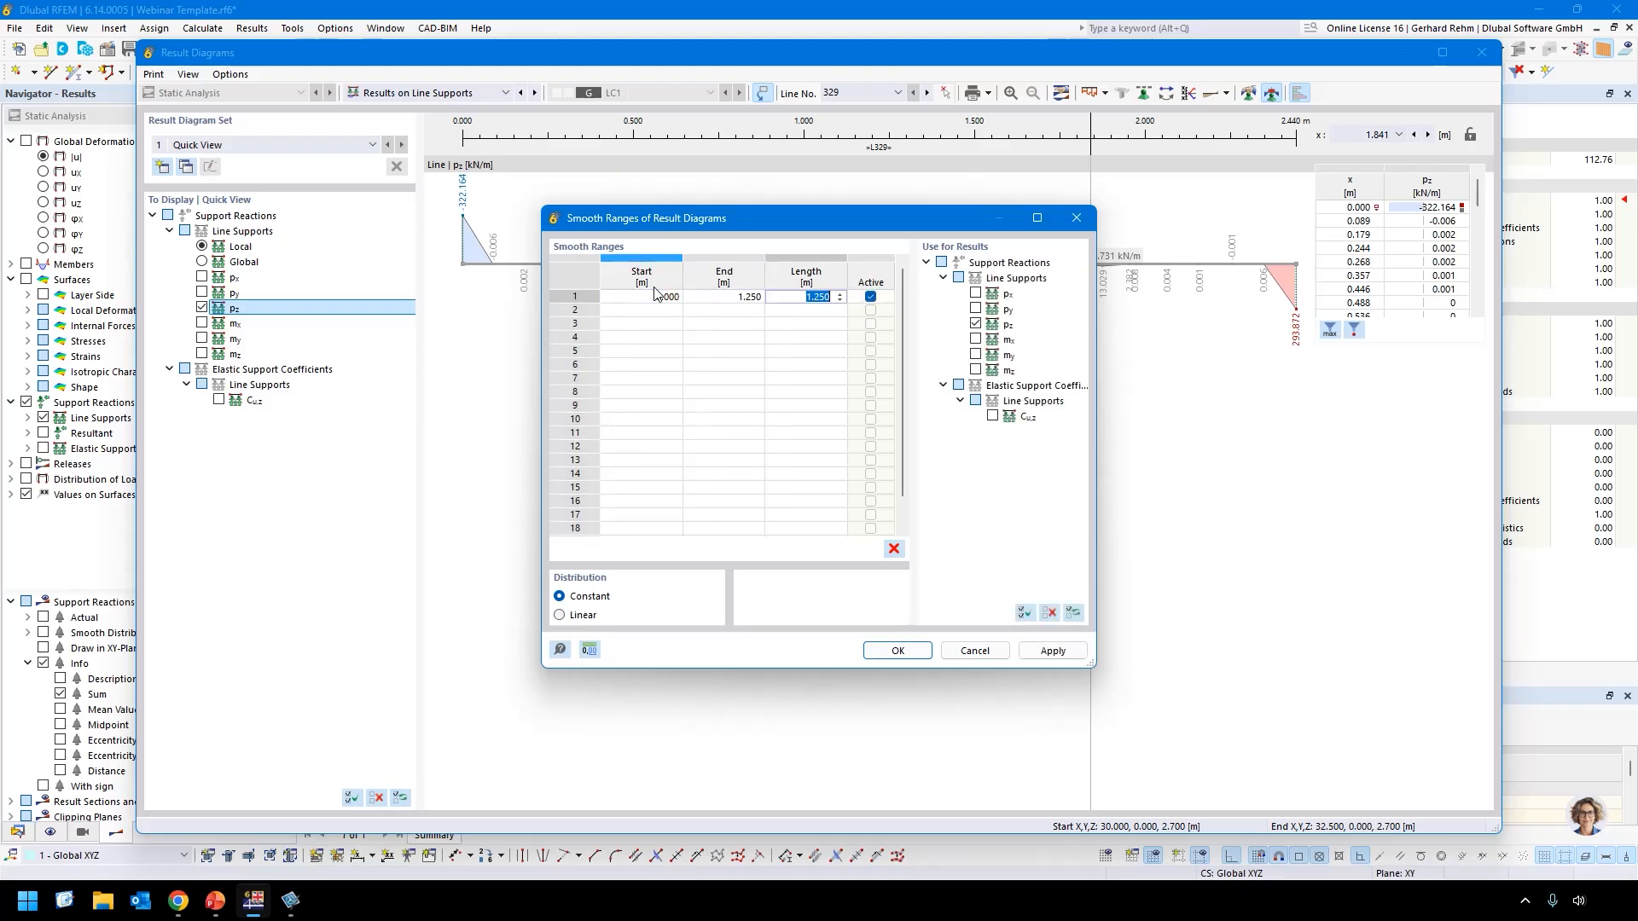
{"action": "left_click", "coordinate": [899, 652]}
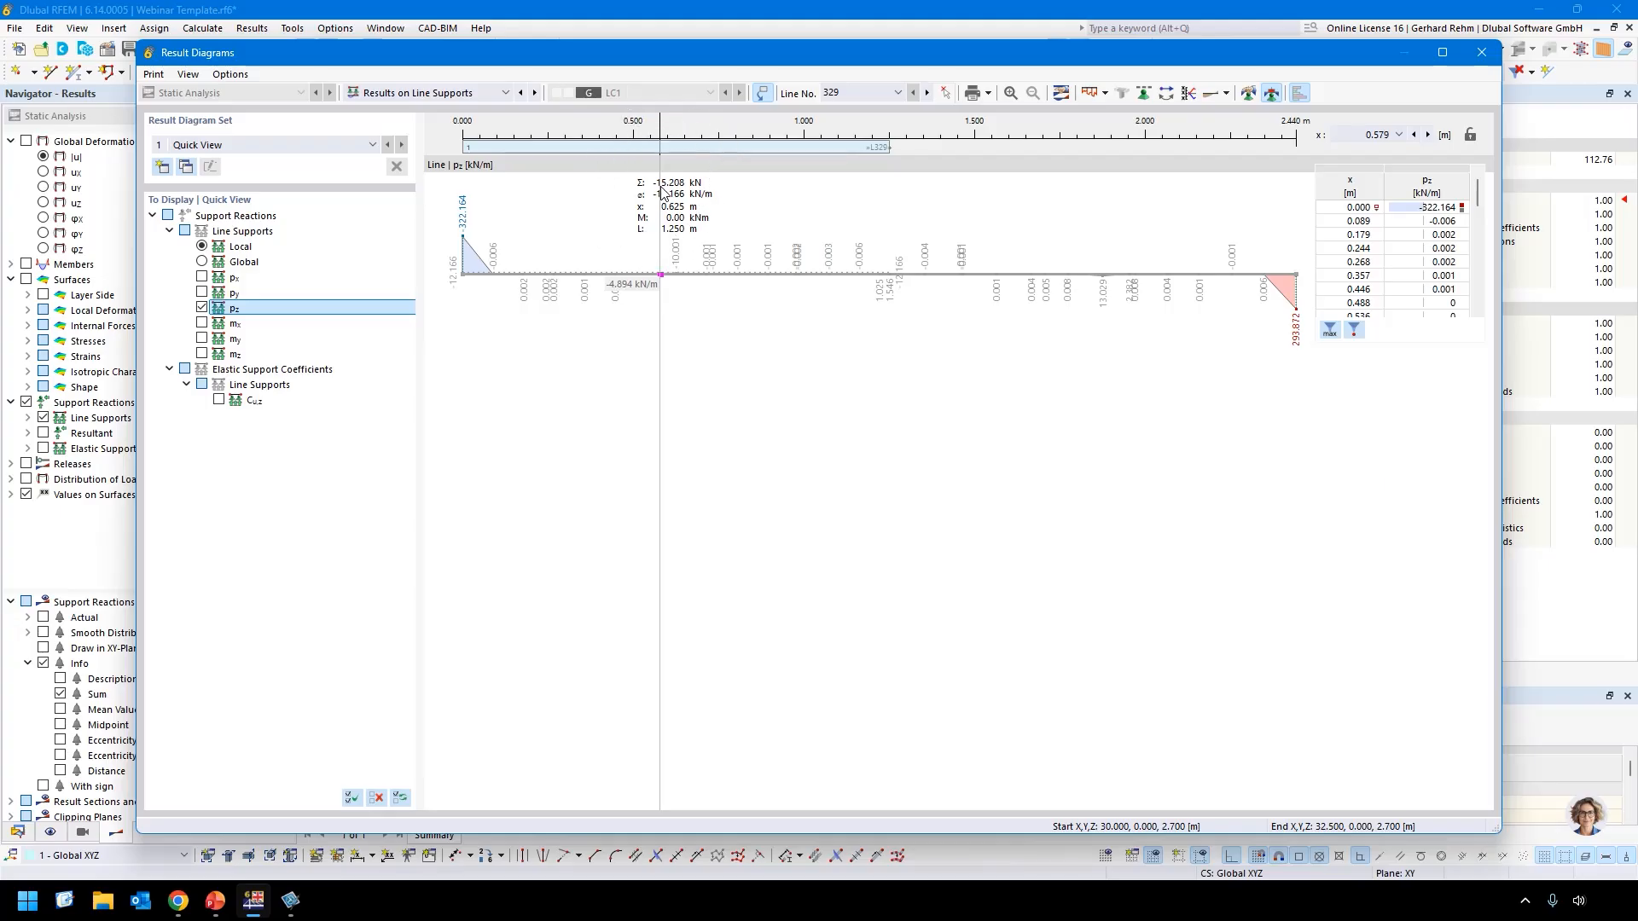
Shorten the smooth range on line 329 to about 0.93 m and close the result diagrams.
{"action": "left_click_drag", "start_coordinate": [661, 189], "coordinate": [887, 141]}
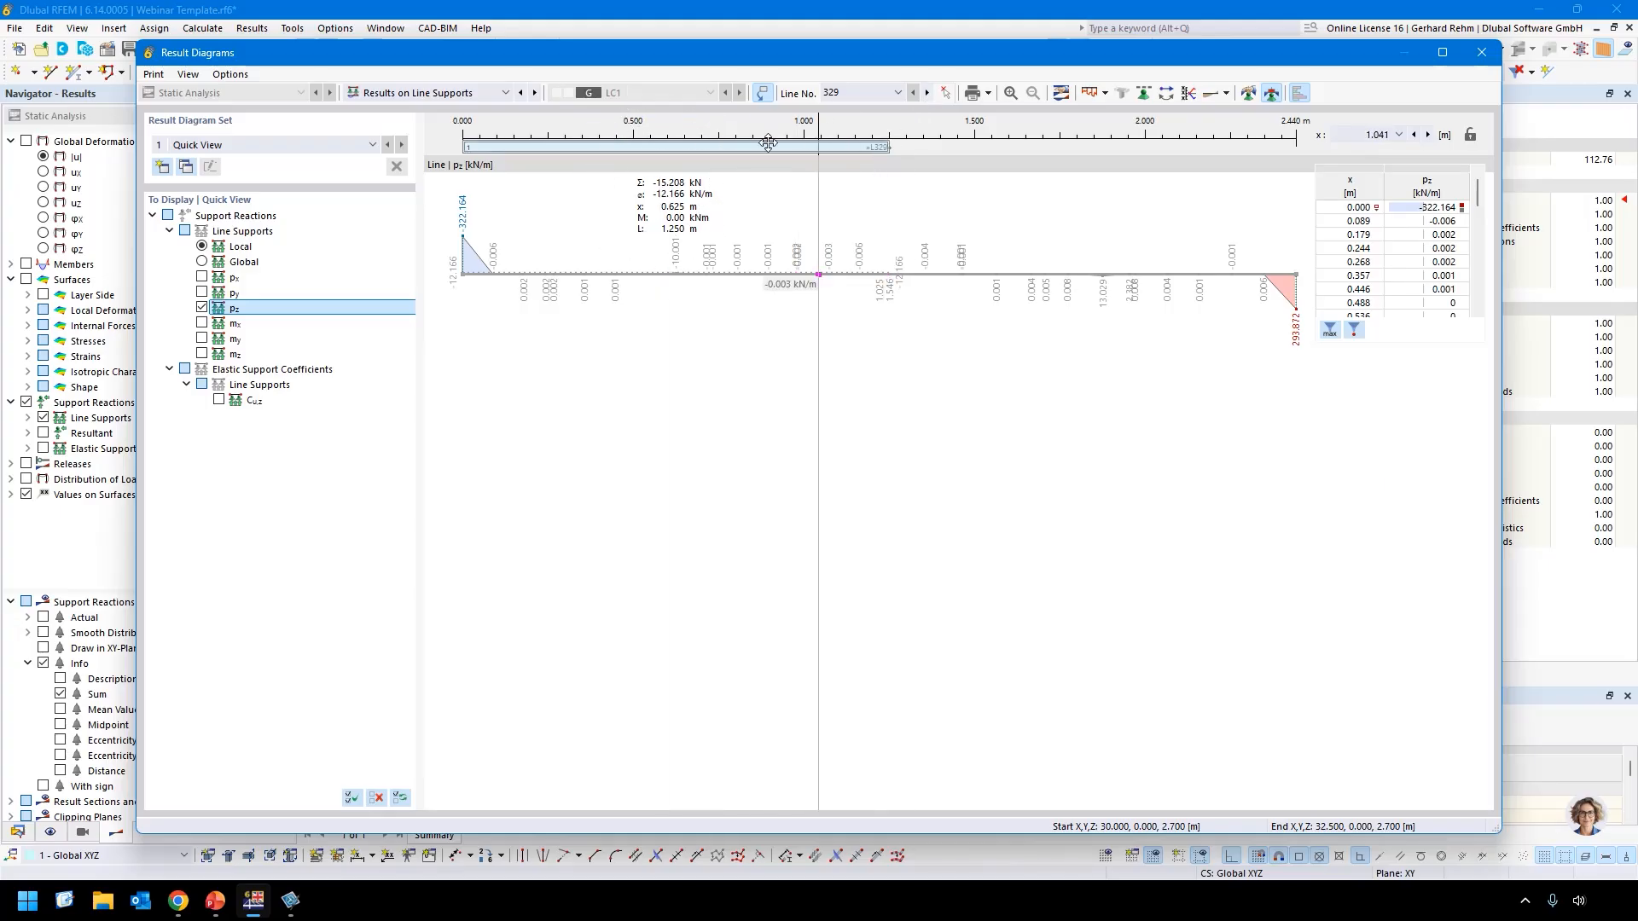
{"action": "left_click", "coordinate": [668, 186]}
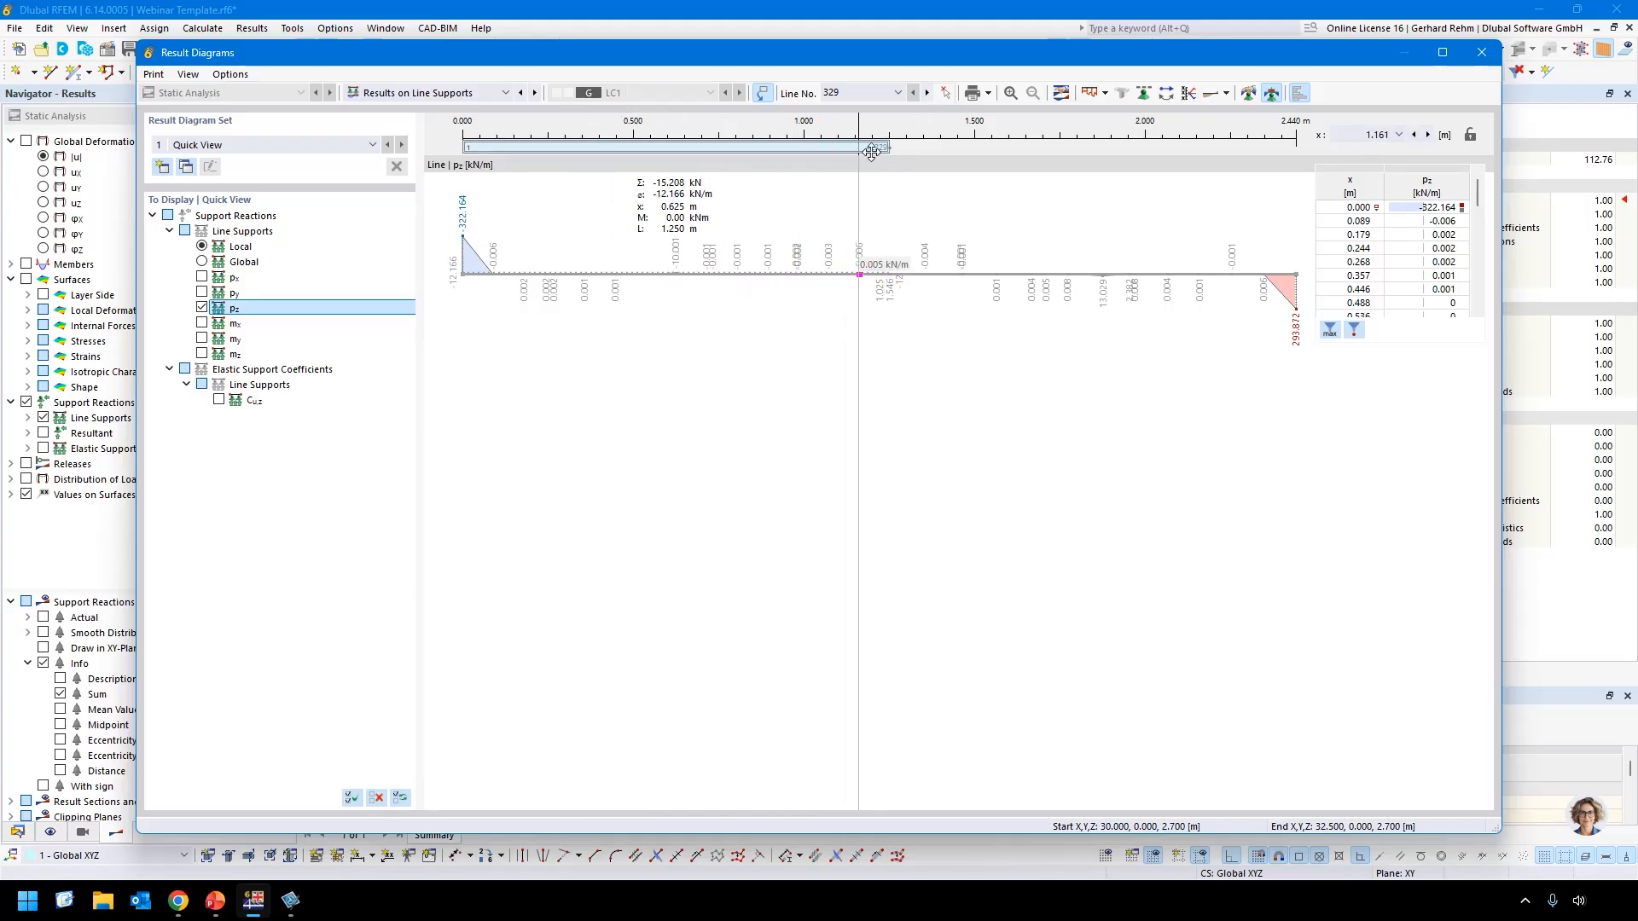
{"action": "left_click_drag", "start_coordinate": [887, 146], "coordinate": [780, 152]}
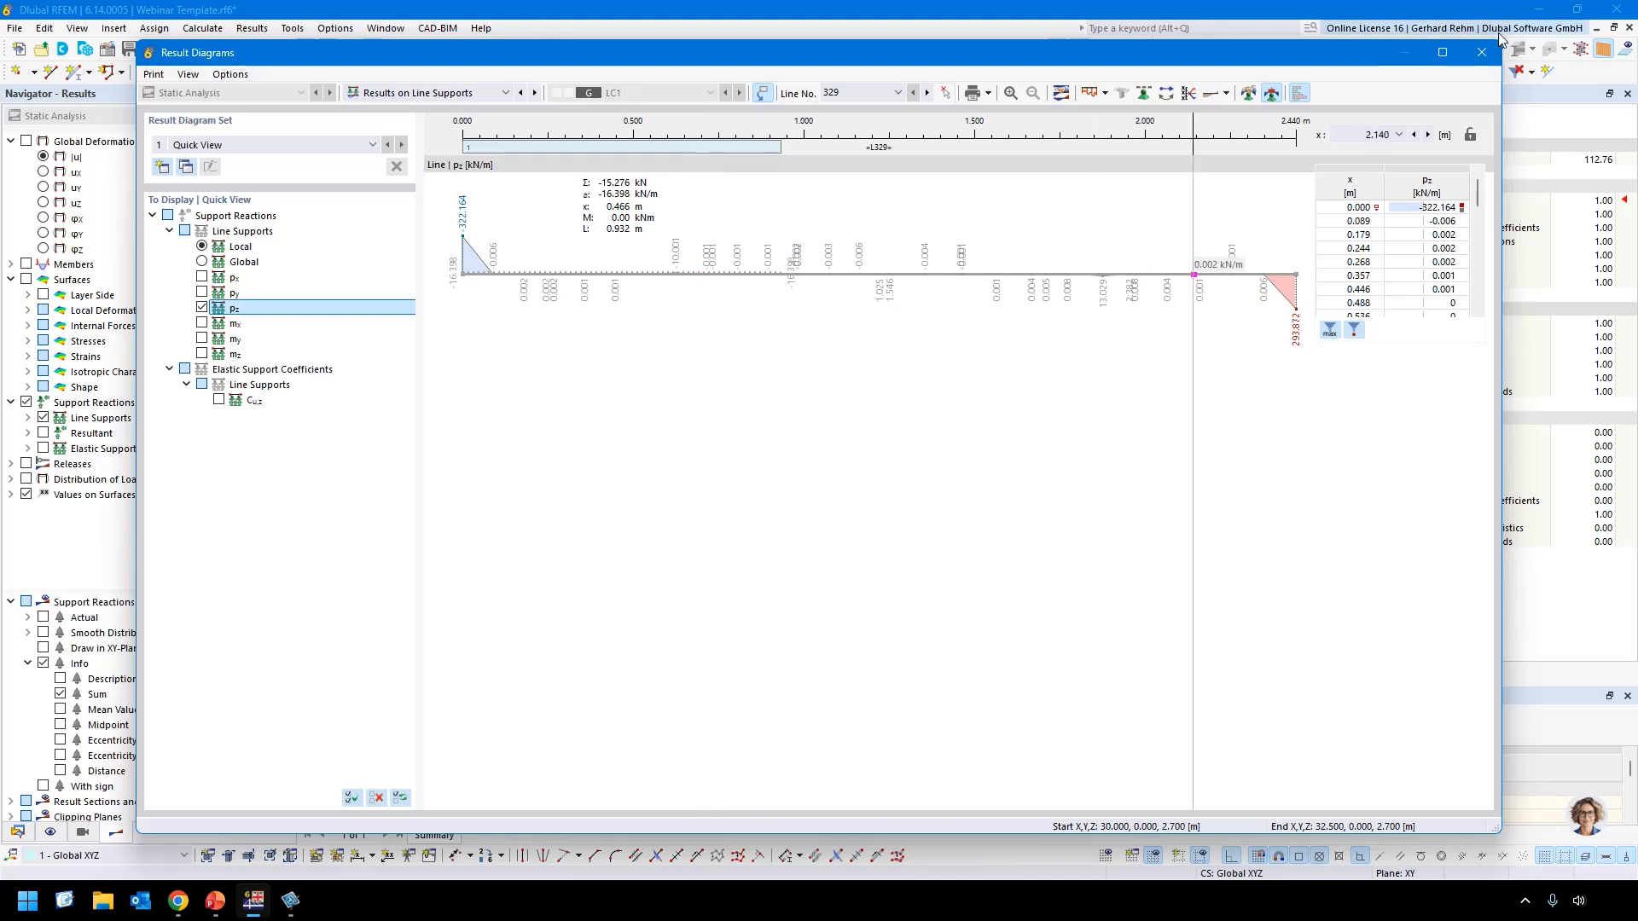
{"action": "left_click", "coordinate": [1482, 53]}
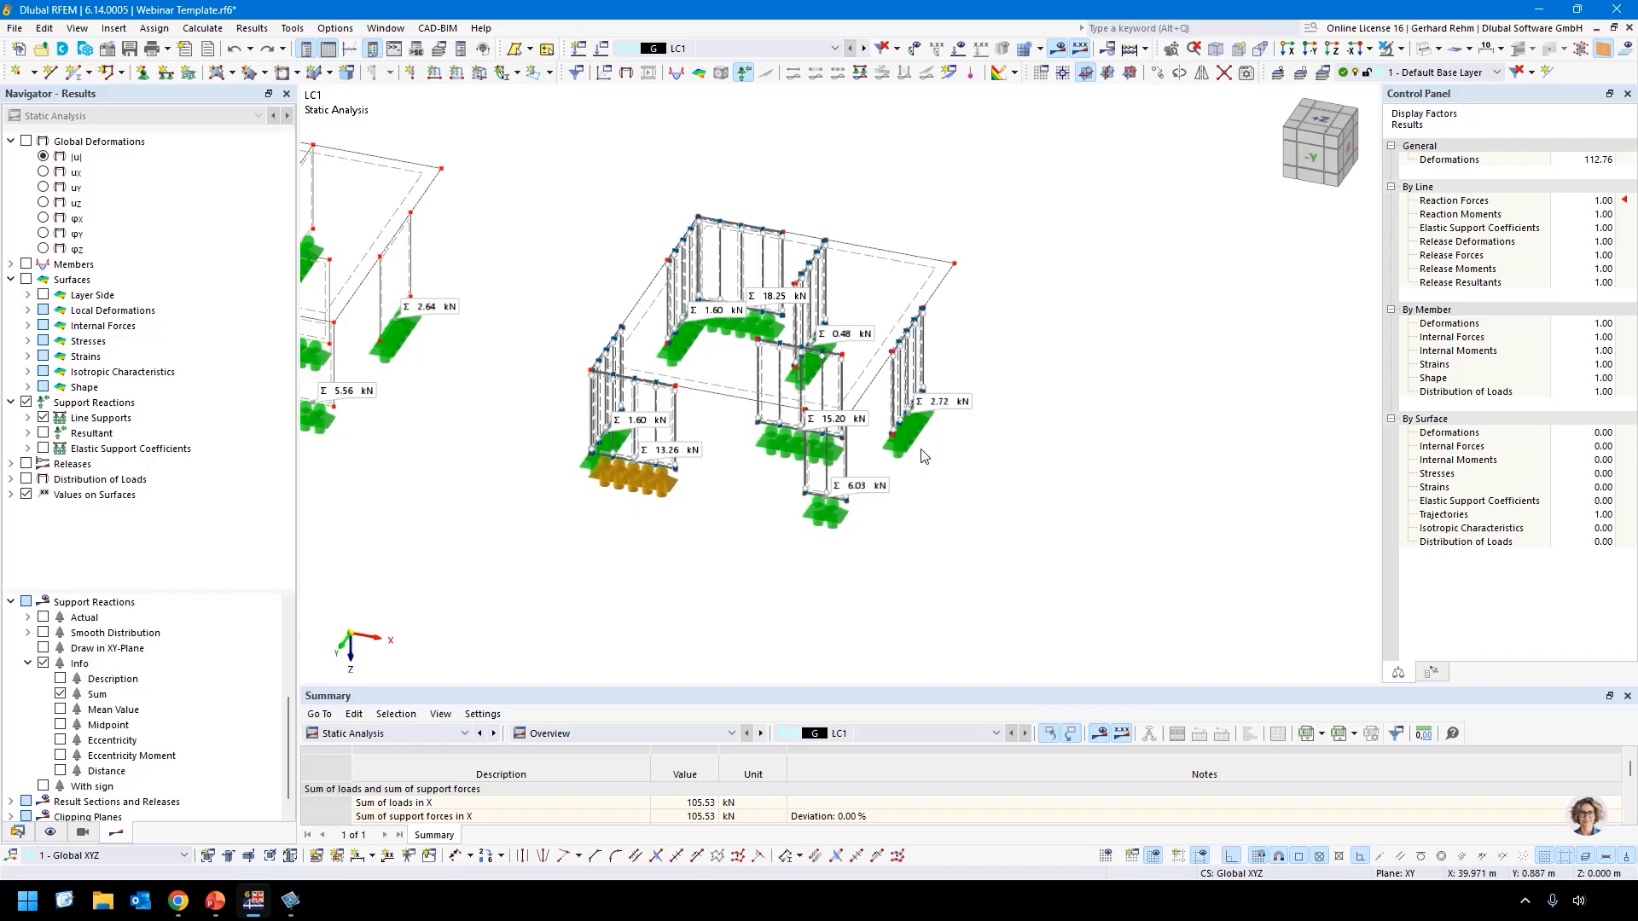
Switch the table to Timber Design and display the timber design check results.
{"action": "middle_click_drag", "start_coordinate": [628, 569], "coordinate": [740, 526]}
{"action": "left_click", "coordinate": [364, 733]}
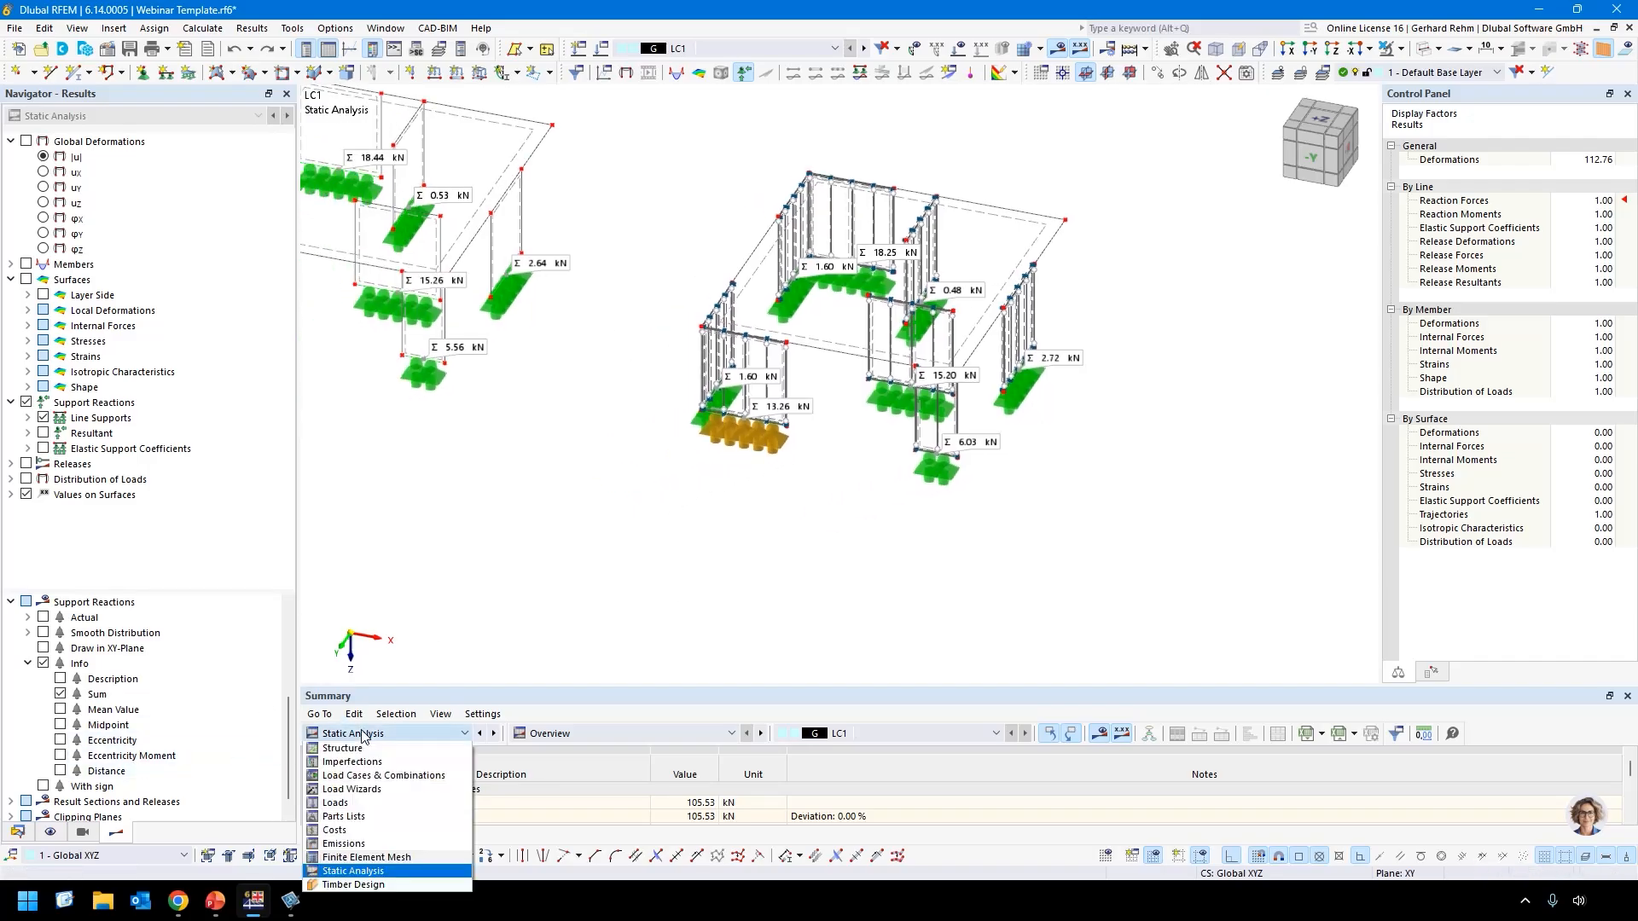
{"action": "left_click", "coordinate": [353, 884]}
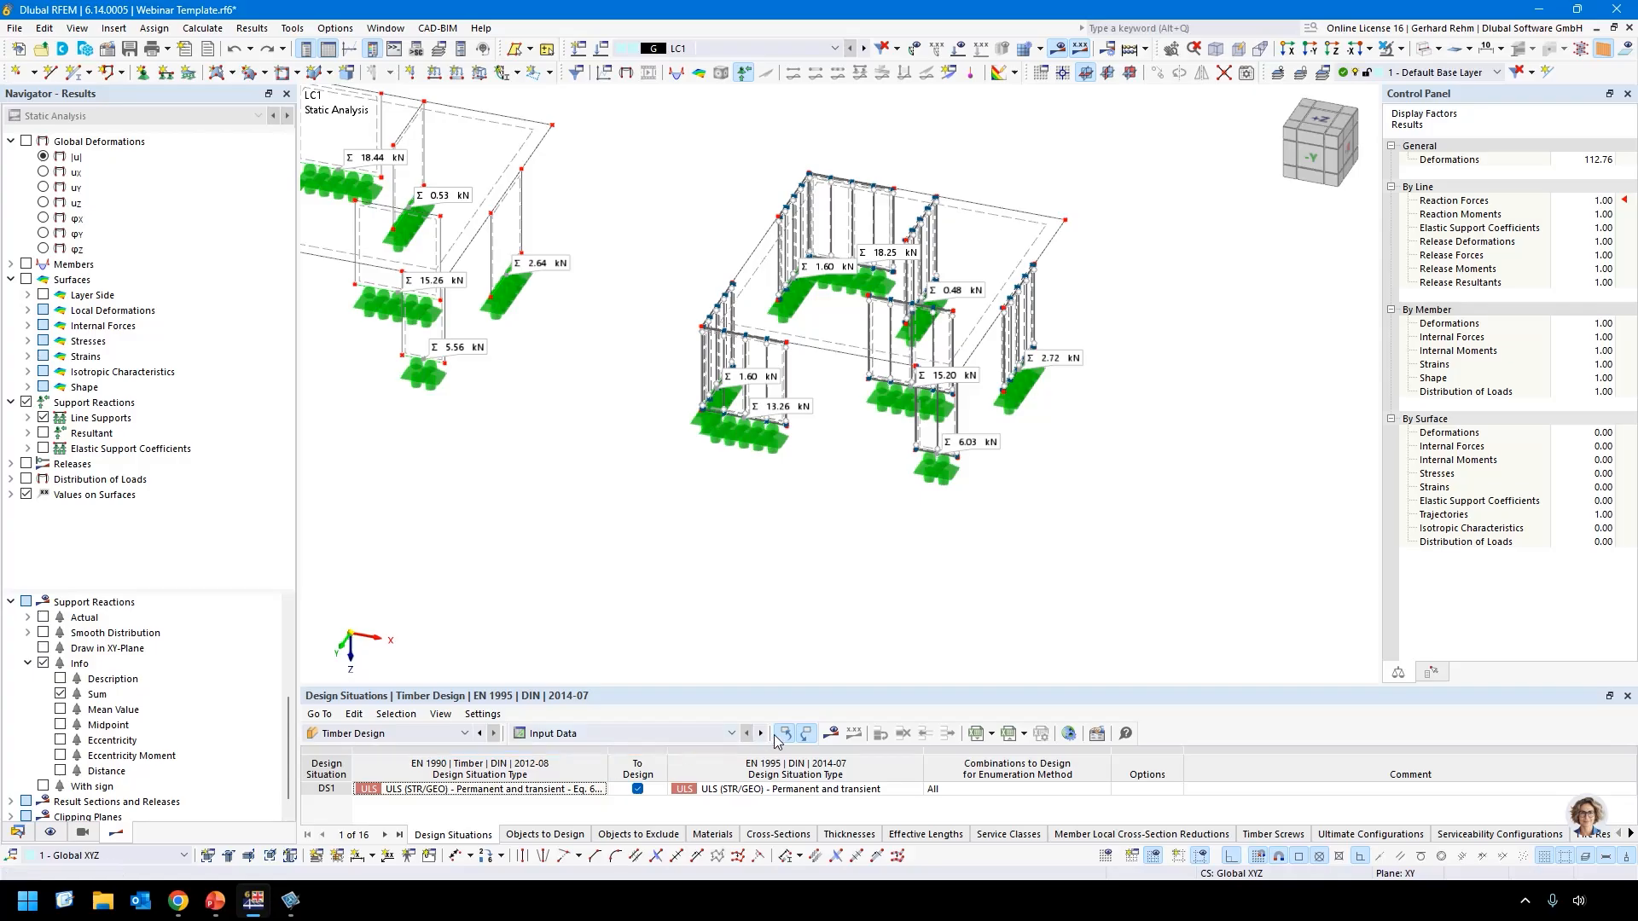
{"action": "left_click", "coordinate": [830, 734]}
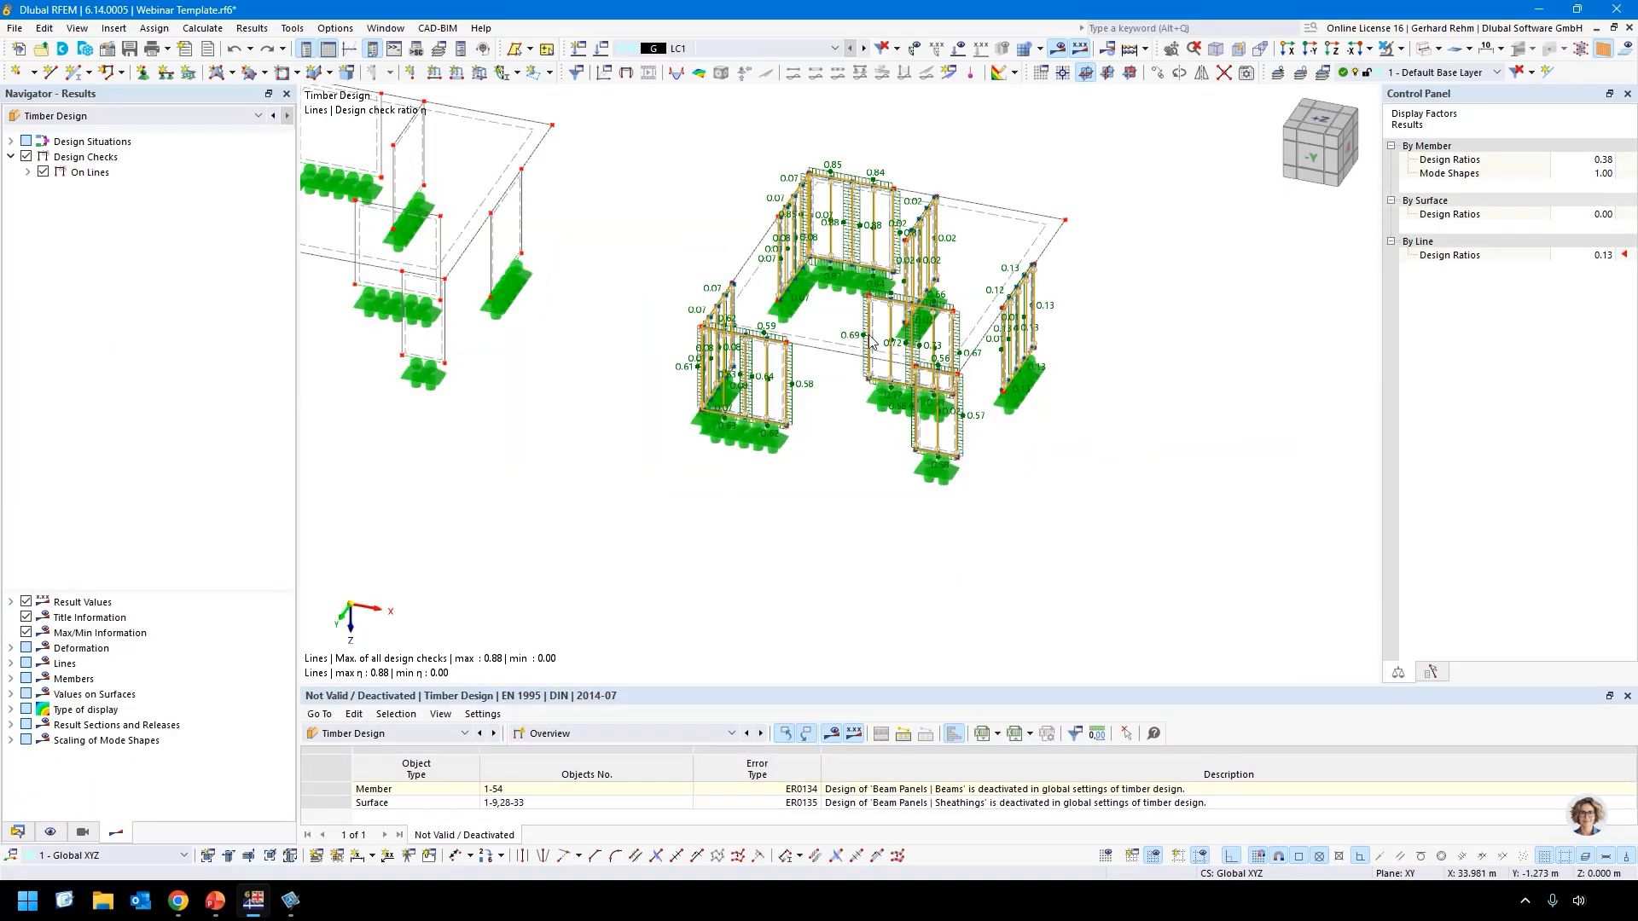
Show the Design Ratios on Beam Panels | Connectors results with the whole second building in view.
{"action": "scroll", "coordinate": [863, 371], "scroll_direction": "up", "scroll_amount": 2}
{"action": "scroll", "coordinate": [864, 371], "scroll_direction": "up", "scroll_amount": 1}
{"action": "middle_click_drag", "start_coordinate": [779, 380], "coordinate": [764, 475]}
{"action": "left_click", "coordinate": [648, 733]}
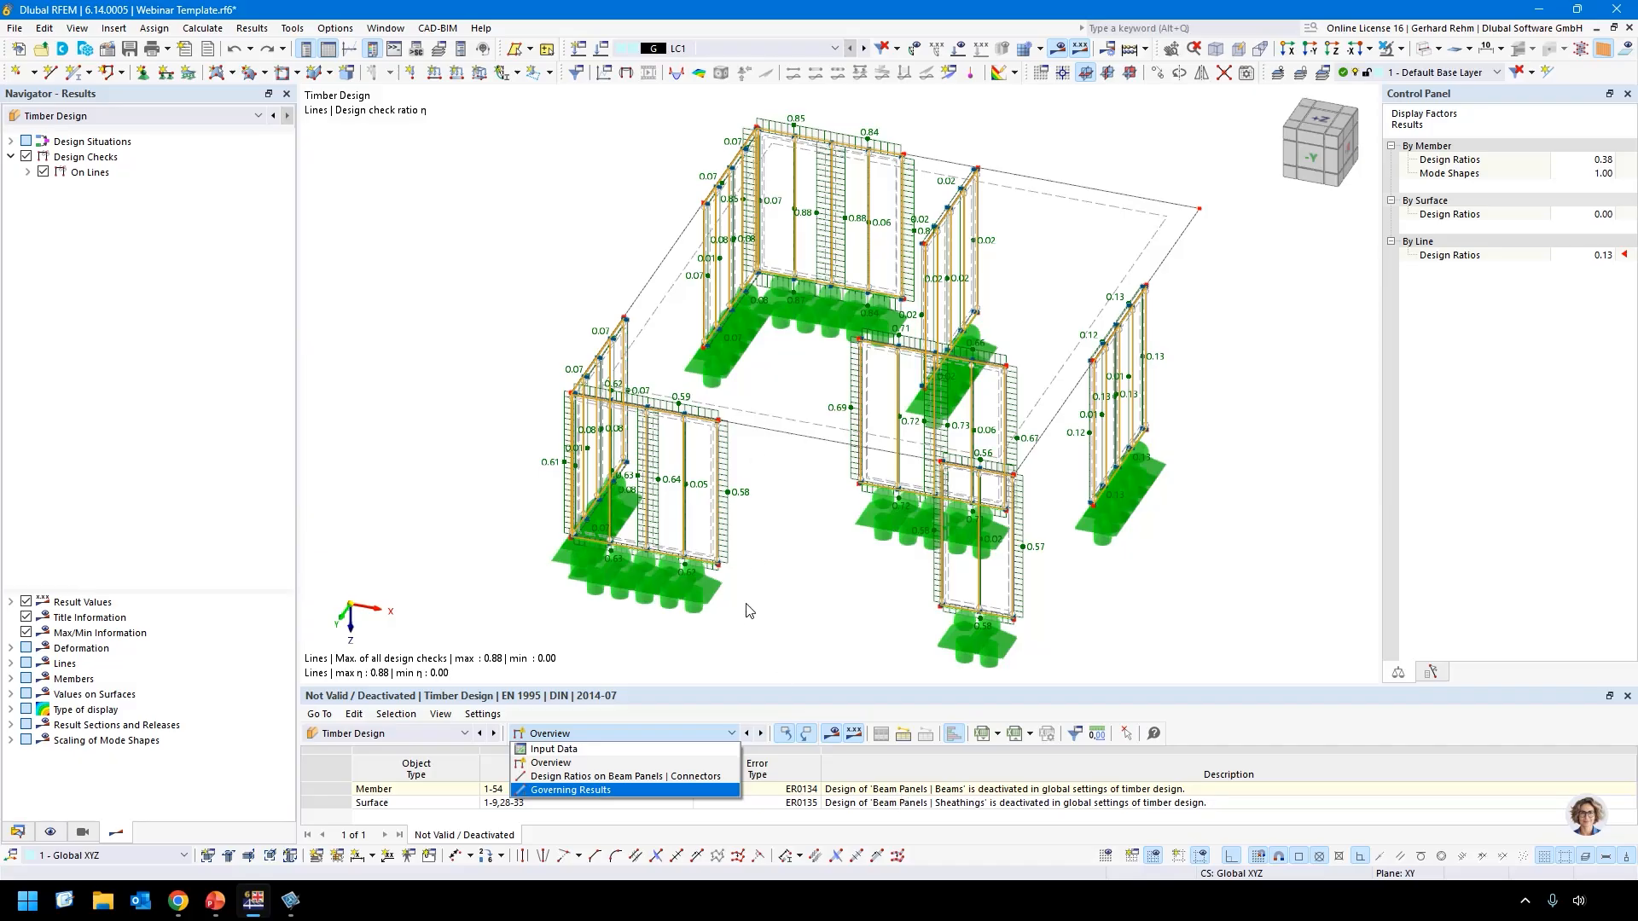
{"action": "left_click", "coordinate": [625, 776]}
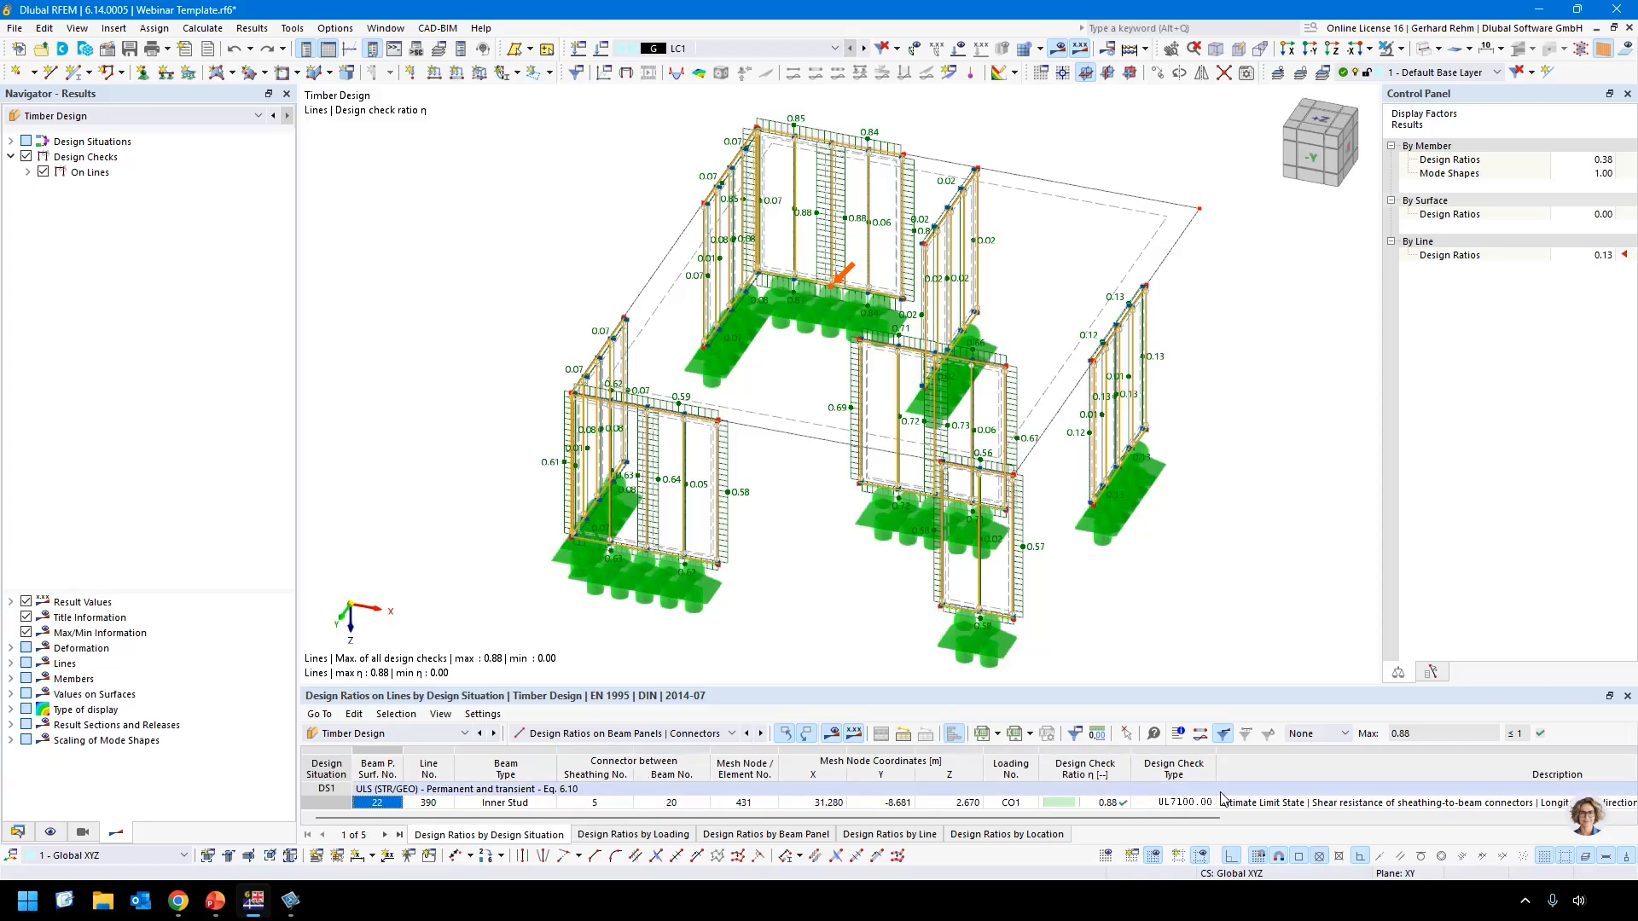
Examine the UL7100 design check details for the inner stud on line 390, from the connector capacities to the final ratios.
{"action": "left_click", "coordinate": [1259, 809]}
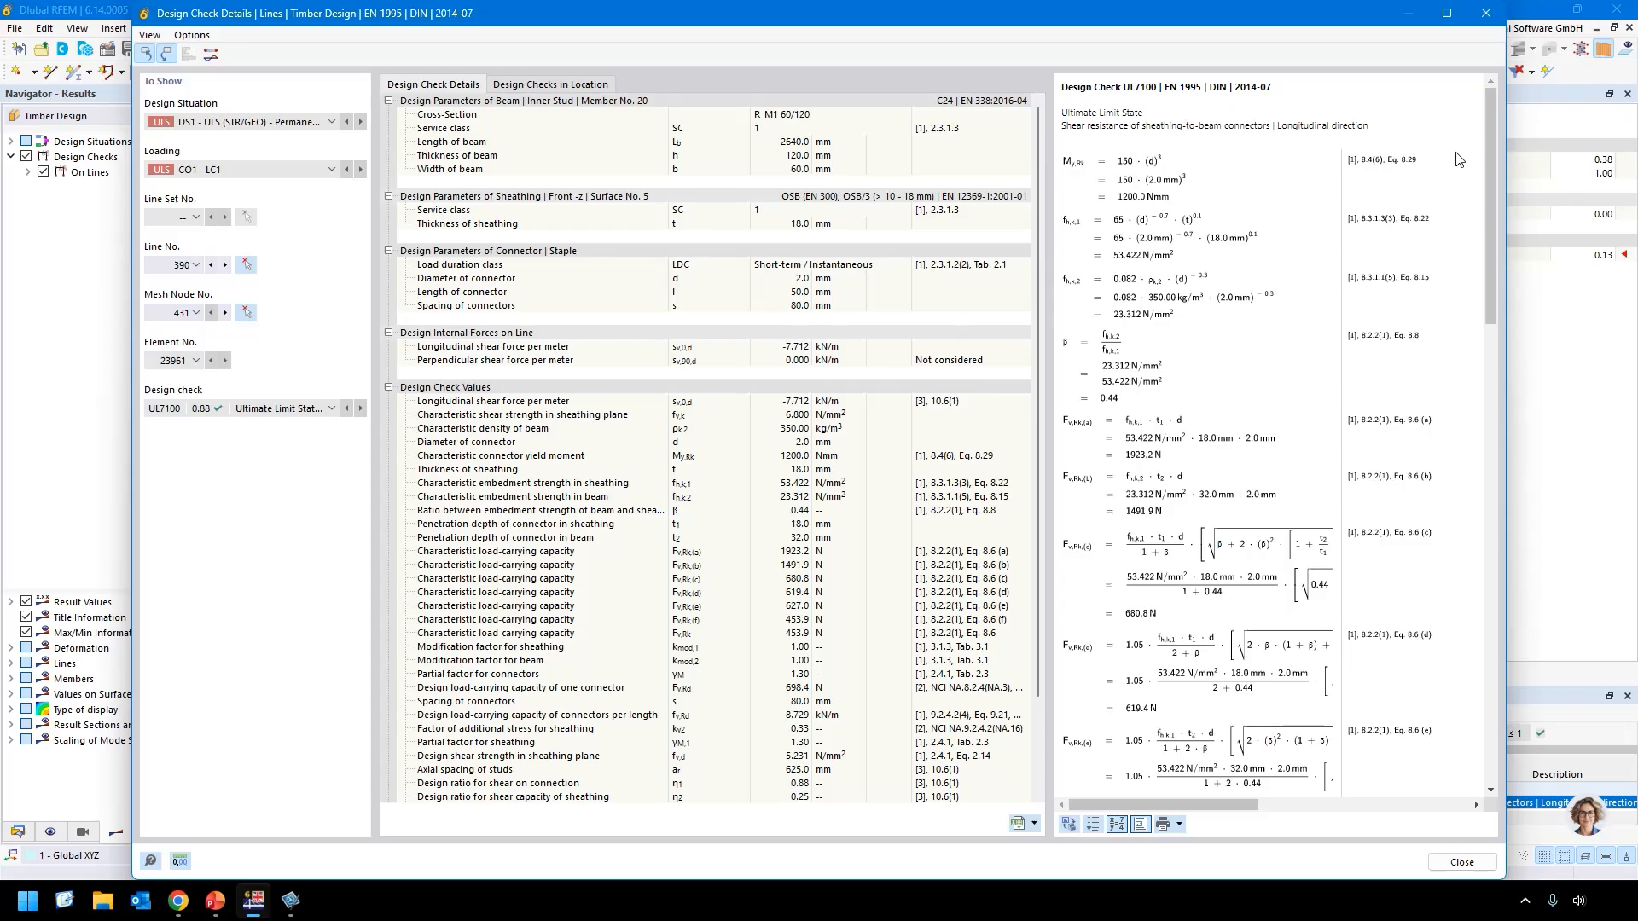
{"action": "scroll", "coordinate": [1207, 741], "scroll_direction": "down", "scroll_amount": 2}
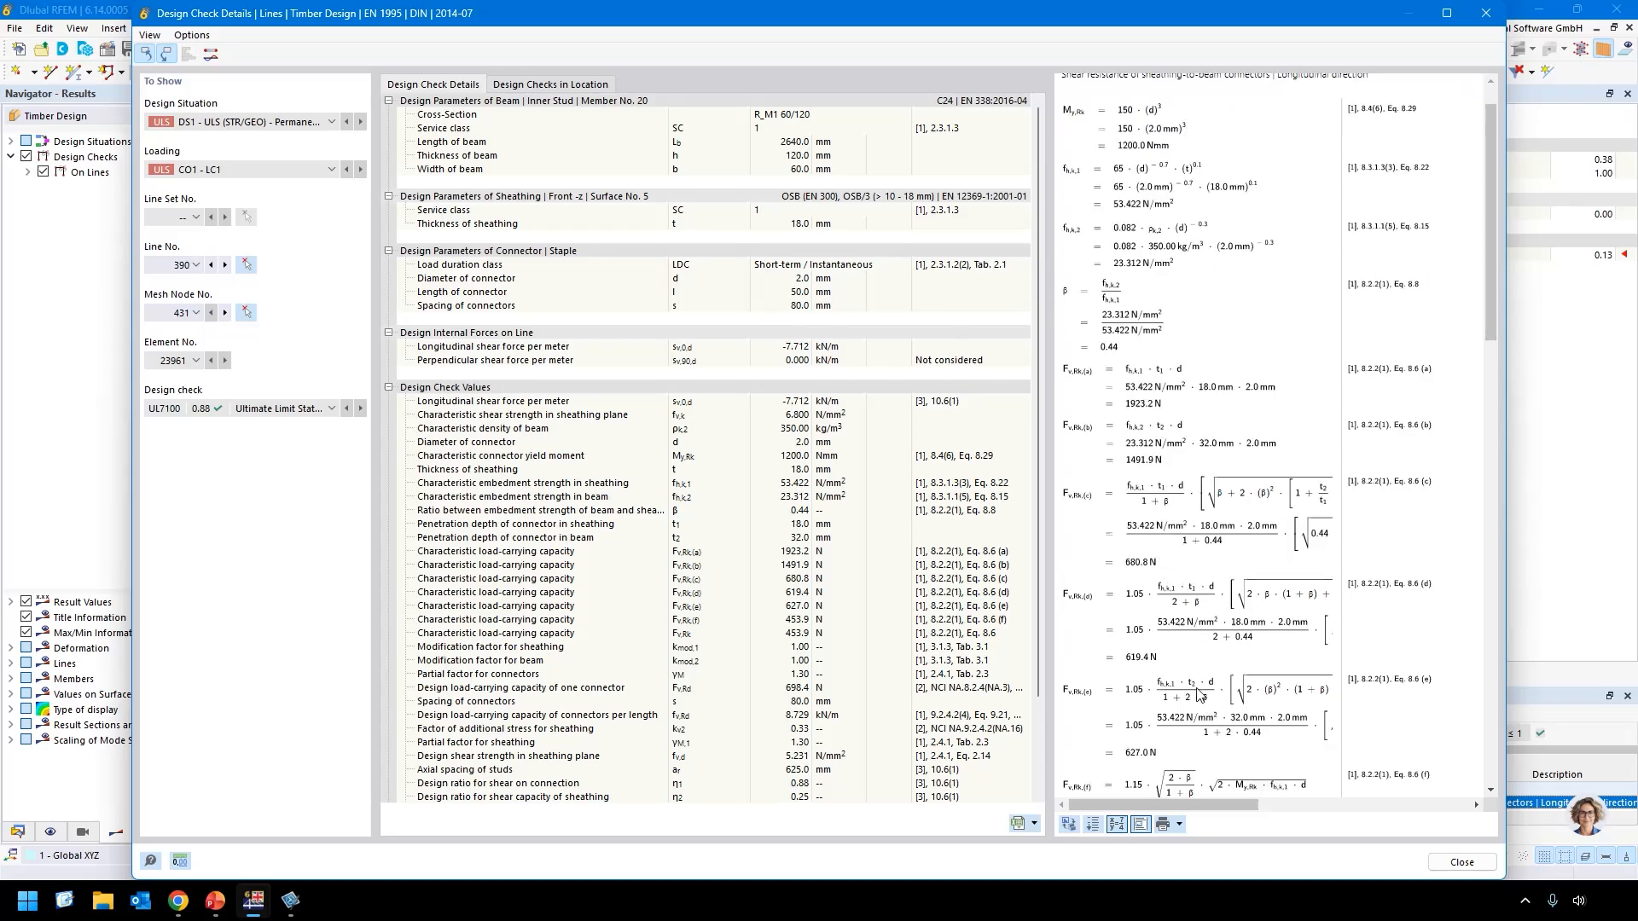
{"action": "scroll", "coordinate": [1215, 688], "scroll_direction": "down", "scroll_amount": 5}
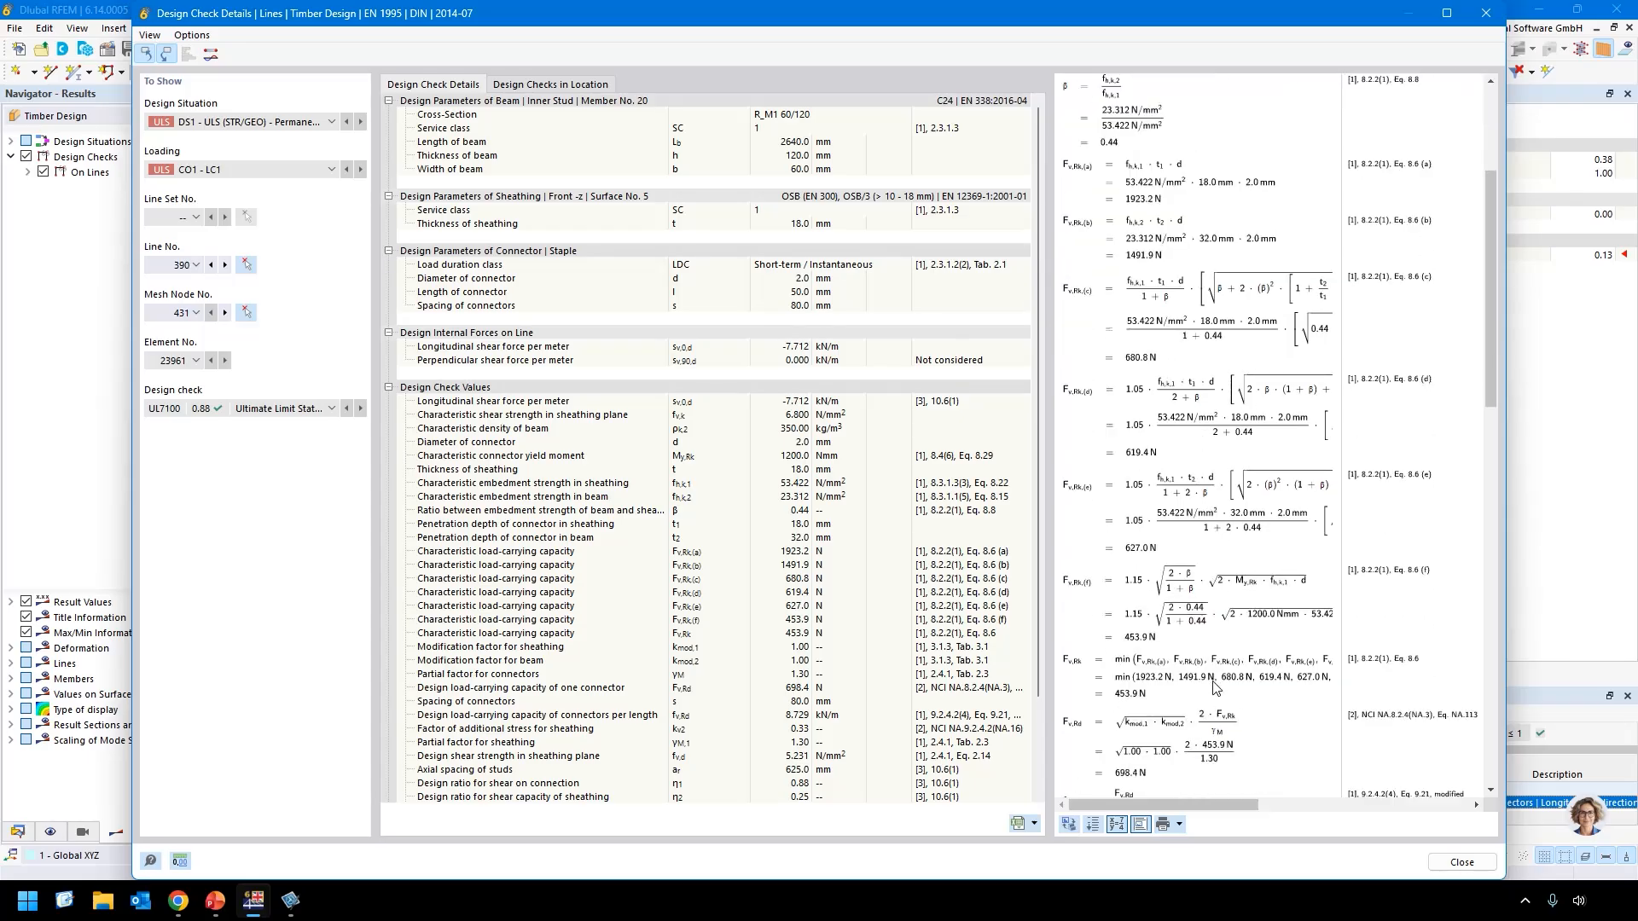
{"action": "scroll", "coordinate": [1213, 690], "scroll_direction": "down", "scroll_amount": 2}
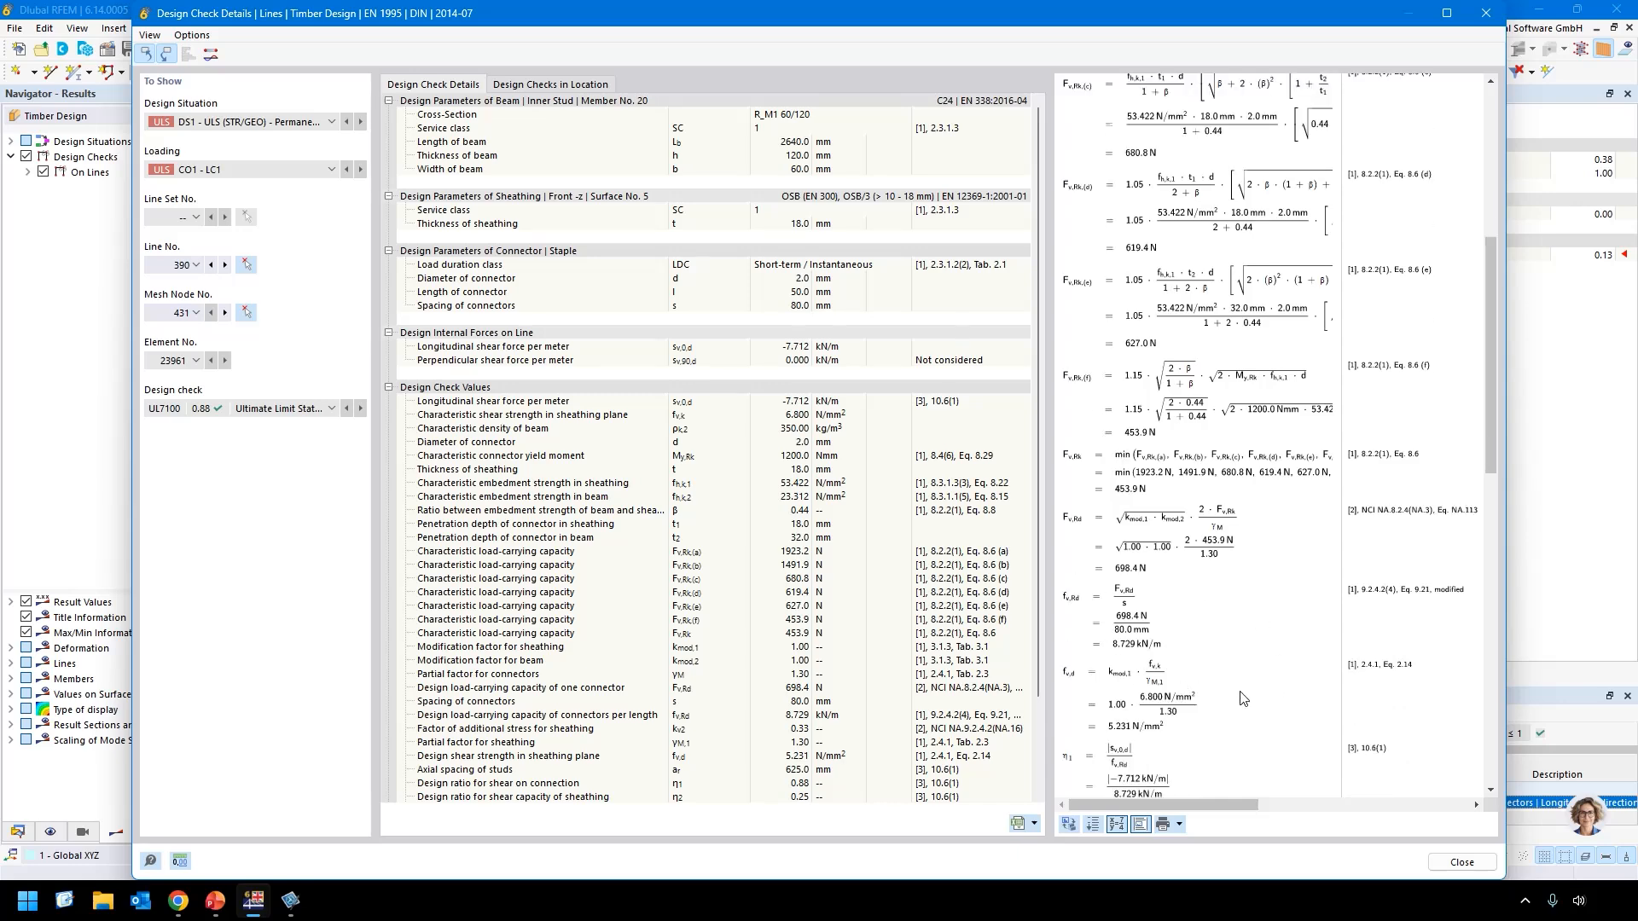
{"action": "scroll", "coordinate": [1241, 700], "scroll_direction": "down", "scroll_amount": 5}
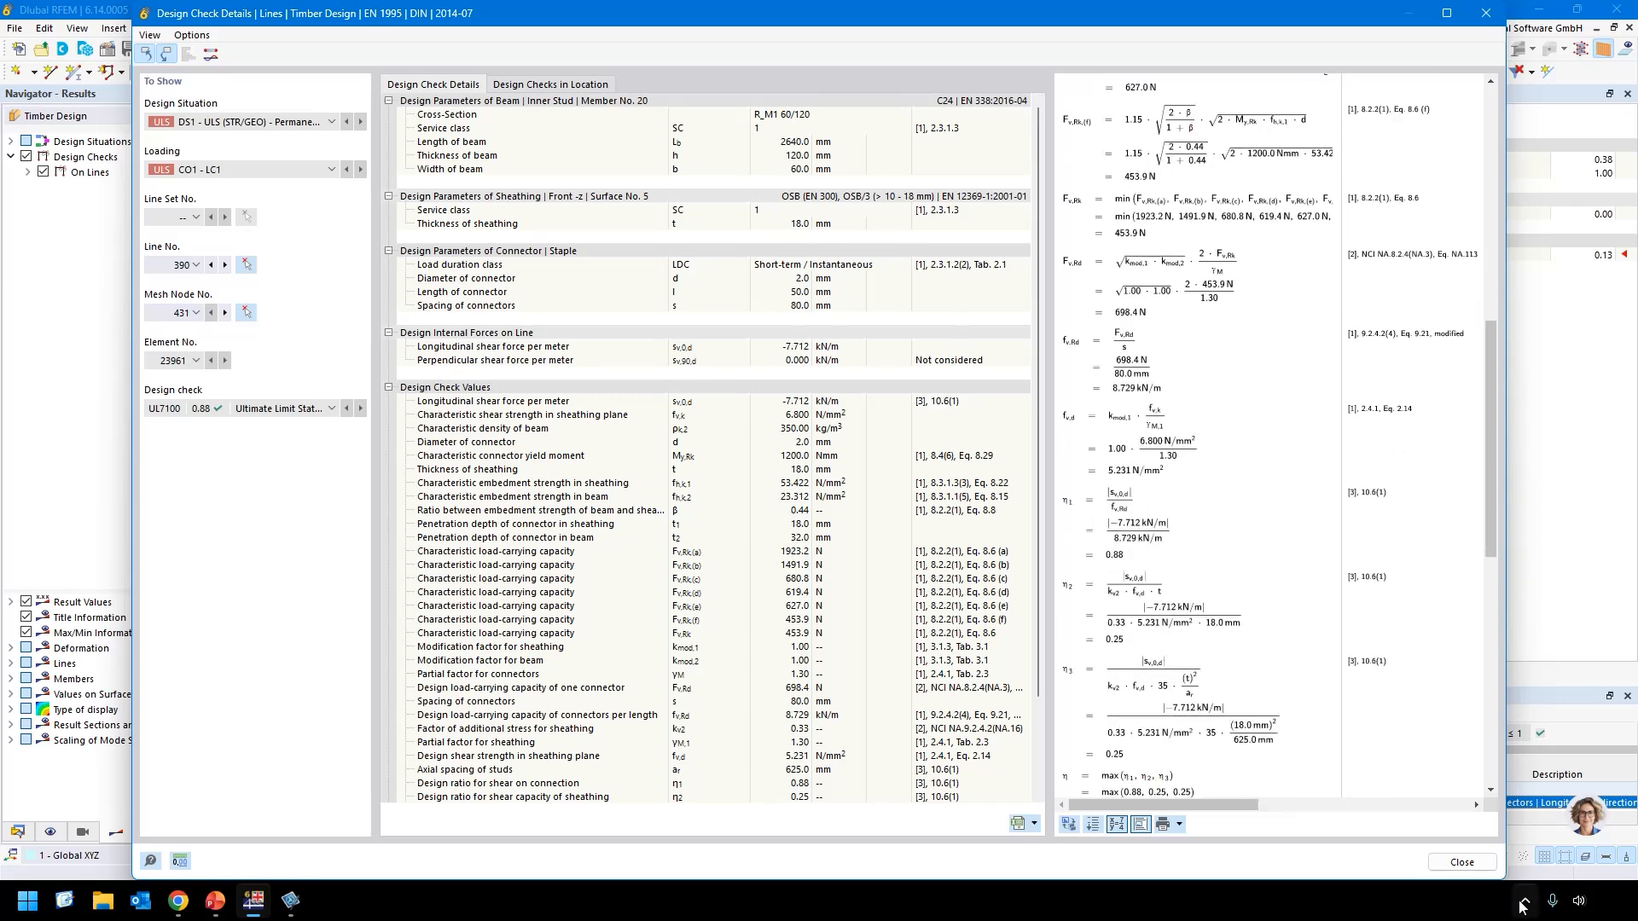
{"action": "left_click", "coordinate": [1467, 868]}
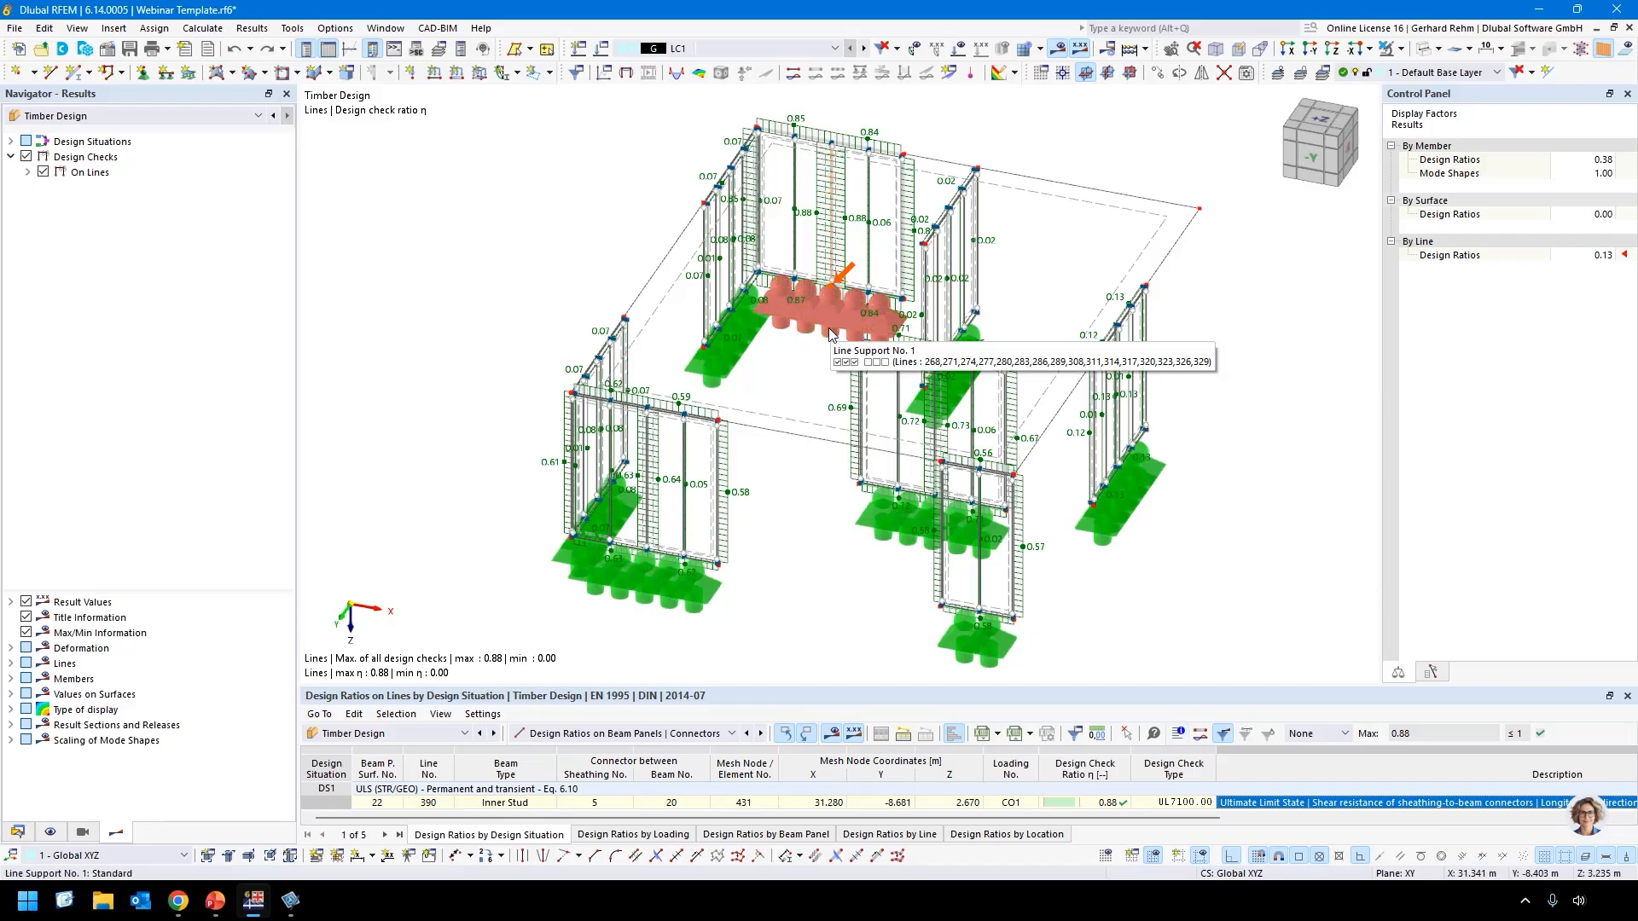
Display the maximum design ratios as coloured beam panel surfaces.
{"action": "left_click", "coordinate": [1607, 57]}
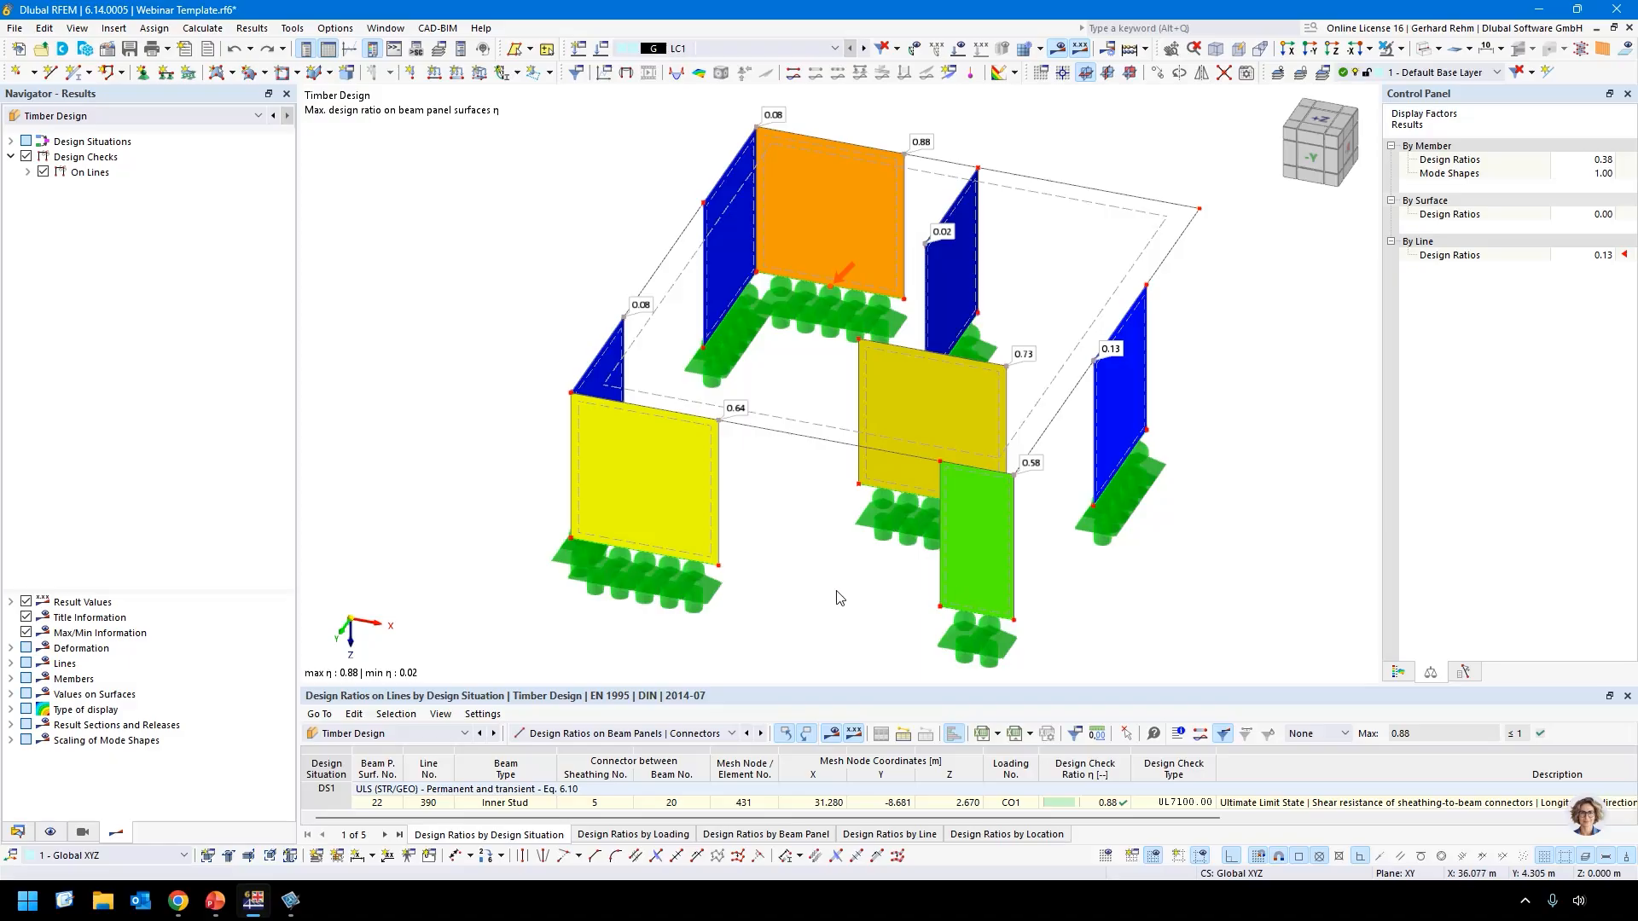
View the model from above and hide the types for lines, including the line supports.
{"action": "key", "text": "ctrl+3"}
{"action": "middle_click_drag", "start_coordinate": [1066, 578], "coordinate": [646, 590]}
{"action": "left_click", "coordinate": [49, 832]}
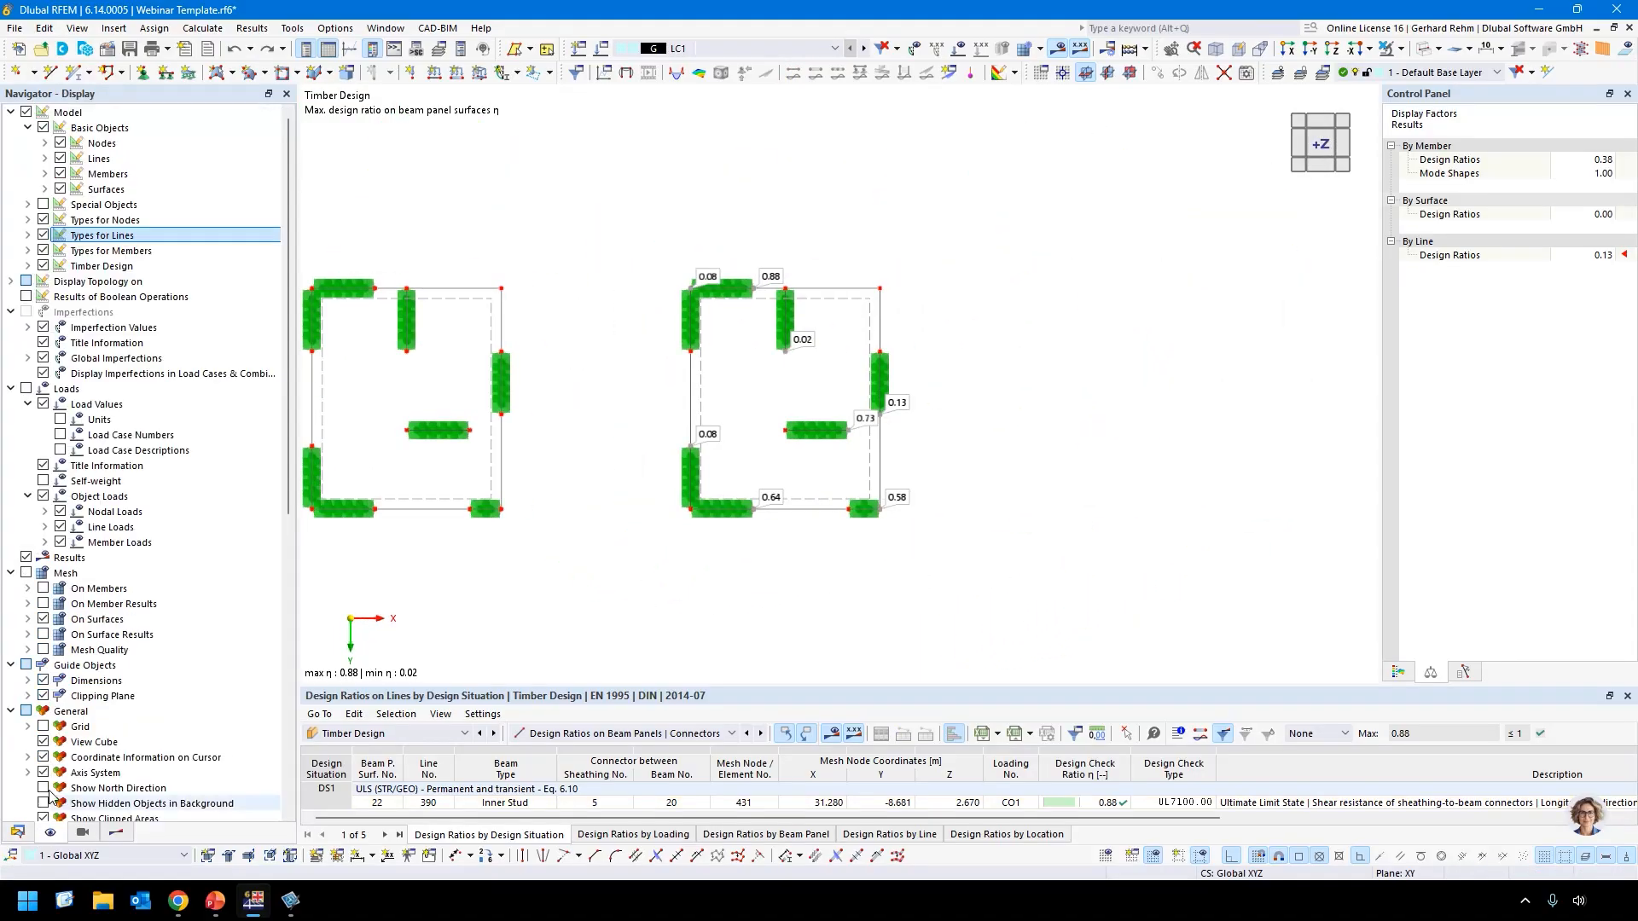
{"action": "left_click", "coordinate": [43, 236]}
Isolate the second building's beam panels with a window selection in the front elevation, leaving out the roof.
{"action": "key", "text": "ctrl+2"}
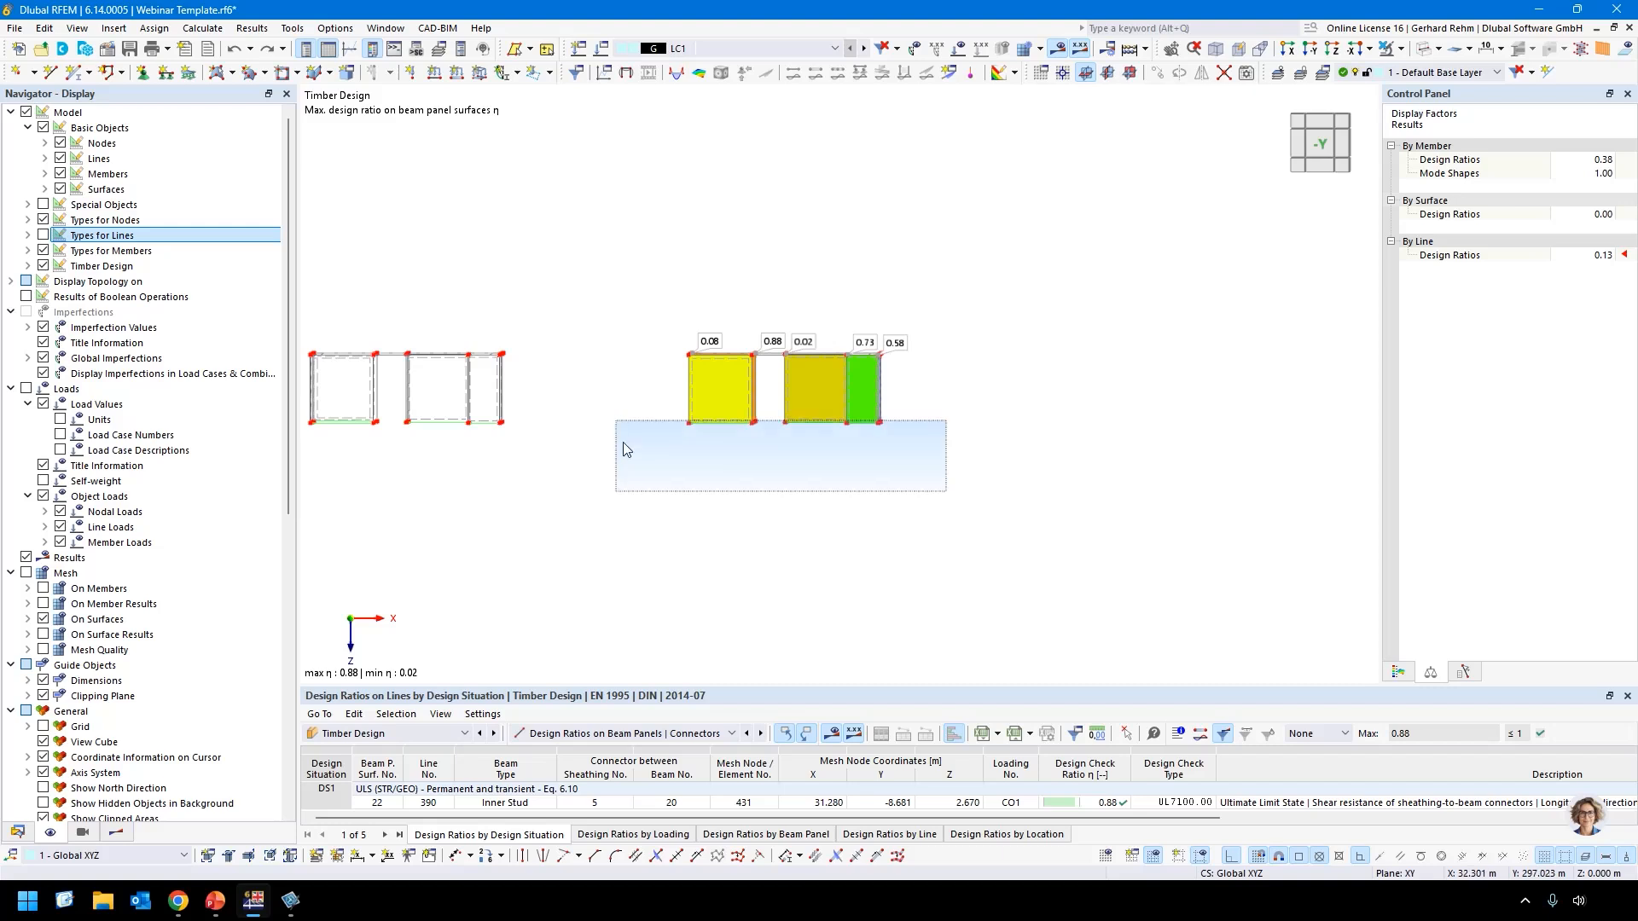
{"action": "left_click_drag", "start_coordinate": [980, 502], "coordinate": [643, 388]}
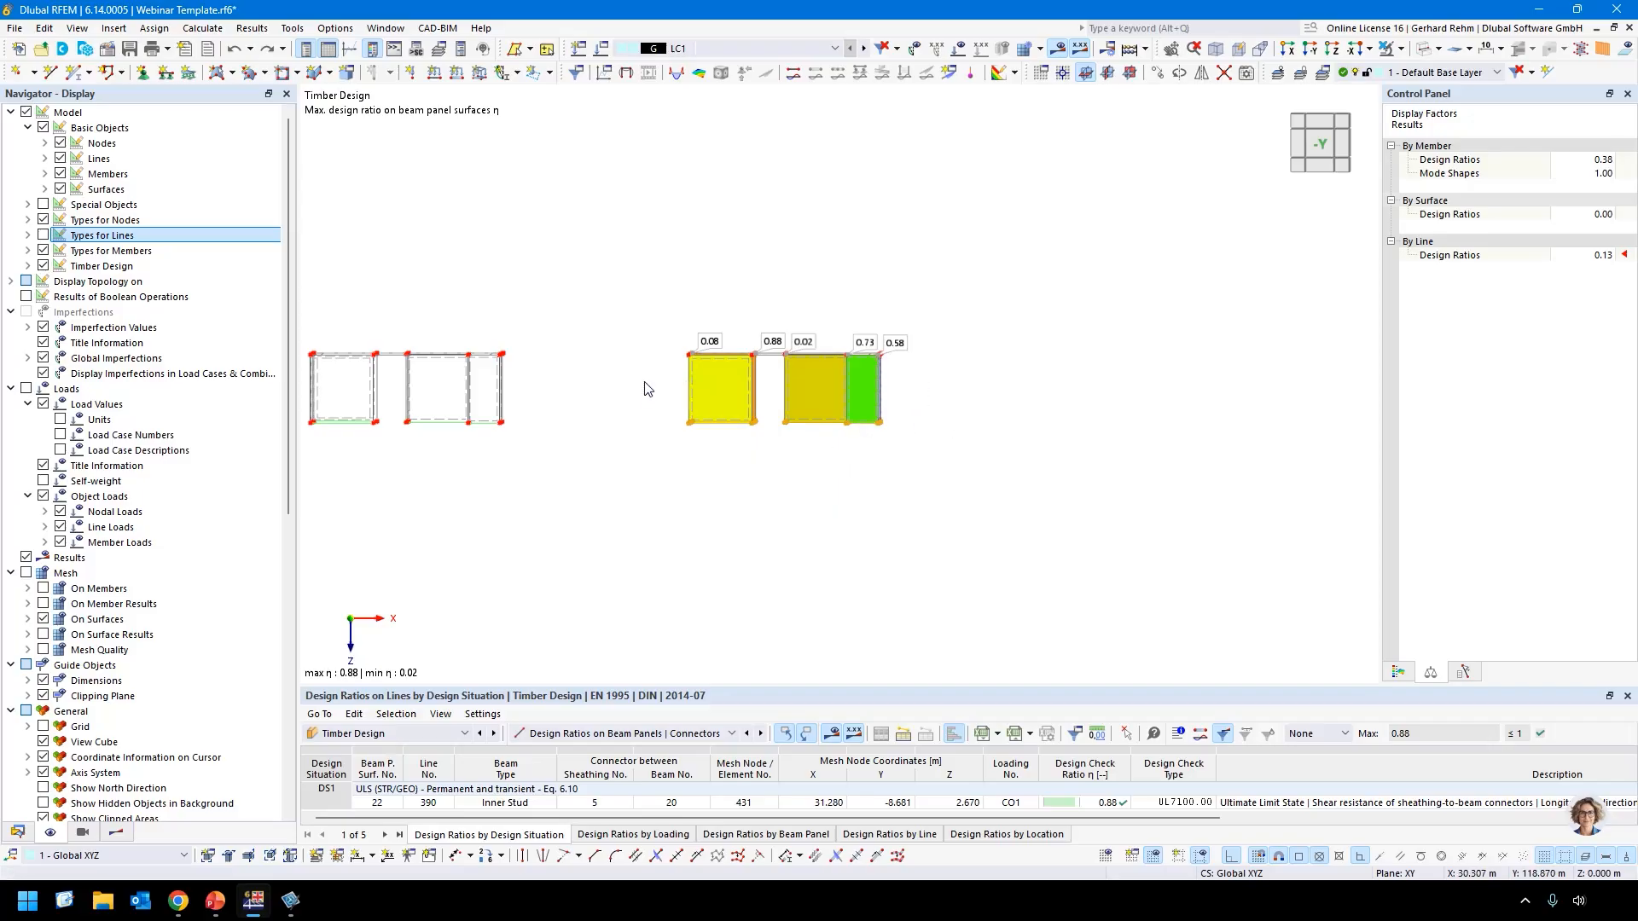
{"action": "left_click", "coordinate": [725, 386]}
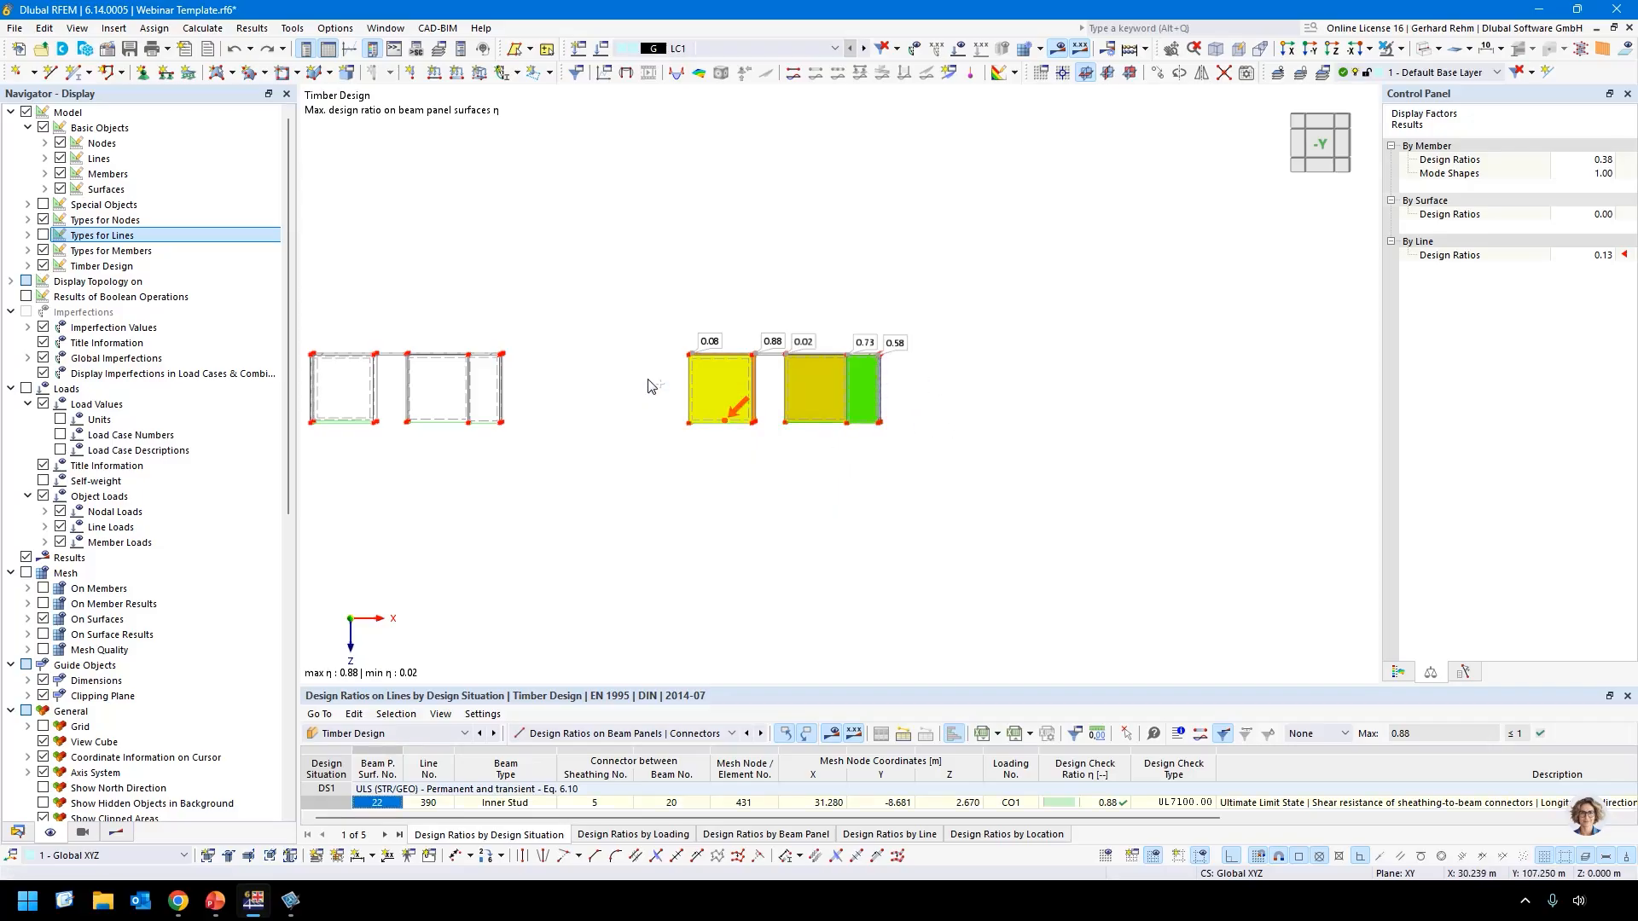
{"action": "scroll", "coordinate": [751, 375], "scroll_direction": "up", "scroll_amount": 3}
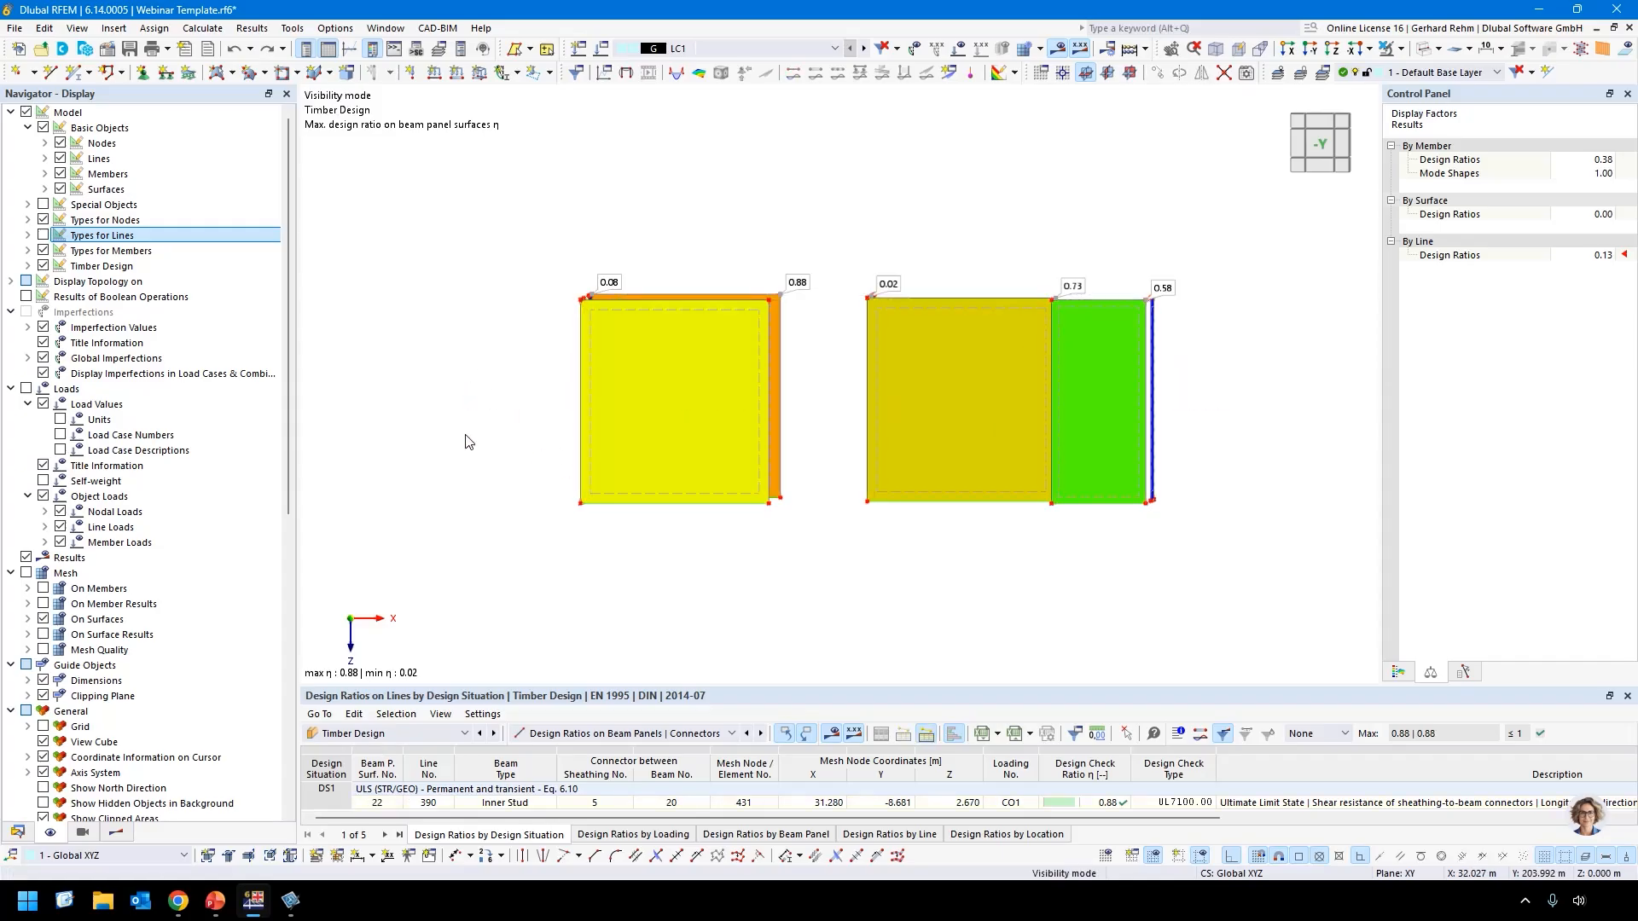
Hide the selected upper nodes of the isolated panels and show the design ratios in plan view.
{"action": "right_click", "coordinate": [1095, 301]}
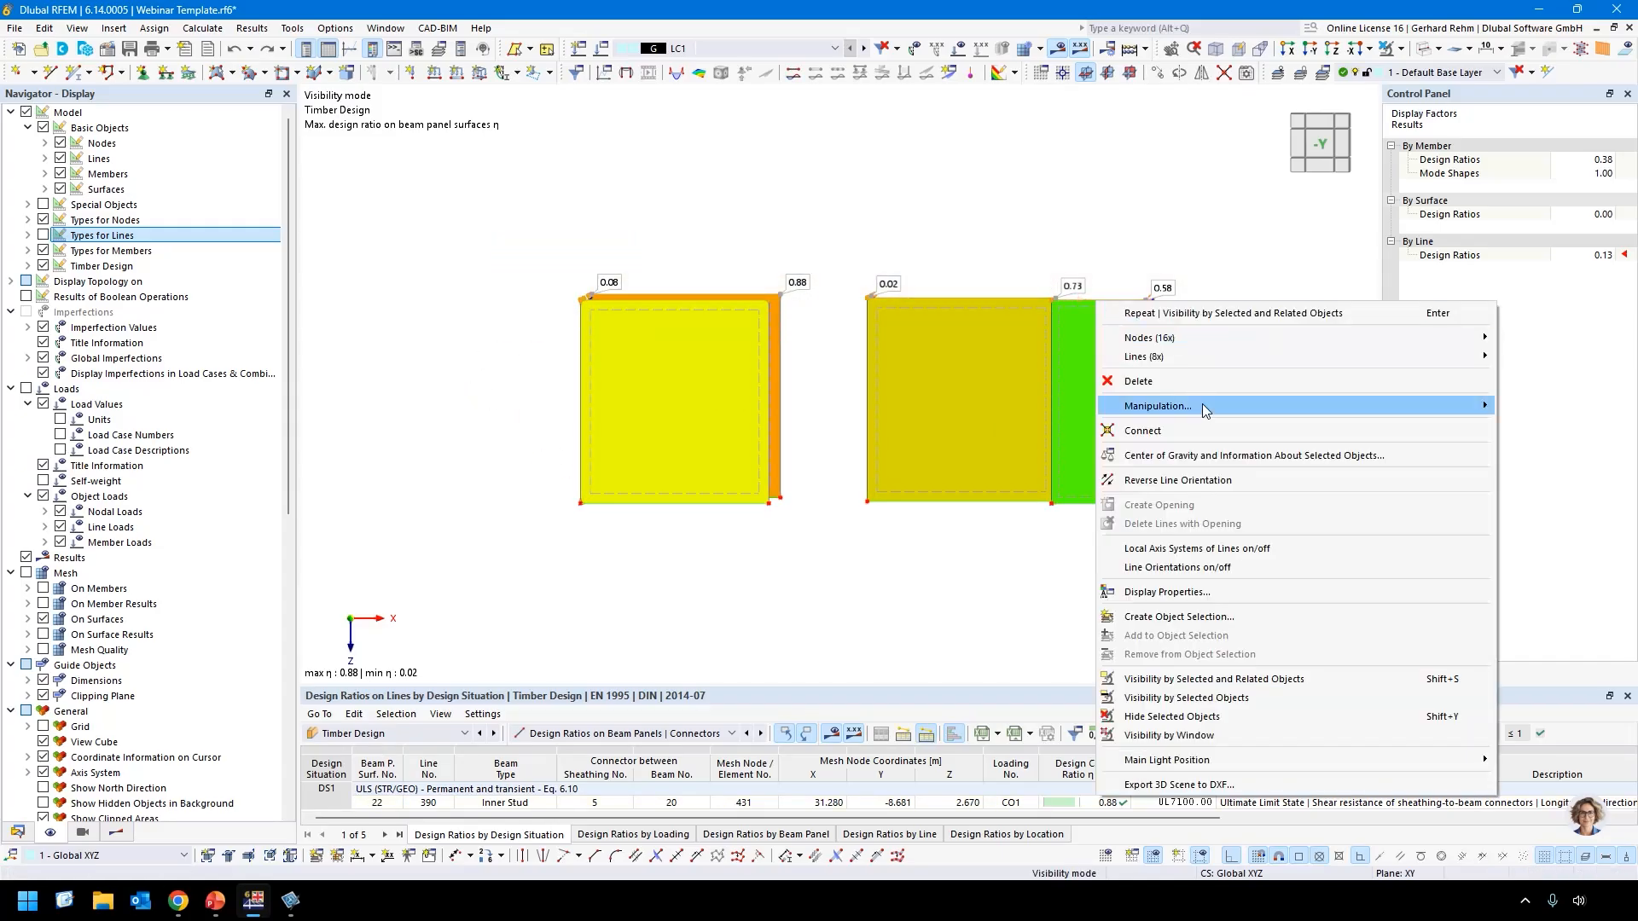
{"action": "left_click", "coordinate": [1156, 734]}
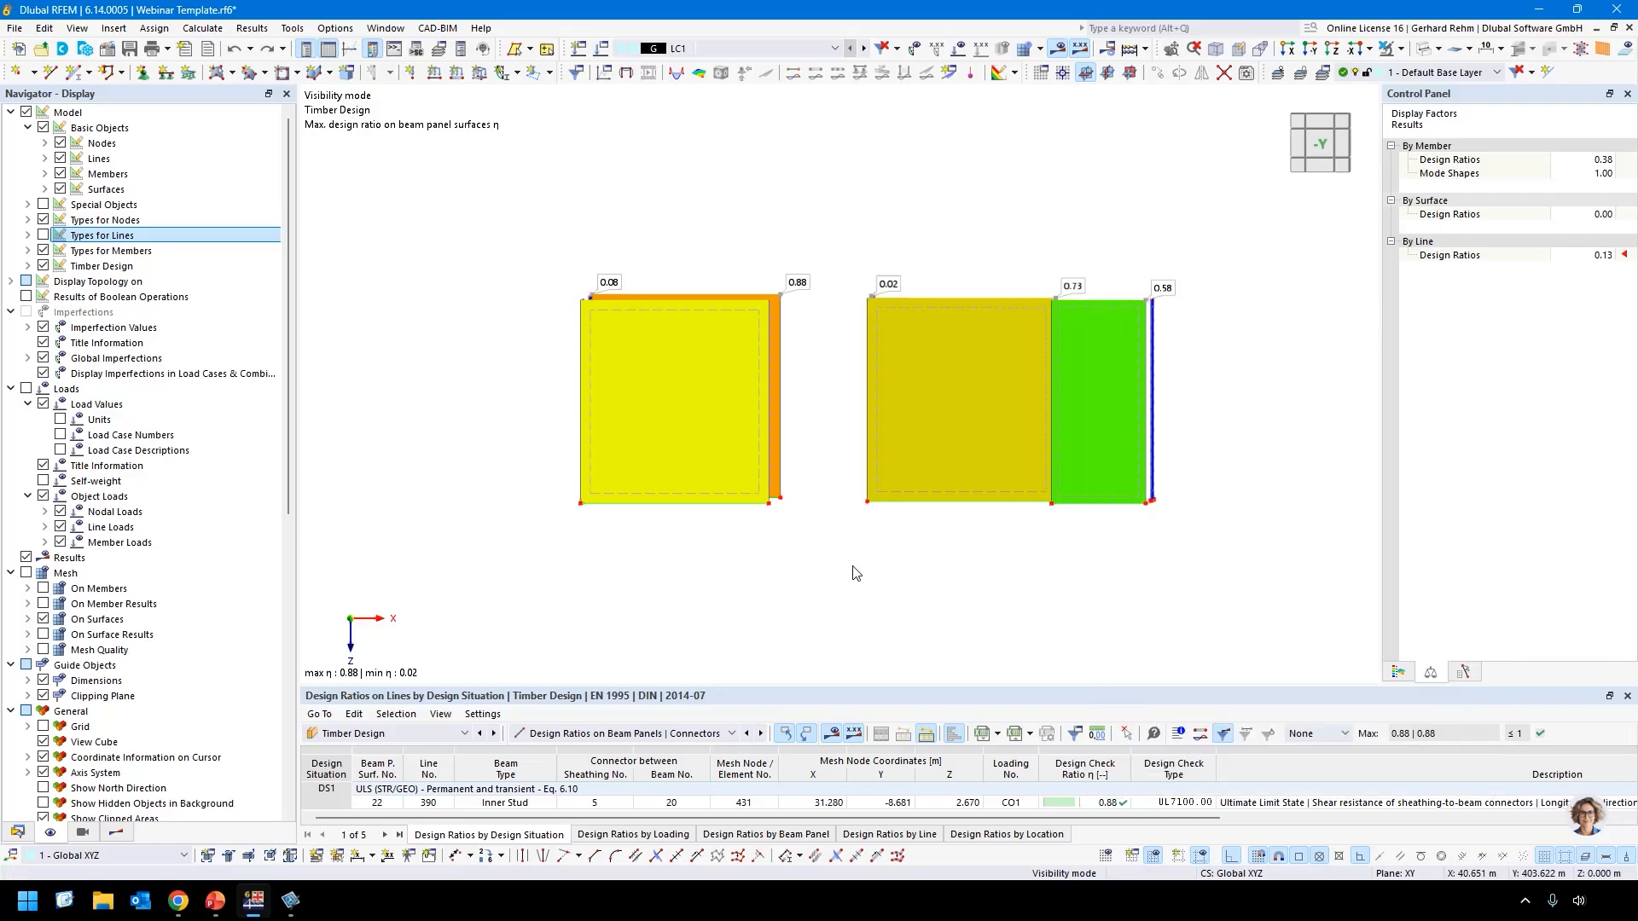
{"action": "key", "text": "ctrl+3"}
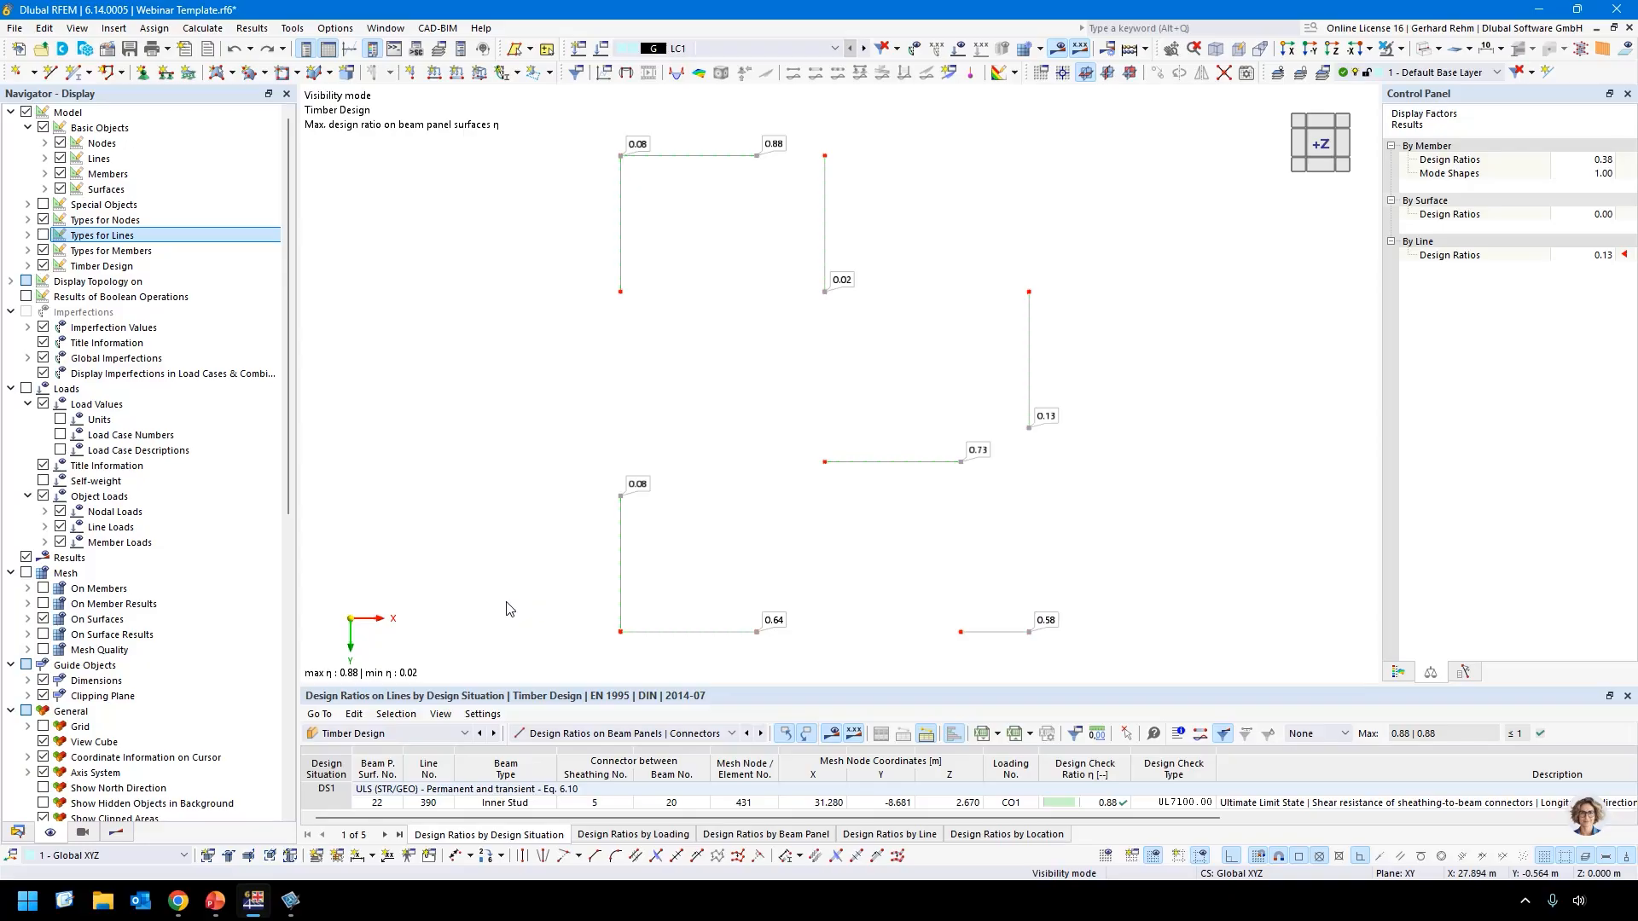
Capture the plan view of the panels with their design ratios as a screenshot and copy the image.
{"action": "key", "text": "Print"}
{"action": "left_click_drag", "start_coordinate": [589, 660], "coordinate": [1149, 103]}
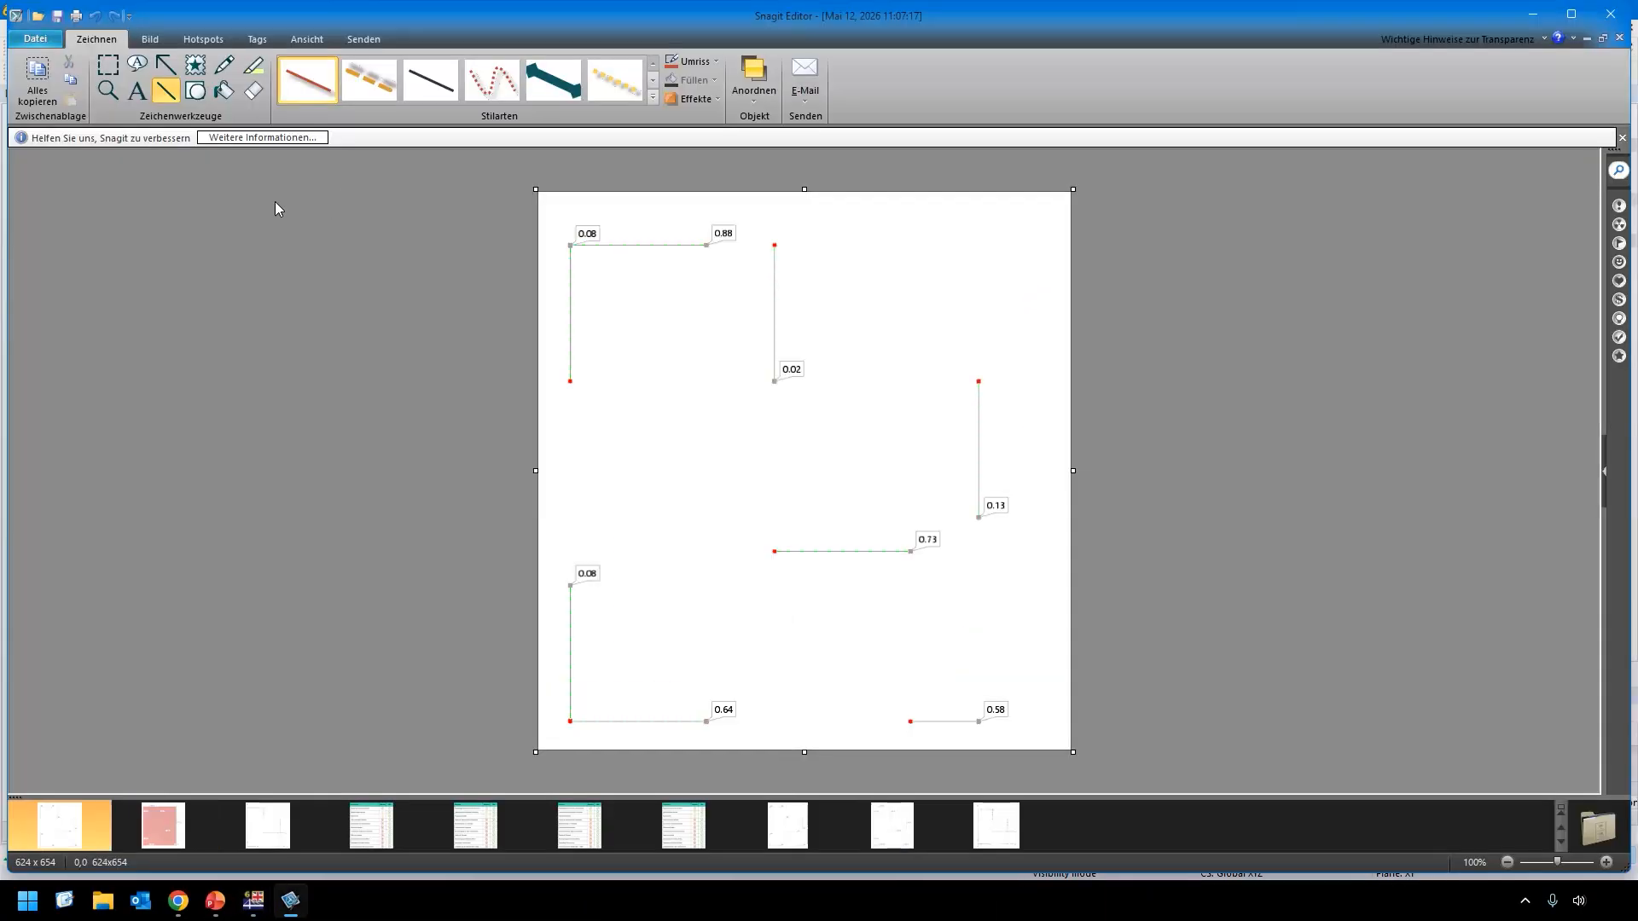
{"action": "left_click", "coordinate": [43, 72]}
Switch to PowerPoint, paste the capture beside the hand-calculated plan on the Design ratios slide, enlarge it and start the slide show.
{"action": "mouse_move", "coordinate": [215, 899]}
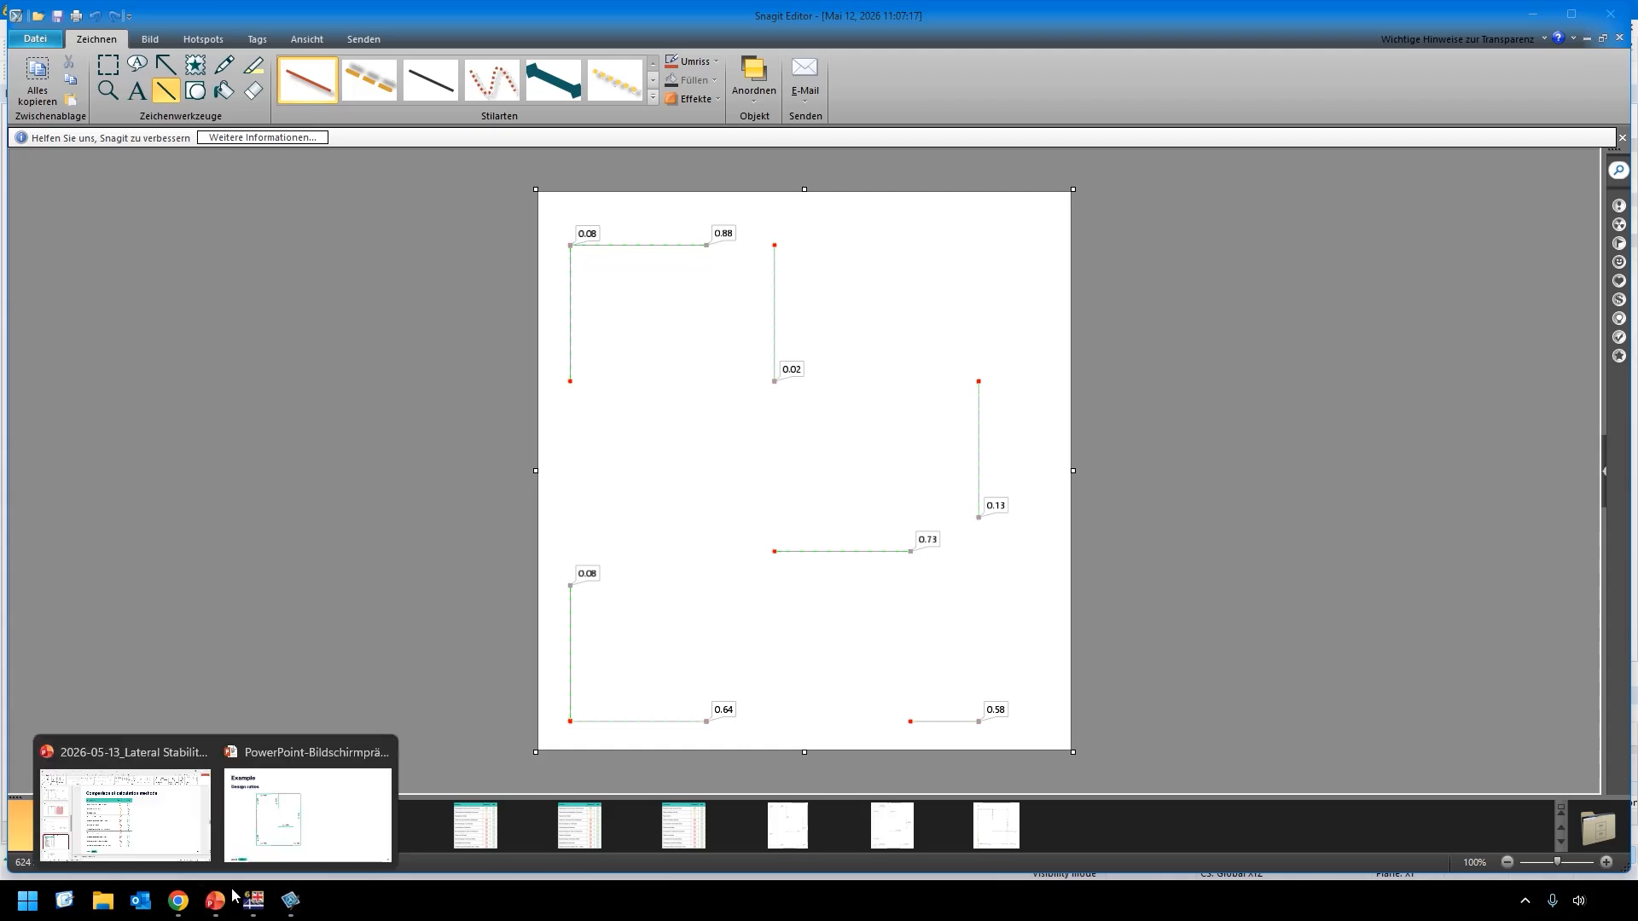
{"action": "left_click", "coordinate": [316, 810]}
{"action": "key", "text": "Escape"}
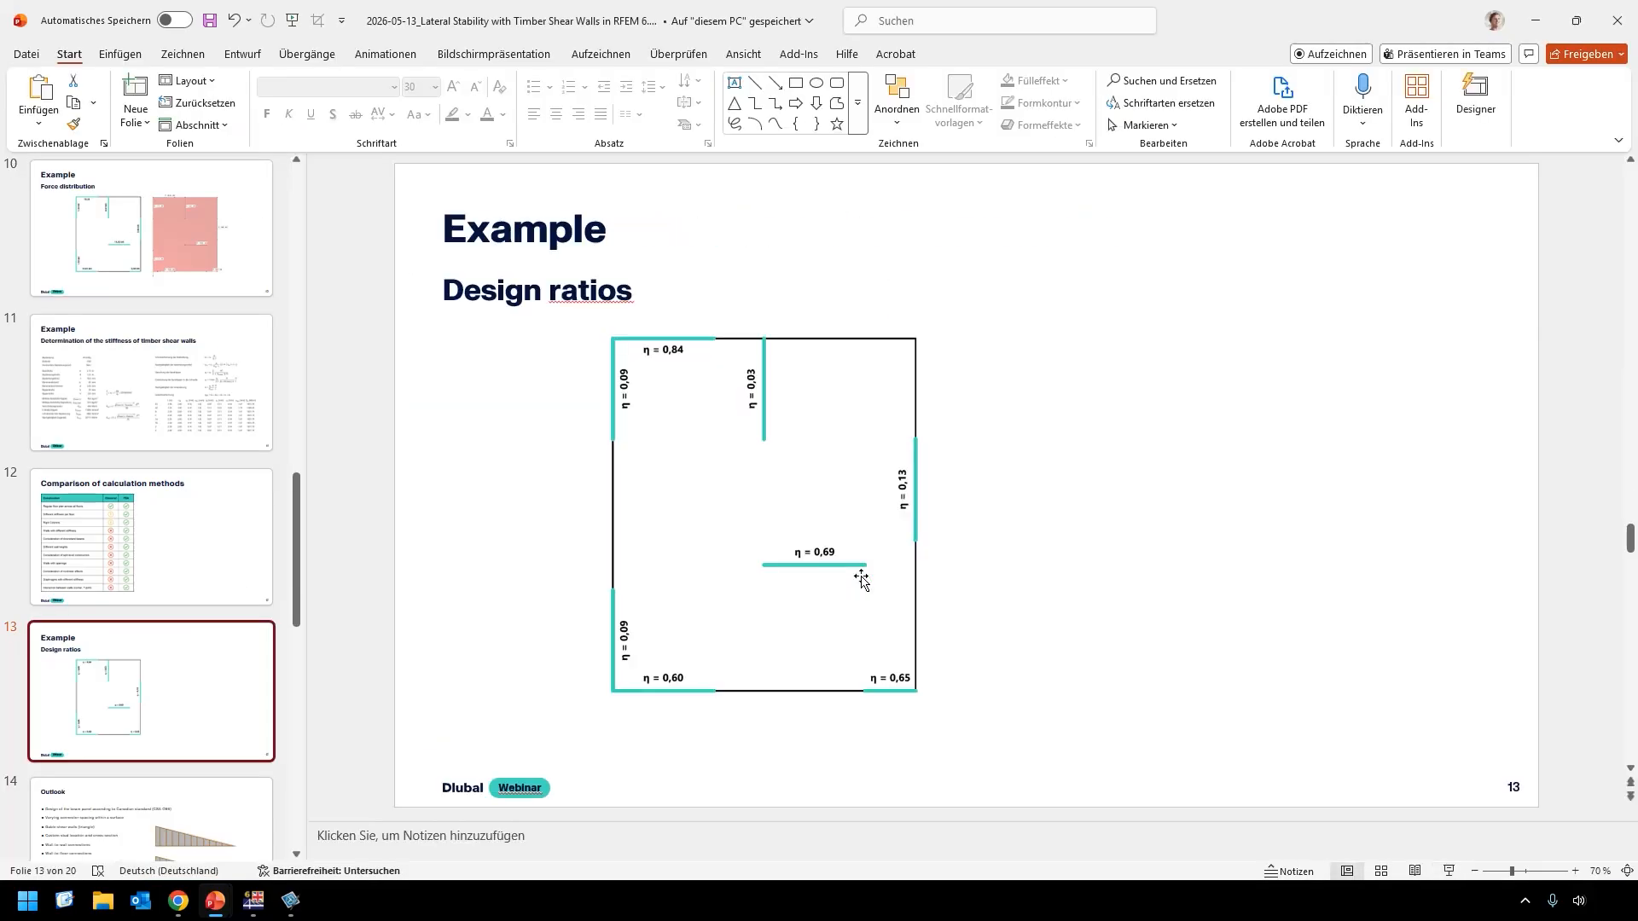
{"action": "key", "text": "ctrl+v"}
{"action": "left_click_drag", "start_coordinate": [1005, 479], "coordinate": [1180, 488]}
{"action": "left_click_drag", "start_coordinate": [1329, 691], "coordinate": [1350, 713]}
{"action": "left_click", "coordinate": [1452, 874]}
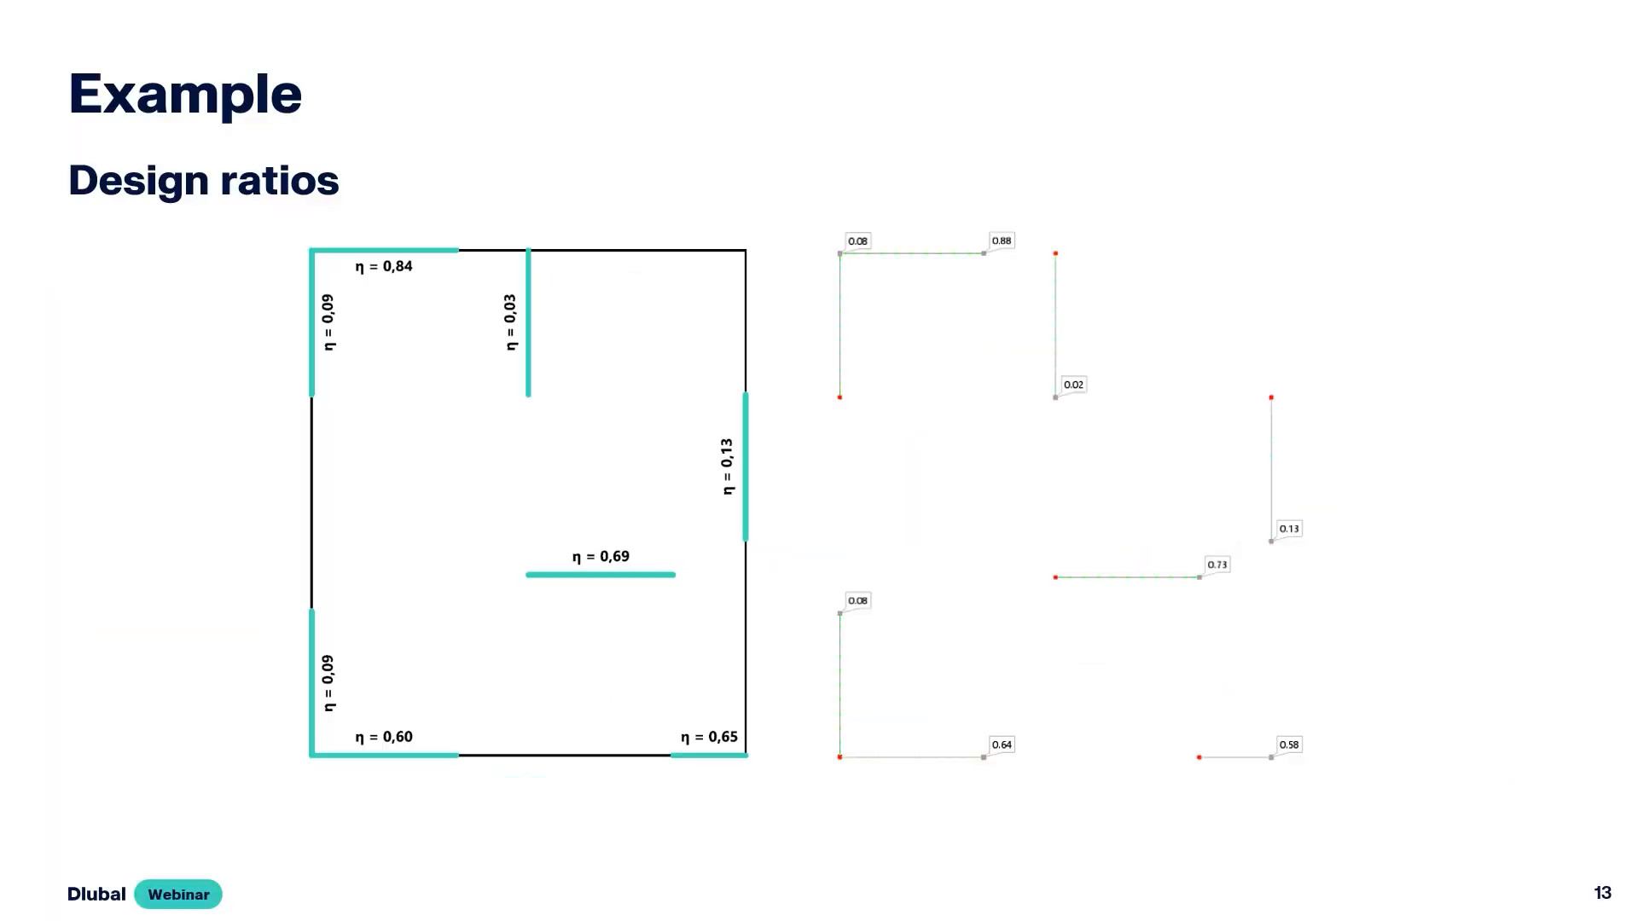
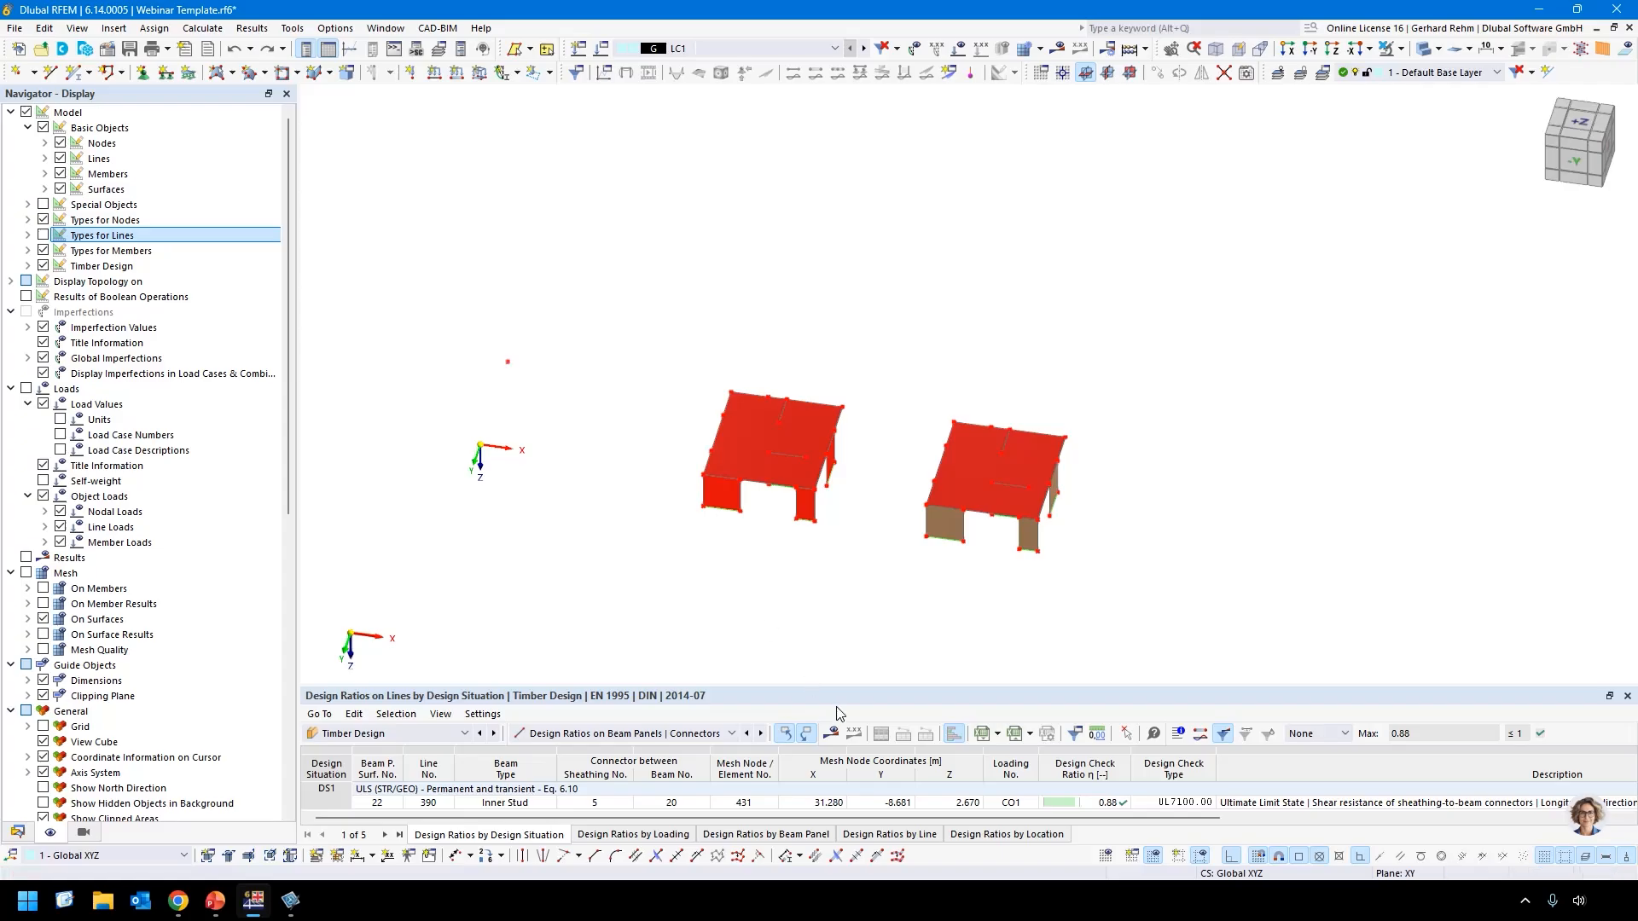
Delete the first building and the isolated node beside it, accepting the deletion of all results and the mesh.
{"action": "scroll", "coordinate": [841, 592], "scroll_direction": "up", "scroll_amount": 3}
{"action": "scroll", "coordinate": [842, 588], "scroll_direction": "down", "scroll_amount": 3}
{"action": "left_click_drag", "start_coordinate": [856, 579], "coordinate": [413, 169]}
{"action": "key", "text": "Delete"}
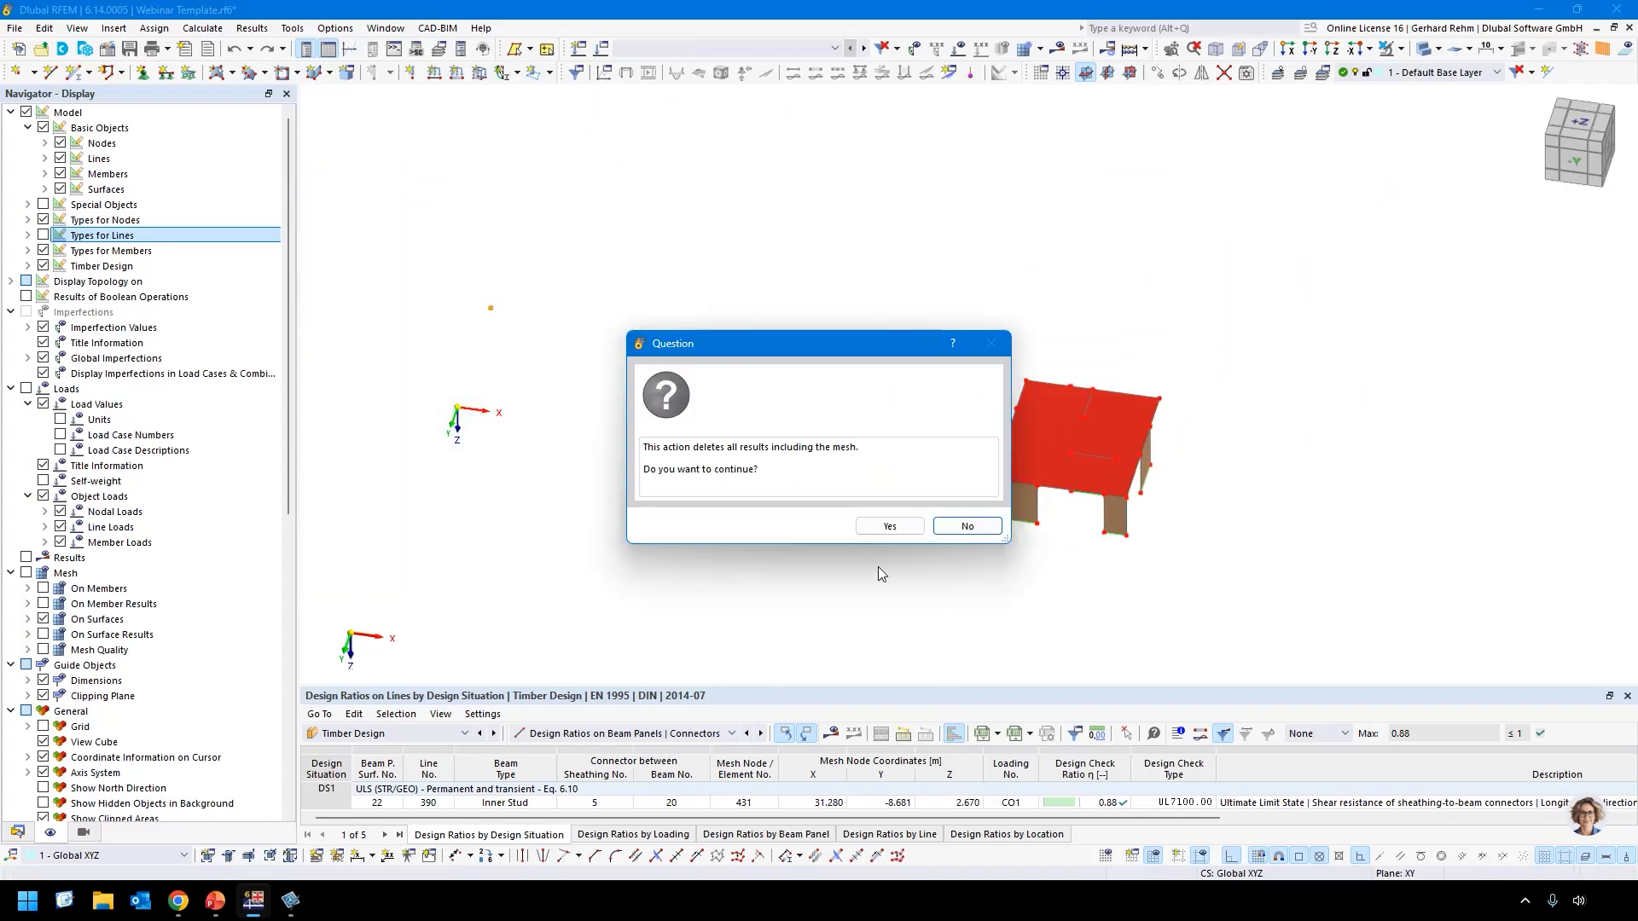
{"action": "left_click", "coordinate": [889, 528]}
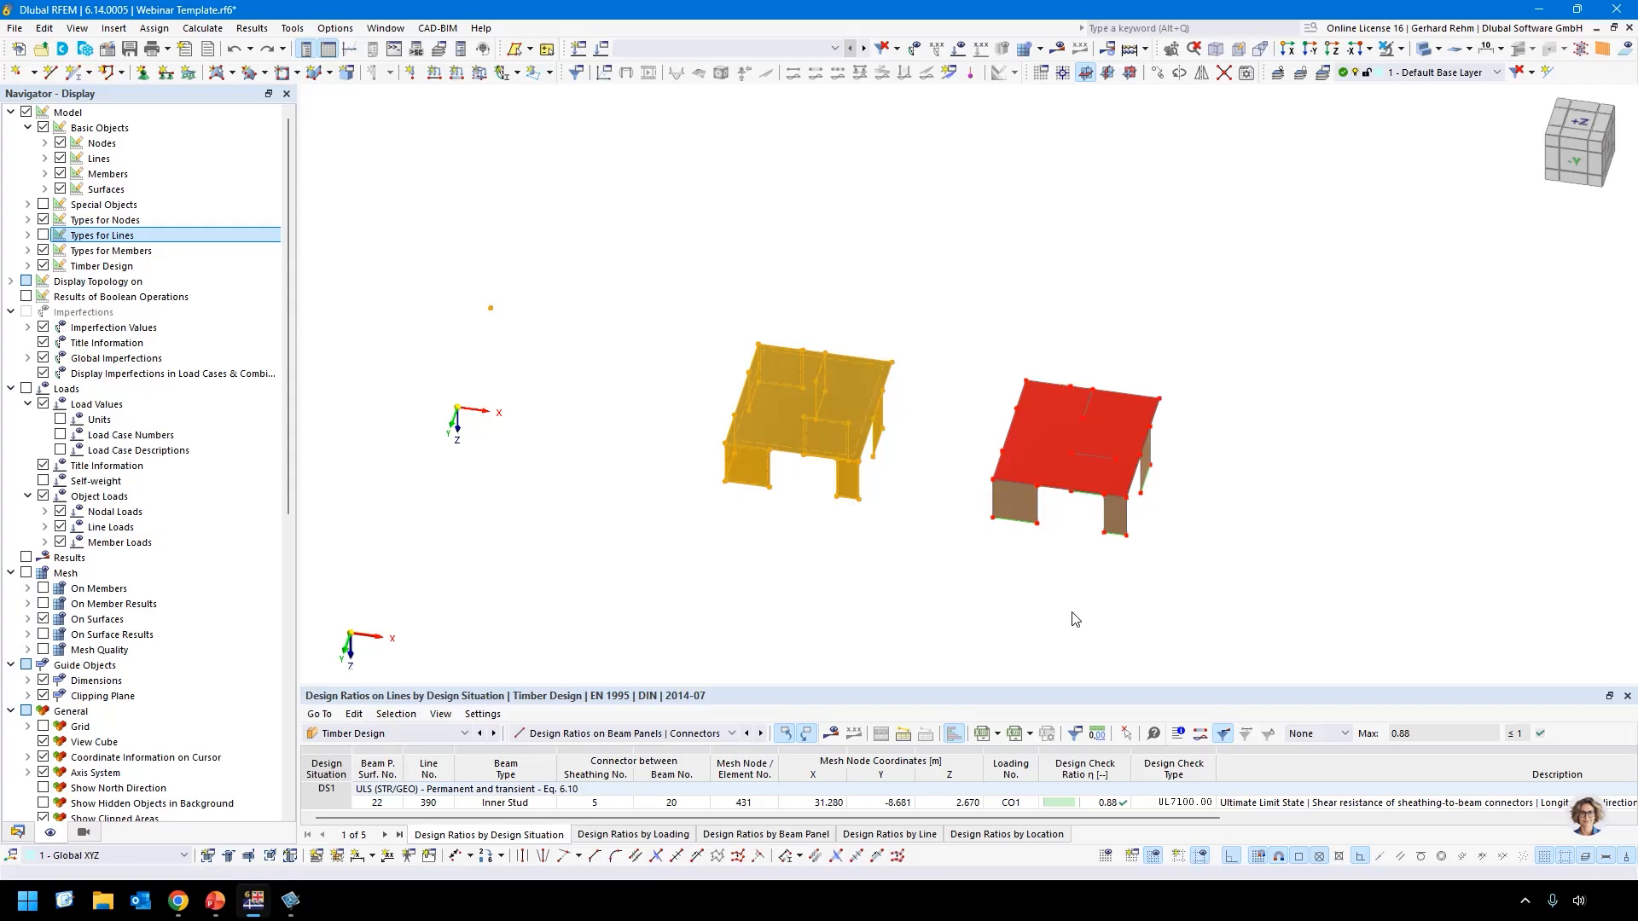
Display the LC1 loads and copy the remaining building together with its line load.
{"action": "left_click", "coordinate": [958, 48]}
{"action": "left_click", "coordinate": [981, 48]}
{"action": "scroll", "coordinate": [653, 482], "scroll_direction": "down", "scroll_amount": 3}
{"action": "left_click_drag", "start_coordinate": [903, 530], "coordinate": [536, 217]}
{"action": "key", "text": "ctrl+c"}
{"action": "key", "text": "ctrl+v"}
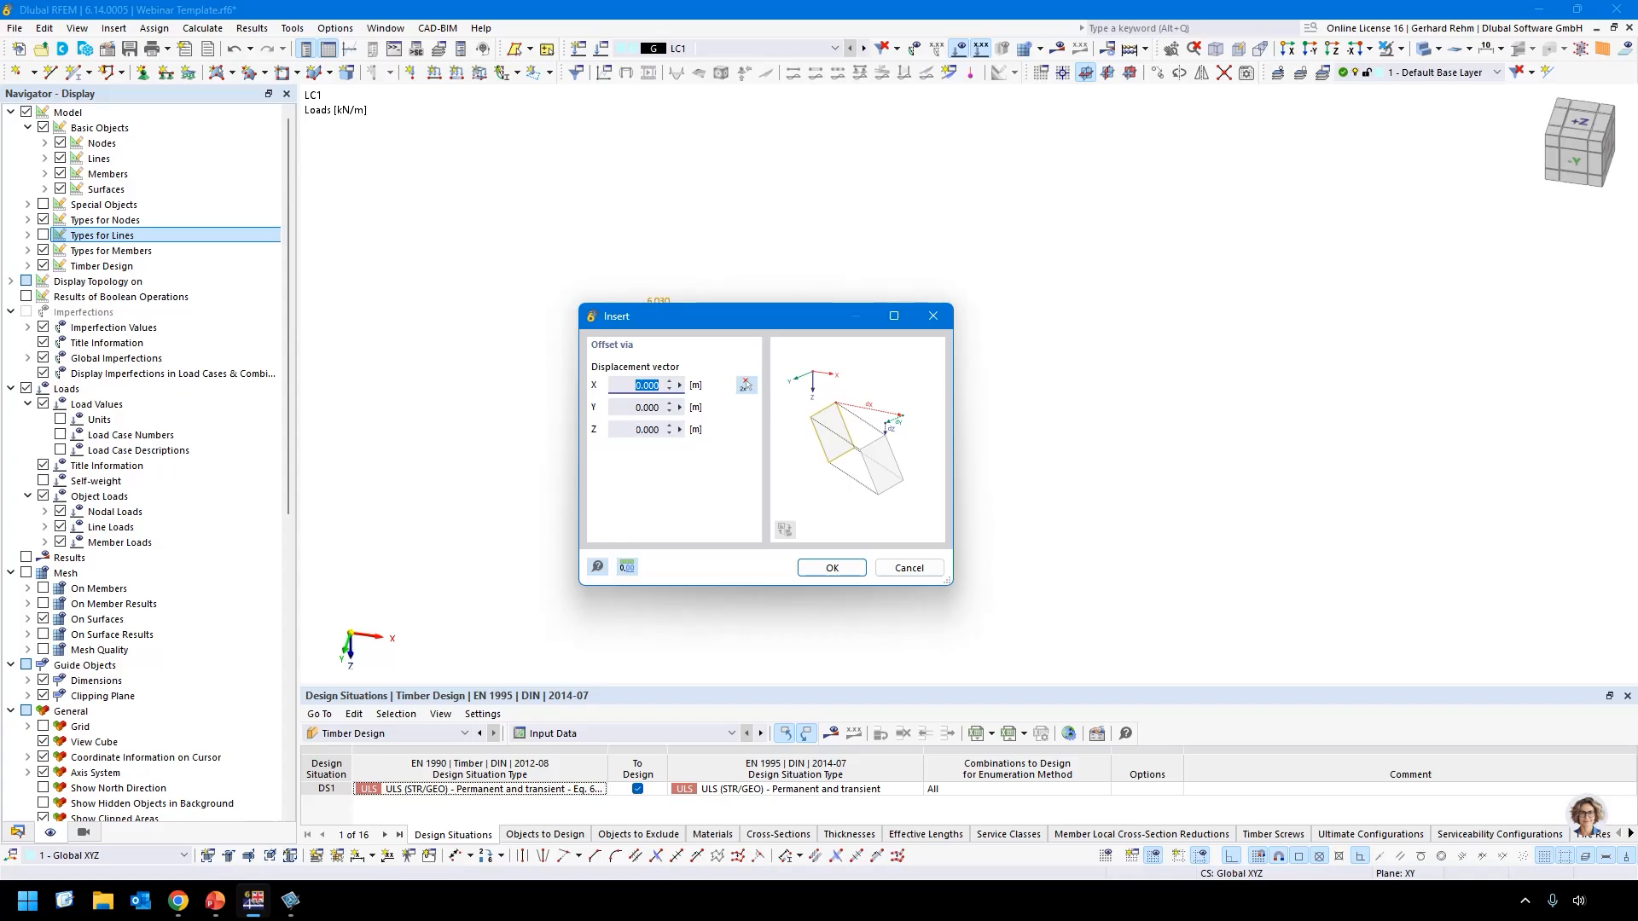
Insert the building copy with a displacement of 15 m in X.
{"action": "left_click_drag", "start_coordinate": [652, 319], "coordinate": [391, 160]}
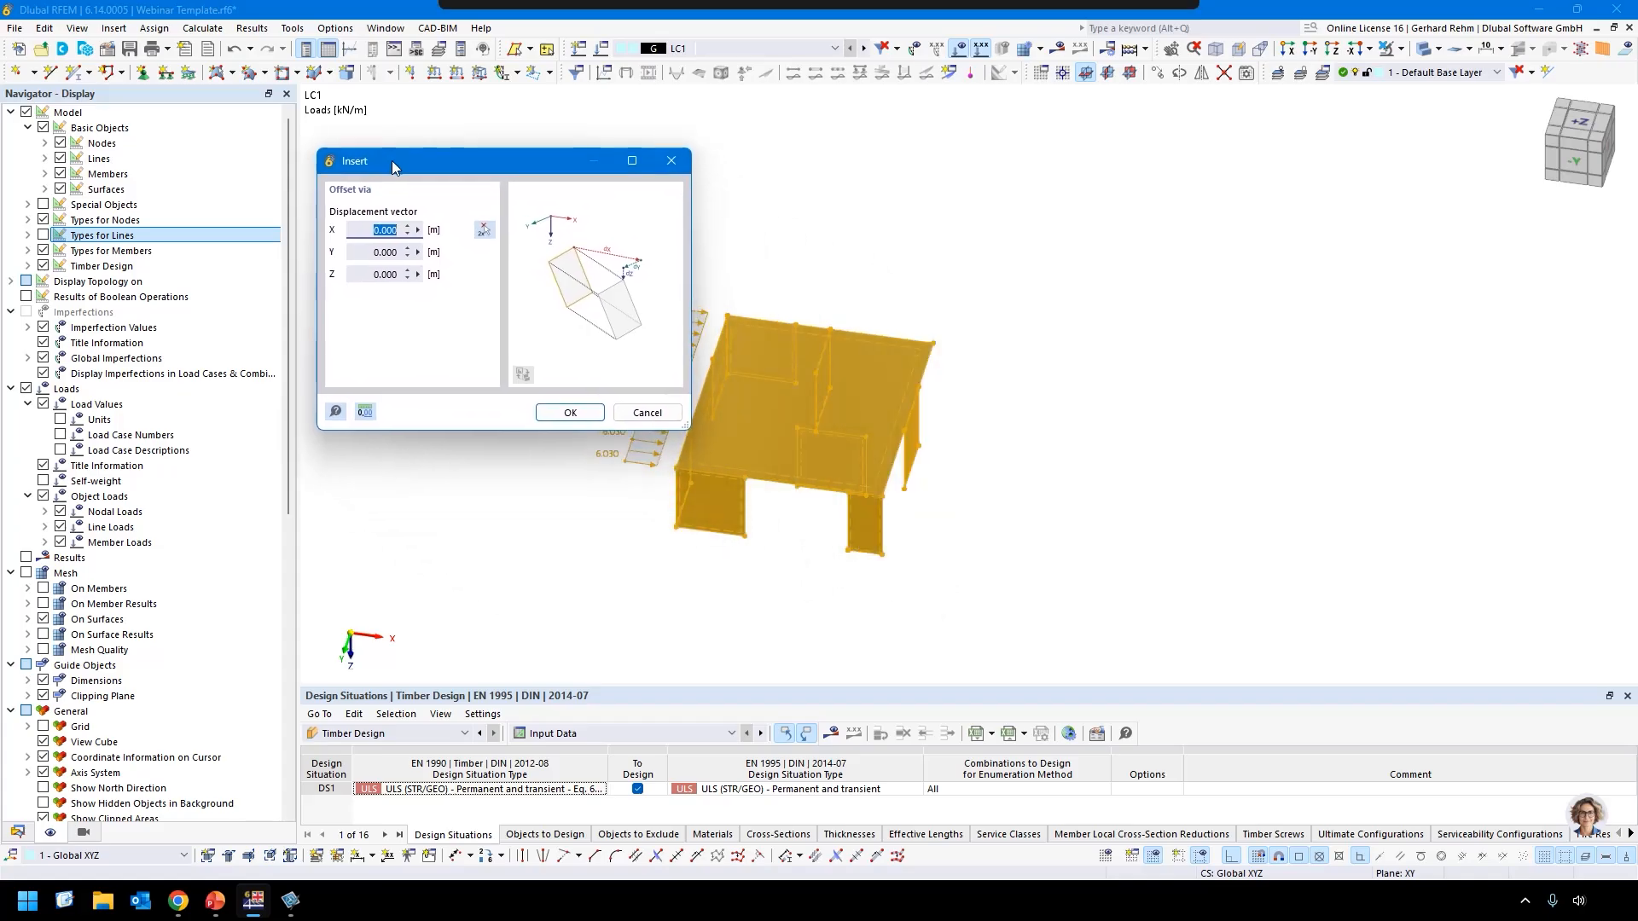
{"action": "key", "text": "Tab"}
{"action": "key", "text": "Tab"}
{"action": "key", "text": "Tab"}
{"action": "key", "text": "Tab"}
{"action": "key", "text": "Tab"}
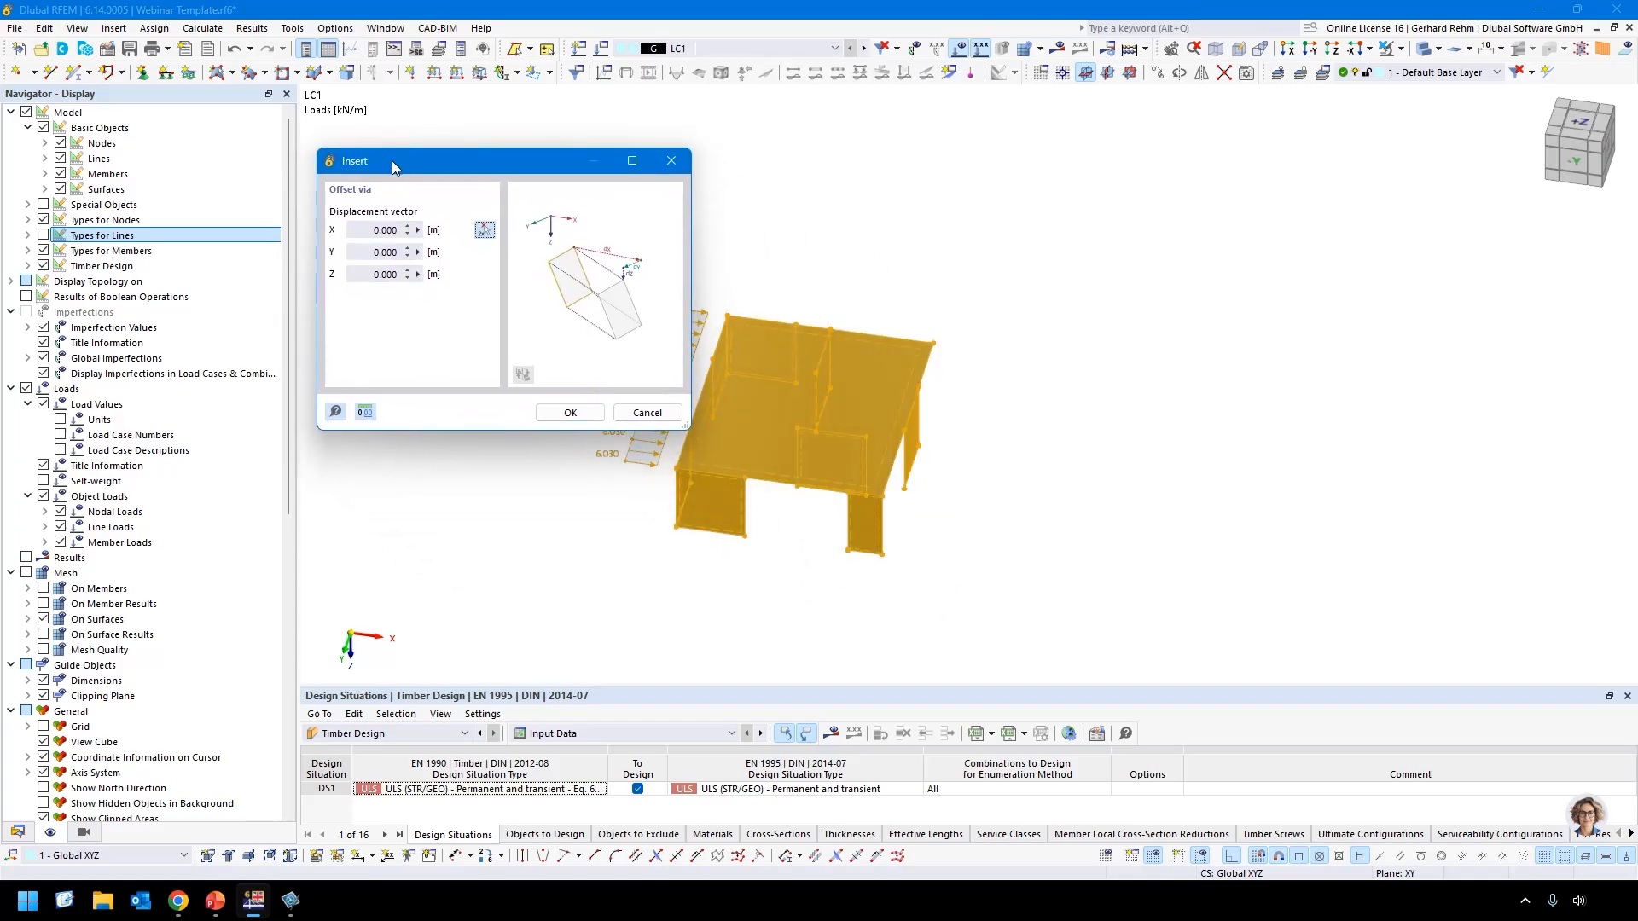
{"action": "left_click", "coordinate": [382, 229]}
{"action": "type", "text": "15"}
{"action": "key", "text": "Return"}
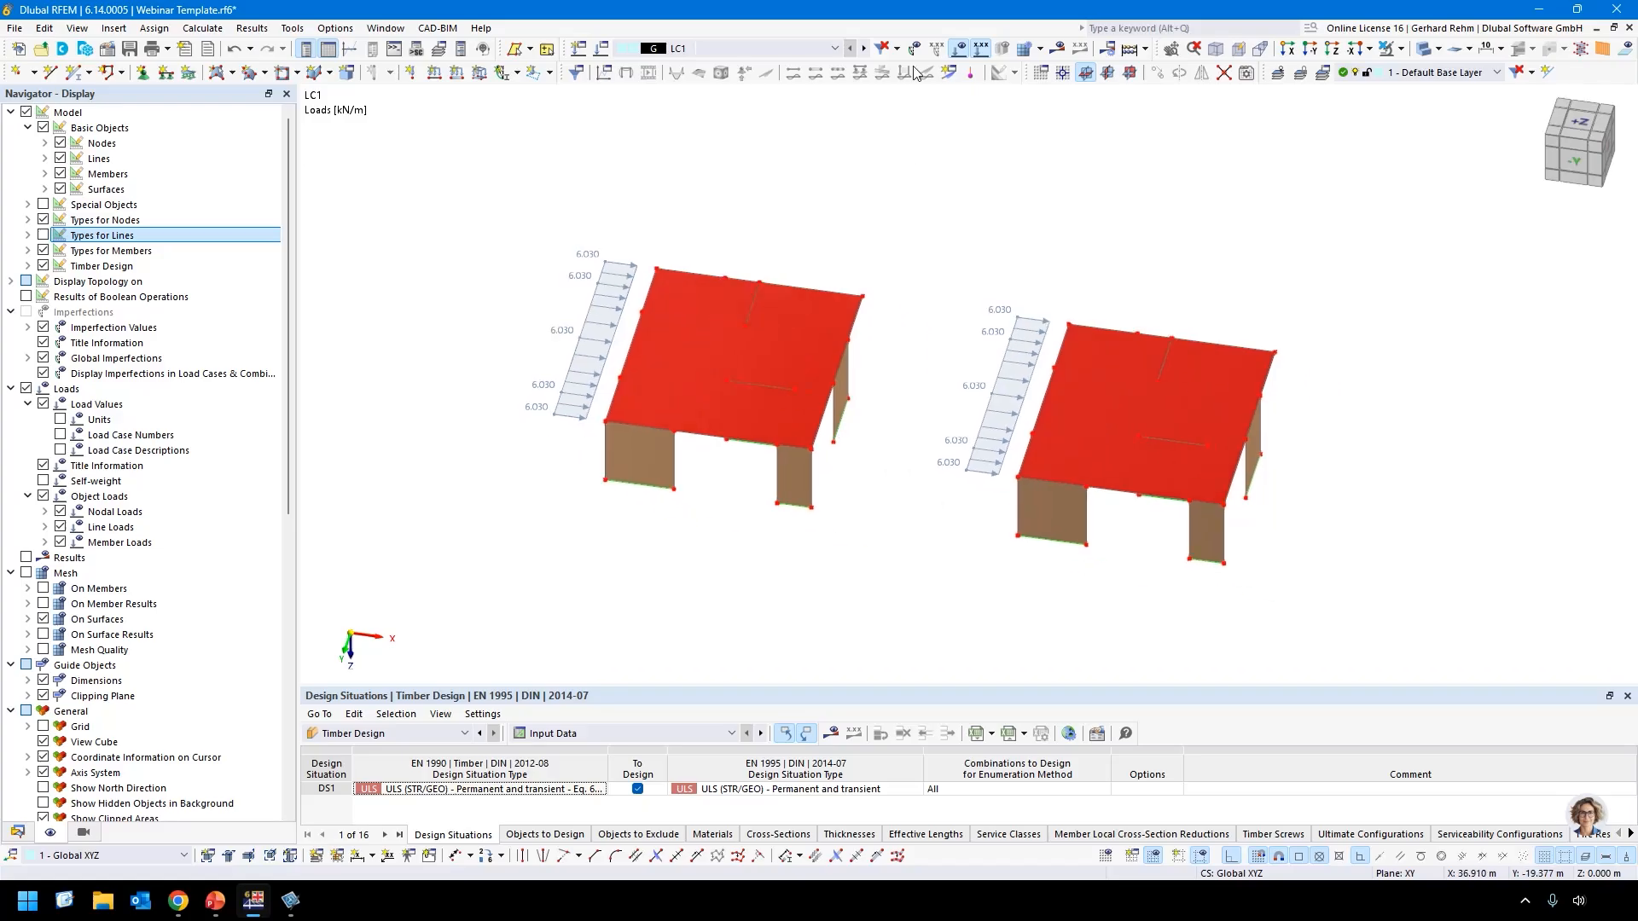
Hide the loads and show both buildings from a low front angle with nothing selected.
{"action": "left_click", "coordinate": [955, 50]}
{"action": "scroll", "coordinate": [1051, 504], "scroll_direction": "up", "scroll_amount": 2}
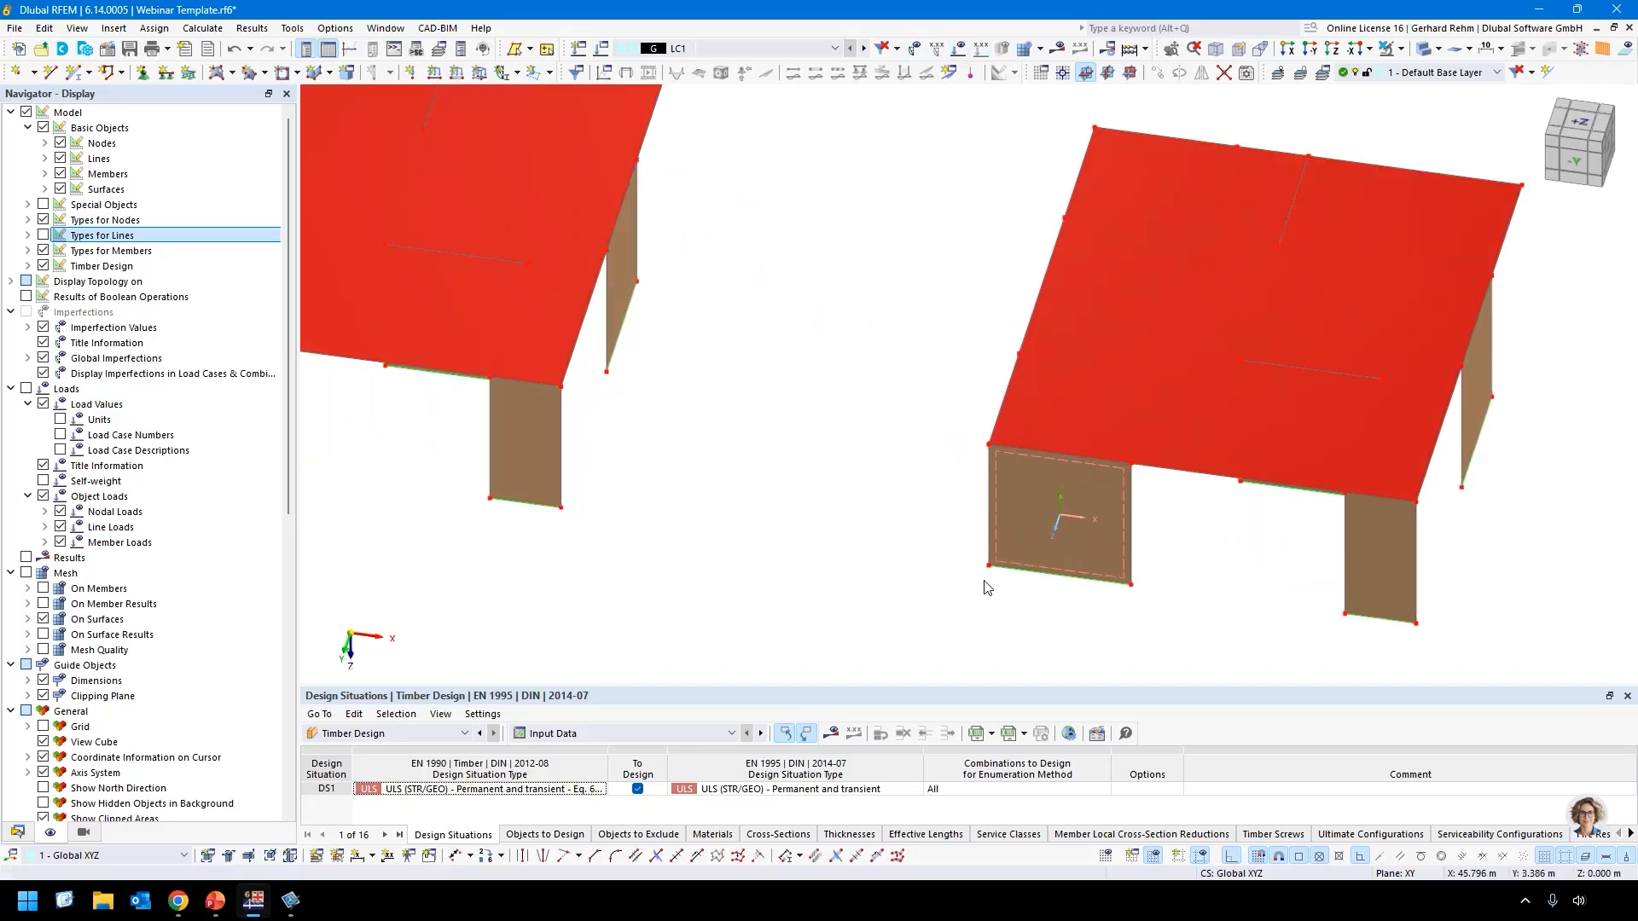
{"action": "scroll", "coordinate": [984, 580], "scroll_direction": "down", "scroll_amount": 1}
{"action": "middle_click_drag", "start_coordinate": [963, 587], "coordinate": [1046, 418], "text": "ctrl"}
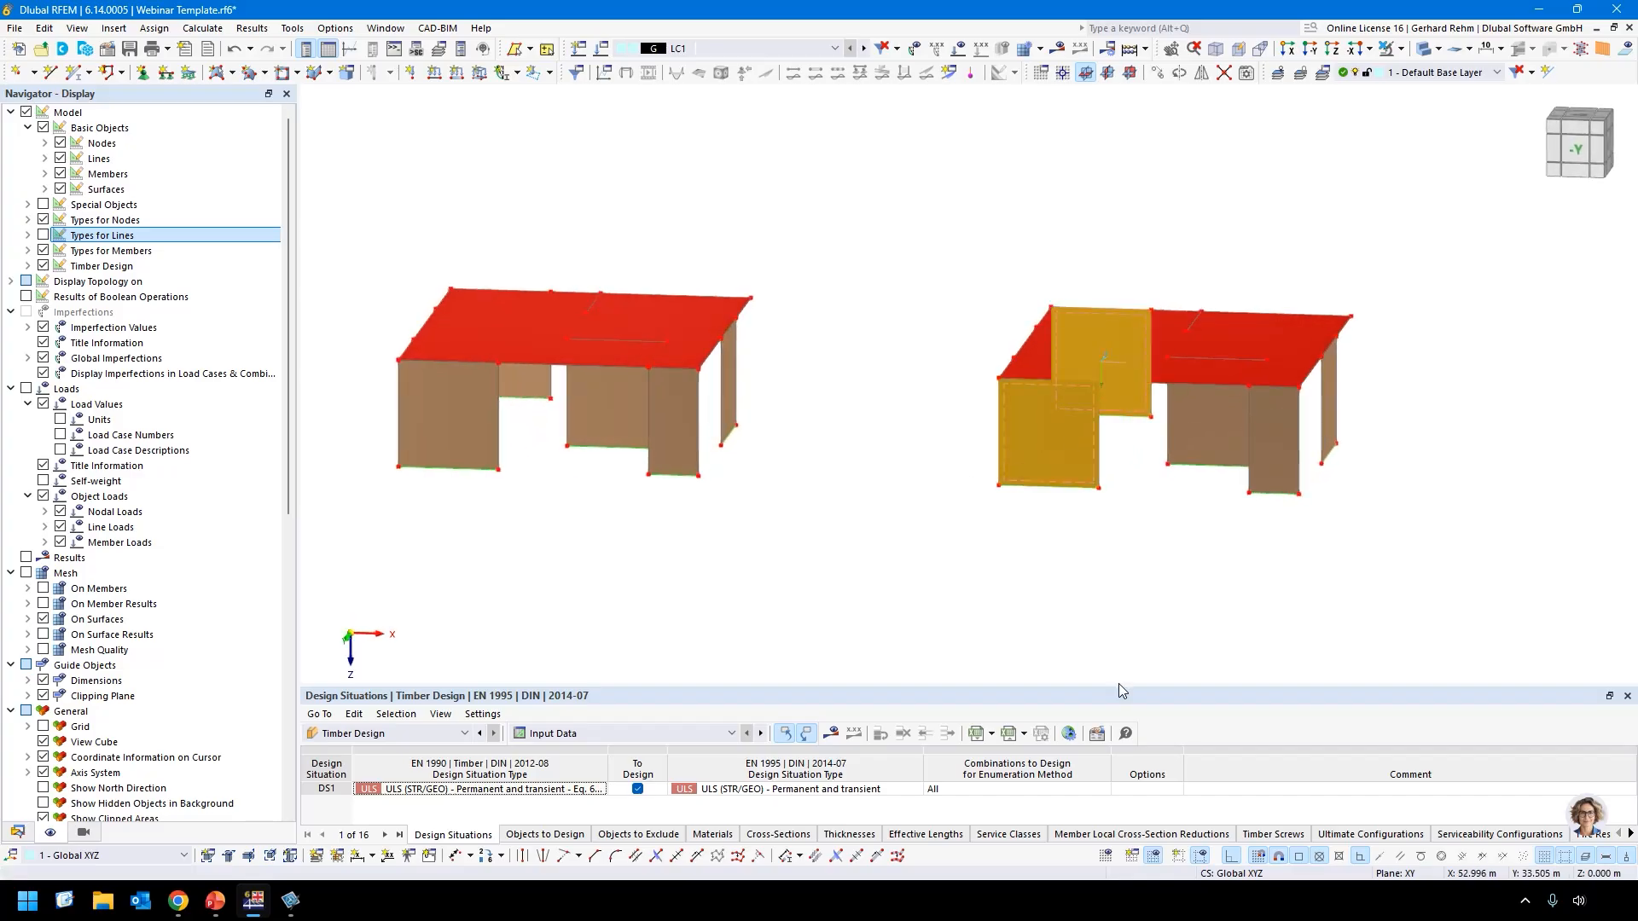
{"action": "left_click", "coordinate": [1098, 647]}
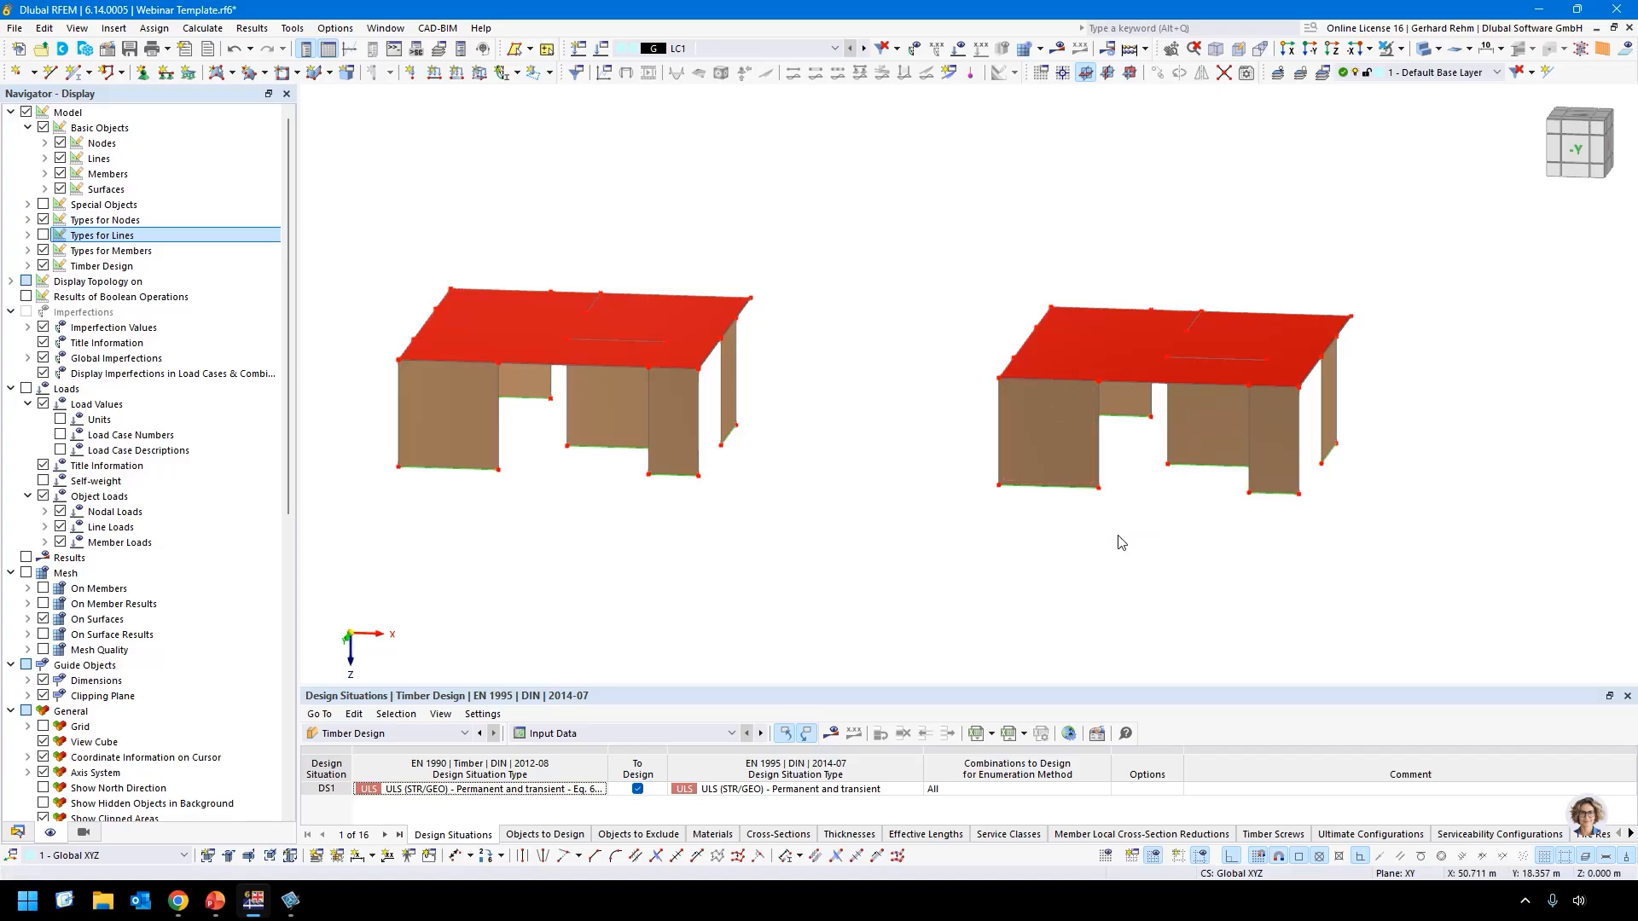
Place the work plane origin at the lower inner corner of the copy's front wall, show the grid and use the XZ plane.
{"action": "left_click", "coordinate": [1424, 48]}
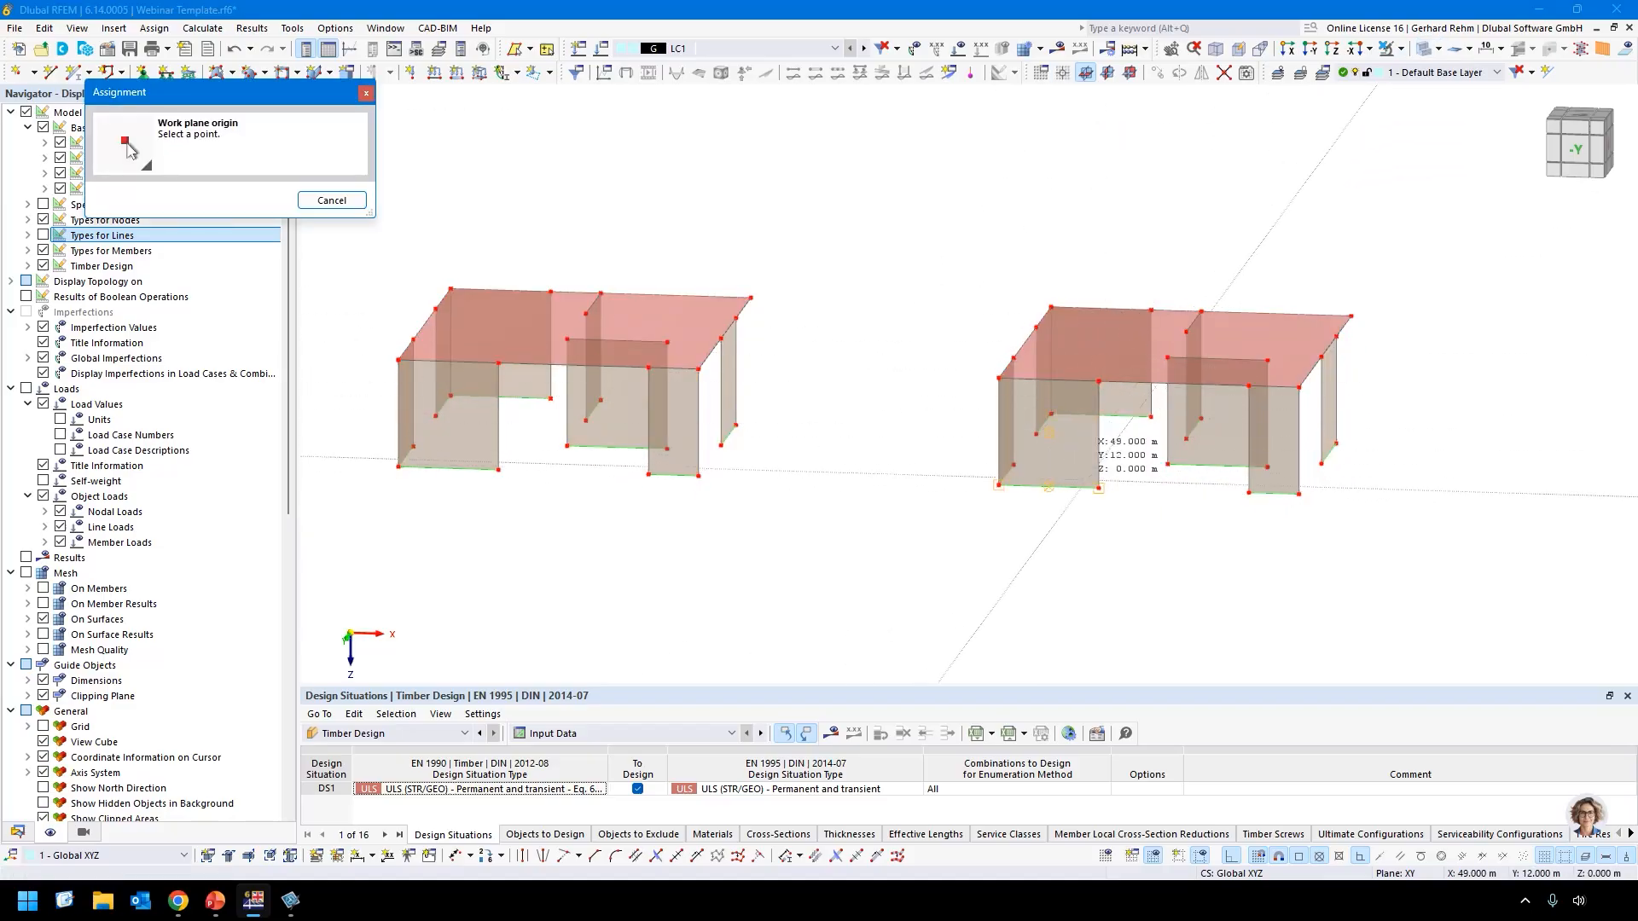
{"action": "left_click", "coordinate": [1048, 487]}
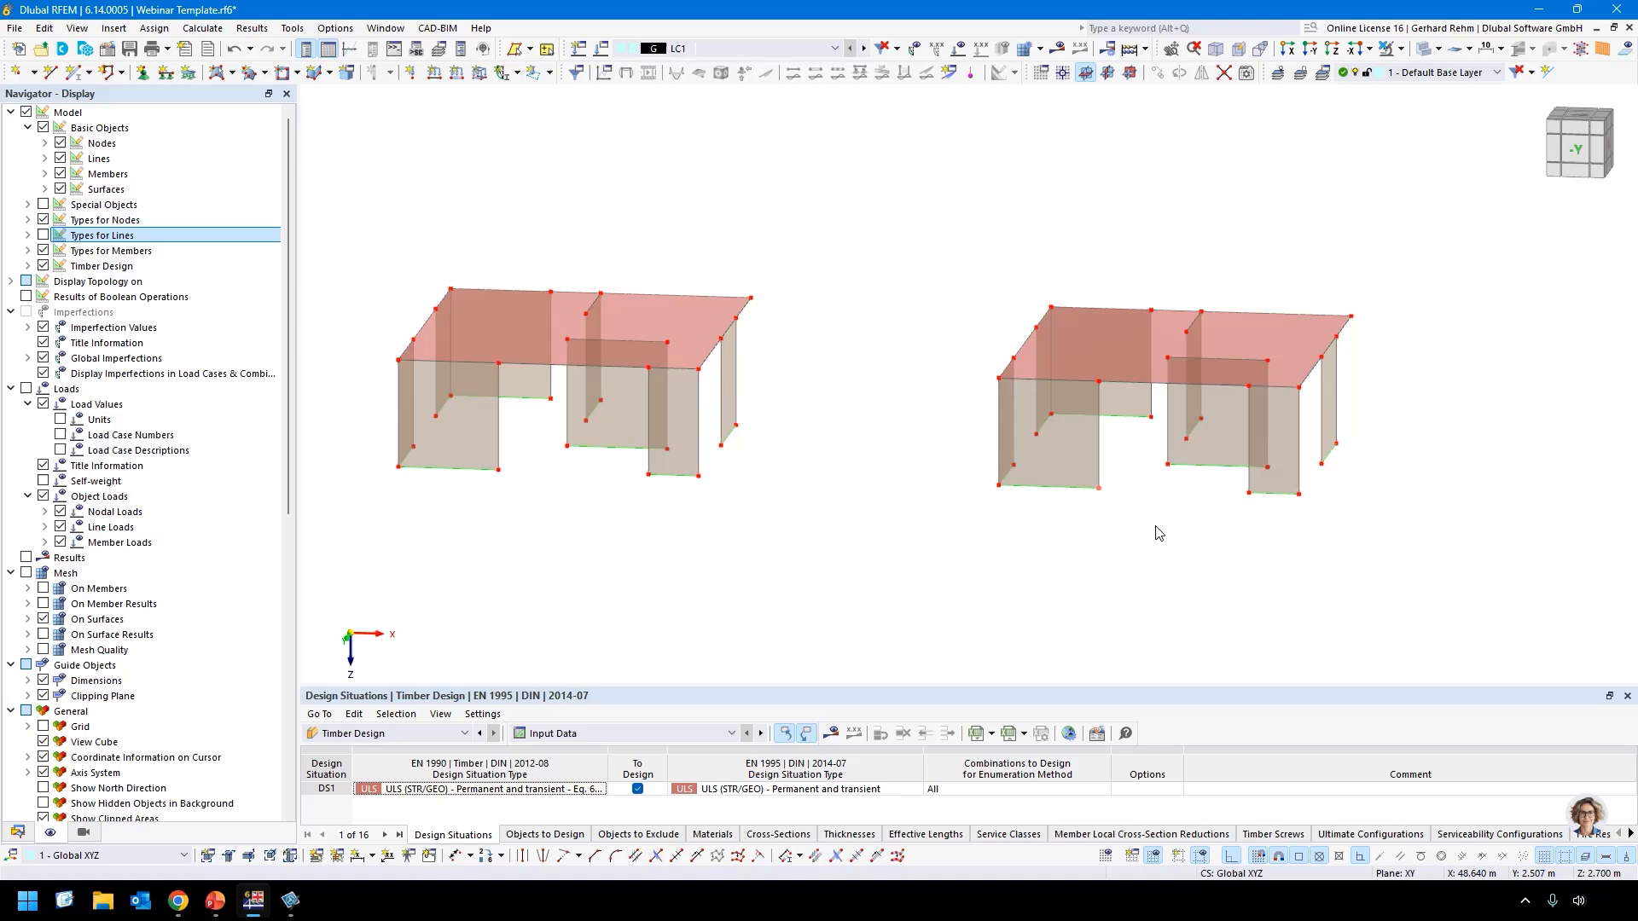
{"action": "right_click", "coordinate": [1043, 589]}
{"action": "left_click", "coordinate": [1109, 566]}
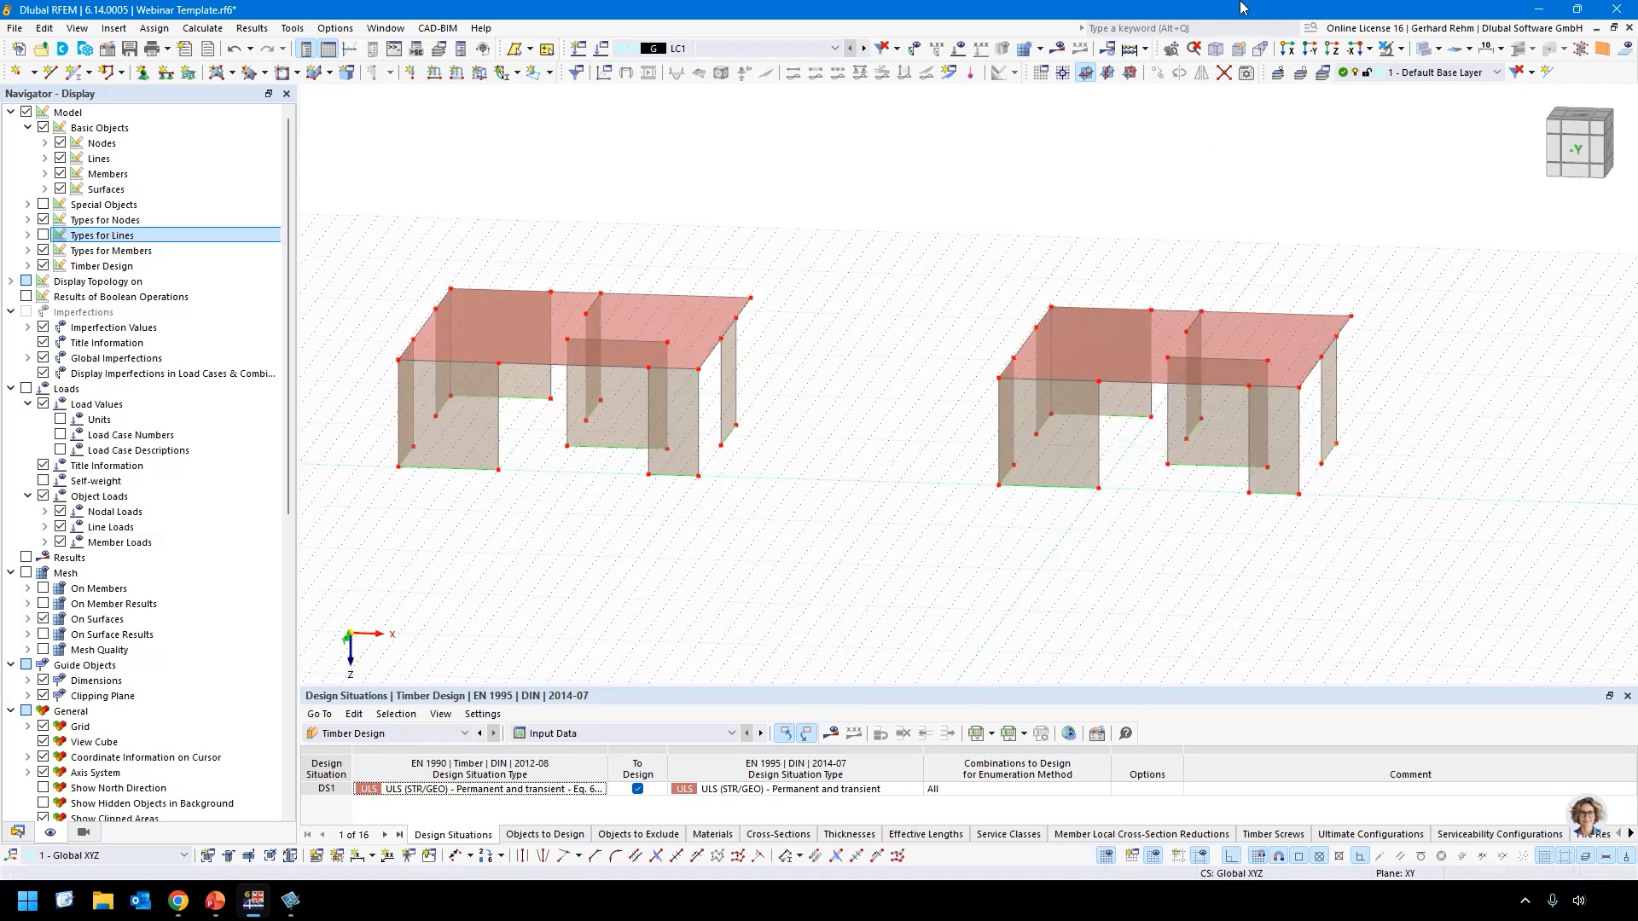
{"action": "left_click", "coordinate": [1130, 72]}
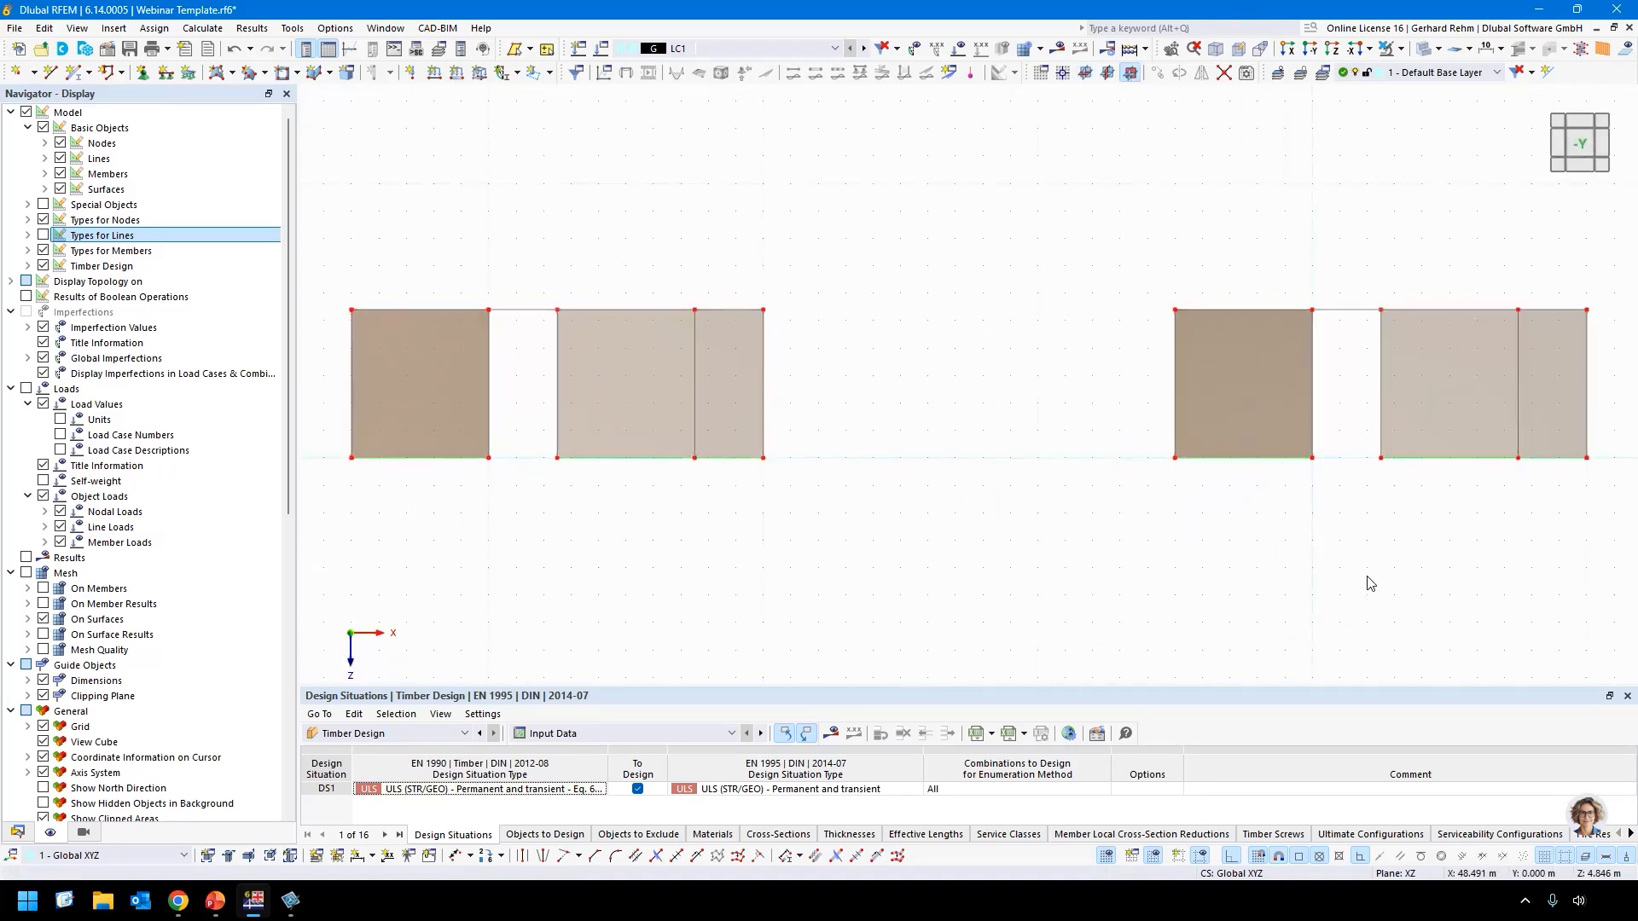
Create a rectangular opening in the copied building's front wall from X 47.000, Z 0.700 m to X 45.500, Z 1.700 m.
{"action": "scroll", "coordinate": [1308, 391], "scroll_direction": "up", "scroll_amount": 4}
{"action": "scroll", "coordinate": [1308, 390], "scroll_direction": "down", "scroll_amount": 1}
{"action": "middle_click_drag", "start_coordinate": [1371, 333], "coordinate": [1279, 330]}
{"action": "left_click", "coordinate": [284, 71]}
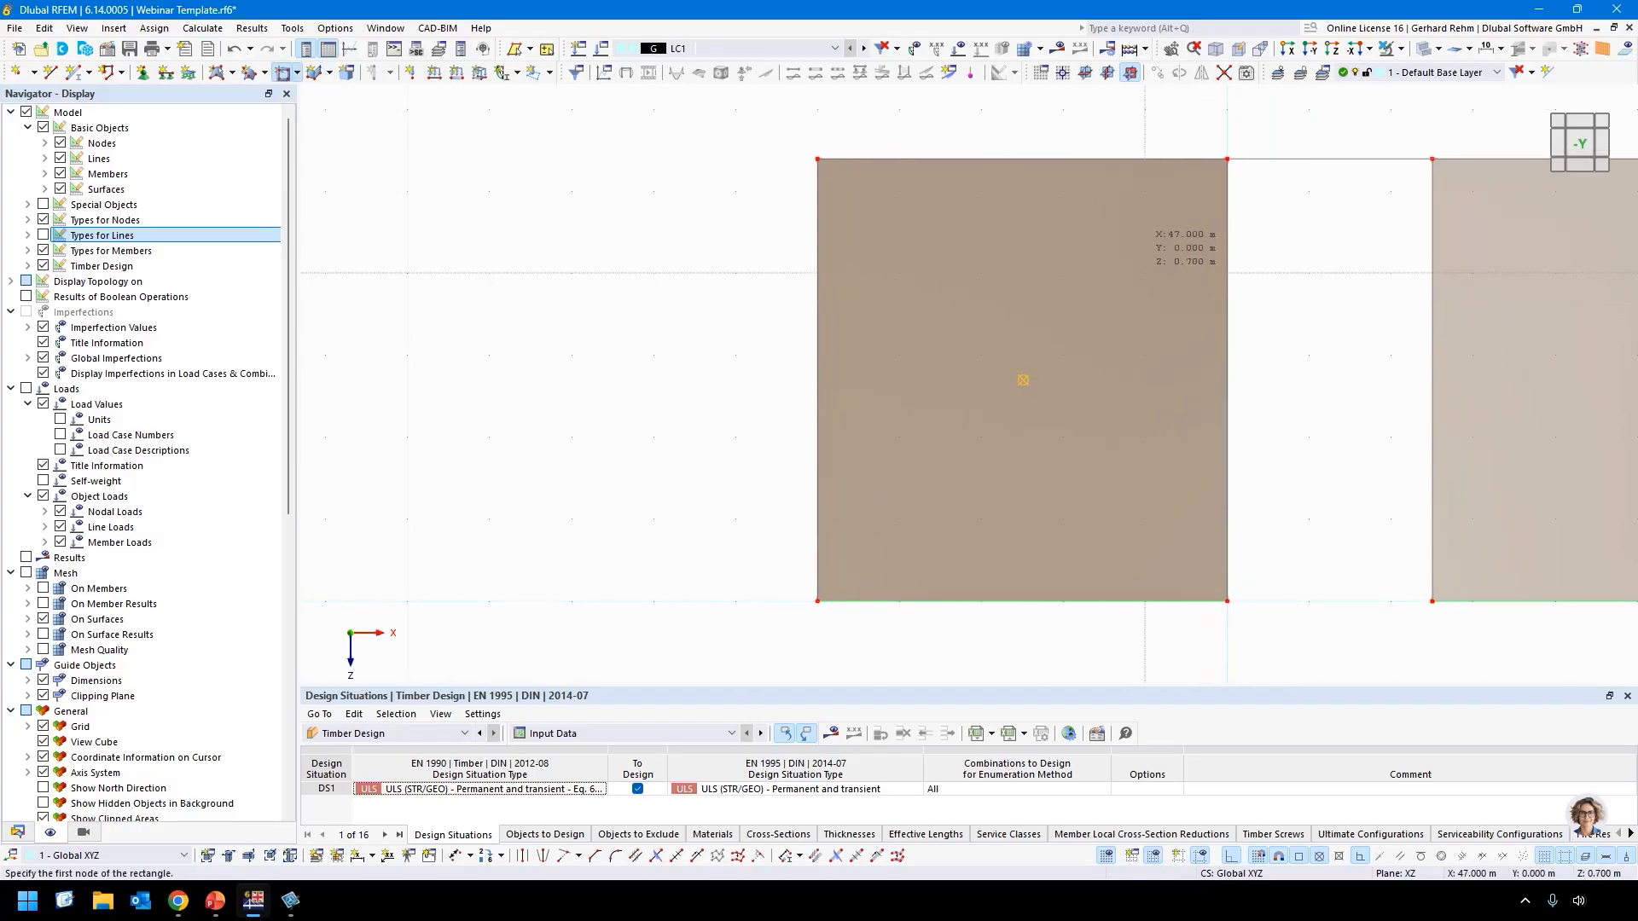
{"action": "left_click", "coordinate": [1144, 273]}
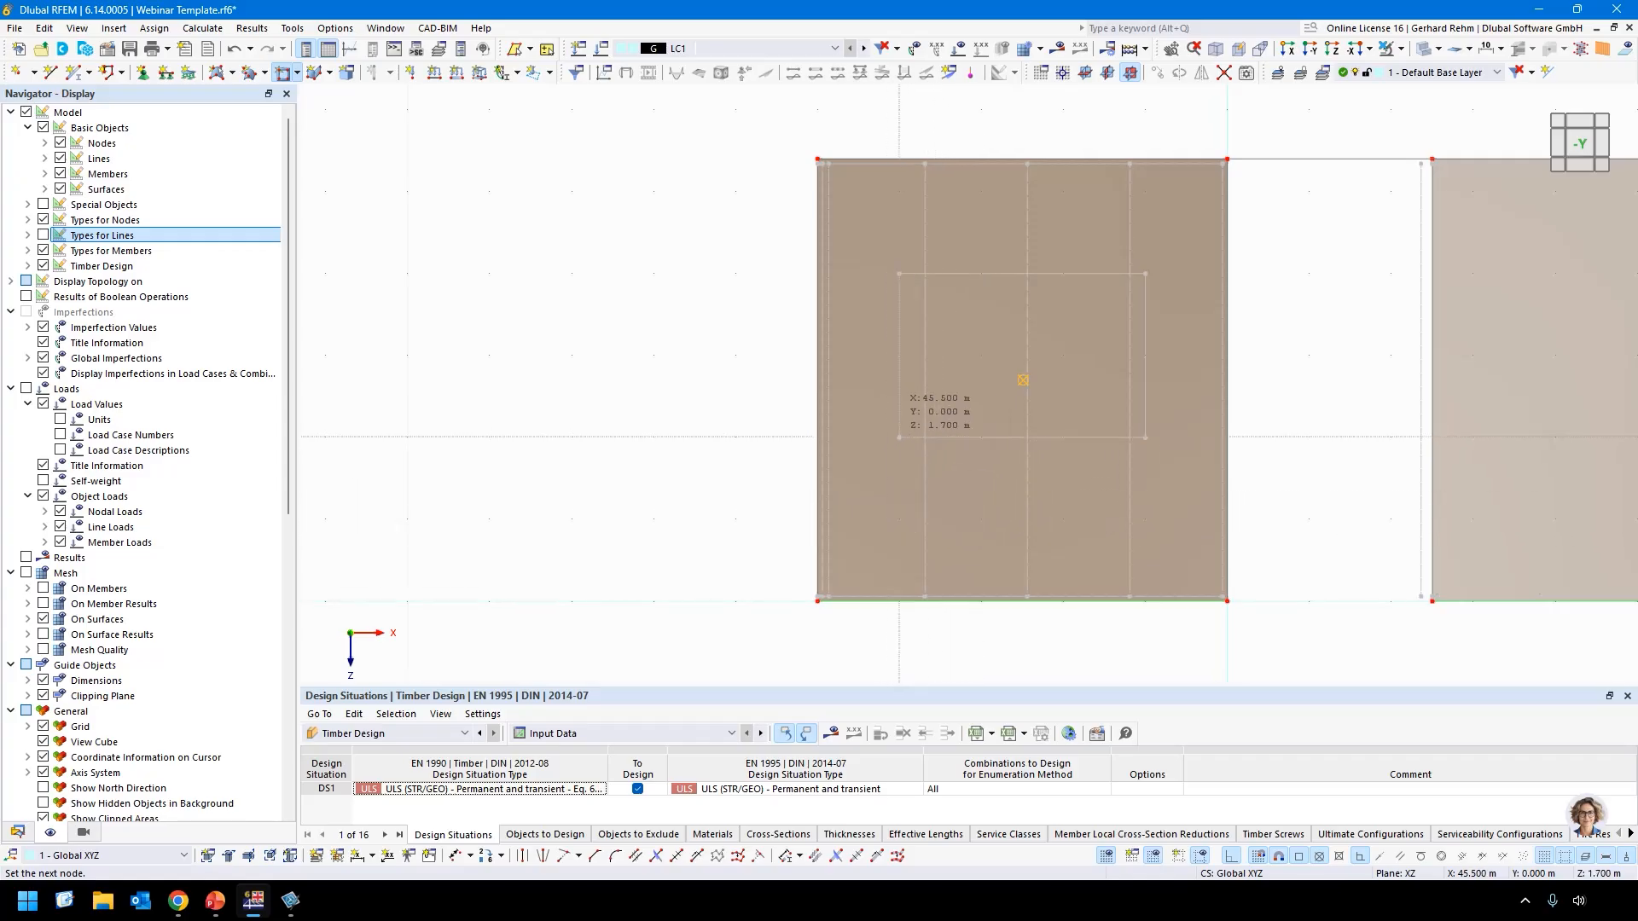
{"action": "left_click", "coordinate": [899, 438]}
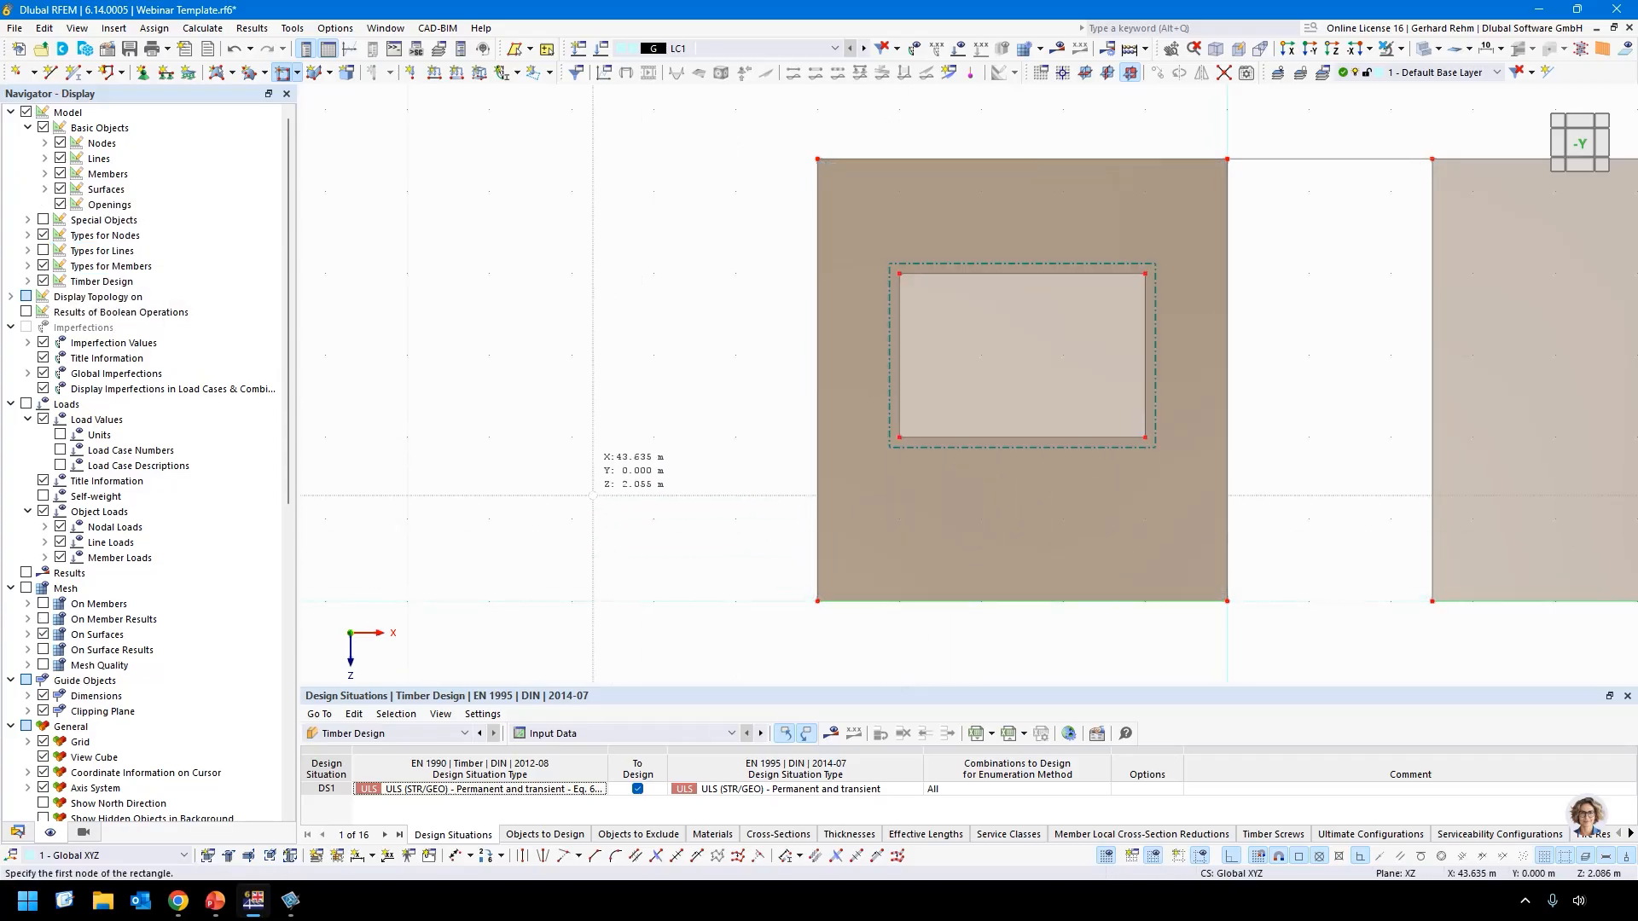
Copy the window opening to the rear wall, using the walls' matching lower corner nodes as reference points.
{"action": "scroll", "coordinate": [620, 382], "scroll_direction": "down", "scroll_amount": 2}
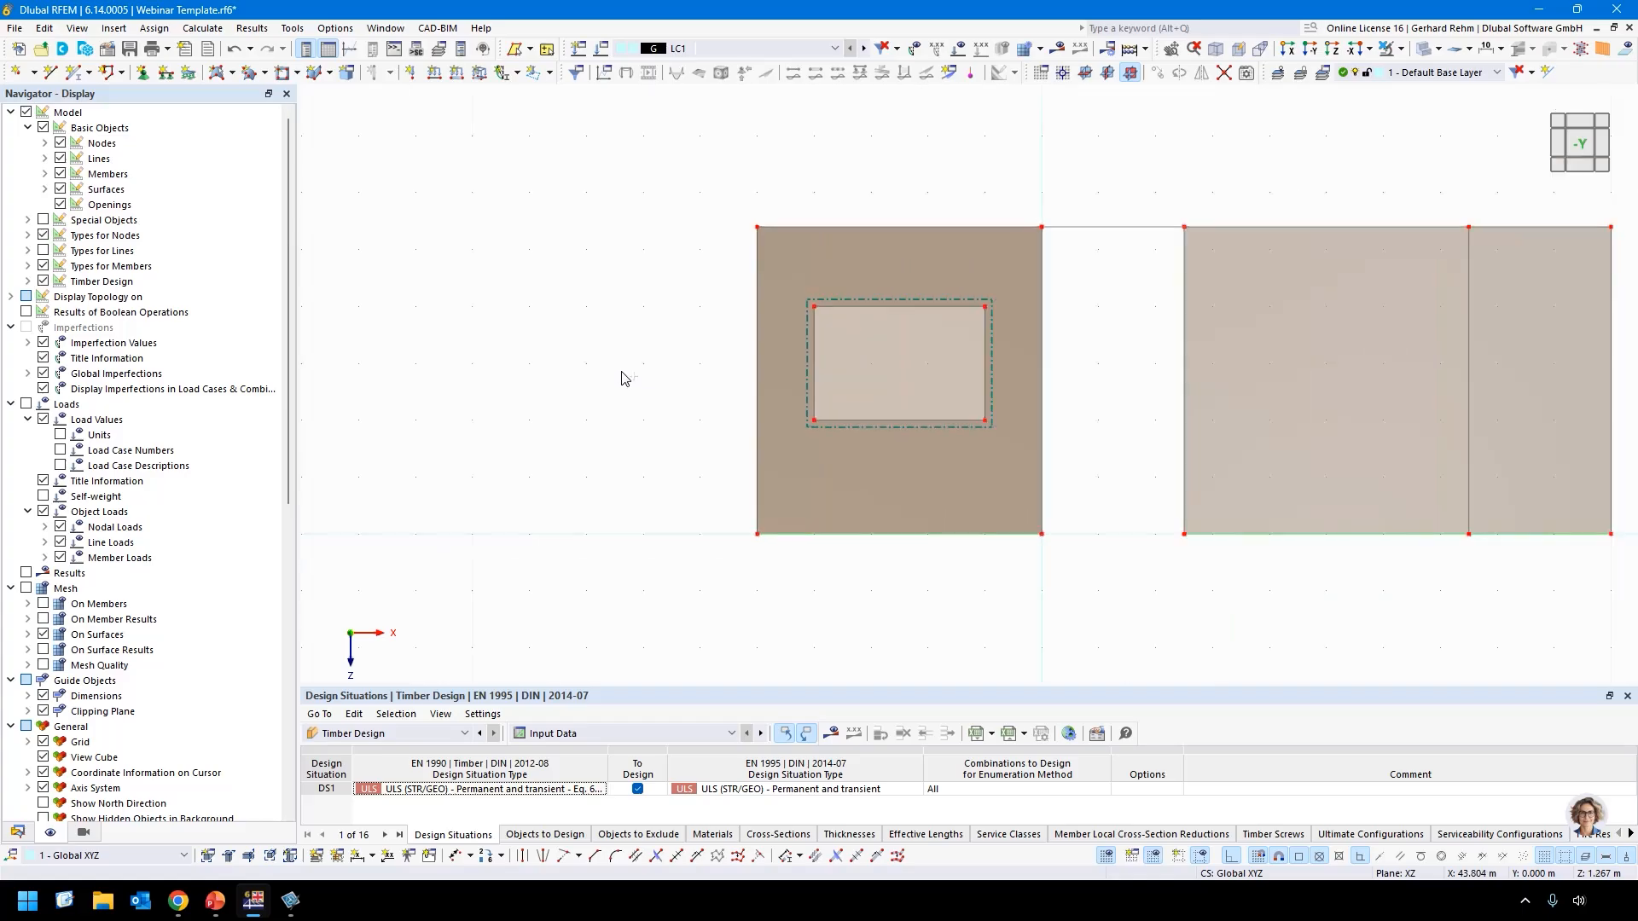
{"action": "middle_click_drag", "start_coordinate": [620, 382], "coordinate": [581, 399], "text": "ctrl"}
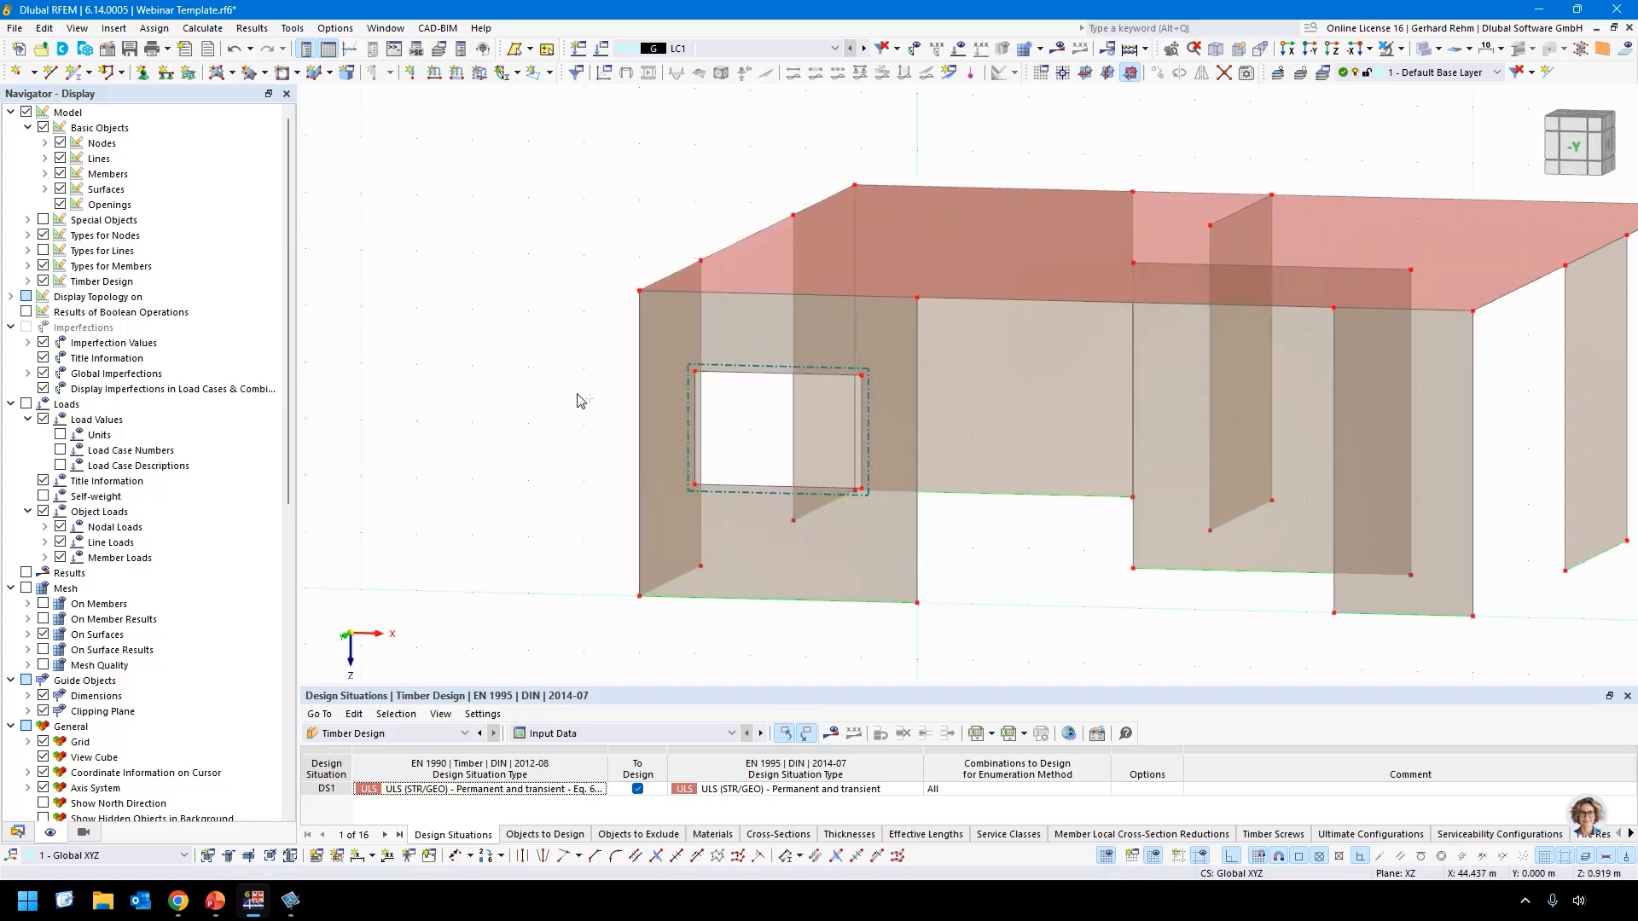
{"action": "left_click", "coordinate": [791, 495]}
{"action": "middle_click_drag", "start_coordinate": [1005, 622], "coordinate": [1000, 630], "text": "ctrl"}
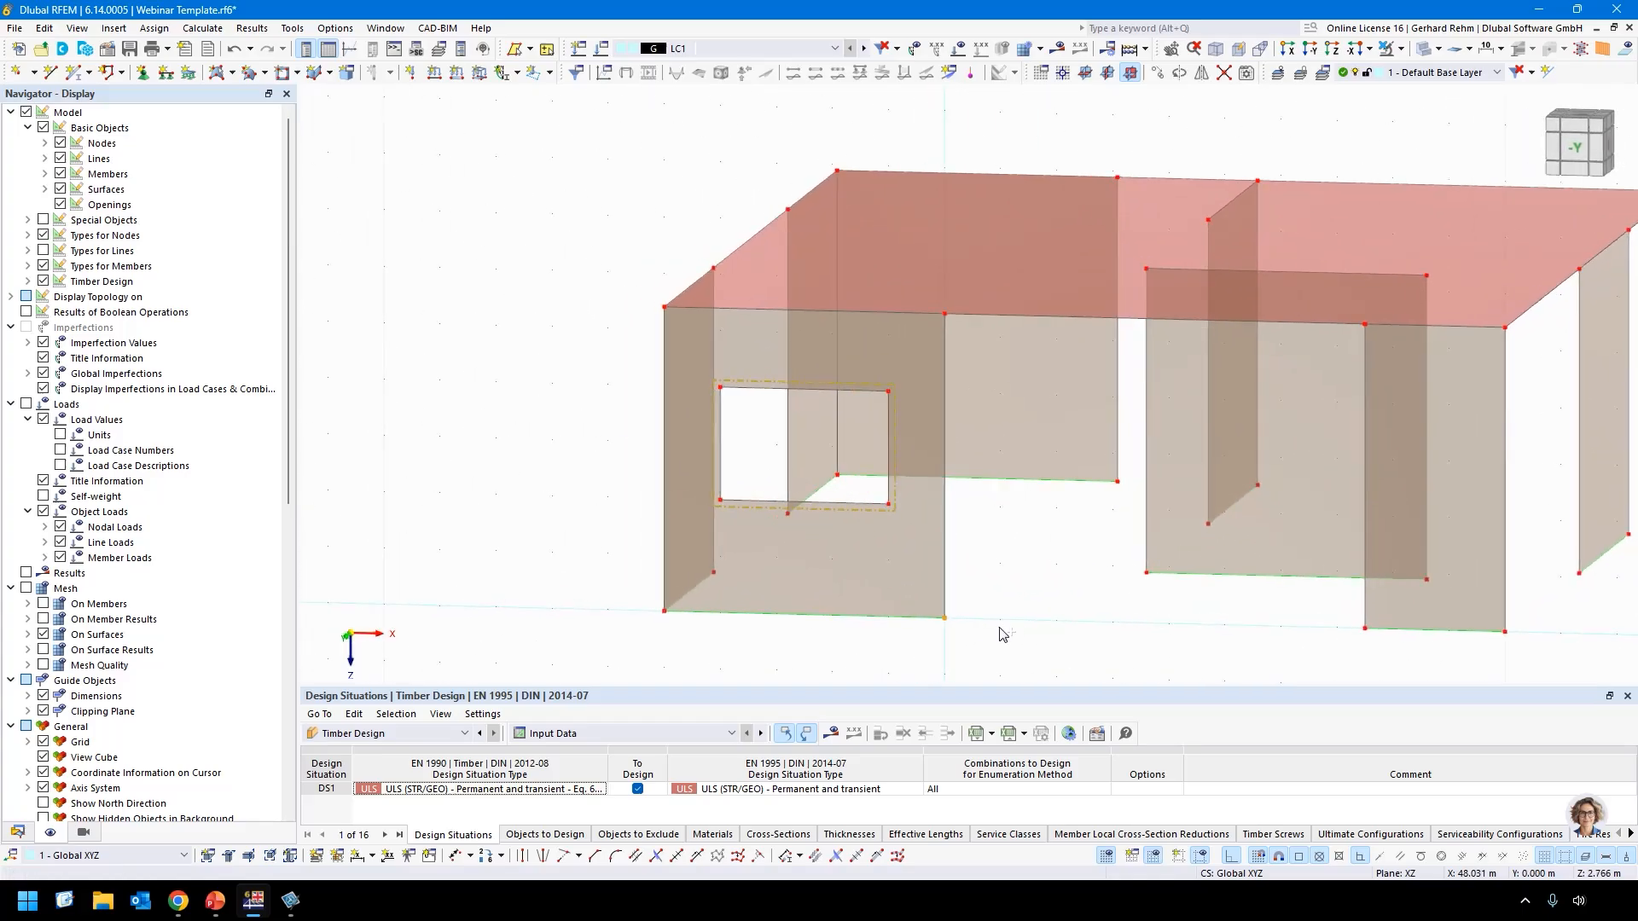
{"action": "left_click", "coordinate": [1117, 482]}
{"action": "key", "text": "Escape"}
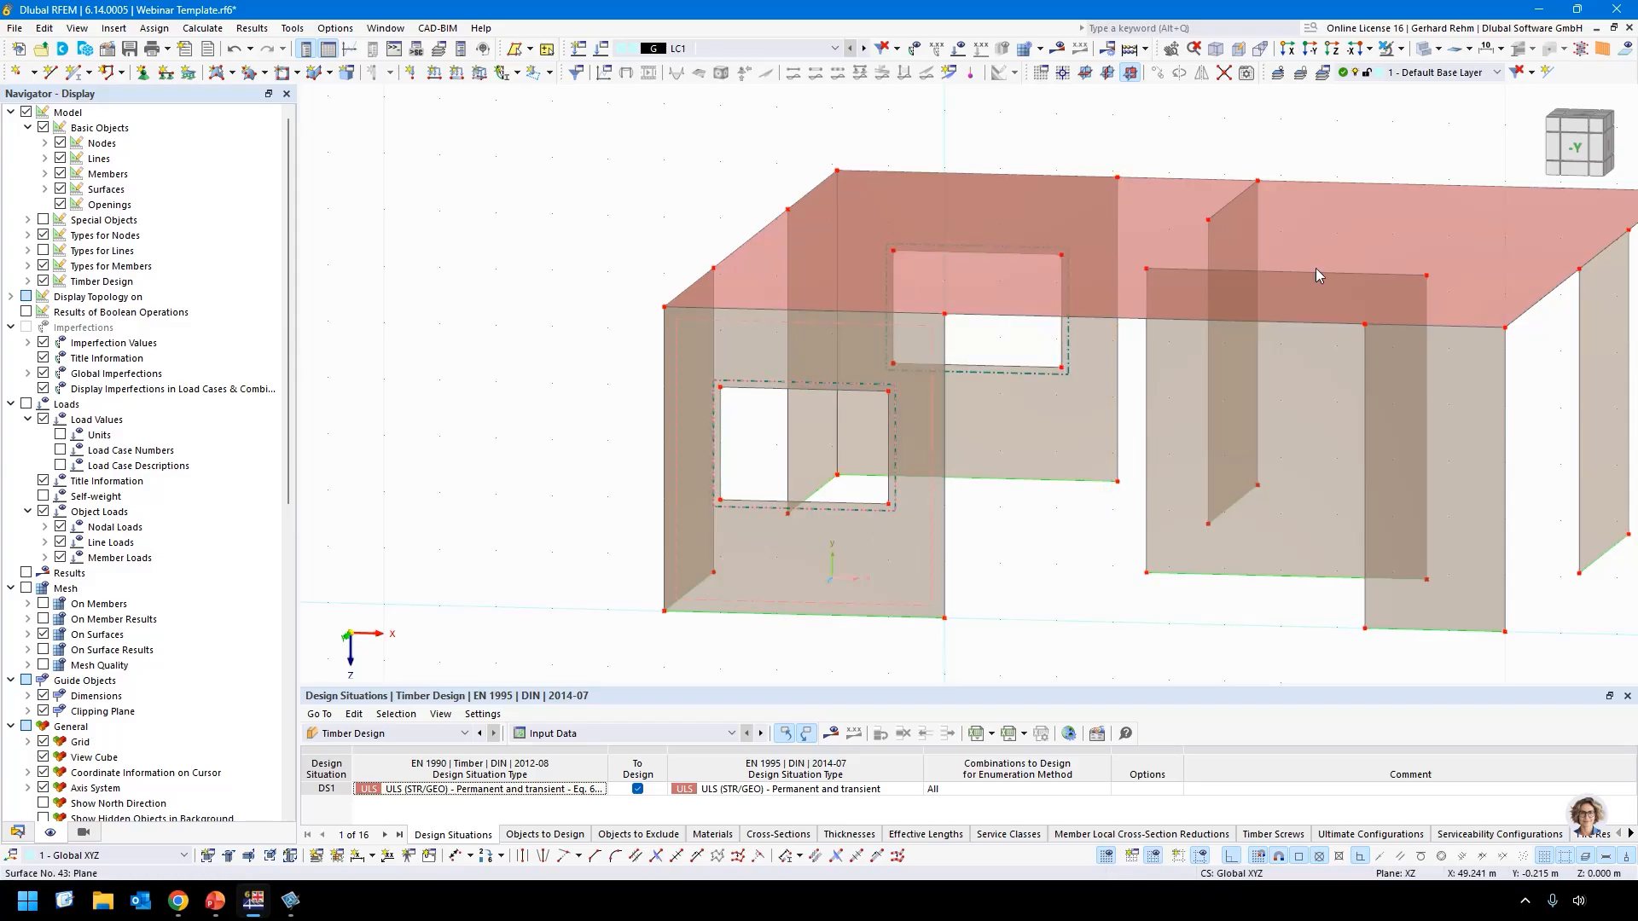
Display the beam panels' topology objects and examine the framing around both window openings.
{"action": "left_click", "coordinate": [1603, 50]}
{"action": "middle_click_drag", "start_coordinate": [868, 539], "coordinate": [953, 556], "text": "ctrl"}
{"action": "middle_click_drag", "start_coordinate": [921, 328], "coordinate": [873, 520], "text": "ctrl"}
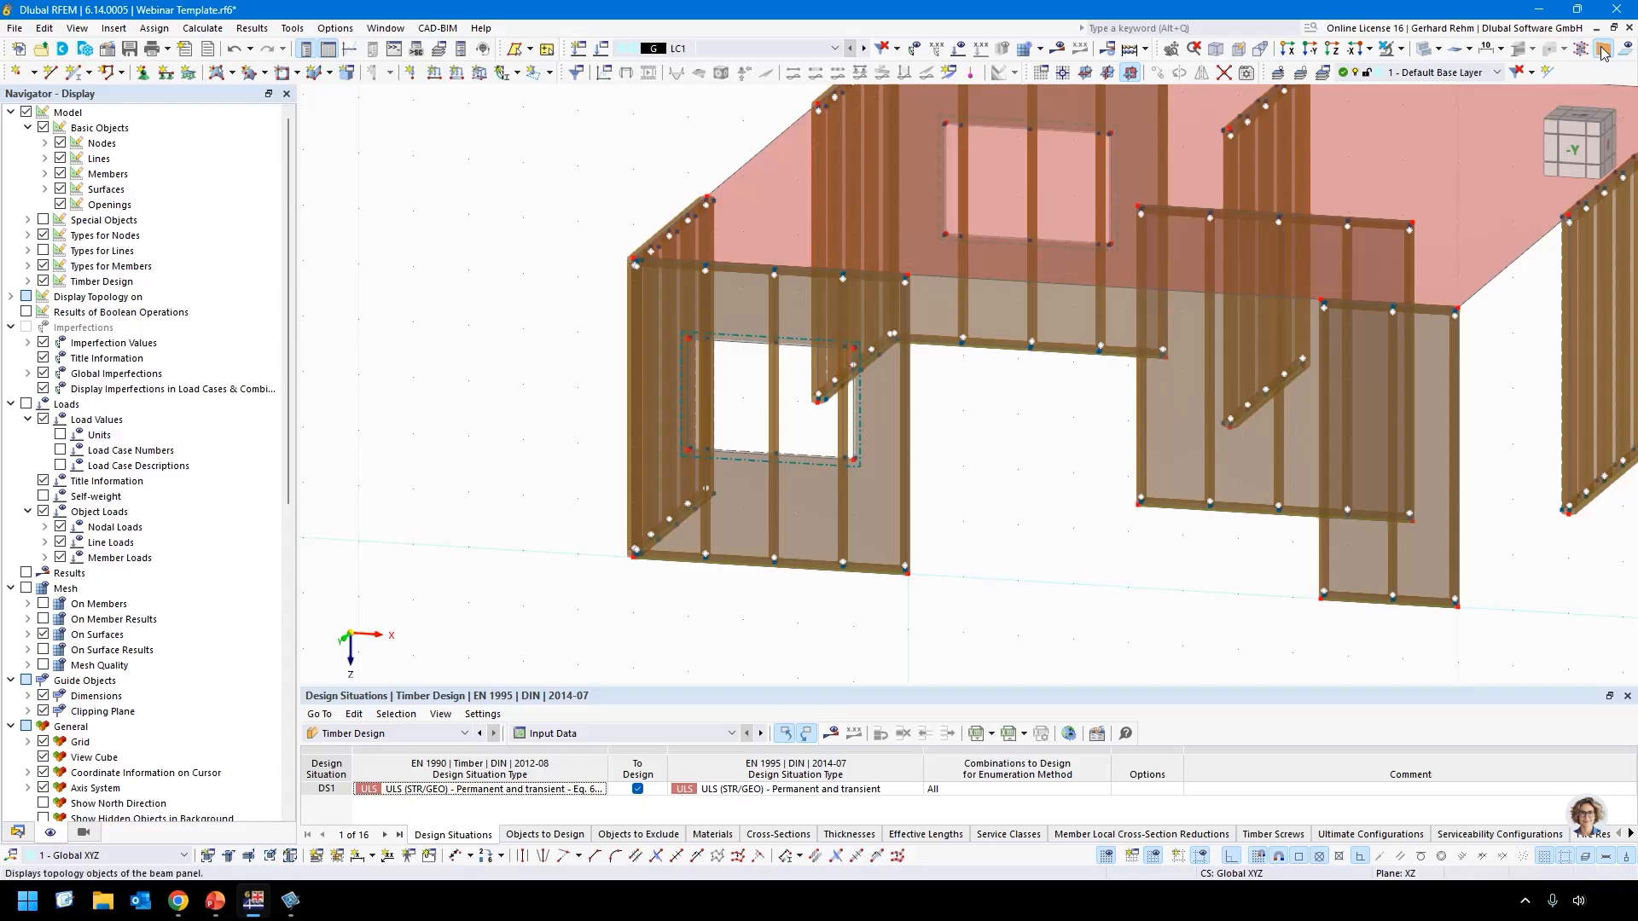
Create surface cells due to the openings in surface direction y on the copied building's front and rear window walls.
{"action": "left_click", "coordinate": [1539, 71]}
{"action": "left_click", "coordinate": [882, 498]}
{"action": "left_click", "coordinate": [1076, 320], "text": "ctrl"}
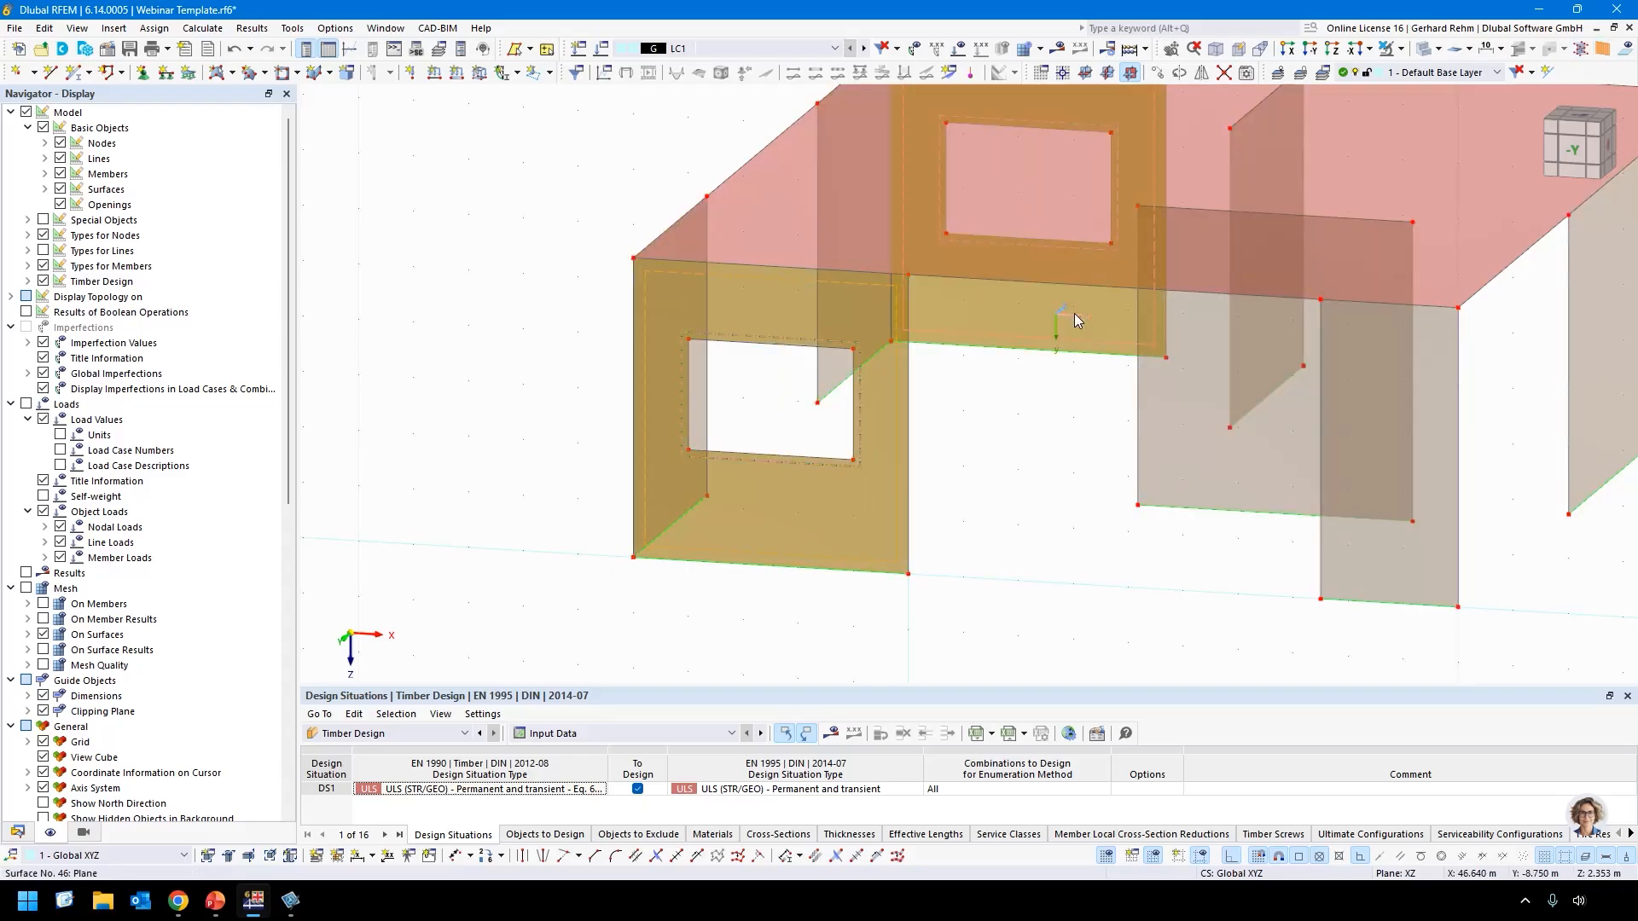
{"action": "right_click", "coordinate": [1076, 320]}
{"action": "mouse_move", "coordinate": [1168, 368]}
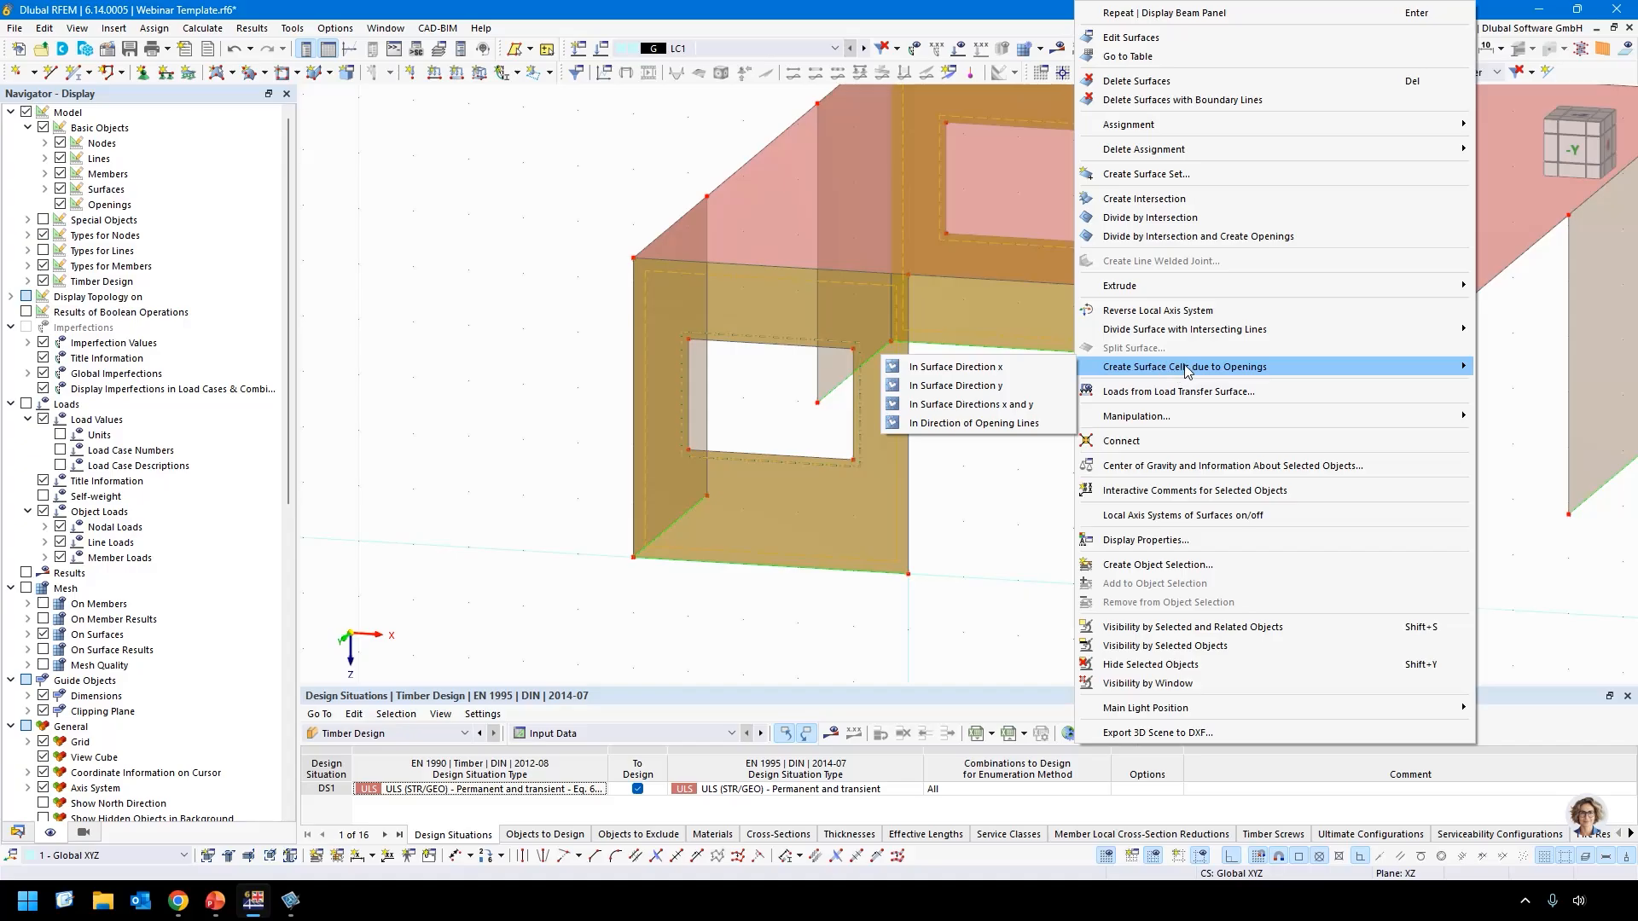
{"action": "left_click", "coordinate": [957, 386]}
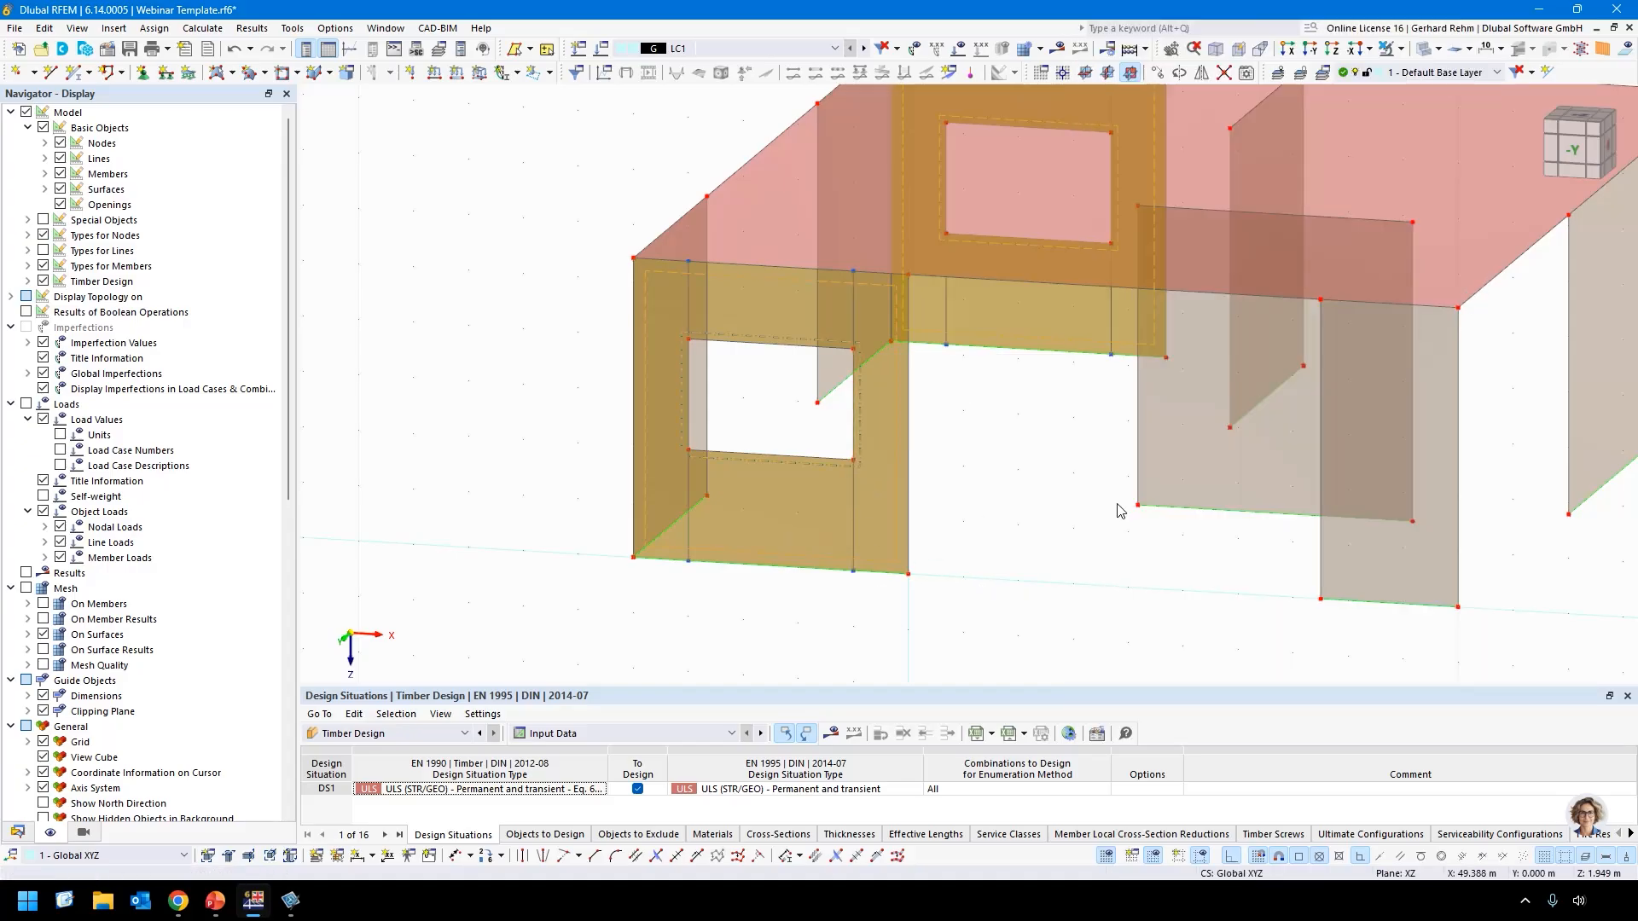
Display the beam panels' topology objects and compare the framing around the window openings with the original building's closed walls.
{"action": "left_click", "coordinate": [1601, 51]}
{"action": "scroll", "coordinate": [974, 521], "scroll_direction": "down", "scroll_amount": 1}
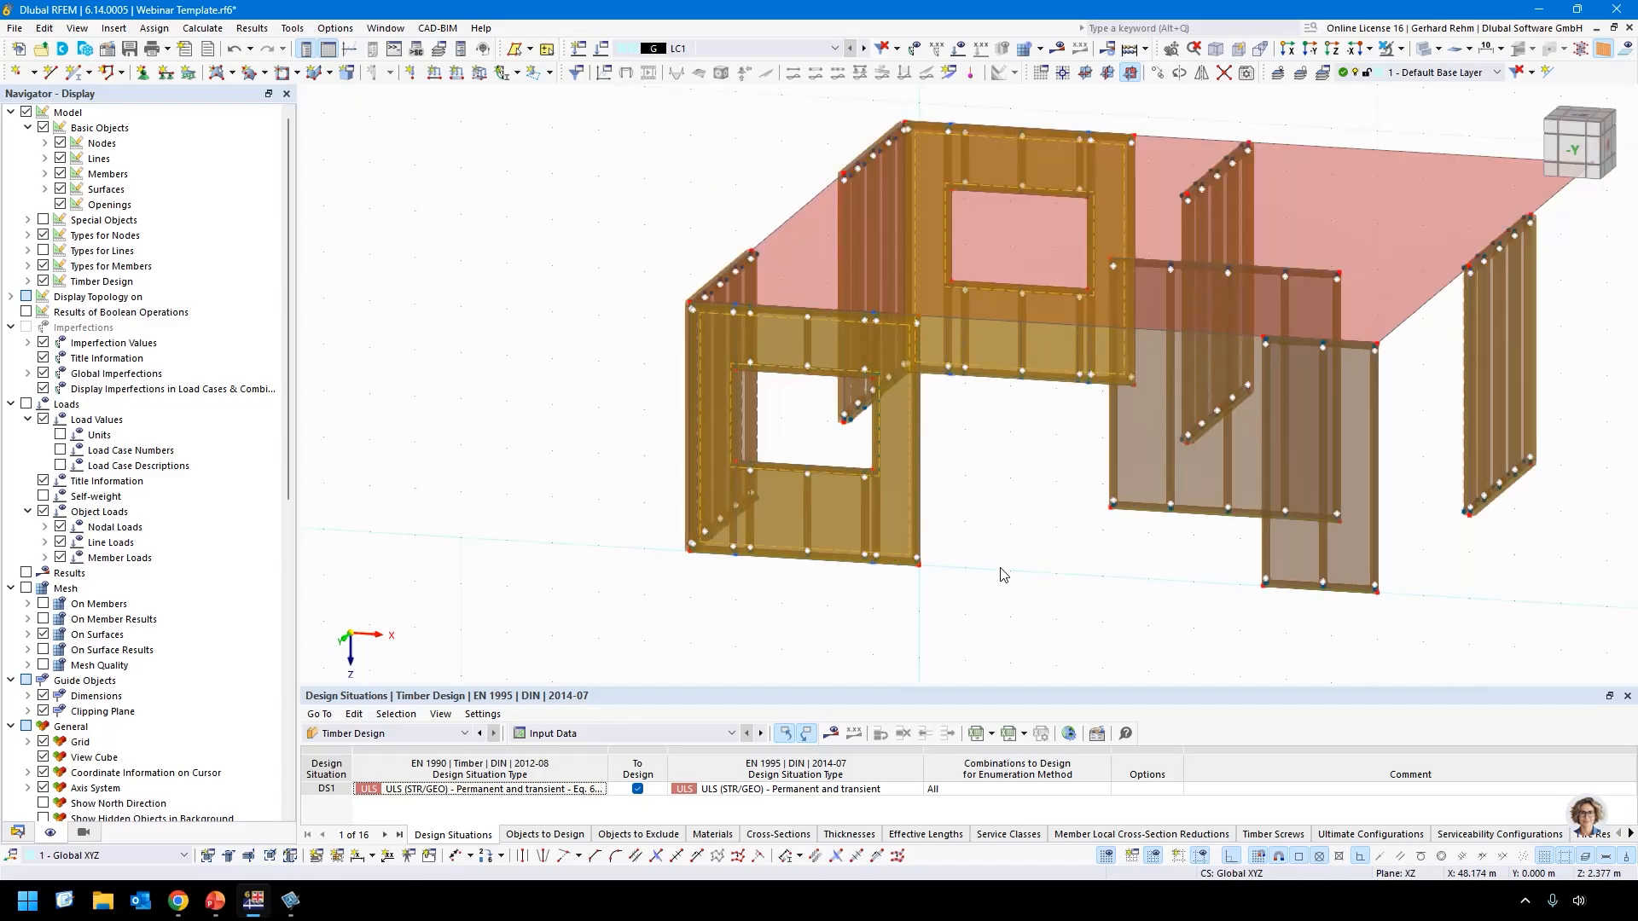
{"action": "scroll", "coordinate": [1004, 576], "scroll_direction": "down", "scroll_amount": 1}
{"action": "middle_click_drag", "start_coordinate": [1004, 576], "coordinate": [1045, 587], "text": "ctrl"}
{"action": "left_click", "coordinate": [1081, 574]}
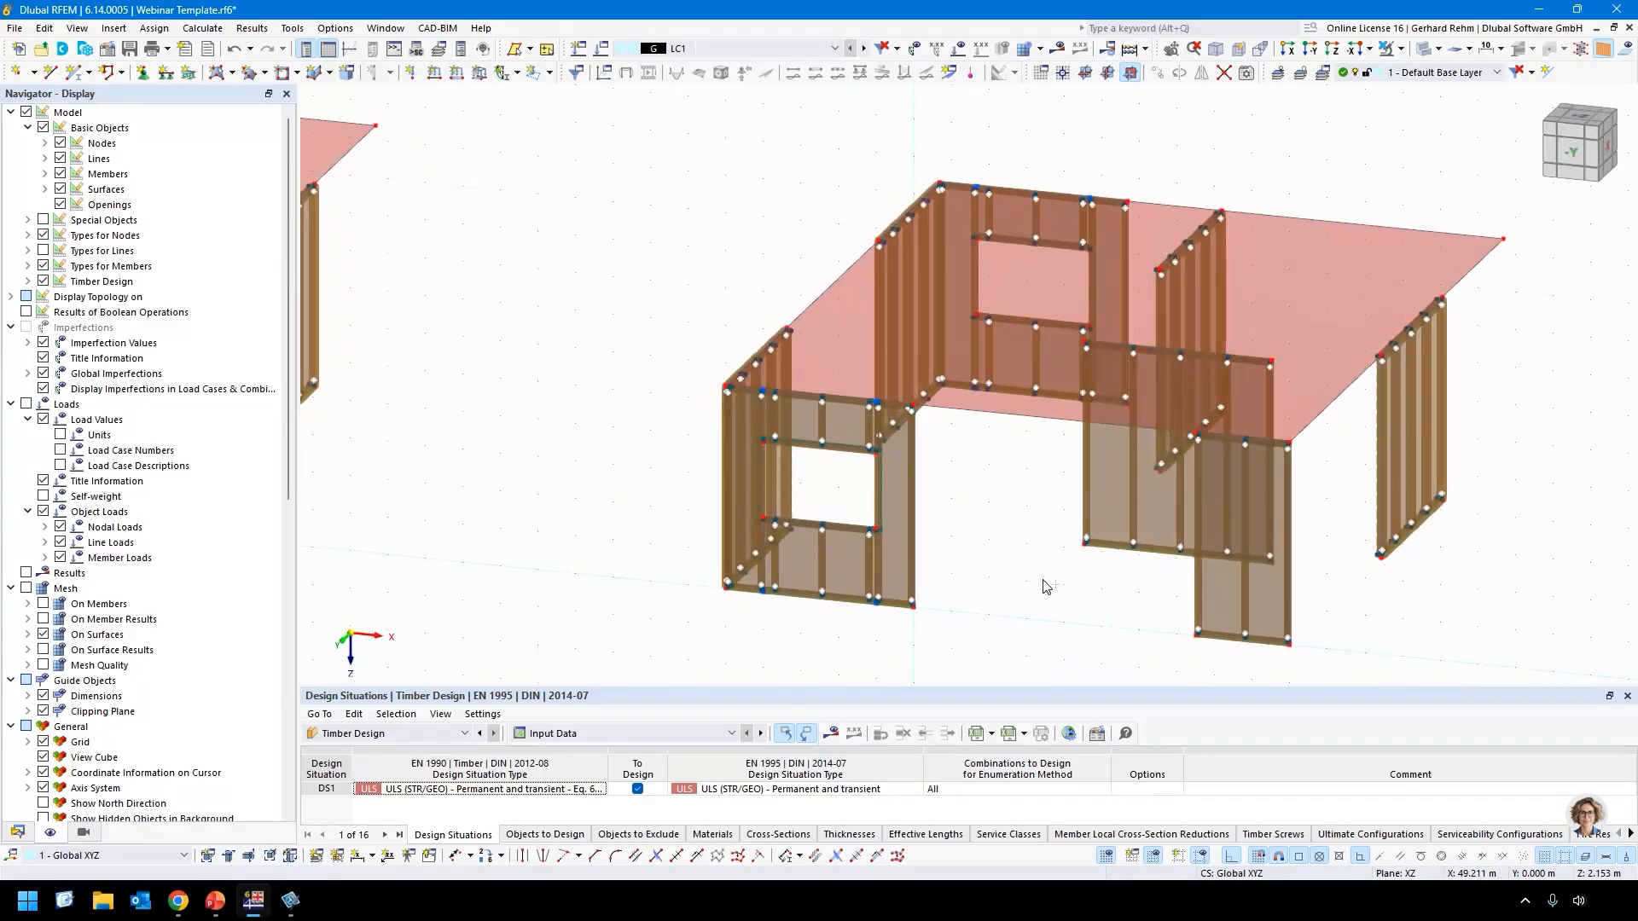
{"action": "scroll", "coordinate": [1045, 587], "scroll_direction": "down", "scroll_amount": 1}
{"action": "scroll", "coordinate": [742, 522], "scroll_direction": "down", "scroll_amount": 1}
{"action": "middle_click_drag", "start_coordinate": [694, 512], "coordinate": [797, 464], "text": "ctrl"}
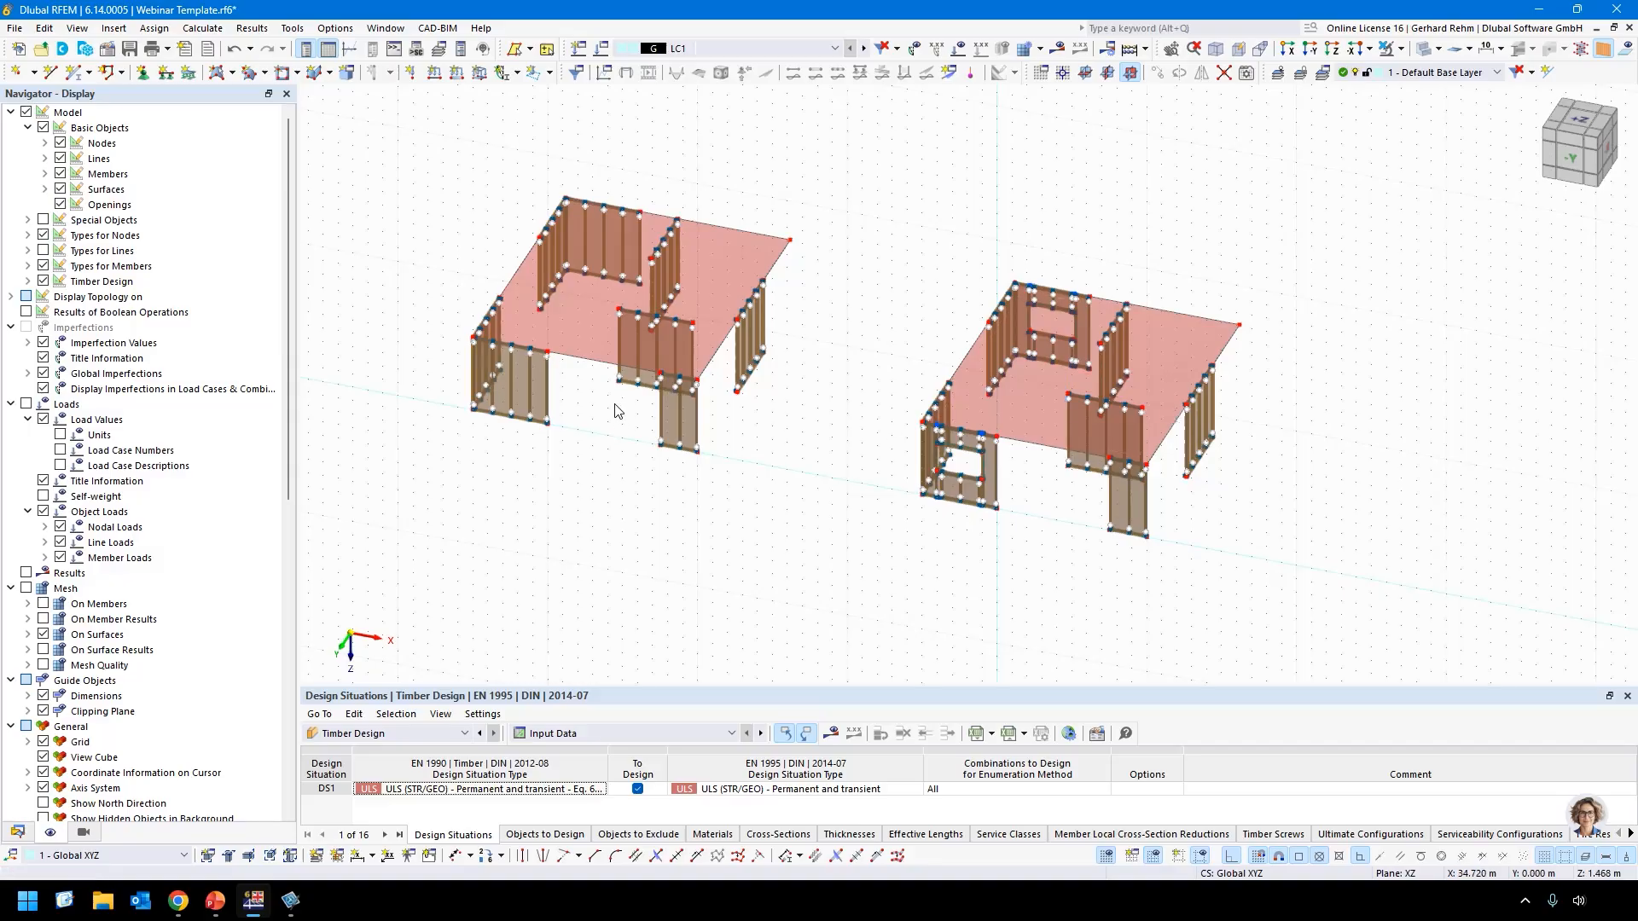
{"action": "left_click", "coordinate": [519, 381]}
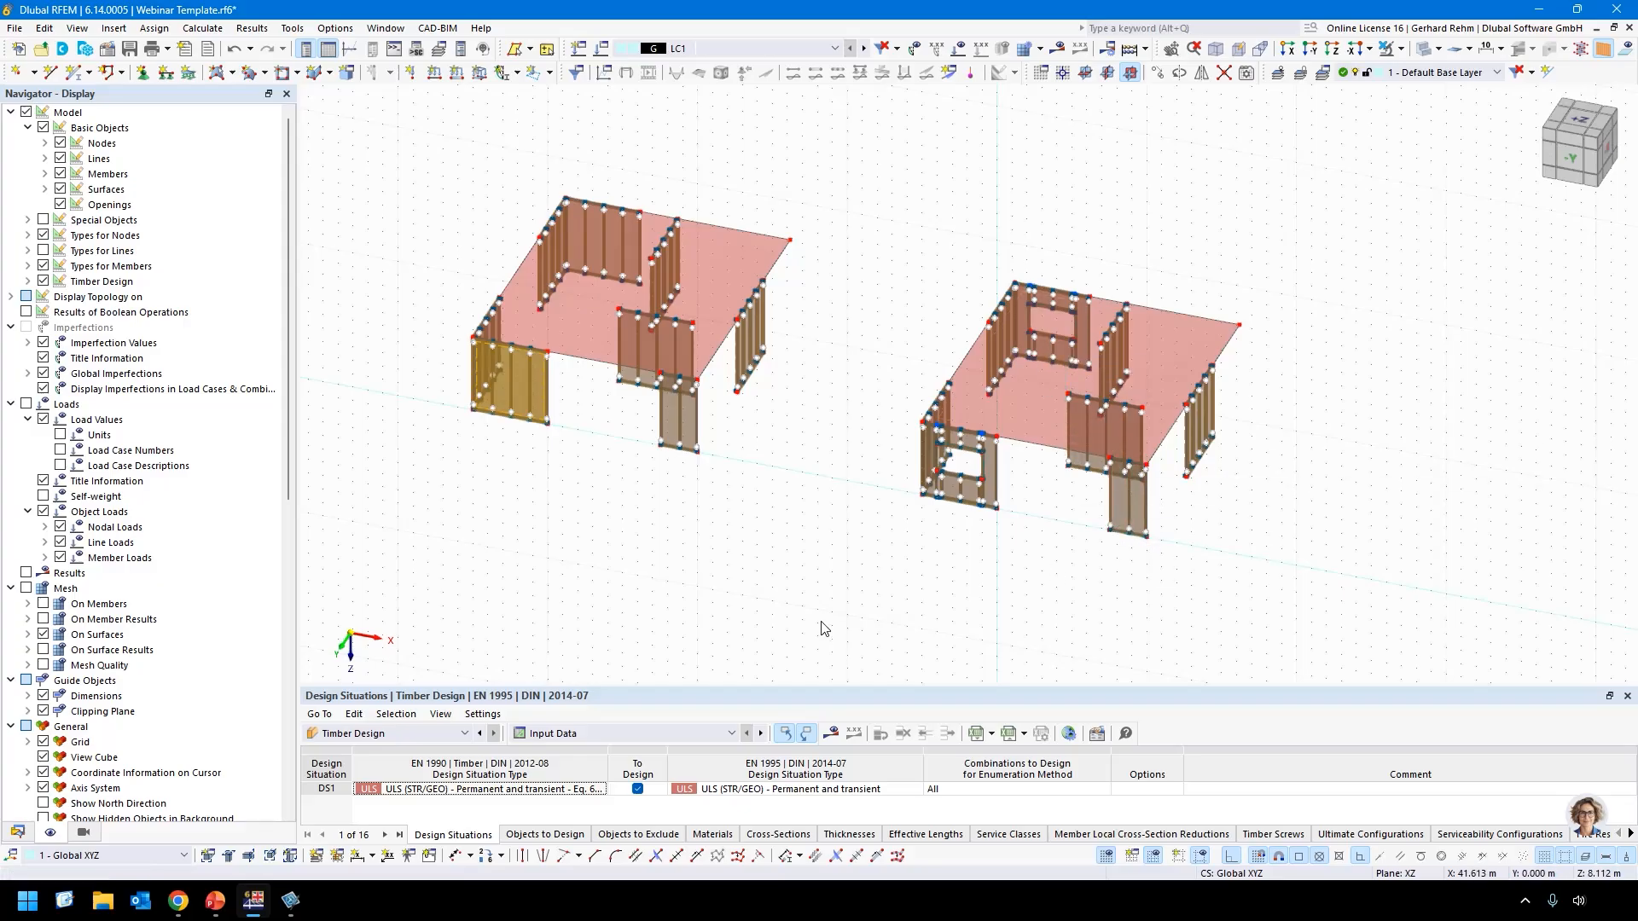
Hide the beam panel topology, show the LC1 results and compare both buildings' line support reactions in plan view.
{"action": "left_click", "coordinate": [1601, 53]}
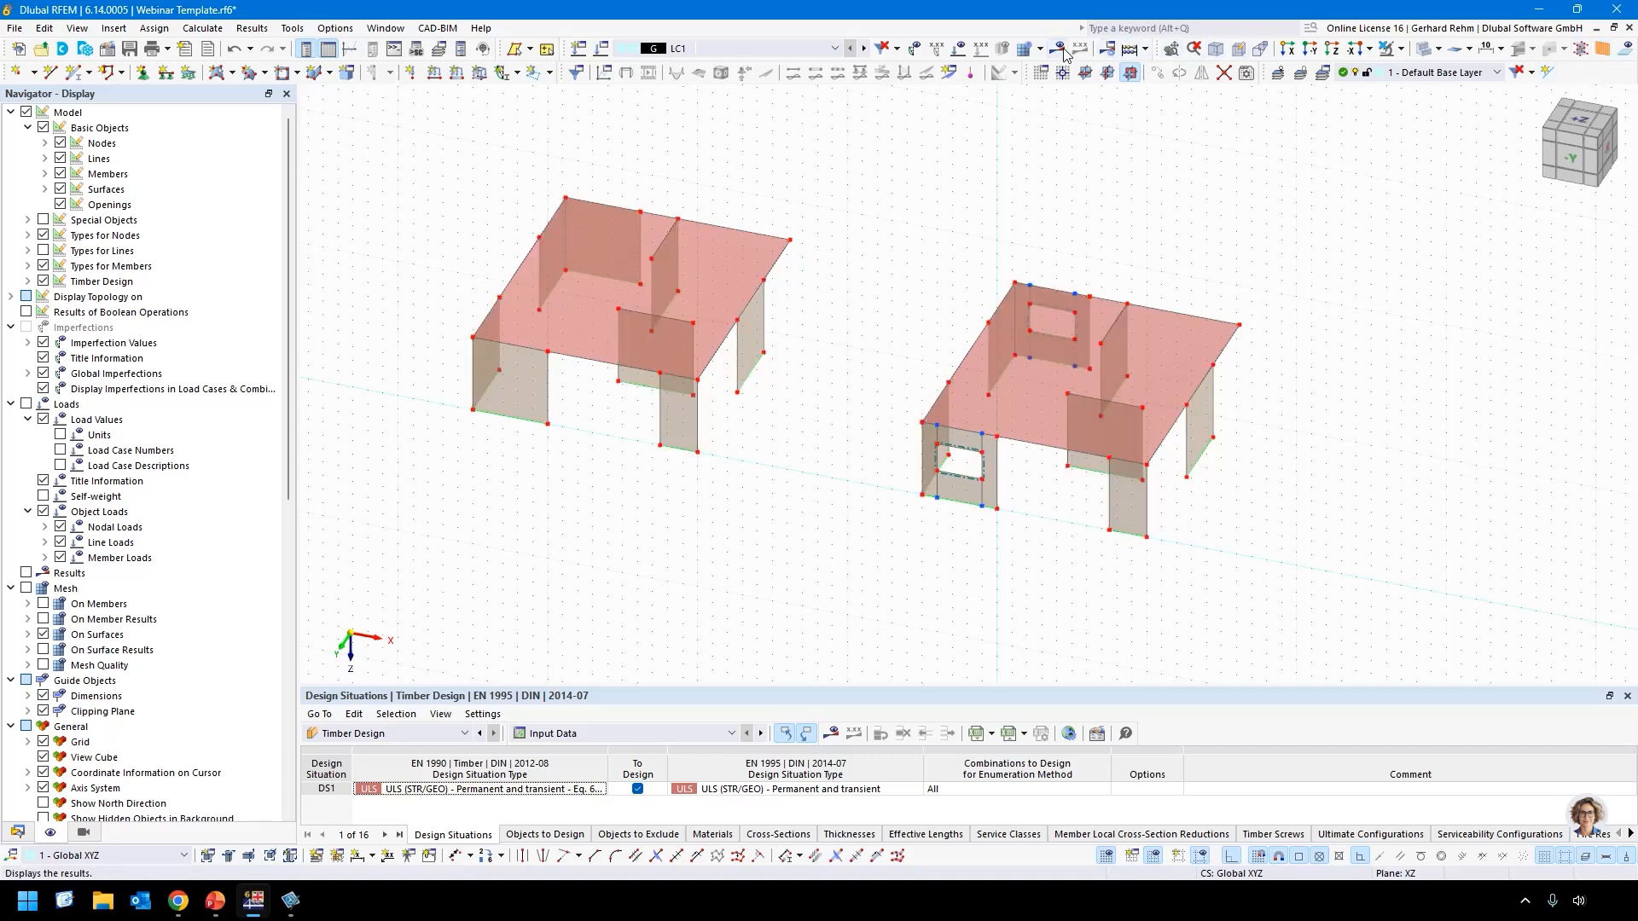
{"action": "left_click", "coordinate": [1063, 53]}
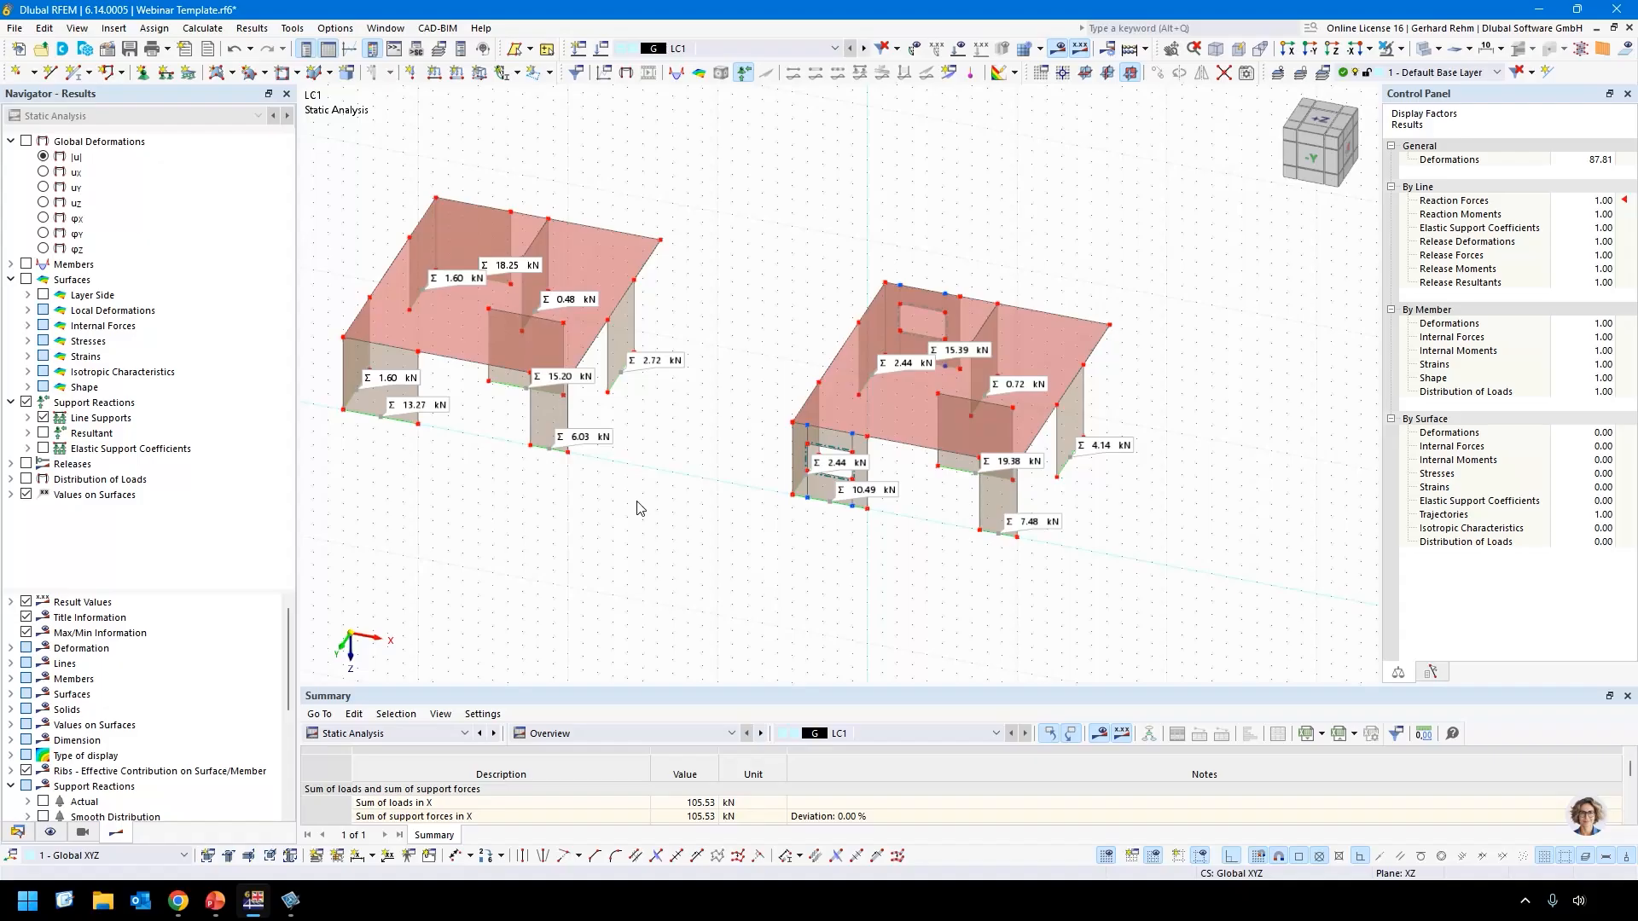
{"action": "key", "text": "3"}
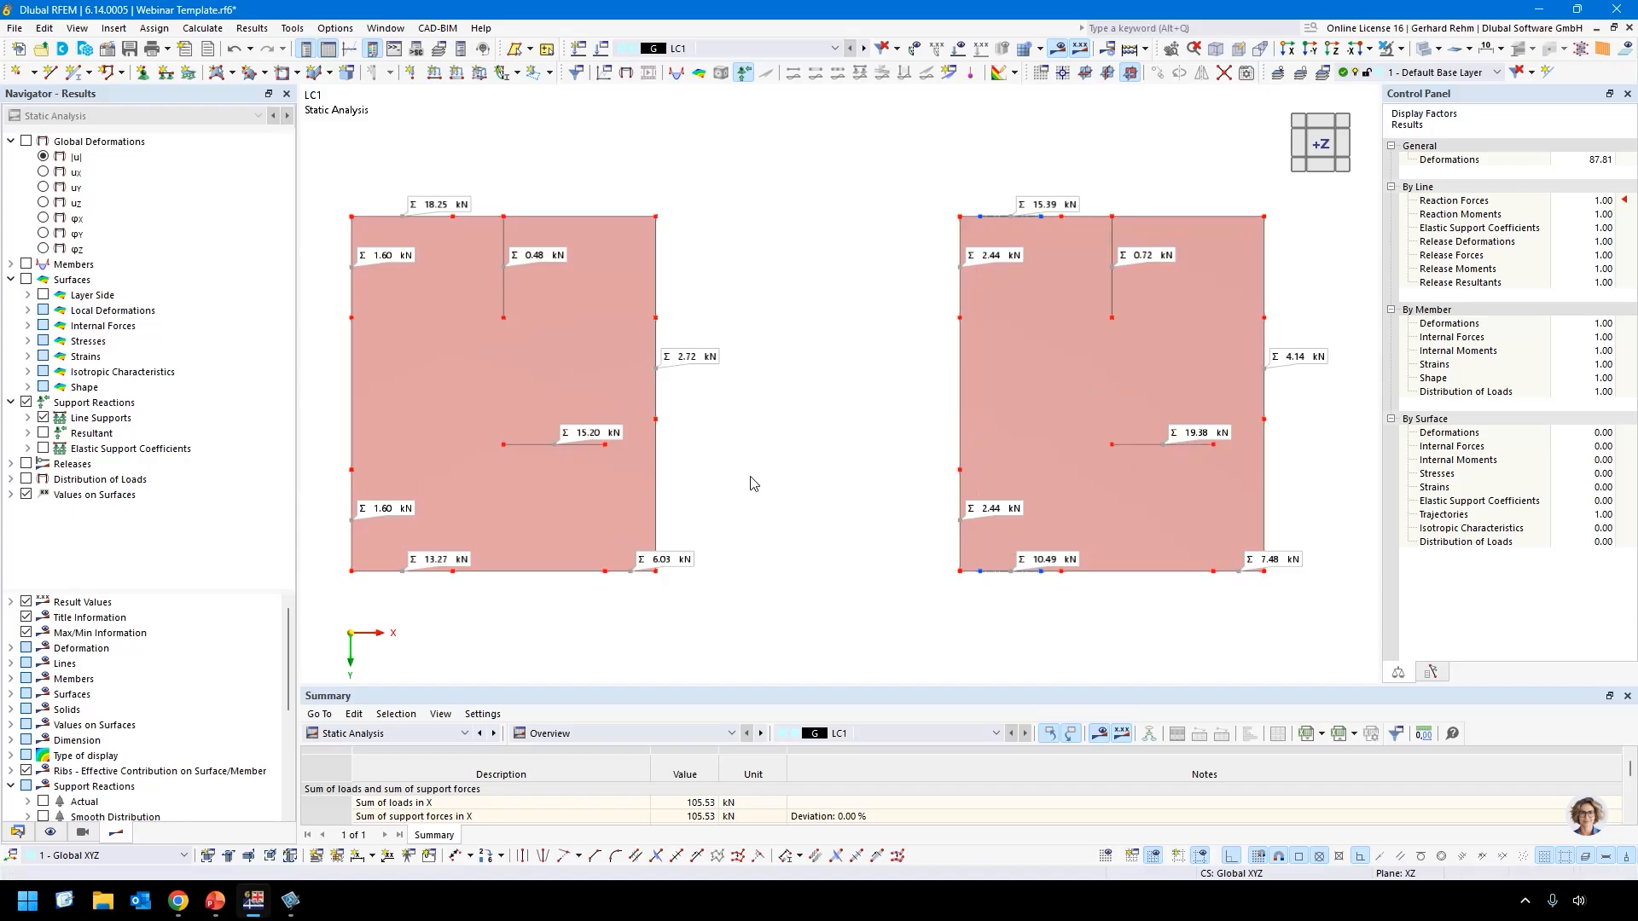
{"action": "scroll", "coordinate": [751, 483], "scroll_direction": "down", "scroll_amount": 2}
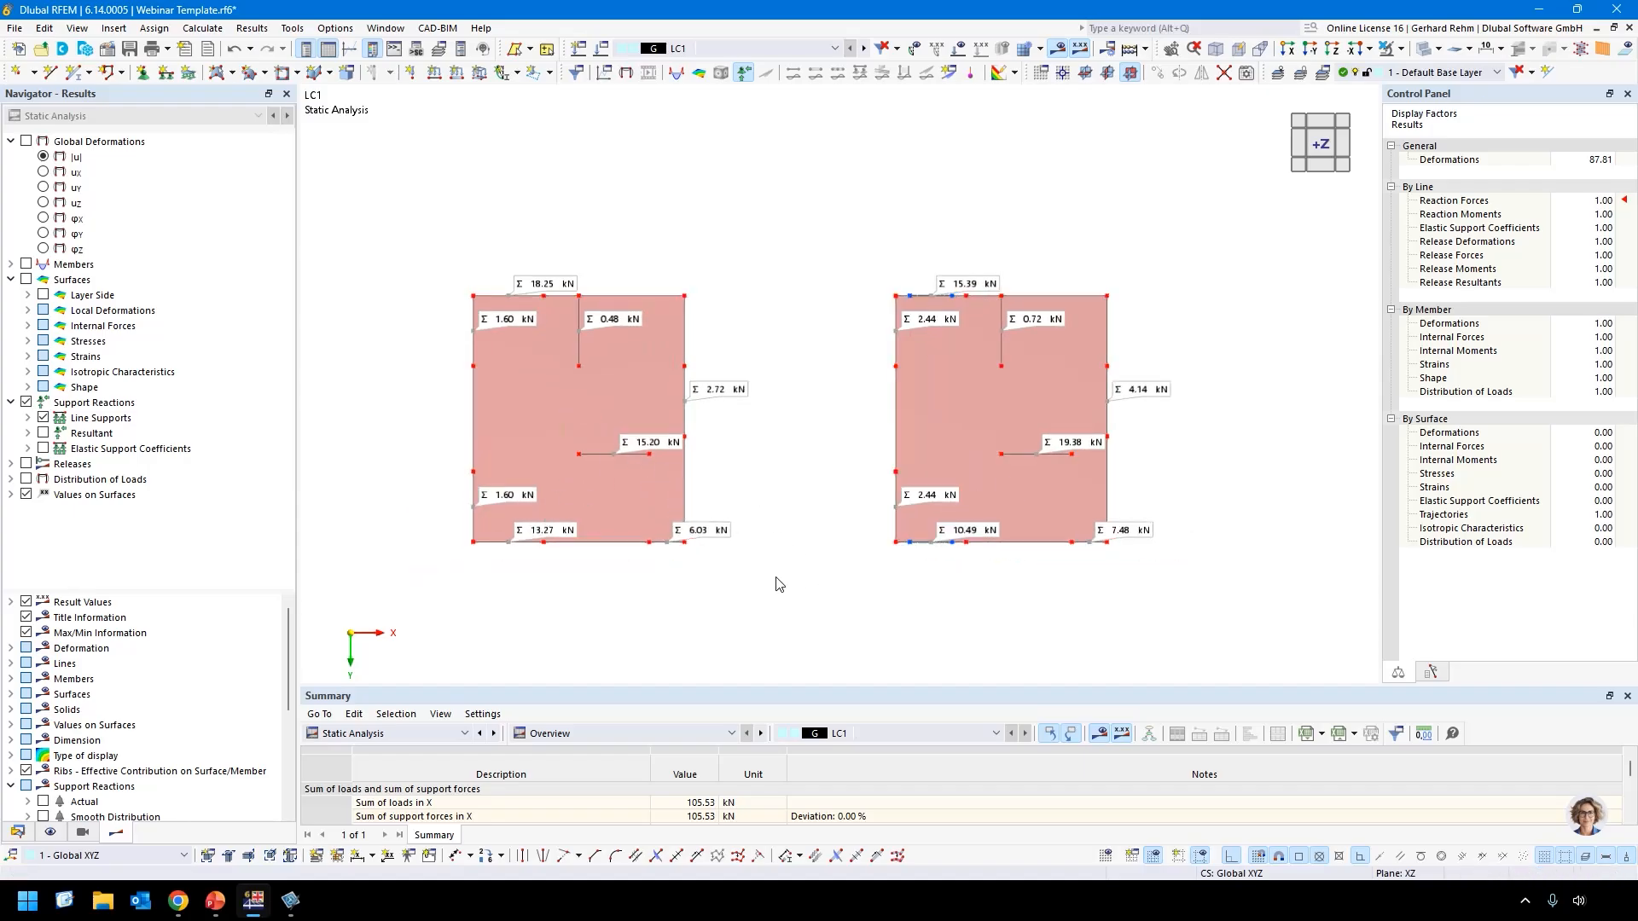
{"action": "right_click_drag", "start_coordinate": [772, 575], "coordinate": [683, 377]}
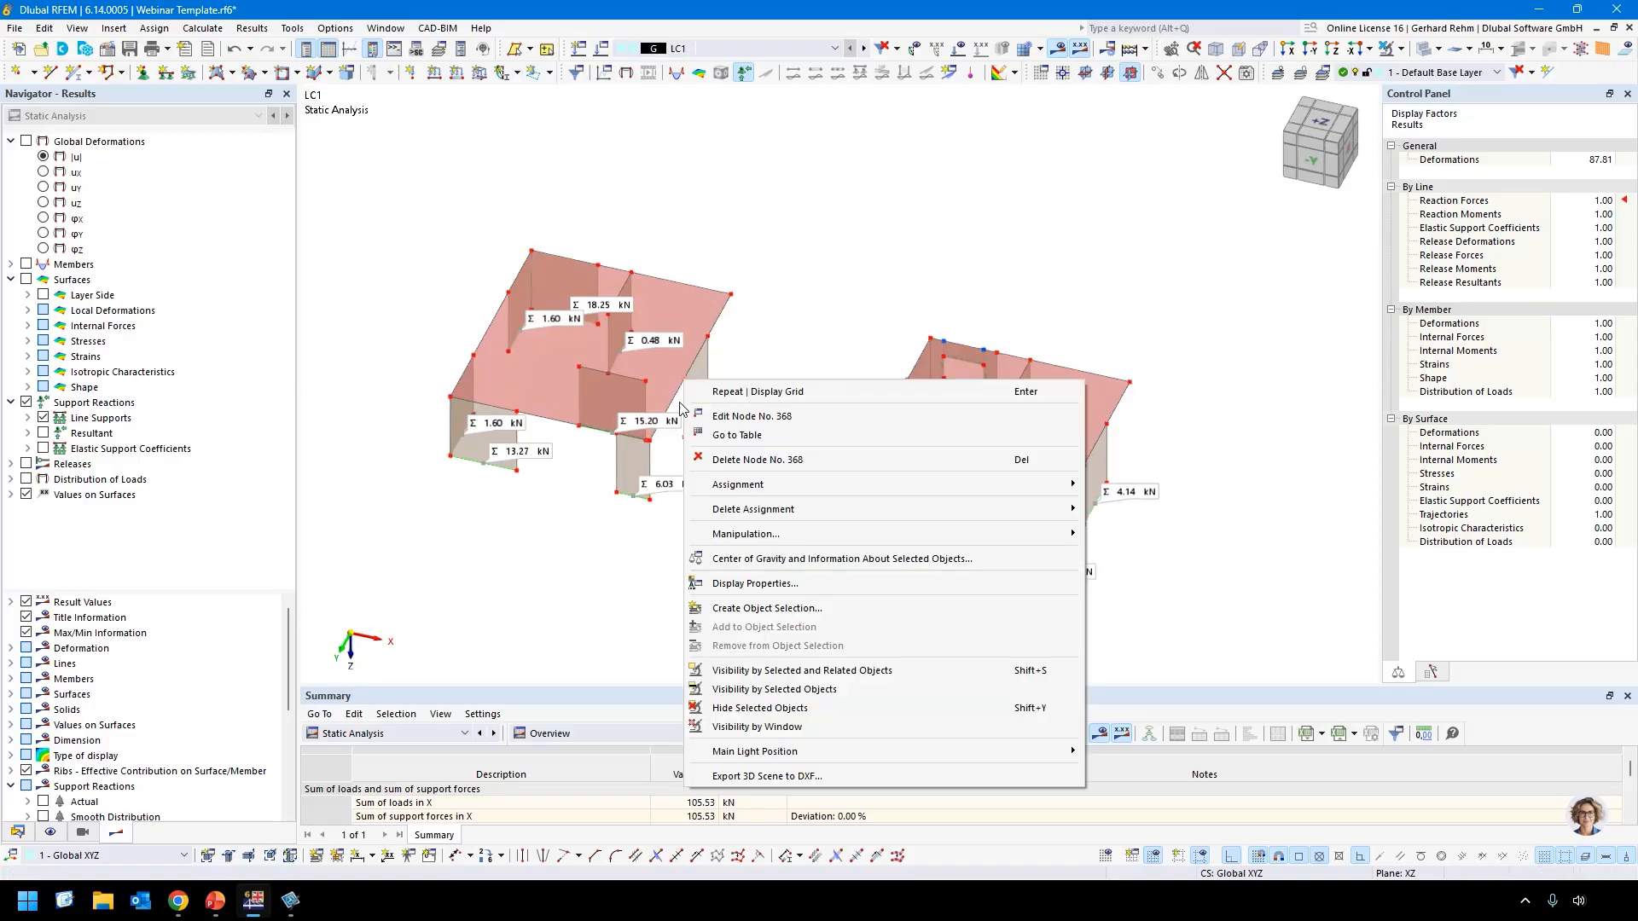
{"action": "left_click", "coordinate": [517, 557]}
Display the global deformations |u| of both buildings, compare them, and turn off the results.
{"action": "left_click", "coordinate": [26, 141]}
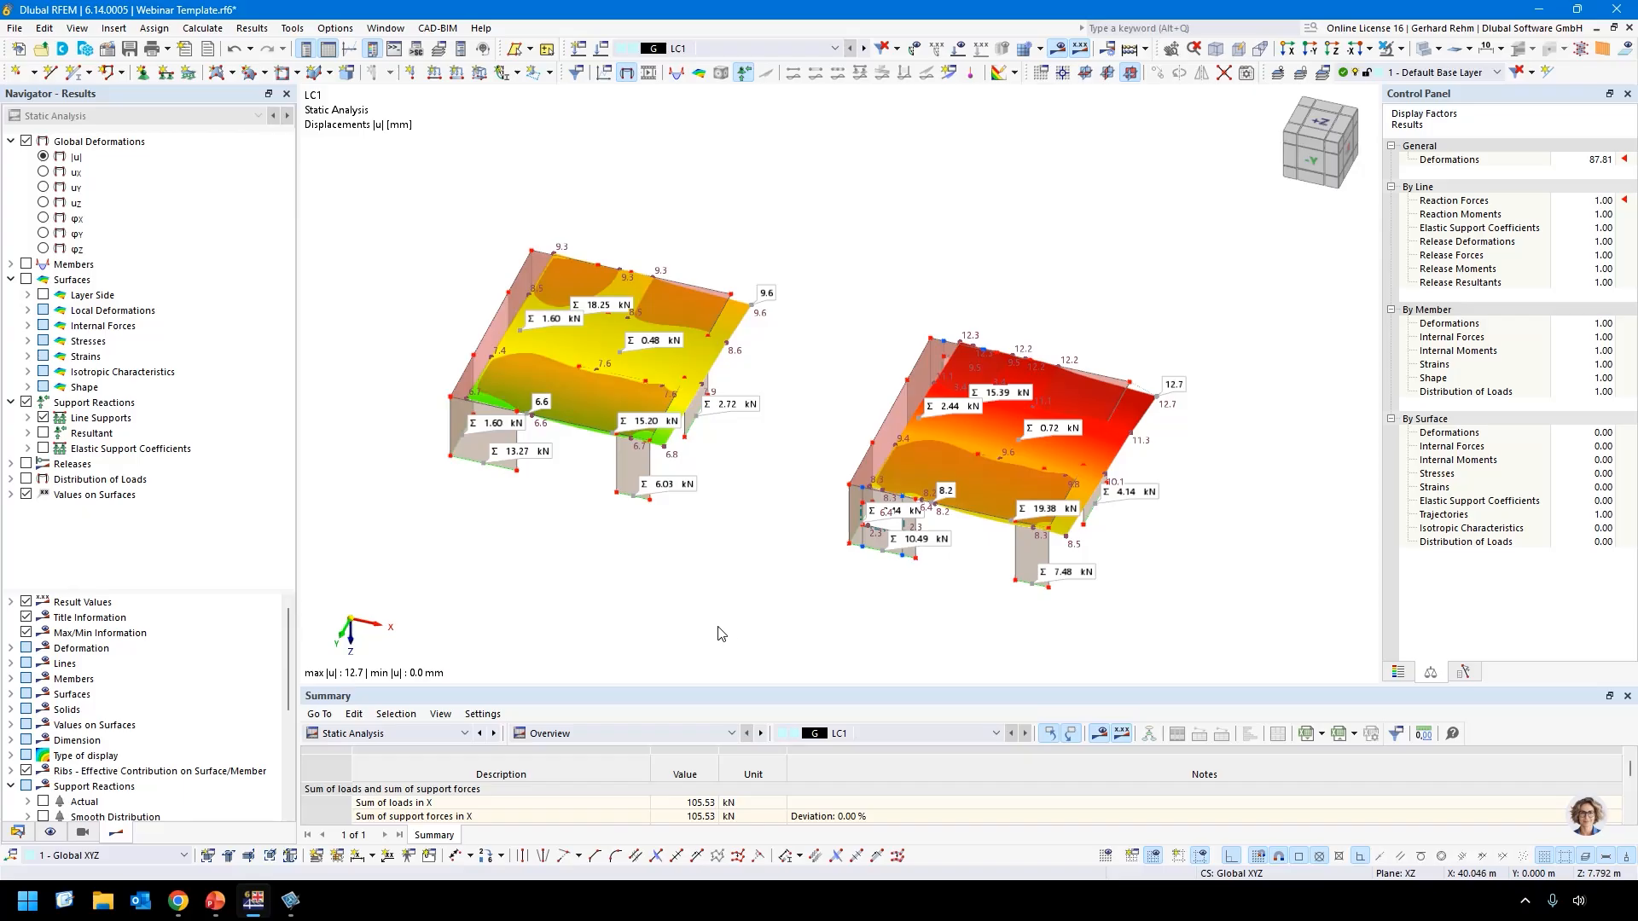
{"action": "middle_click_drag", "start_coordinate": [746, 546], "coordinate": [995, 165], "text": "ctrl"}
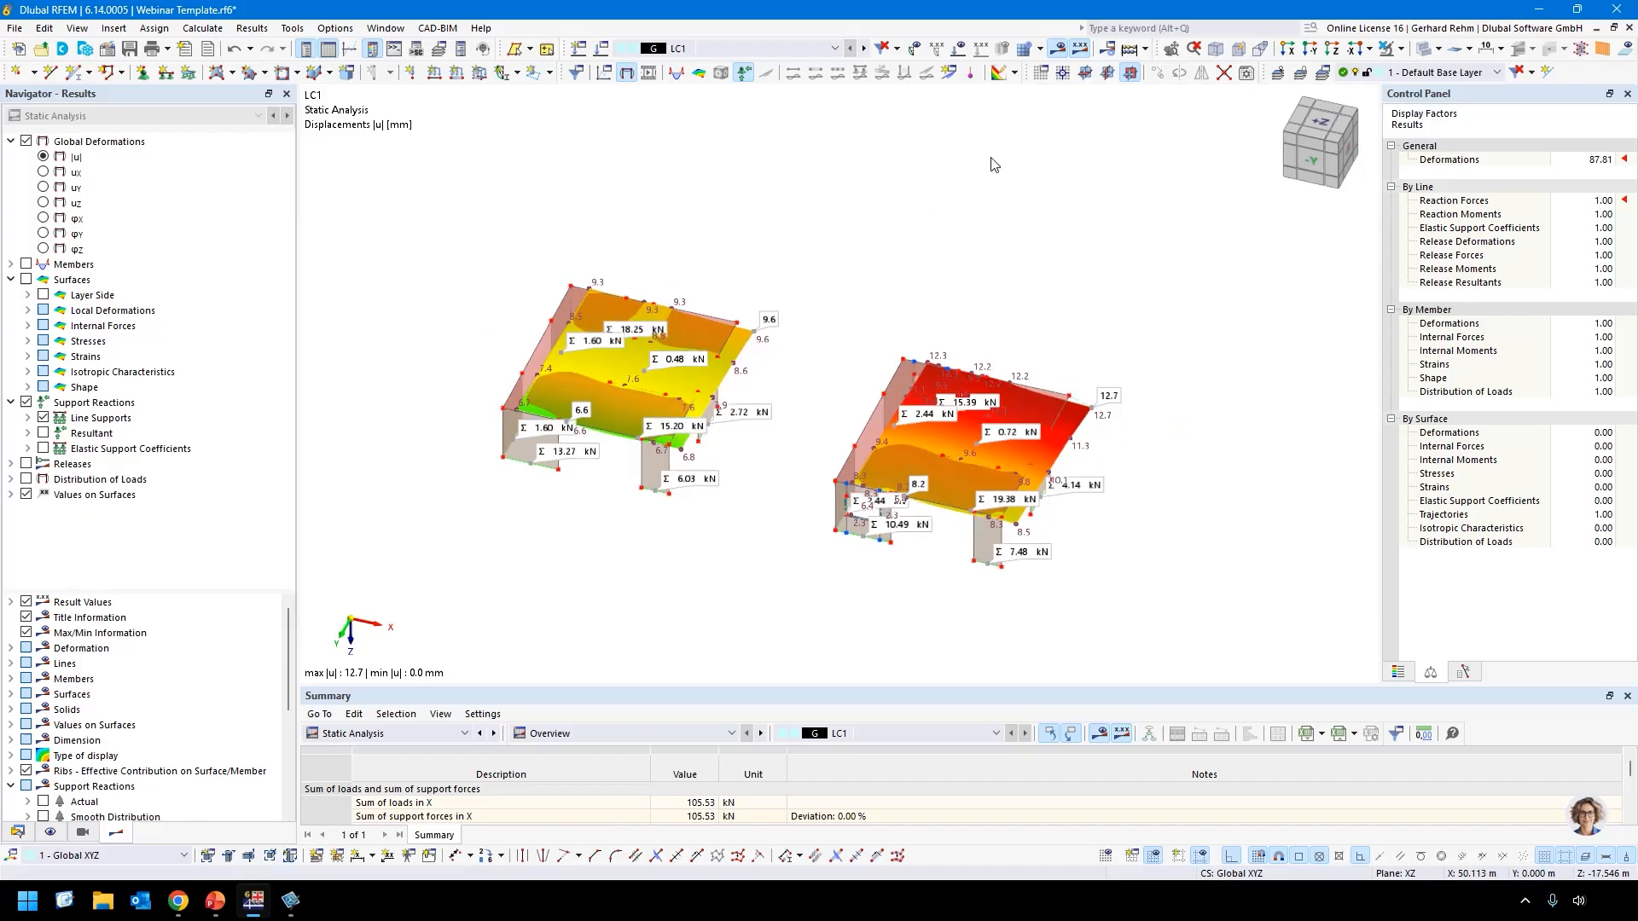
{"action": "left_click", "coordinate": [1059, 49]}
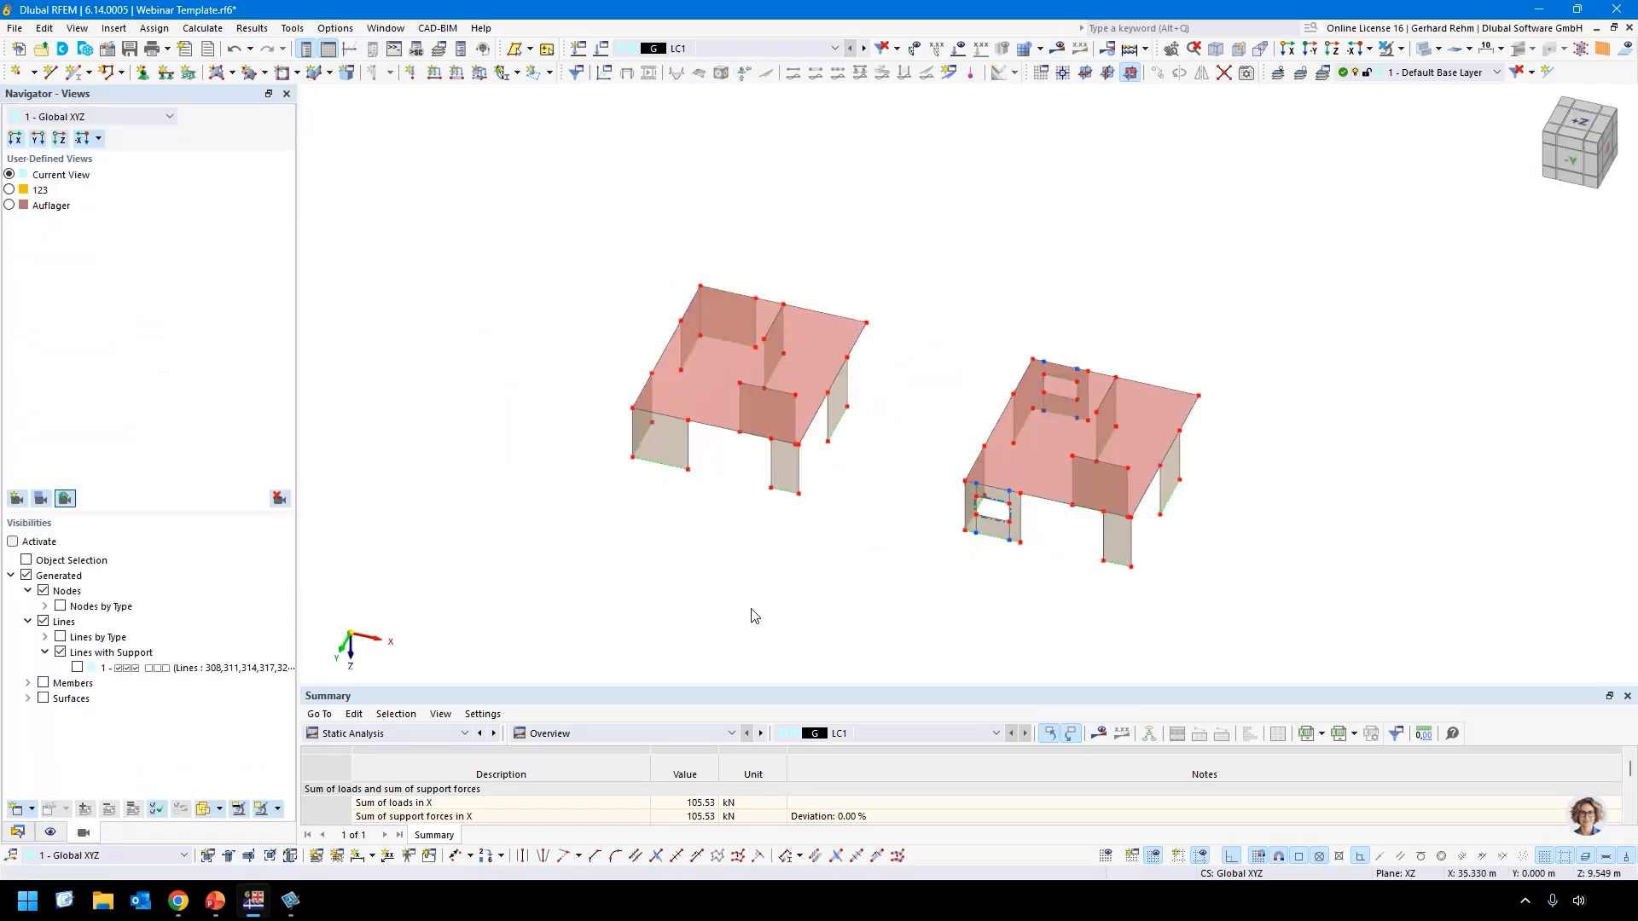
Show the loads and copy the original building with its line load to the far side of the building with windows.
{"action": "left_click_drag", "start_coordinate": [884, 582], "coordinate": [522, 197]}
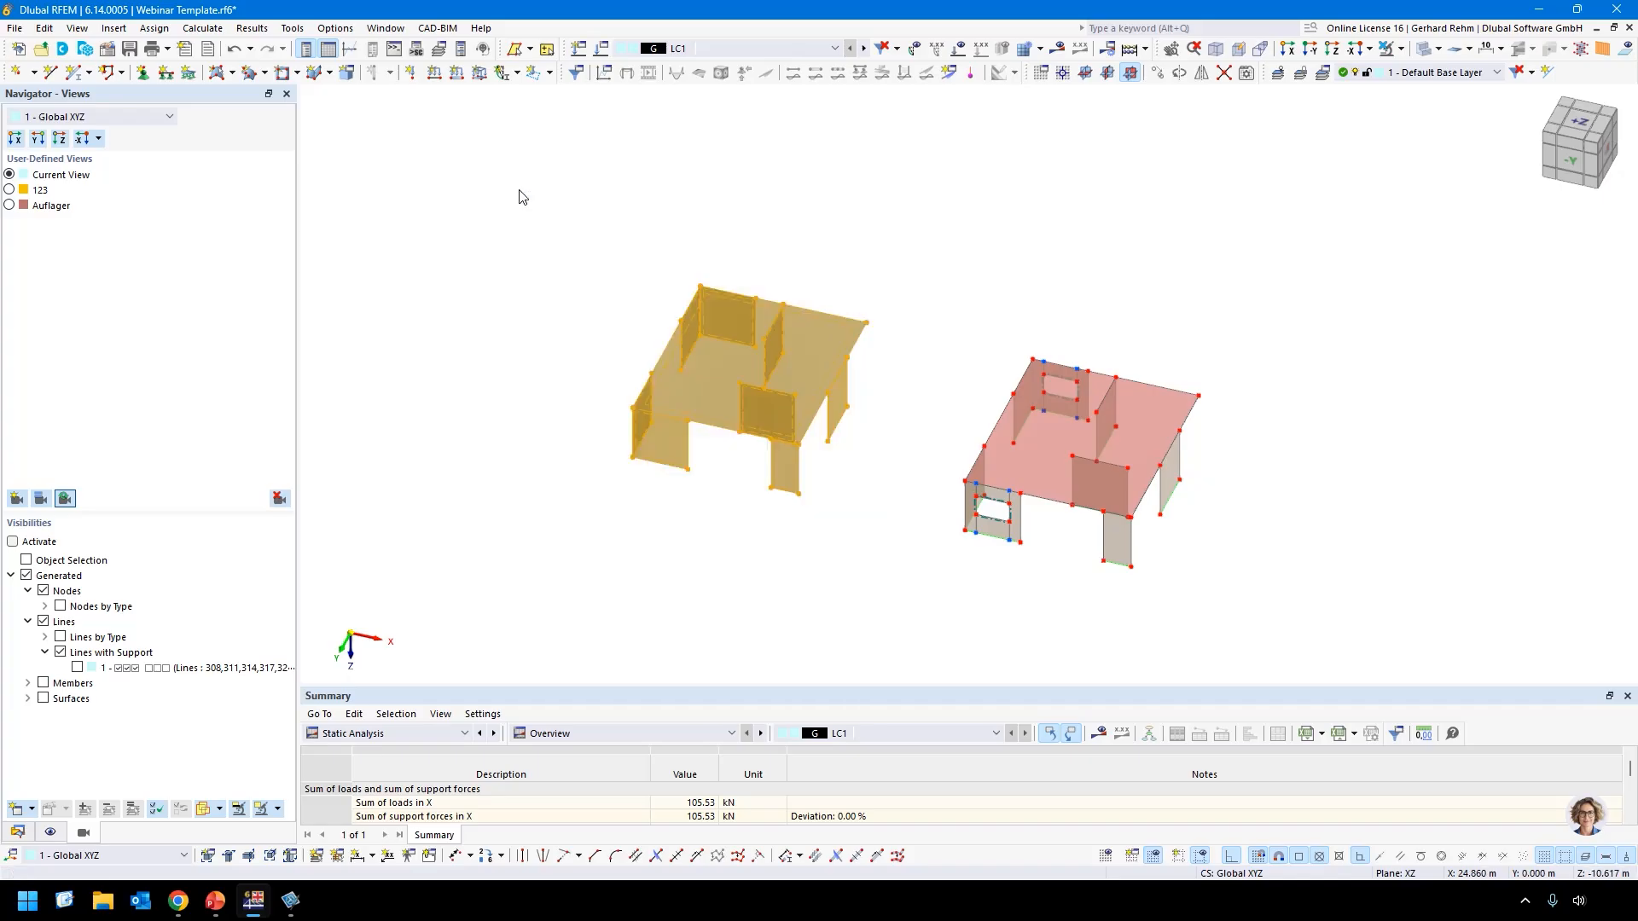
{"action": "left_click", "coordinate": [1160, 132]}
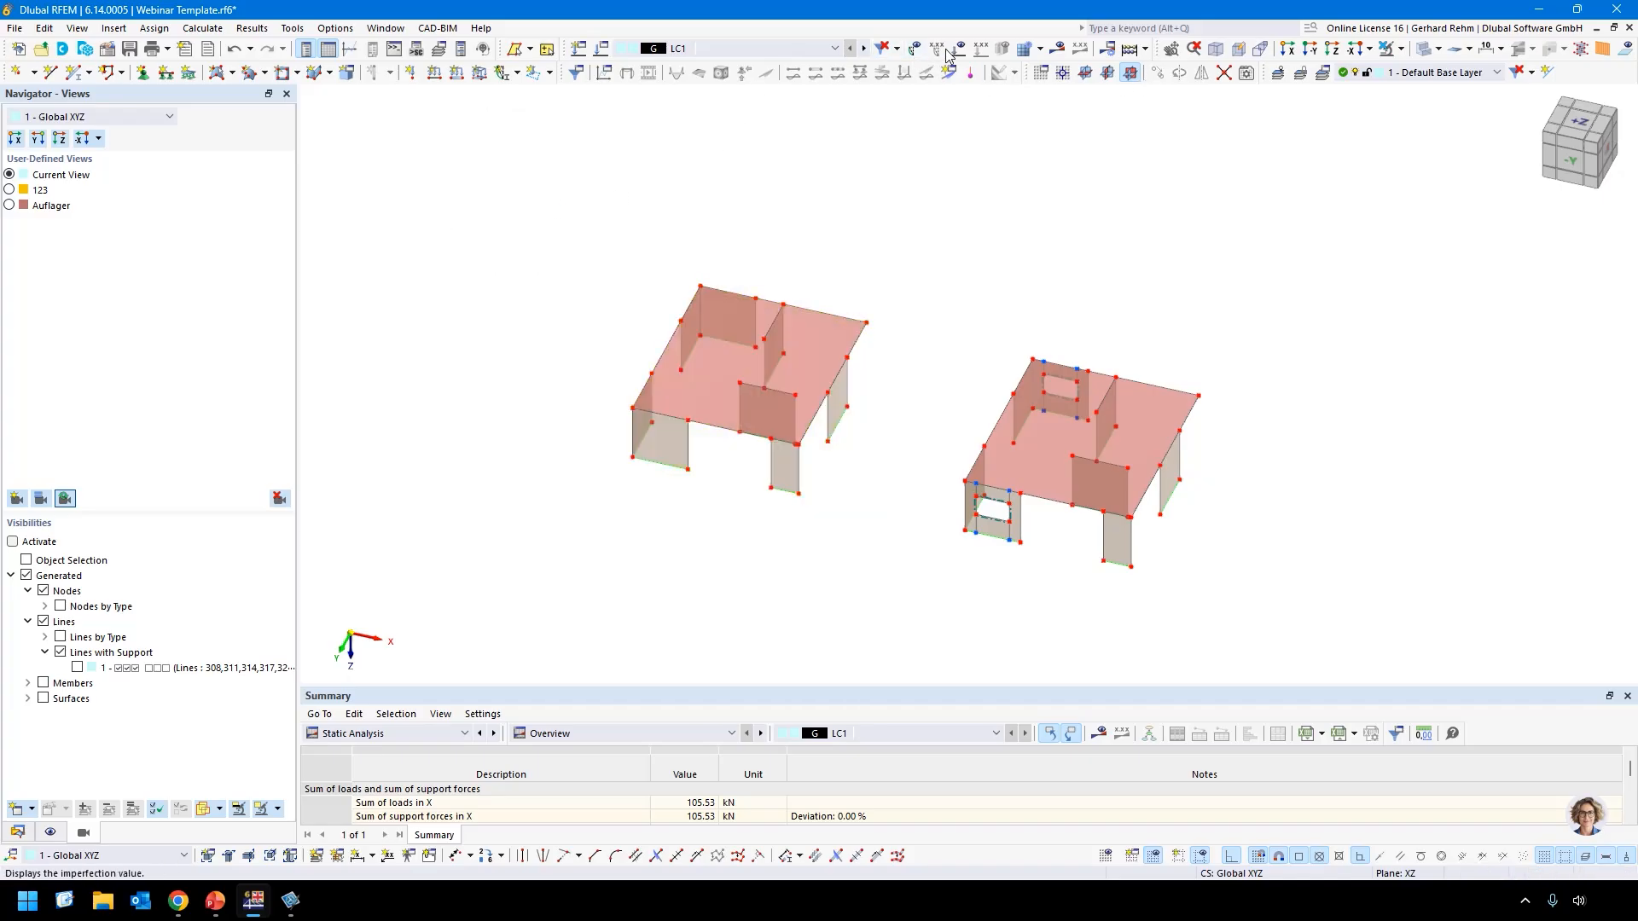
{"action": "left_click", "coordinate": [959, 48]}
{"action": "left_click_drag", "start_coordinate": [884, 580], "coordinate": [555, 183]}
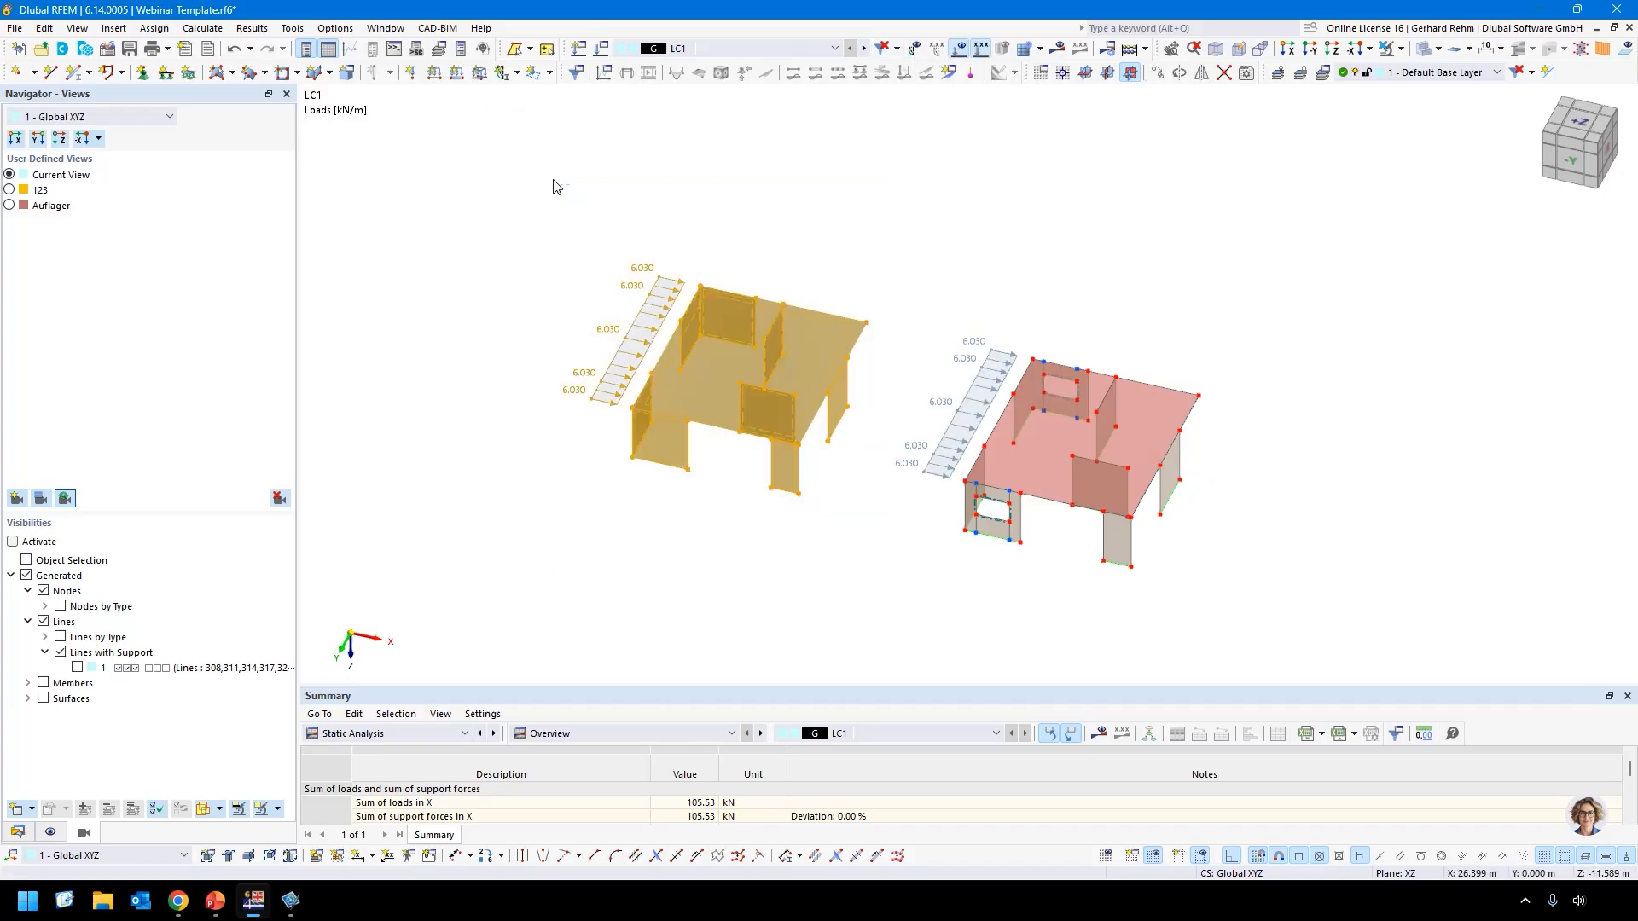
{"action": "key", "text": "ctrl+c"}
{"action": "key", "text": "ctrl+v"}
{"action": "left_click", "coordinate": [745, 385]}
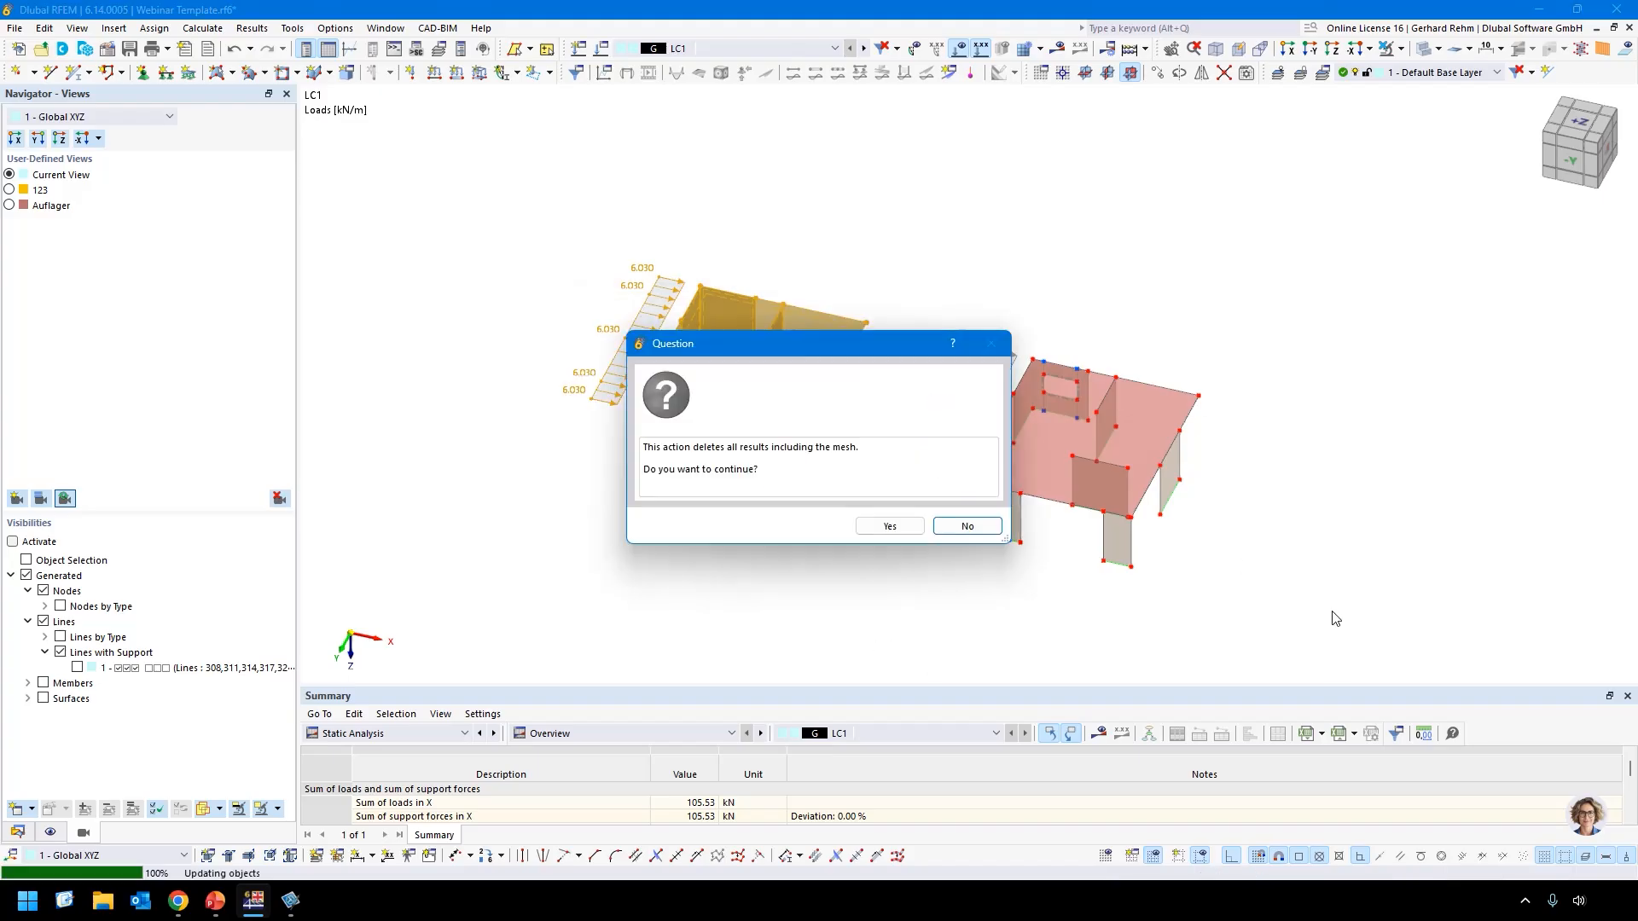
{"action": "key", "text": "Return"}
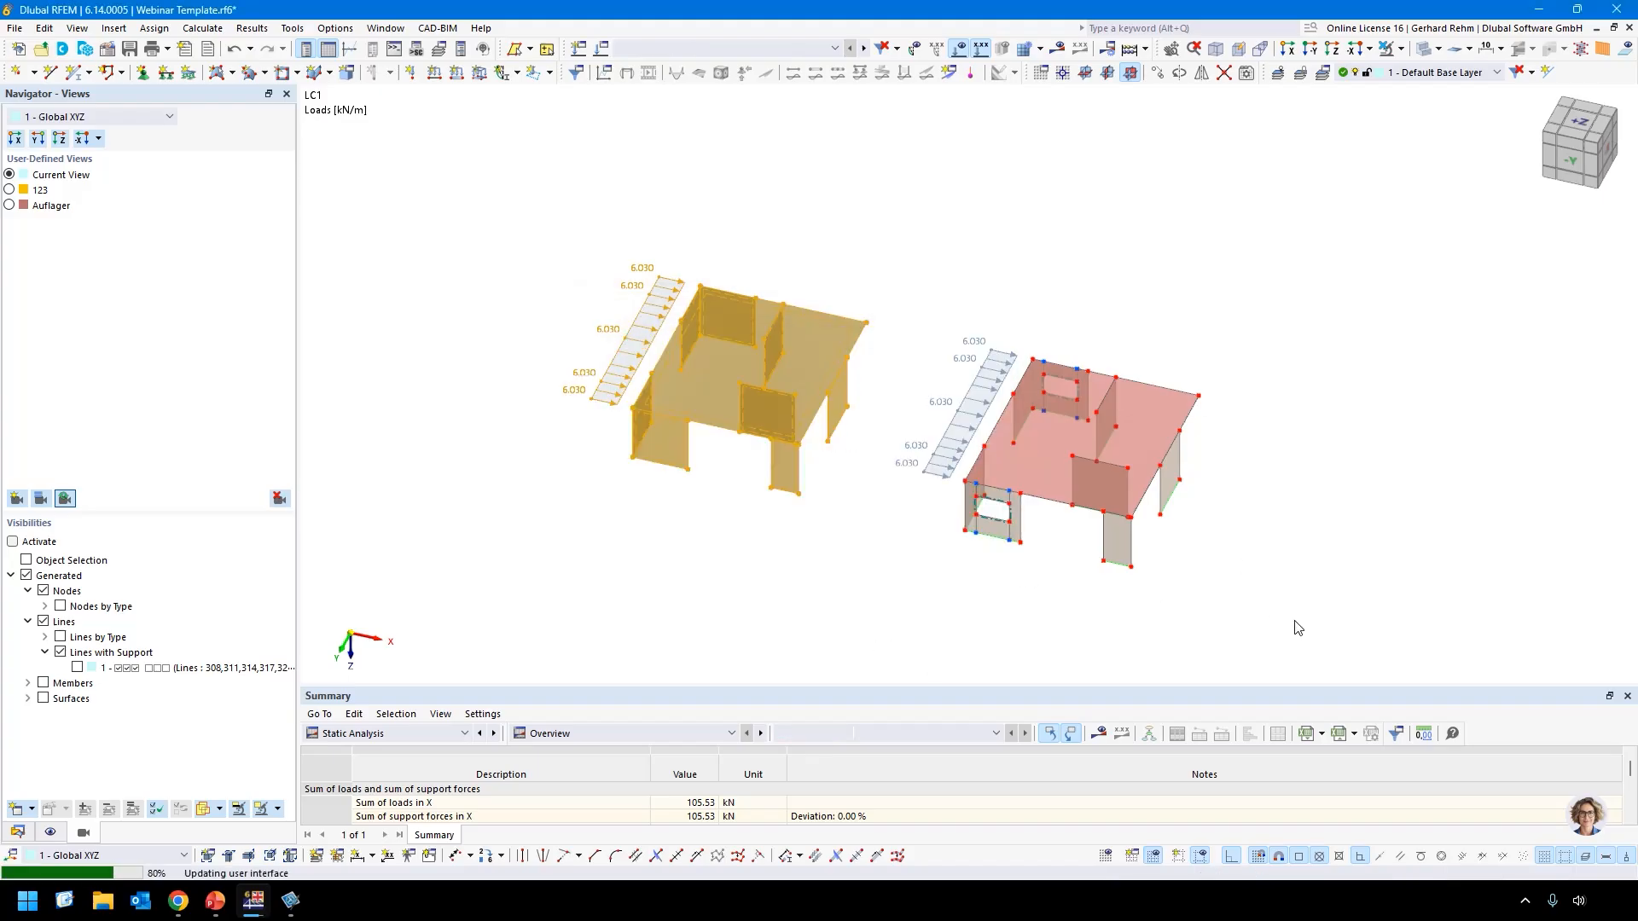
{"action": "left_click", "coordinate": [1111, 542]}
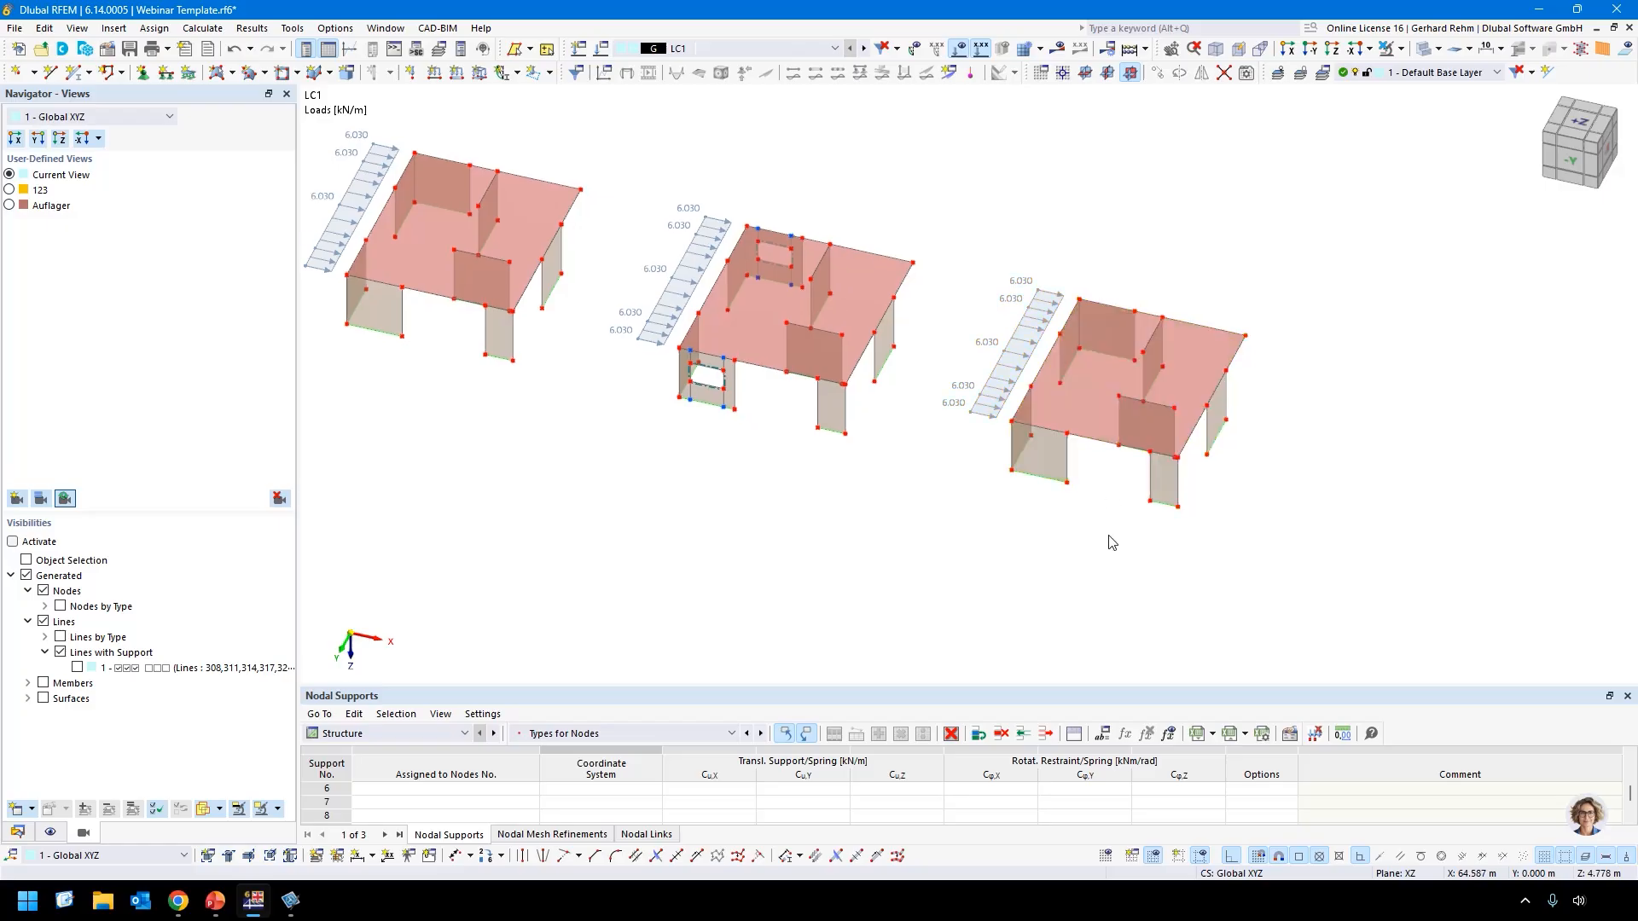
Delete the third building's front and rear walls that correspond to the window walls of the second building.
{"action": "key", "text": "ctrl+shift+y"}
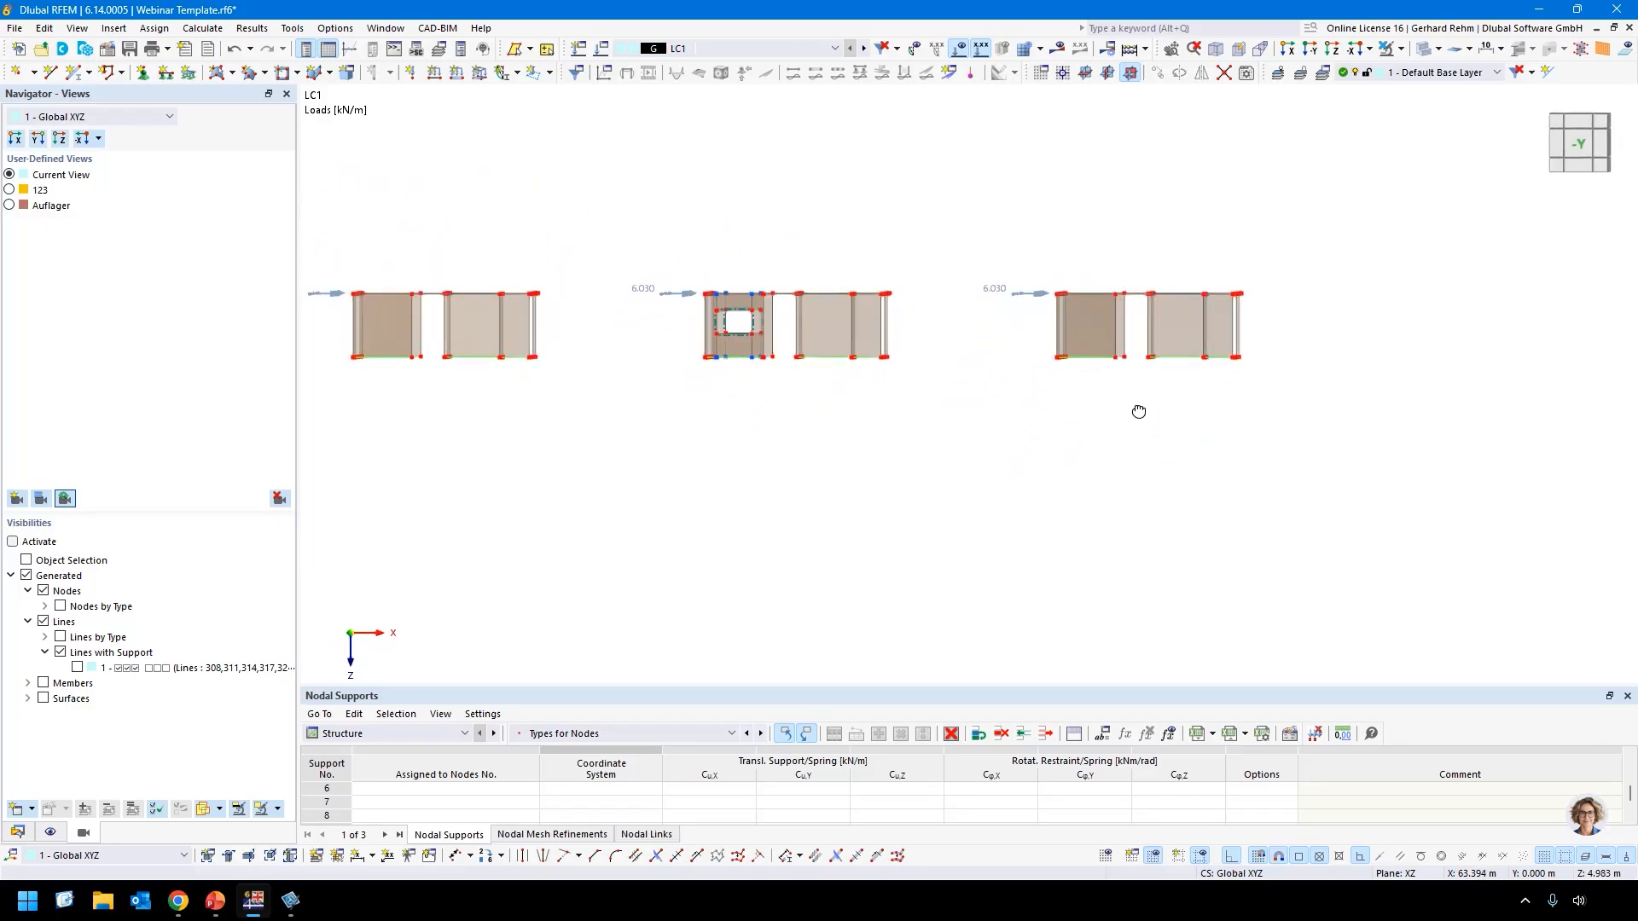
{"action": "middle_click_drag", "start_coordinate": [1145, 412], "coordinate": [1149, 420]}
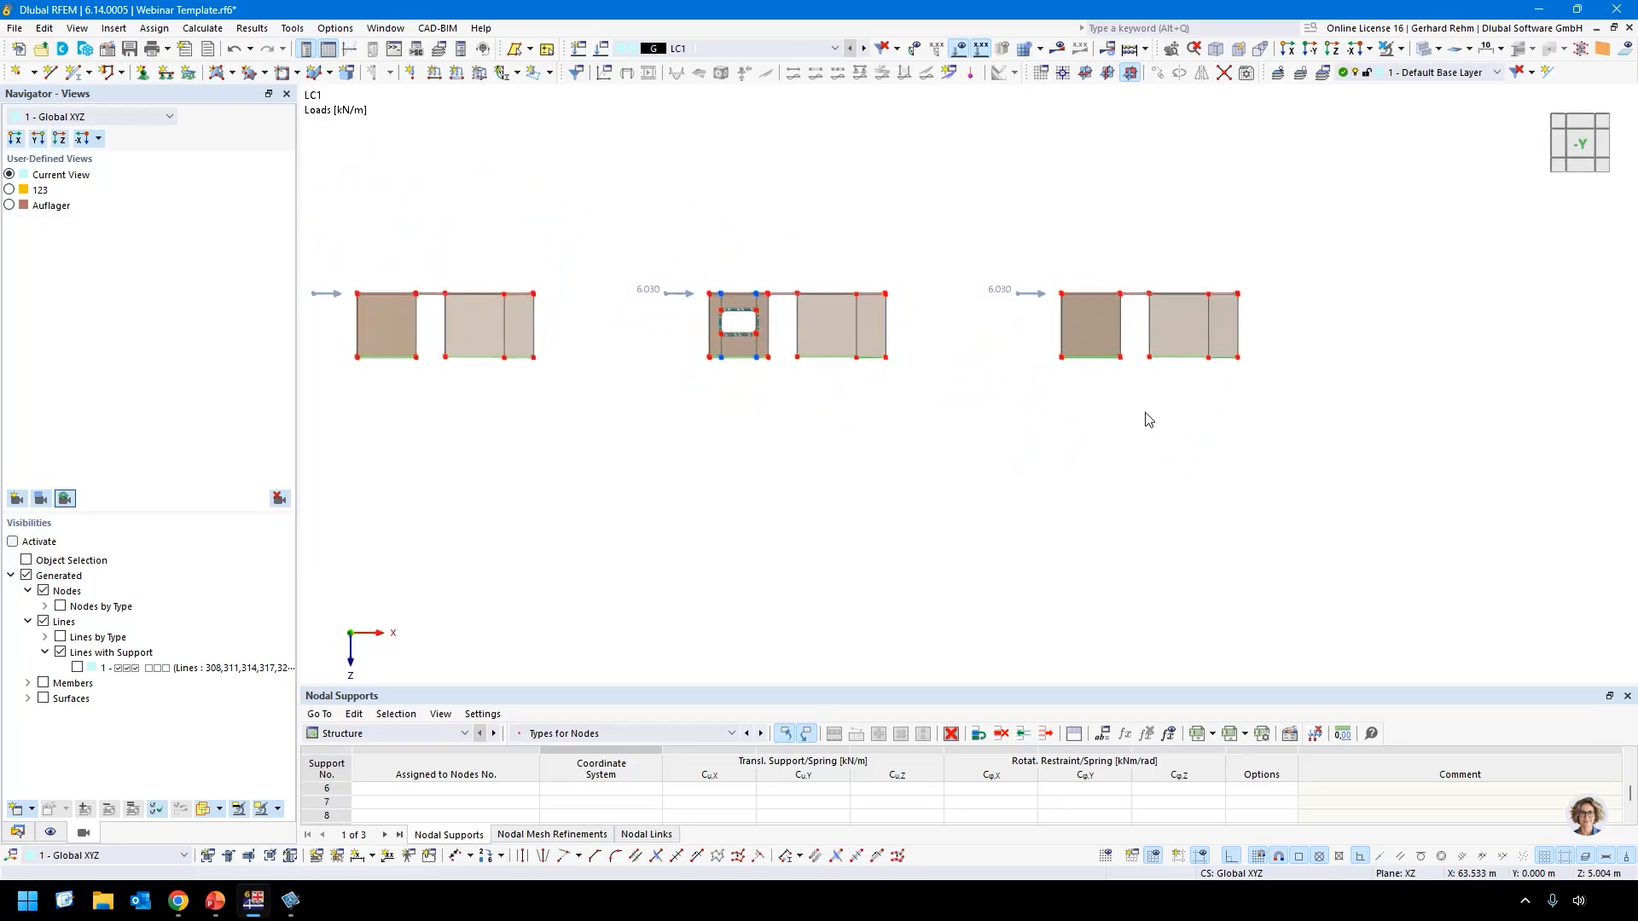
{"action": "scroll", "coordinate": [708, 320], "scroll_direction": "up", "scroll_amount": 4}
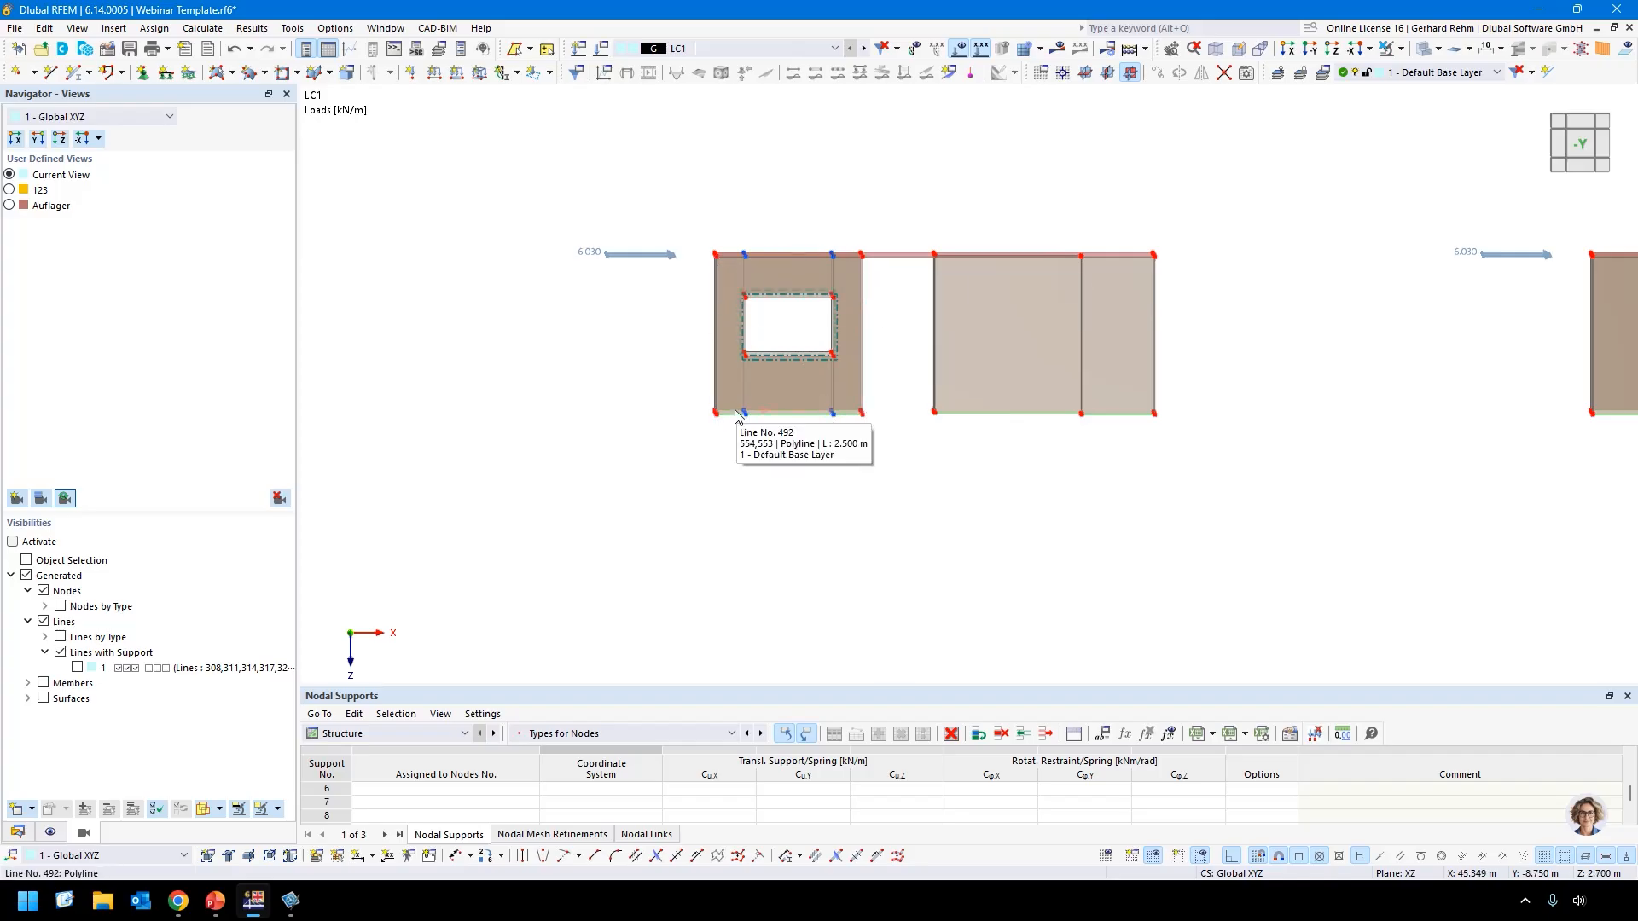
{"action": "scroll", "coordinate": [831, 415], "scroll_direction": "up", "scroll_amount": 3}
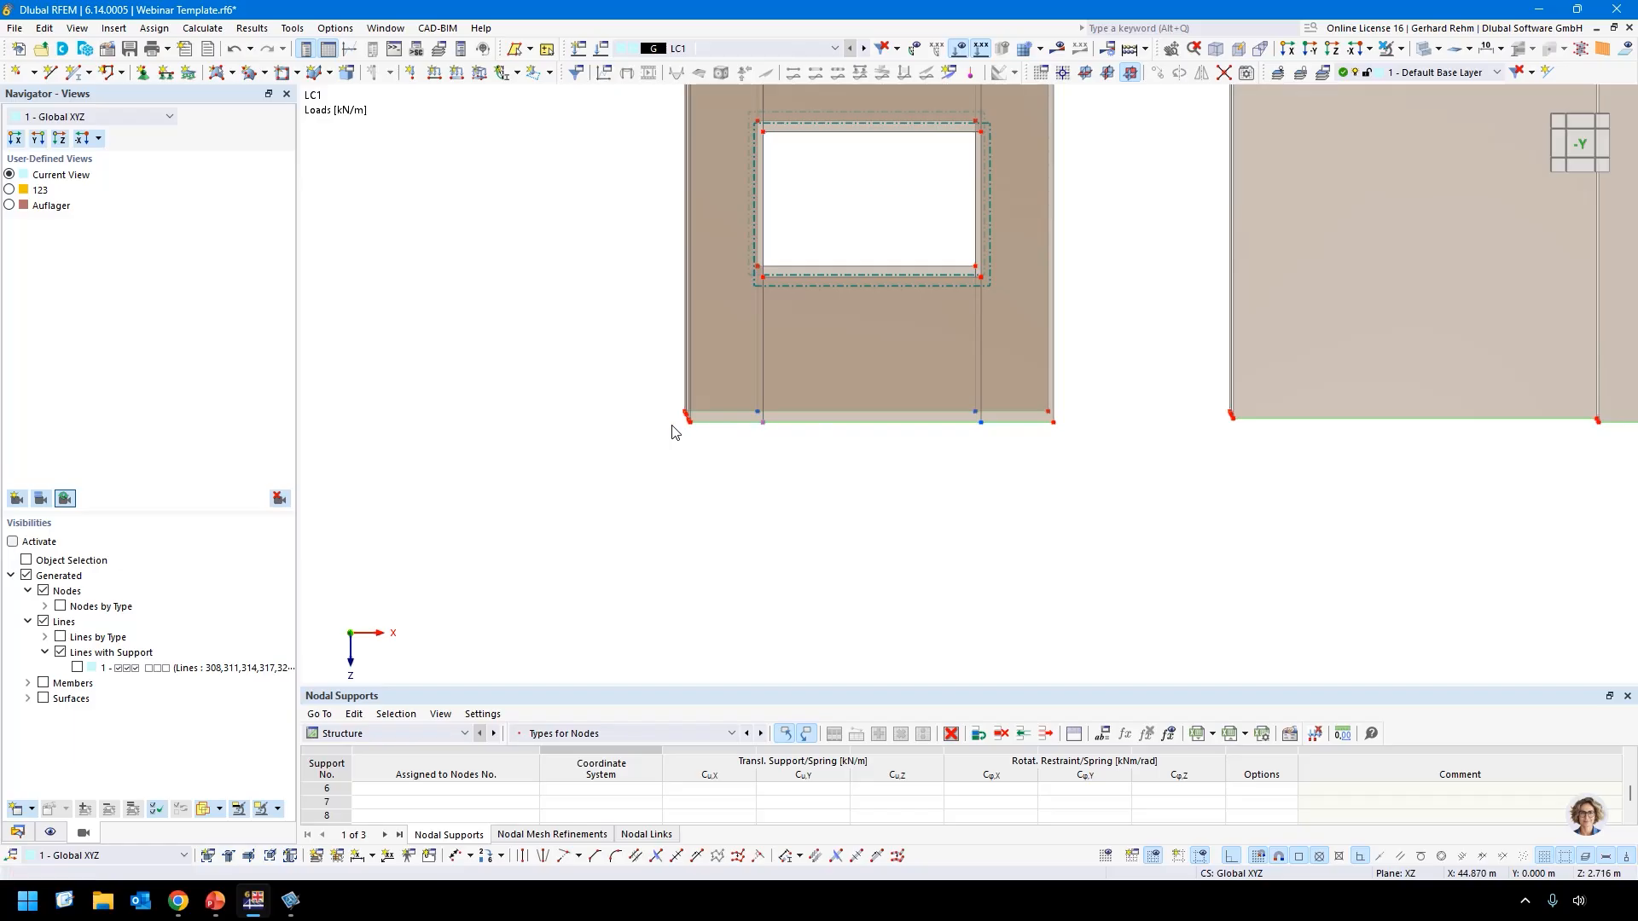
{"action": "scroll", "coordinate": [713, 431], "scroll_direction": "down", "scroll_amount": 2}
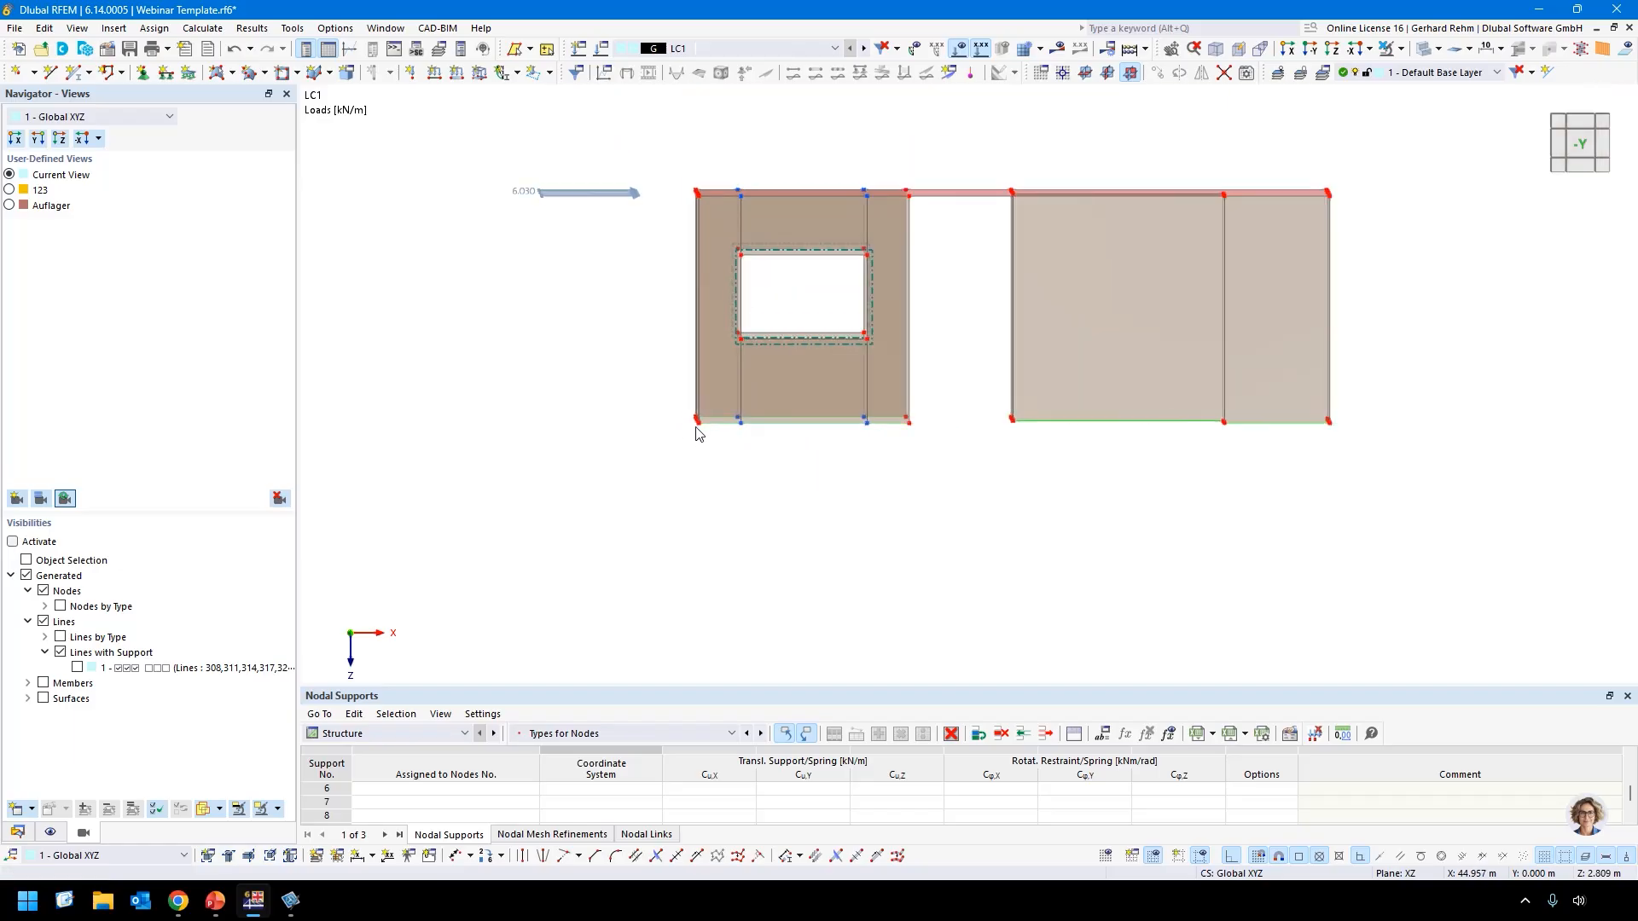
{"action": "scroll", "coordinate": [679, 493], "scroll_direction": "down", "scroll_amount": 3}
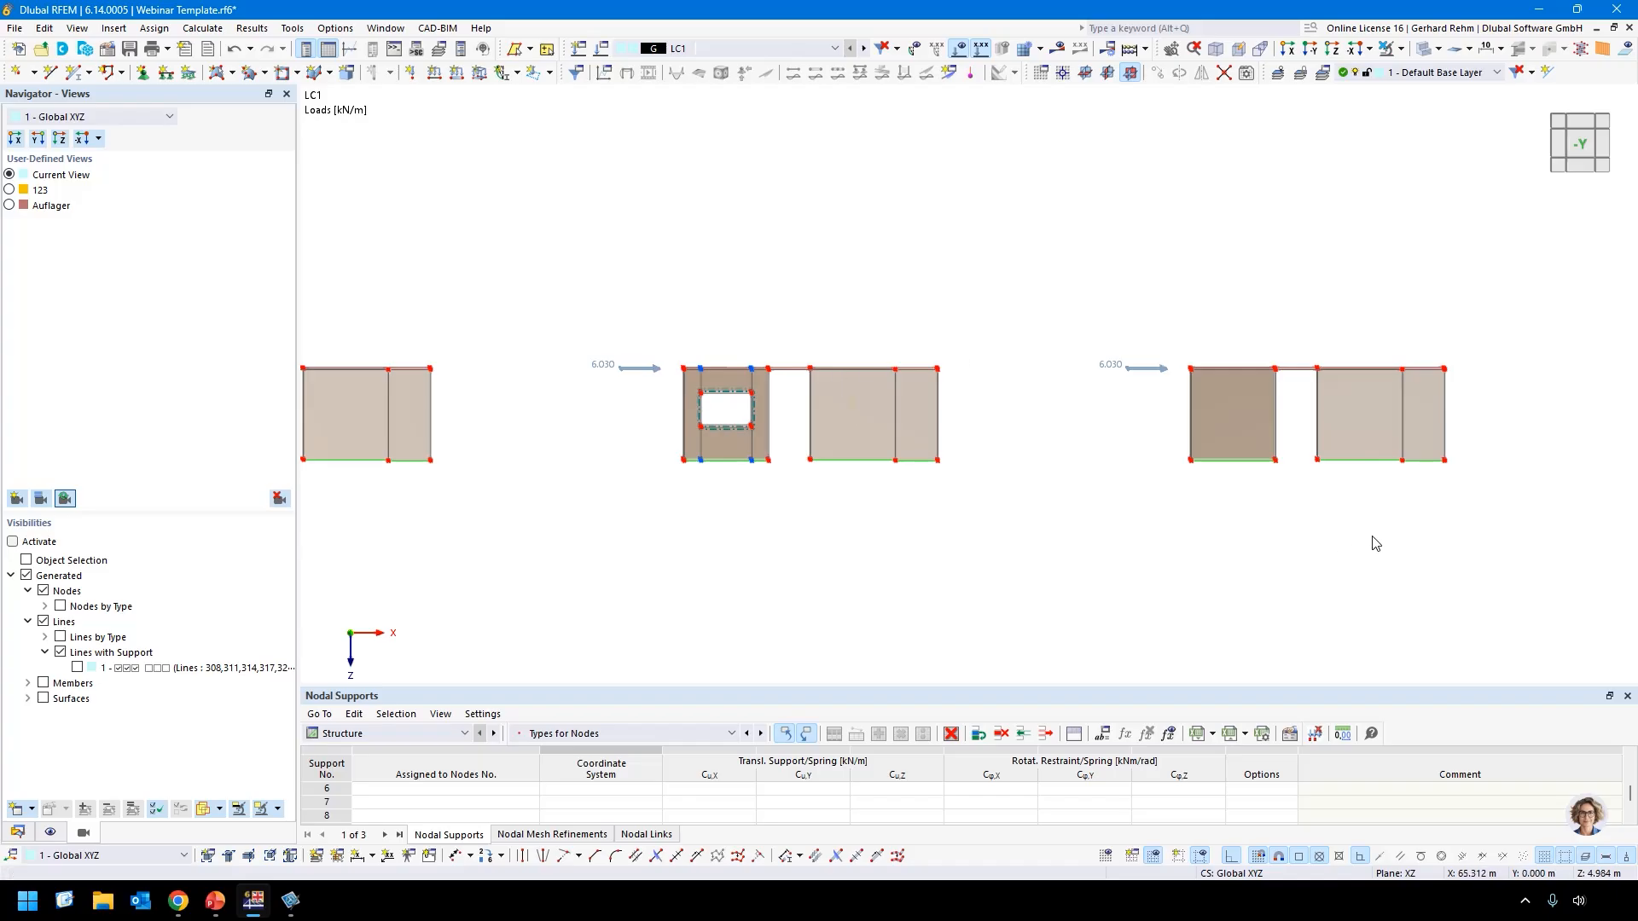
{"action": "left_click", "coordinate": [1234, 465]}
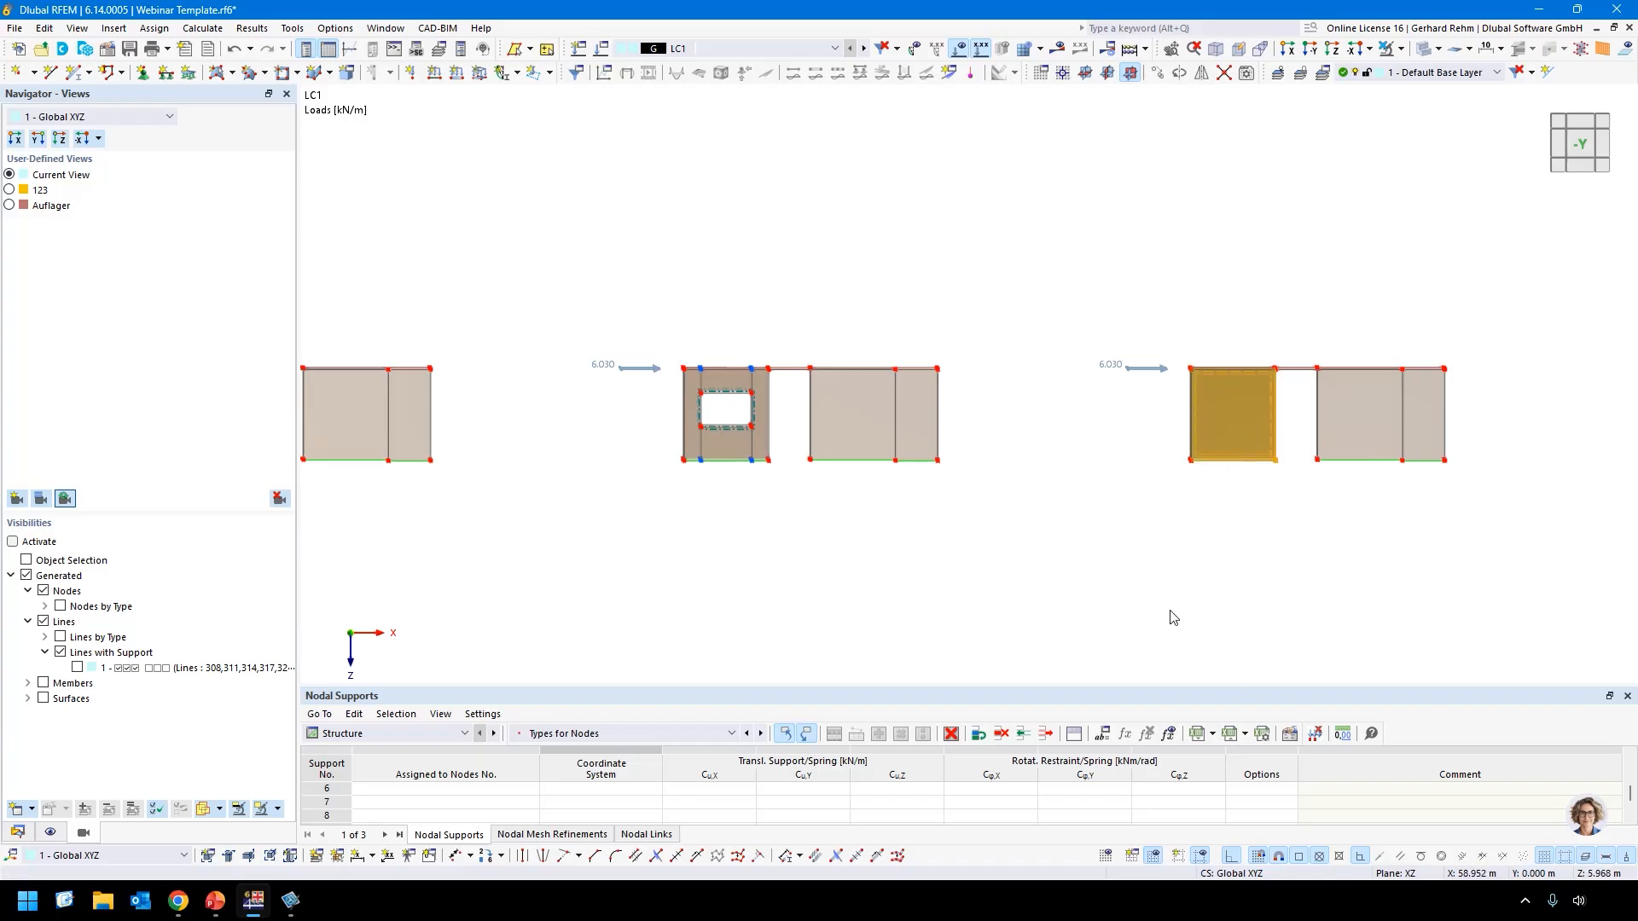
{"action": "key", "text": "Delete"}
{"action": "scroll", "coordinate": [1031, 289], "scroll_direction": "down", "scroll_amount": 4}
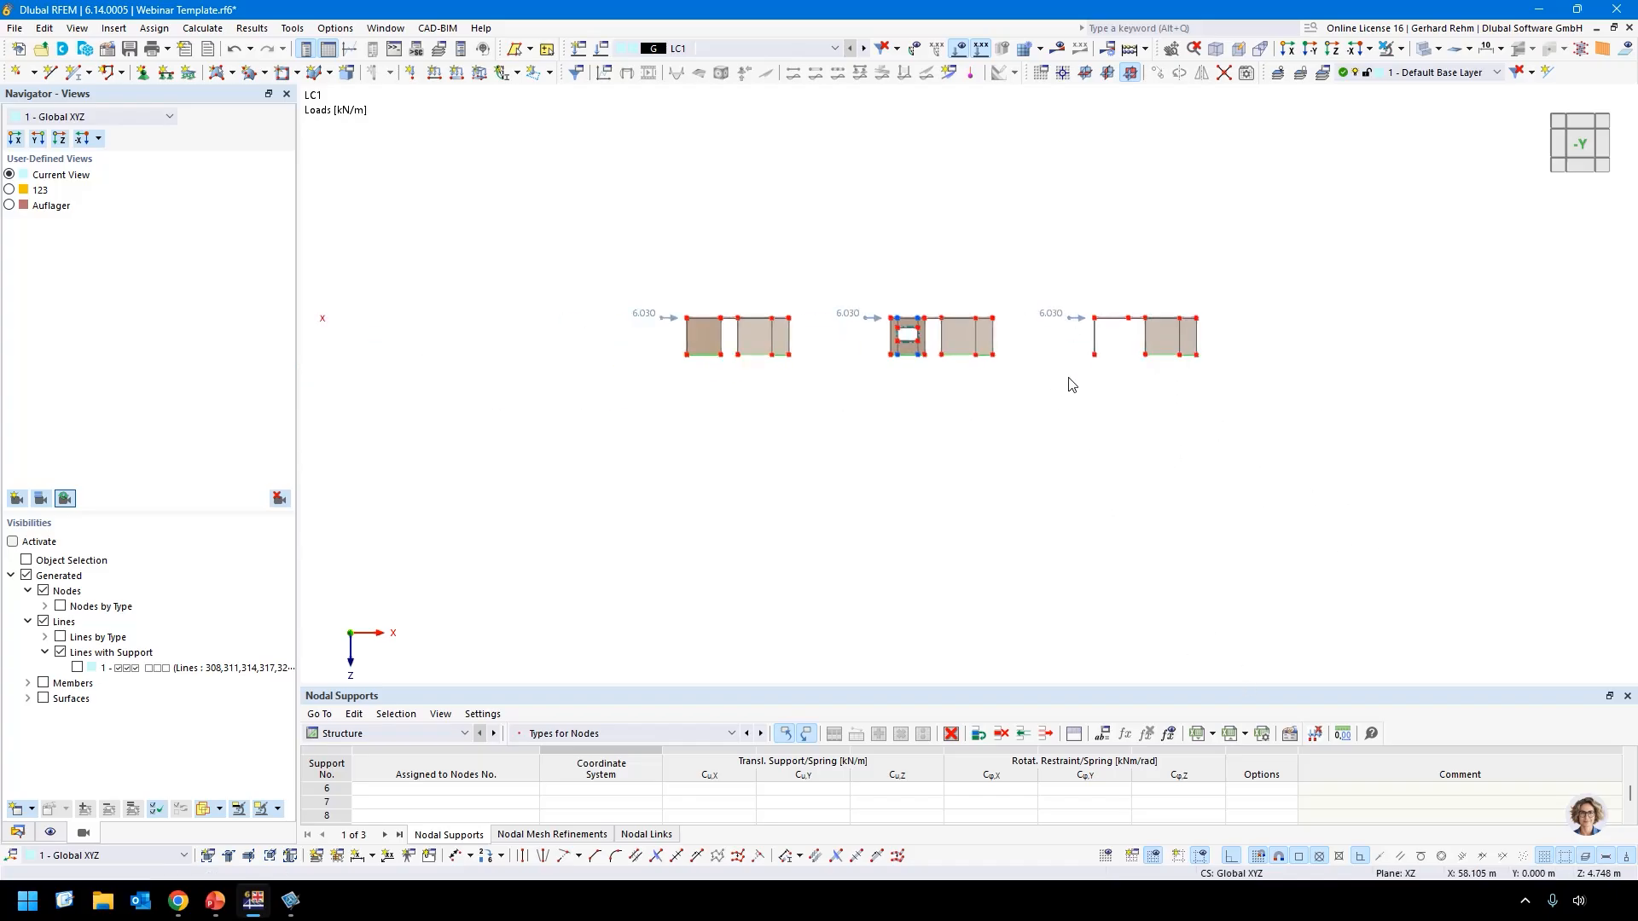
Calculate LC1 for the changed model and compare the global deformations of all three buildings.
{"action": "middle_click_drag", "start_coordinate": [1215, 495], "coordinate": [836, 477], "text": "ctrl"}
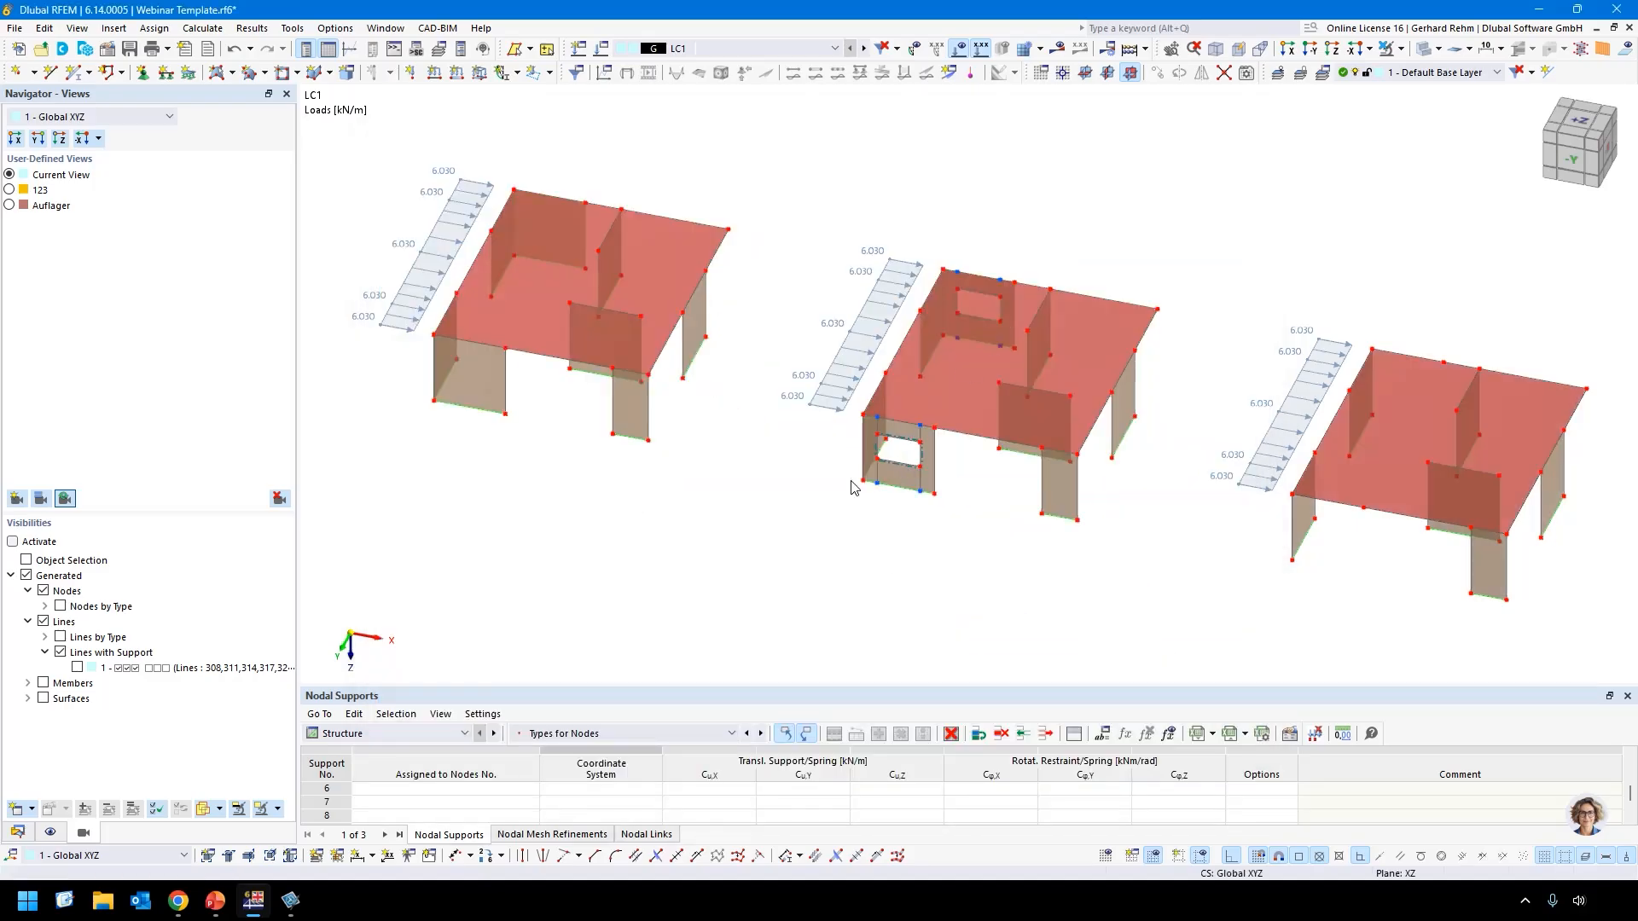
{"action": "middle_click_drag", "start_coordinate": [1190, 620], "coordinate": [1002, 594]}
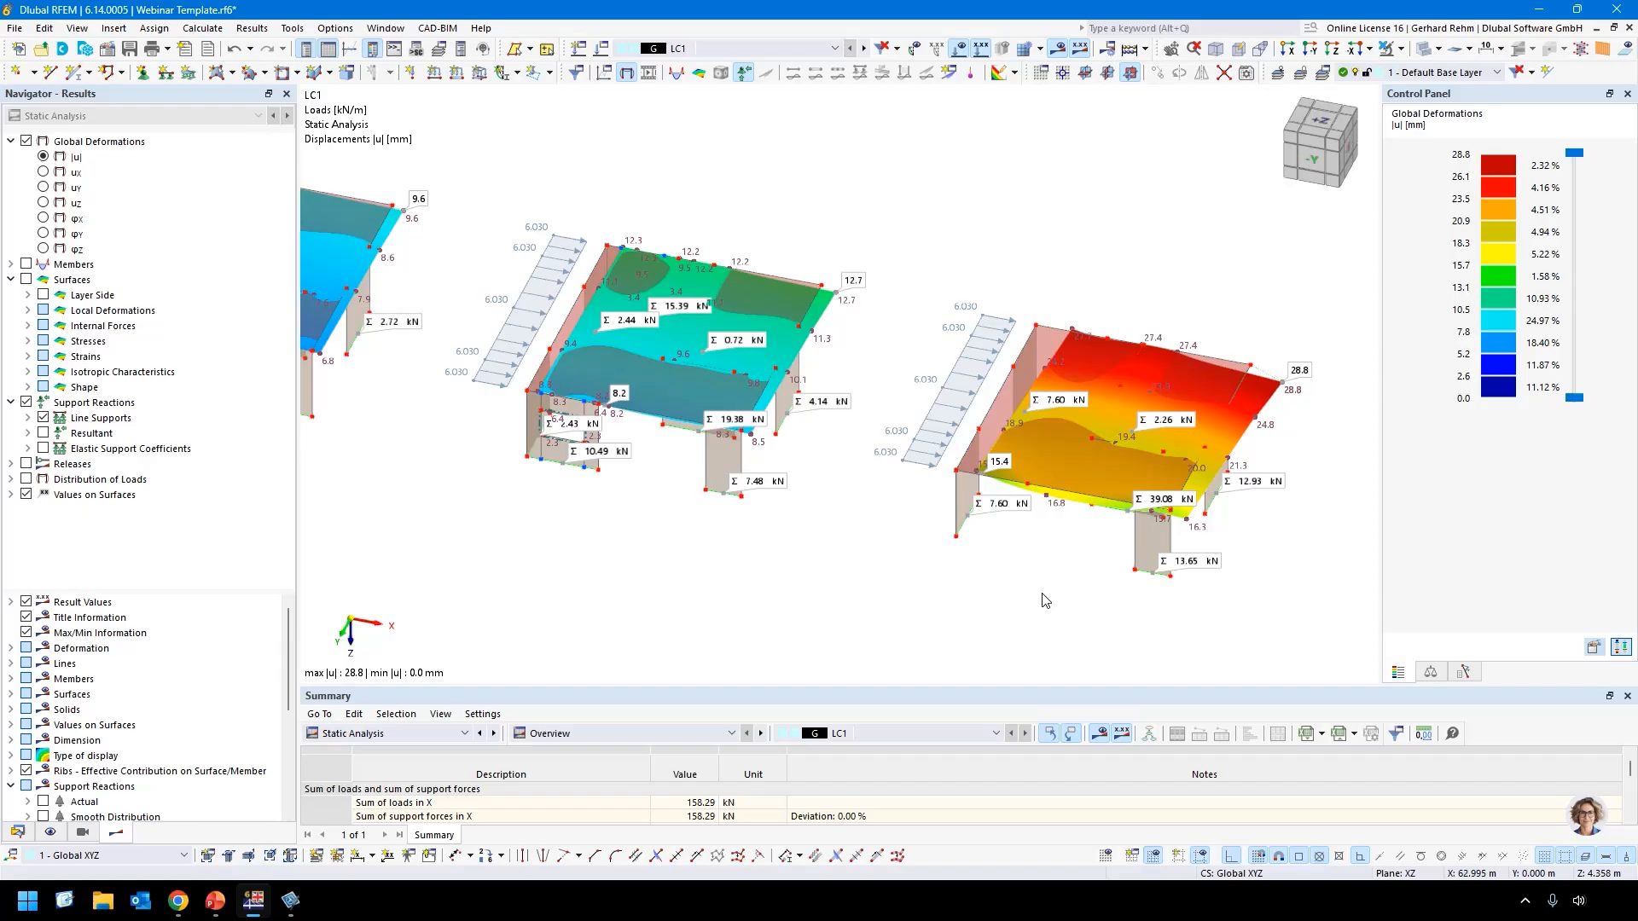
{"action": "middle_click_drag", "start_coordinate": [756, 589], "coordinate": [853, 661]}
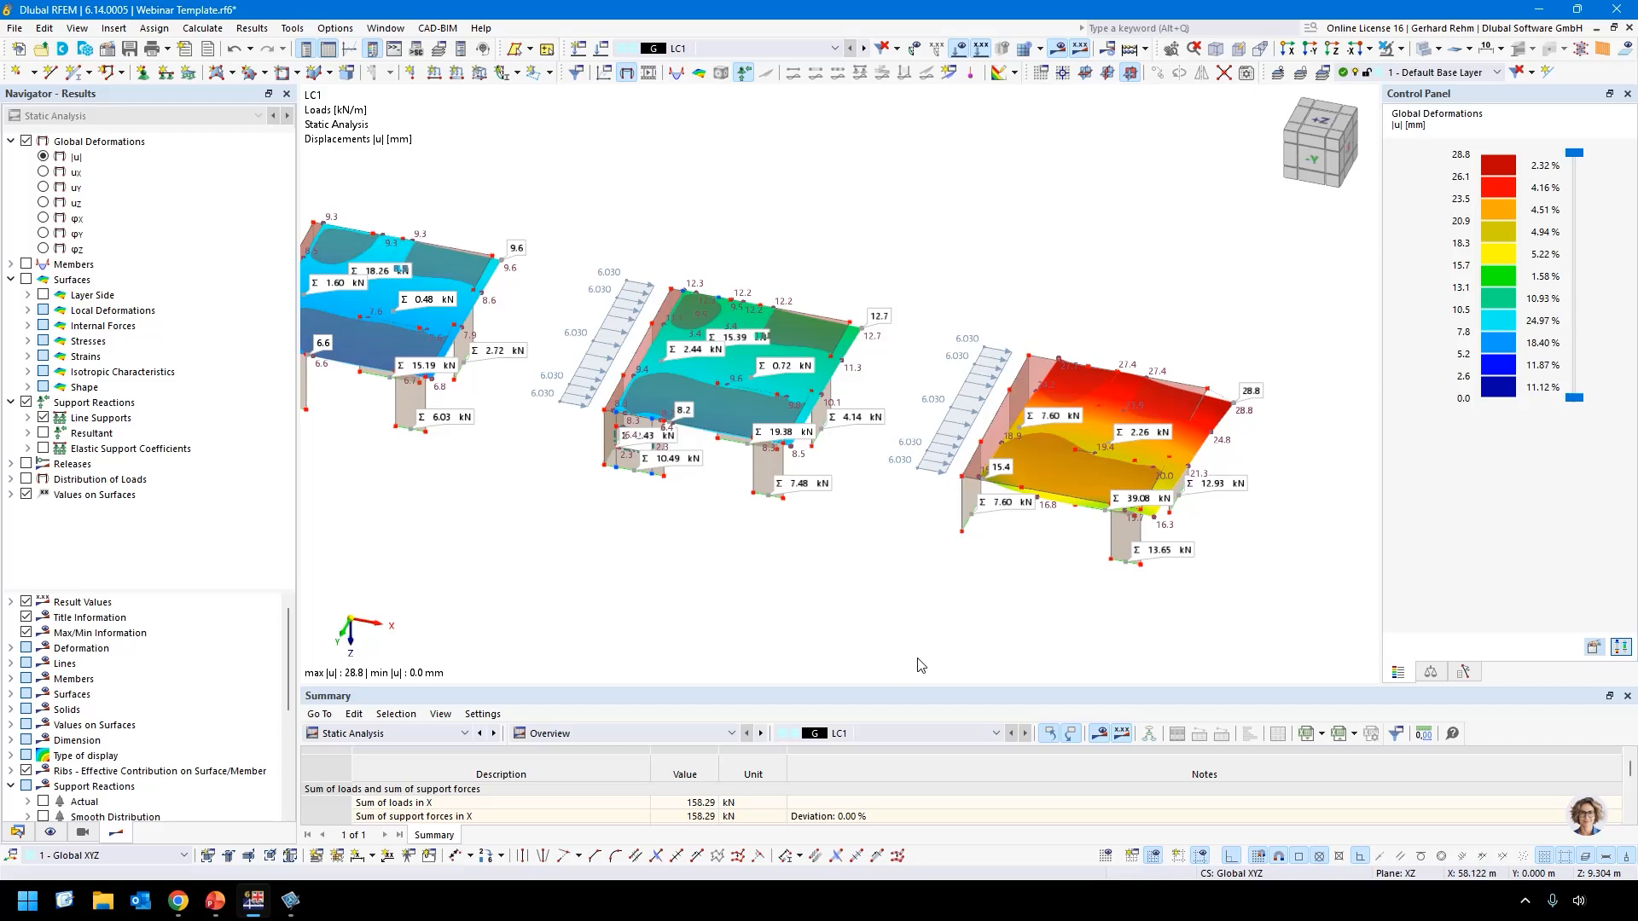
Hide the global deformations and compare the line support reactions of the three buildings in plan and oblique views.
{"action": "left_click", "coordinate": [27, 141]}
{"action": "key", "text": "ctrl+3"}
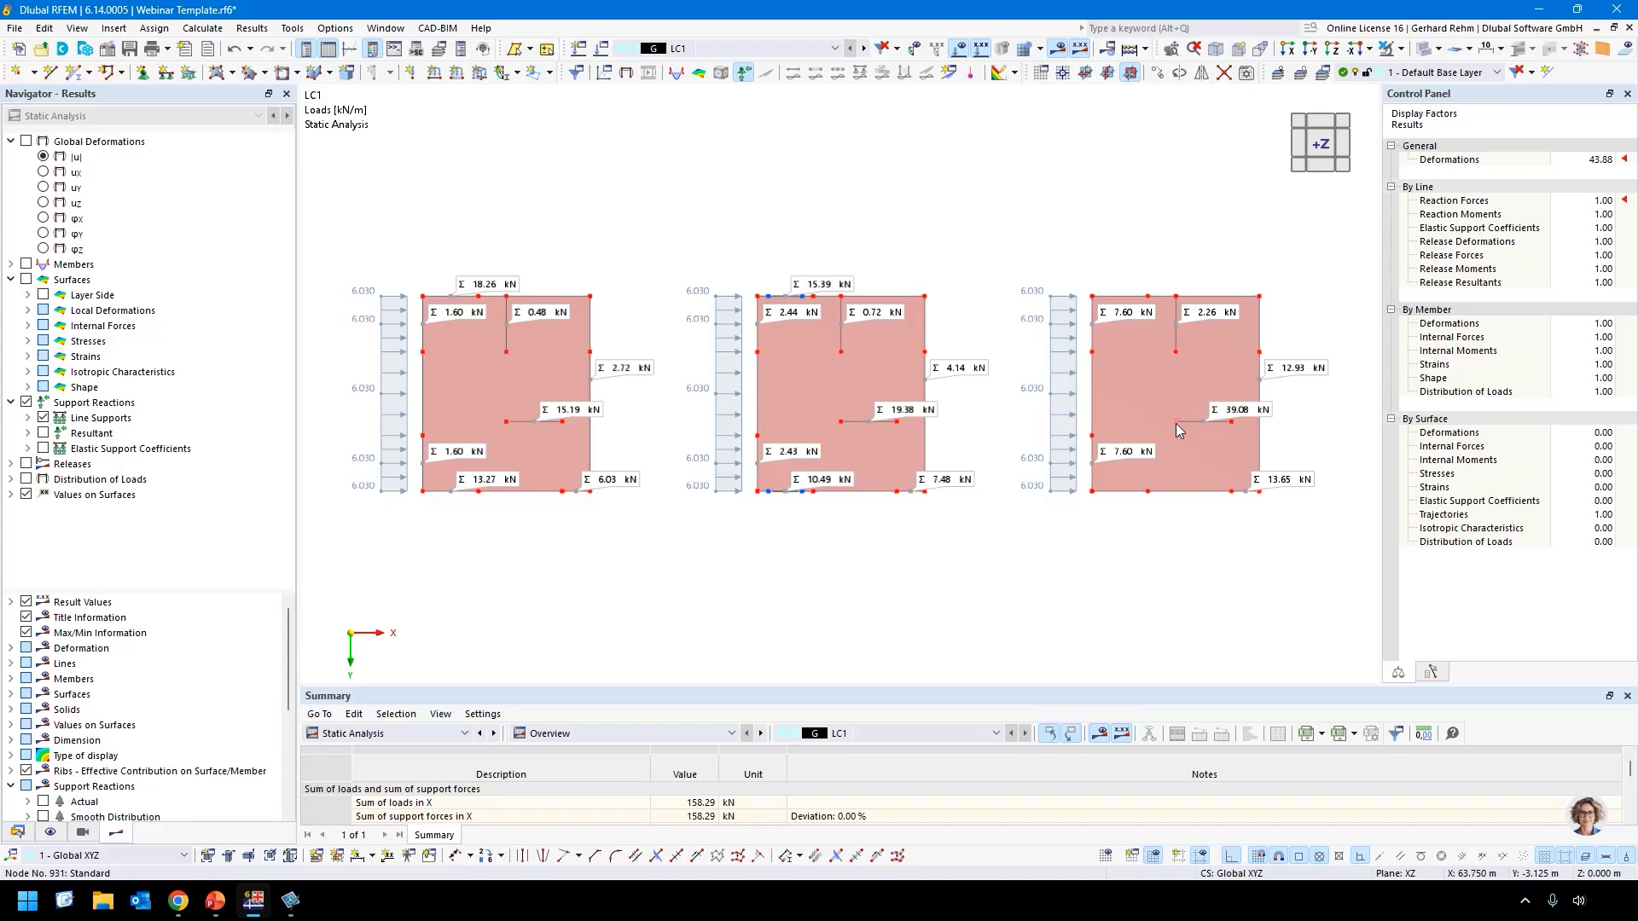
{"action": "middle_click_drag", "start_coordinate": [1175, 423], "coordinate": [1009, 475], "text": "ctrl"}
{"action": "right_click", "coordinate": [1015, 478]}
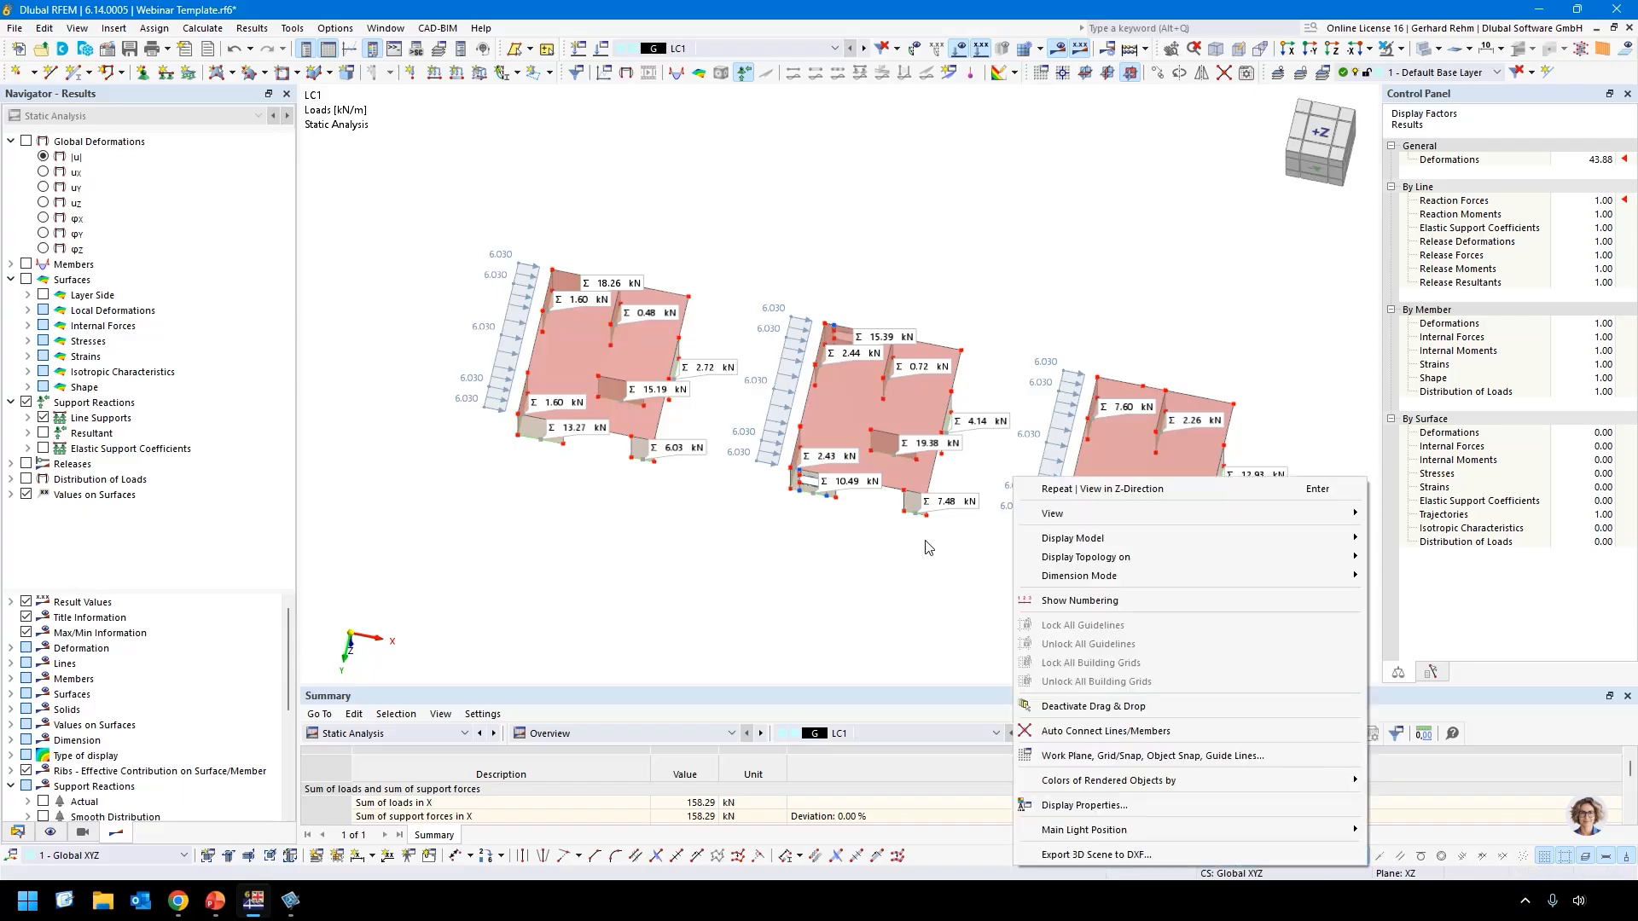
{"action": "key", "text": "Escape"}
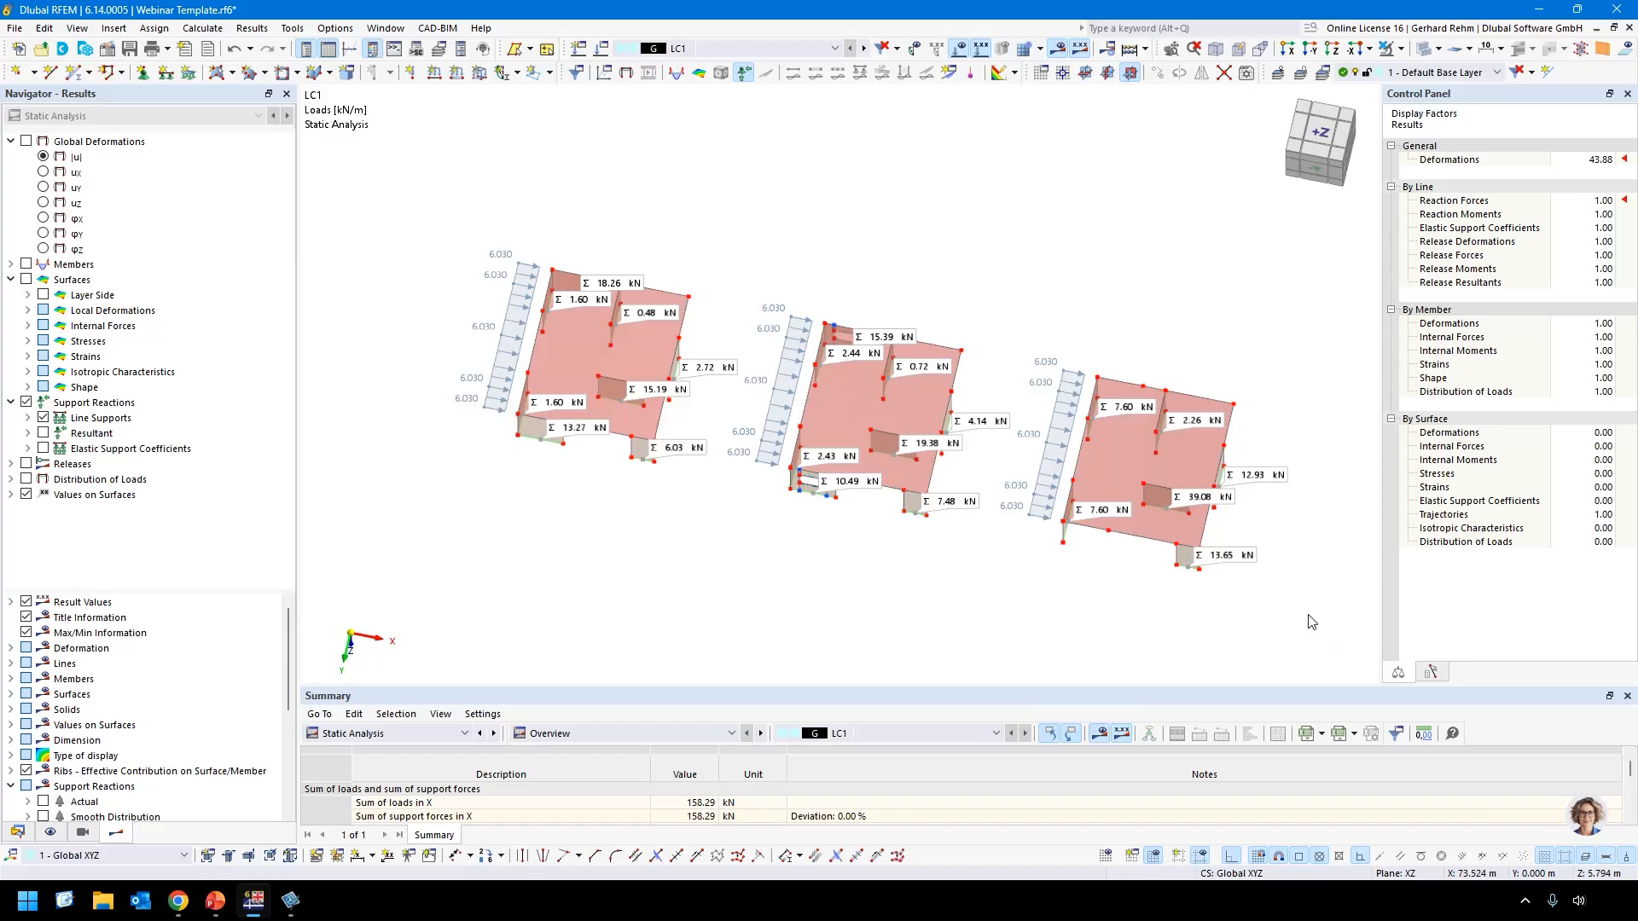
Delete the third building, the one without front and rear walls, and accept discarding the calculated results.
{"action": "scroll", "coordinate": [823, 506], "scroll_direction": "up", "scroll_amount": 3}
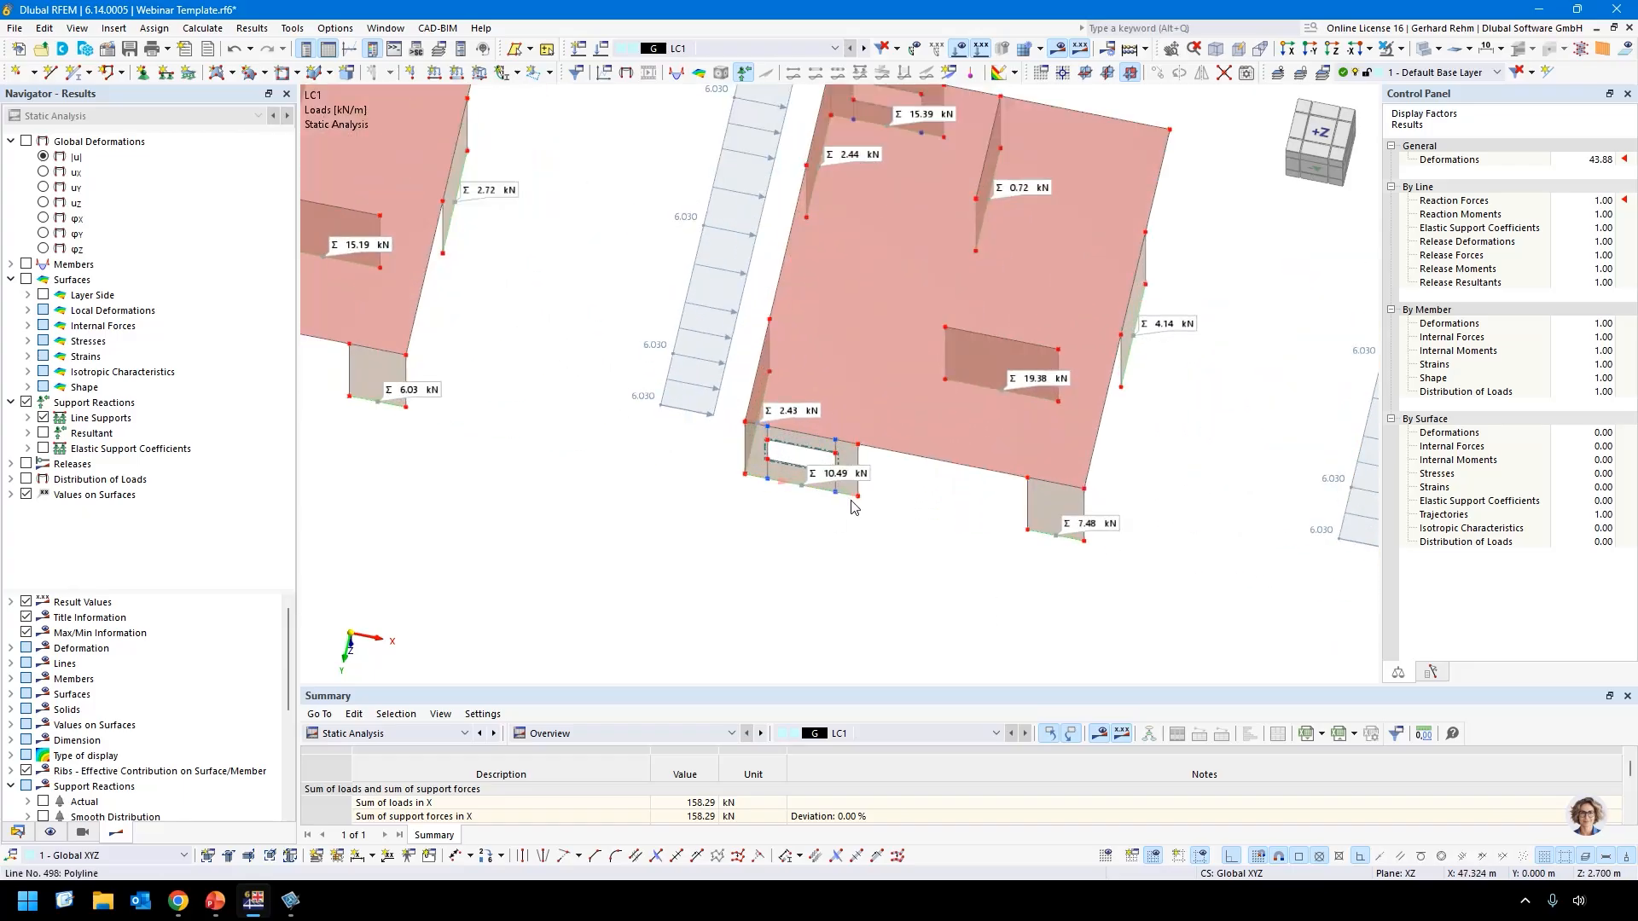
{"action": "middle_click_drag", "start_coordinate": [843, 554], "coordinate": [845, 439], "text": "ctrl"}
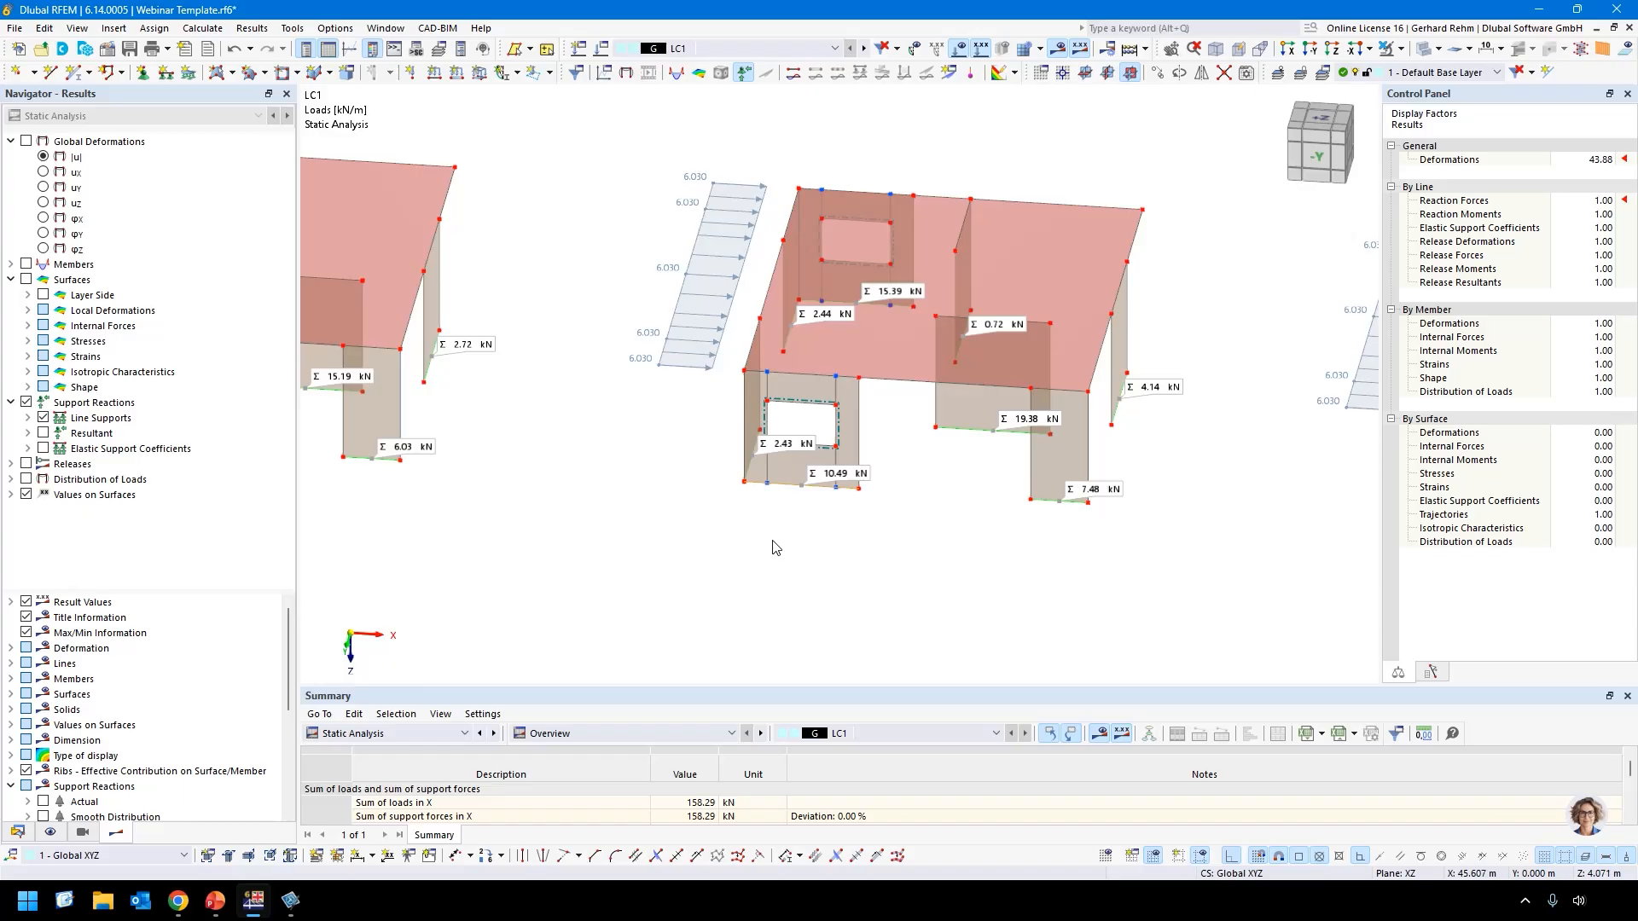
{"action": "scroll", "coordinate": [775, 547], "scroll_direction": "down", "scroll_amount": 5}
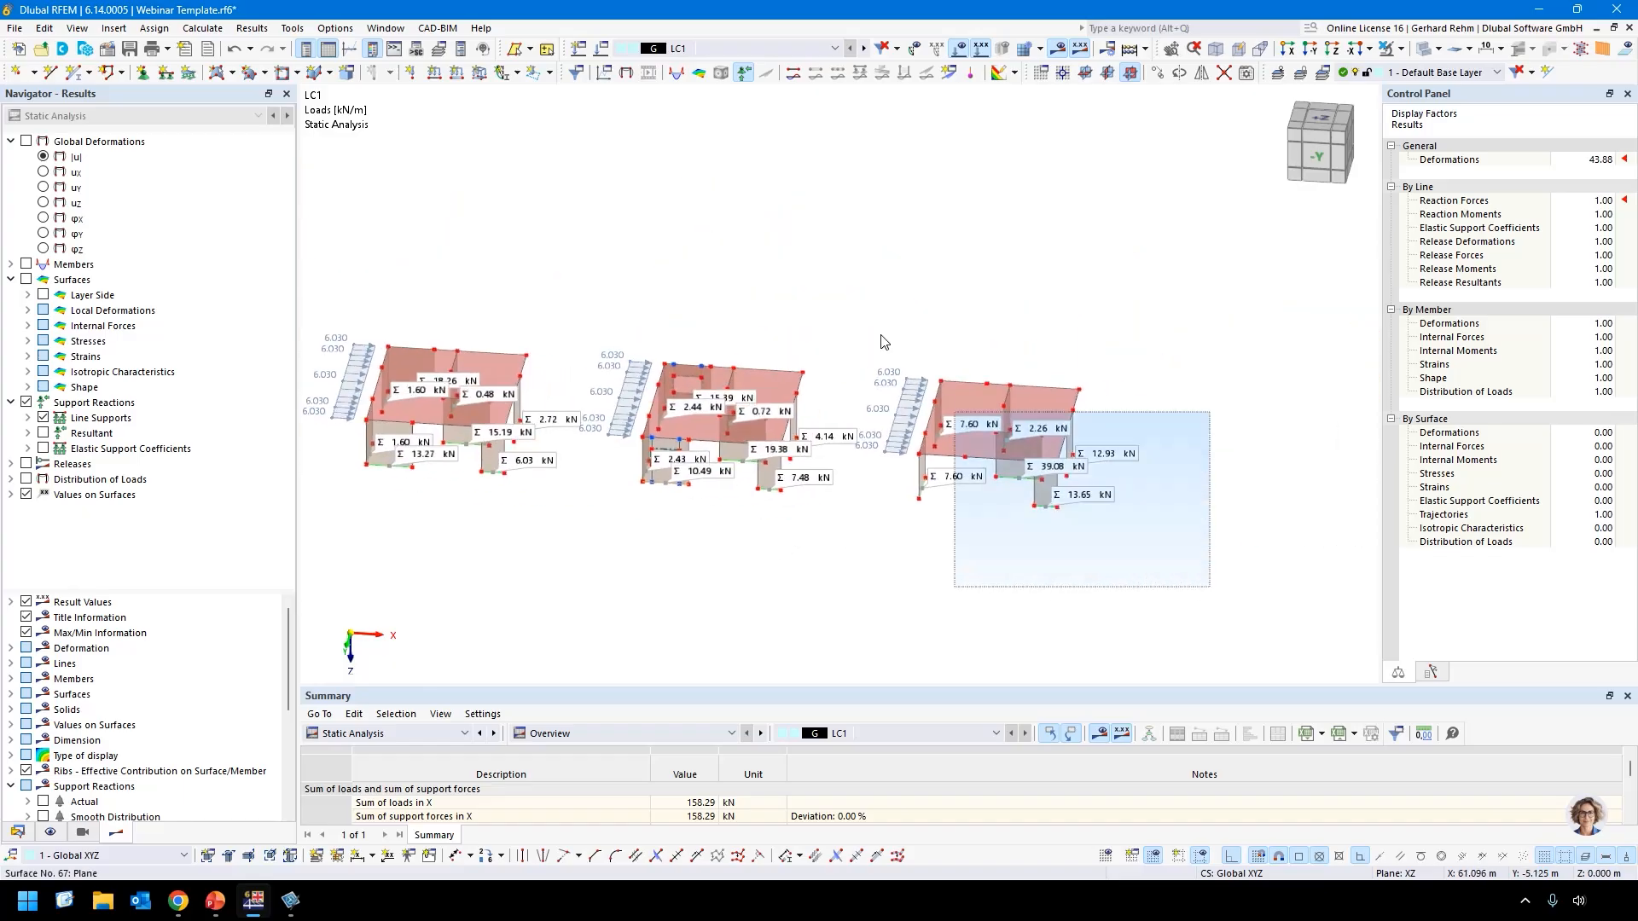
{"action": "left_click_drag", "start_coordinate": [882, 335], "coordinate": [867, 269]}
{"action": "key", "text": "Delete"}
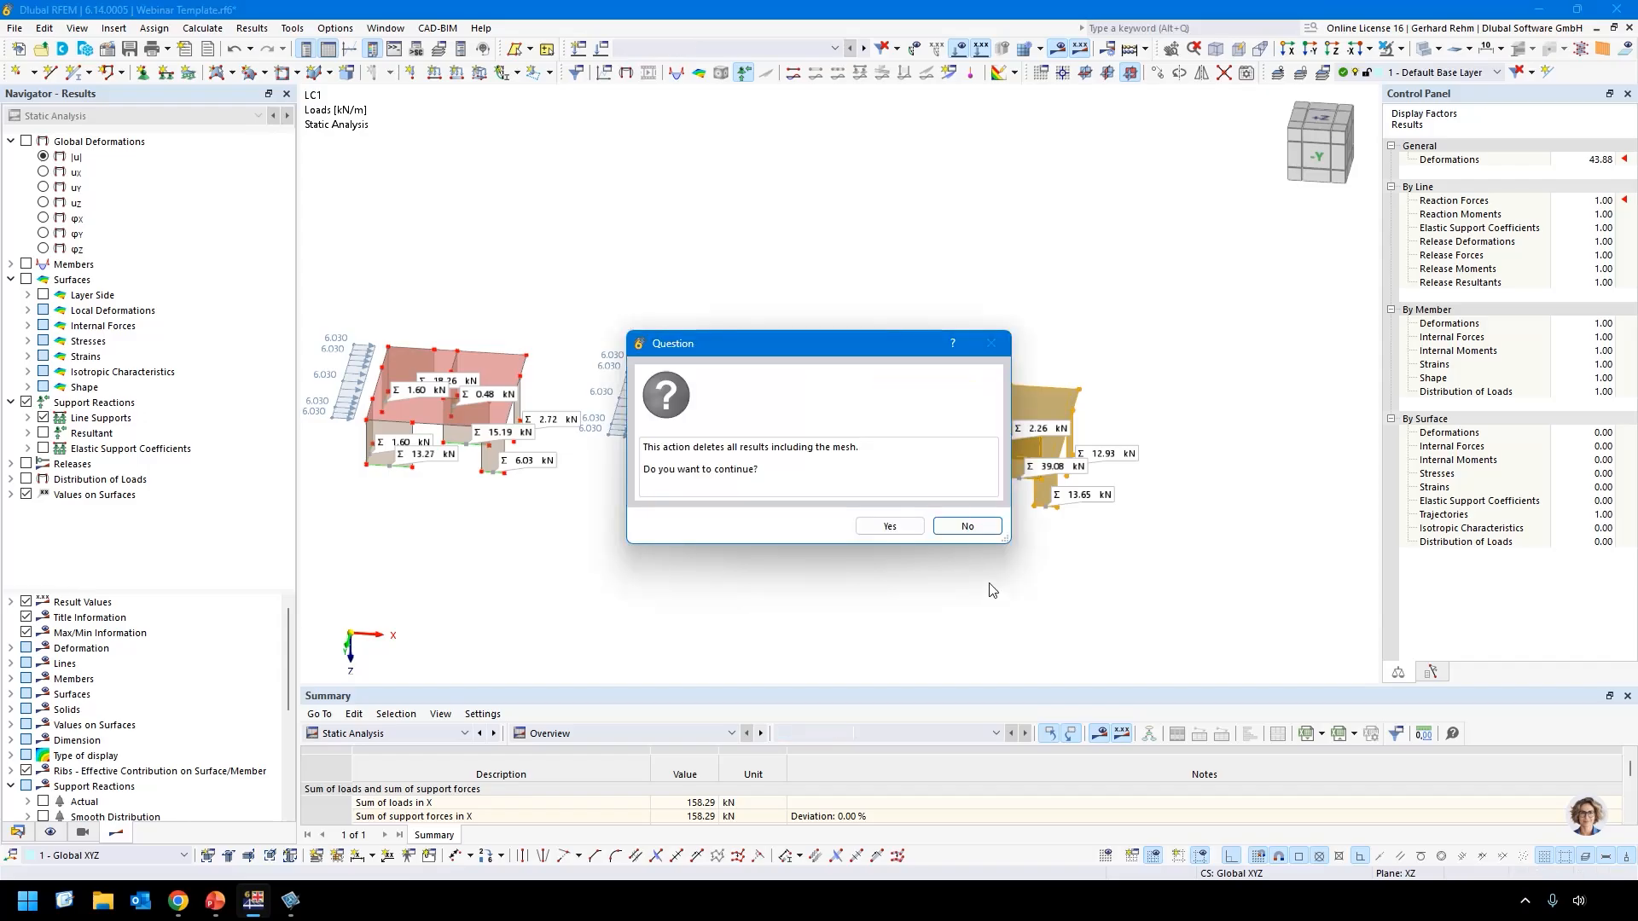
{"action": "left_click", "coordinate": [887, 525]}
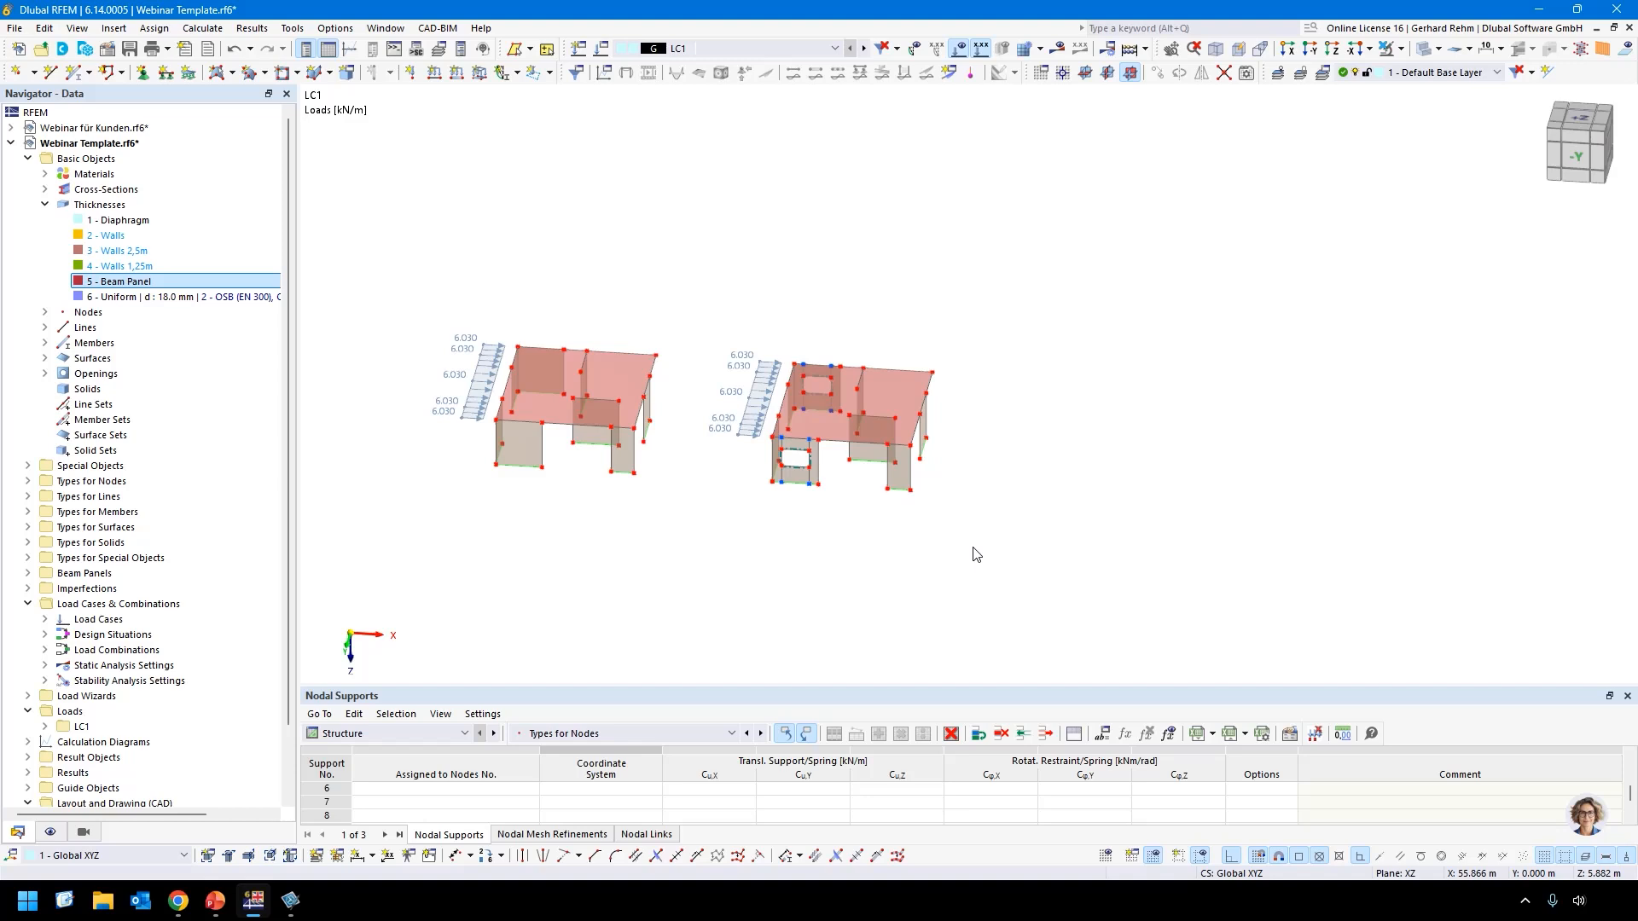
Copy the building with window openings, including its line load, by 15 m in the X direction.
{"action": "scroll", "coordinate": [847, 440], "scroll_direction": "up", "scroll_amount": 3}
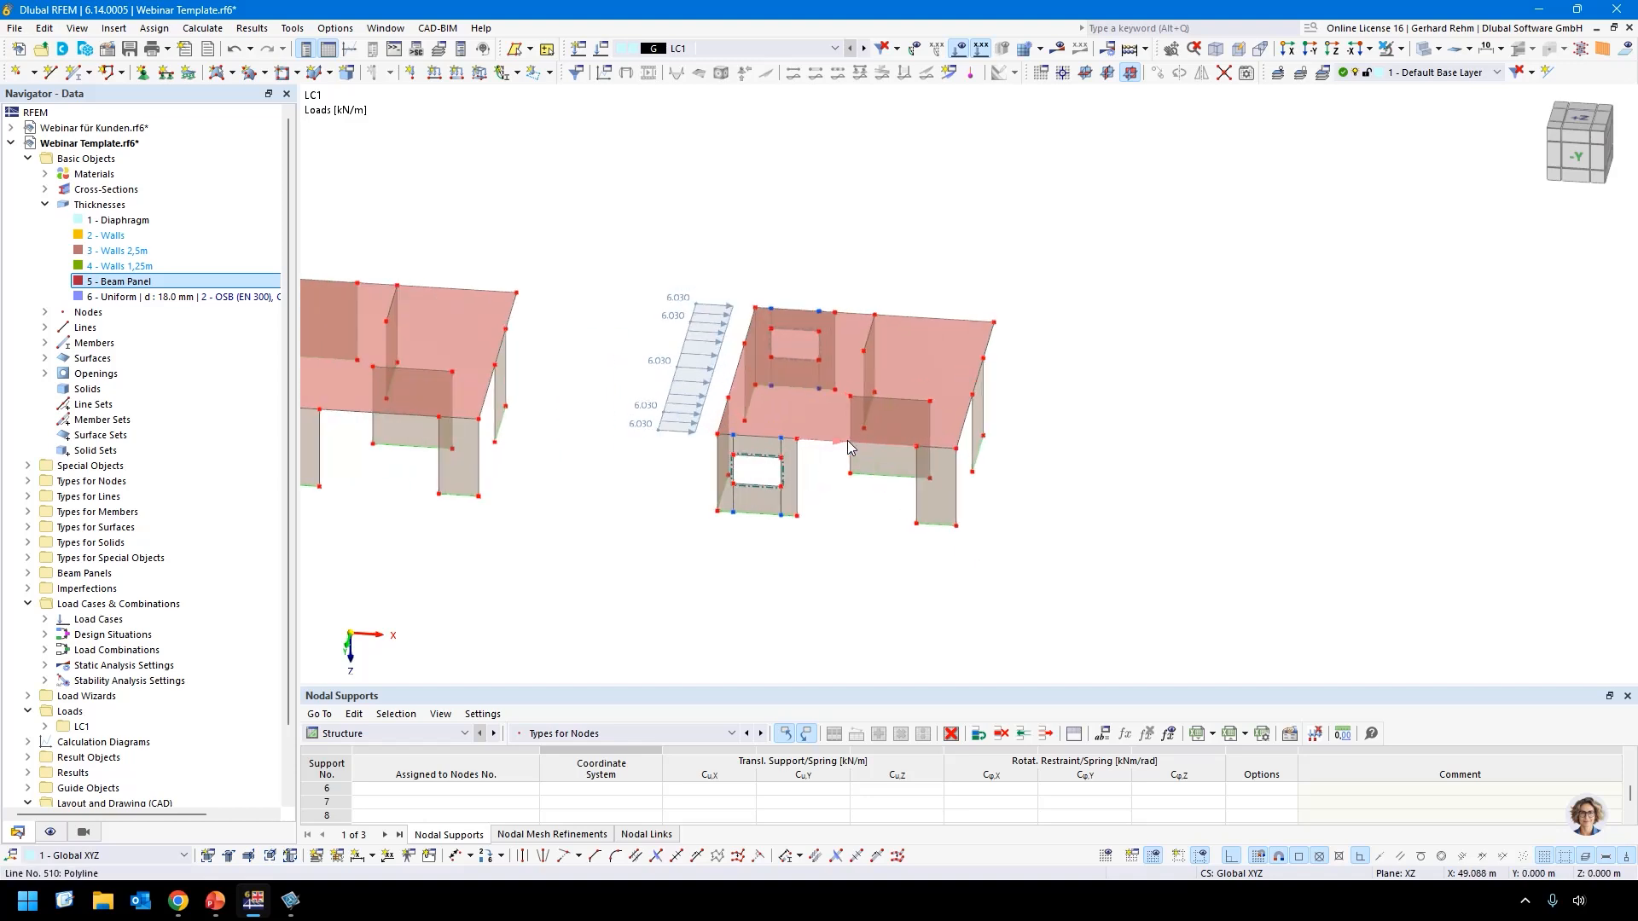
{"action": "scroll", "coordinate": [846, 441], "scroll_direction": "up", "scroll_amount": 2}
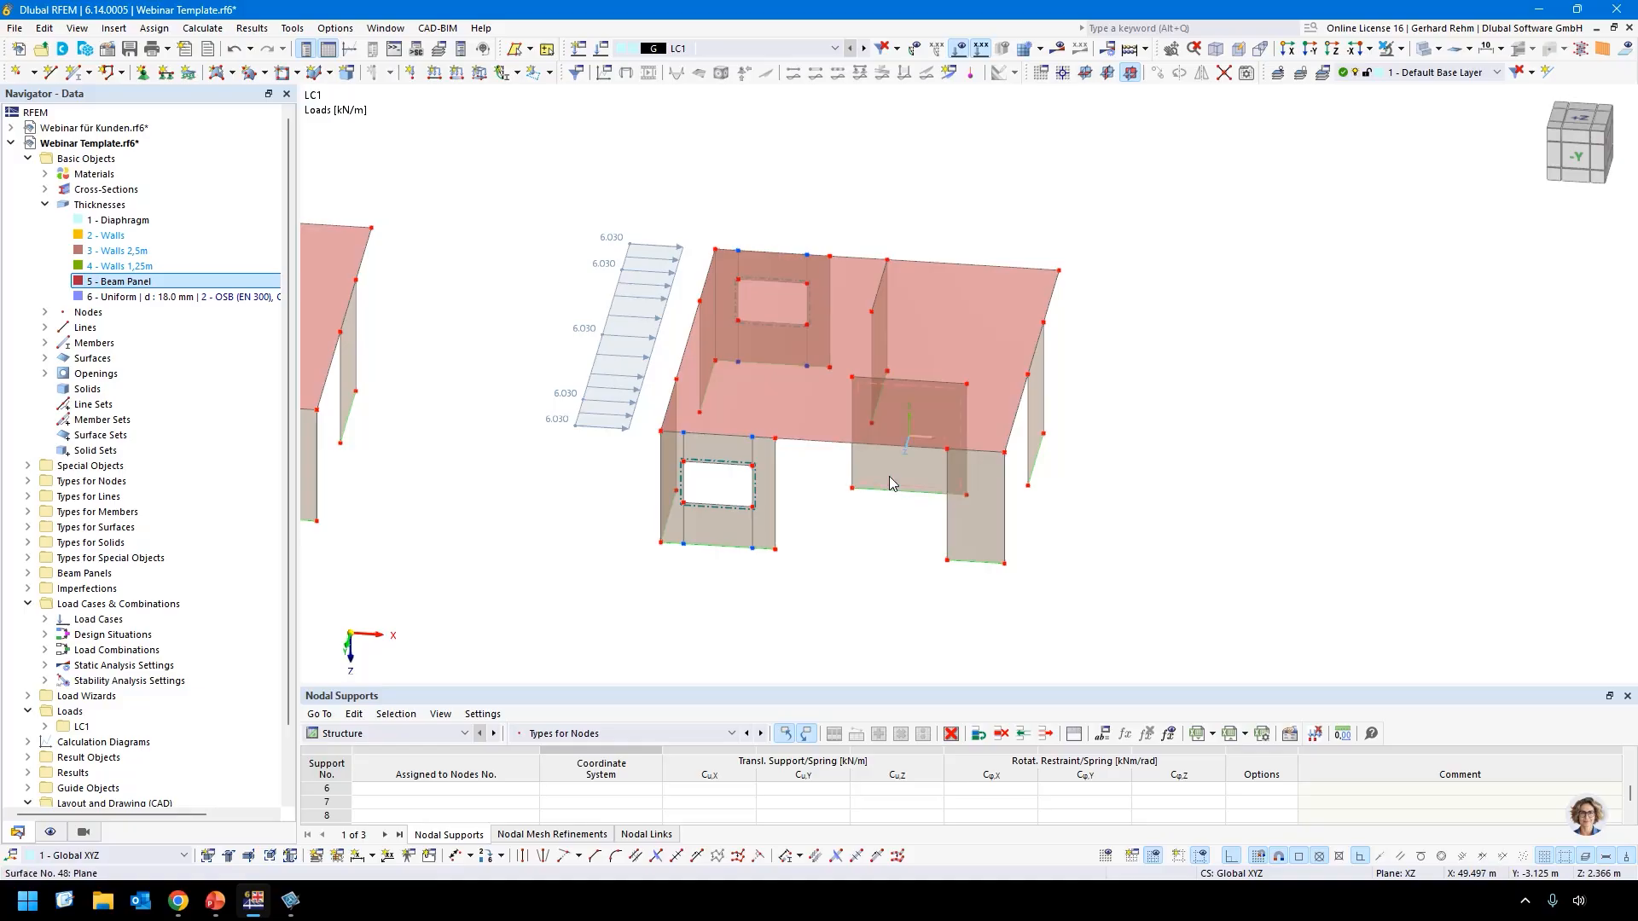
{"action": "scroll", "coordinate": [889, 477], "scroll_direction": "down", "scroll_amount": 2}
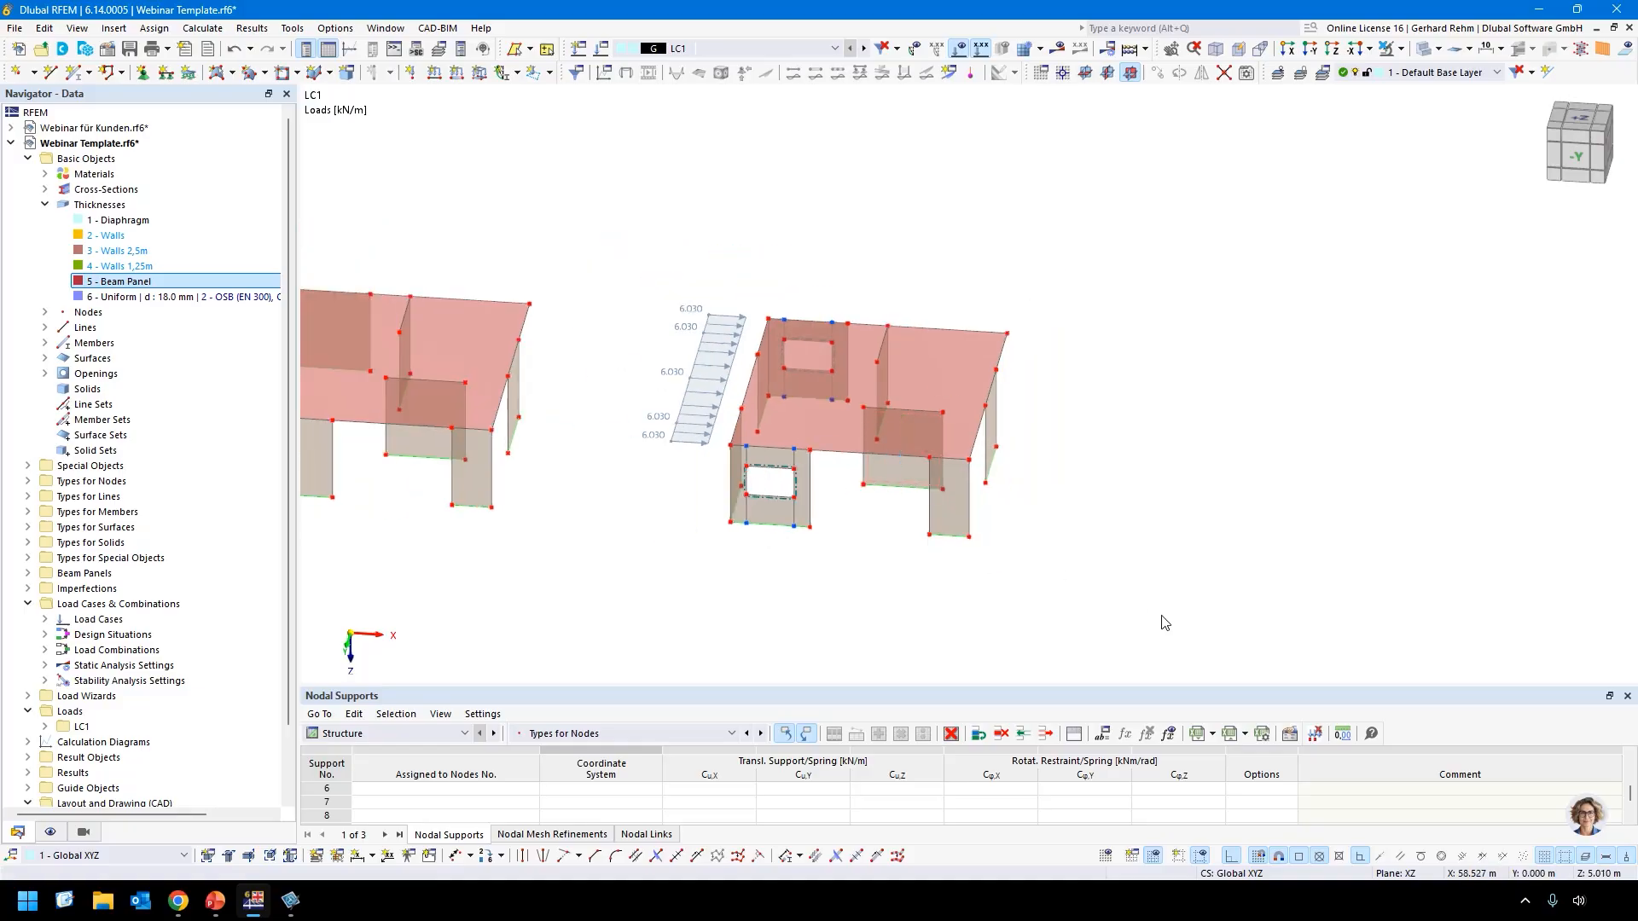
{"action": "left_click_drag", "start_coordinate": [1141, 581], "coordinate": [598, 209]}
{"action": "key", "text": "ctrl+v"}
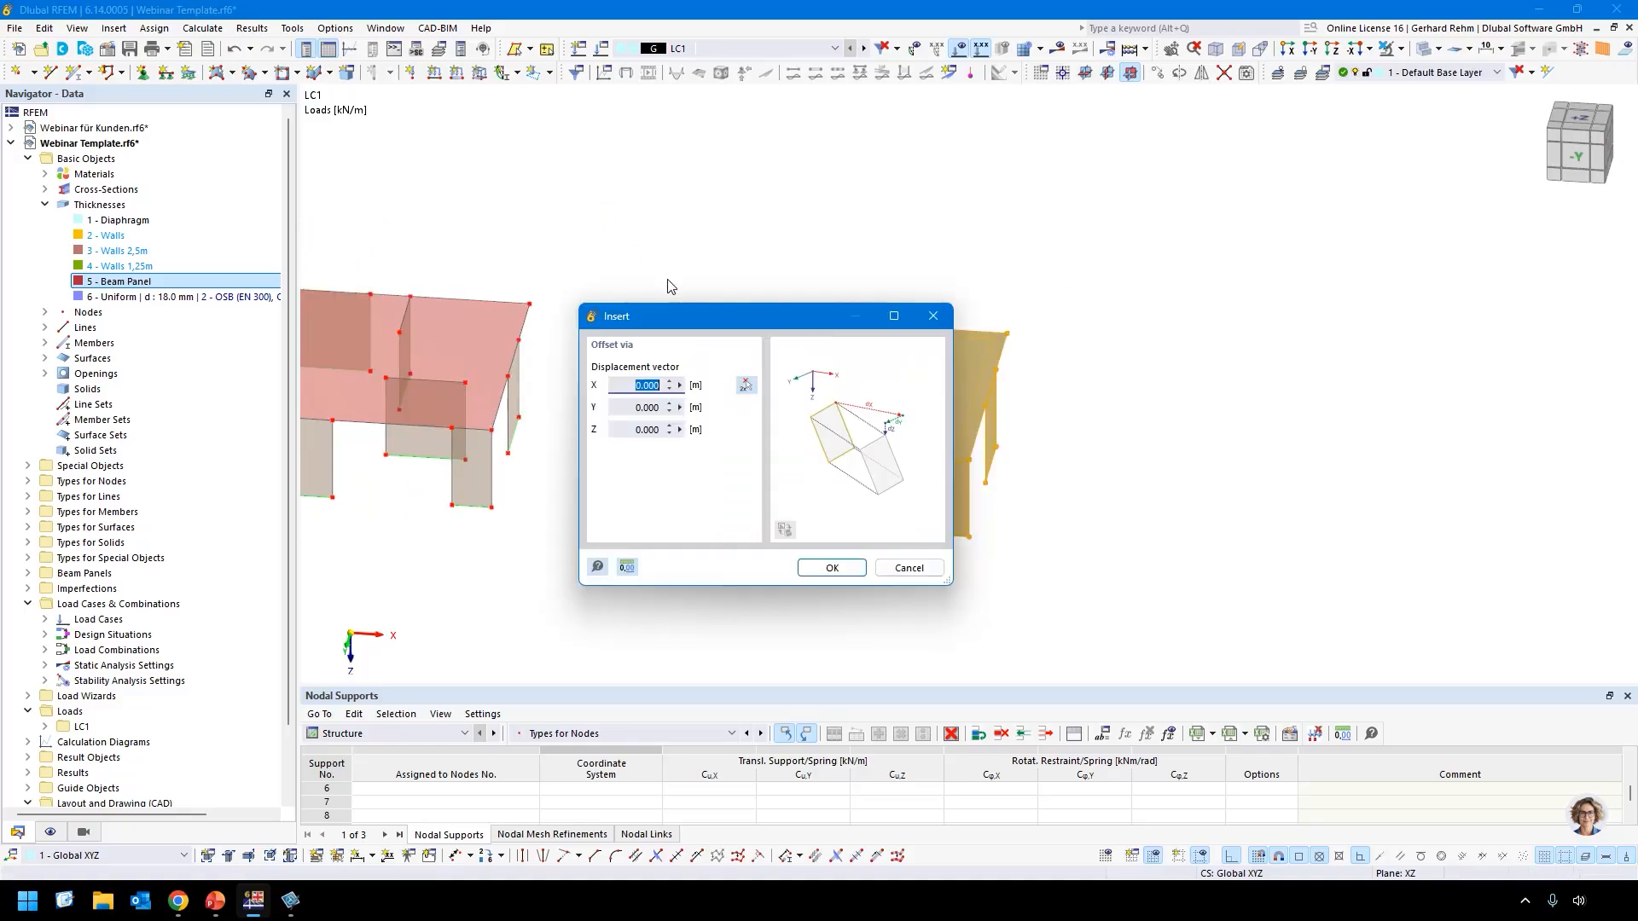
{"action": "type", "text": "15"}
{"action": "left_click", "coordinate": [806, 569]}
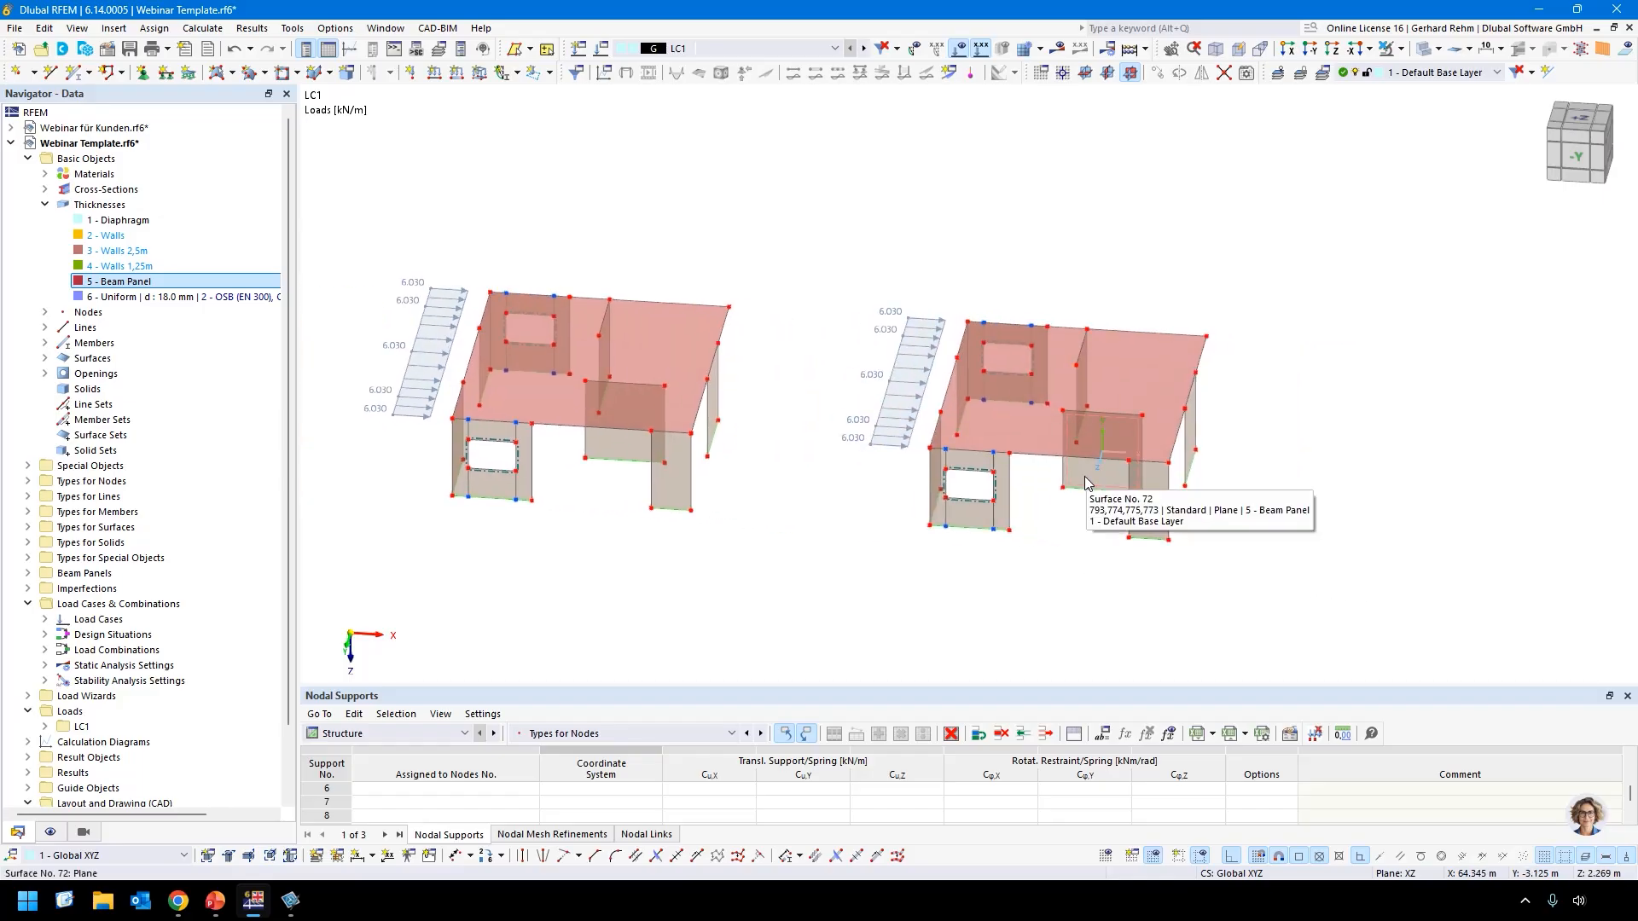
From the new building's interior wall, duplicate its Beam Panel thickness and set the copy's back sheathing to 2 - Case 2.
{"action": "left_click", "coordinate": [1083, 476]}
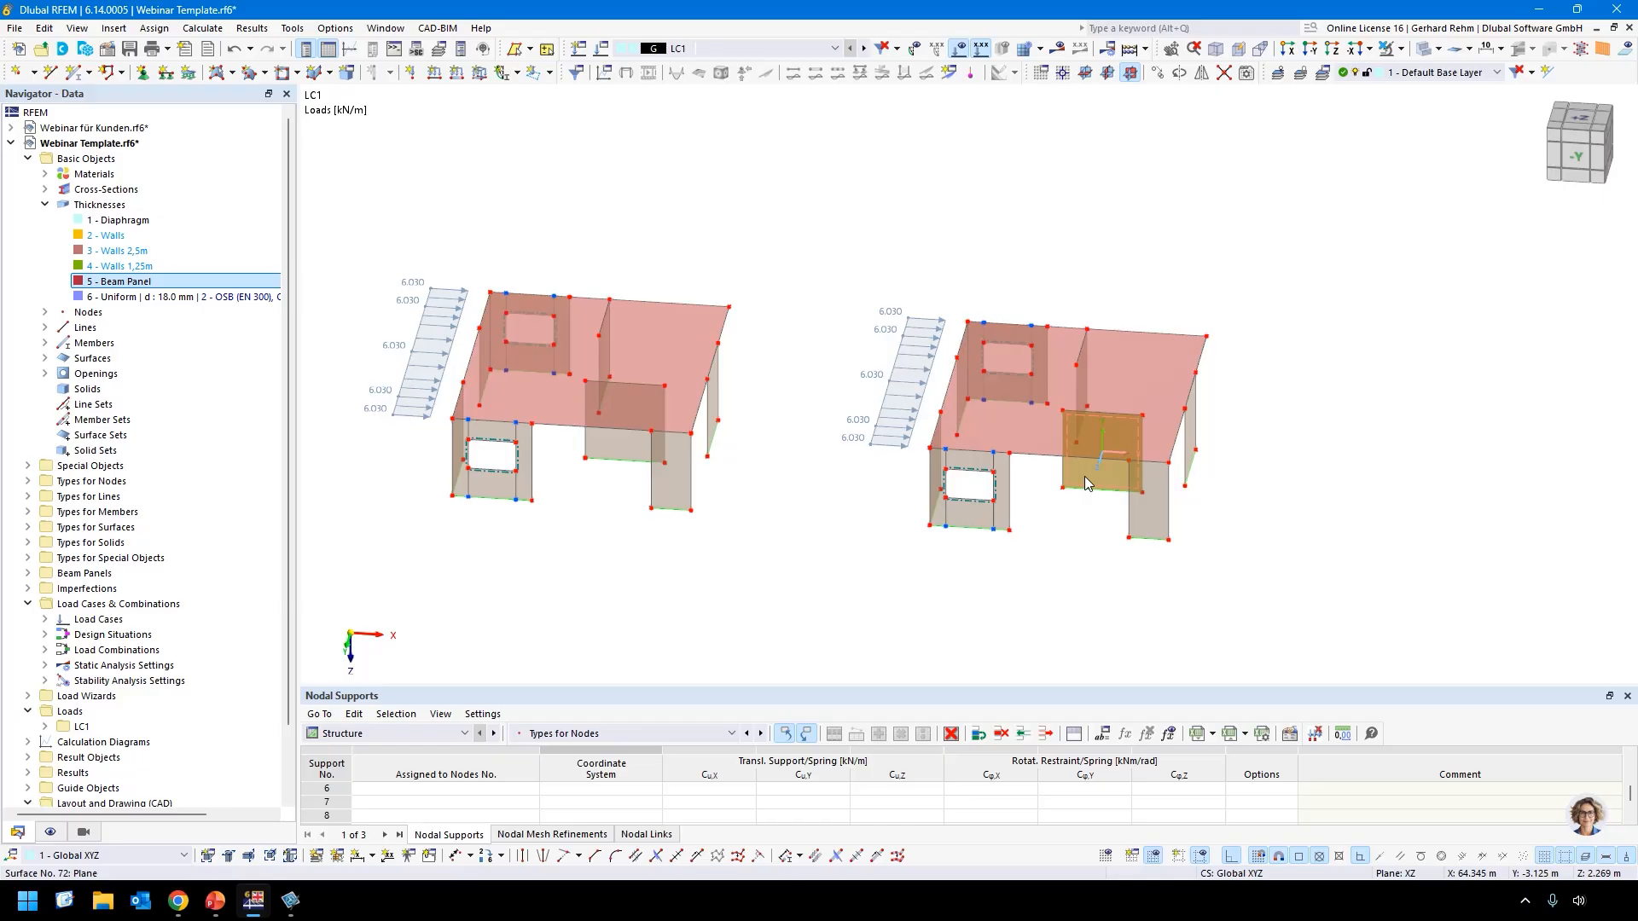
{"action": "double_click", "coordinate": [1083, 476]}
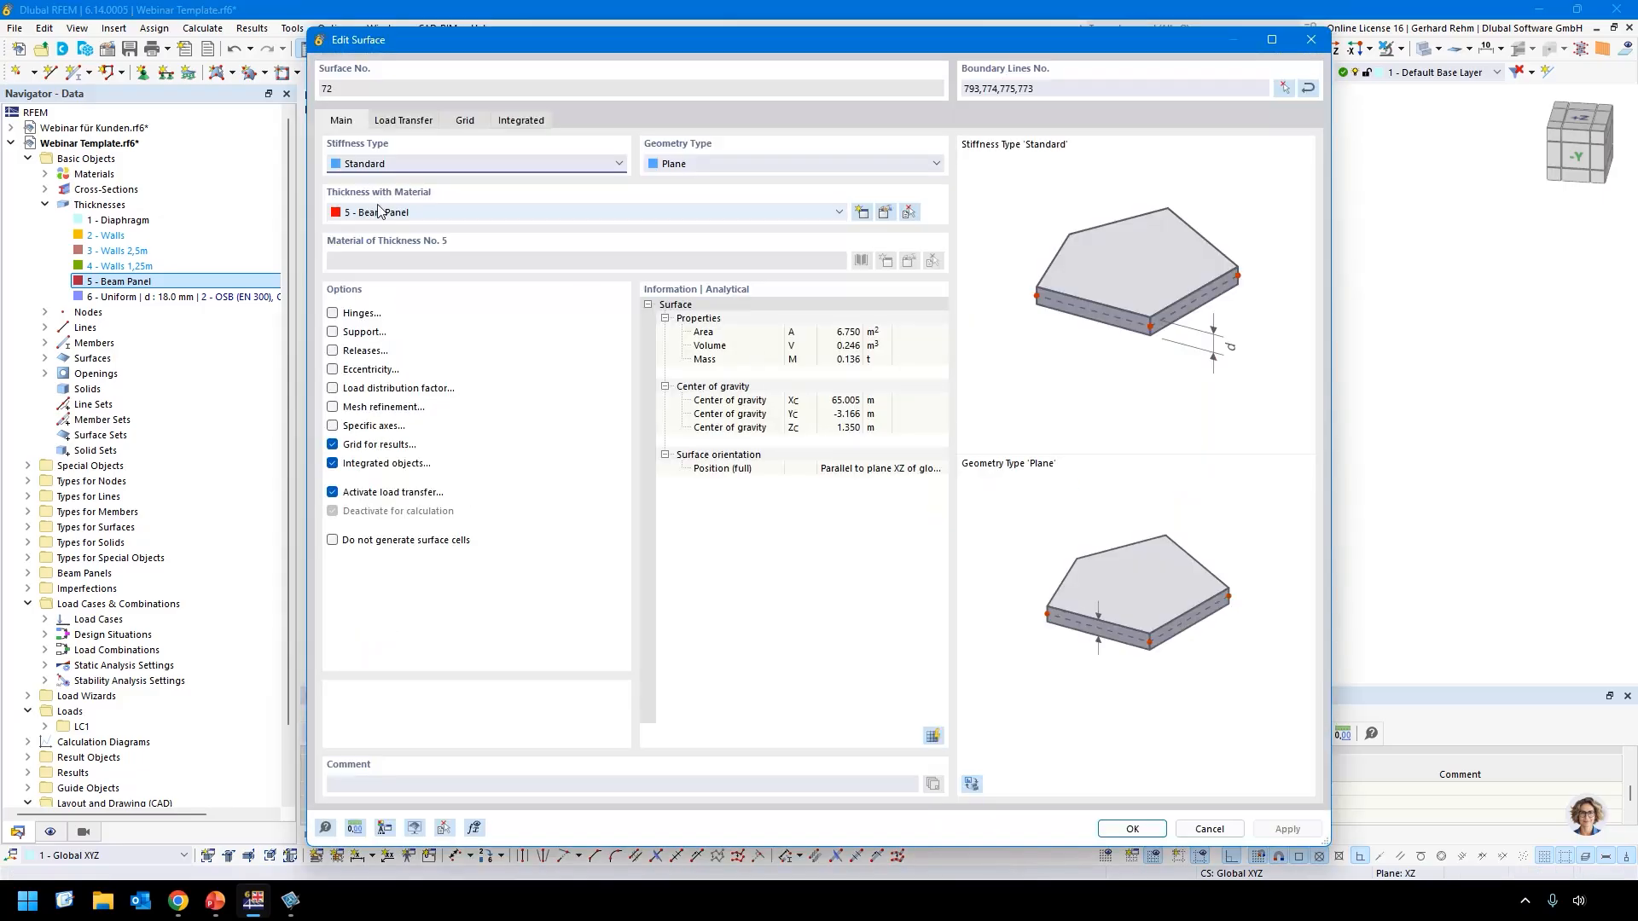
{"action": "left_click", "coordinate": [884, 212]}
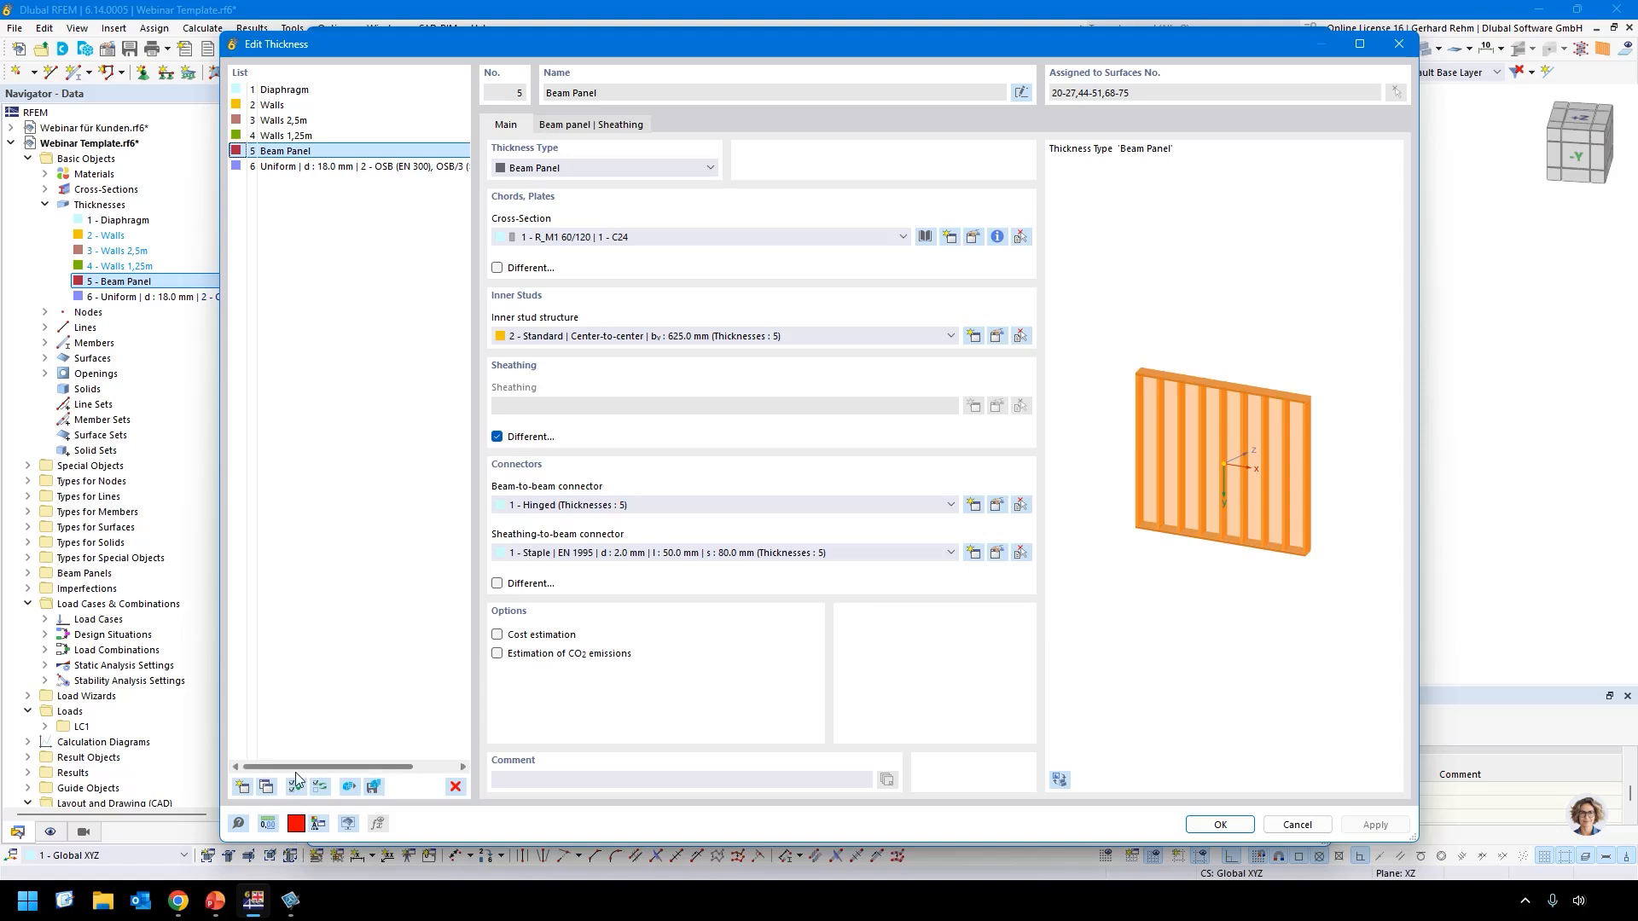
{"action": "left_click", "coordinate": [265, 786]}
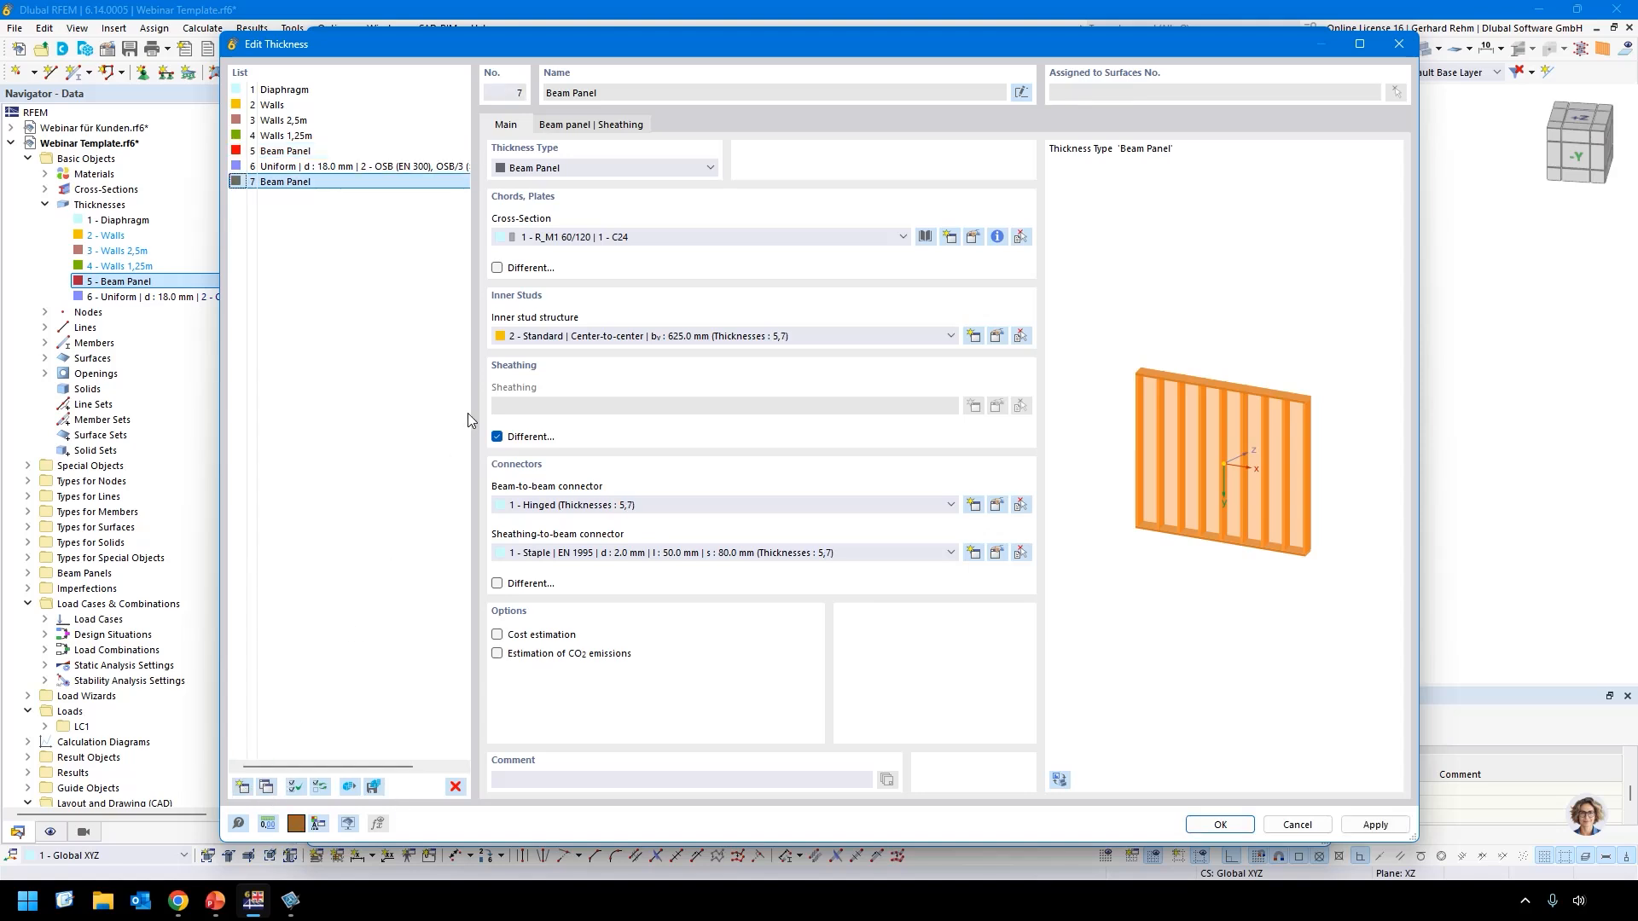
{"action": "left_click", "coordinate": [590, 125]}
{"action": "left_click", "coordinate": [529, 358]}
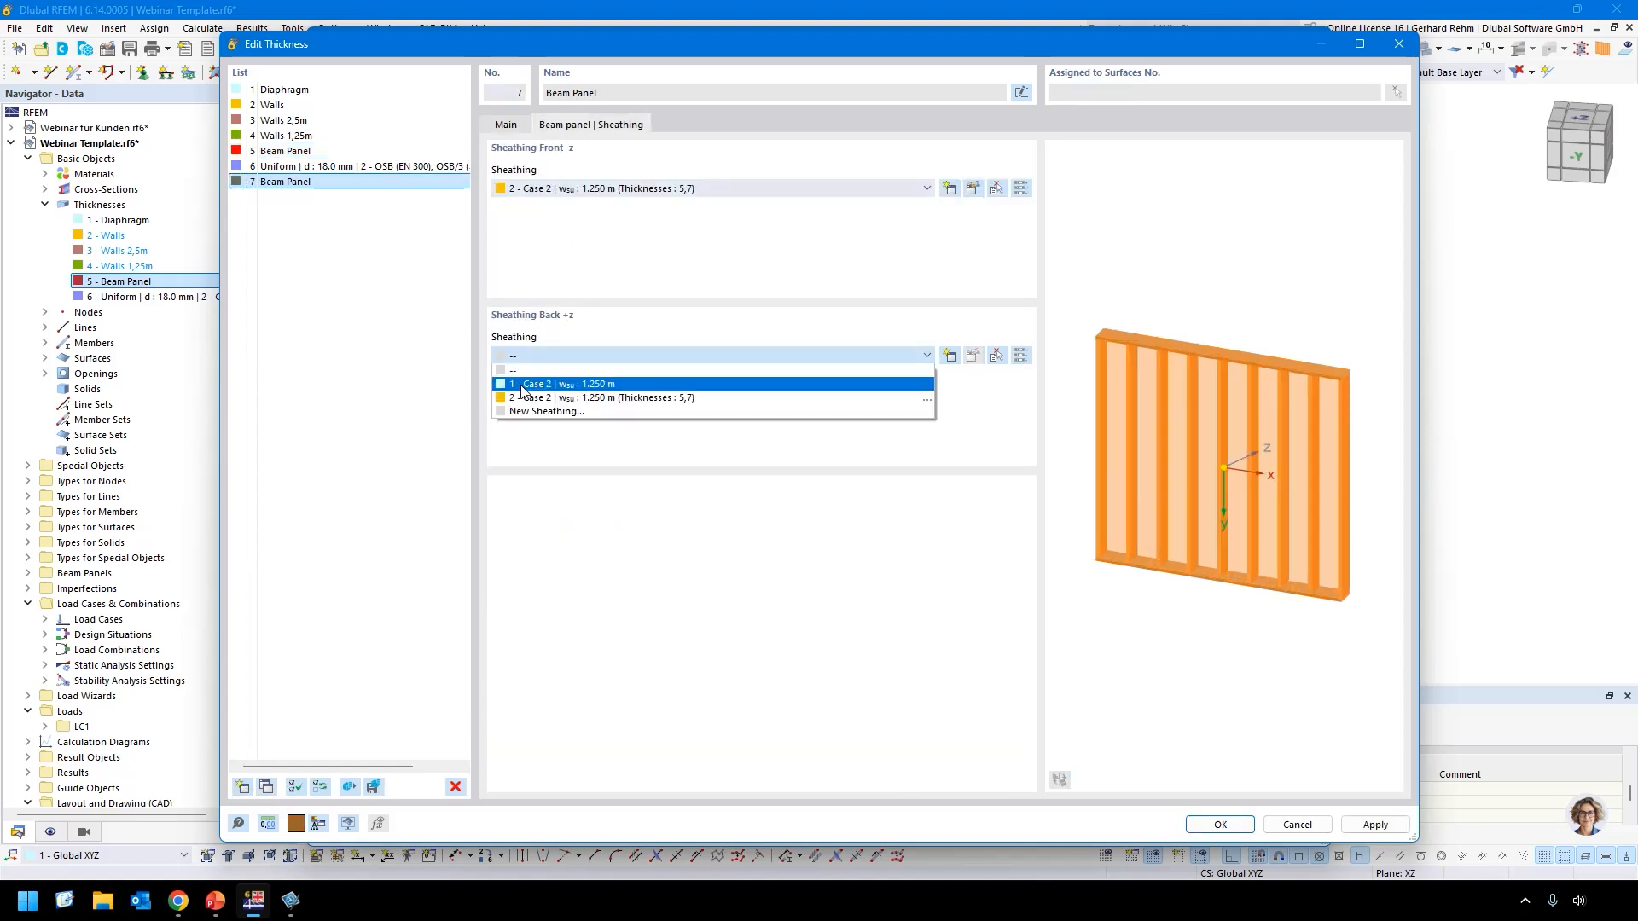
{"action": "left_click", "coordinate": [529, 403]}
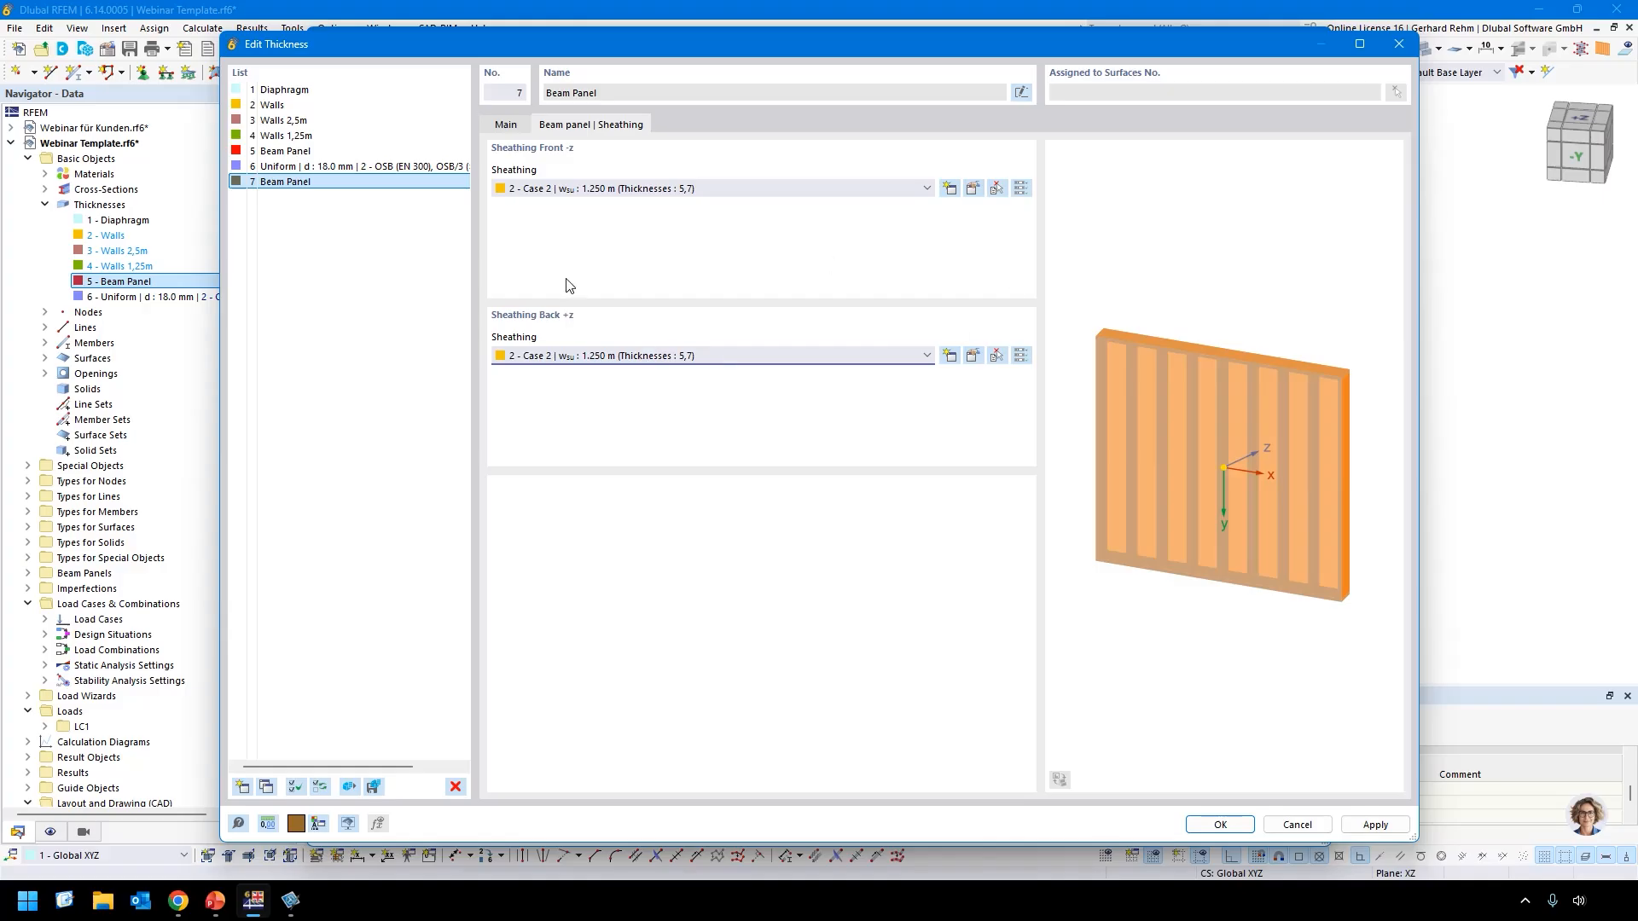
Duplicate the new panel thickness's staple sheathing-to-beam connector, set the copy's connector spacing to 40 mm, and save the thickness.
{"action": "left_click", "coordinate": [506, 124]}
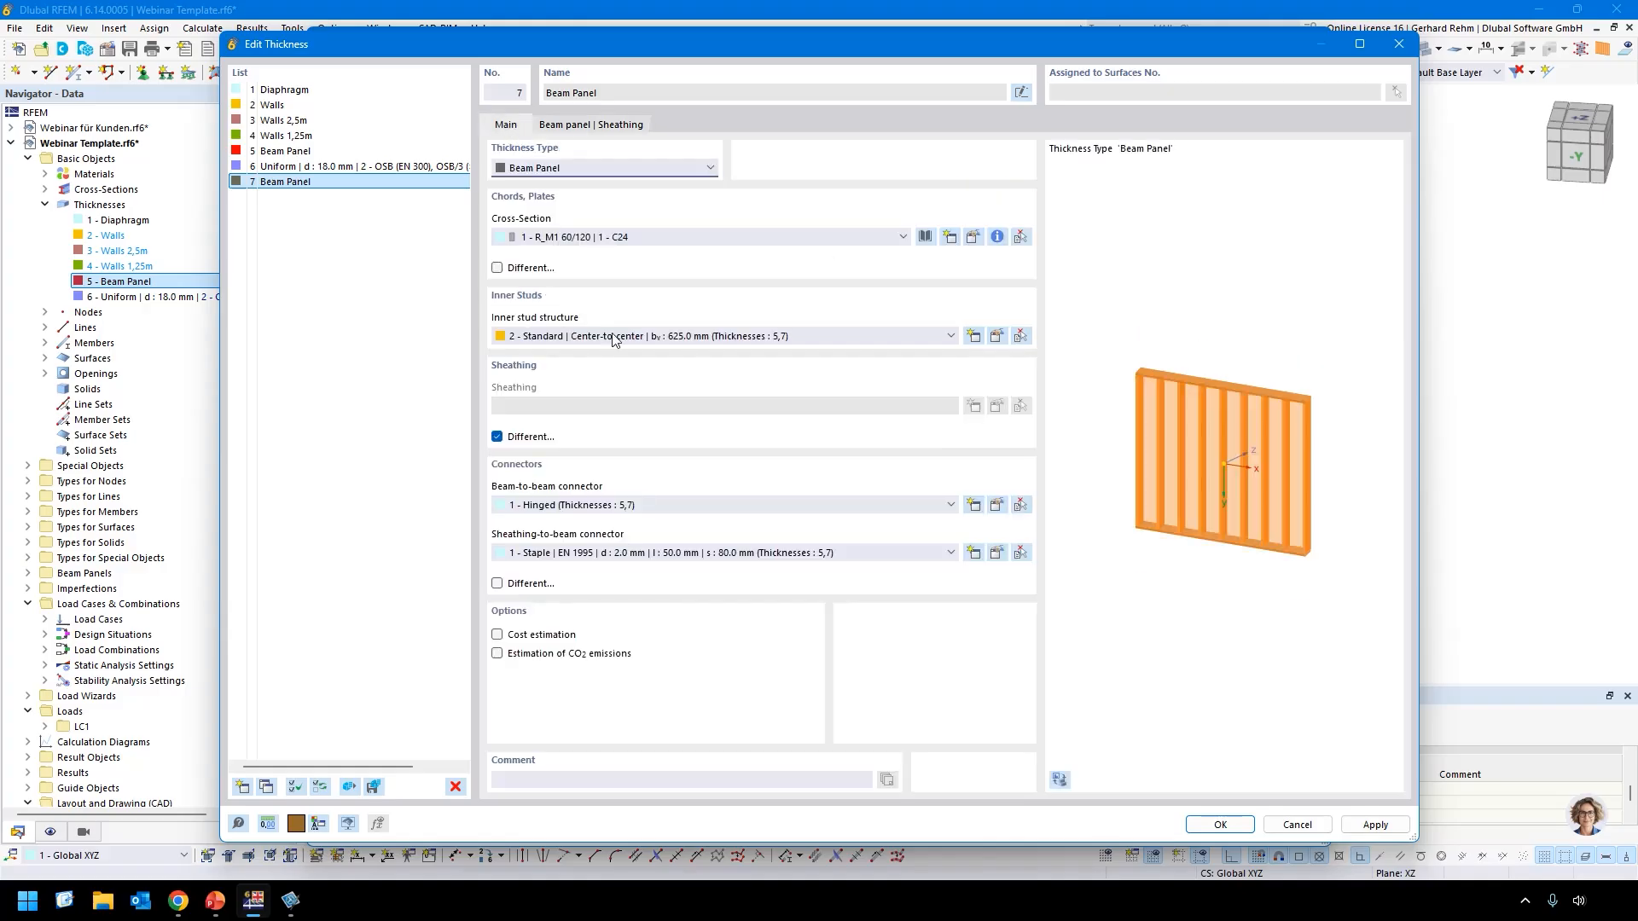
{"action": "left_click", "coordinate": [996, 554]}
{"action": "left_click", "coordinate": [246, 756]}
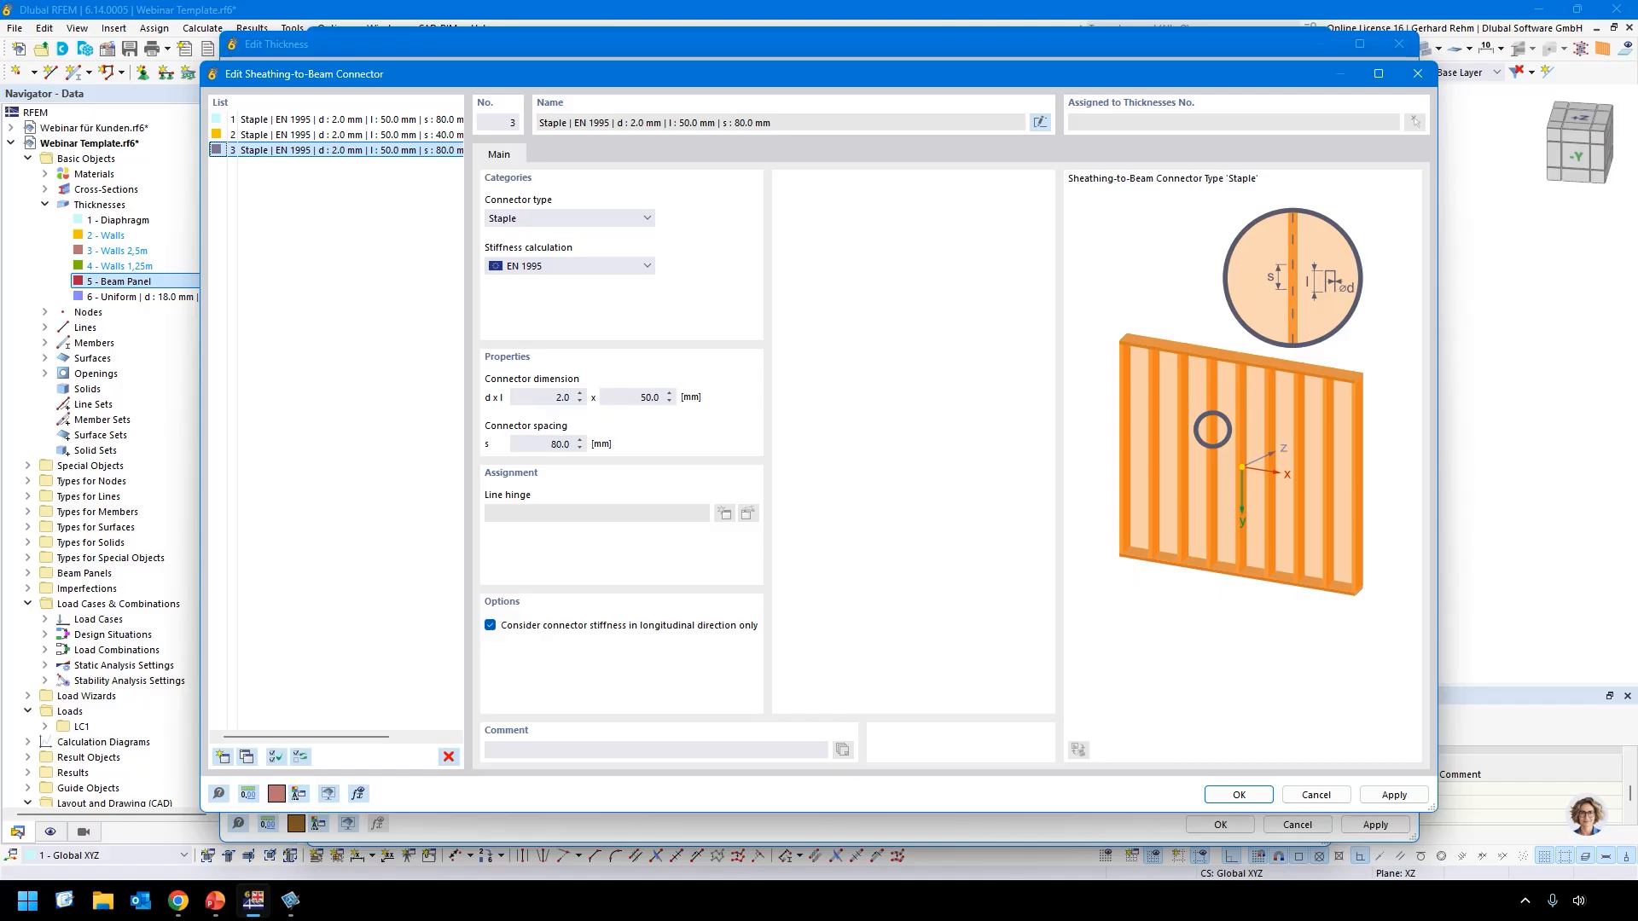
{"action": "double_click", "coordinate": [561, 397]}
{"action": "left_click_drag", "start_coordinate": [524, 445], "coordinate": [649, 448]}
{"action": "type", "text": "40"}
{"action": "left_click", "coordinate": [1235, 795]}
{"action": "left_click", "coordinate": [1219, 825]}
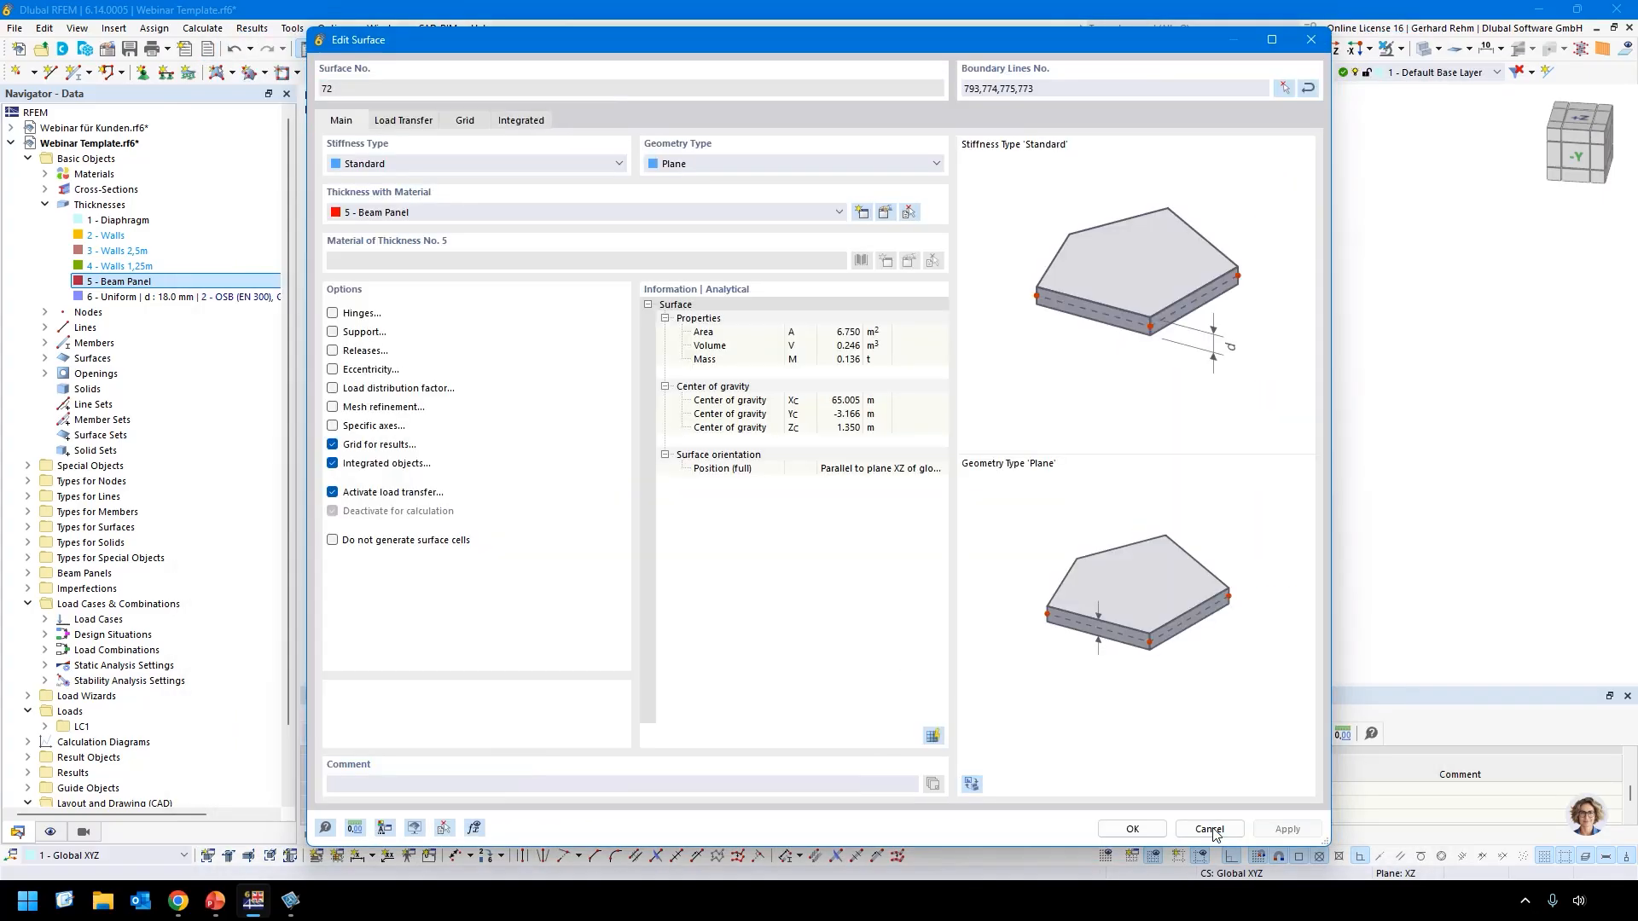
{"action": "left_click", "coordinate": [1137, 826]}
{"action": "left_click", "coordinate": [783, 547]}
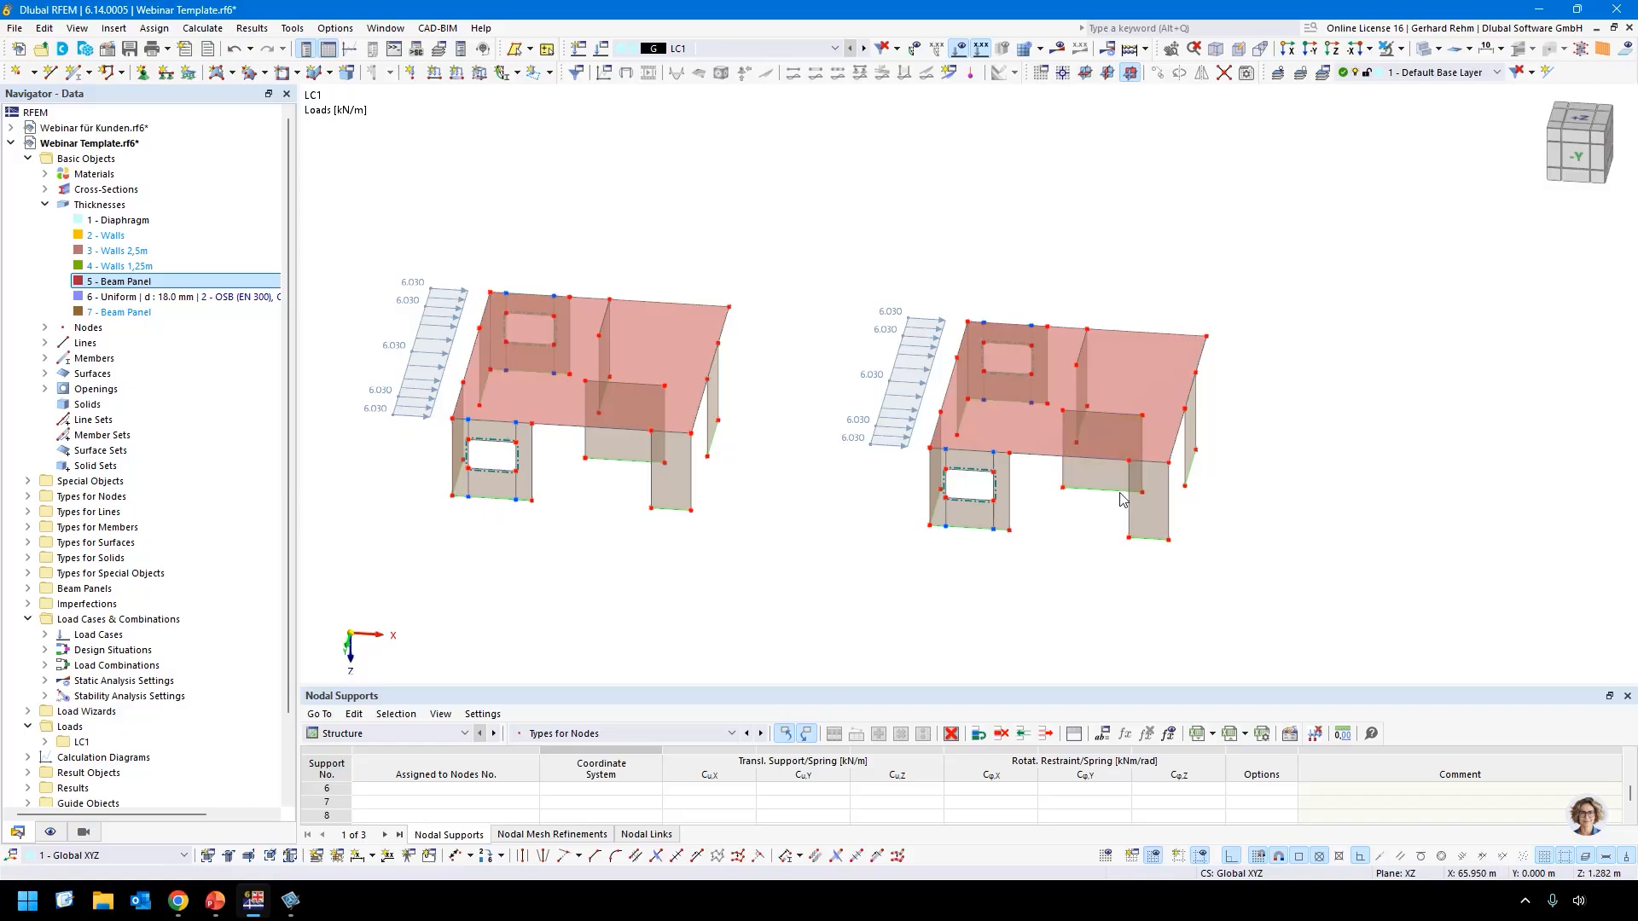
Calculate LC1, hide the loads and compare the line support reactions of the buildings in plan view.
{"action": "scroll", "coordinate": [856, 572], "scroll_direction": "down", "scroll_amount": 2}
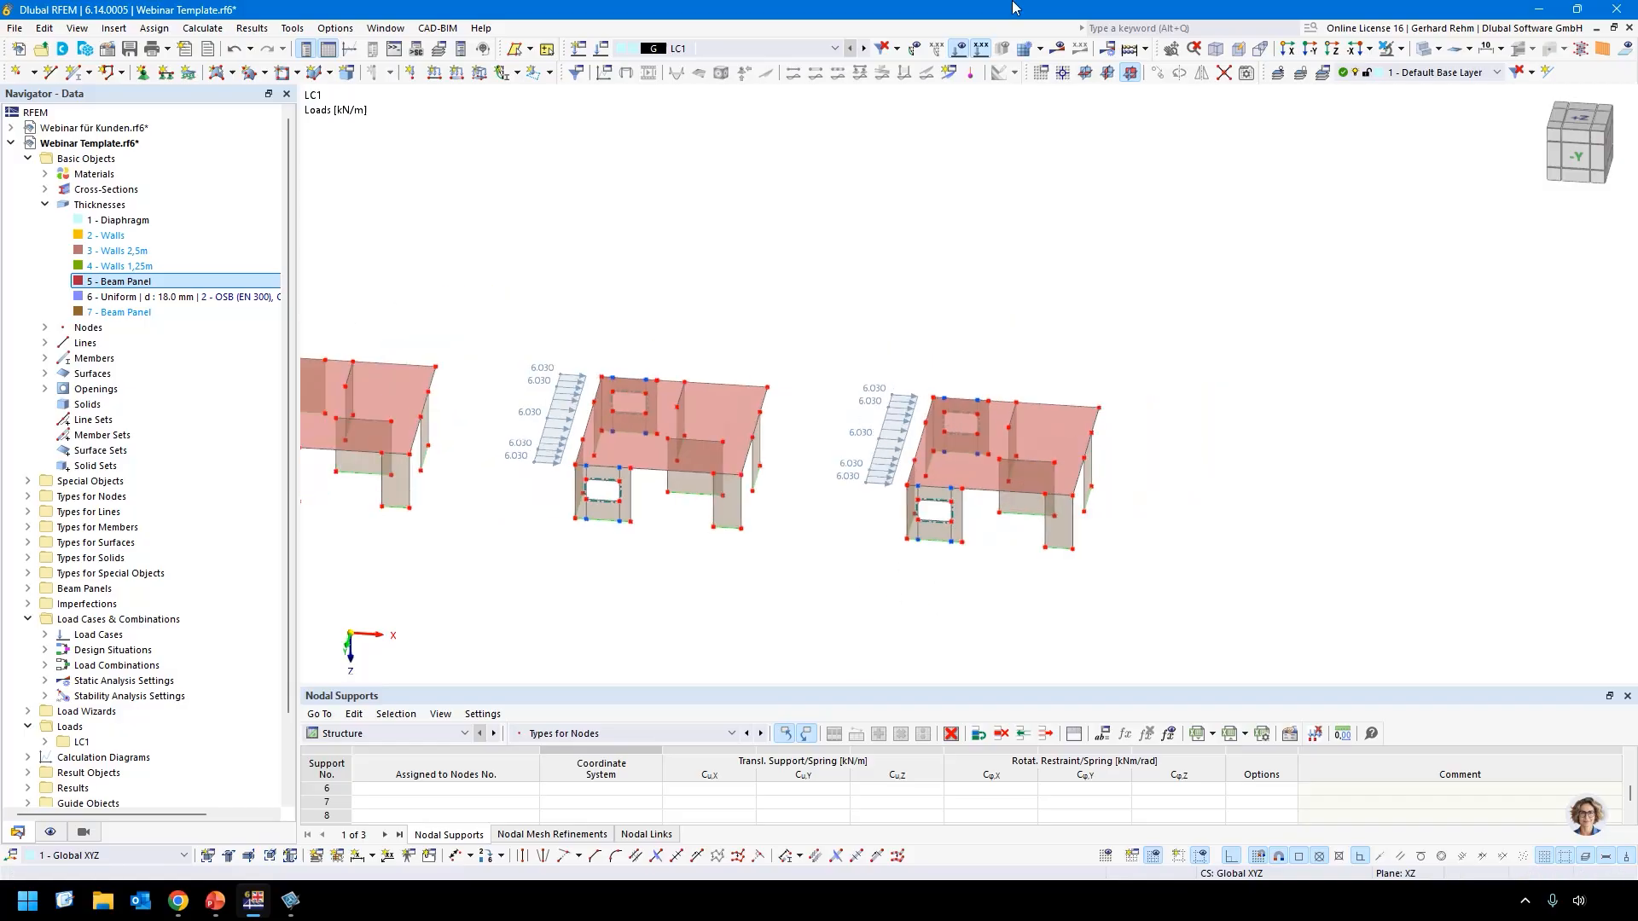
{"action": "left_click", "coordinate": [1058, 48]}
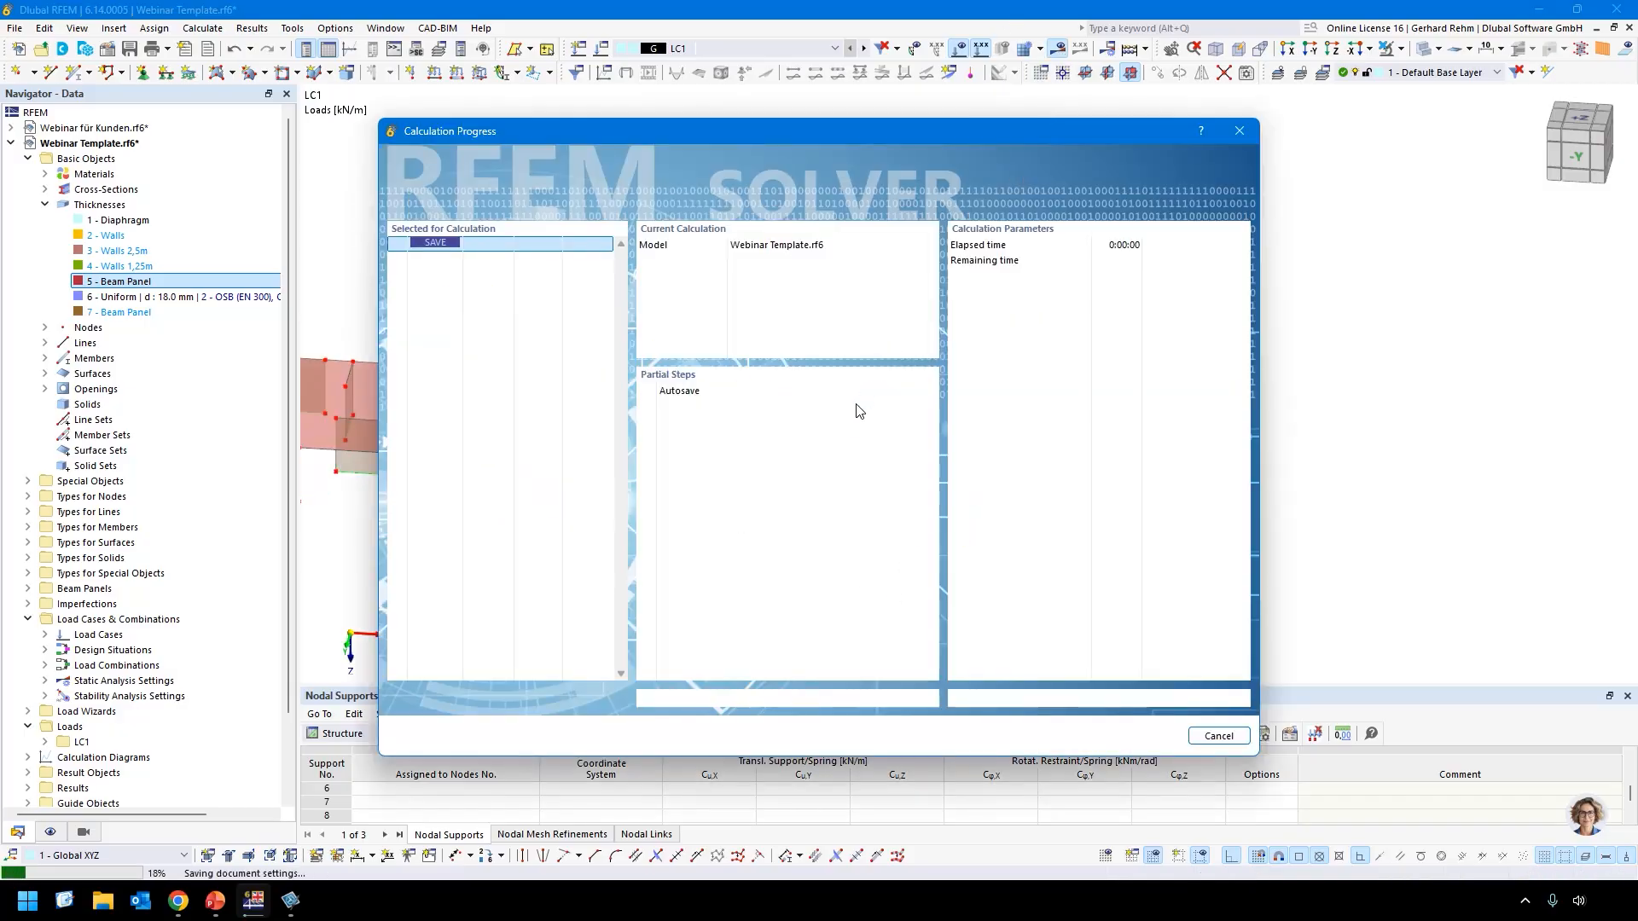
{"action": "left_click_drag", "start_coordinate": [817, 131], "coordinate": [921, 629]}
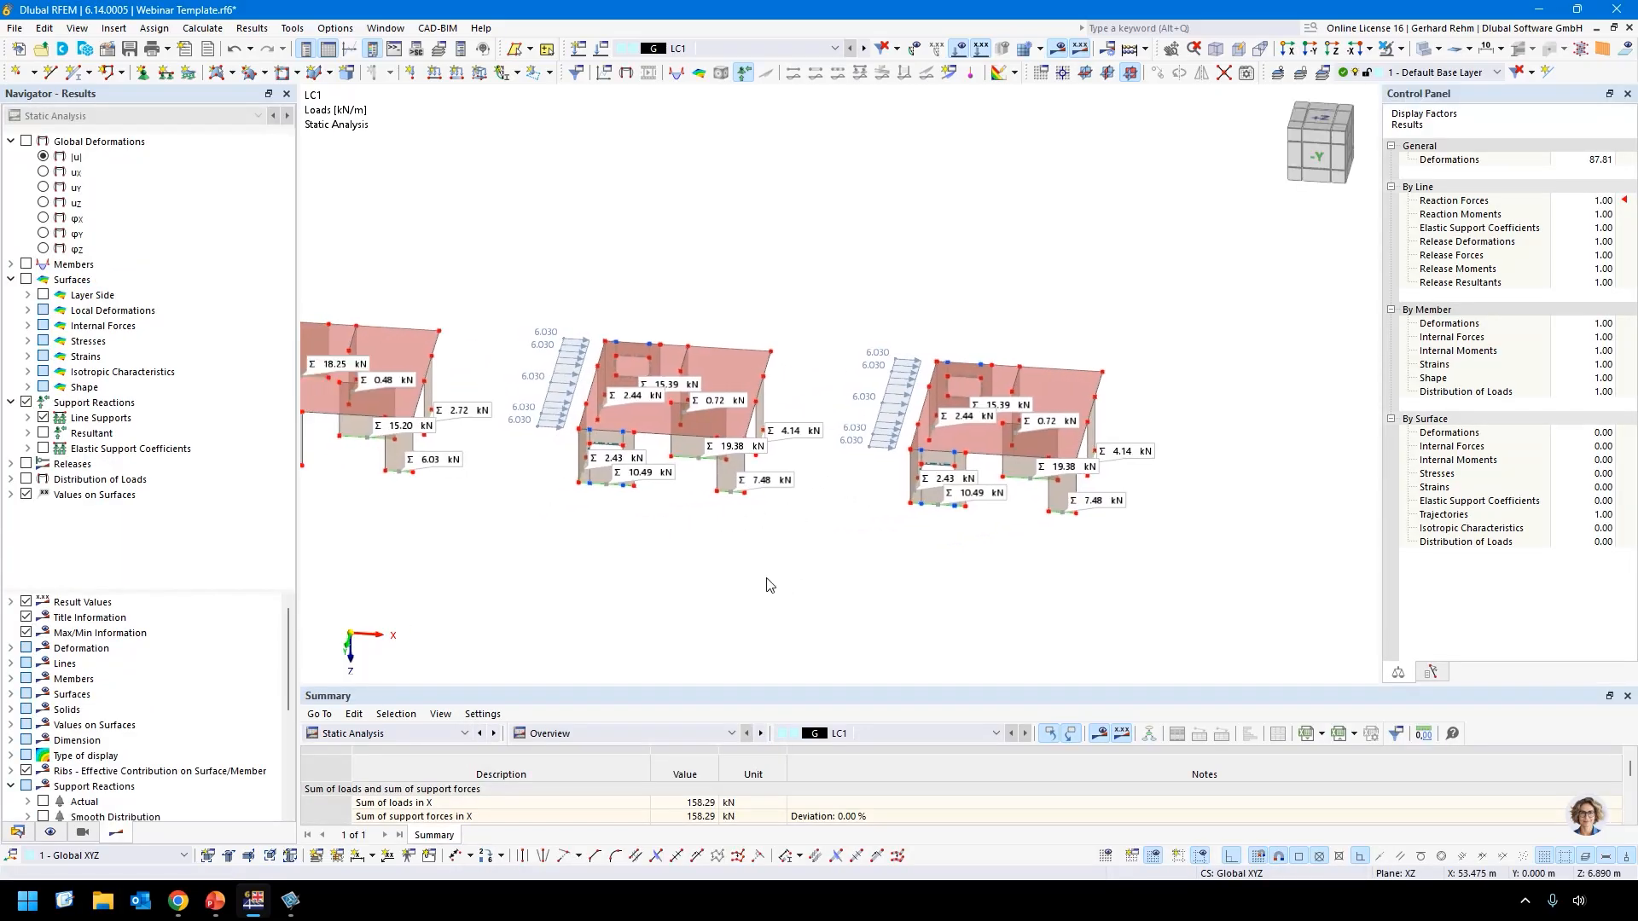
{"action": "left_click", "coordinate": [957, 48]}
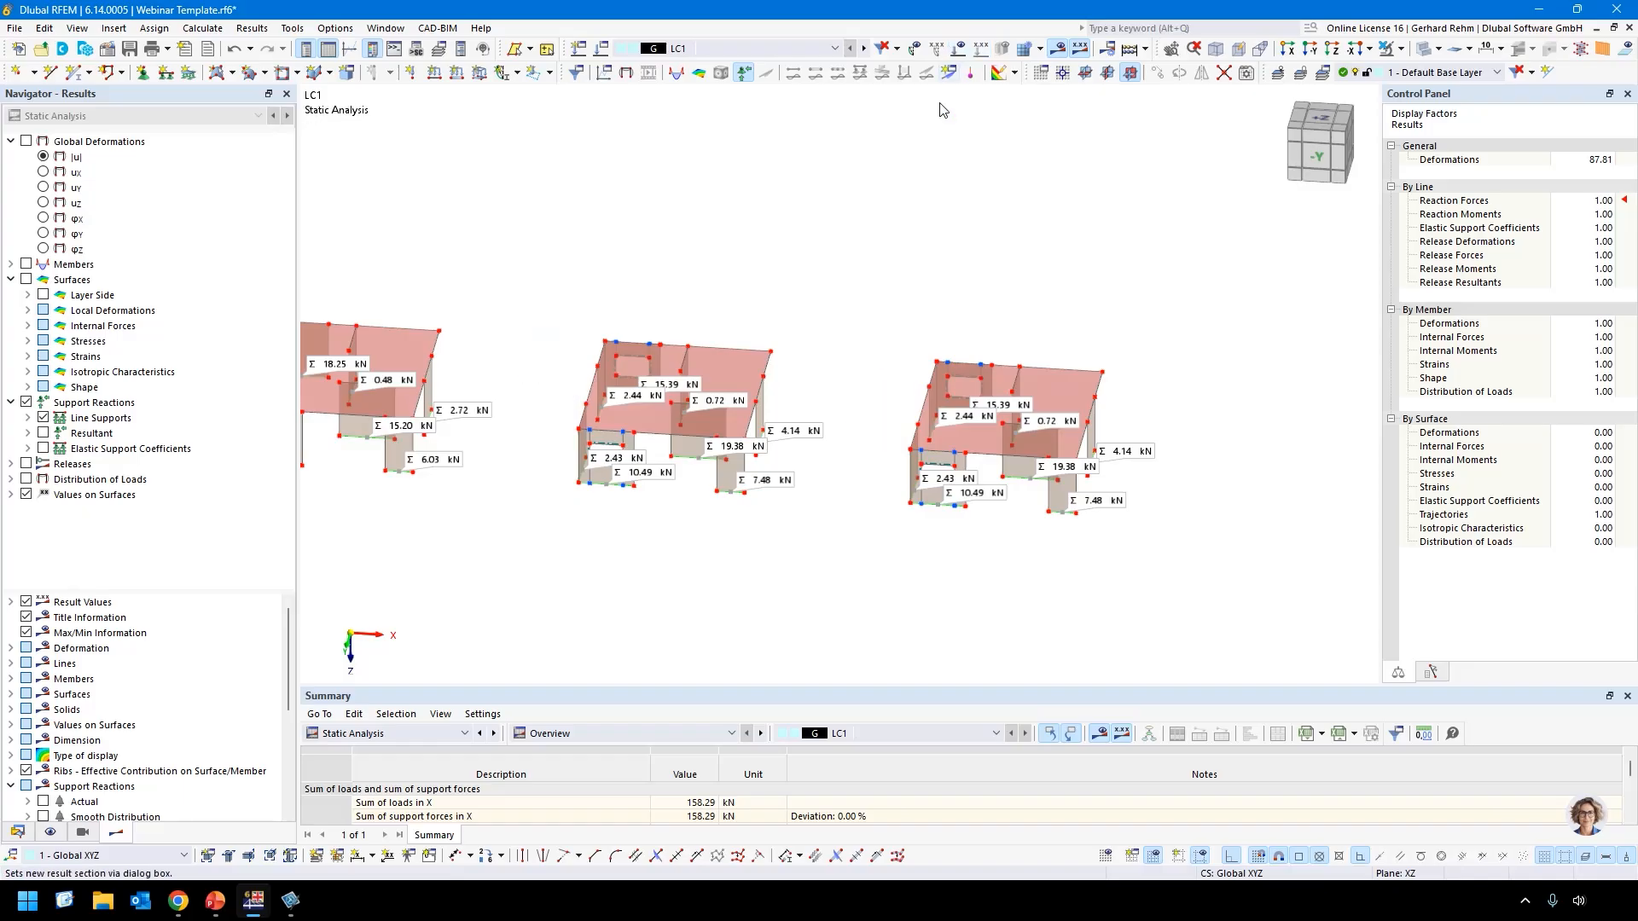
{"action": "key", "text": "ctrl+3"}
{"action": "middle_click_drag", "start_coordinate": [991, 515], "coordinate": [889, 522]}
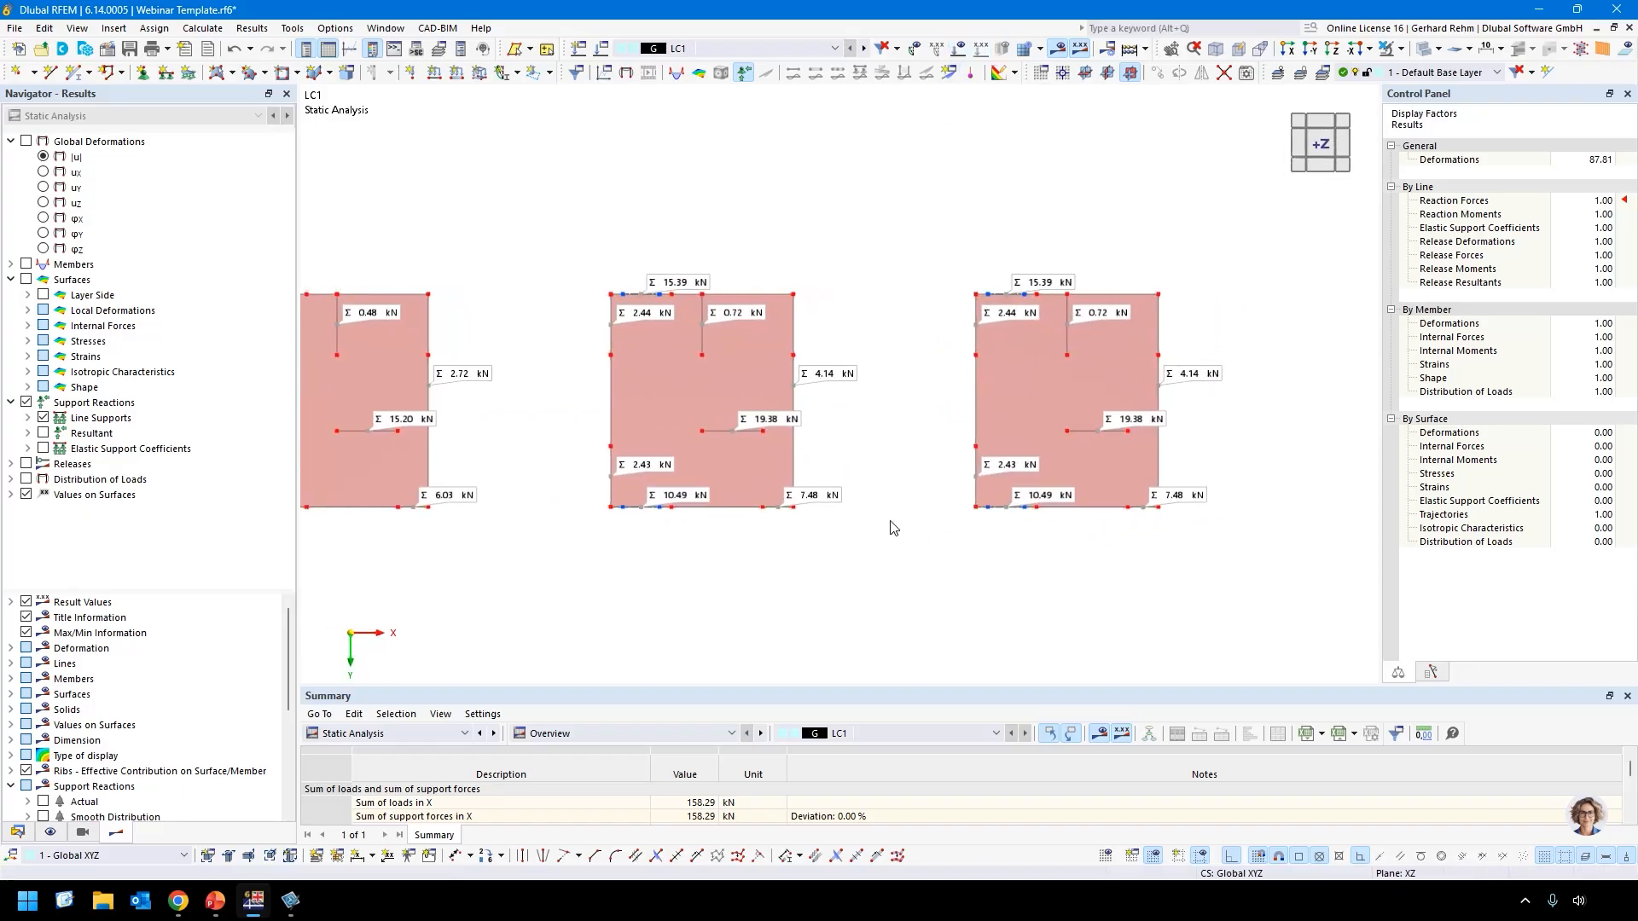
Assign thickness 7 - Beam Panel to the interior wall of the third building.
{"action": "middle_click_drag", "start_coordinate": [1027, 574], "coordinate": [1034, 472], "text": "ctrl"}
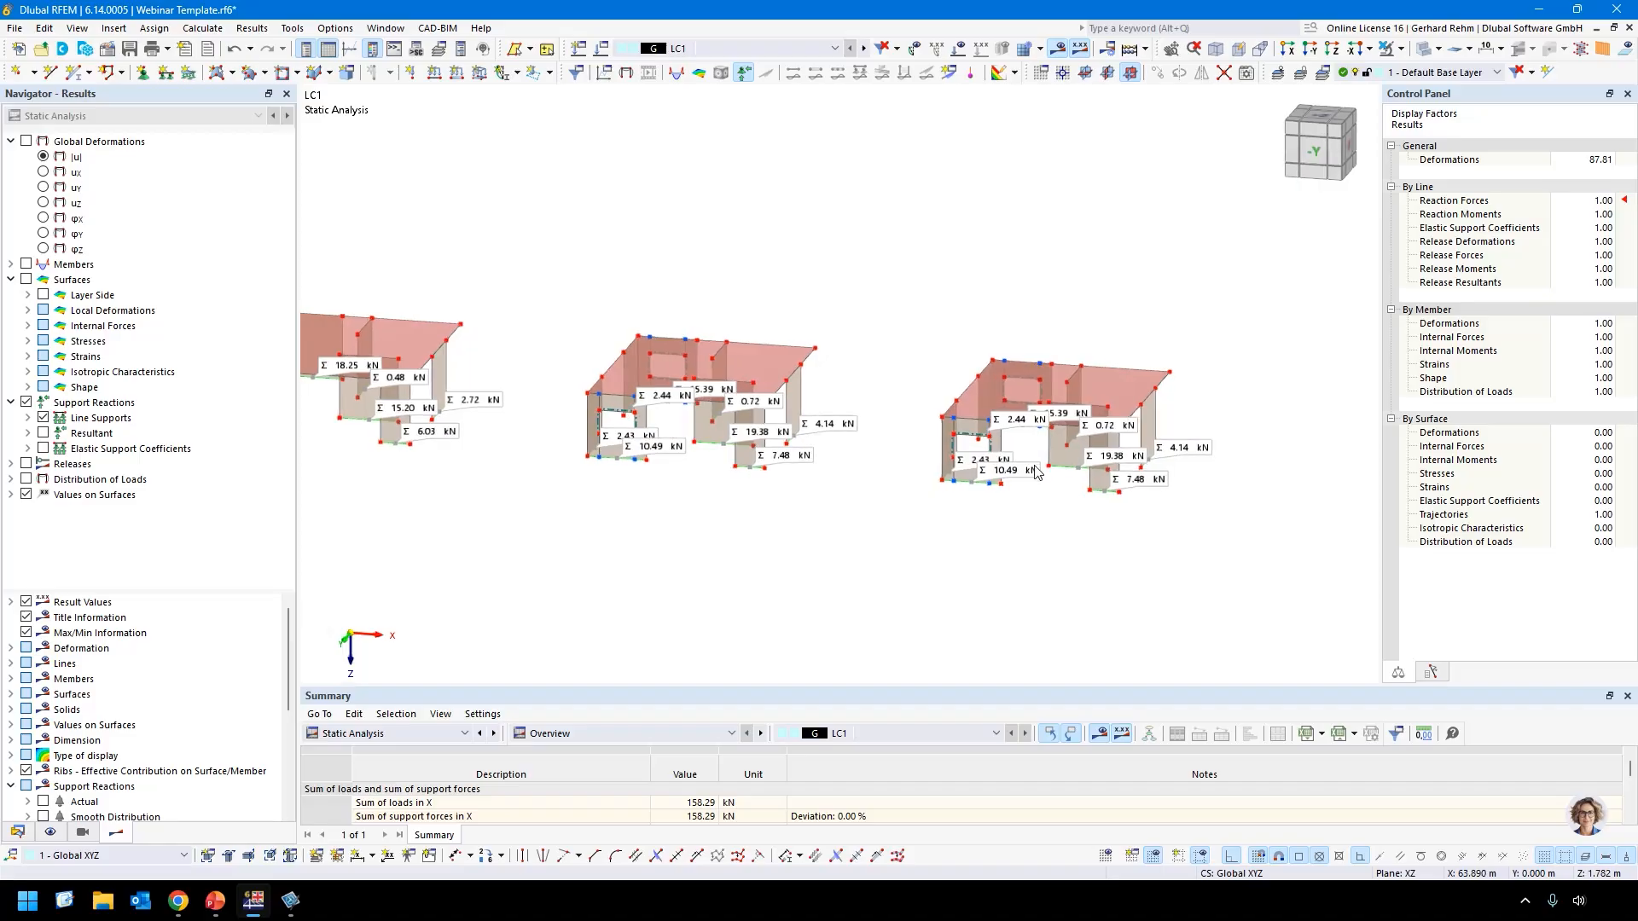
{"action": "double_click", "coordinate": [1036, 472]}
{"action": "left_click", "coordinate": [391, 215]}
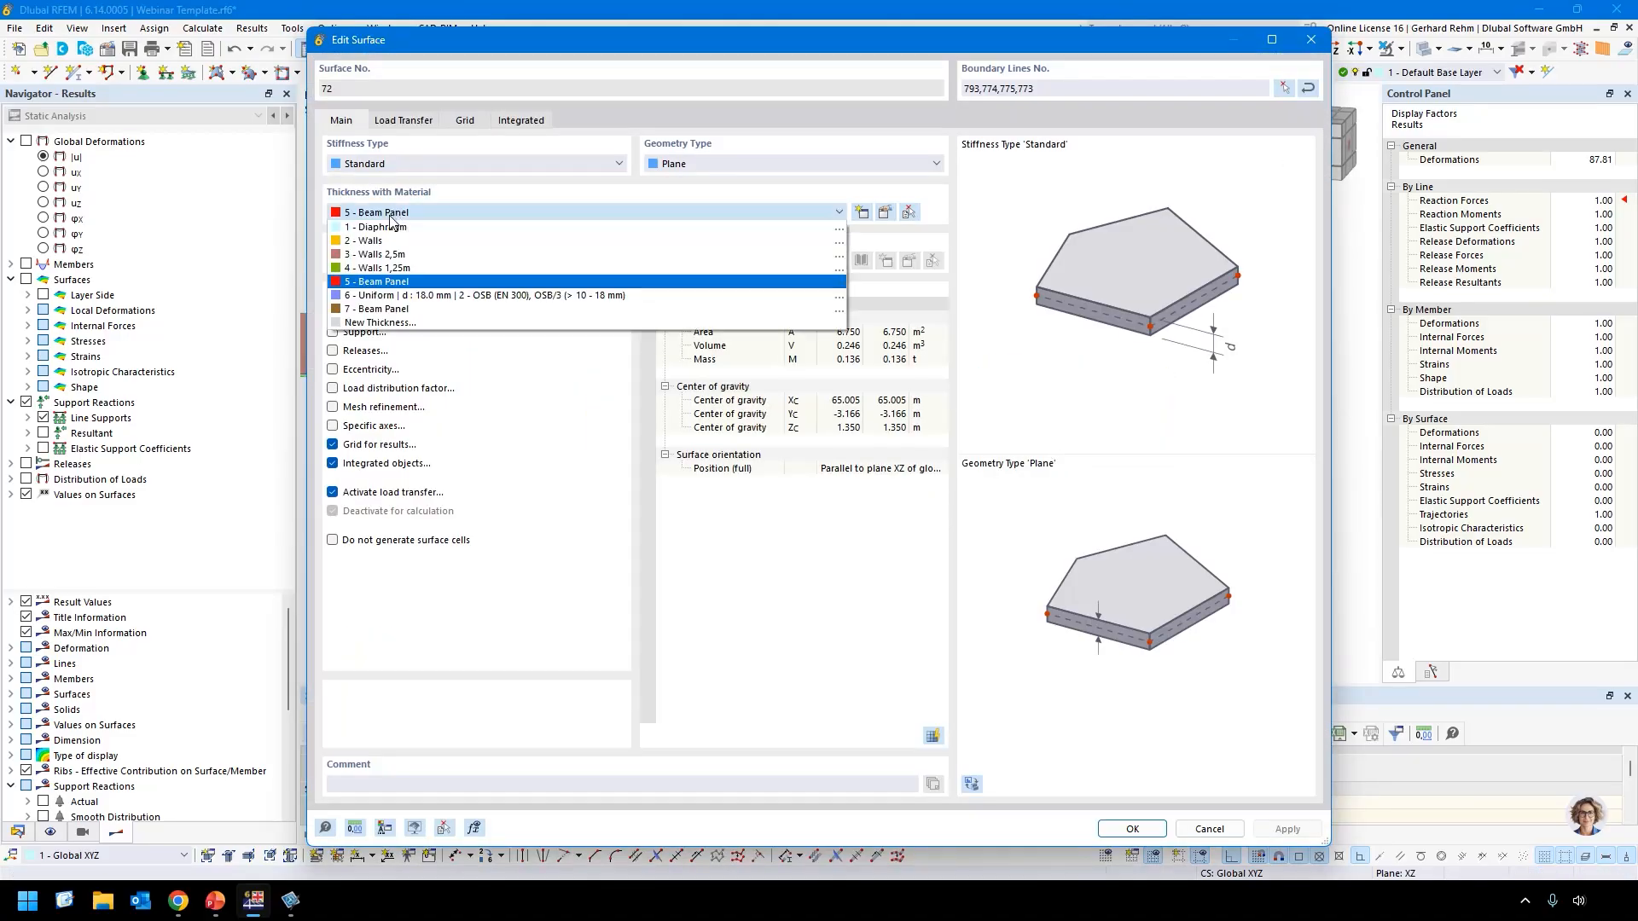
{"action": "left_click", "coordinate": [391, 309]}
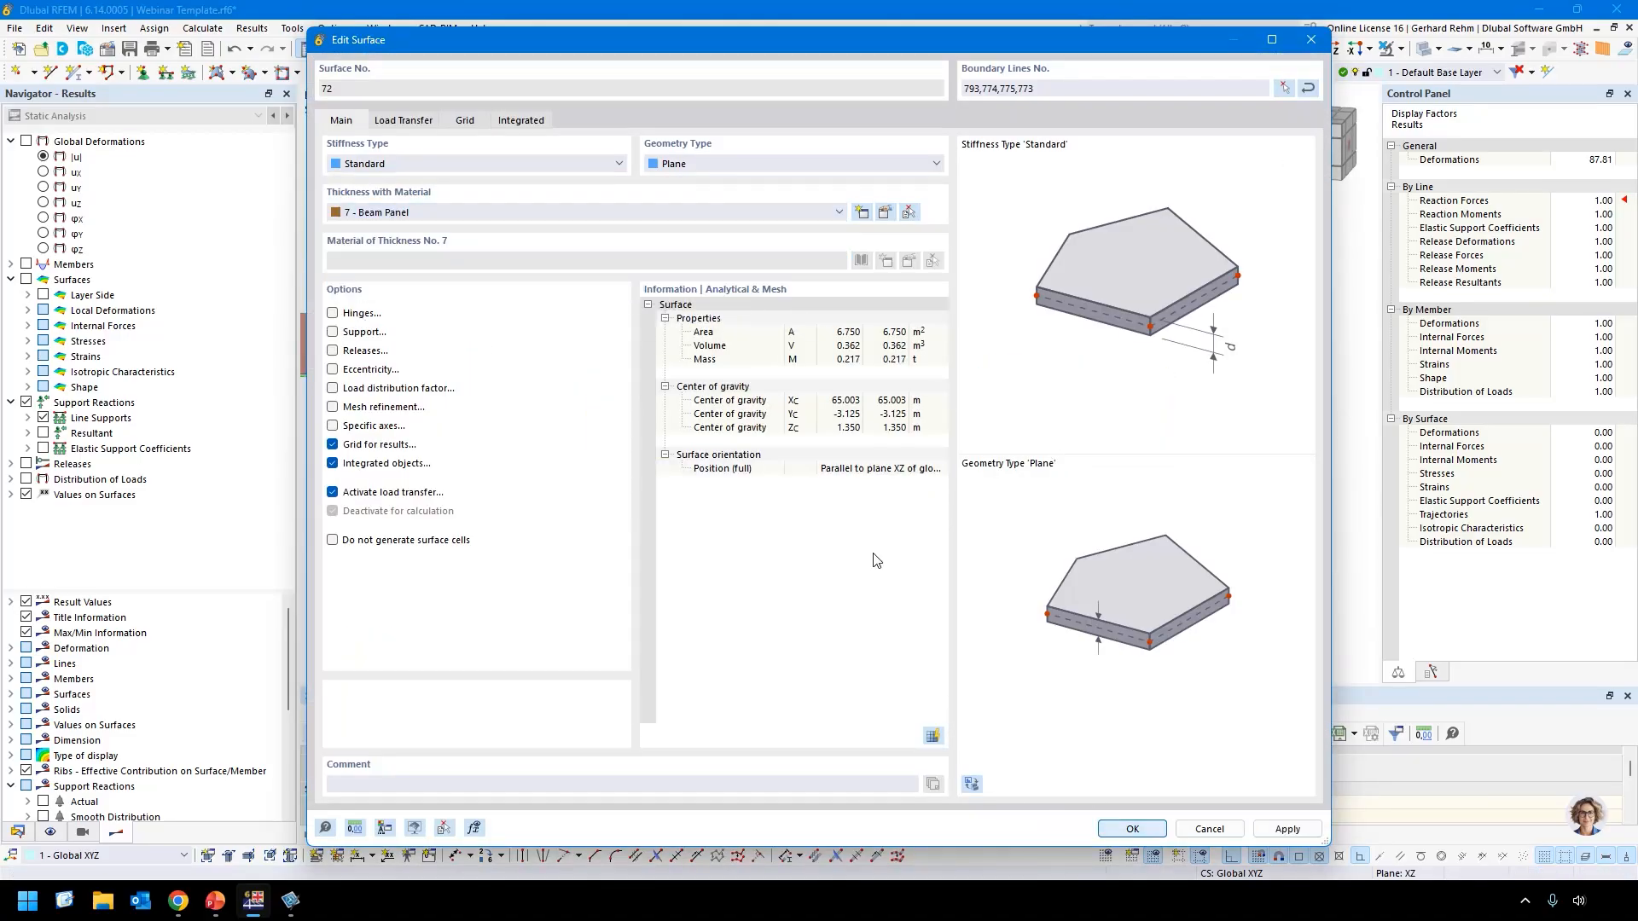
{"action": "key", "text": "Return"}
{"action": "key", "text": "Return"}
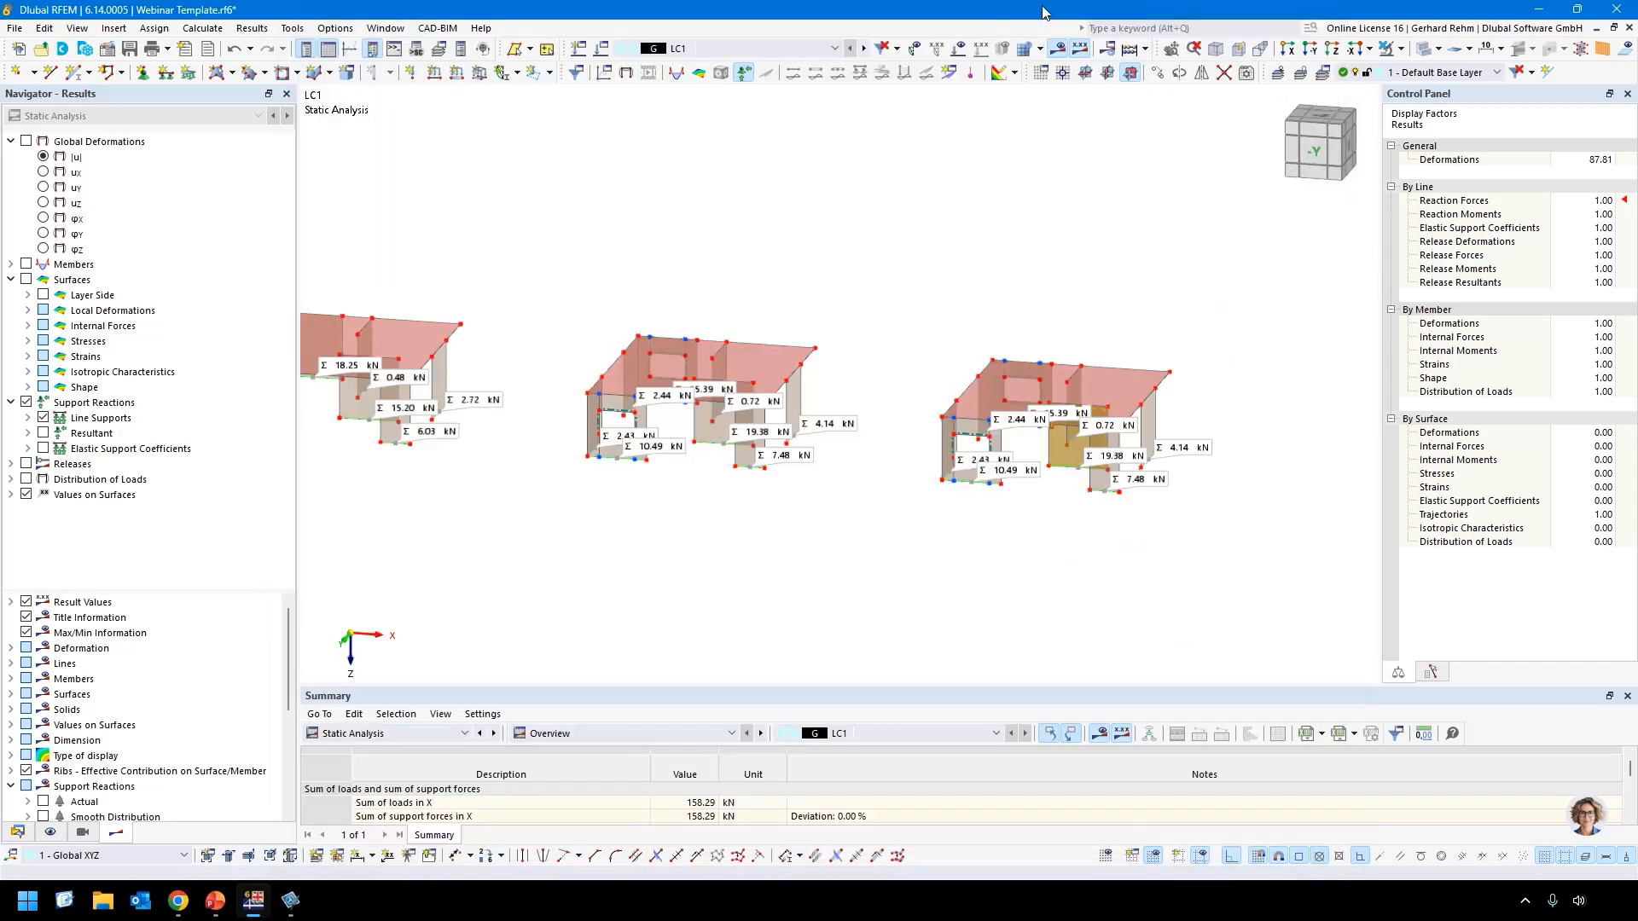
Recalculate LC1 and compare the line support reactions and global deformations of the three buildings.
{"action": "left_click", "coordinate": [1057, 49]}
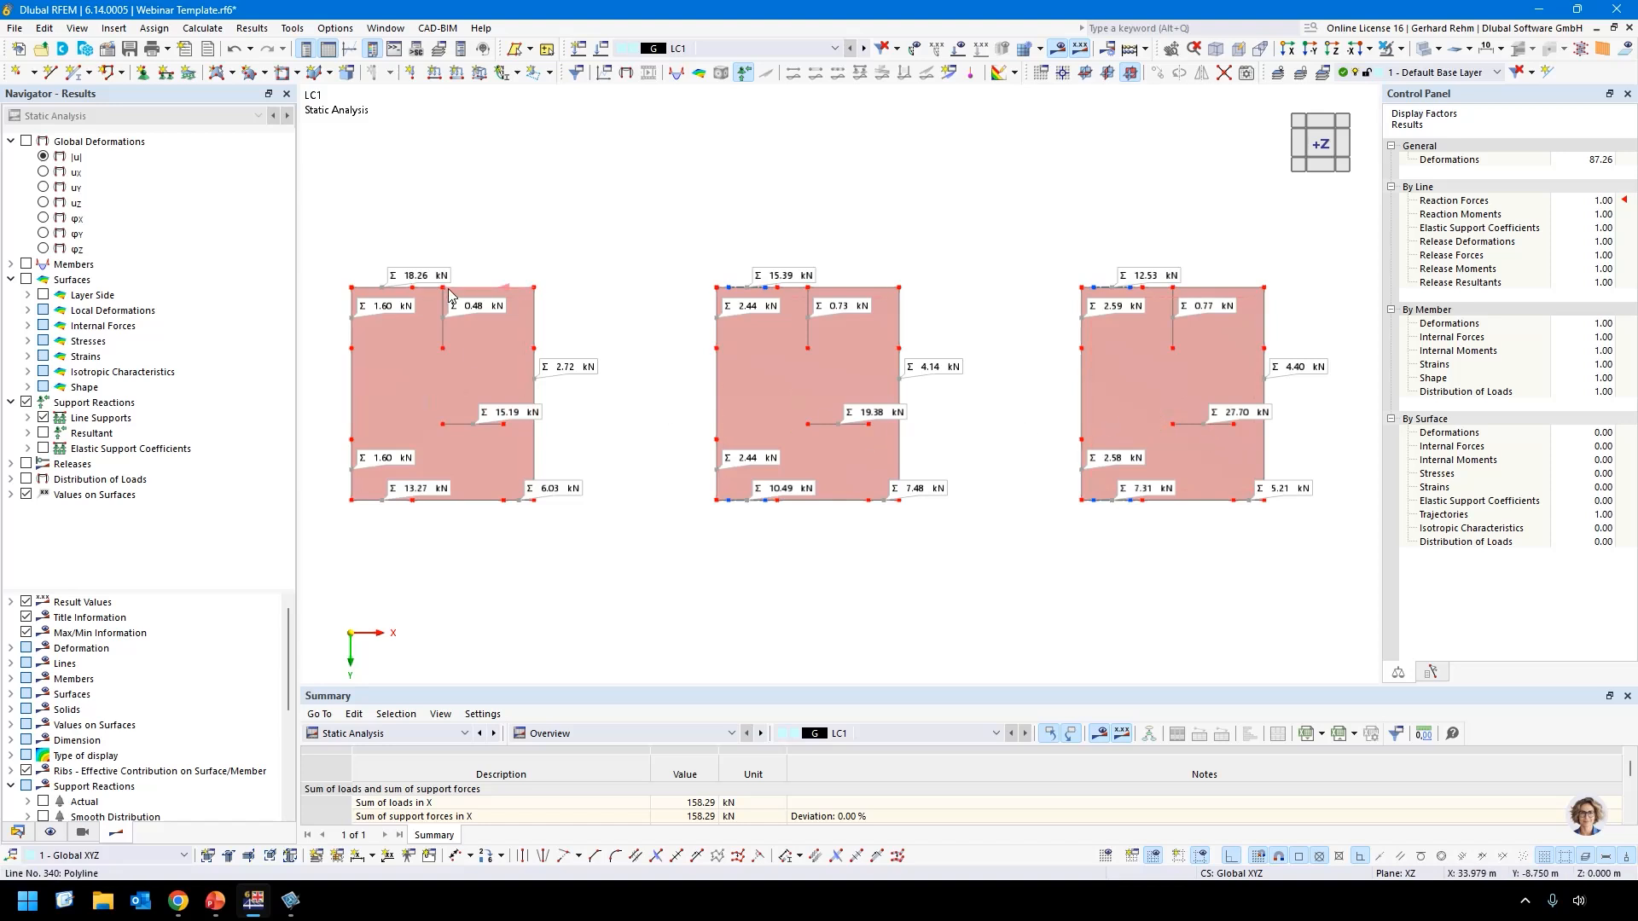
{"action": "middle_click_drag", "start_coordinate": [1035, 512], "coordinate": [886, 372], "text": "ctrl"}
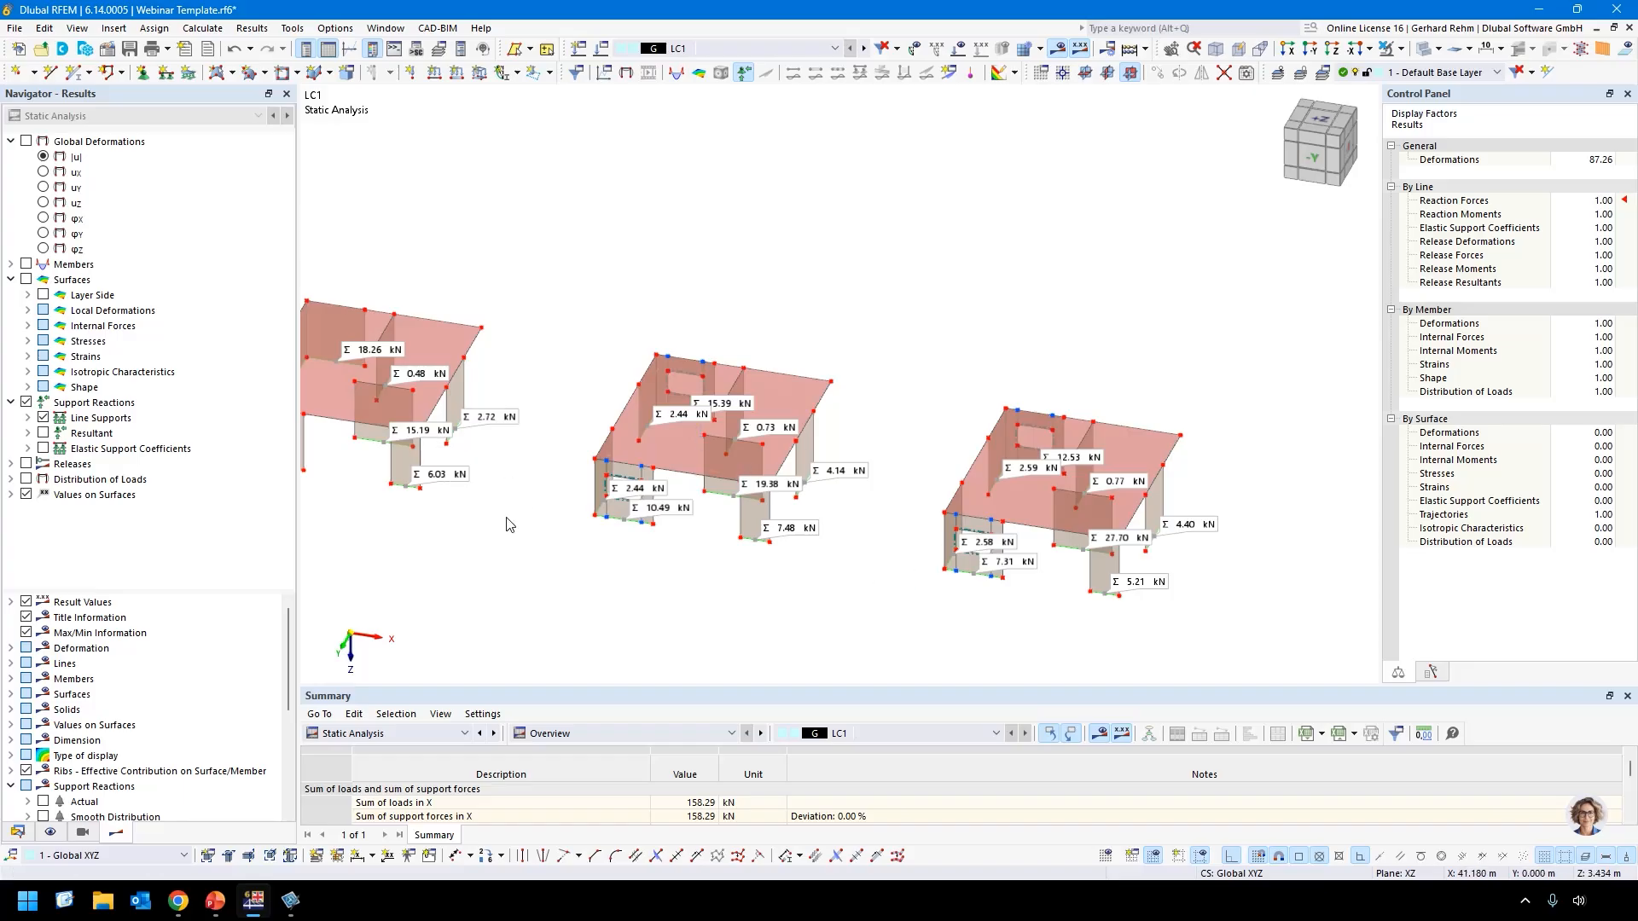
{"action": "middle_click_drag", "start_coordinate": [508, 515], "coordinate": [648, 491]}
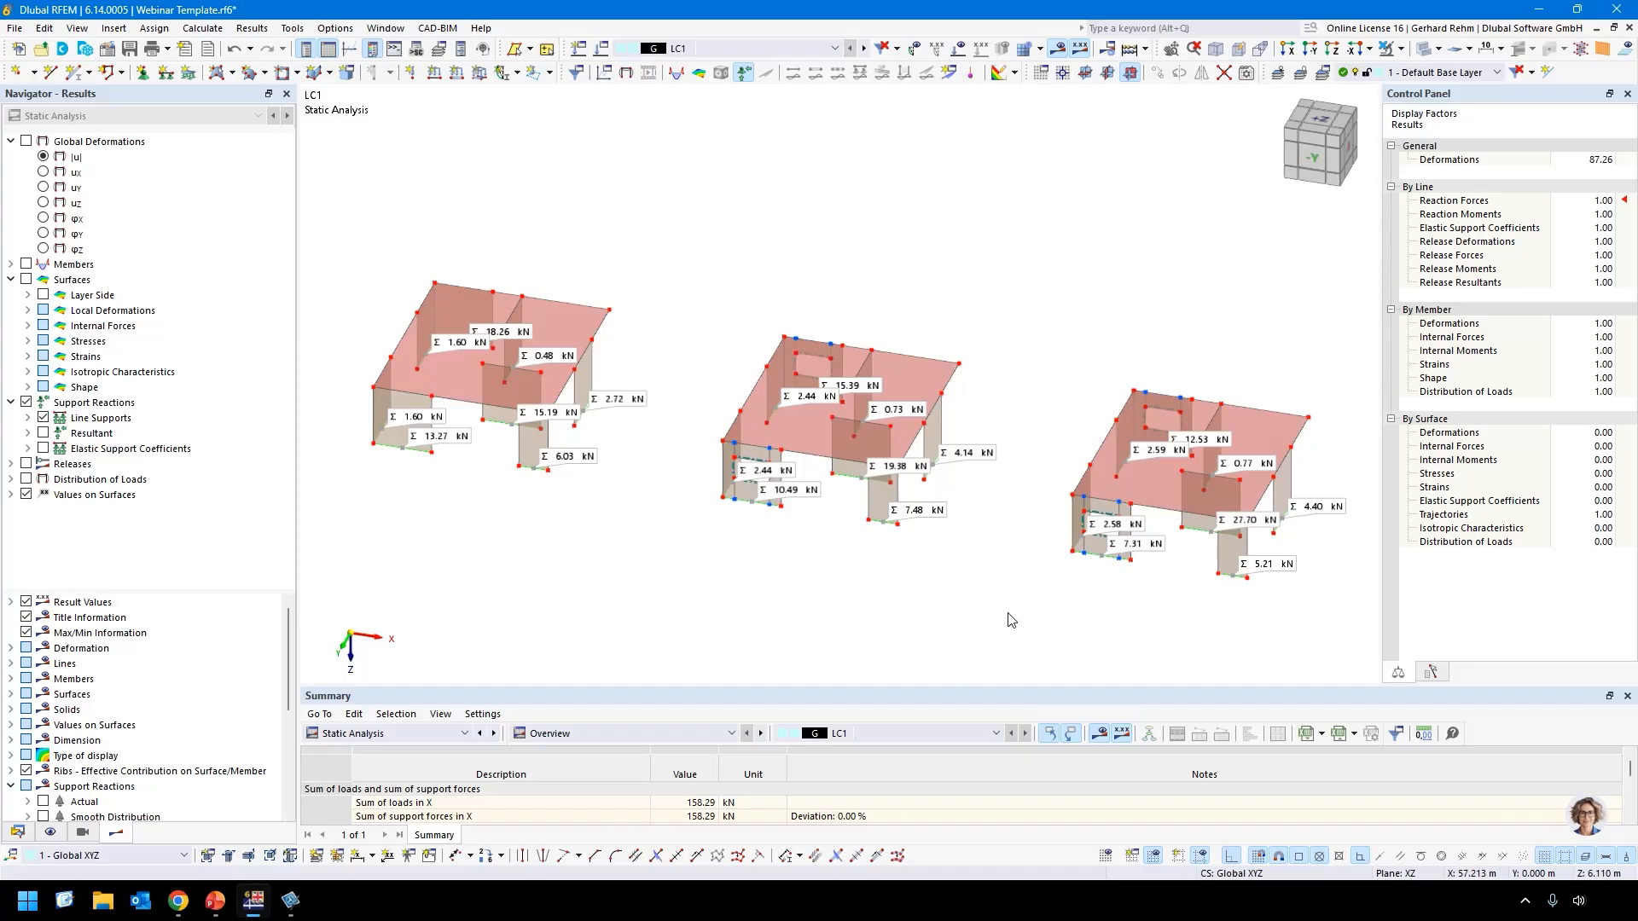
{"action": "left_click", "coordinate": [42, 157]}
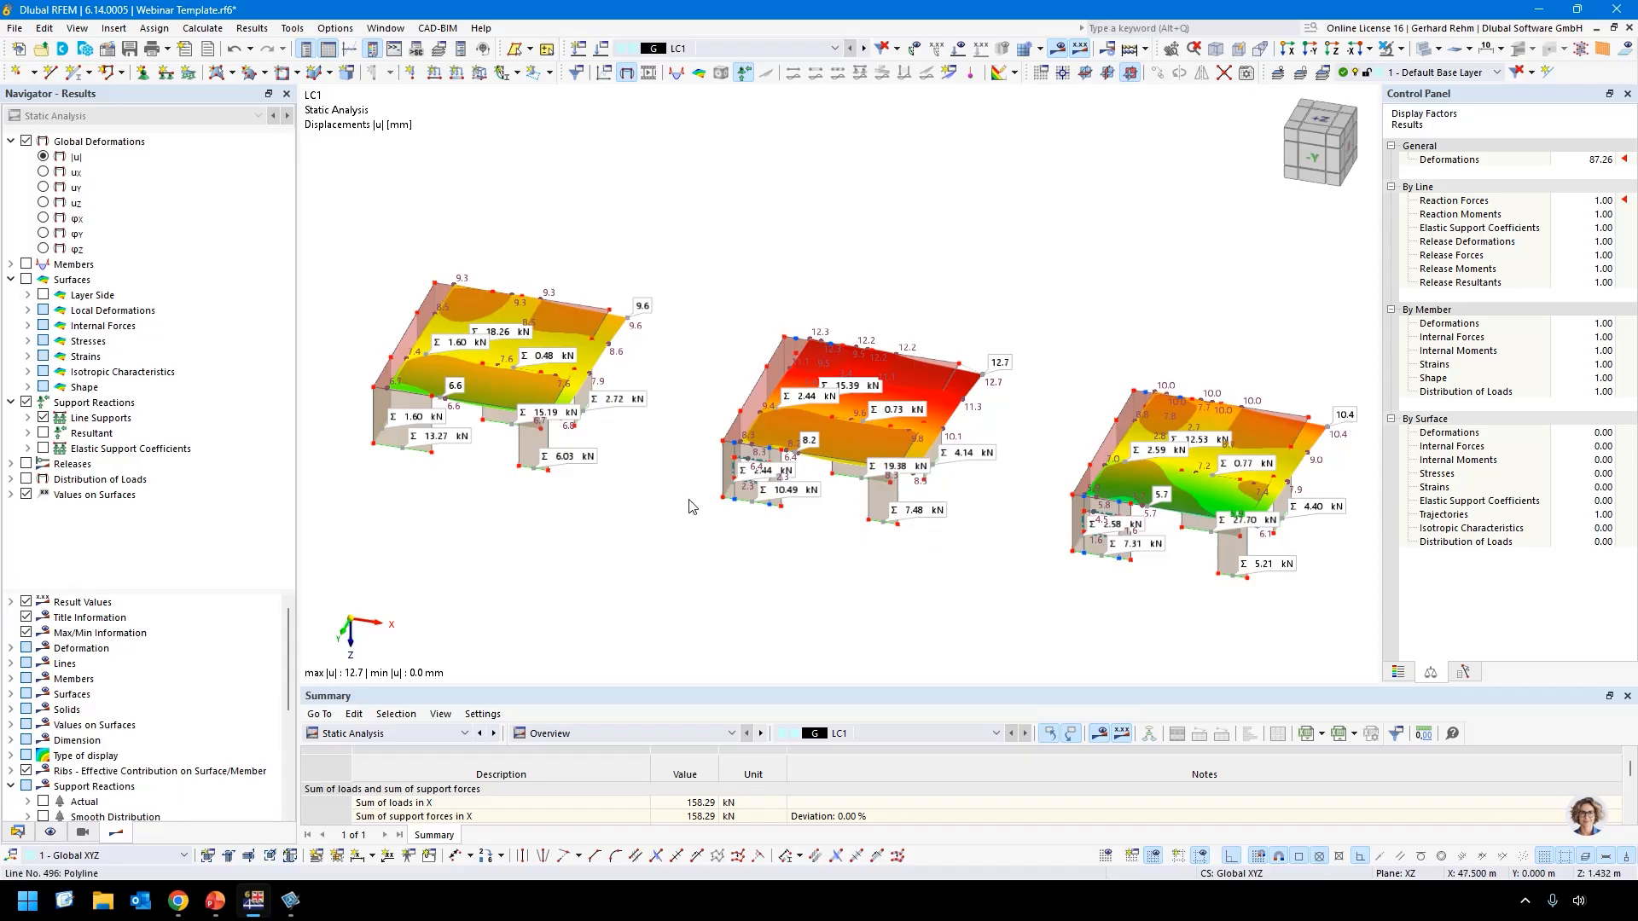
Switch to the PowerPoint presentation and advance from the design ratios slide to the Outlook slide.
{"action": "left_click", "coordinate": [179, 904]}
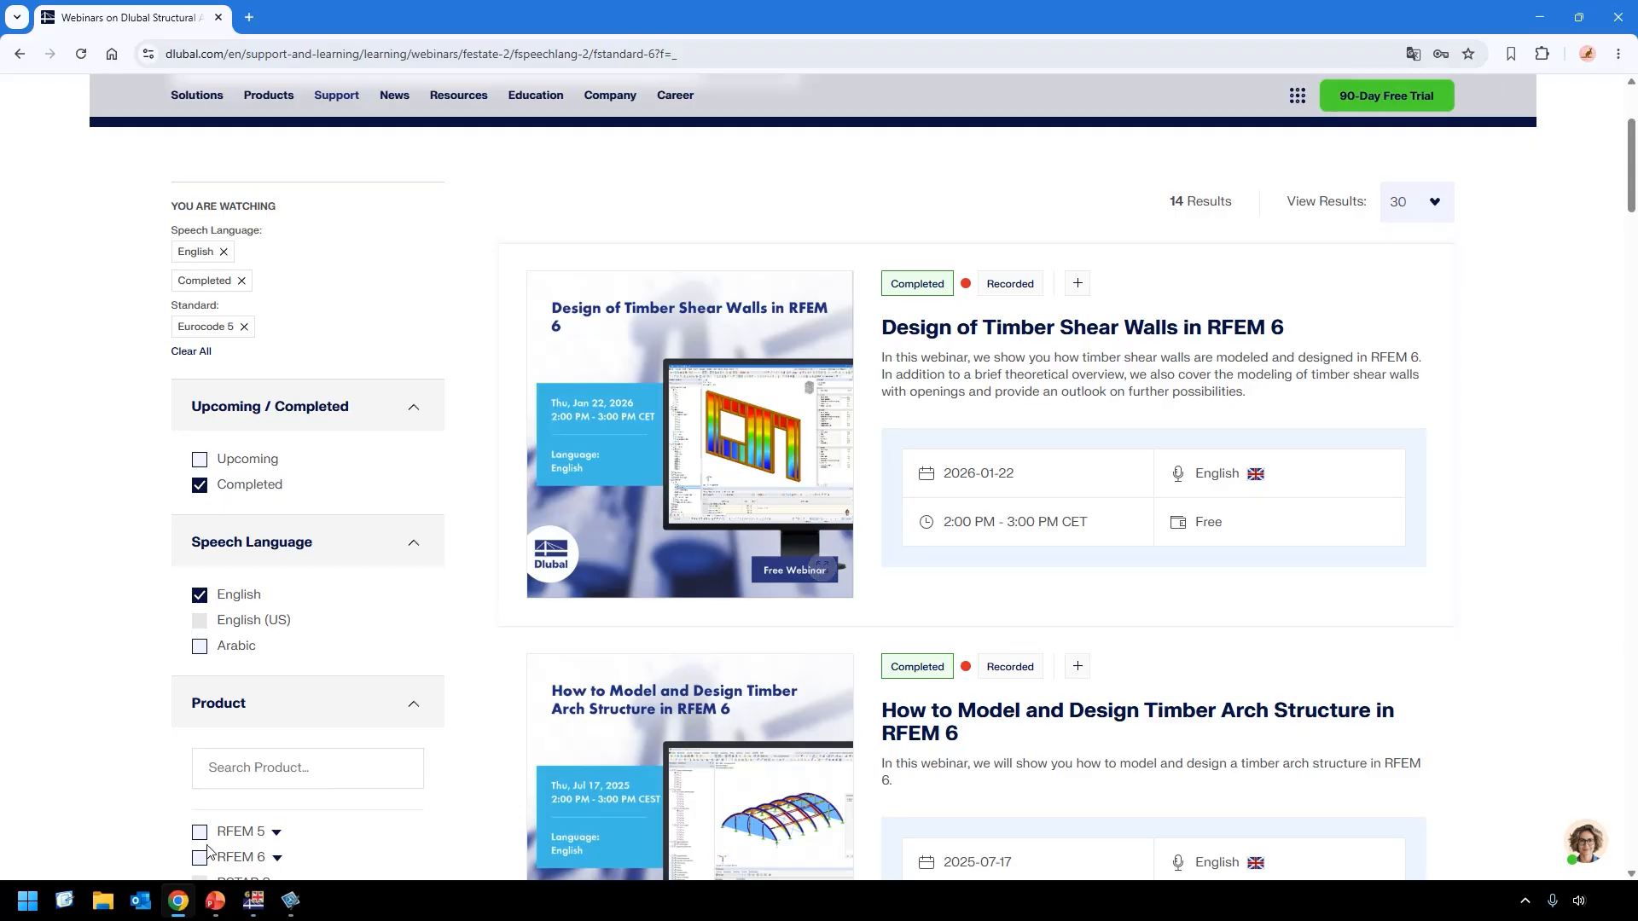
{"action": "key", "text": "alt+Tab"}
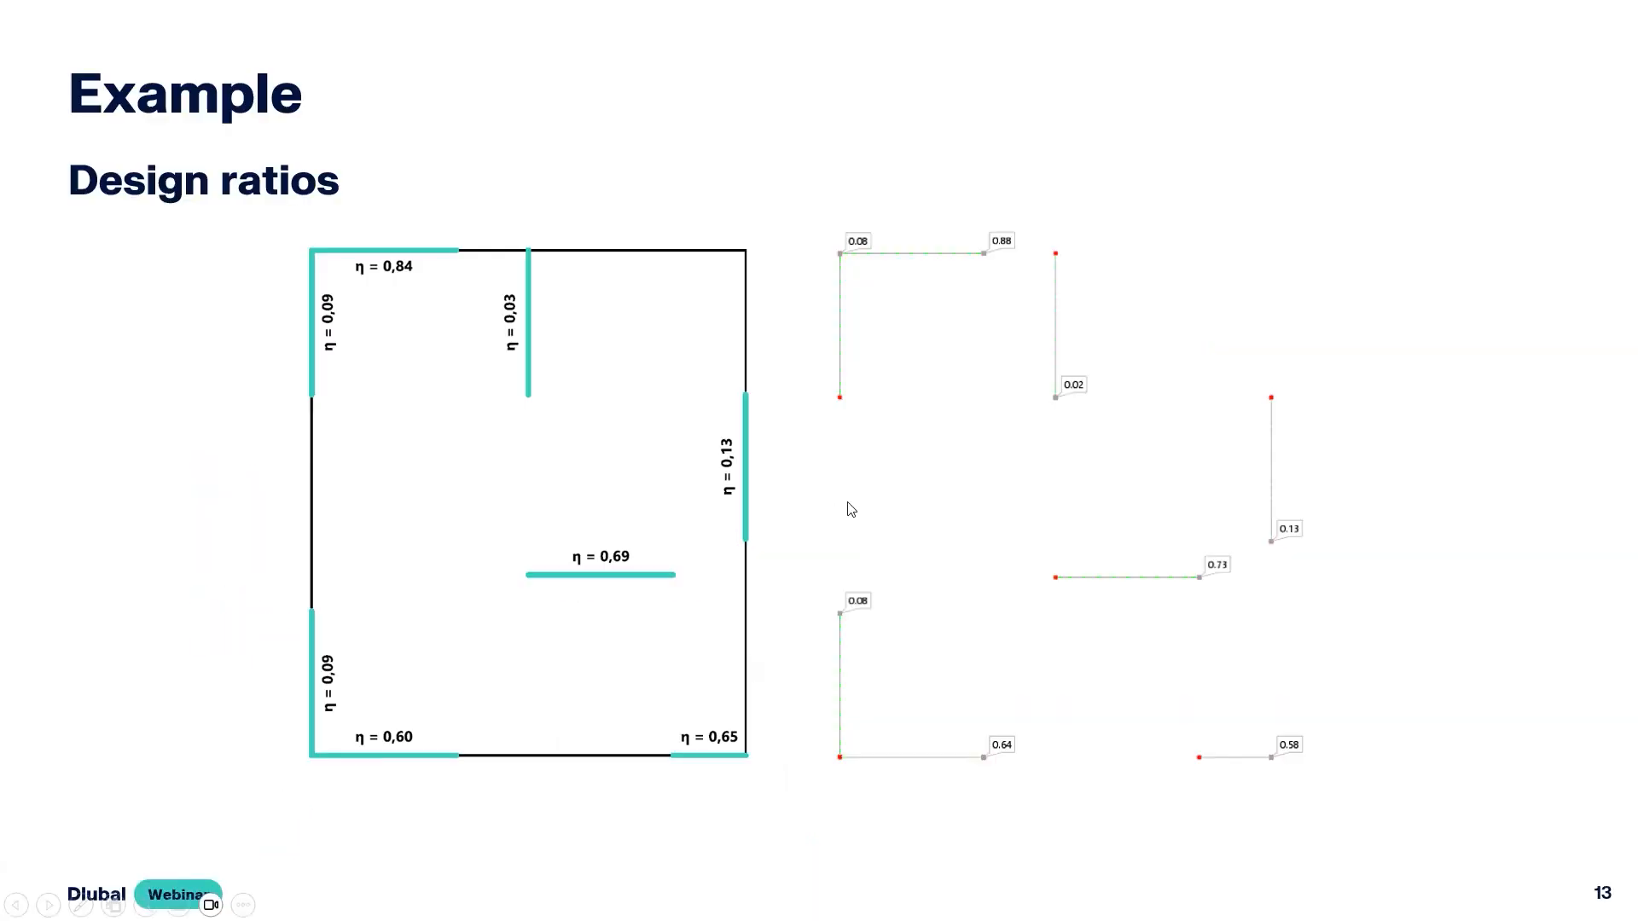
{"action": "left_click", "coordinate": [850, 509]}
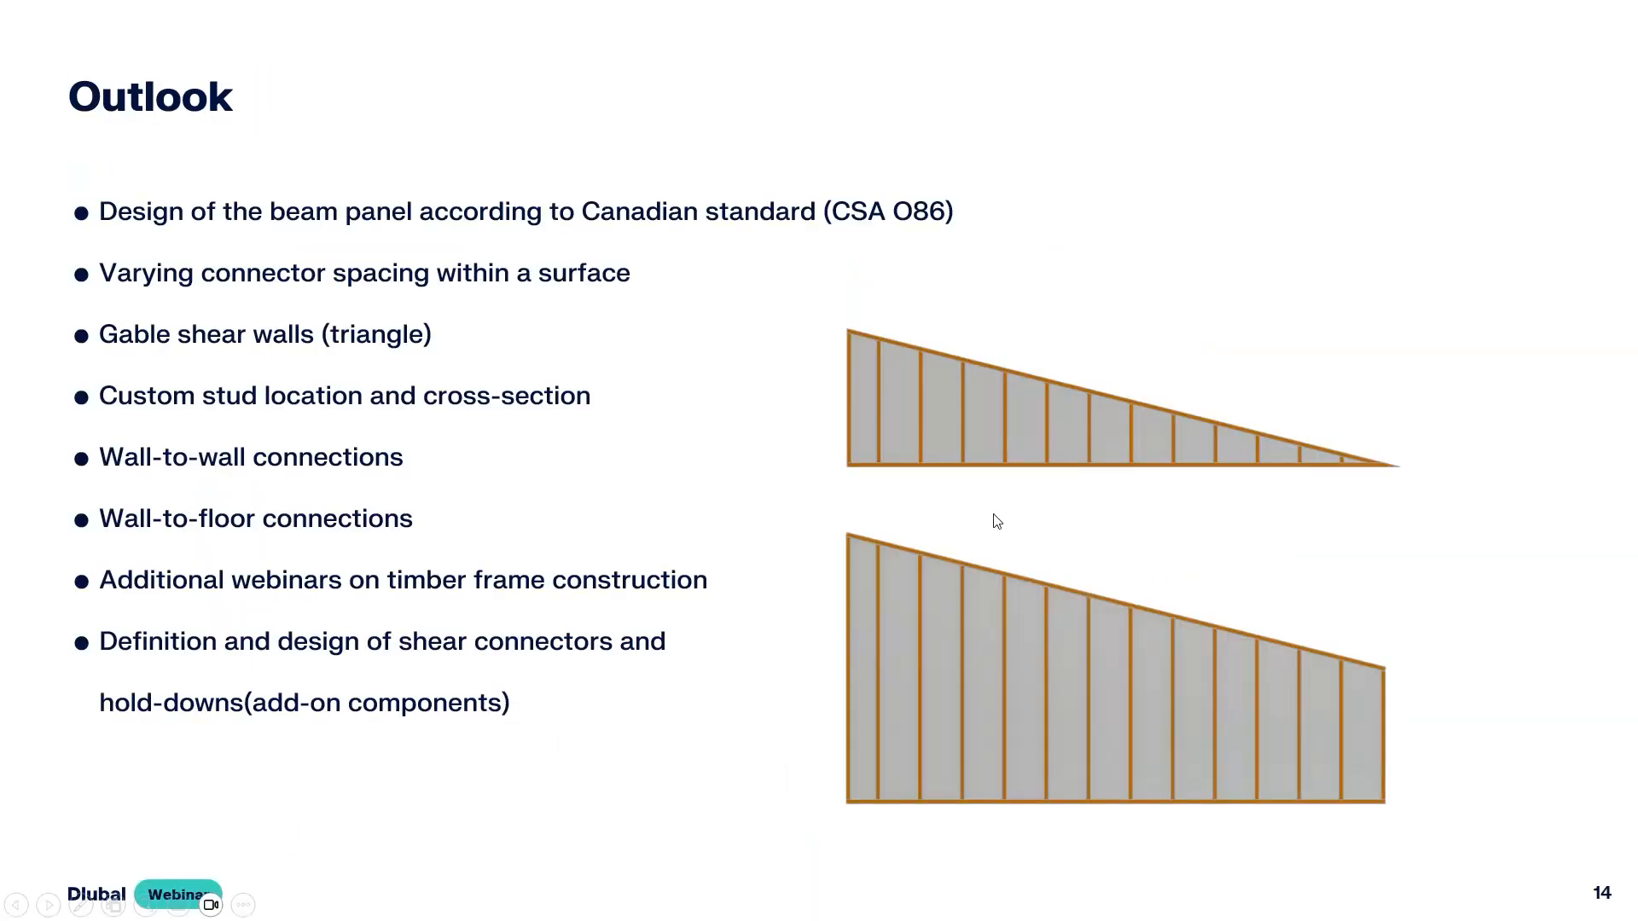